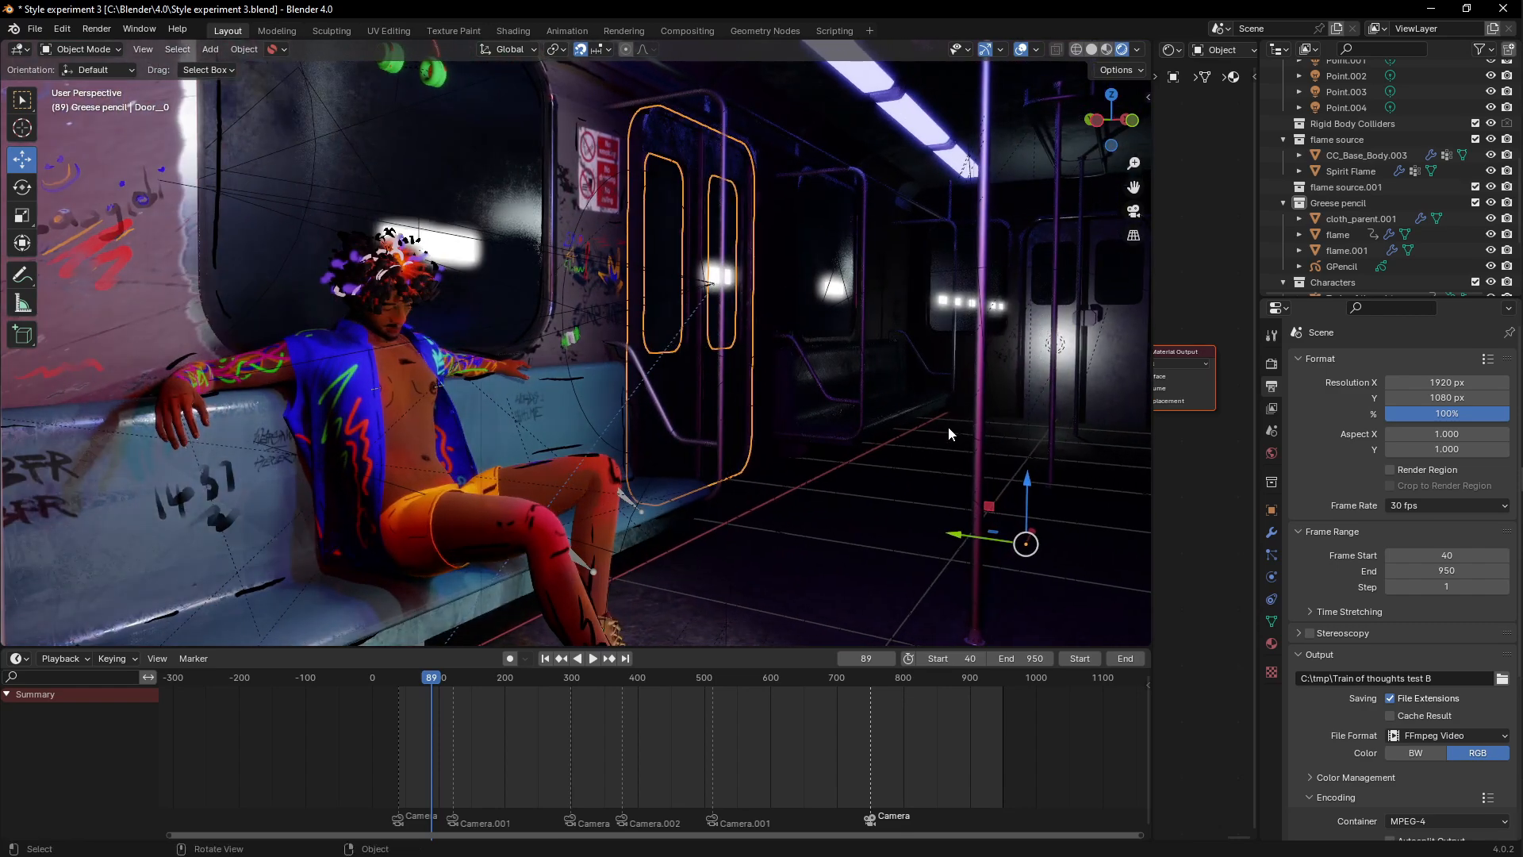
Step: Examine the seated character and graffiti-covered bench from several angles, and switch the viewport to solid shading
middle_click_drag(521, 496, 606, 417)
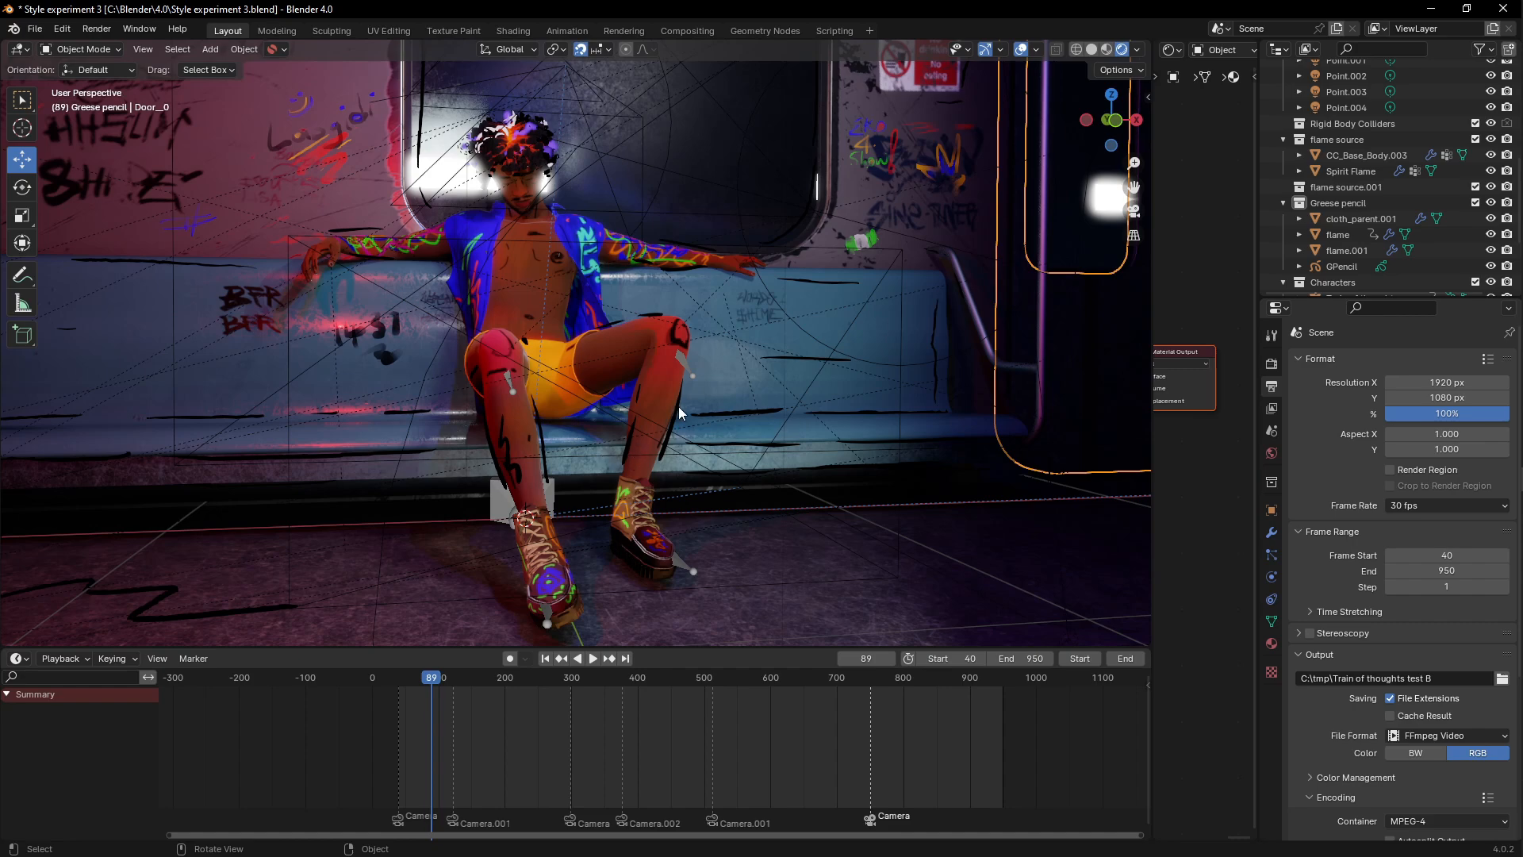
mouse_move(583, 354)
middle_mouse_down()
mouse_move(593, 363)
mouse_move(588, 325)
mouse_move(571, 328)
mouse_move(583, 340)
middle_mouse_up()
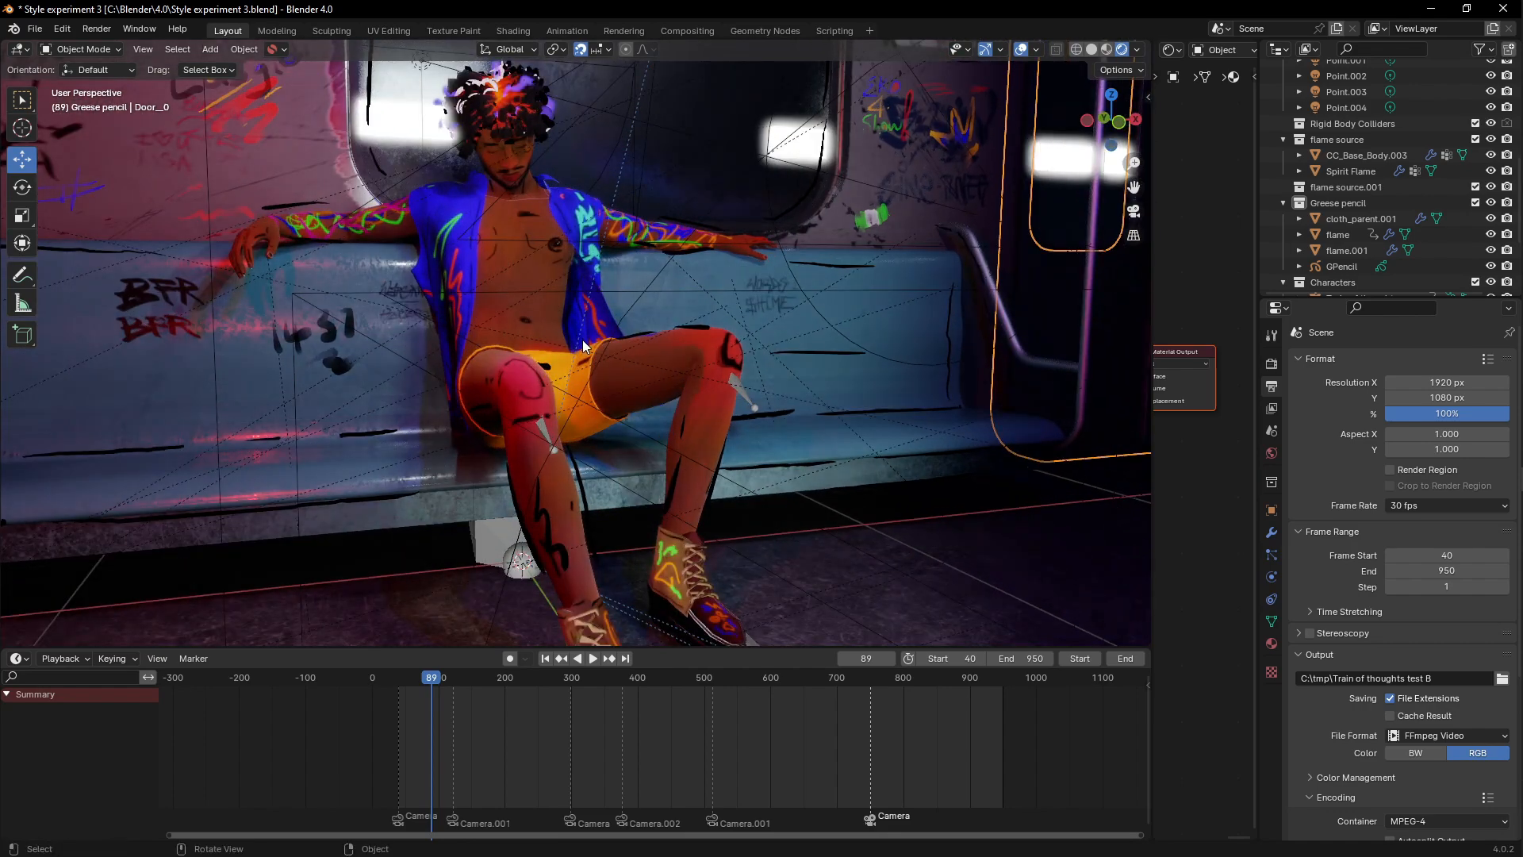
middle_click_drag(583, 340, 754, 367)
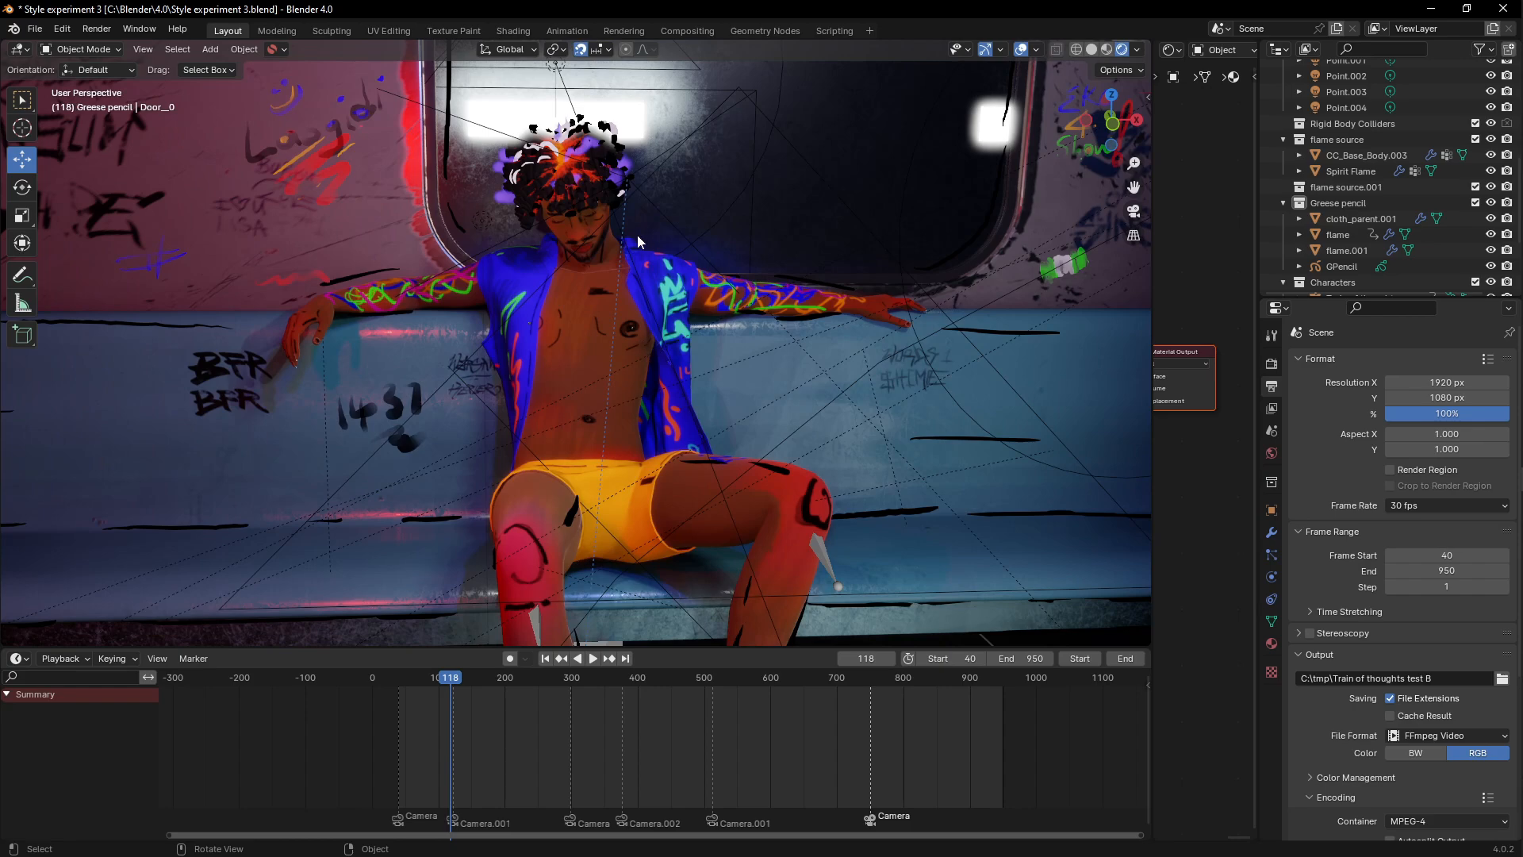
scroll(635, 235, "down", 1)
middle_click_drag(598, 274, 635, 290)
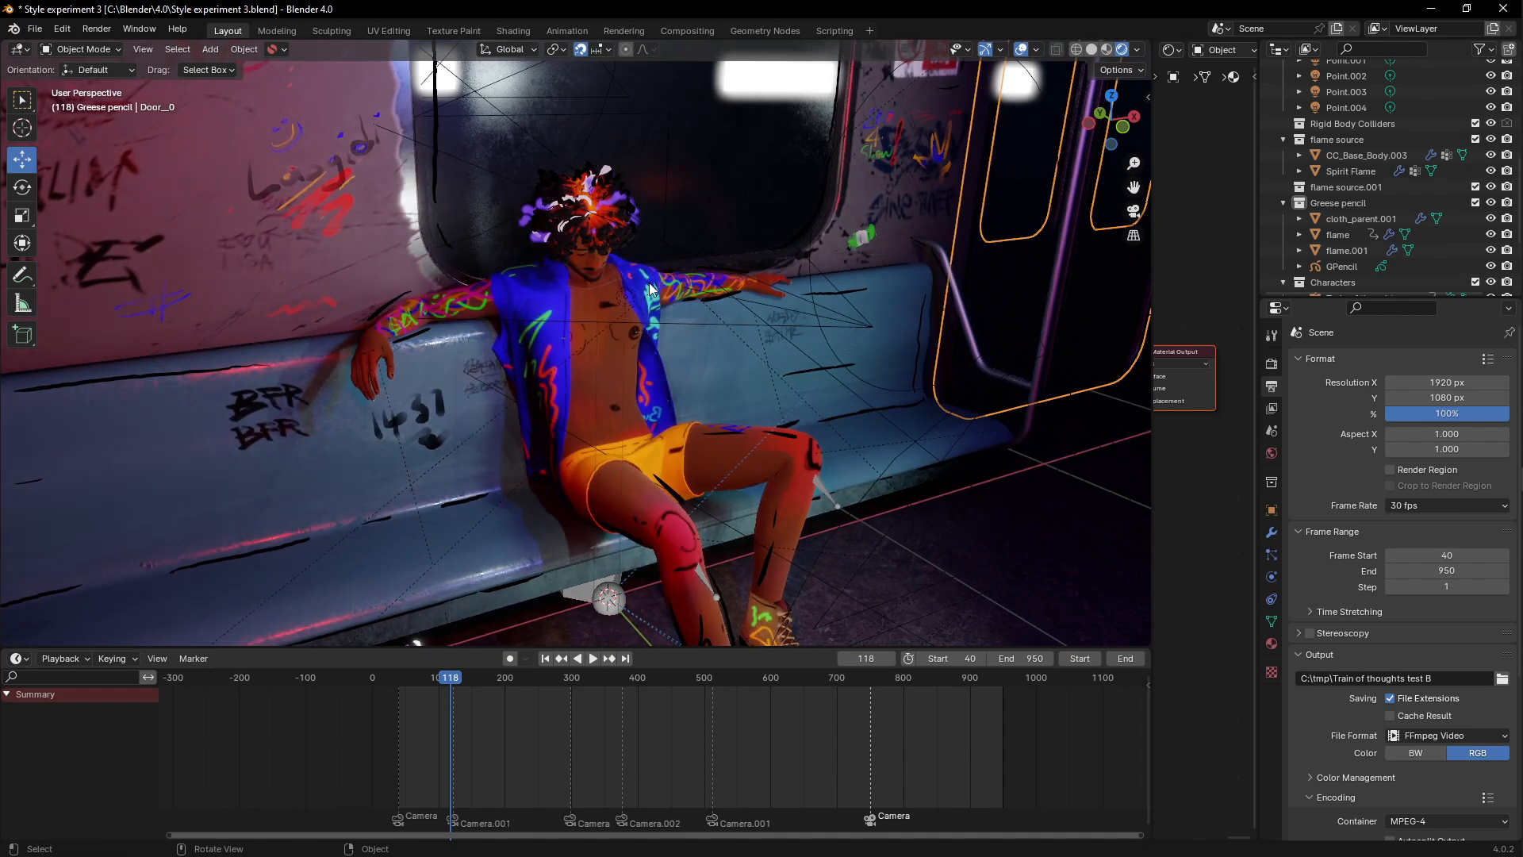
middle_click_drag(657, 337, 643, 273, "shift")
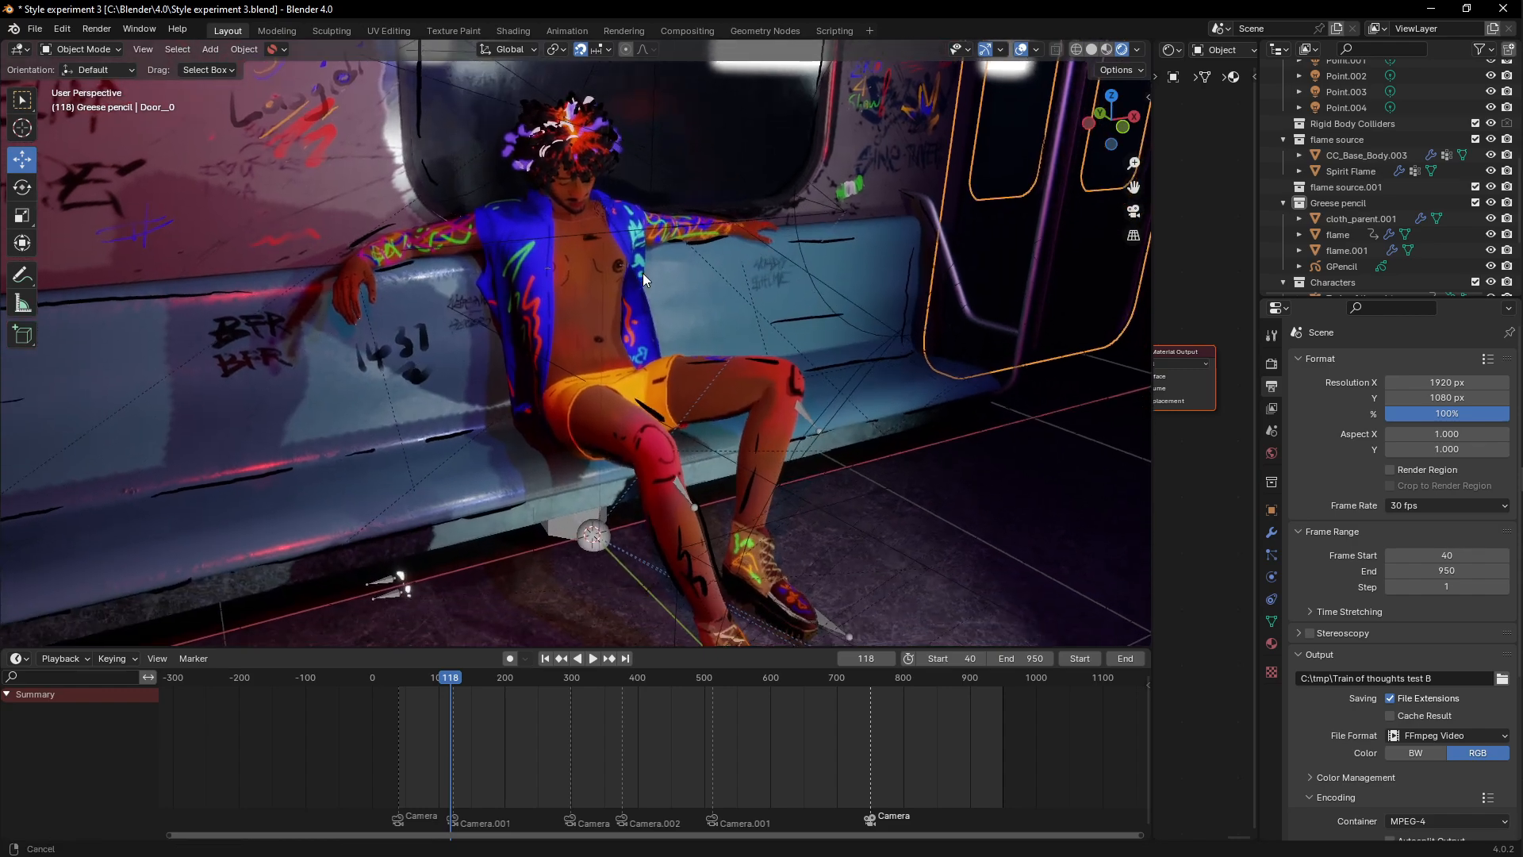
mouse_move(617, 348)
middle_mouse_down()
mouse_move(585, 340)
mouse_move(624, 339)
middle_mouse_up()
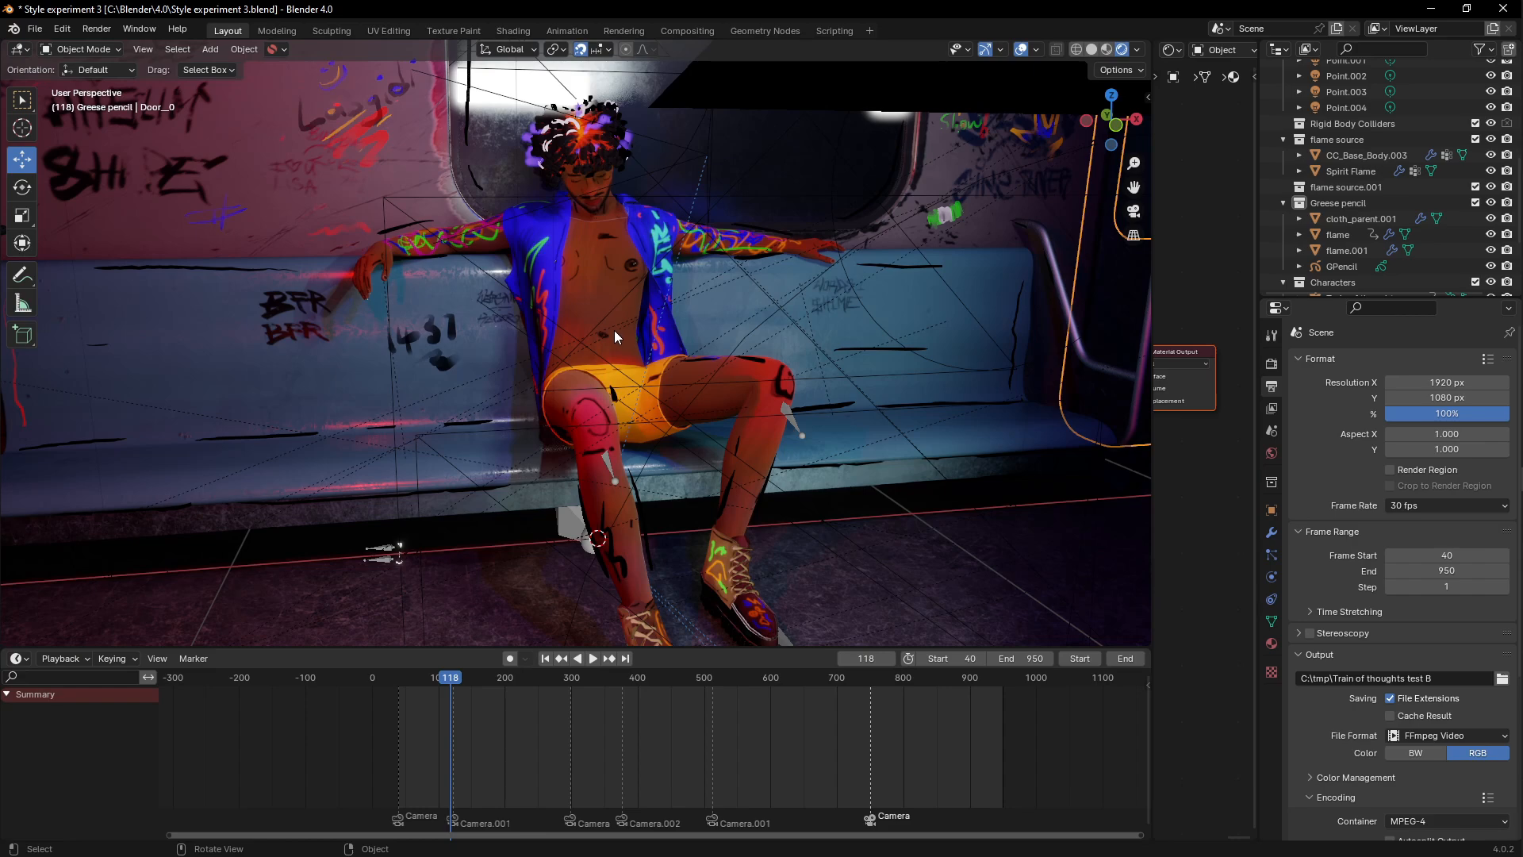
middle_click_drag(614, 330, 615, 349)
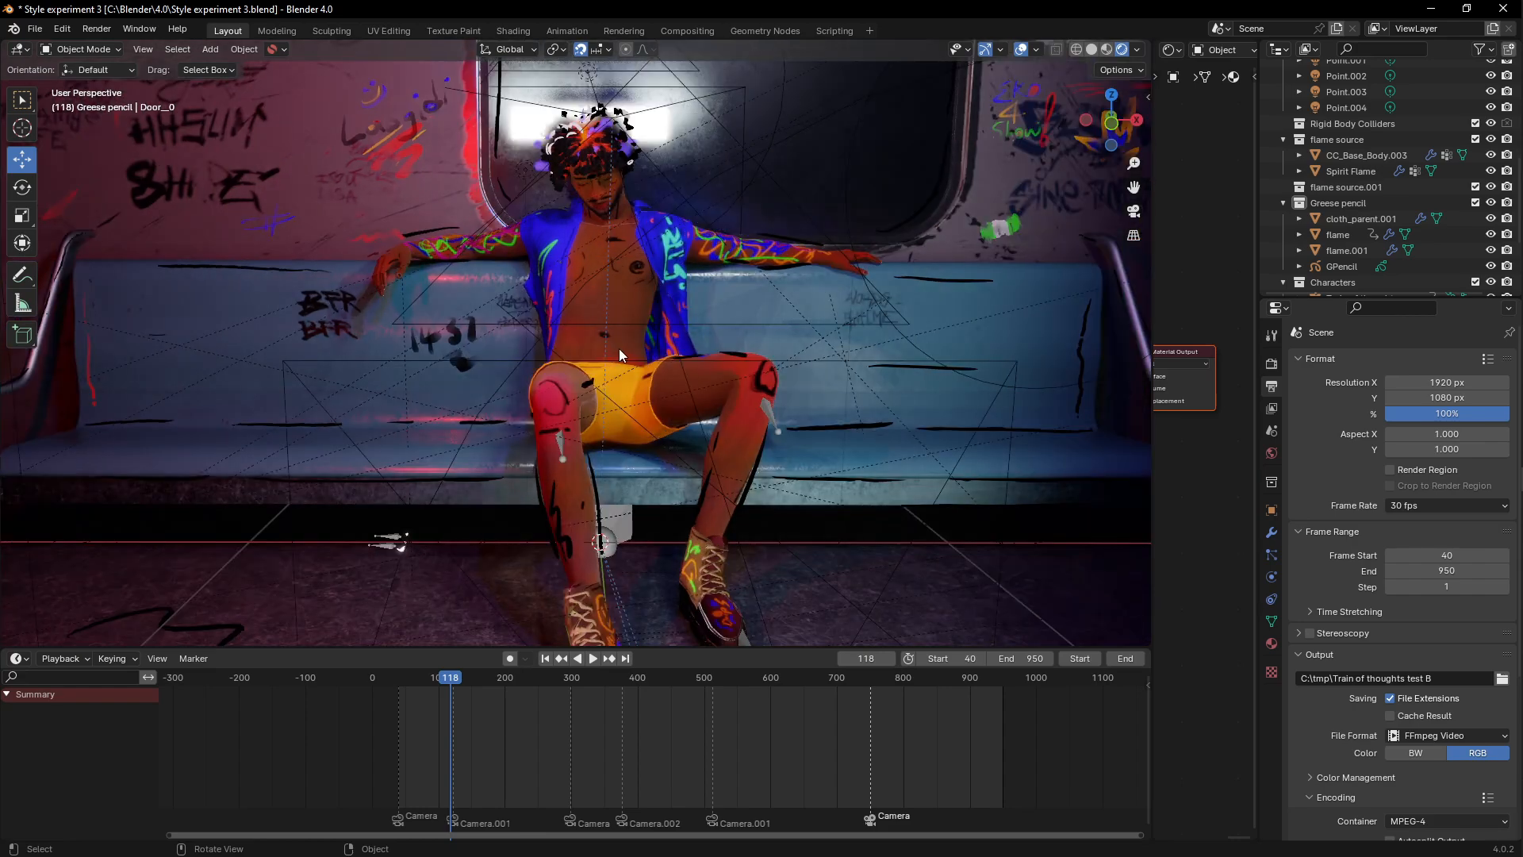
key("z")
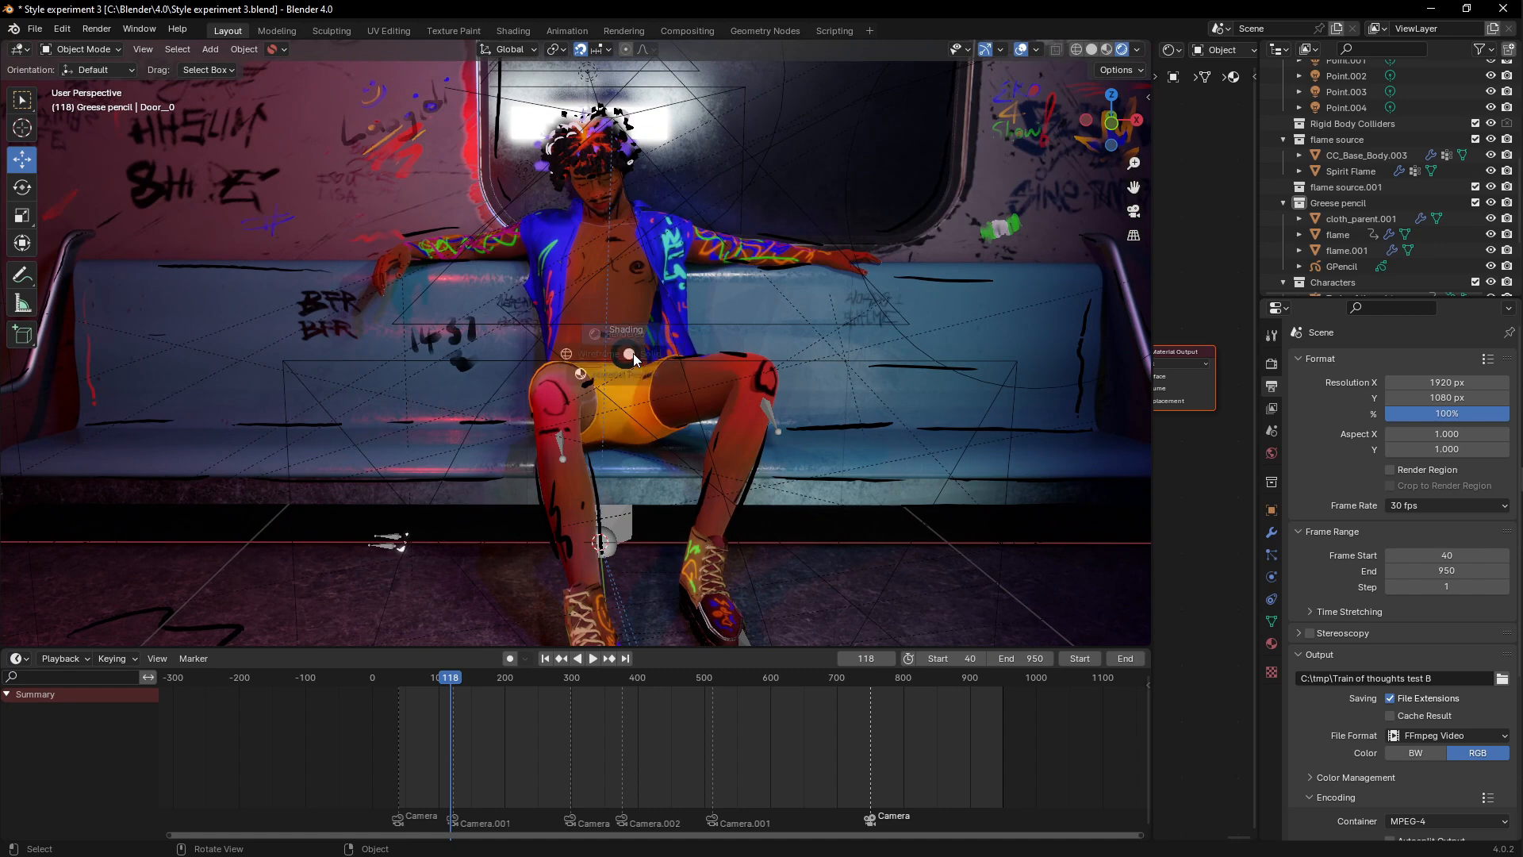
left_click(741, 359)
Step: Switch to the video Train Of Thought For Submission and scrub through the dark creature's shot around the 8-second mark
mouse_move(1521, 286)
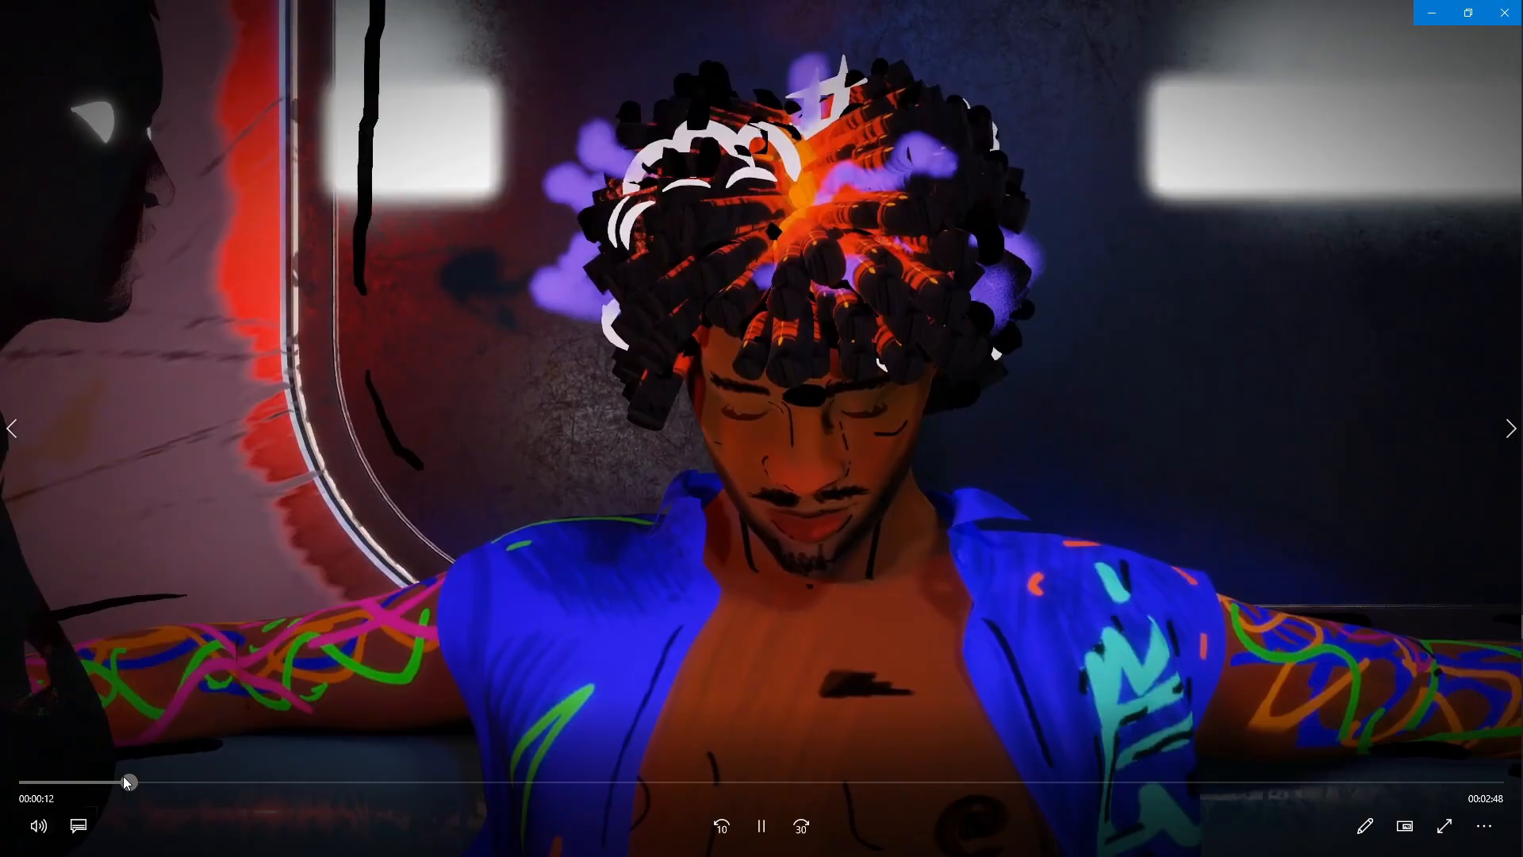
left_click_drag(122, 776, 76, 772)
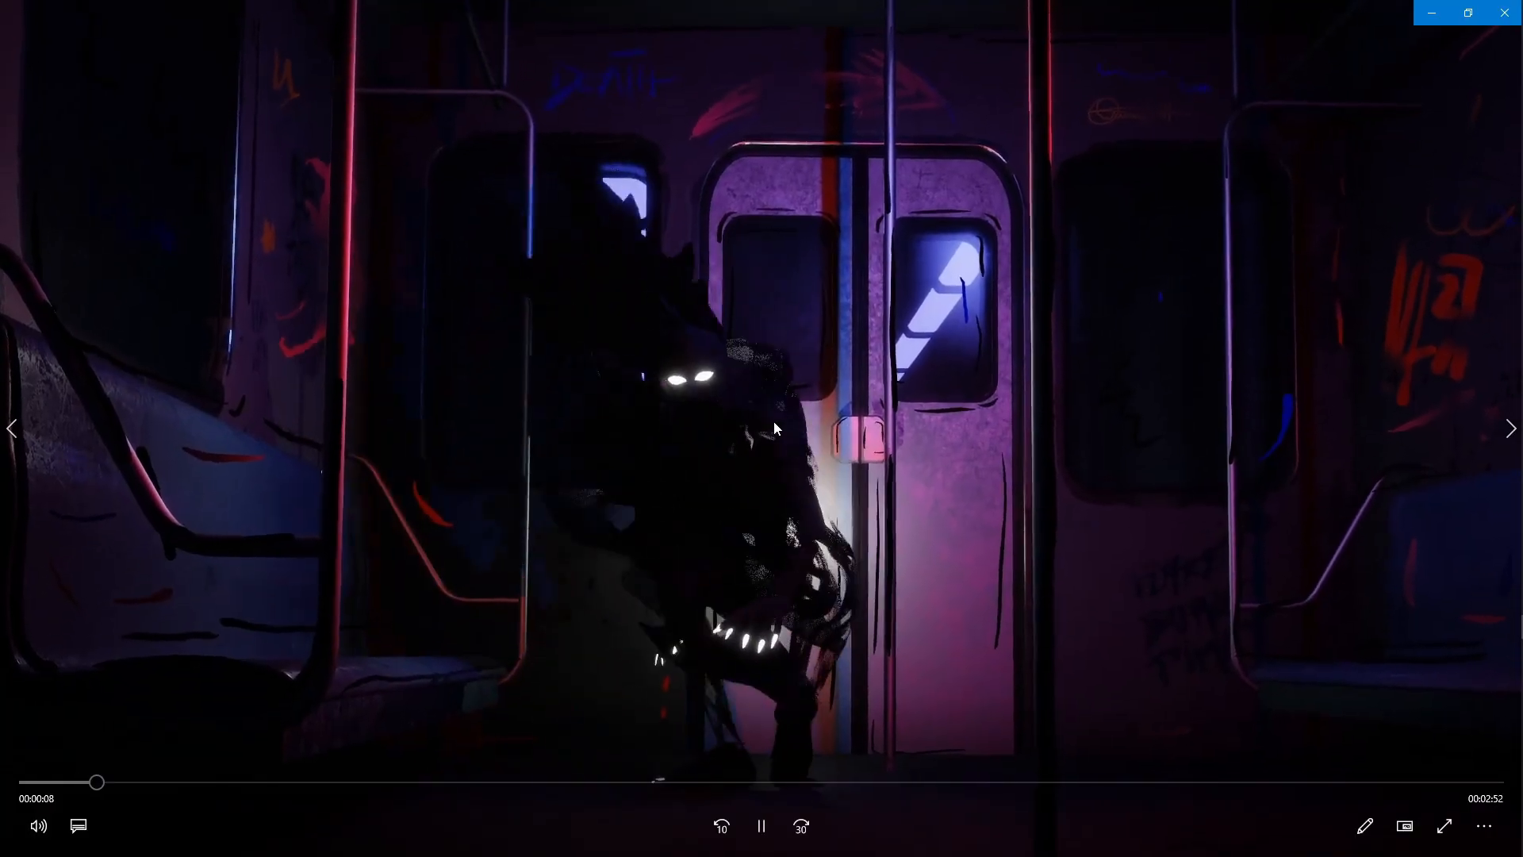
key("space")
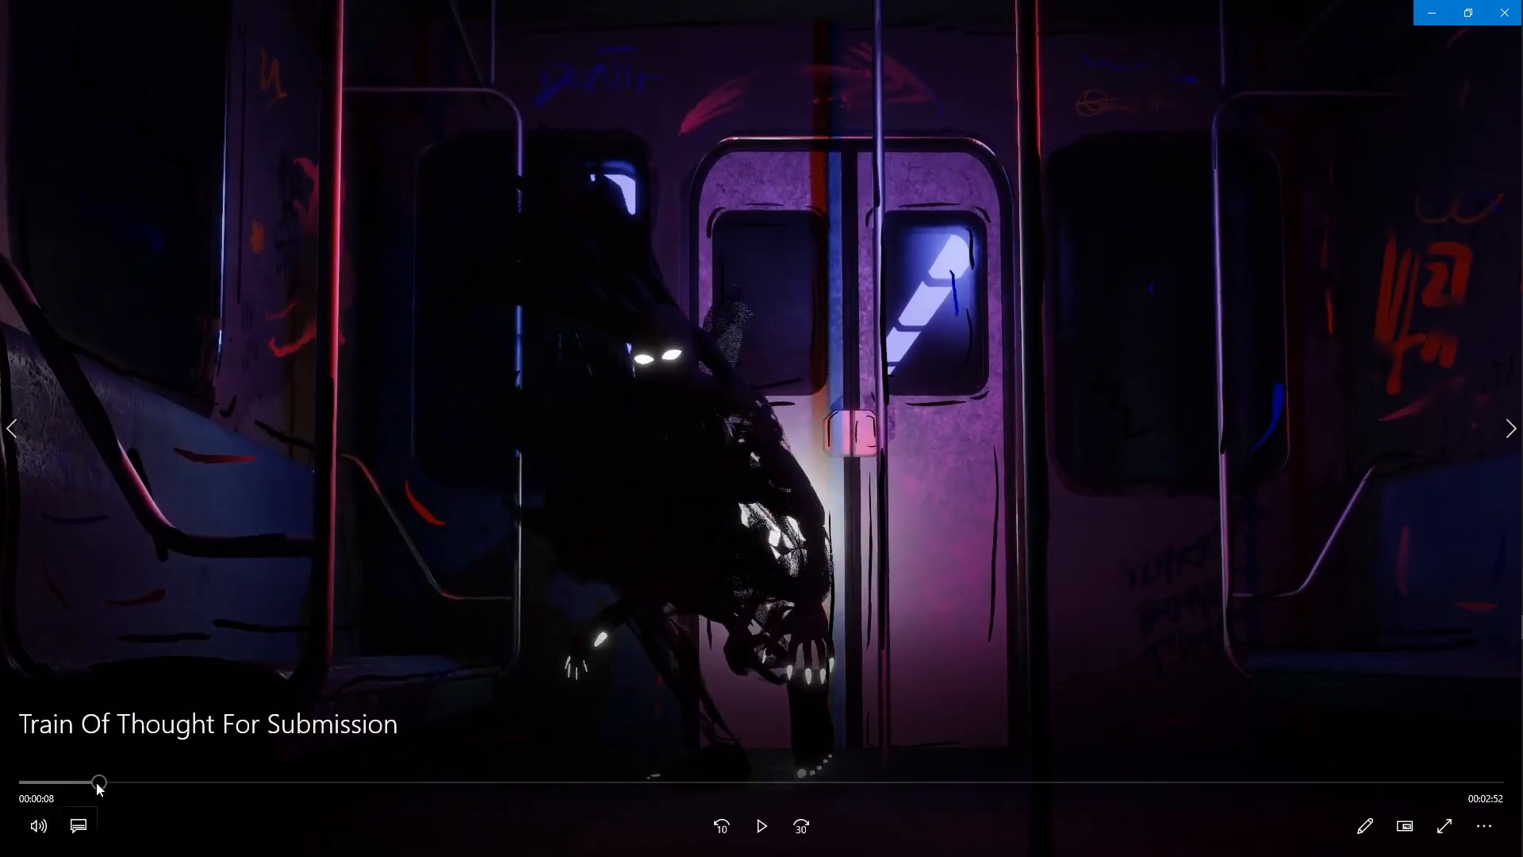
mouse_move(97, 783)
left_mouse_down()
mouse_move(60, 779)
mouse_move(111, 782)
left_mouse_up()
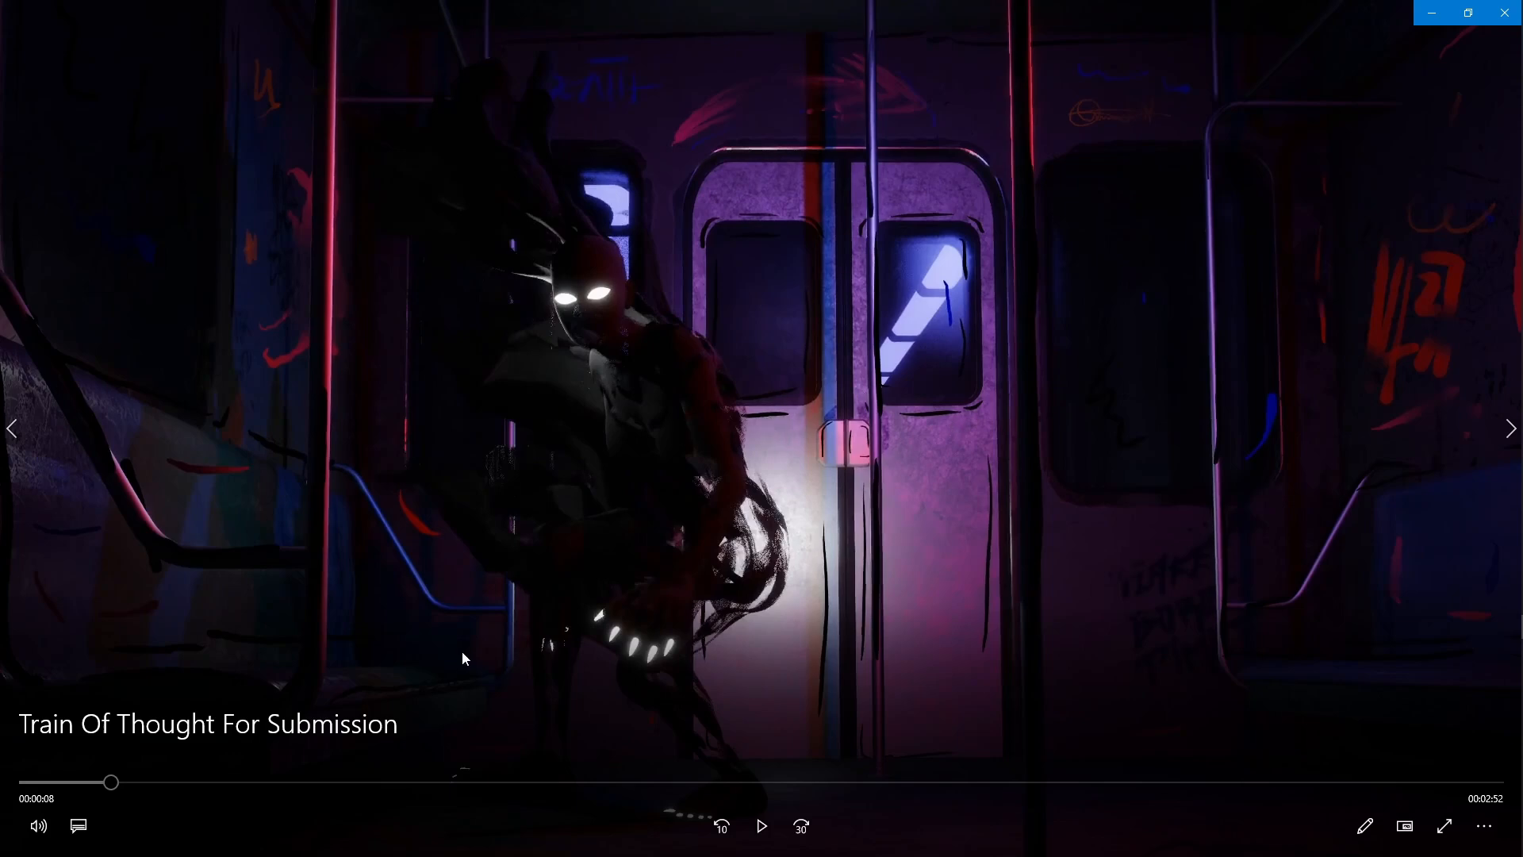
left_click_drag(109, 783, 81, 784)
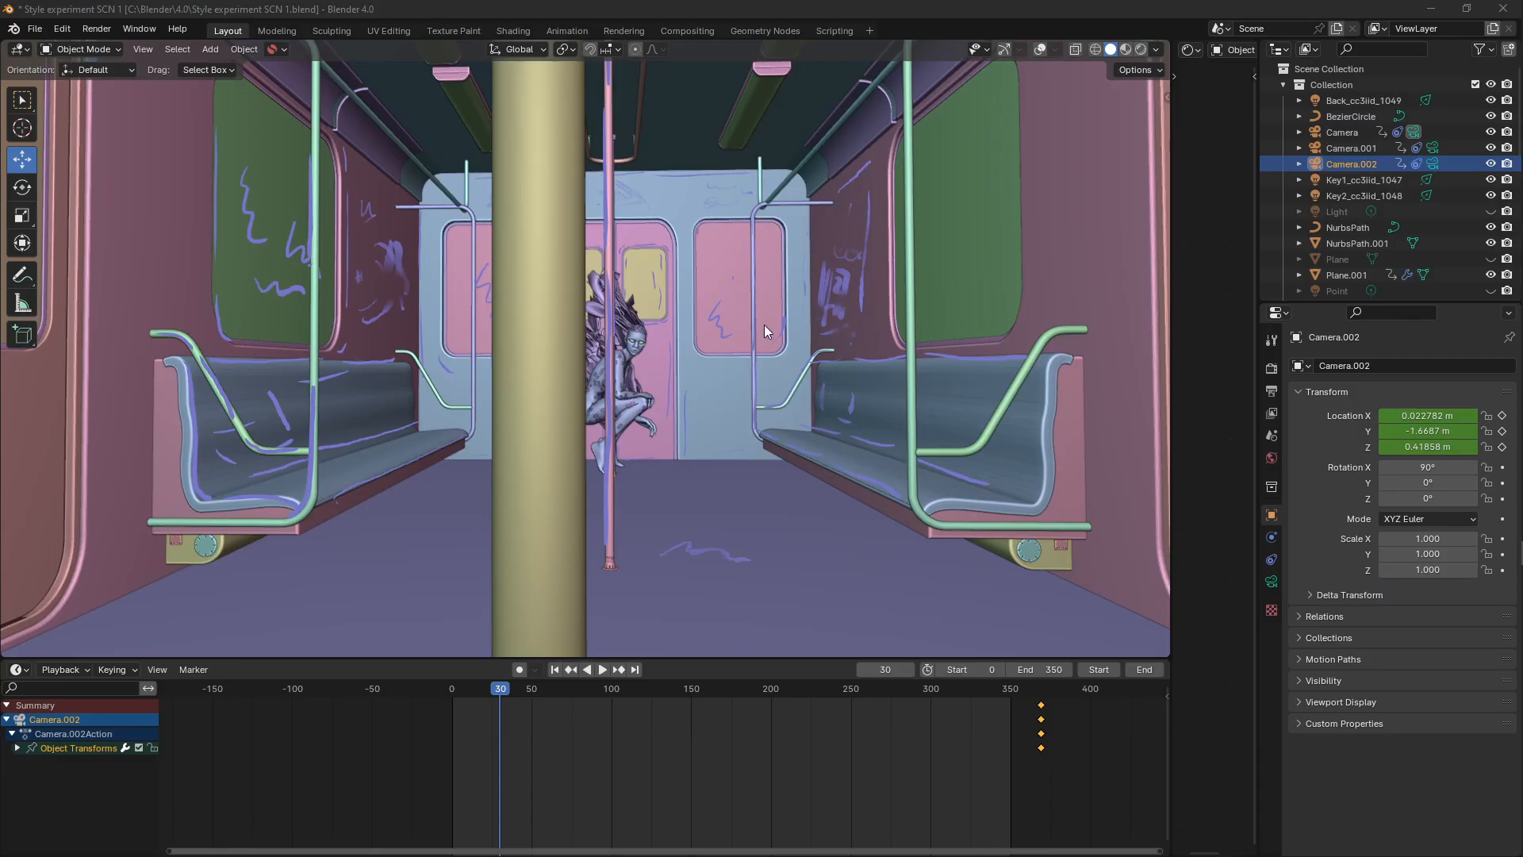
Step: Display the Style experiment SCN 1 carriage in rendered shading and frame the creature crouching in front of the end doors
scroll(764, 325, "up", 2)
middle_click_drag(764, 325, 741, 372)
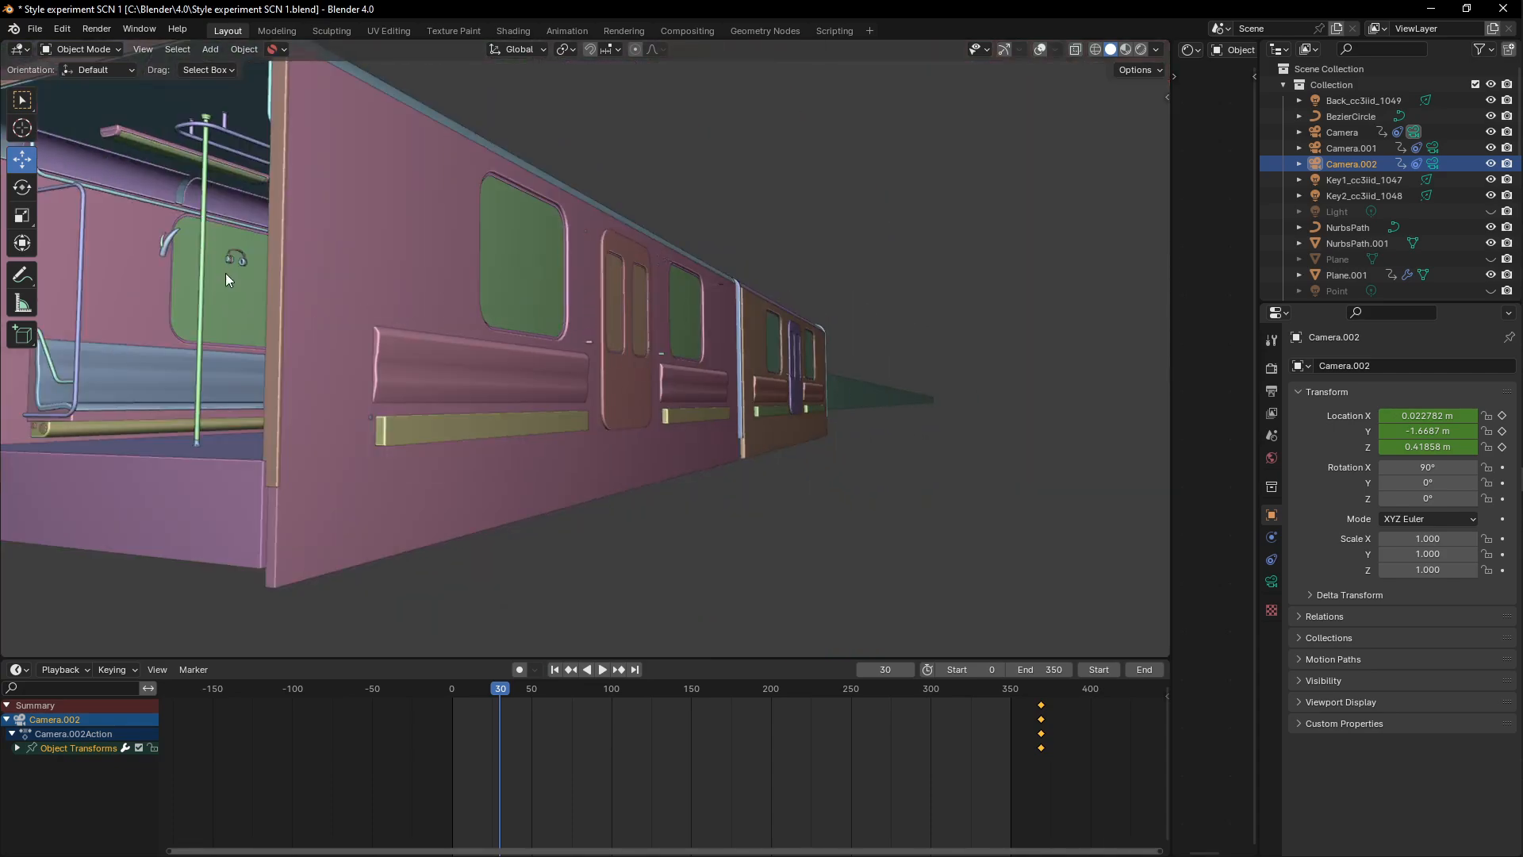
mouse_move(226, 273)
middle_mouse_down()
mouse_move(631, 396)
mouse_move(768, 464)
mouse_move(908, 438)
mouse_move(888, 436)
middle_mouse_up()
key("z")
left_click(893, 346)
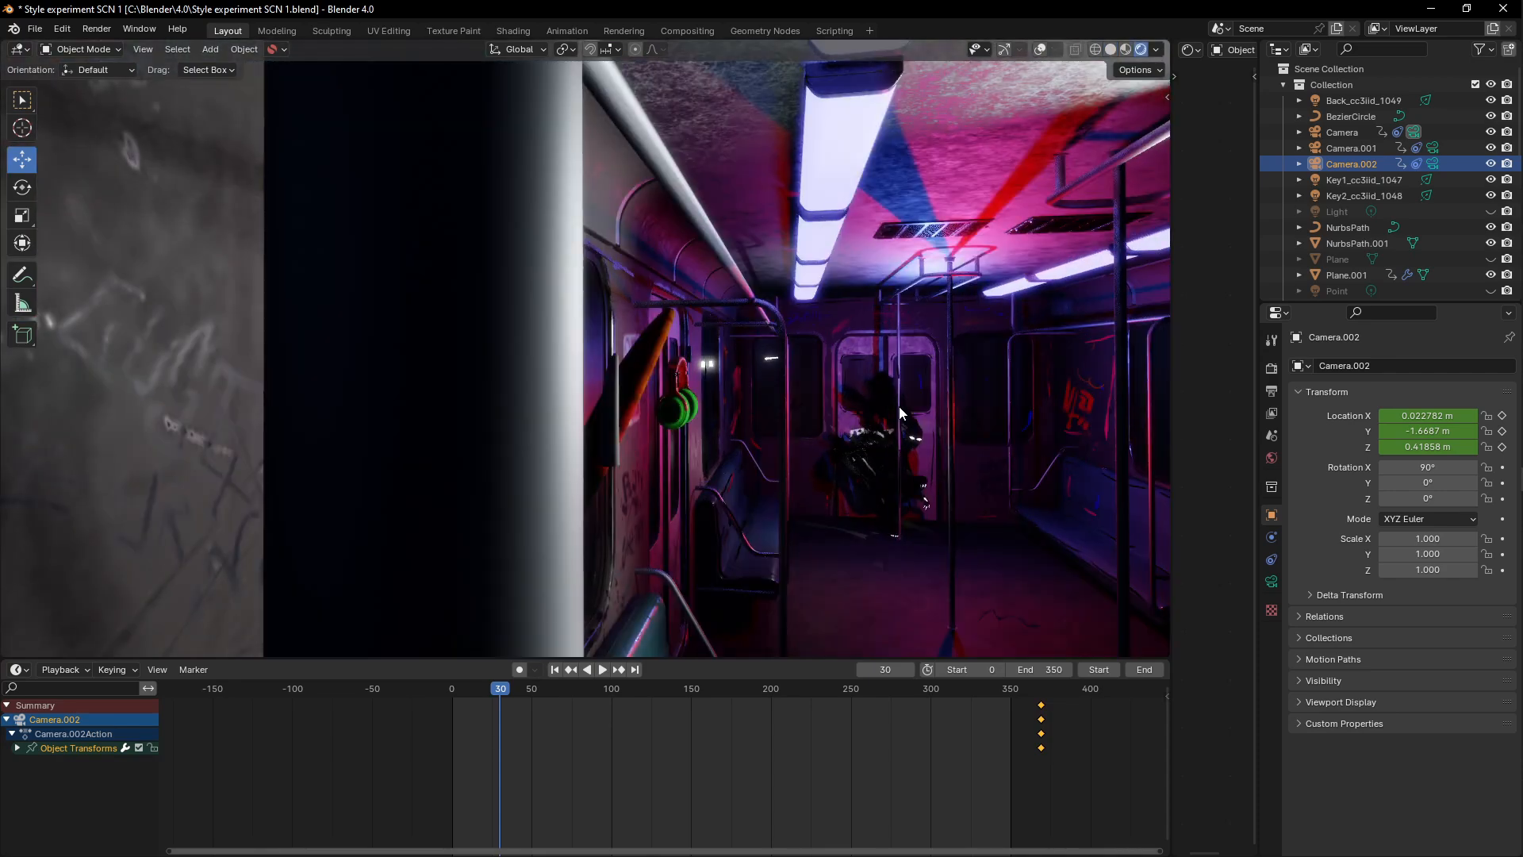
middle_click_drag(991, 449, 795, 397)
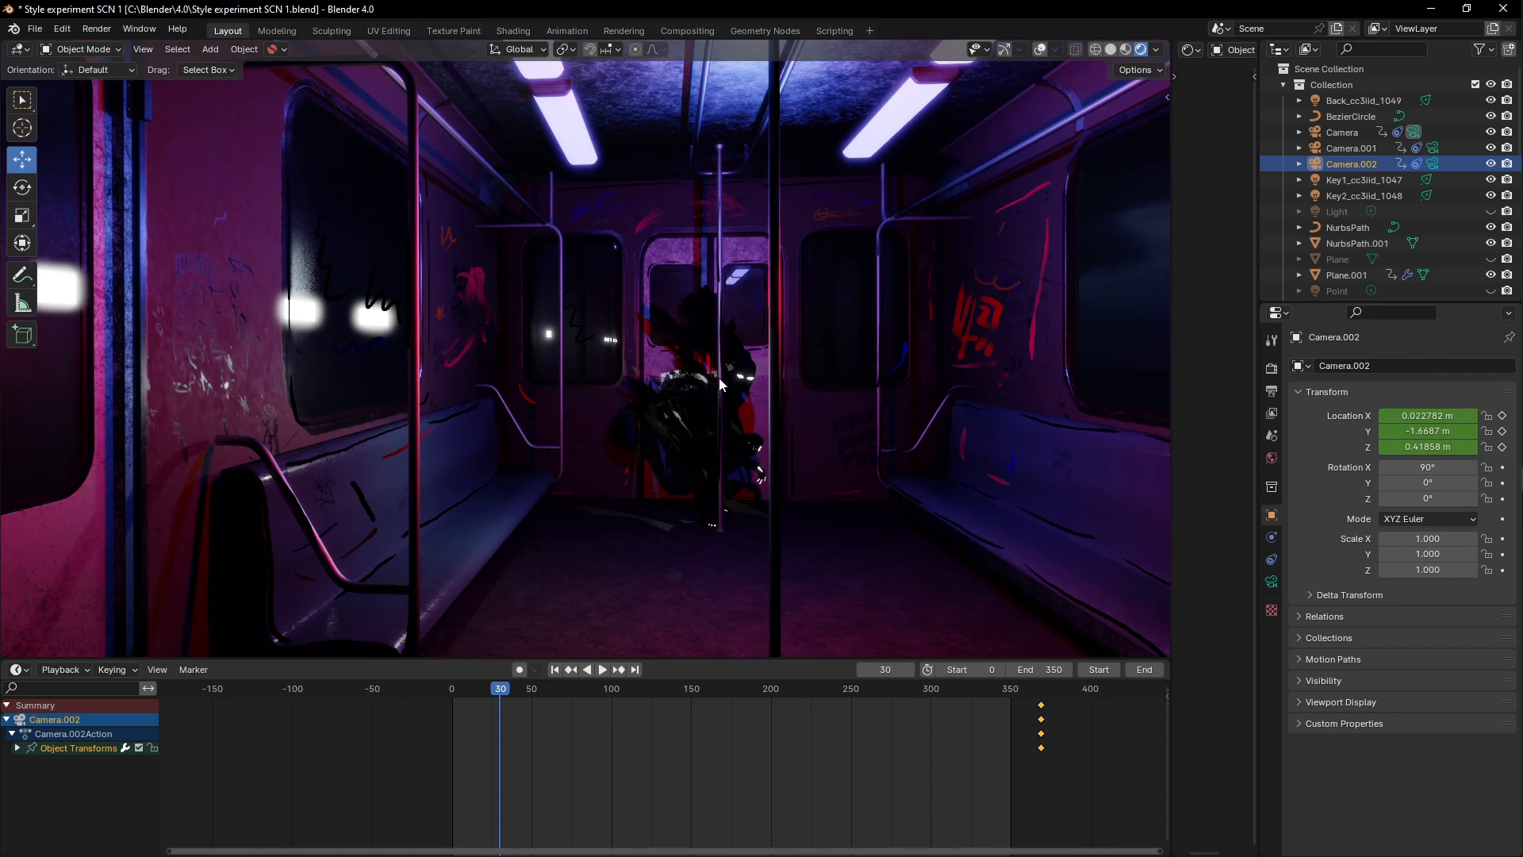
middle_click_drag(1038, 281, 1003, 279, "shift")
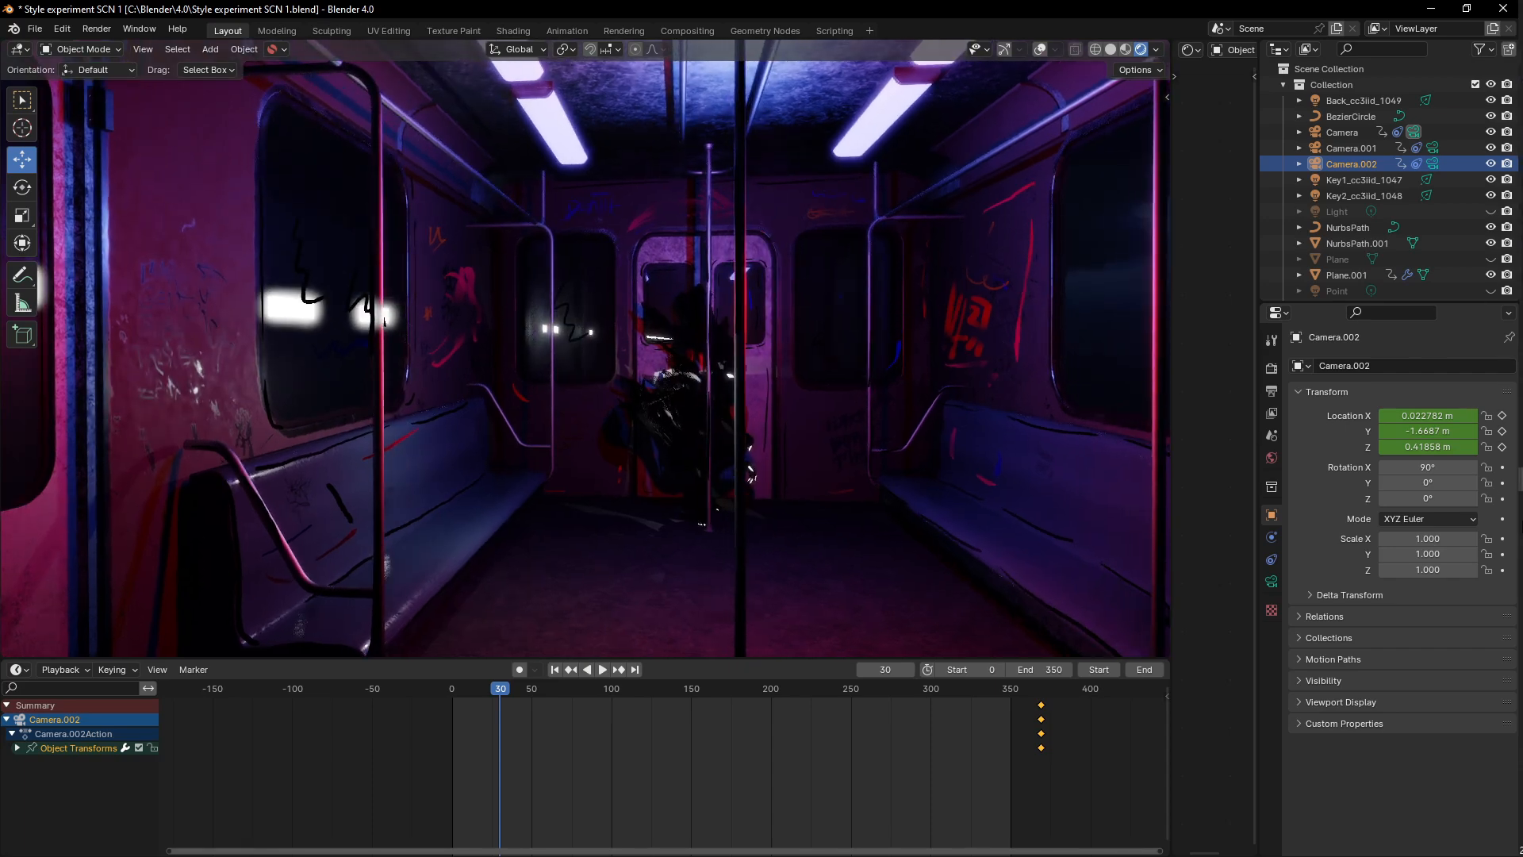
Step: Switch to the Style experiment 3 file and inspect its character and far carriage doors in rendered and solid shading
mouse_move(1498, 482)
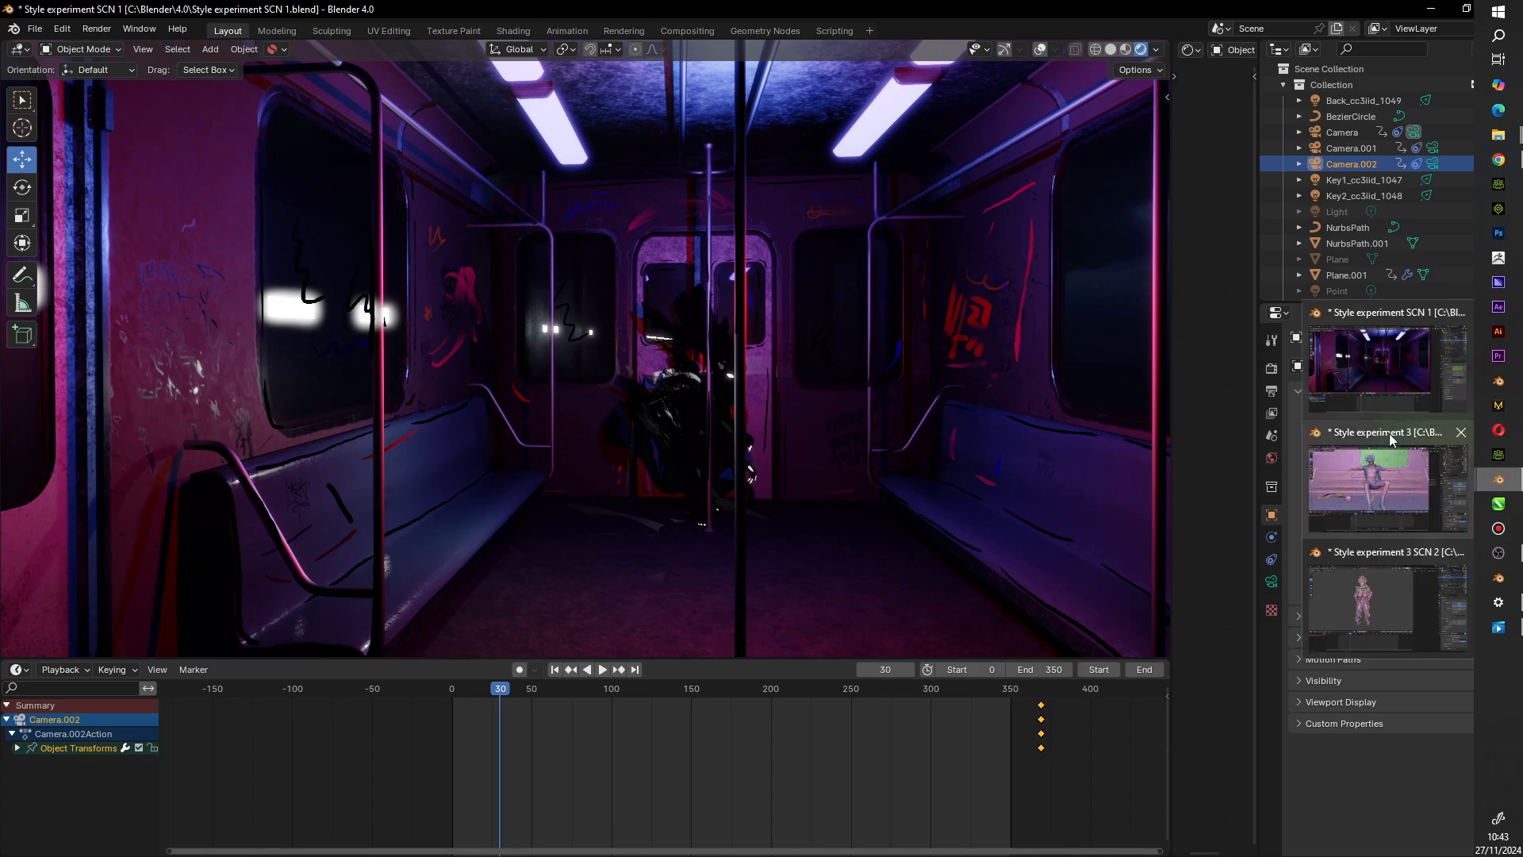
left_click(1384, 476)
key("z")
left_click(616, 250)
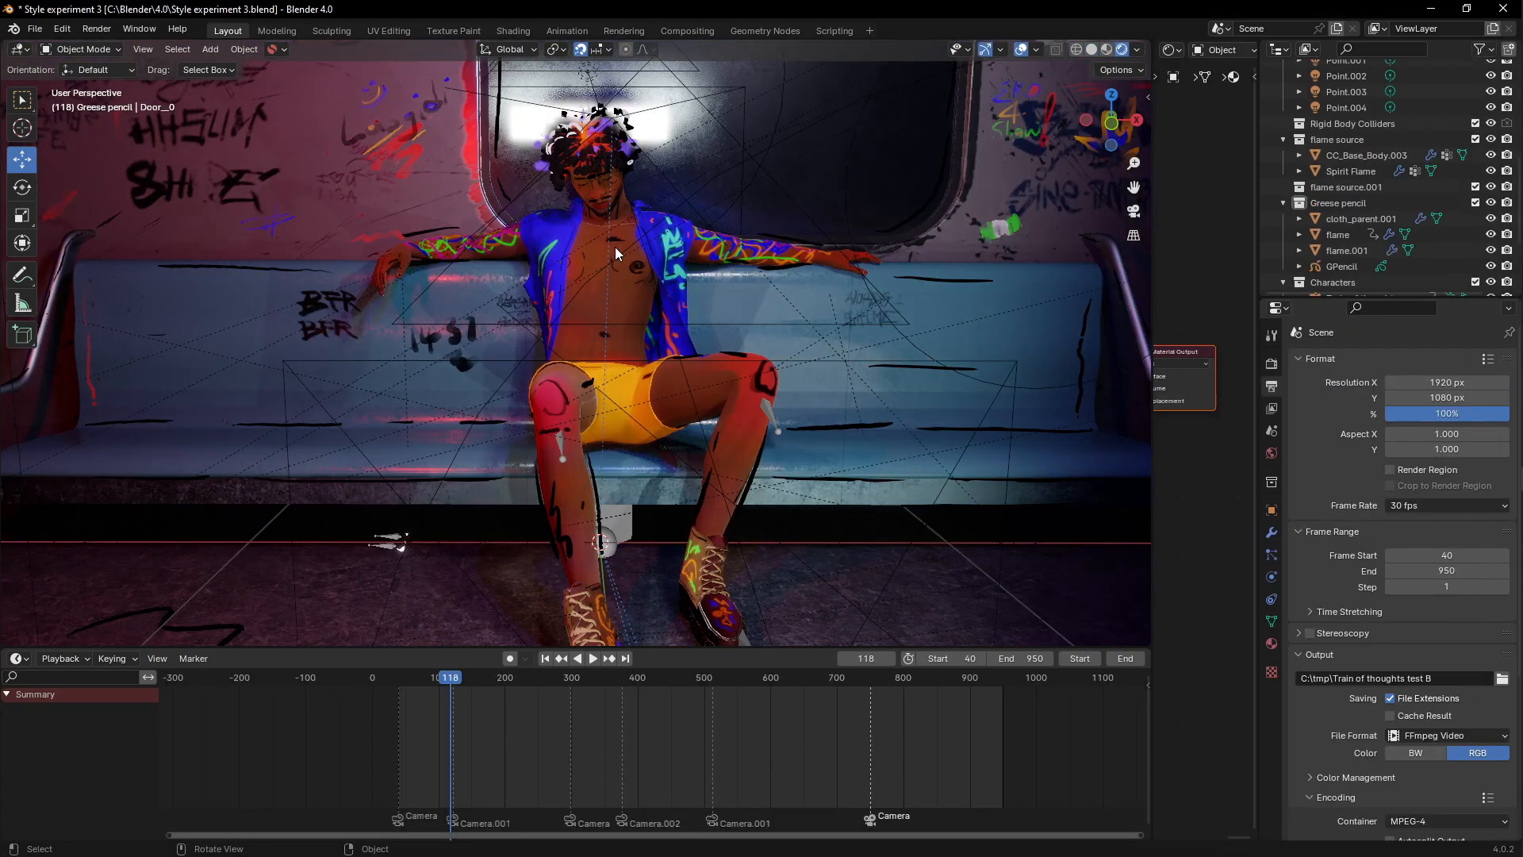
mouse_move(617, 292)
middle_mouse_down()
mouse_move(677, 291)
mouse_move(623, 283)
mouse_move(653, 339)
middle_mouse_up()
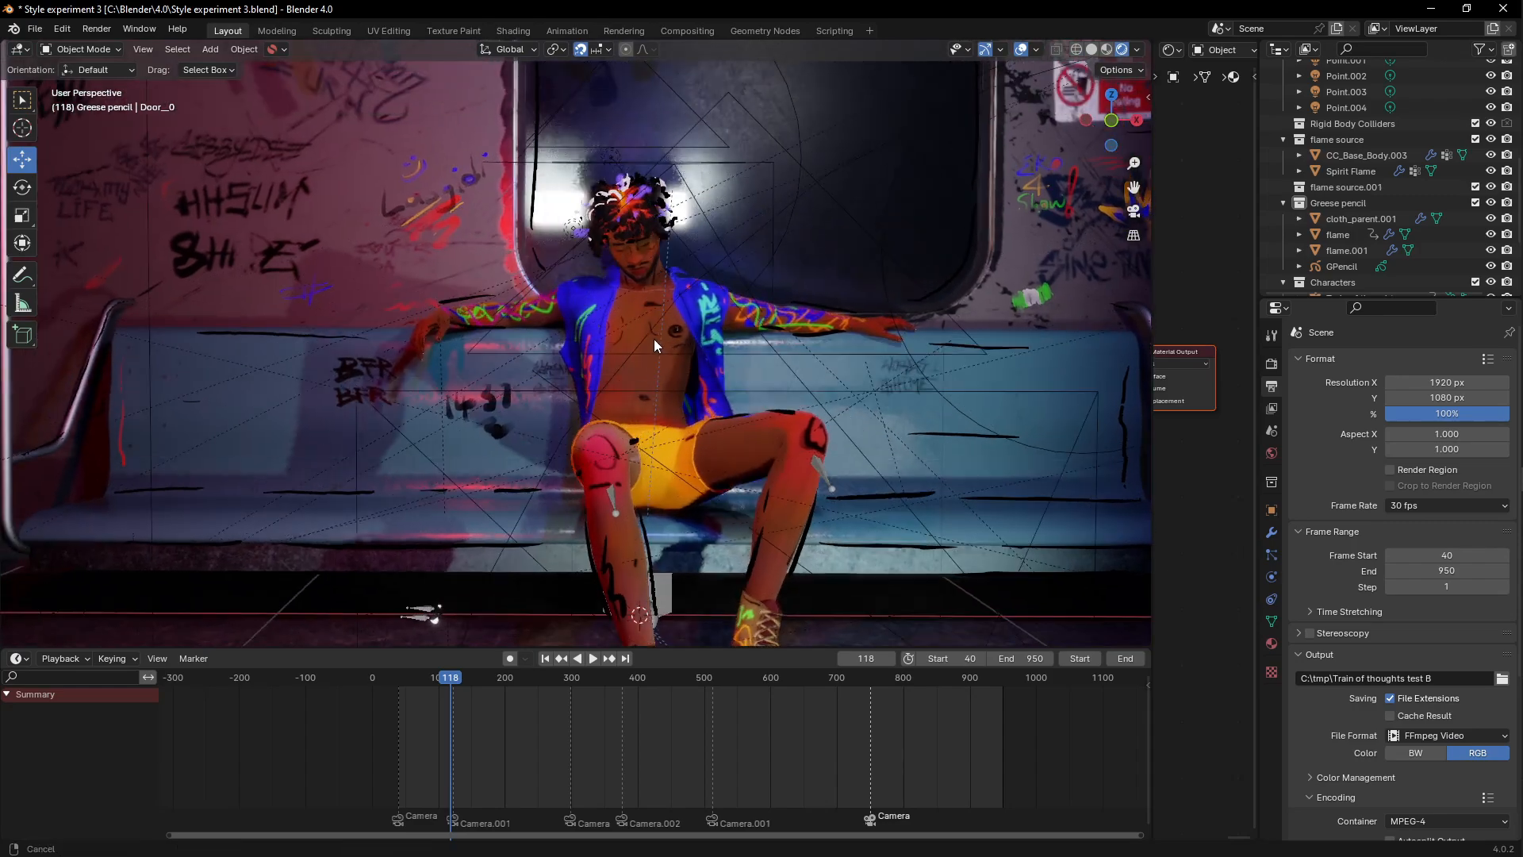
middle_click_drag(979, 351, 1112, 284, "shift")
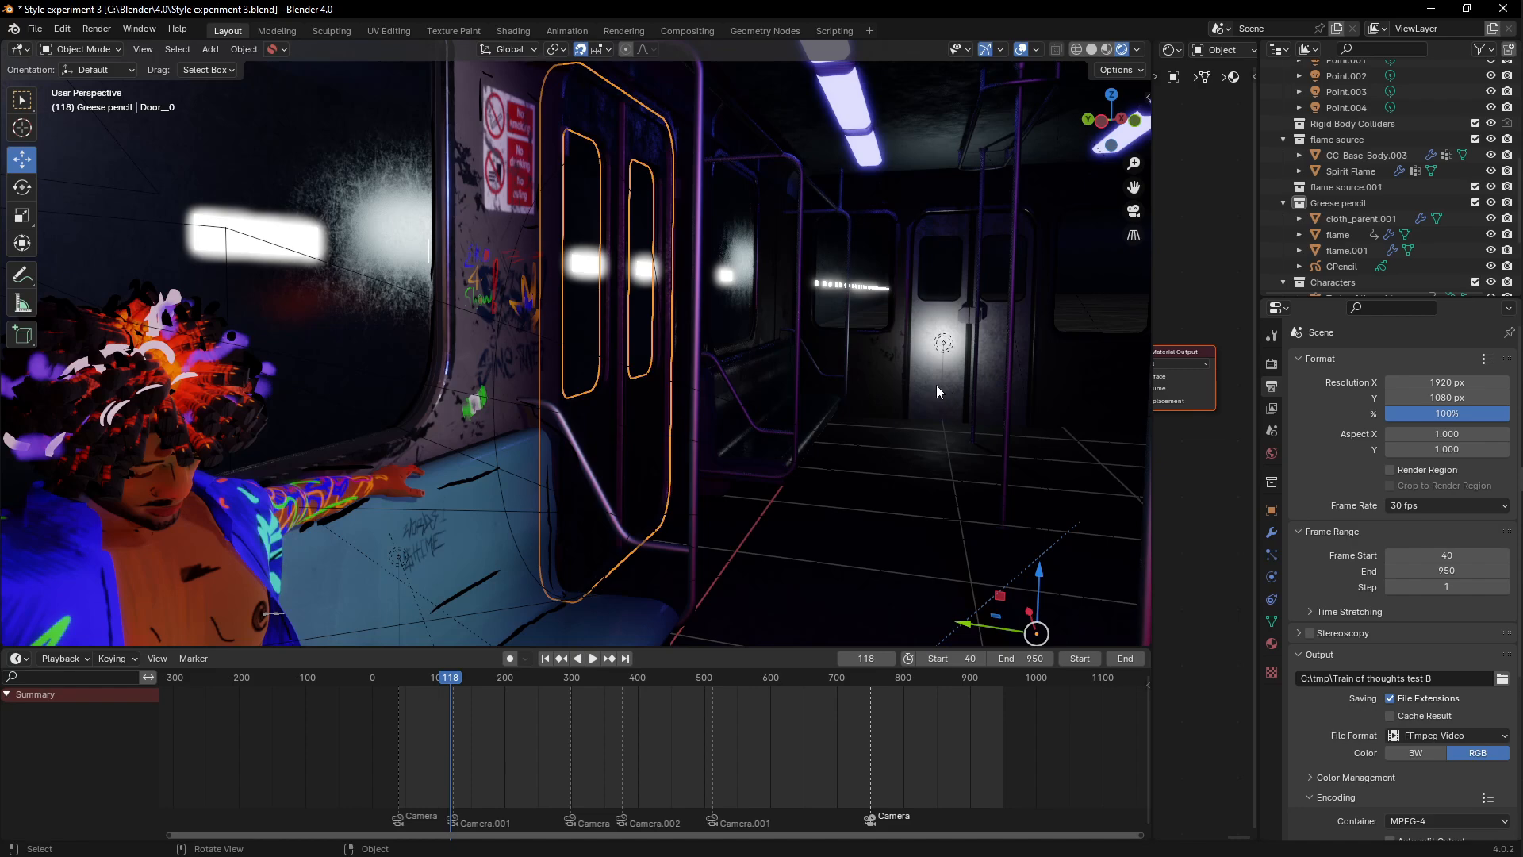
middle_click_drag(860, 387, 820, 399)
key("z")
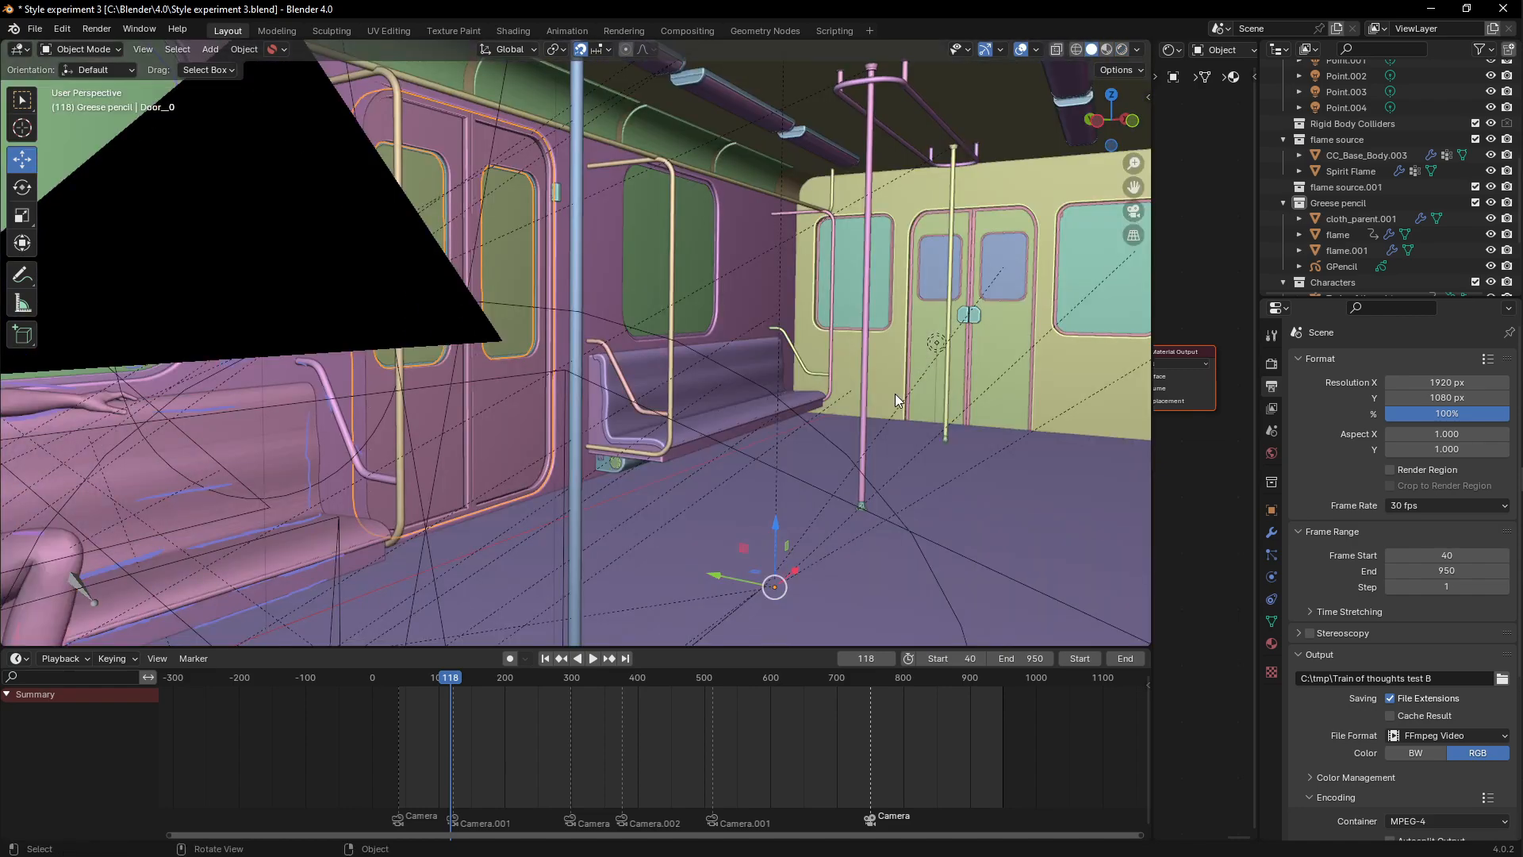
Step: Switch to the Style experiment SCN 1 file and examine the lit carriage interior around the creature from a wider view
mouse_move(1498, 480)
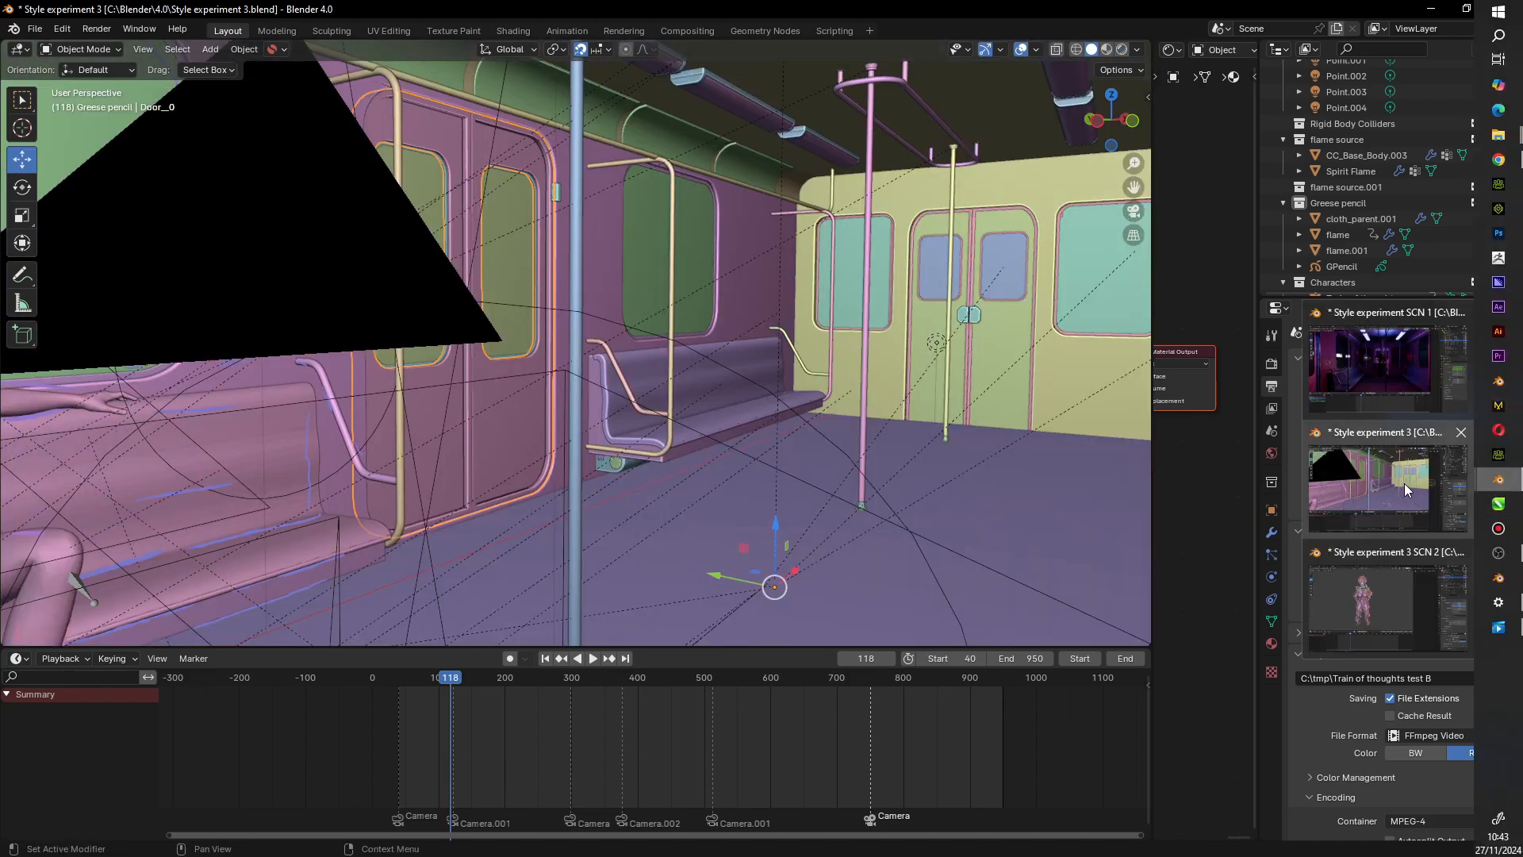
left_click(1364, 388)
middle_click_drag(510, 377, 622, 389)
scroll(623, 389, "down", 2)
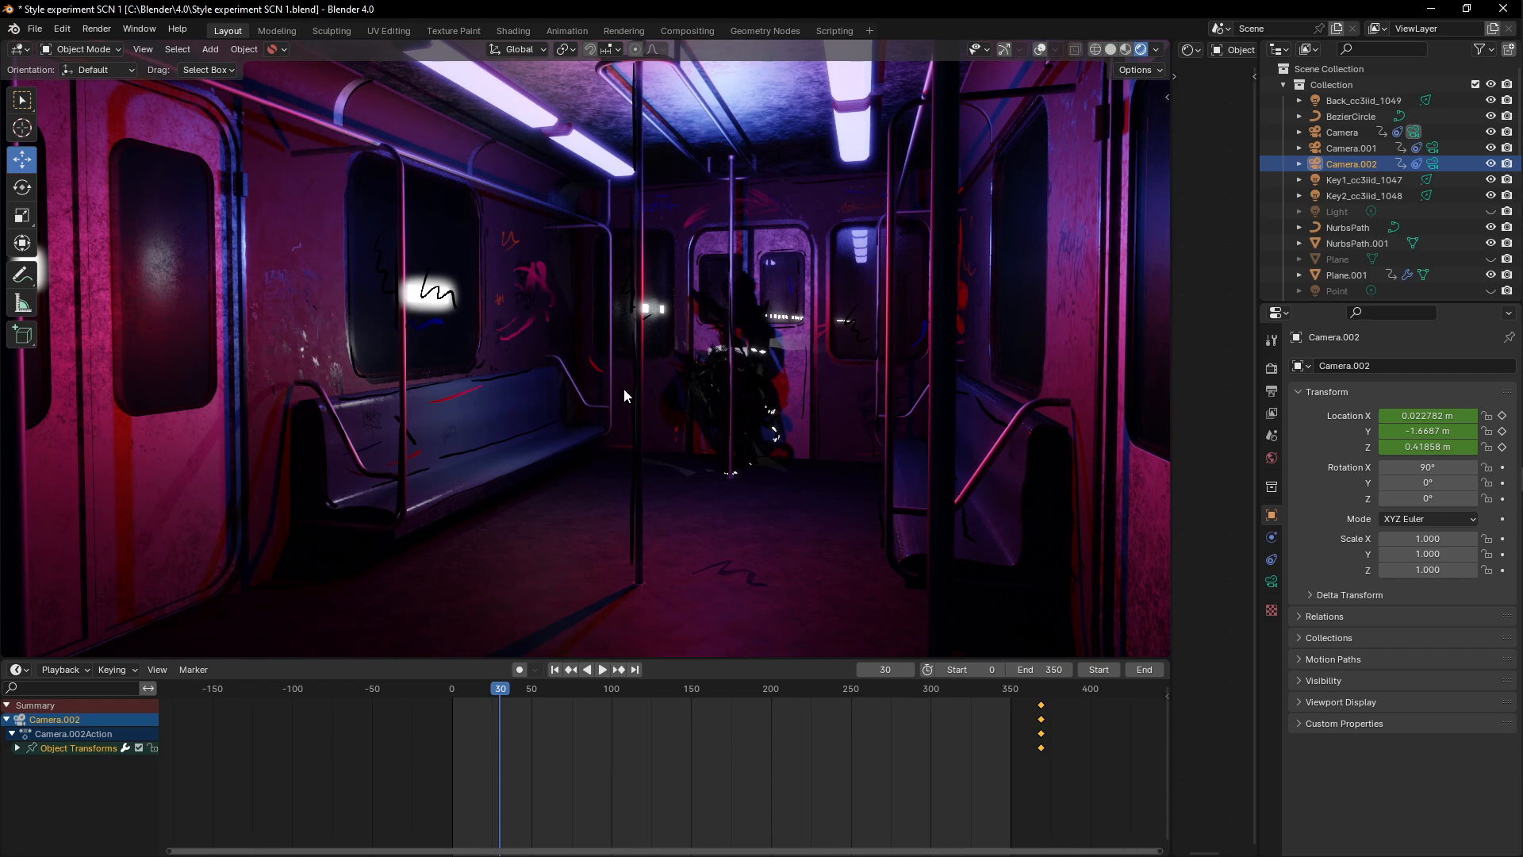
middle_click_drag(632, 393, 631, 392)
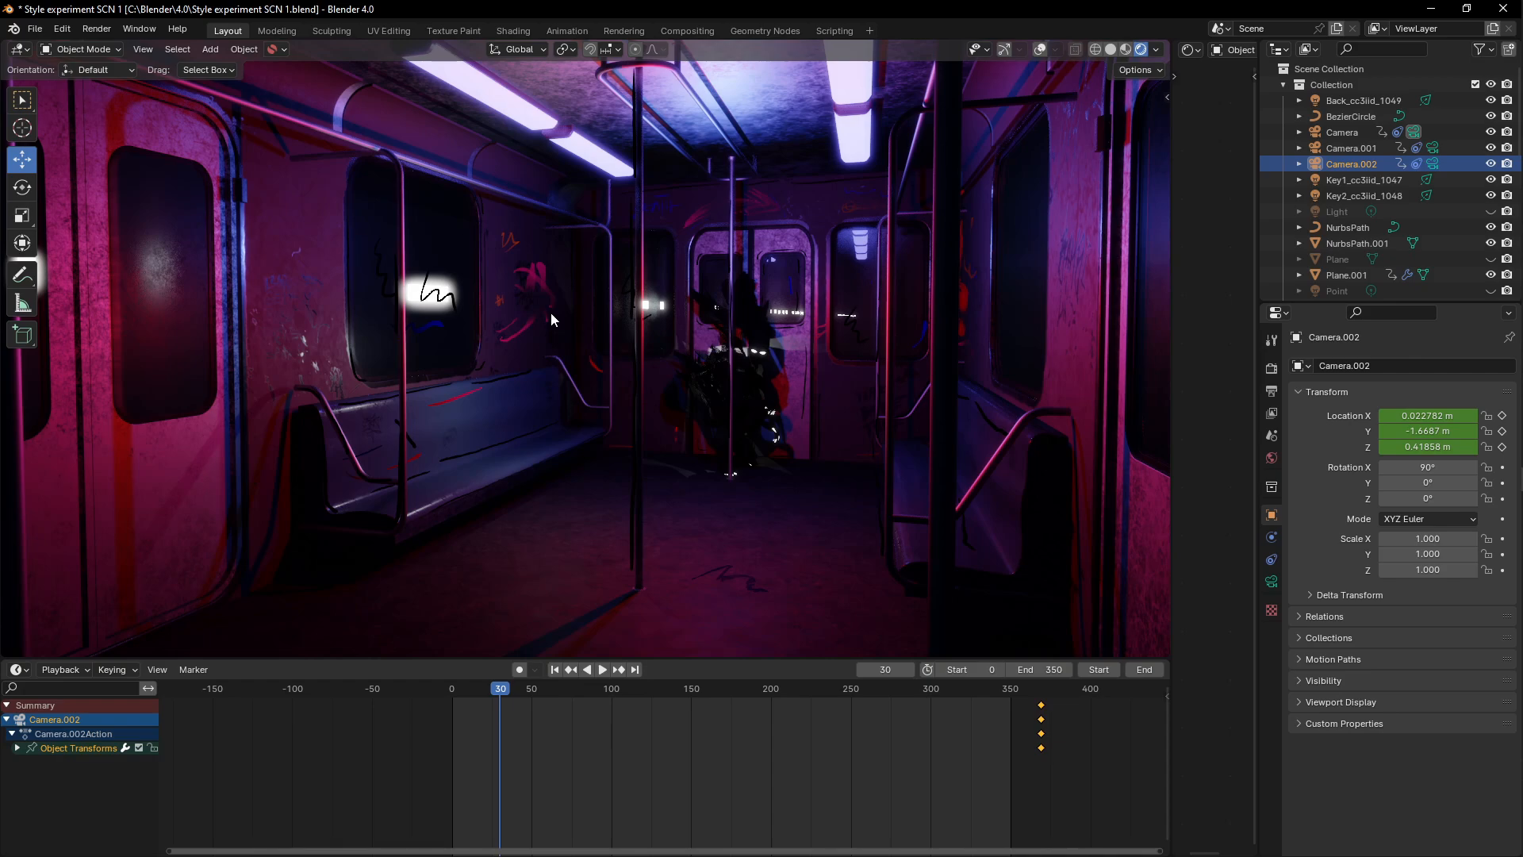
middle_click_drag(689, 321, 699, 317)
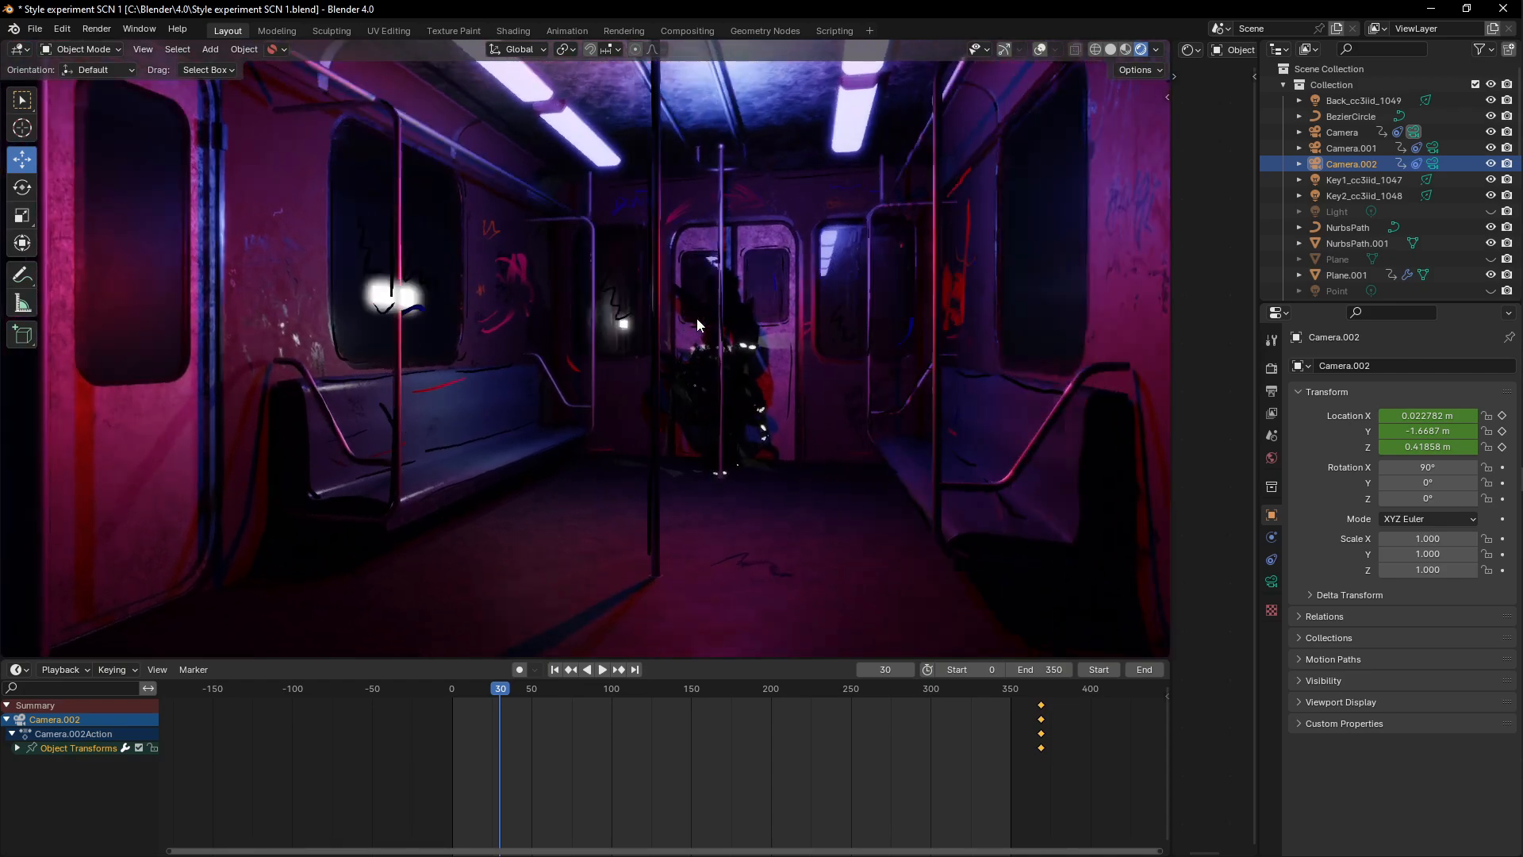
Step: View the creature scene through the camera and play its animation, stopping at frame 131
key("KP_0")
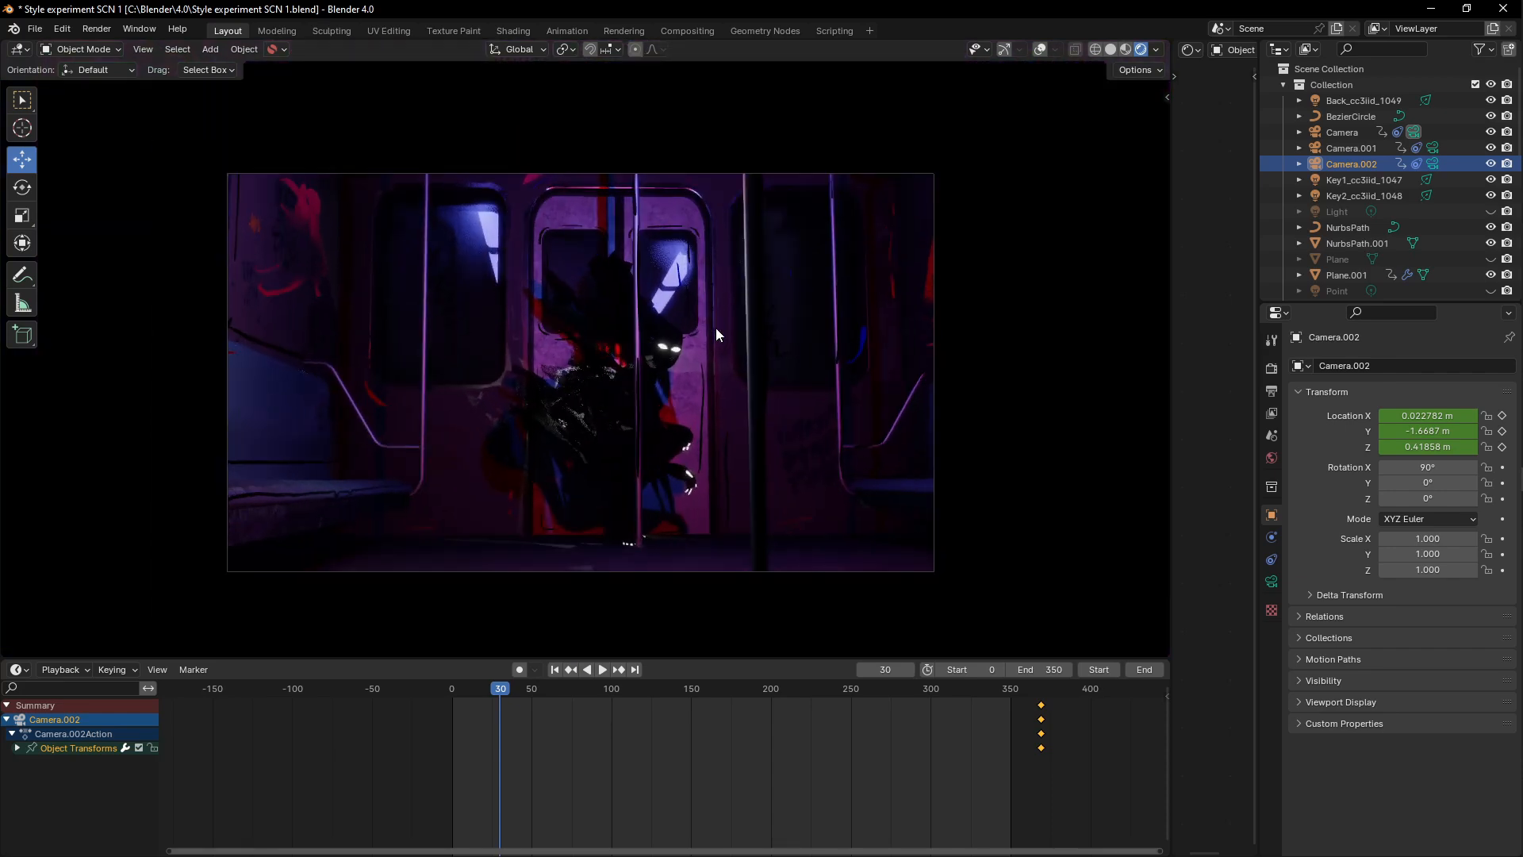
key("space")
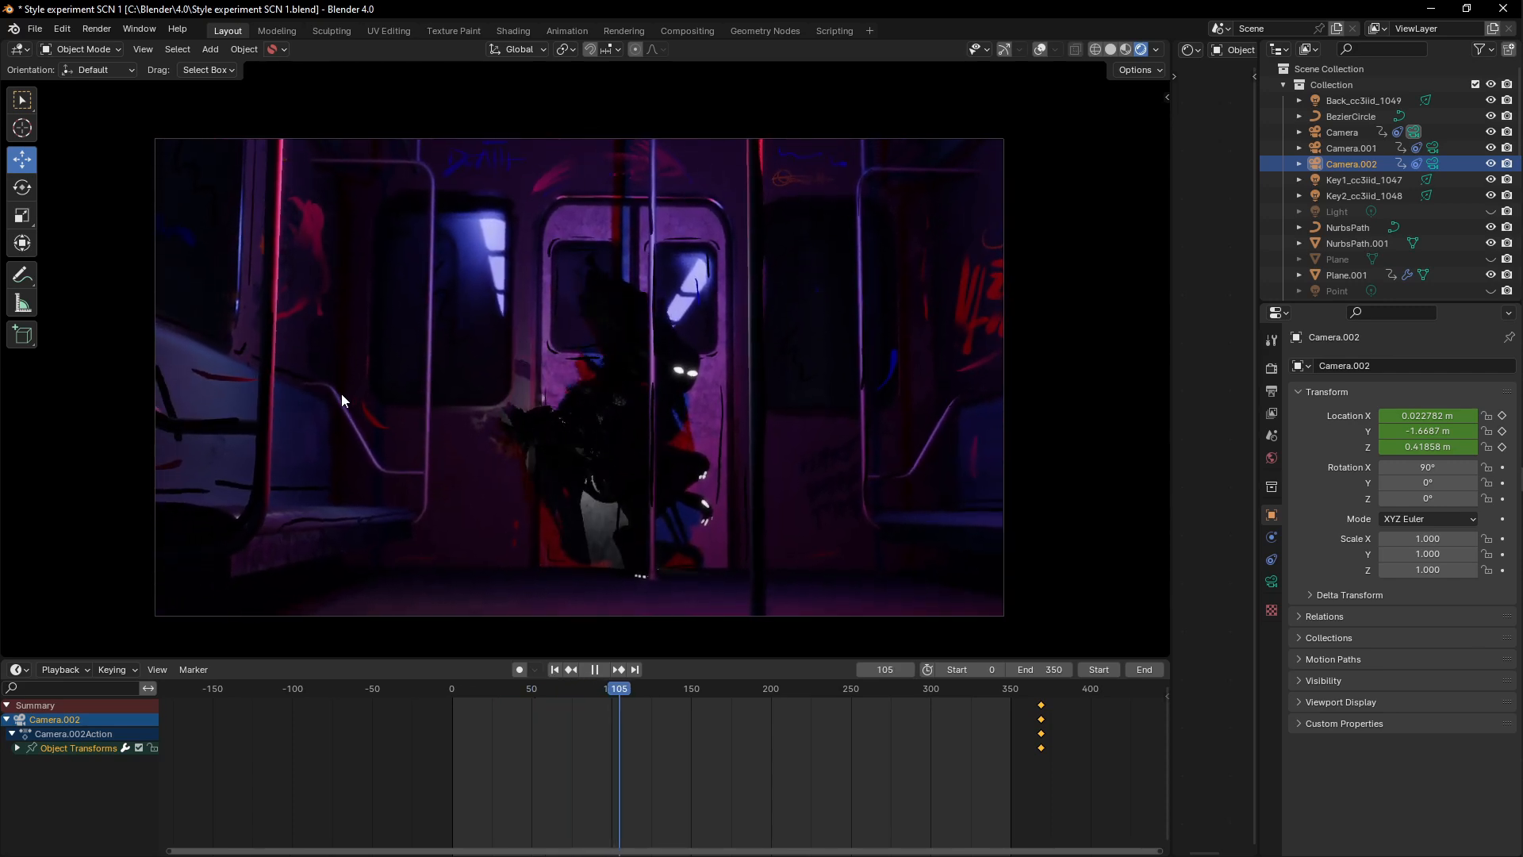
key("space")
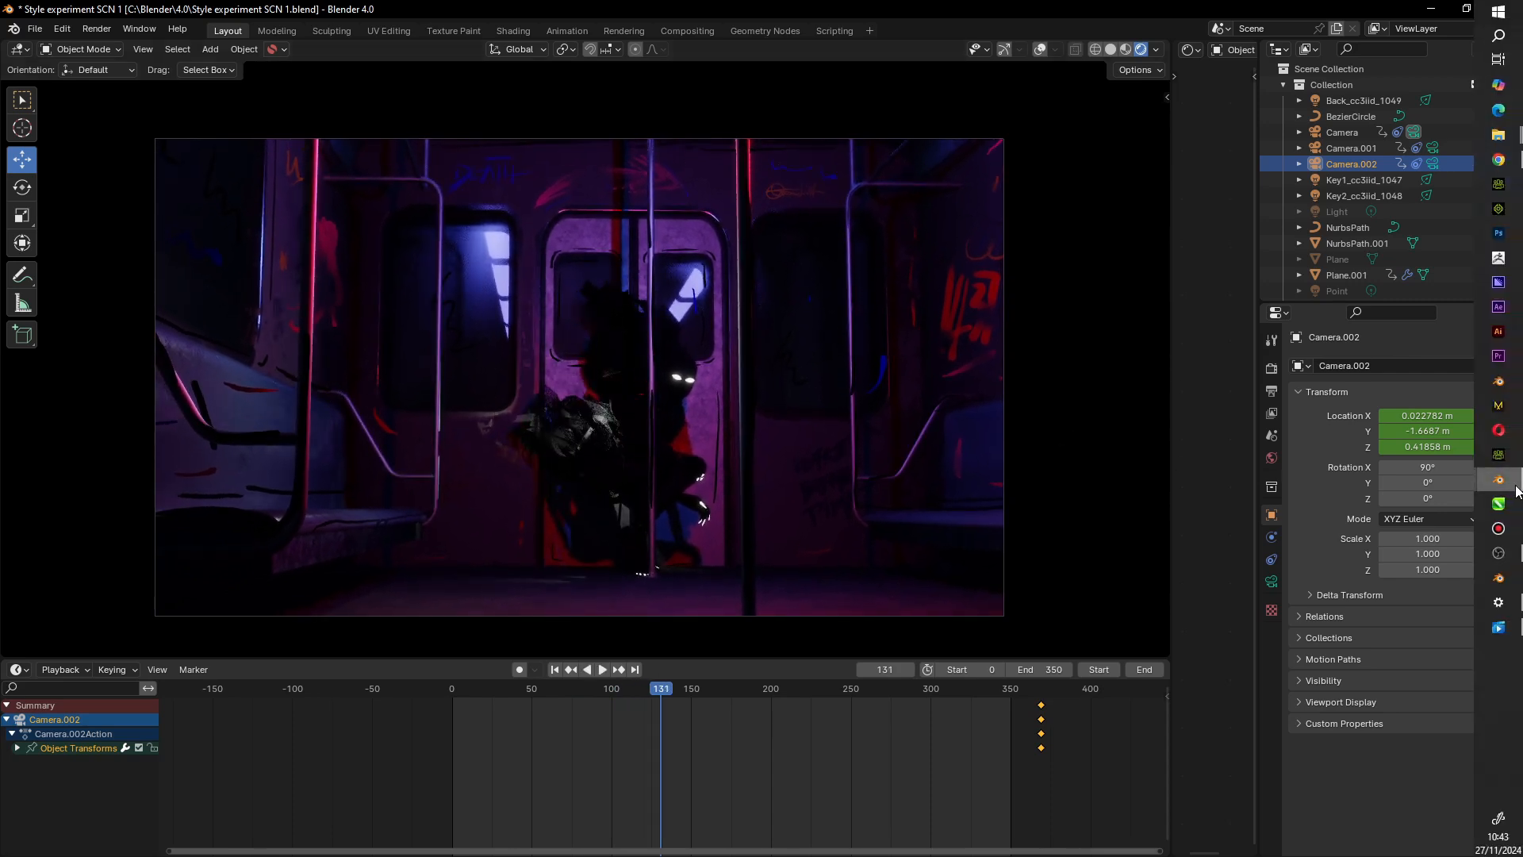
Step: Switch to the Style experiment 3 file and show the seated character through the camera in rendered shading
mouse_move(1512, 491)
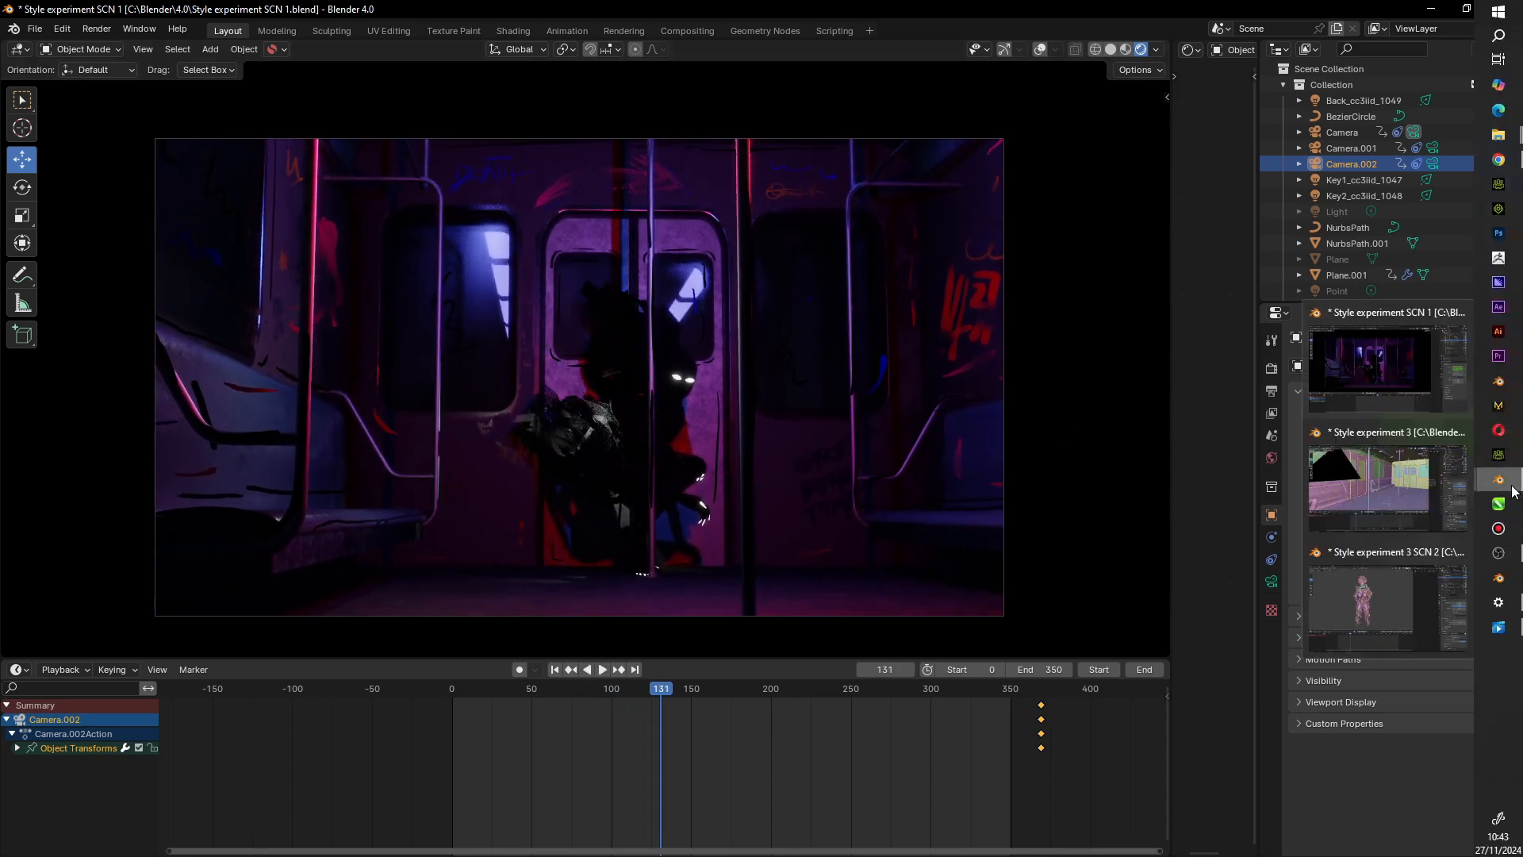
left_click(1370, 483)
key("KP_0")
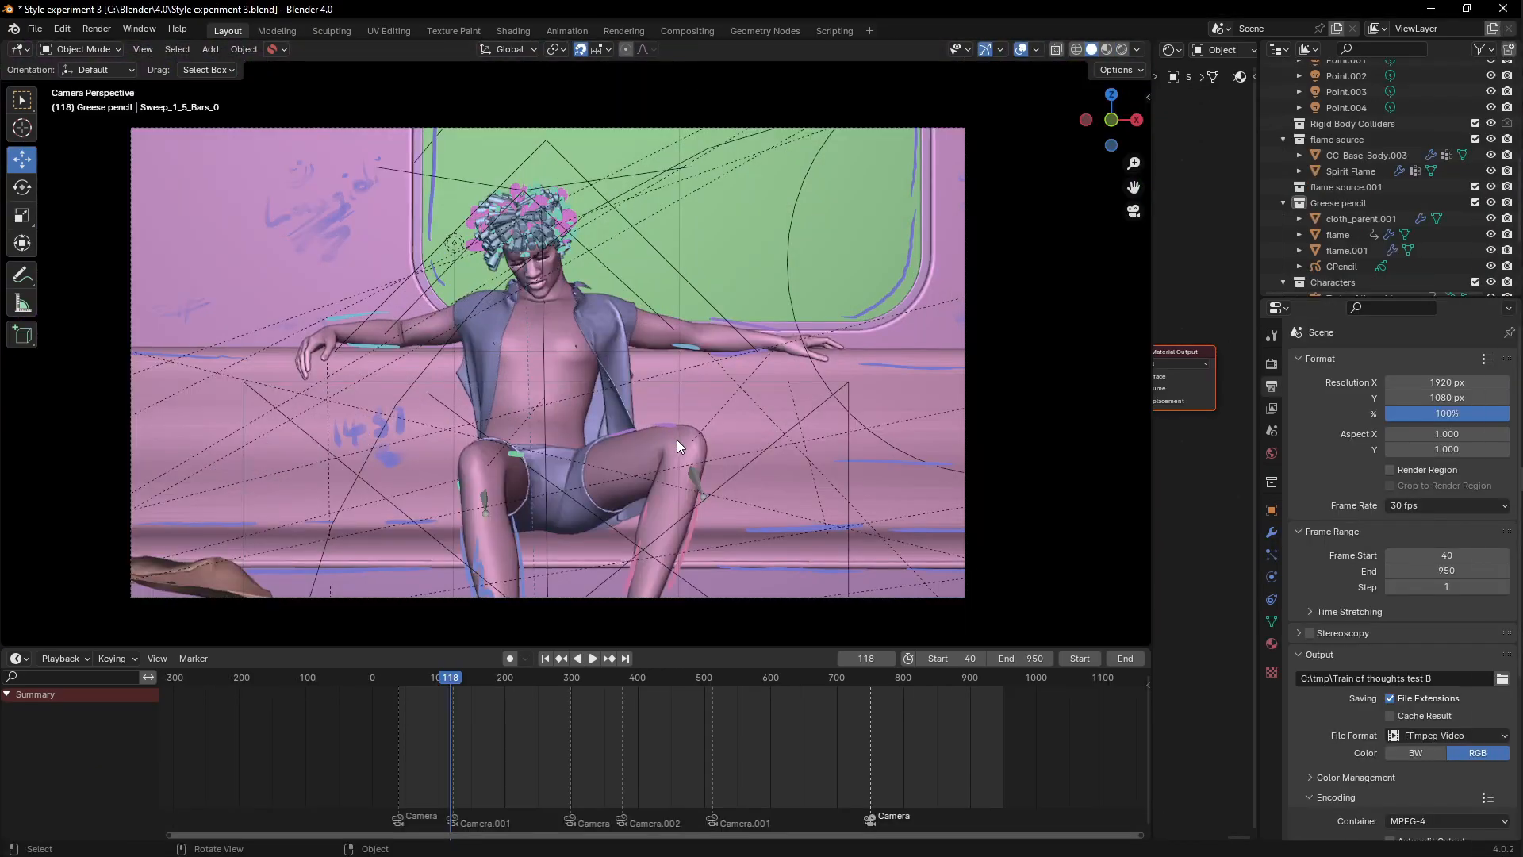
key("z")
left_click(661, 278)
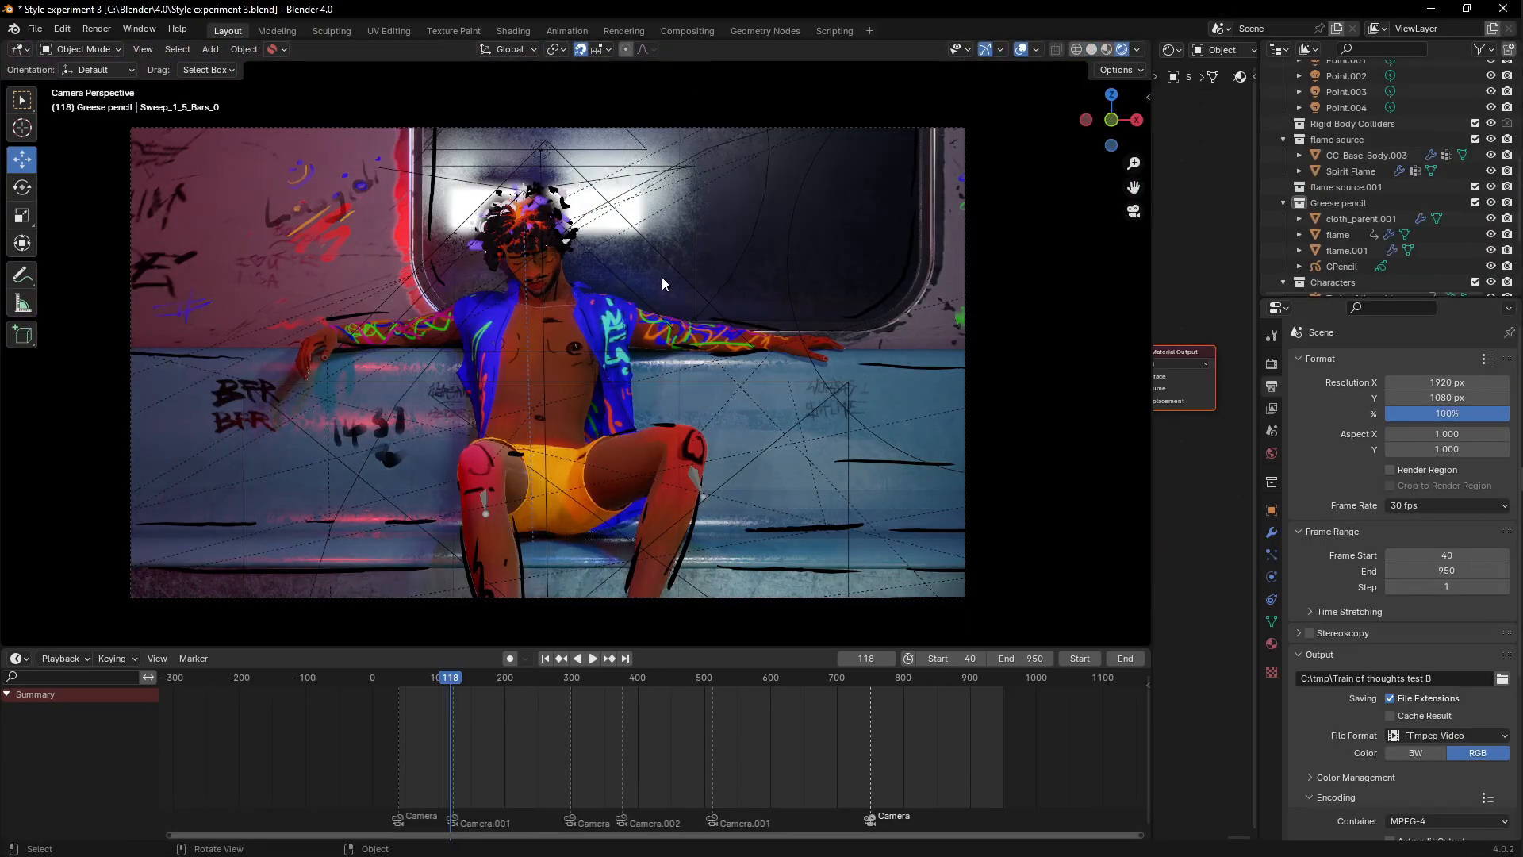
Step: Play the seated character's animation with viewport overlays hidden, stopping at frame 141
key("space")
left_click(1021, 49)
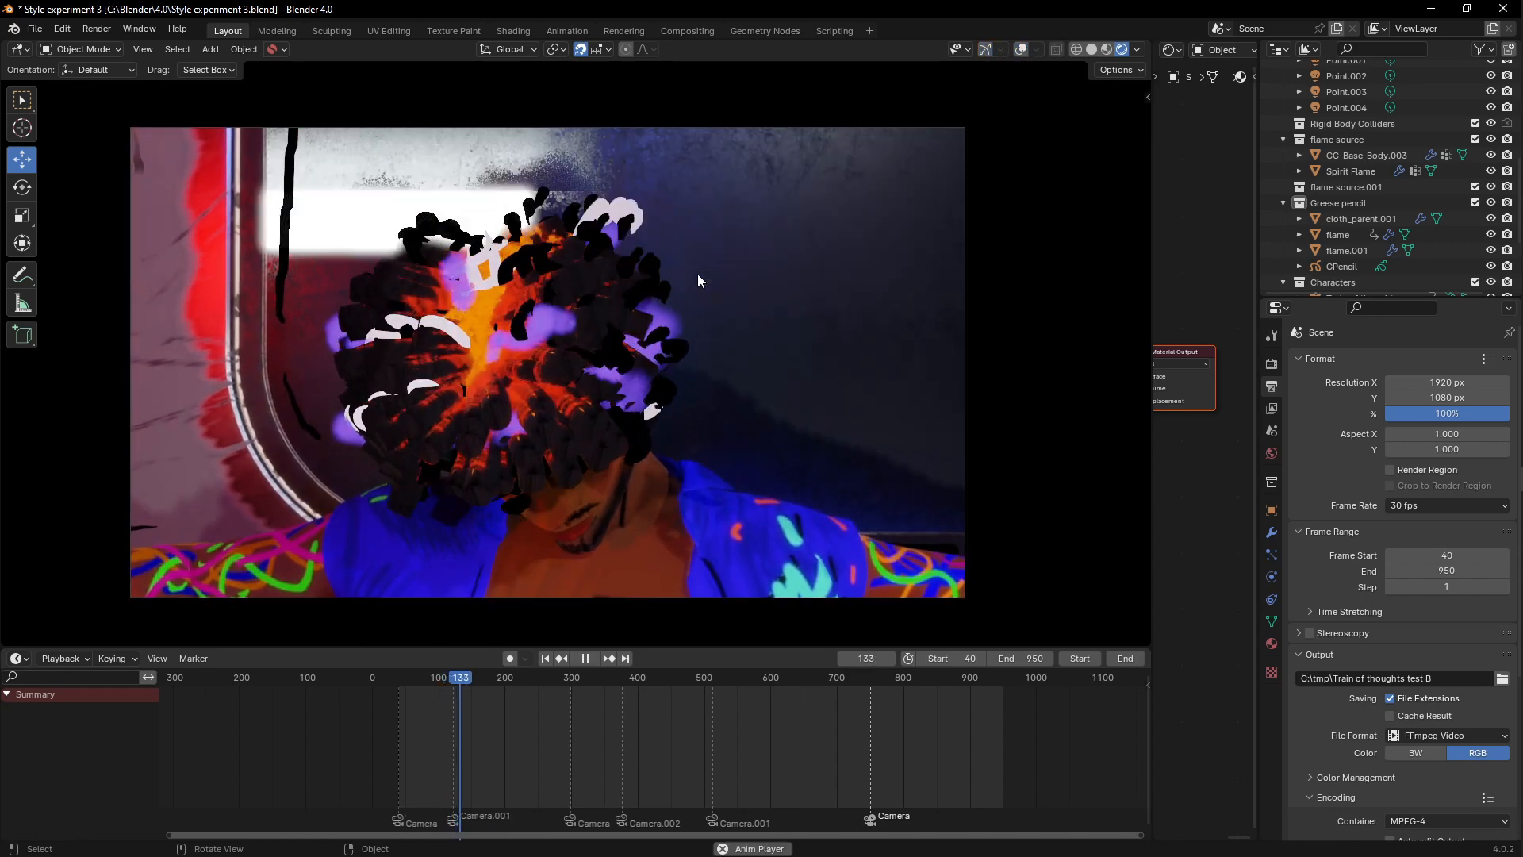
key("space")
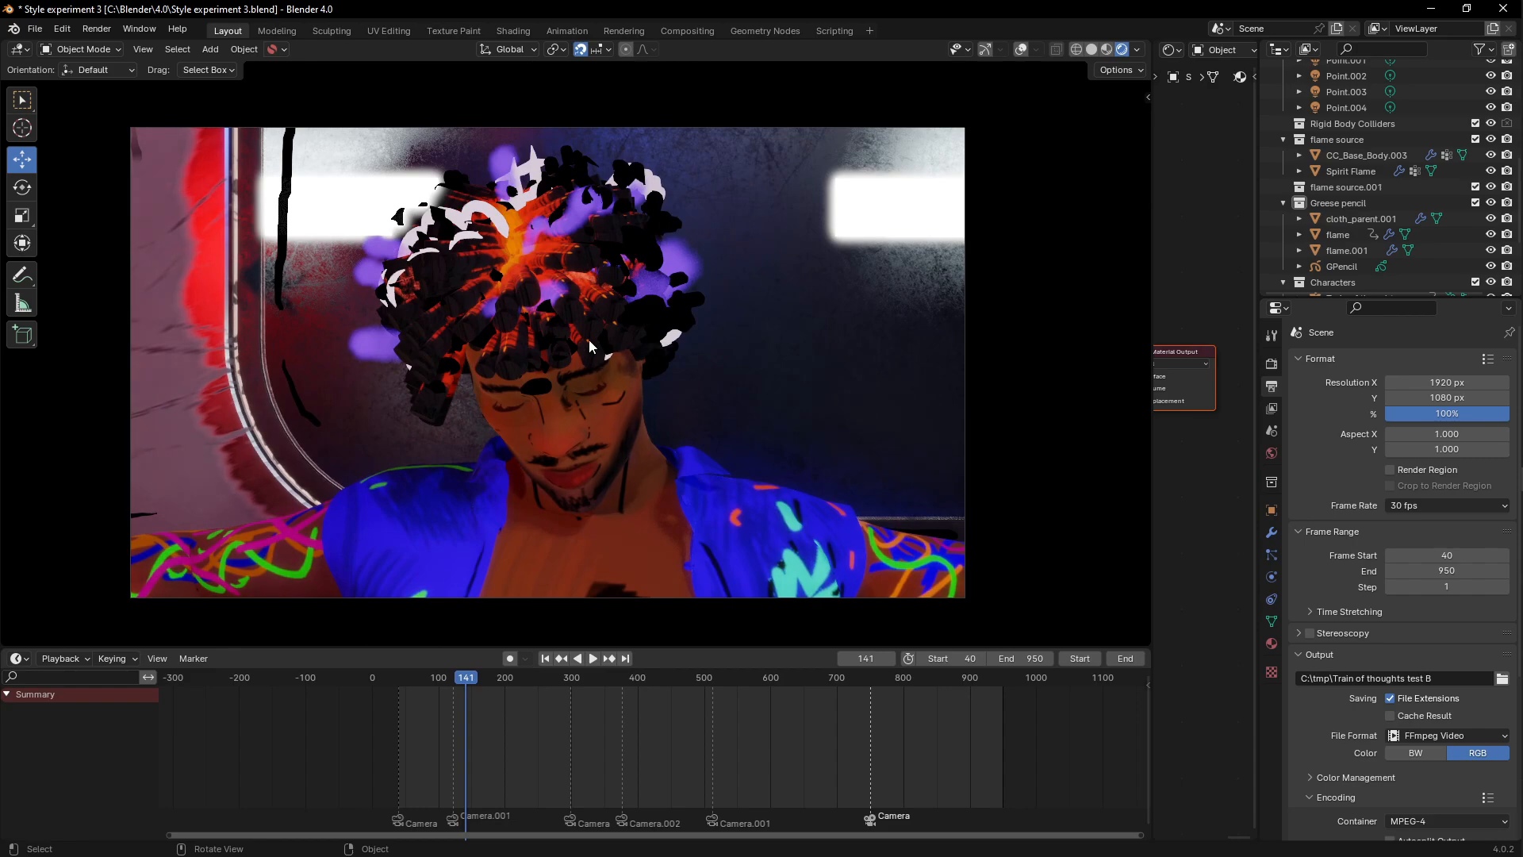
Step: Leave the camera view, select the long light wall, and show it outside the carriage in solid shading with viewport overlays on
middle_click_drag(588, 340, 516, 304)
scroll(615, 329, "down", 8)
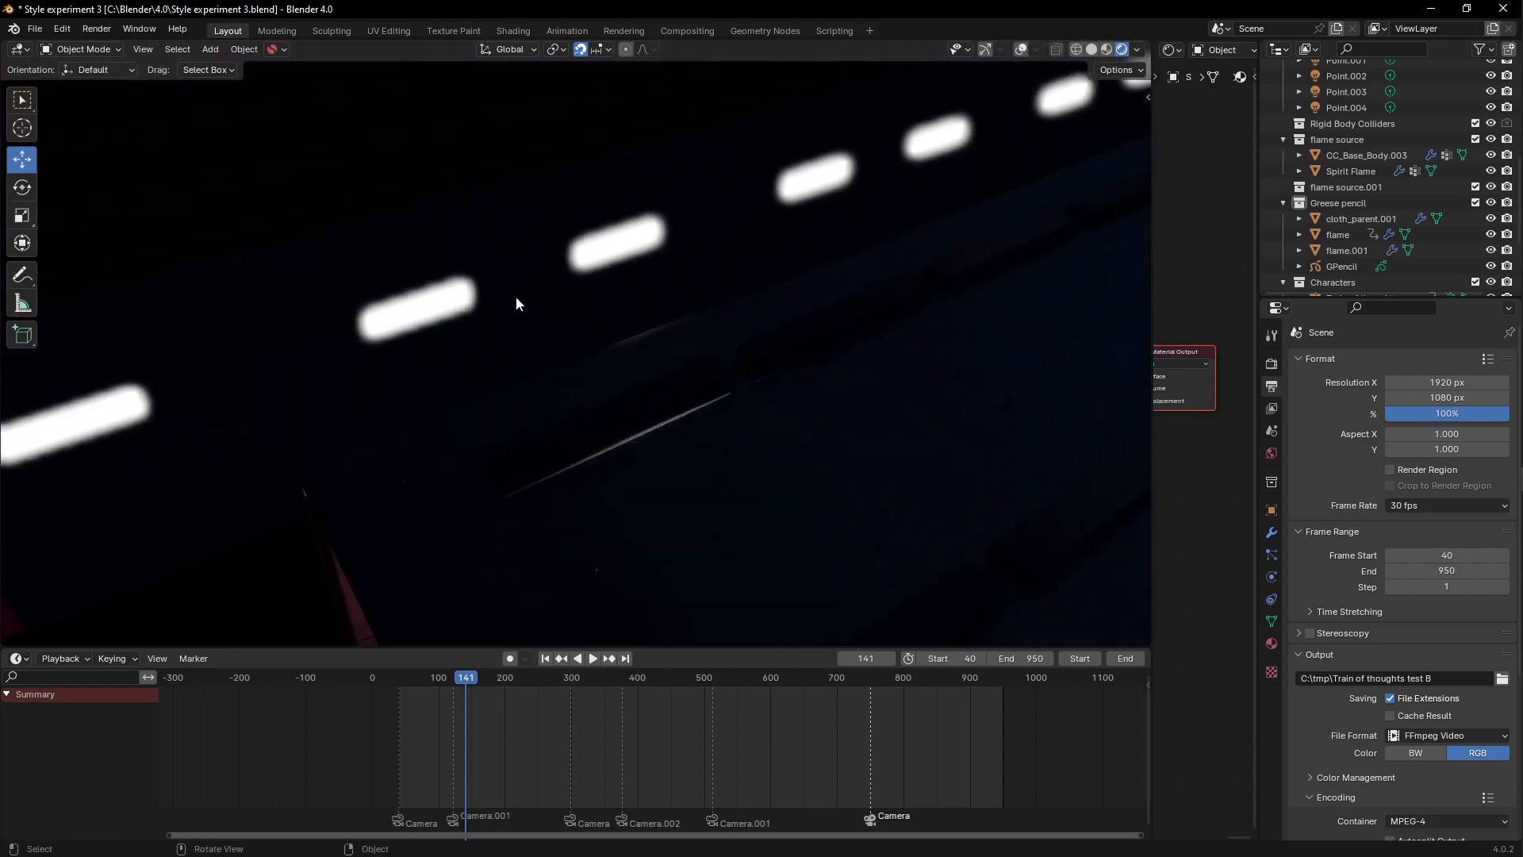
left_click(434, 315)
key("z")
scroll(726, 309, "down", 8)
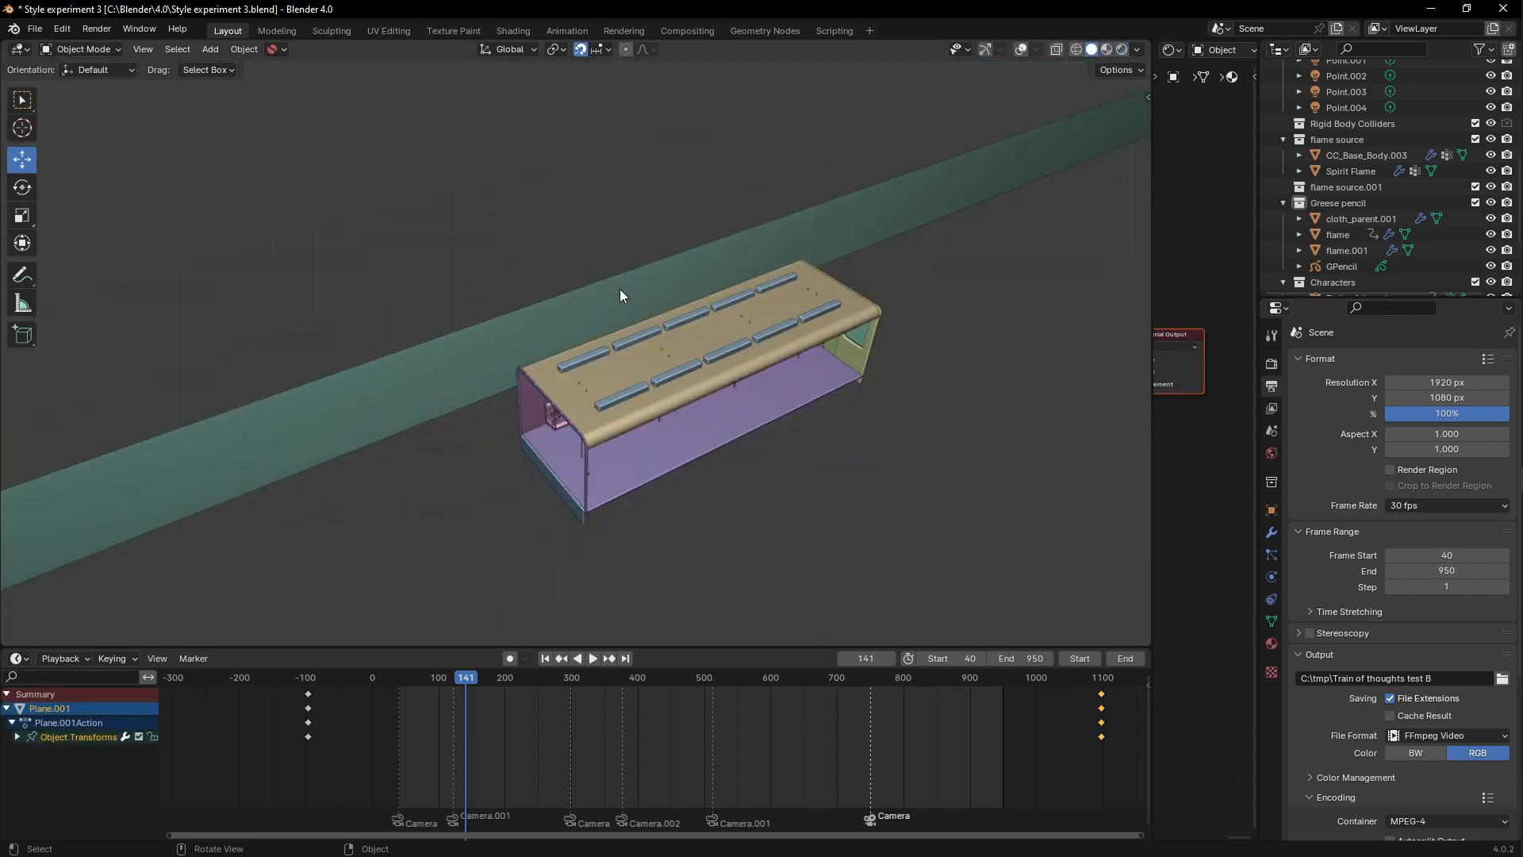
mouse_move(620, 289)
middle_mouse_down()
mouse_move(734, 389)
mouse_move(807, 346)
middle_mouse_up()
left_click(1021, 50)
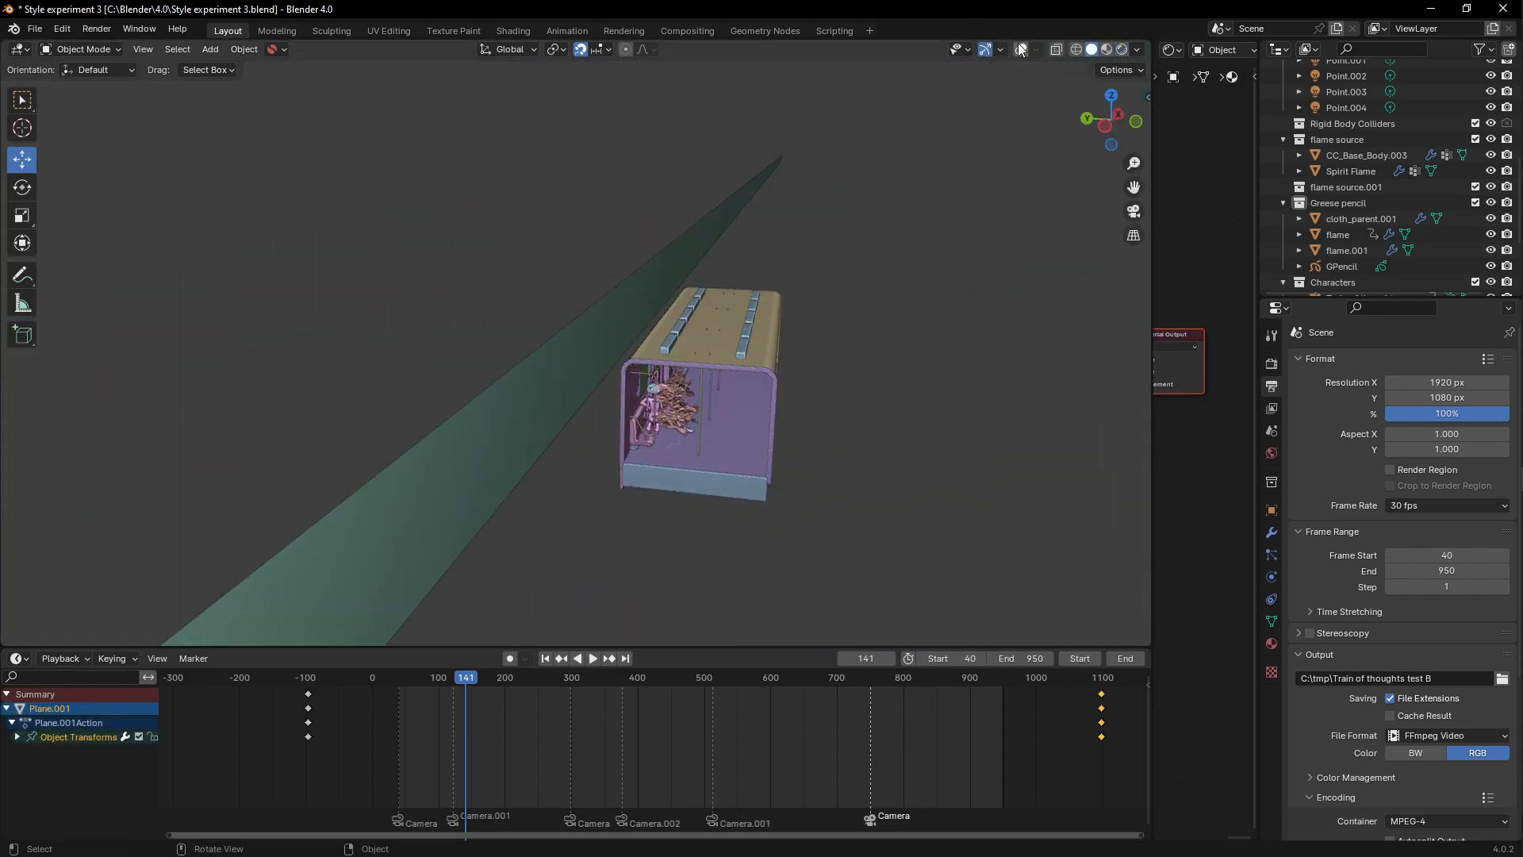
mouse_move(635, 238)
middle_mouse_down()
mouse_move(536, 294)
mouse_move(611, 320)
mouse_move(574, 351)
middle_mouse_up()
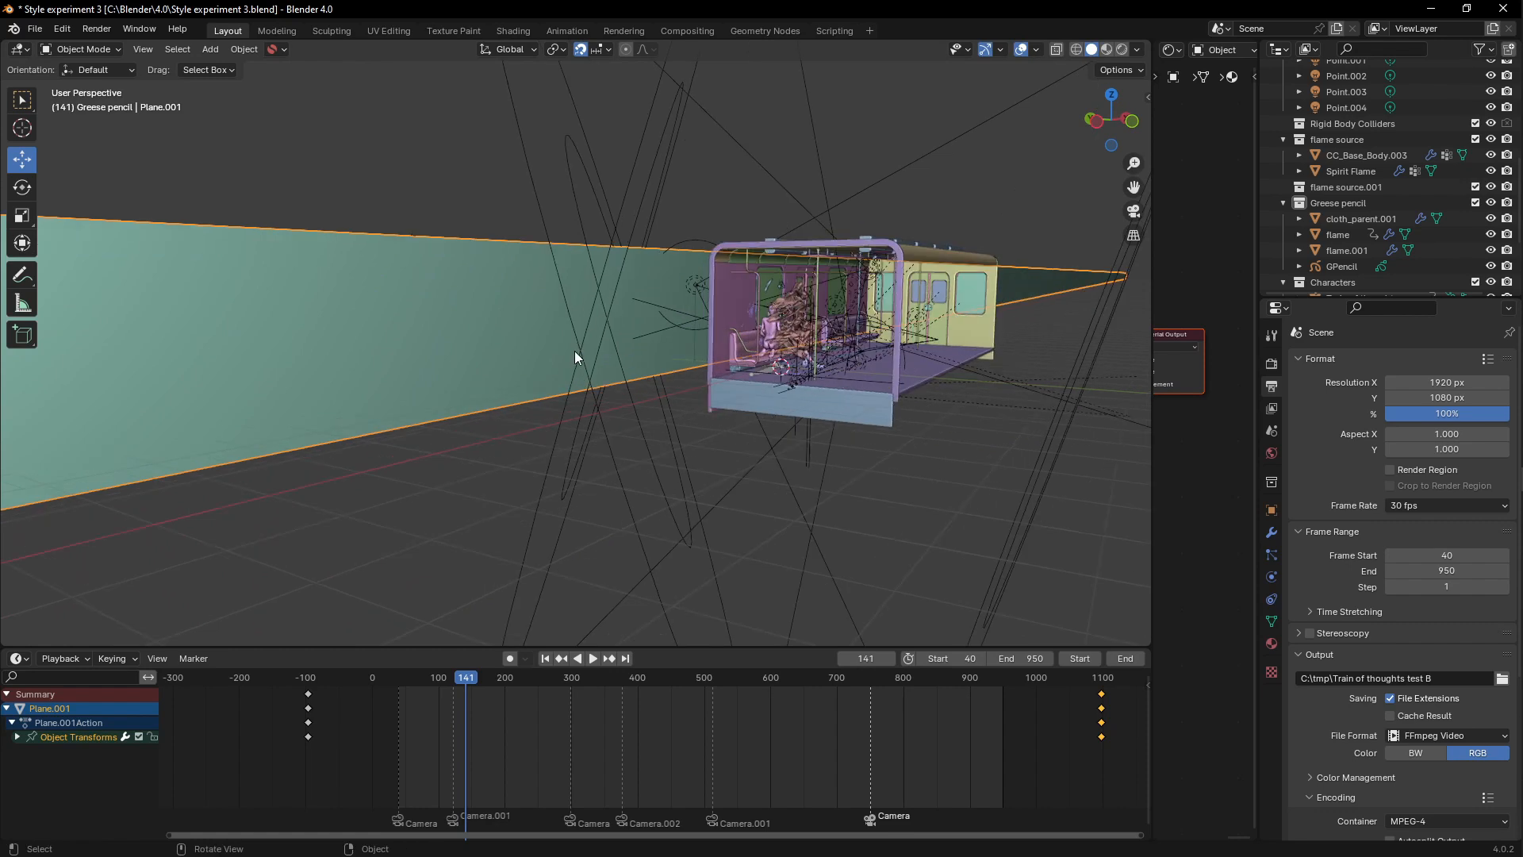
Step: Show the wall plane's Emission material settings and view its light strips in material preview shading
key("z")
left_click(742, 351)
left_click(1272, 643)
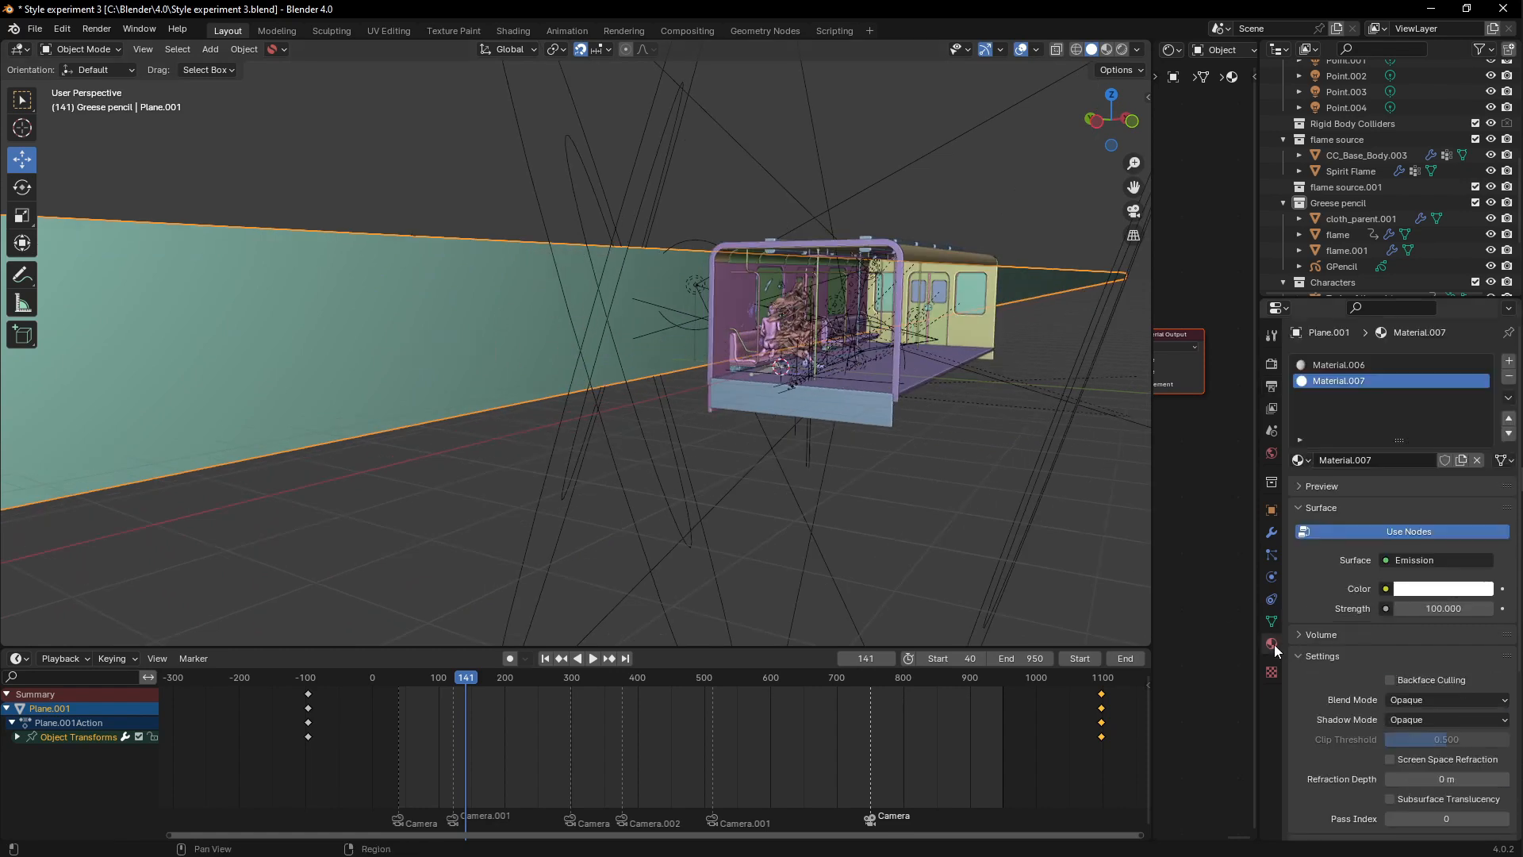
middle_click_drag(428, 330, 432, 337)
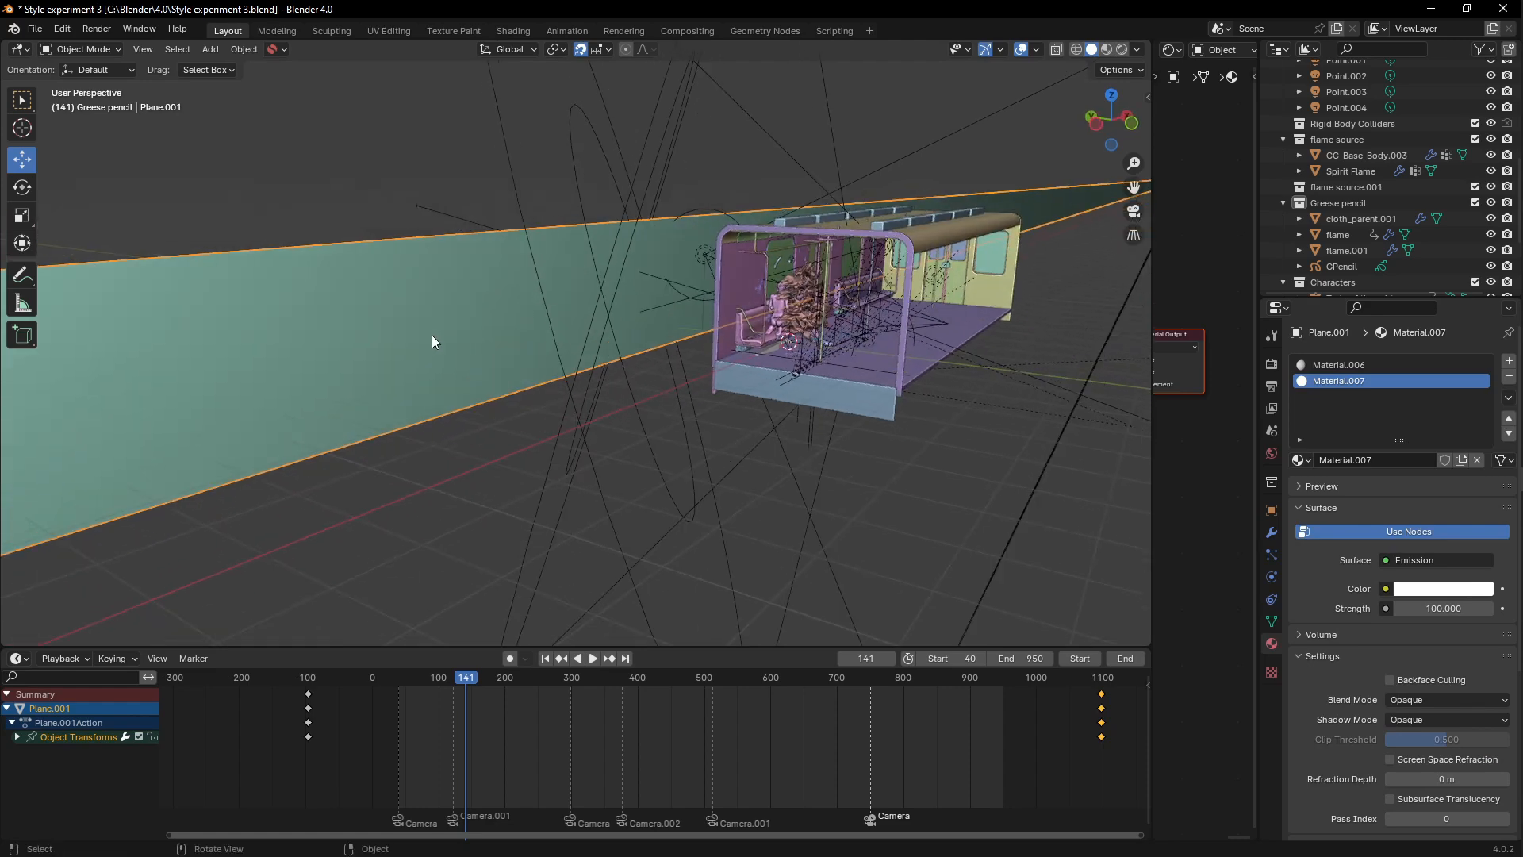
key("z")
left_click(427, 246)
key("z")
left_click(468, 395)
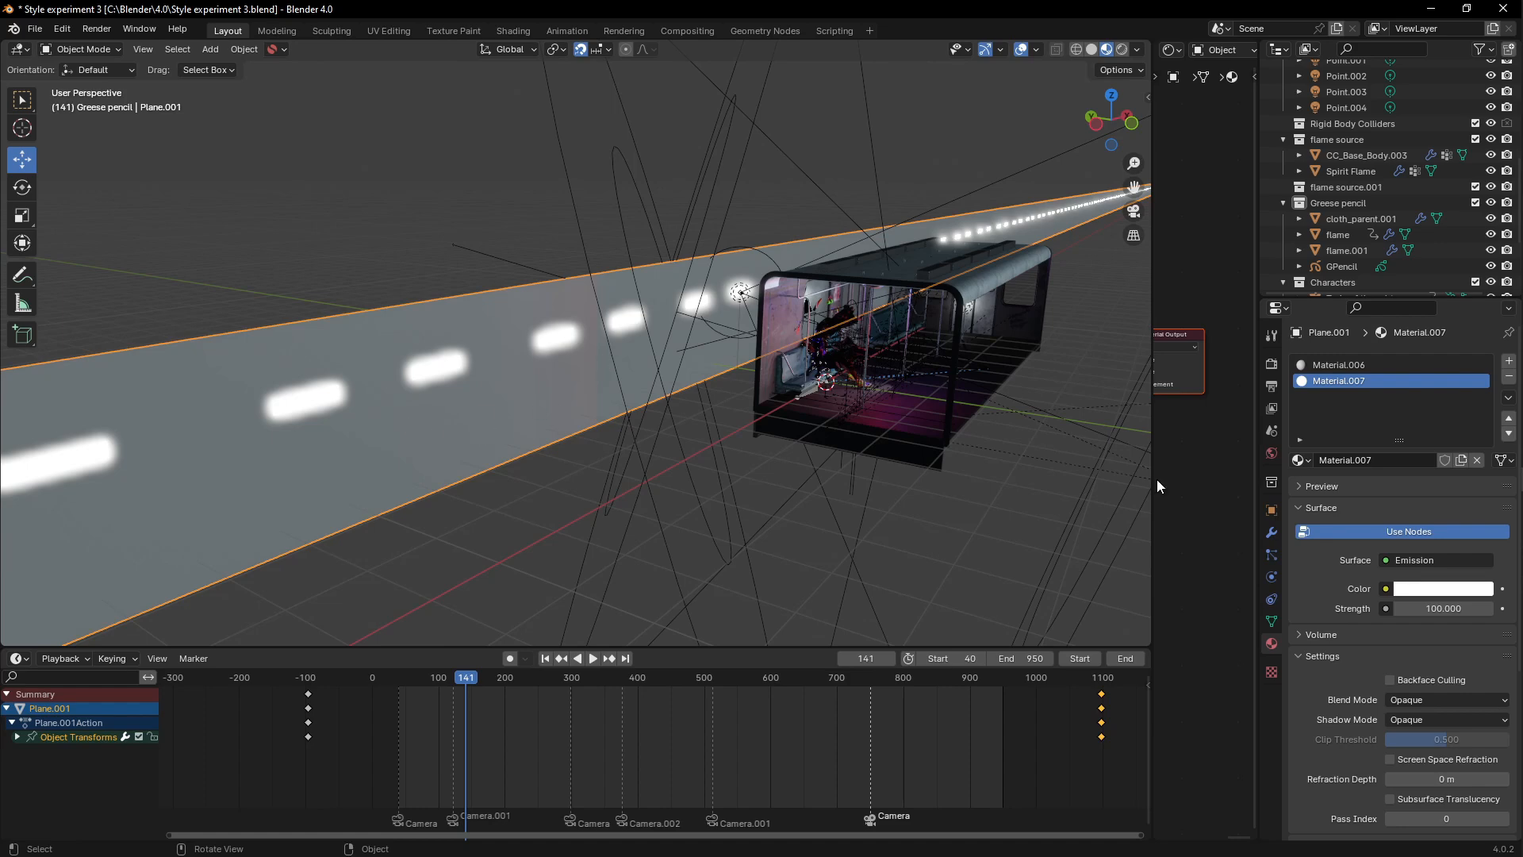
Step: Enter Edit Mode on the wall plane and examine the subdivided grid at its near end in solid shading
left_click(1341, 366)
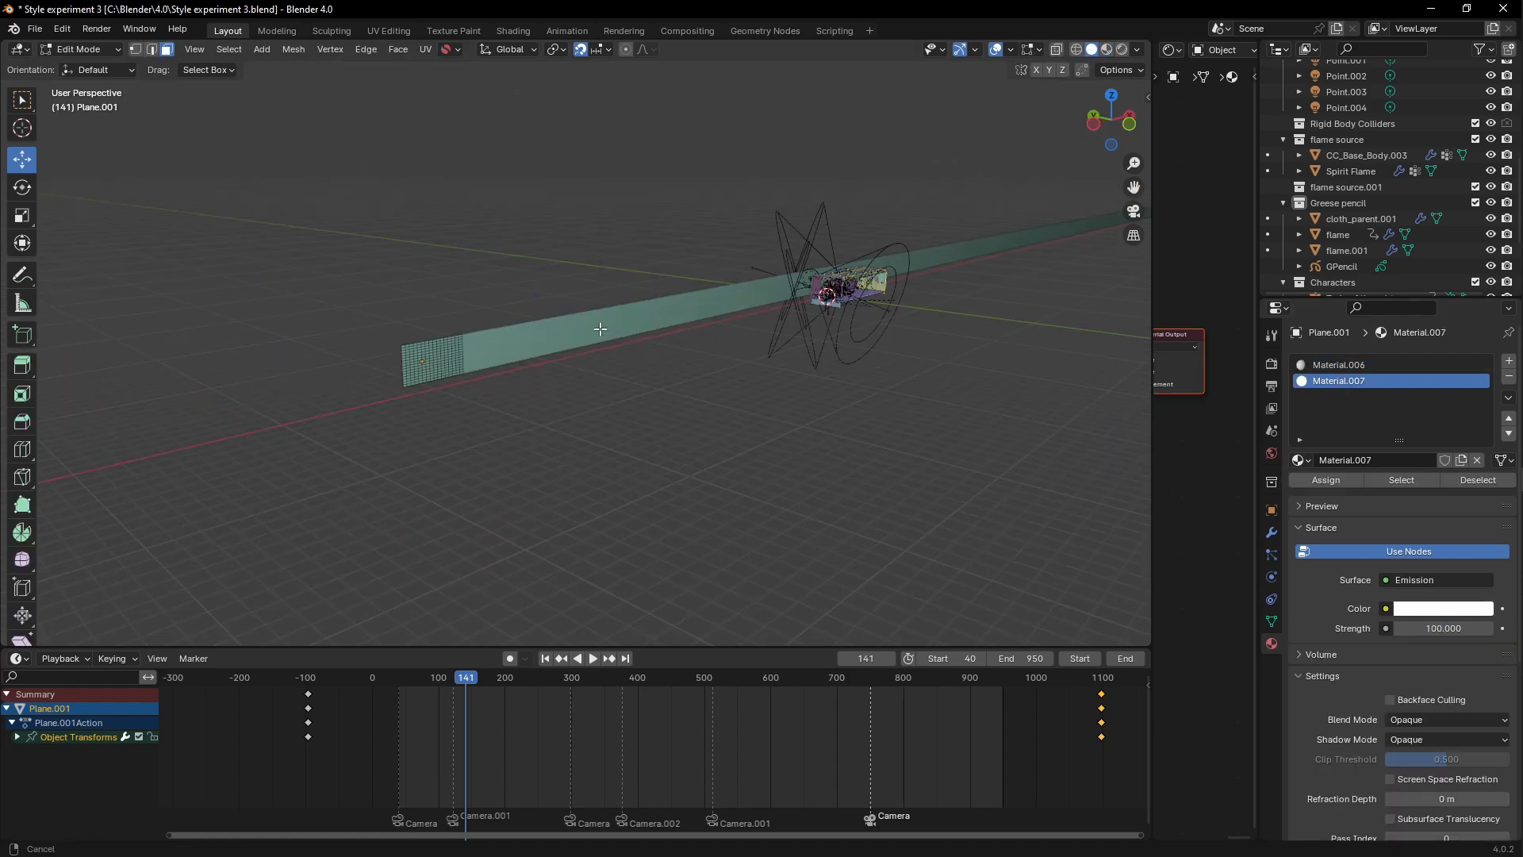
scroll(601, 329, "up", 2)
middle_click_drag(412, 409, 626, 354, "shift")
scroll(540, 326, "up", 1)
scroll(635, 381, "up", 2)
scroll(714, 341, "up", 4)
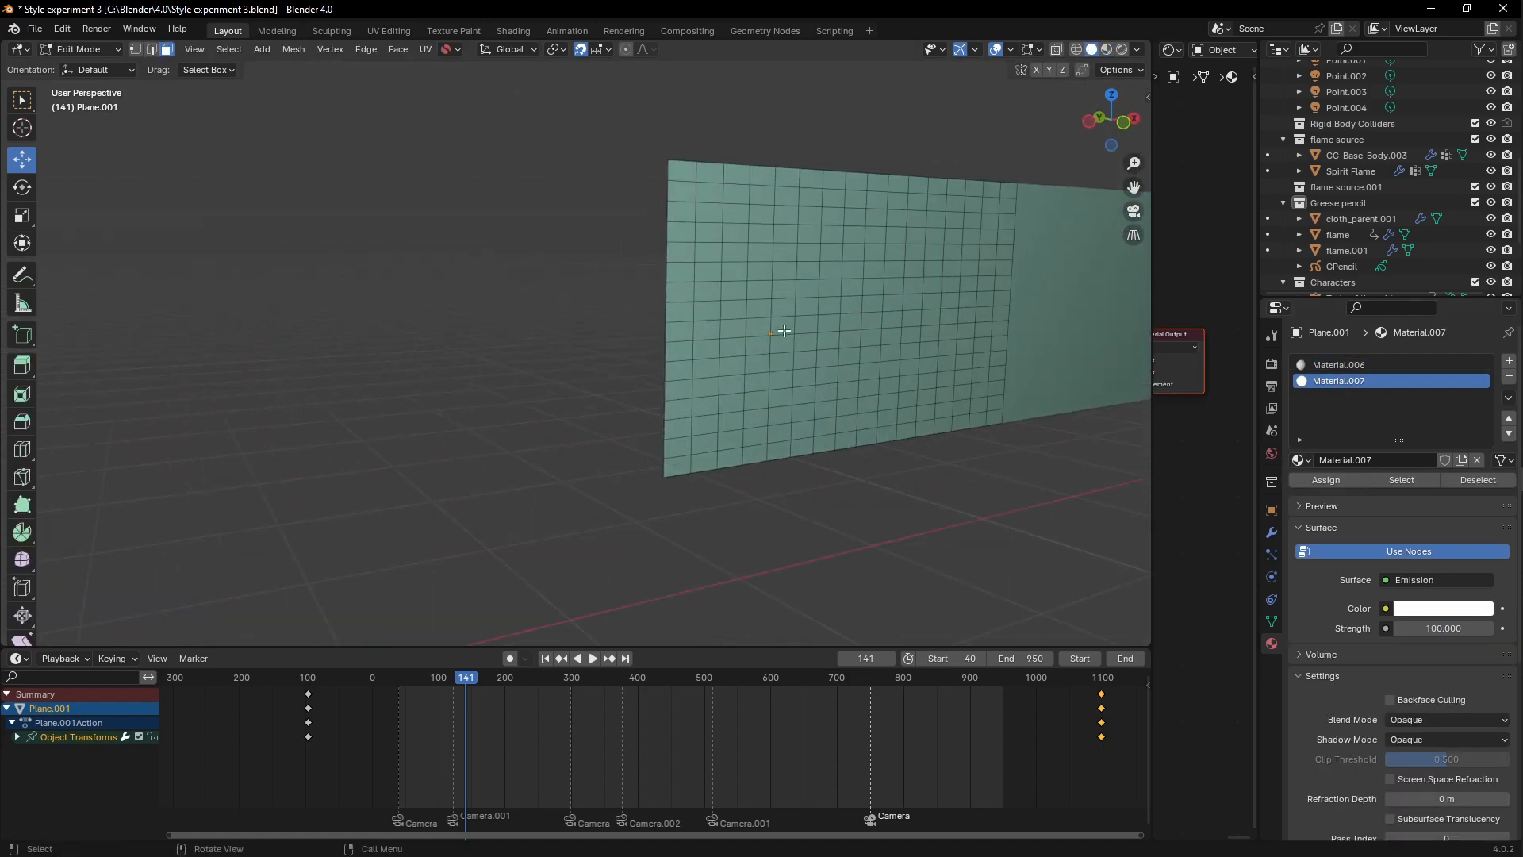
middle_click_drag(785, 329, 679, 345, "shift")
scroll(714, 306, "up", 2)
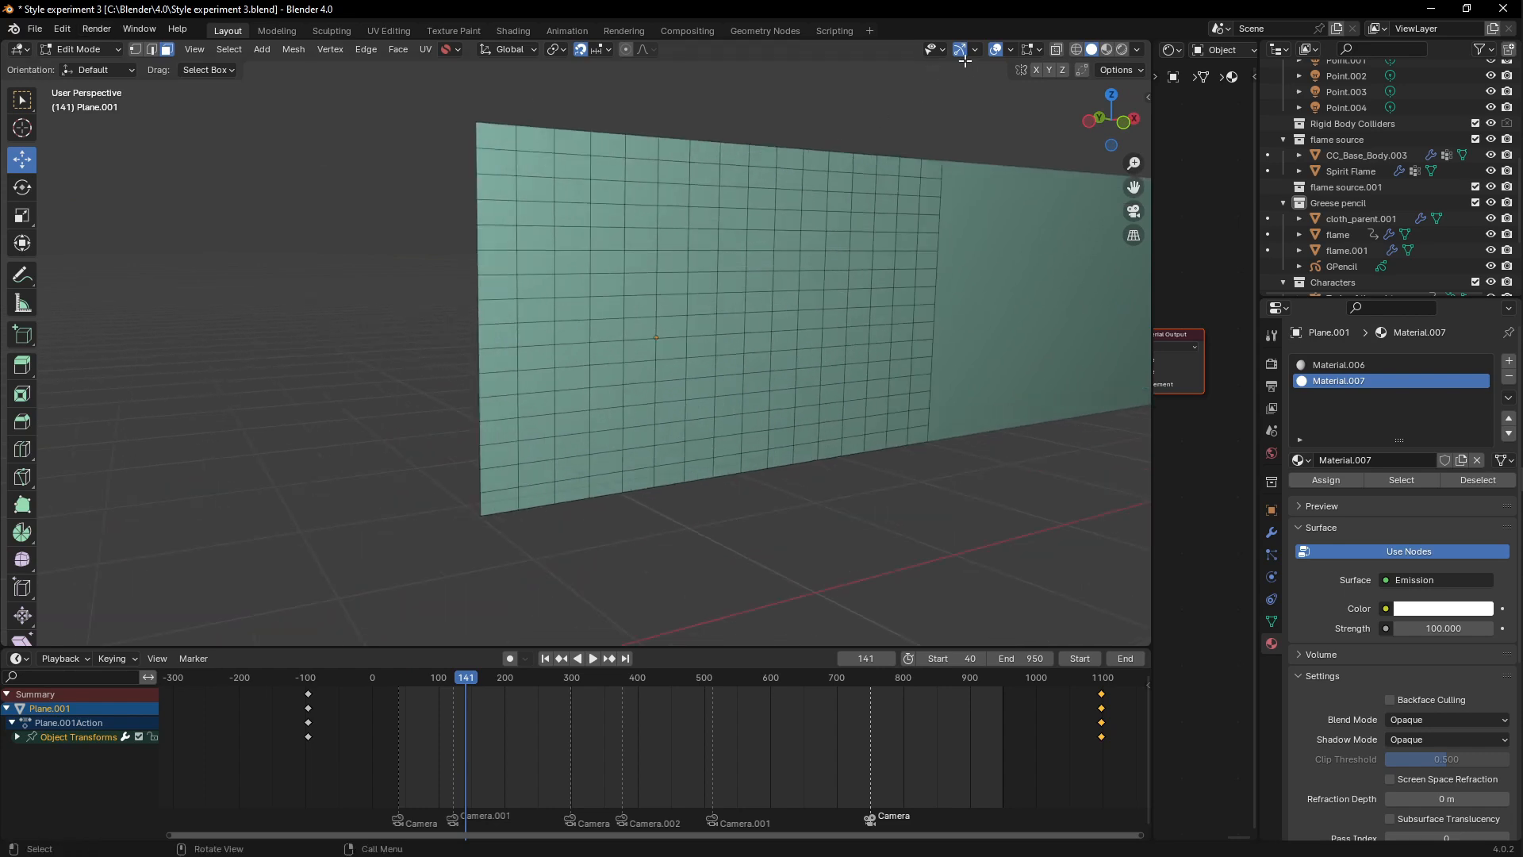
middle_click_drag(681, 319, 677, 320)
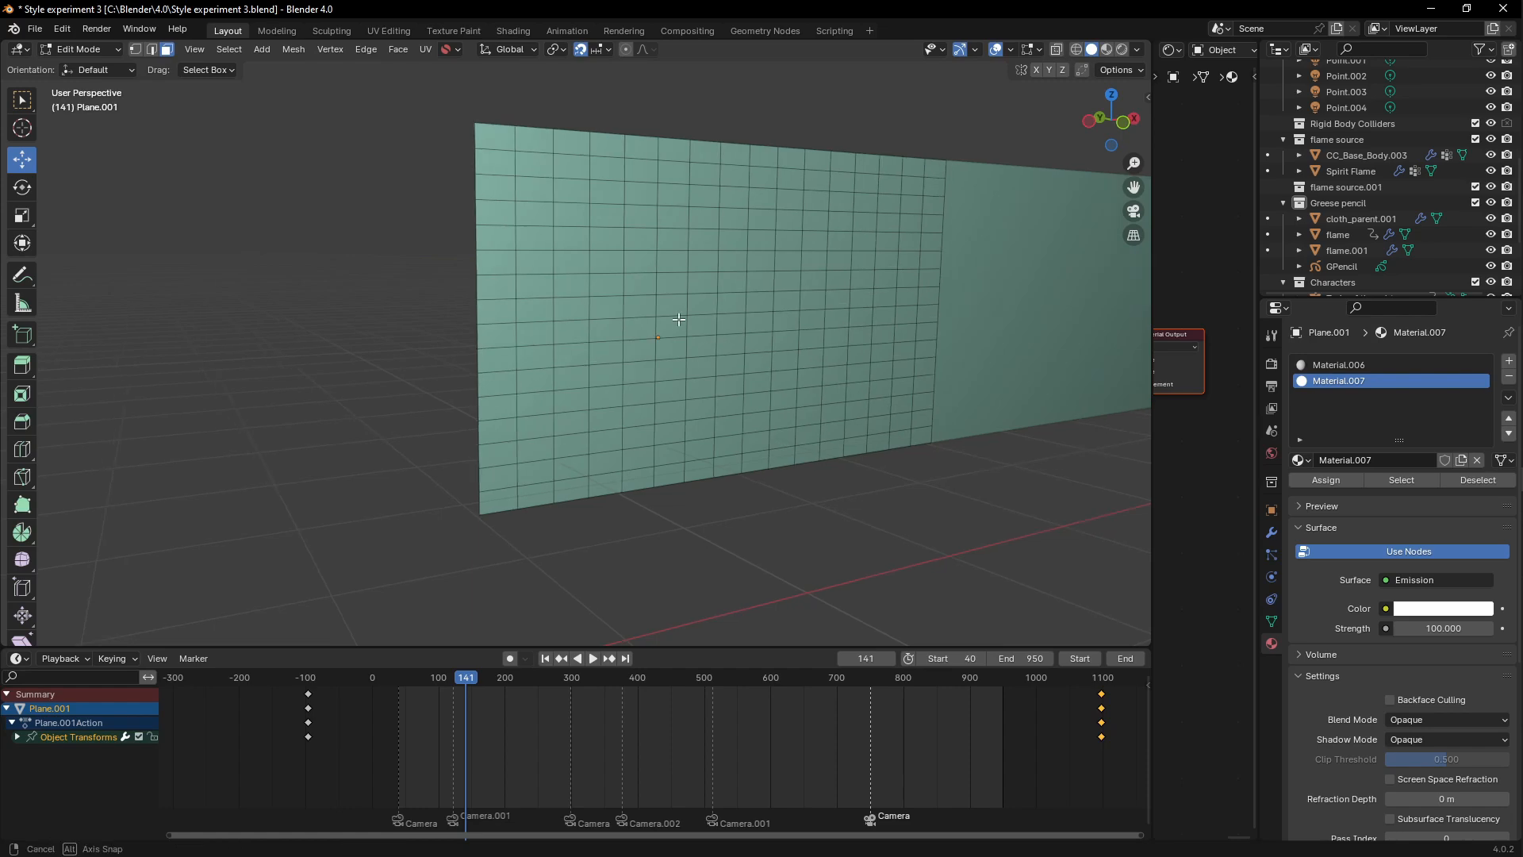
Step: Show the end of the wall plane in rendered shading and return to Object Mode
key("z")
left_click(692, 243)
middle_click_drag(695, 258, 625, 334, "shift")
middle_click_drag(912, 338, 776, 347, "shift")
key("Tab")
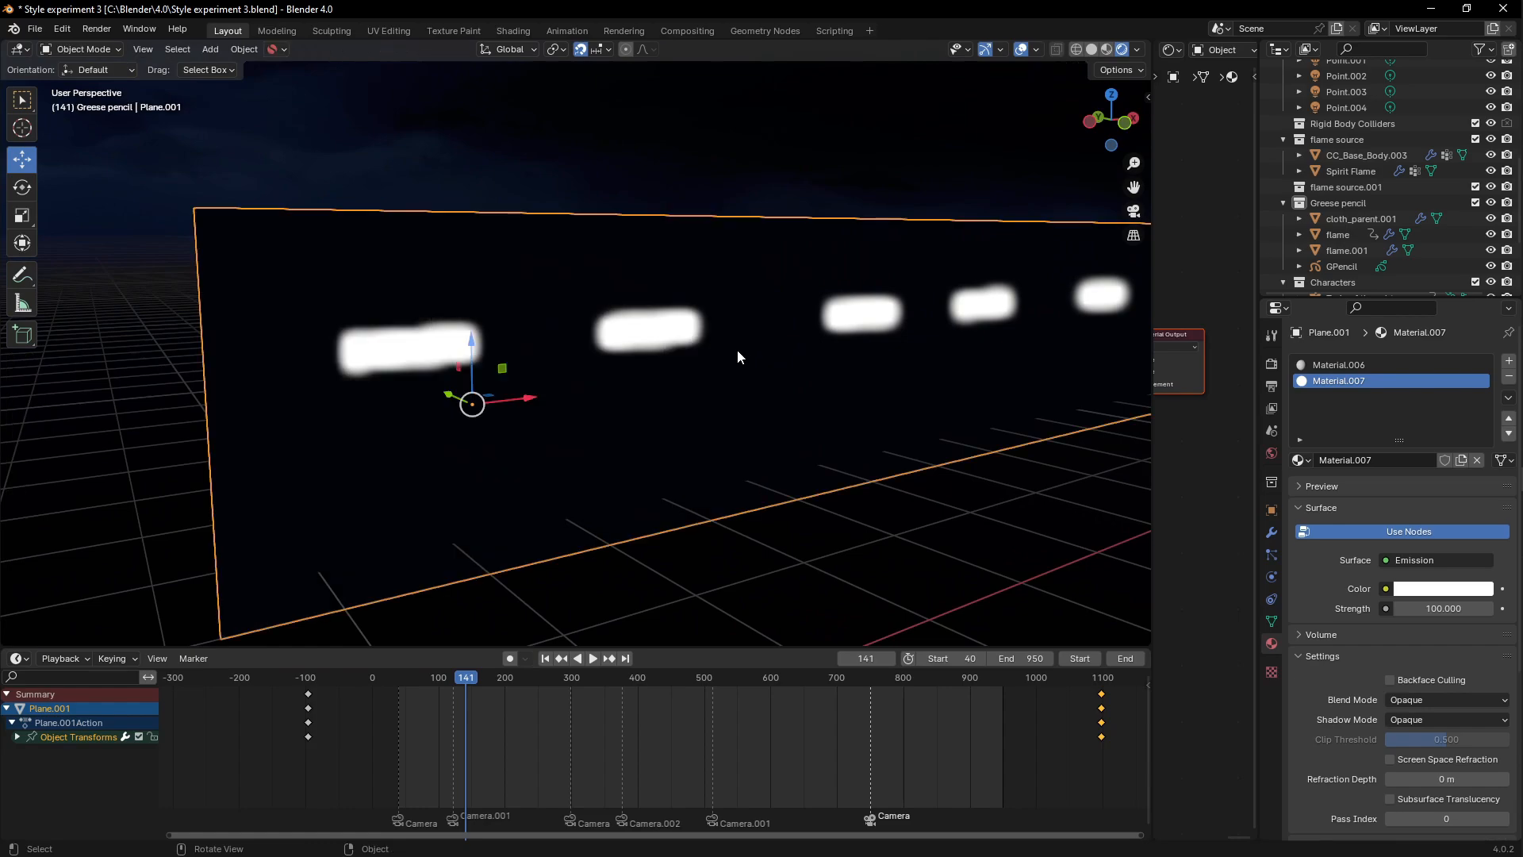
Step: Open the wall plane's modifier settings and examine how the Array repeats the lights along its length
left_click(1272, 533)
middle_click_drag(912, 381, 820, 423)
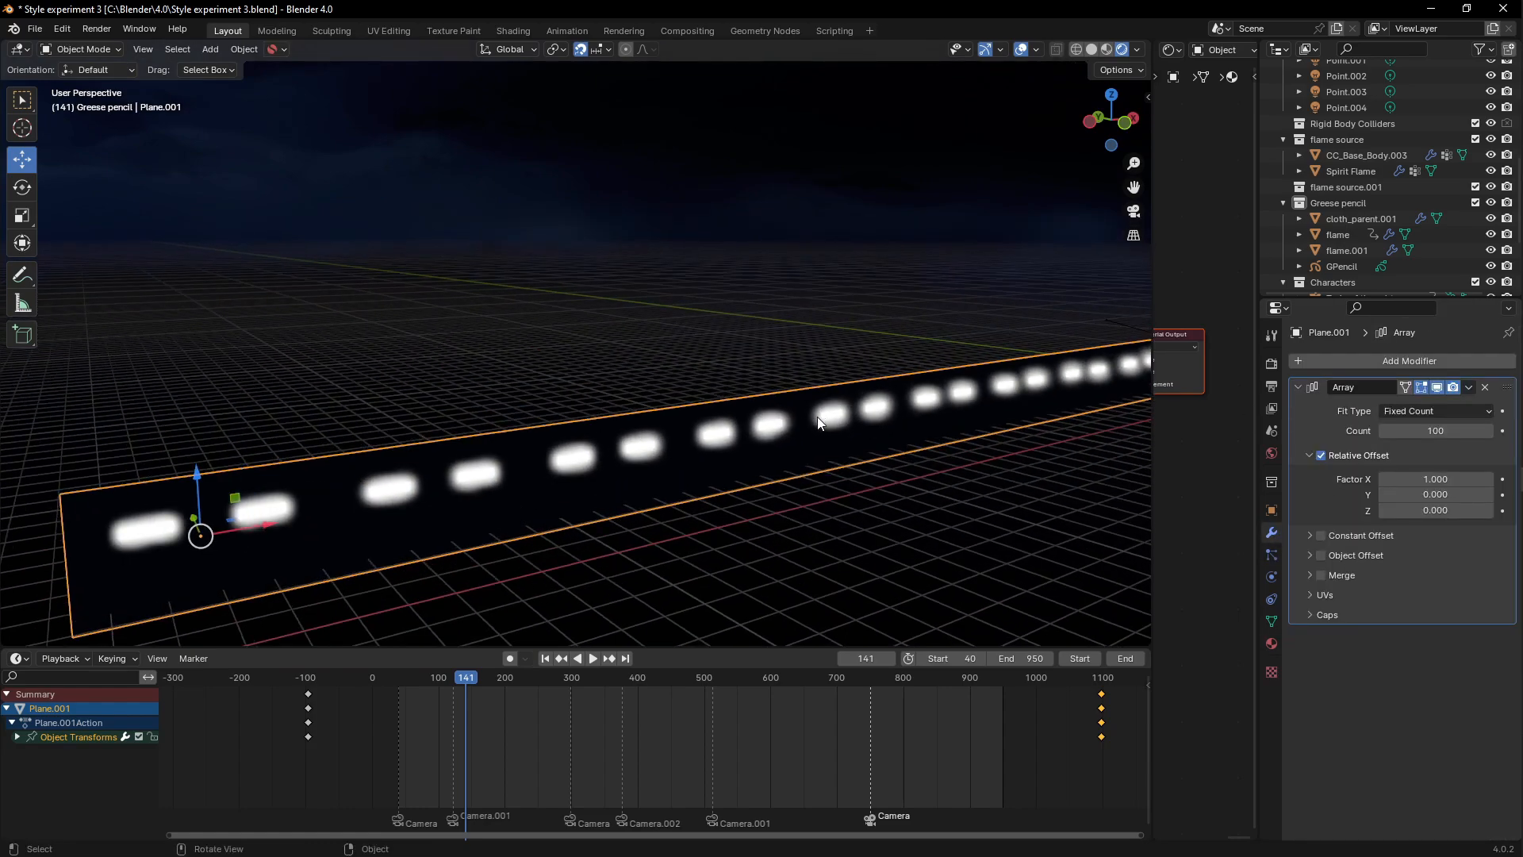
scroll(841, 410, "down", 11)
middle_click_drag(1103, 305, 925, 367, "shift")
scroll(517, 513, "up", 7)
middle_click_drag(516, 514, 587, 418, "shift")
scroll(841, 373, "down", 5)
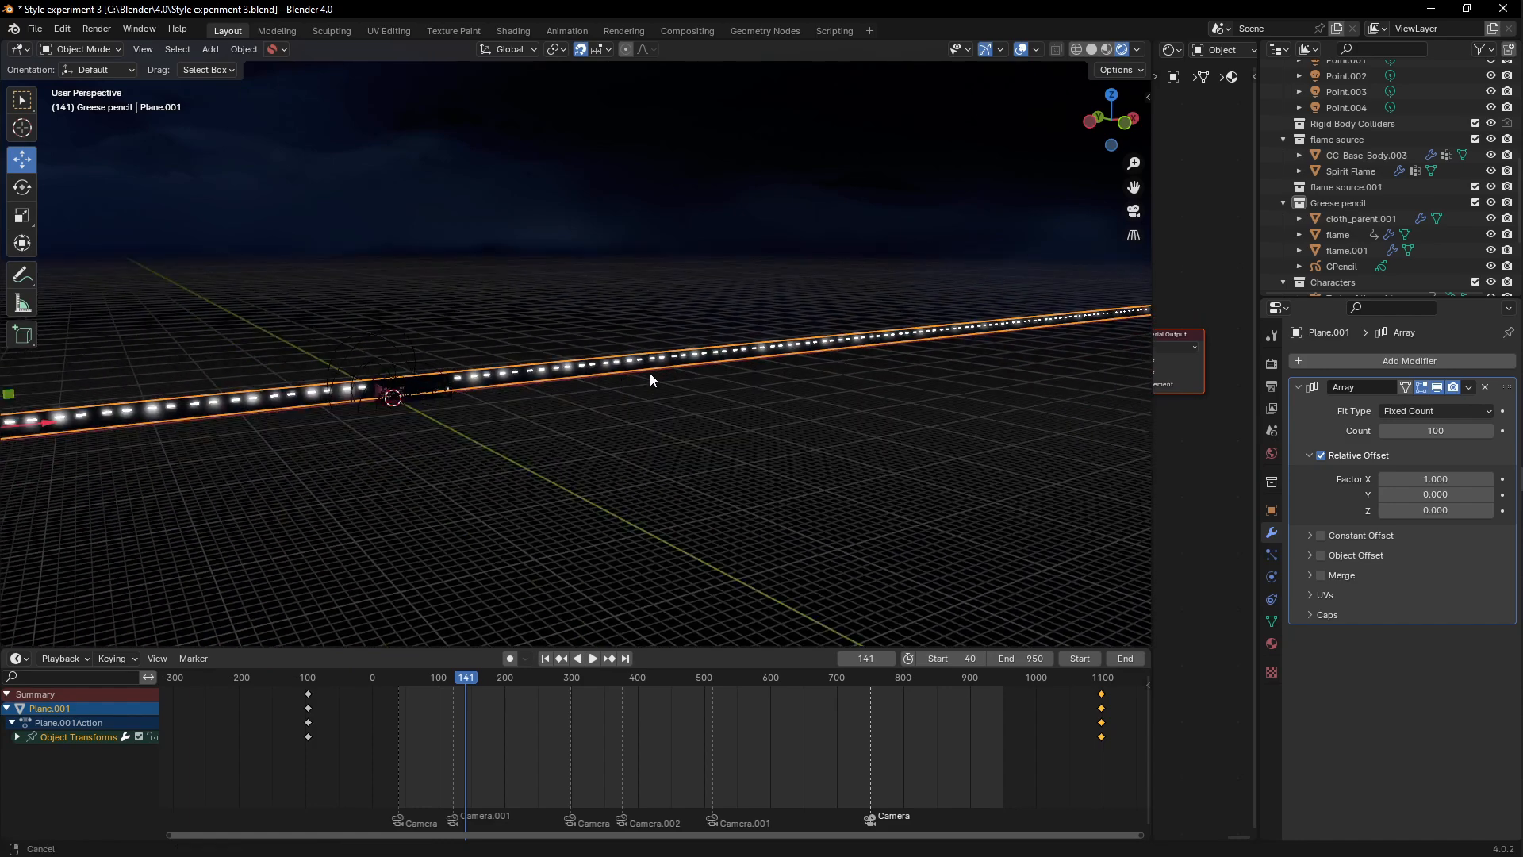
Step: Frame the lit carriage from outside and play the animation of the passing lights, stopping at frame 168
middle_click_drag(428, 444, 602, 418, "shift")
scroll(602, 420, "up", 8)
scroll(604, 428, "up", 3)
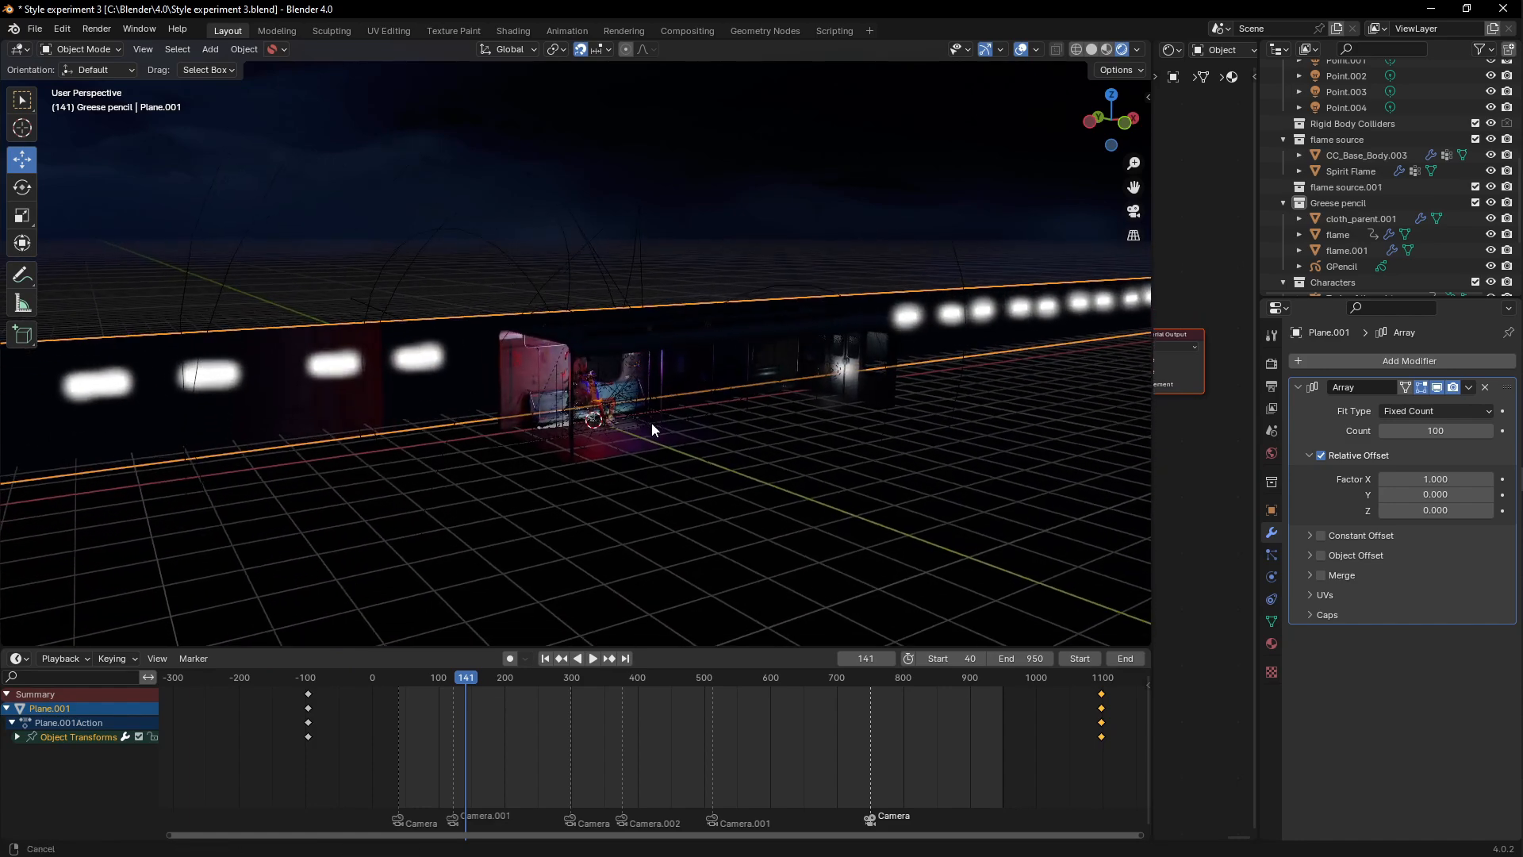
middle_click_drag(652, 428, 681, 364, "shift")
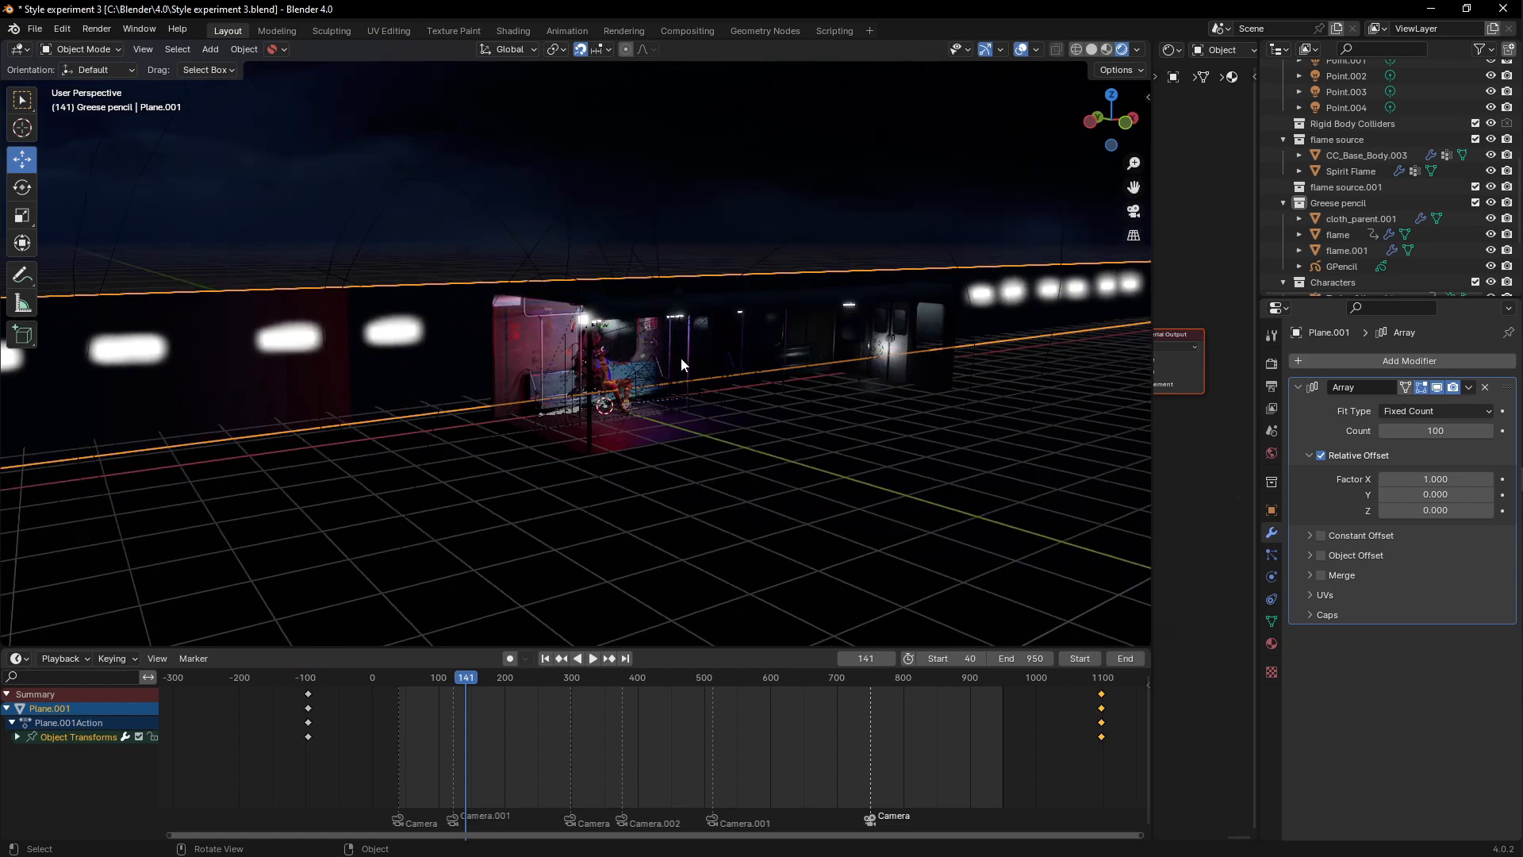
key("space")
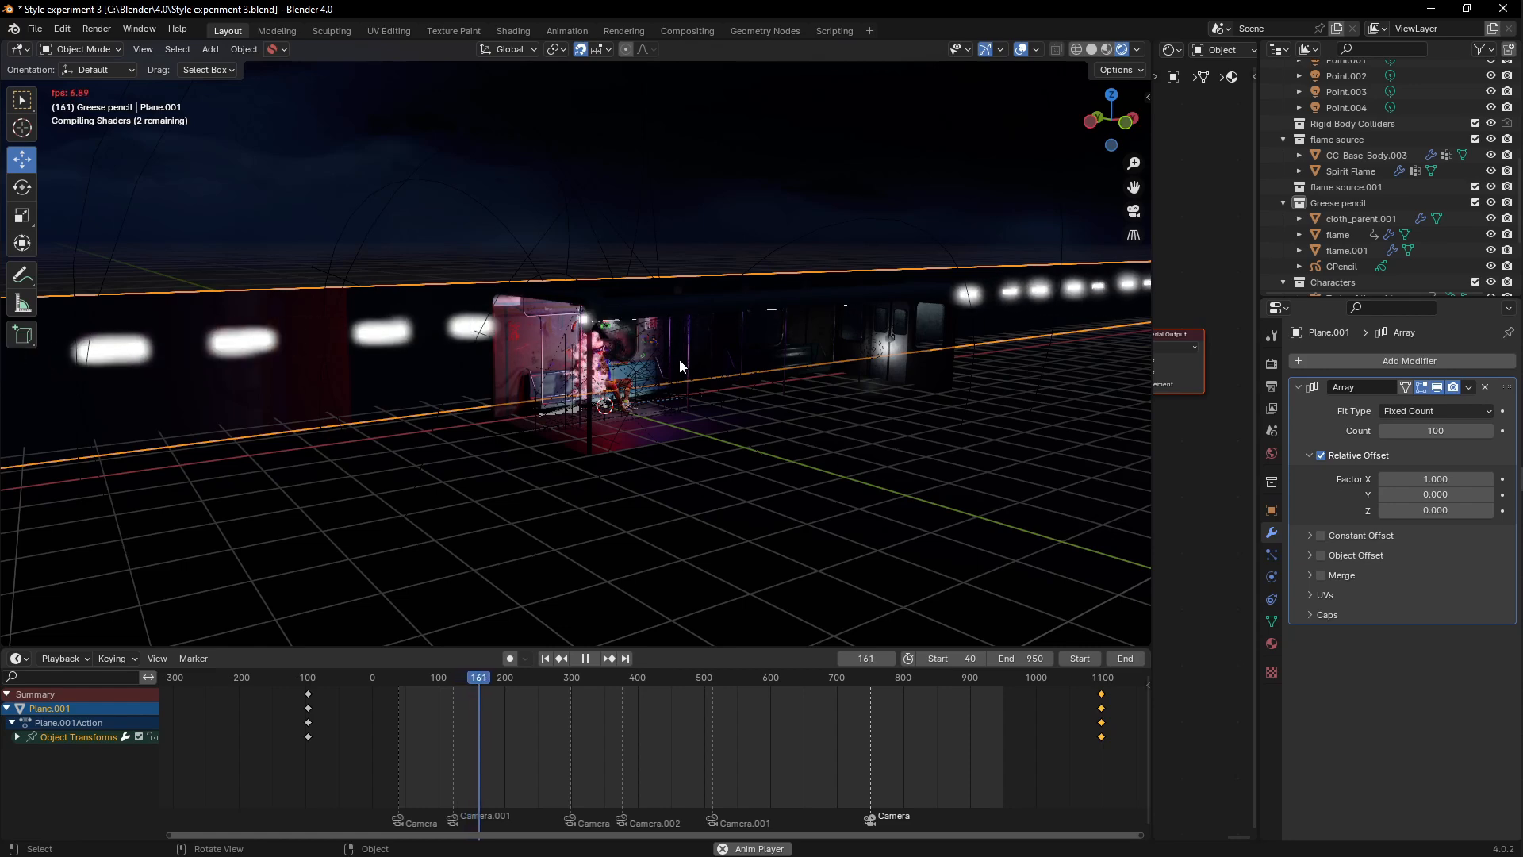
key("space")
Step: View the seated character from the front inside the carriage and play the passing lights, stopping at frame 183
mouse_move(680, 365)
middle_mouse_down()
mouse_move(699, 347)
mouse_move(708, 360)
middle_mouse_up()
middle_click_drag(833, 371, 655, 361)
middle_click_drag(526, 371, 572, 398)
scroll(531, 432, "up", 4)
scroll(568, 438, "up", 2)
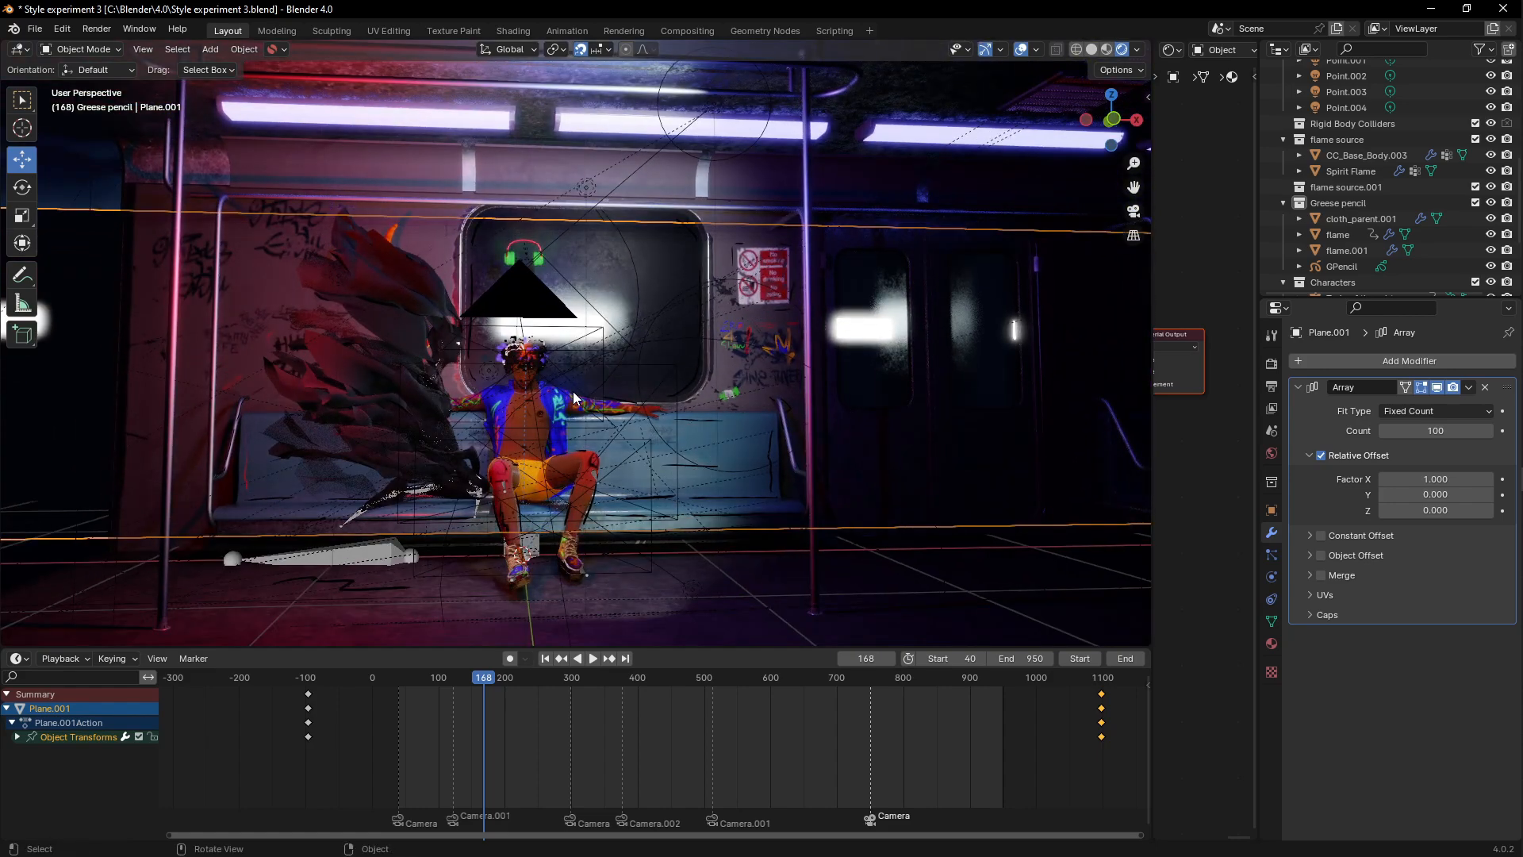
key("space")
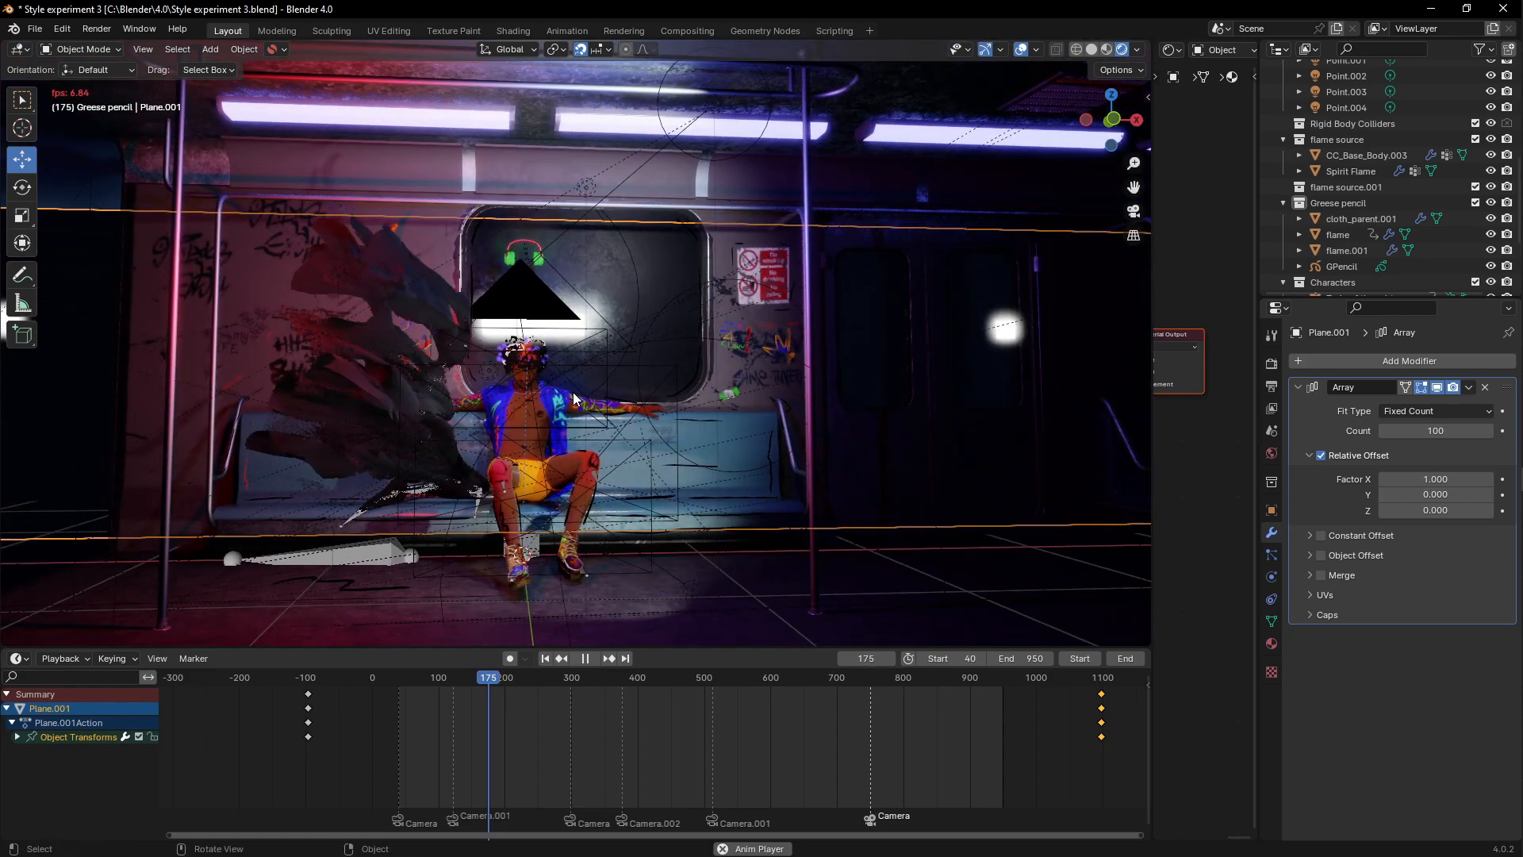
key("space")
scroll(493, 396, "up", 3)
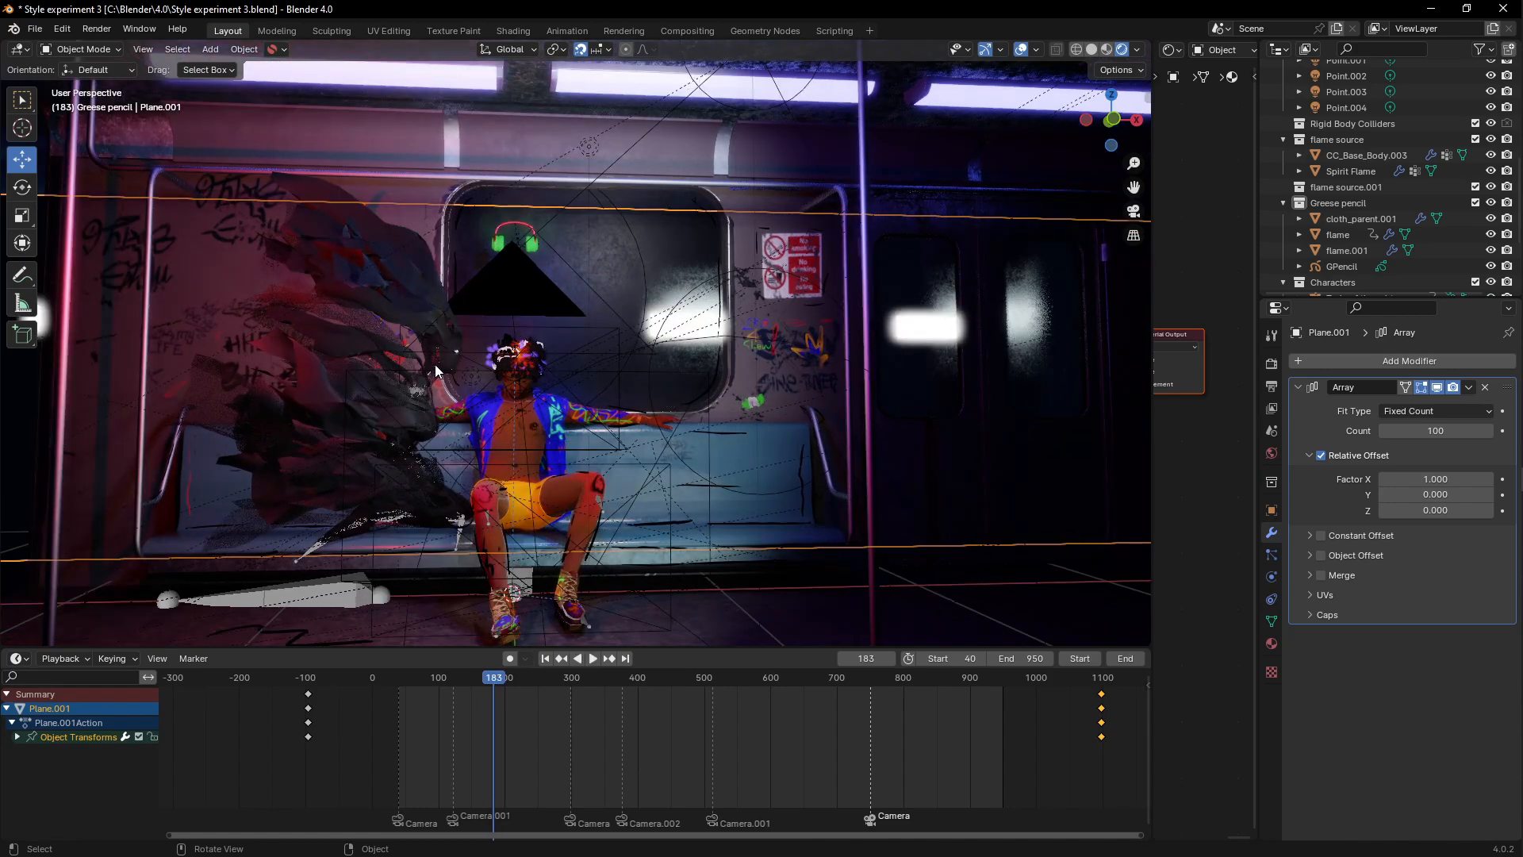
Step: View the seated character through the camera and play the animation, stopping at frame 190
key("KP_0")
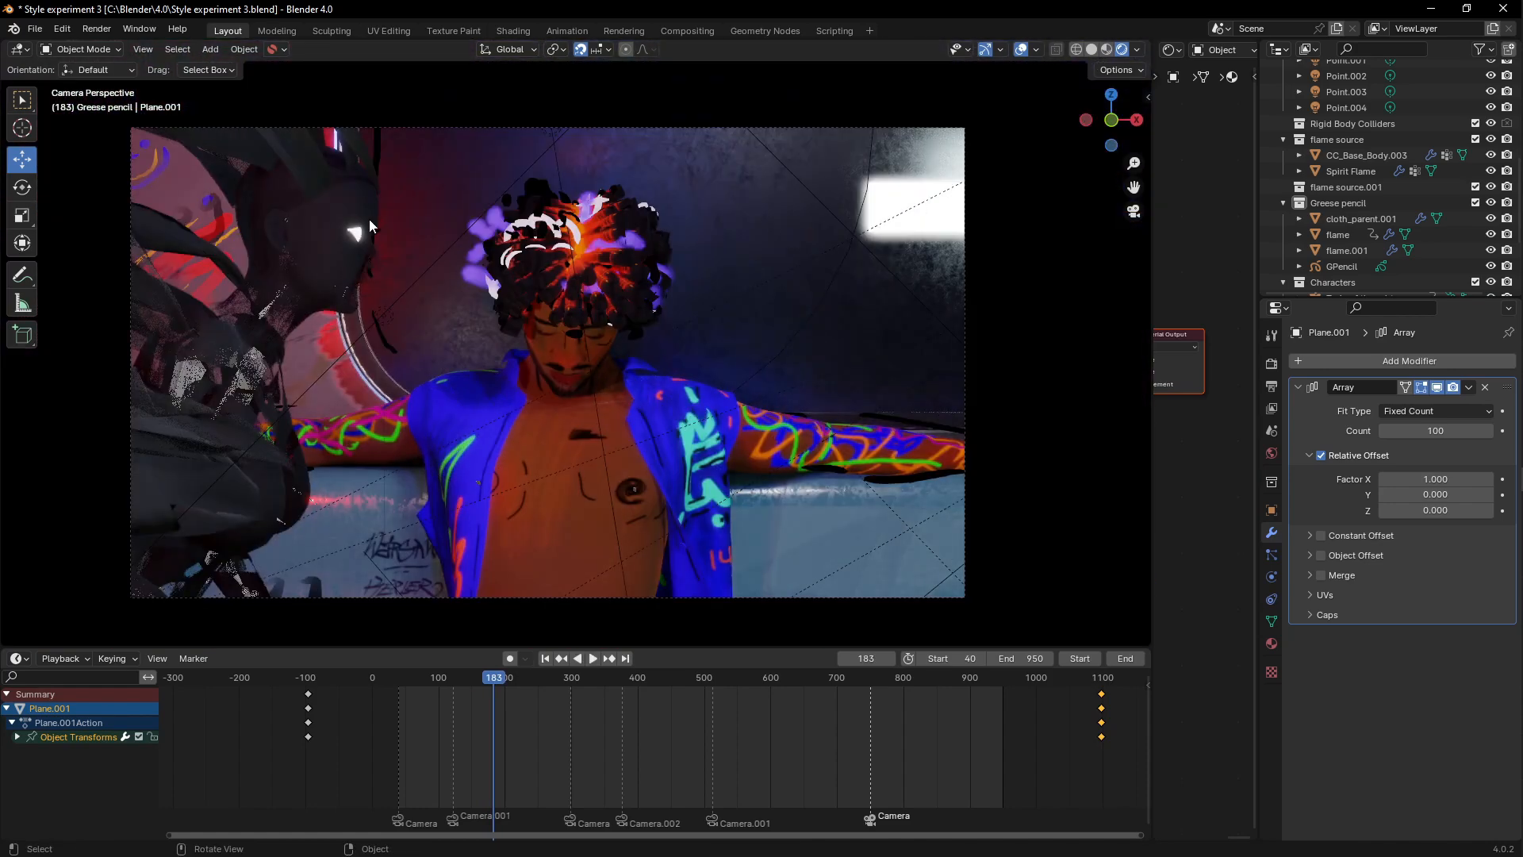
key("space")
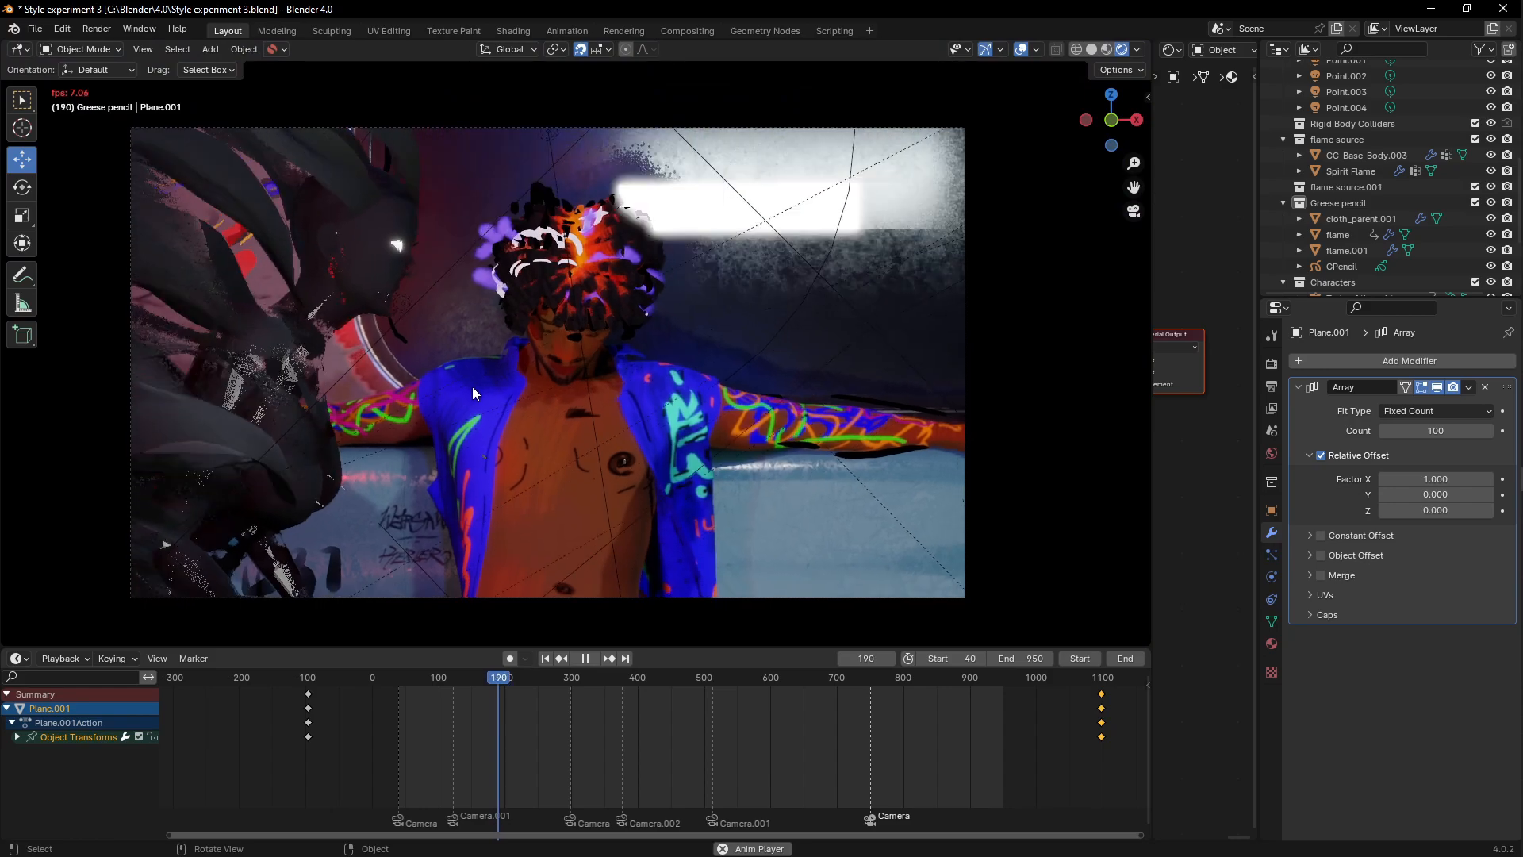
key("space")
Step: Switch to solid shading and show the whole carriage with its roof and open side from outside
key("z")
left_click(597, 390)
scroll(637, 394, "down", 5)
middle_click_drag(597, 391, 744, 396)
scroll(684, 418, "down", 3)
scroll(635, 377, "down", 2)
Step: Switch to the Style experiment SCN 1 file and play its carriages from outside in solid shading, stopping at frame 147
mouse_move(1517, 480)
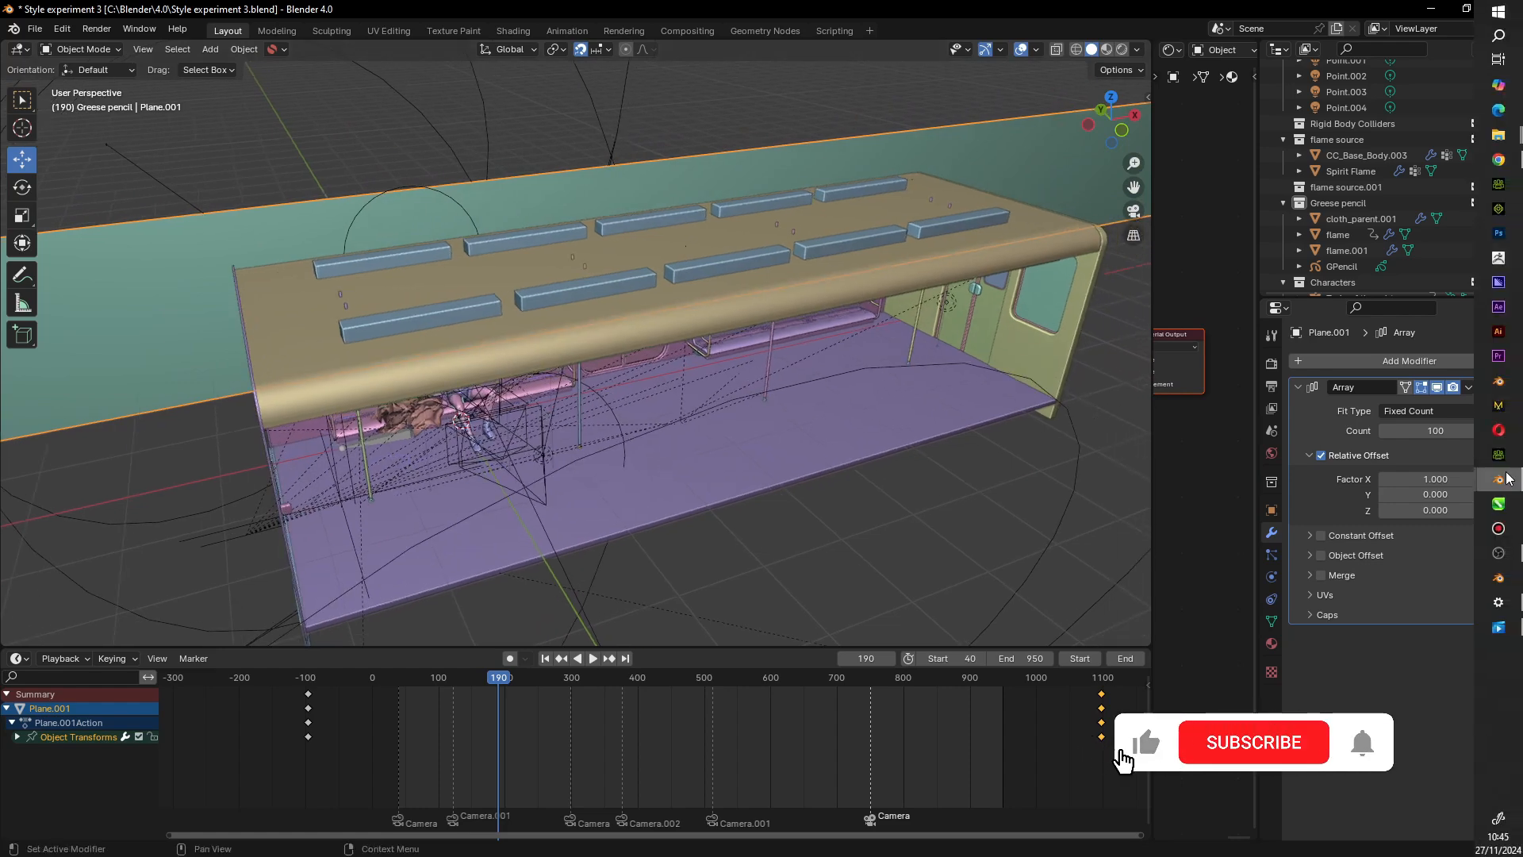
left_click(1394, 483)
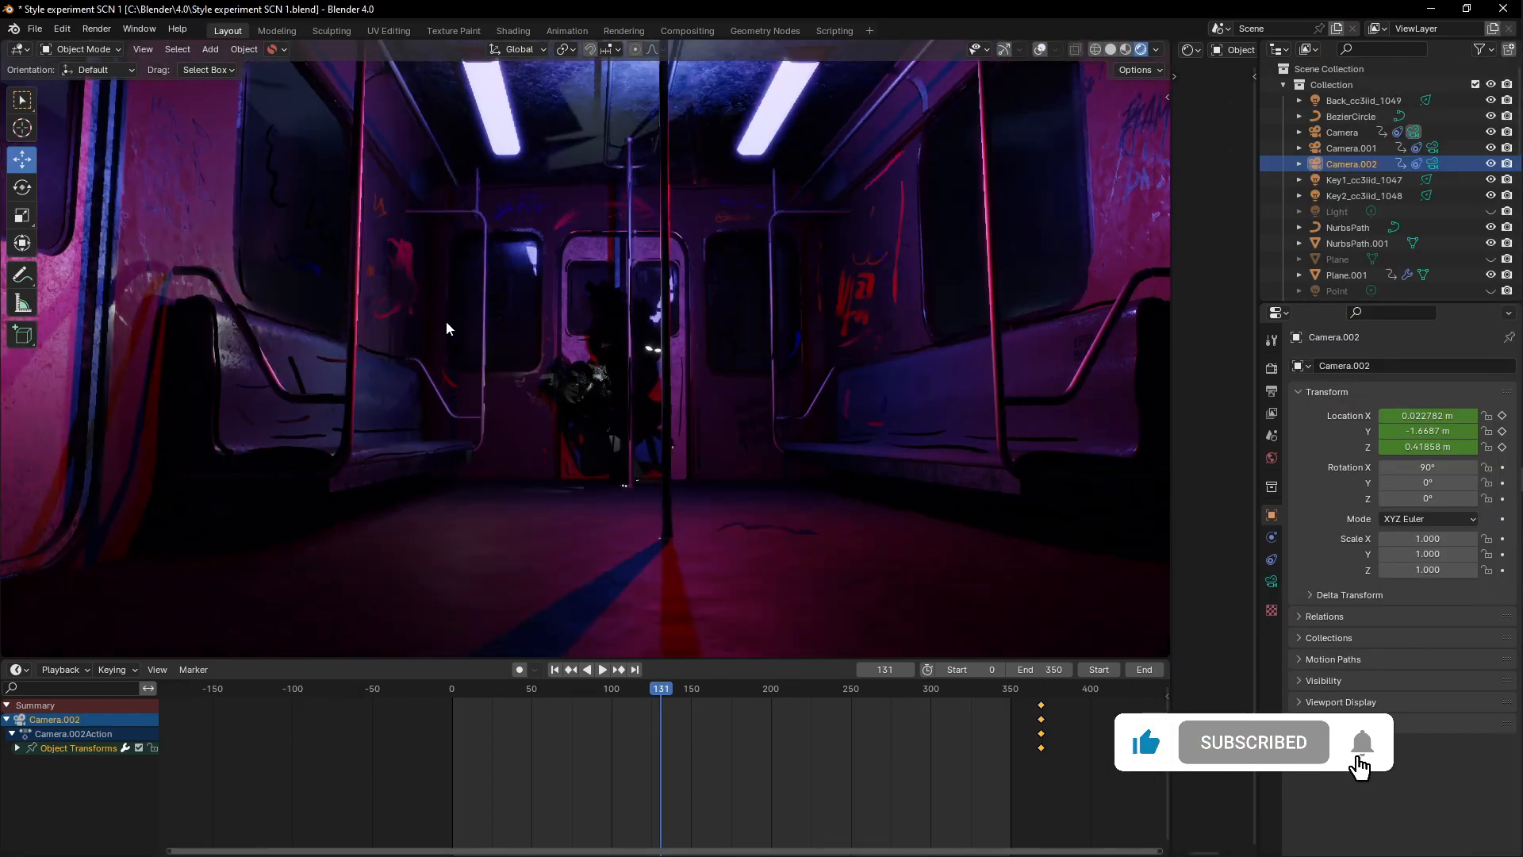
key("KP_0")
key("z")
left_click(778, 373)
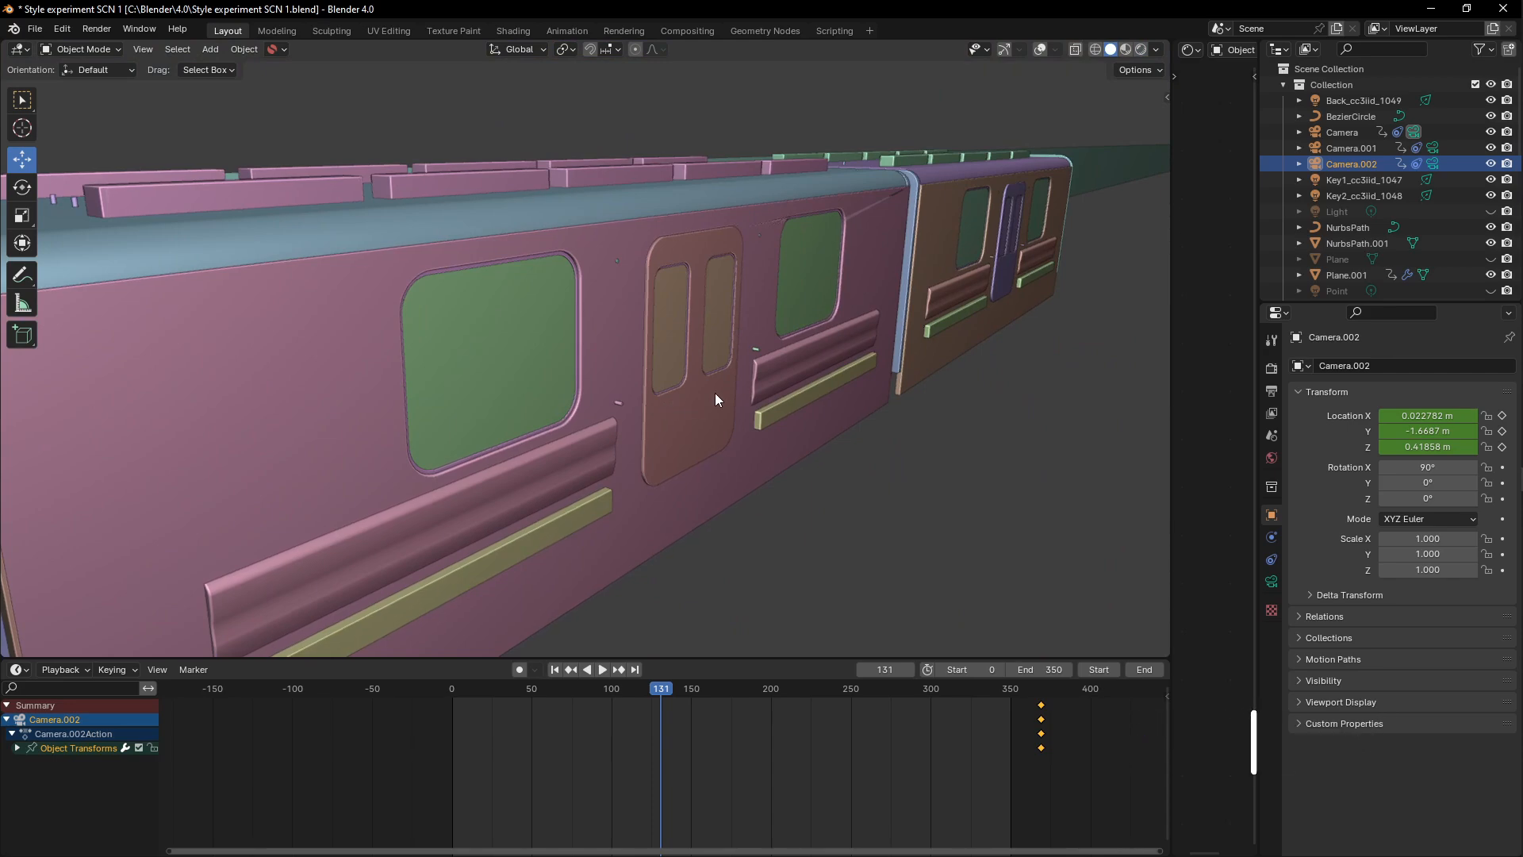
key("space")
scroll(720, 385, "down", 6)
key("space")
Step: Show the carriages in rendered shading and play the passing tunnel lights, stopping at frame 174
key("z")
left_click(694, 311)
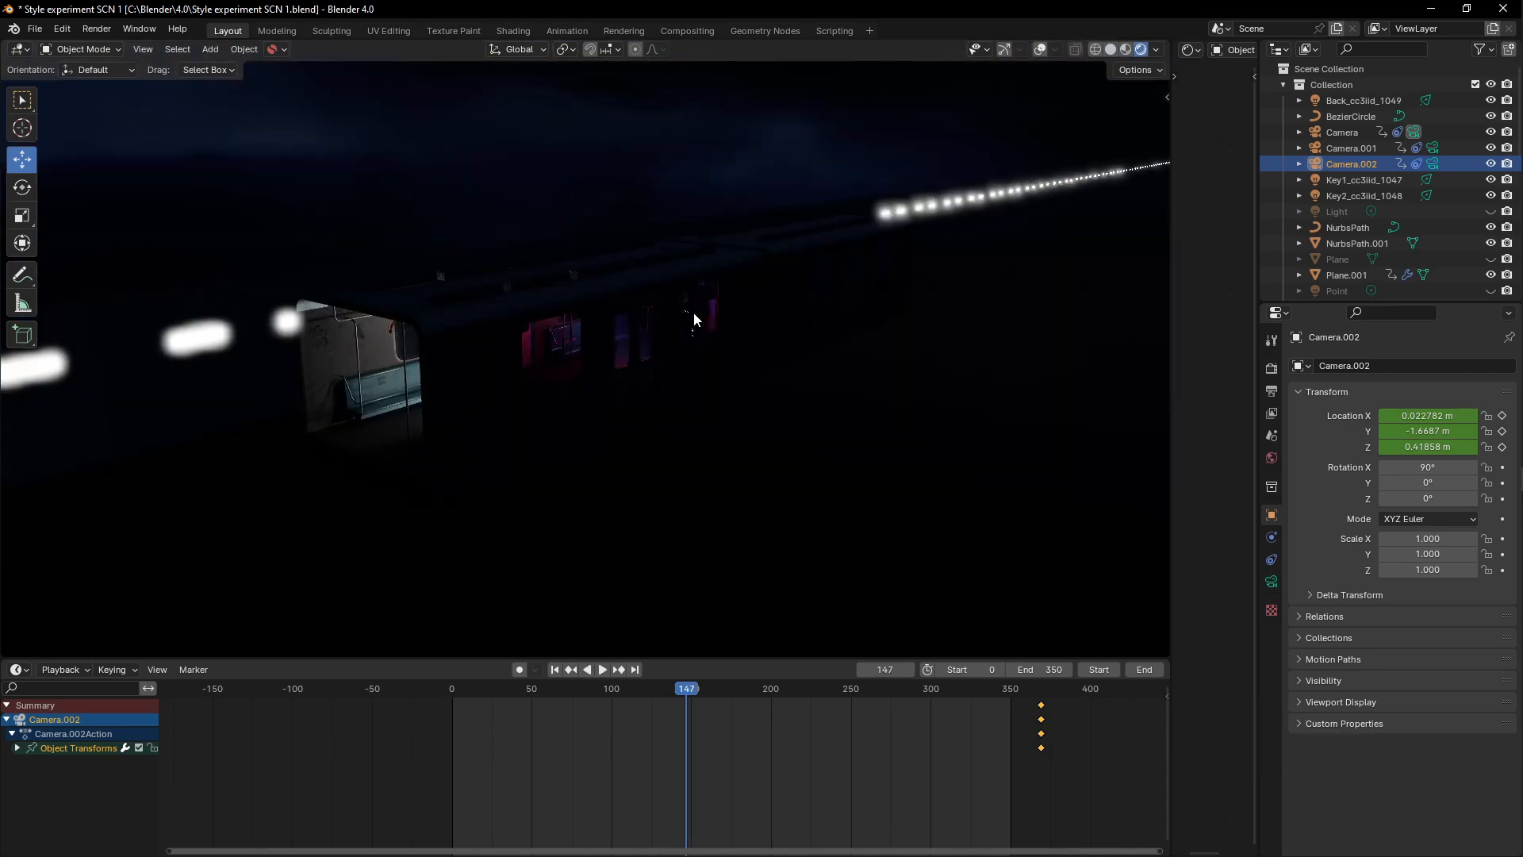
key("space")
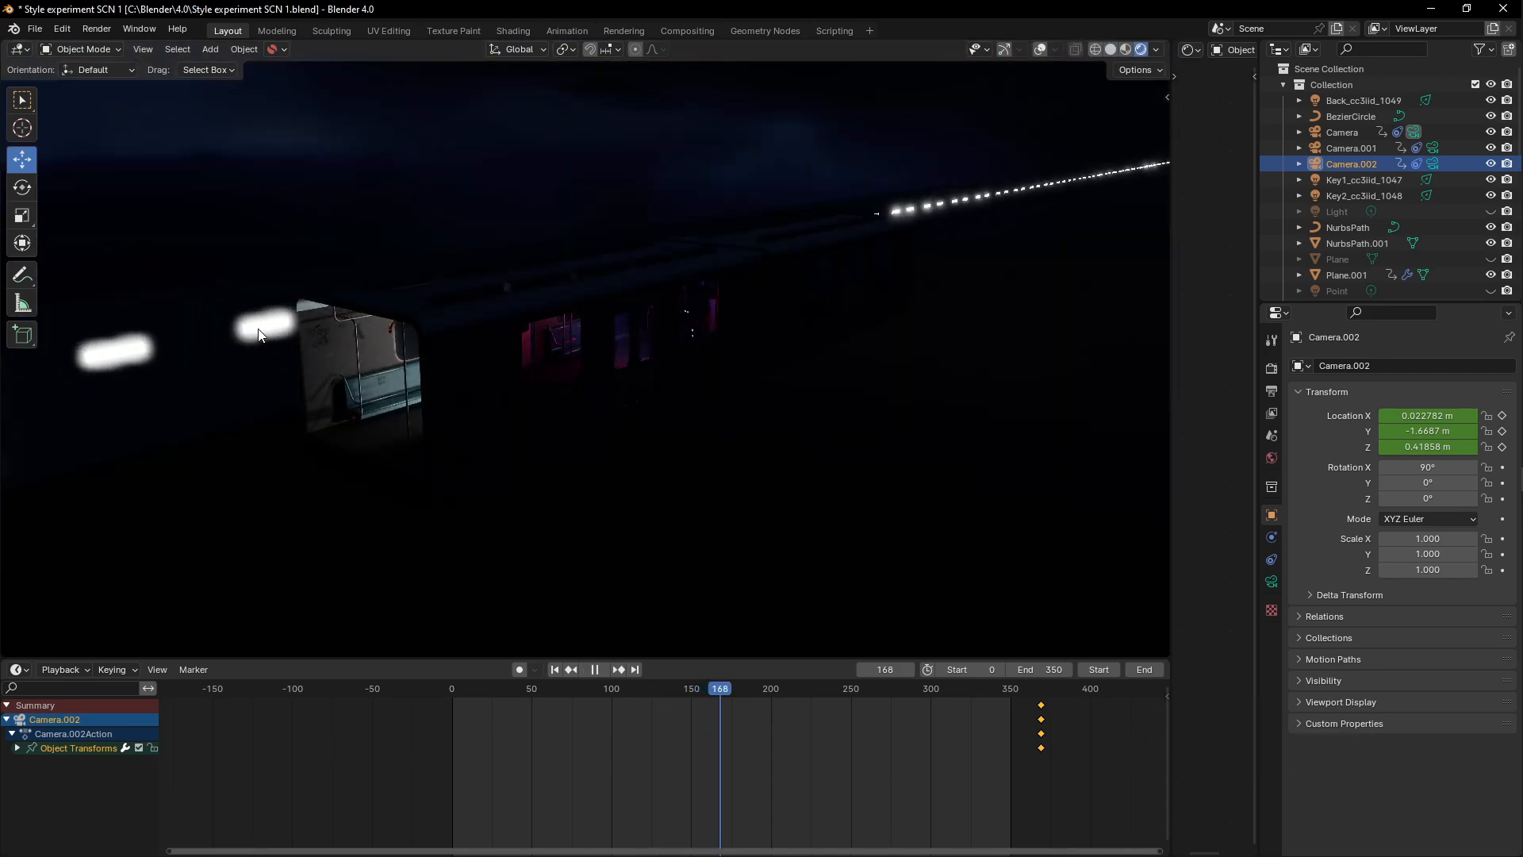
key("space")
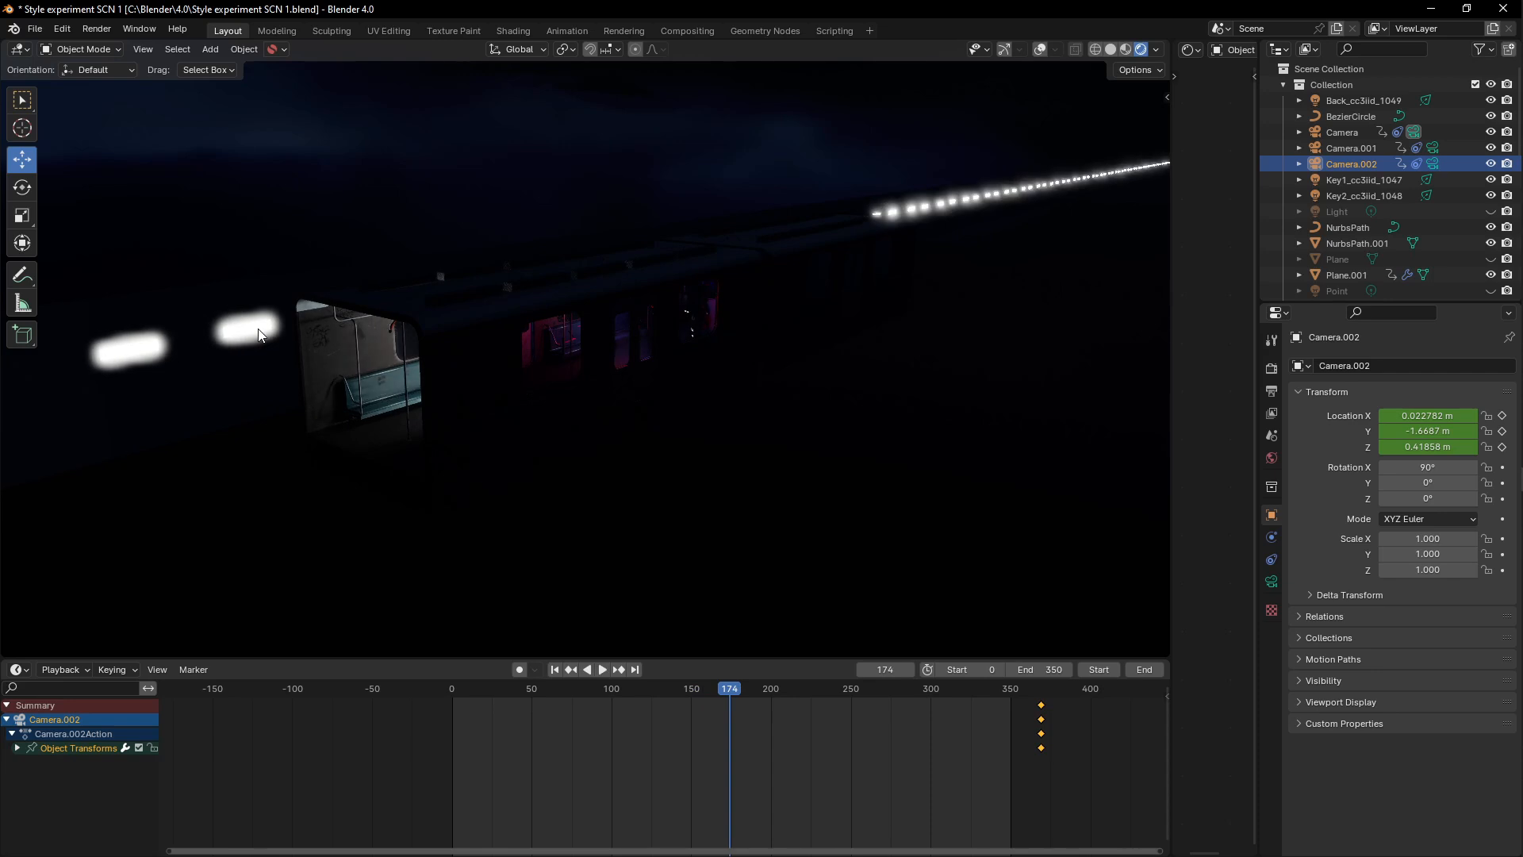
Step: Examine the two connected carriages in solid shading, from outside and looking down the seated interior
key("z")
left_click(397, 349)
middle_click_drag(454, 349, 459, 358)
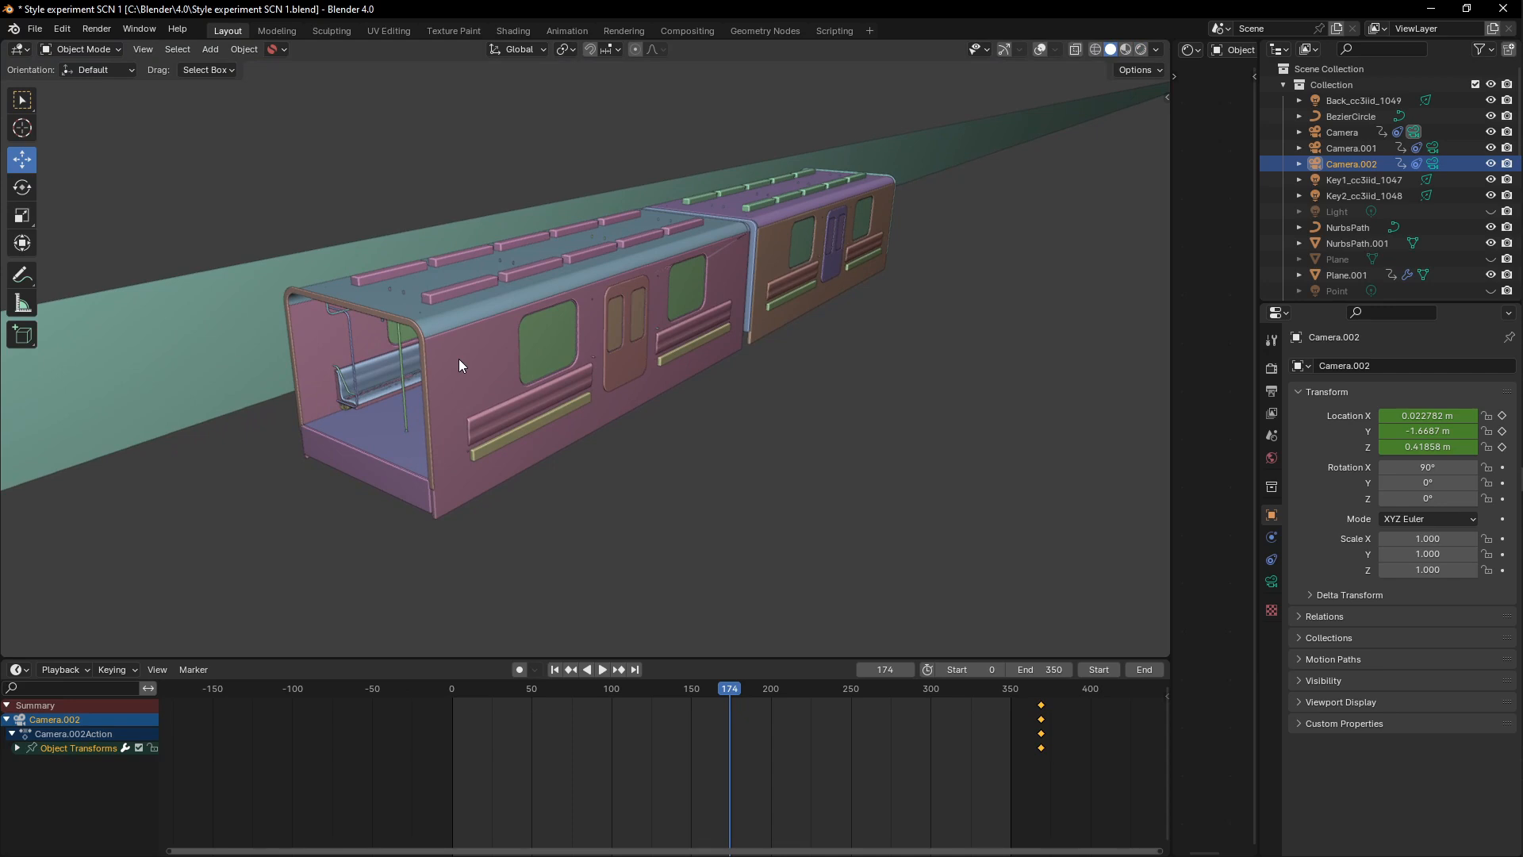
middle_click_drag(458, 359, 551, 329)
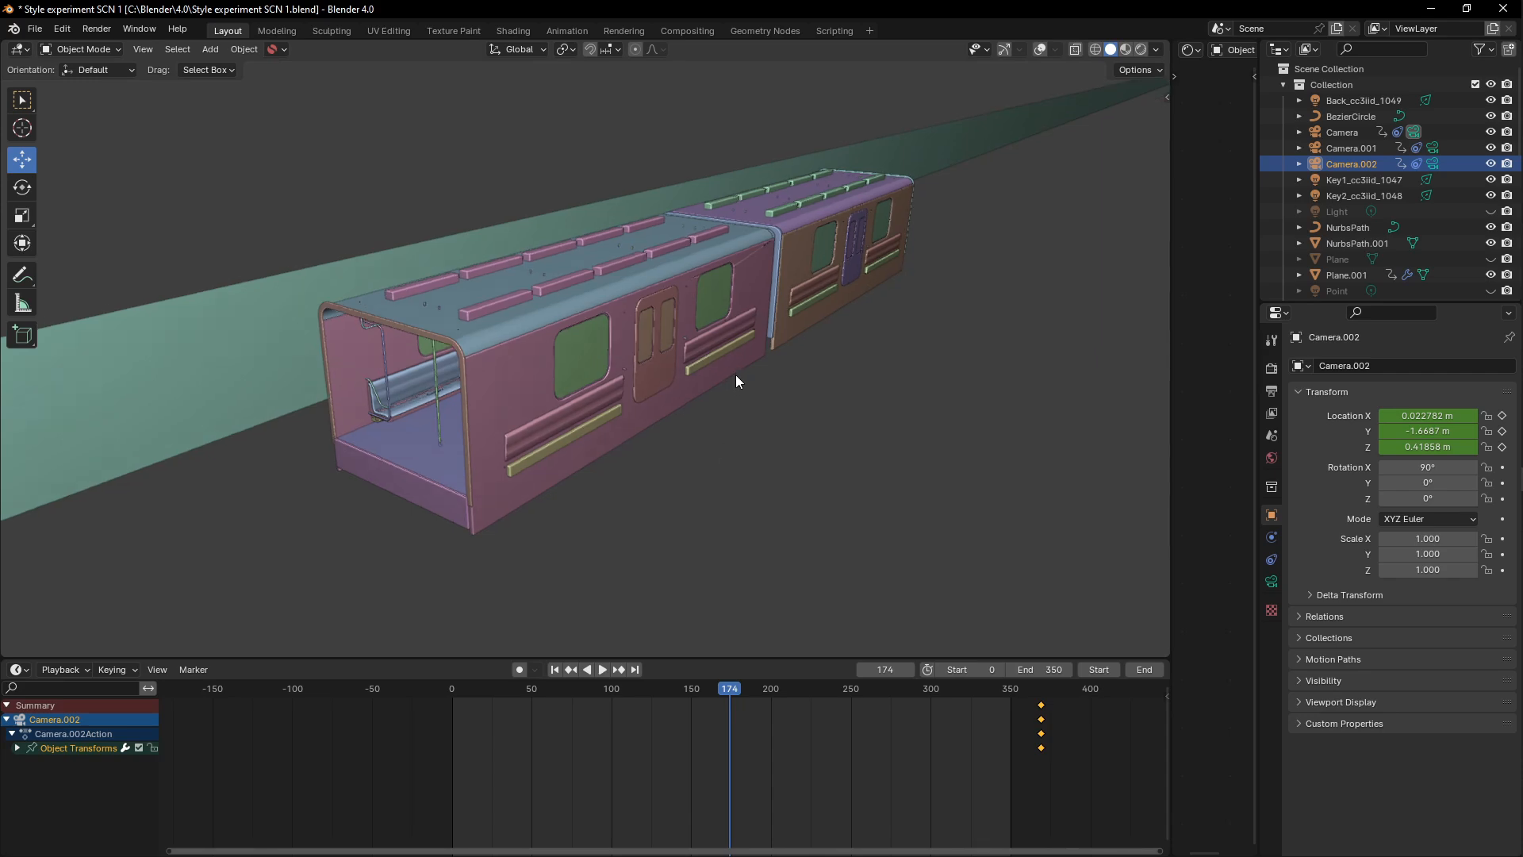
middle_click_drag(736, 376, 630, 330)
scroll(644, 336, "up", 5)
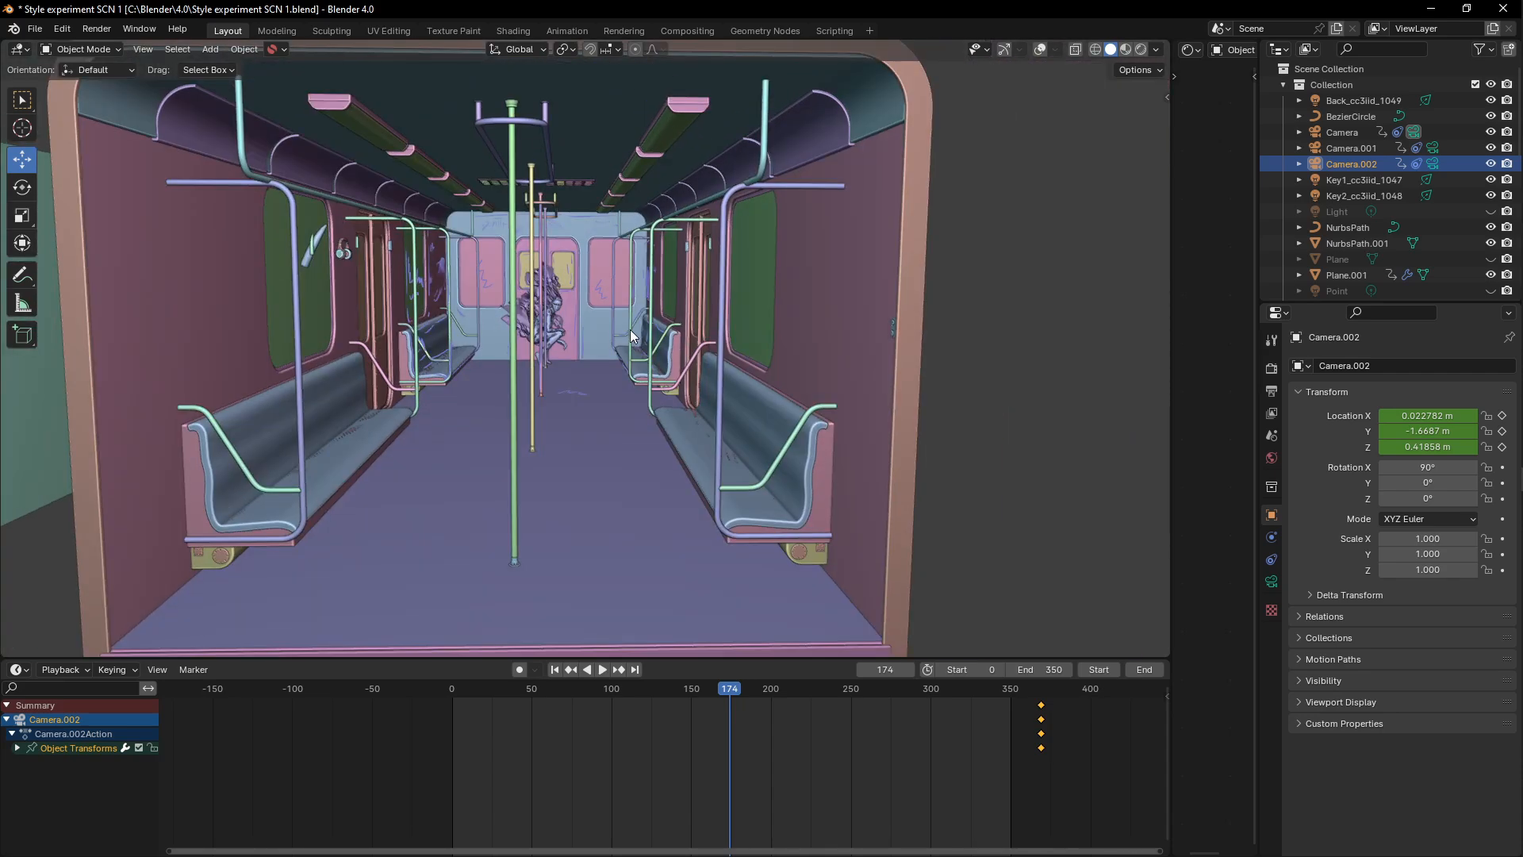
mouse_move(1515, 421)
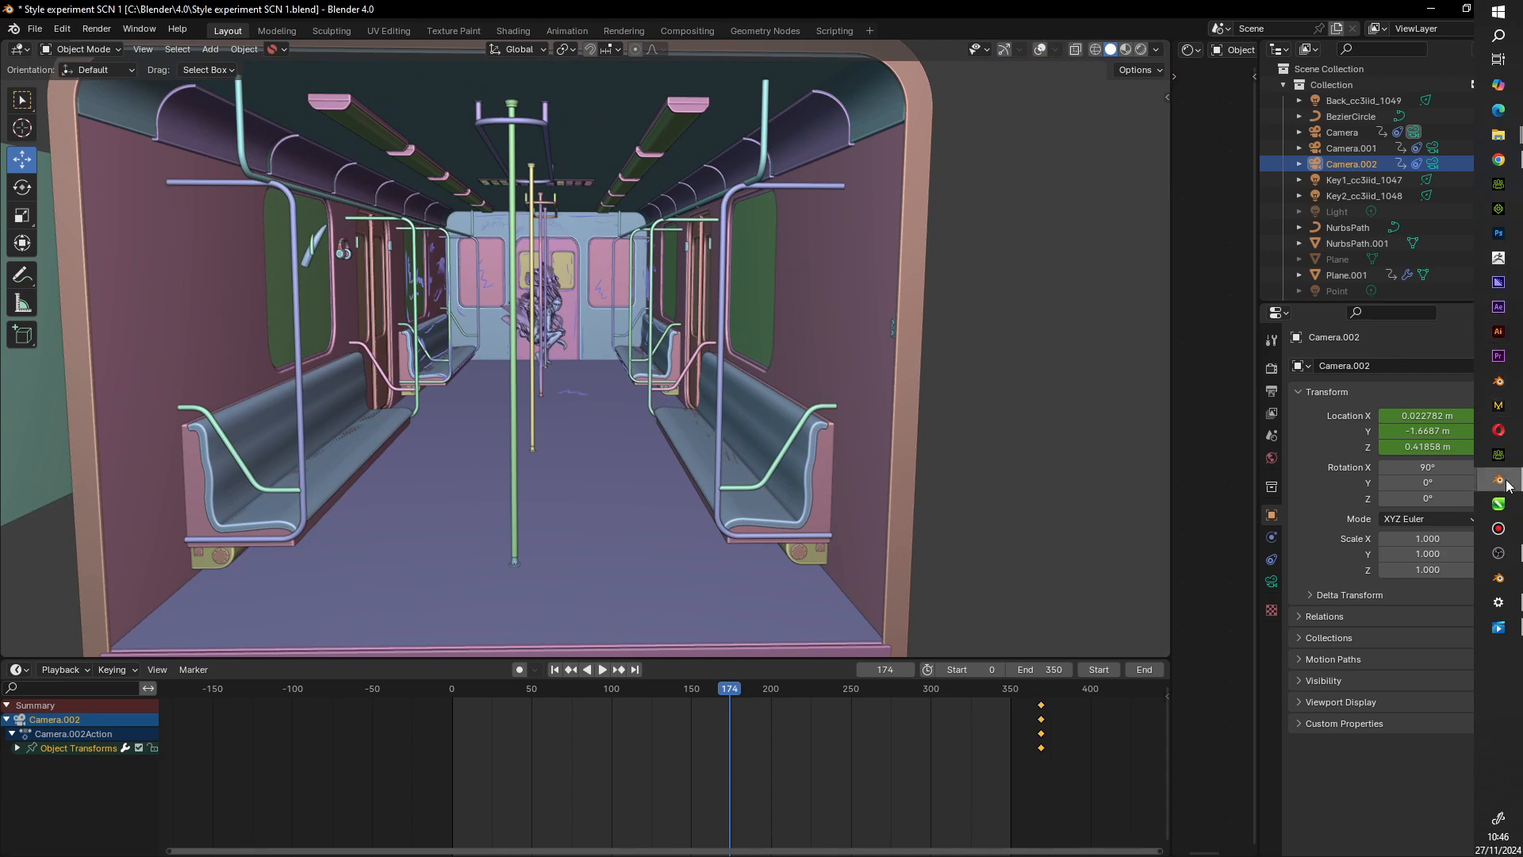
mouse_move(1507, 485)
left_click(1342, 378)
middle_click_drag(511, 449, 556, 406)
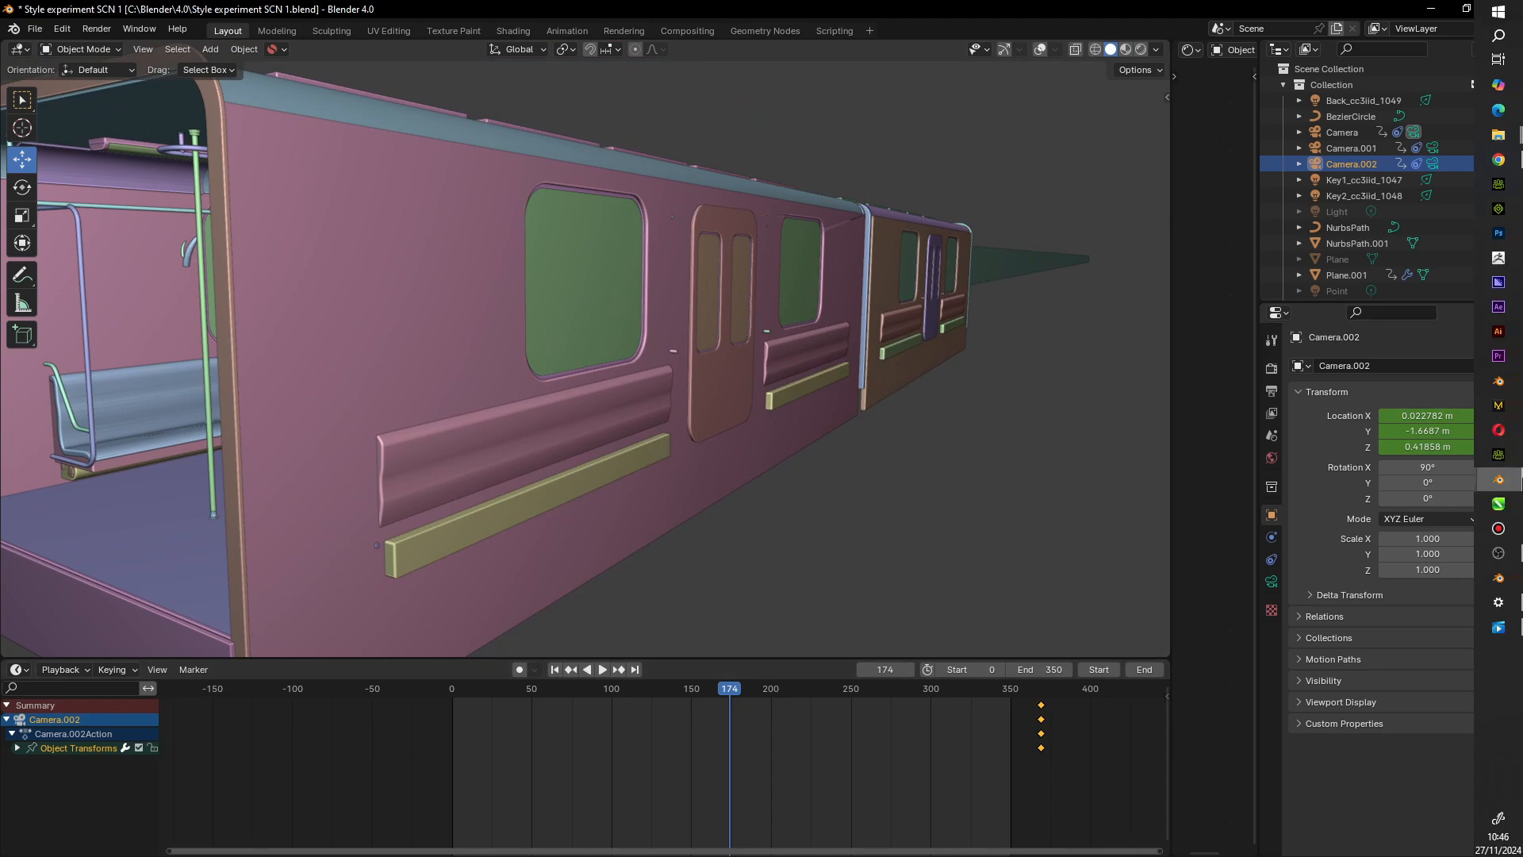
Step: Switch to the Style experiment 3 file and view its single carriage from the open end
mouse_move(1491, 482)
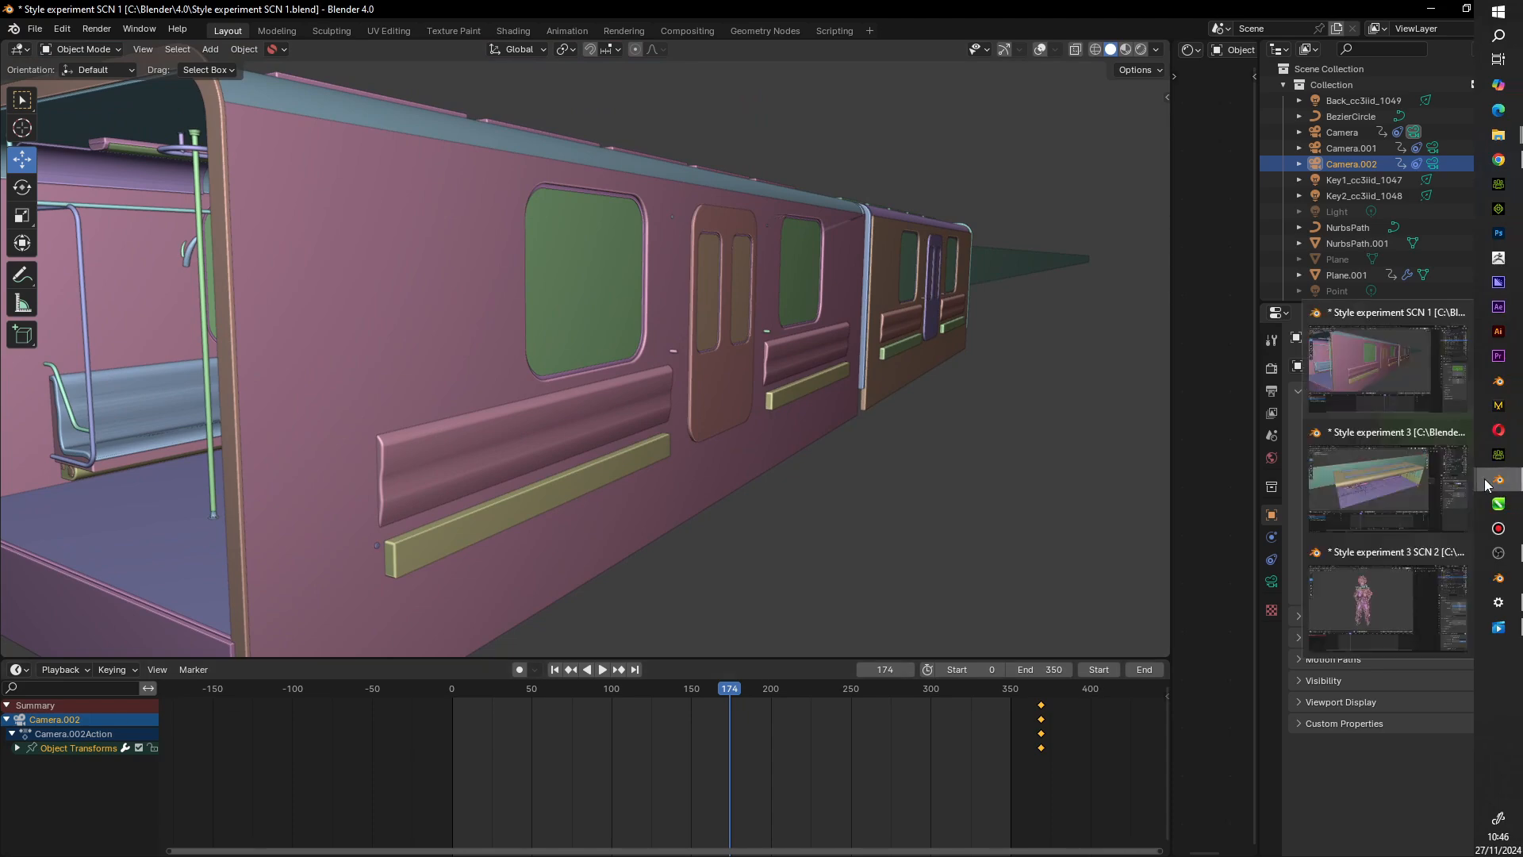
left_click(1374, 459)
middle_click_drag(610, 390, 553, 406)
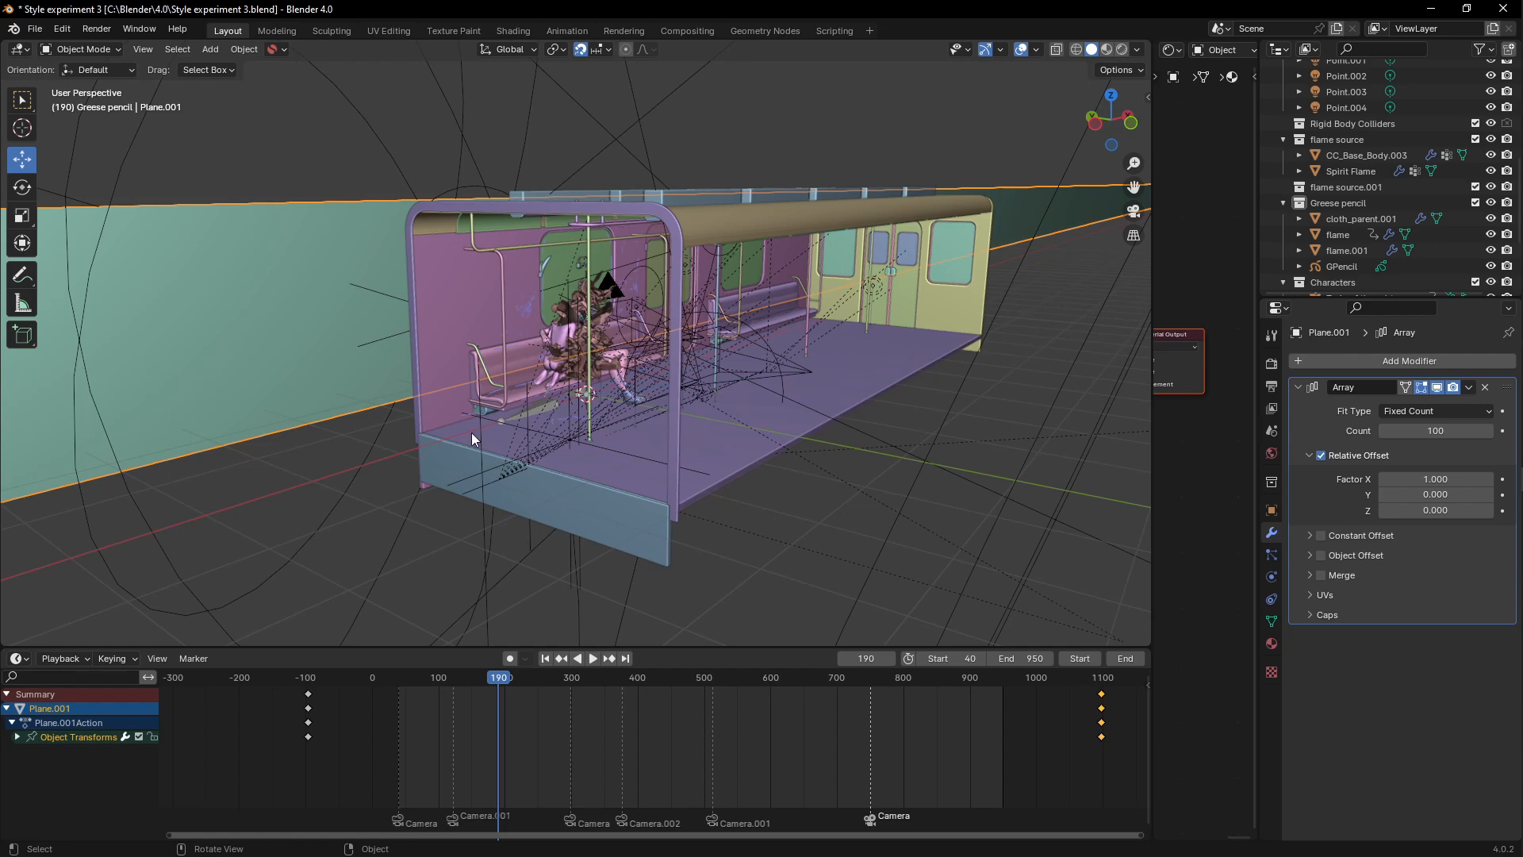
Step: Scrub the Style experiment 3 animation back to frame 69 and switch to the Style experiment SCN 1 file
left_click_drag(499, 680, 423, 684)
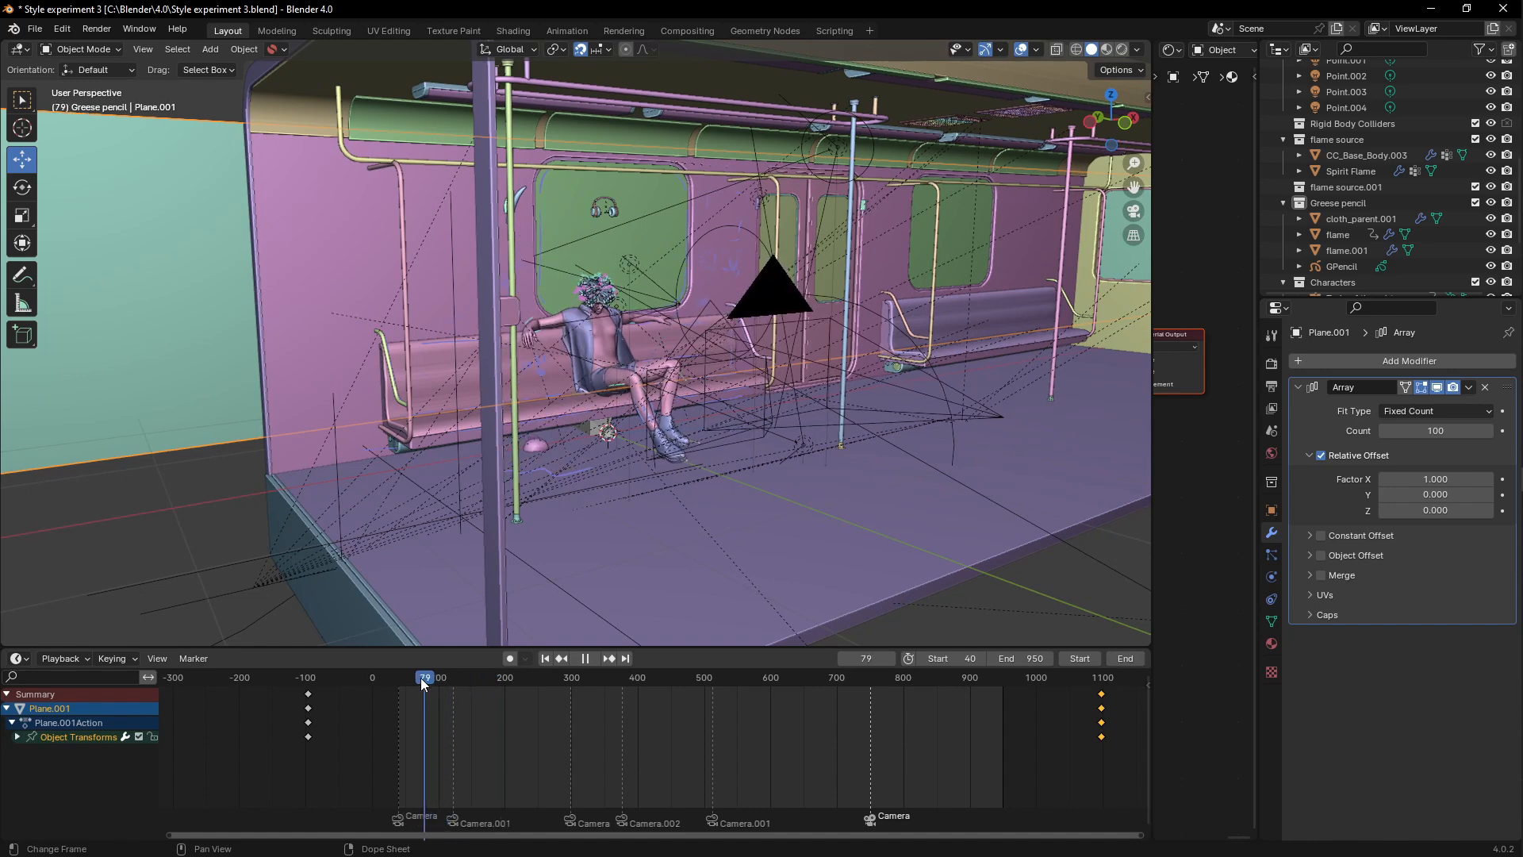
mouse_move(1518, 250)
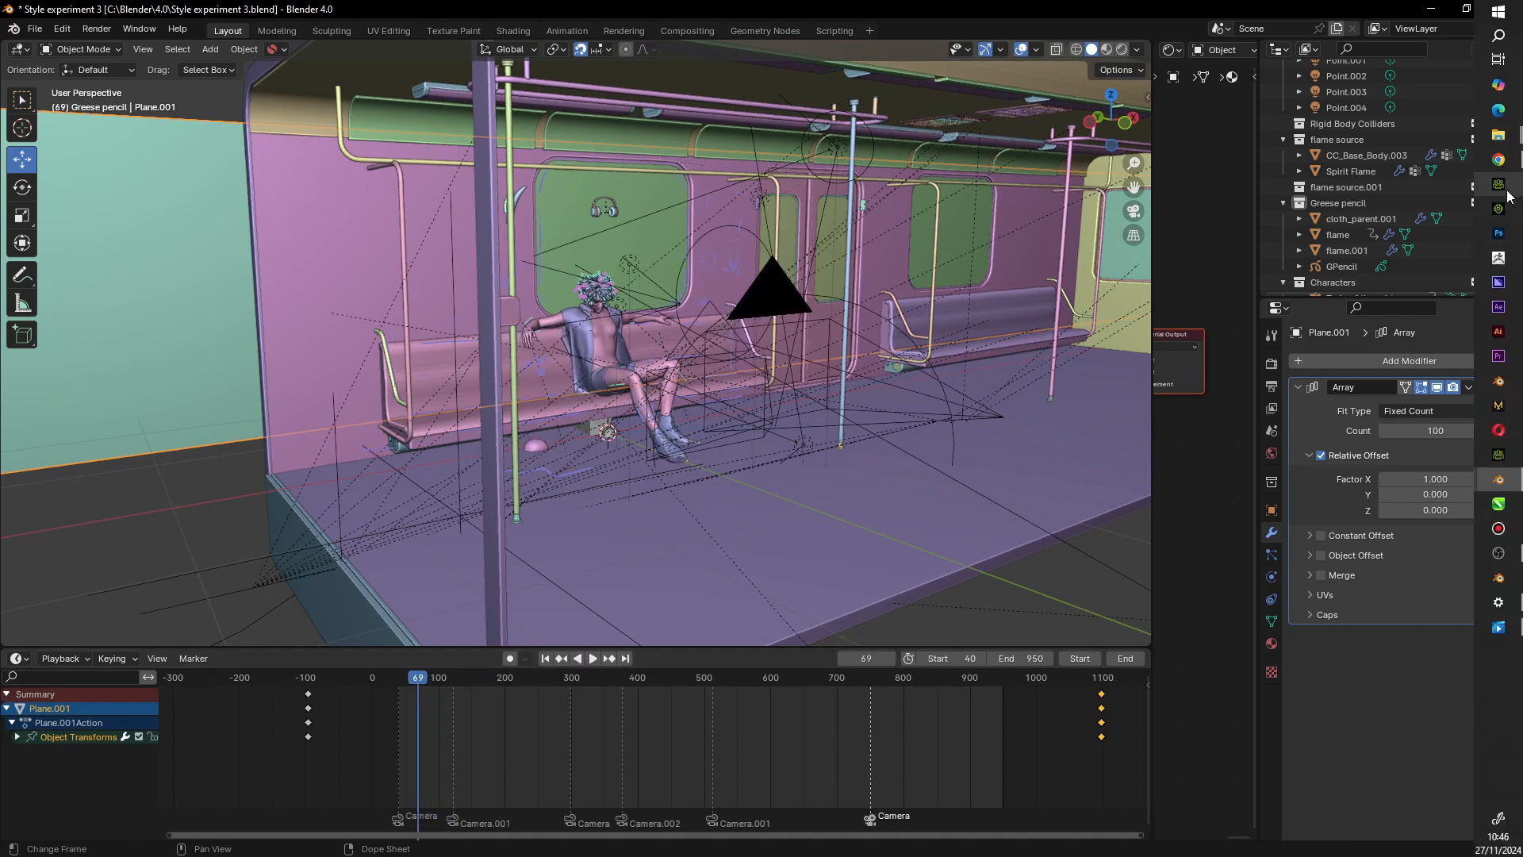
mouse_move(1502, 477)
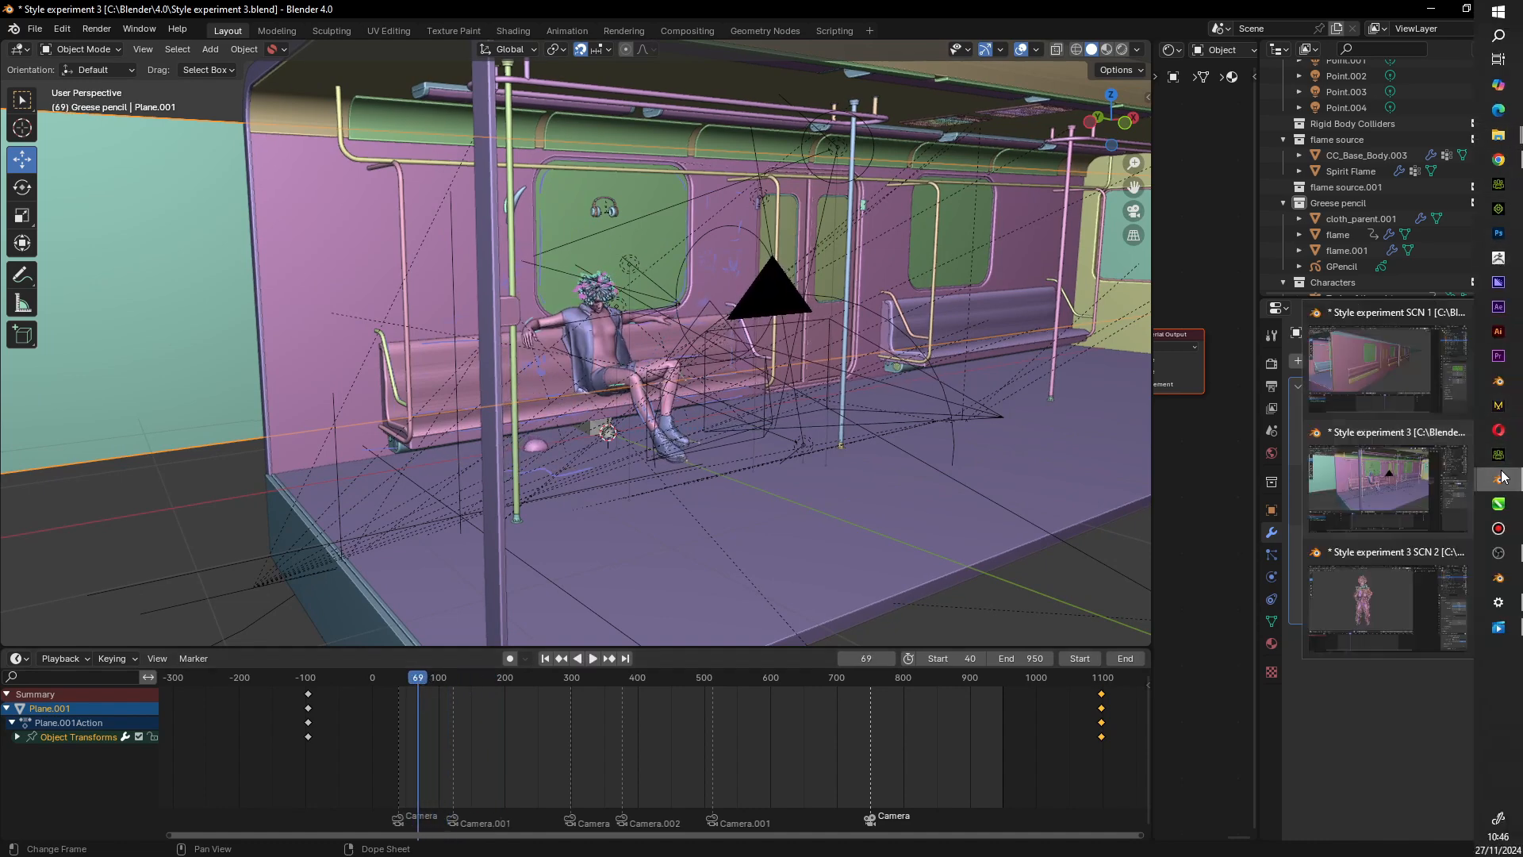
left_click(1398, 396)
Step: Show the crouching figure's carriage interior in rendered shading and run the animation forward to frame 347
scroll(548, 354, "up", 2)
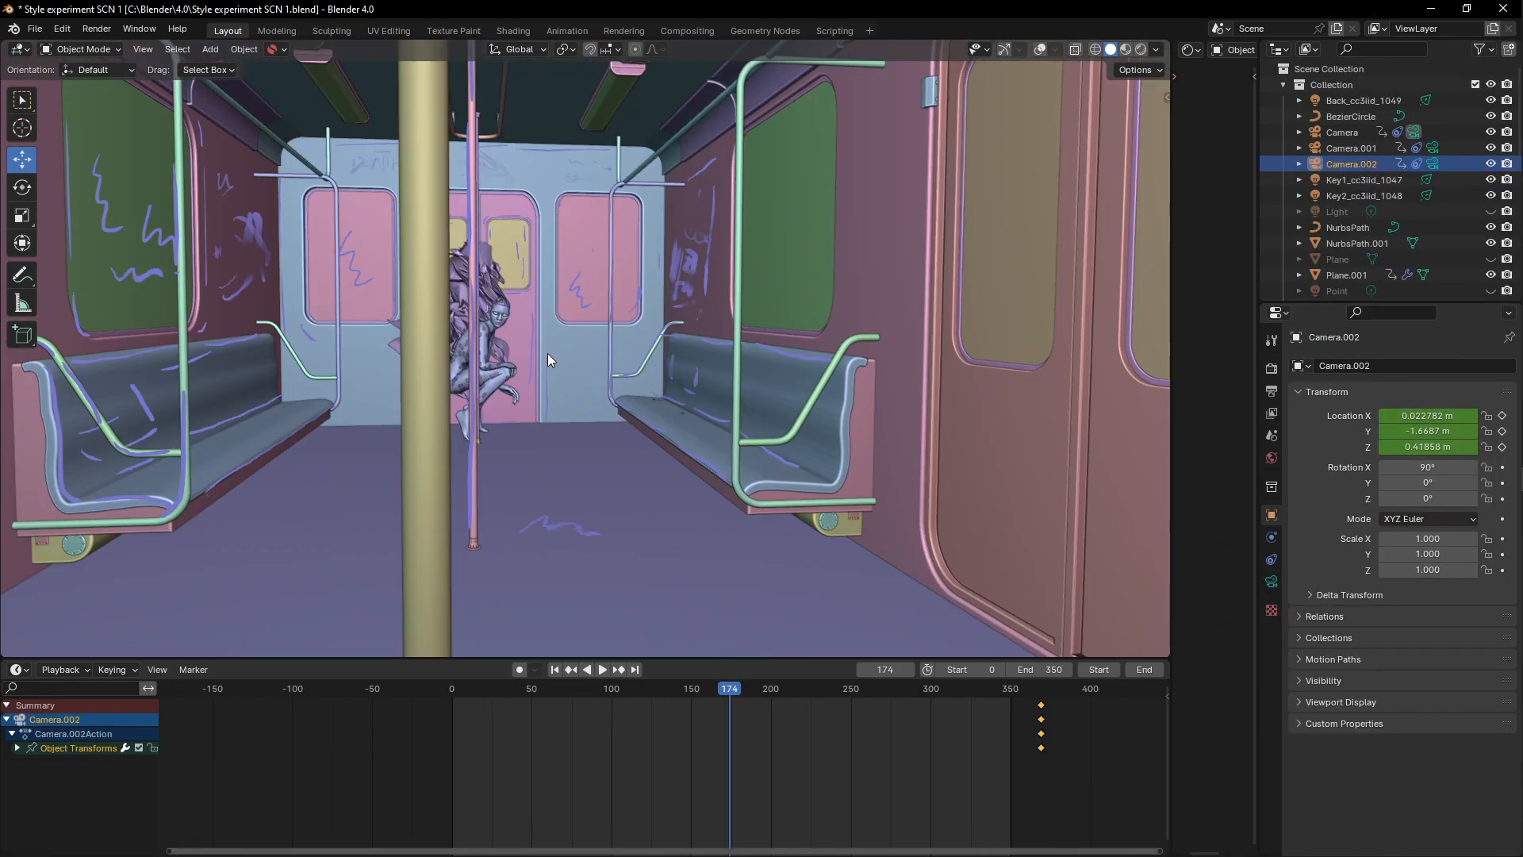
middle_click_drag(548, 354, 583, 341, "shift")
key("z")
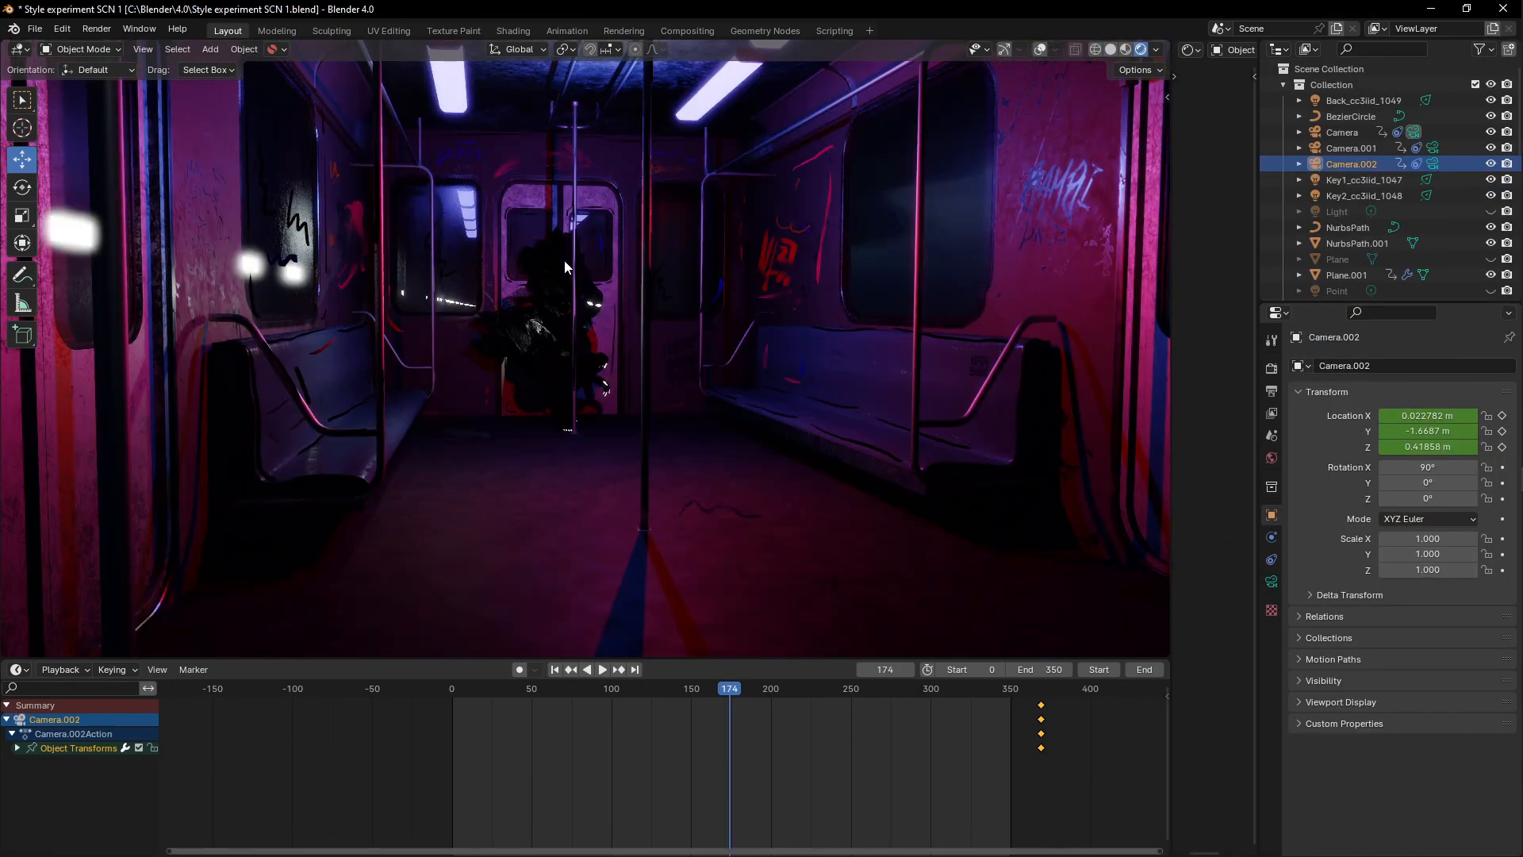
key("space")
key("space")
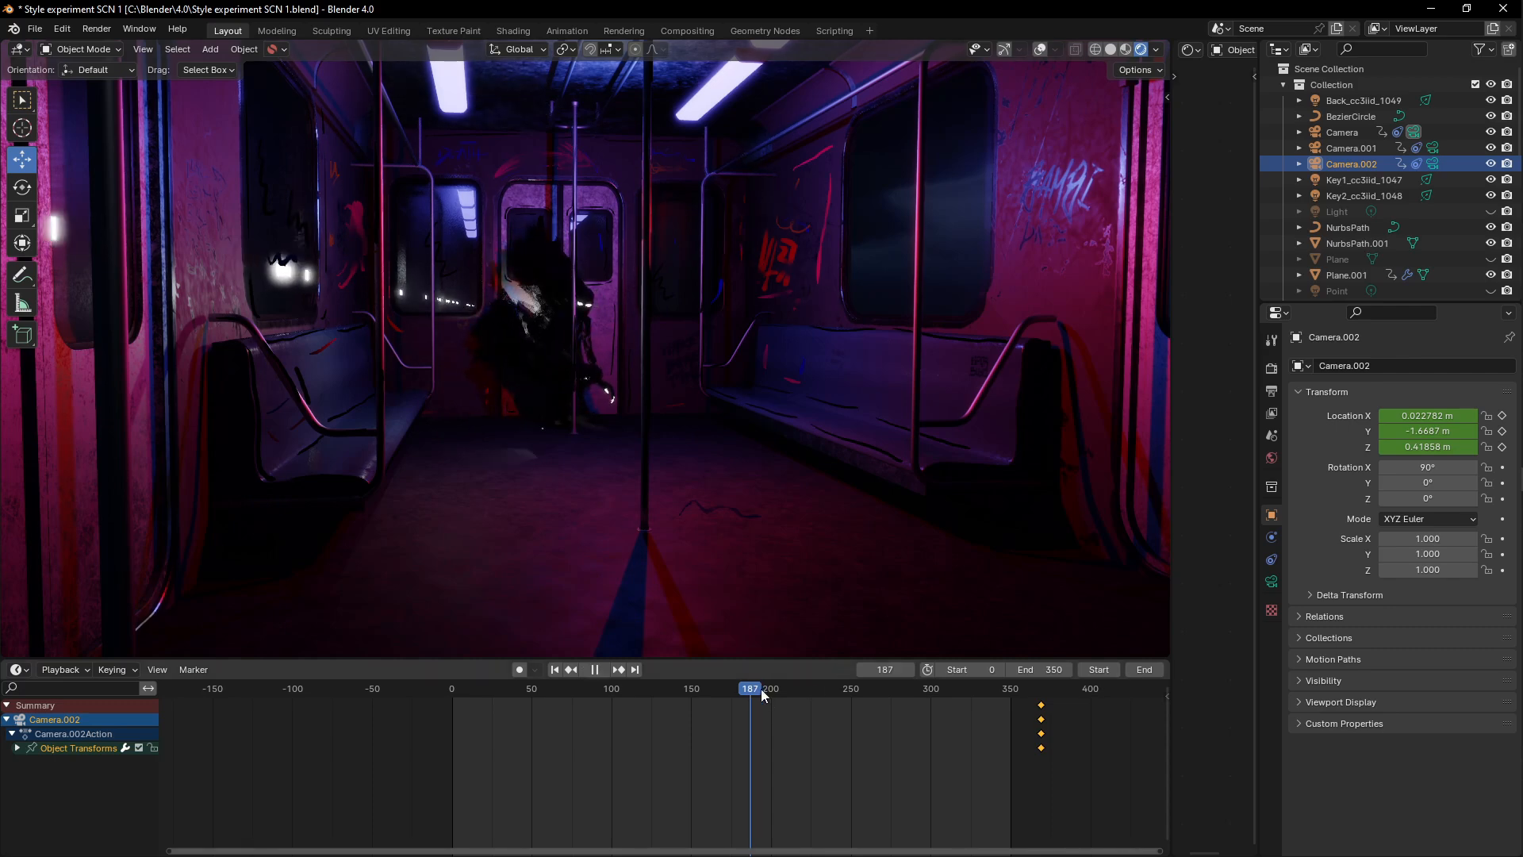
left_click_drag(760, 689, 1004, 709)
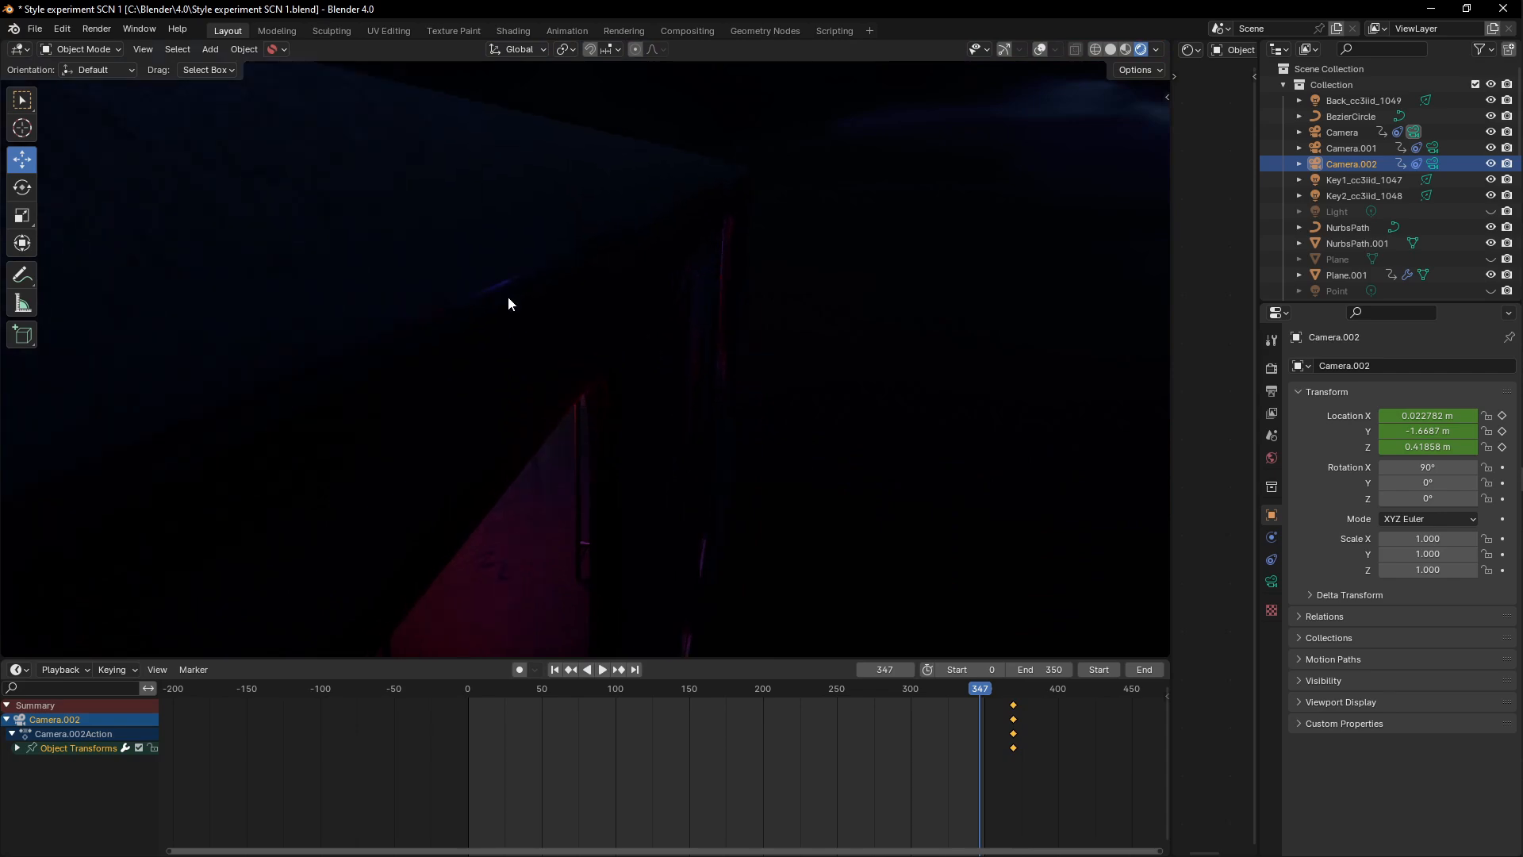
Step: View the shot through the scene camera, scrub back to frame 149 and show it in solid shading
key("KP_0")
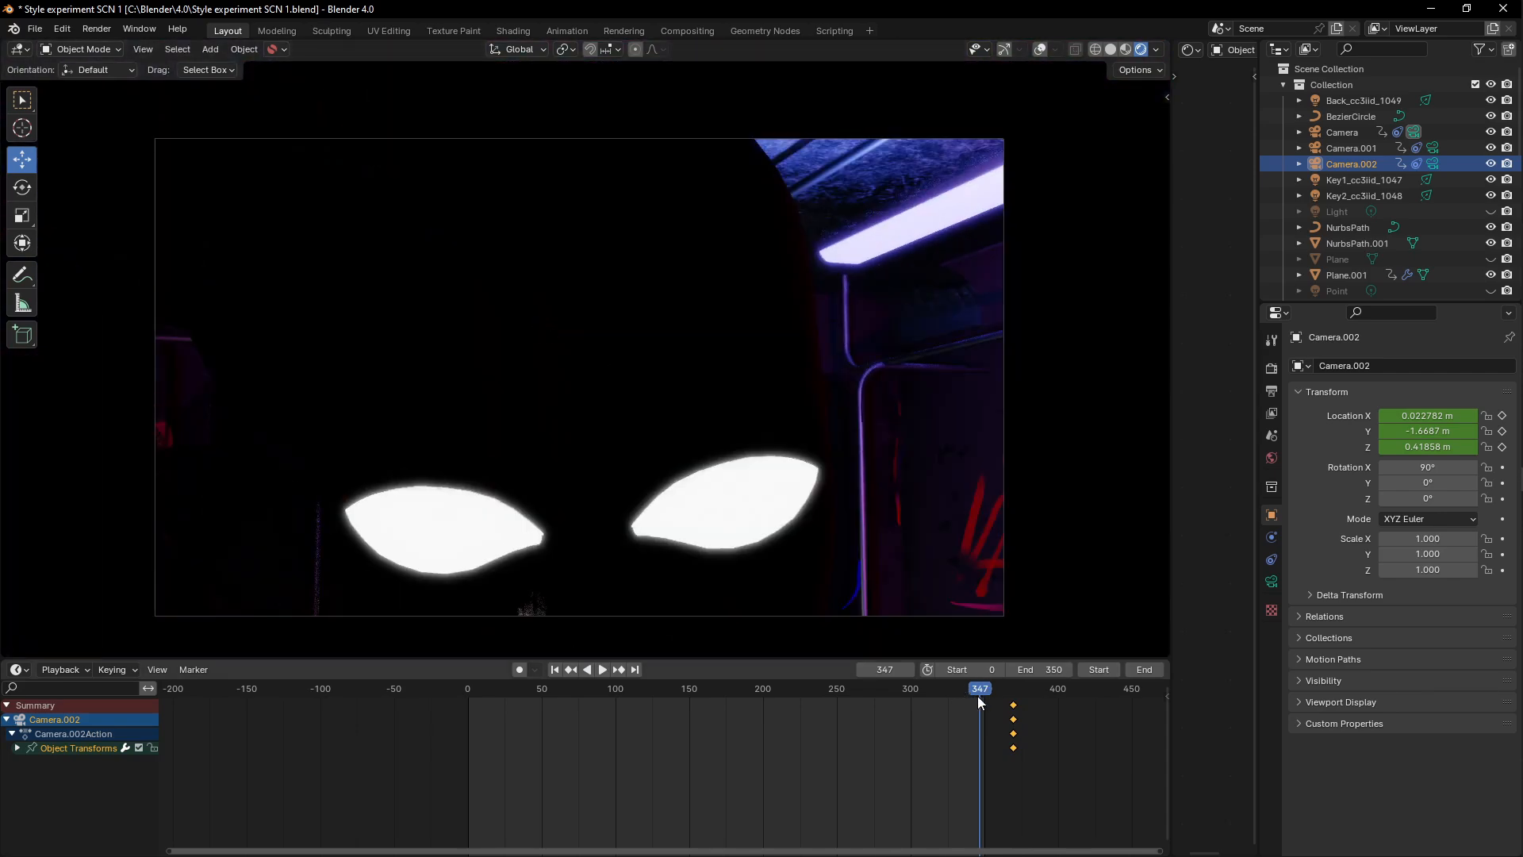
left_click_drag(977, 697, 688, 722)
key("z")
Step: Switch to the Style experiment 3 file and view the seated man through the active camera
mouse_move(1520, 302)
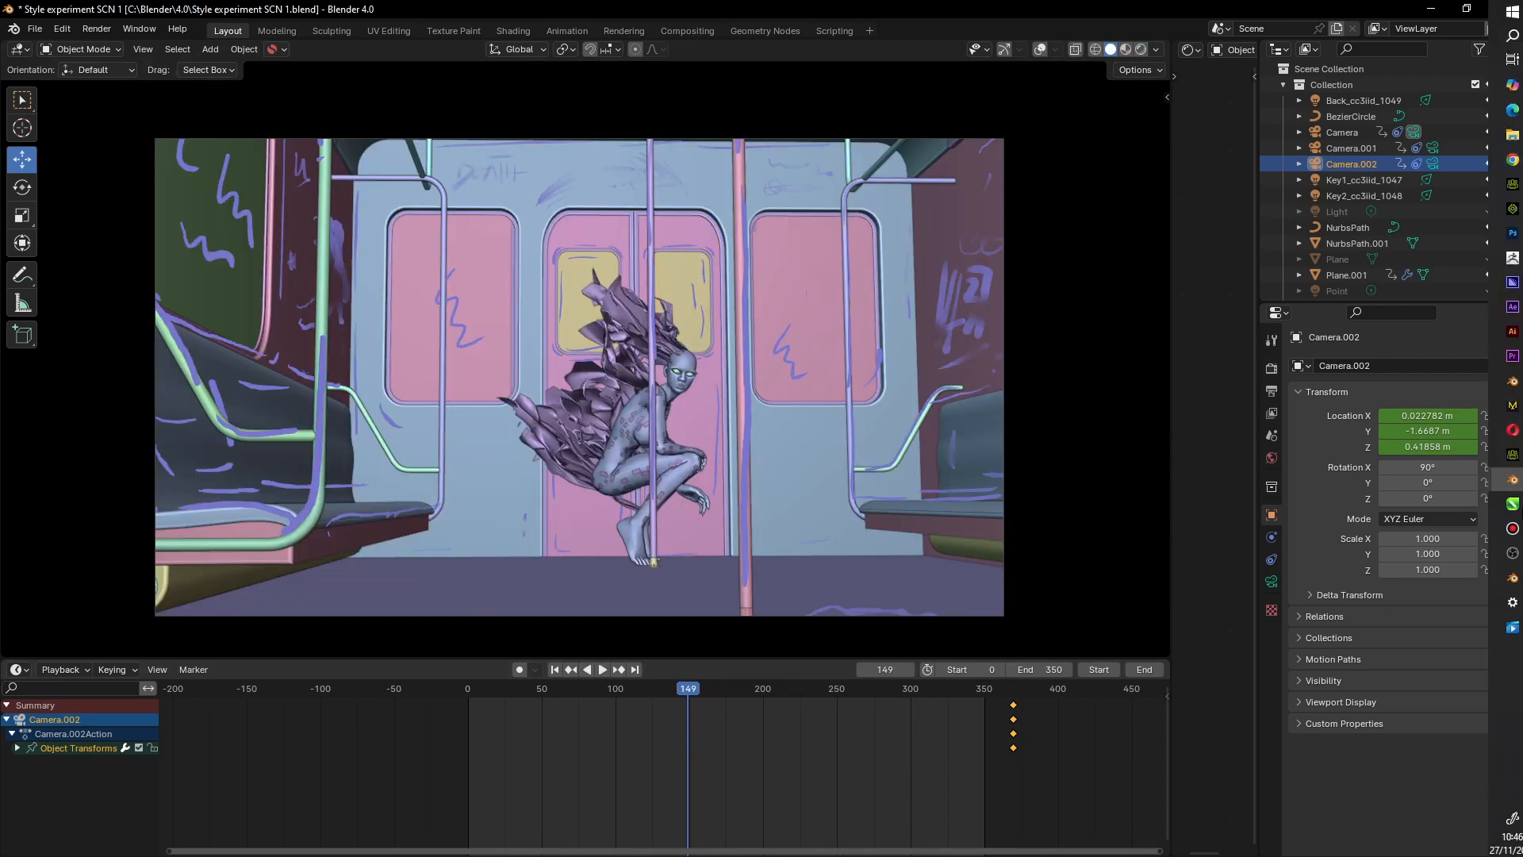
mouse_move(1498, 490)
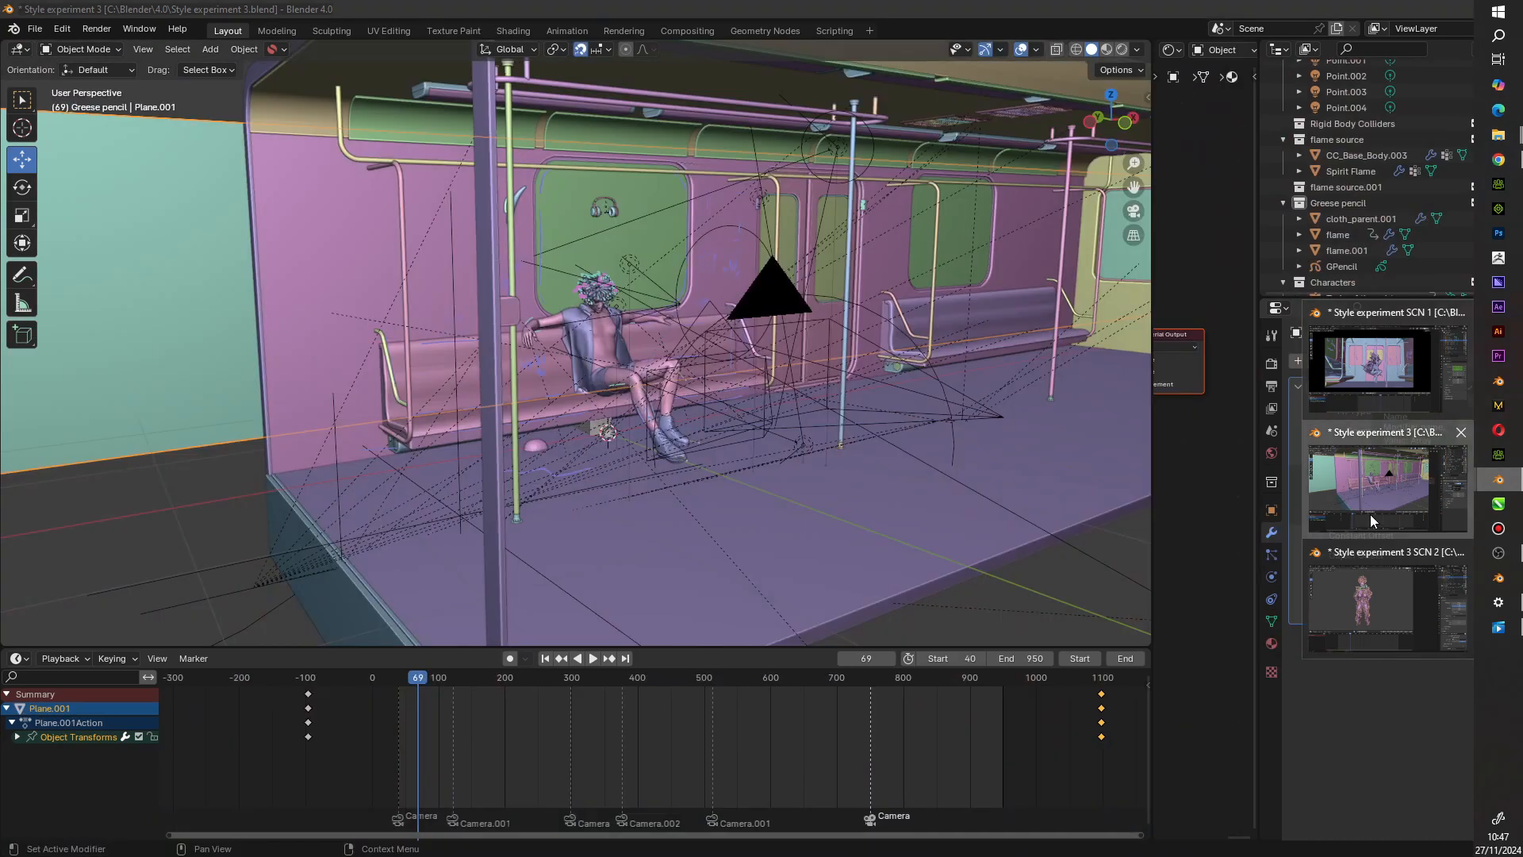
left_click(1373, 519)
middle_click_drag(454, 295, 472, 284)
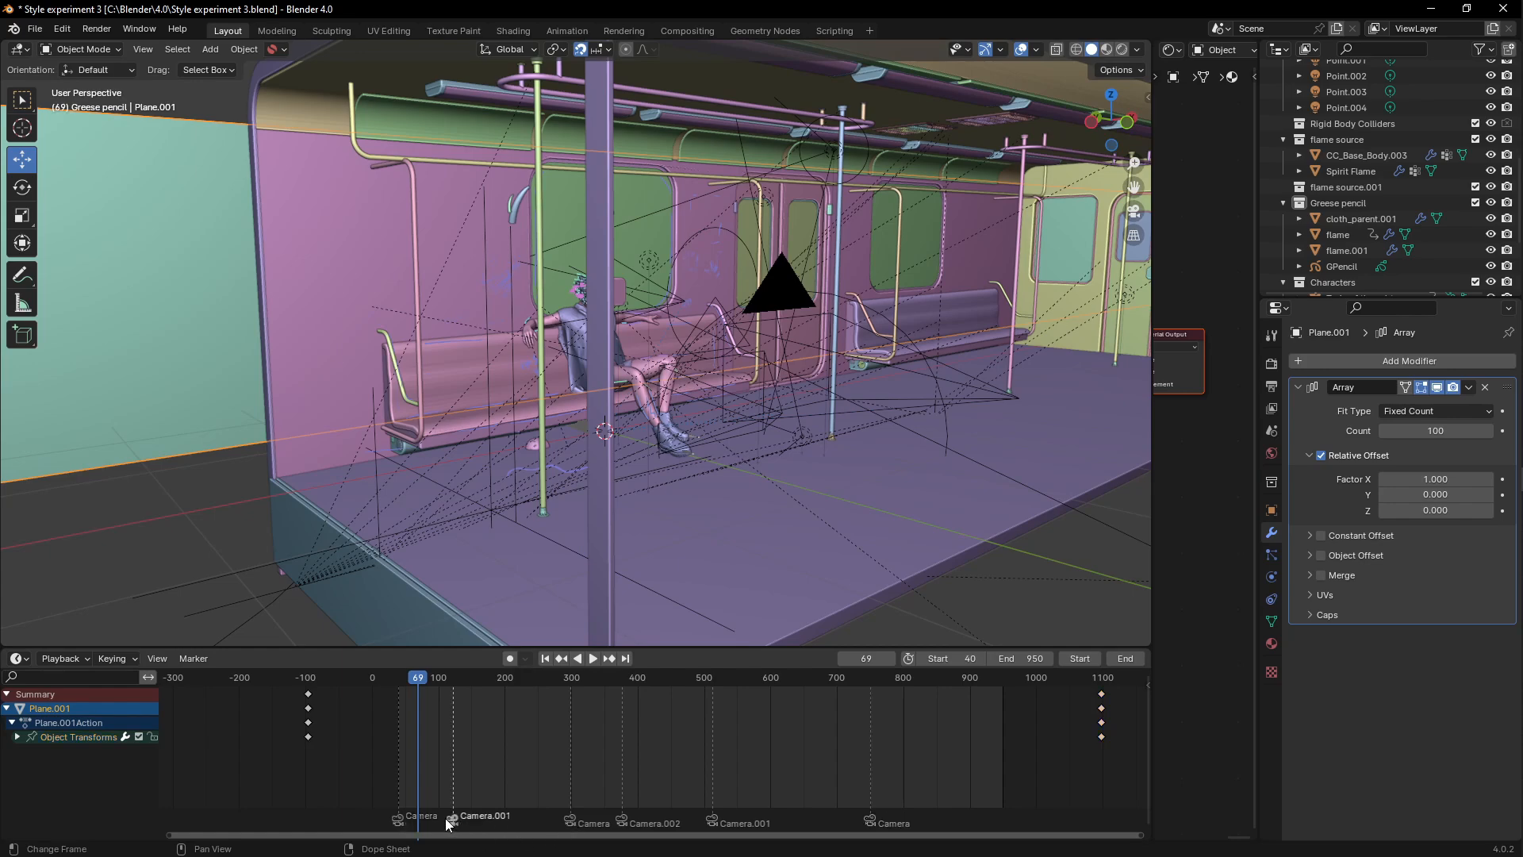
key("KP_0")
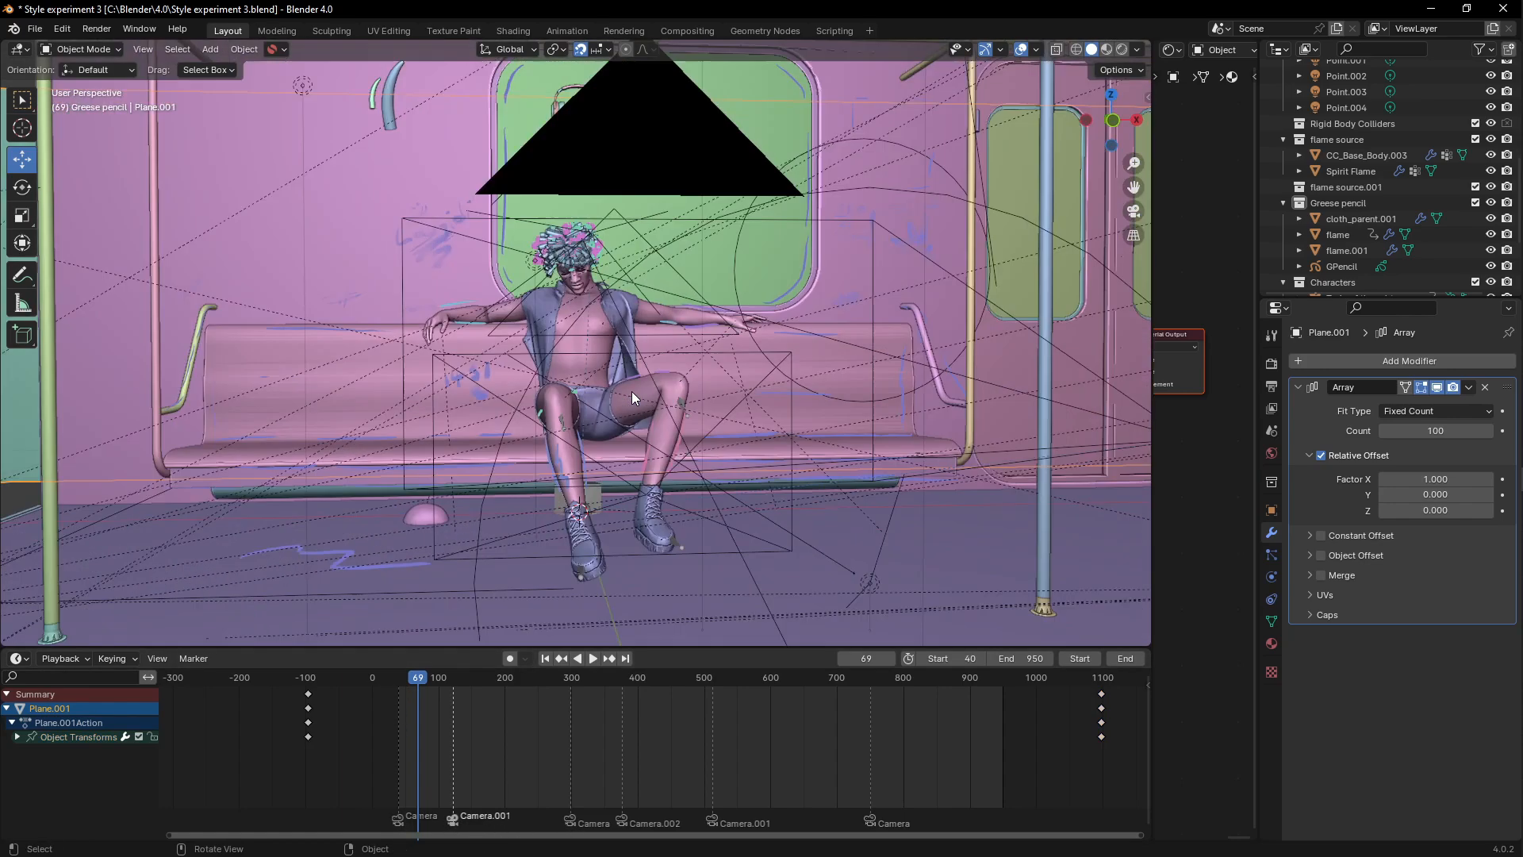
Step: Play the seated man's camera shots up to frame 545 and return to frame 521
key("space")
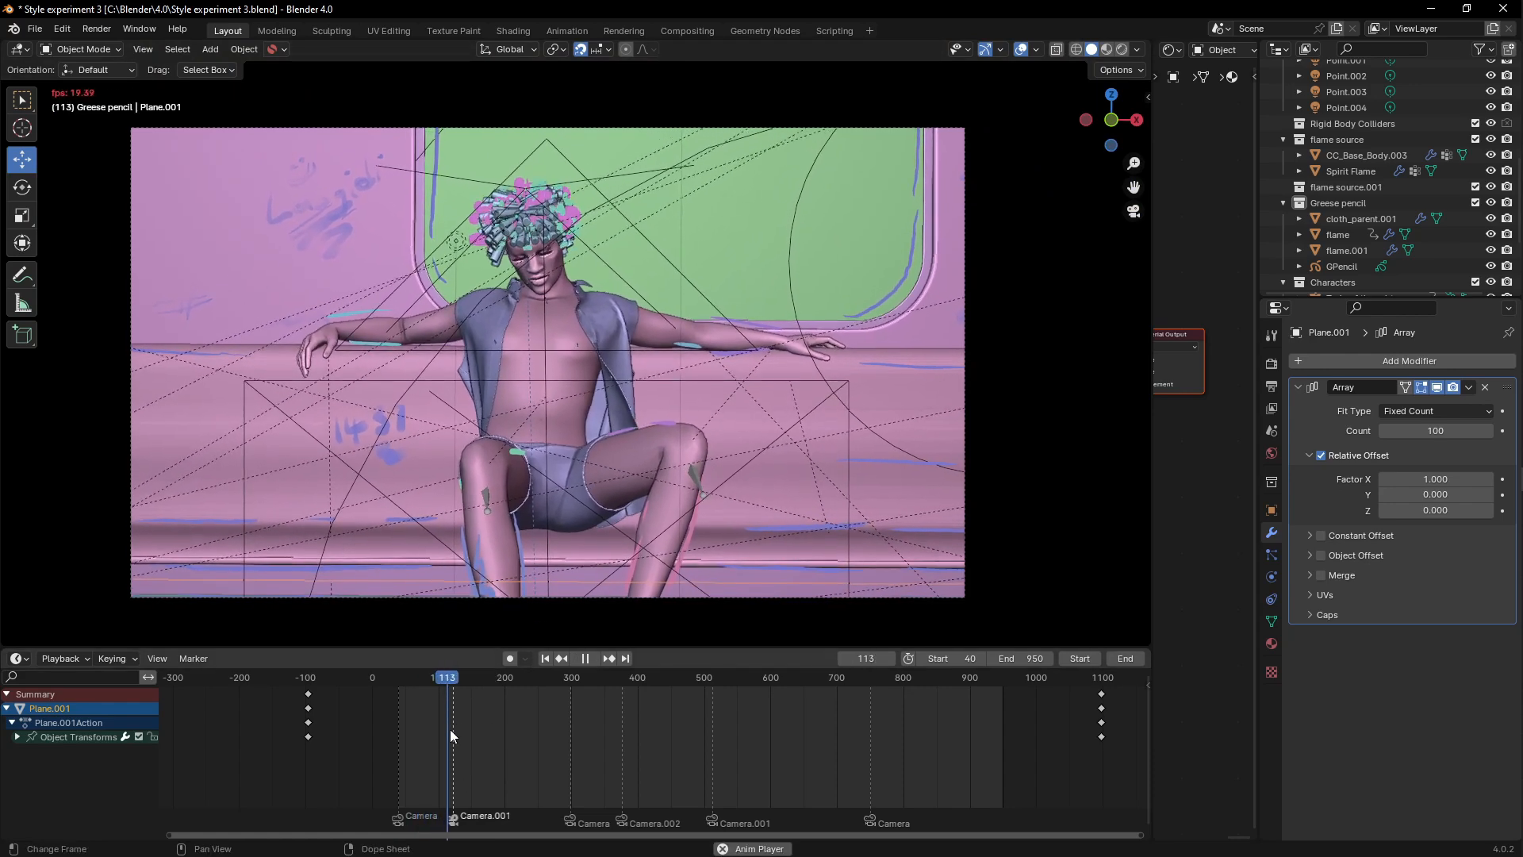
key("space")
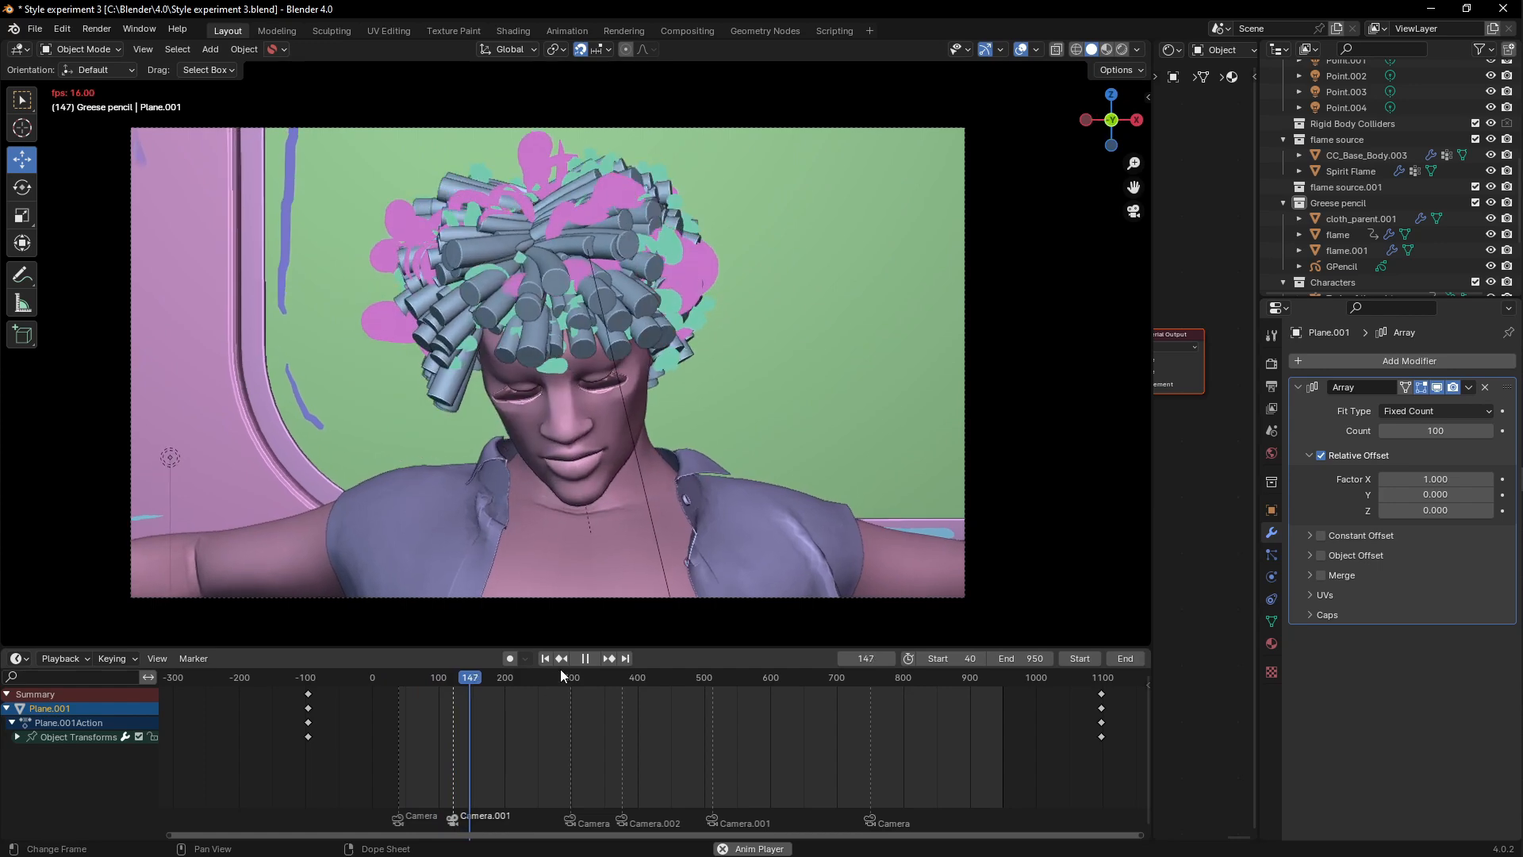
left_click(565, 678)
key("space")
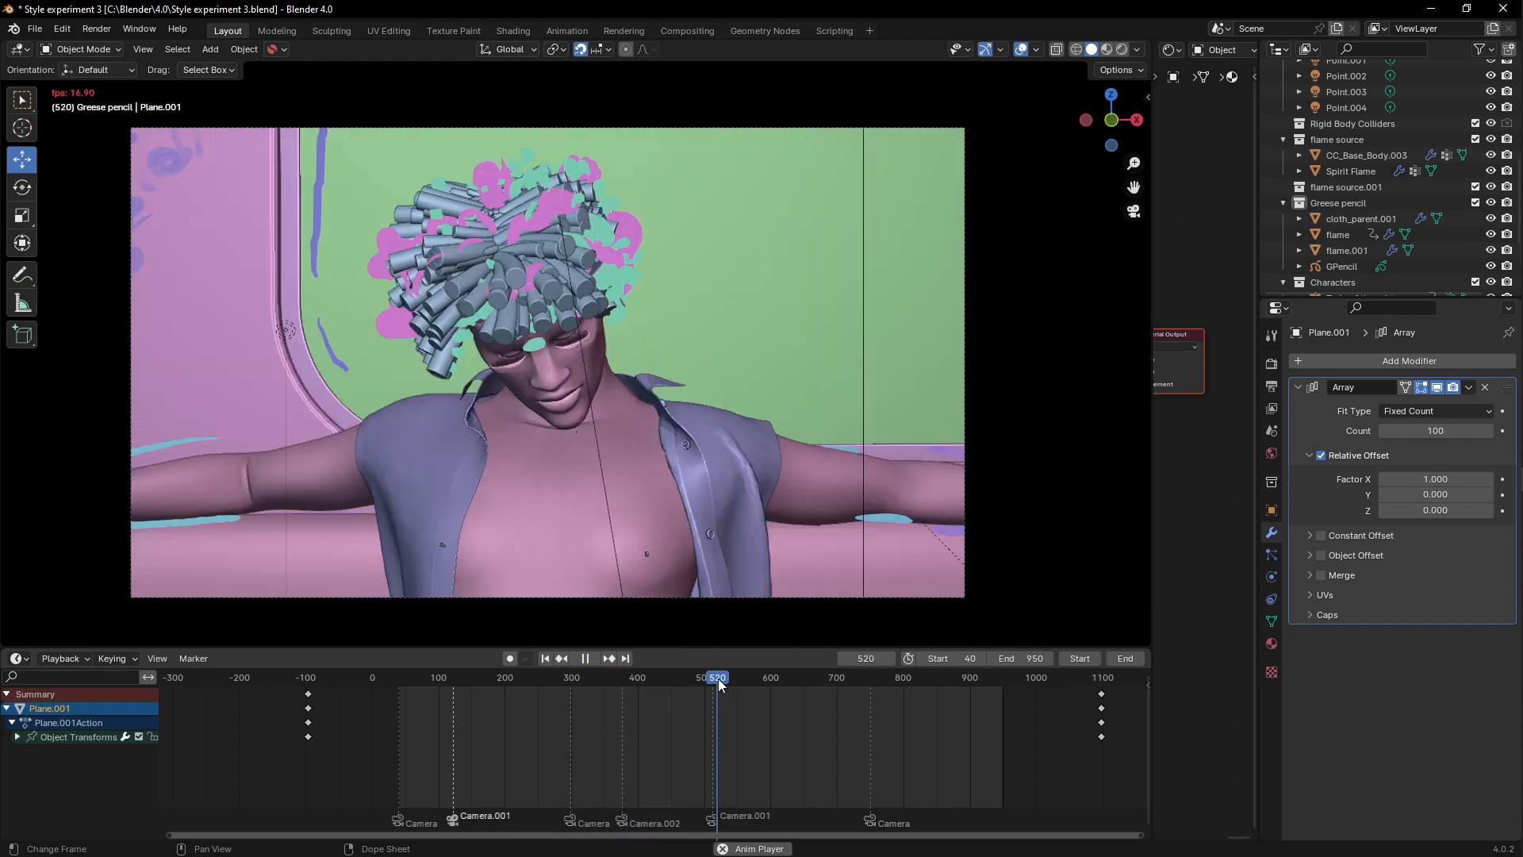
key("space")
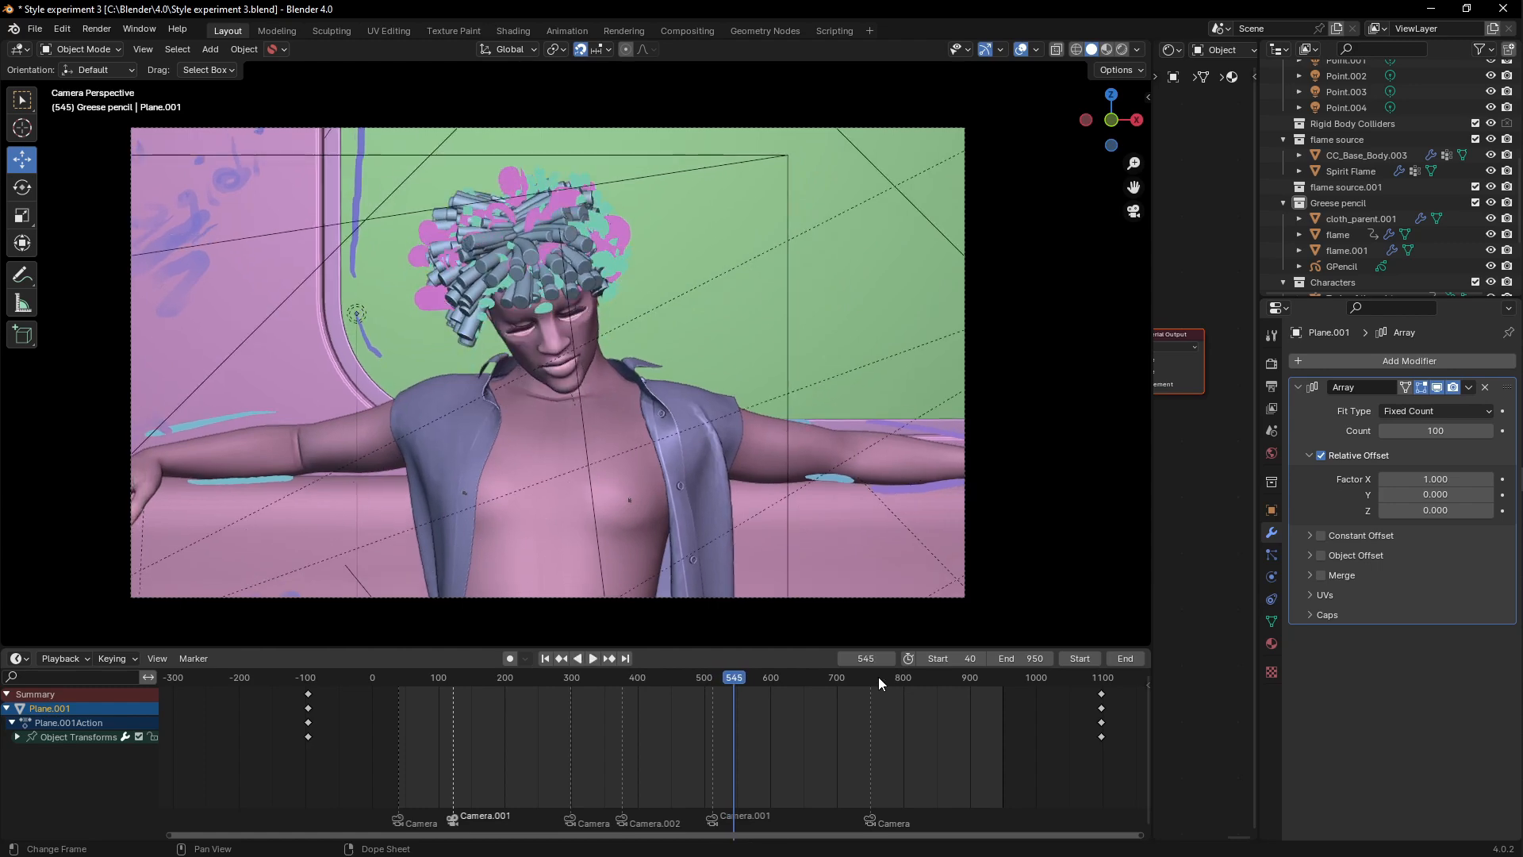
left_click_drag(733, 687, 718, 687)
scroll(1405, 187, "up", 10)
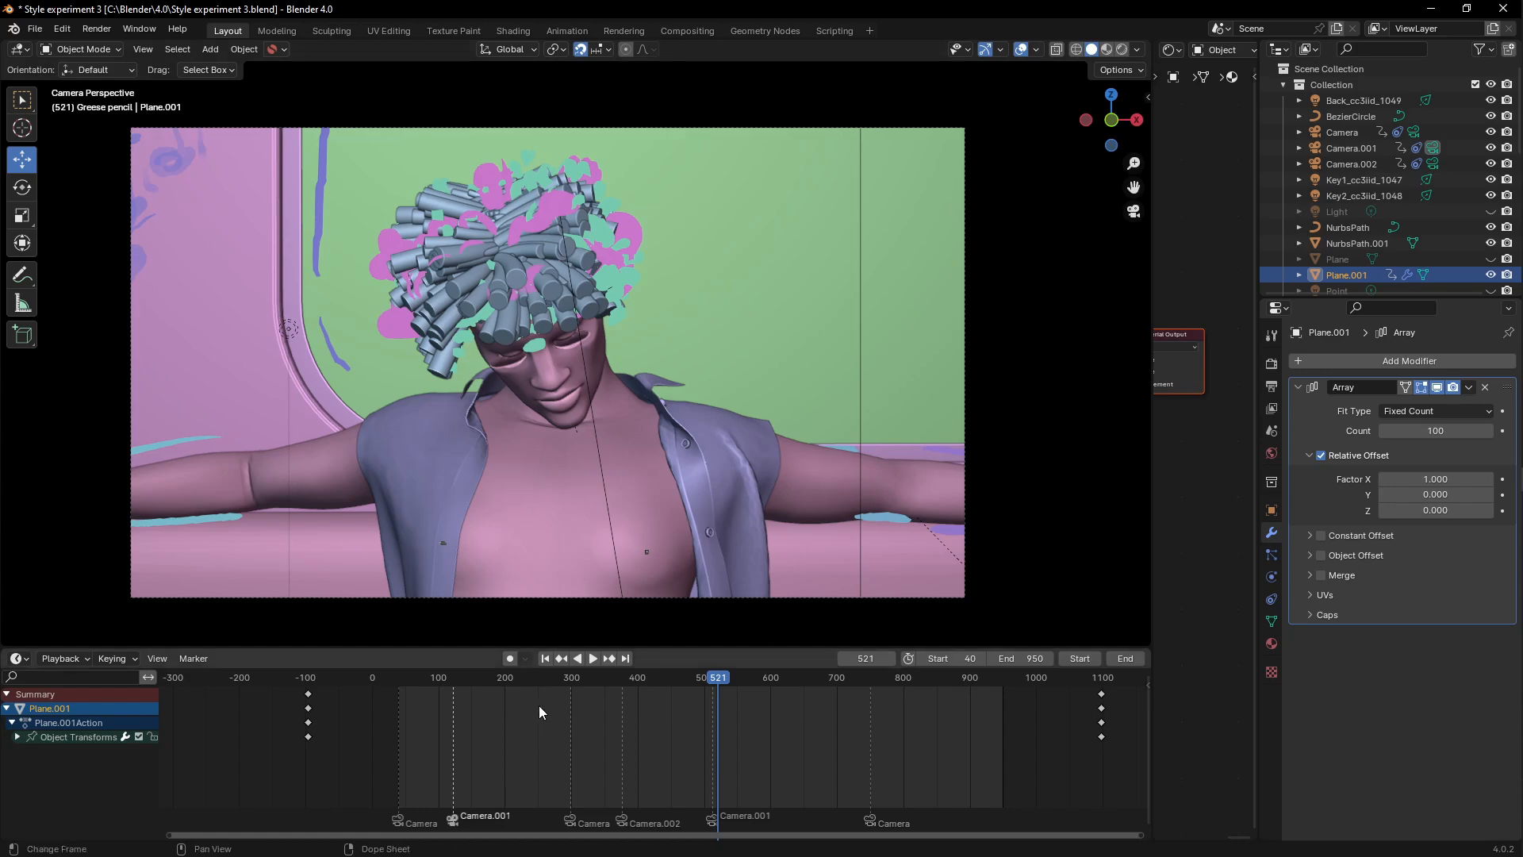
Step: Scrub the camera shots to frame 839, where the spirit leans over the man, and back to frame 61
left_click_drag(555, 678, 932, 680)
key("space")
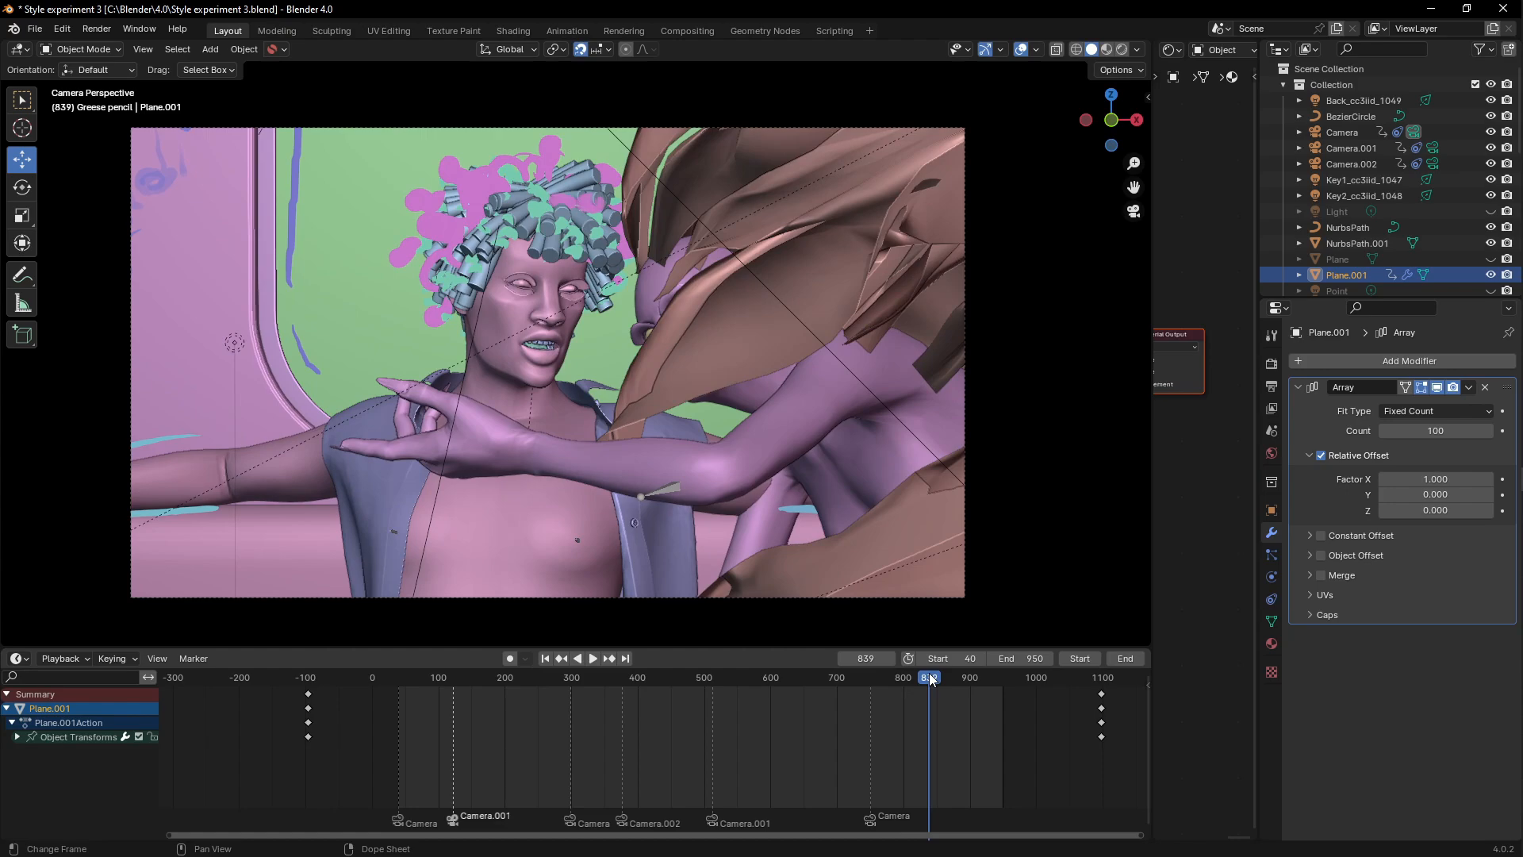
left_click_drag(931, 680, 413, 708)
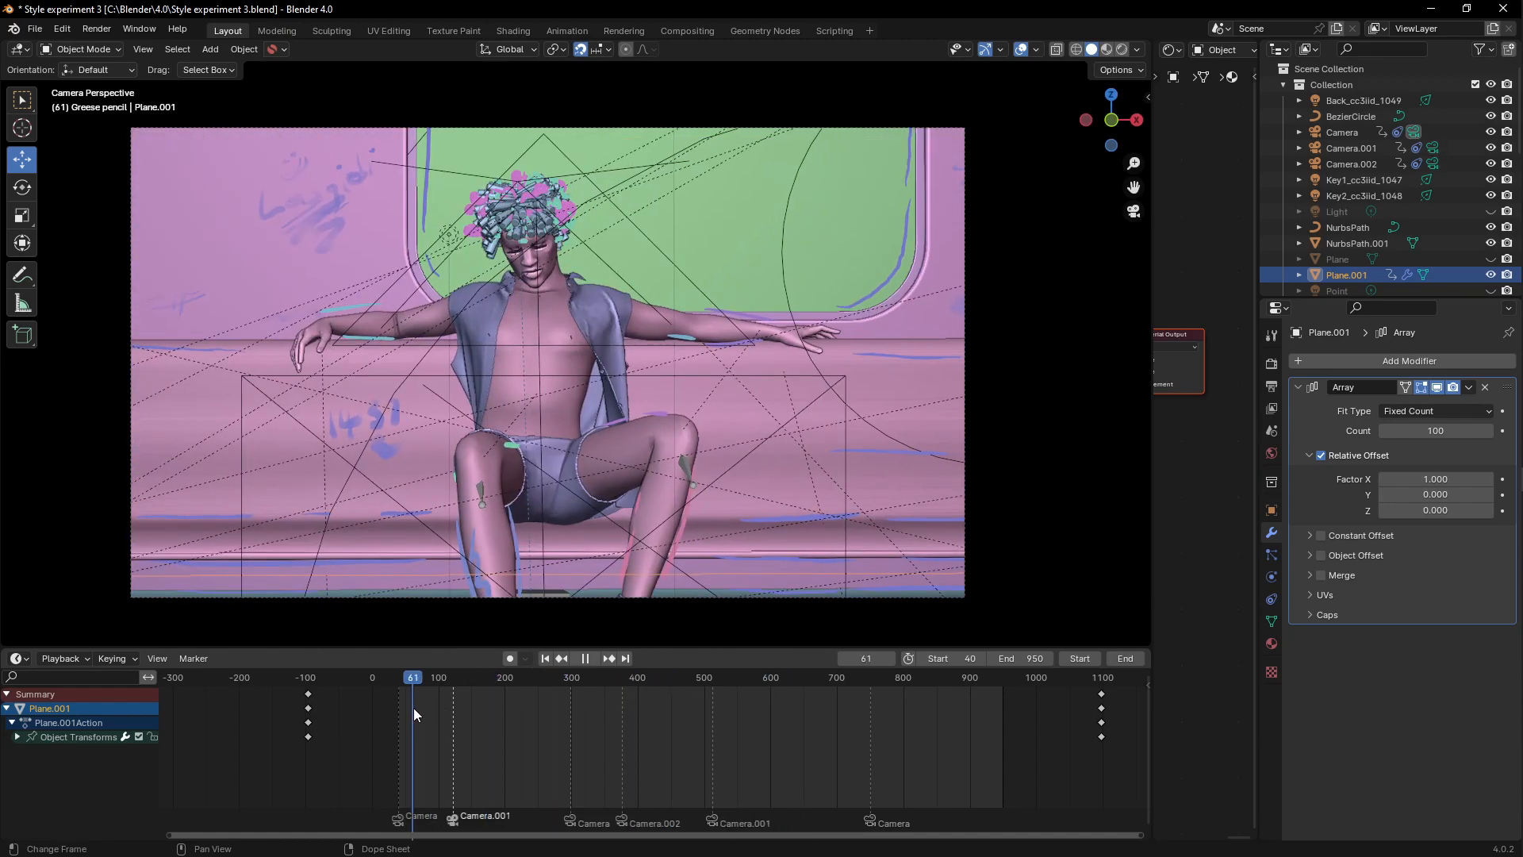
Step: View the spirit standing beneath the carriage floor and play its entrance, returning to frame 129
middle_click_drag(545, 452, 599, 174)
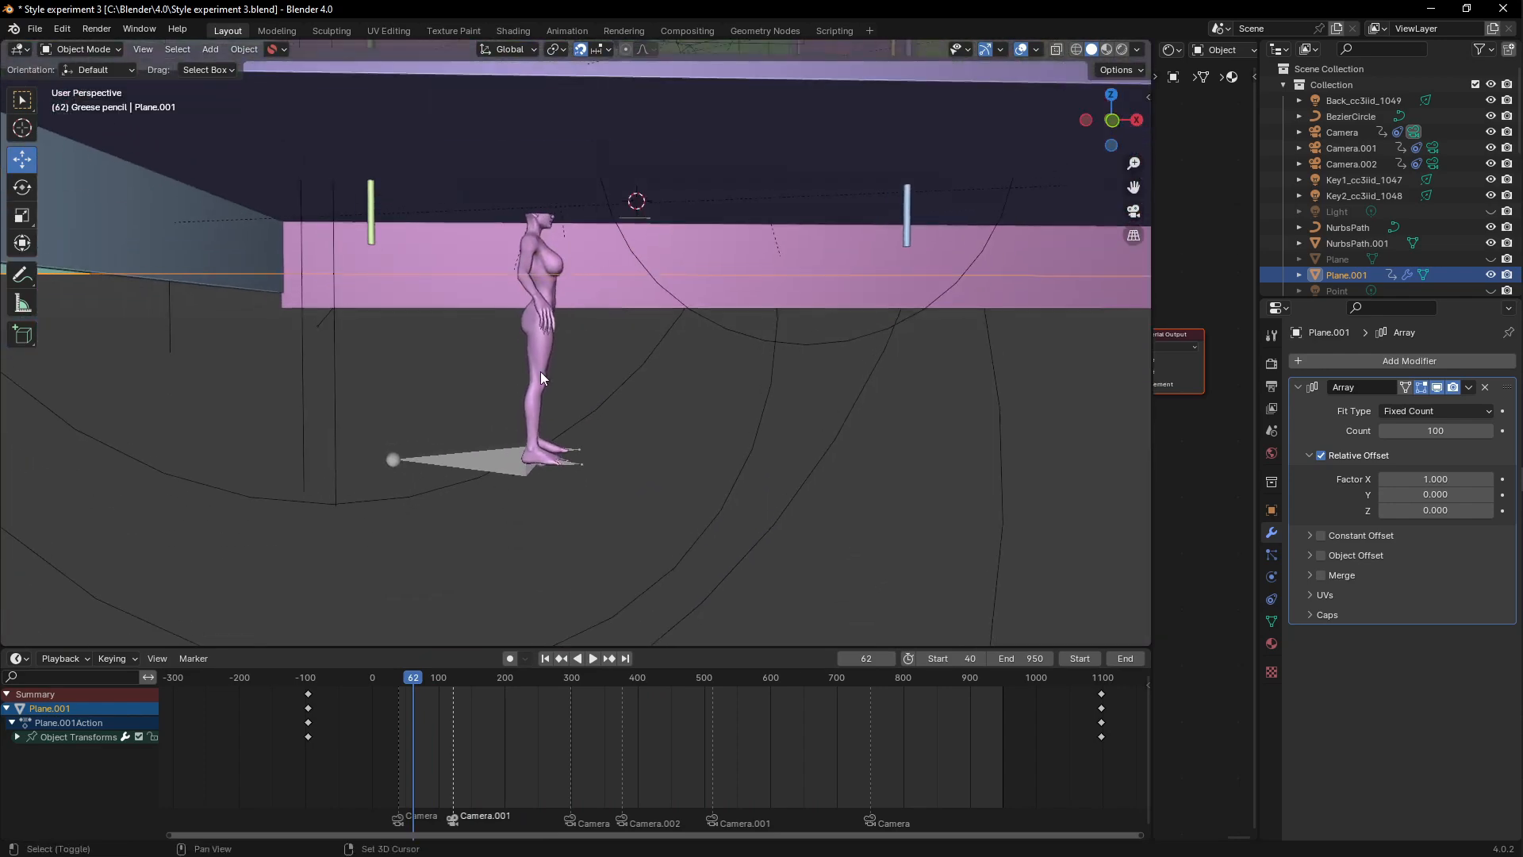
middle_click_drag(535, 338, 573, 379, "shift")
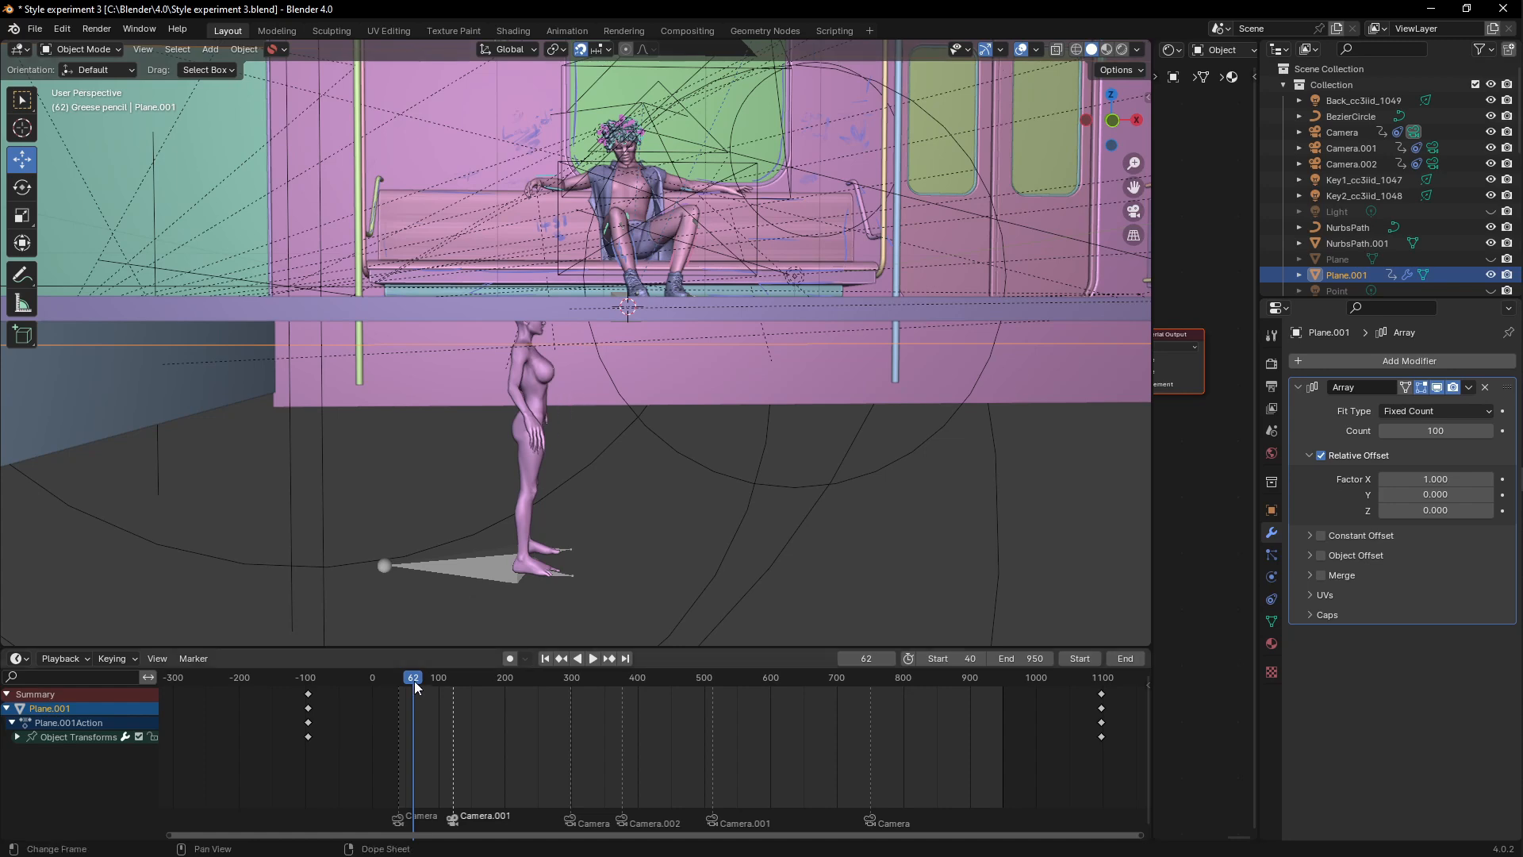
key("space")
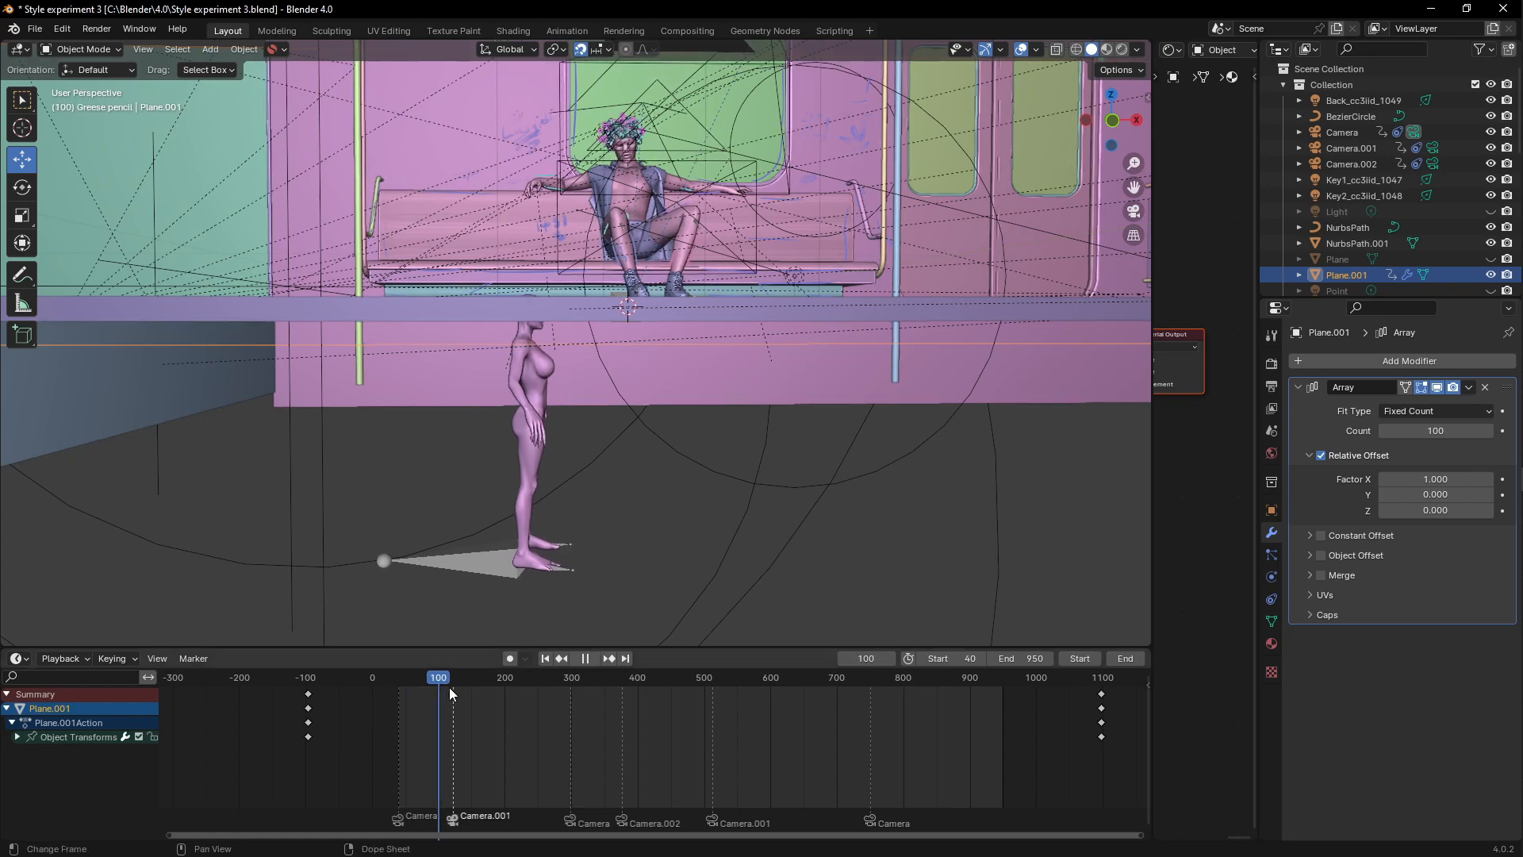
mouse_move(462, 692)
left_mouse_down()
mouse_move(479, 692)
mouse_move(445, 688)
left_mouse_up()
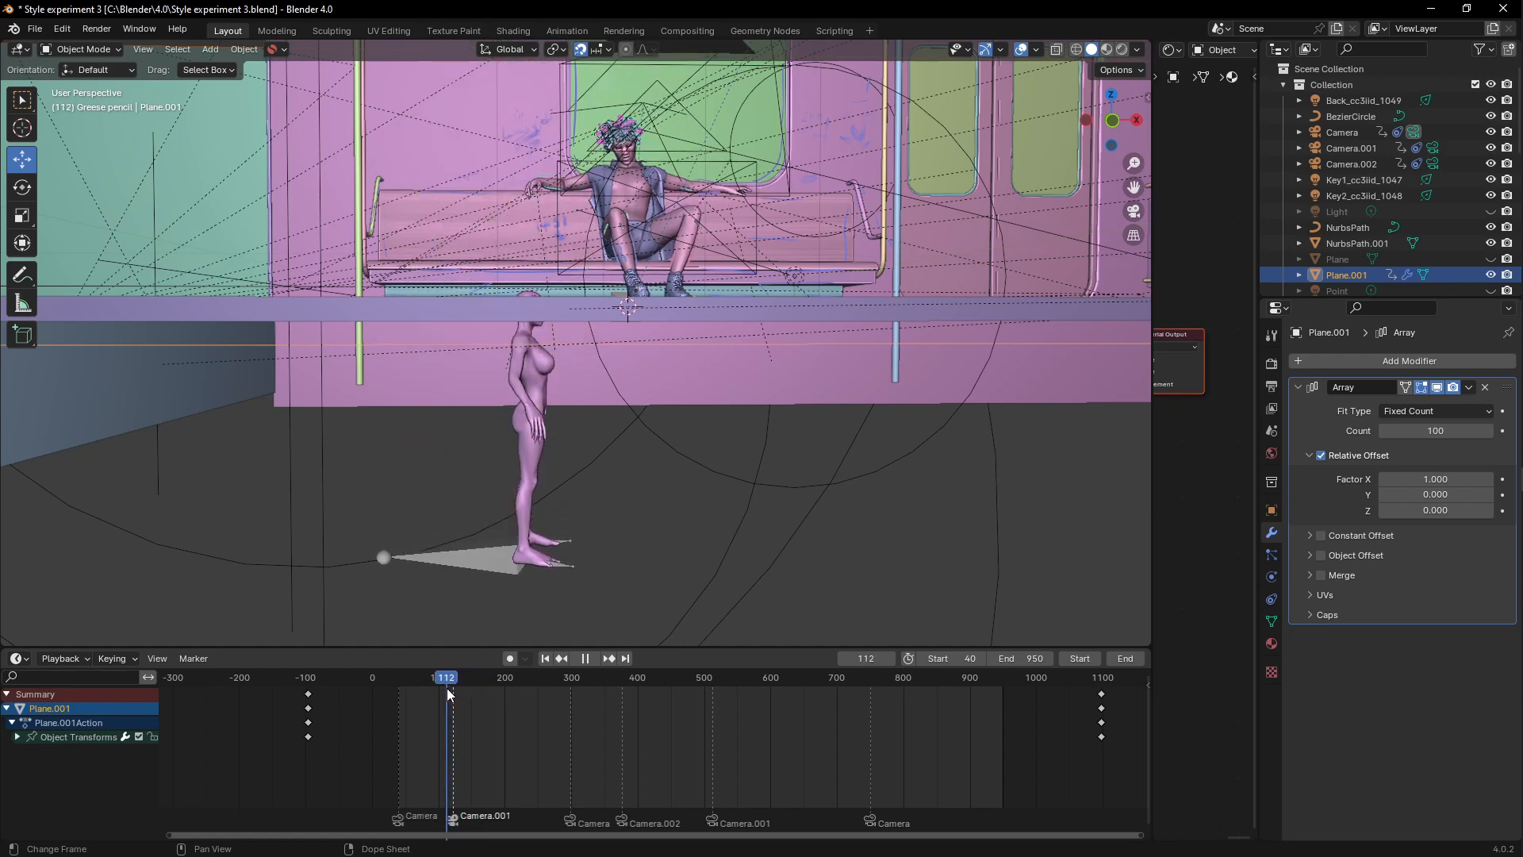
key("space")
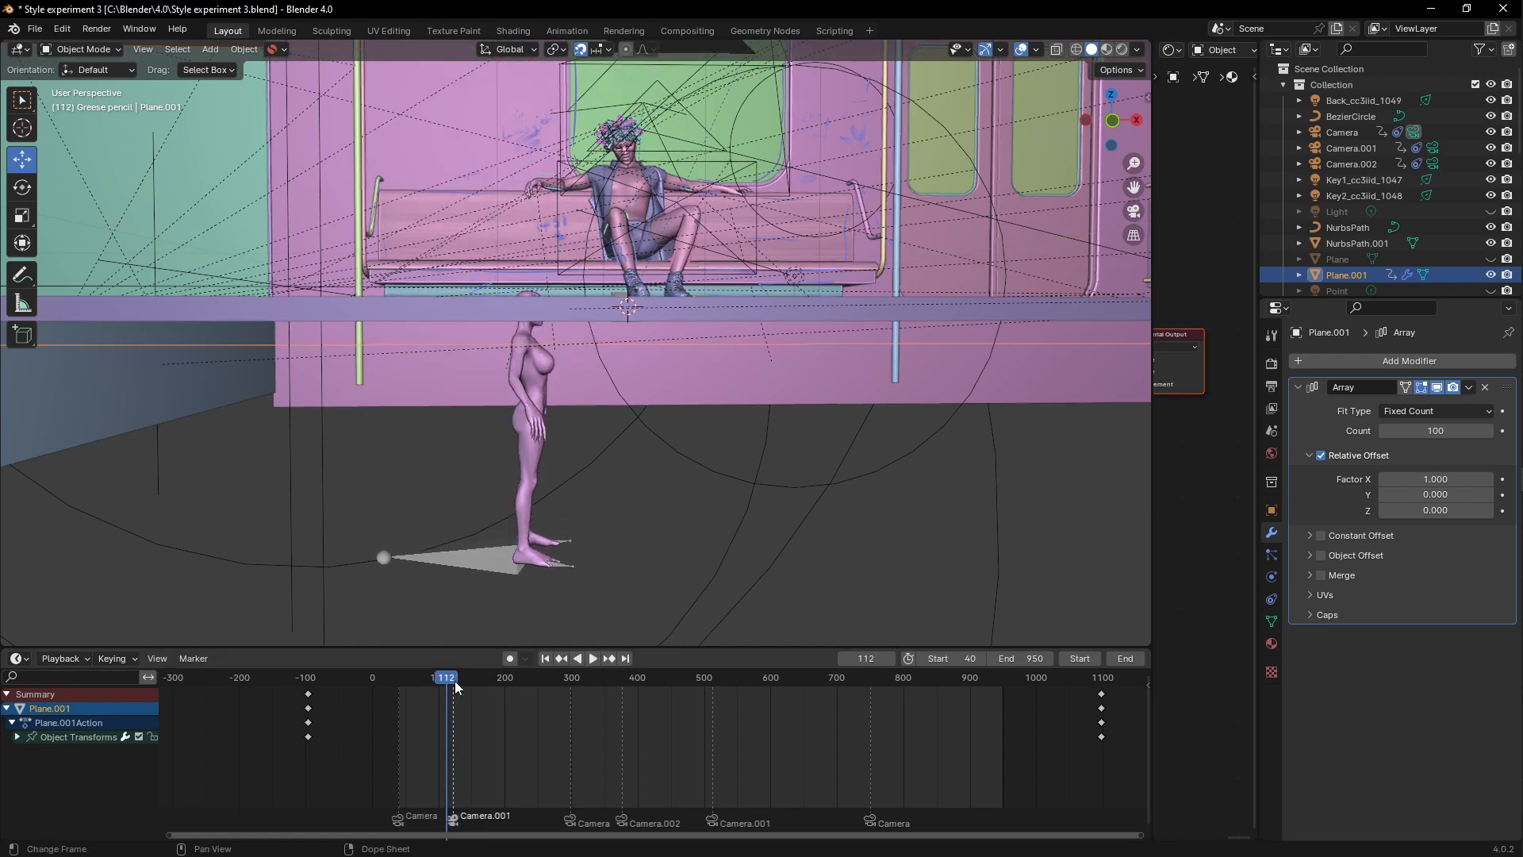
key("space")
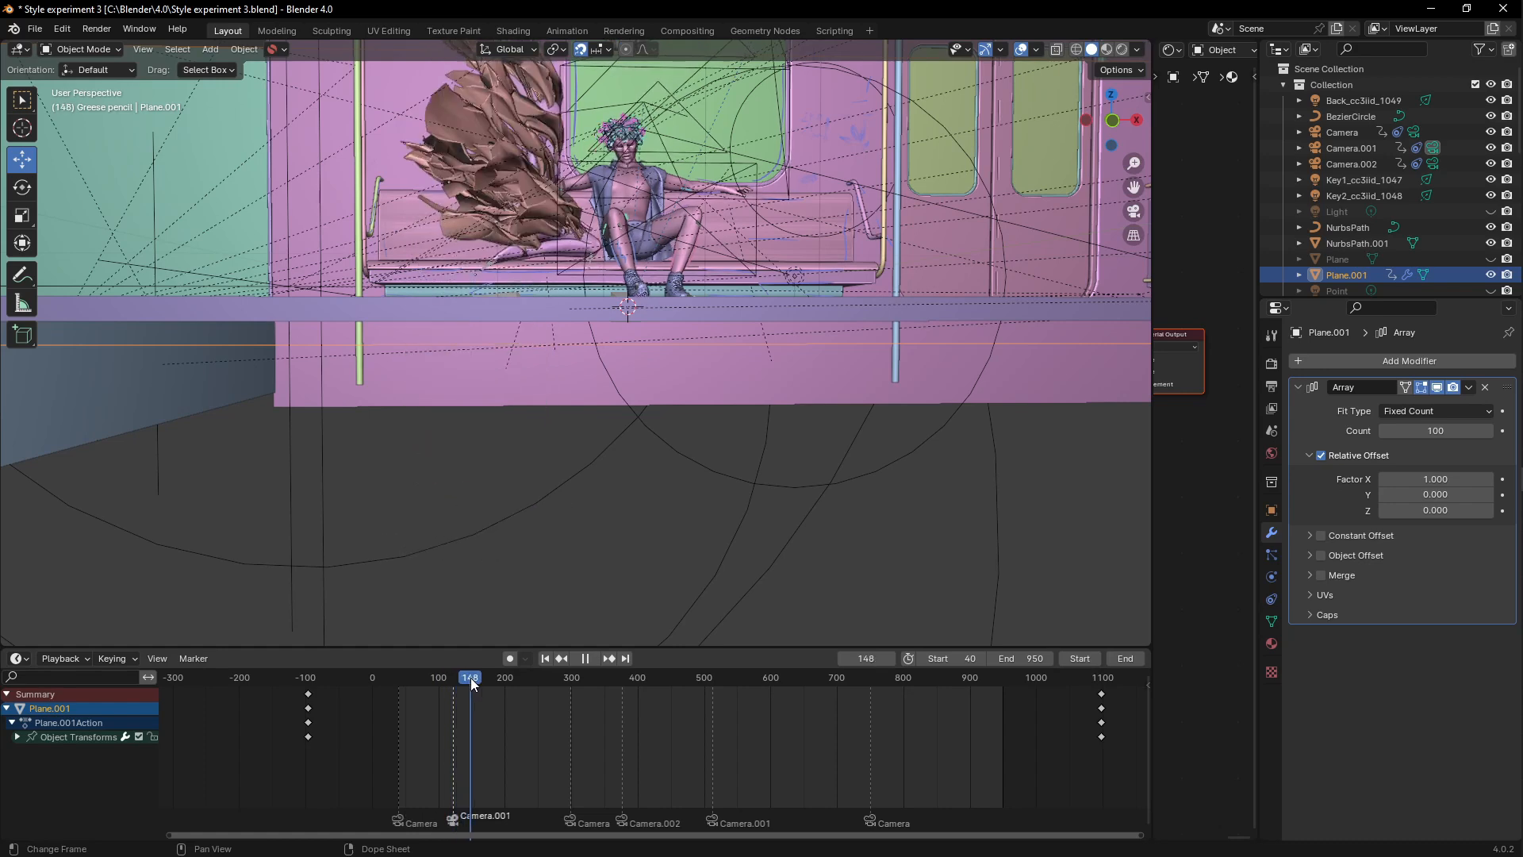
left_click(458, 679)
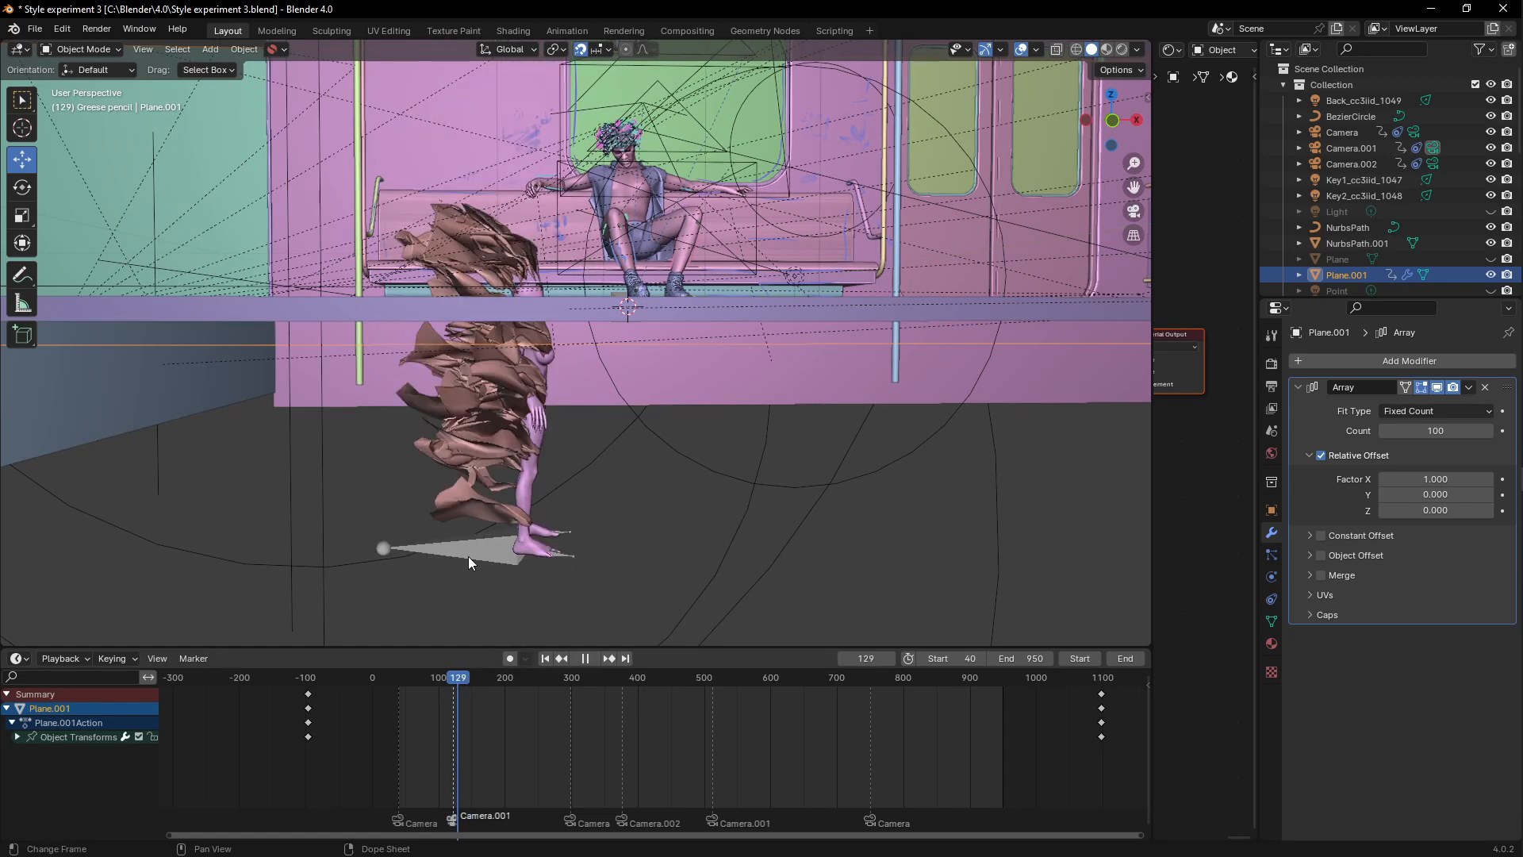
Step: Select the Train of thought spirit armature below the carriage and examine its keyframes in the timeline
left_click(478, 544)
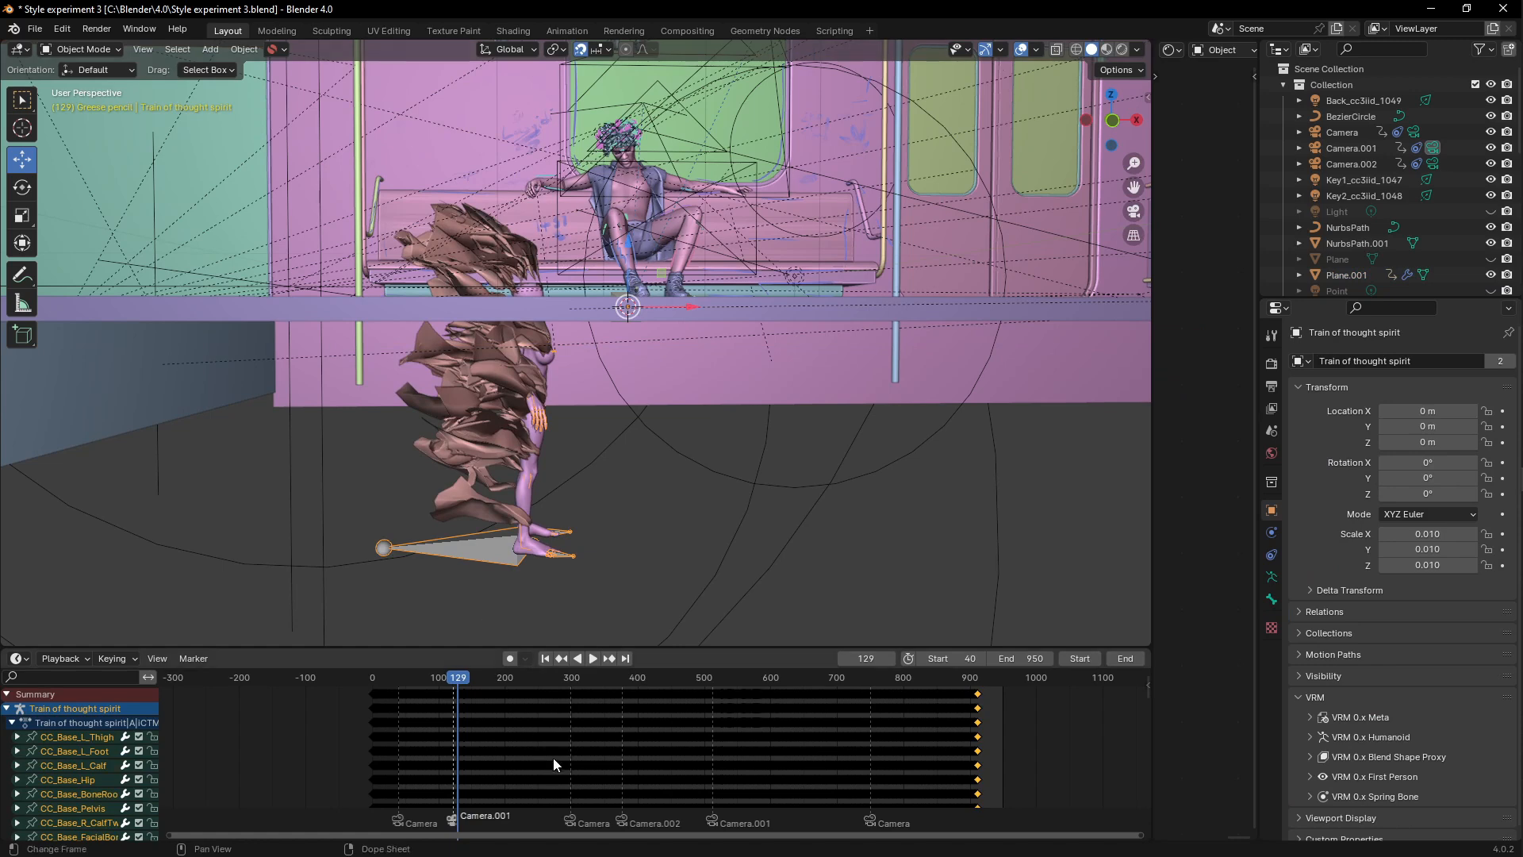
scroll(536, 736, "down", 3)
scroll(536, 734, "up", 2)
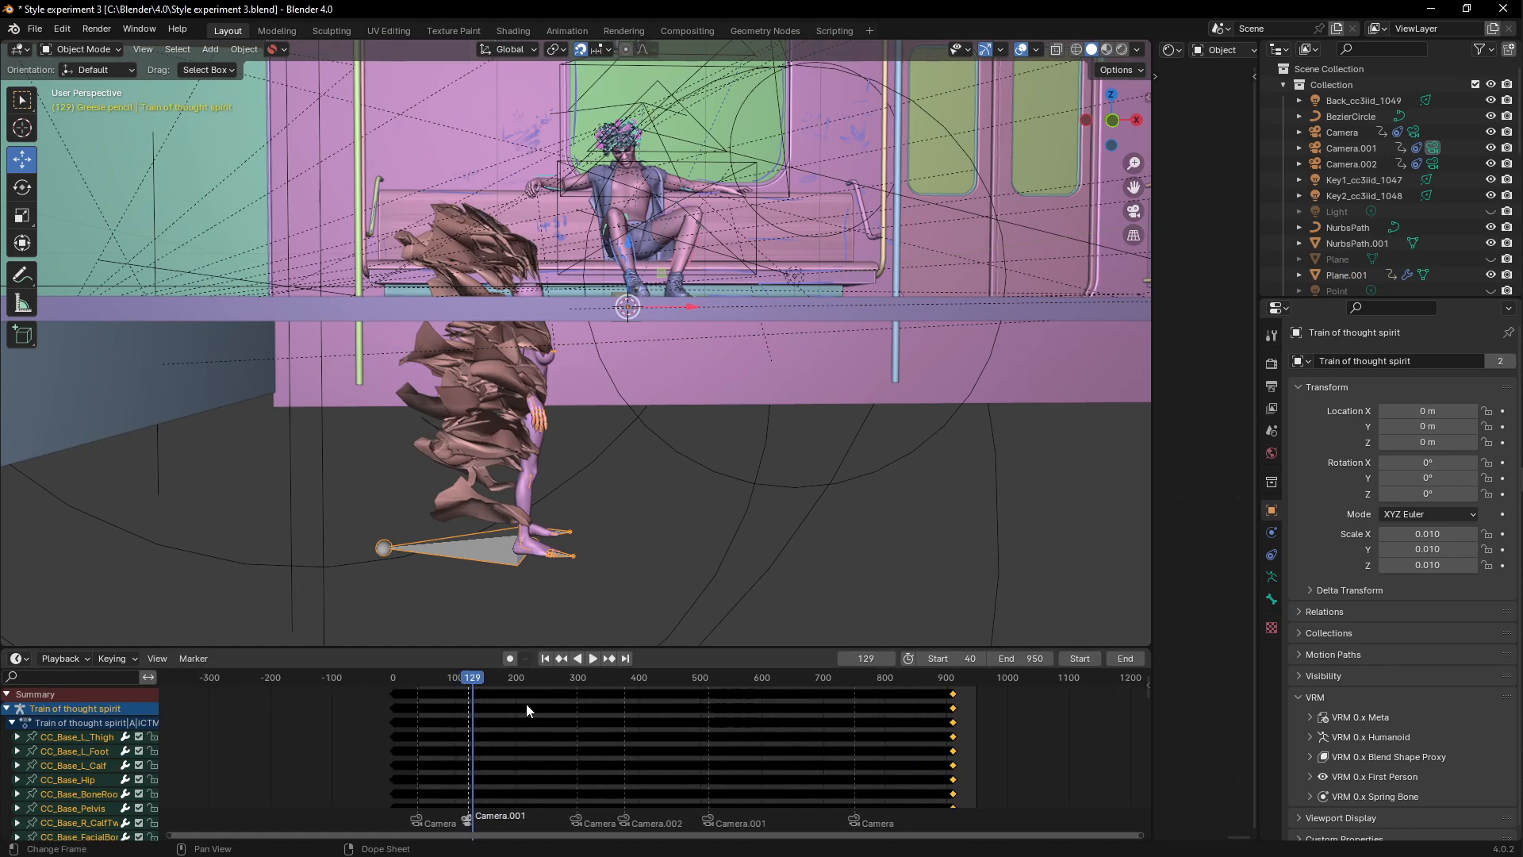
left_click(350, 493)
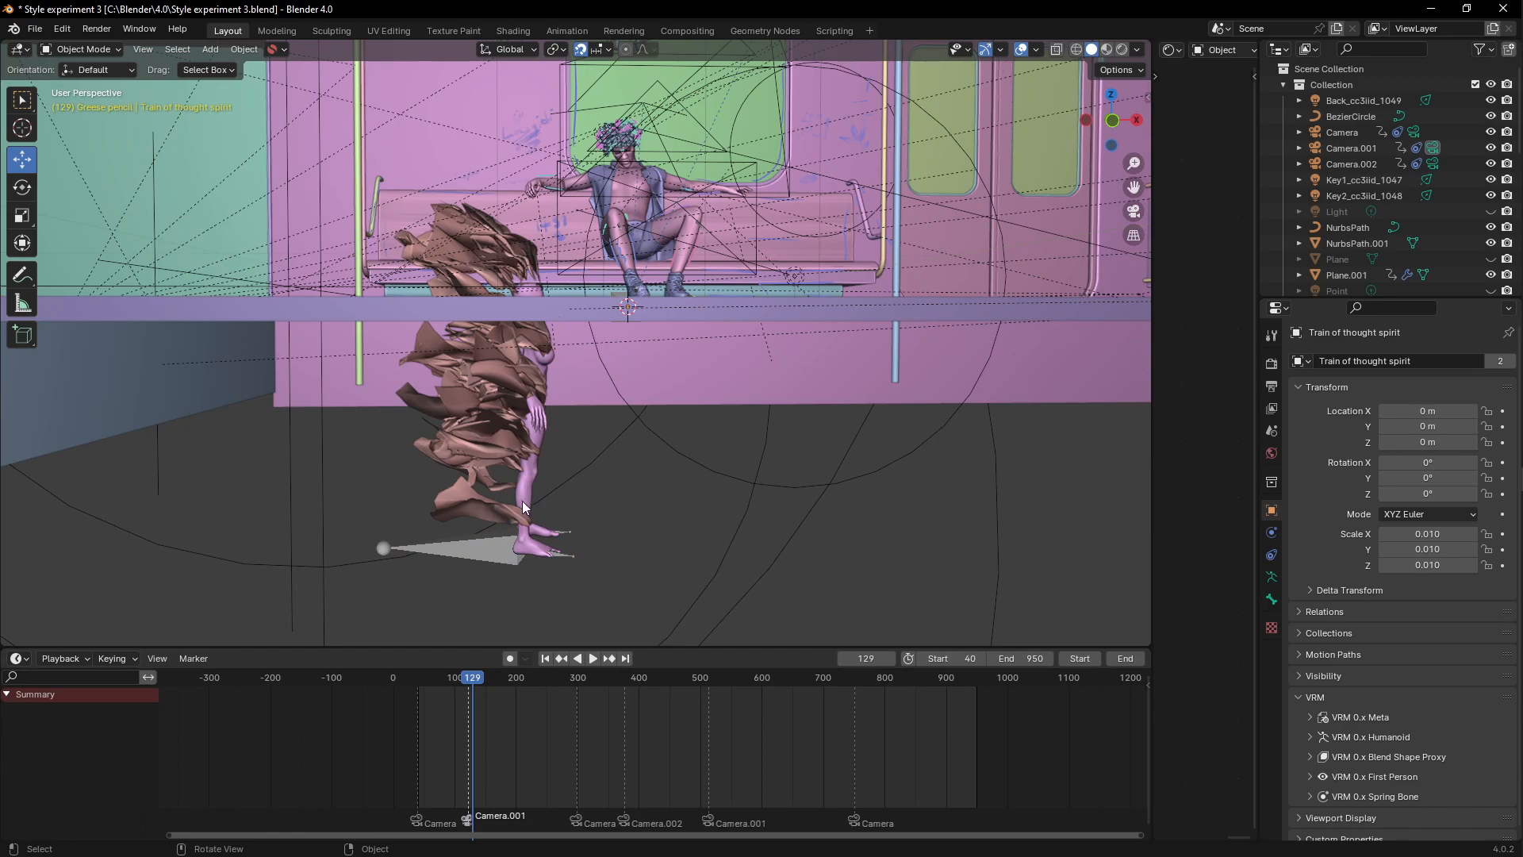
left_click(497, 558)
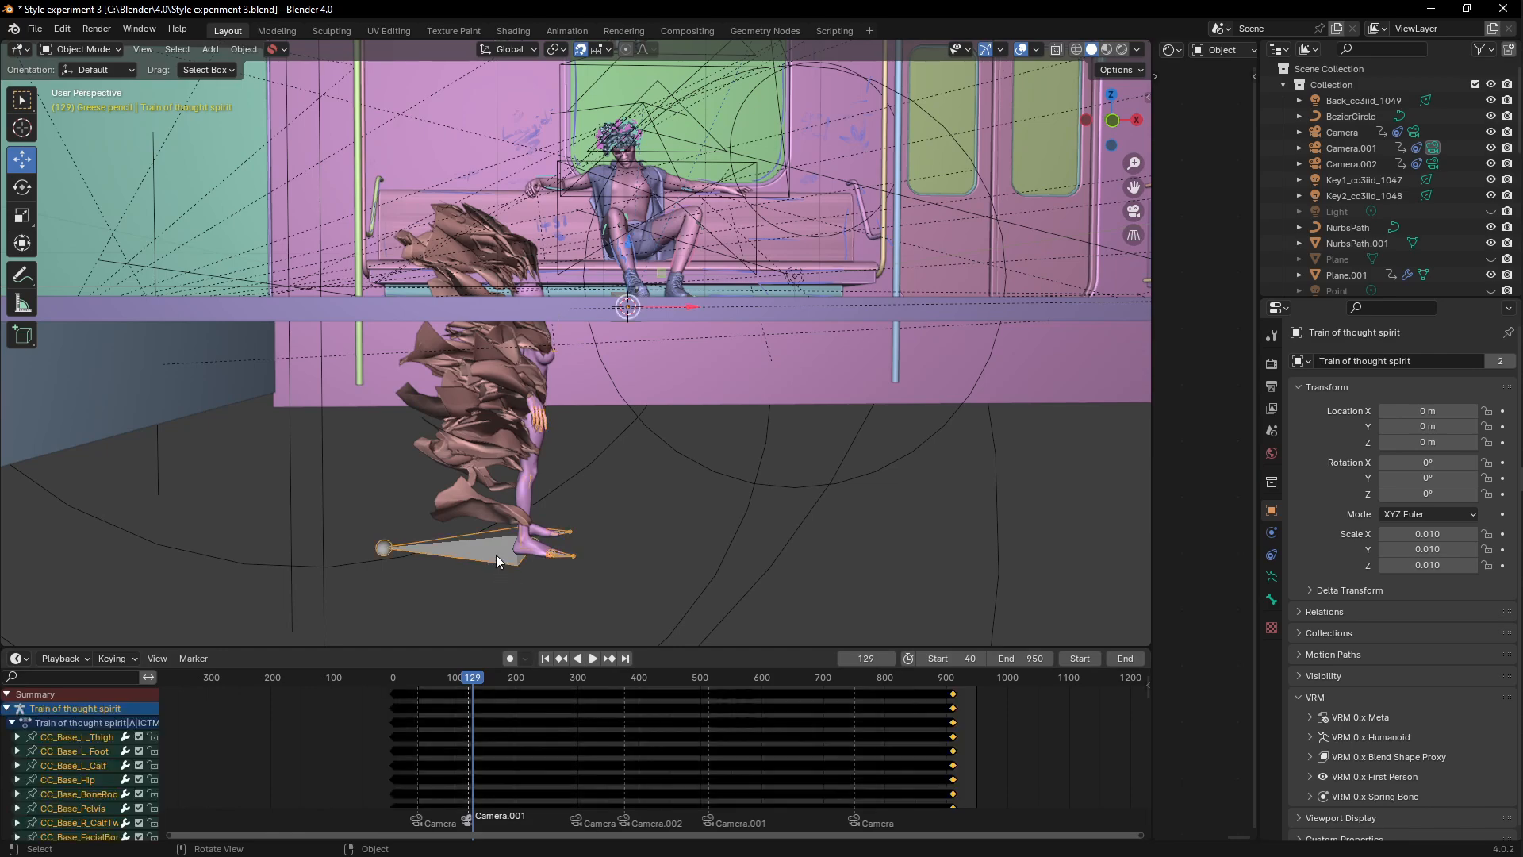
Step: View the carriage in front orthographic view and follow the spirit's movement around the seated man to frame 815
middle_click_drag(703, 411, 644, 433, "shift")
key("KP_1")
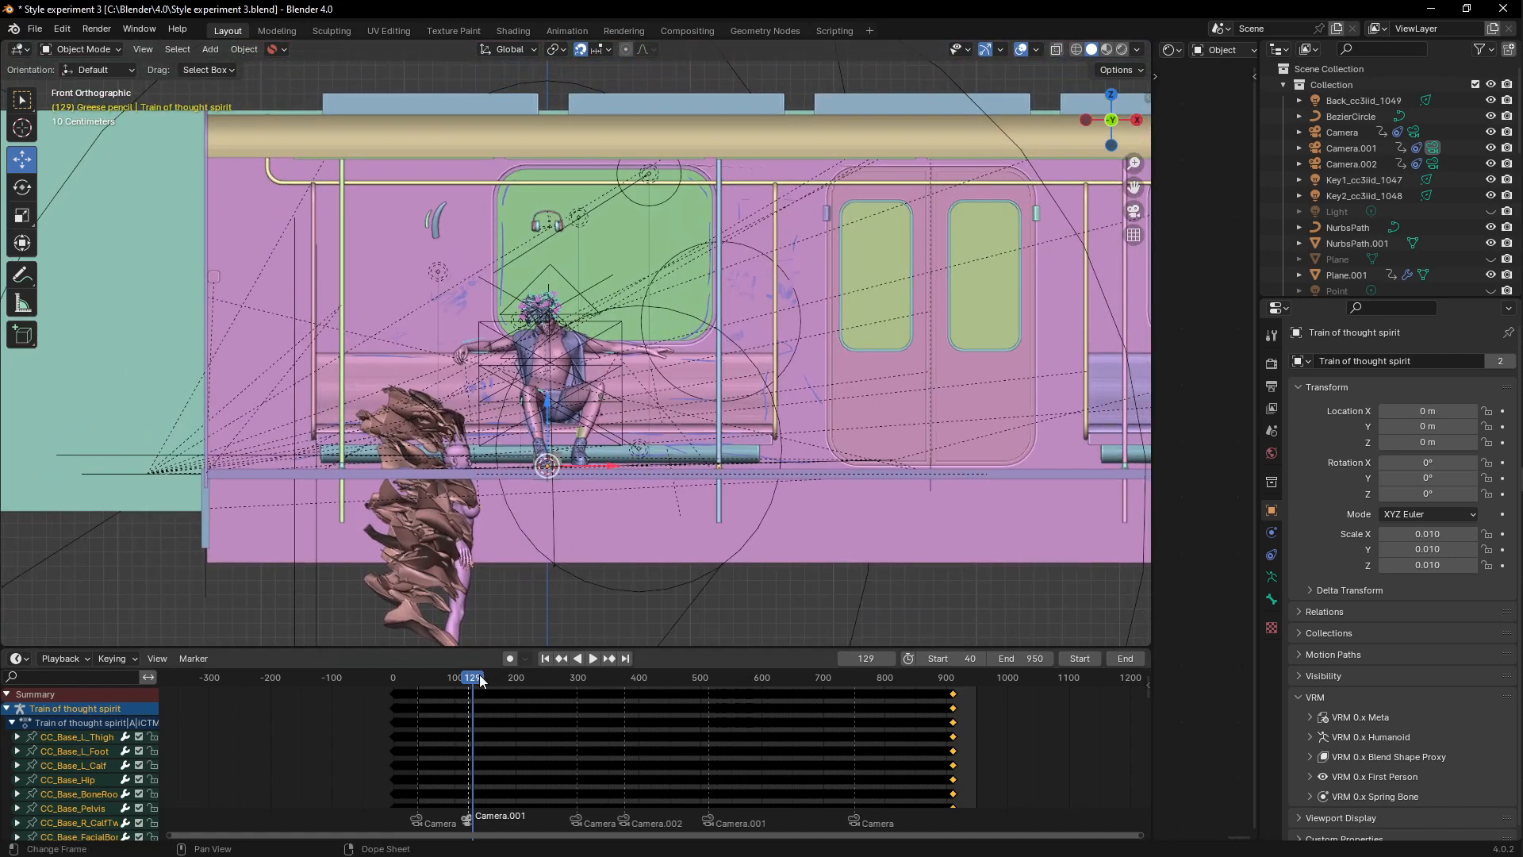
key("space")
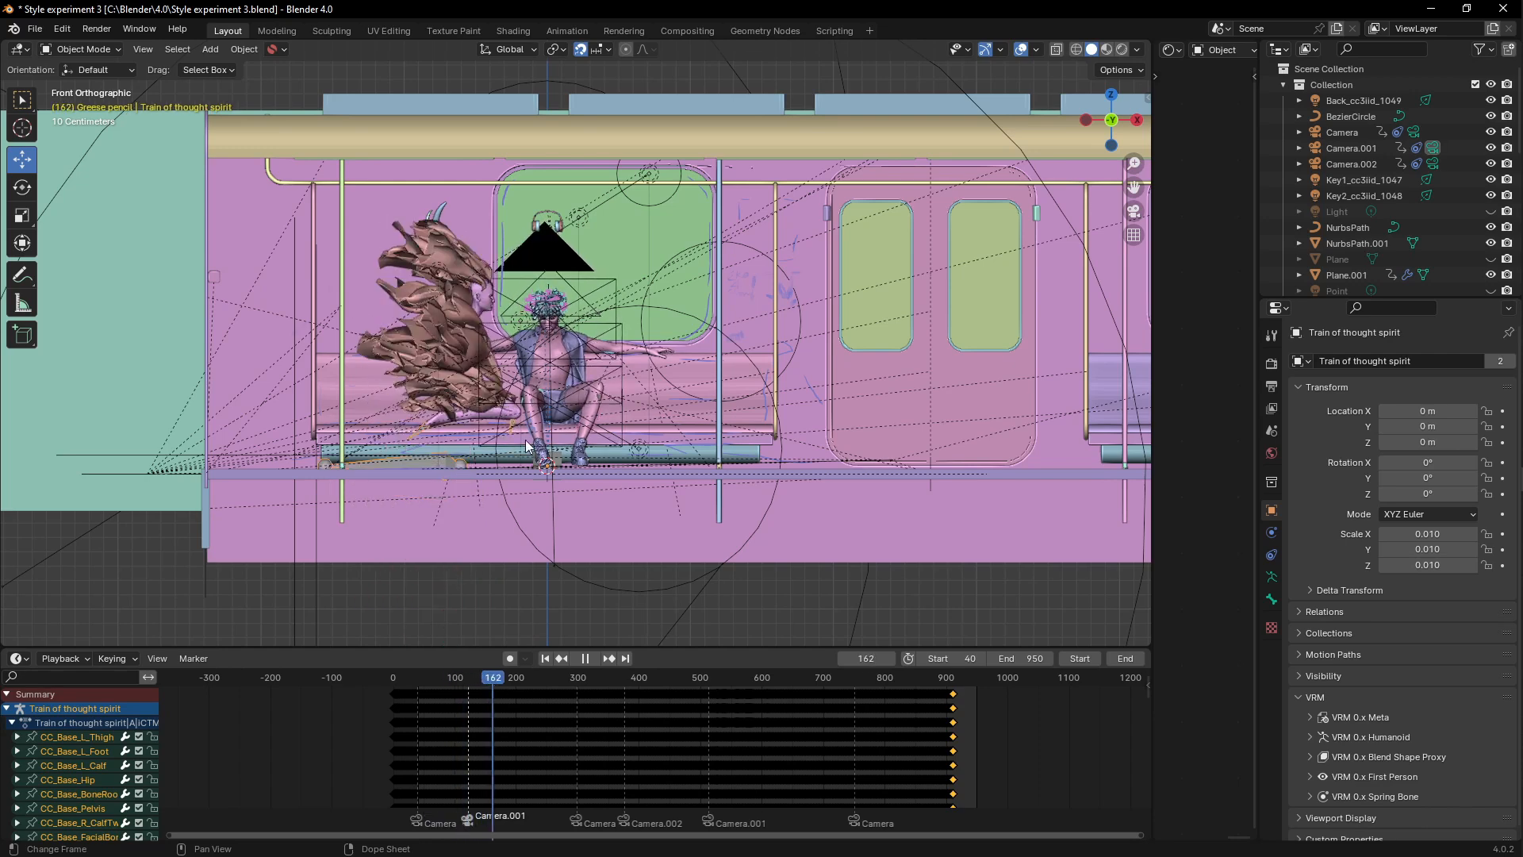
key("space")
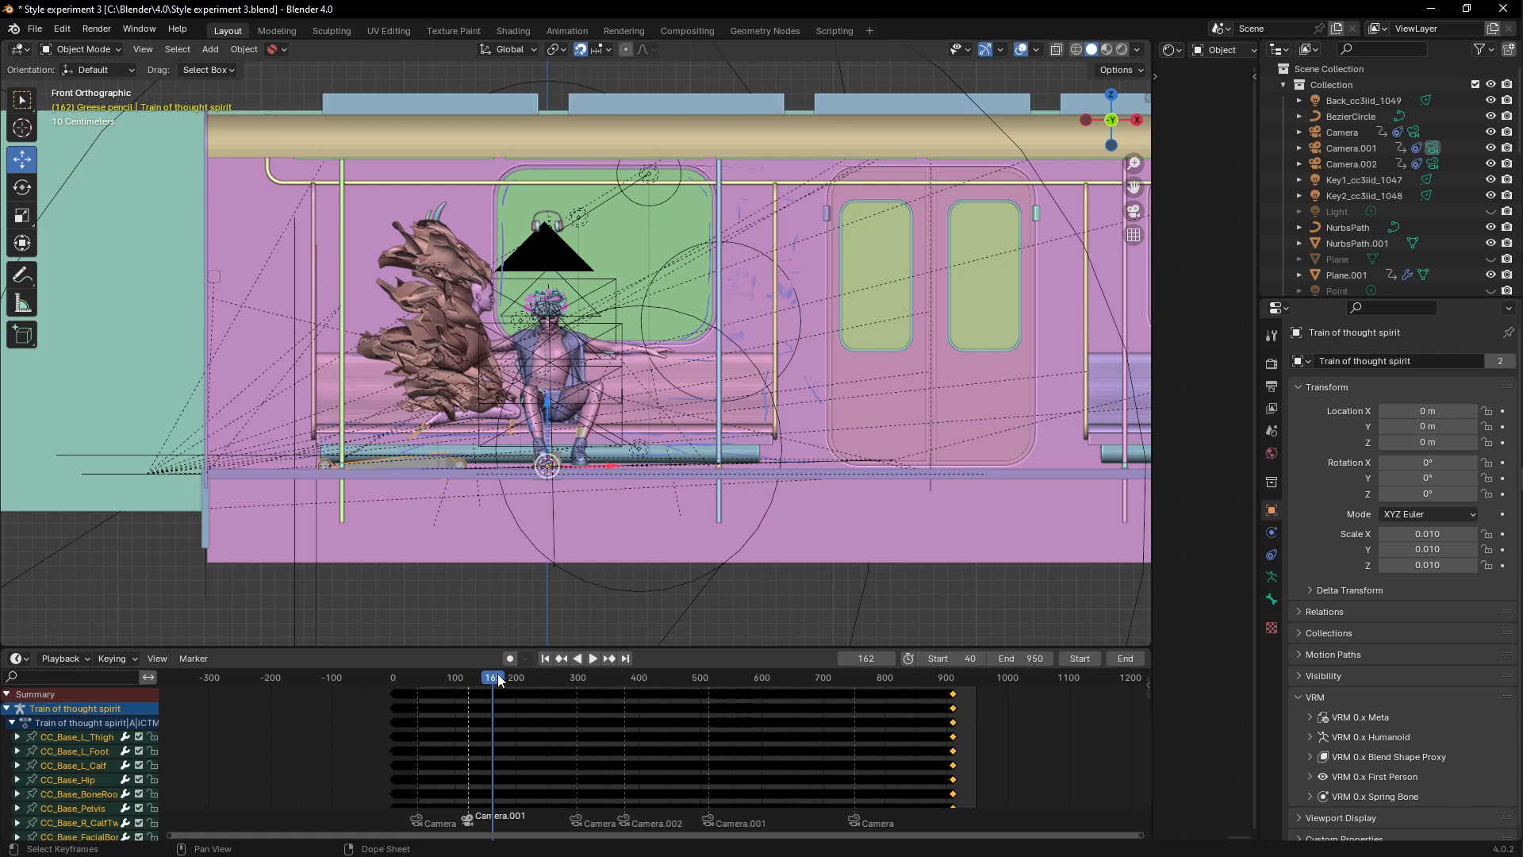
left_click_drag(498, 680, 893, 709)
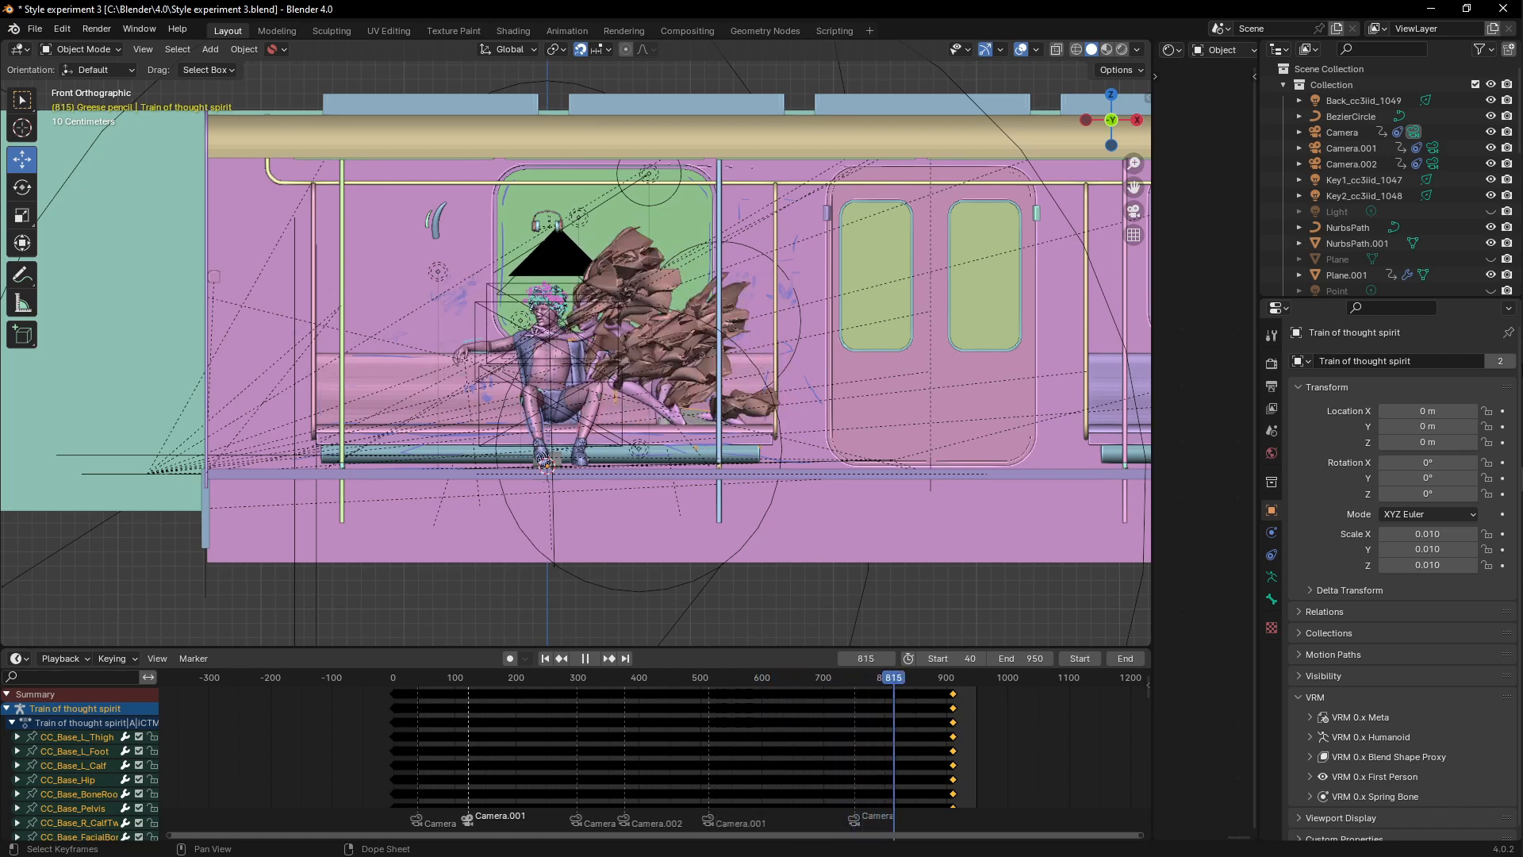
Step: Switch to the video player showing the Train Of Thought For Submission video
left_click(1499, 628)
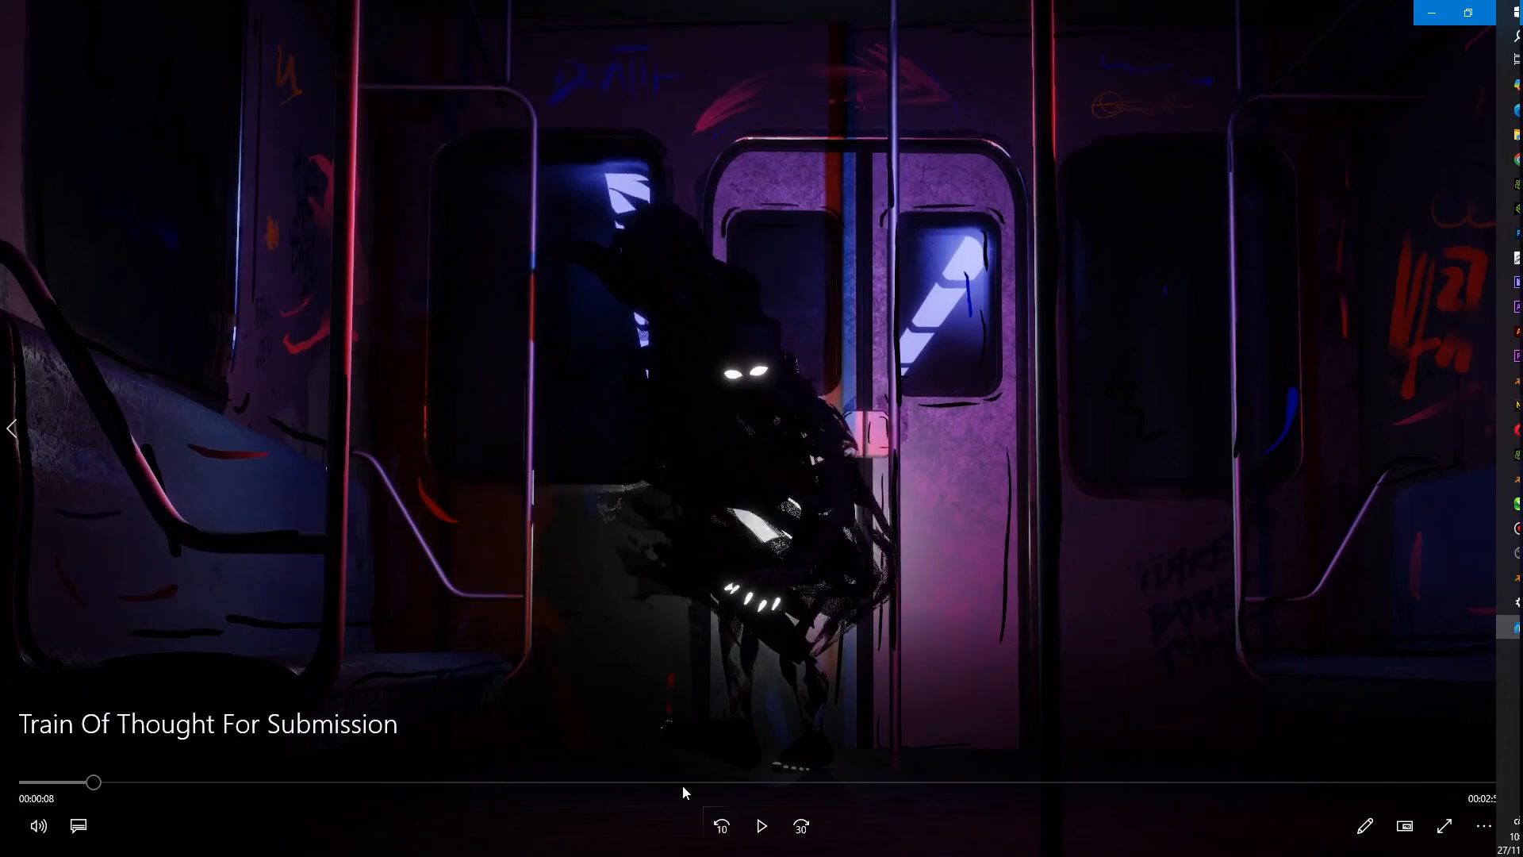
Step: Scrub the video to the close-up of the spirit reaching its hand toward the seated man's chin
mouse_move(407, 782)
left_mouse_down()
mouse_move(157, 782)
mouse_move(383, 785)
mouse_move(430, 780)
mouse_move(408, 768)
mouse_move(431, 765)
mouse_move(410, 774)
left_mouse_up()
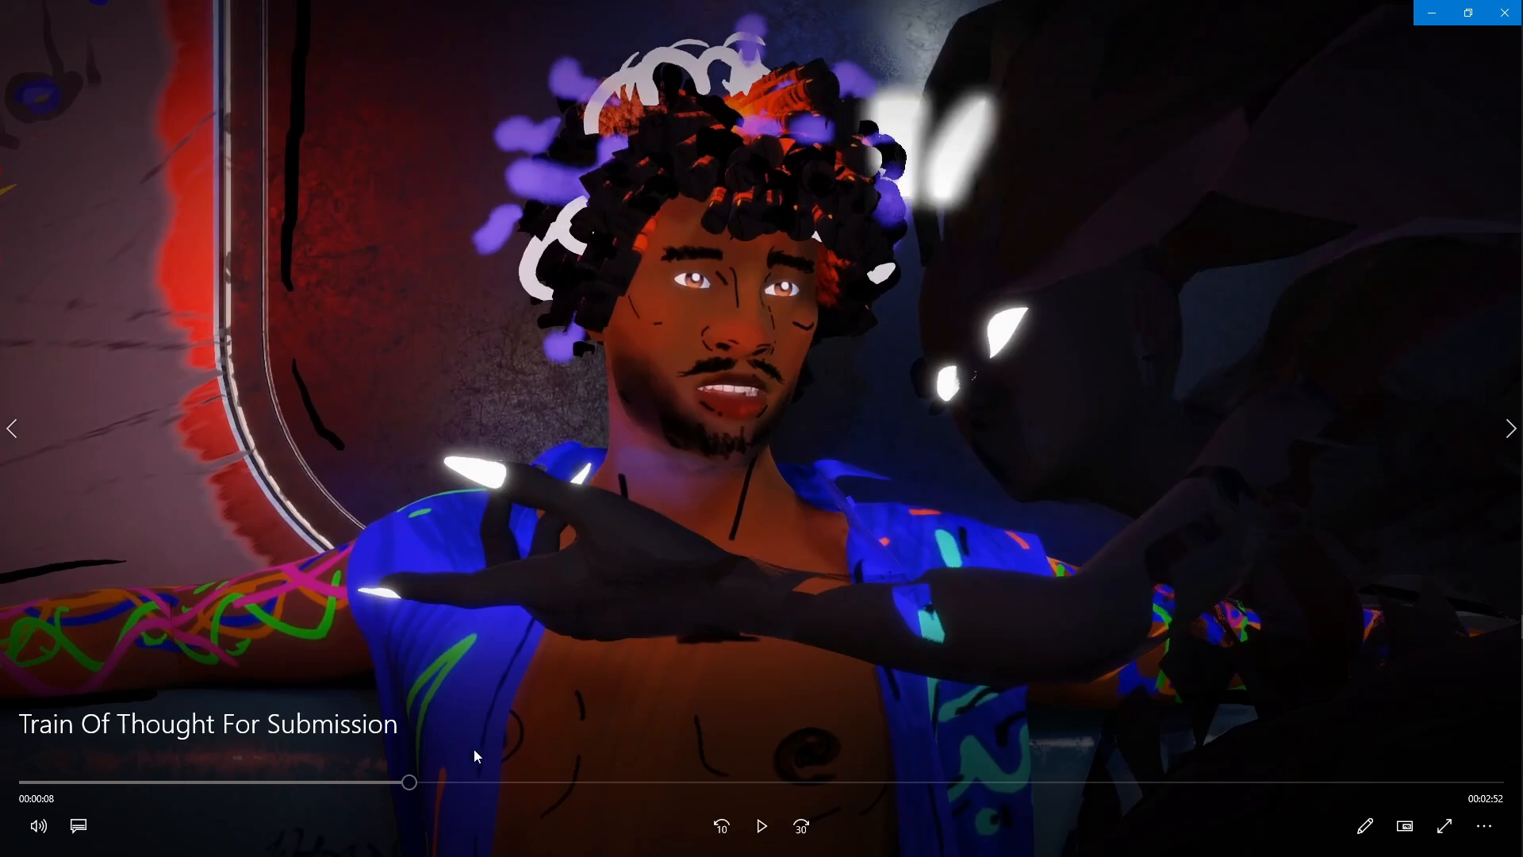
left_click_drag(404, 784, 436, 811)
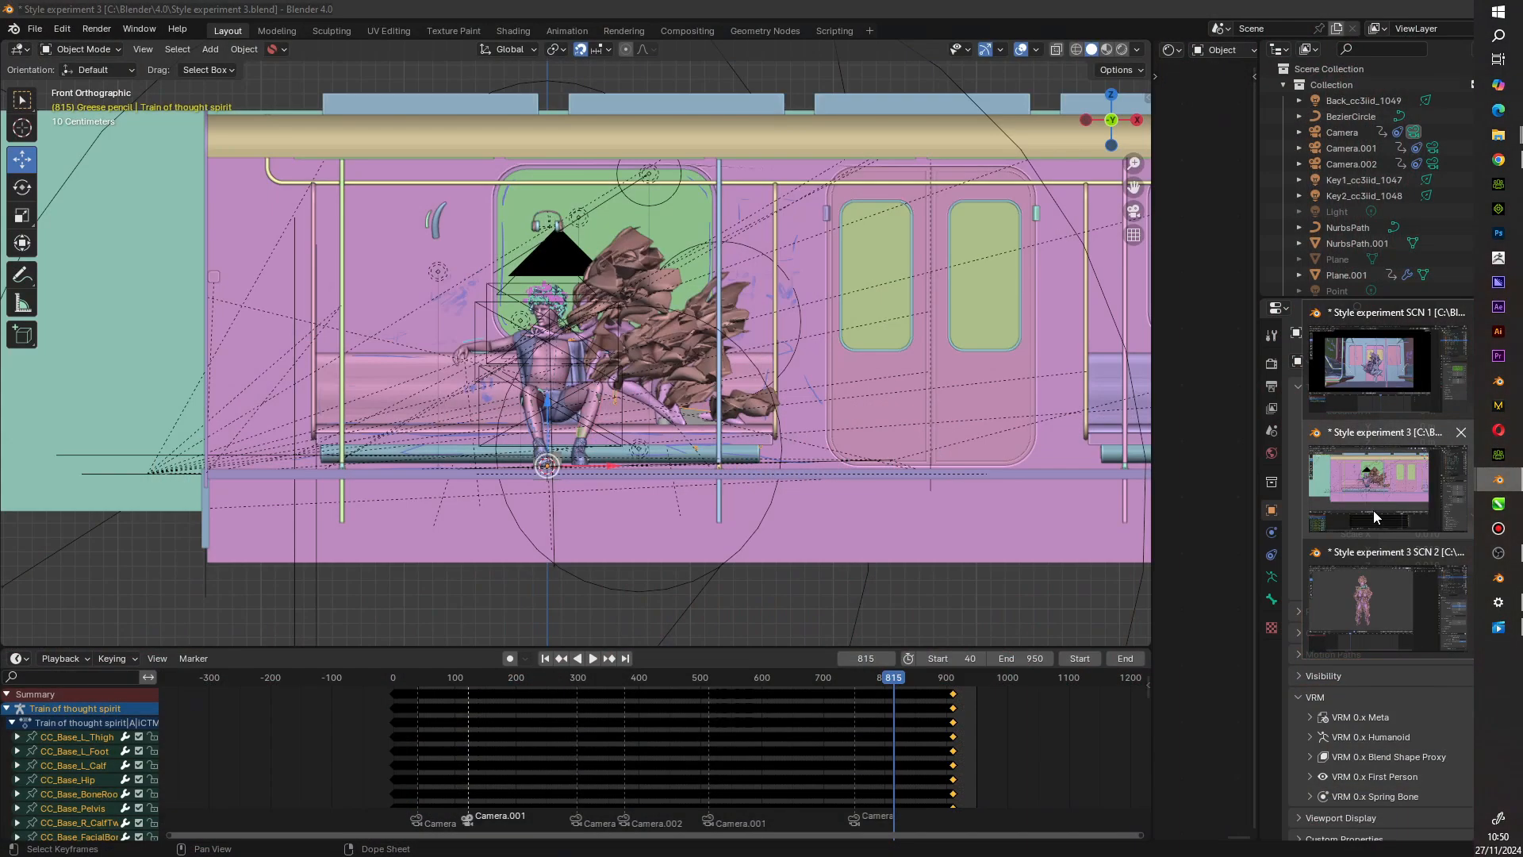
Step: Switch to the Style experiment 3 scene in Blender and frame the seated man and spirit with overlays and gizmos hidden
left_click(1373, 511)
scroll(660, 344, "up", 2)
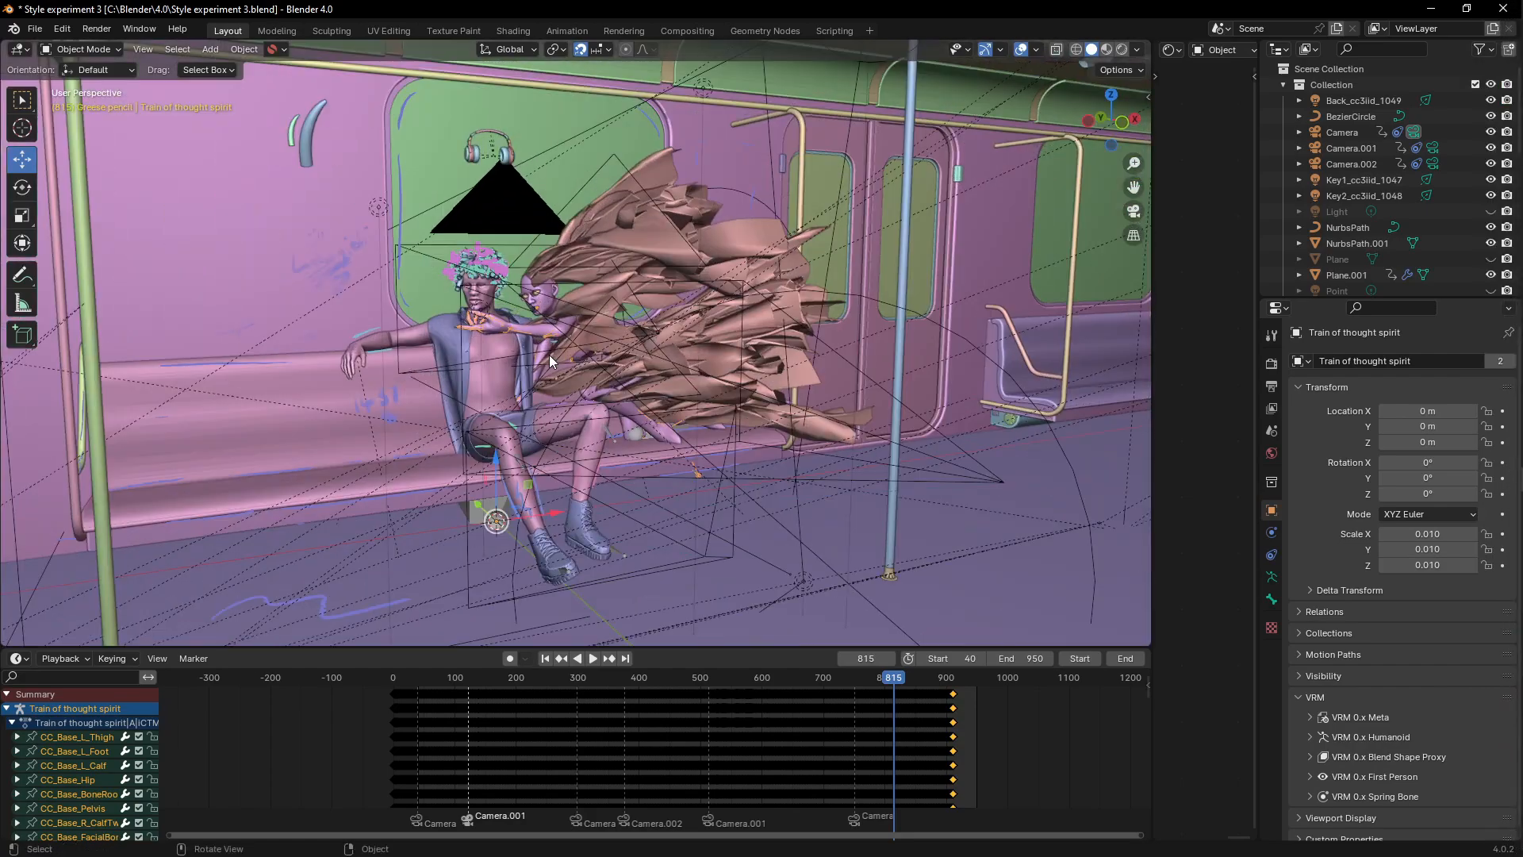
scroll(535, 325, "up", 1)
middle_click_drag(500, 329, 726, 338, "shift")
scroll(777, 360, "up", 2)
left_click(1021, 51)
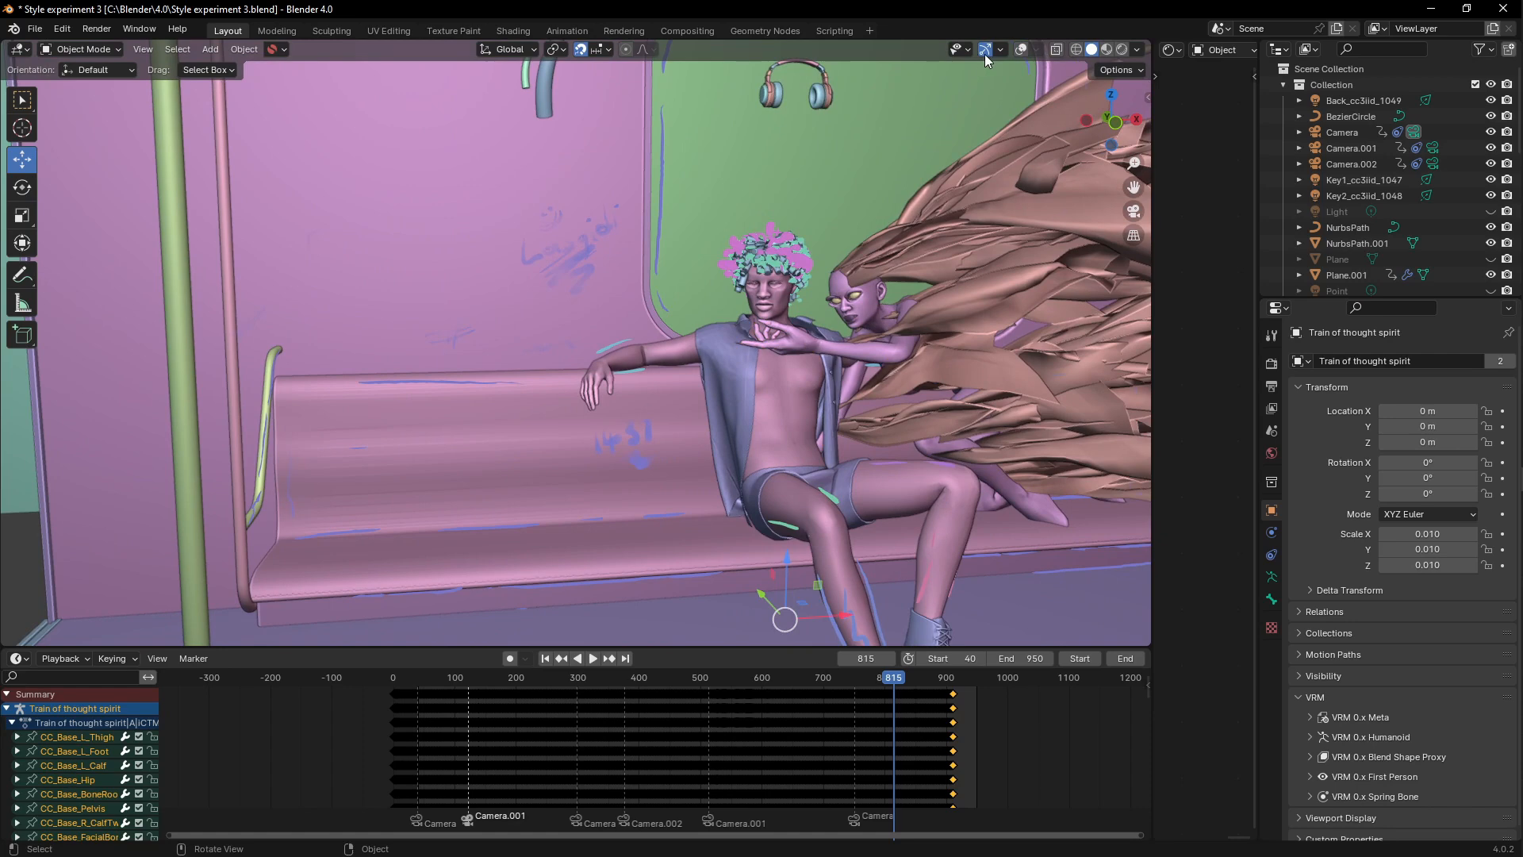
scroll(779, 368, "up", 4)
middle_click_drag(779, 368, 743, 310, "shift")
Step: Set the viewport to rendered shading and examine the painted strokes on the man's outstretched arm, shirt and chest
key("z")
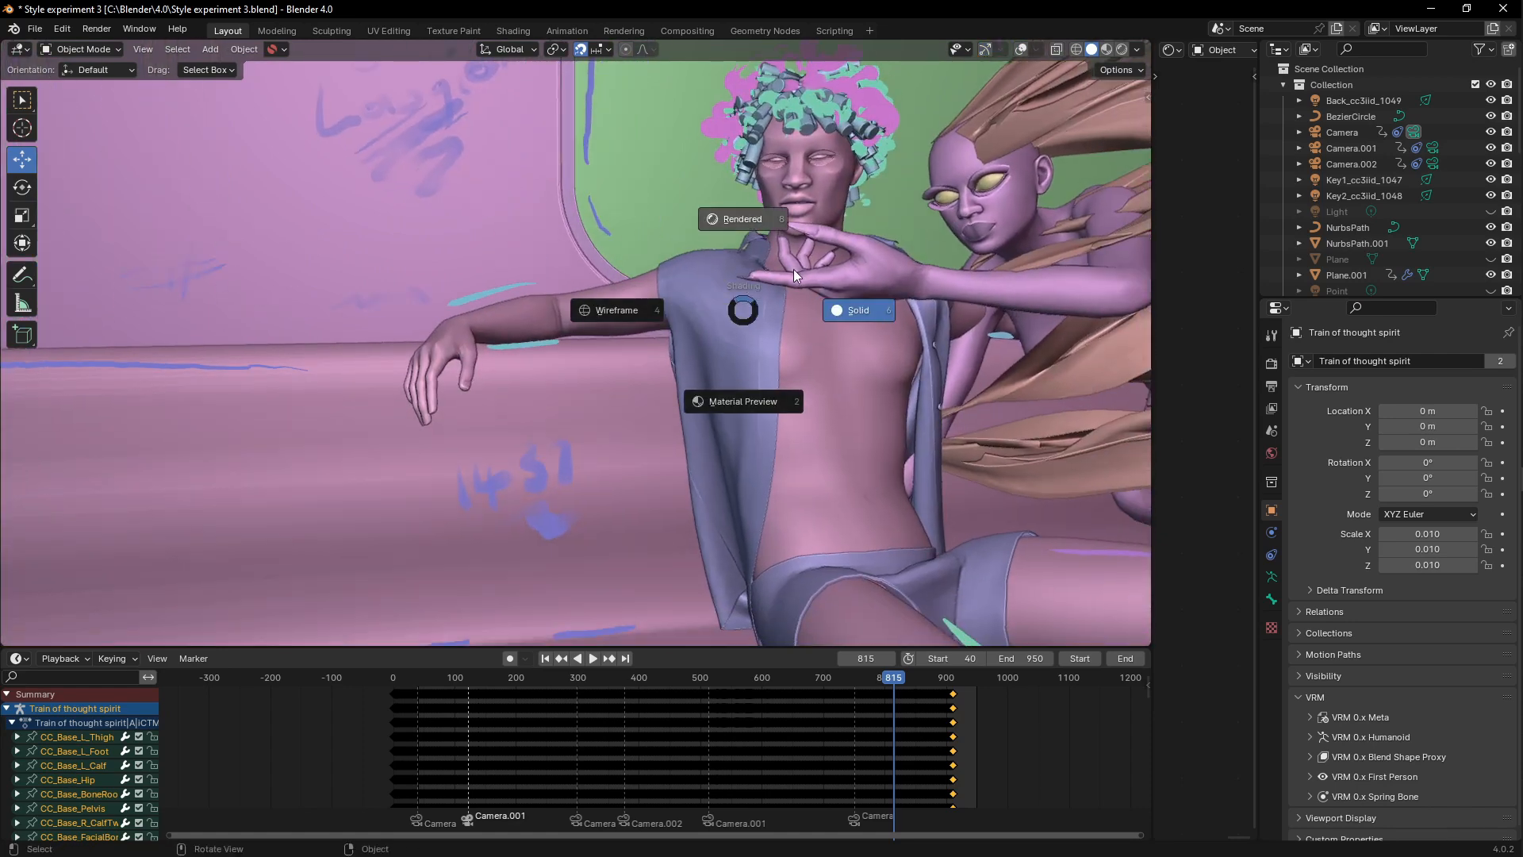
left_click(749, 219)
left_click(535, 299)
scroll(612, 298, "up", 5)
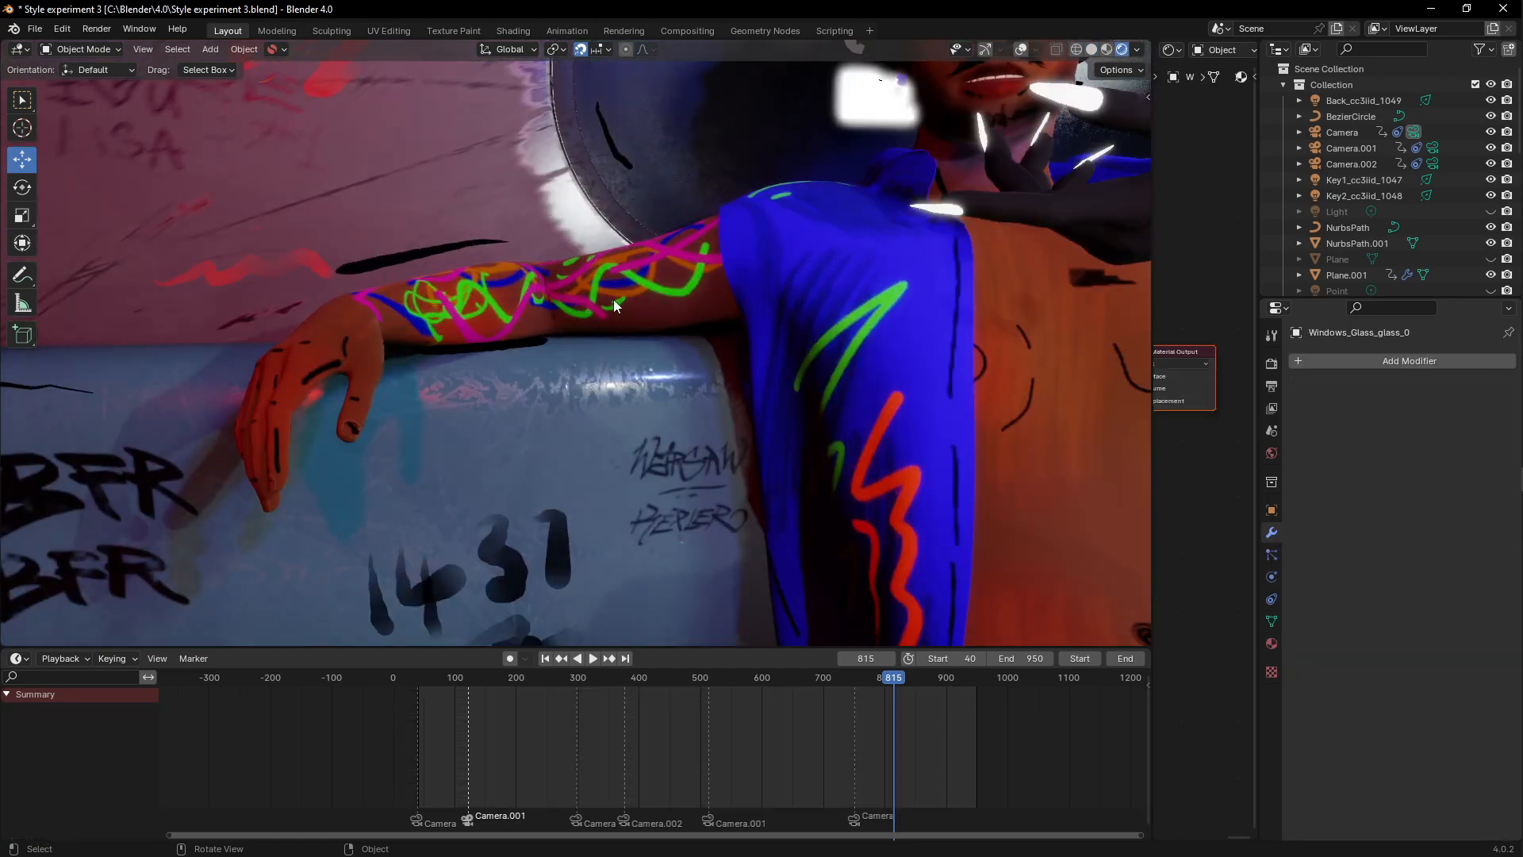
scroll(997, 379, "down", 2)
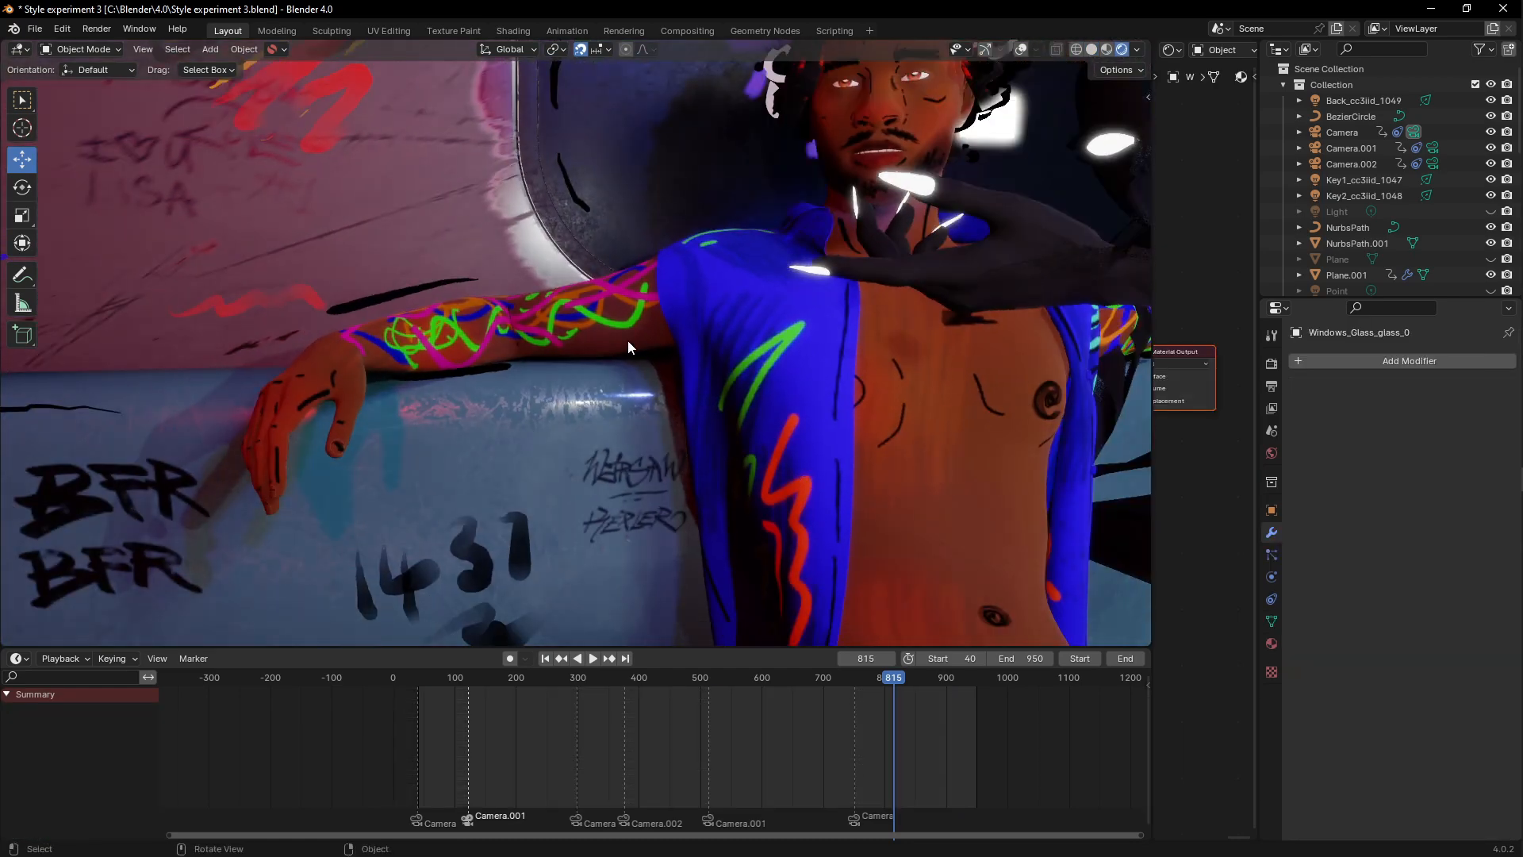
middle_click_drag(627, 341, 672, 477)
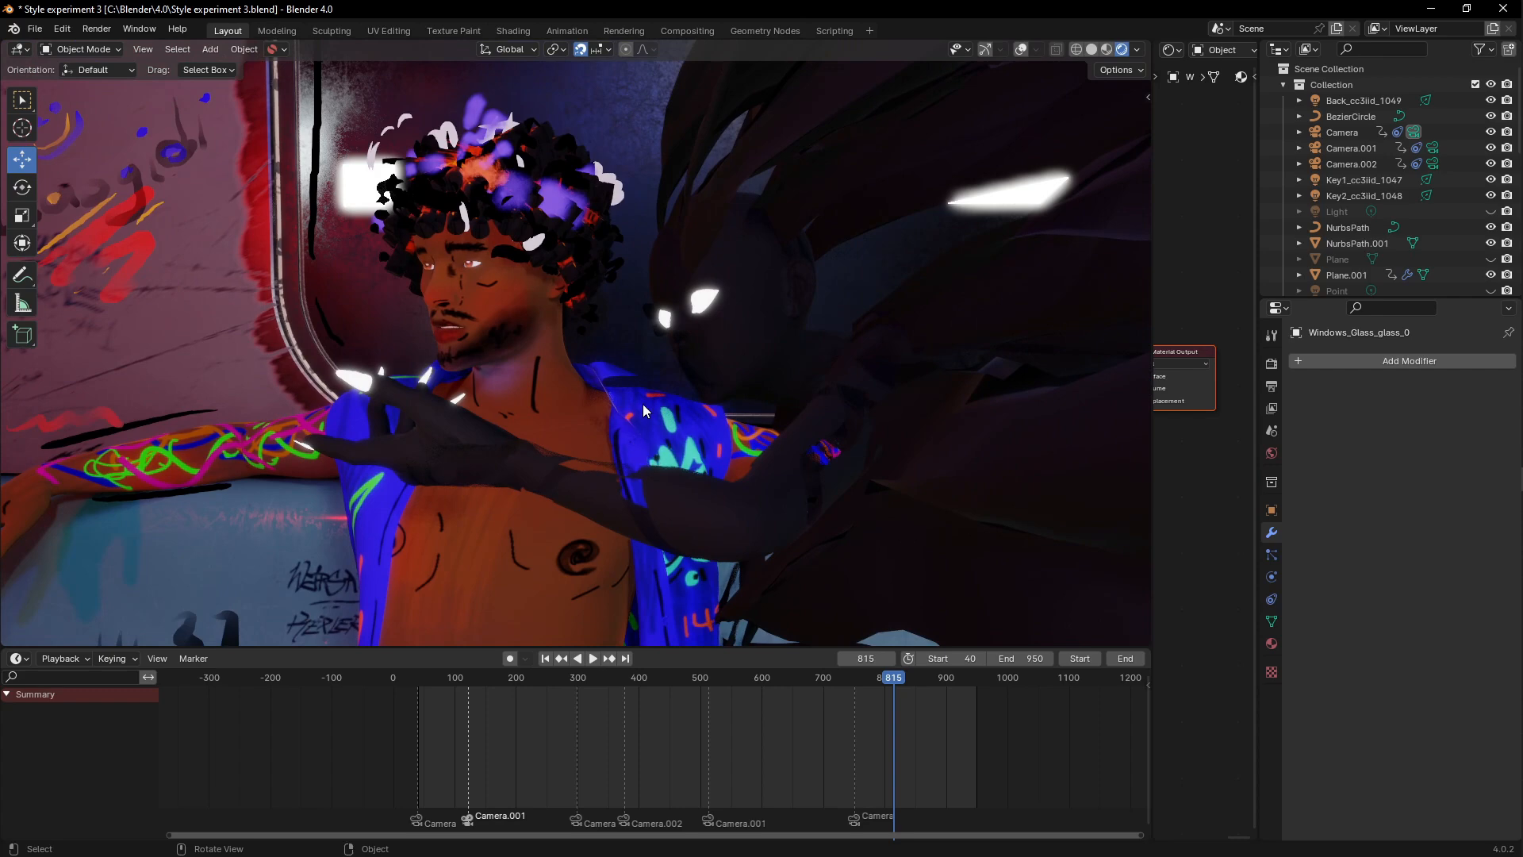
middle_click_drag(657, 263, 550, 364)
scroll(549, 362, "down", 3)
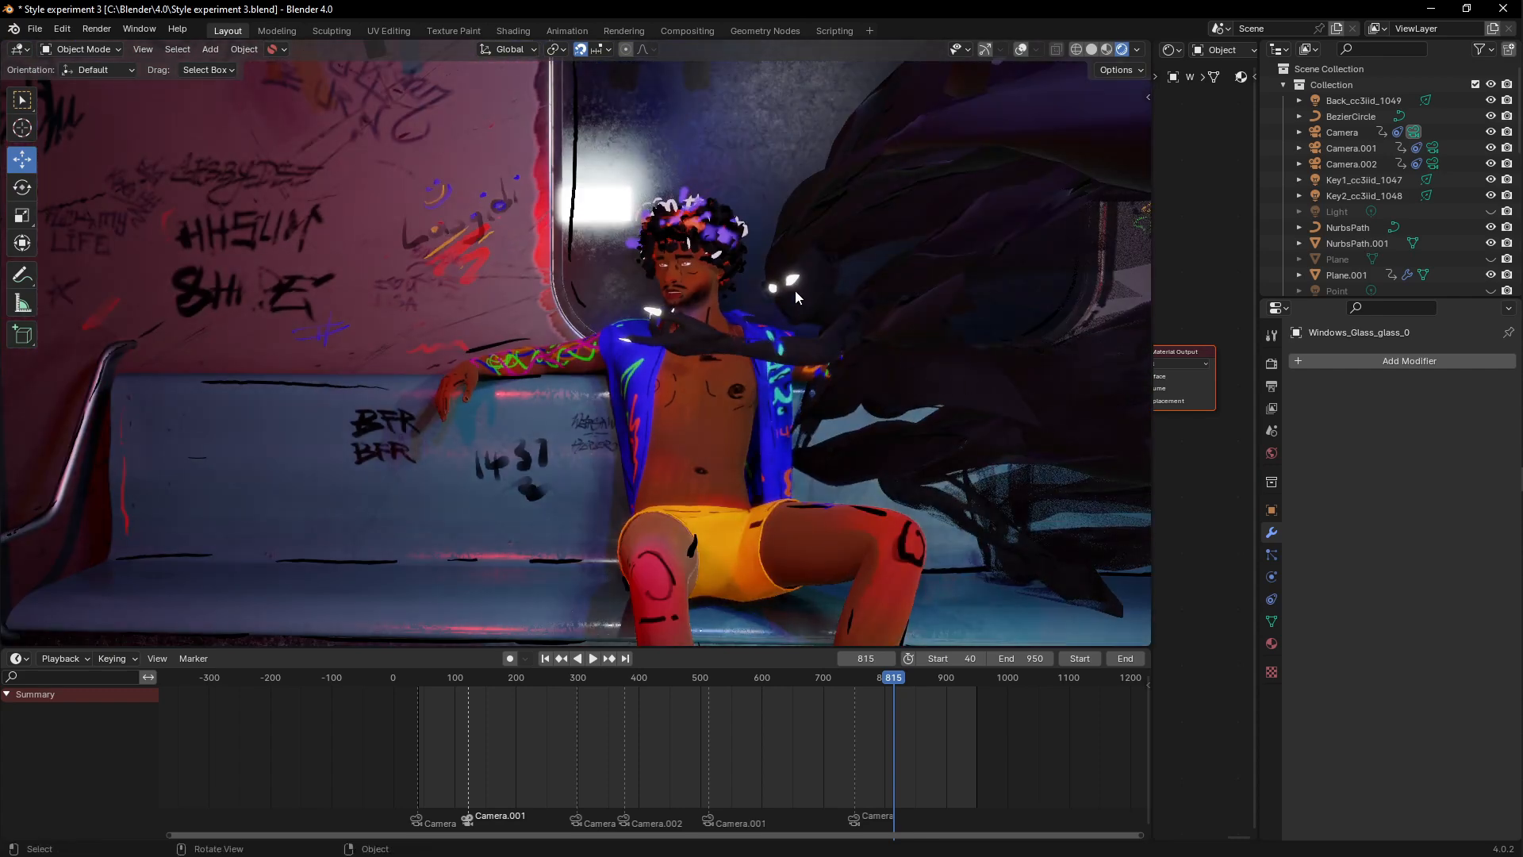
Step: Inspect the spirit's glowing eyes and fingernails and its hand reaching across the seated man up close
scroll(811, 276, "up", 7)
middle_click_drag(812, 276, 509, 363, "shift")
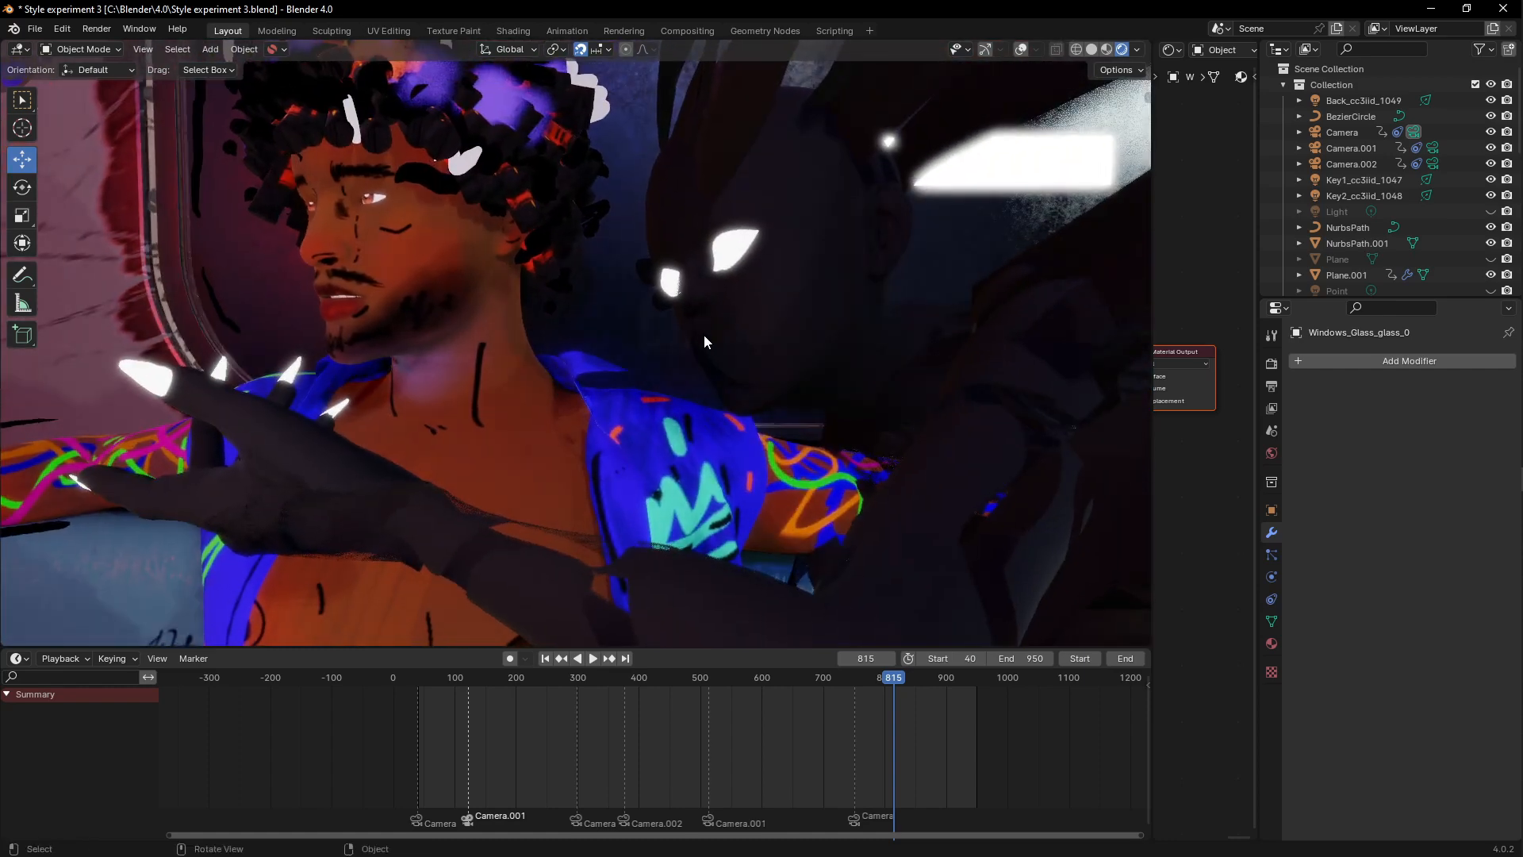
middle_click_drag(652, 327, 677, 256, "shift")
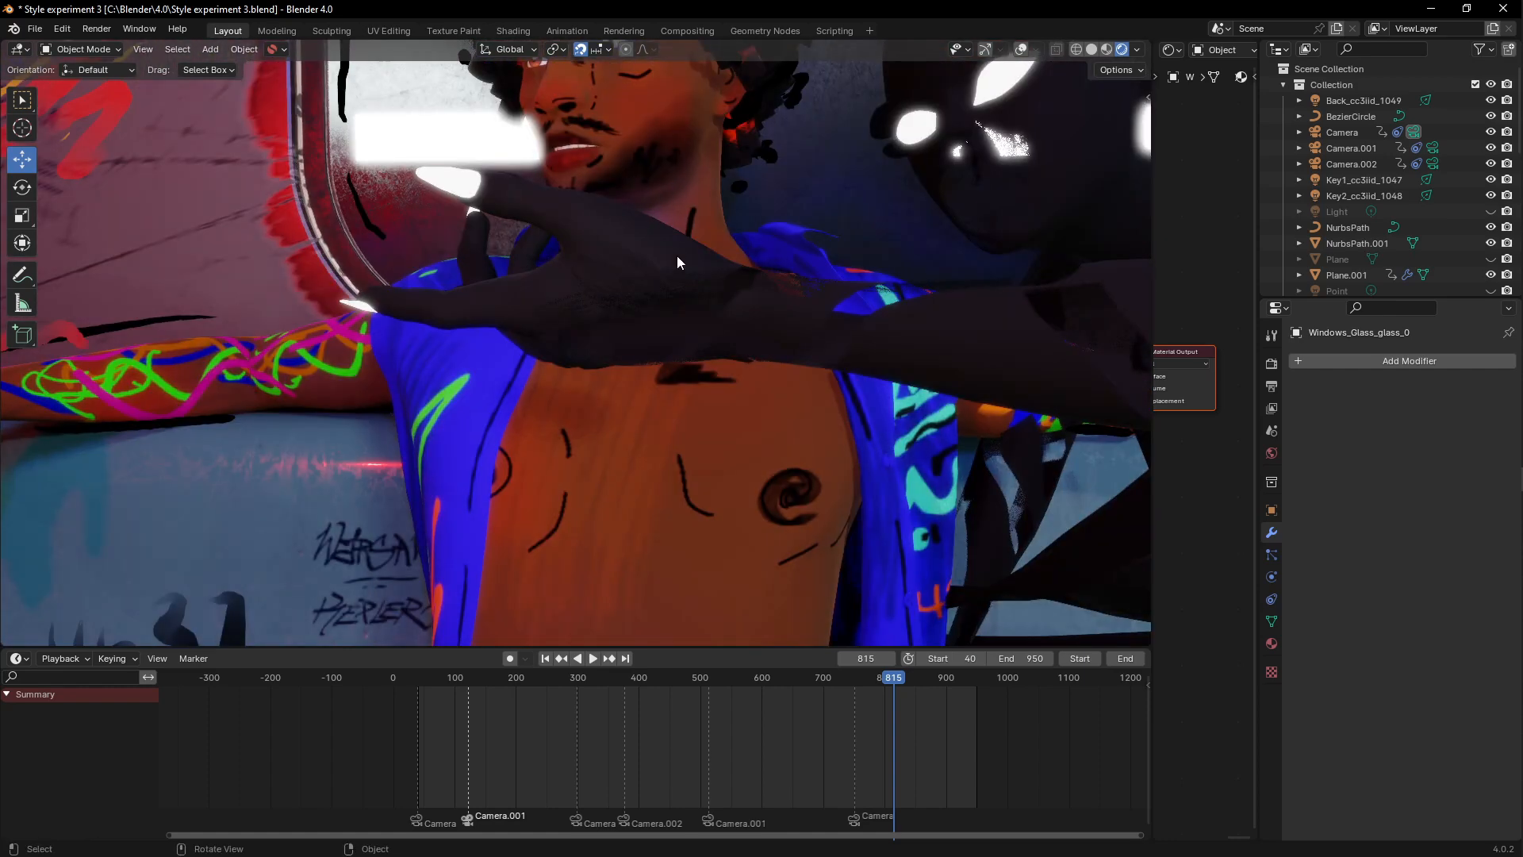
middle_click_drag(858, 262, 763, 440, "shift")
scroll(707, 426, "down", 3)
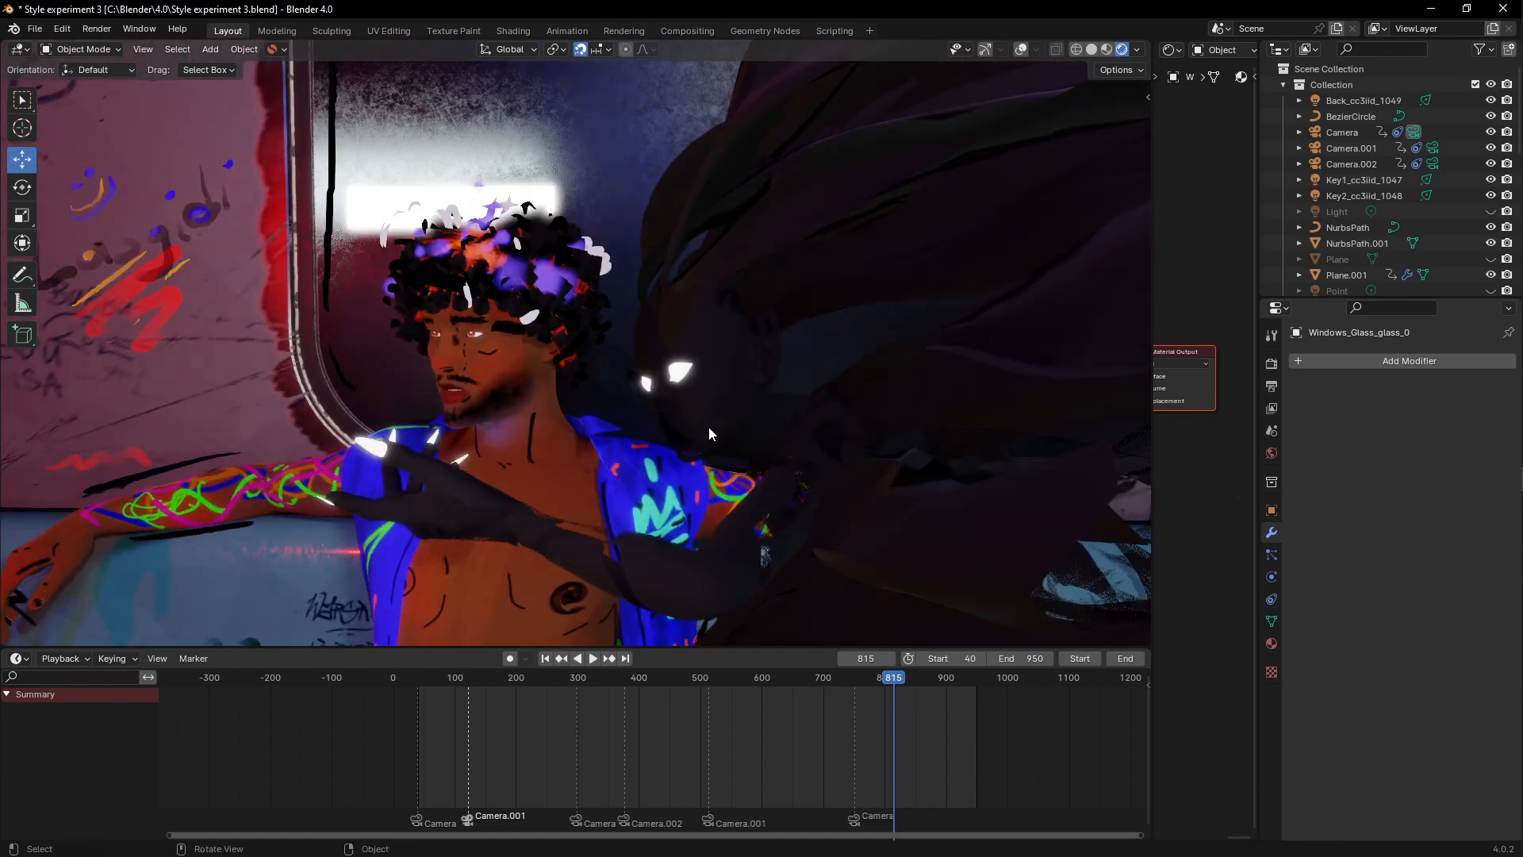
middle_click_drag(578, 376, 841, 306, "shift")
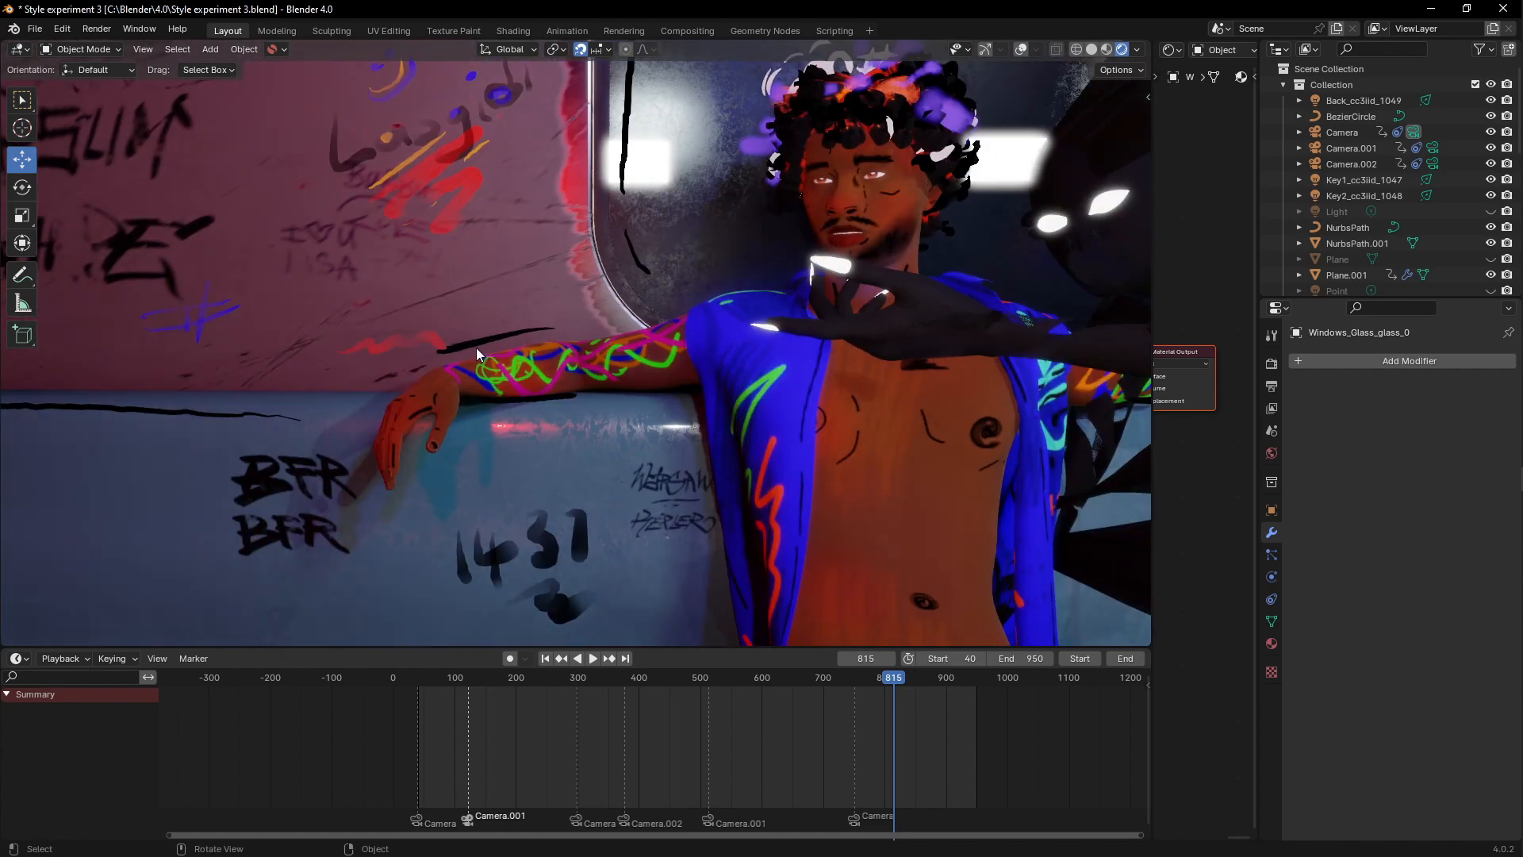
Step: Select the R under arm grease pencil outline along the man's arm and show the gizmos and overlays again
left_click(477, 354)
left_click(960, 49)
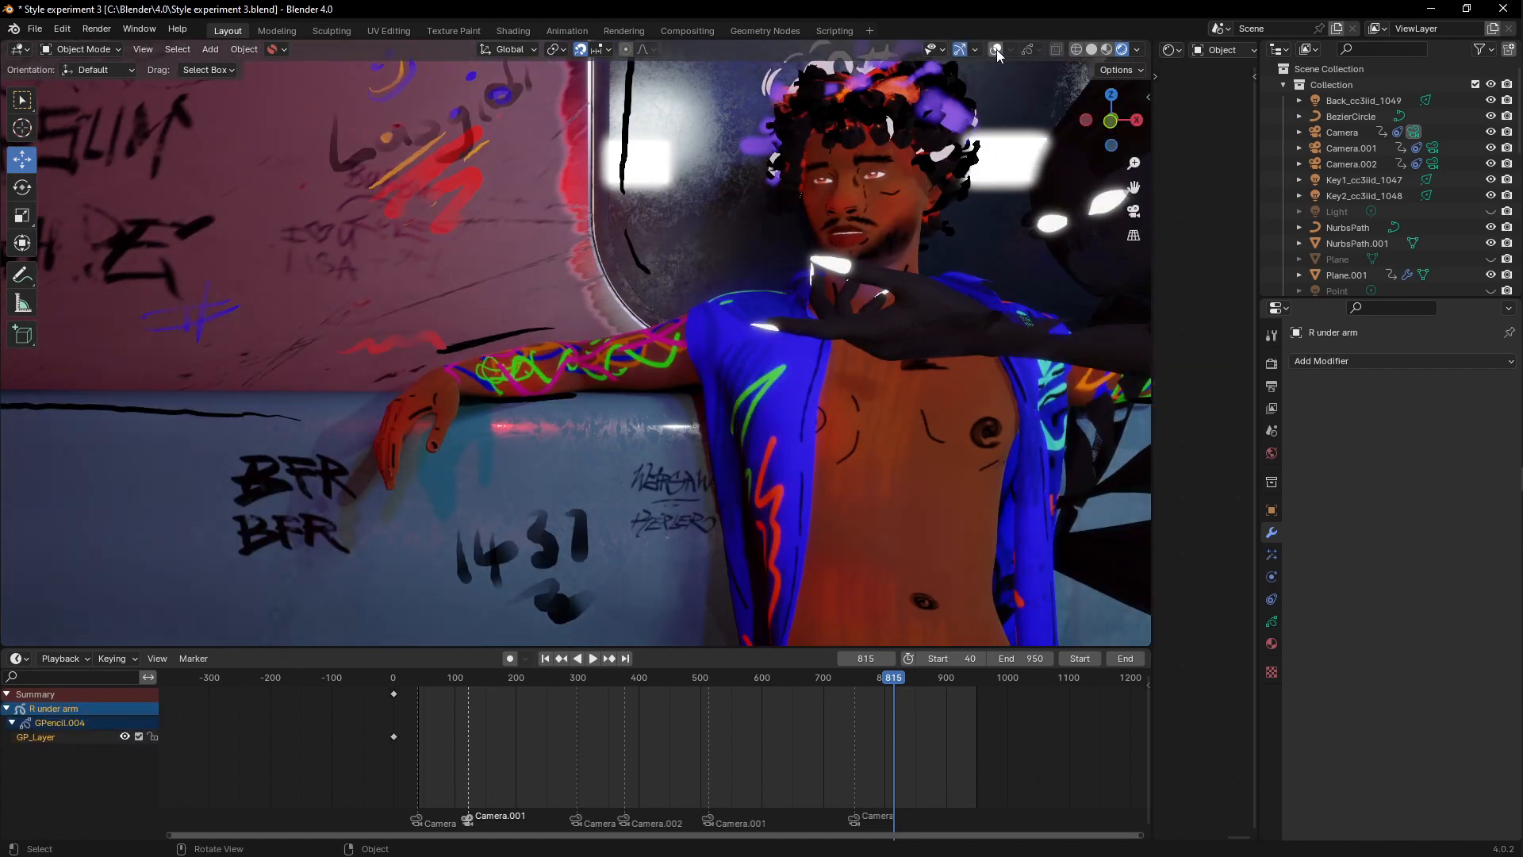
left_click(997, 50)
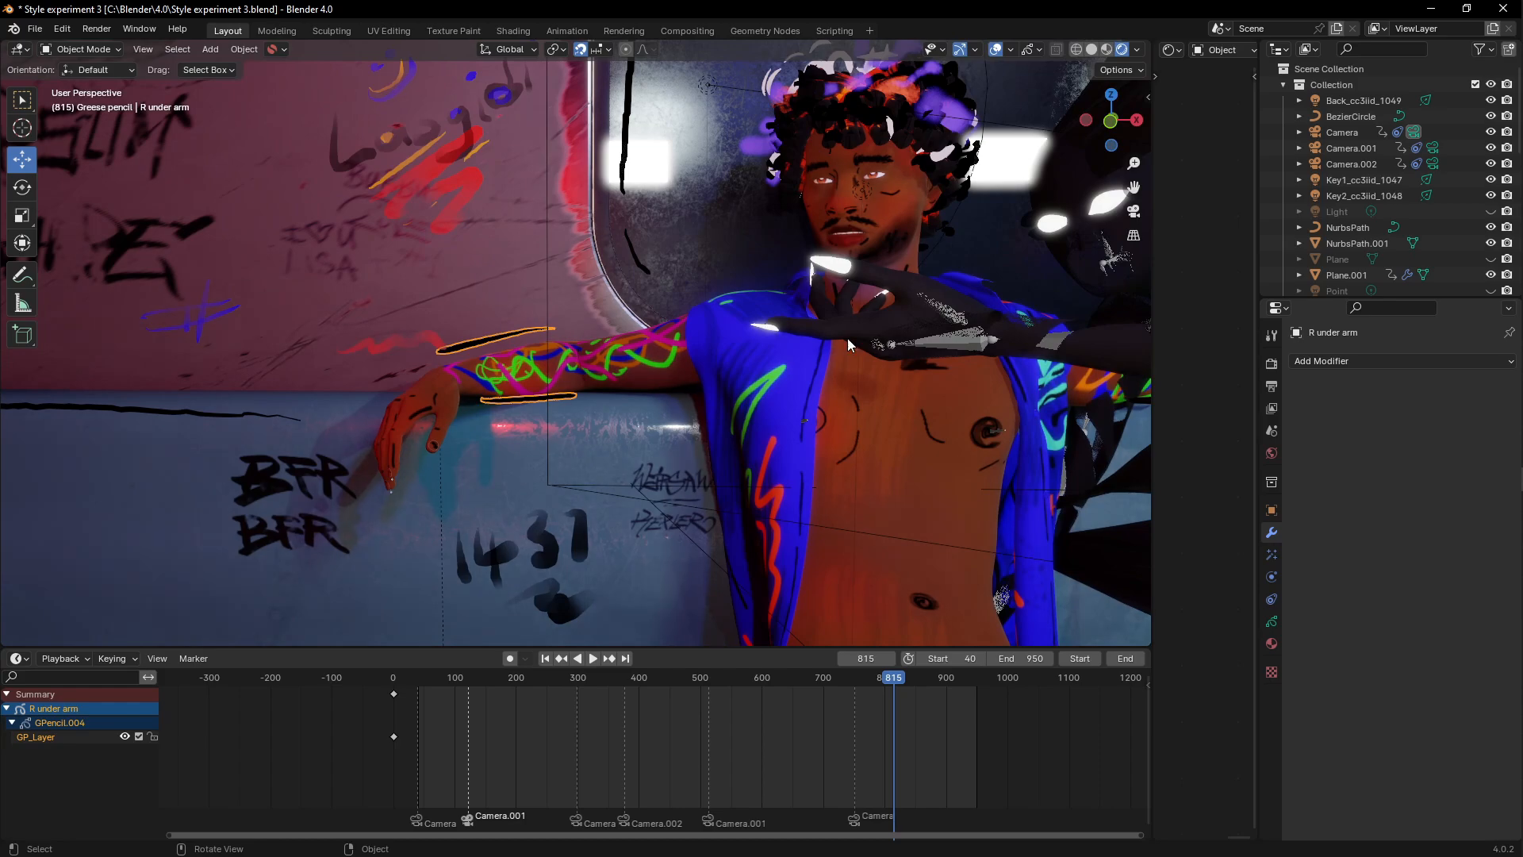
Step: Examine the grease pencil linework and lighting around the seated man, the graffitied bench and the spirit from several angles
scroll(800, 317, "down", 4)
middle_click_drag(800, 327, 729, 262)
scroll(698, 325, "up", 4)
scroll(729, 258, "down", 3)
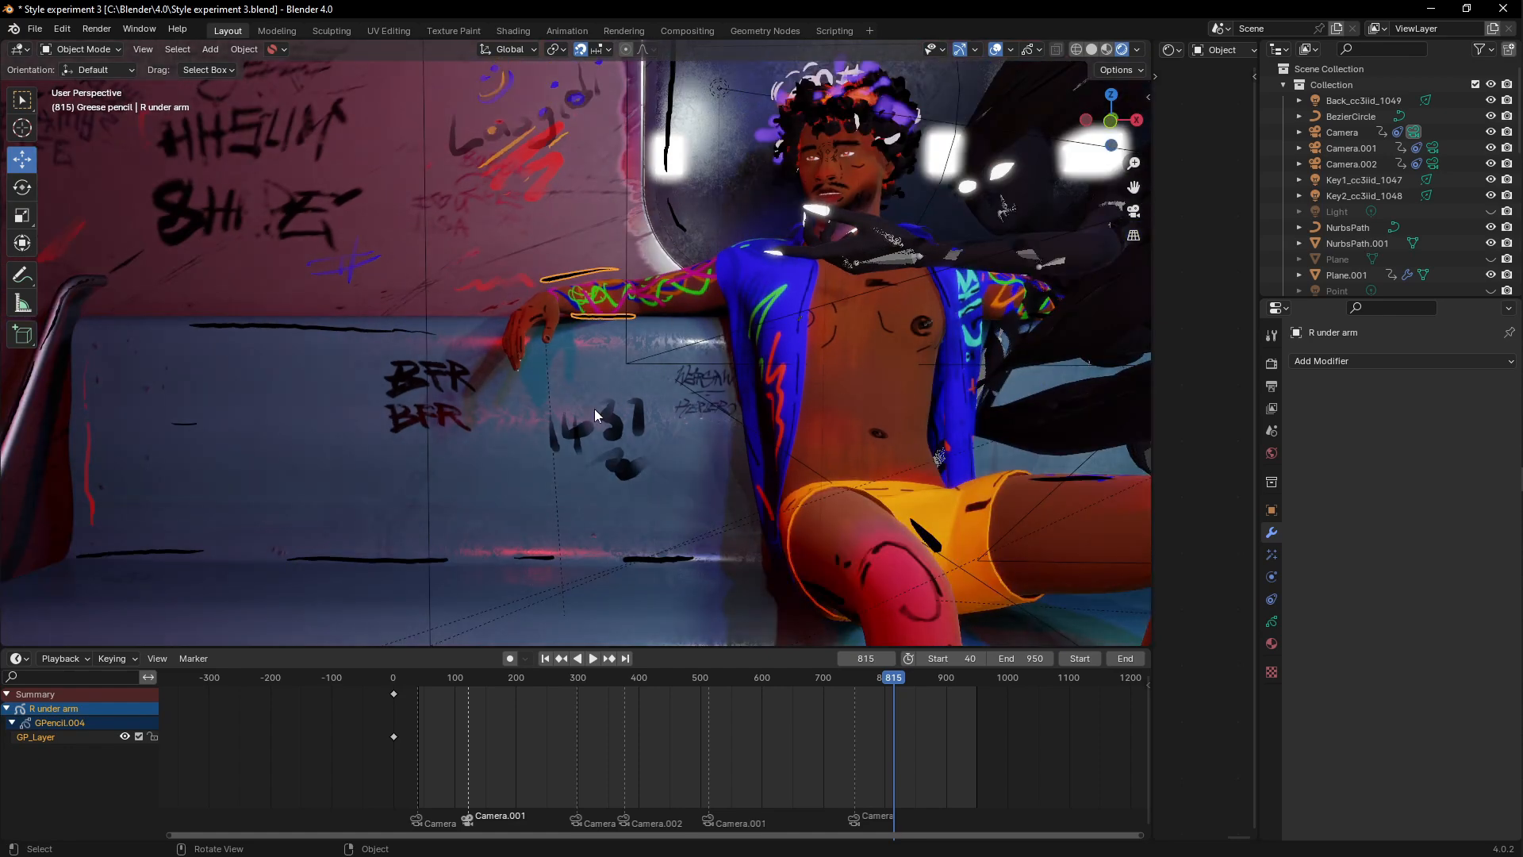
middle_click_drag(593, 408, 556, 379)
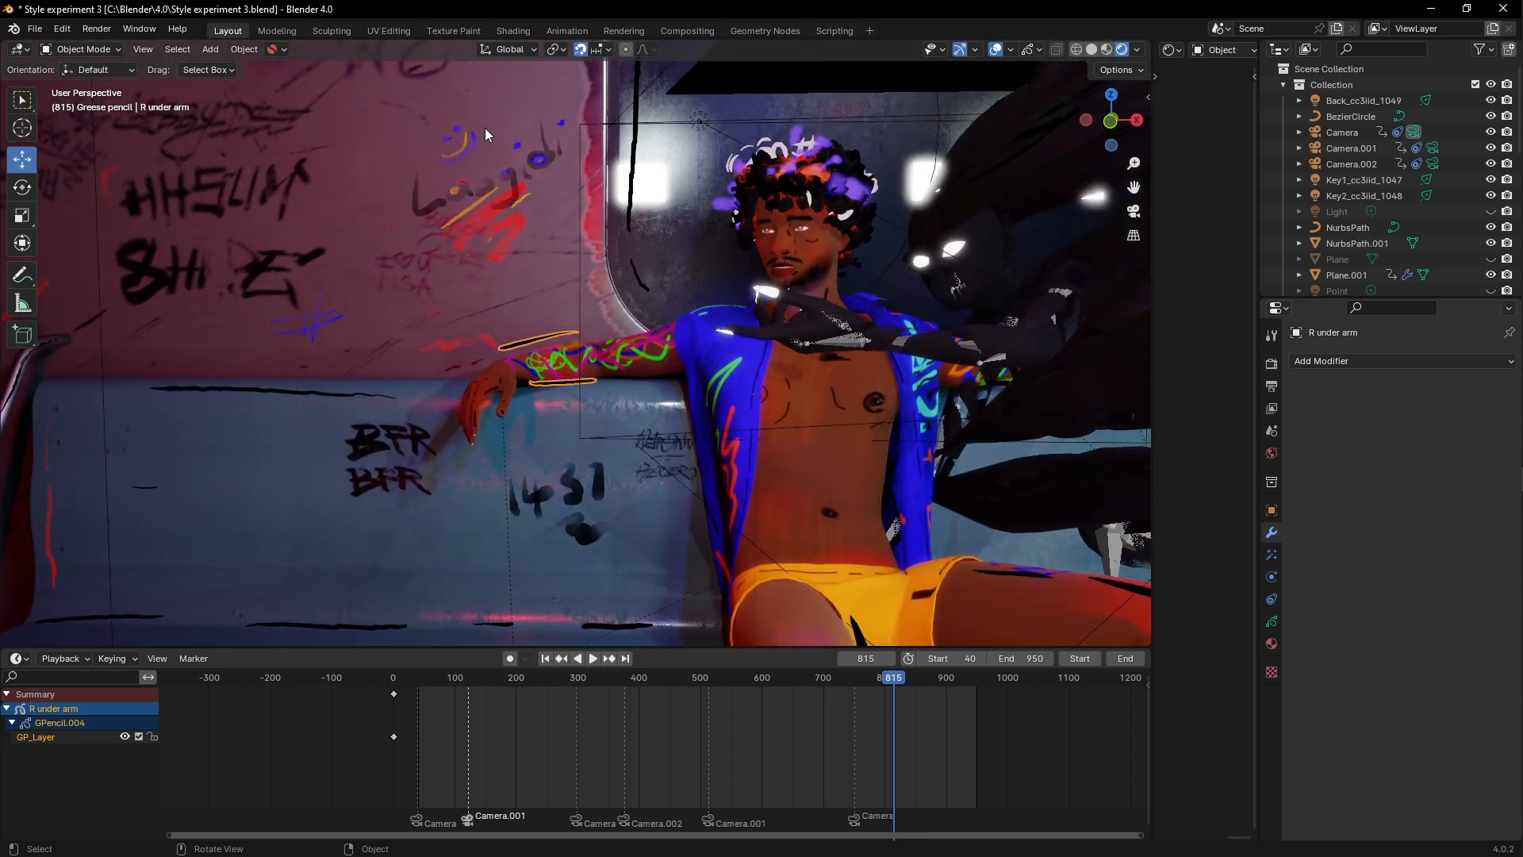
scroll(485, 131, "down", 3)
middle_click_drag(624, 237, 565, 285, "shift")
scroll(564, 286, "up", 5)
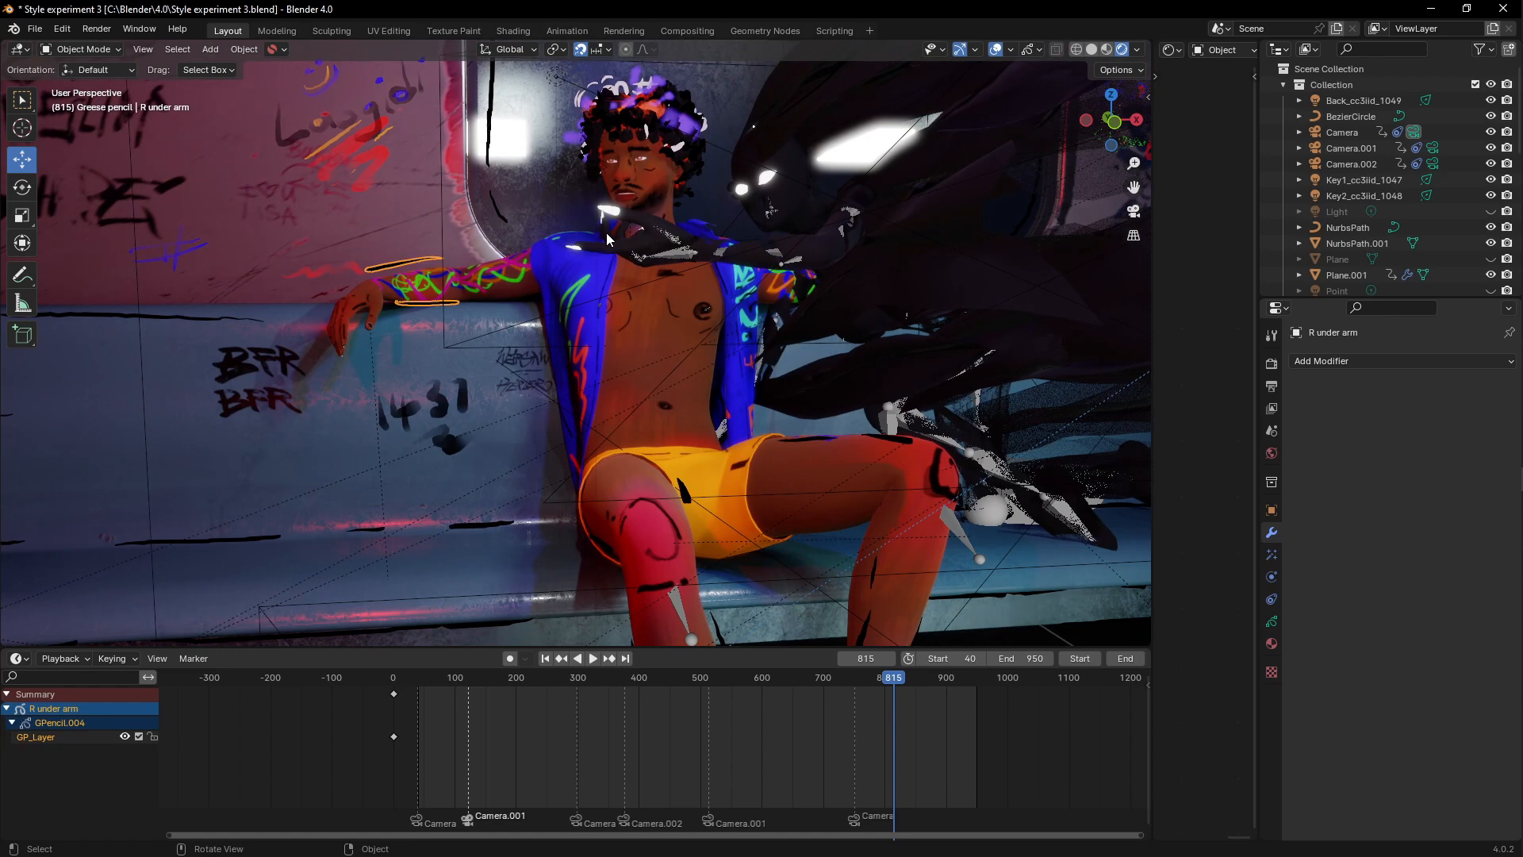
middle_click_drag(616, 275, 845, 310)
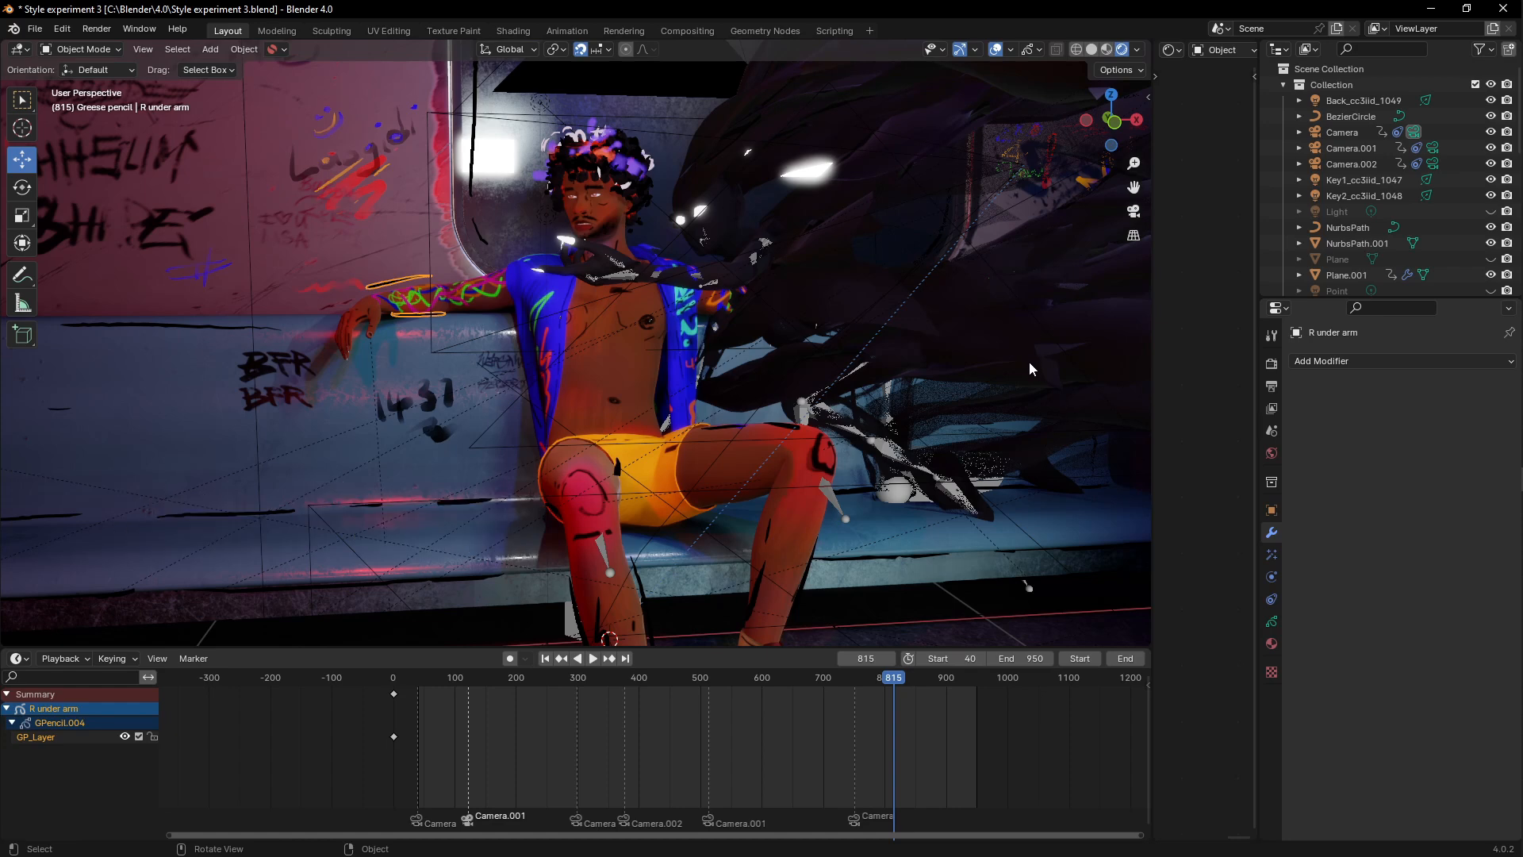
Step: Select the spirit's flame object, check the Ucupaint add-on settings in the sidebar, and hide the sidebar again
left_click(1014, 326)
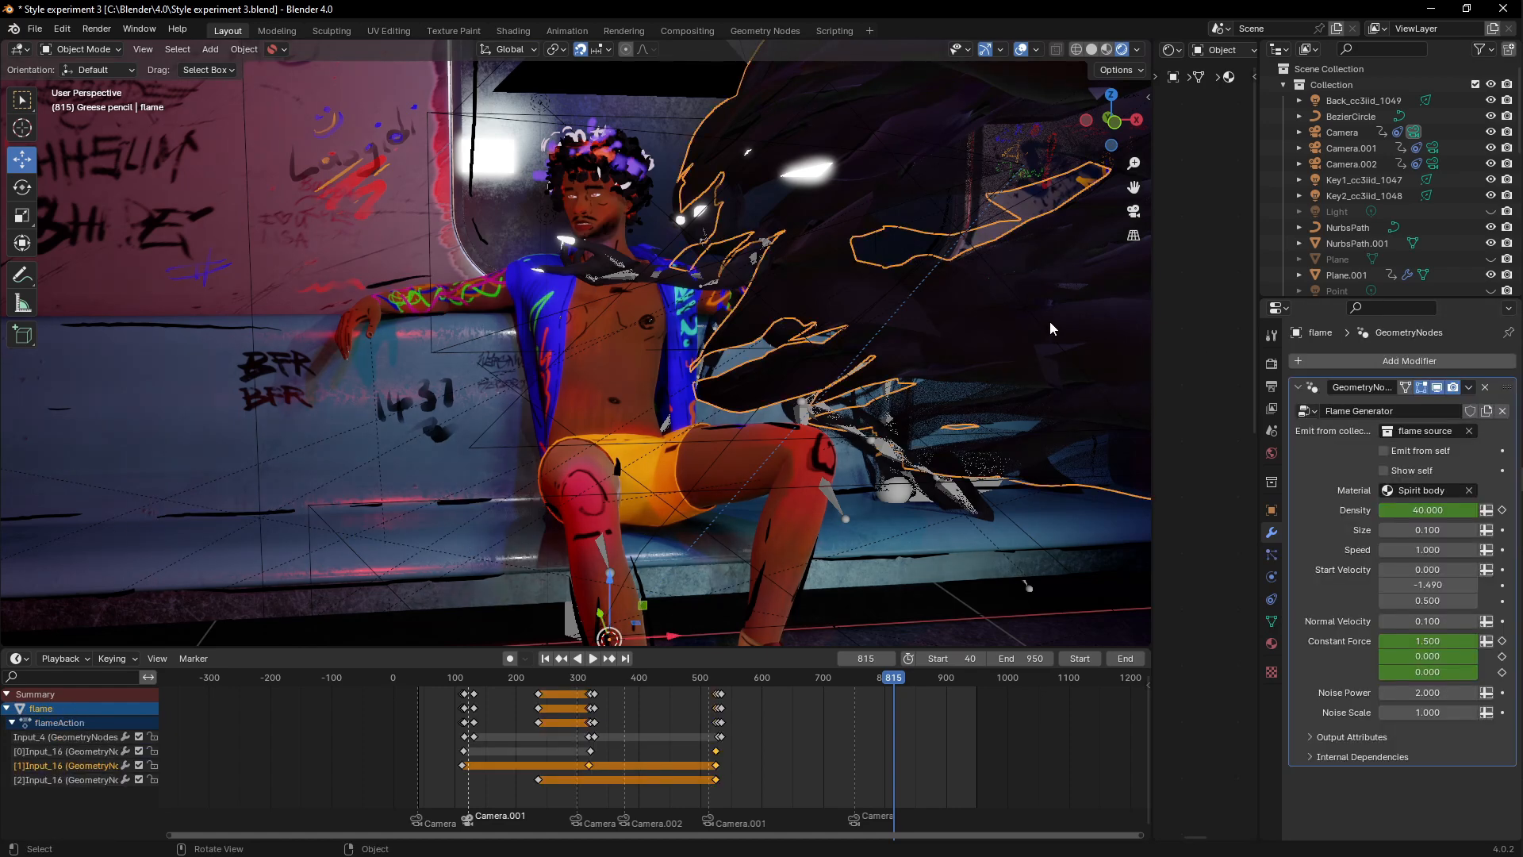
key("n")
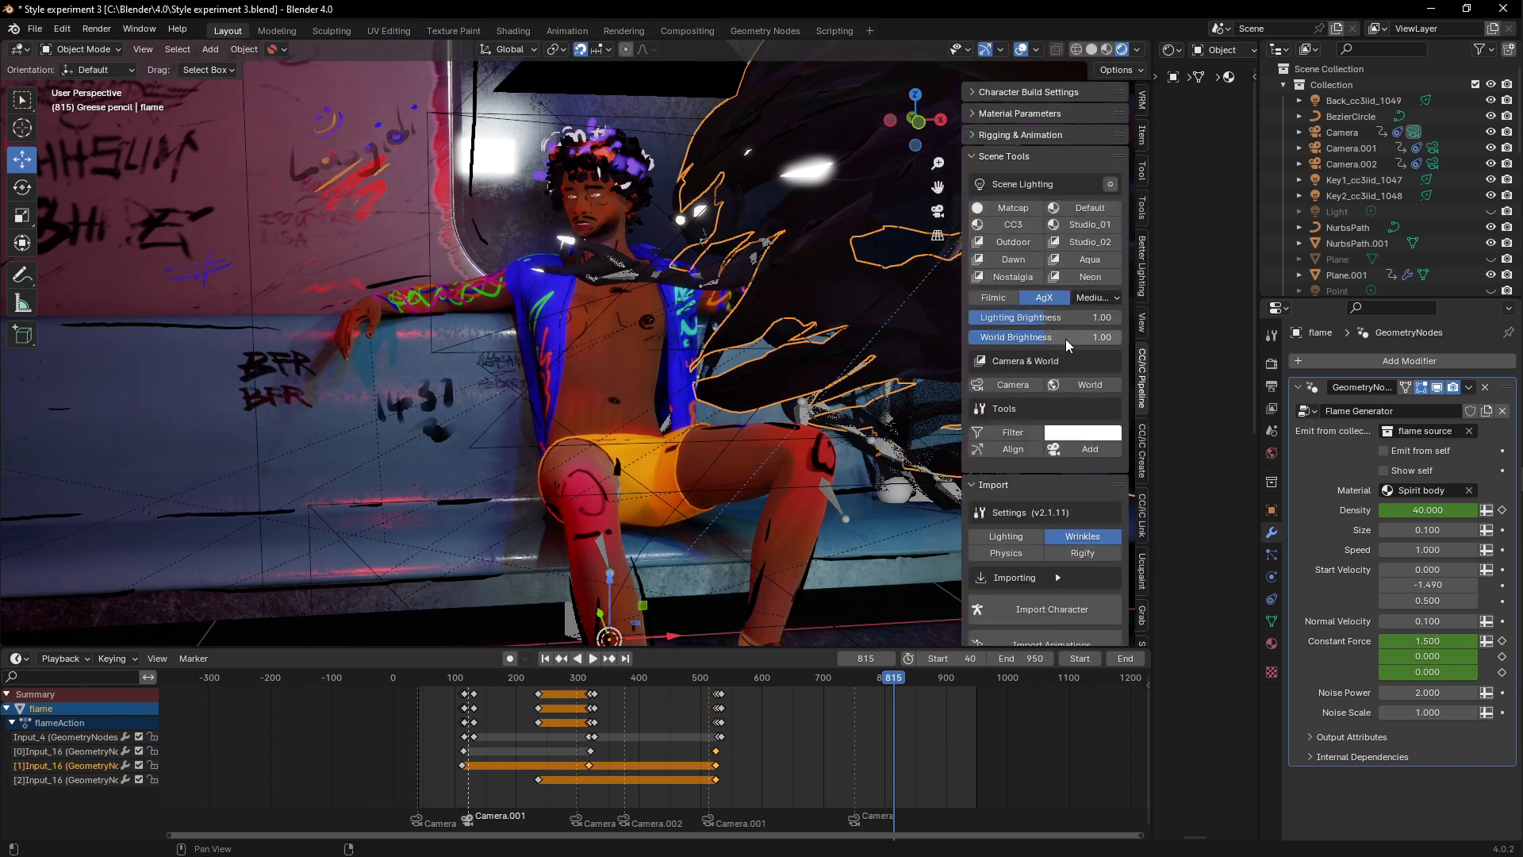
left_click(1142, 573)
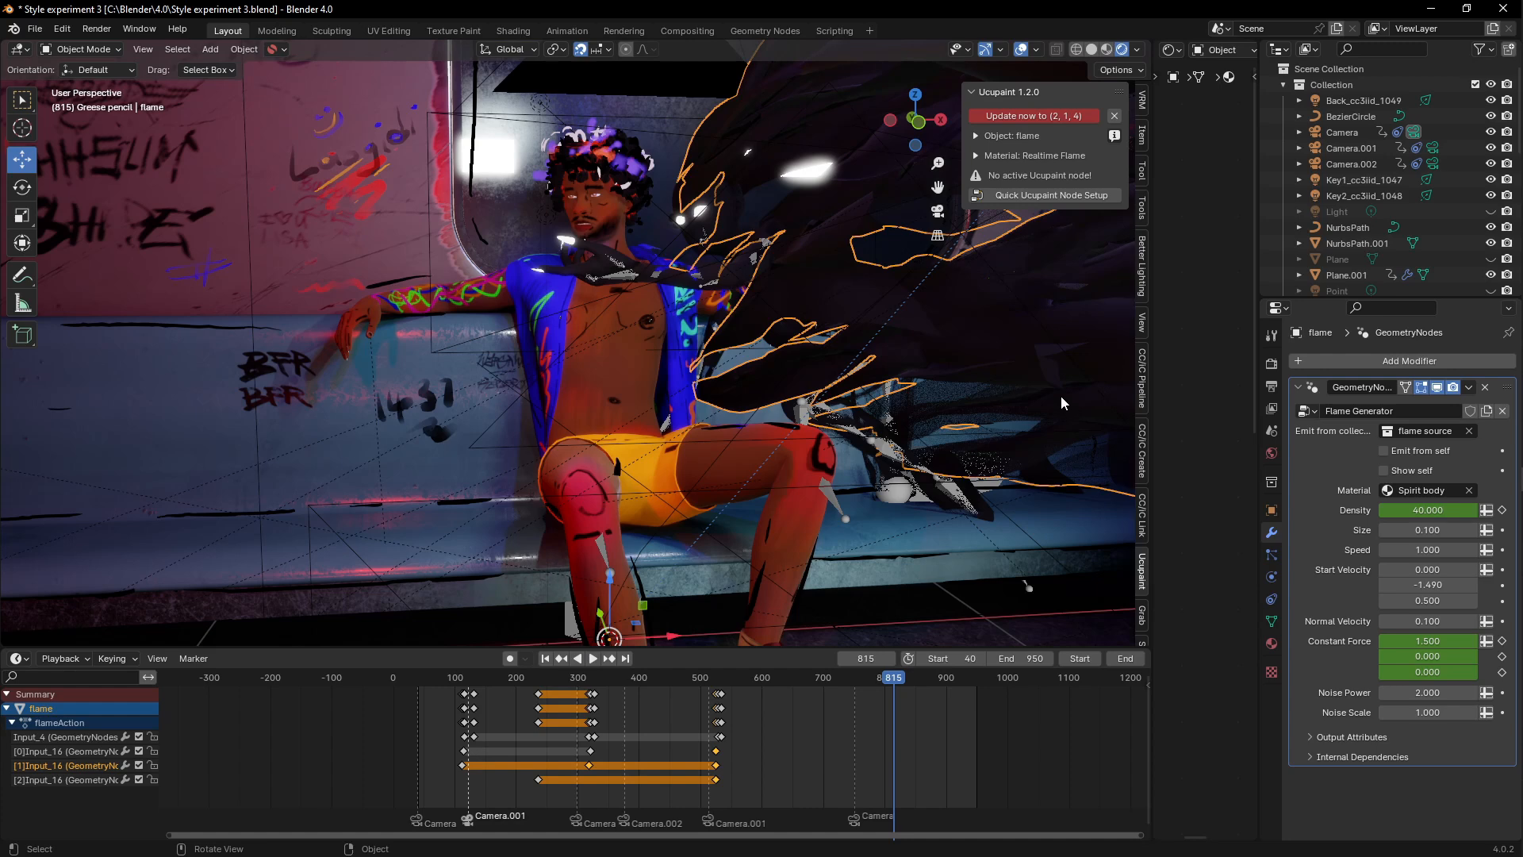
key("n")
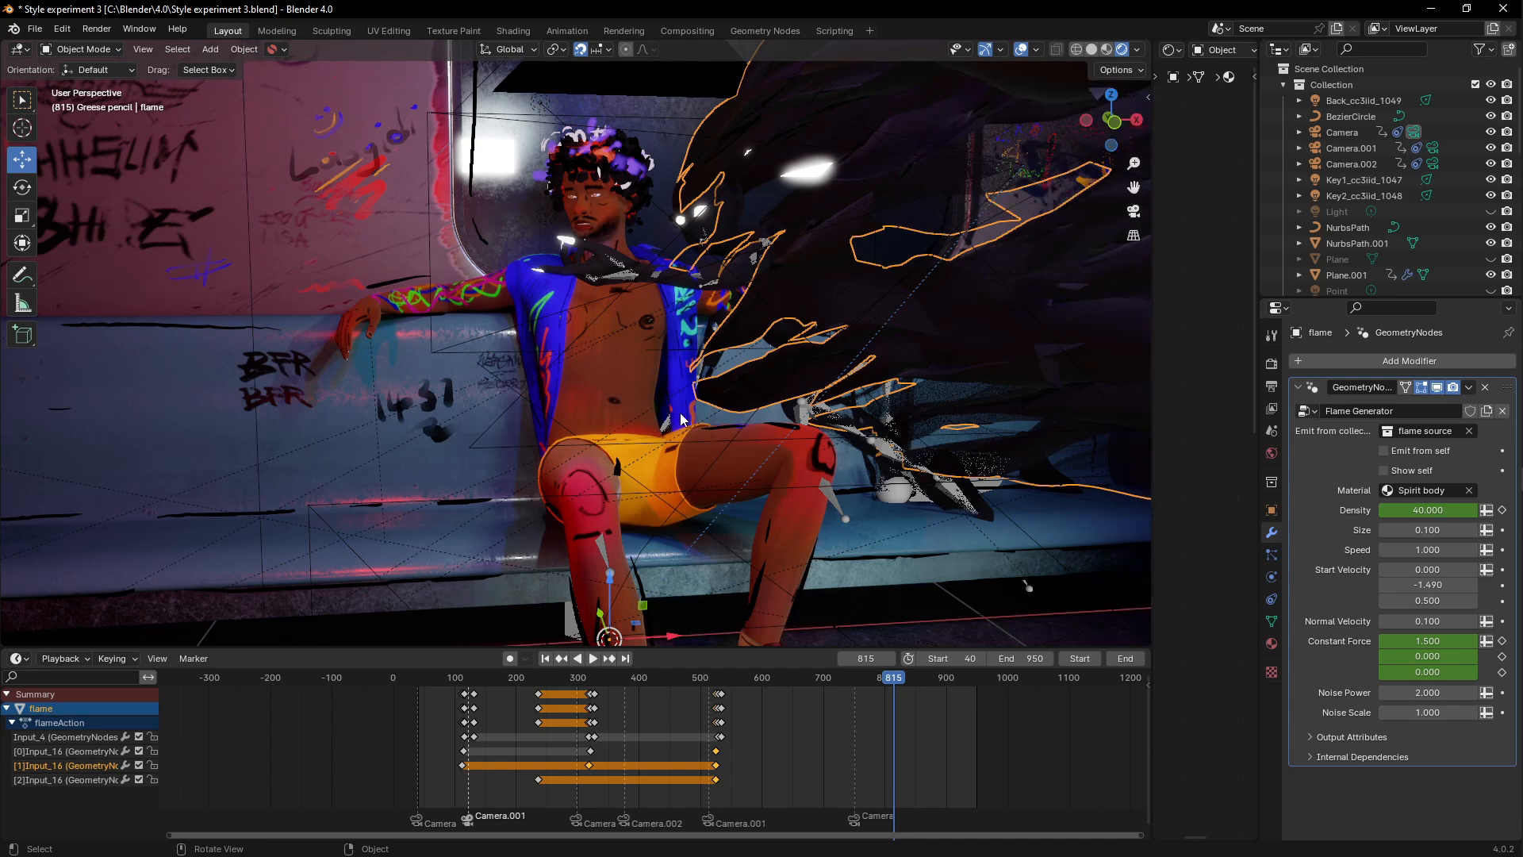
Step: View the man and the spirit's flames from a different angle and switch the viewport to solid shading
middle_click_drag(661, 423, 692, 299)
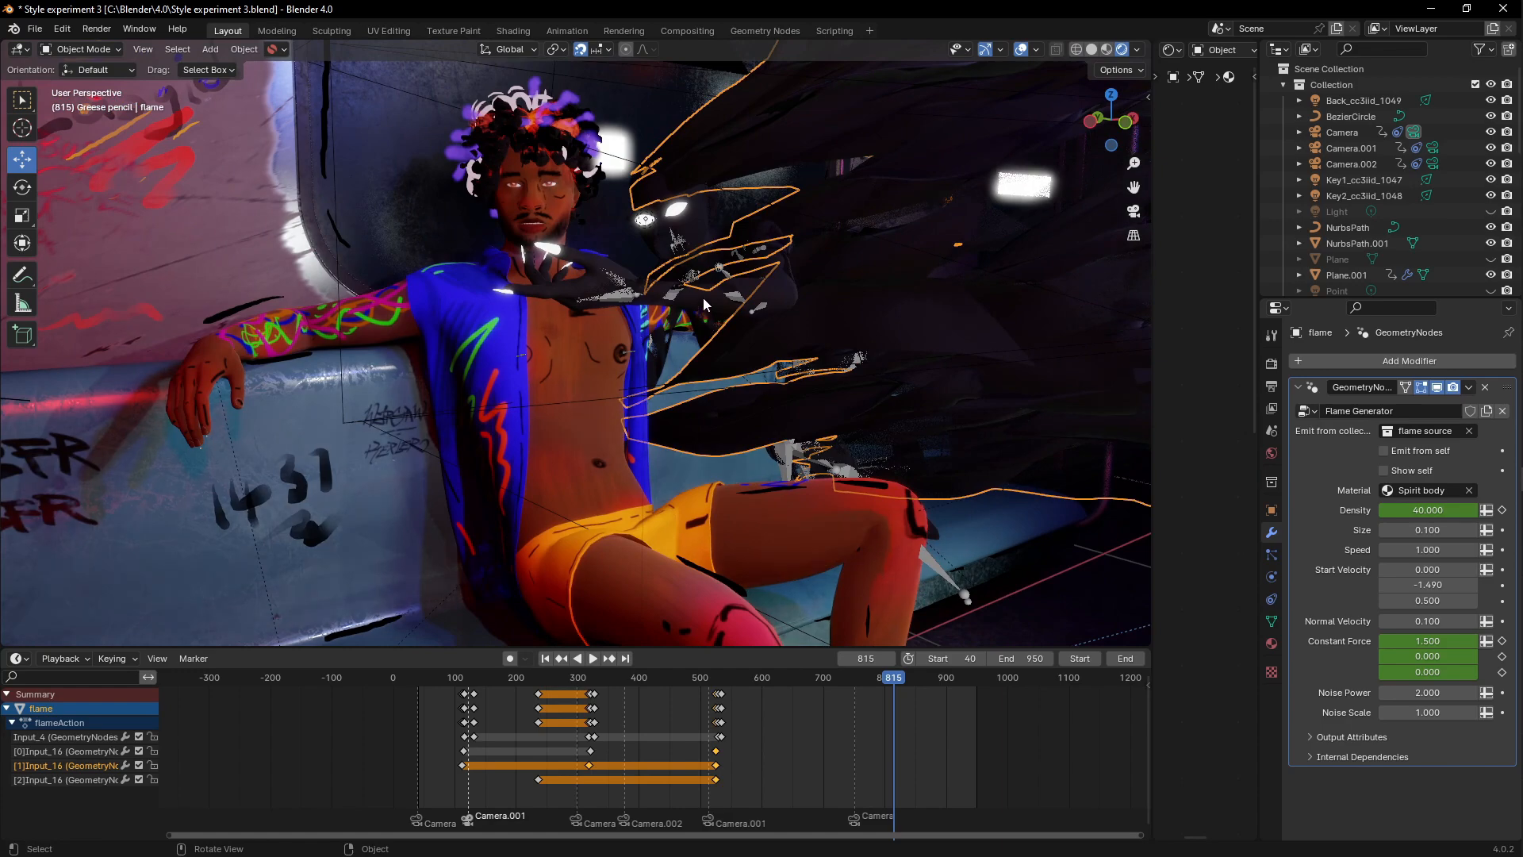
key("z")
left_click(817, 301)
middle_click_drag(812, 298, 779, 298)
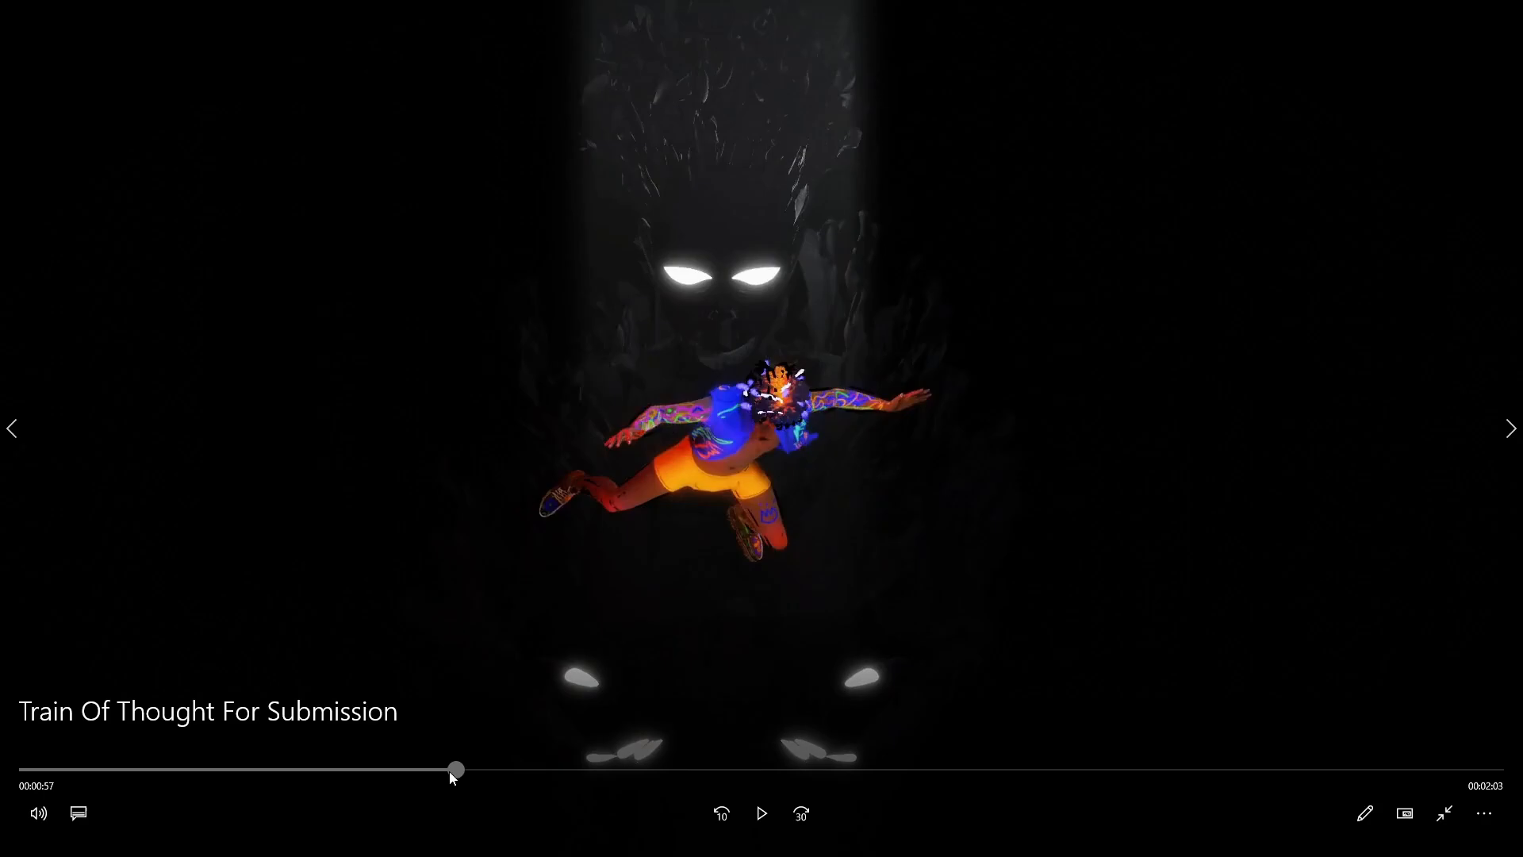
Step: Scrub through the video shot of the man falling past the giant spirit's eyes and hands, and close the video player
mouse_move(449, 772)
left_mouse_down()
mouse_move(428, 774)
mouse_move(473, 767)
mouse_move(410, 760)
mouse_move(463, 768)
mouse_move(440, 768)
left_mouse_up()
mouse_move(453, 770)
left_mouse_down()
mouse_move(410, 776)
mouse_move(473, 767)
left_mouse_up()
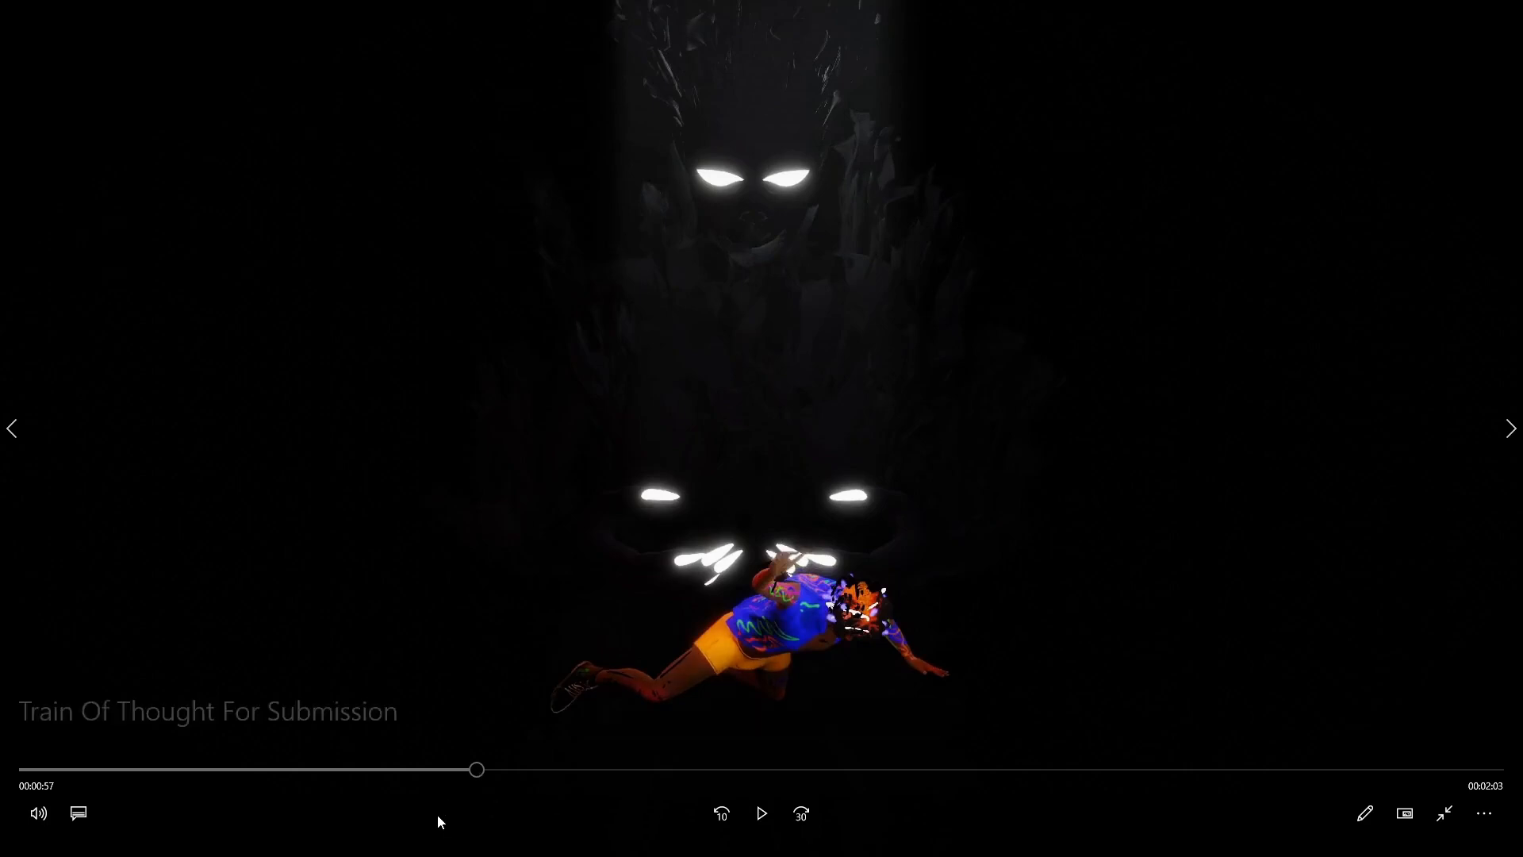
mouse_move(474, 766)
left_mouse_down()
mouse_move(439, 766)
mouse_move(487, 766)
left_mouse_up()
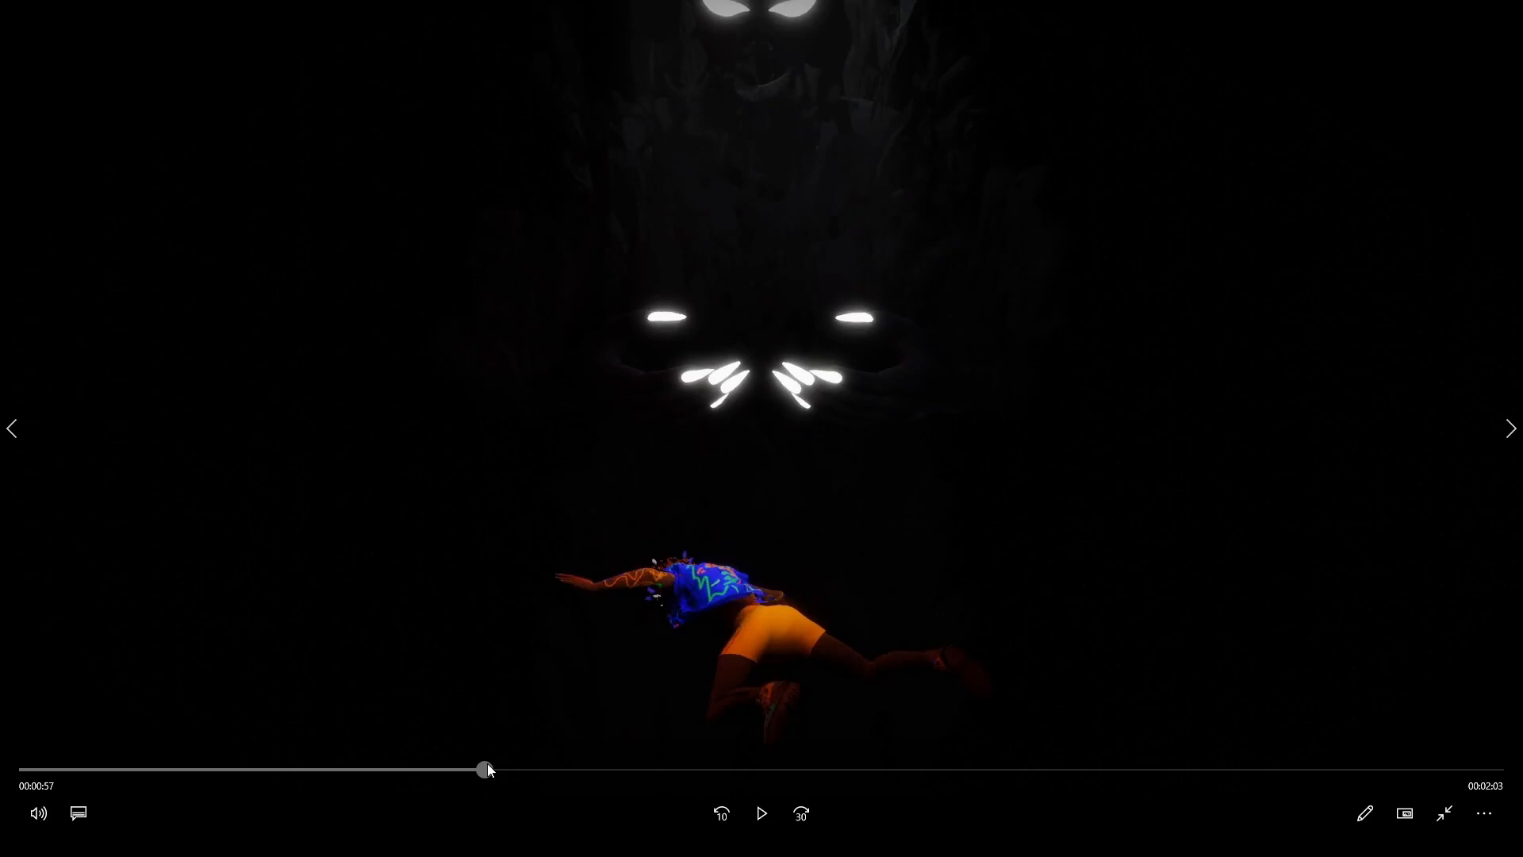
left_click_drag(487, 764, 483, 764)
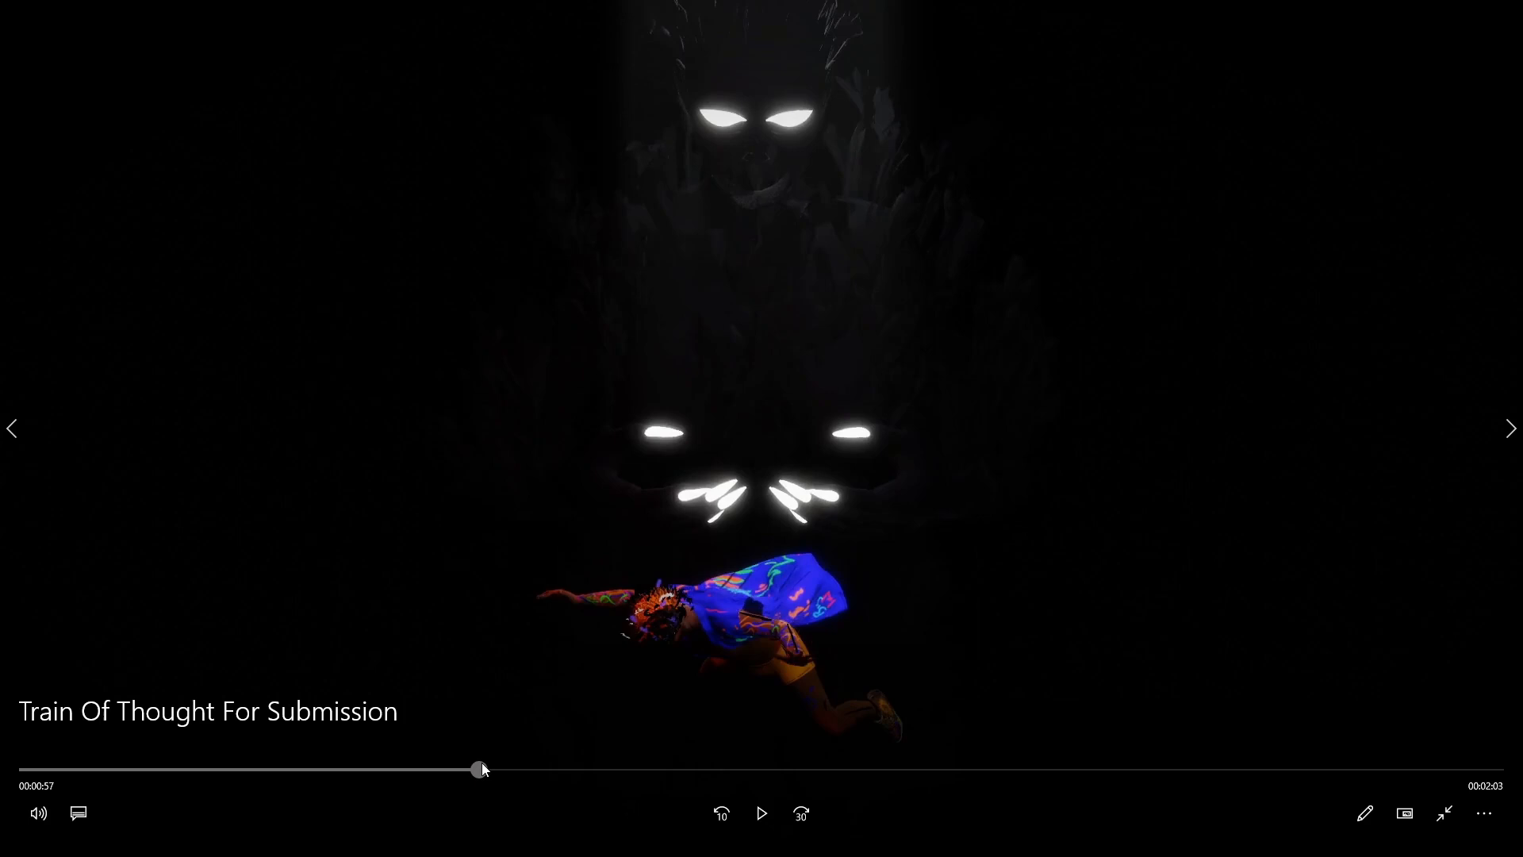
mouse_move(481, 763)
left_mouse_down()
mouse_move(454, 763)
mouse_move(571, 768)
mouse_move(470, 767)
left_mouse_up()
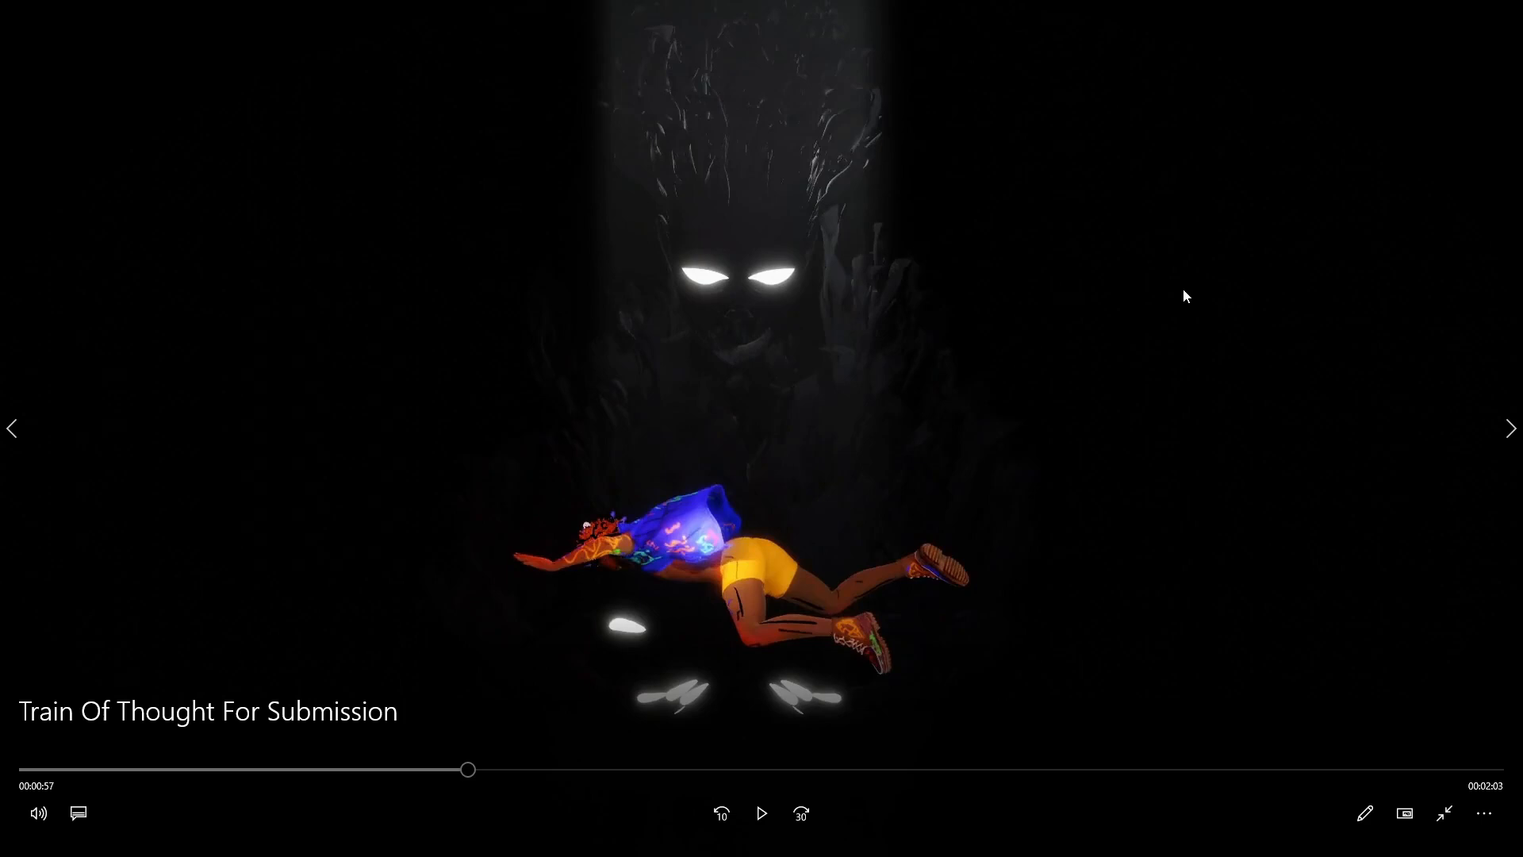
key("Escape")
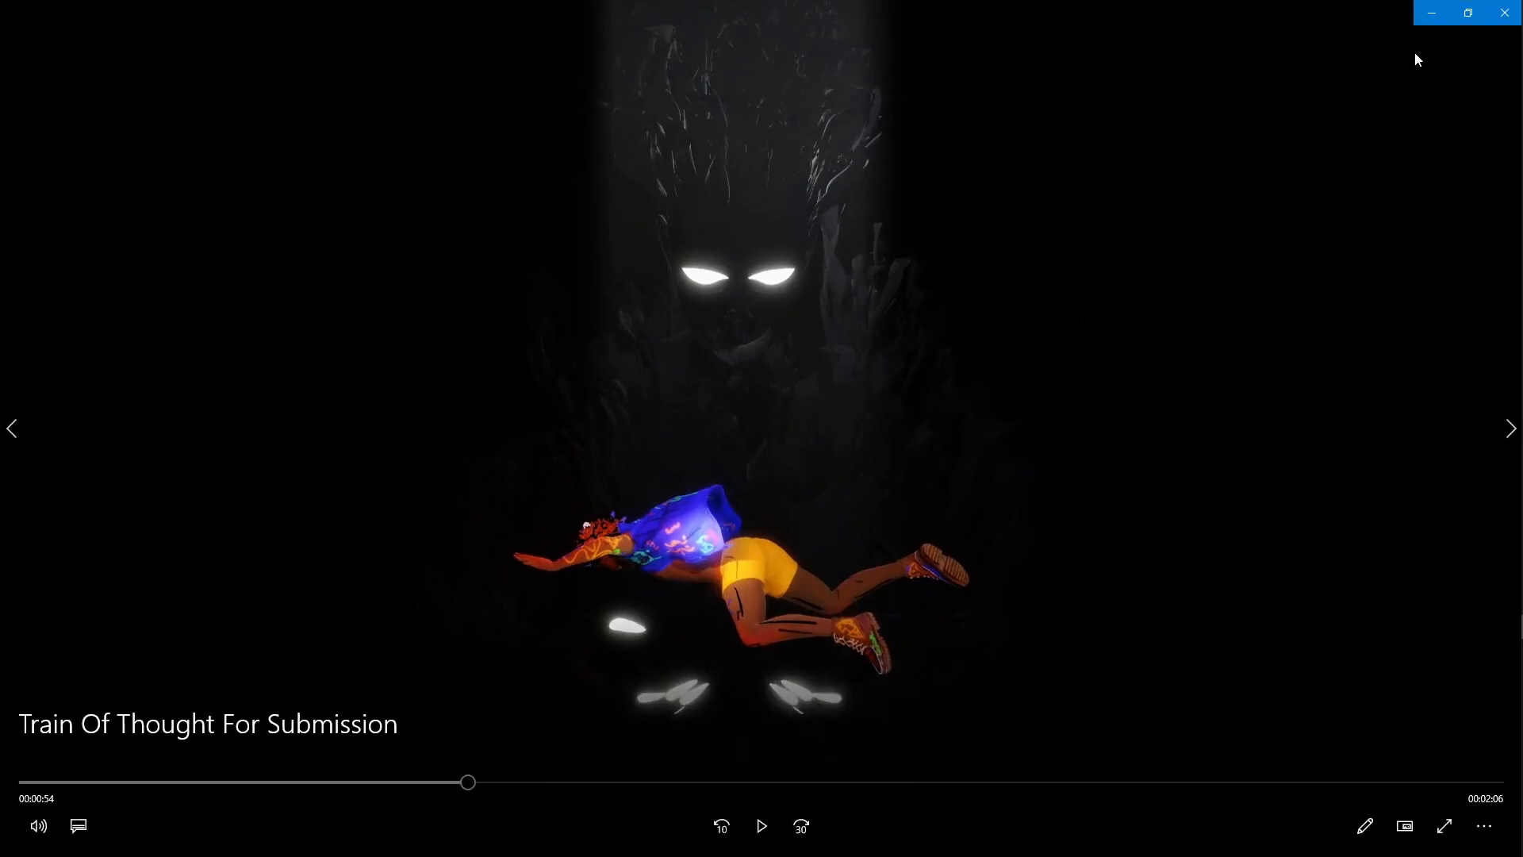
left_click(1505, 13)
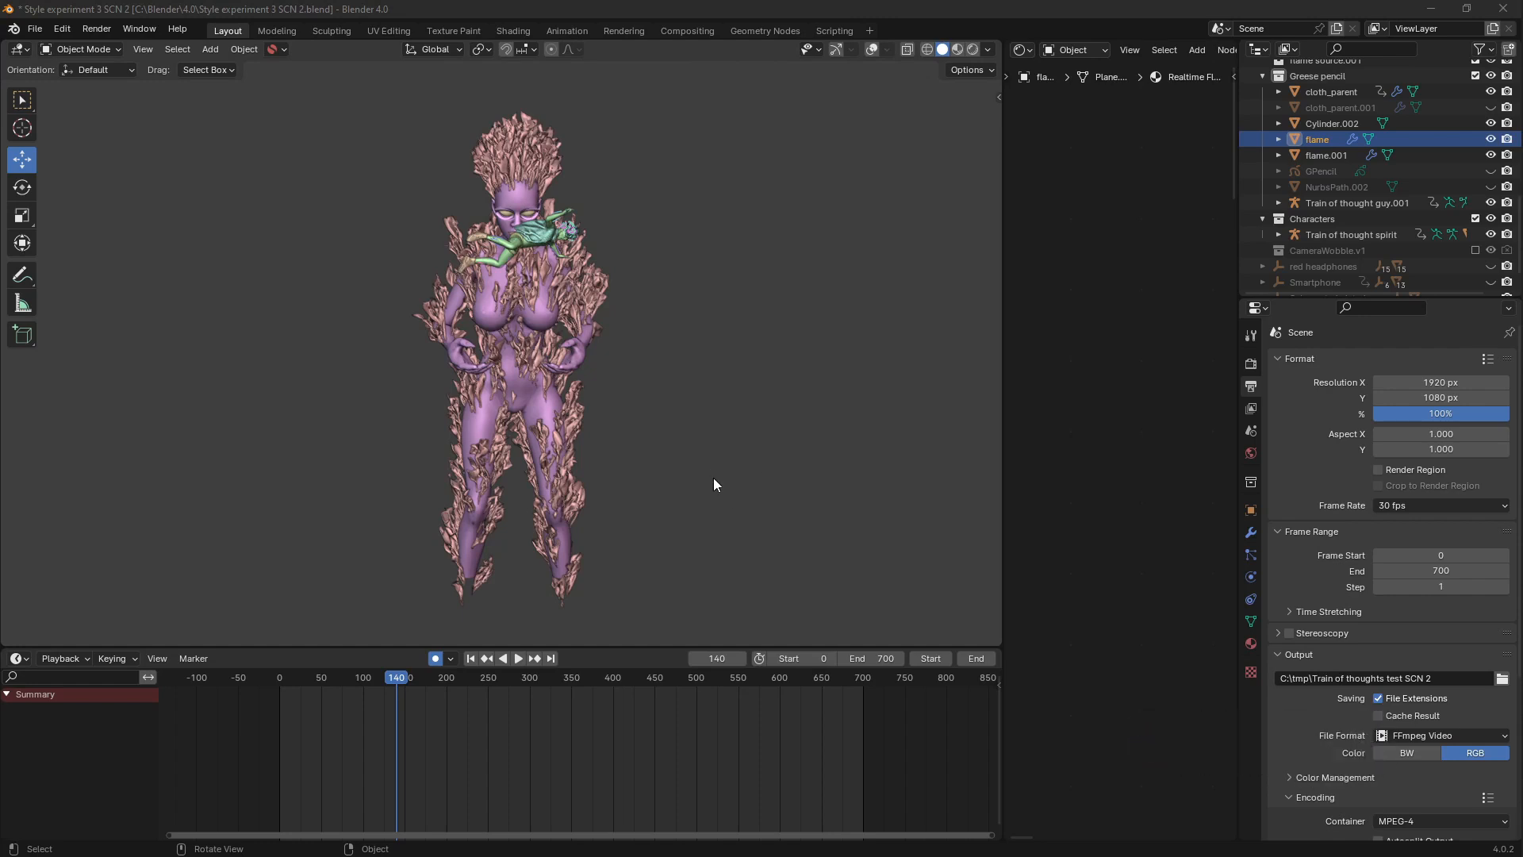
Step: Examine the giant flaming spirit and the small falling man in the Style experiment 3 SCN 2 scene, toggling the view projection
scroll(548, 321, "up", 1)
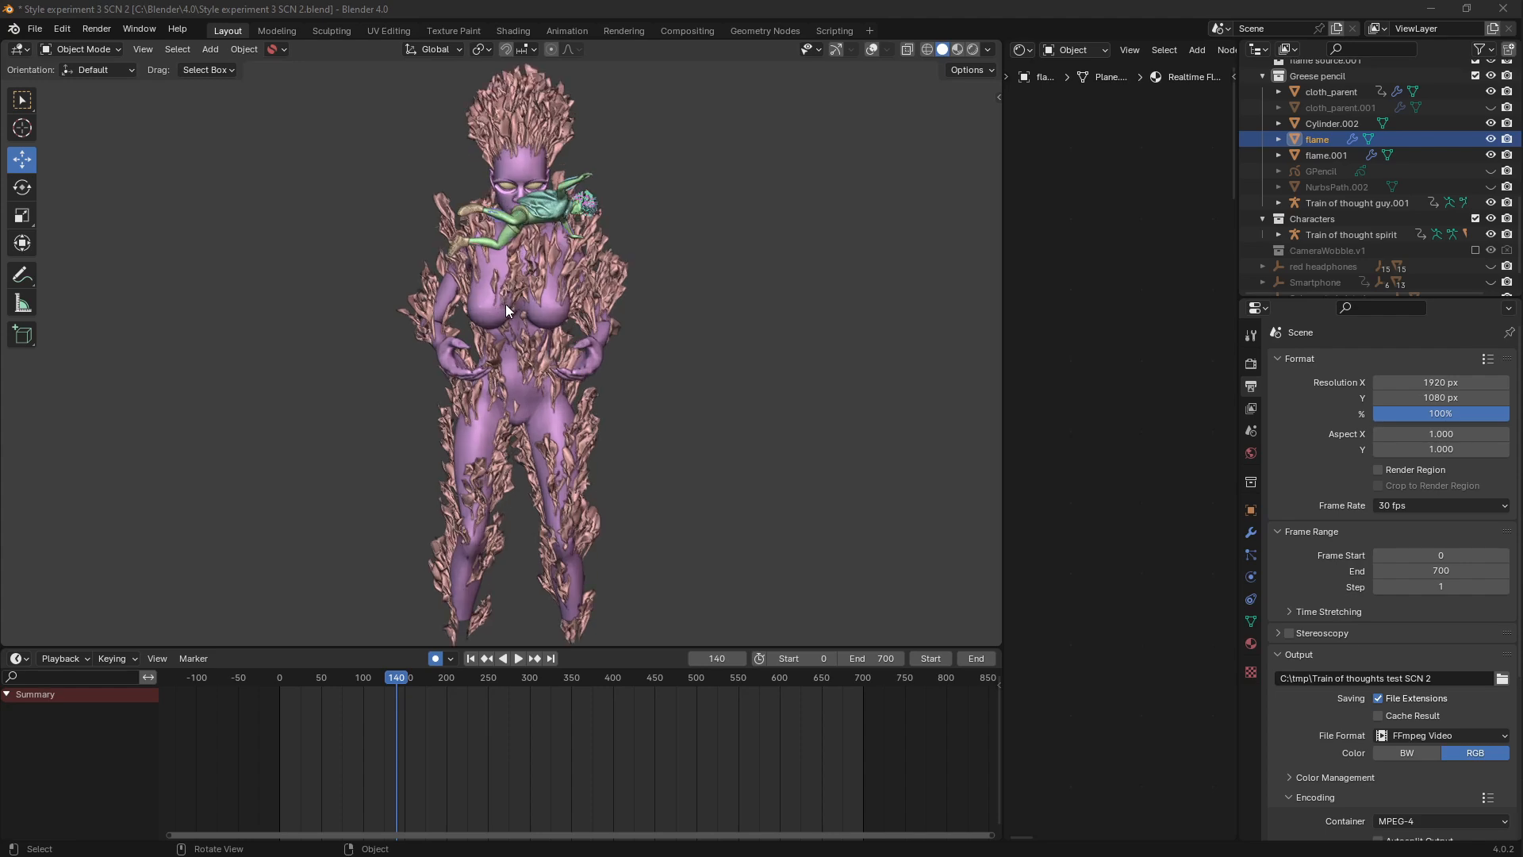
scroll(527, 319, "up", 2)
mouse_move(527, 319)
middle_mouse_down()
mouse_move(475, 311)
mouse_move(535, 308)
middle_mouse_up()
key("KP_5")
scroll(552, 353, "down", 6)
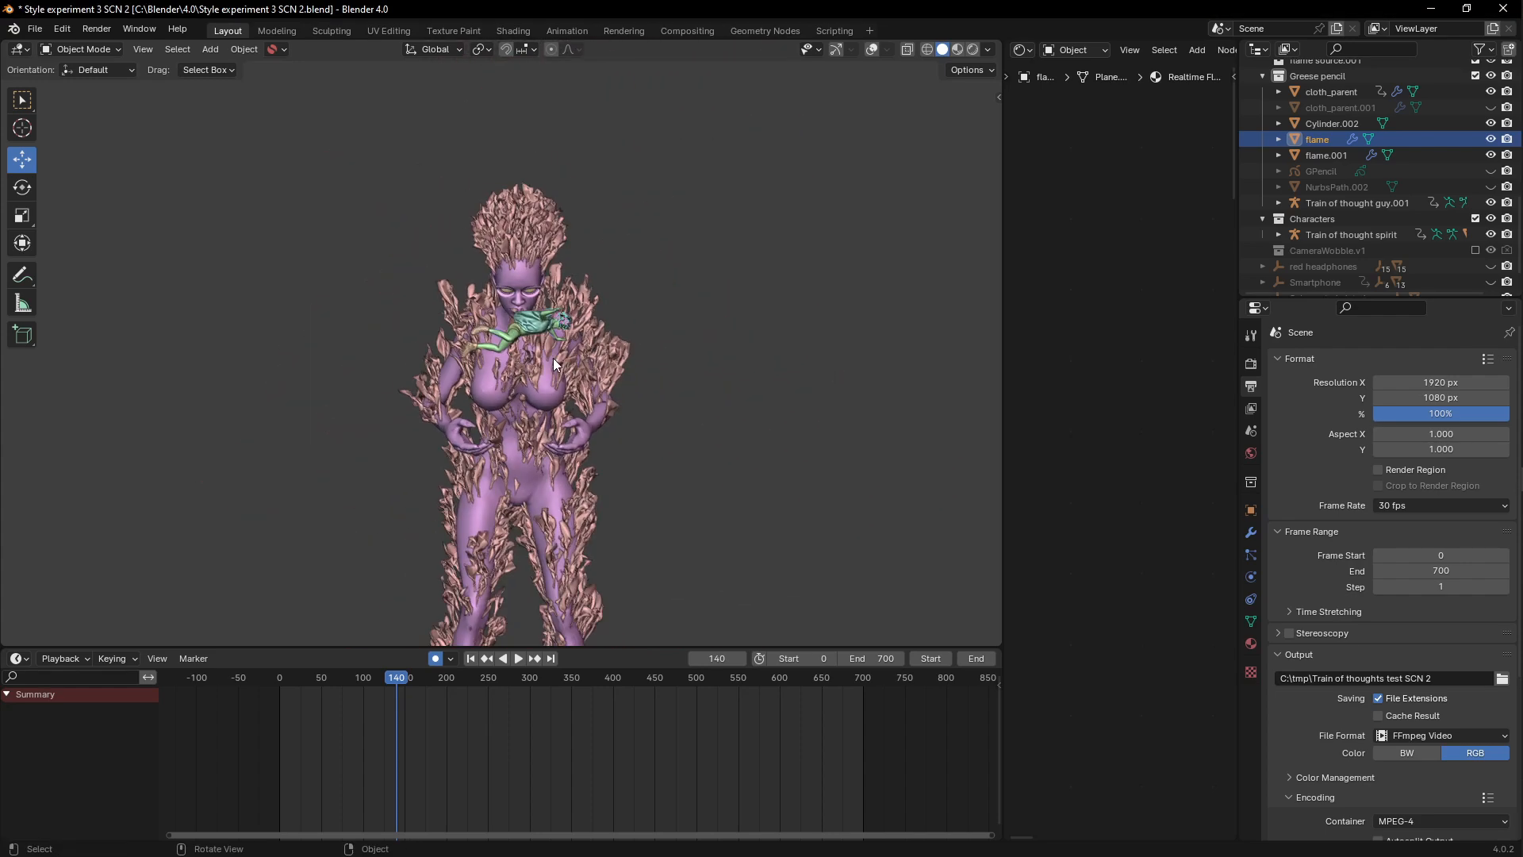
middle_click_drag(554, 425, 582, 344, "shift")
scroll(611, 372, "down", 2)
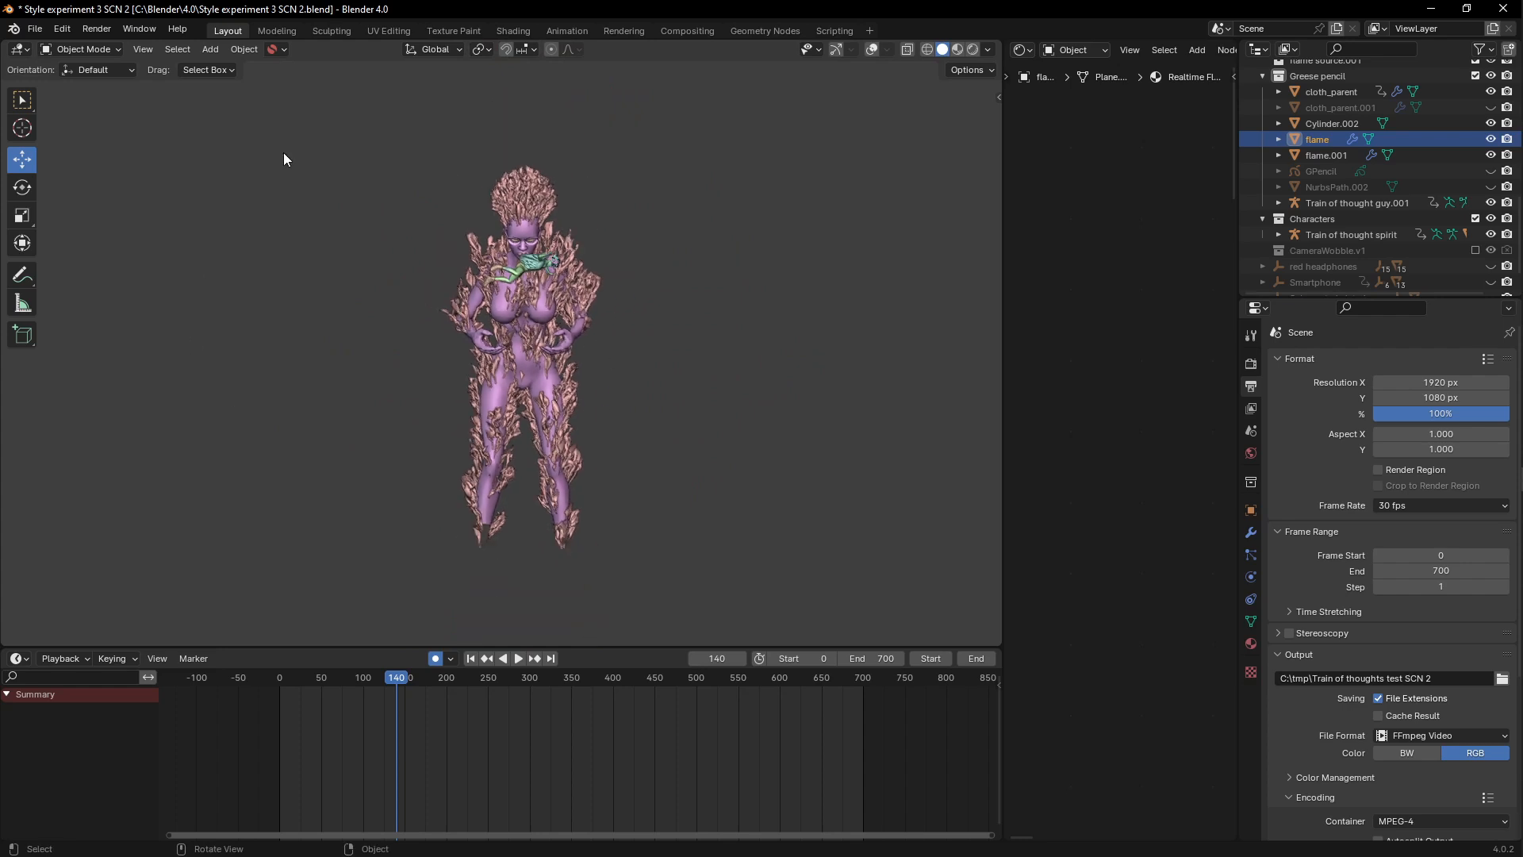
Step: Set the SCN 2 scene's viewport to rendered shading
key("z")
left_click(660, 202)
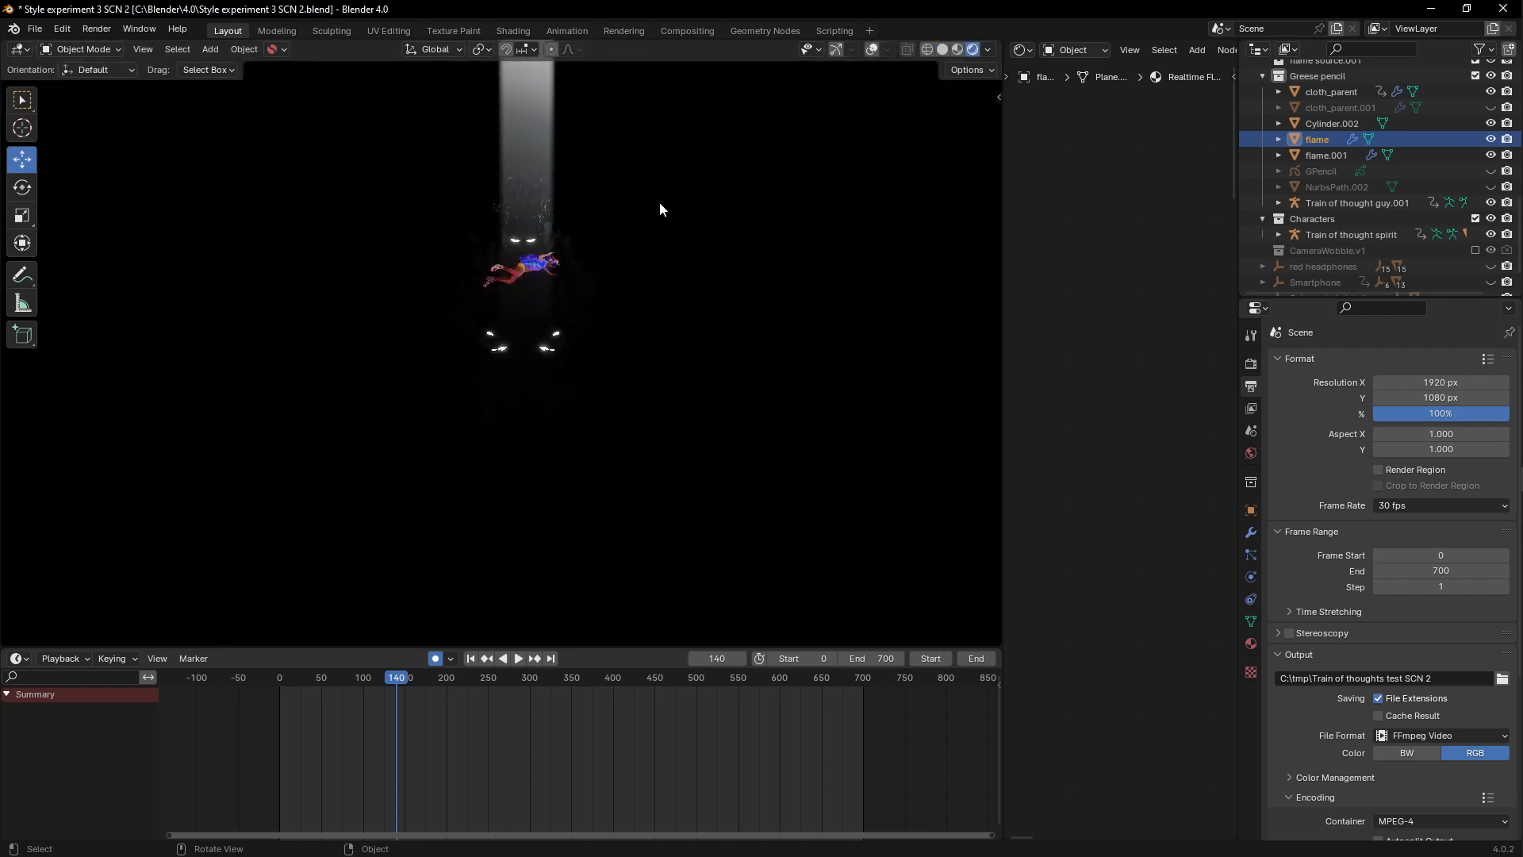
Step: Switch the SCN 2 viewport to solid shading and inspect the world's background colour settings
mouse_move(644, 208)
middle_mouse_down()
mouse_move(503, 239)
mouse_move(648, 213)
middle_mouse_up()
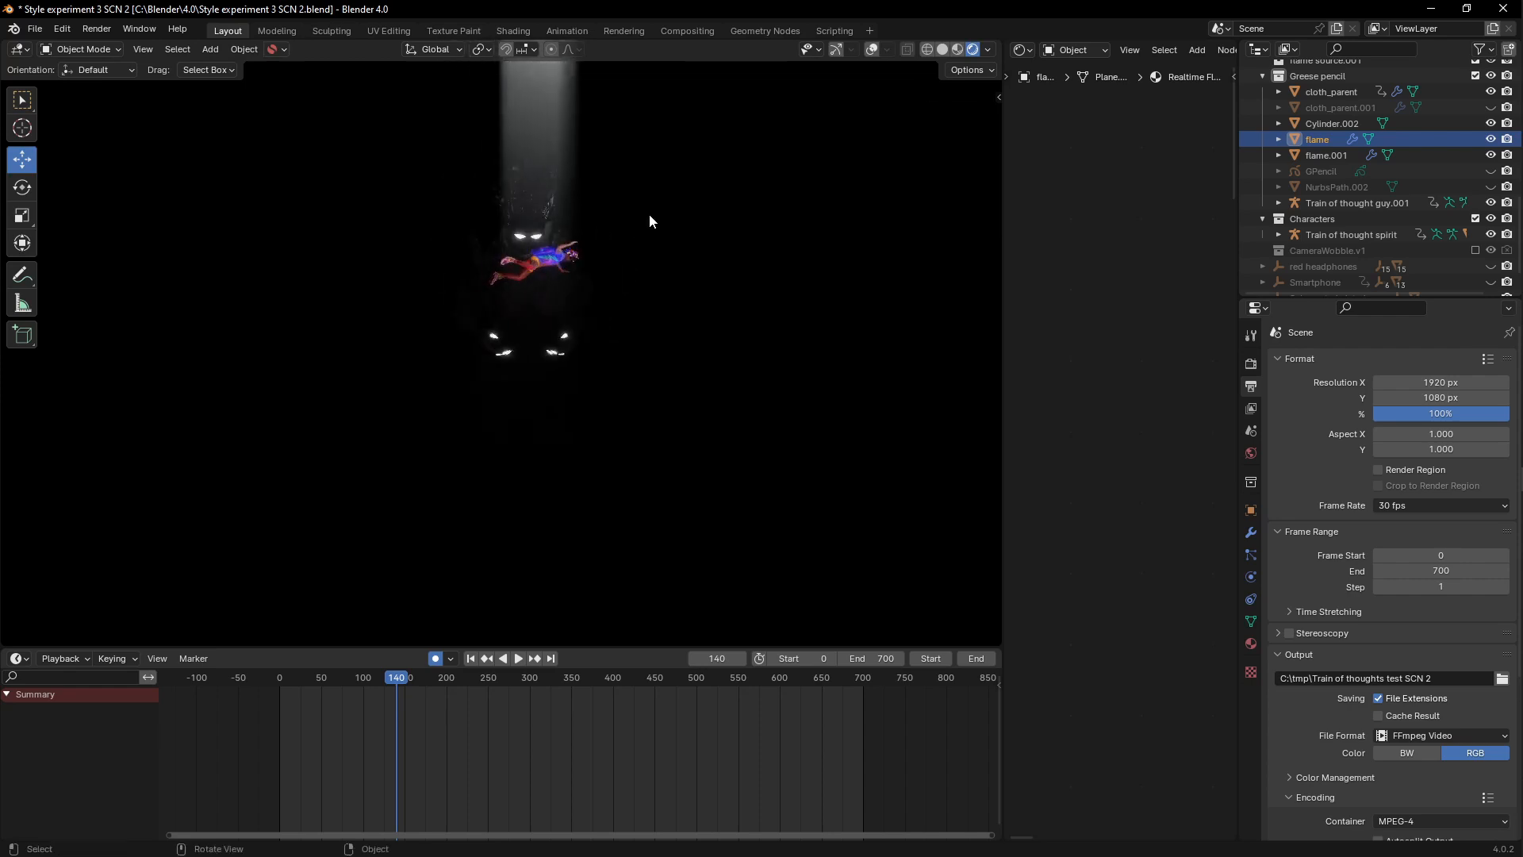
key("z")
left_click(715, 221)
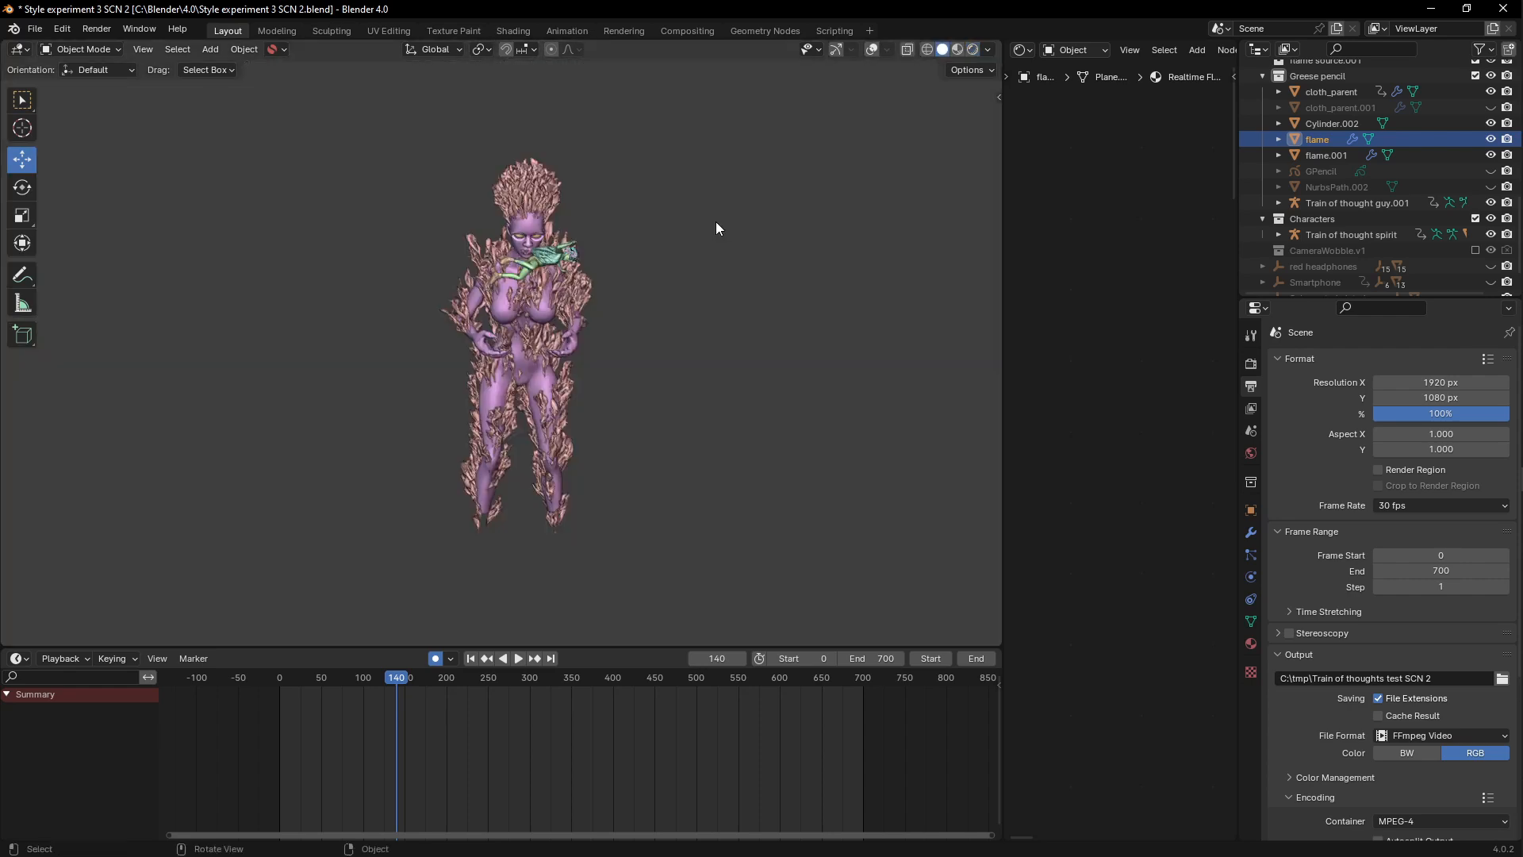
left_click(1251, 452)
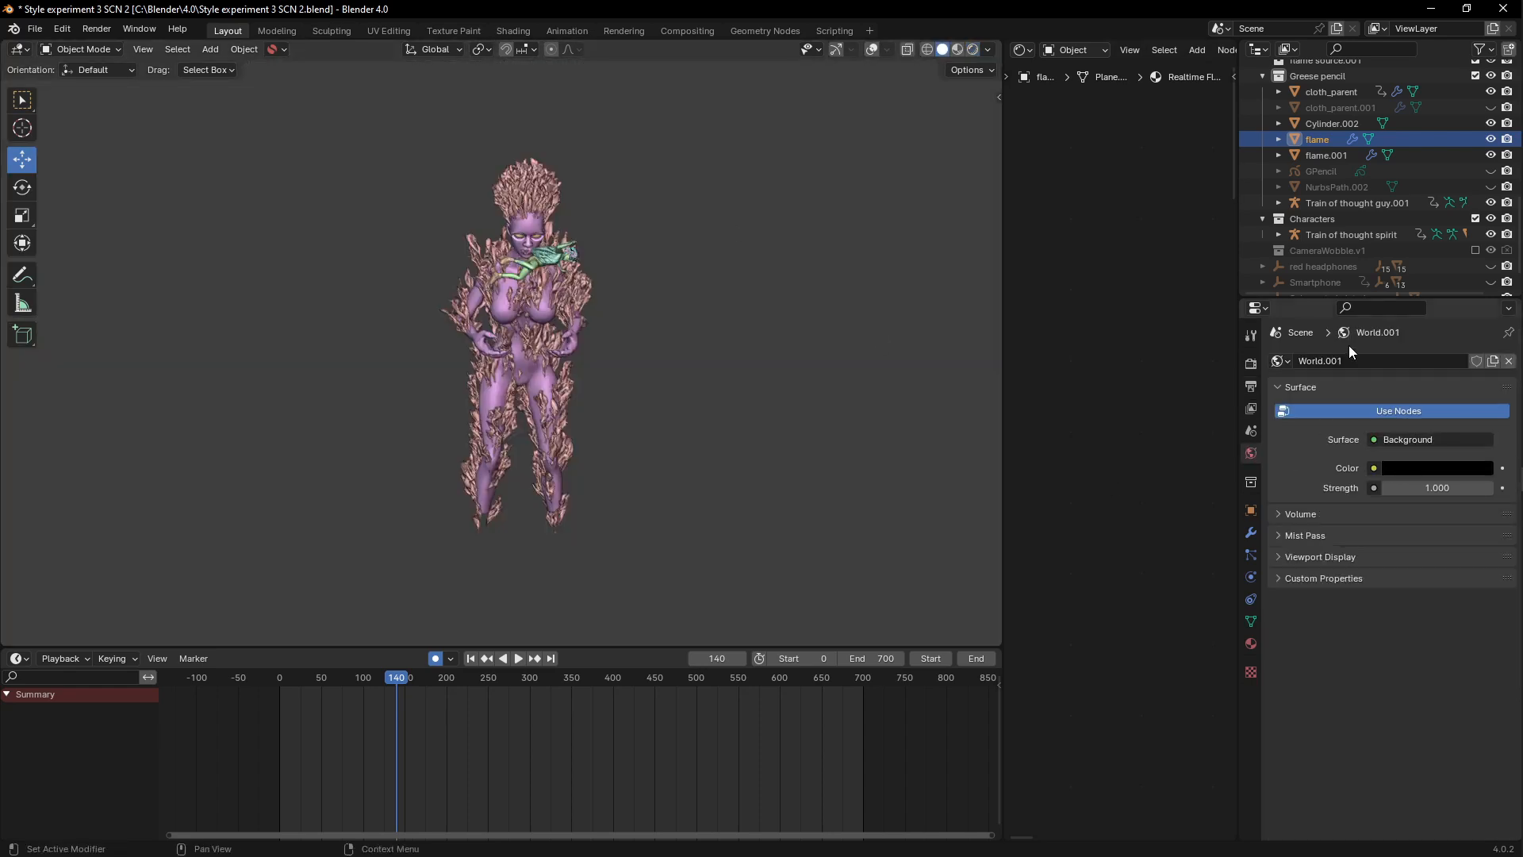
left_click(1416, 469)
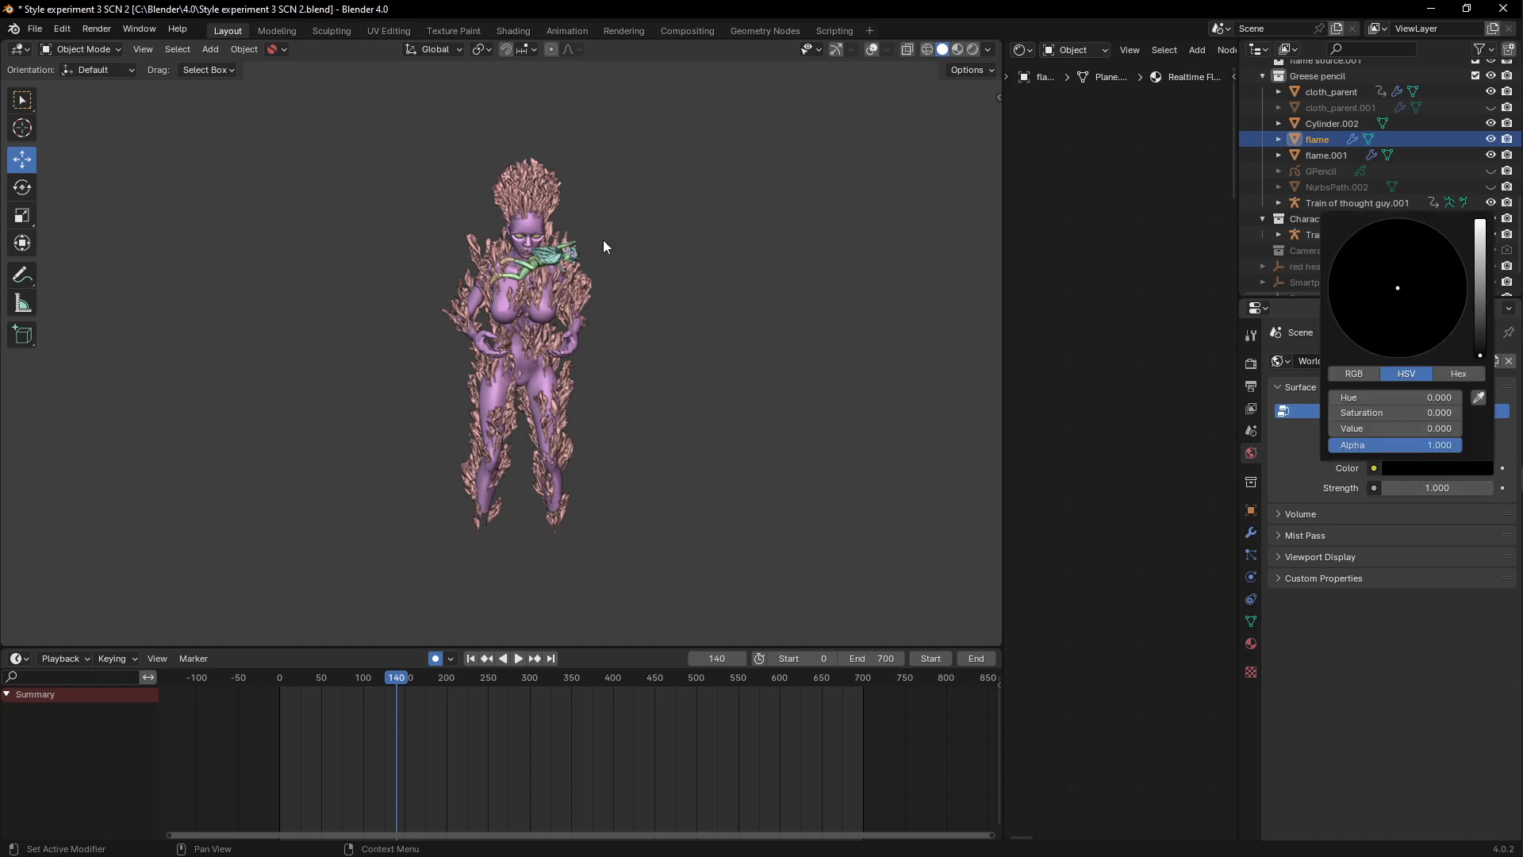
left_click(516, 168)
Step: Show the viewport overlays and gizmos, and view the lights and camera arranged around the spirit
left_click(871, 50)
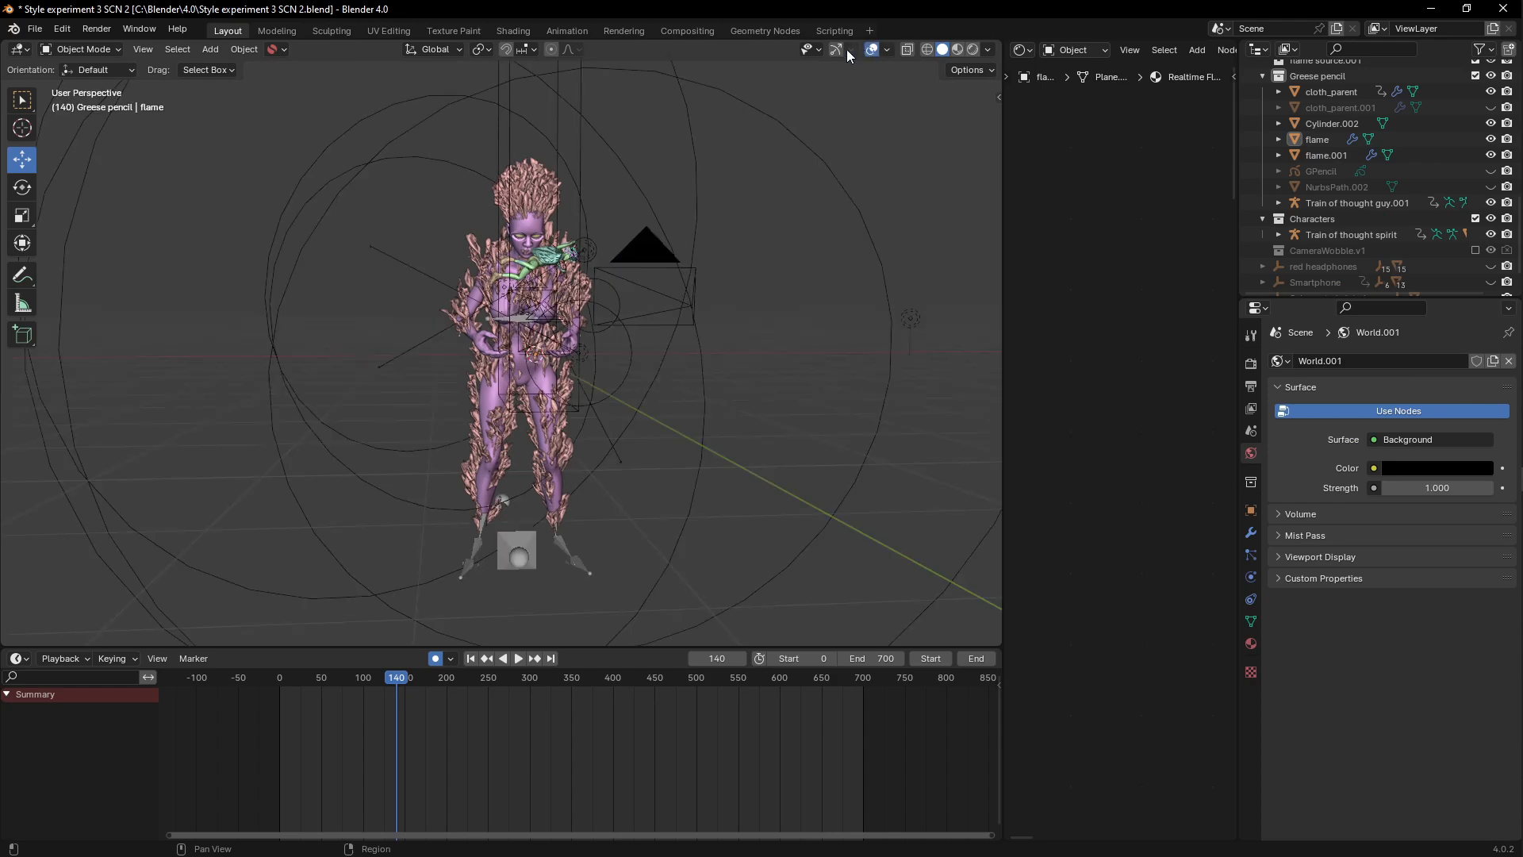
left_click(838, 51)
scroll(603, 220, "down", 3)
middle_click_drag(602, 225, 584, 287, "shift")
middle_click_drag(582, 290, 535, 290)
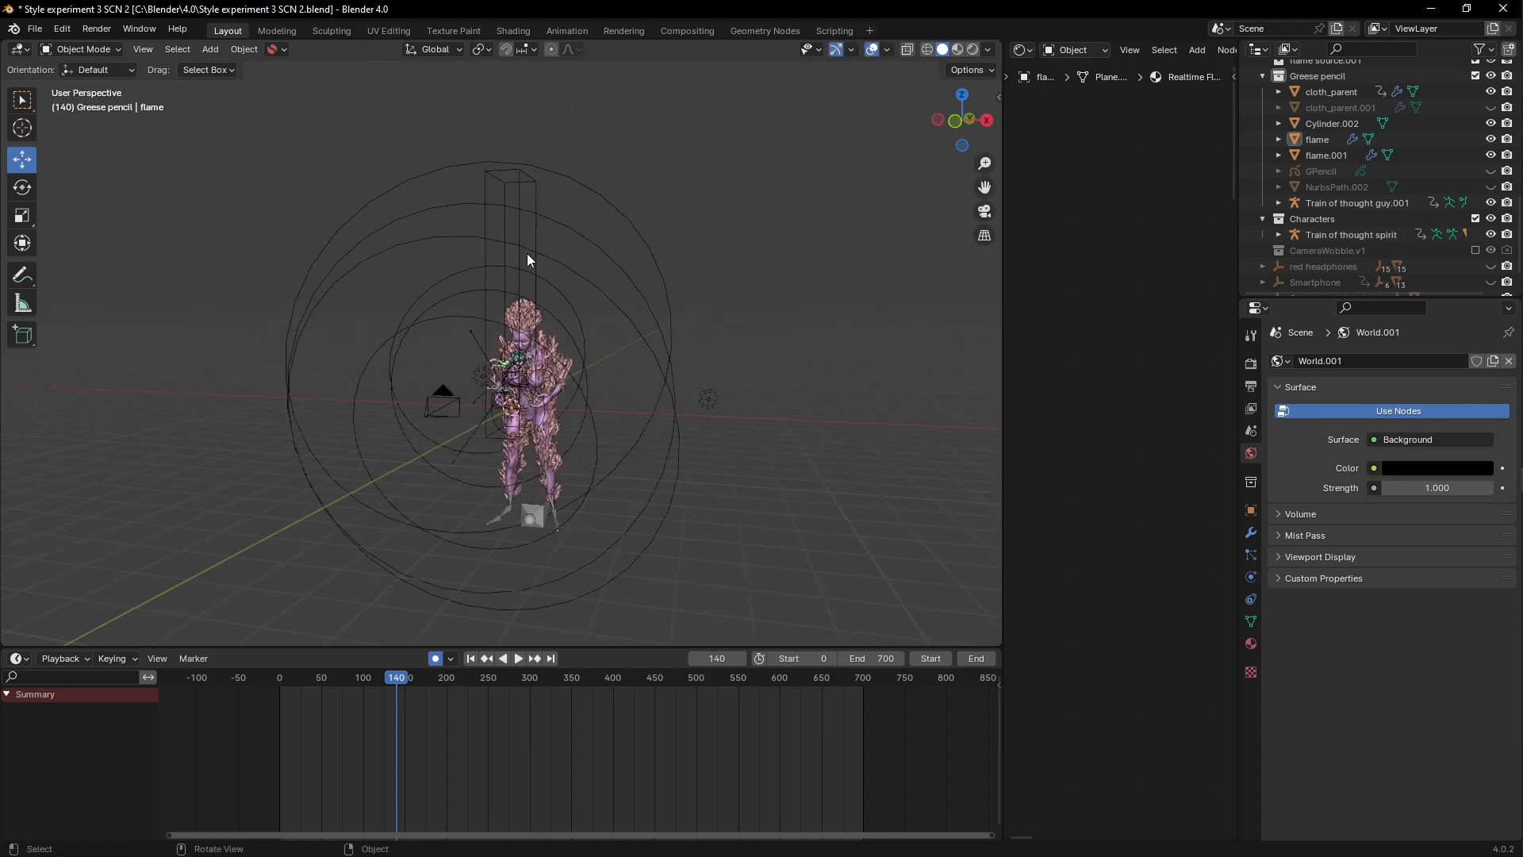
Step: Select the tall box around the falling man and examine its God rays material nodes in an enlarged shader editor
left_click(521, 184)
scroll(529, 230, "up", 2)
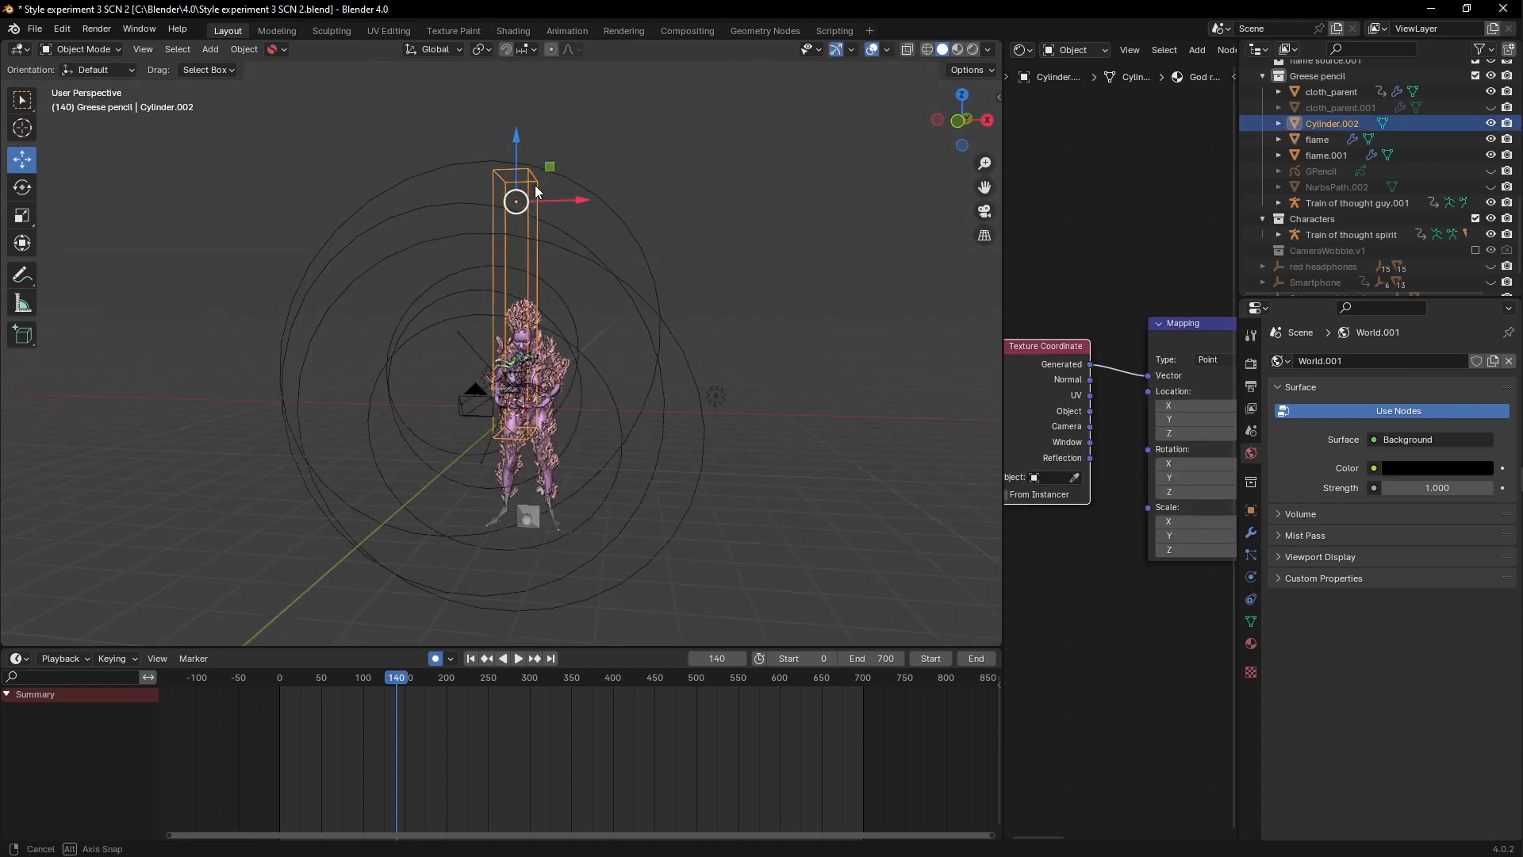
middle_click_drag(537, 274, 595, 293)
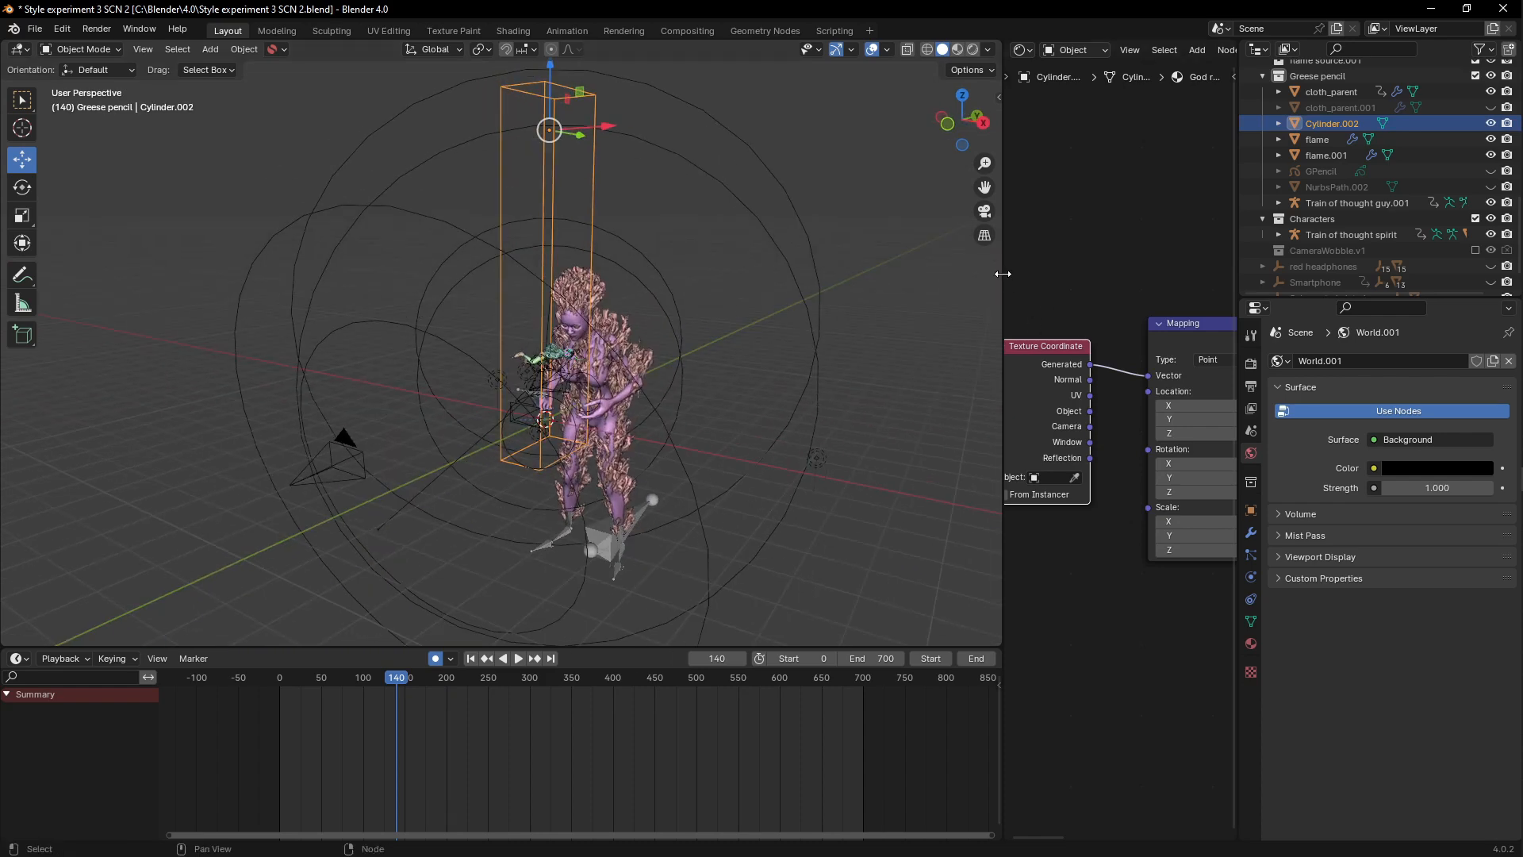
left_click_drag(999, 278, 665, 288)
scroll(1047, 335, "down", 4)
middle_click_drag(1058, 335, 1029, 329)
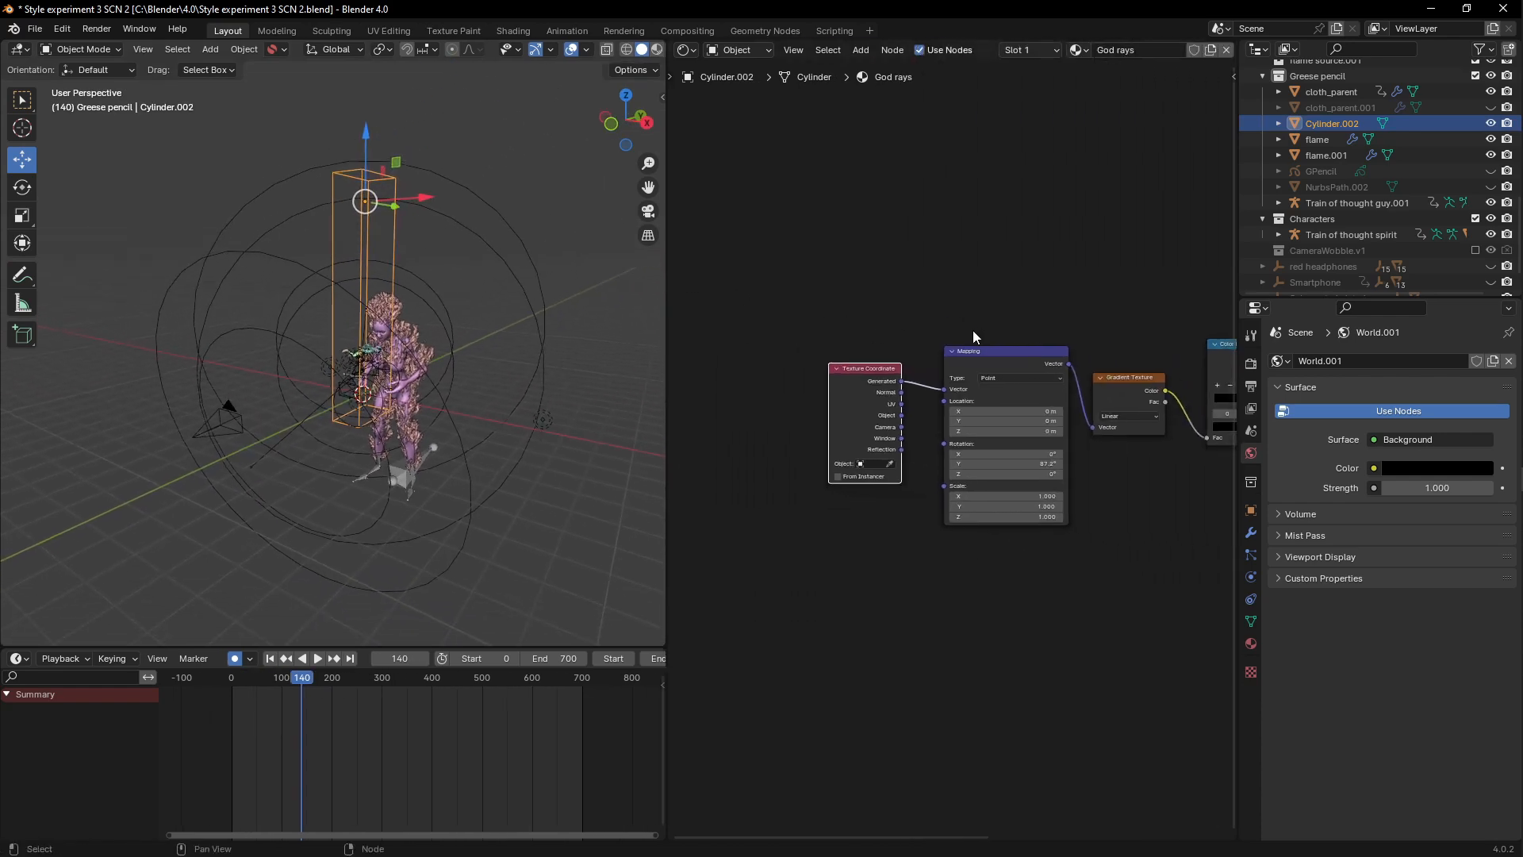
middle_click_drag(924, 358, 1041, 310)
scroll(911, 379, "up", 2)
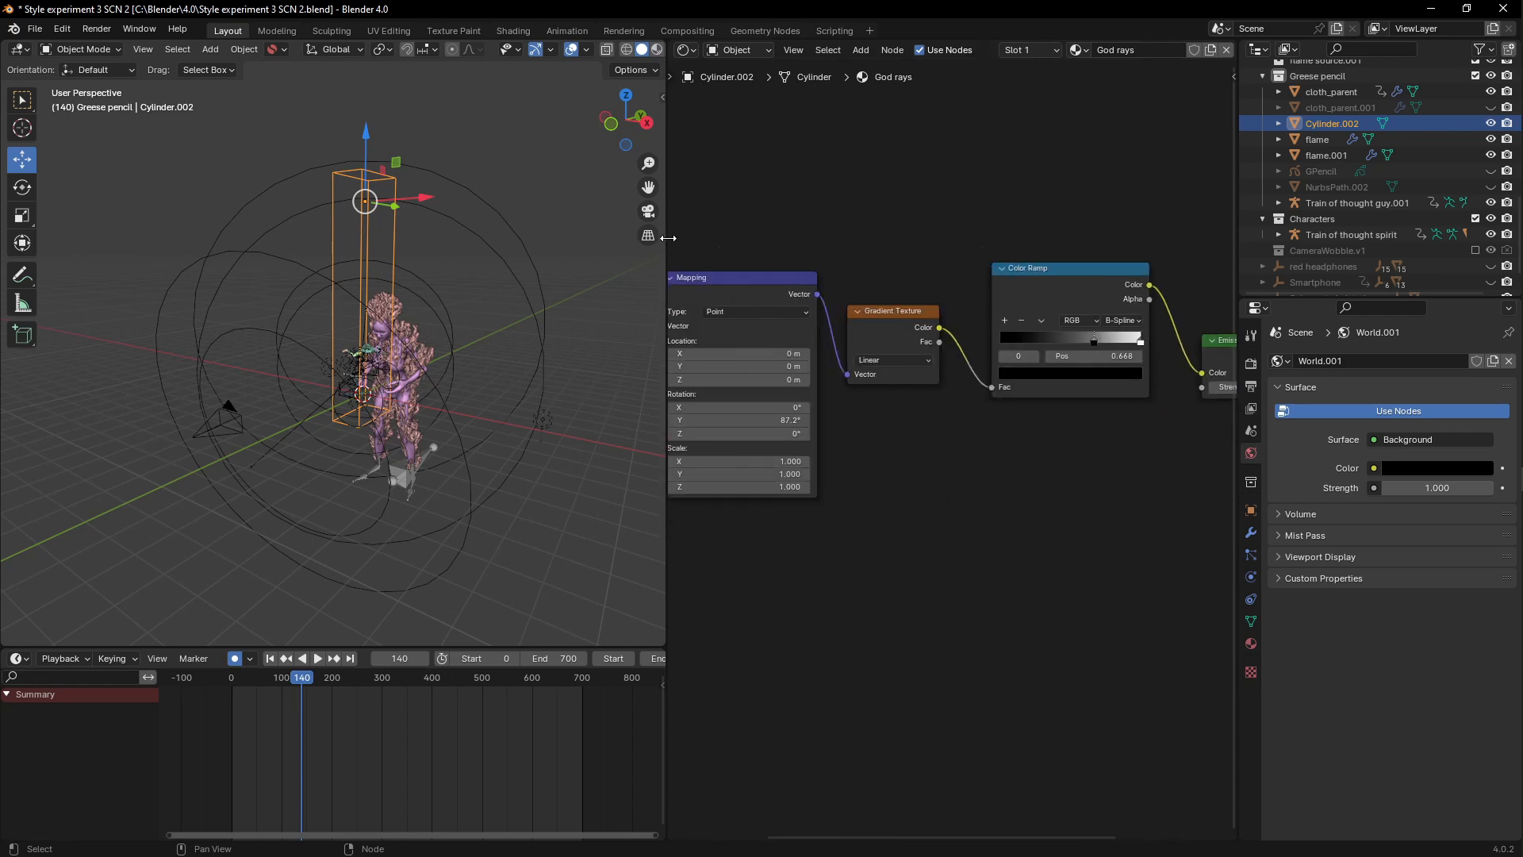
Step: Enlarge the viewport again and examine the god rays beam in rendered shading from the front and at an angle
left_click_drag(668, 240, 1006, 252)
mouse_move(646, 239)
middle_mouse_down()
mouse_move(507, 243)
mouse_move(513, 335)
middle_mouse_up()
key("z")
key("KP_1")
scroll(517, 345, "up", 3)
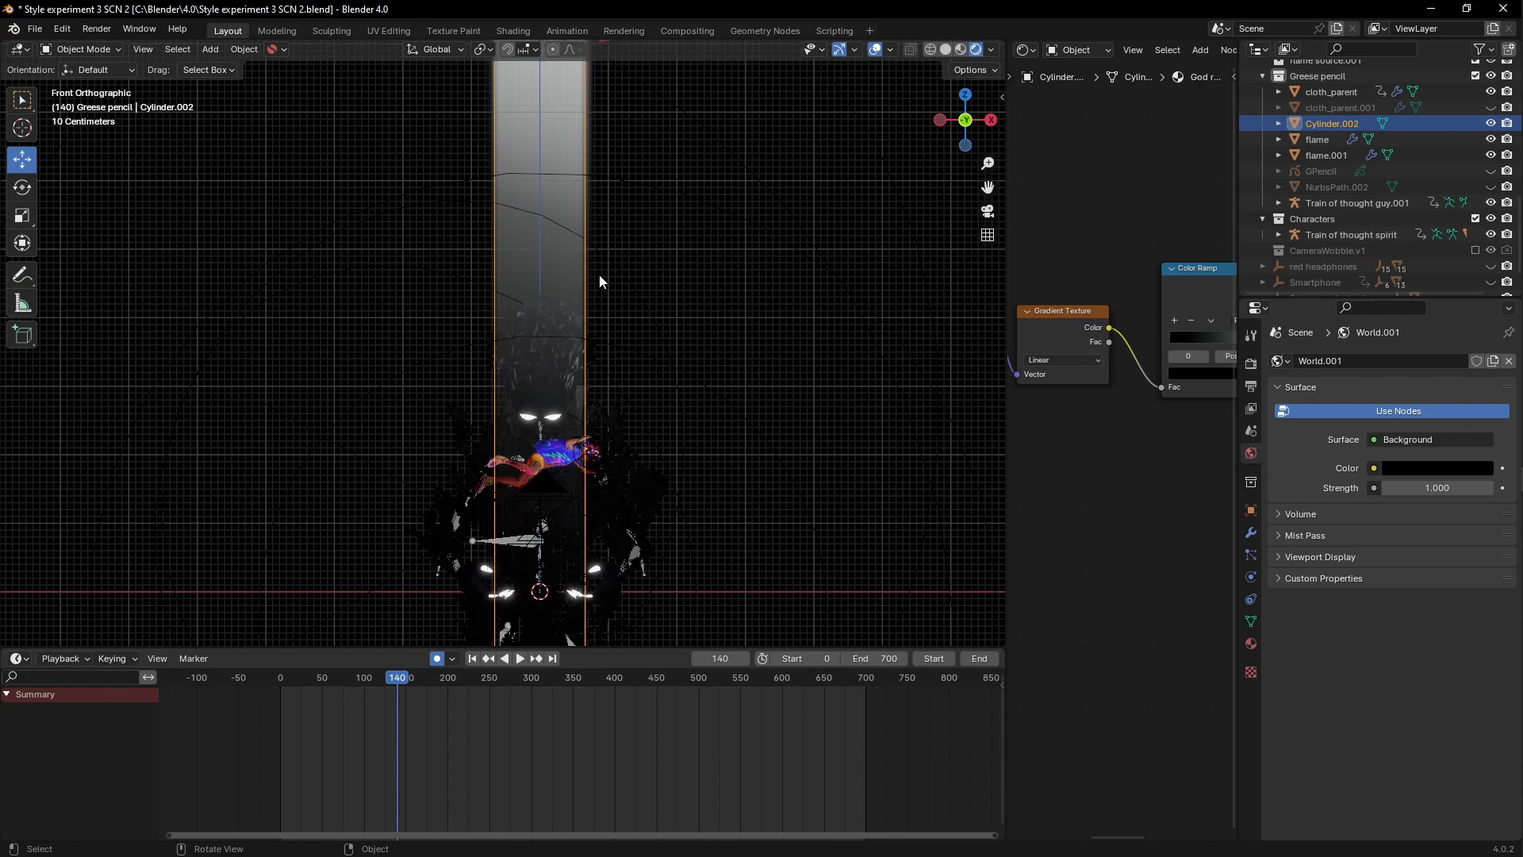
middle_click_drag(598, 273, 541, 269)
key("KP_1")
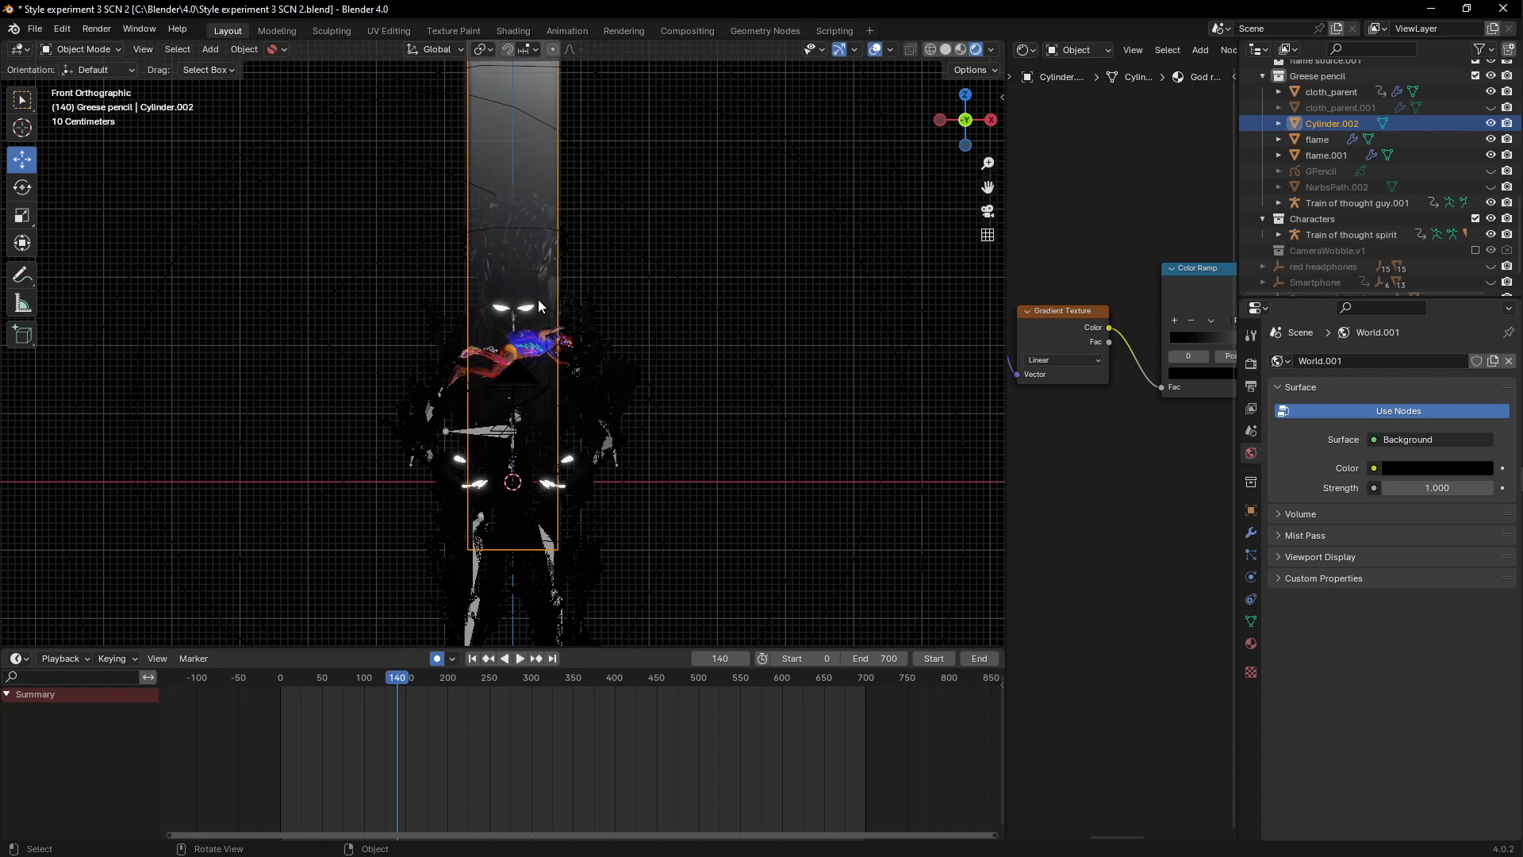
middle_click_drag(538, 298, 549, 254)
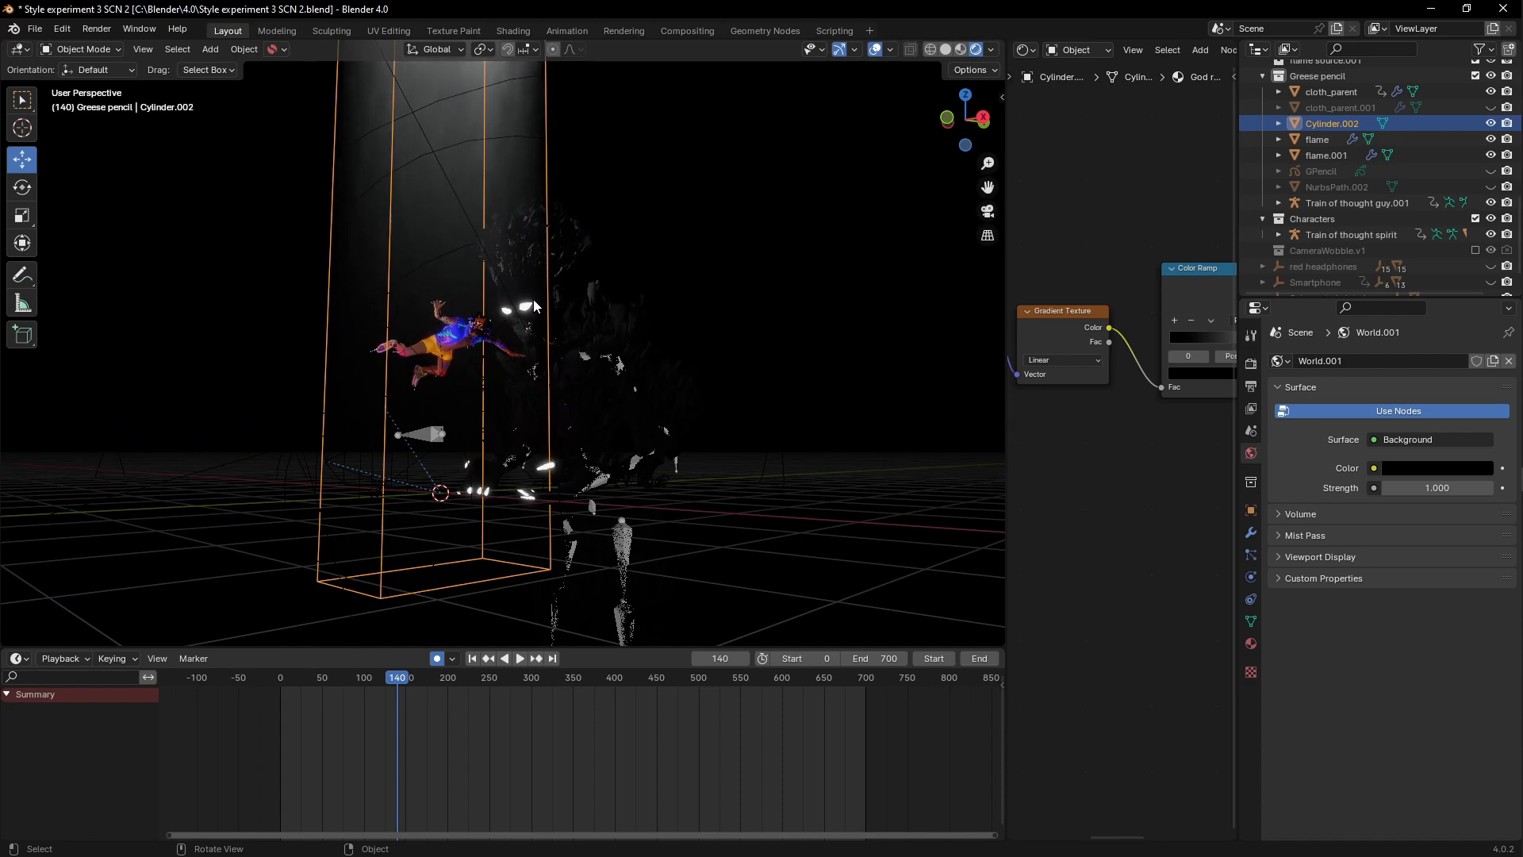
Step: Select the spirit's flame object, and the key light near the falling man to inspect it from the front
middle_click_drag(534, 298, 649, 344)
left_click(645, 331)
middle_click_drag(733, 204, 734, 302)
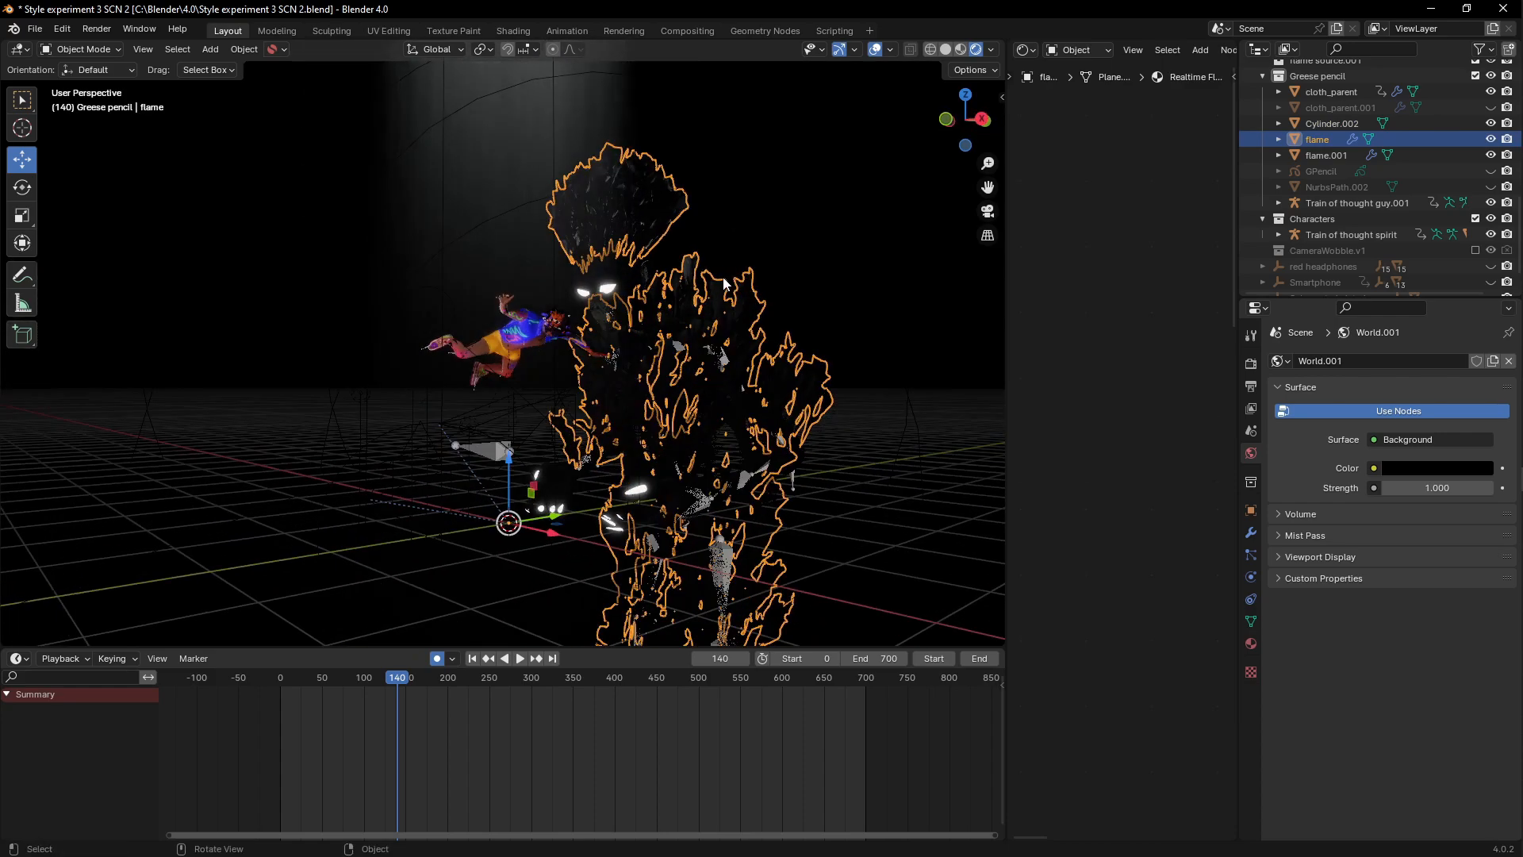
left_click(763, 227)
middle_click_drag(764, 227, 575, 408)
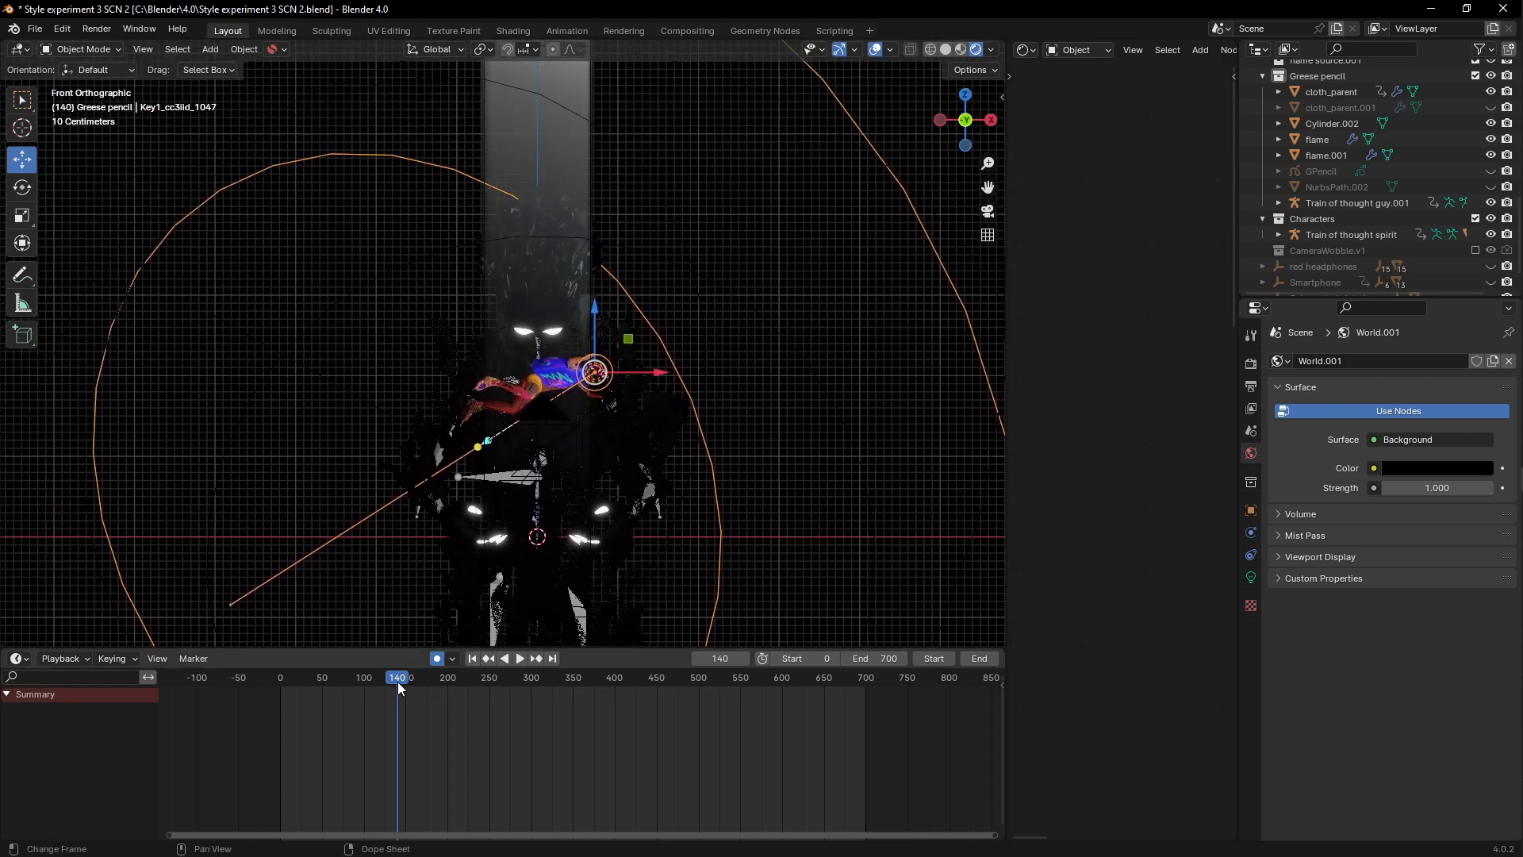
Step: Move the playhead to frame 149 and briefly play the animation in rendered shading
left_click_drag(397, 682, 476, 529)
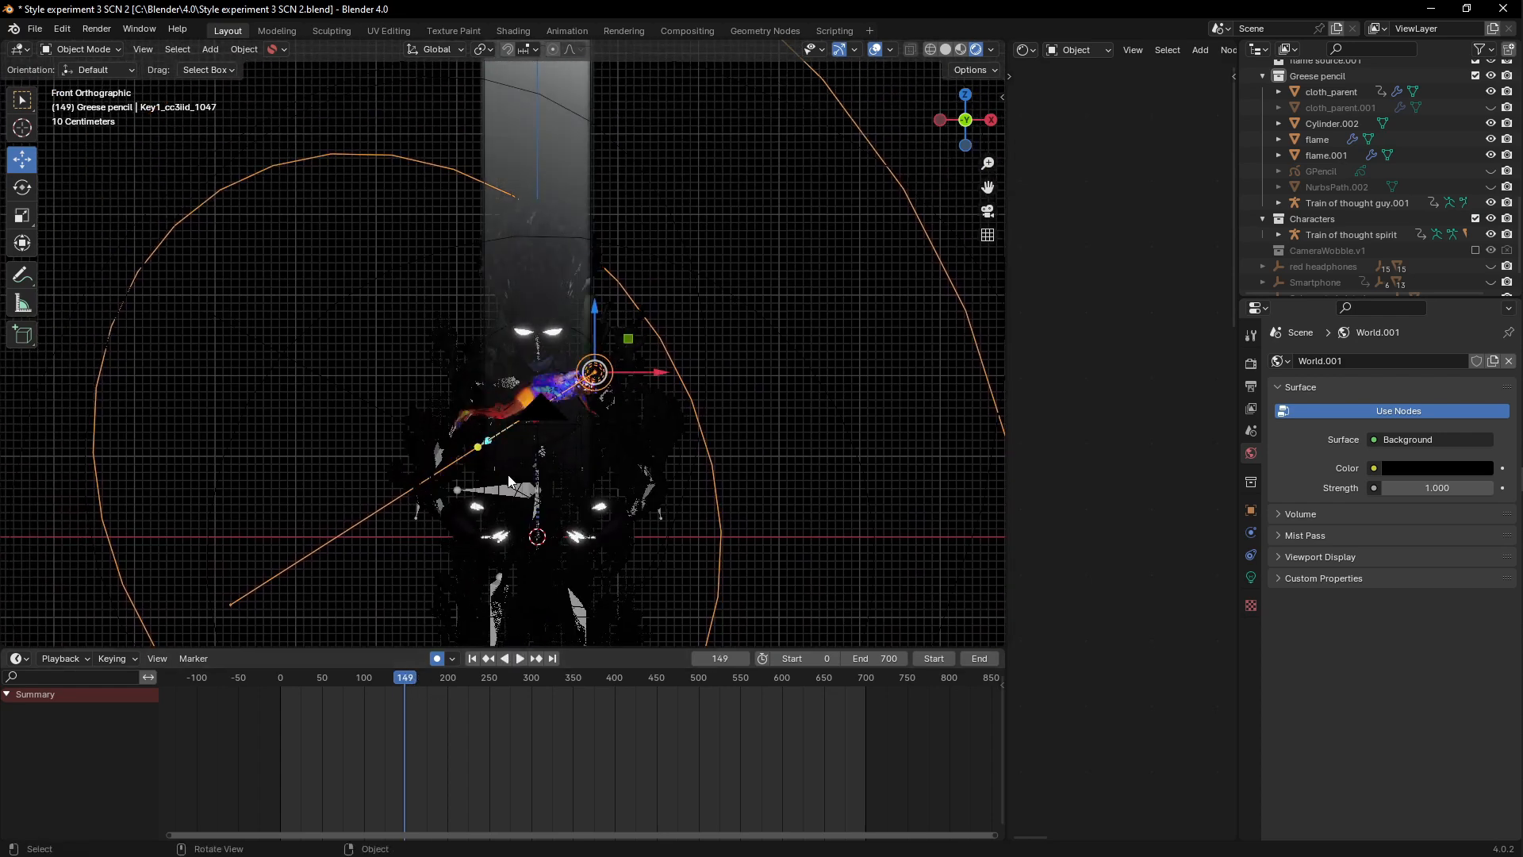
key("space")
key("space")
Step: Play the falling man's animation in solid shading from the side and the front, stopping at frame 239
key("z")
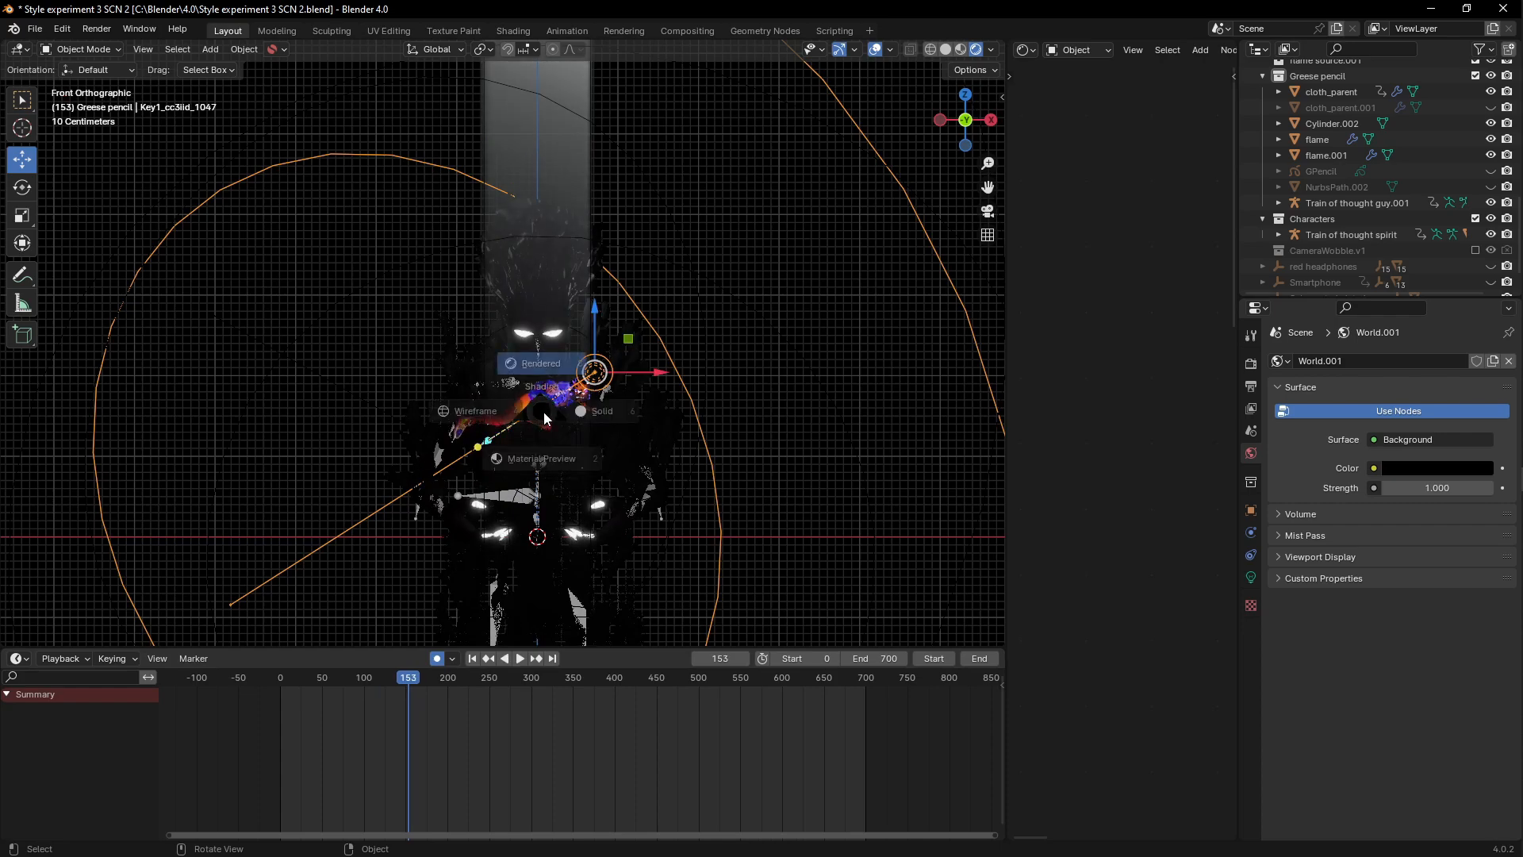
left_click(621, 422)
middle_click_drag(589, 429, 661, 288, "shift")
scroll(597, 390, "up", 1)
key("space")
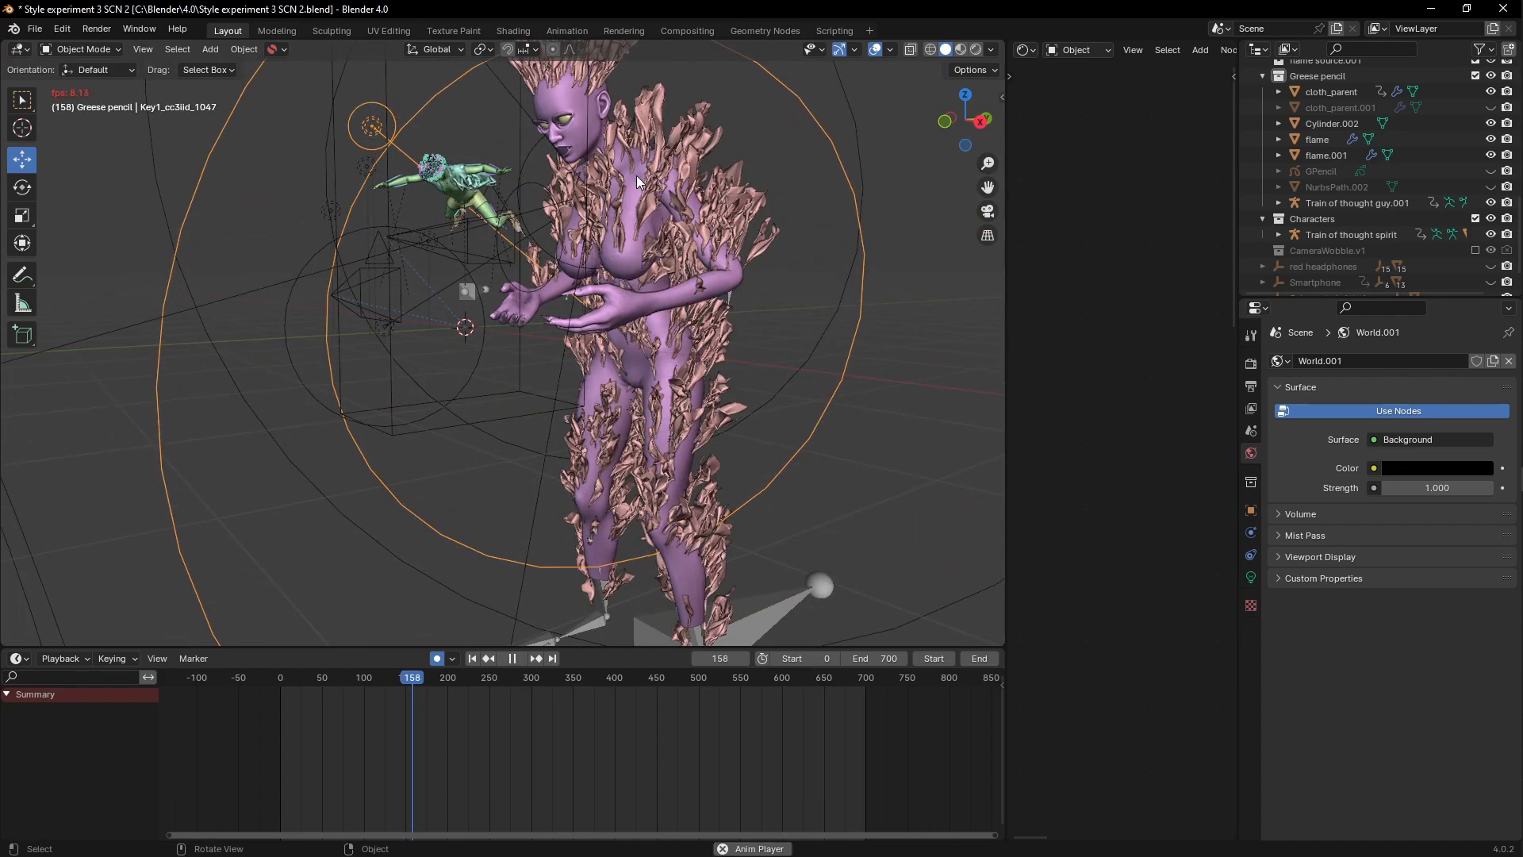
key("KP_1")
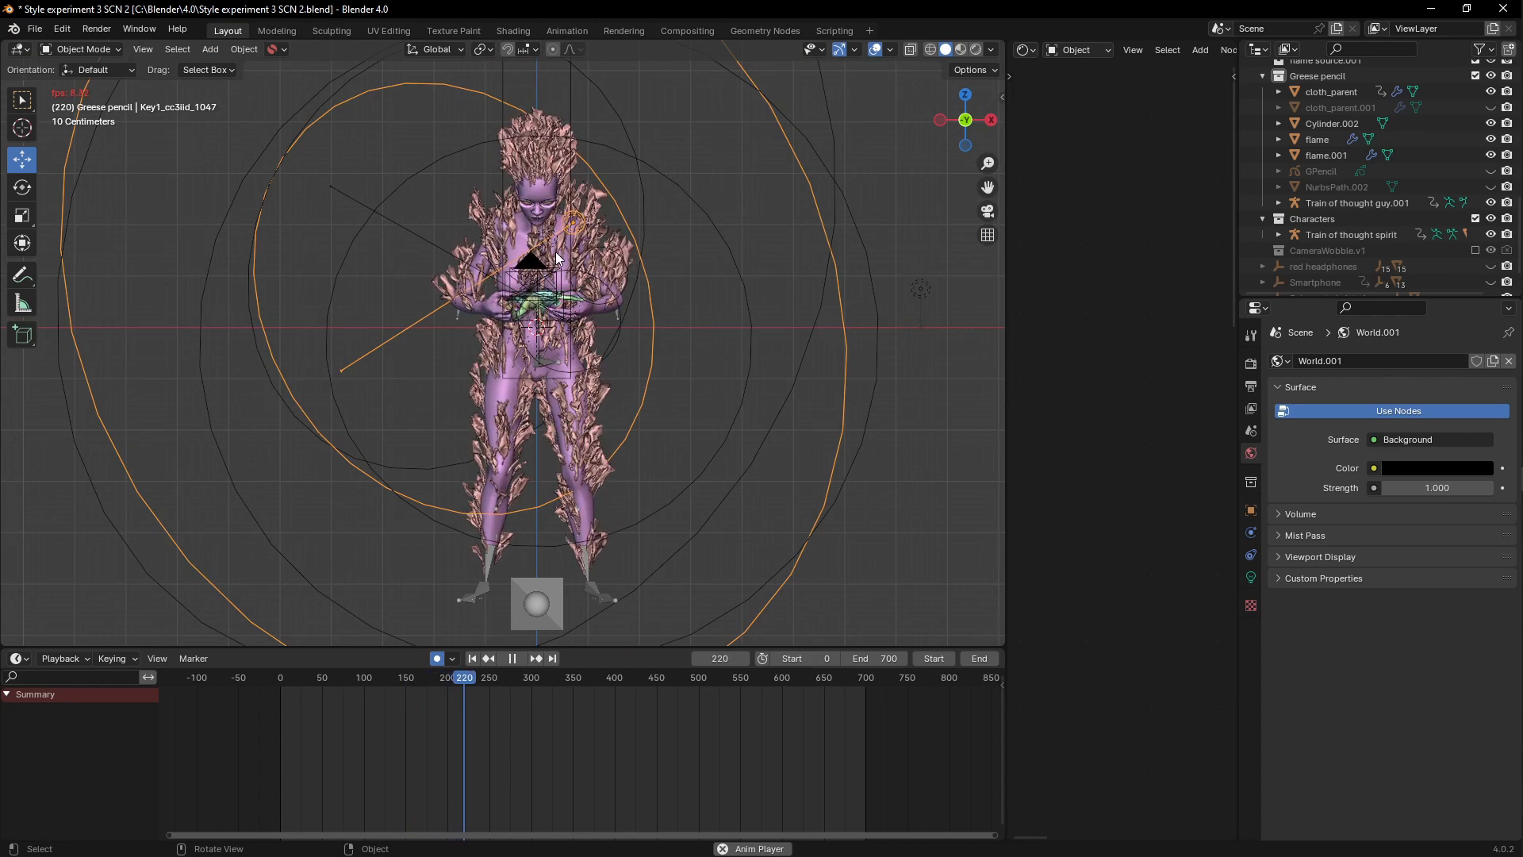
key("space")
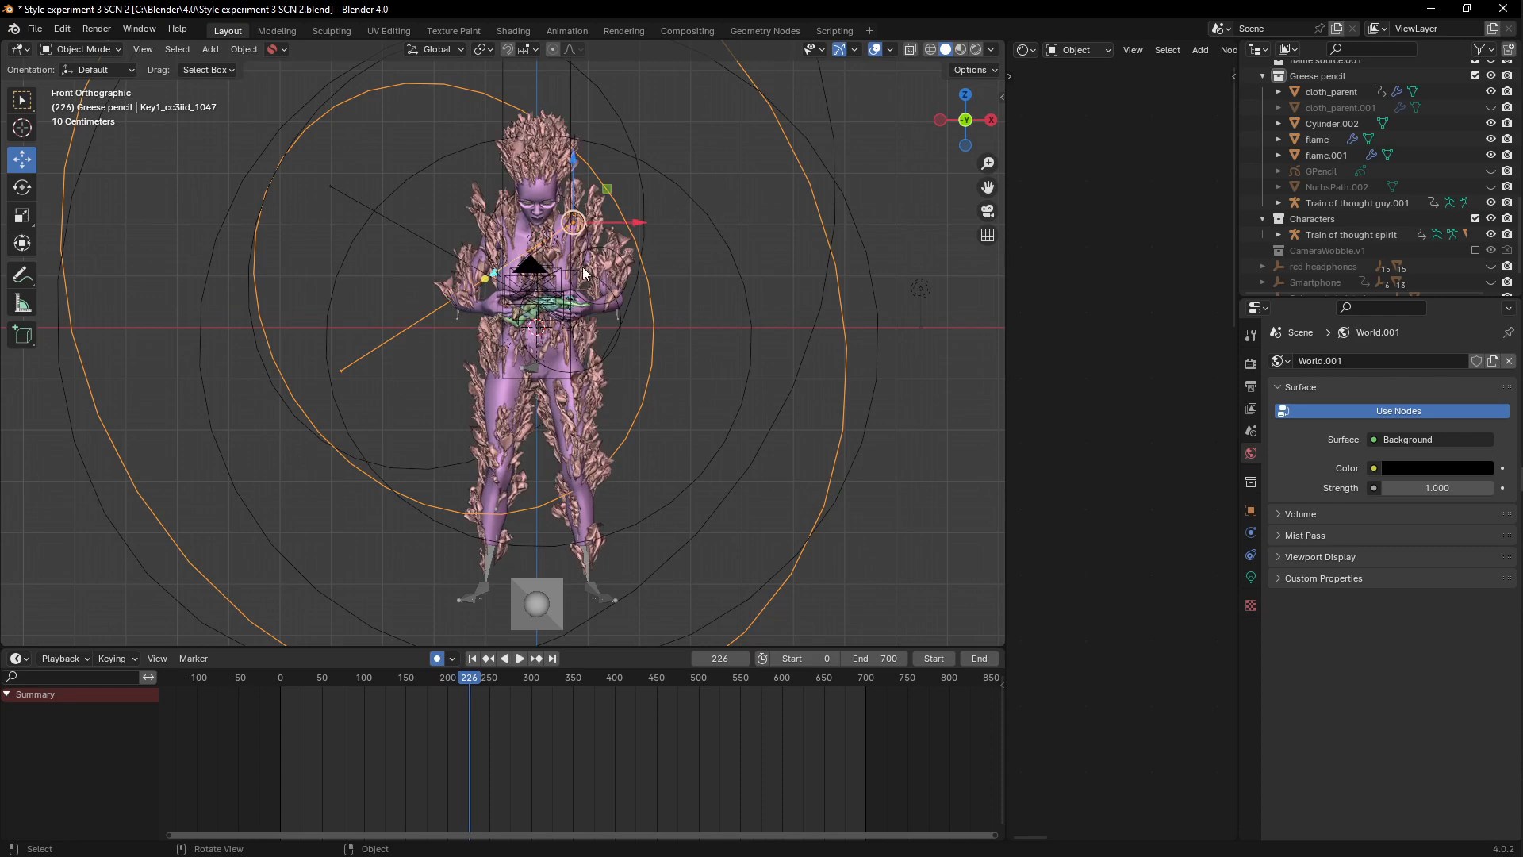
key("space")
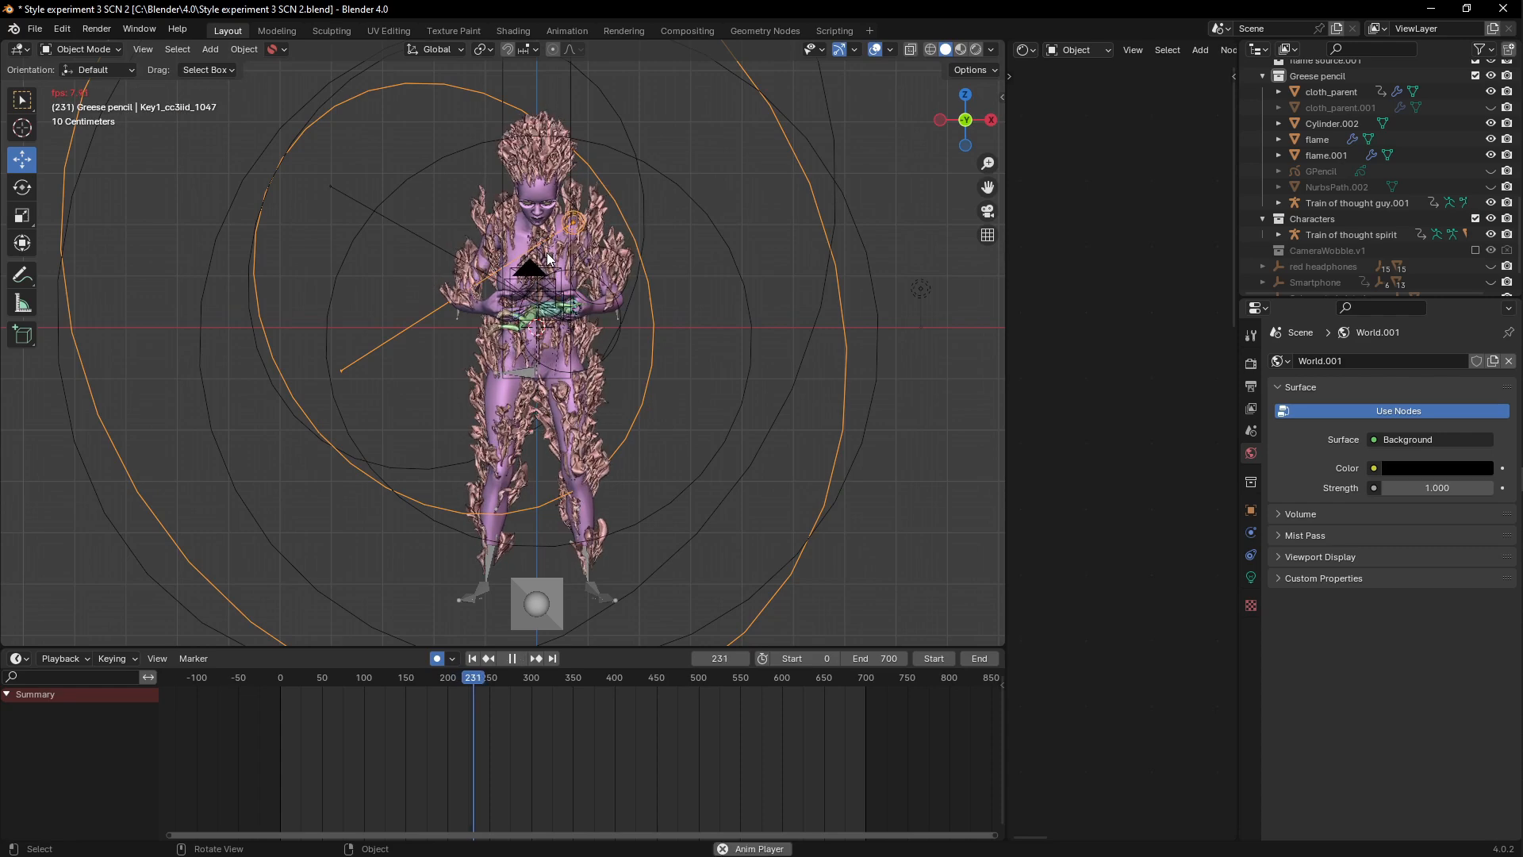
key("space")
Step: Set the viewport to rendered shading and hide the gizmos and overlays
key("z")
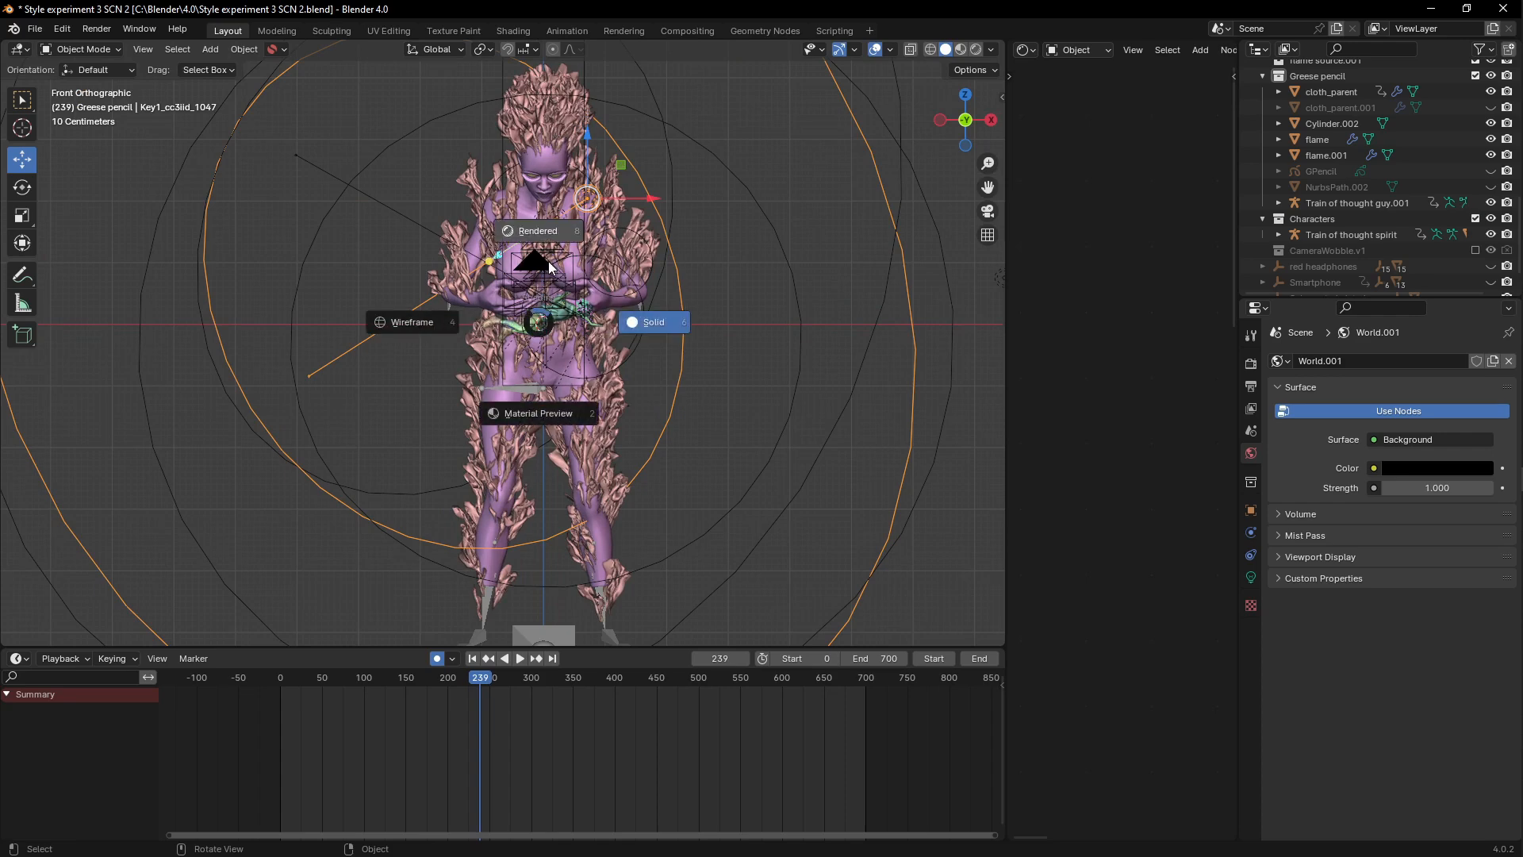
left_click(551, 268)
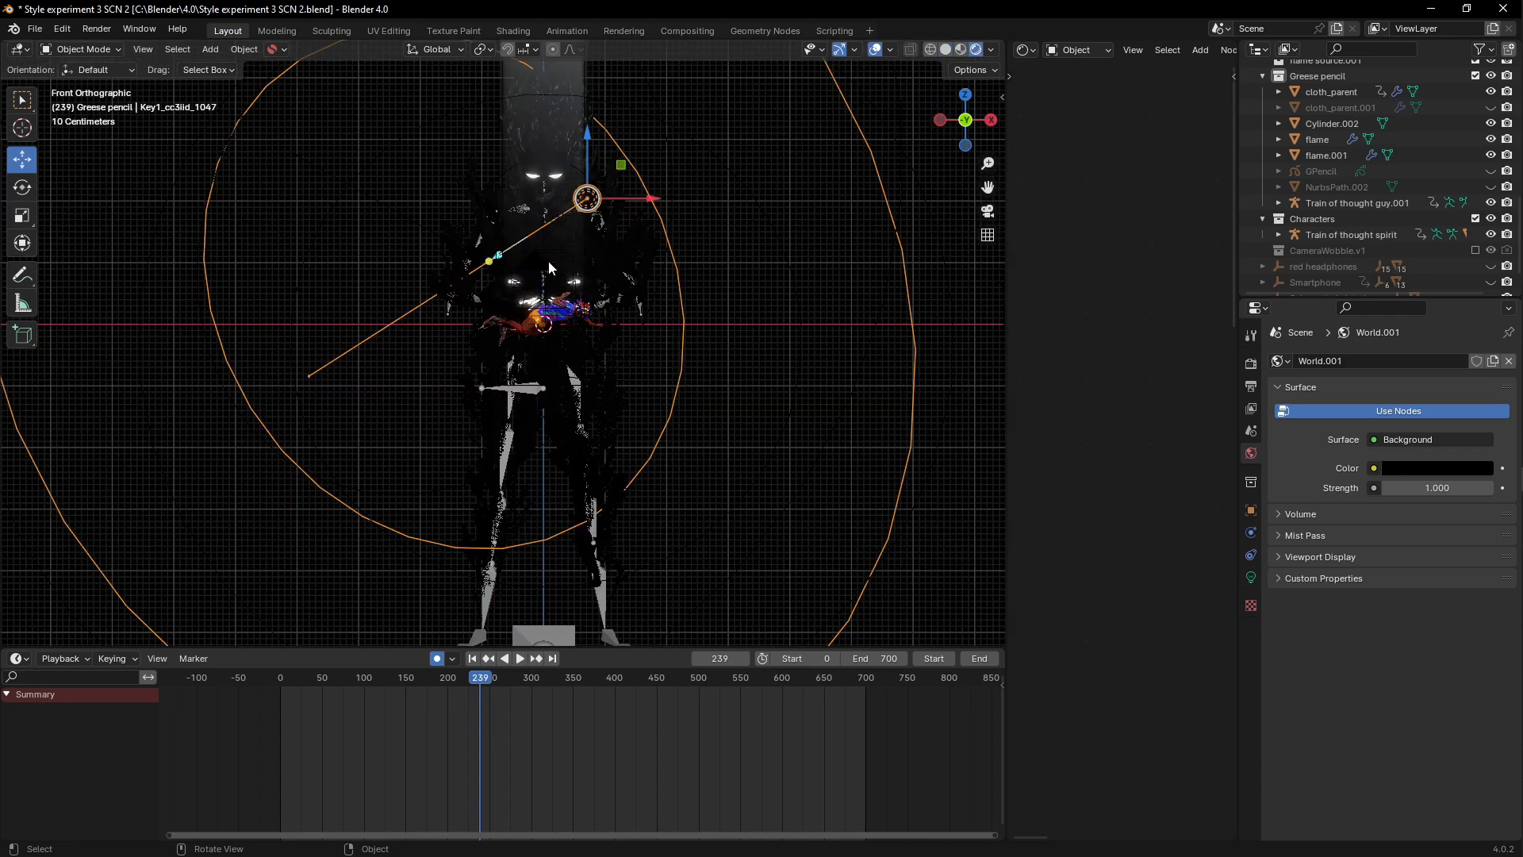
left_click(838, 49)
left_click(875, 49)
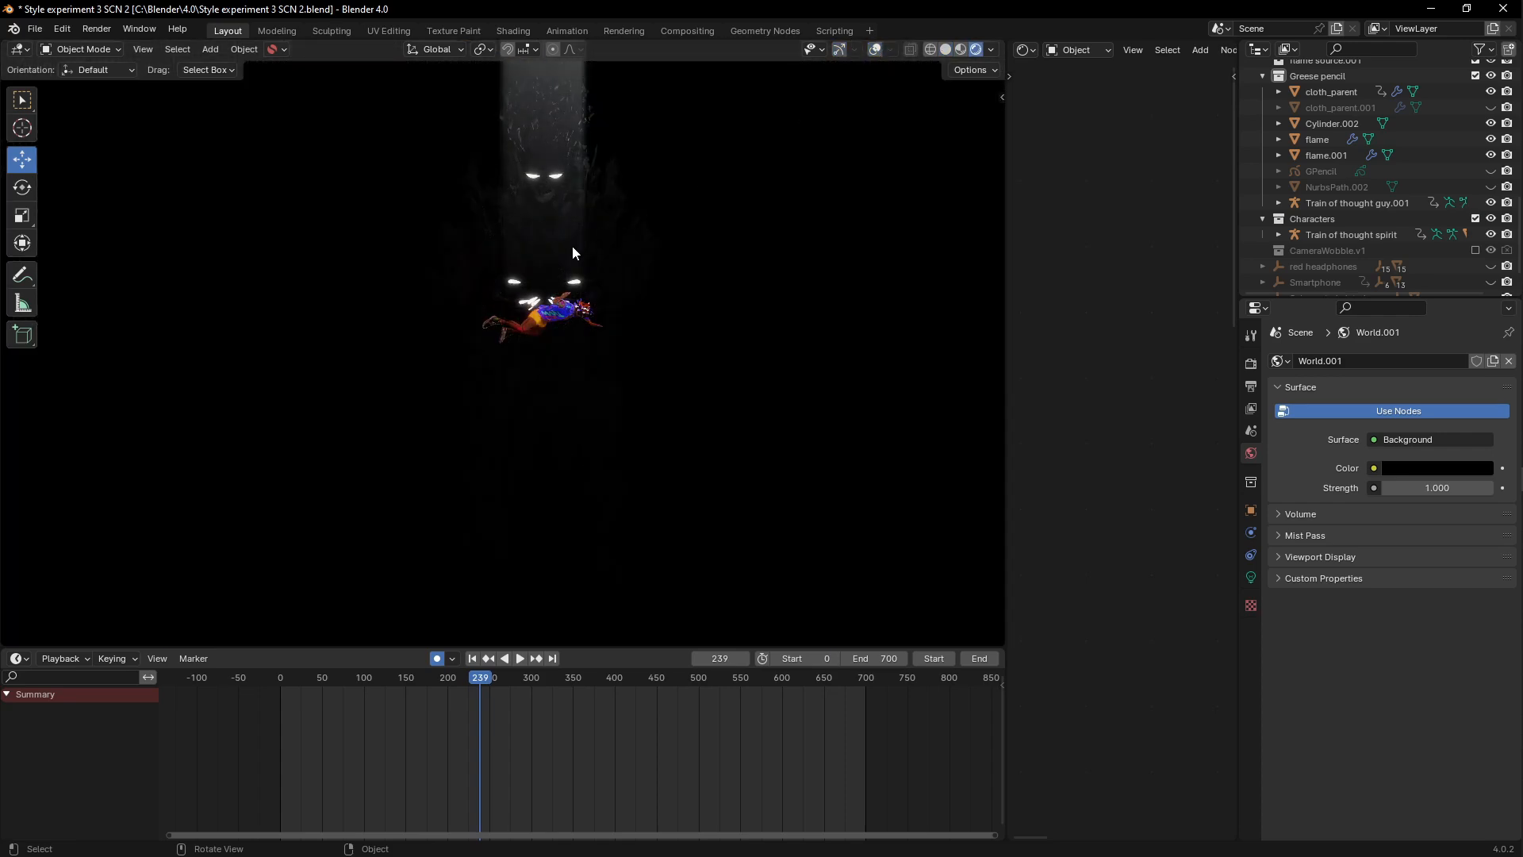
Step: Play the rendered shot through the camera, stopping at frame 262
key("space")
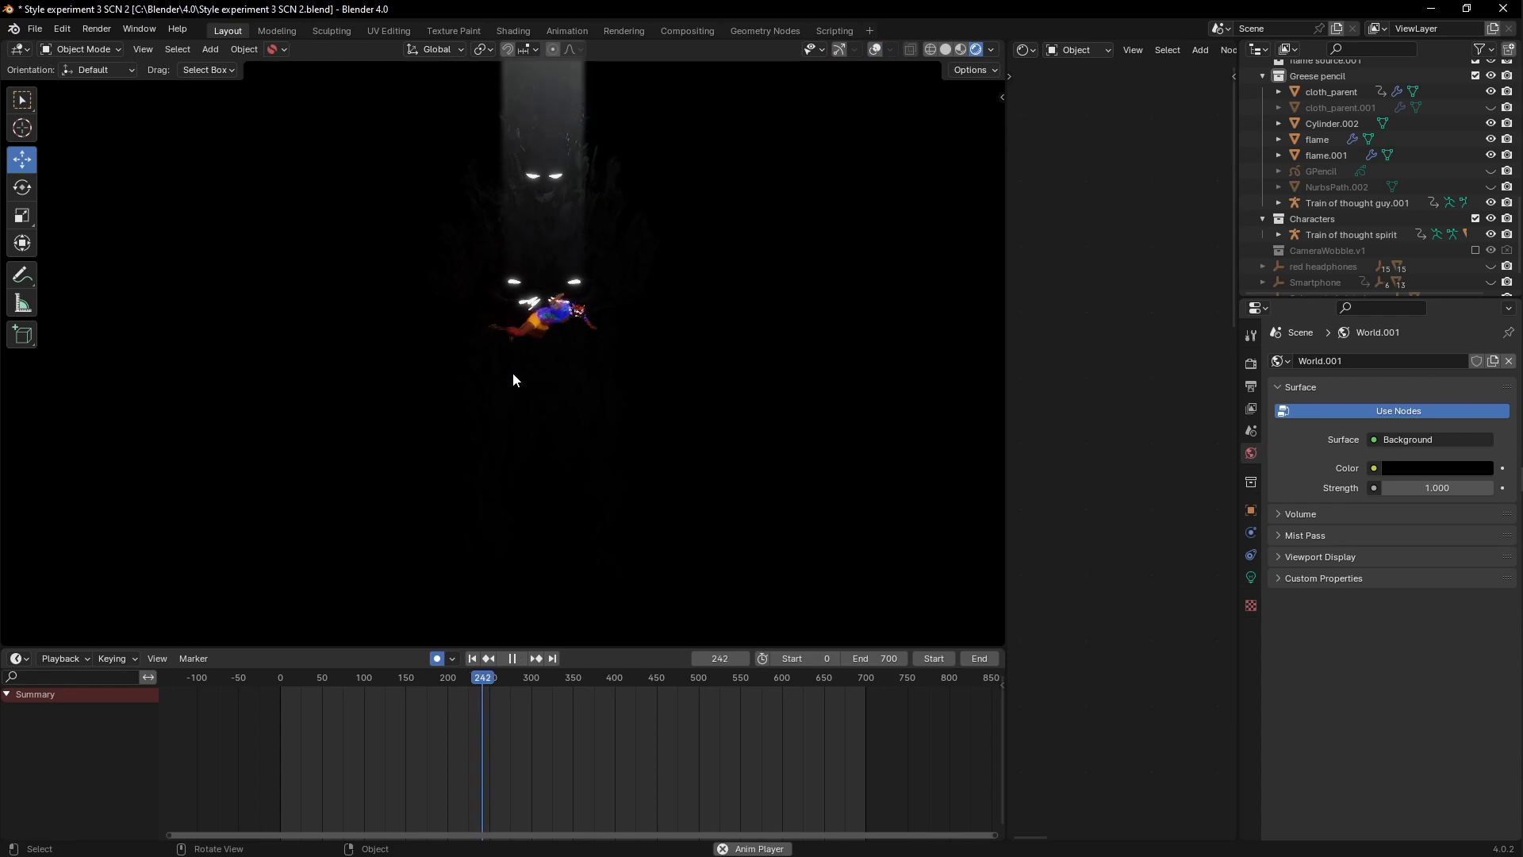
key("KP_0")
key("space")
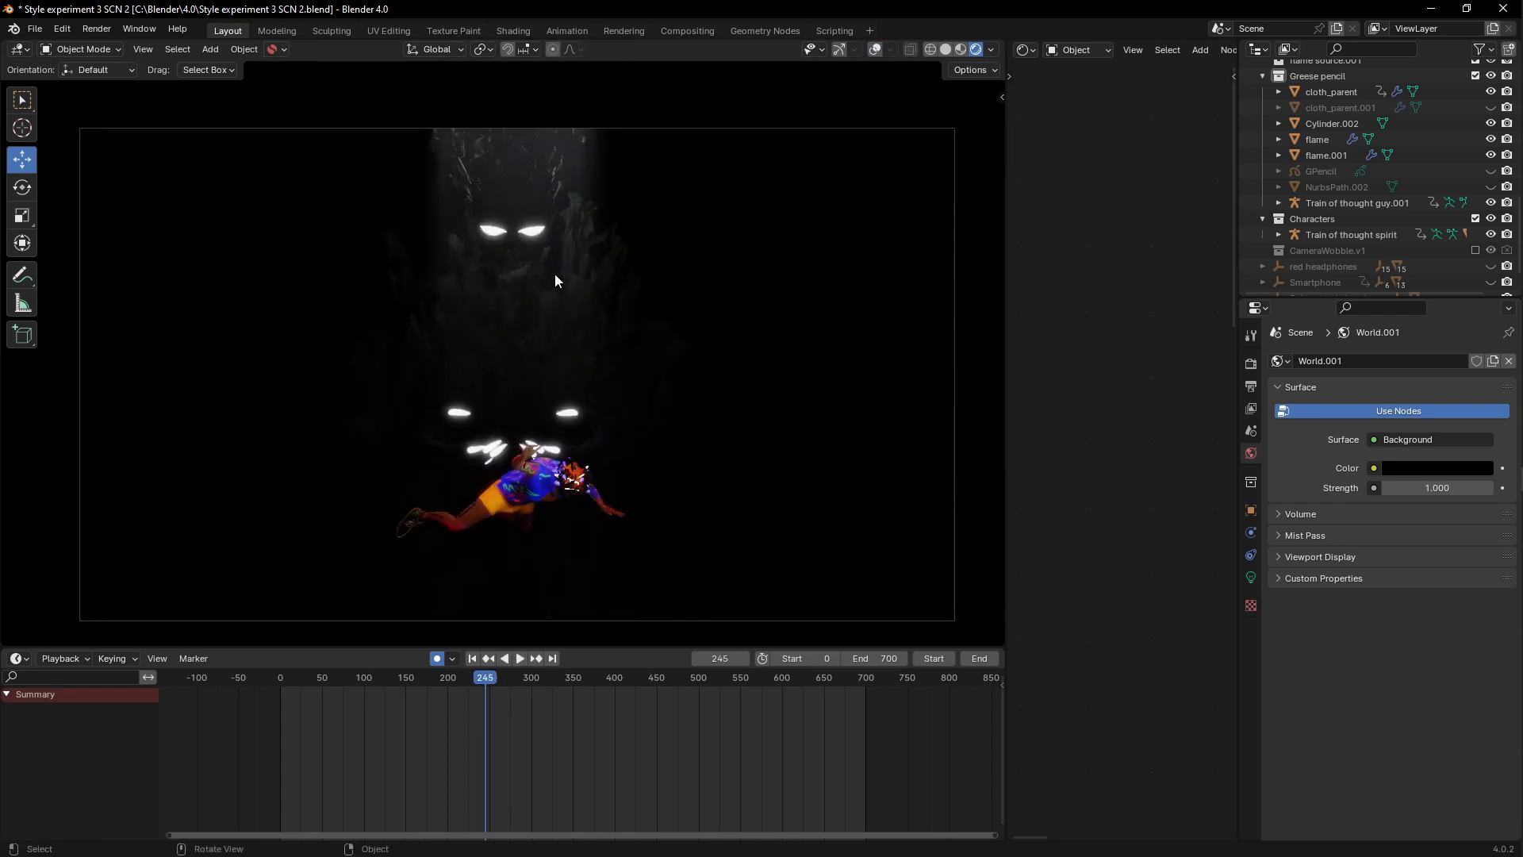
key("space")
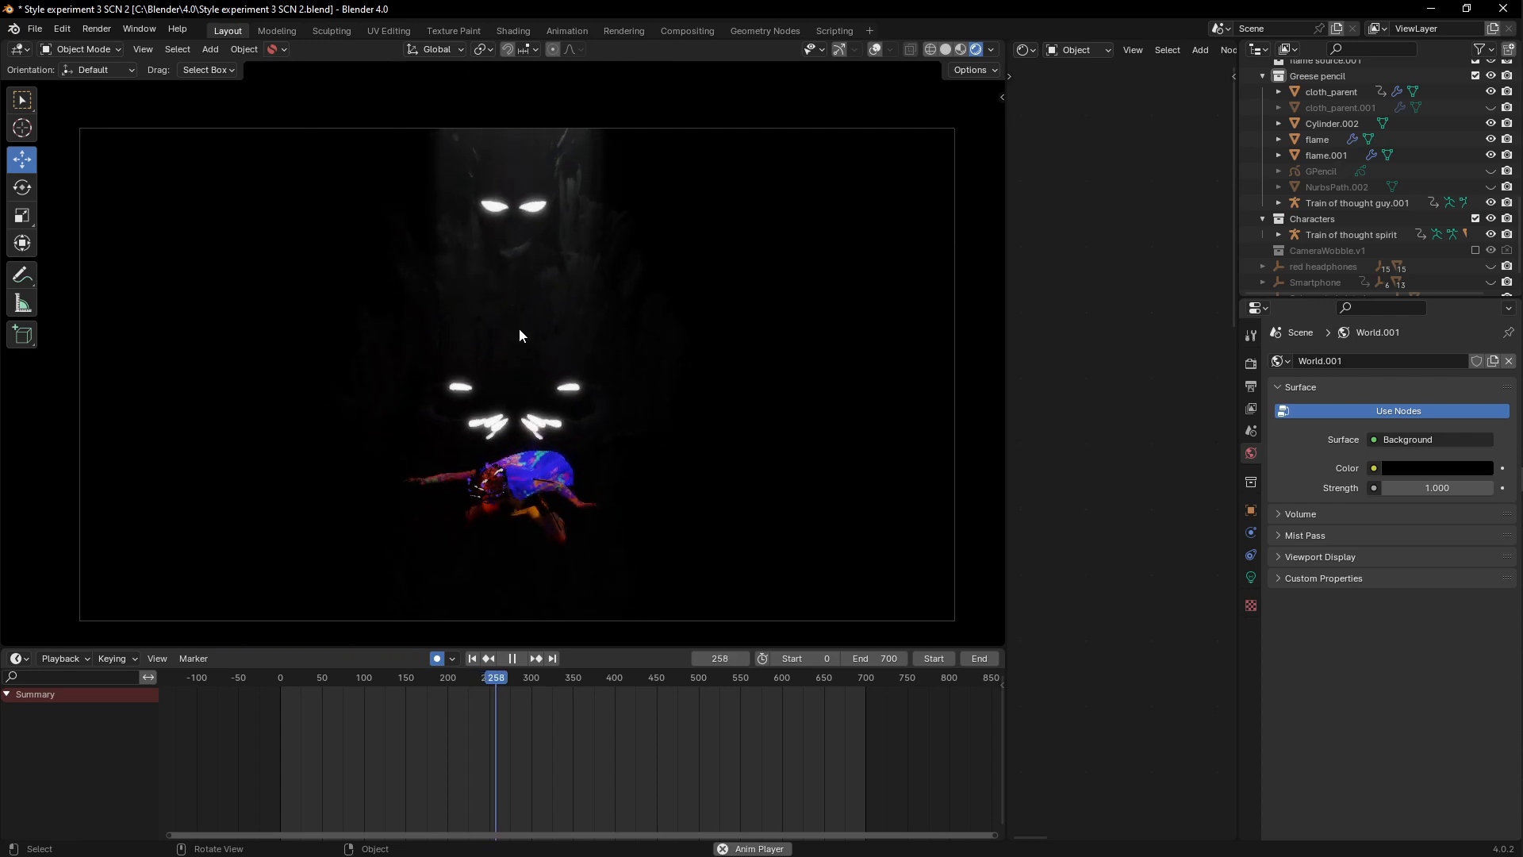
key("space")
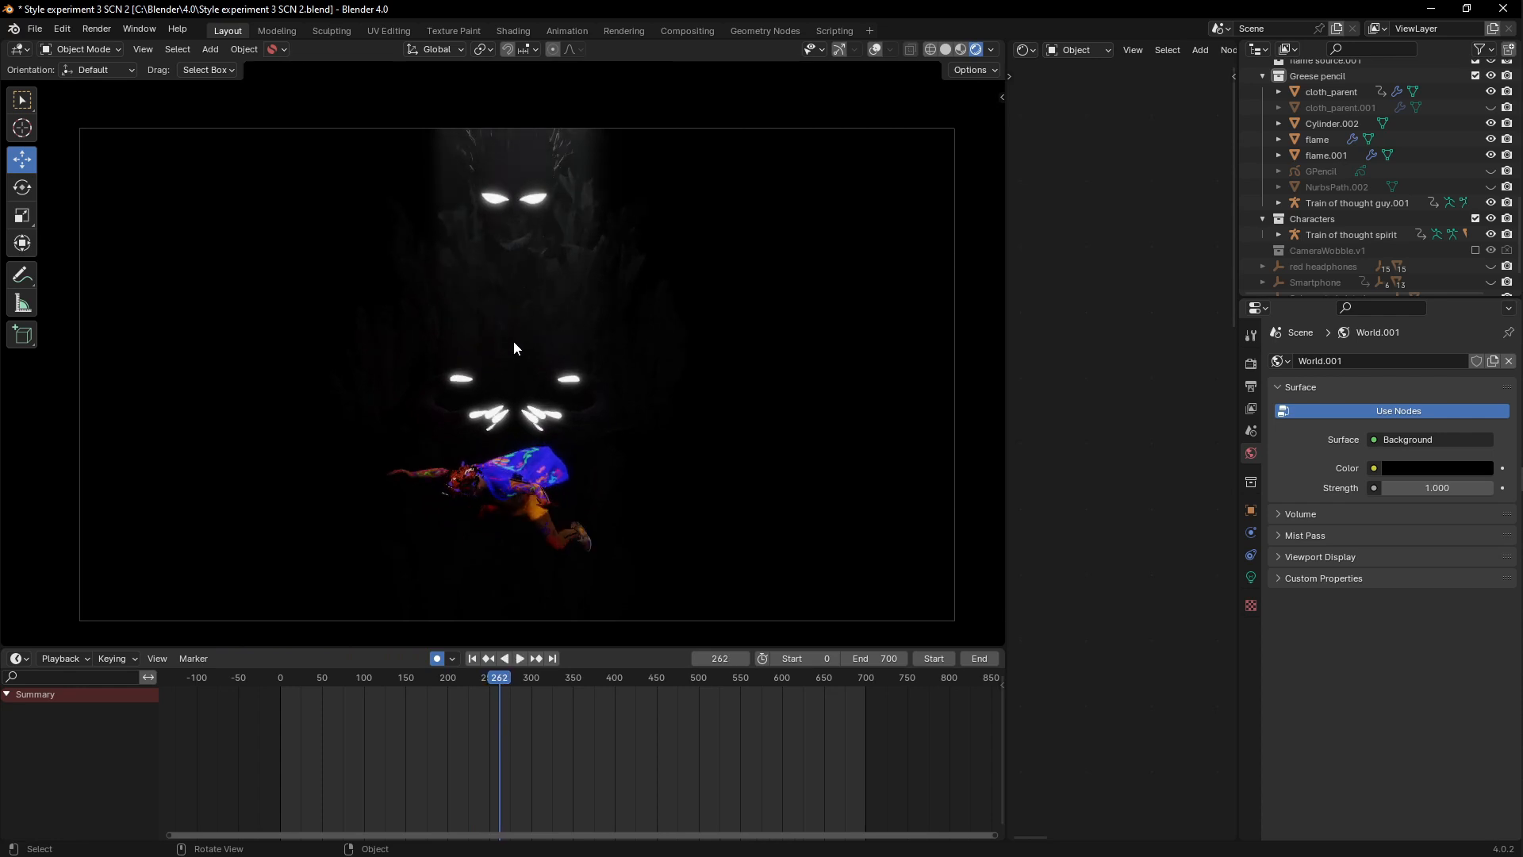
Step: Switch to solid shading, move the playhead to frame 531, and view the man below the spirit's feet
middle_click_drag(512, 341, 539, 309)
key("z")
middle_click_drag(666, 354, 595, 287)
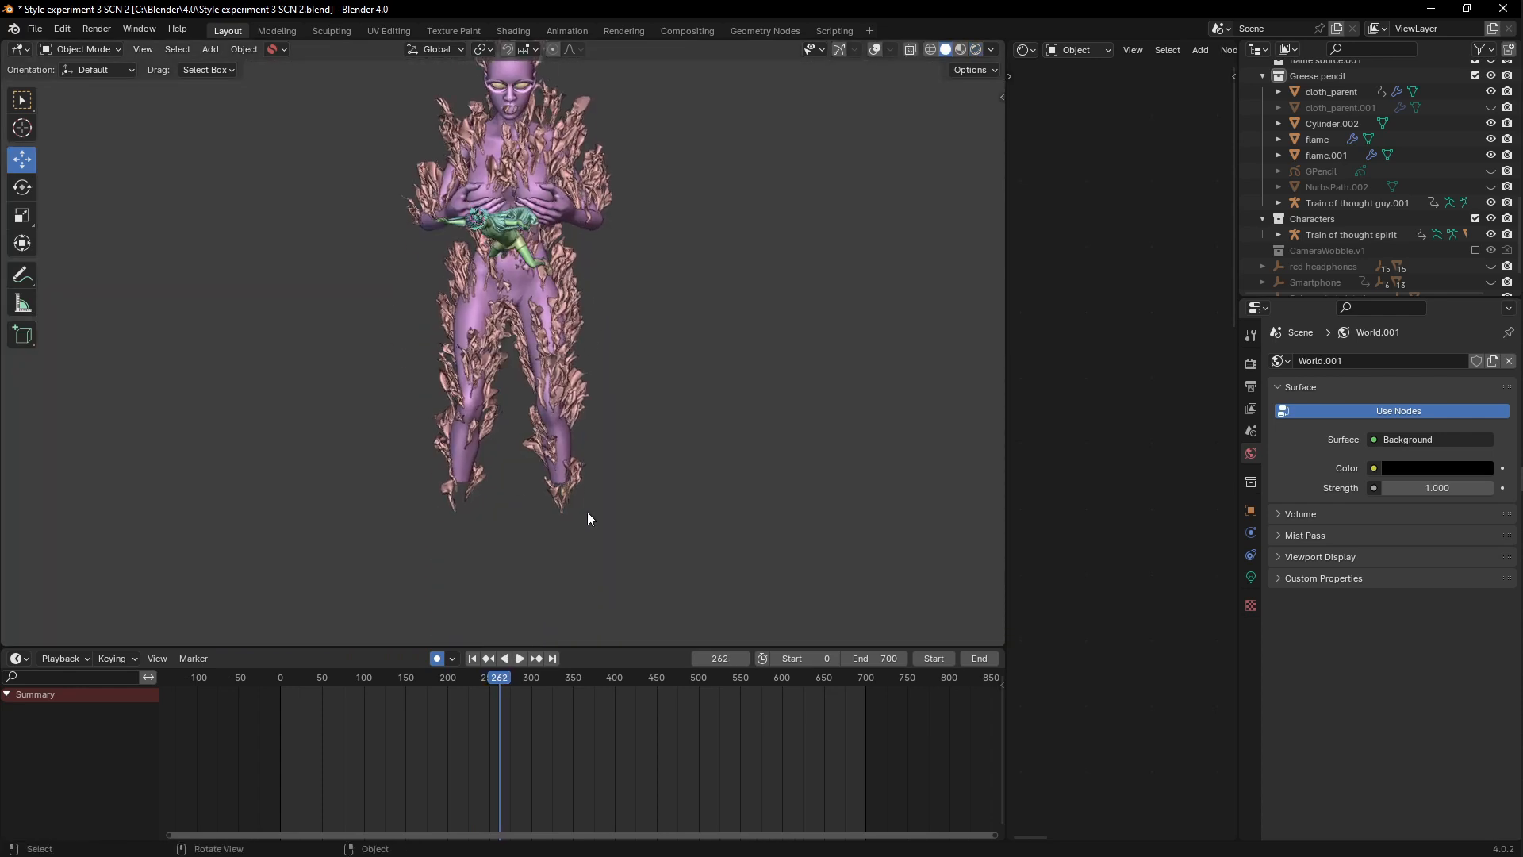
middle_click_drag(573, 419, 570, 433, "shift")
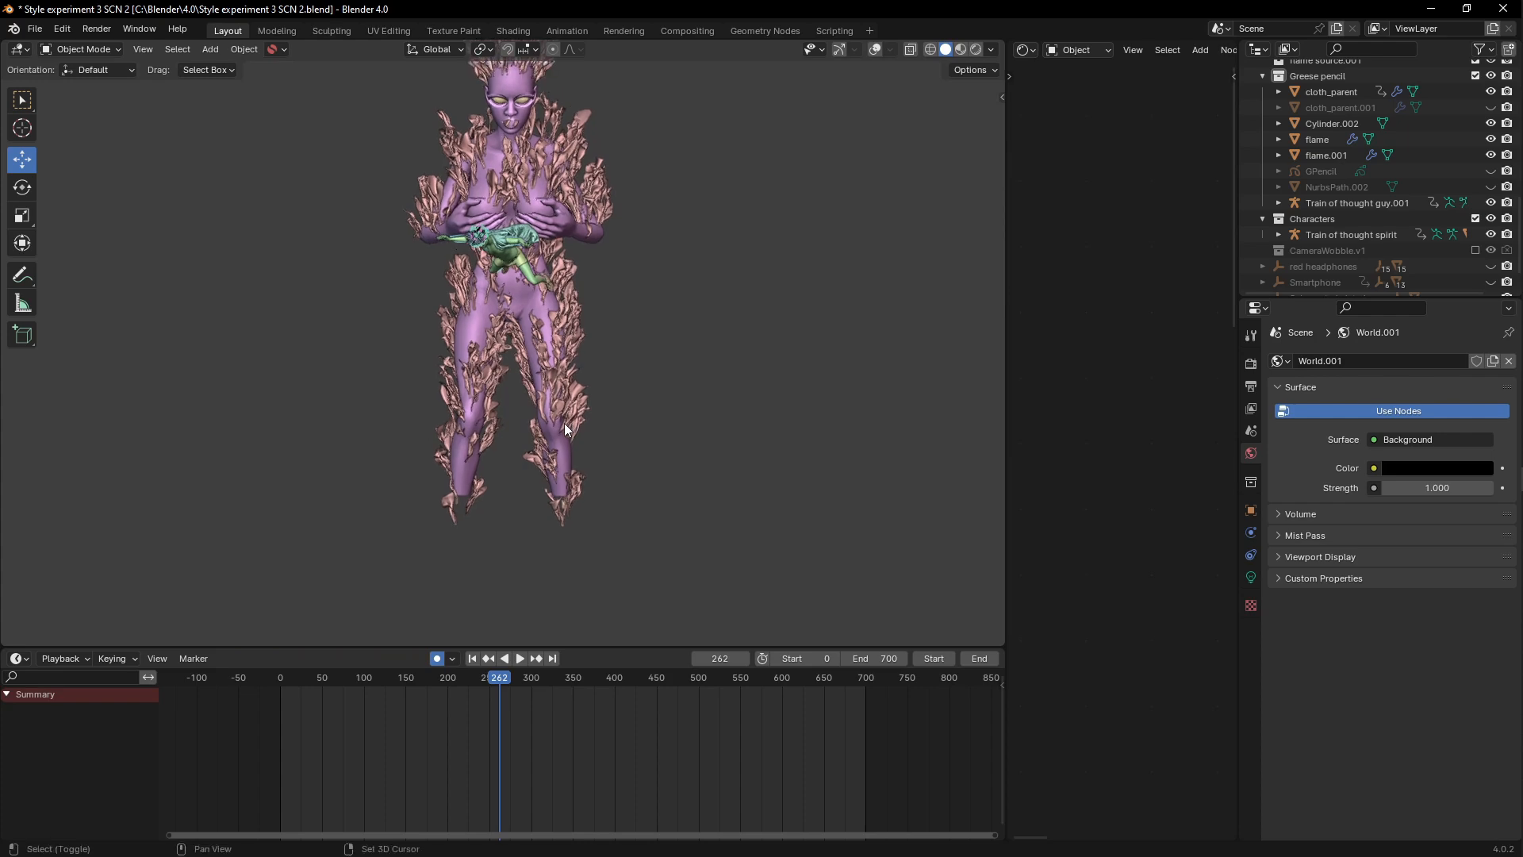
left_click_drag(505, 680, 725, 697)
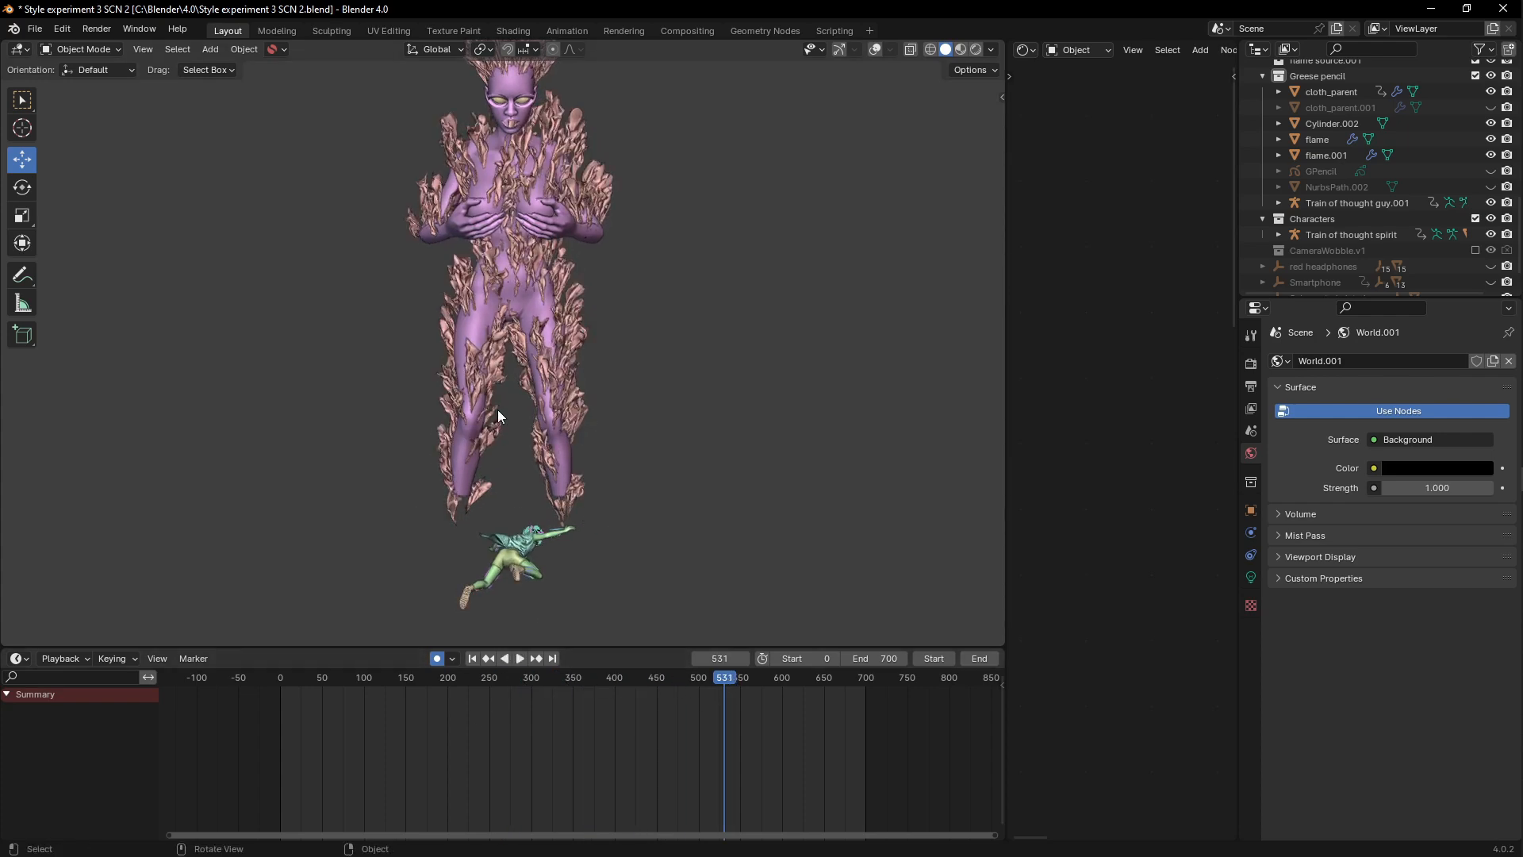
middle_click_drag(558, 491, 639, 477)
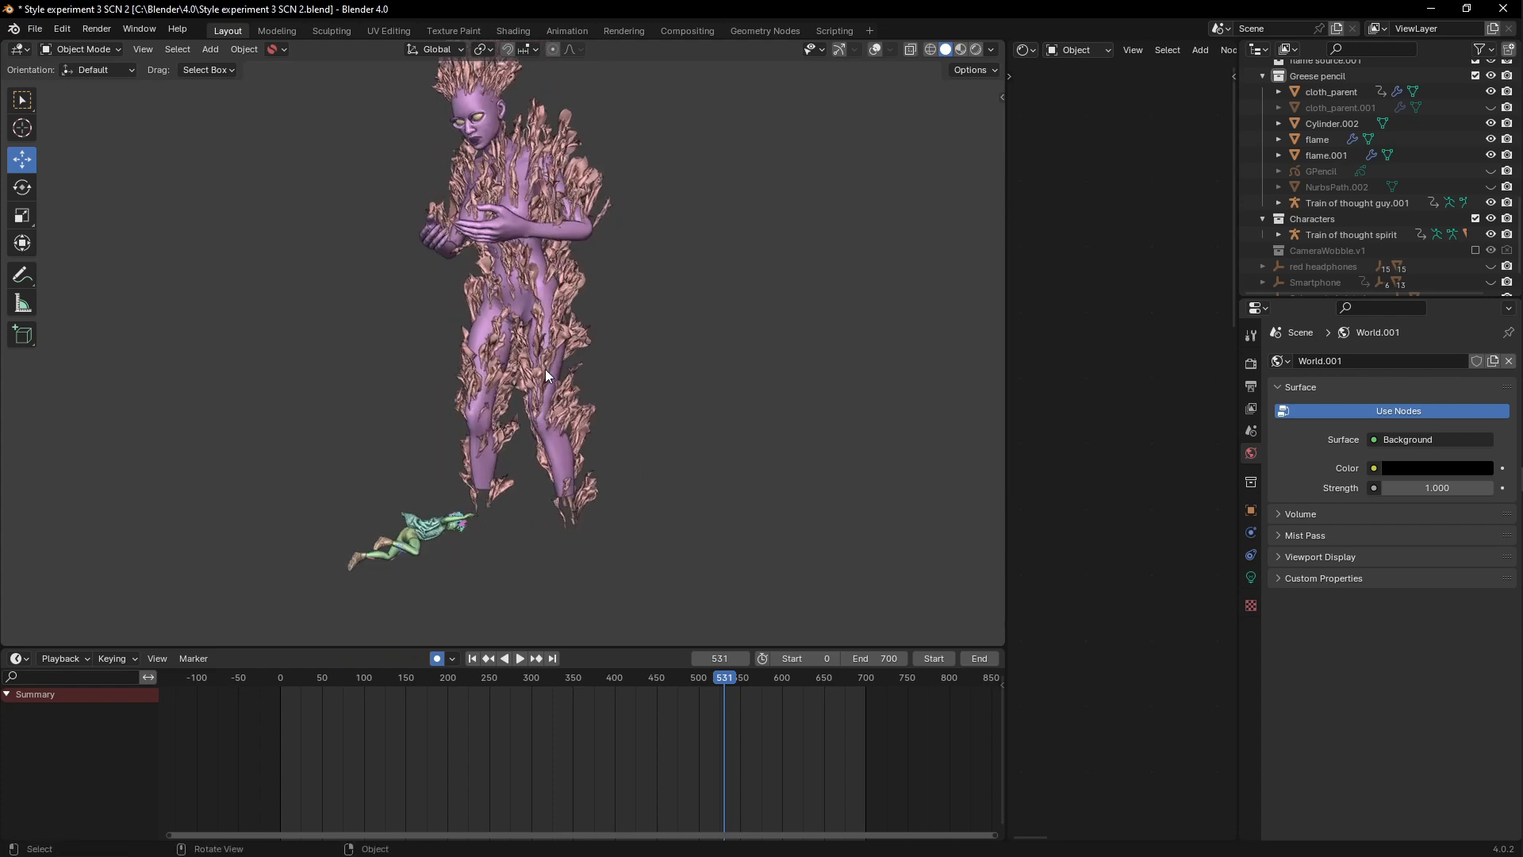
Step: Examine the second key light in rendered shading with overlays shown, and select the spirit's flame object from the front view
middle_click_drag(546, 374, 597, 435)
middle_click_drag(519, 359, 543, 468)
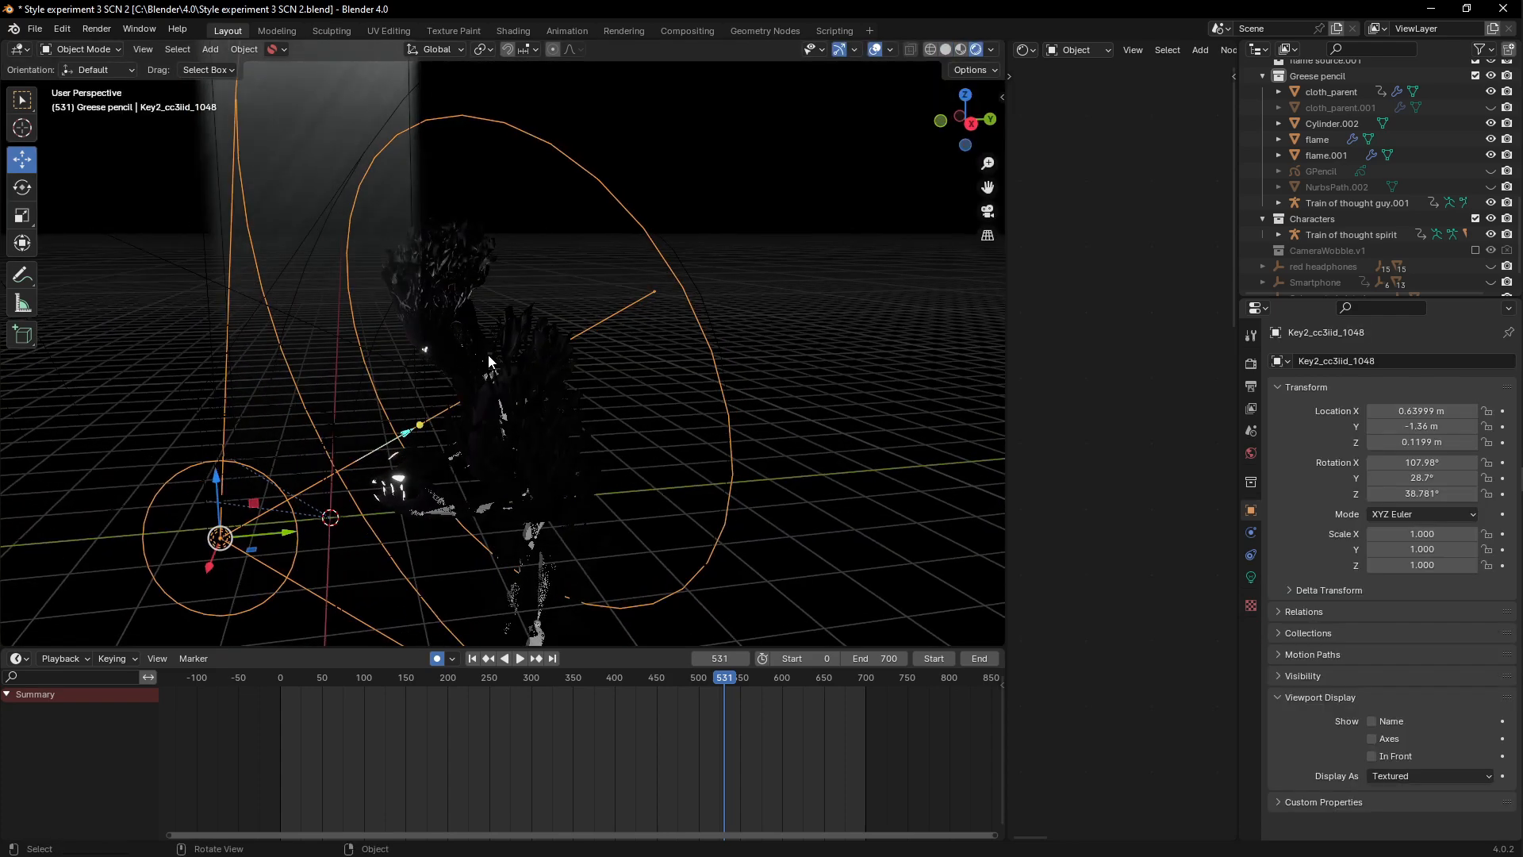
middle_click_drag(489, 362, 530, 335)
key("KP_1")
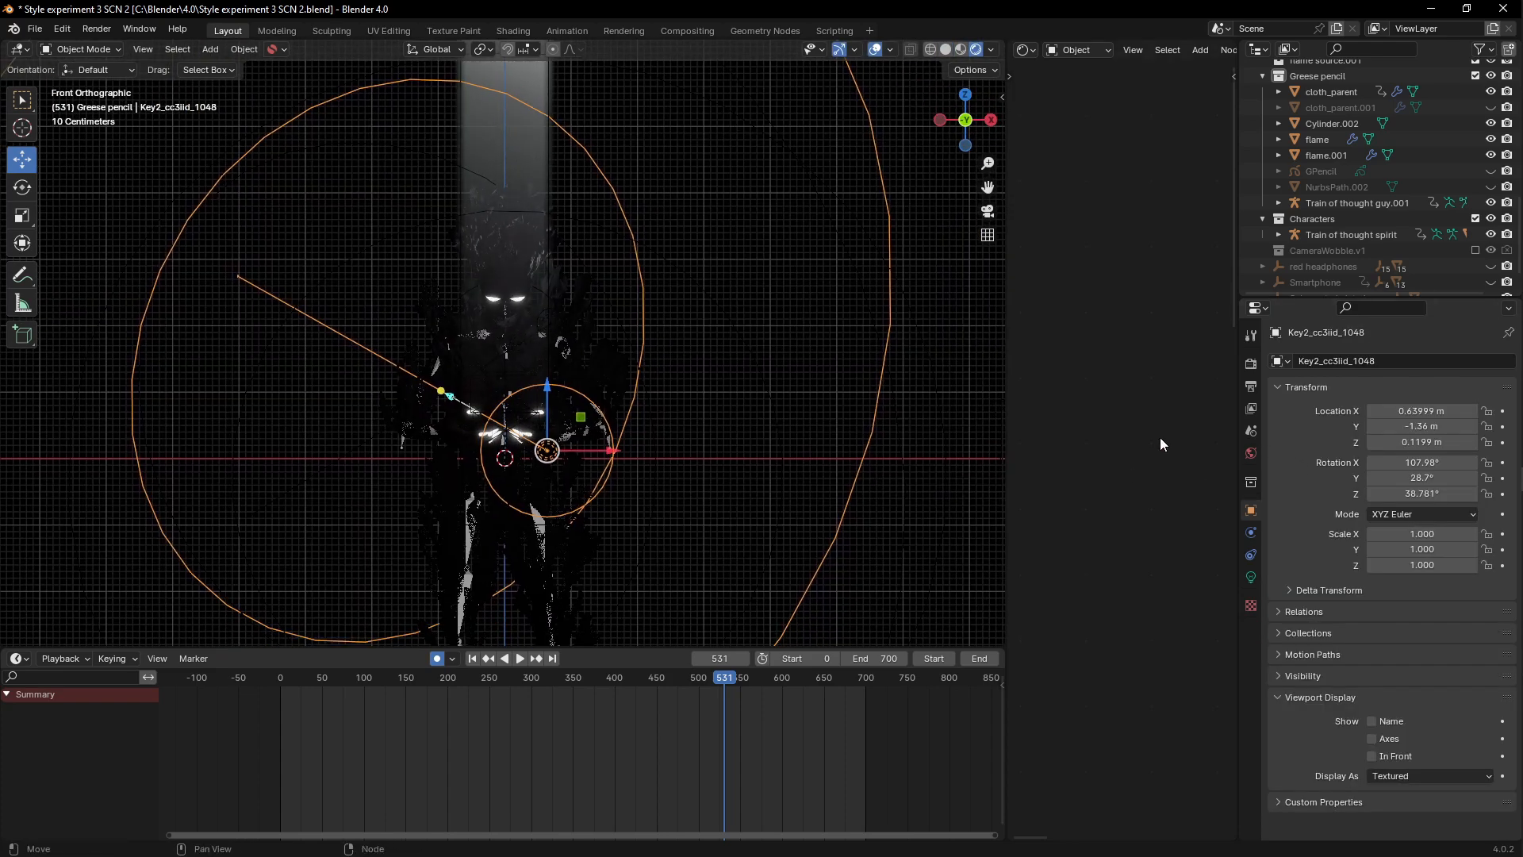
left_click(599, 322)
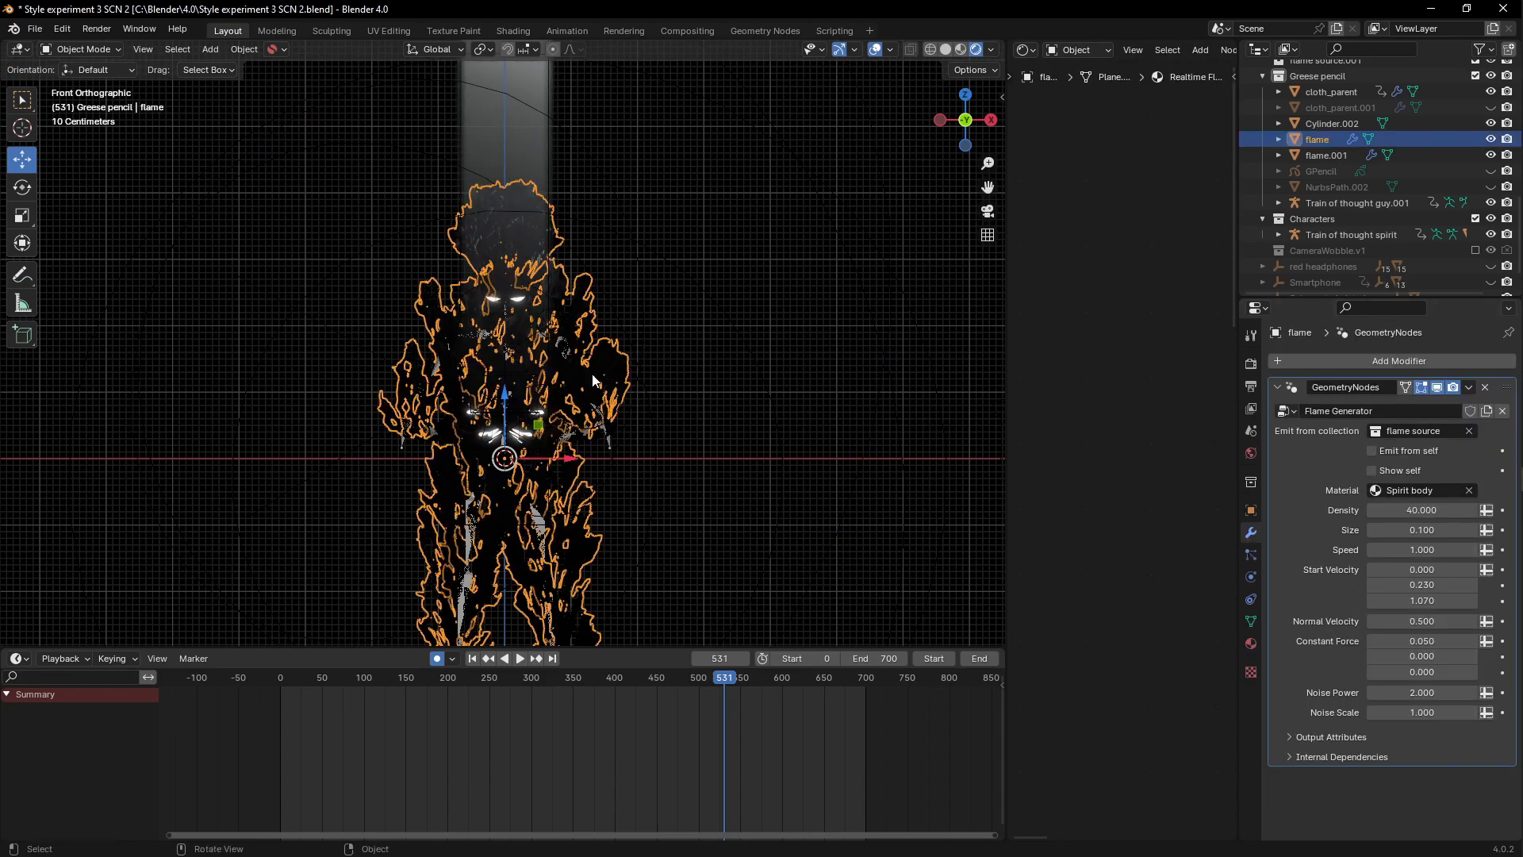
Step: Switch the viewport to solid shading and examine the flame geometry around the spirit's head, back and arms
middle_click_drag(592, 373, 549, 354)
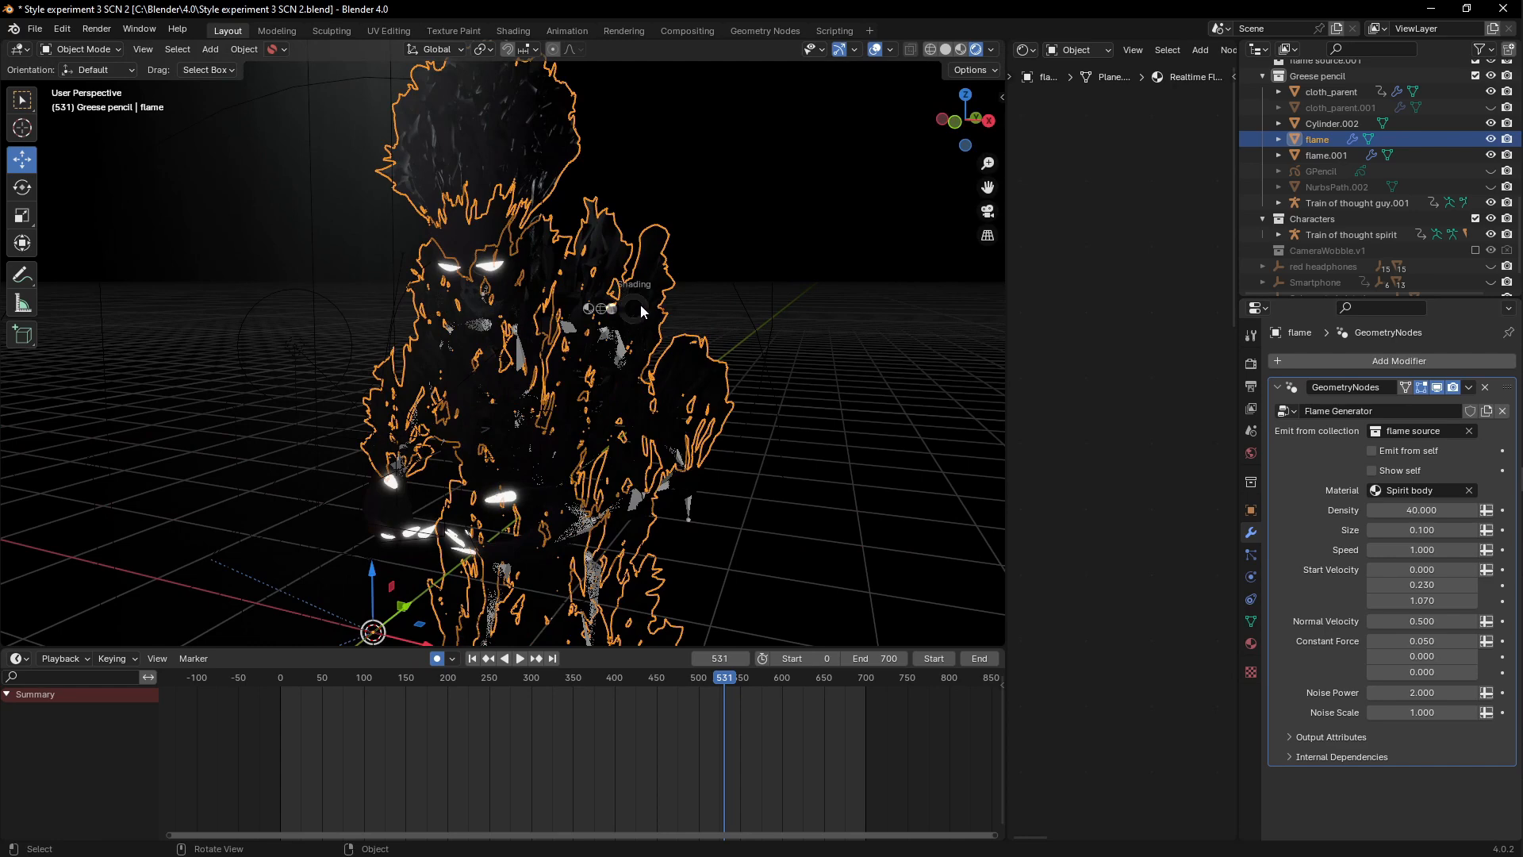
key("z")
left_click(706, 302)
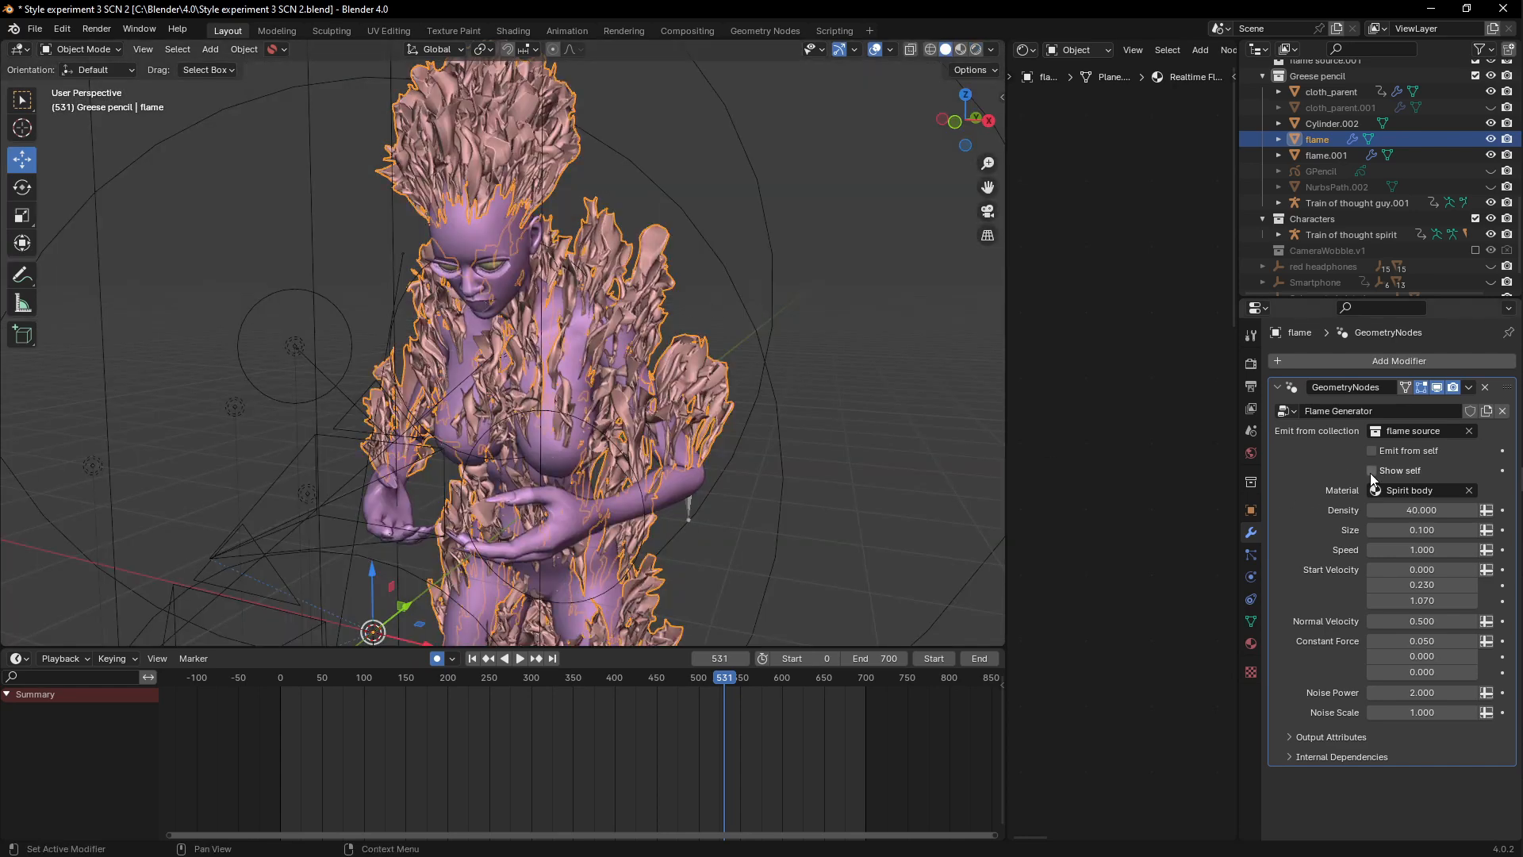
middle_click_drag(545, 234, 517, 298)
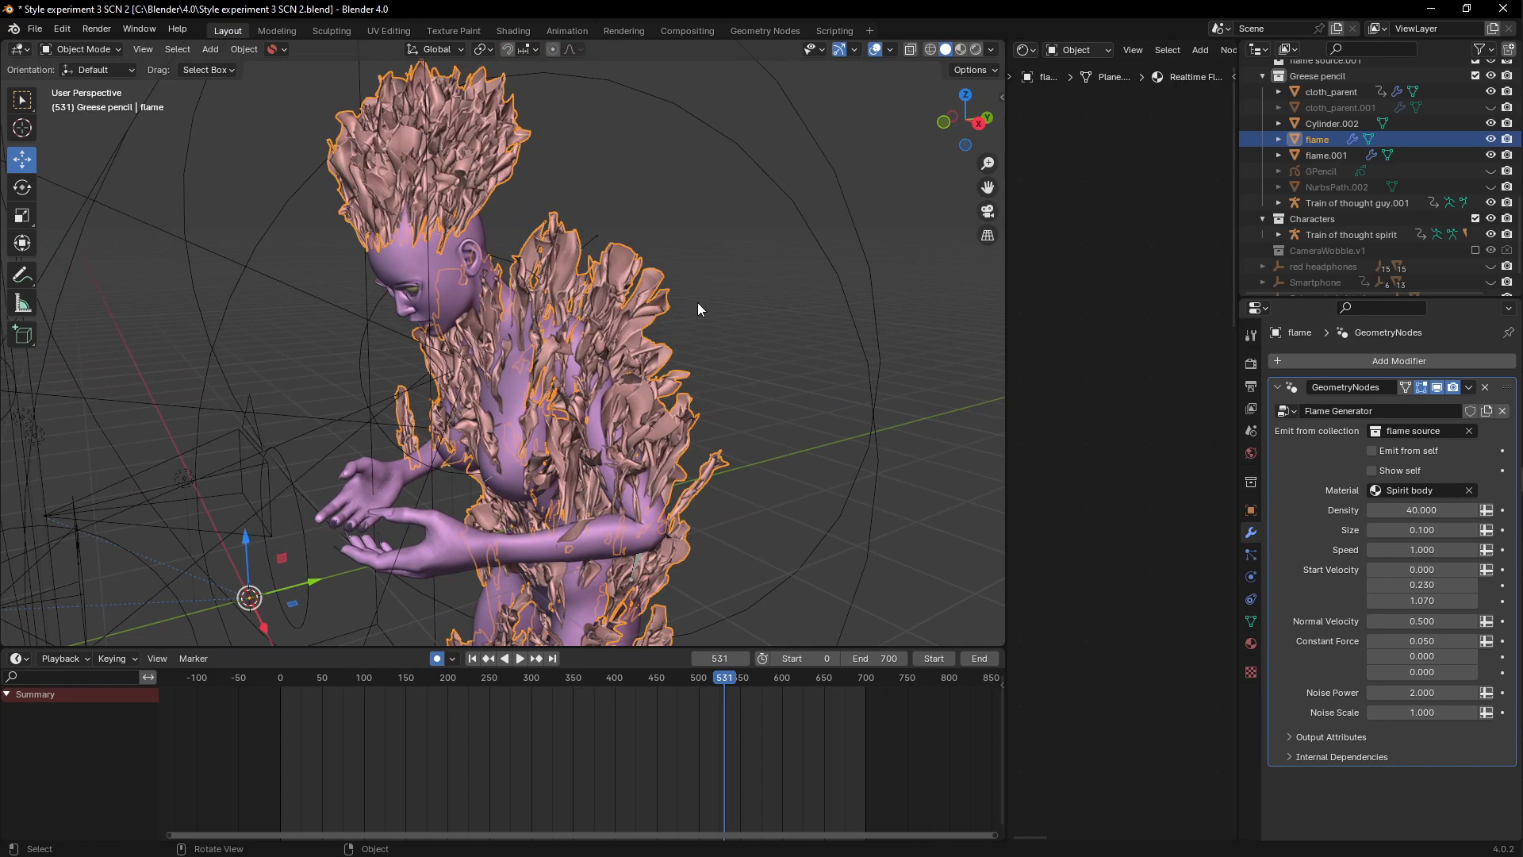
left_click(645, 224)
middle_click_drag(520, 215, 511, 217)
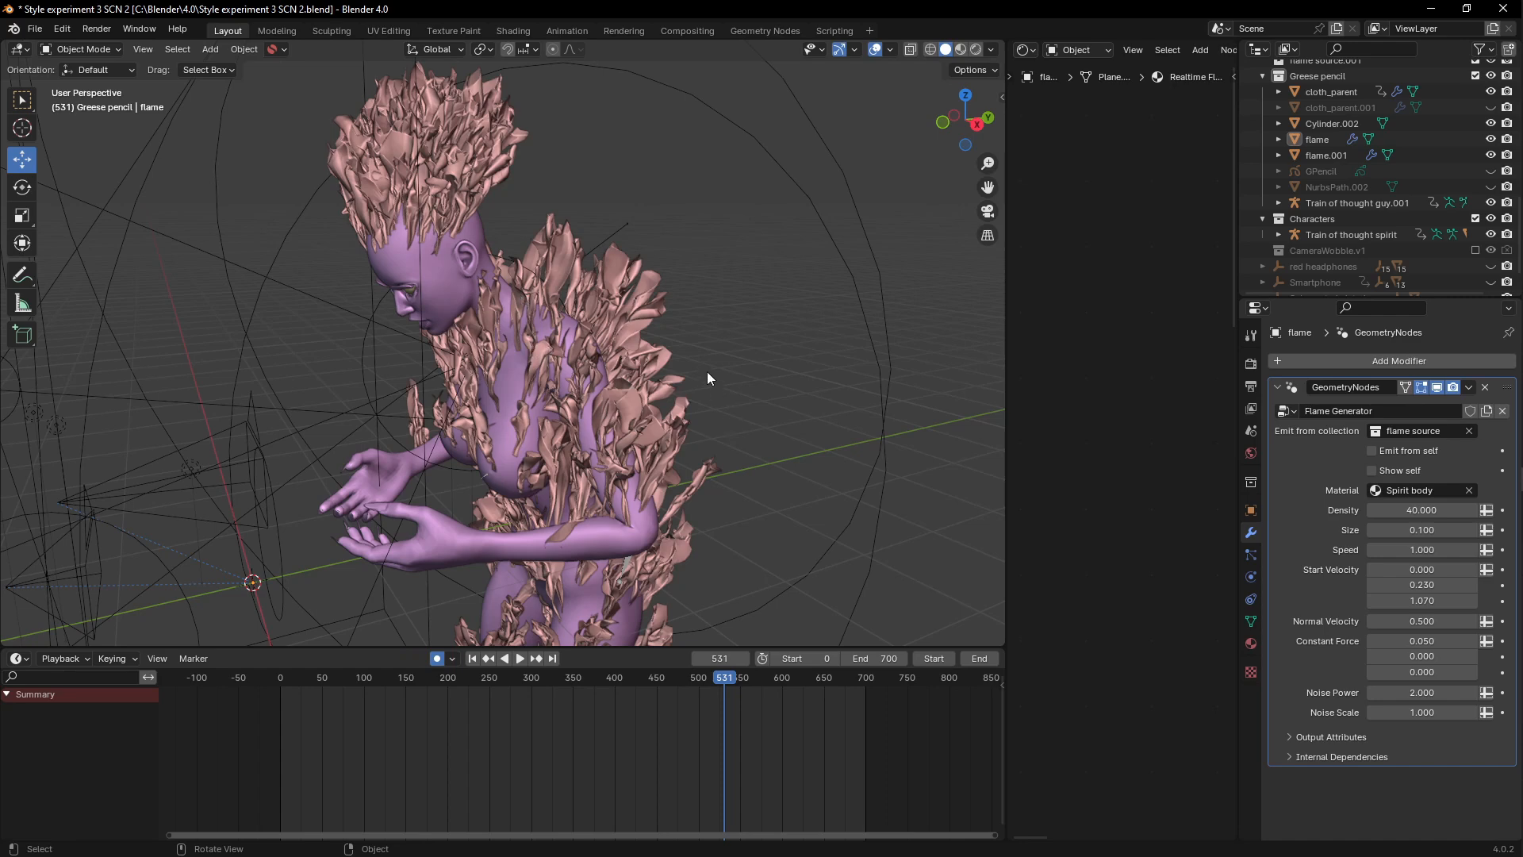
middle_click_drag(530, 299, 469, 141)
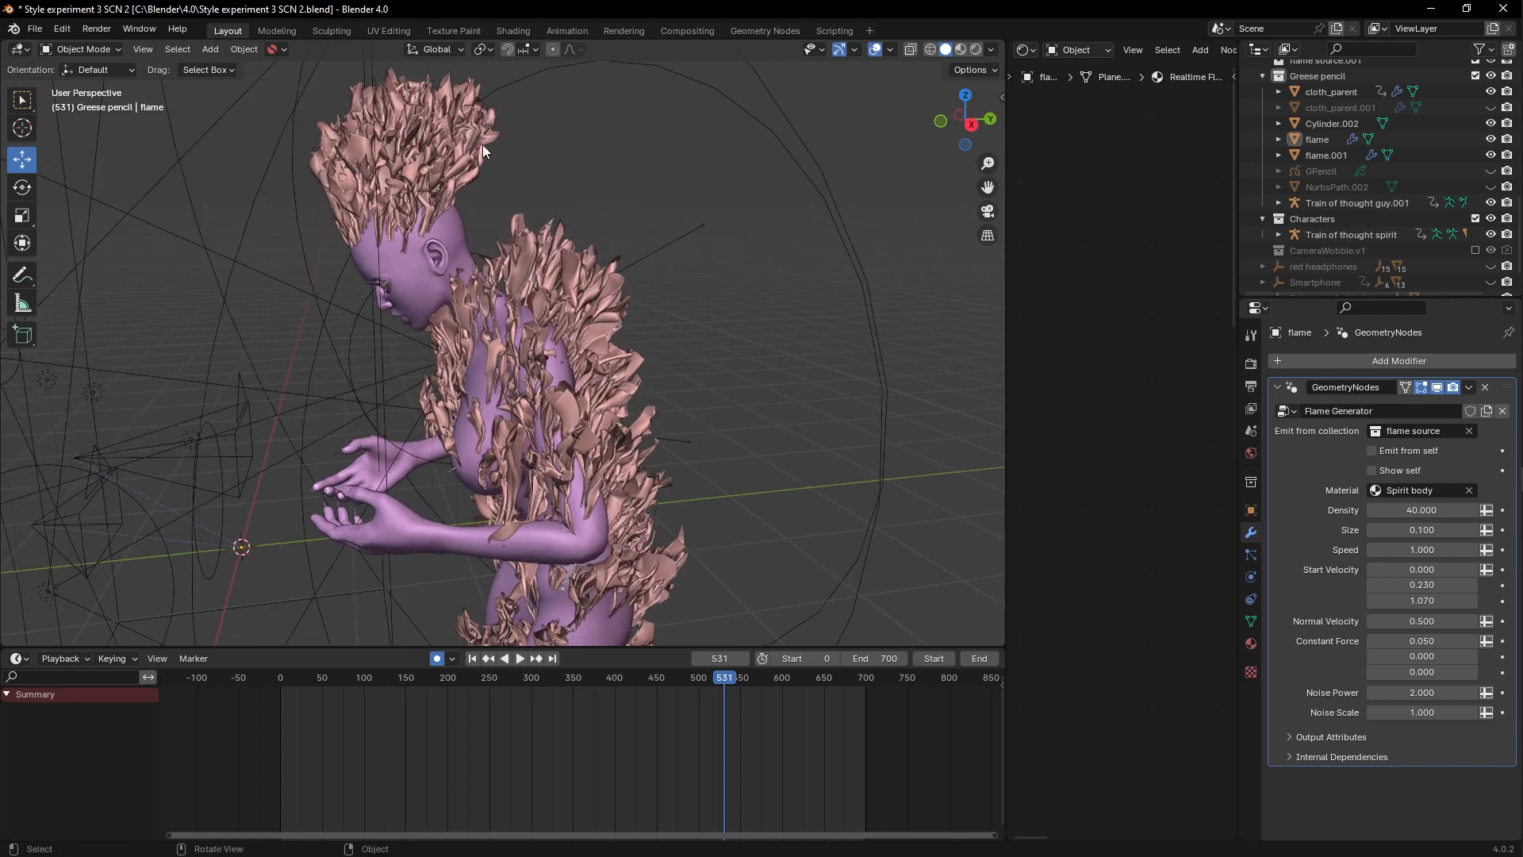
left_click(483, 144)
middle_click_drag(564, 282, 601, 338)
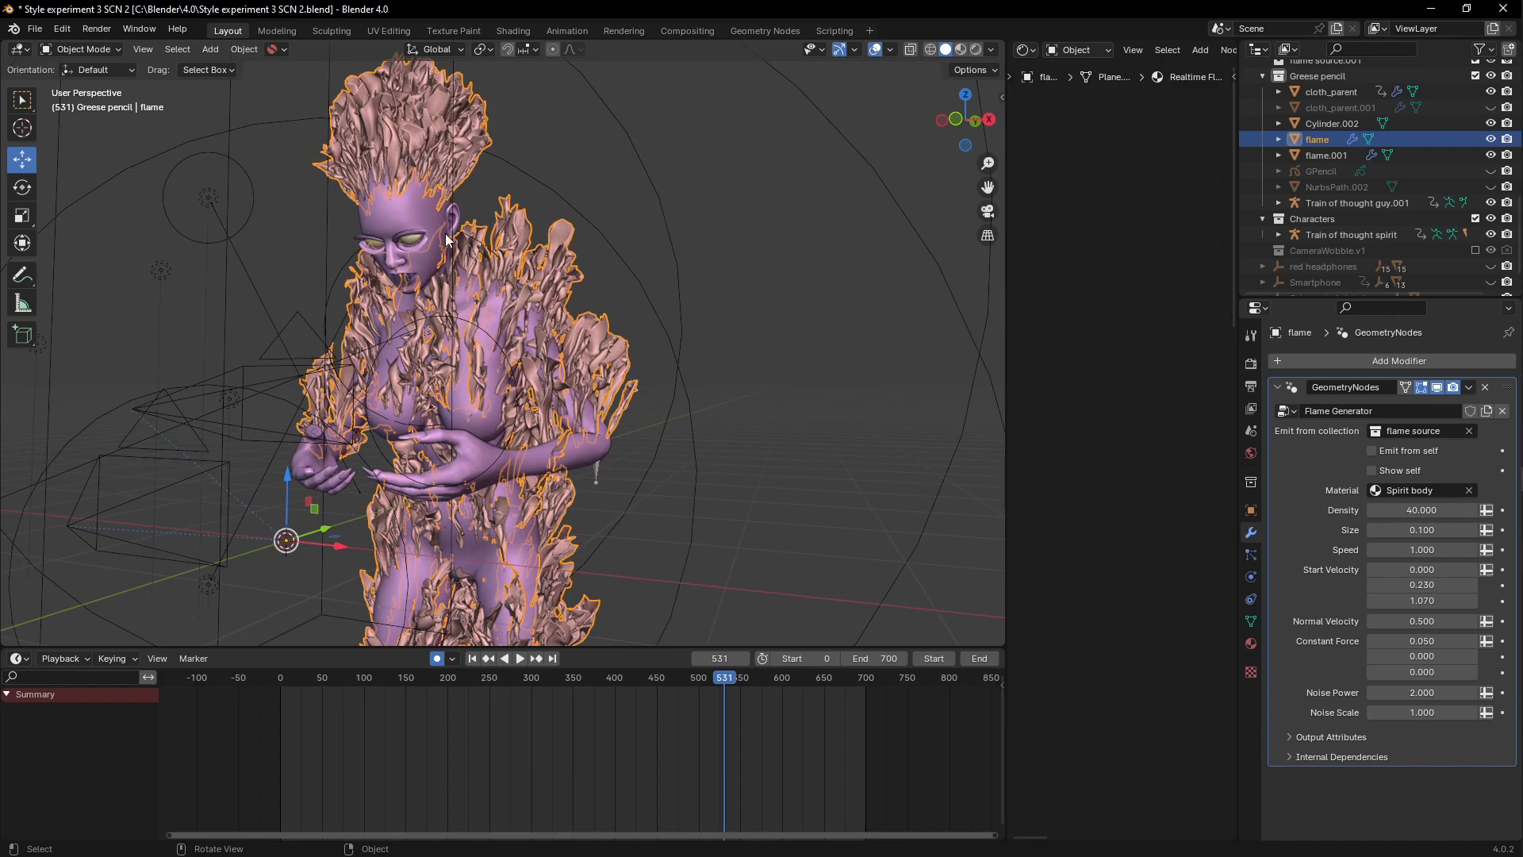
mouse_move(416, 156)
middle_mouse_down()
mouse_move(540, 288)
mouse_move(412, 143)
mouse_move(471, 215)
mouse_move(410, 249)
mouse_move(519, 208)
middle_mouse_up()
Step: Return to rendered shading, deselect the flame, and examine the spirit's glowing eyes and lit edges from the front and side
key("z")
left_click(536, 254)
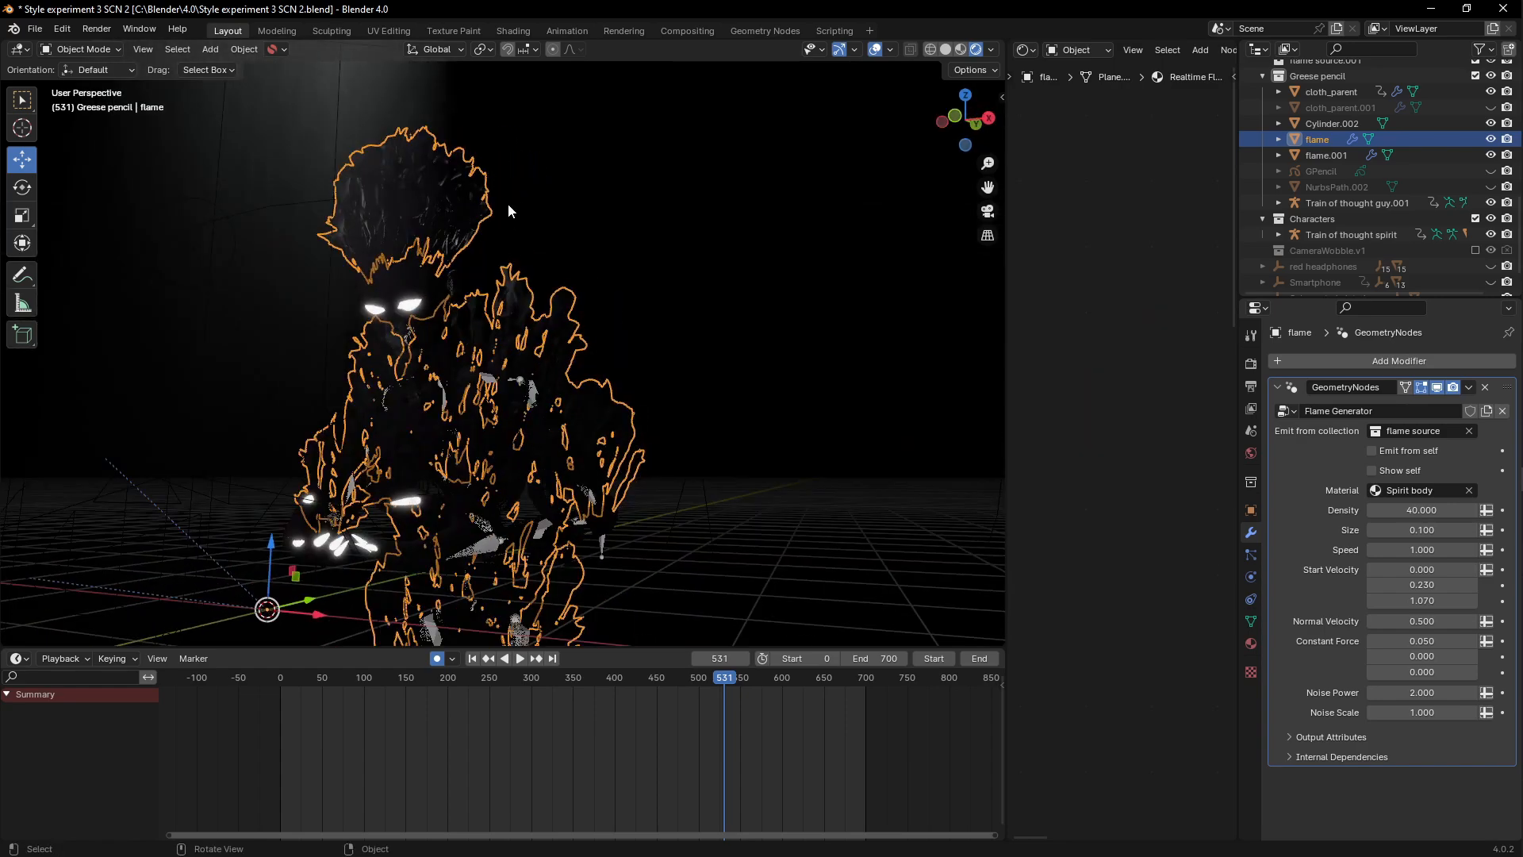
left_click(563, 211)
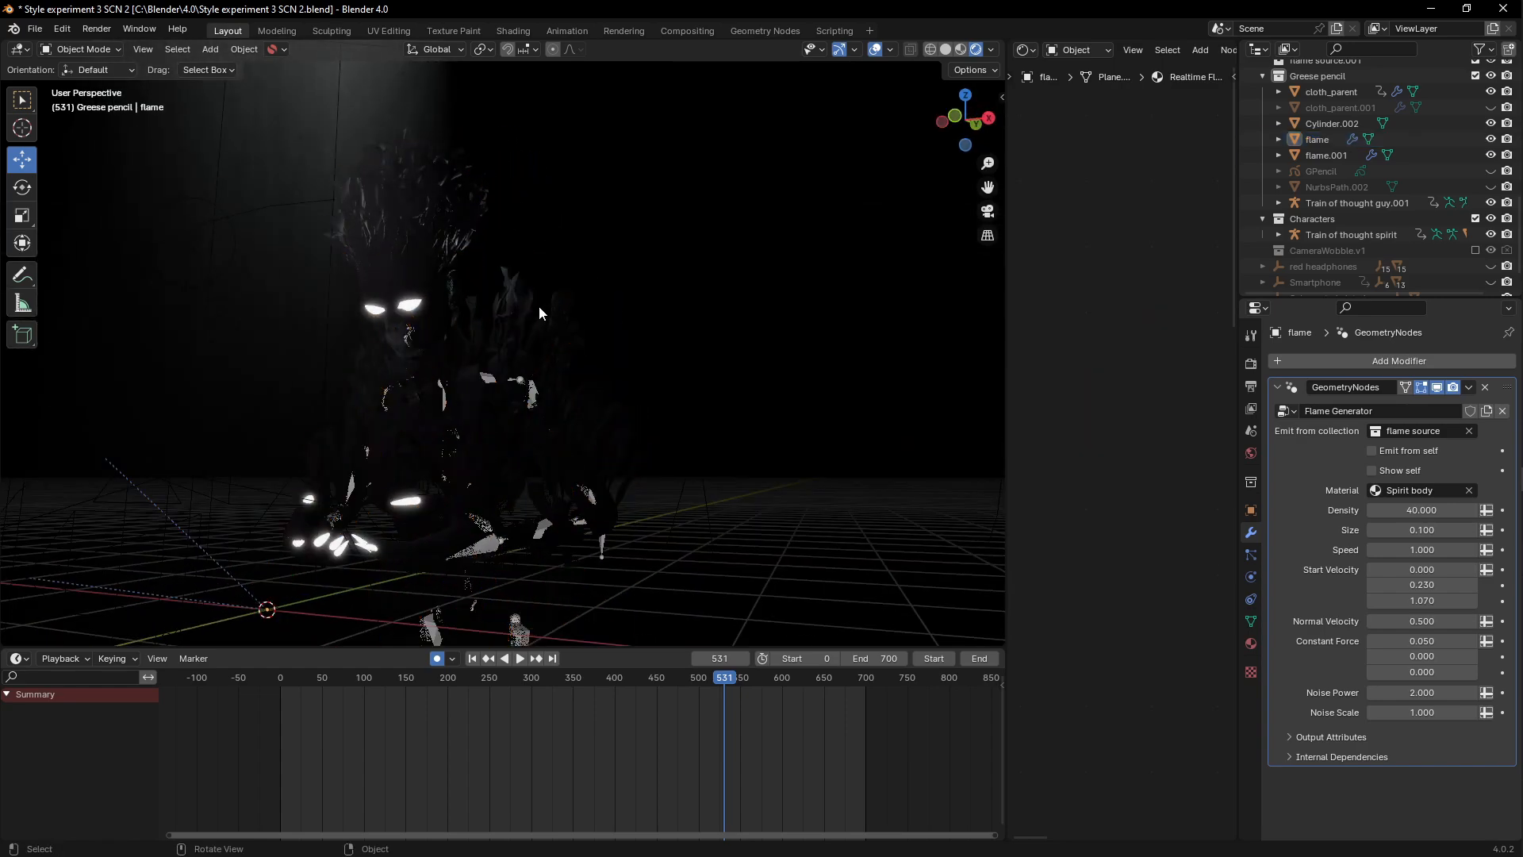
key("KP_1")
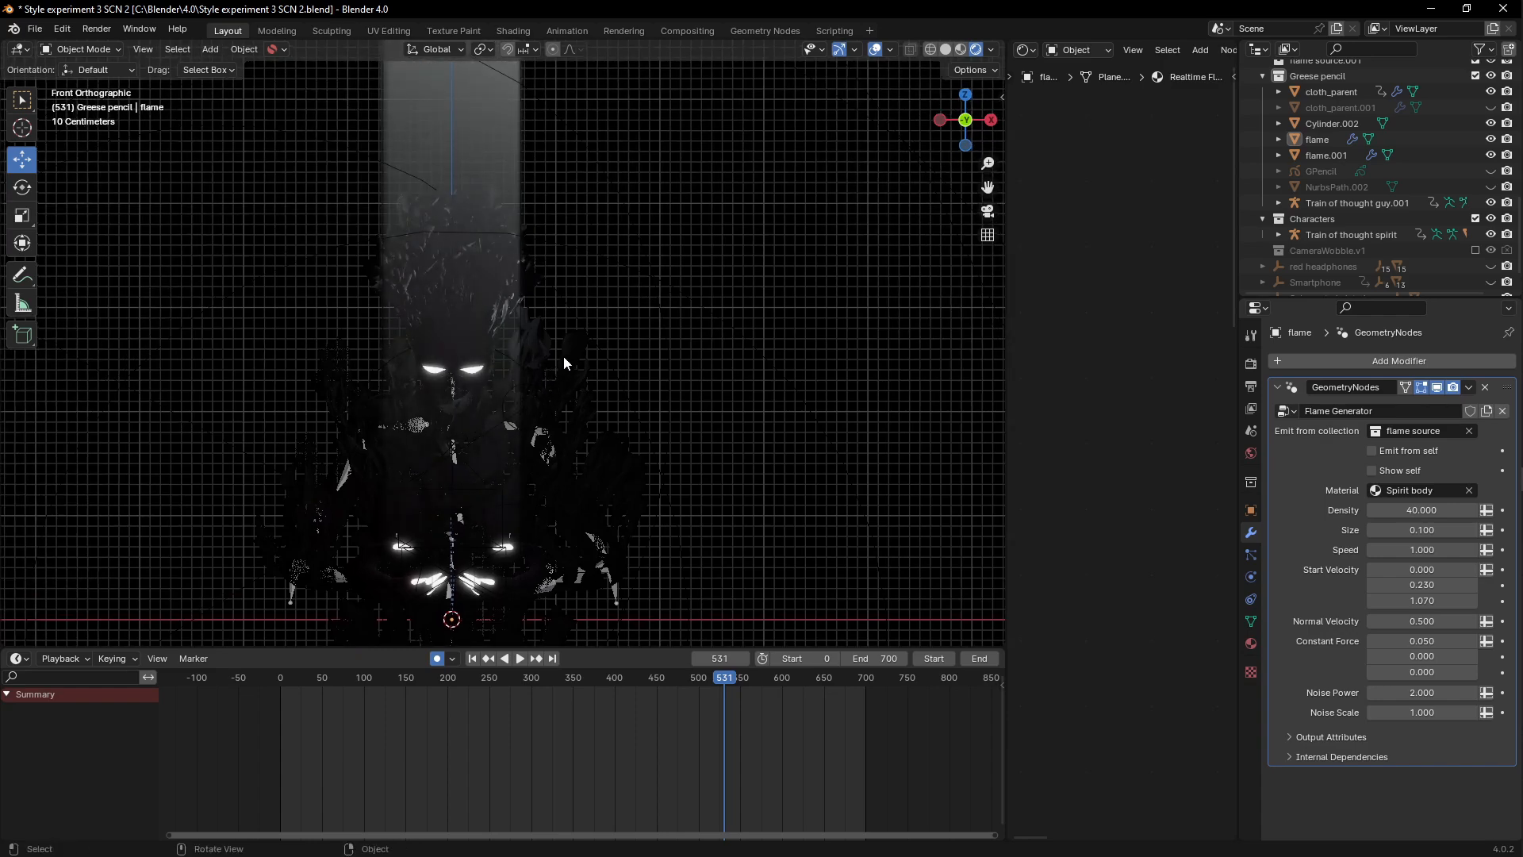
middle_click_drag(565, 363, 542, 251)
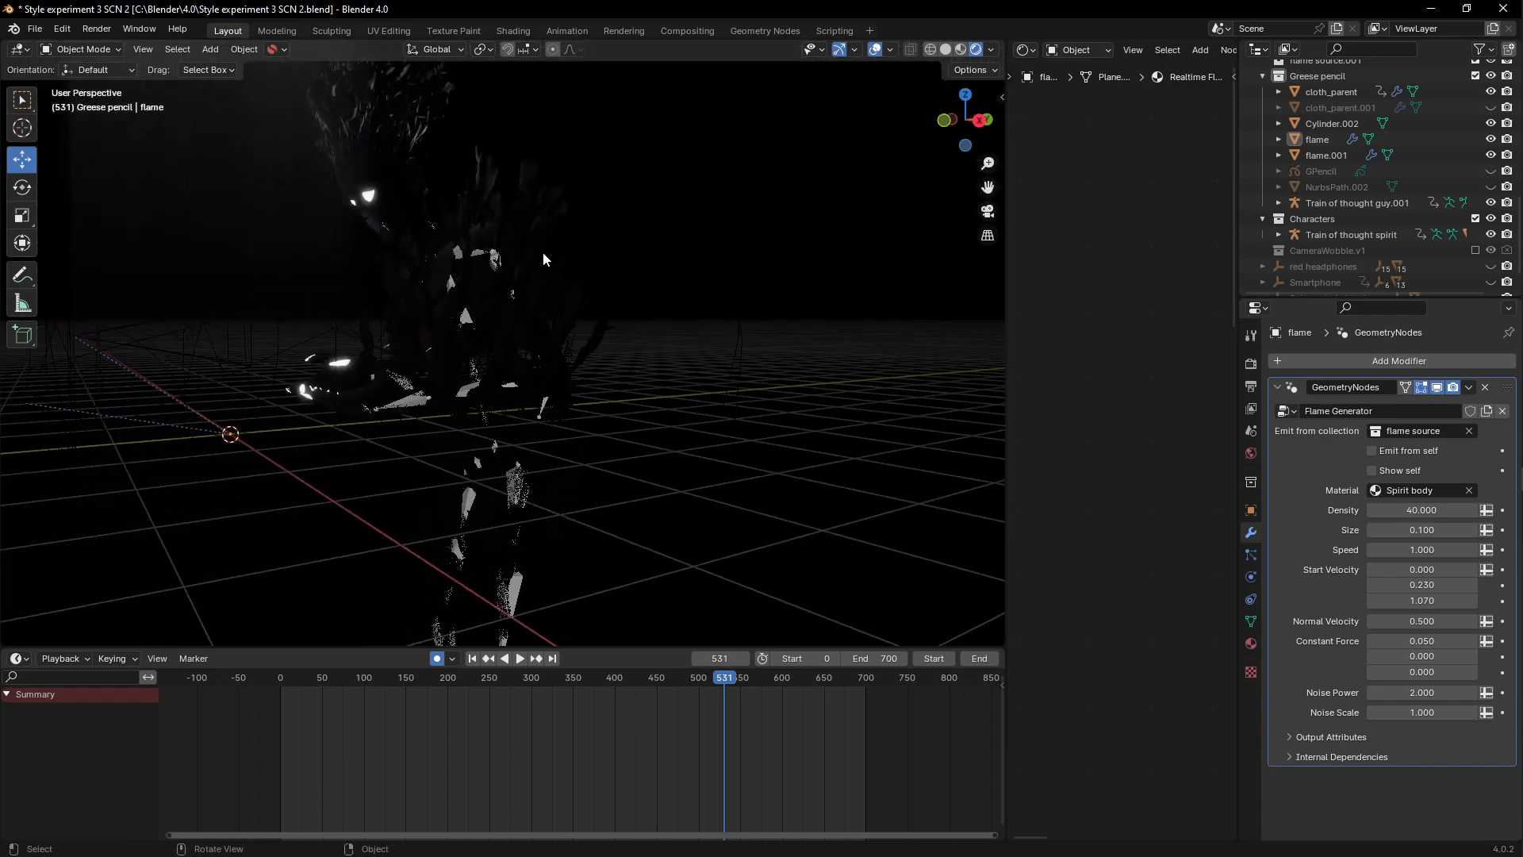
key("KP_1")
scroll(539, 277, "down", 1)
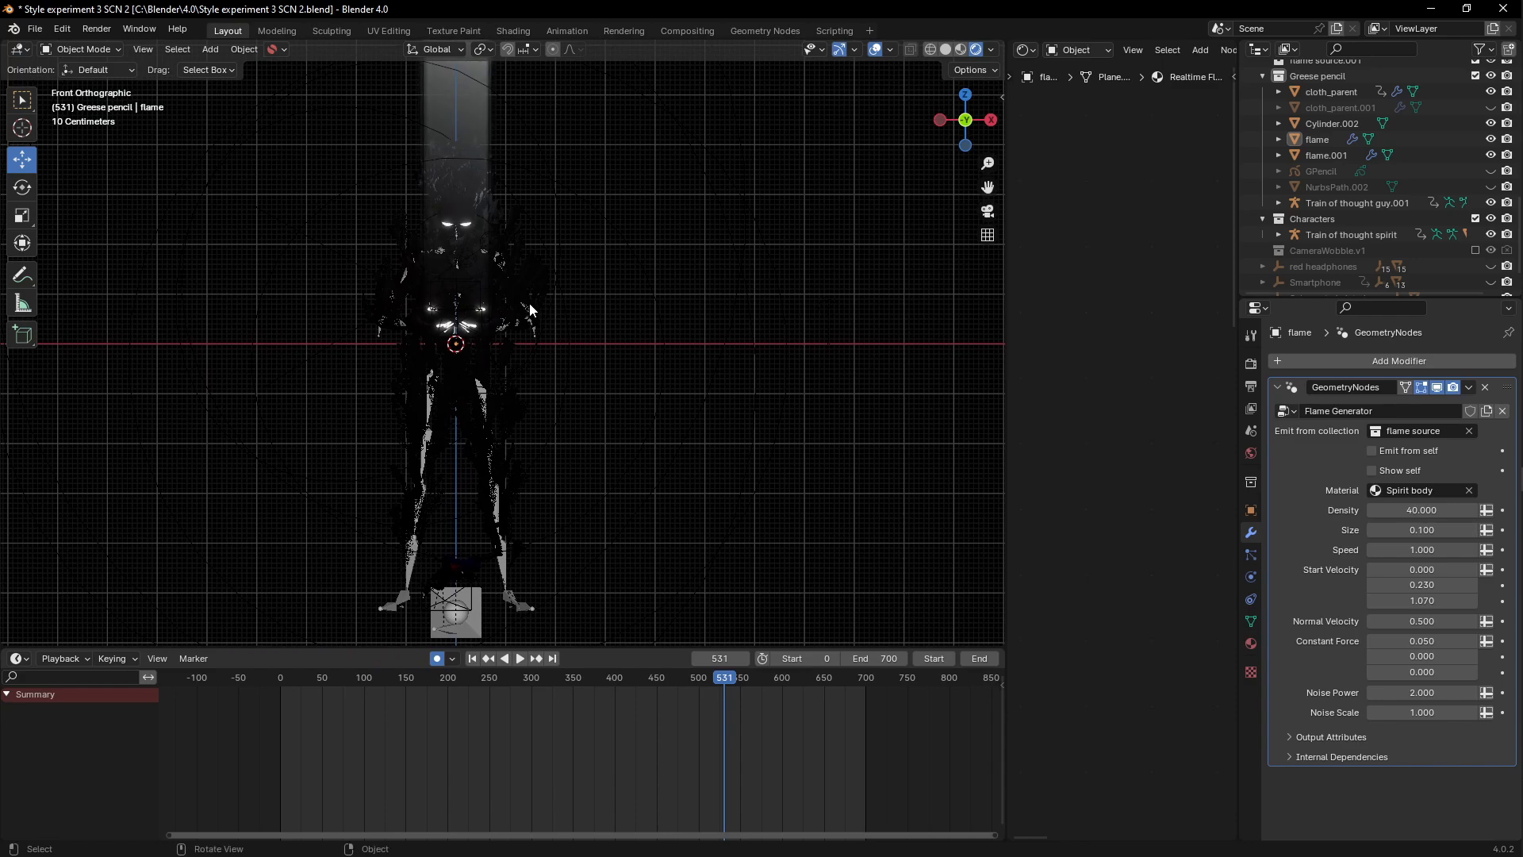
key("z")
middle_click_drag(576, 283, 619, 351, "shift")
scroll(557, 355, "up", 1)
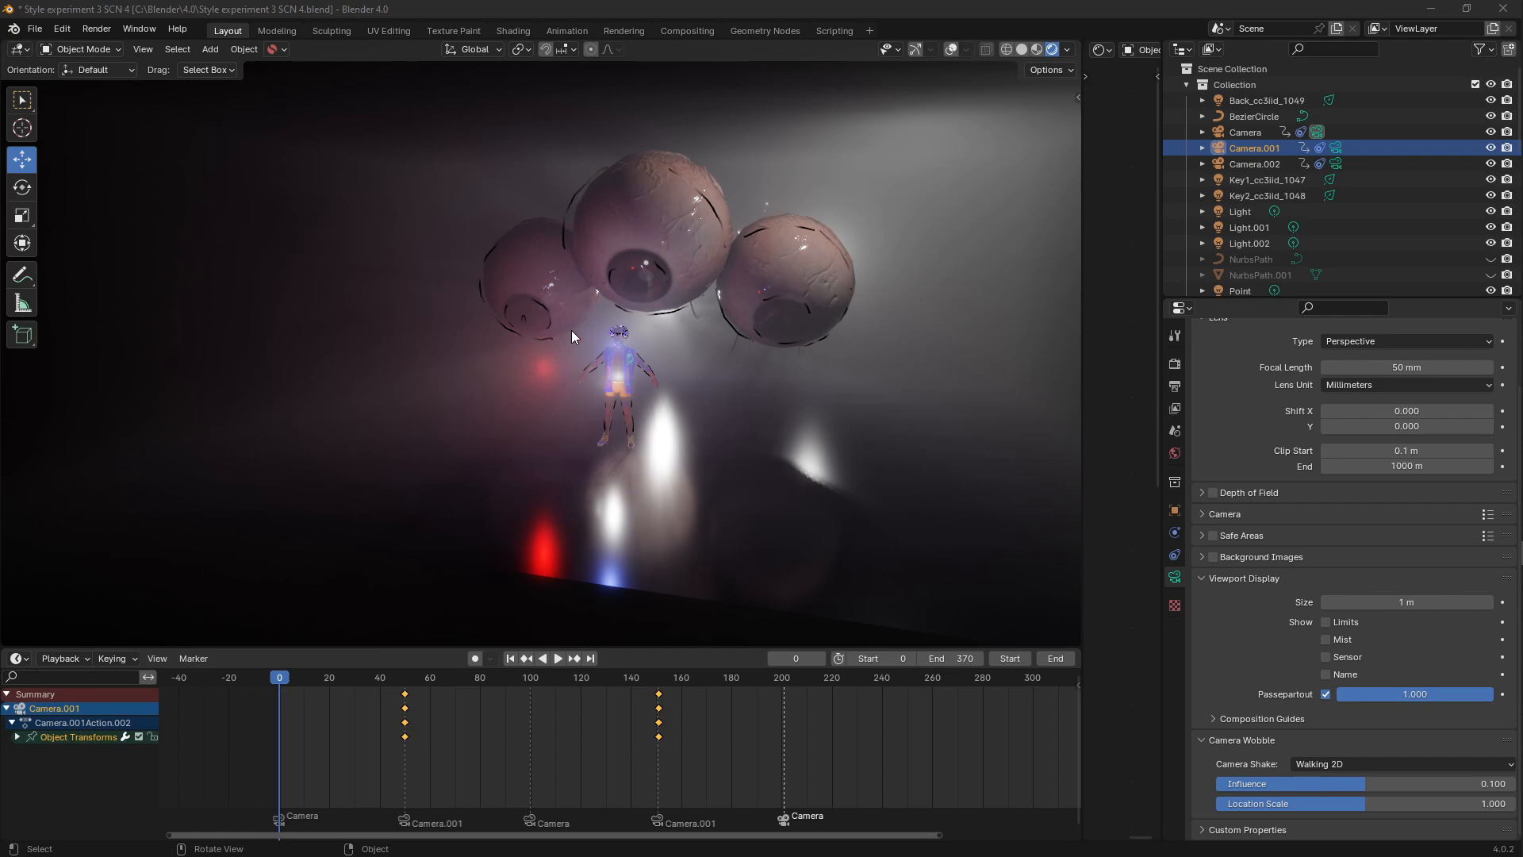
Step: Examine the three giant eyeballs above the man in the scene 4 file at frame 0
scroll(571, 331, "down", 2)
scroll(573, 336, "up", 4)
middle_click_drag(587, 338, 597, 360)
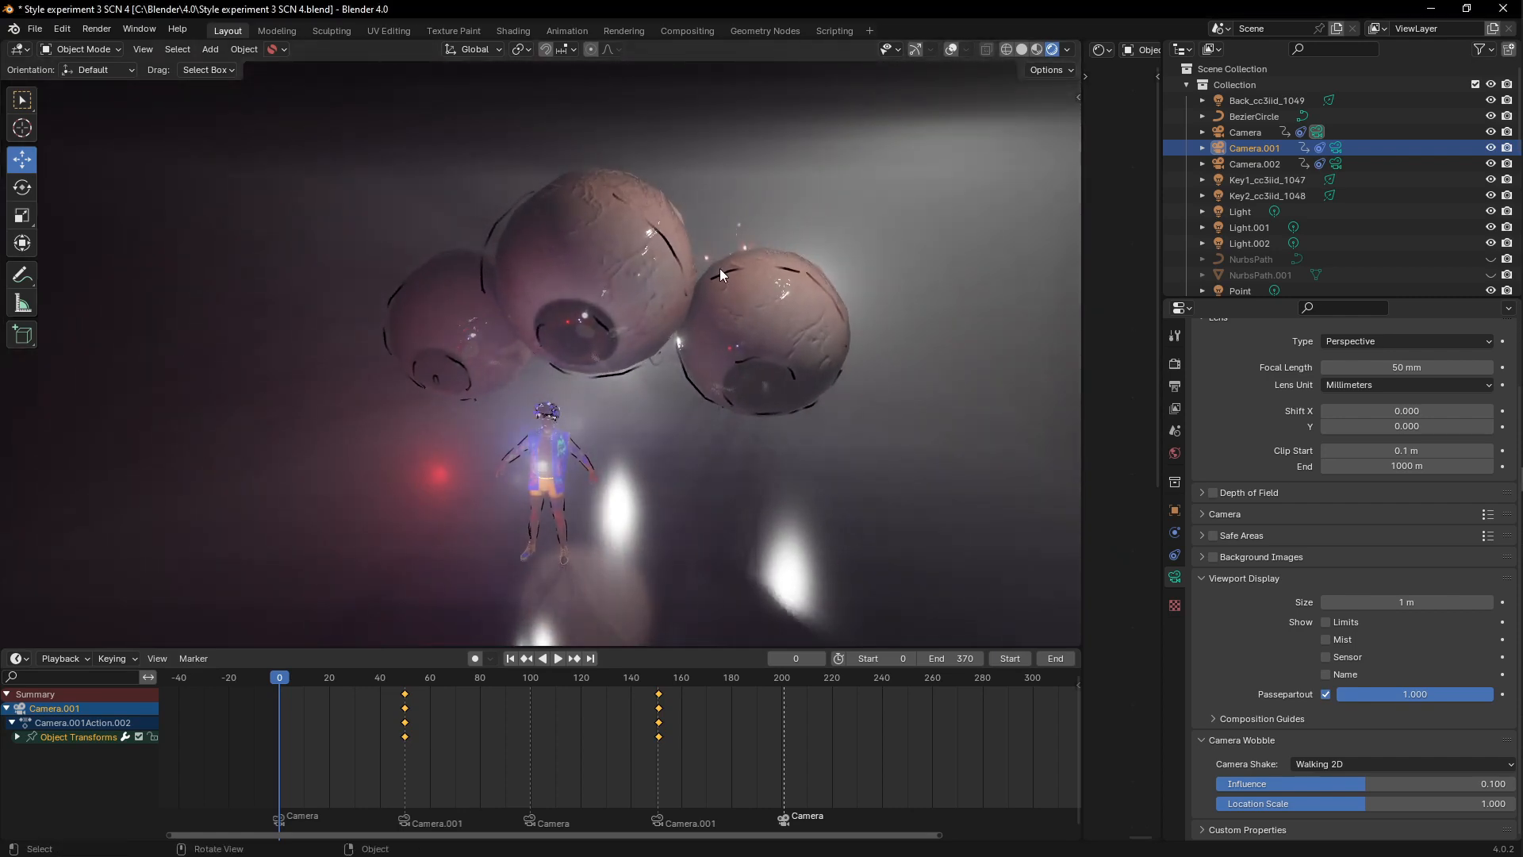
scroll(718, 268, "down", 1)
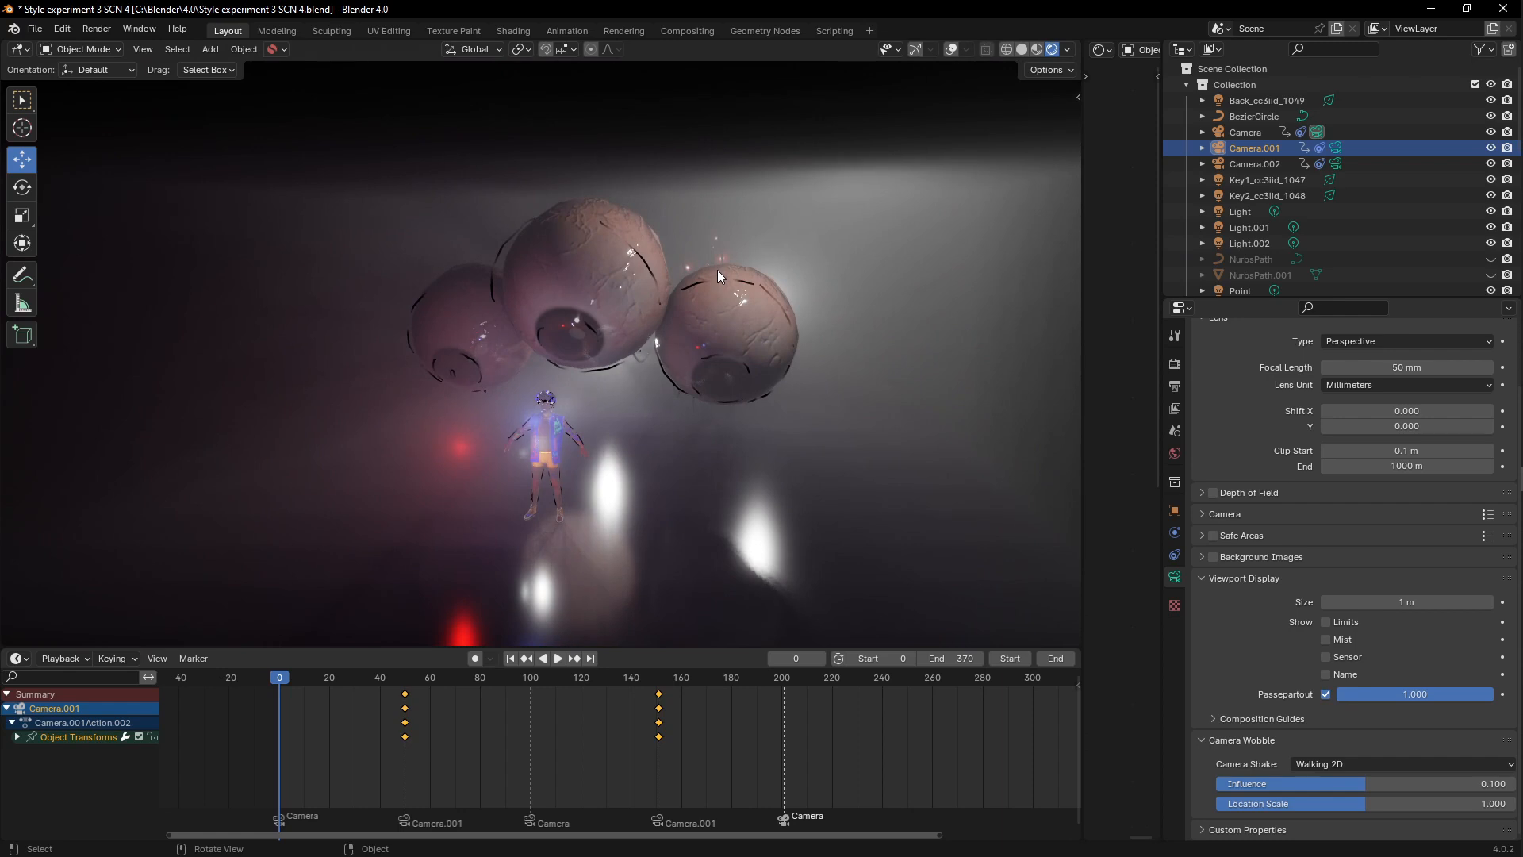
scroll(616, 289, "up", 5)
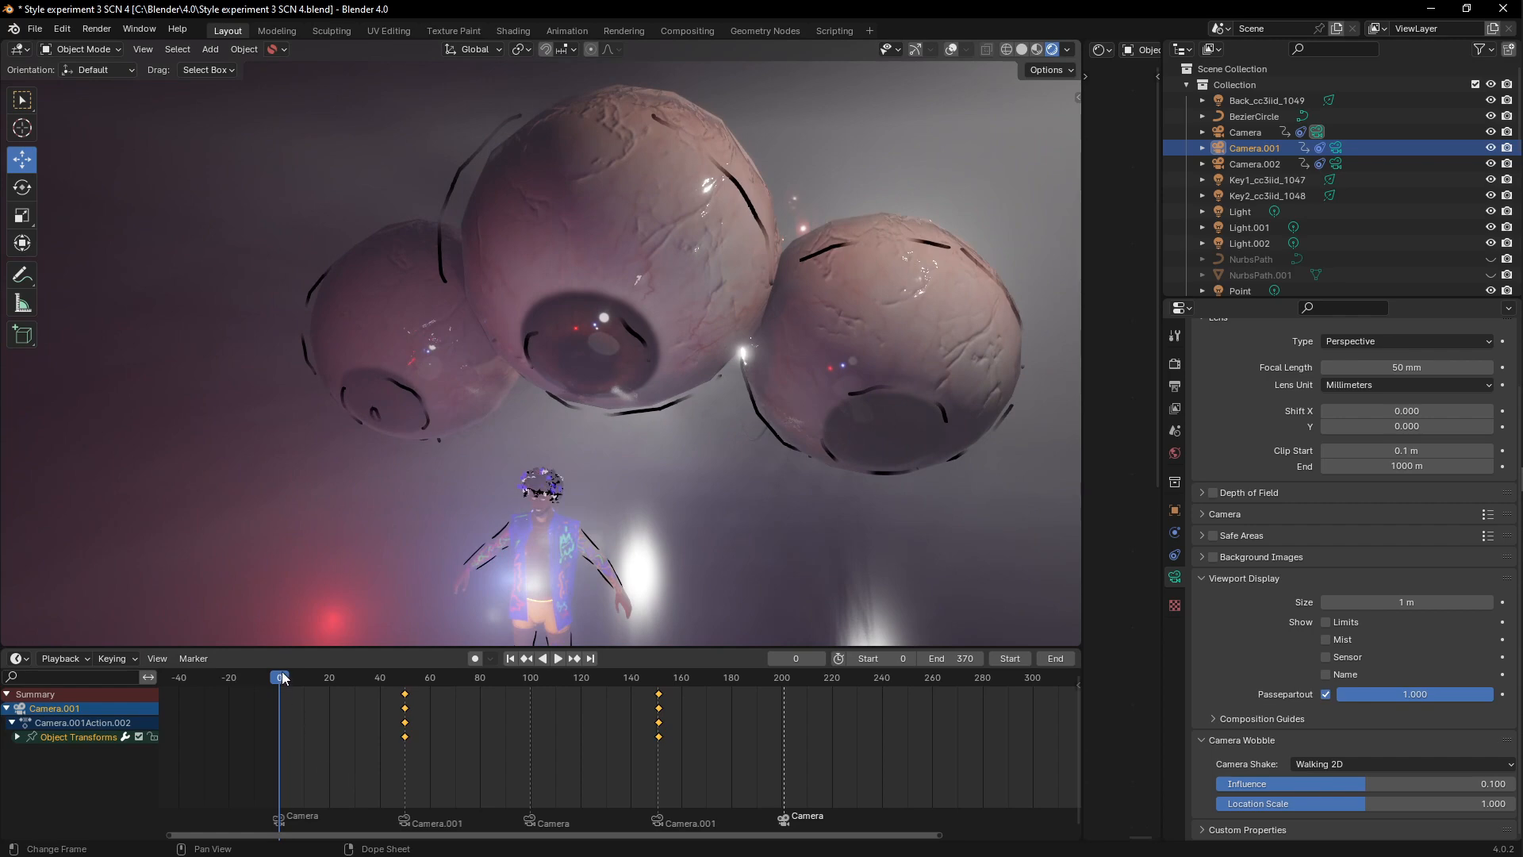
Step: Play the eyeball shot from frame 0, pausing at frame 107 and stopping at frame 214
key("space")
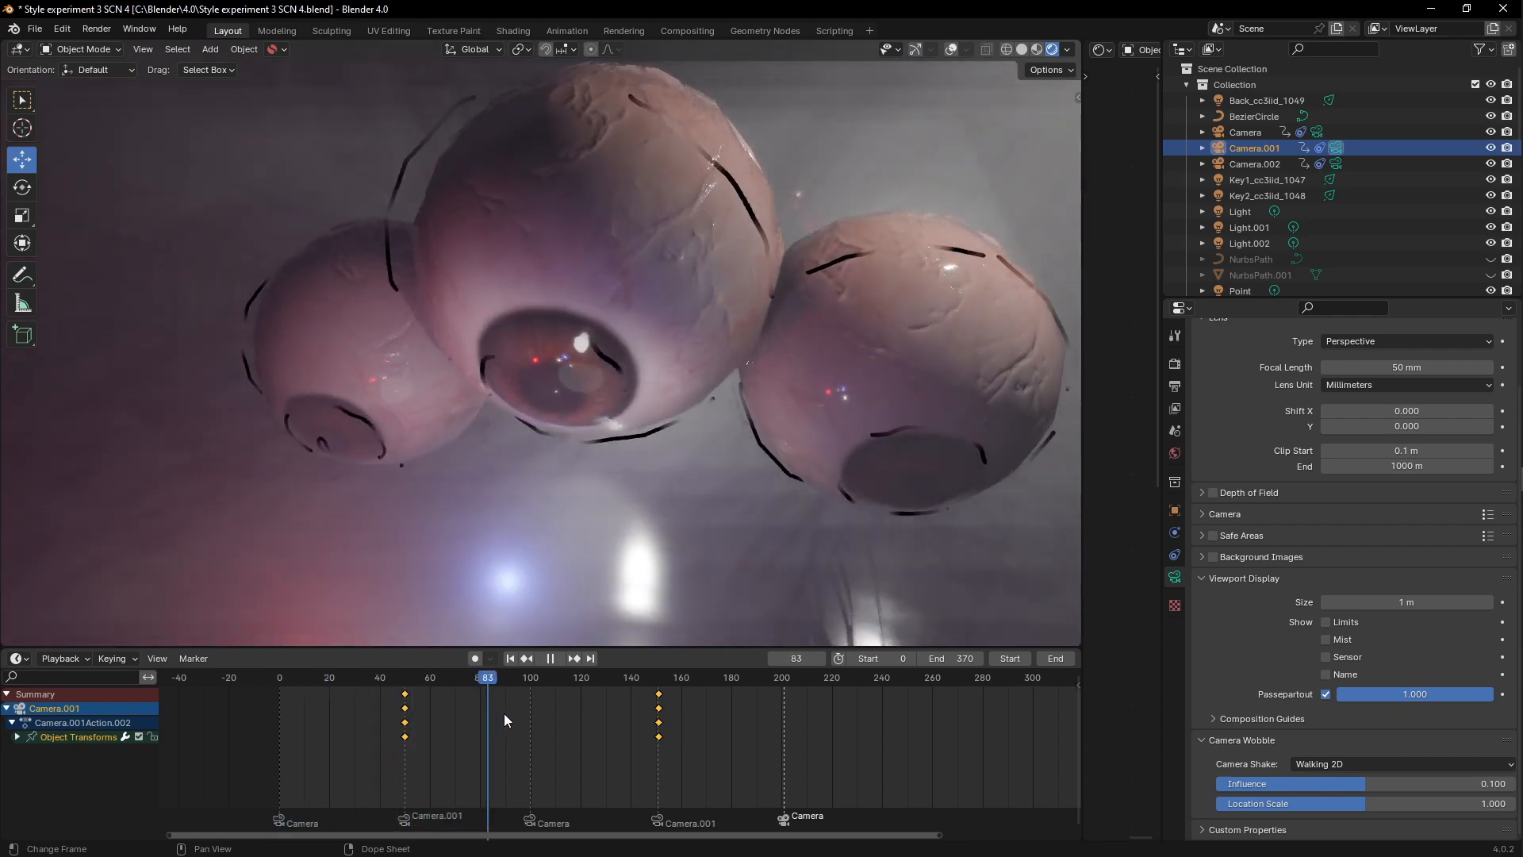
key("space")
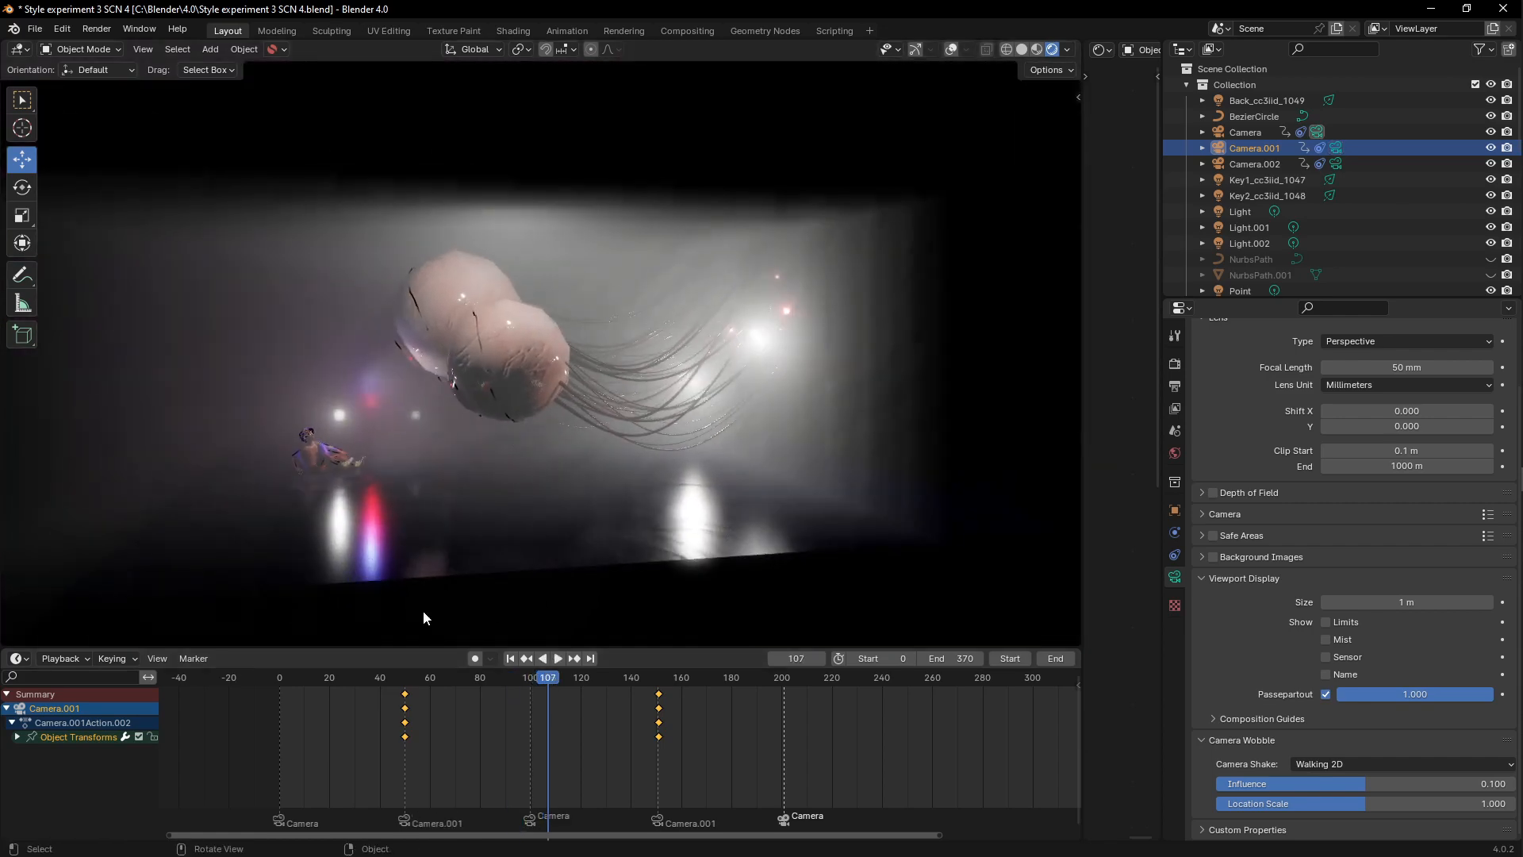
key("space")
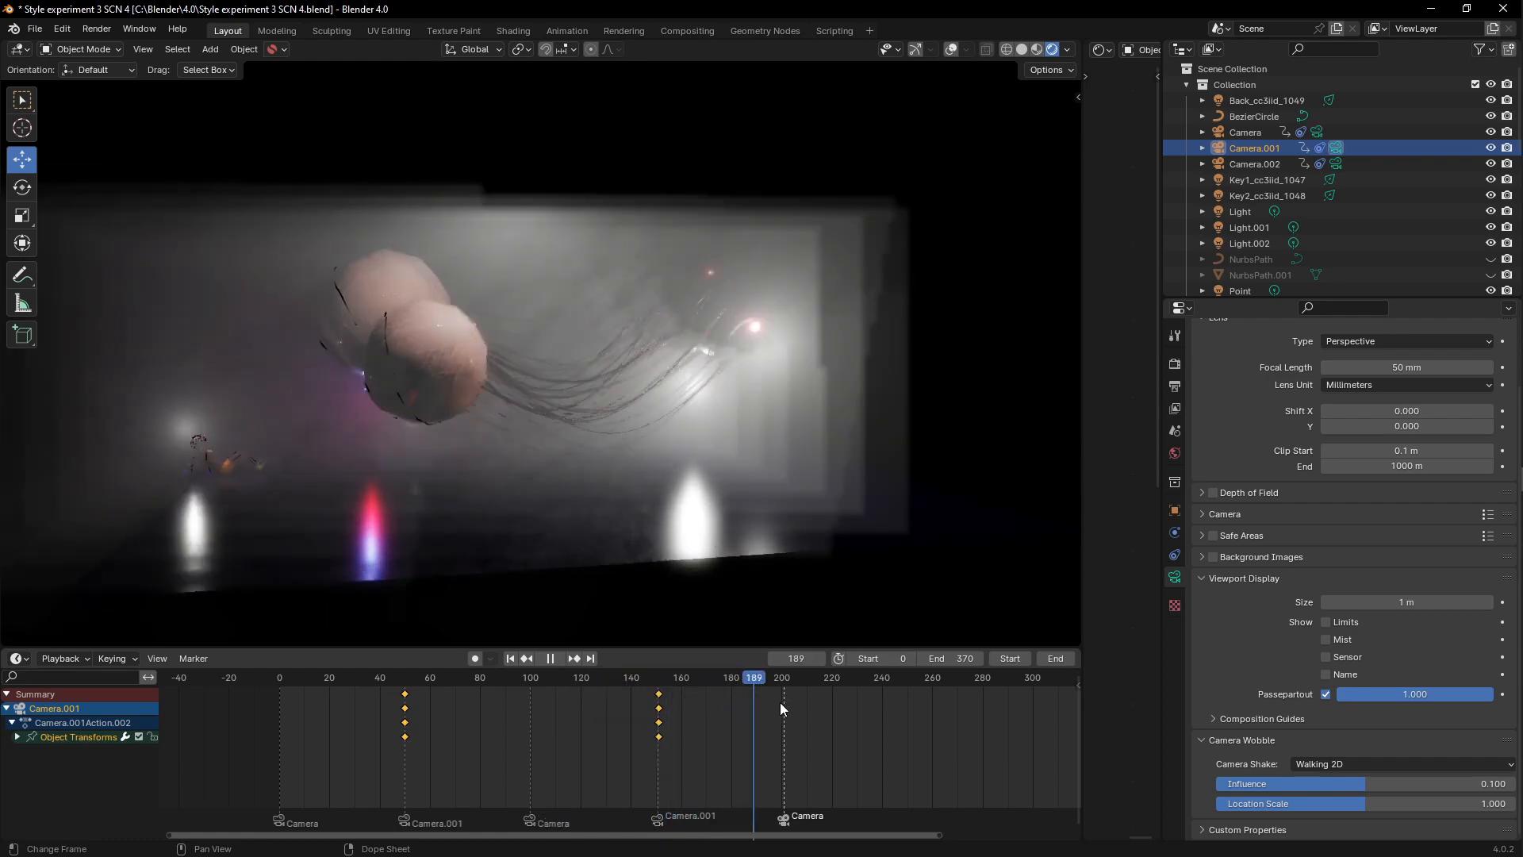
key("space")
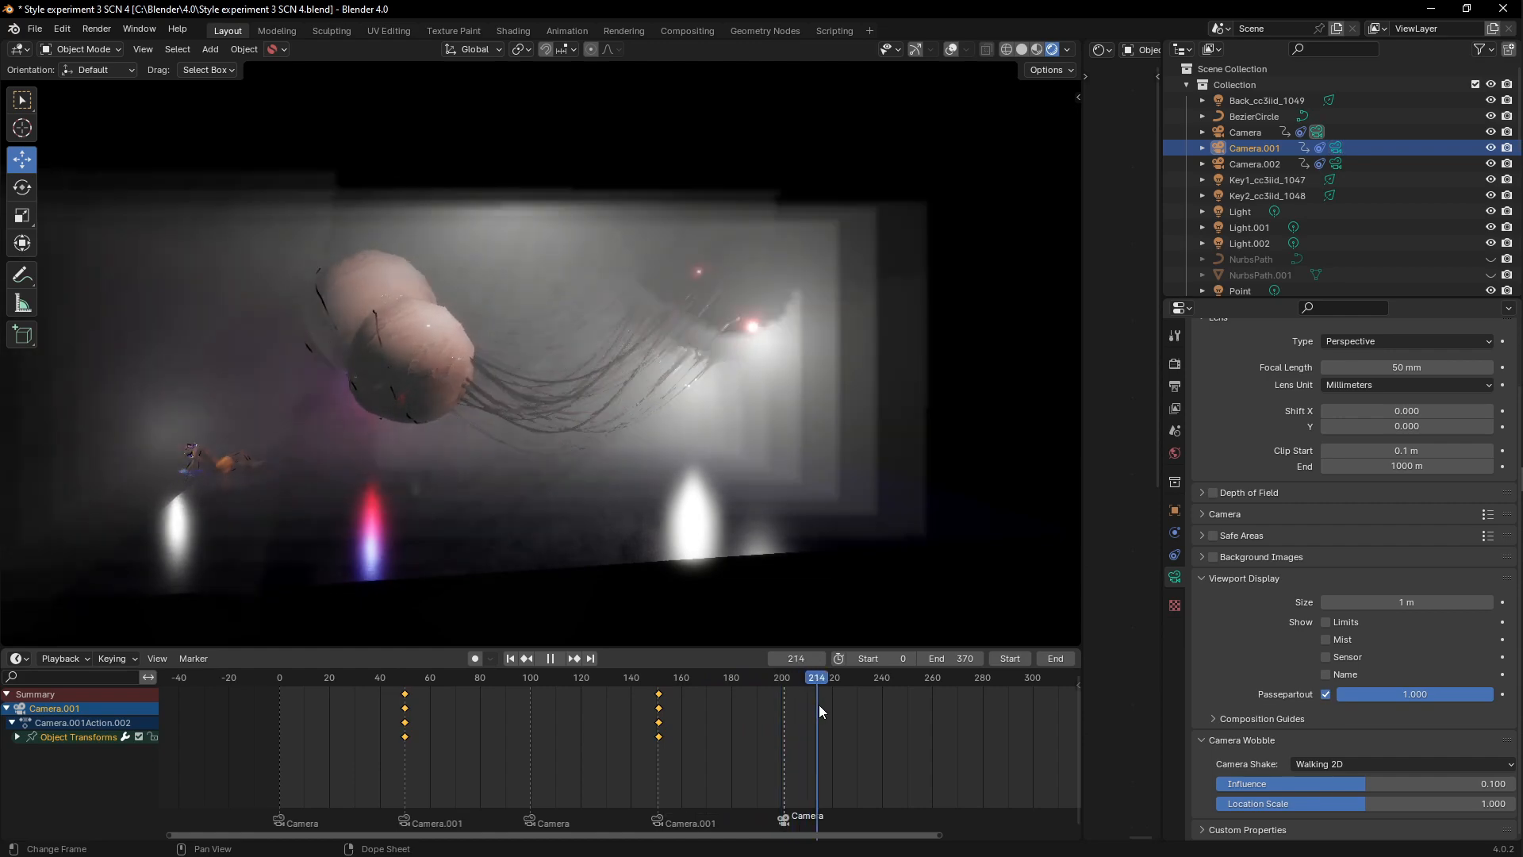
Step: Inspect the eyeballs' veined surfaces, black linework and colored lighting up close and from a distance at frame 214
scroll(487, 322, "up", 5)
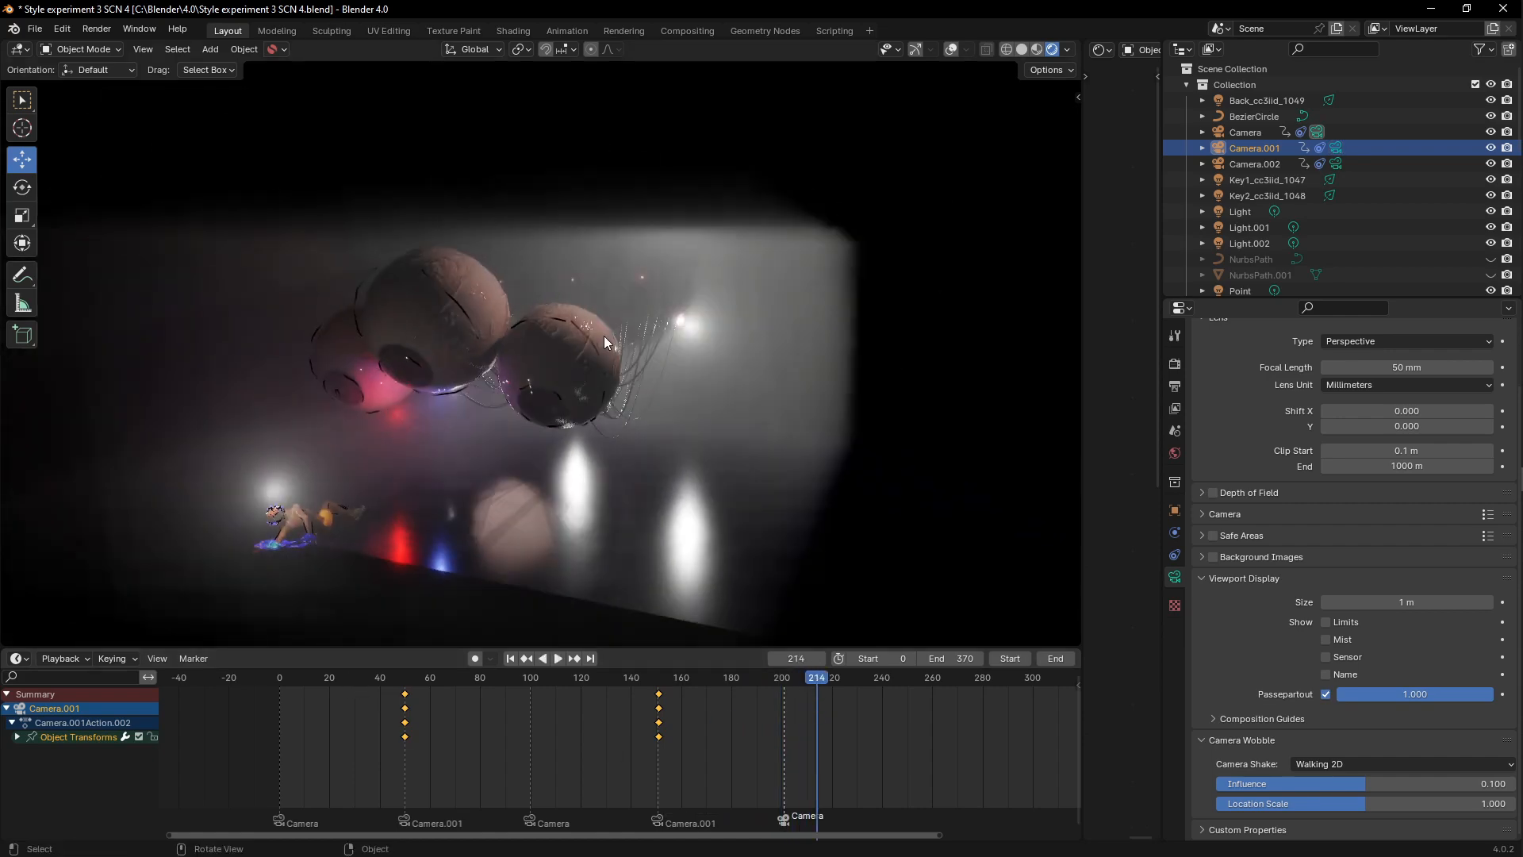
scroll(466, 322, "up", 3)
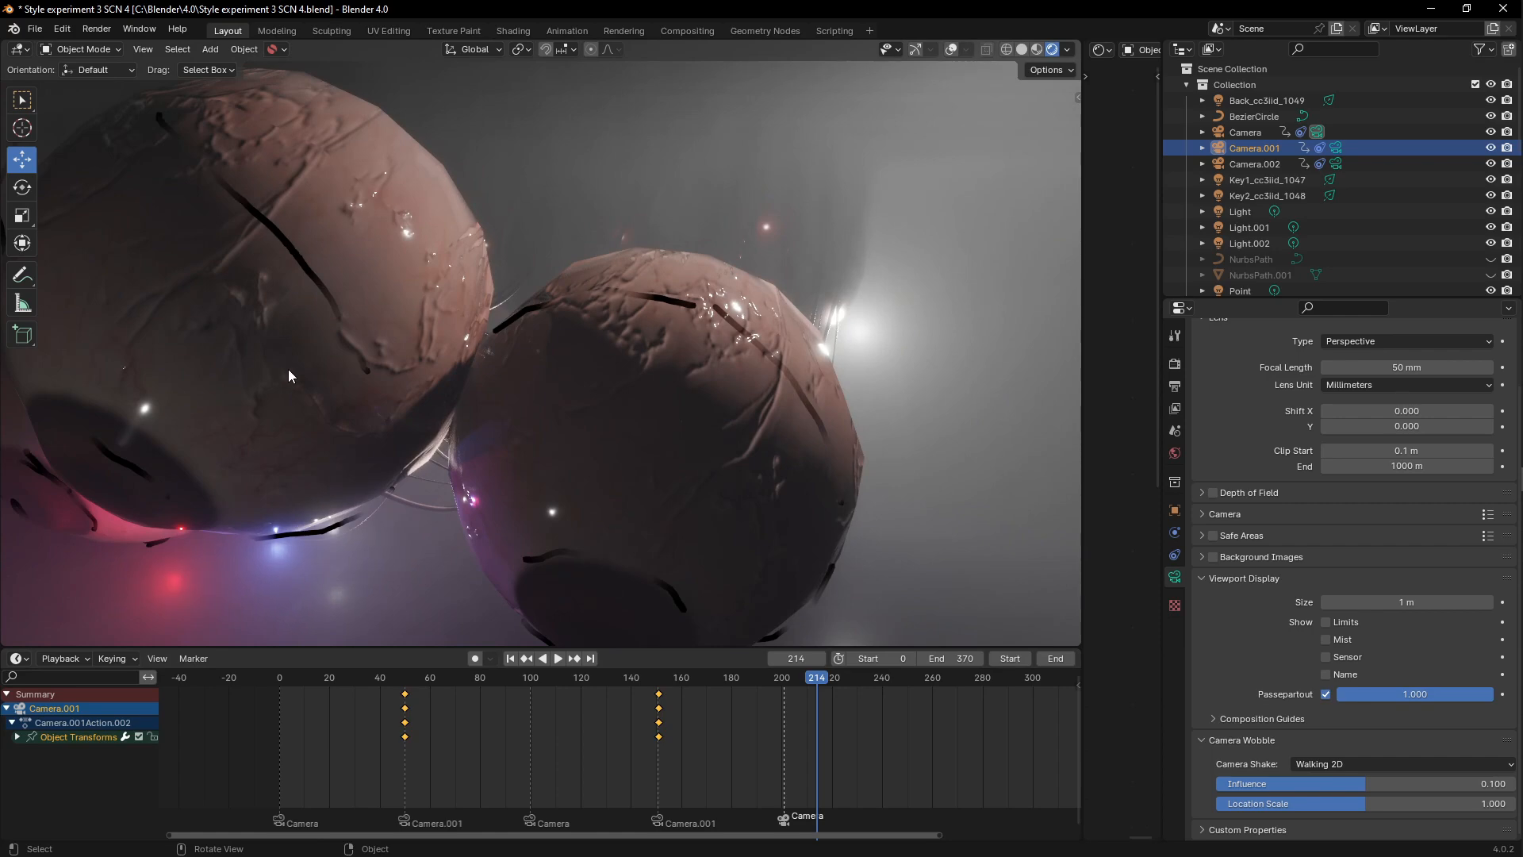
scroll(532, 402, "down", 6)
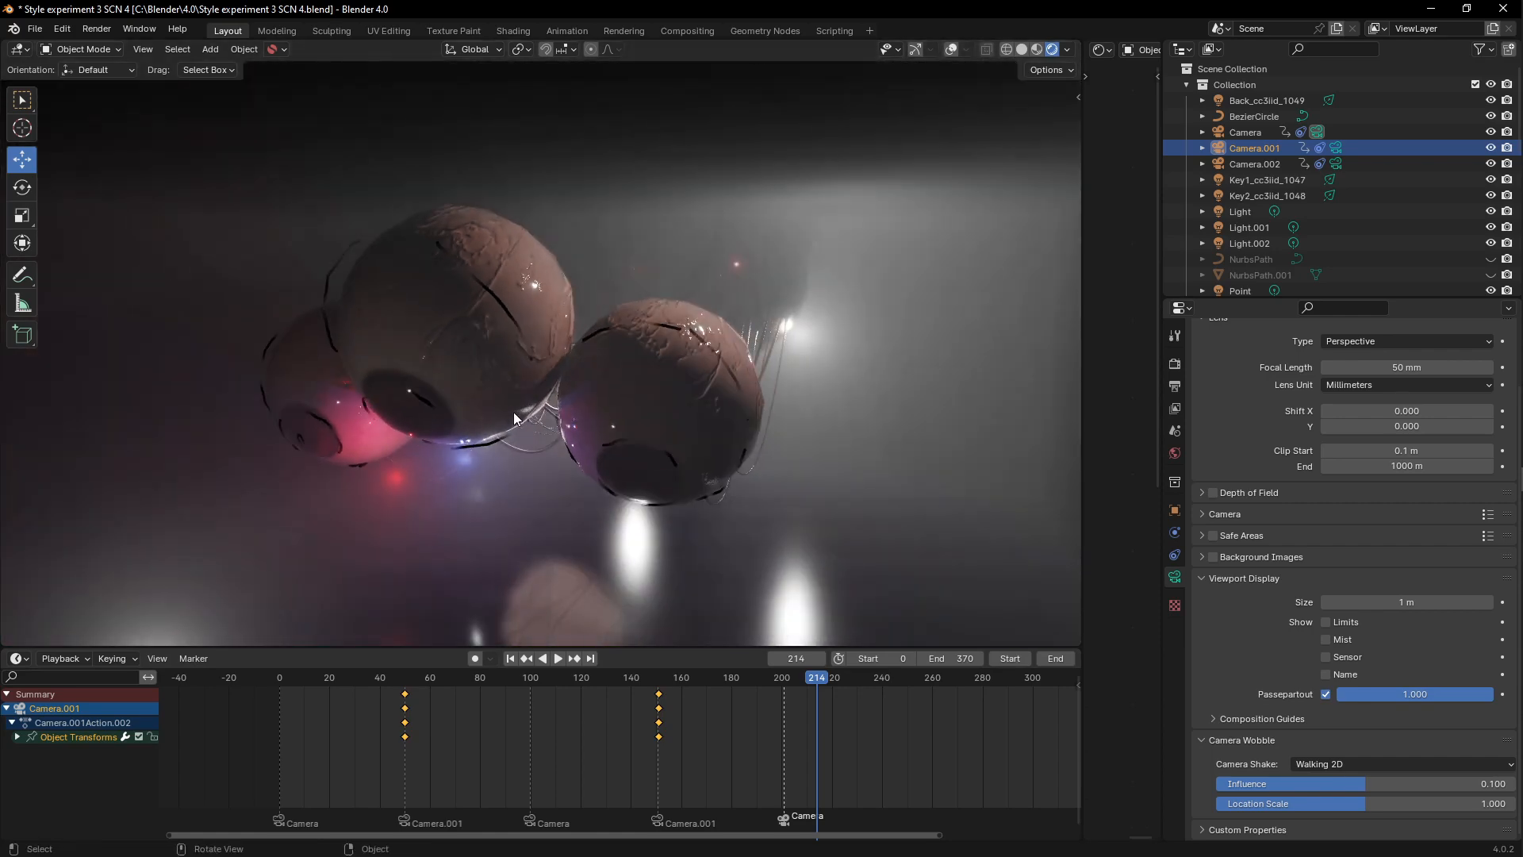
scroll(521, 401, "down", 3)
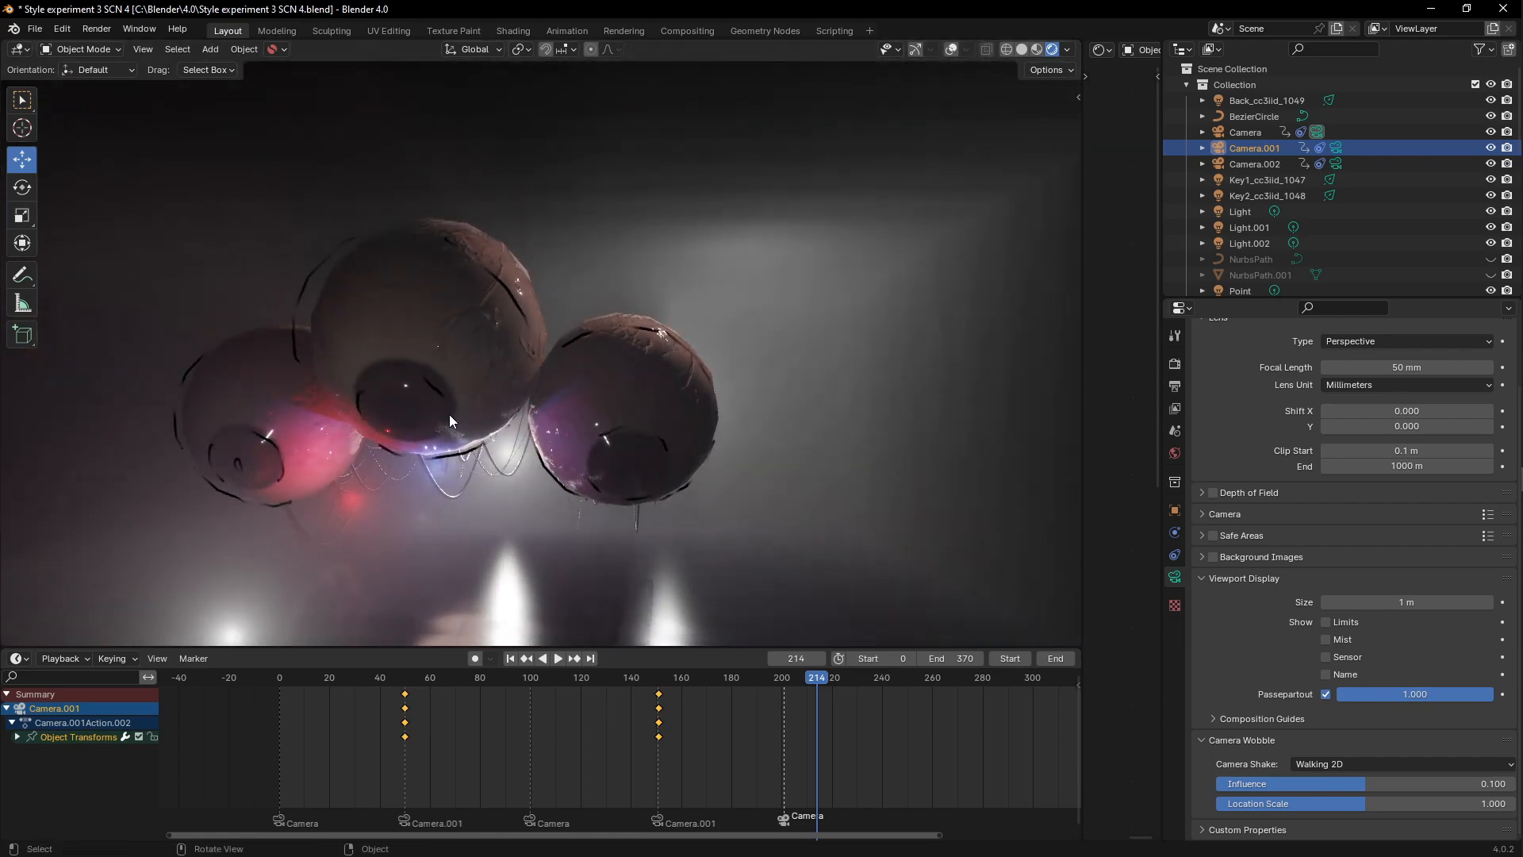
middle_click_drag(449, 414, 418, 422)
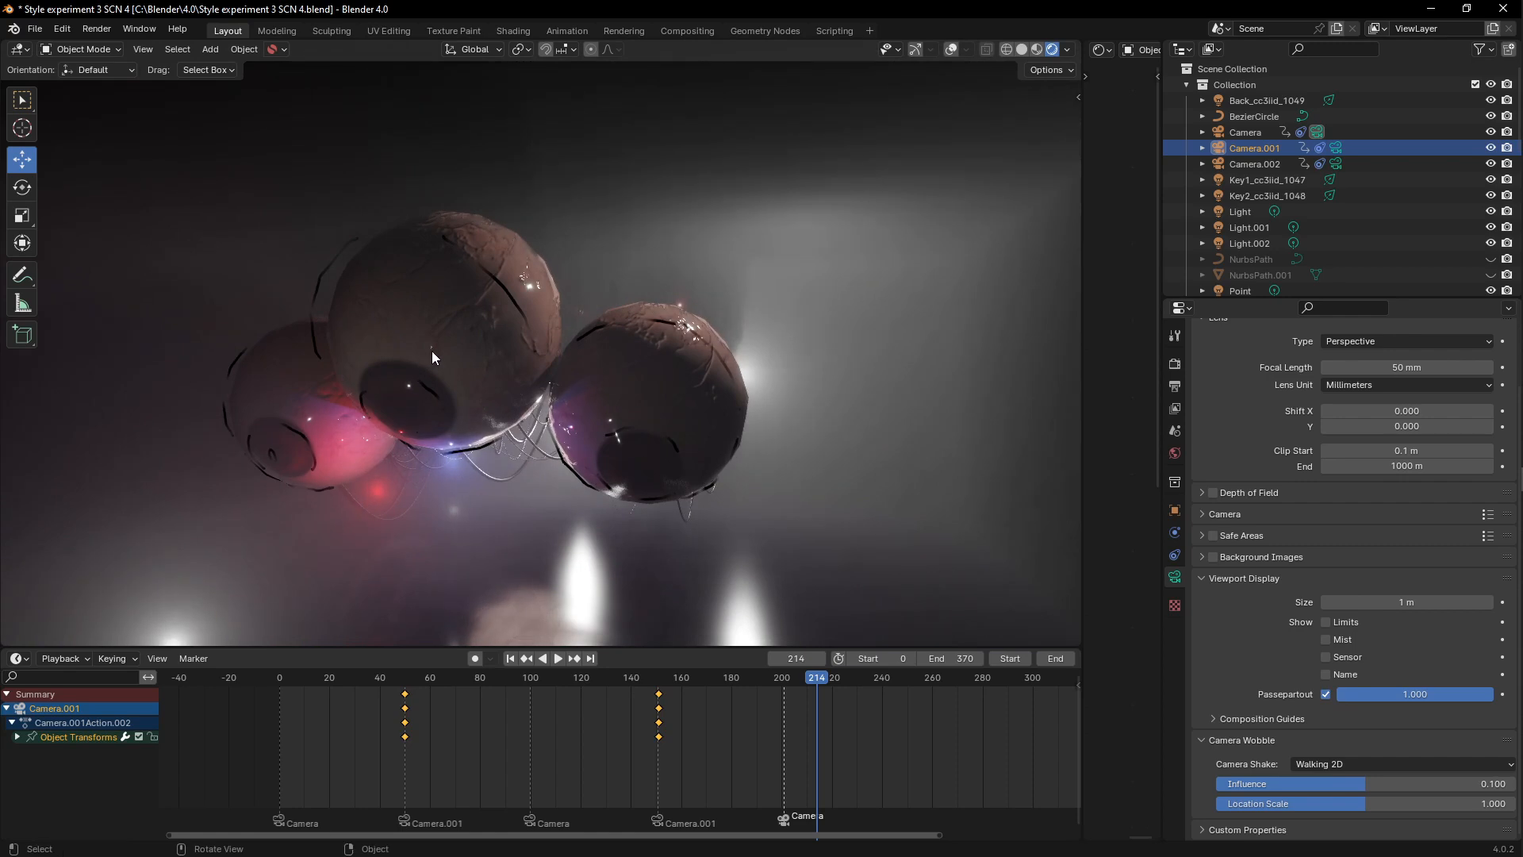
Step: Play the eyeball animation from frame 78, move the playhead to frame 96, and play on to frame 148
left_click(474, 683)
key("space")
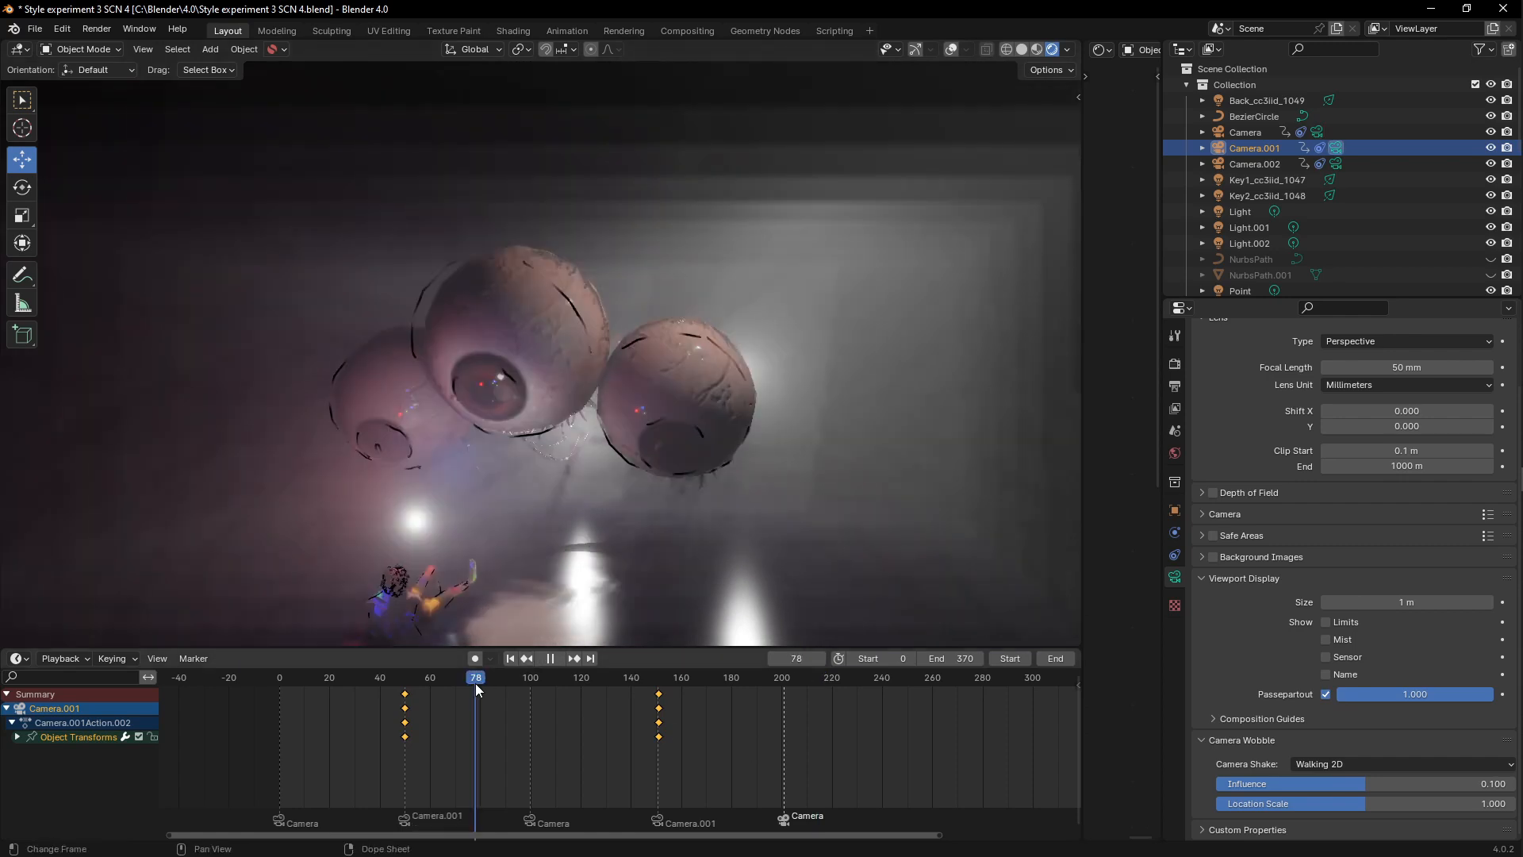
key("space")
left_click(521, 687)
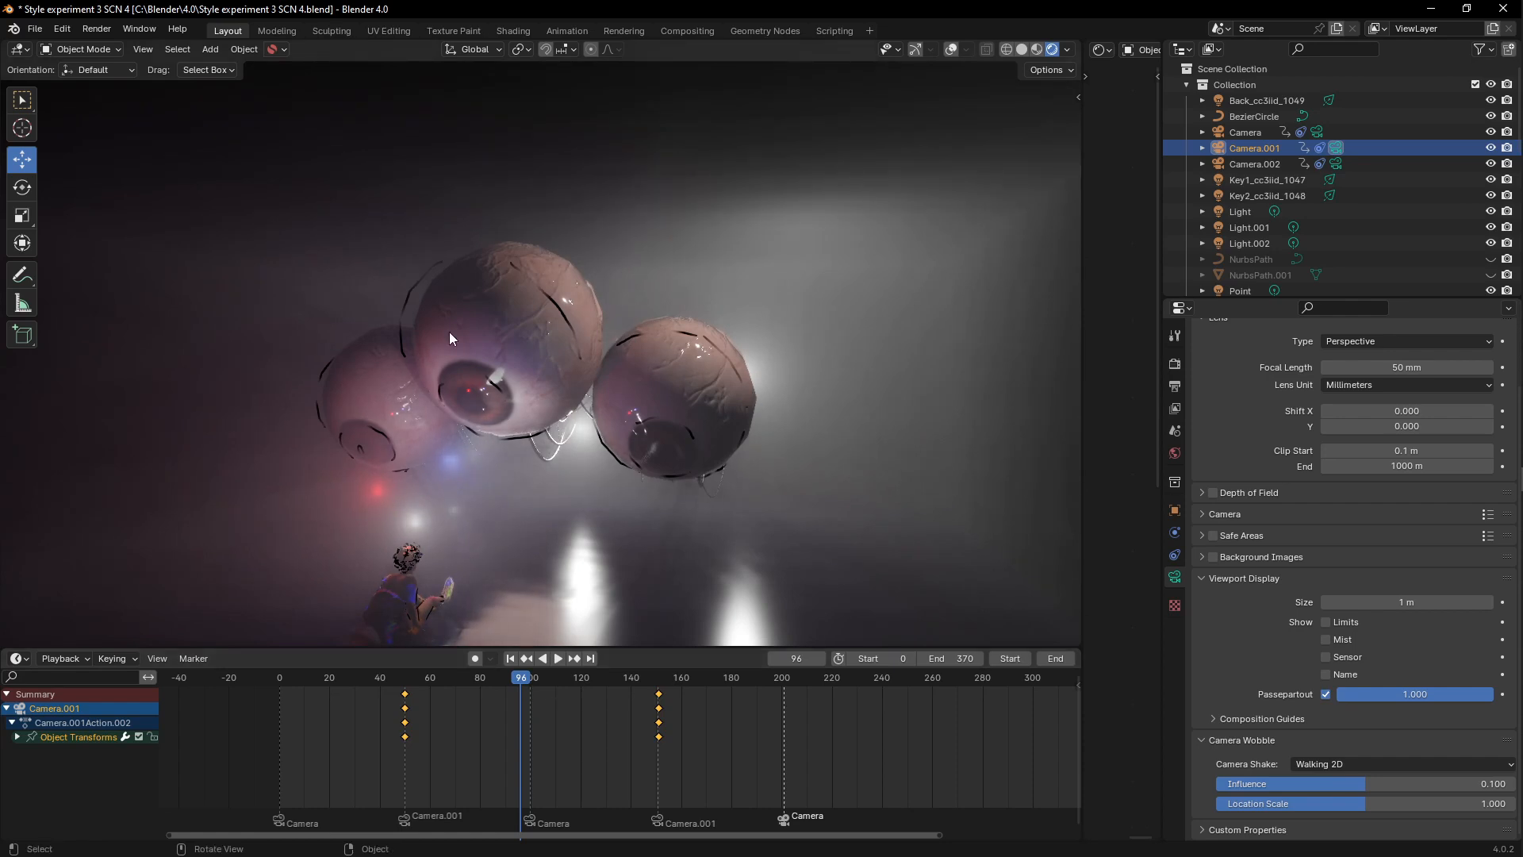
key("space")
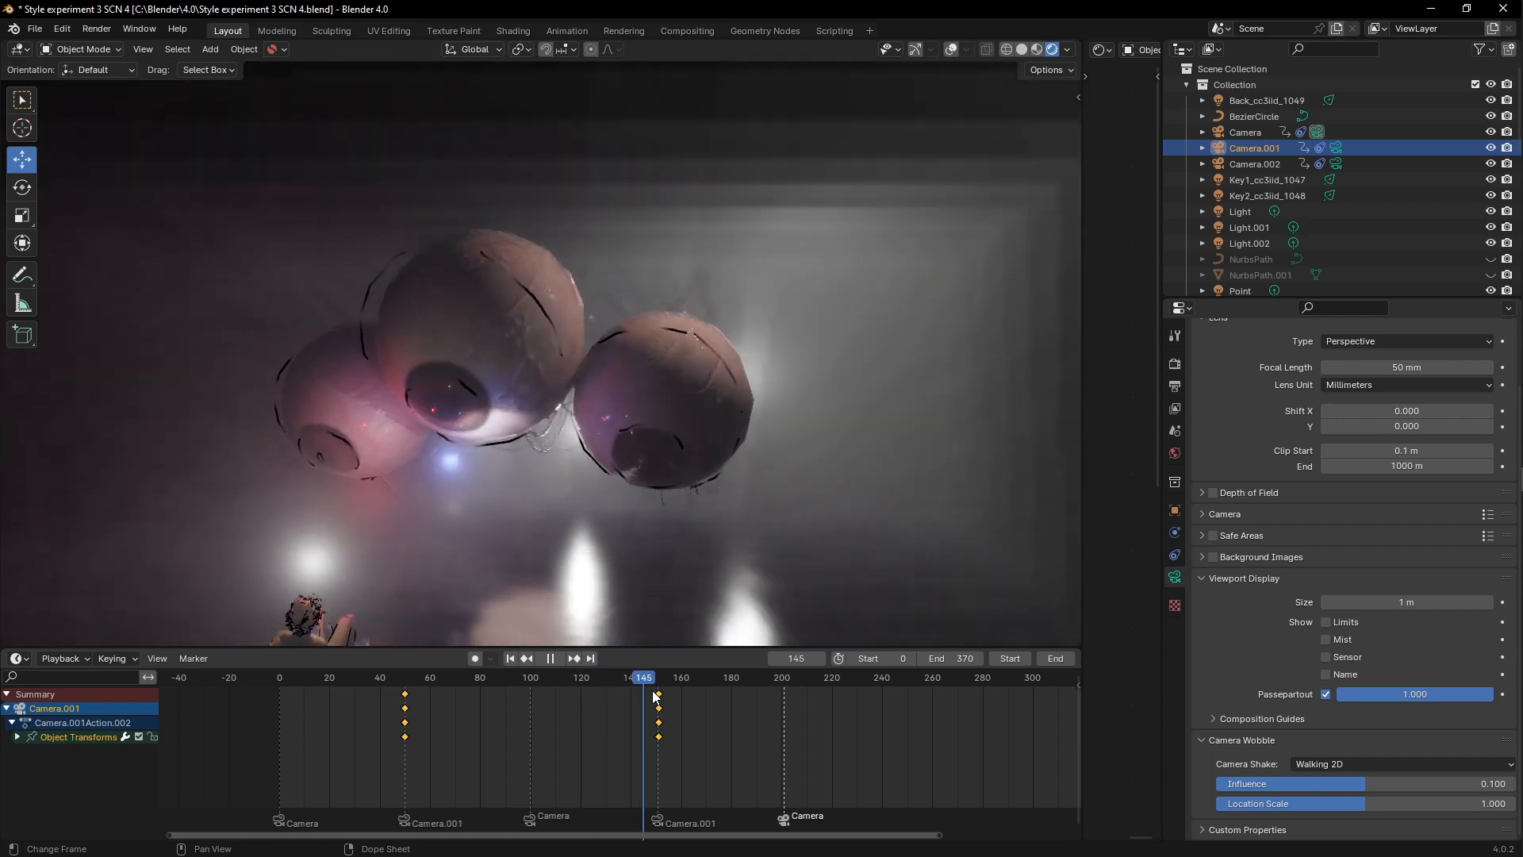
key("space")
Step: Select the large middle eyeball, view its shape key keyframes in the timeline, and select the smaller eyeball near the red light
left_click(472, 349)
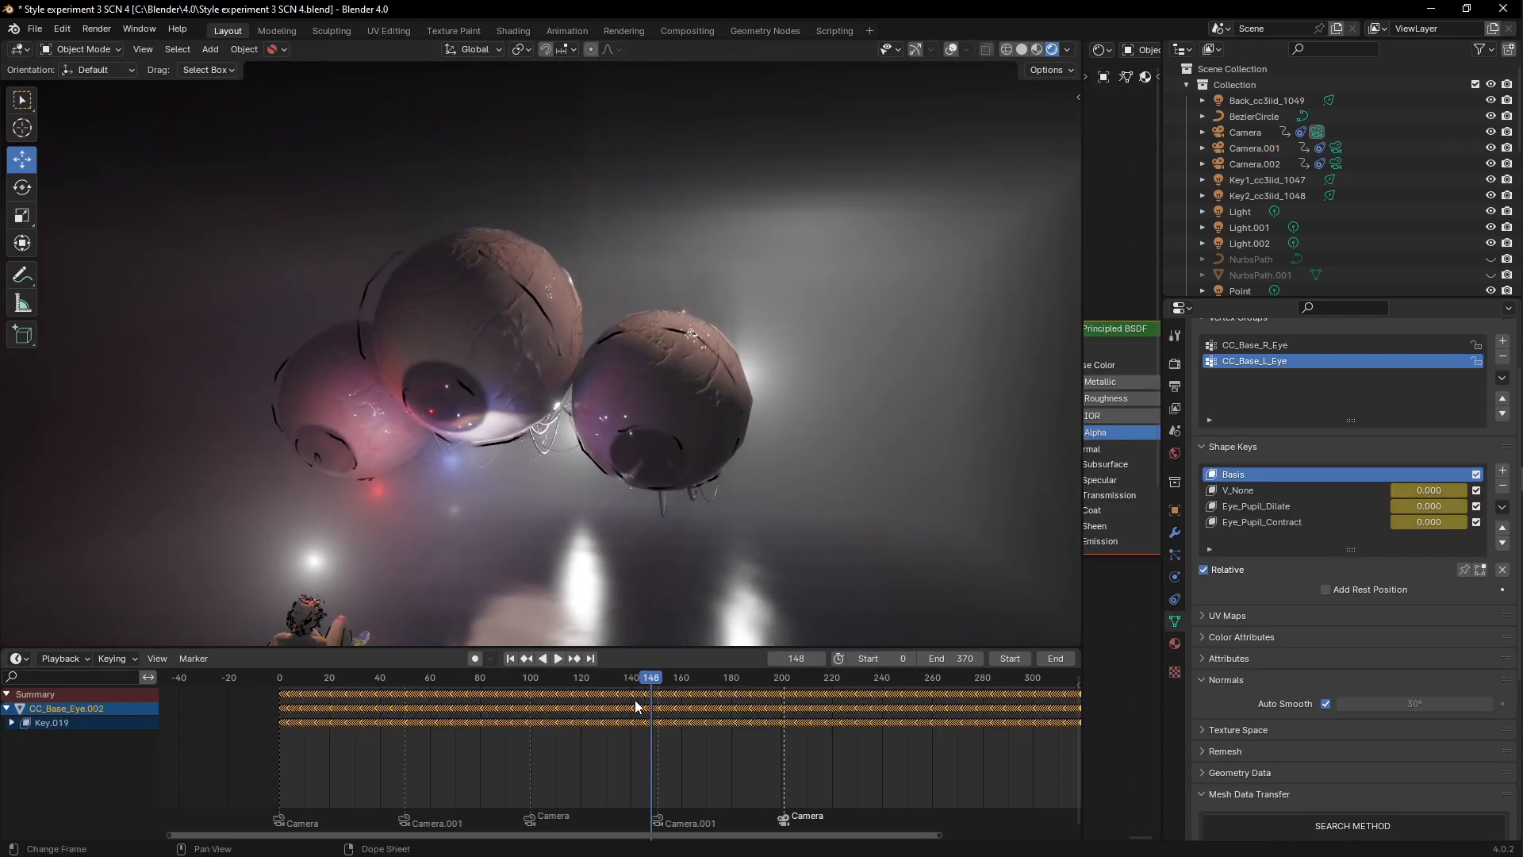
scroll(598, 711, "down", 1)
scroll(598, 712, "down", 4, "ctrl")
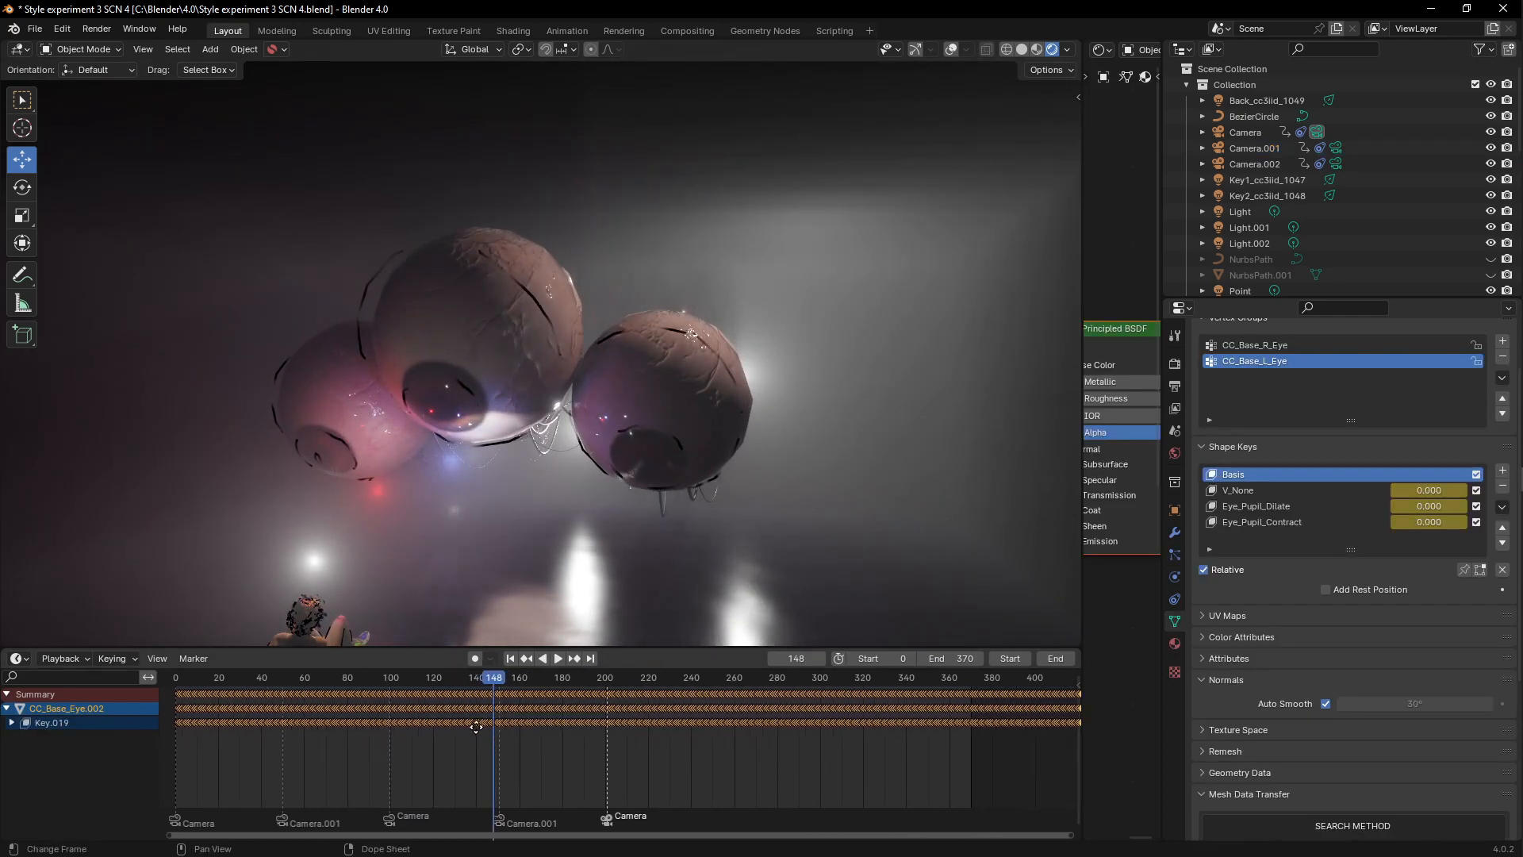
left_click(377, 444)
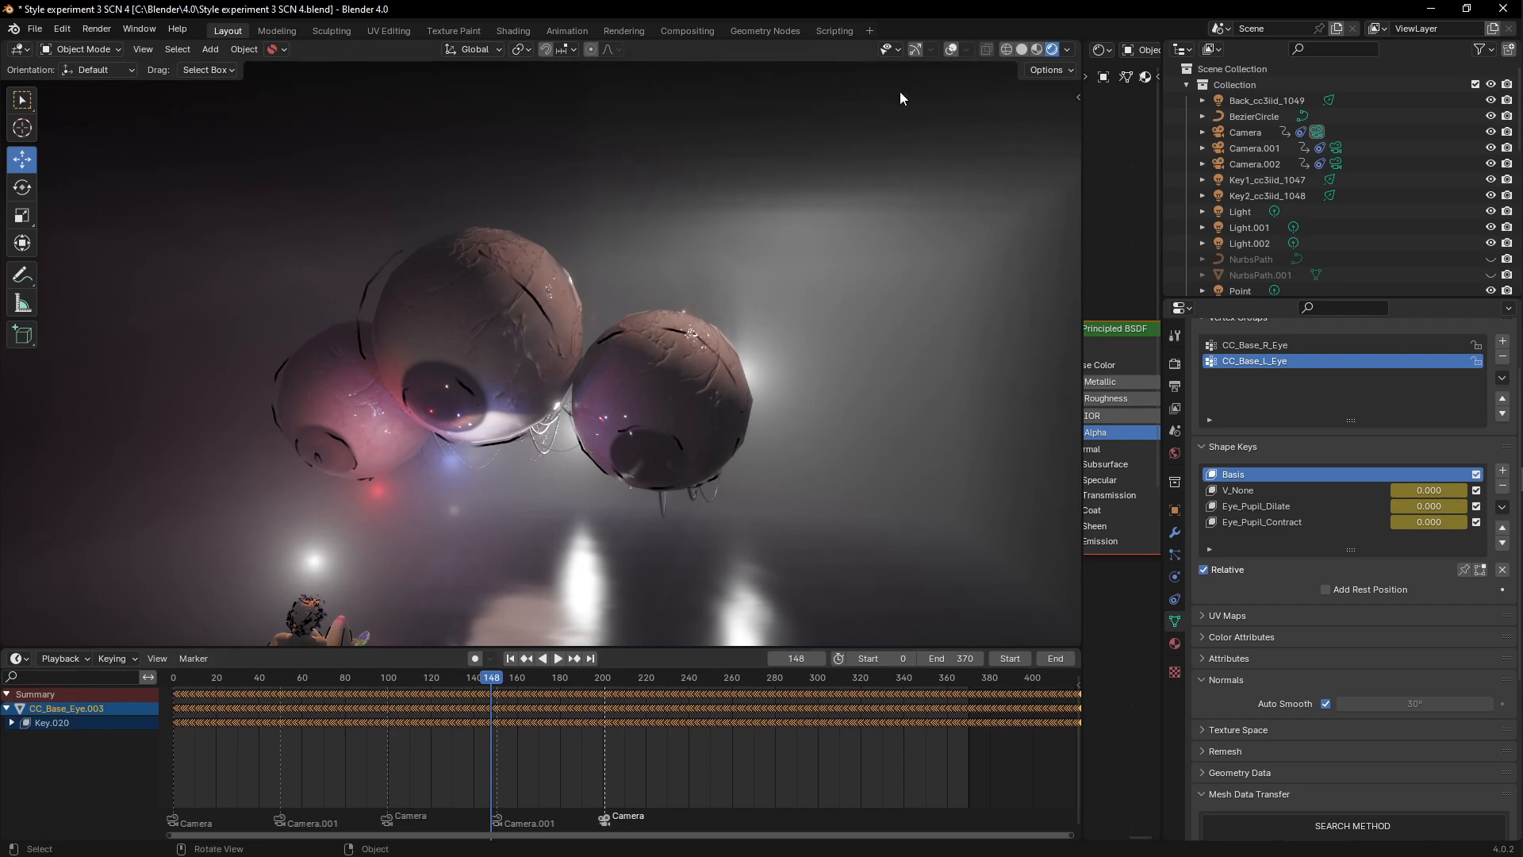
Step: Show the viewport overlays and gizmos and view the bones and lights around the eyeballs
left_click(950, 51)
left_click(914, 50)
middle_click_drag(506, 492, 531, 477)
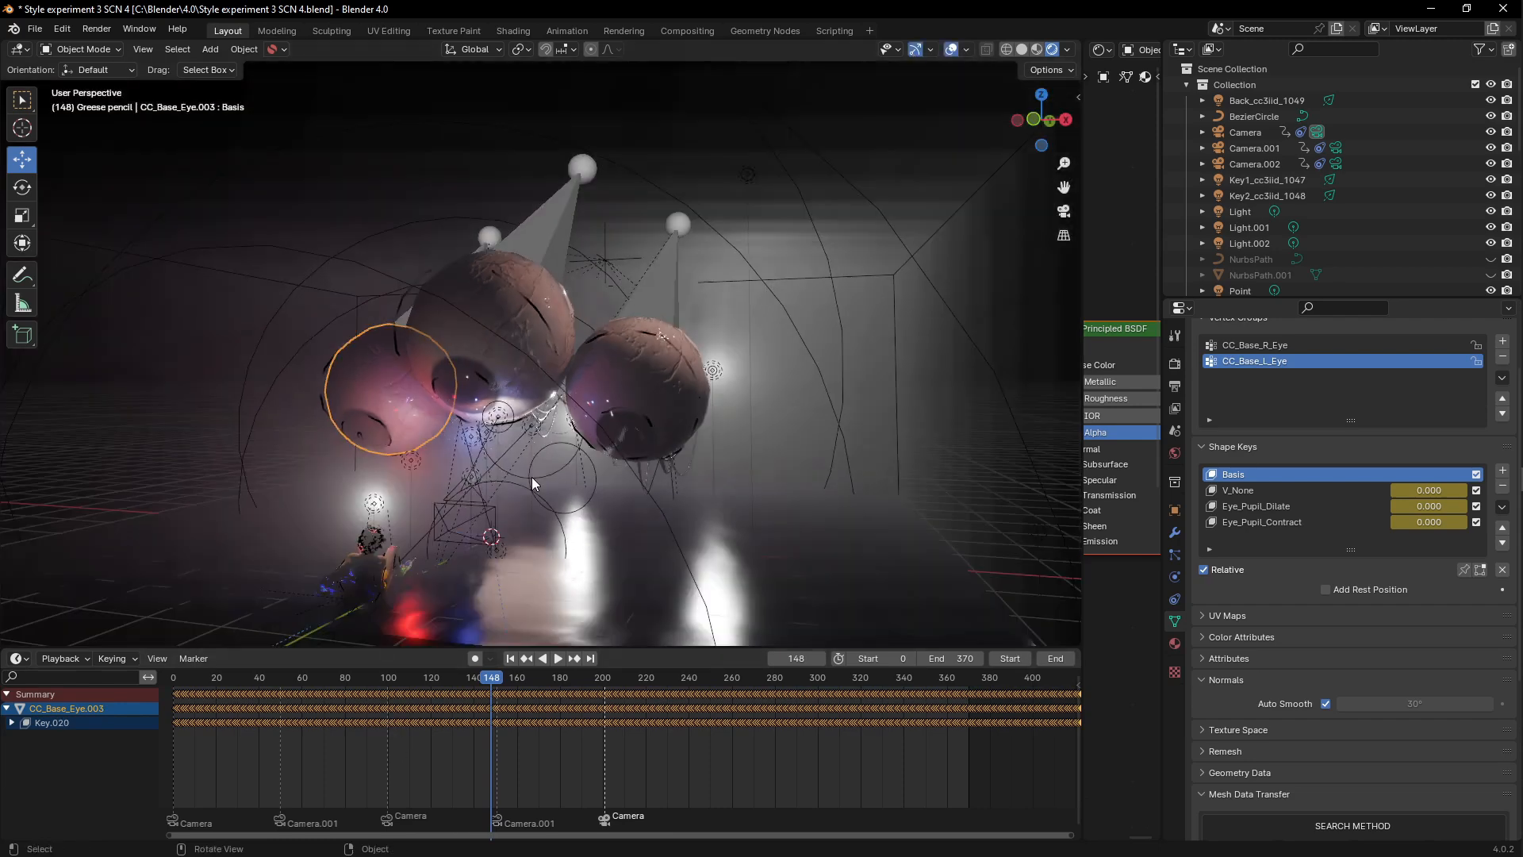
scroll(419, 757, "up", 3, "ctrl")
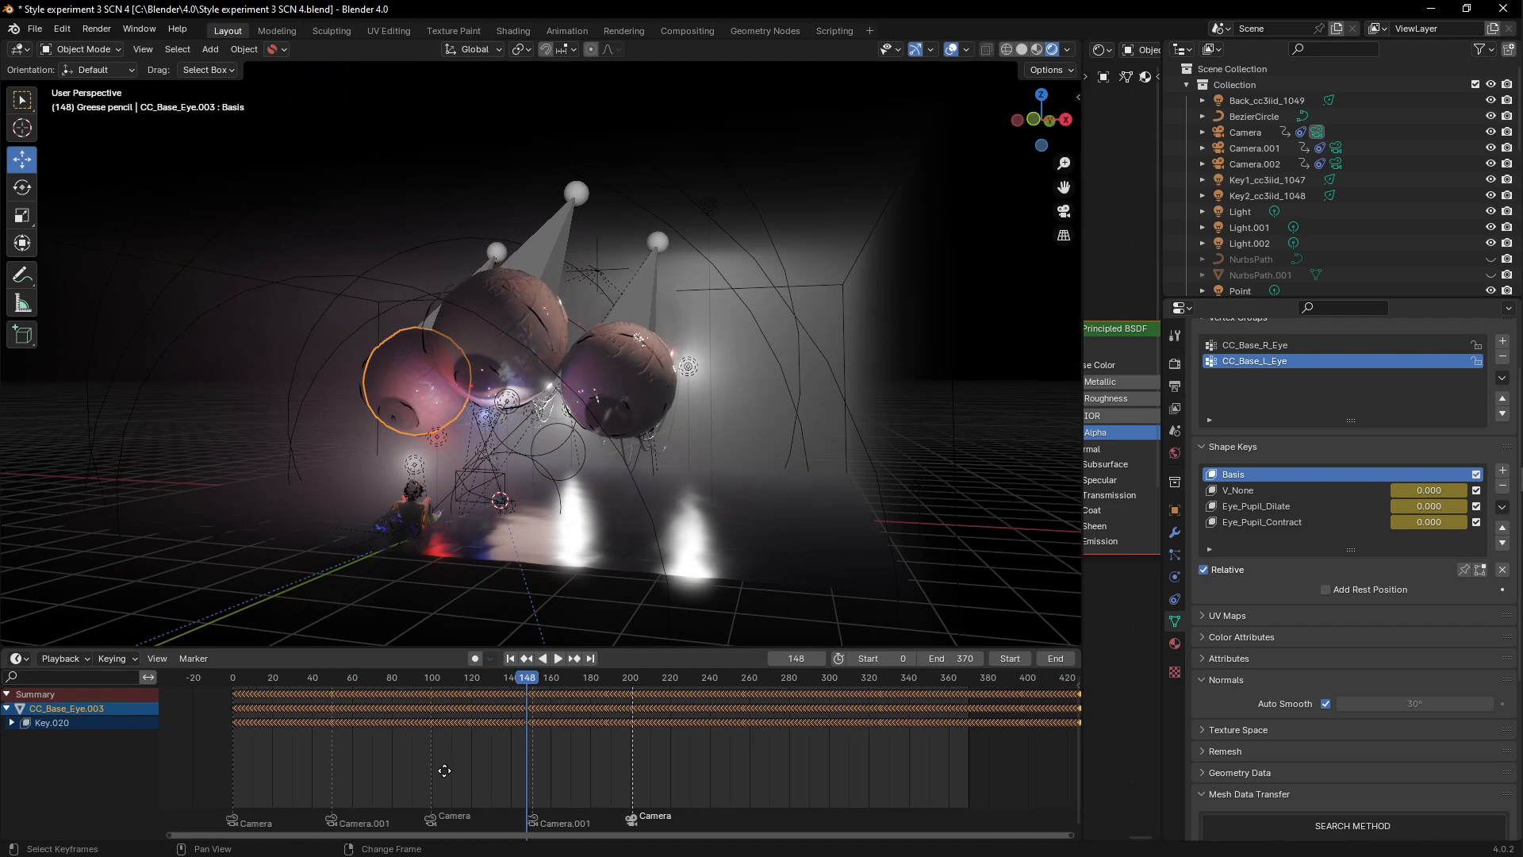
Step: Select the large middle eyeball and play its rigged motion with overlays shown, stopping at frame 220
left_click(530, 303)
left_click(540, 293)
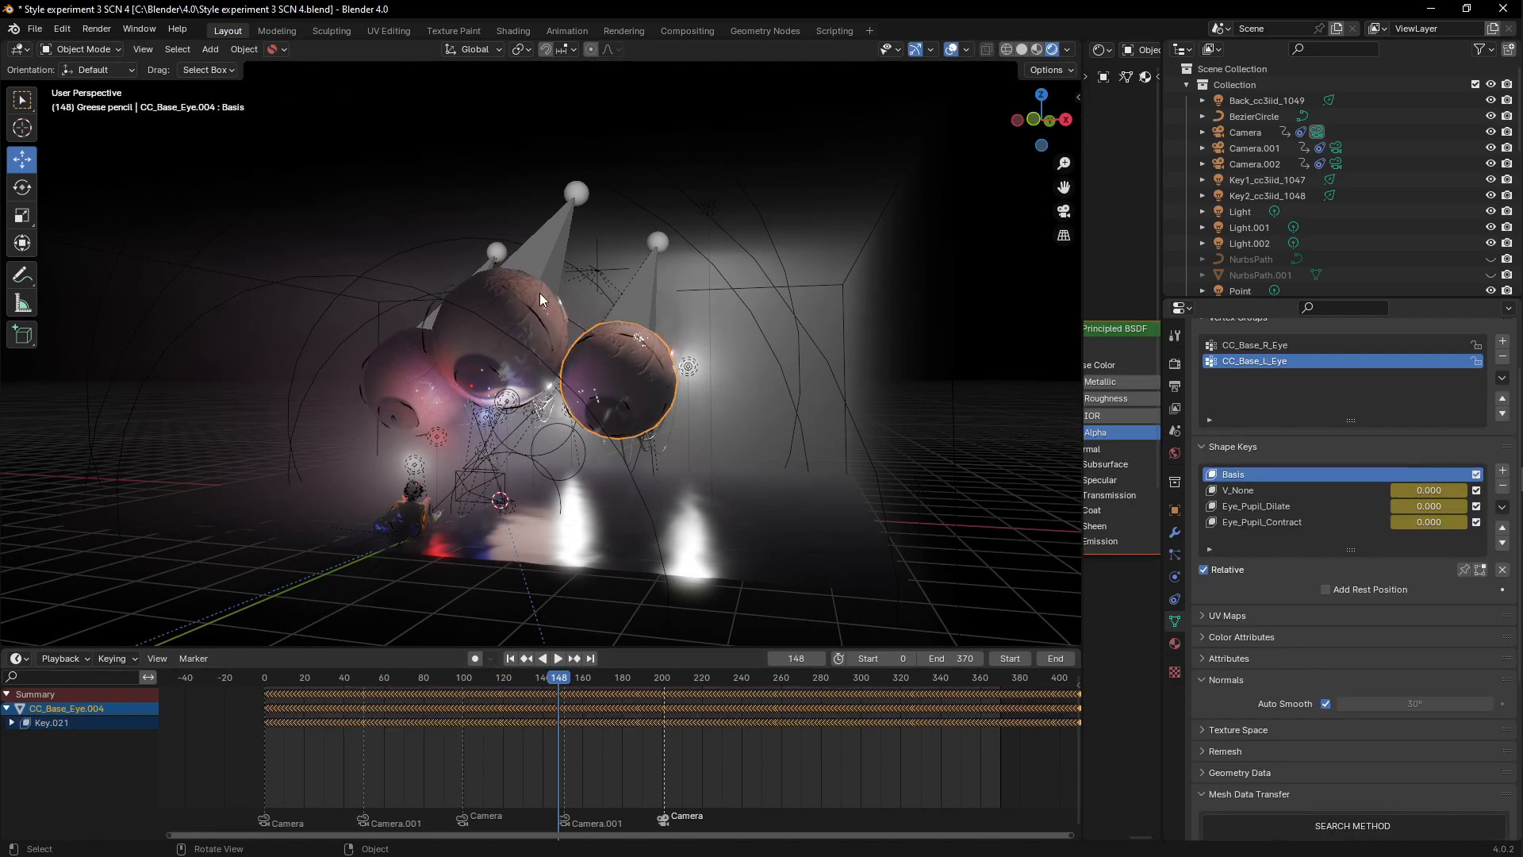
key("space")
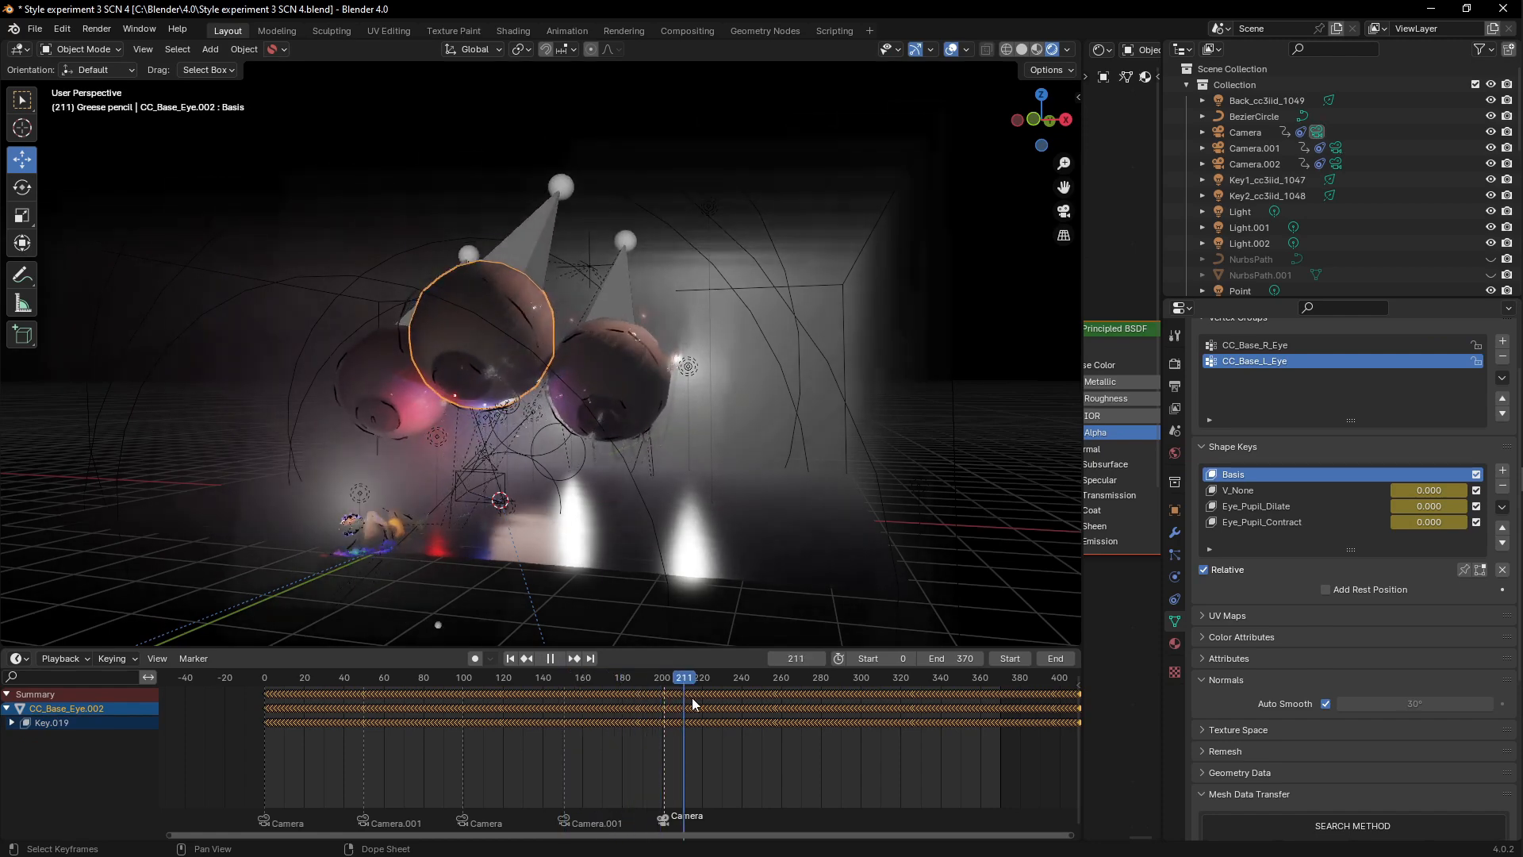
key("space")
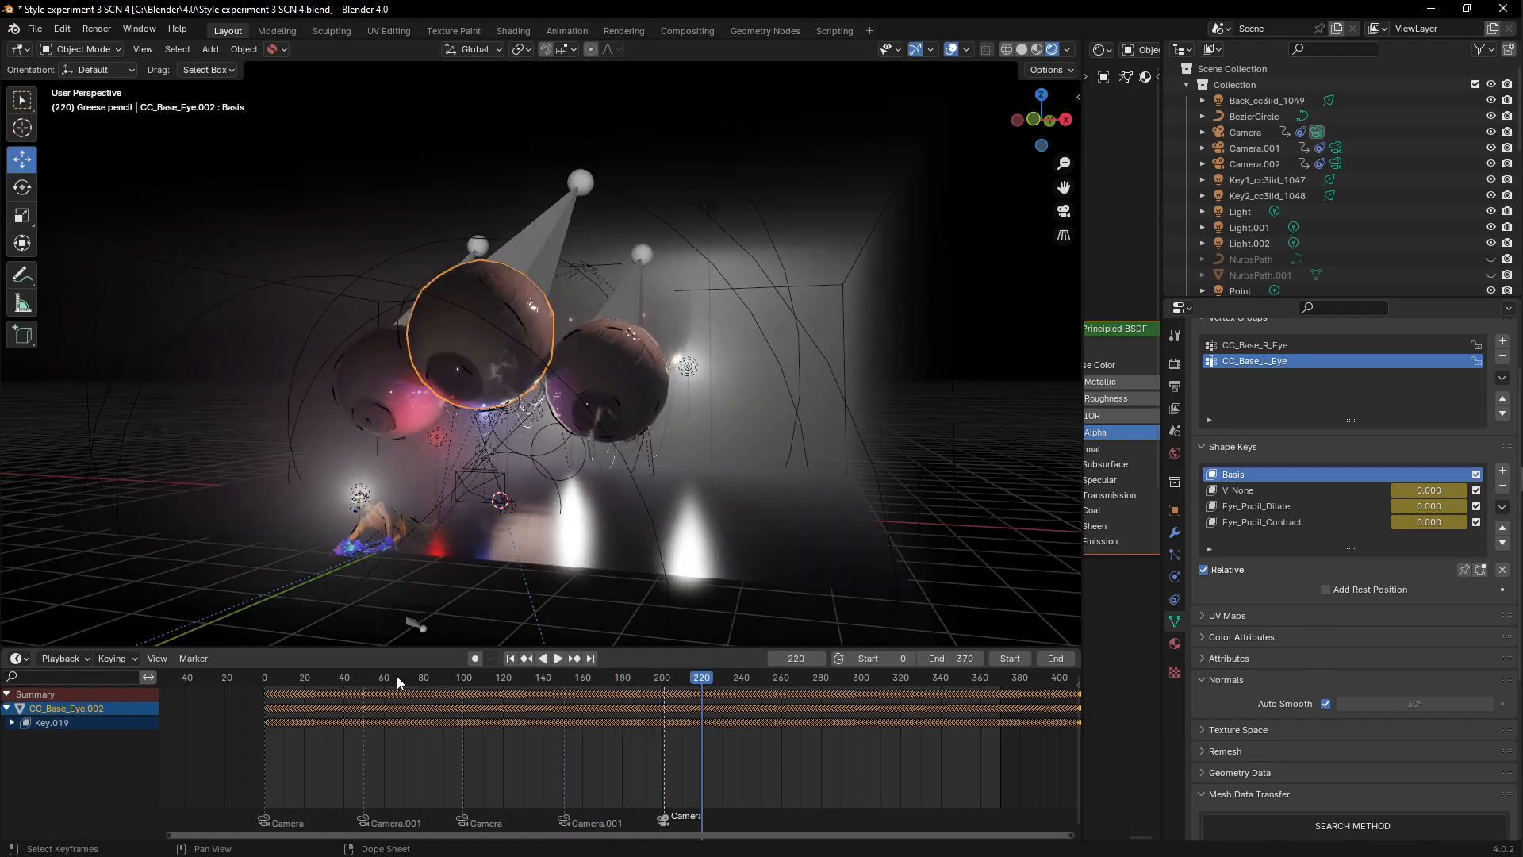
Step: Move the playhead to frame 66 and examine the eyeballs and the lights around them from several close angles
left_click(399, 679)
scroll(530, 406, "up", 4)
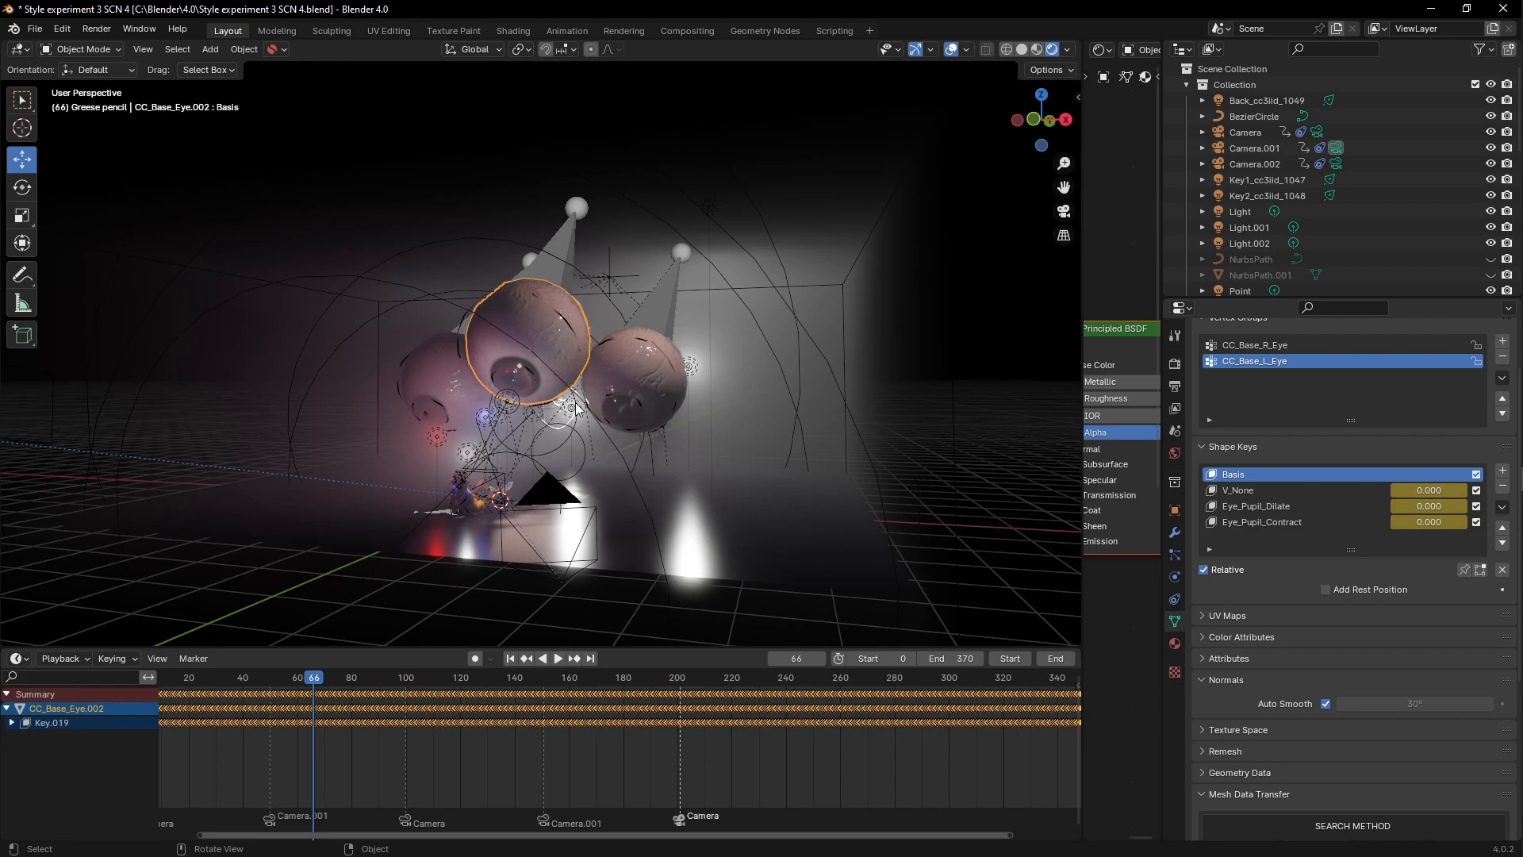
scroll(584, 355, "up", 4)
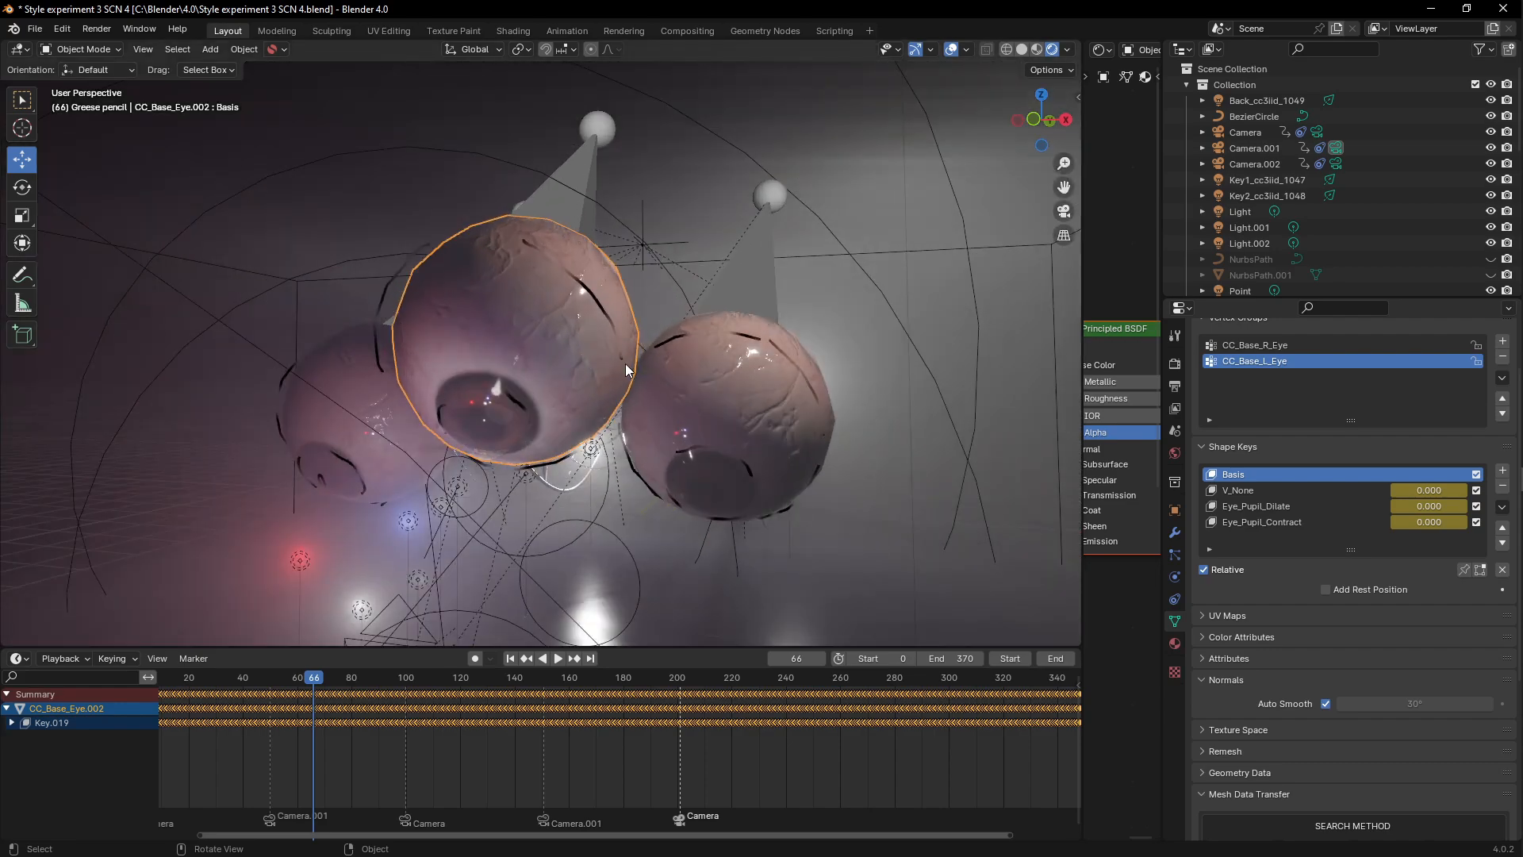
scroll(627, 365, "down", 1)
middle_click_drag(630, 371, 626, 305, "shift")
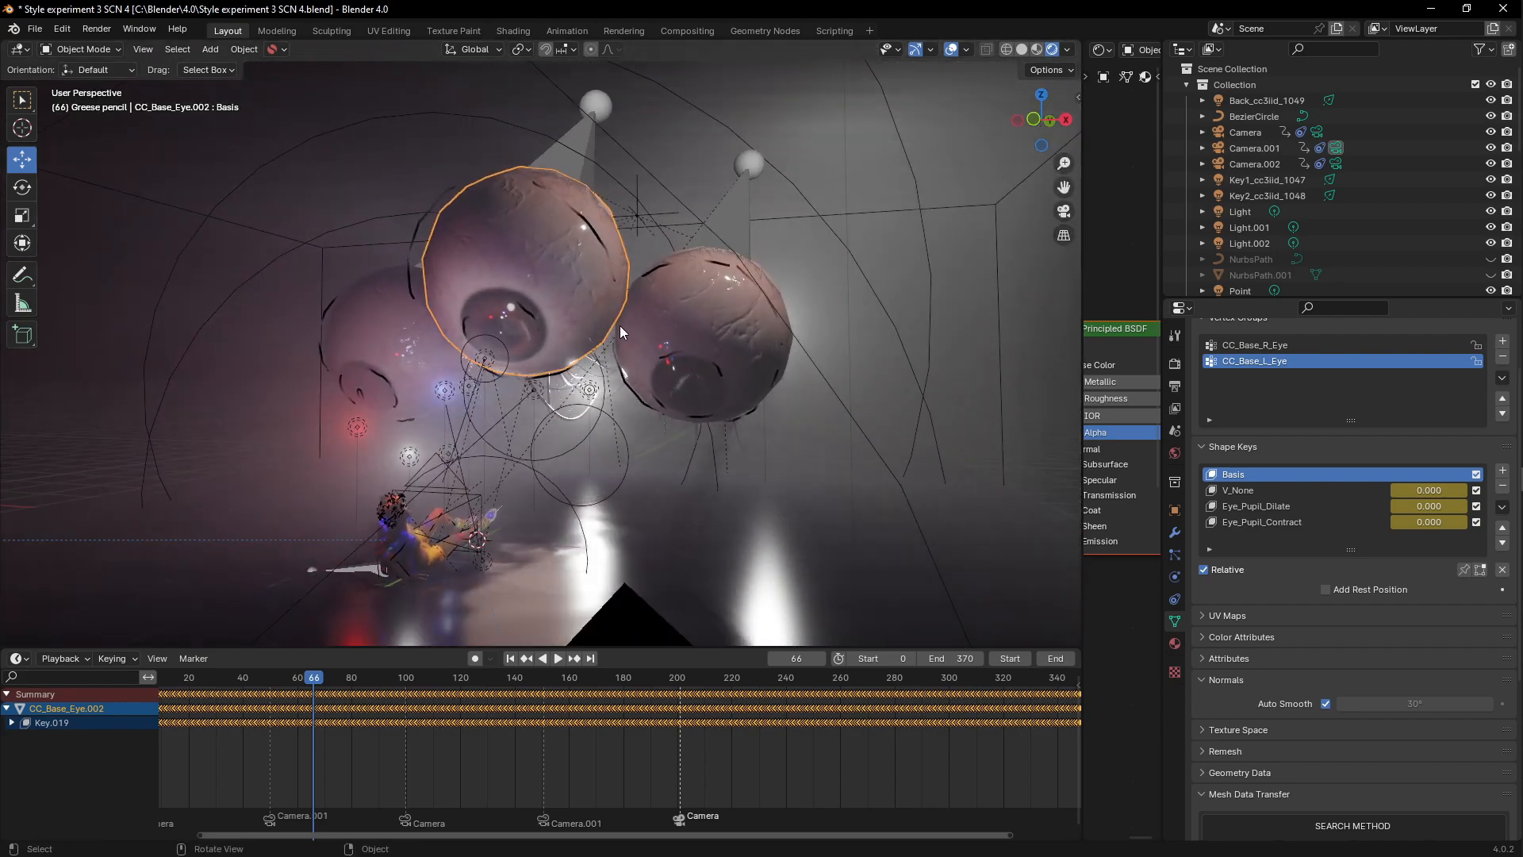
scroll(620, 326, "up", 1)
middle_click_drag(396, 215, 419, 211)
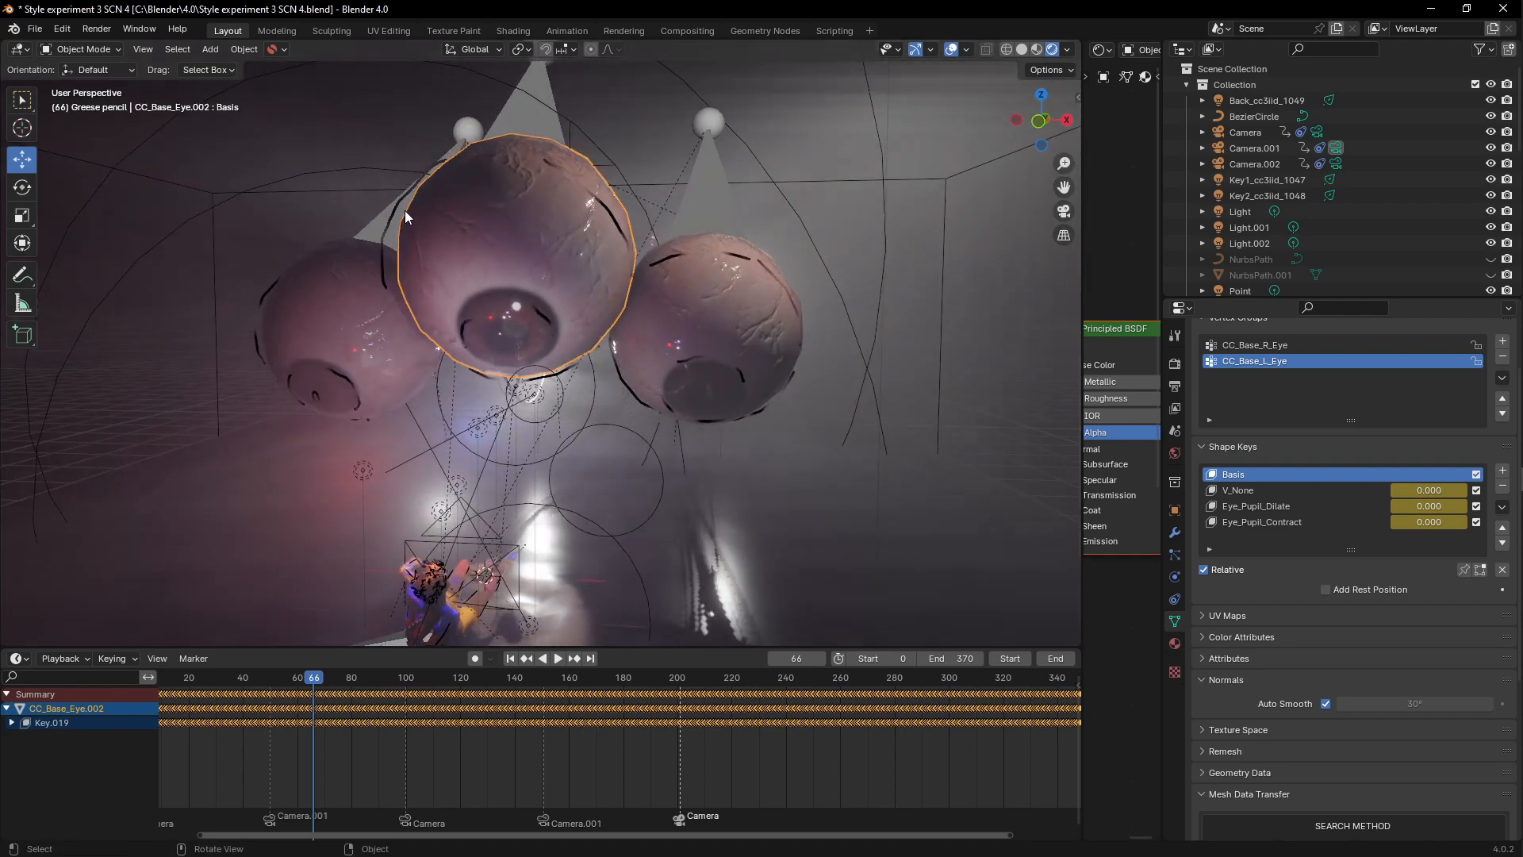
middle_click_drag(591, 317, 563, 326)
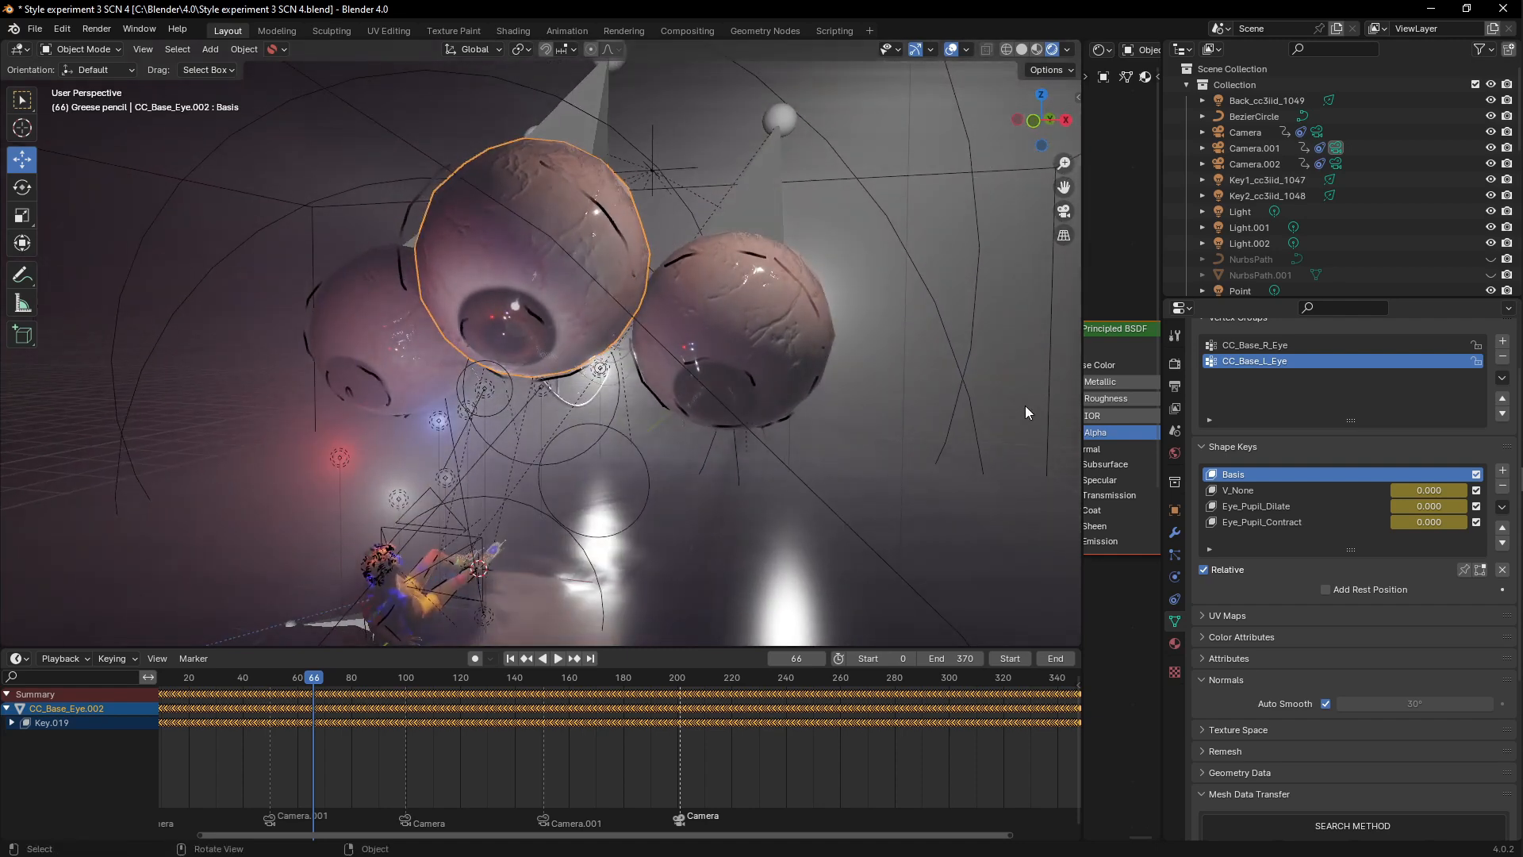
scroll(1025, 406, "down", 2)
middle_click_drag(820, 350, 753, 359, "shift")
Step: Select the Fog volume surrounding the eyeballs and hide it in the viewport
left_click(921, 240)
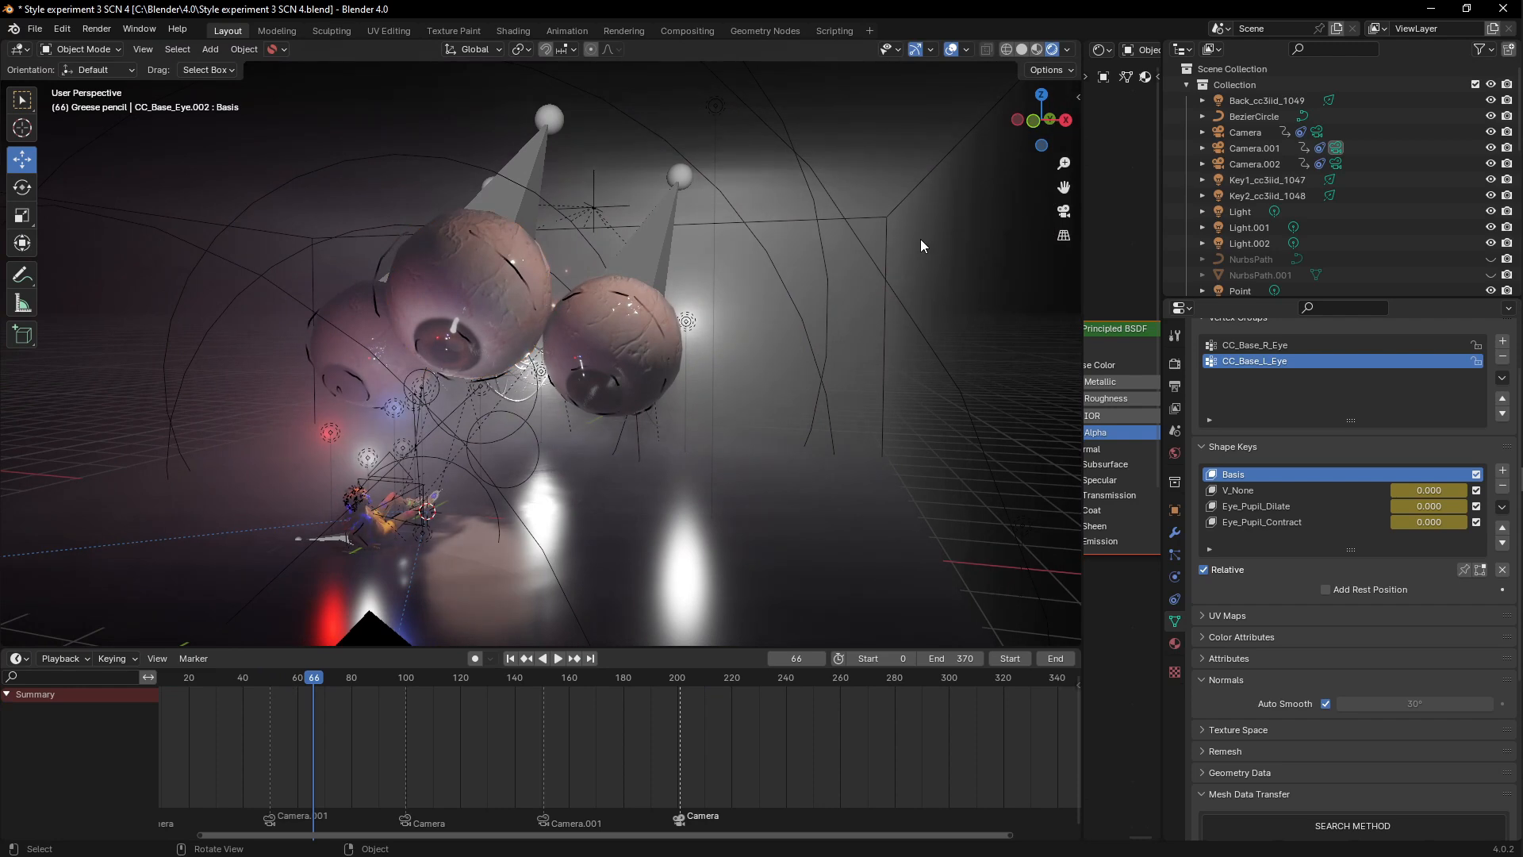
left_click(887, 219)
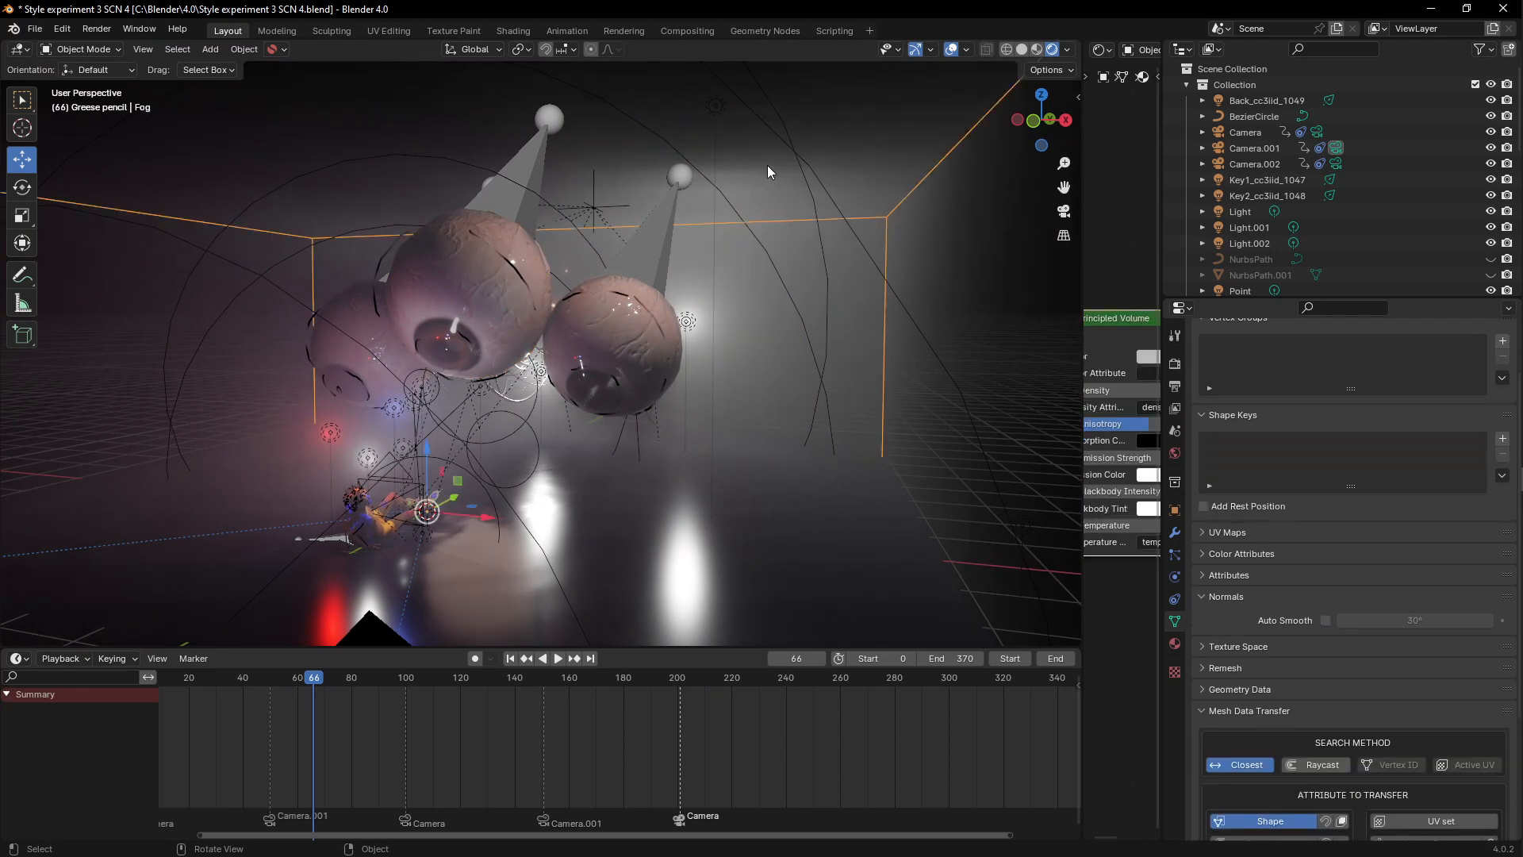
key("h")
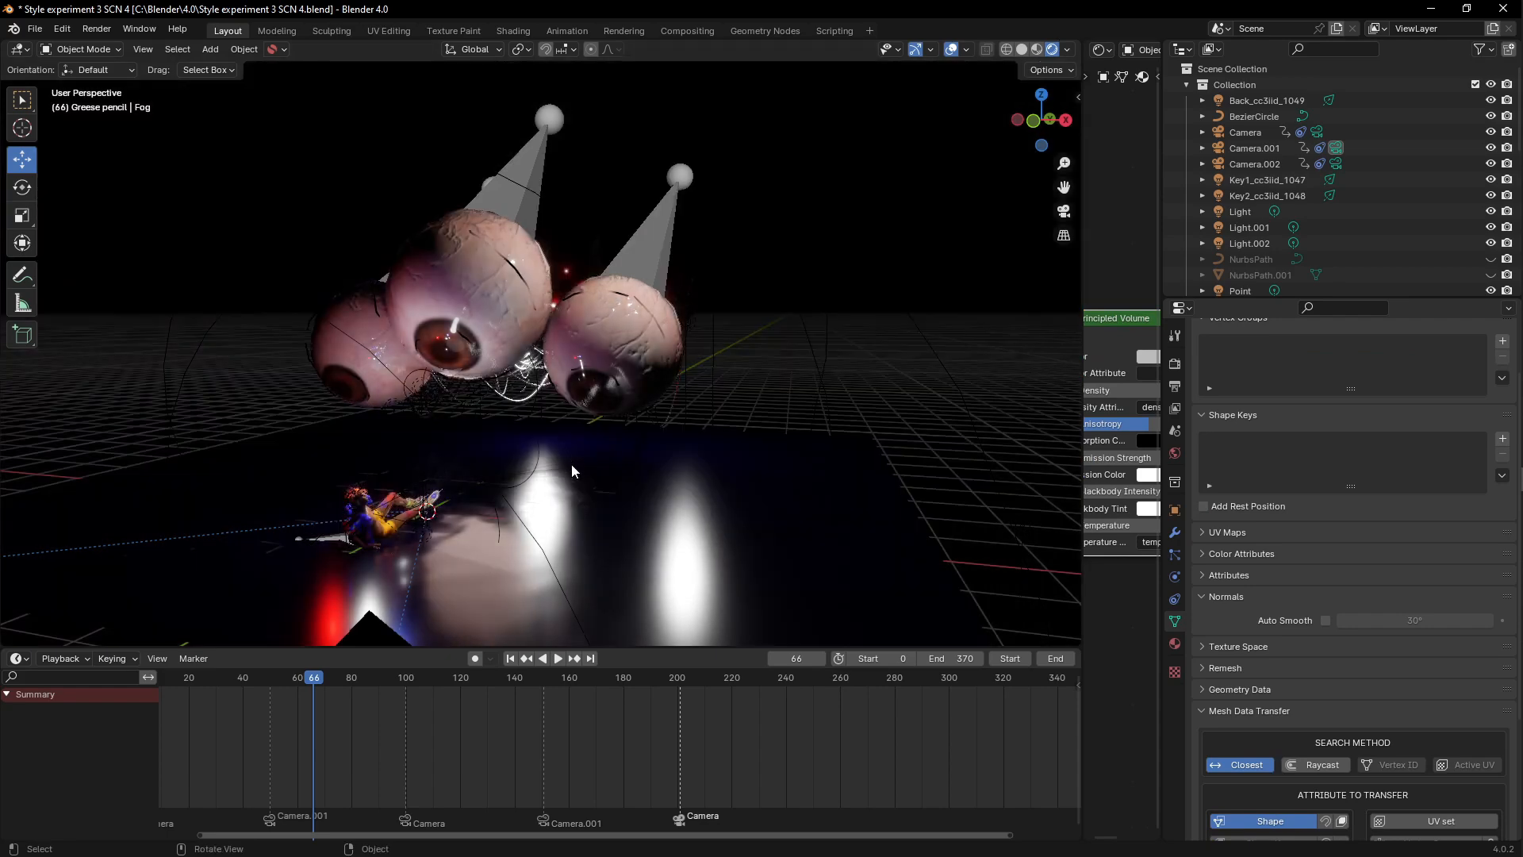
Step: Look through the scene camera, play the fogless shot, move the playhead back to about frame 147 and stop playback
key("KP_0")
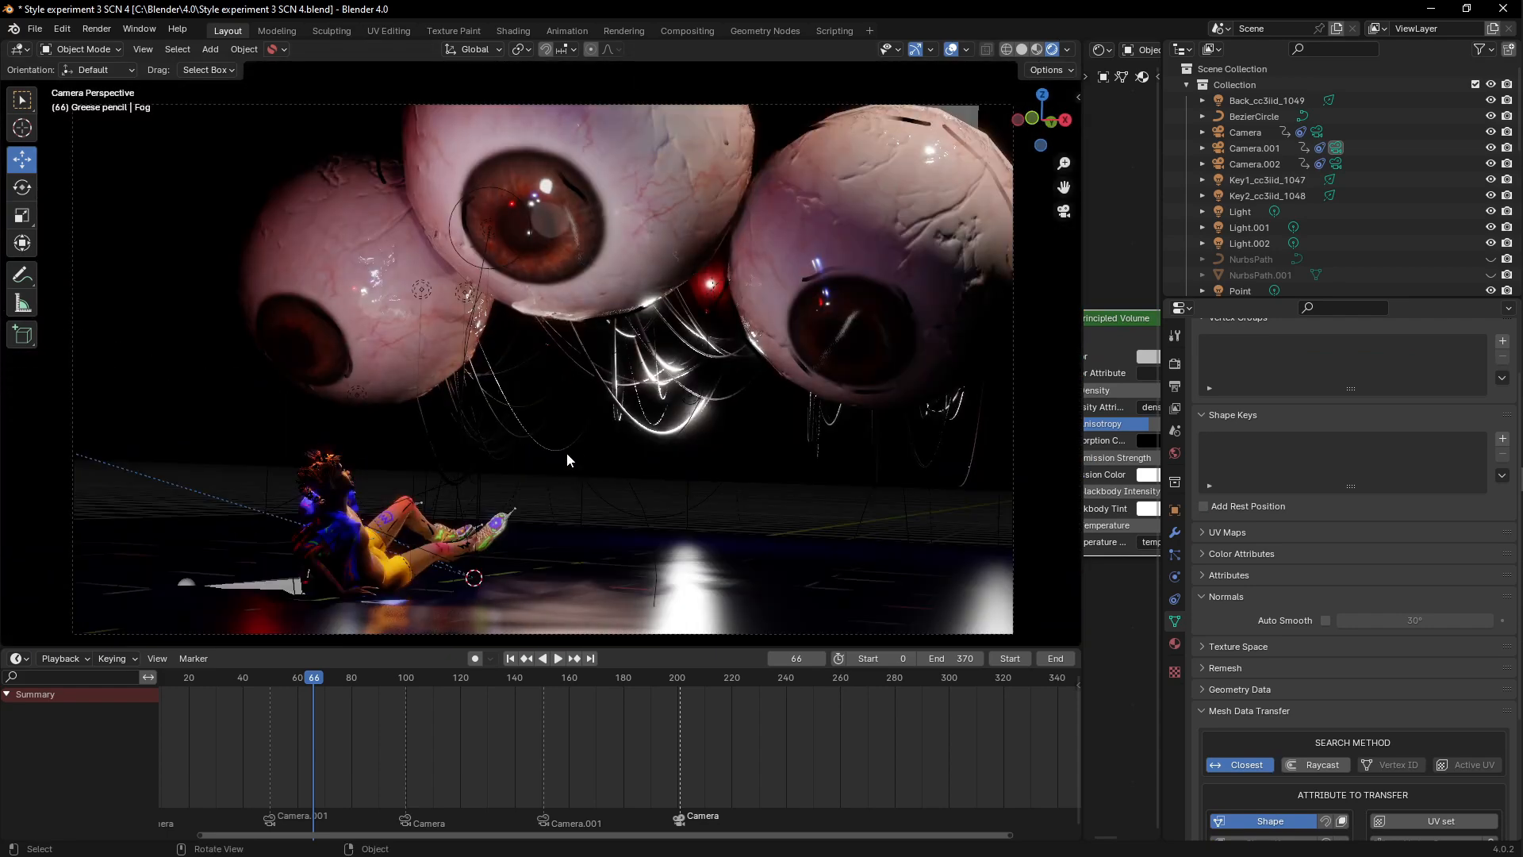
key("space")
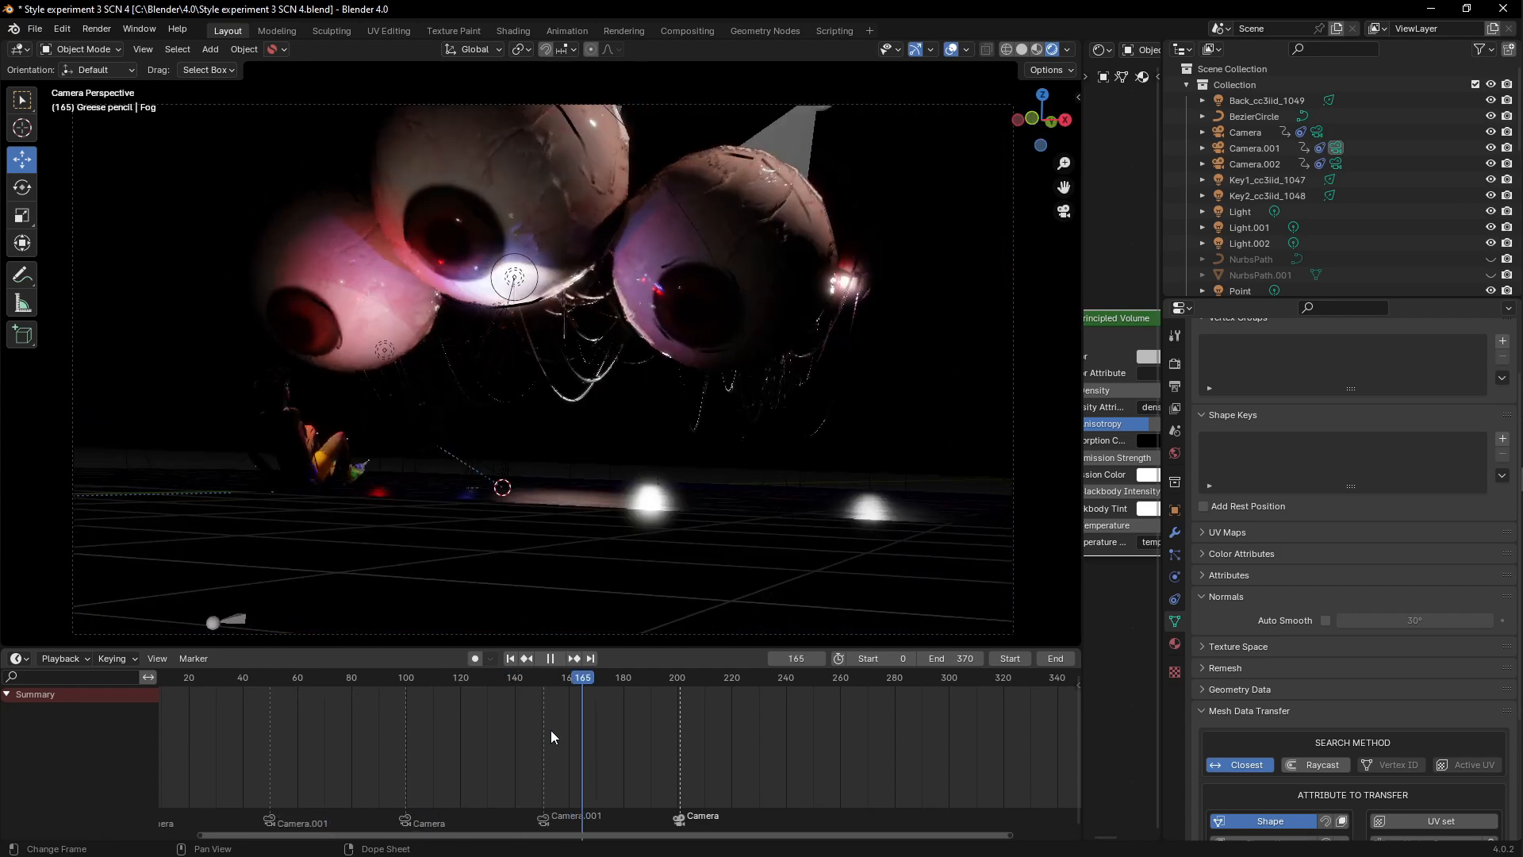
left_click_drag(551, 730, 534, 728)
key("space")
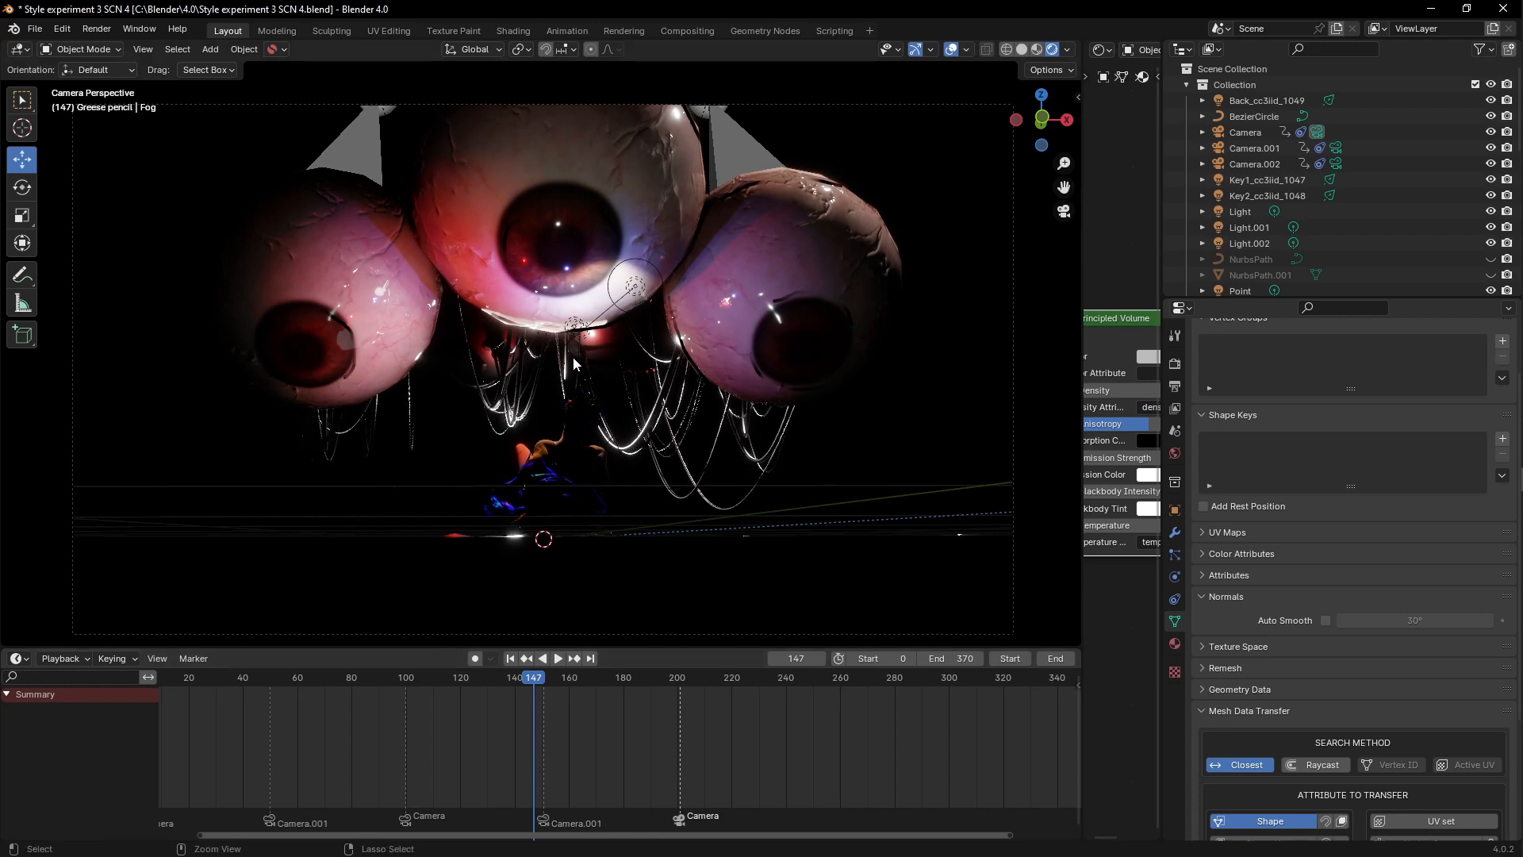
Step: Undo the hiding of the Fog volume and the selection changes
key("ctrl+z")
left_click(559, 228)
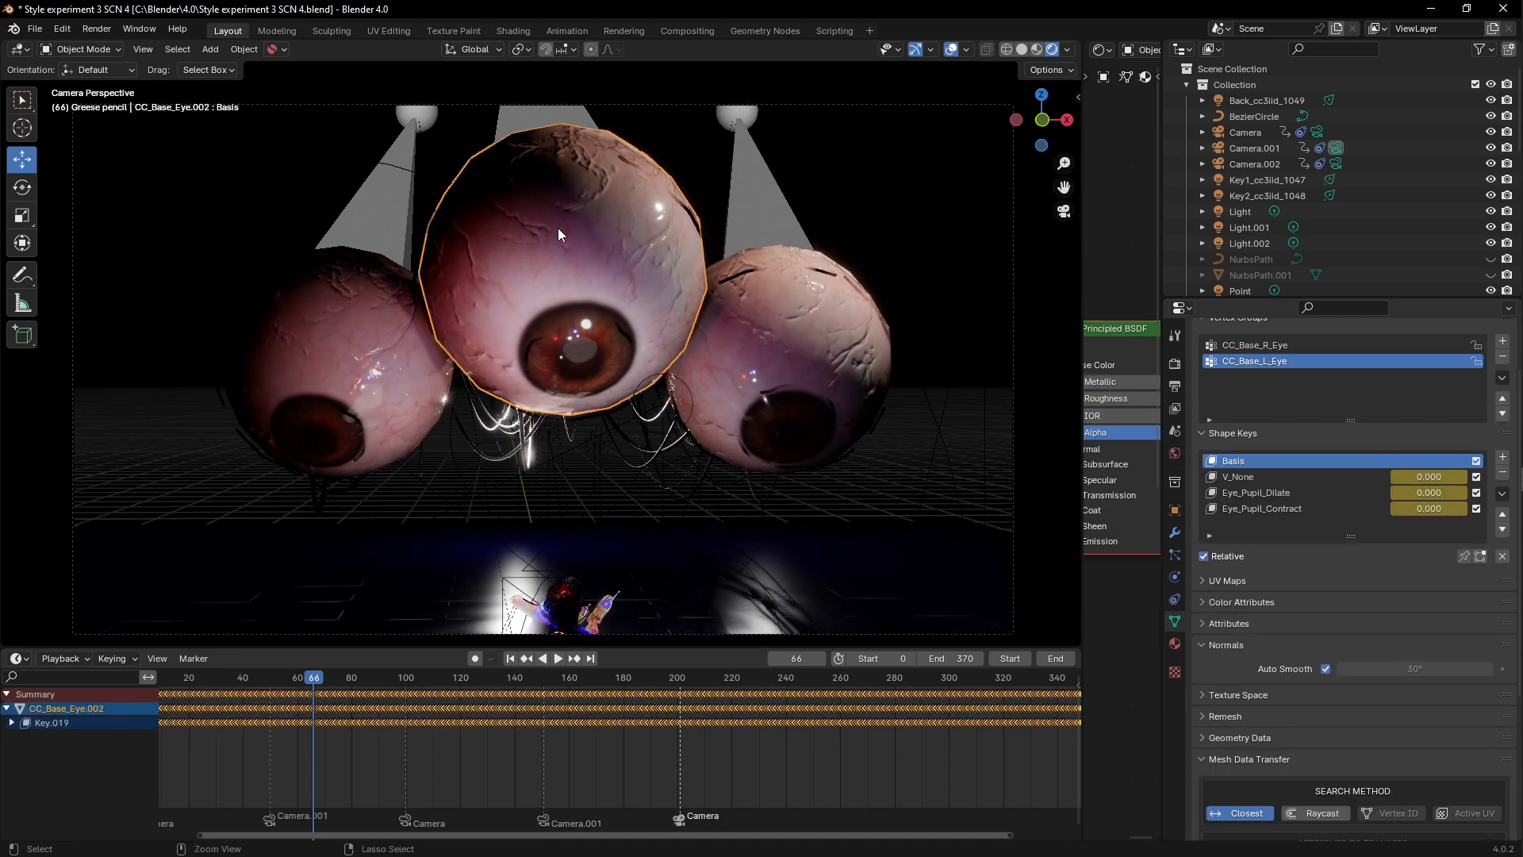
left_click(559, 229)
left_click(558, 228)
key("ctrl+z")
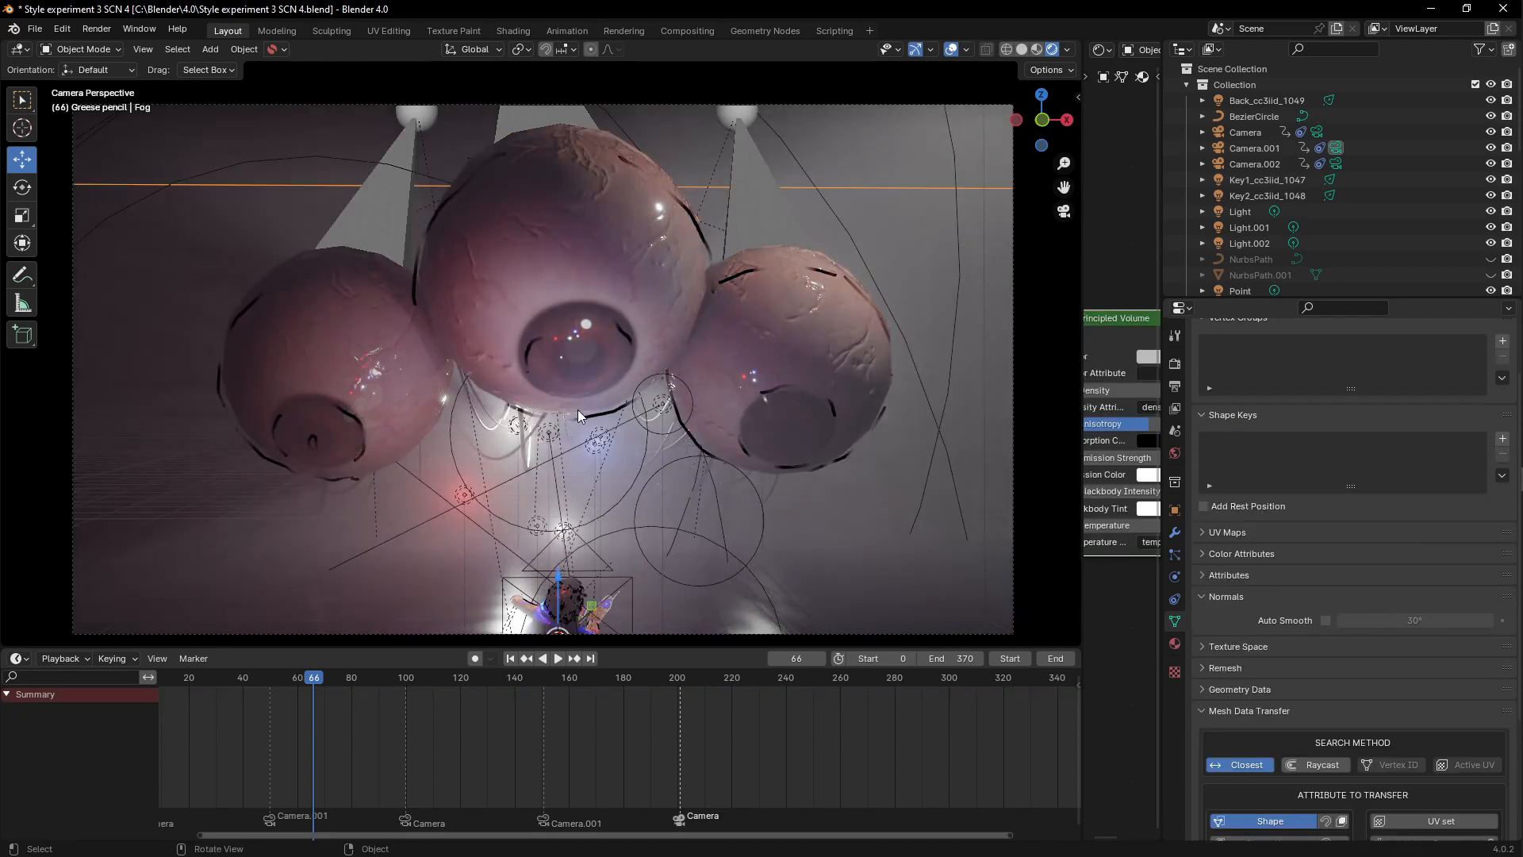
Step: Play the camera view with the fog, stop at frame 165, and hide the viewport overlays and gizmos
key("space")
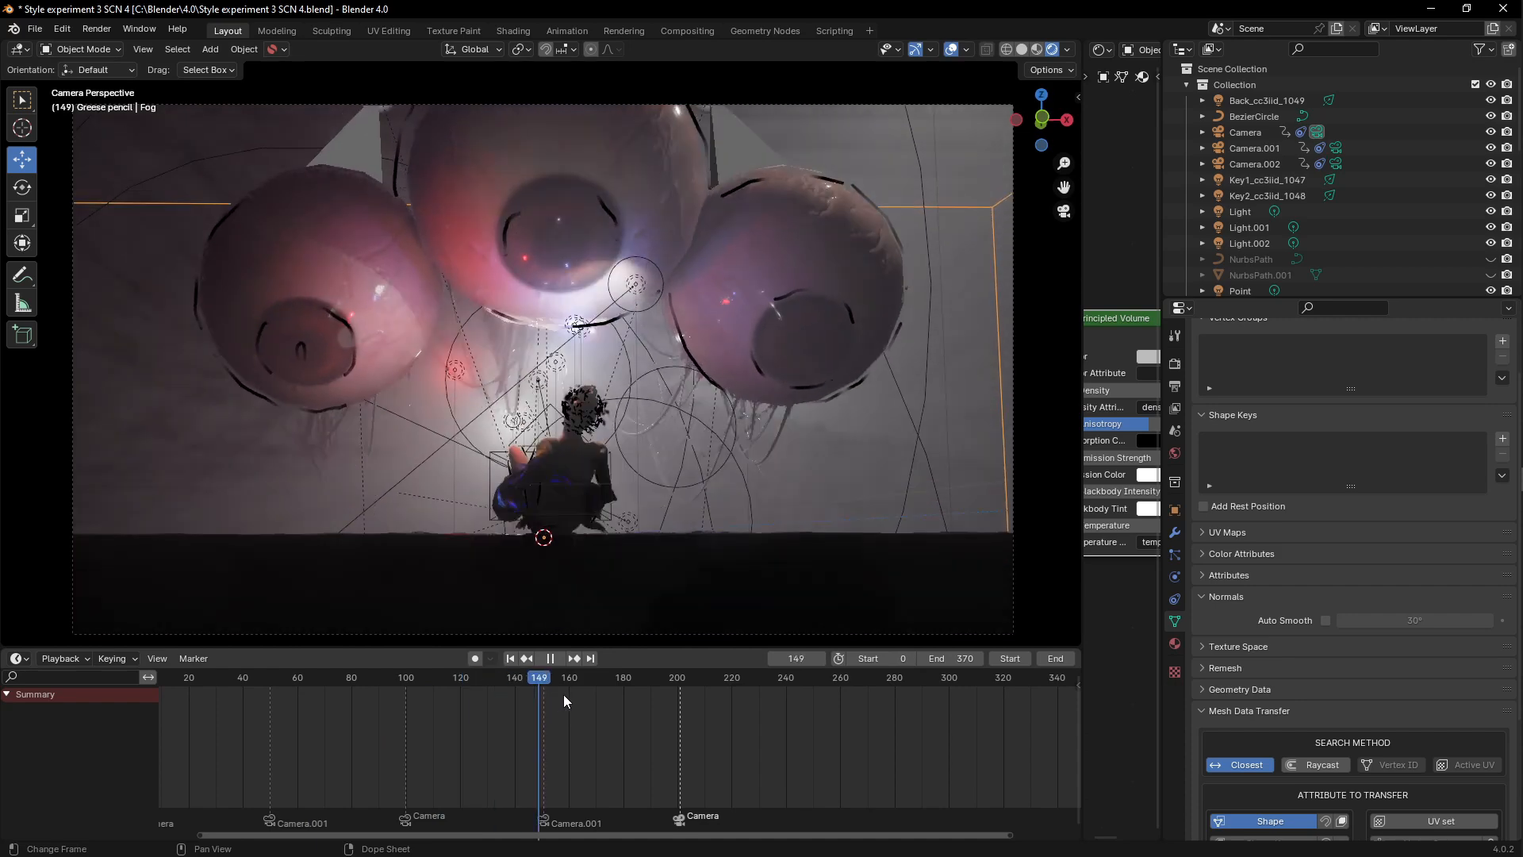
key("space")
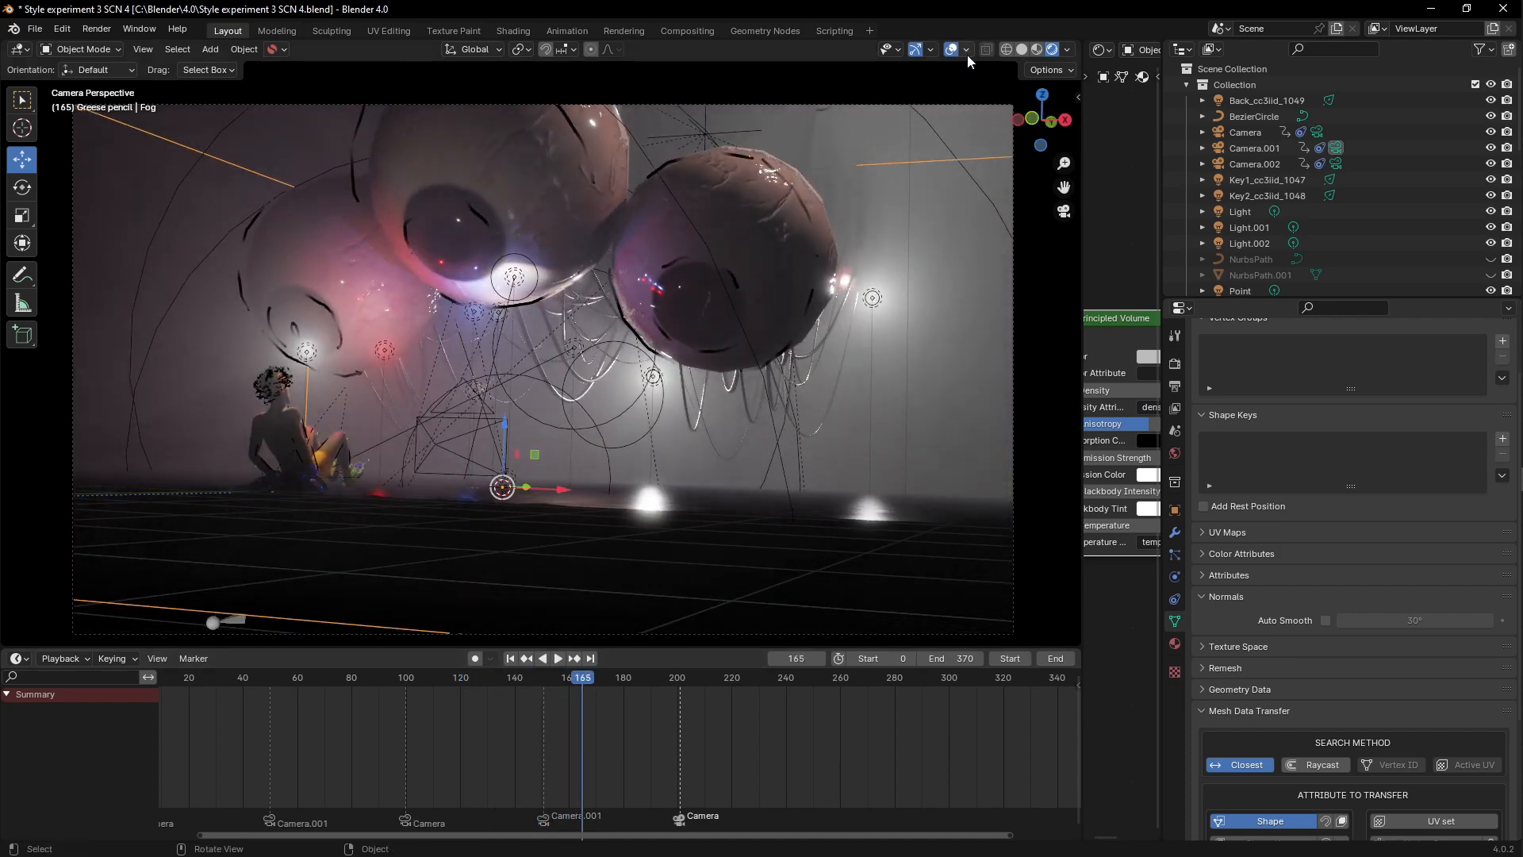
left_click(952, 50)
left_click(914, 50)
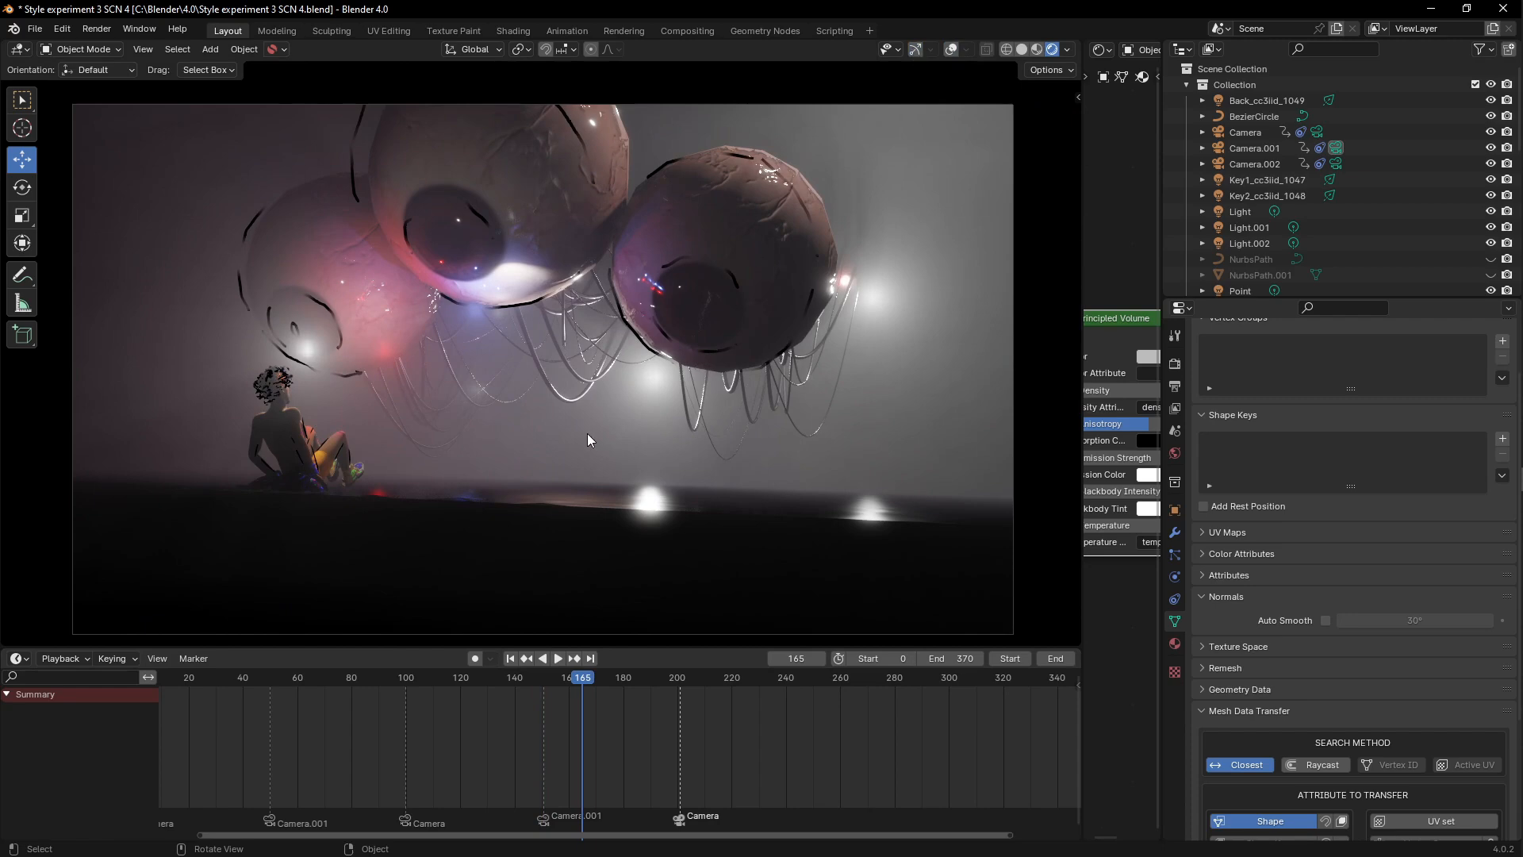
Step: Play the clean camera shot briefly, move the playhead back to frame 76, and preview the playback from there
key("space")
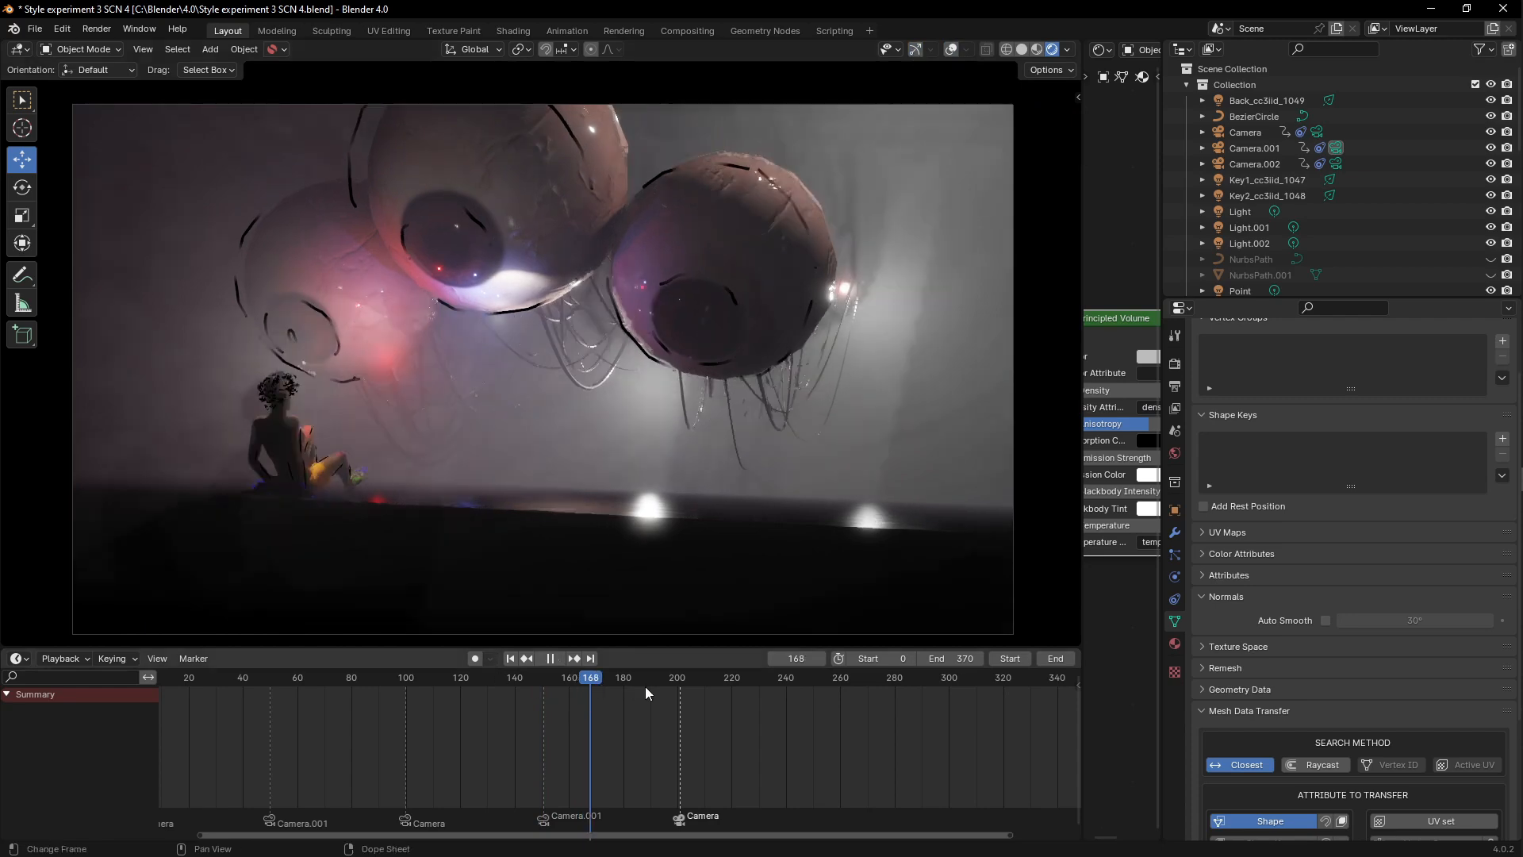
key("space")
left_click_drag(649, 692, 340, 702)
key("space")
key("Escape")
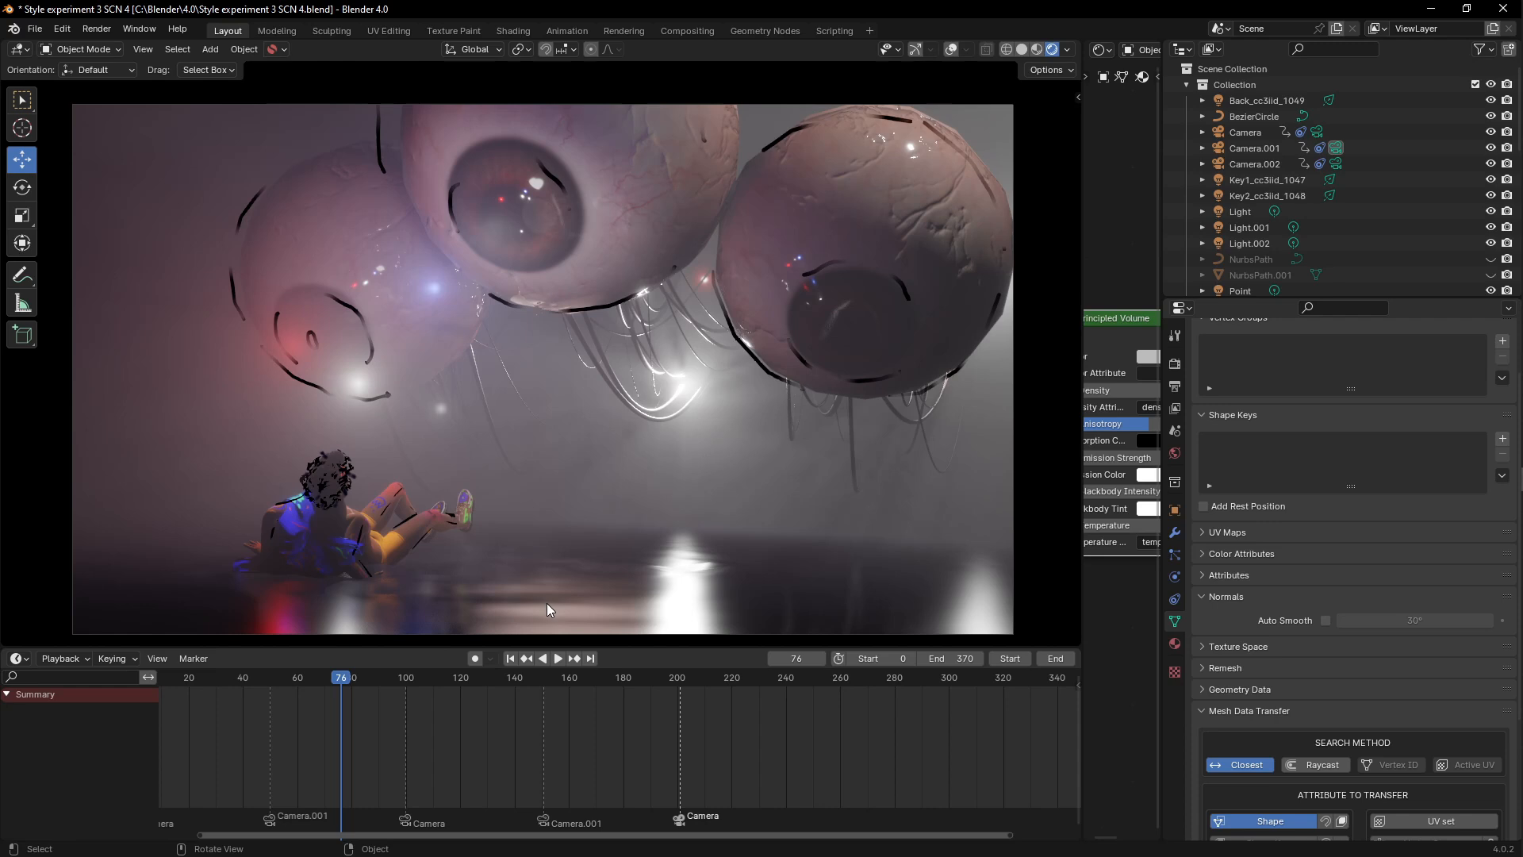
Step: Select the floor plane under the character and show the viewport gizmos and overlays
left_click(546, 604)
left_click(915, 49)
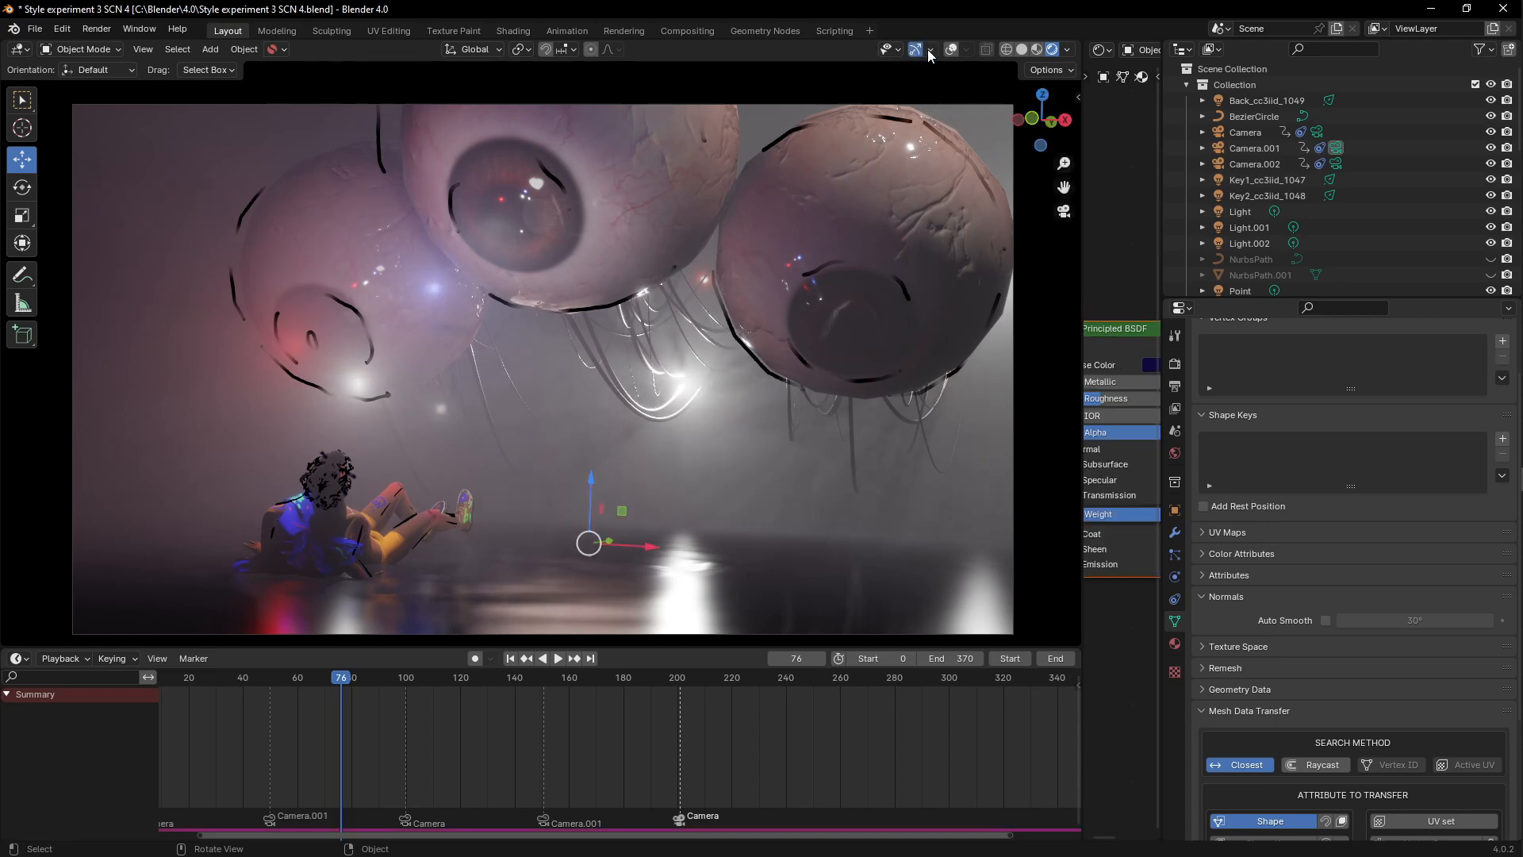
left_click(951, 49)
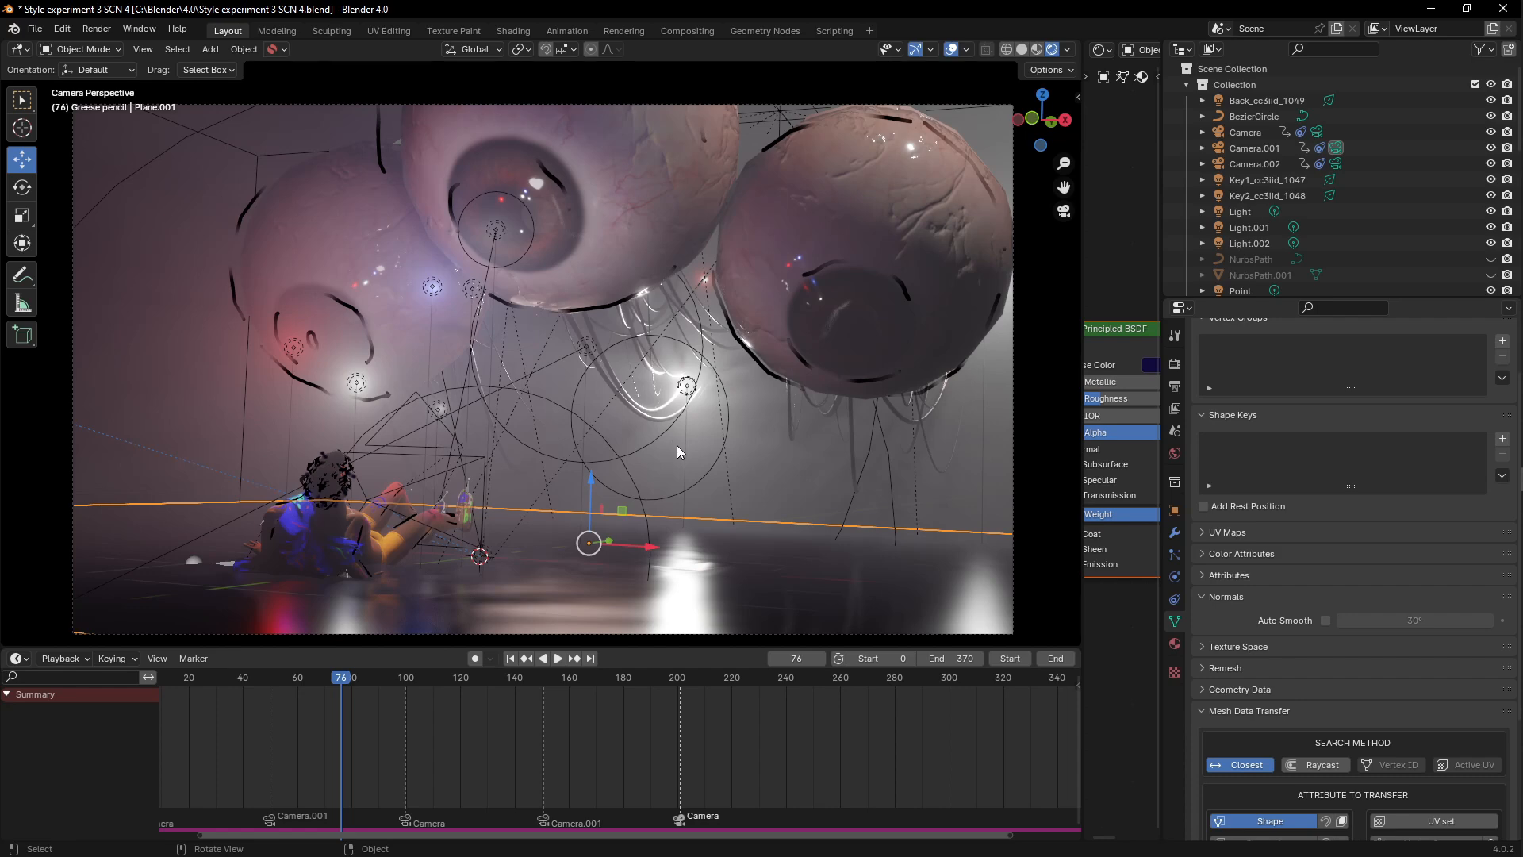
Step: Leave the camera view, select the Fog volume around the scene and hide it
middle_click_drag(617, 512, 950, 254)
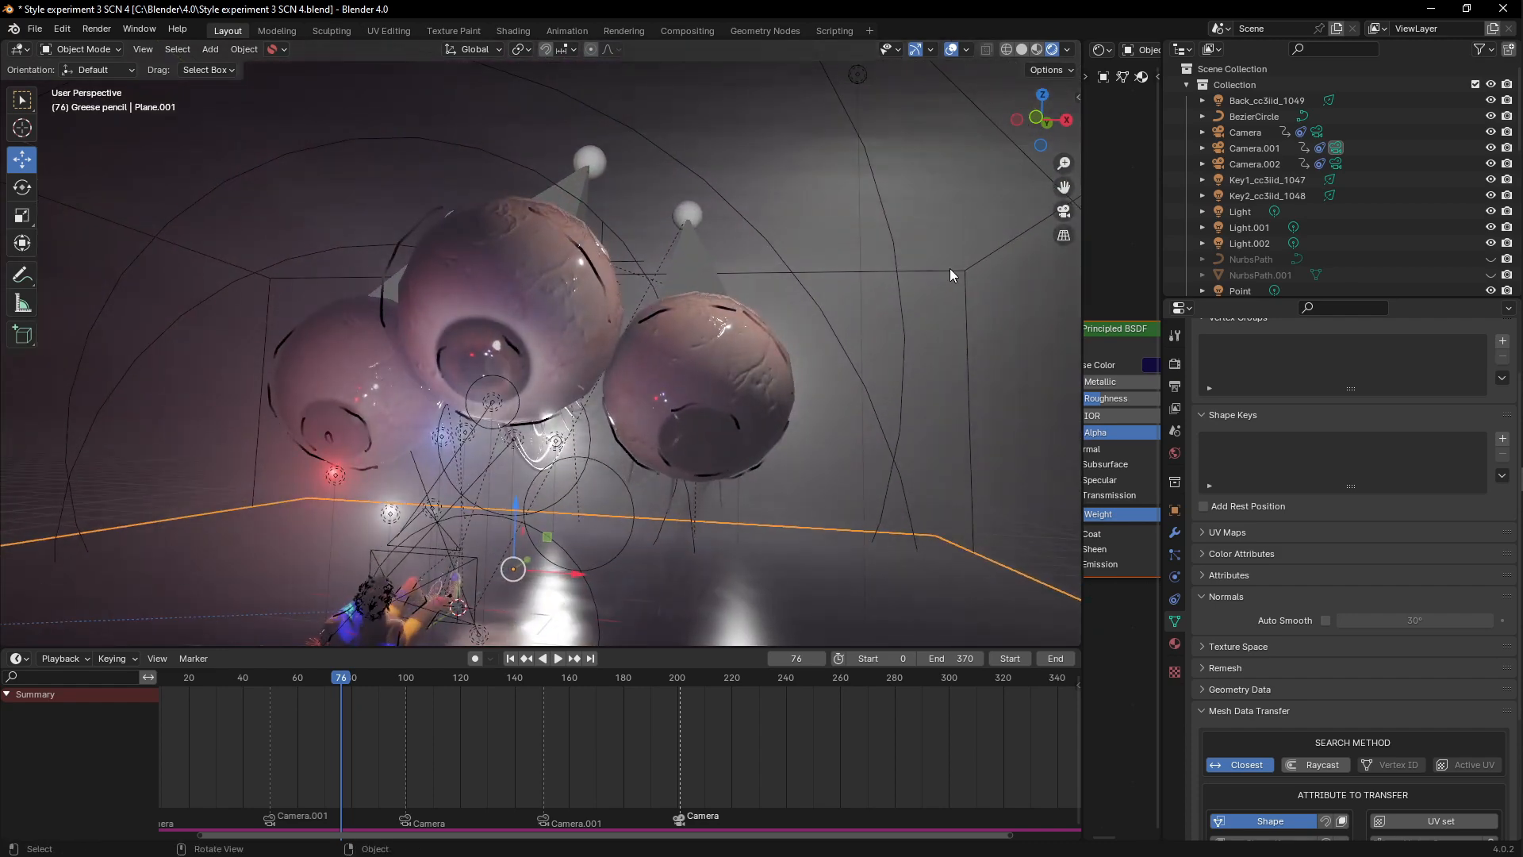
left_click(950, 268)
key("h")
Step: Play the fogless scene from a higher angle, hide the viewport overlays, and stop at frame 108
middle_click_drag(656, 407, 786, 246)
key("space")
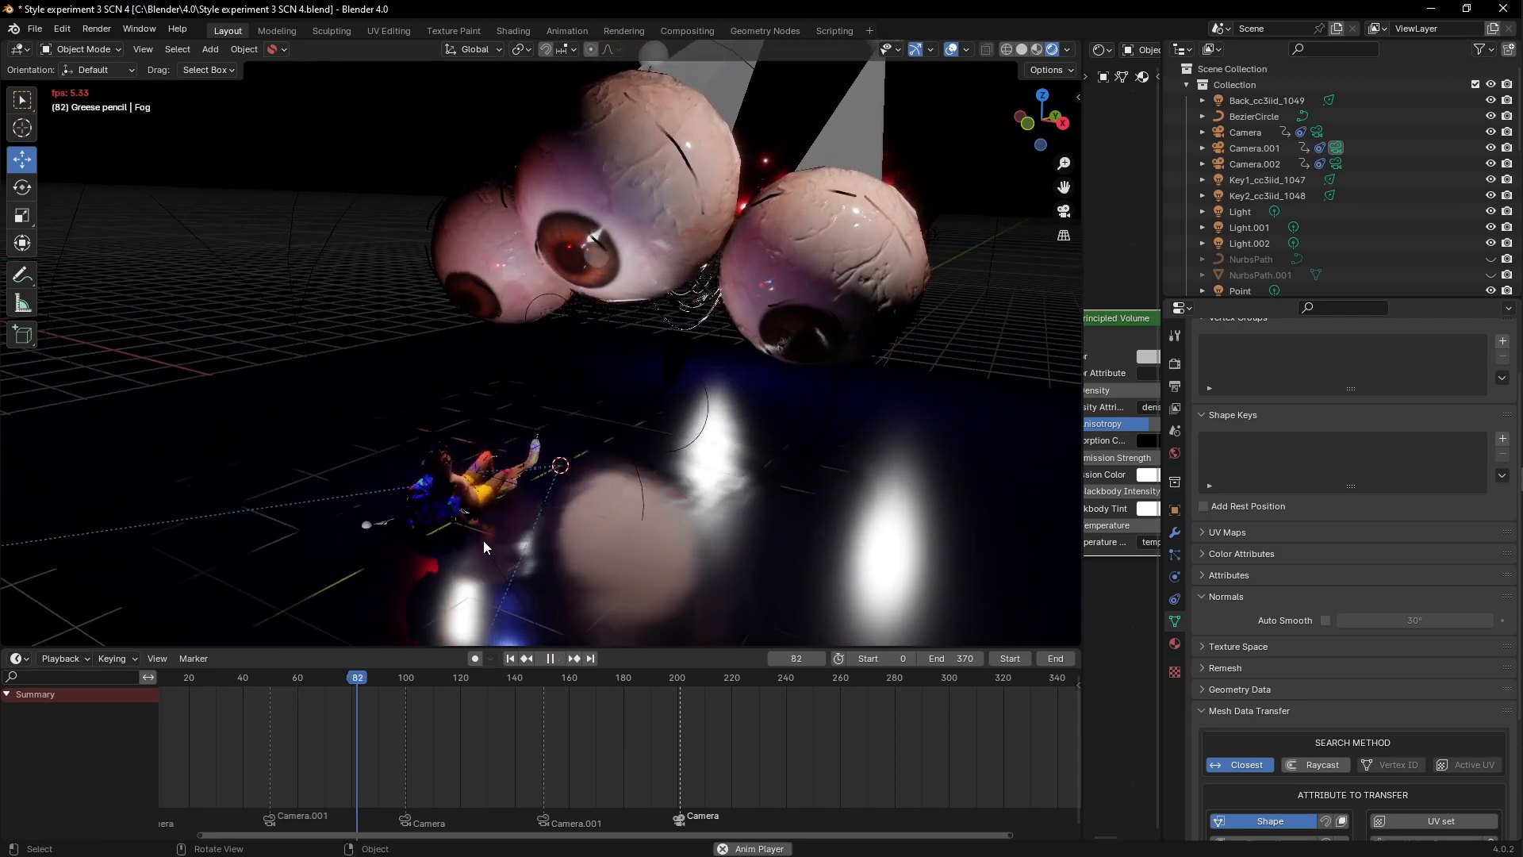
left_click(951, 49)
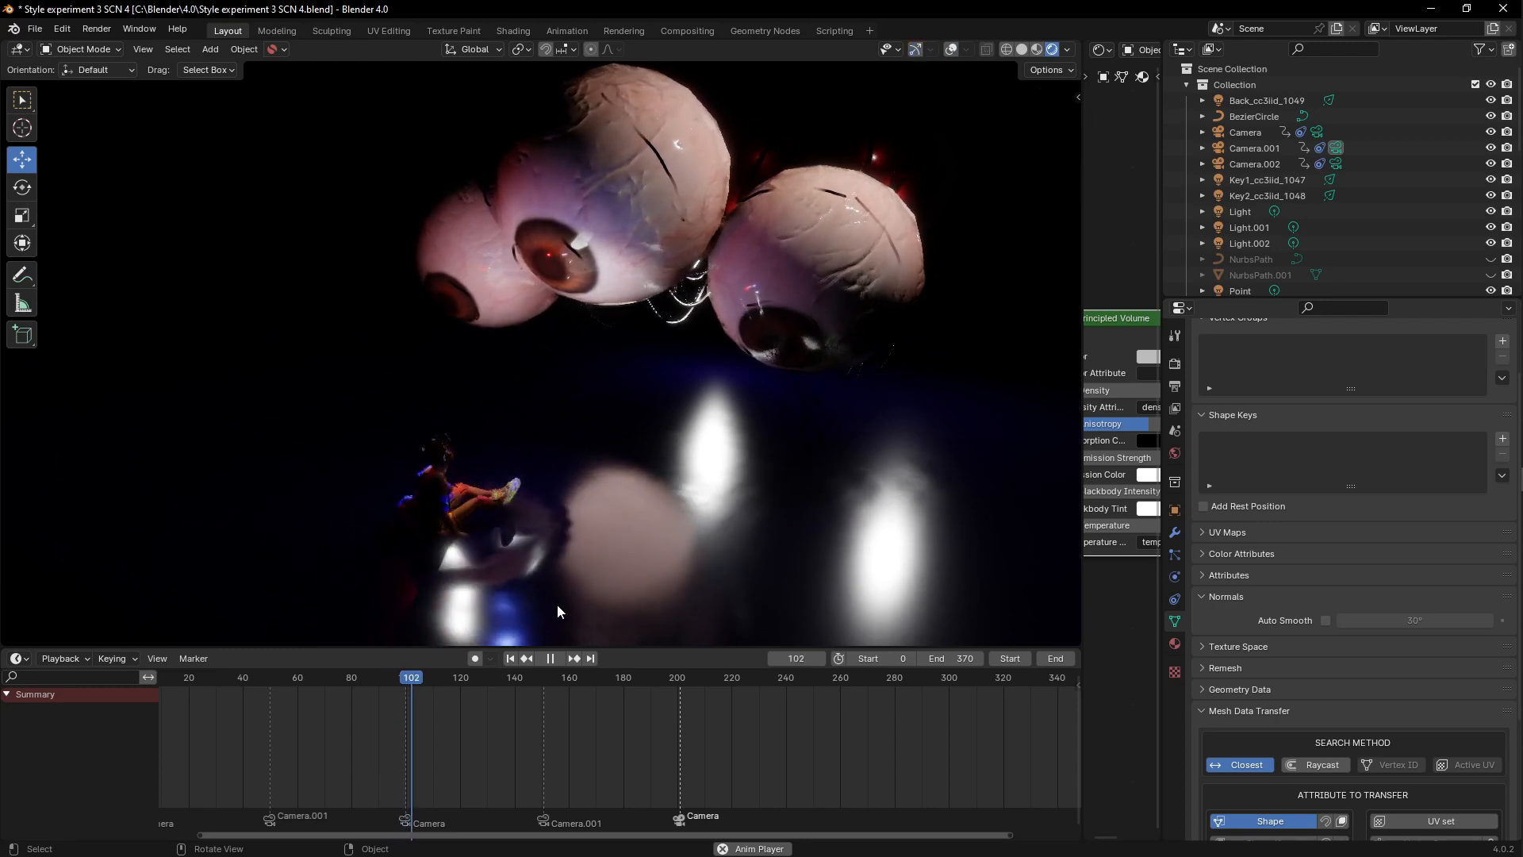
key("space")
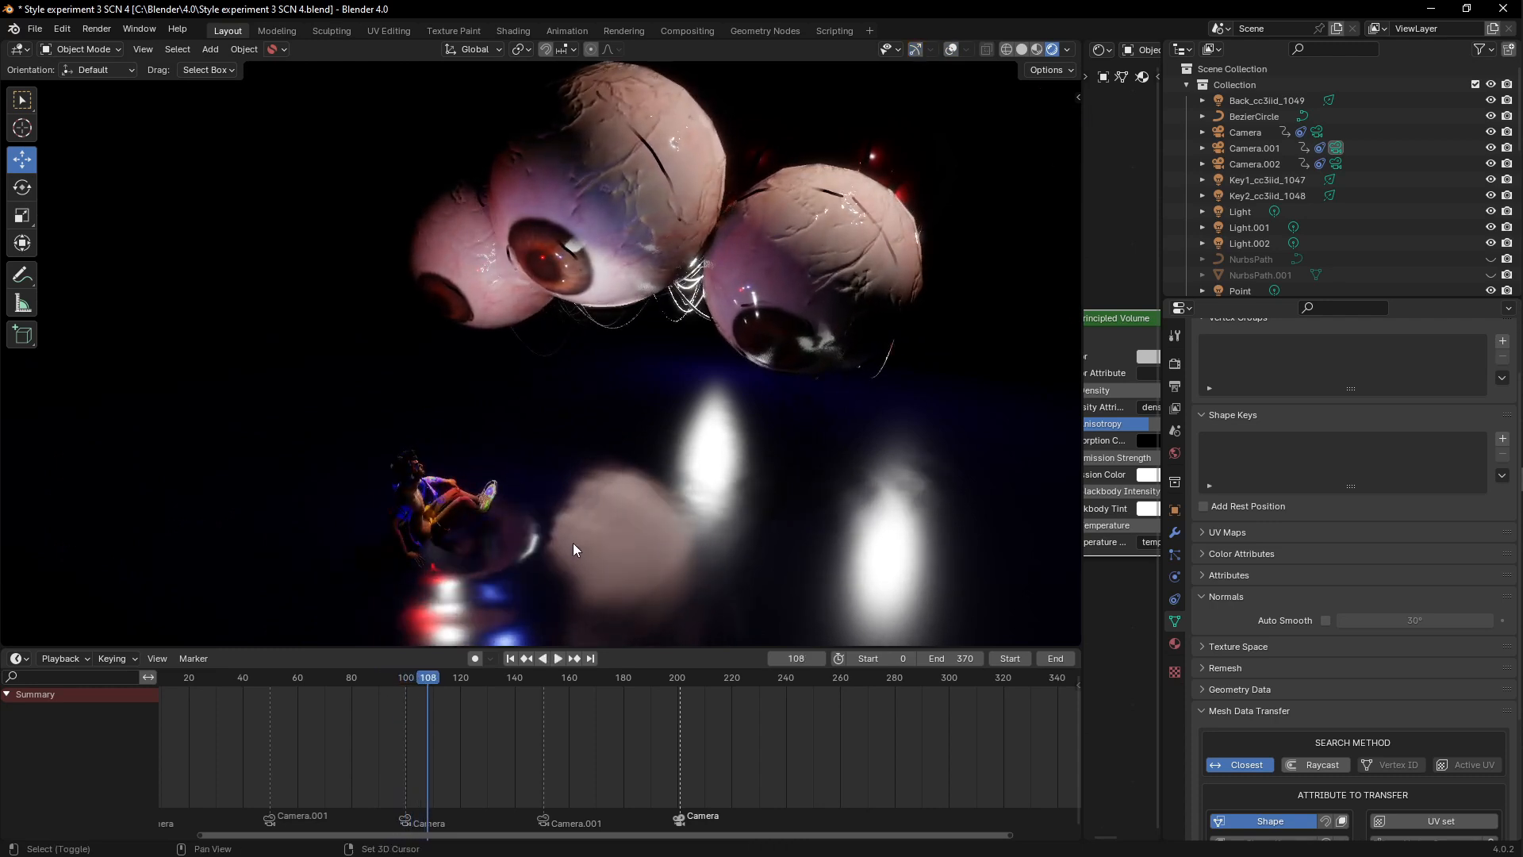
Step: Switch the viewport to solid shading, show gizmos and overlays, and view the floor ripples around the character
mouse_move(573, 542)
middle_mouse_down("shift")
mouse_move(584, 473)
mouse_move(510, 511)
mouse_move(517, 561)
mouse_move(528, 537)
mouse_move(529, 553)
middle_mouse_up("shift")
key("z")
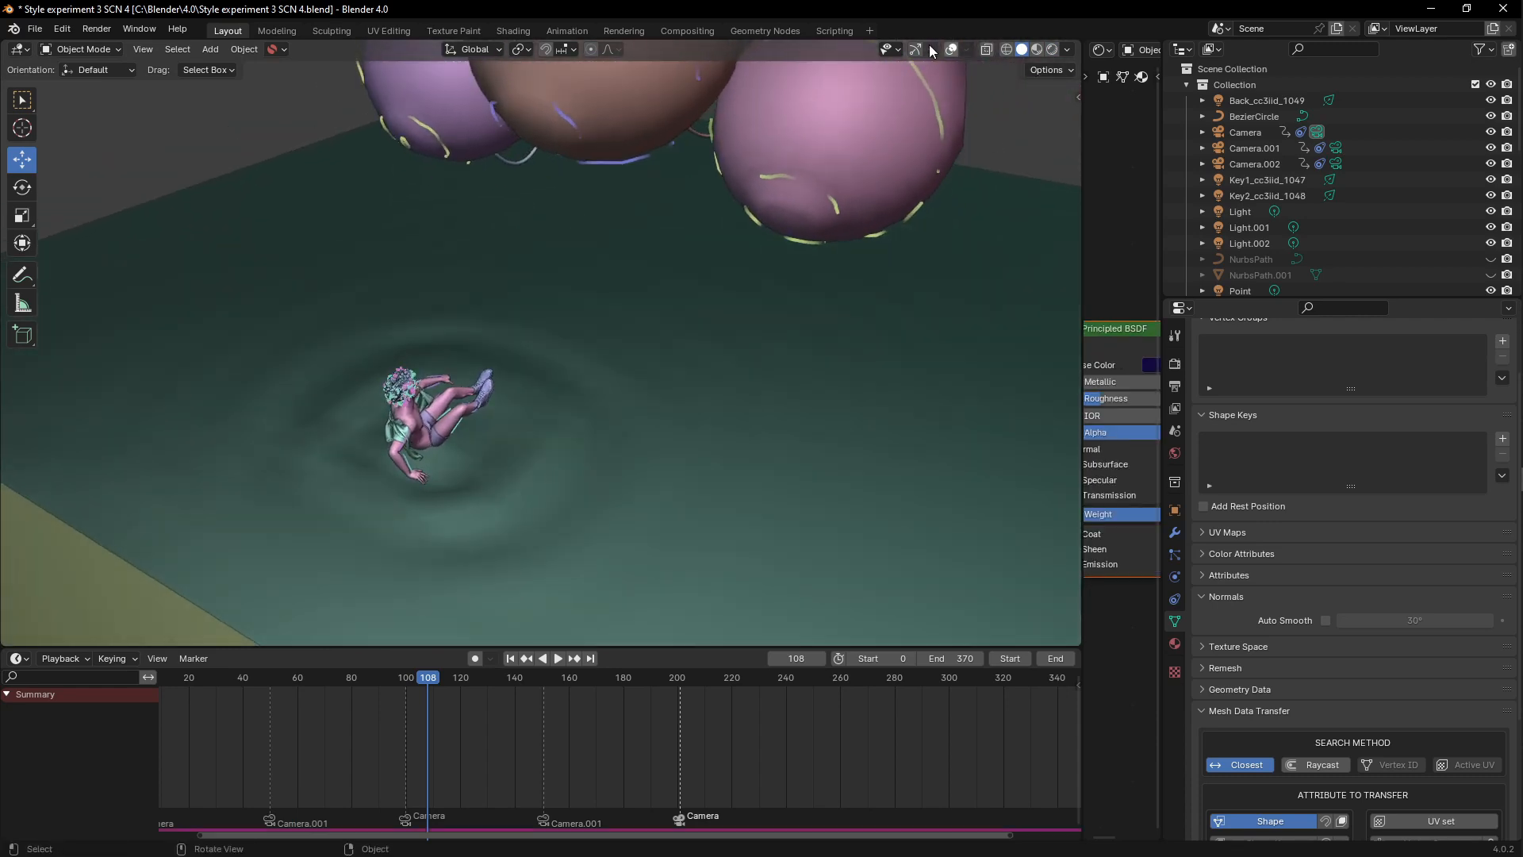
left_click(913, 50)
left_click(952, 50)
middle_click_drag(673, 259, 603, 369)
scroll(603, 371, "up", 3)
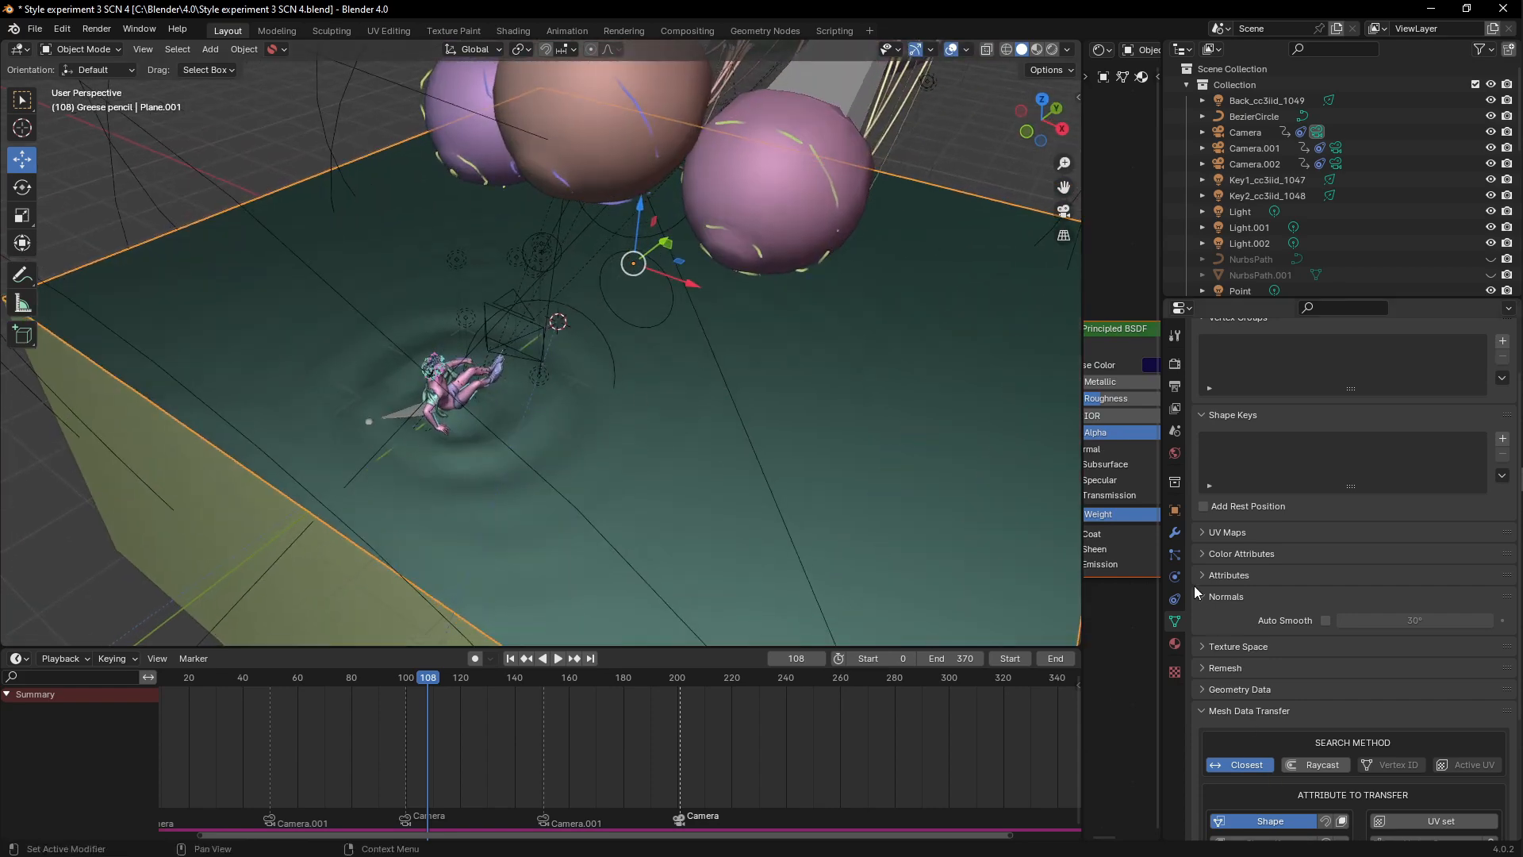
Step: Open the physics settings and view the floor plane's Dynamic Paint canvas and the character body's Dynamic Paint brush
left_click(1175, 577)
scroll(1249, 492, "up", 2)
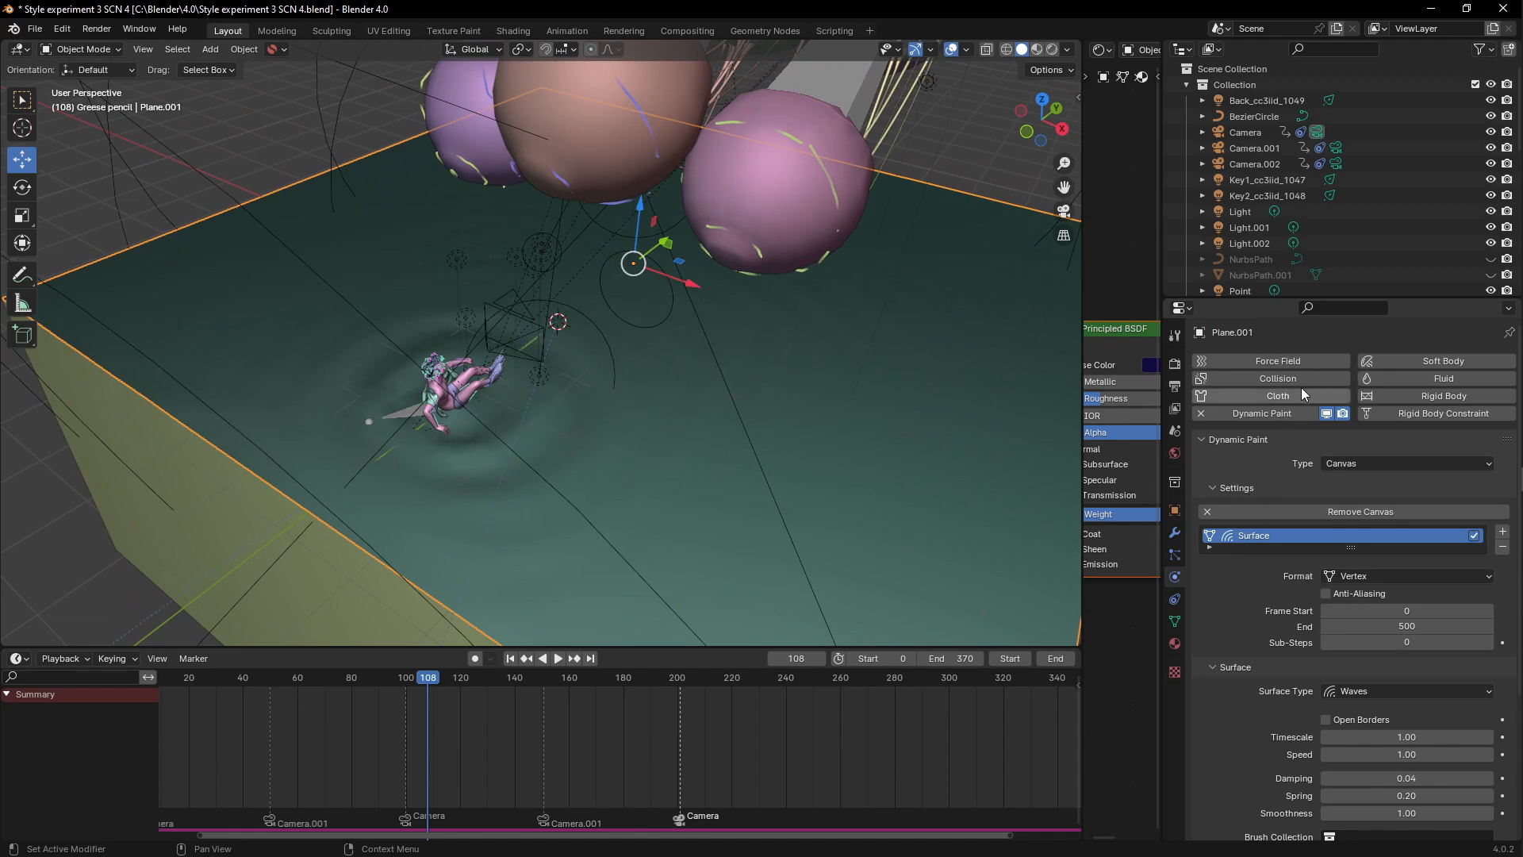
scroll(515, 469, "up", 4)
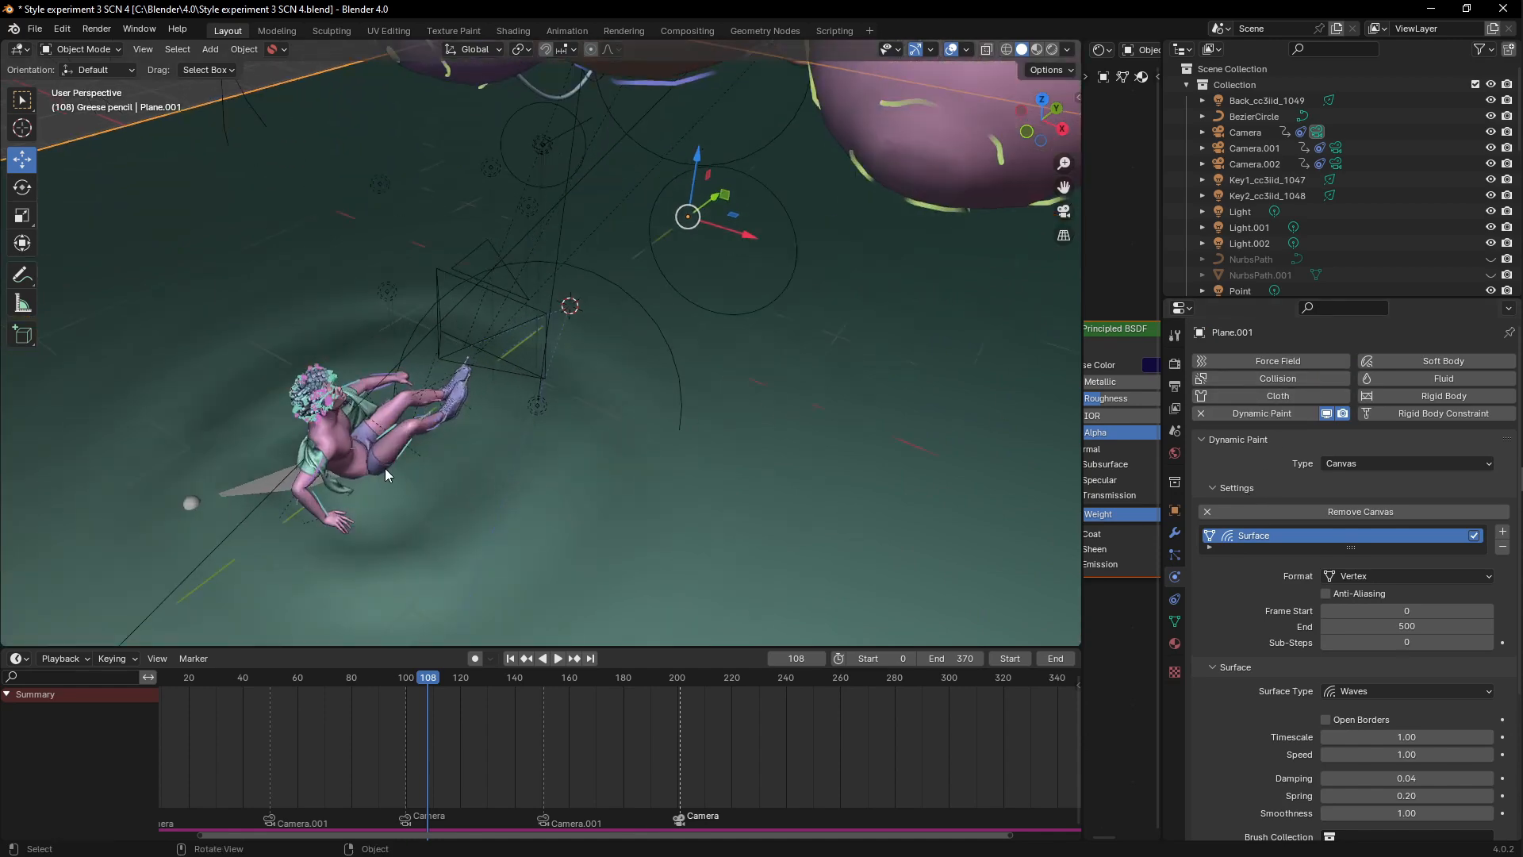
left_click(388, 445)
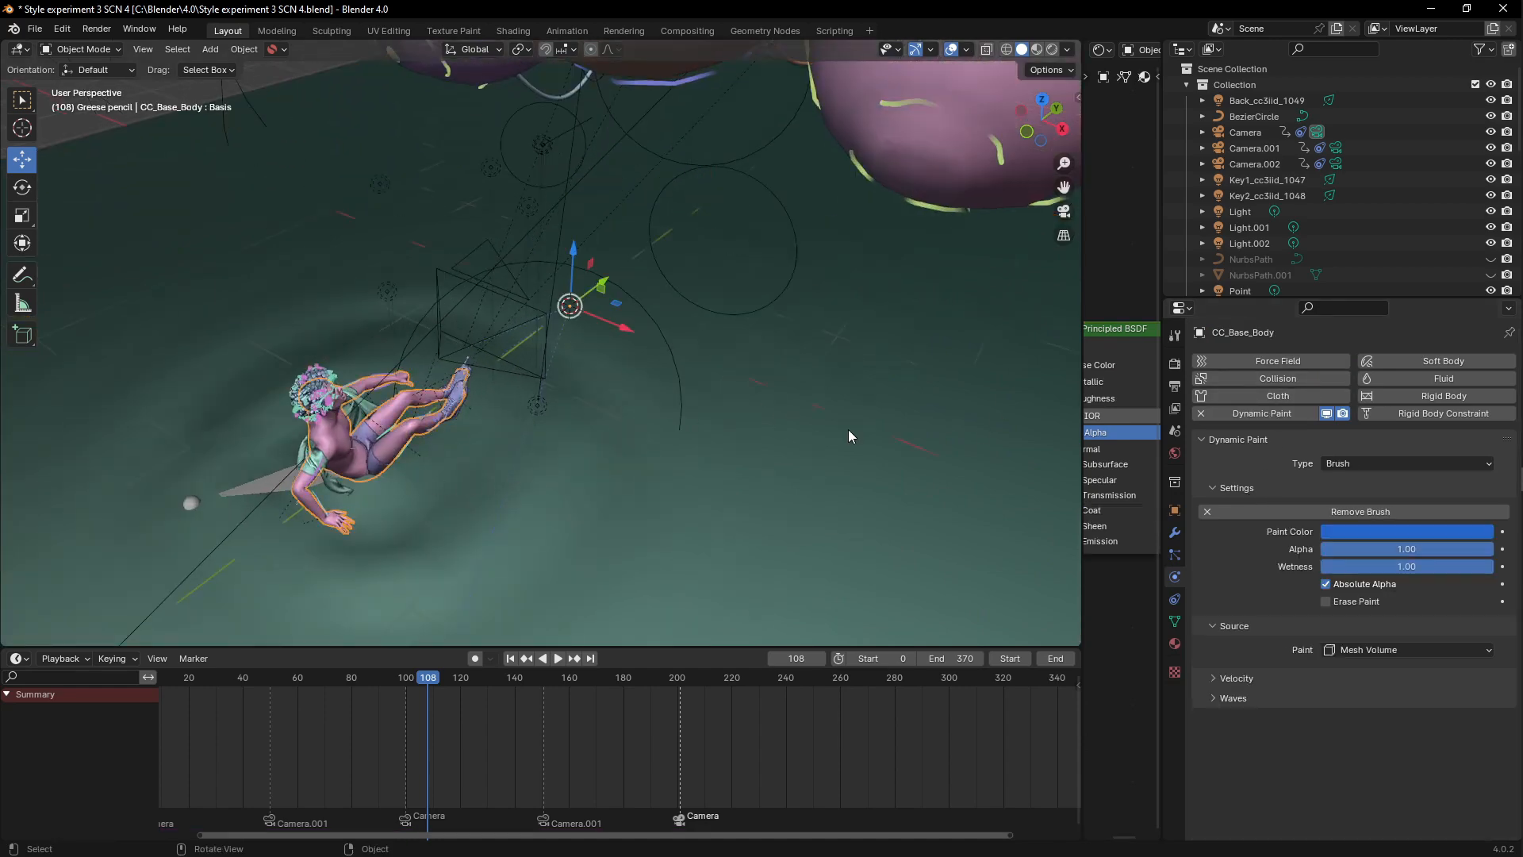
middle_click_drag(431, 483, 498, 444, "shift")
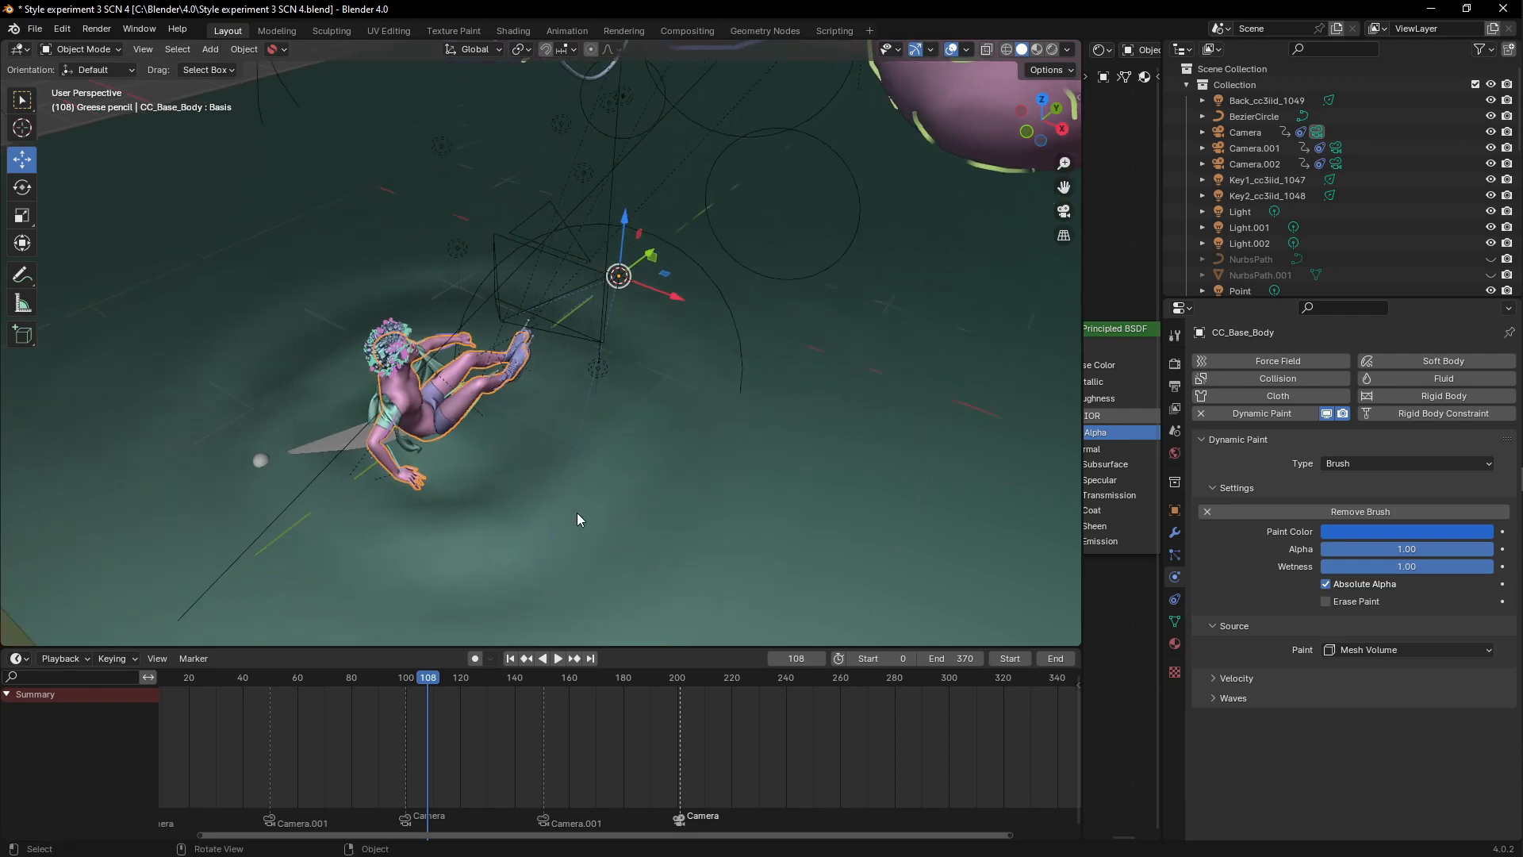
middle_click_drag(577, 513, 566, 489)
scroll(565, 490, "up", 1)
Step: Select the floor plane, view its Dynamic Paint wave and cache settings, and examine the ripples from several angles
left_click(746, 475)
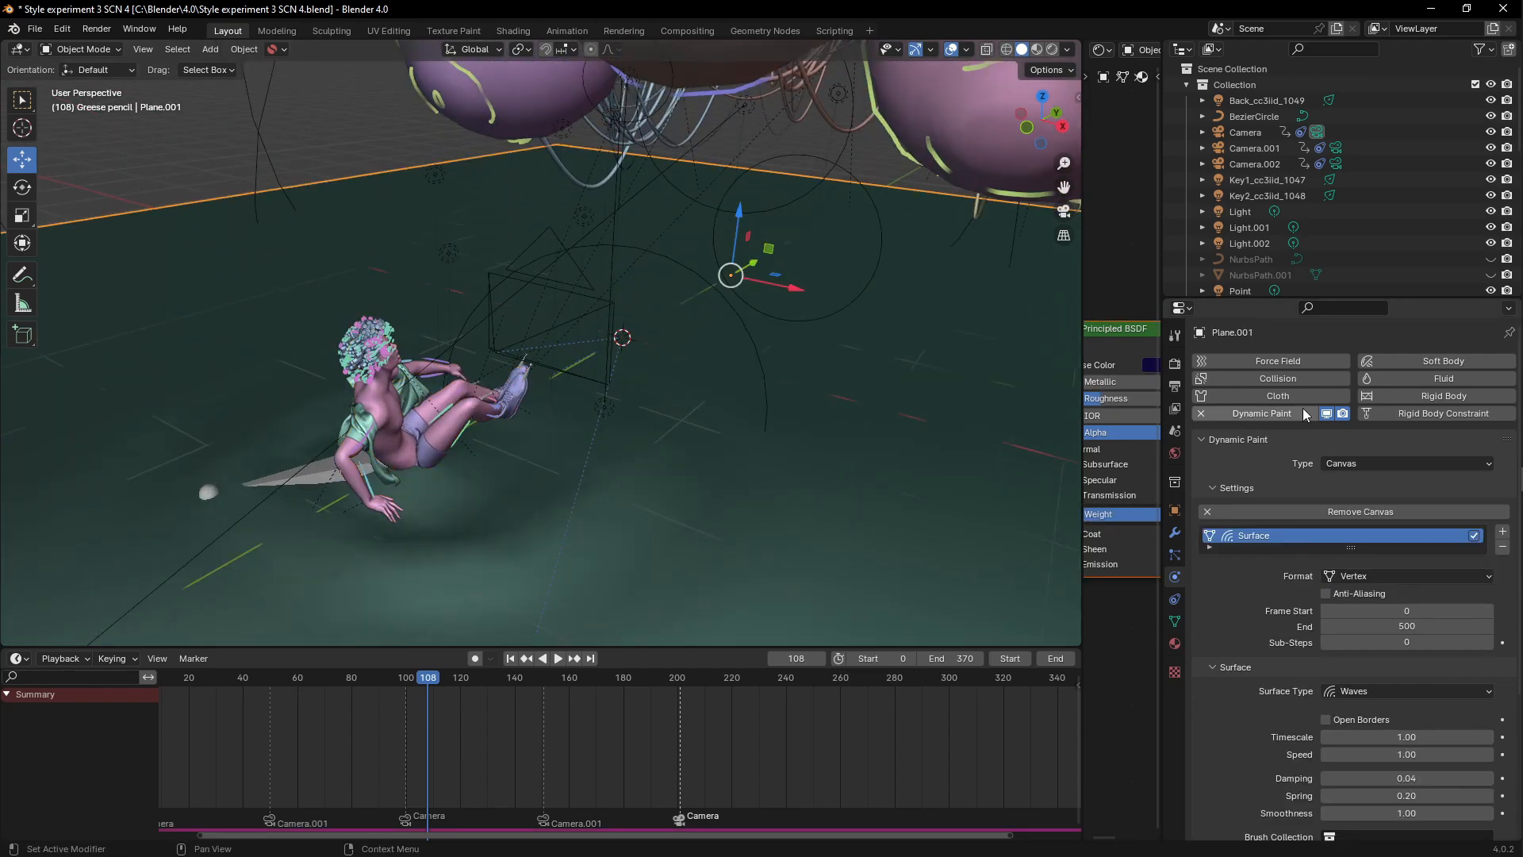
scroll(1293, 417, "down", 5)
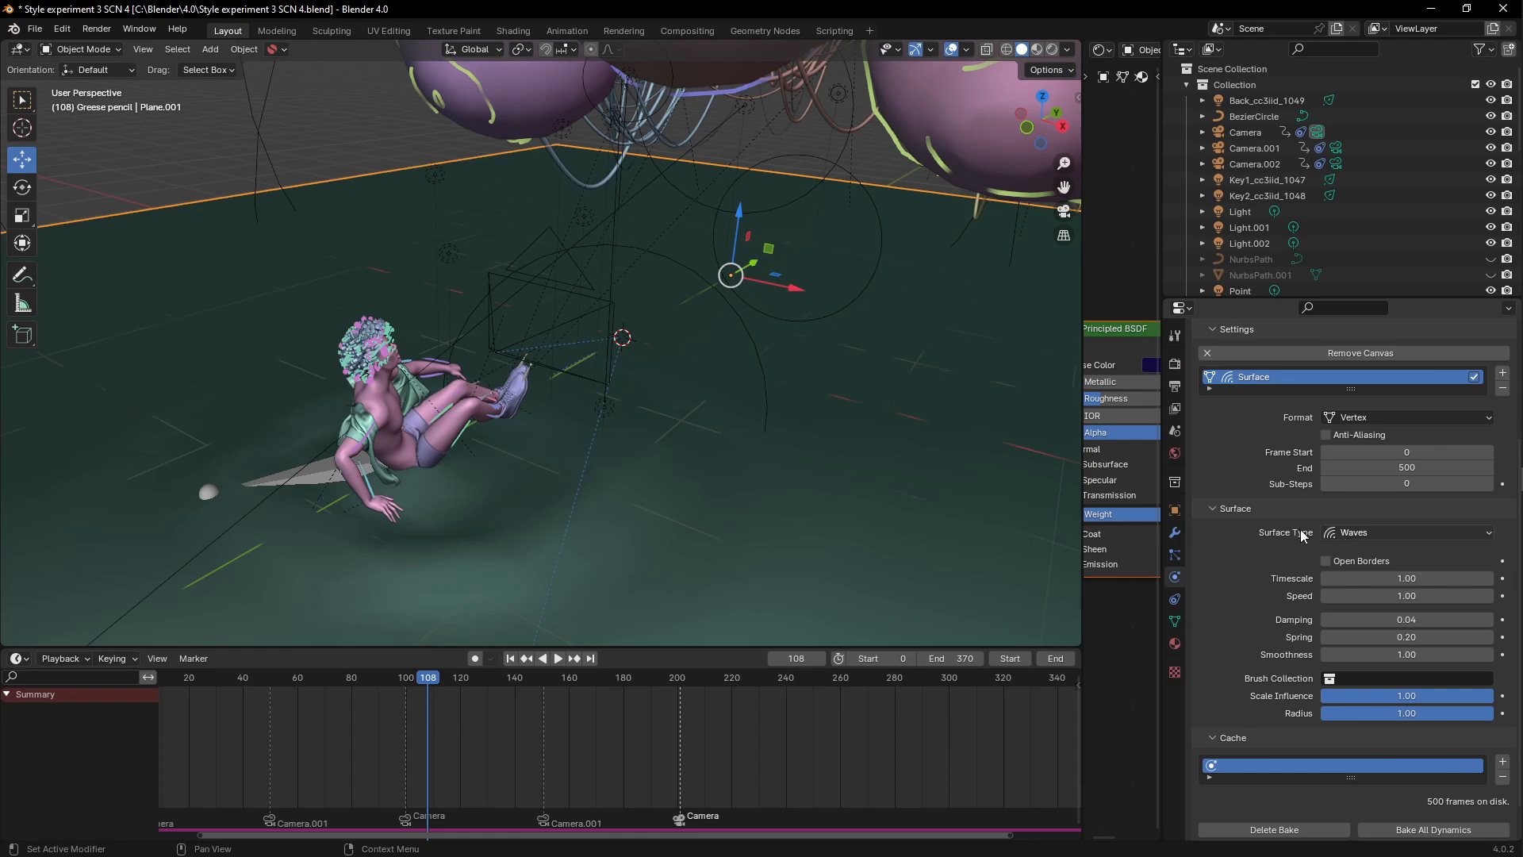
middle_click_drag(537, 447, 539, 463)
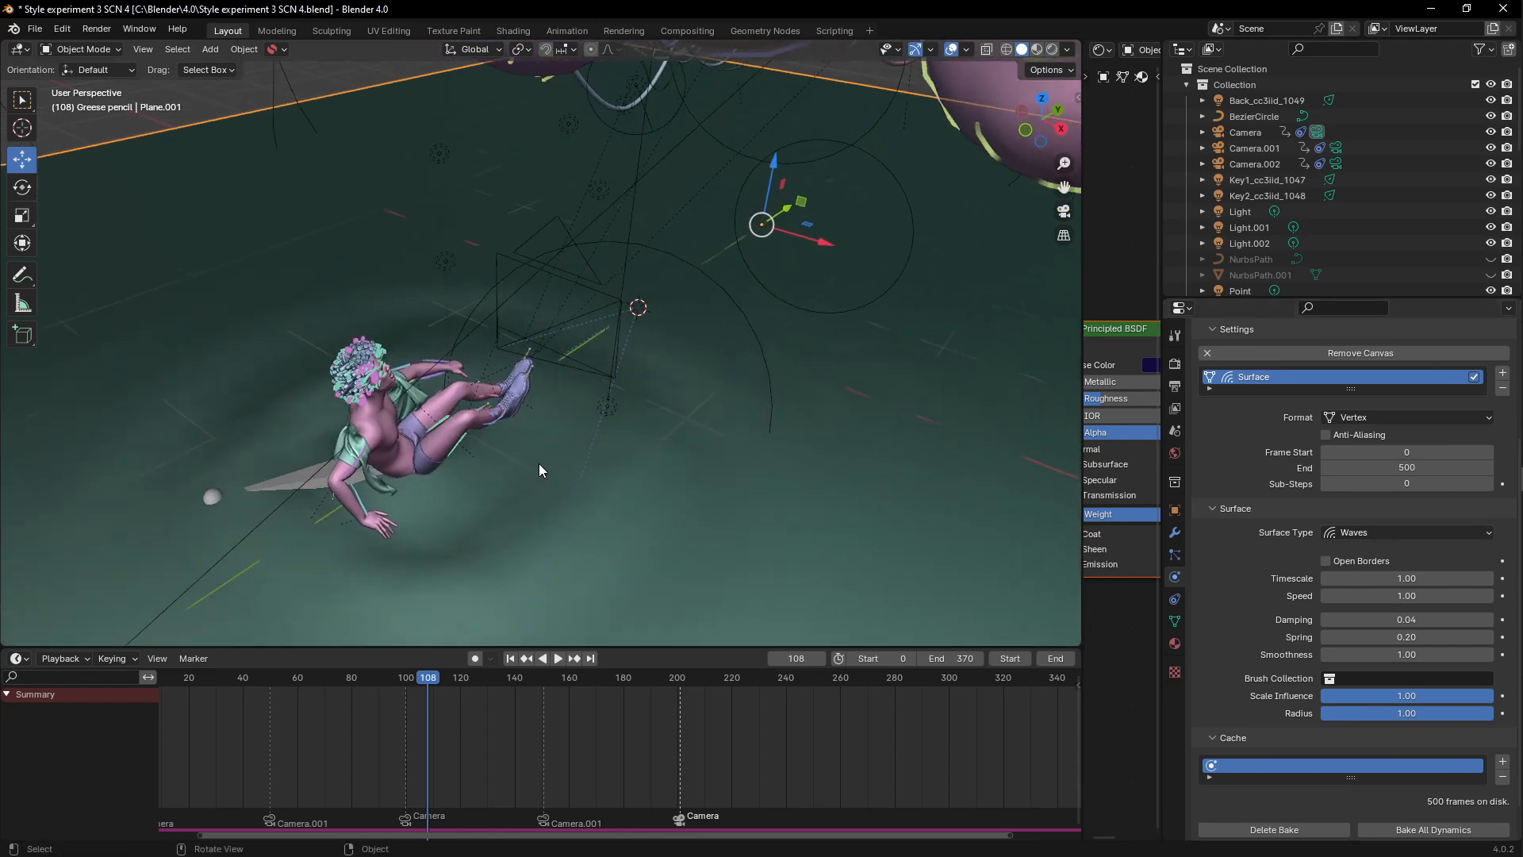
scroll(574, 445, "down", 4)
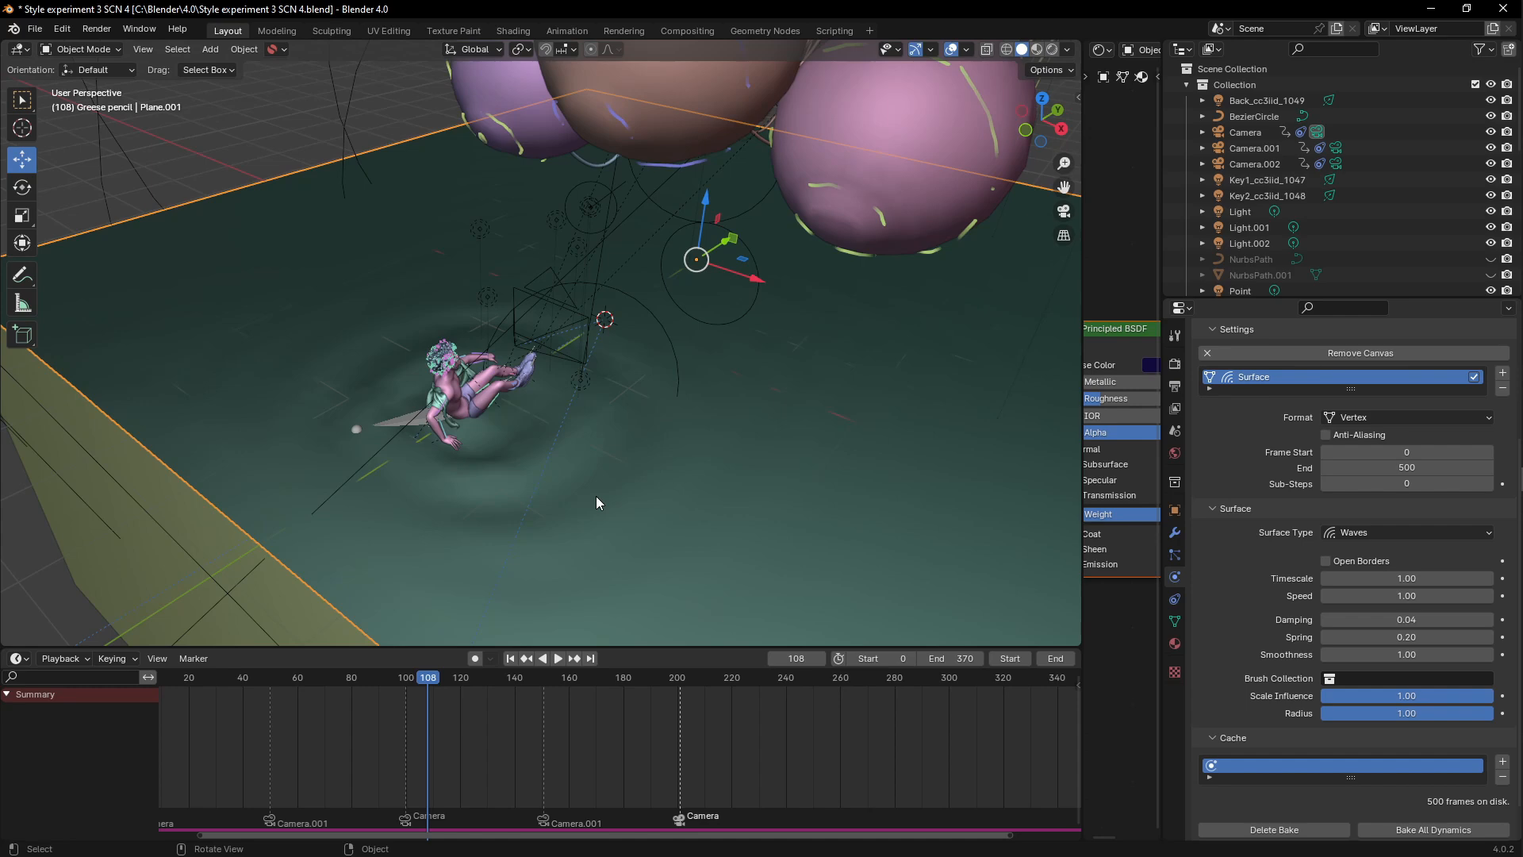
mouse_move(544, 432)
middle_mouse_down()
mouse_move(540, 380)
mouse_move(531, 447)
middle_mouse_up()
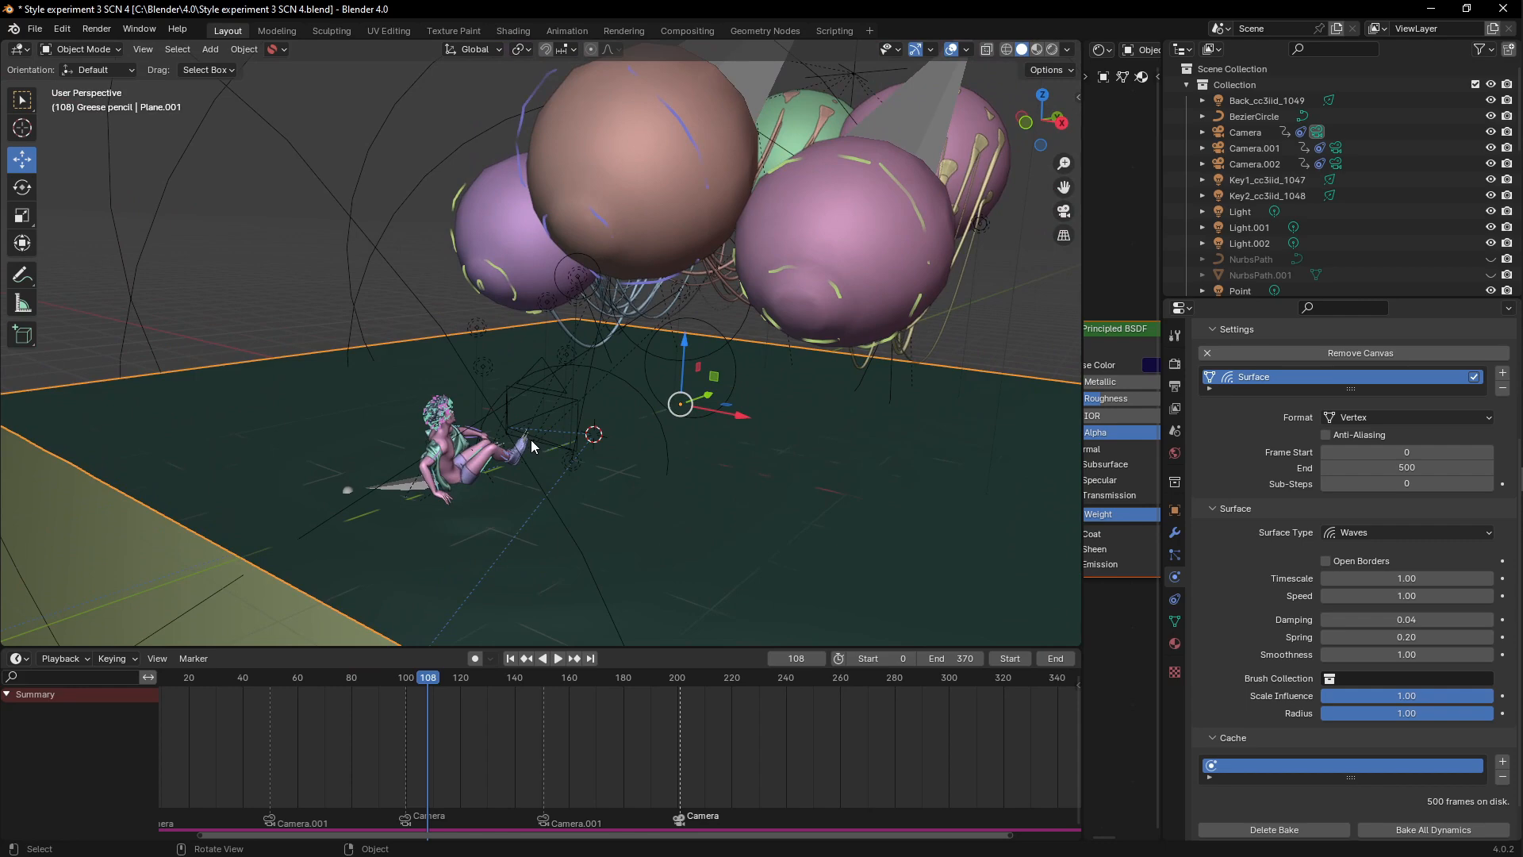
Step: Examine the floor ripples around the character, then view the scene through the active camera with rendered shading
middle_click_drag(564, 439, 606, 424)
scroll(582, 460, "up", 3)
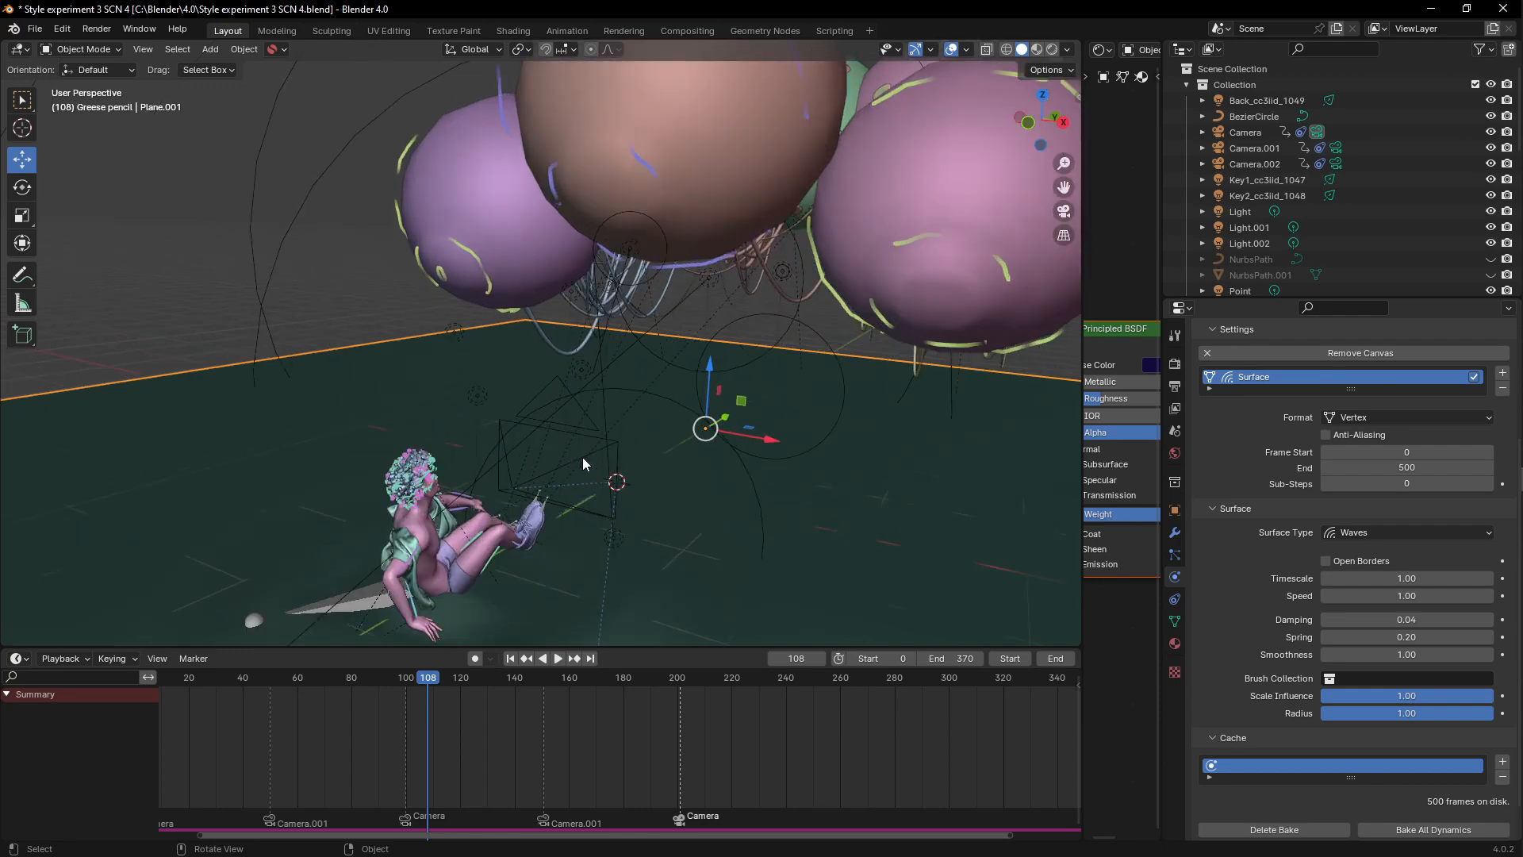
scroll(582, 459, "down", 2)
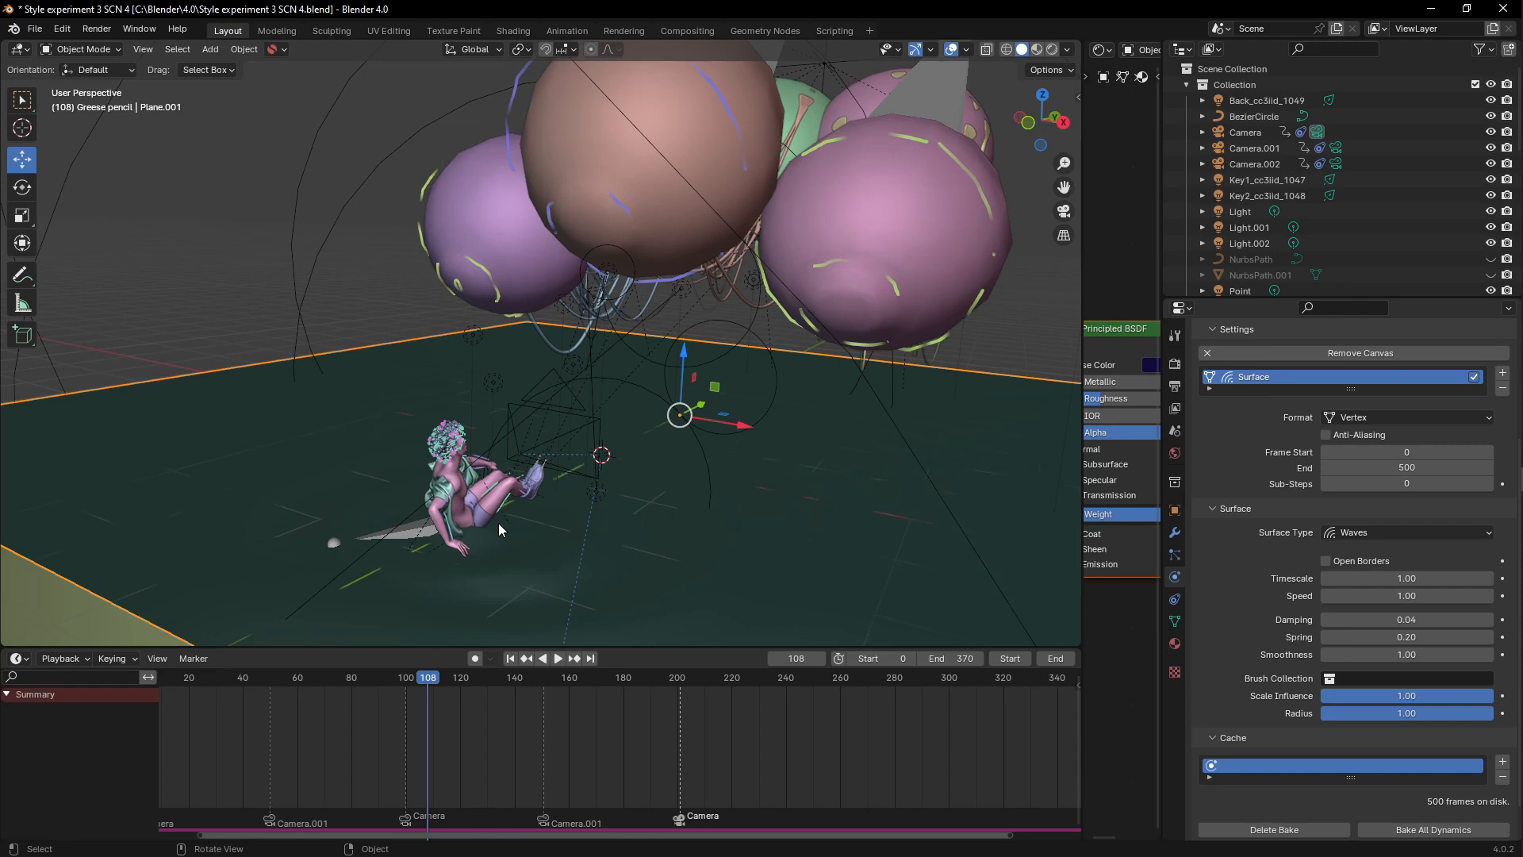
middle_click_drag(478, 521, 522, 469)
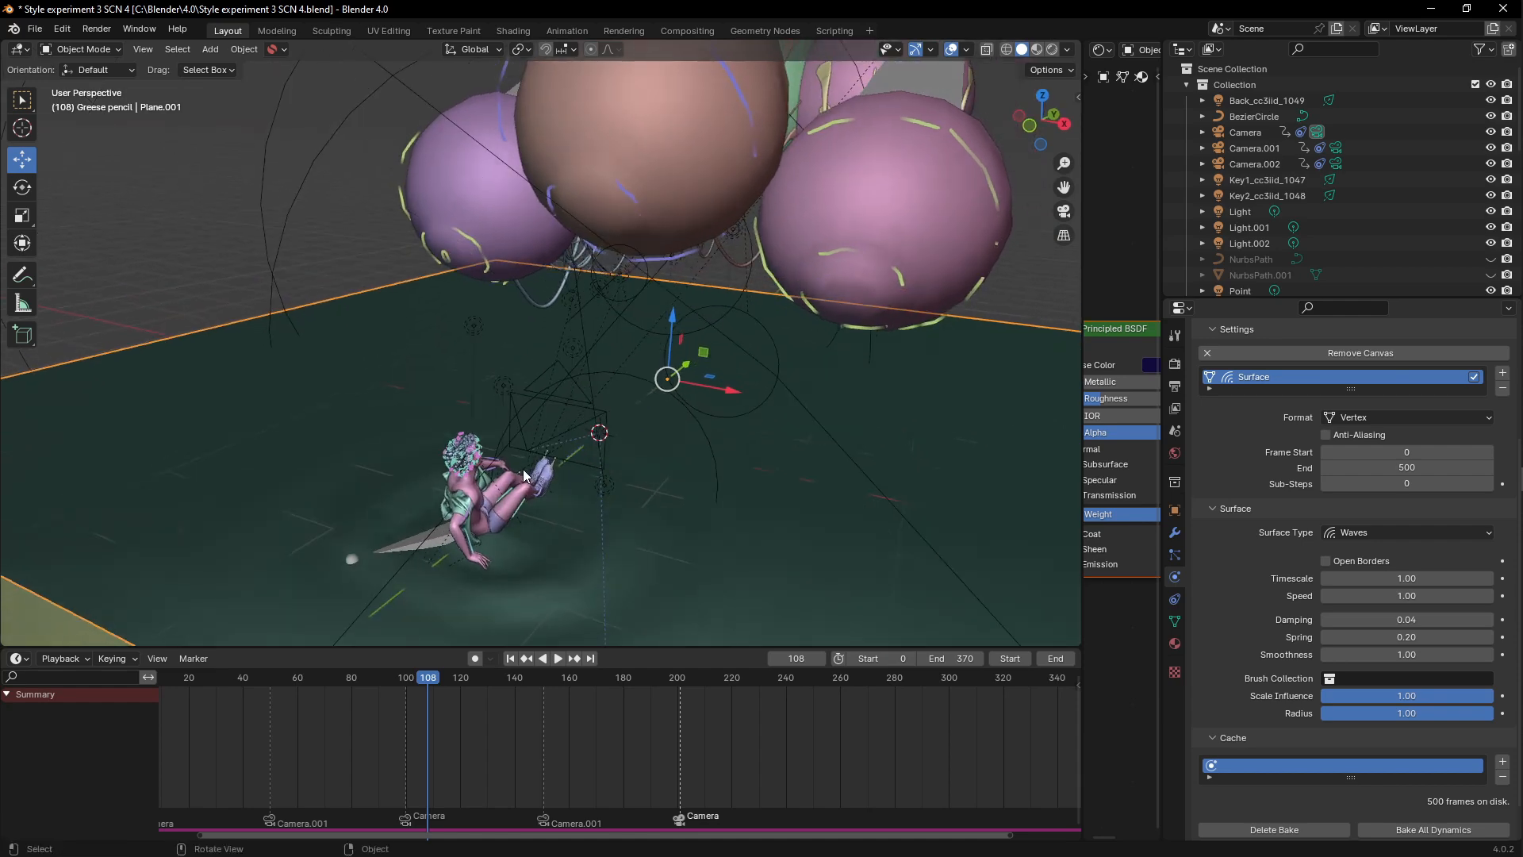
key("KP_0")
key("z")
left_click(598, 355)
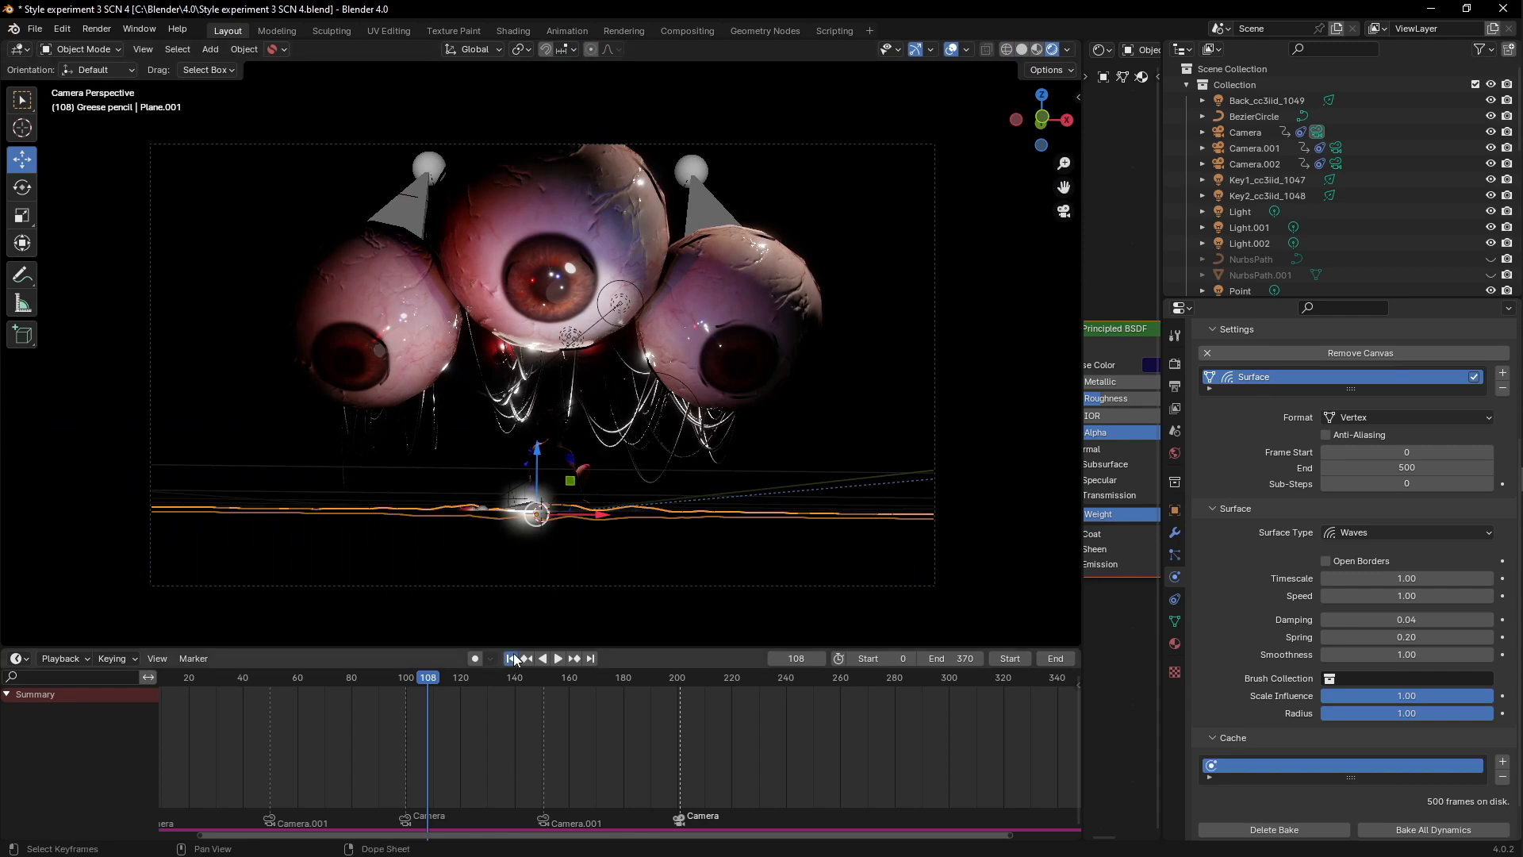
Step: Return to frame 0 and play the animation through the scene camera, stopping at frame 53
key("shift+Left")
middle_click_drag(459, 754, 633, 768)
scroll(562, 752, "down", 2)
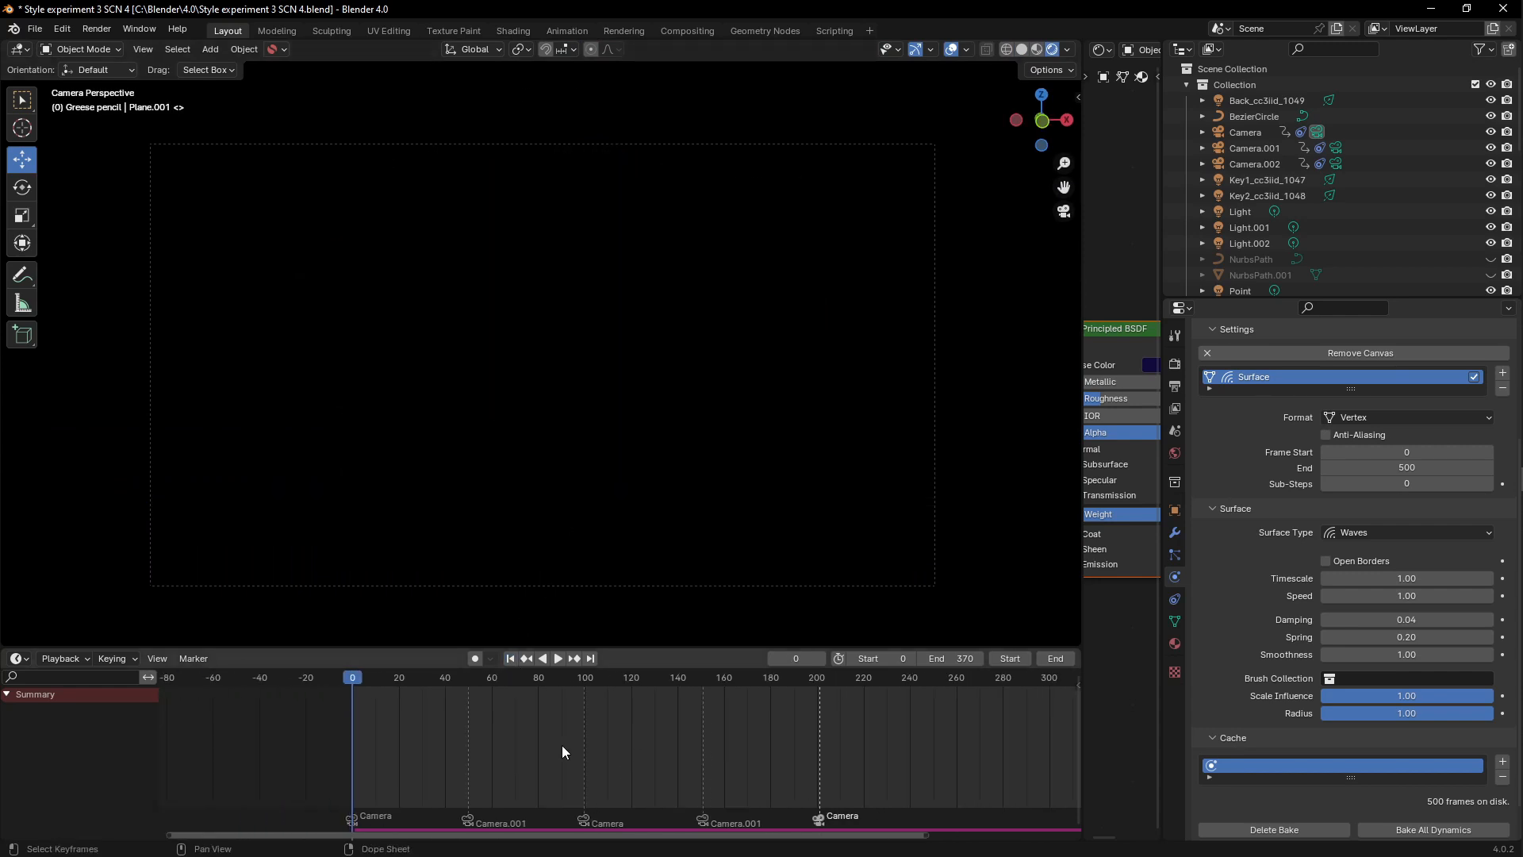
key("space")
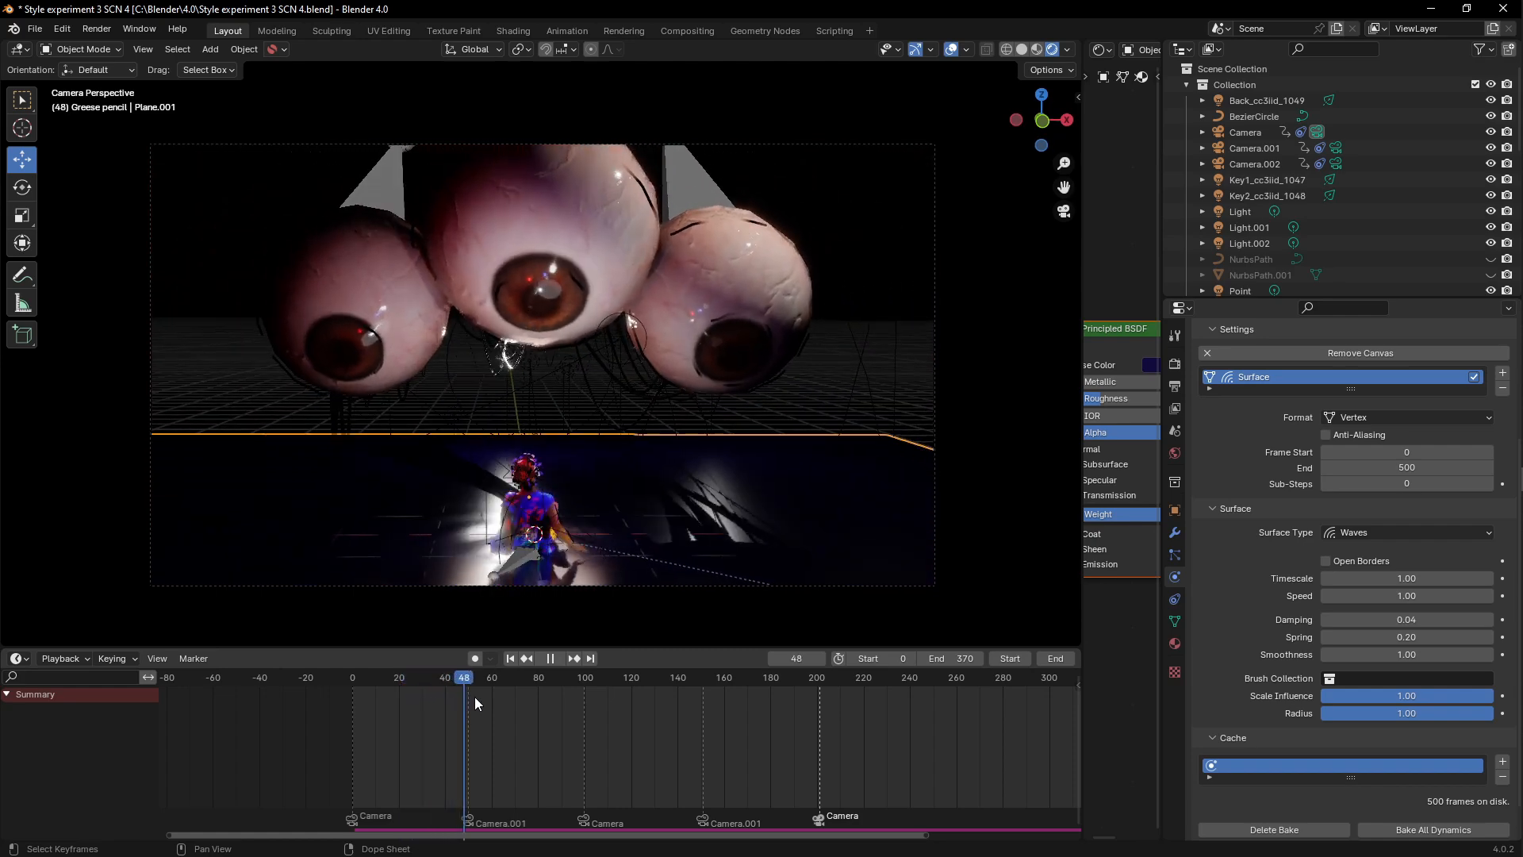
key("space")
left_click(577, 529)
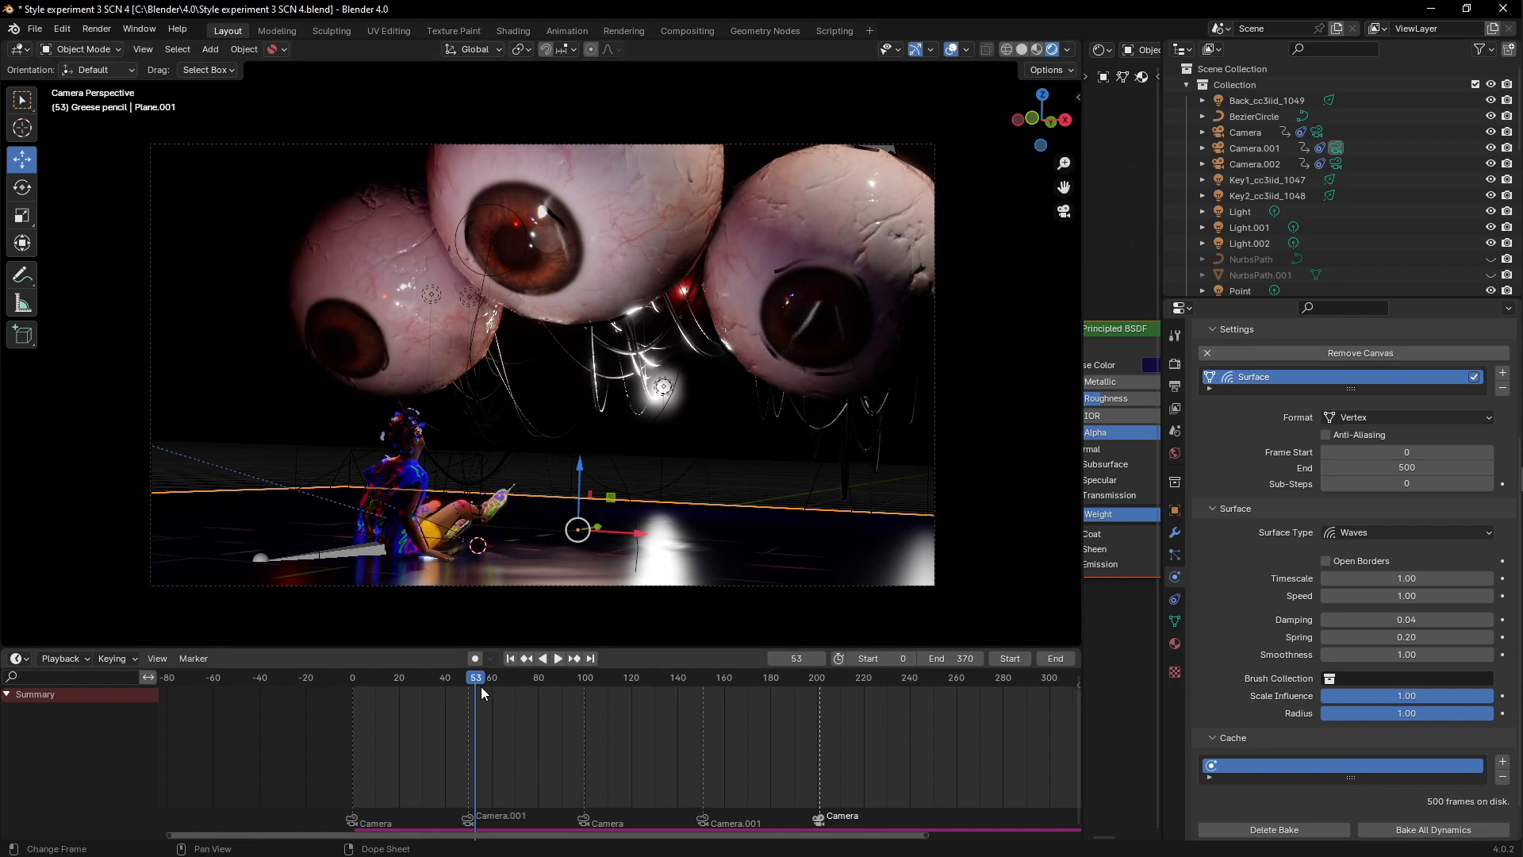
Step: Resume the camera playback, pausing at frame 90 and stopping at frame 136
key("space")
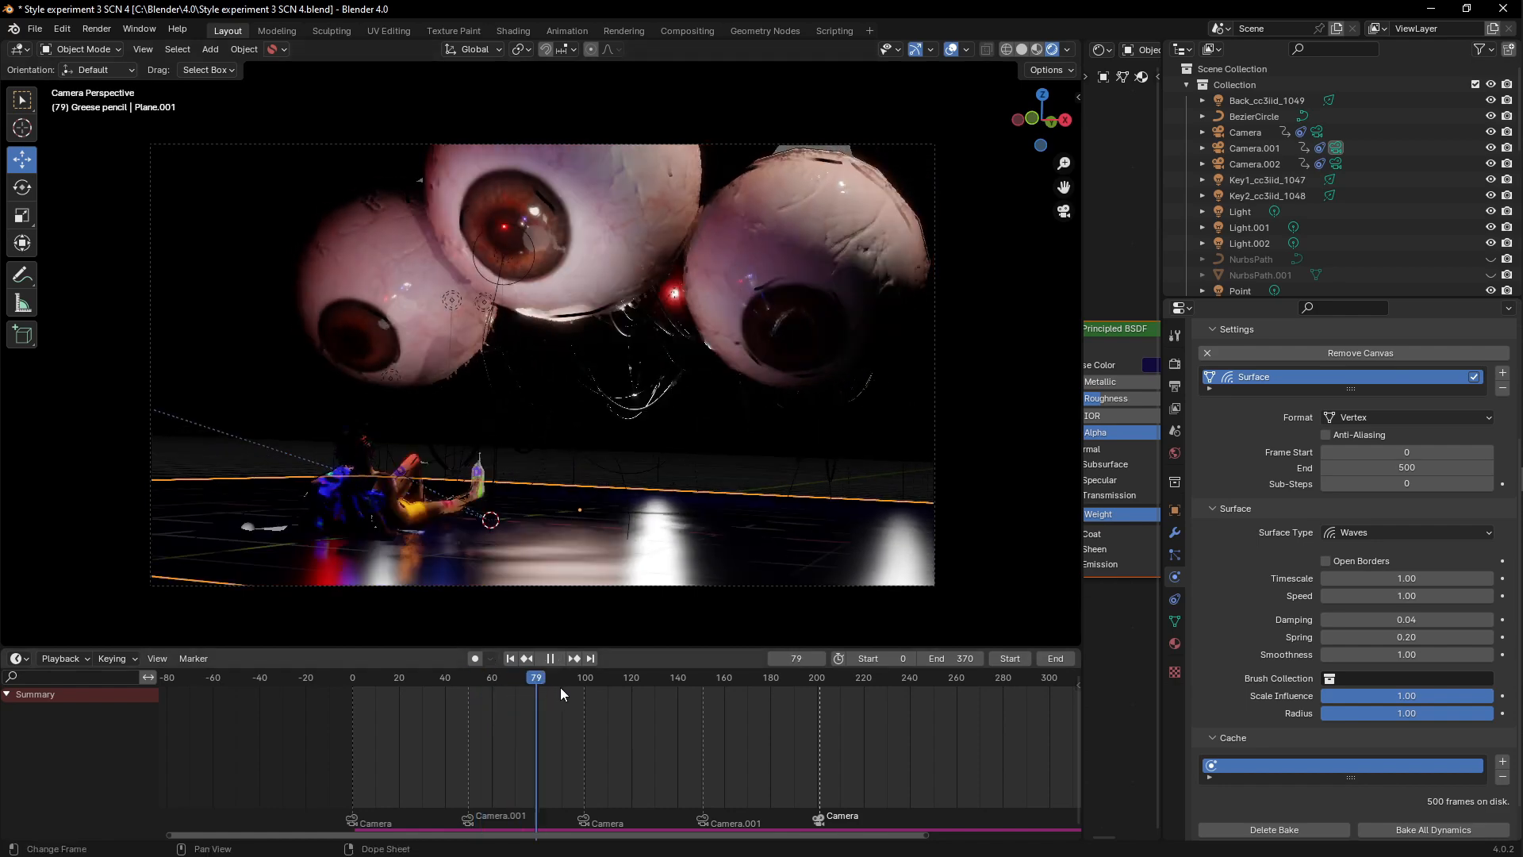
left_click(560, 687)
key("space")
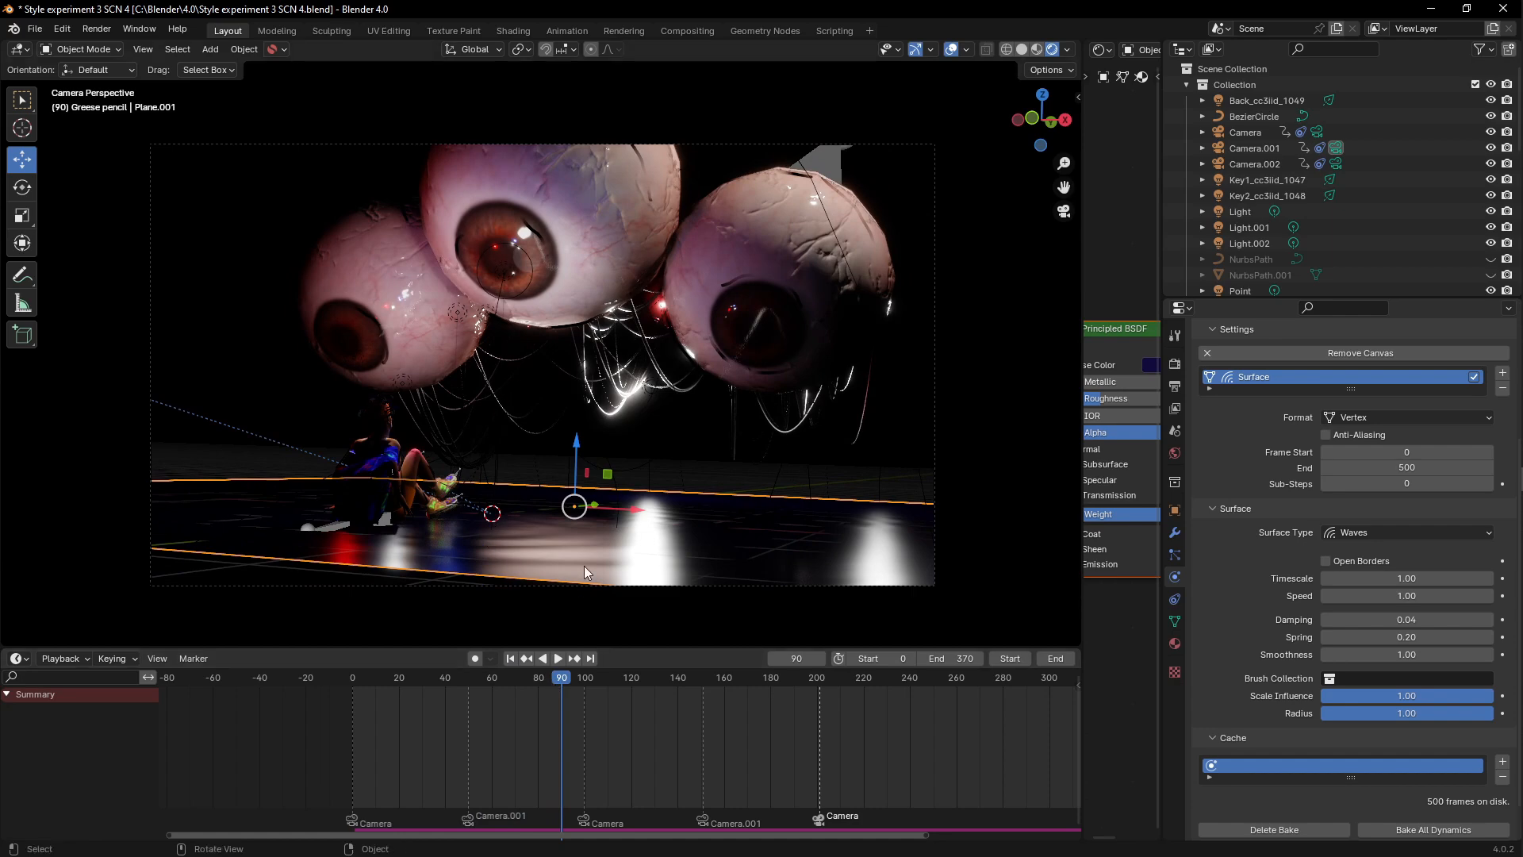
key("space")
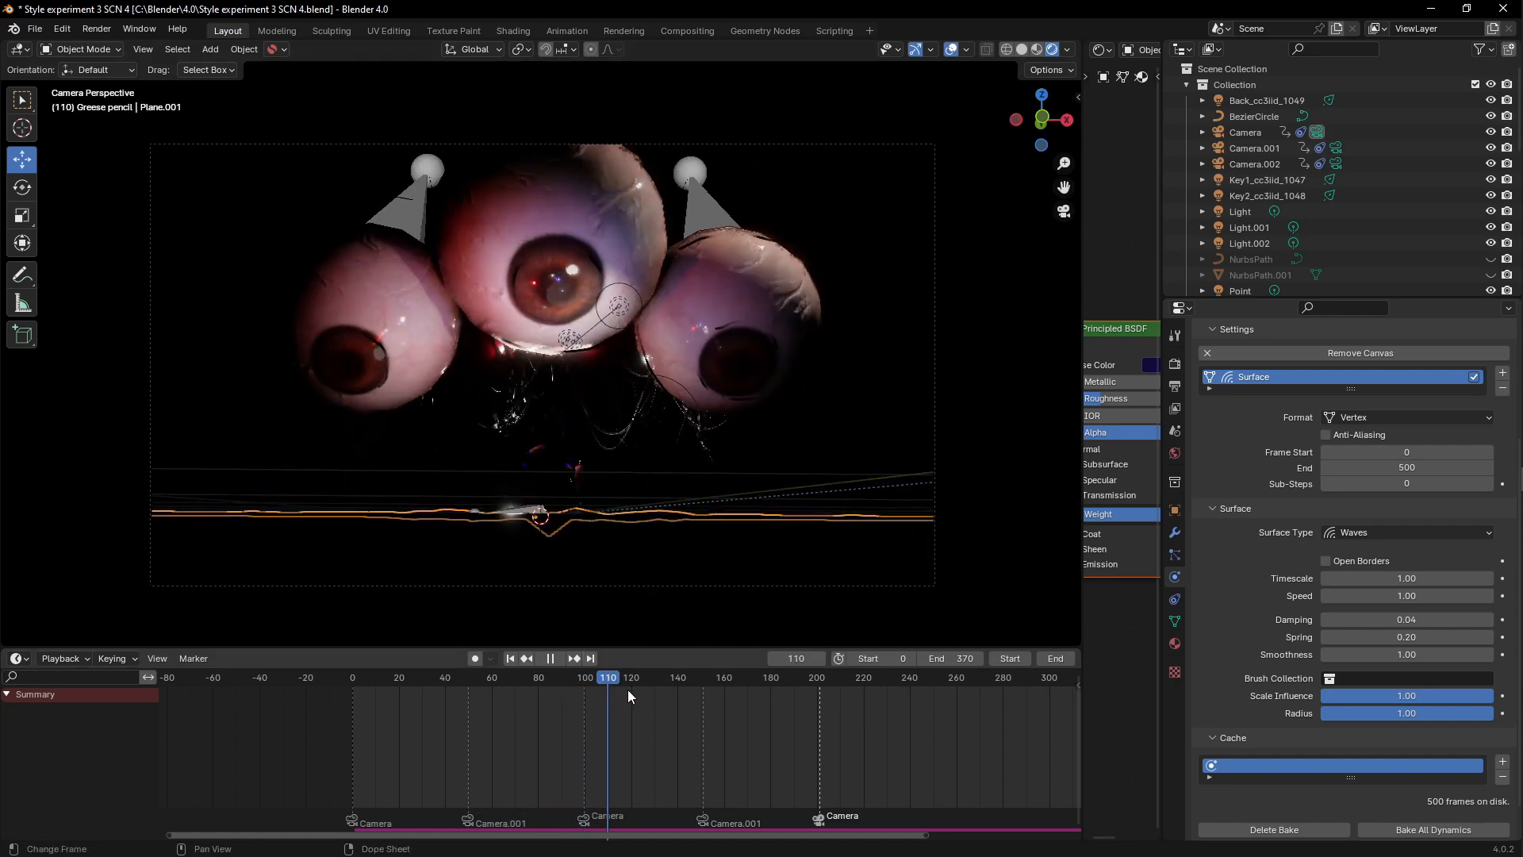
key("space")
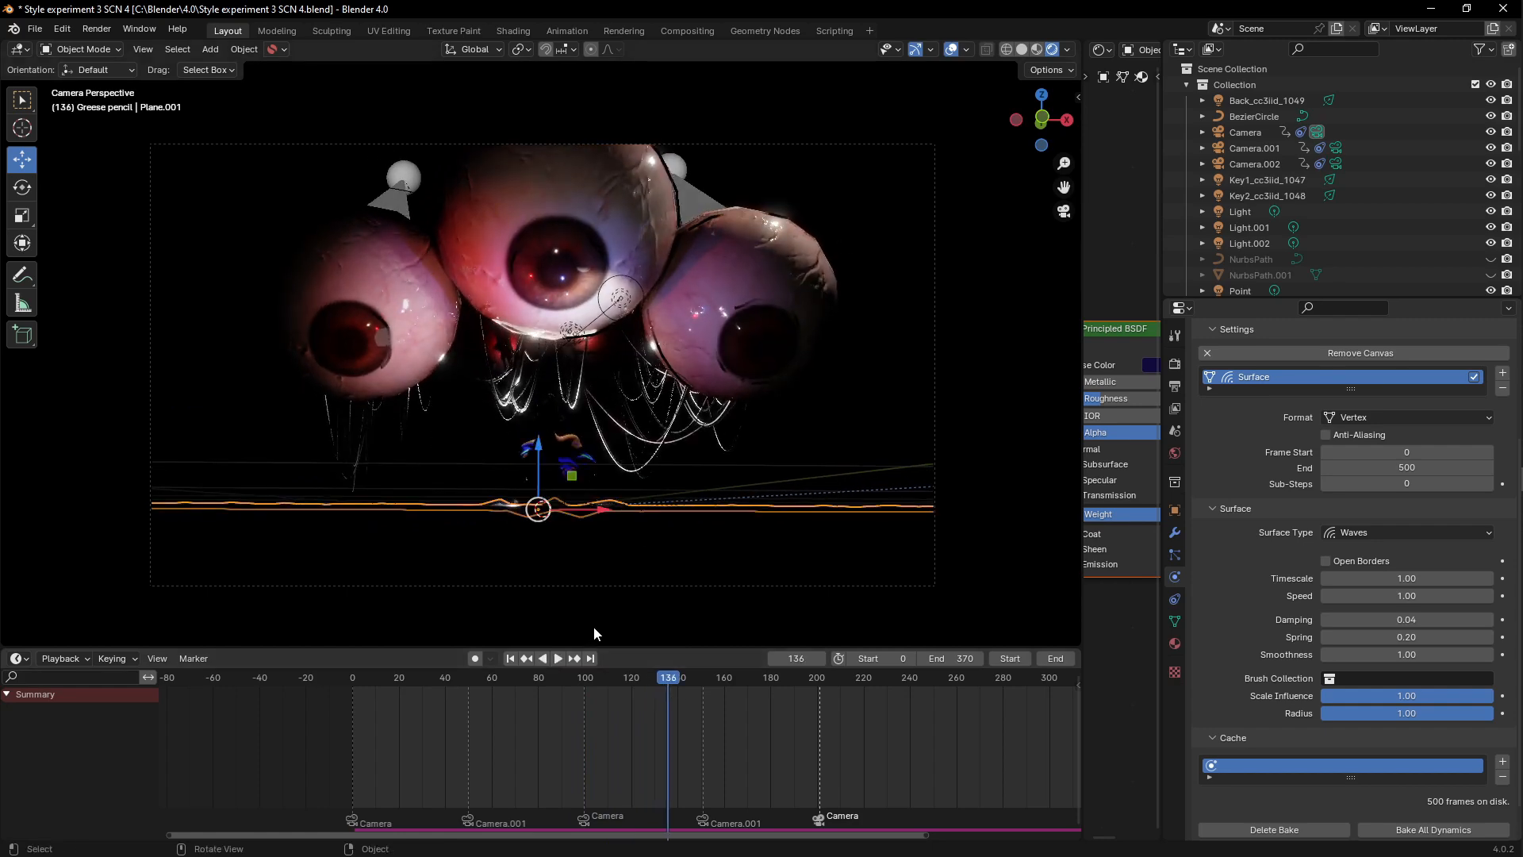
Step: Examine the rippling floor edge, the eyeballs and their lights up close, and return to the camera view
scroll(572, 549, "up", 5)
scroll(578, 551, "down", 1)
middle_click_drag(625, 498, 592, 440, "shift")
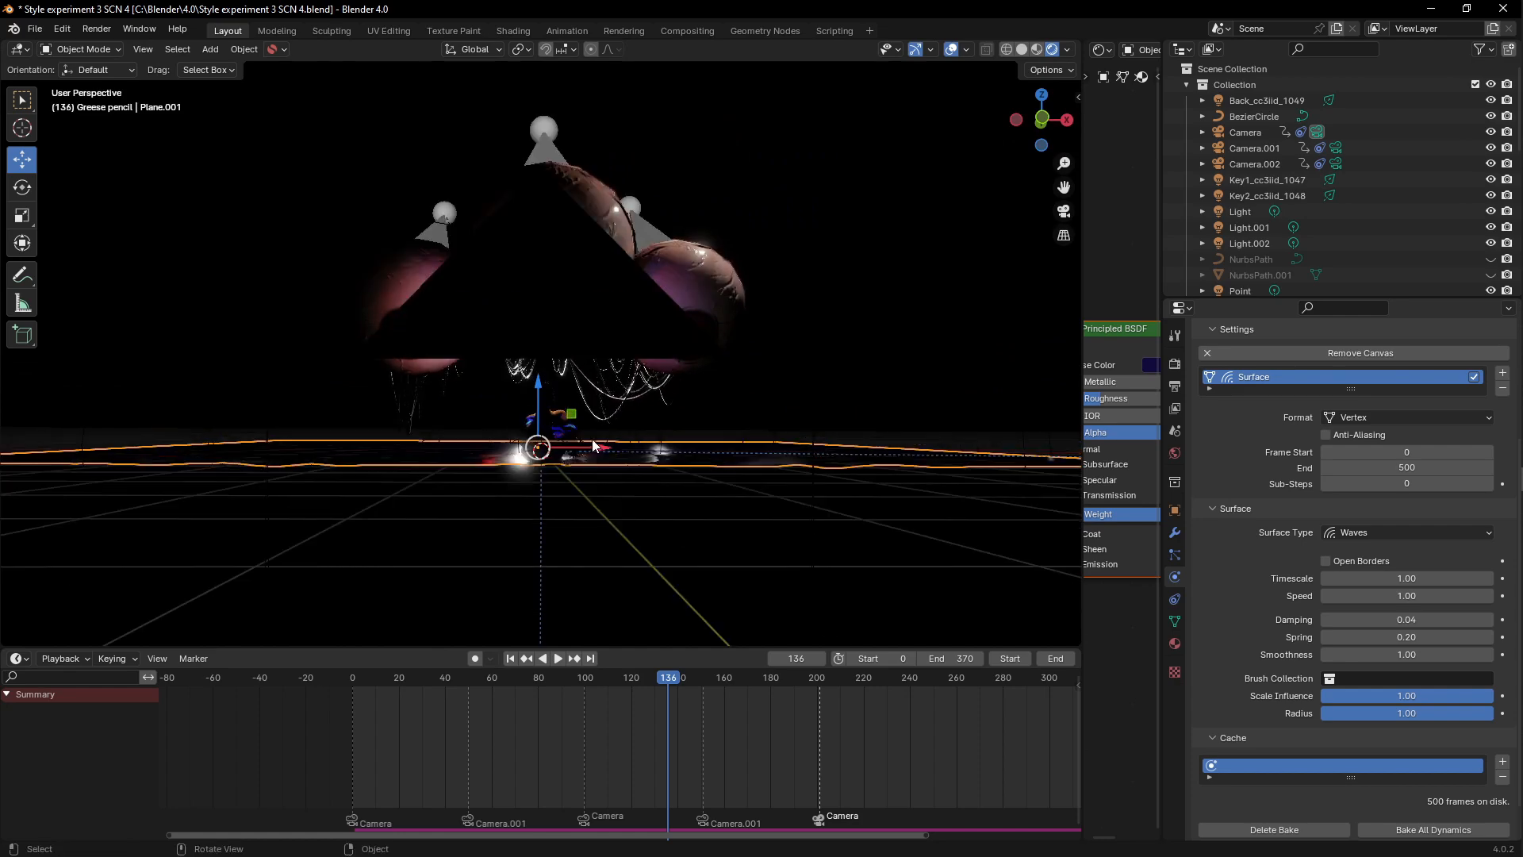
key("KP_0")
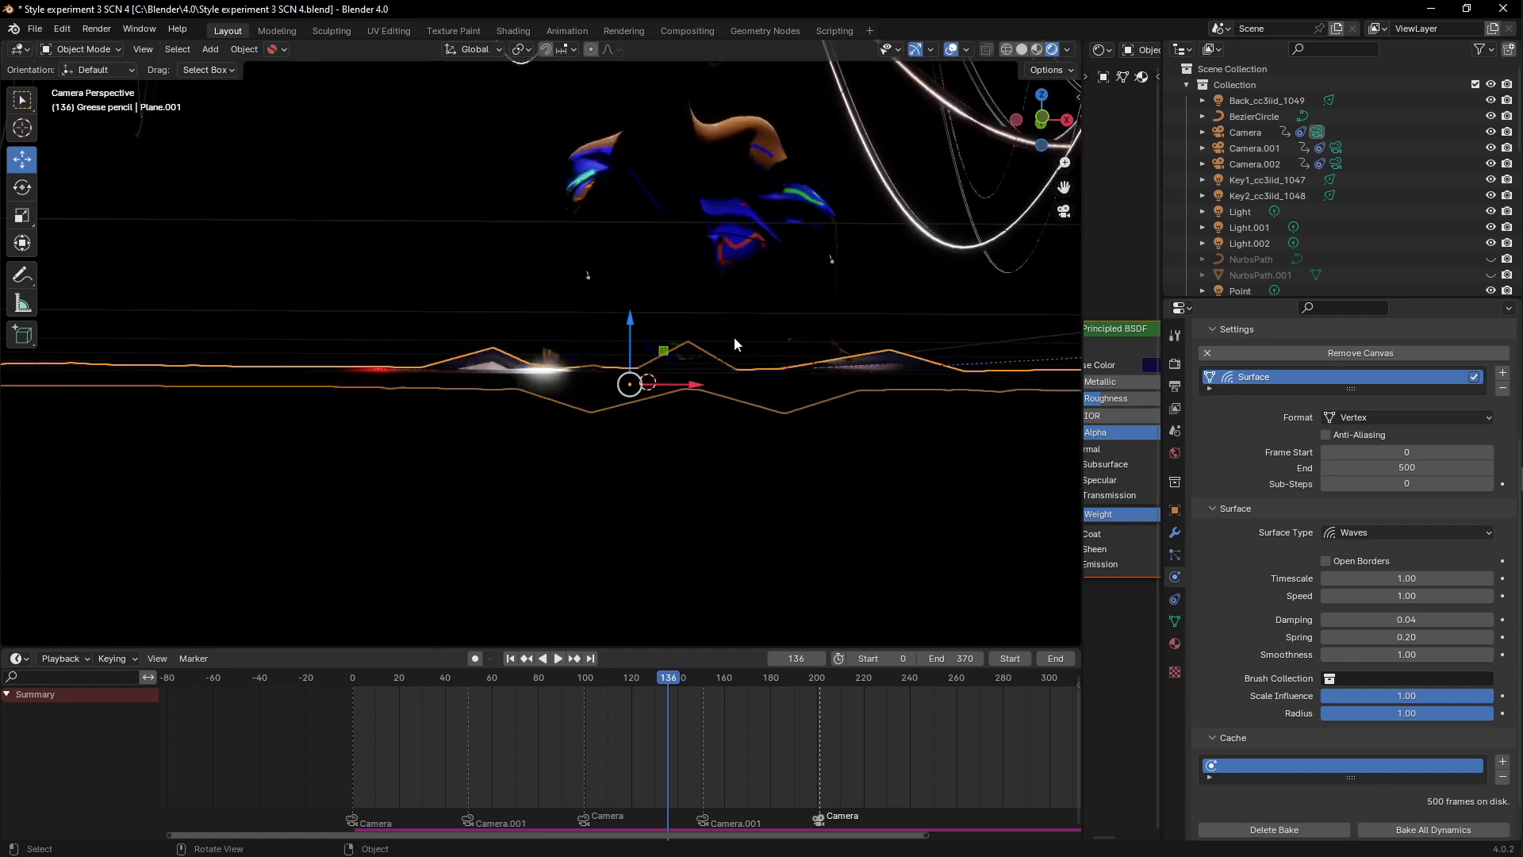
middle_click_drag(735, 337, 652, 315)
scroll(780, 349, "up", 6)
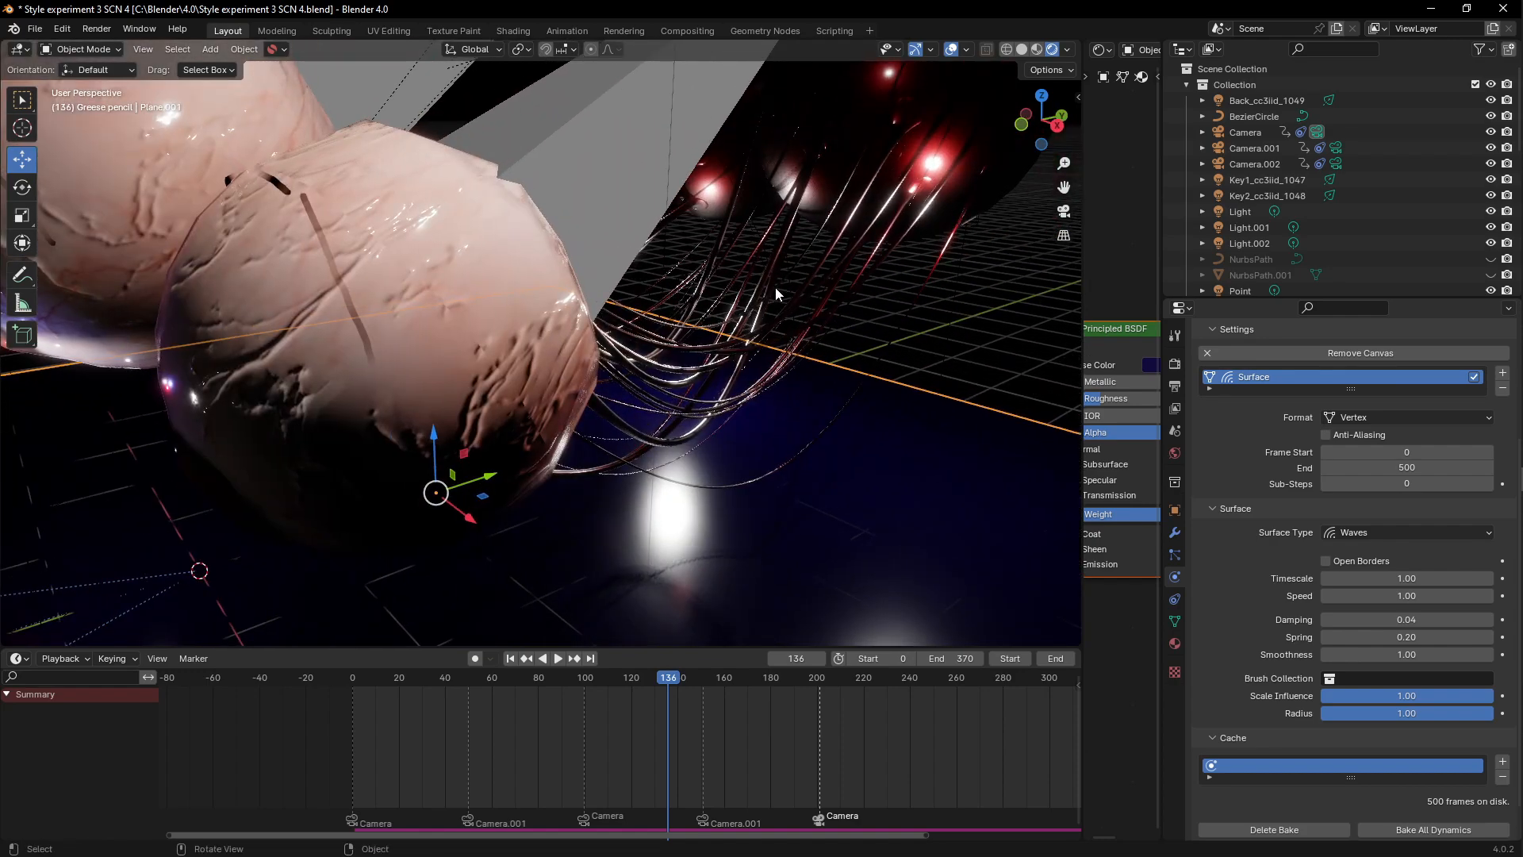
scroll(774, 287, "down", 4)
middle_click_drag(774, 288, 709, 269)
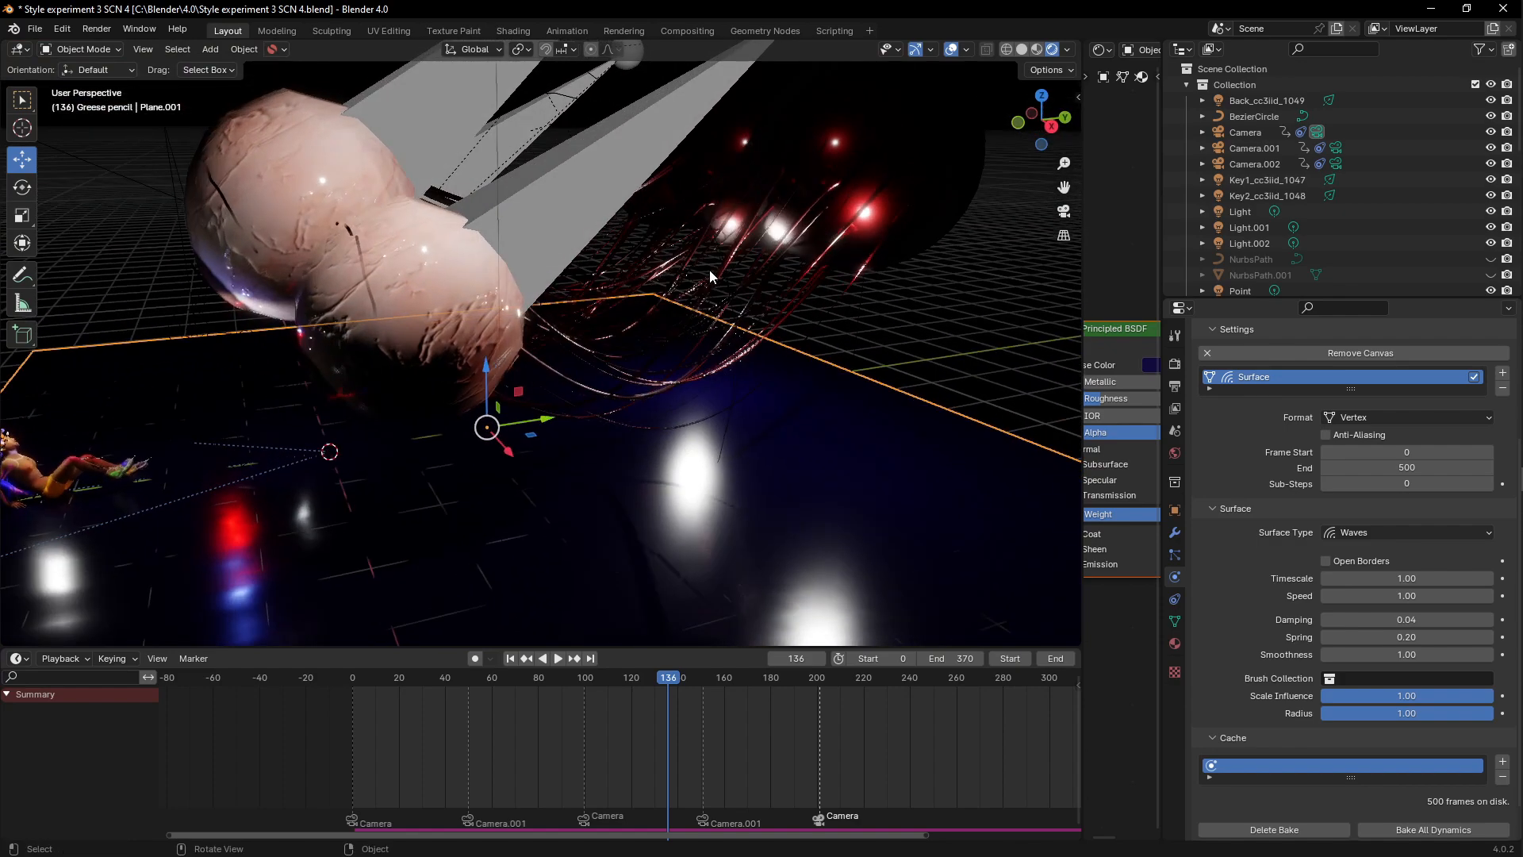
key("KP_0")
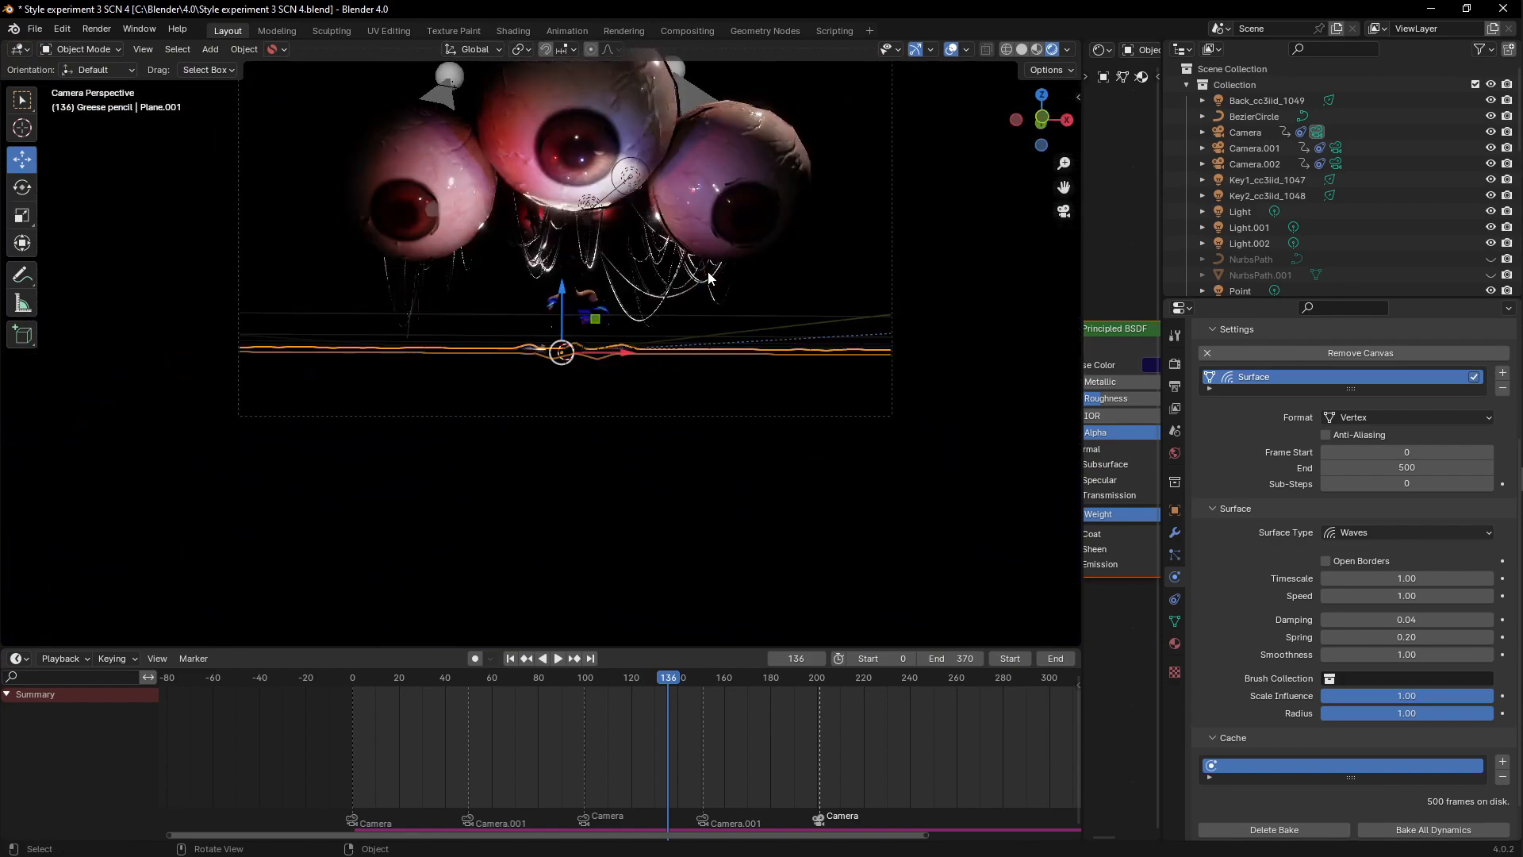
scroll(634, 238, "up", 2)
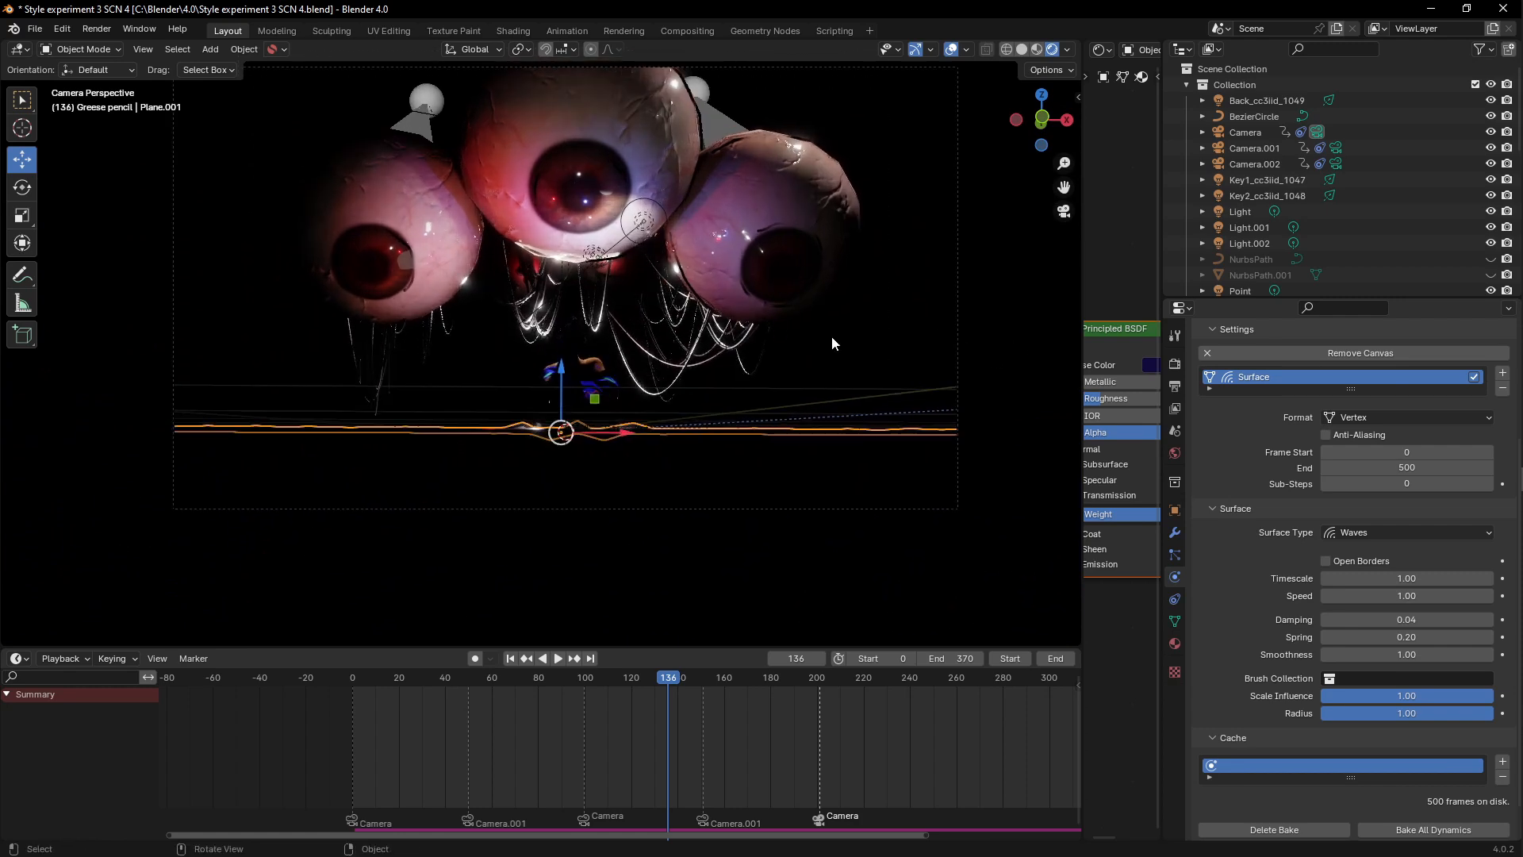
Step: Reveal all hidden objects in the scene and clear the selection
key("alt+h")
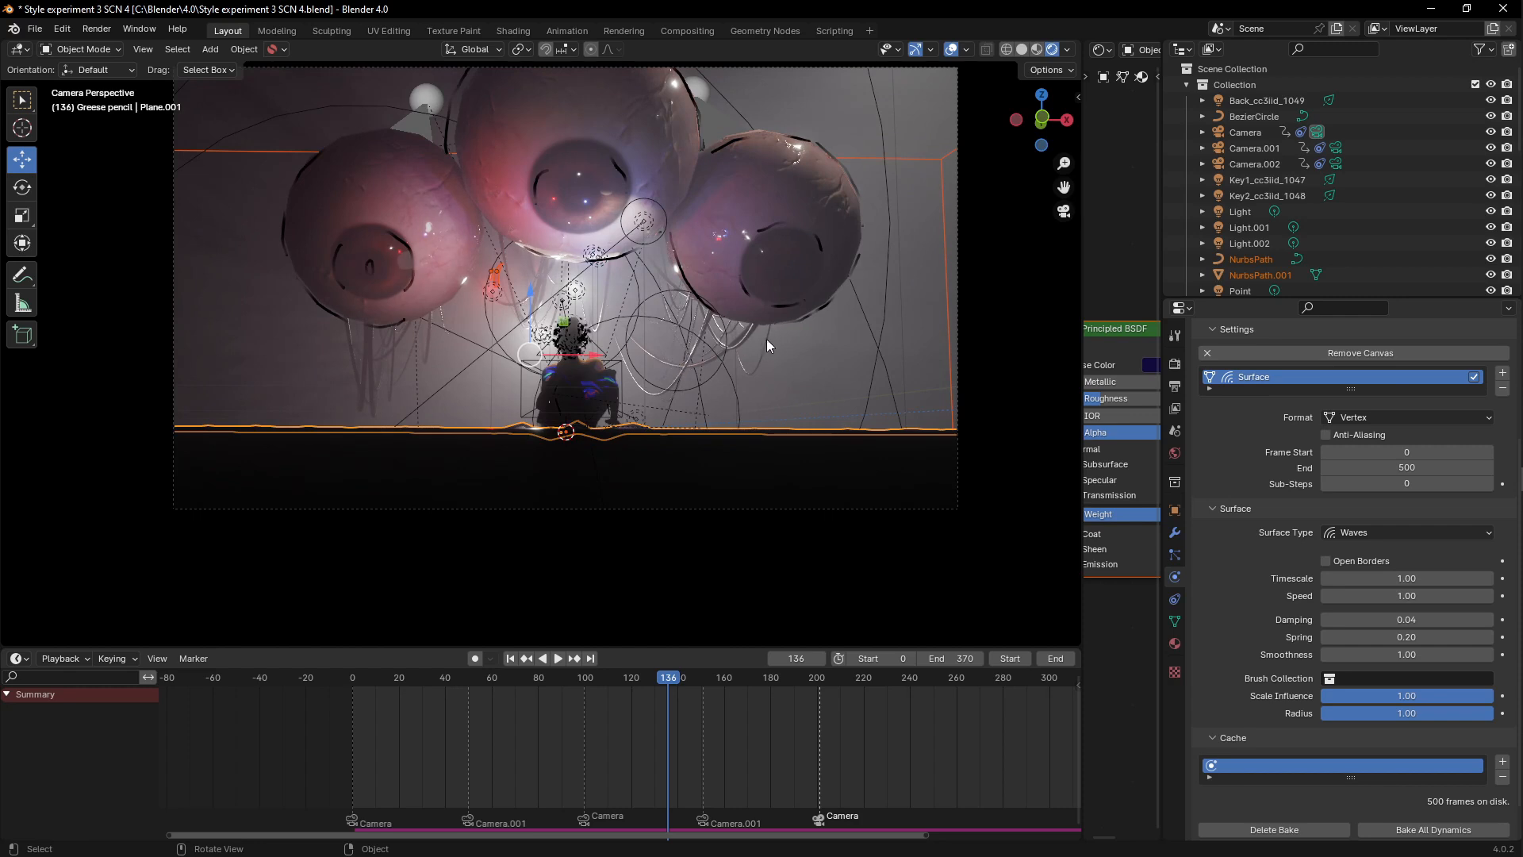
left_click(845, 99)
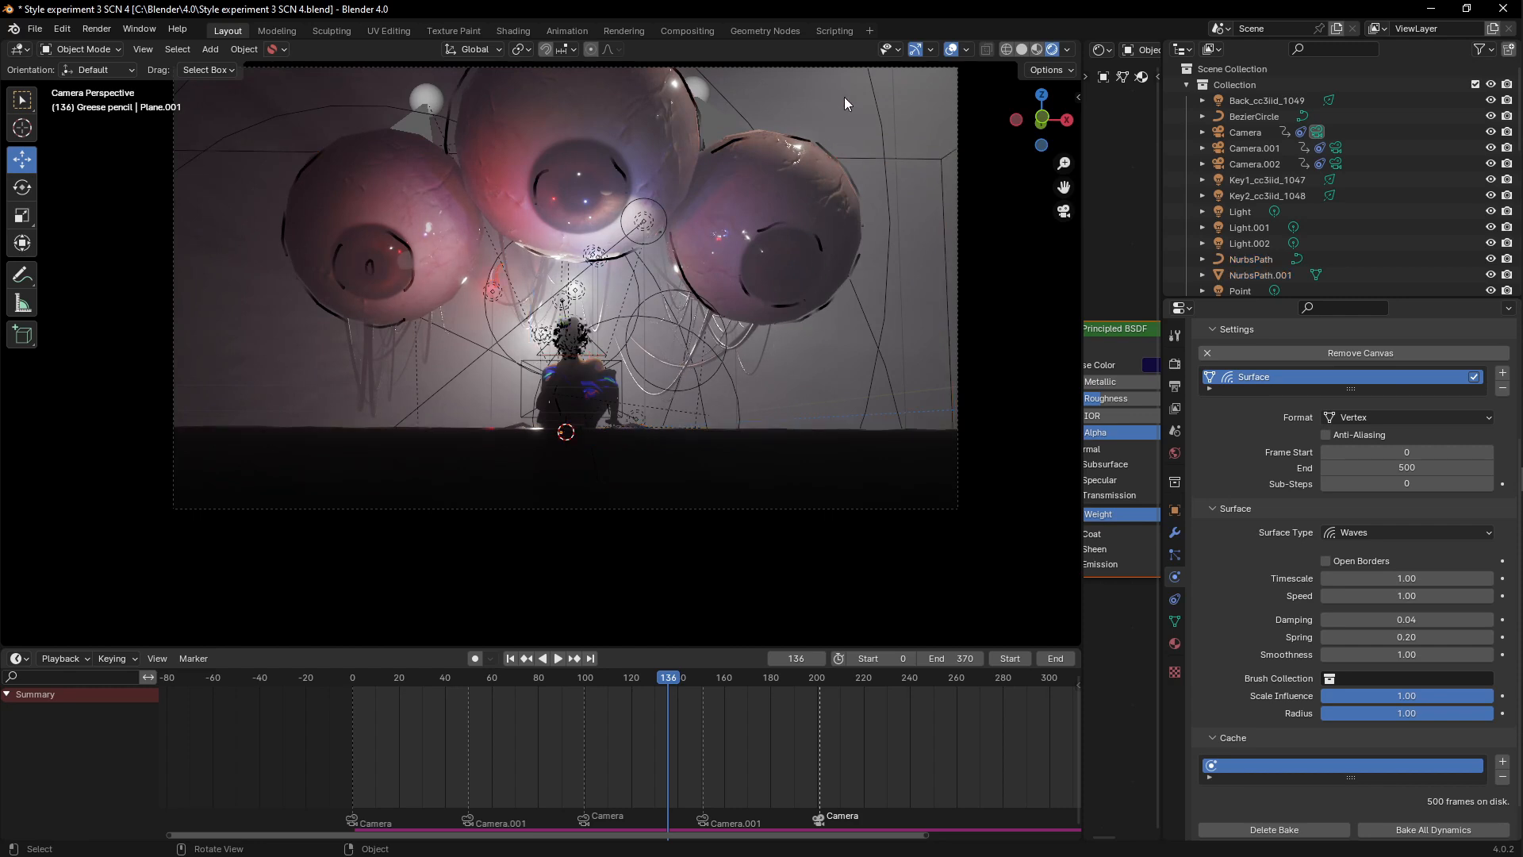
scroll(619, 318, "up", 1)
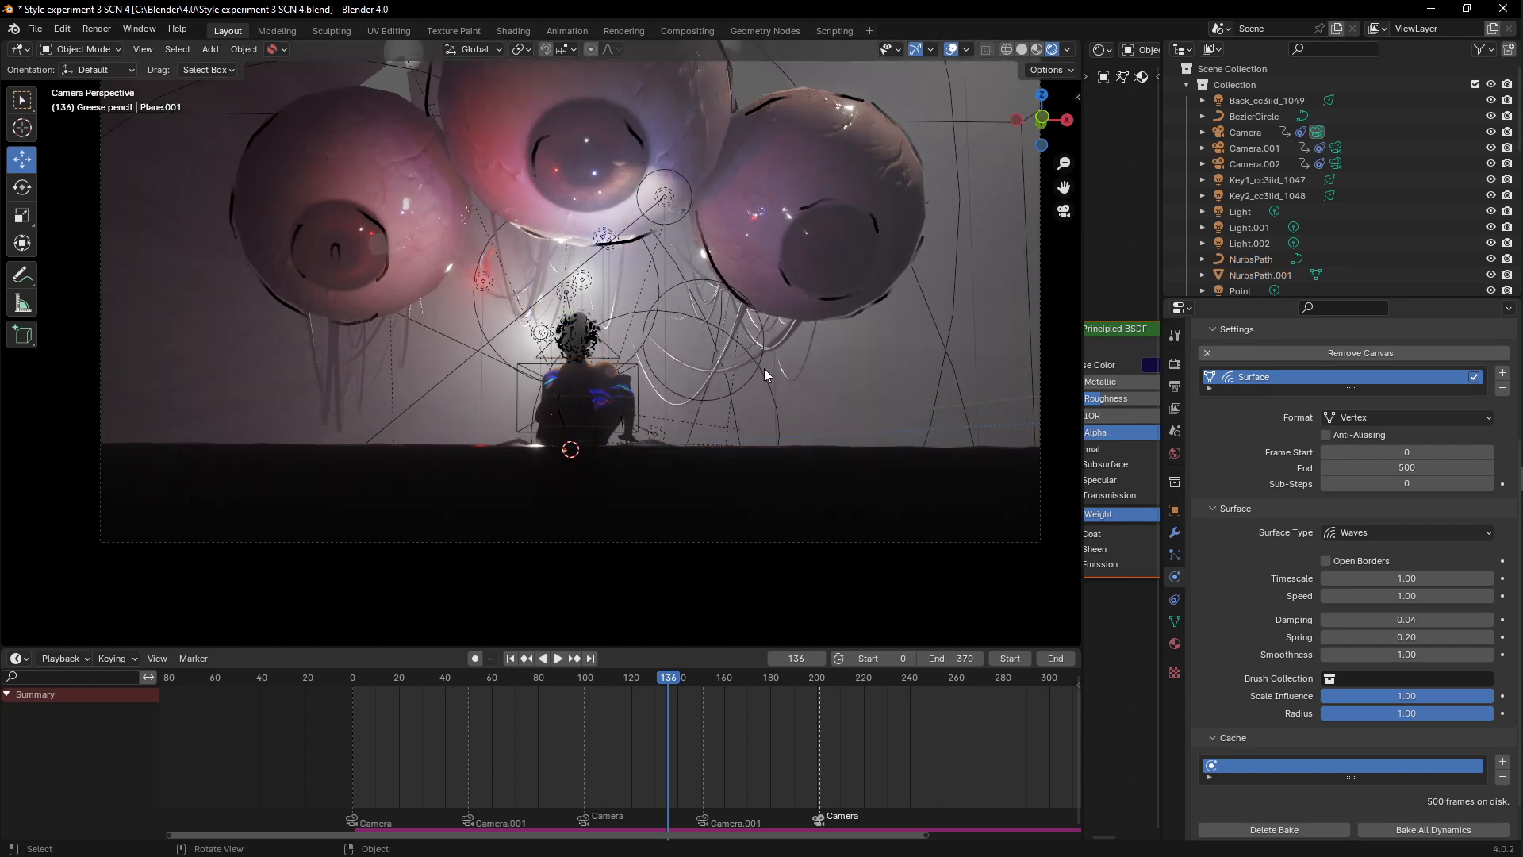
Step: Select the Fog volume around the scene and hide it
scroll(750, 354, "up", 1)
middle_click_drag(706, 241, 500, 309)
left_click(784, 178)
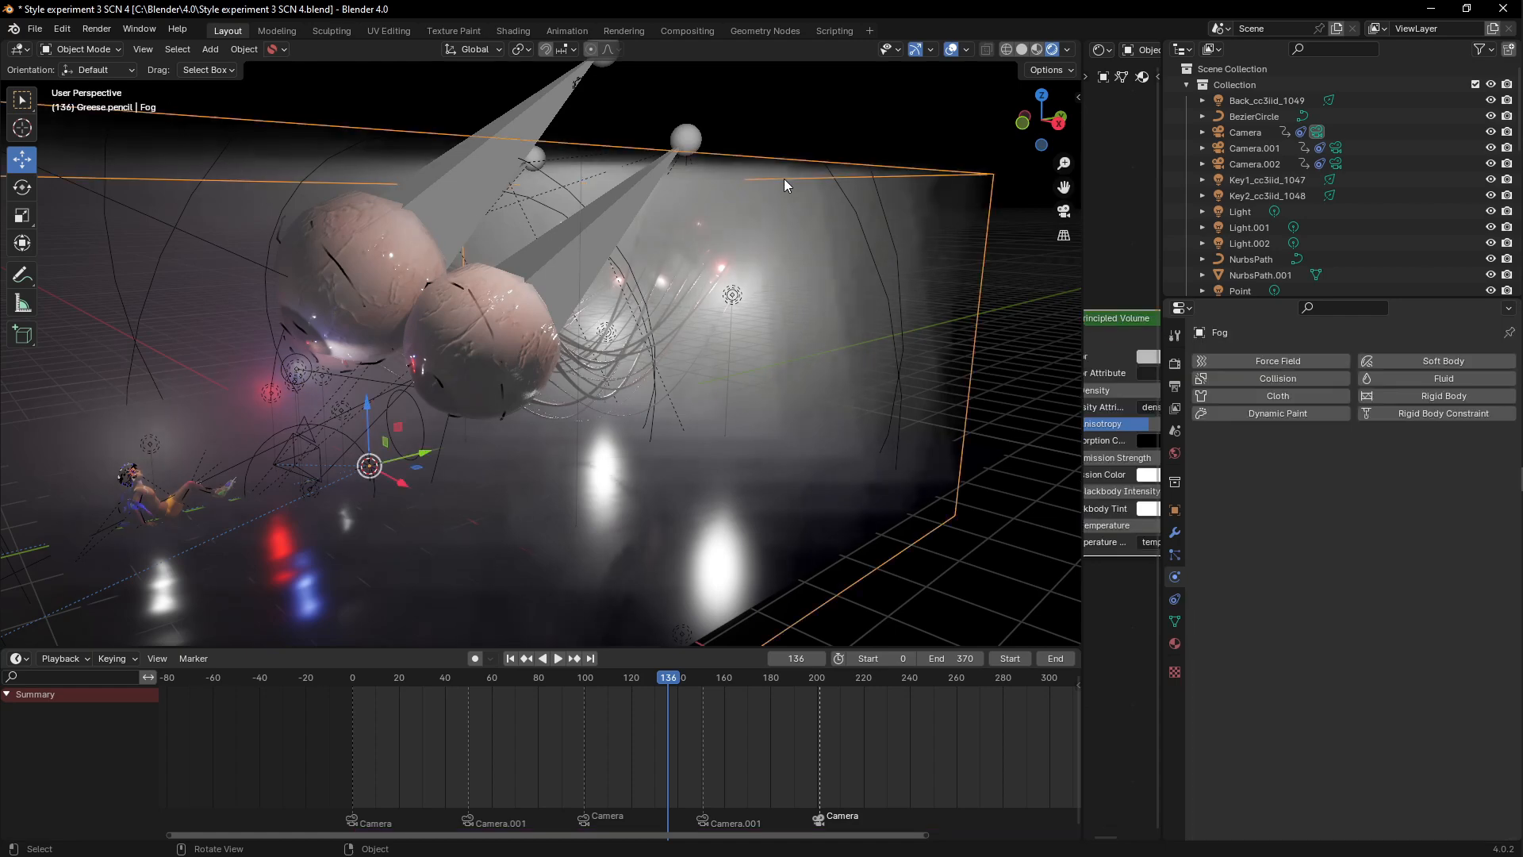
key("h")
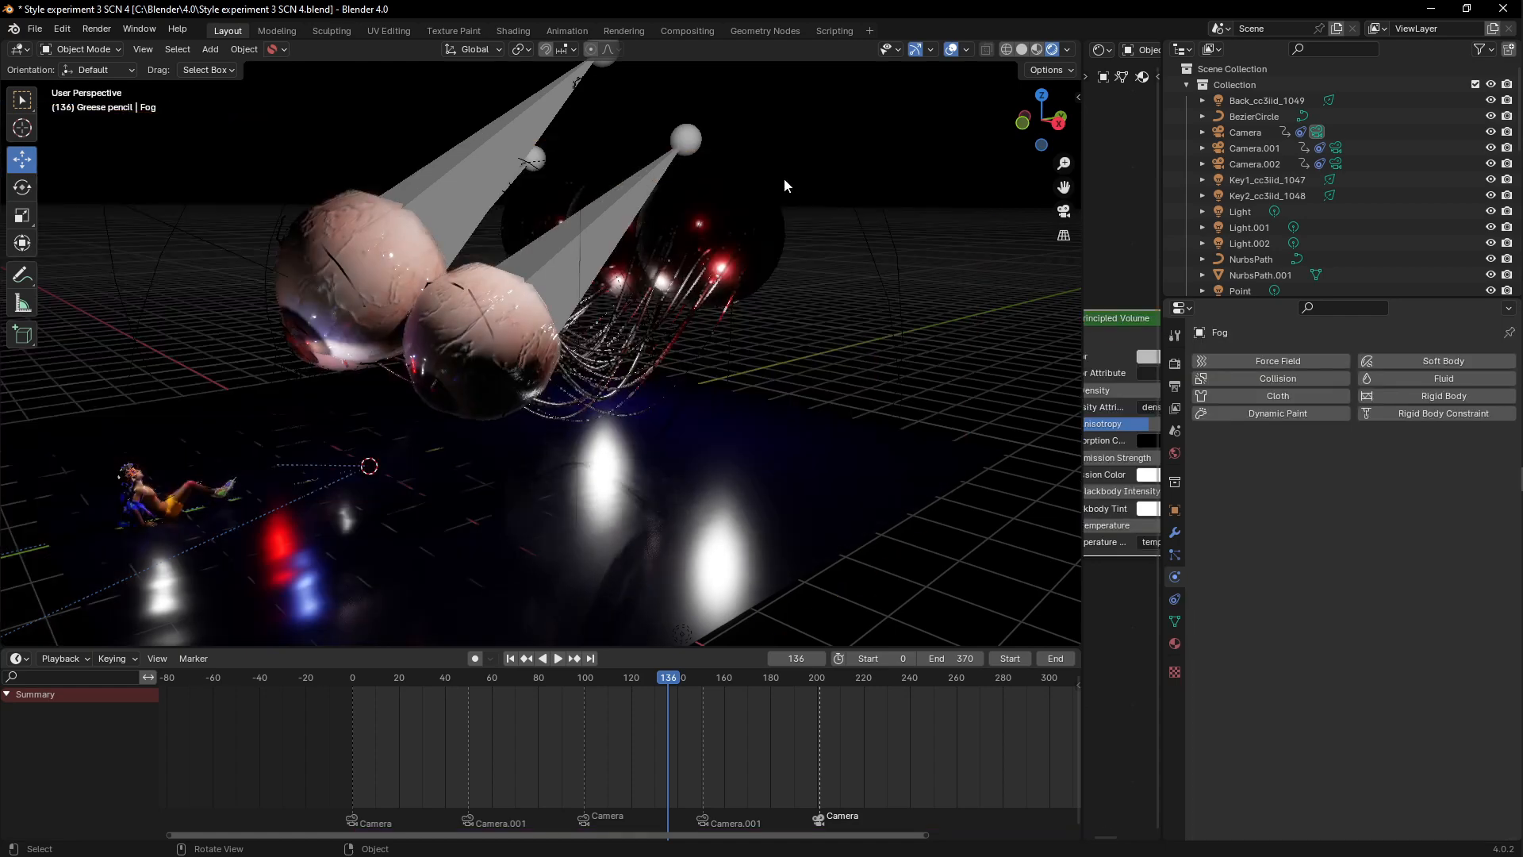
Step: Select the slime.001 strands behind the eyeballs and view their slimeSetUp geometry nodes modifier from several angles
scroll(681, 330, "up", 5)
left_click(719, 277)
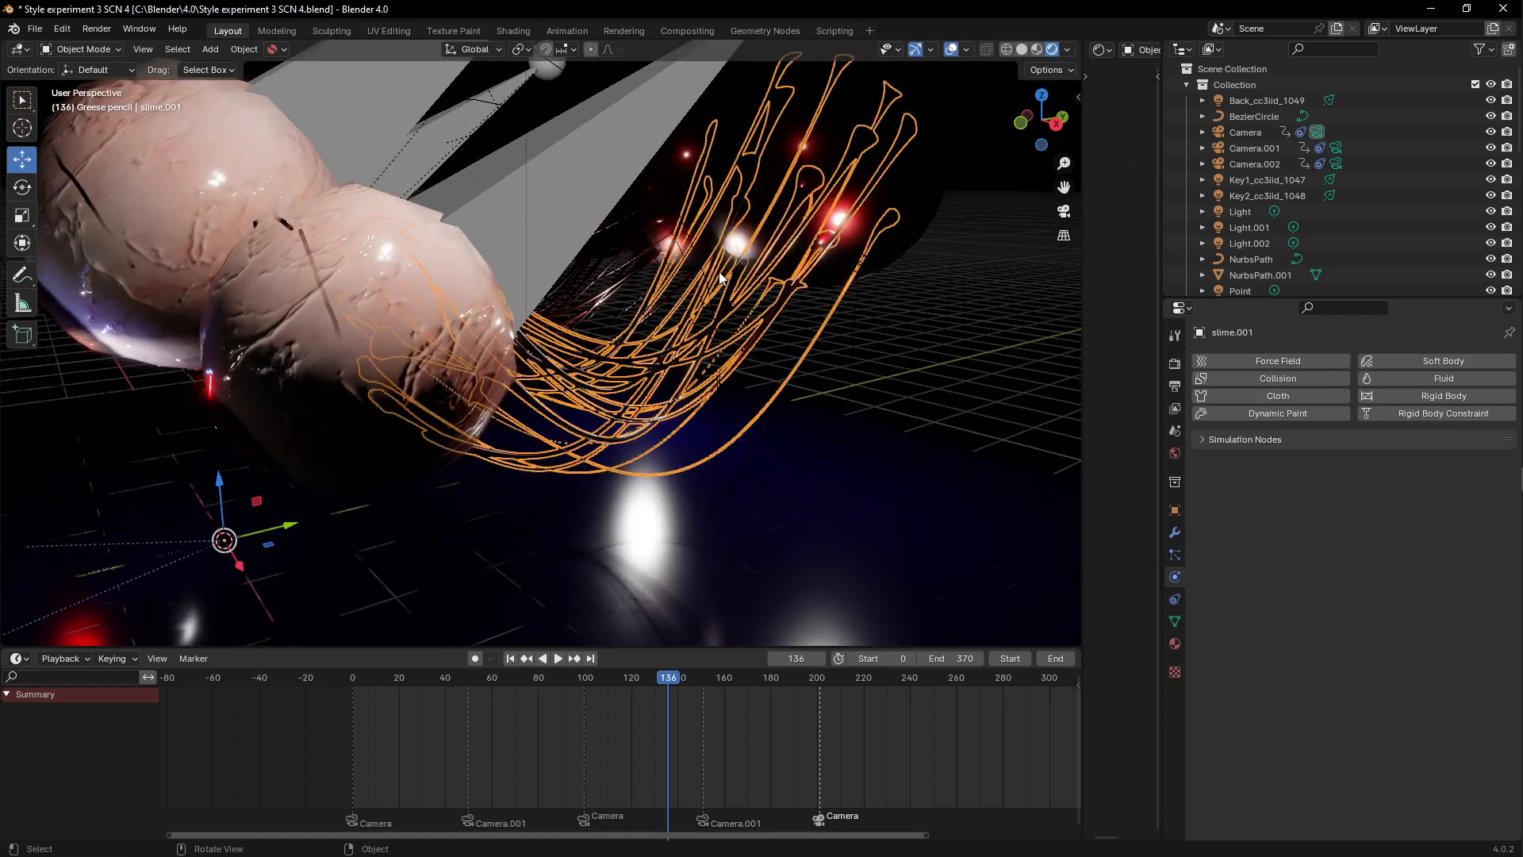
left_click(1175, 532)
middle_click_drag(947, 464, 575, 372)
scroll(577, 369, "up", 2)
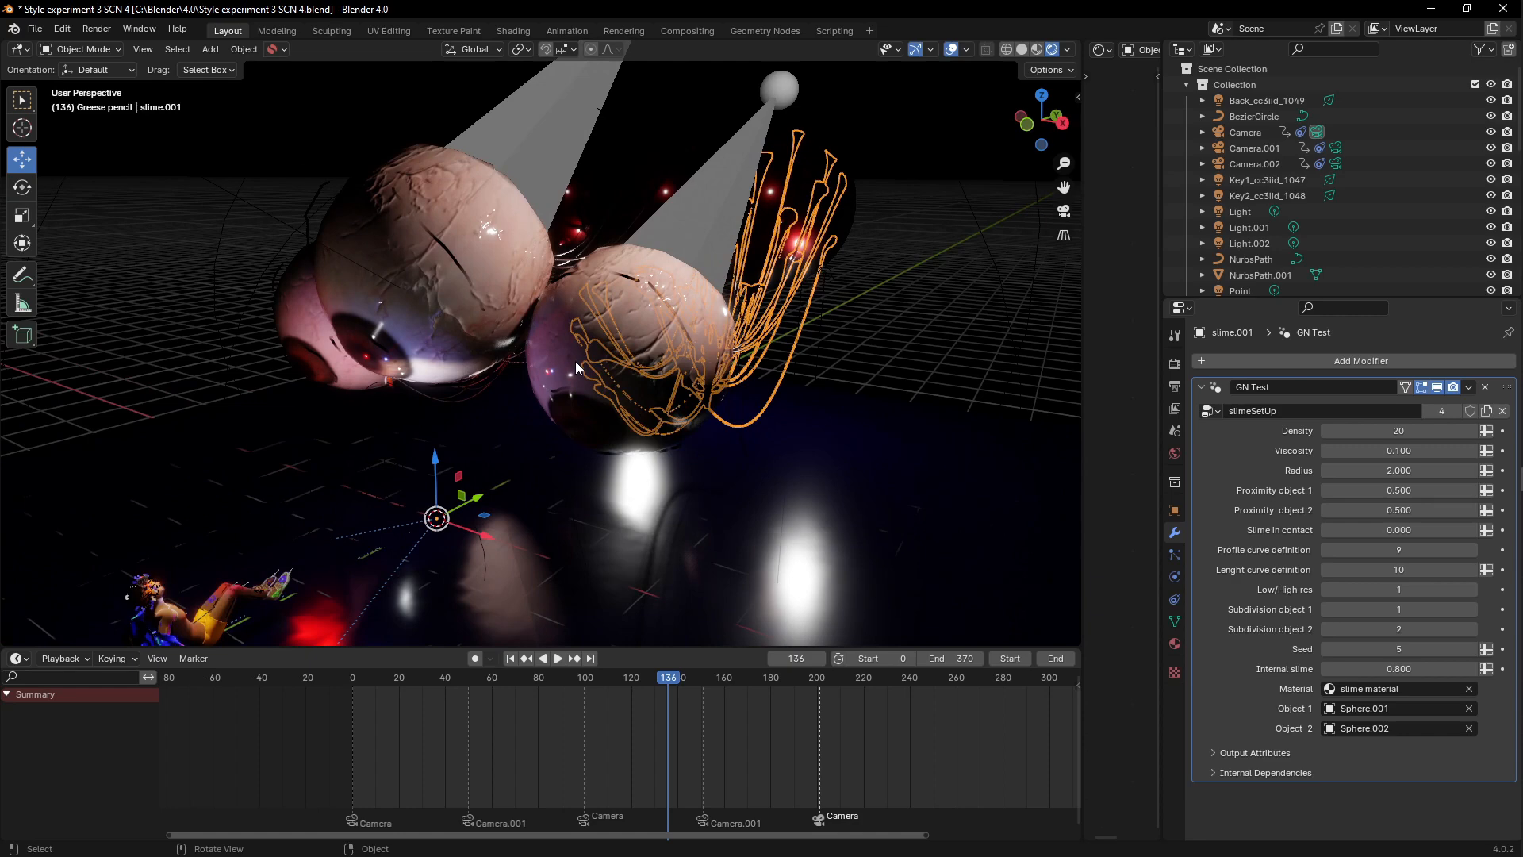
middle_click_drag(576, 370, 723, 279)
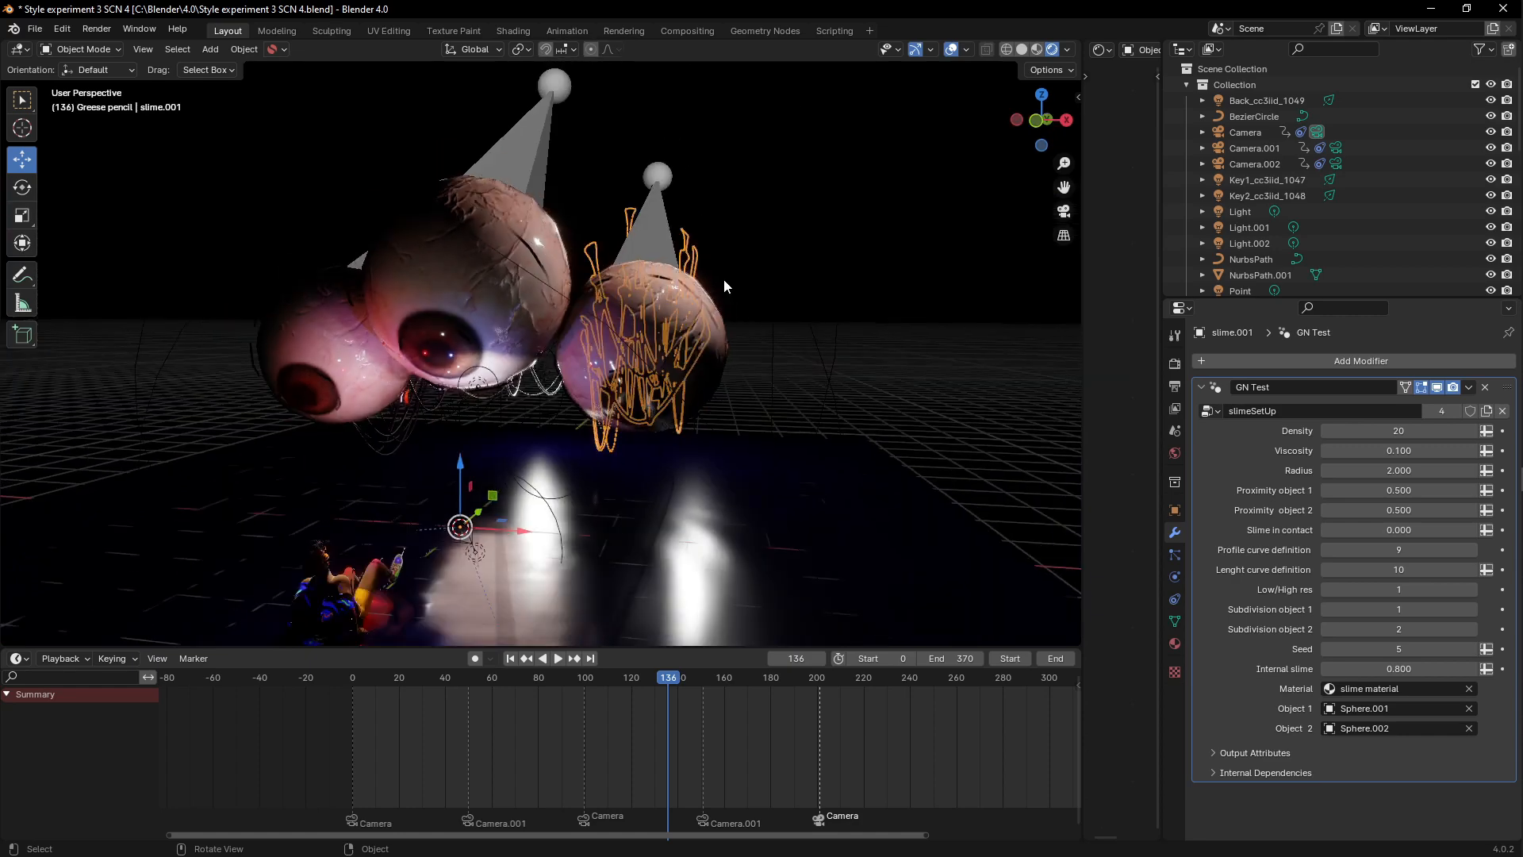
middle_click_drag(670, 346, 572, 317)
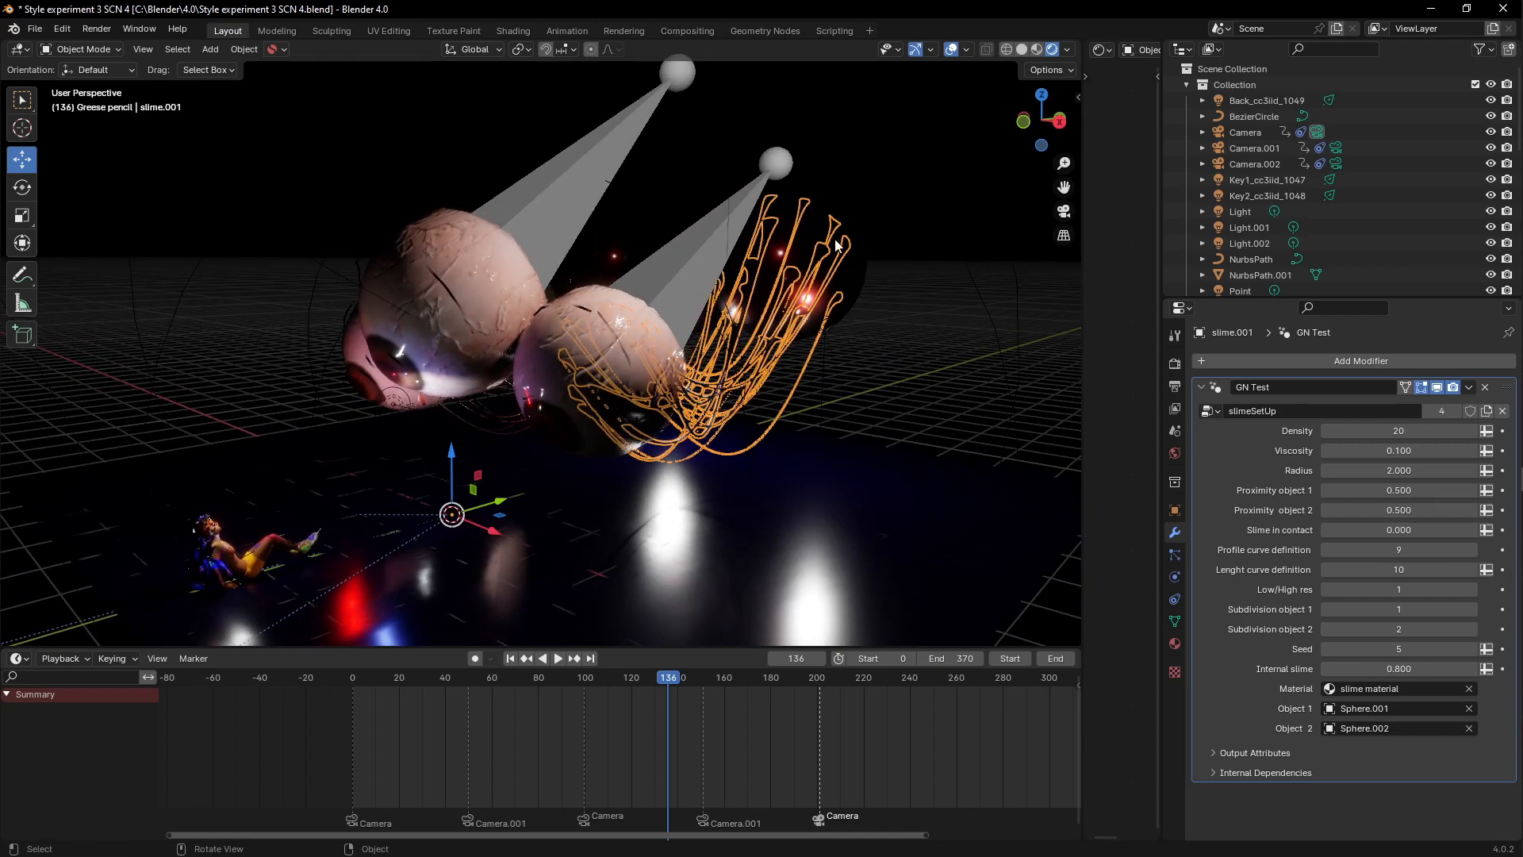
Step: Select the slime.003 strands between the other eyeballs and examine their slimeSetUp settings and shape up close
left_click(892, 218)
left_click(727, 411)
middle_click_drag(726, 411, 421, 463)
left_click(349, 509)
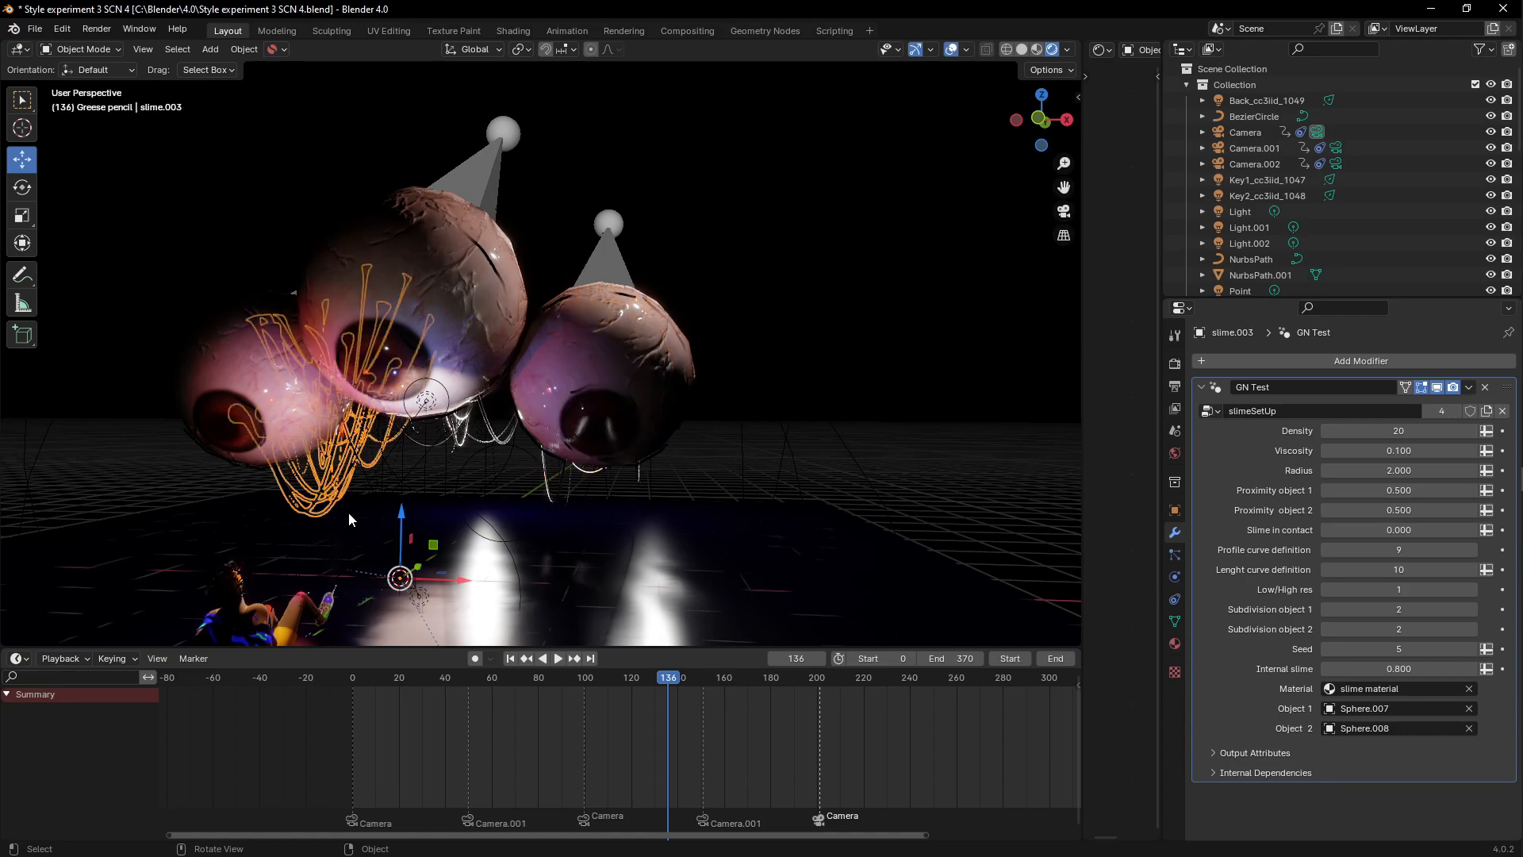
middle_click_drag(349, 512, 541, 335)
scroll(548, 345, "up", 5)
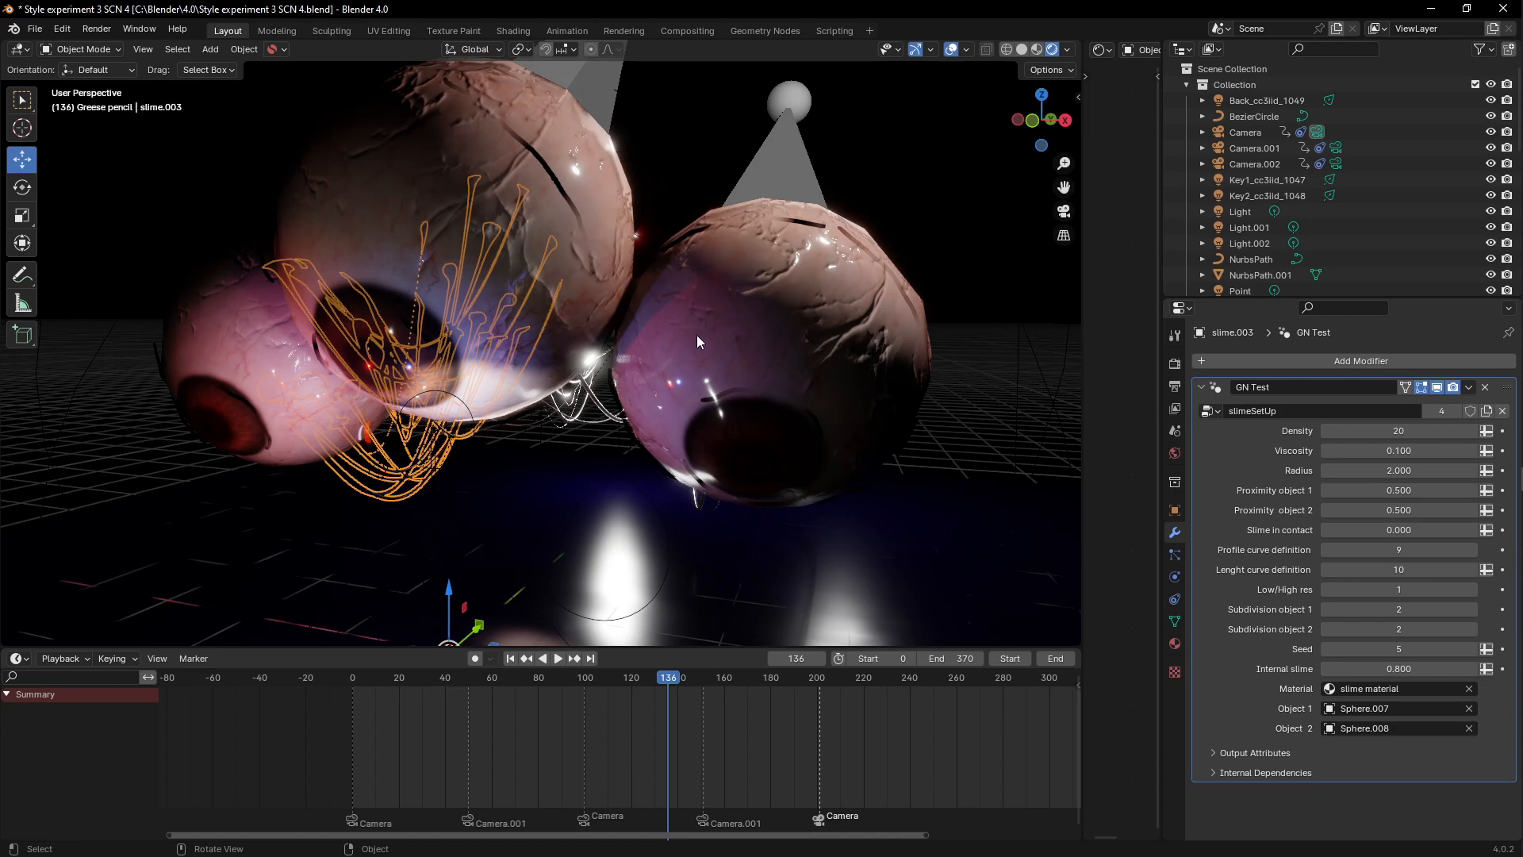
scroll(769, 324, "down", 1)
middle_click_drag(635, 366, 588, 411, "shift")
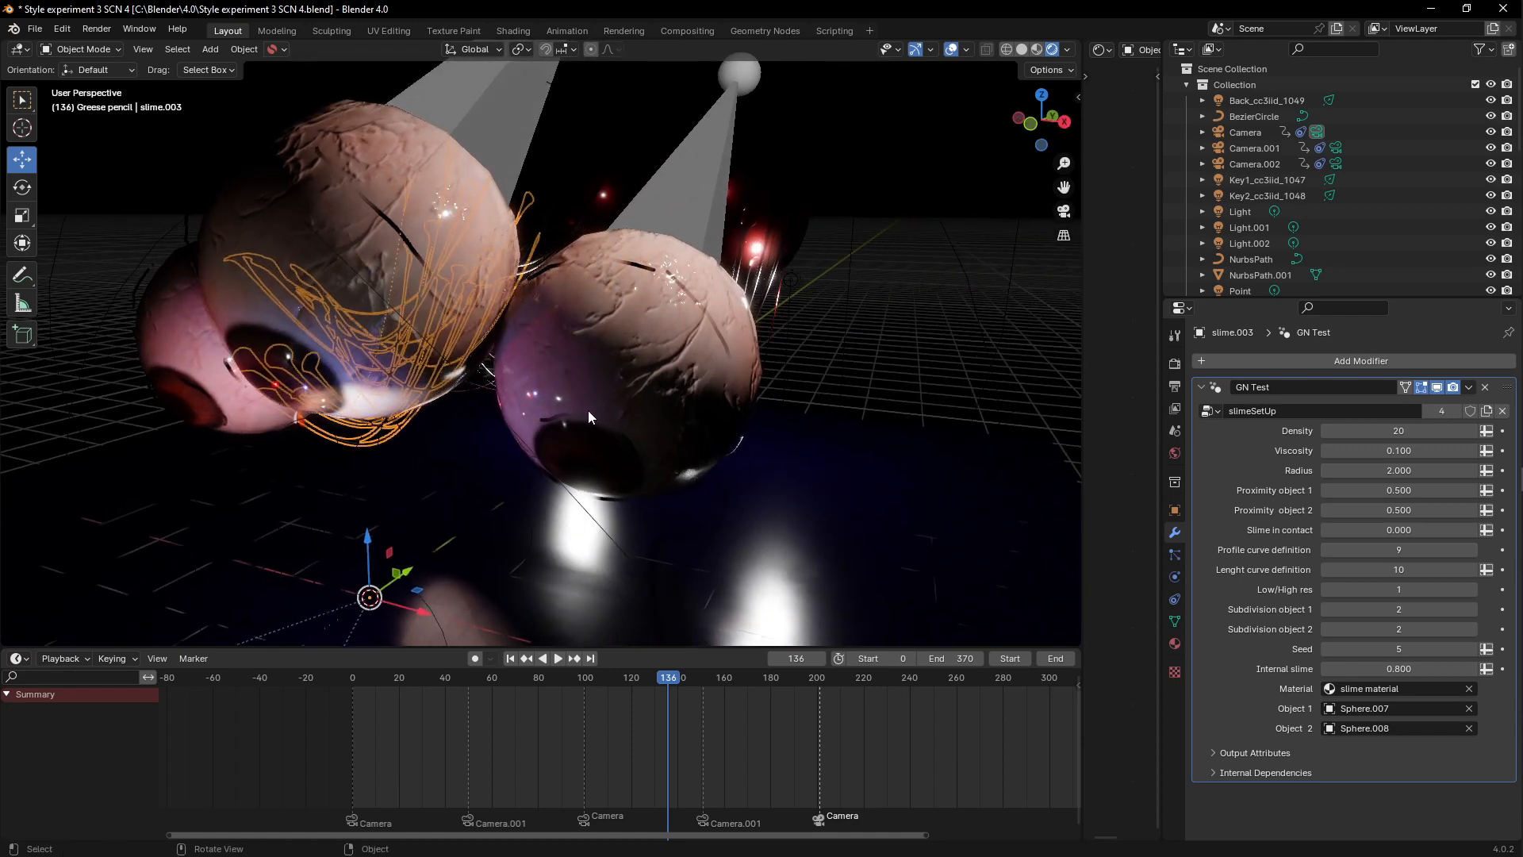
Step: Reselect the slime.001 strands, examine how they connect the eyeballs, and clear the selection
scroll(595, 392, "up", 1)
middle_click_drag(641, 376, 601, 349)
left_click(717, 386)
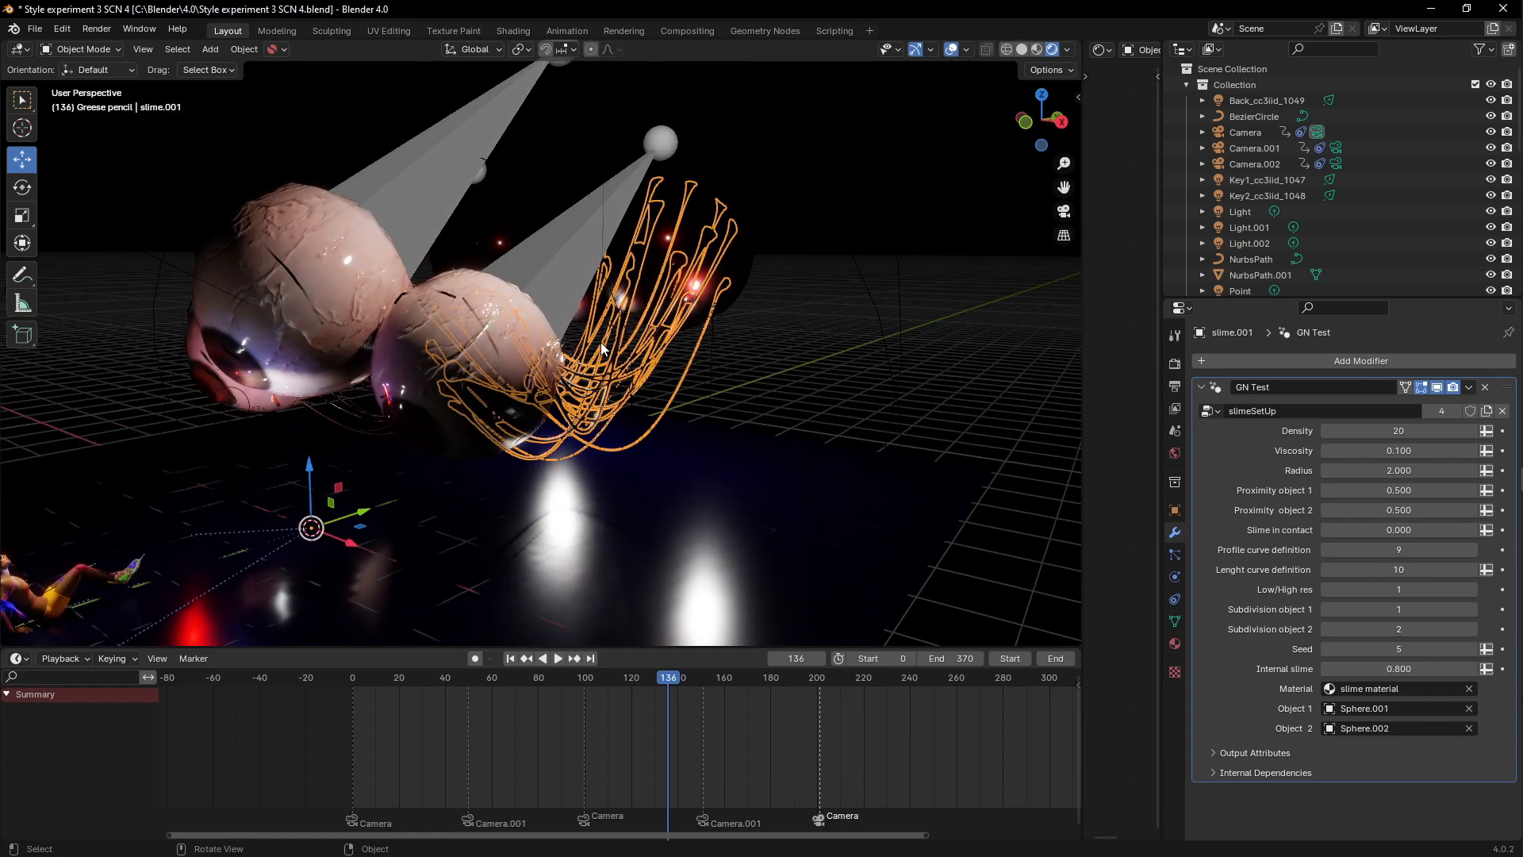
middle_click_drag(754, 335, 777, 342)
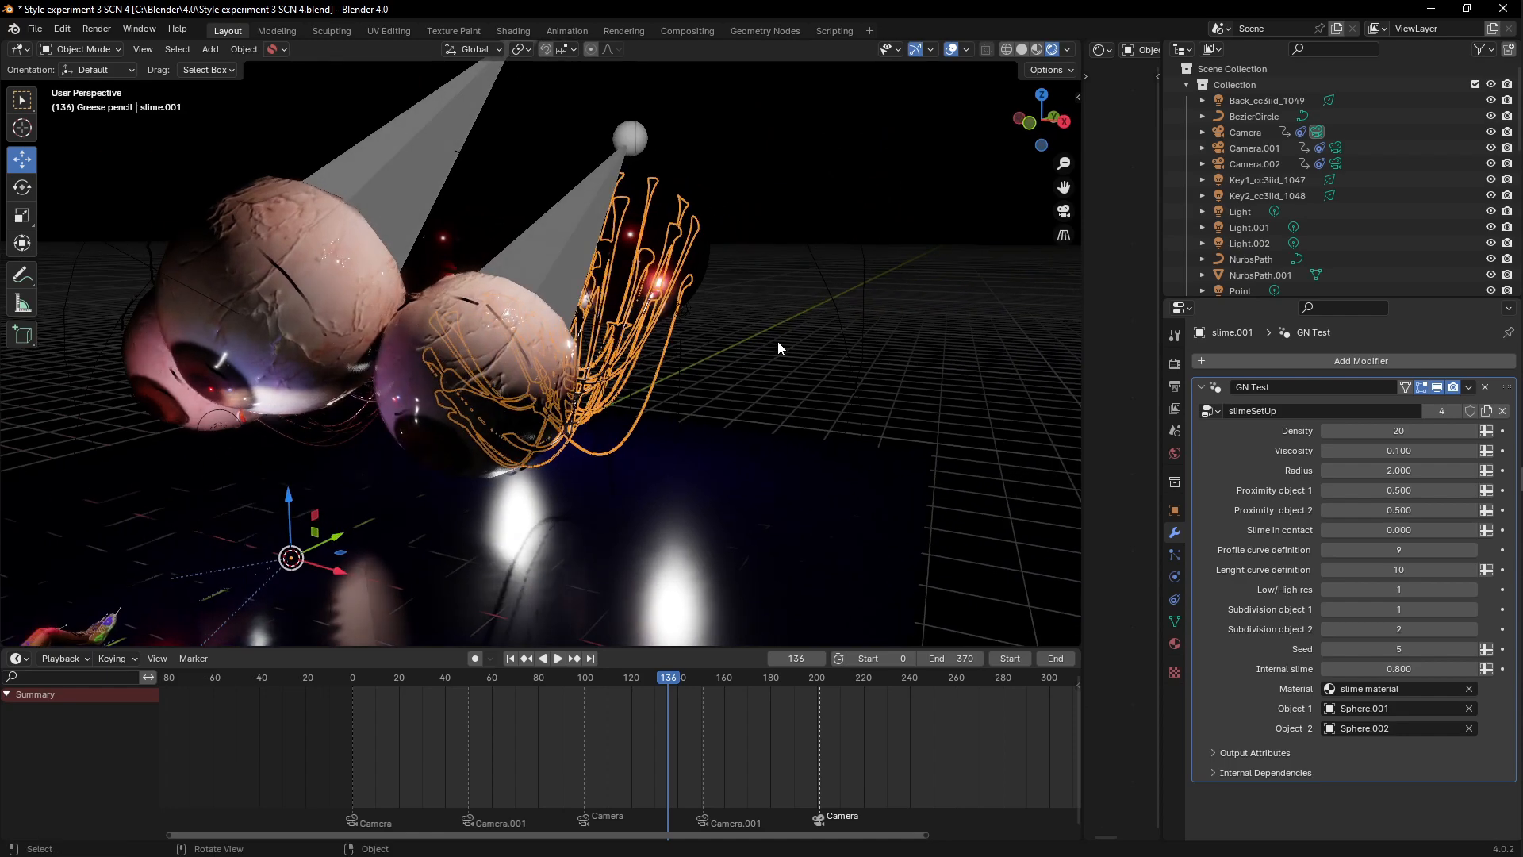
left_click(704, 365)
key("KP_1")
middle_click_drag(638, 372, 599, 422)
middle_click_drag(627, 252, 635, 374, "shift")
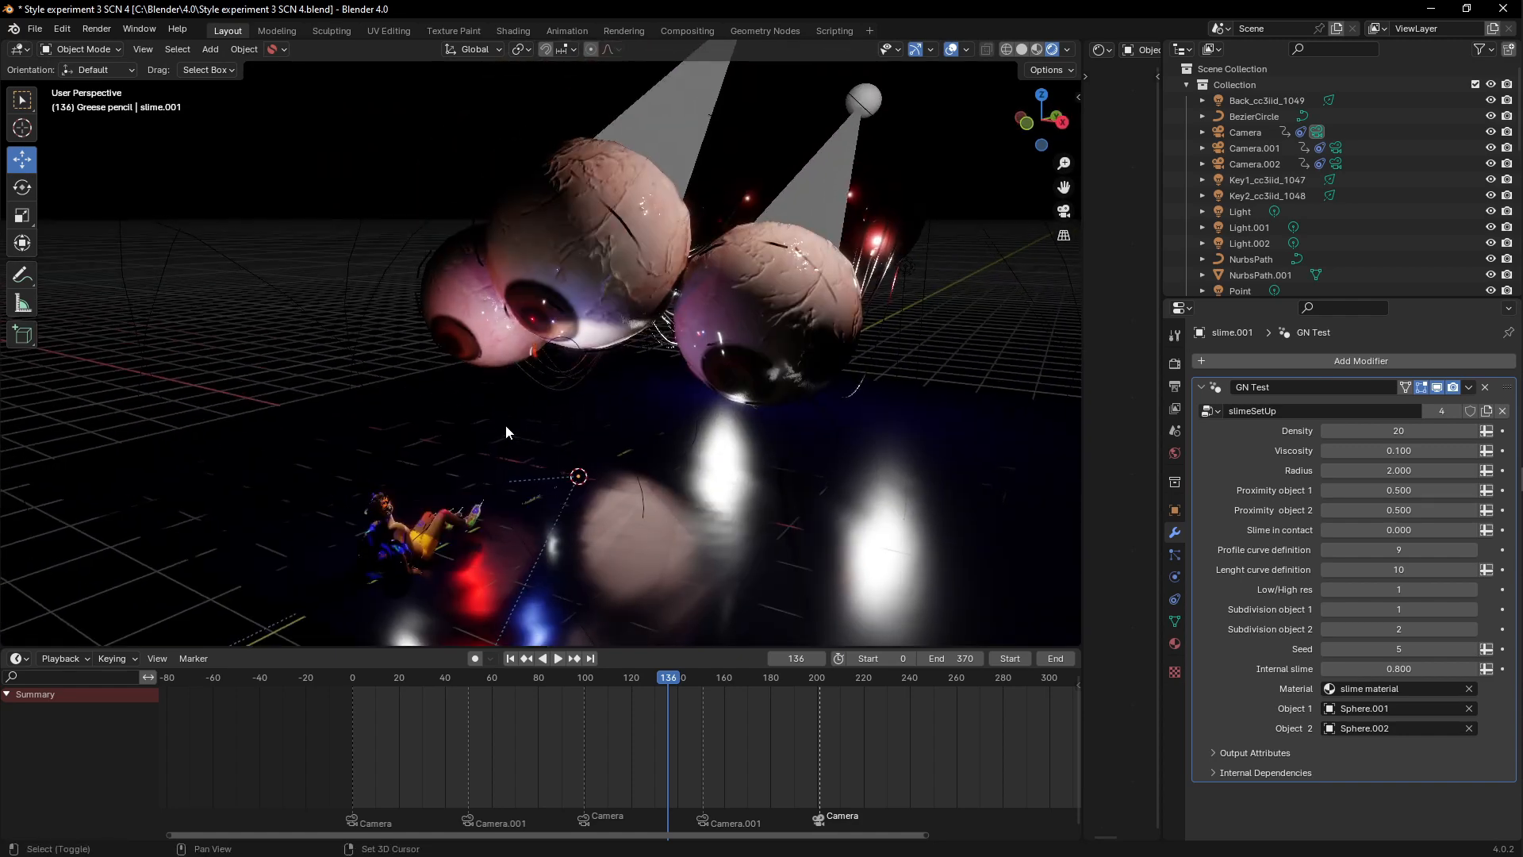
Step: Select the character's cloth_parent garment, view its MeshSequenceCache modifier, and play its animation from frame 136
middle_click_drag(445, 505, 508, 412, "shift")
scroll(508, 415, "up", 3)
scroll(511, 429, "up", 3)
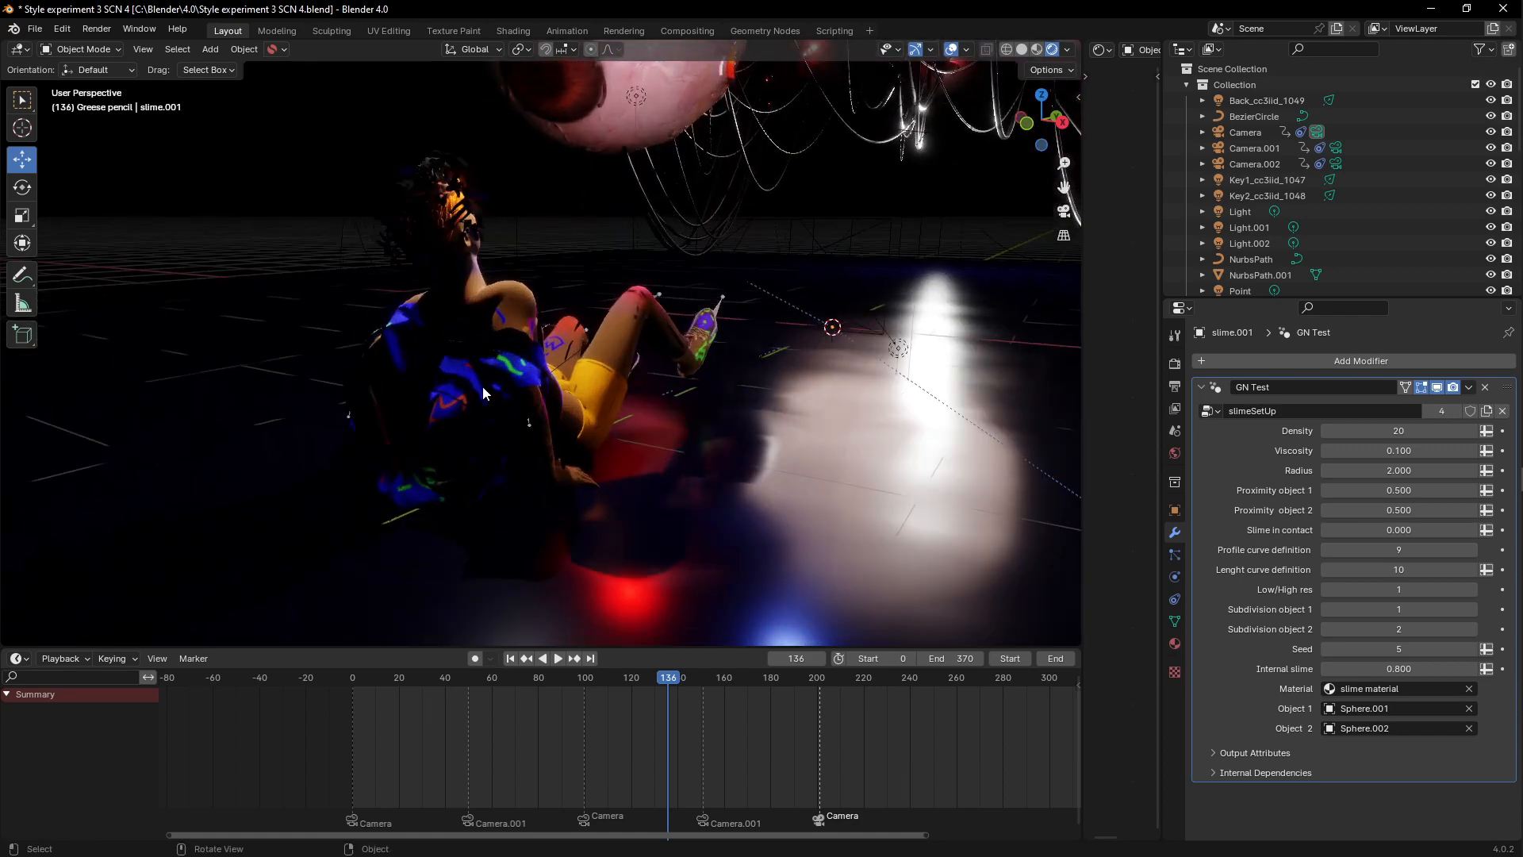
scroll(487, 385, "up", 2)
left_click(474, 379)
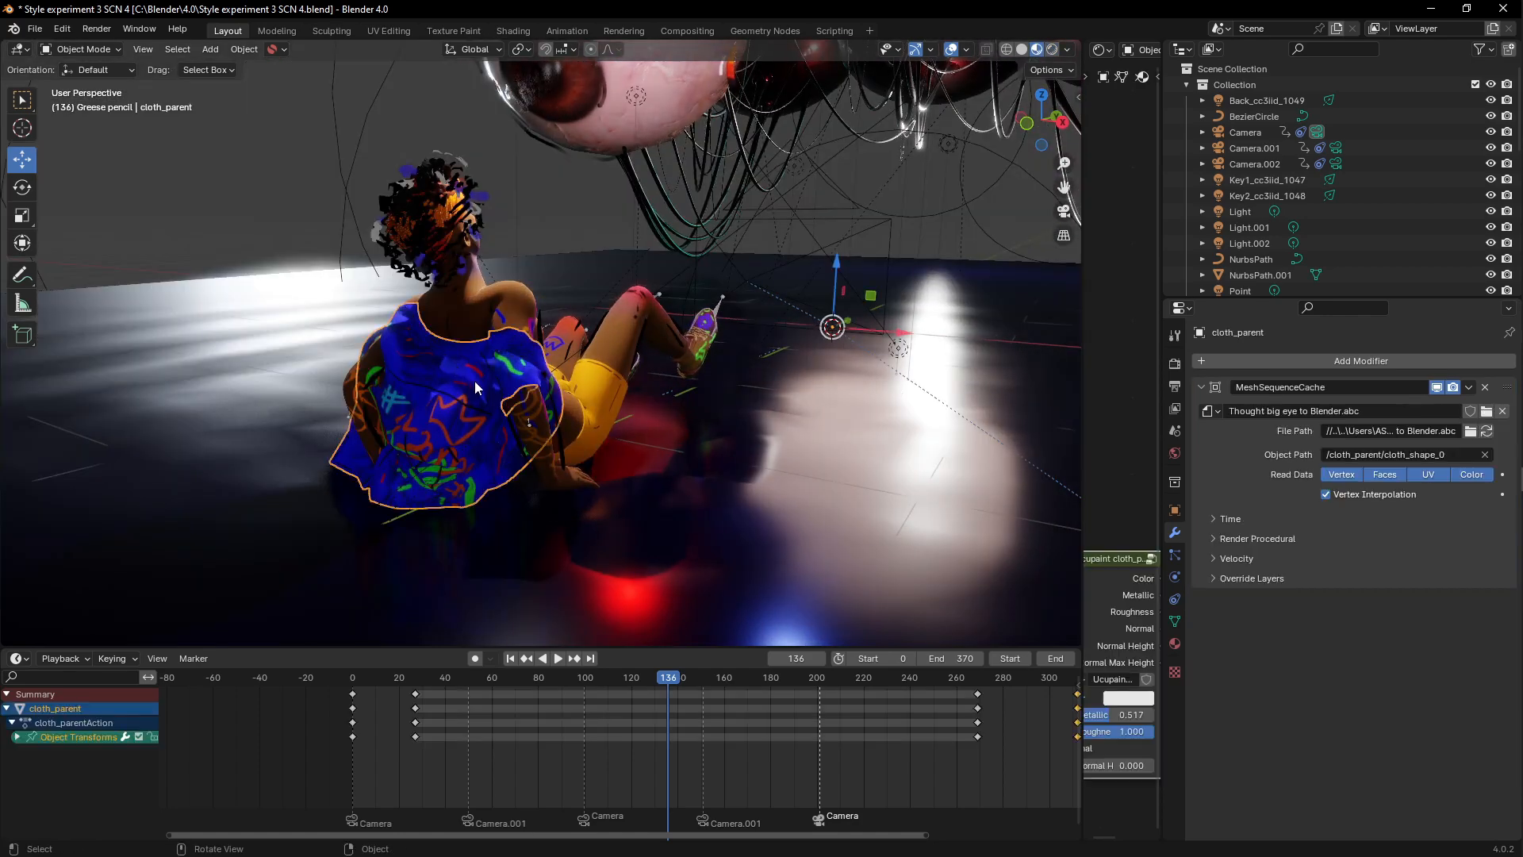
middle_click_drag(475, 379, 444, 388)
key("space")
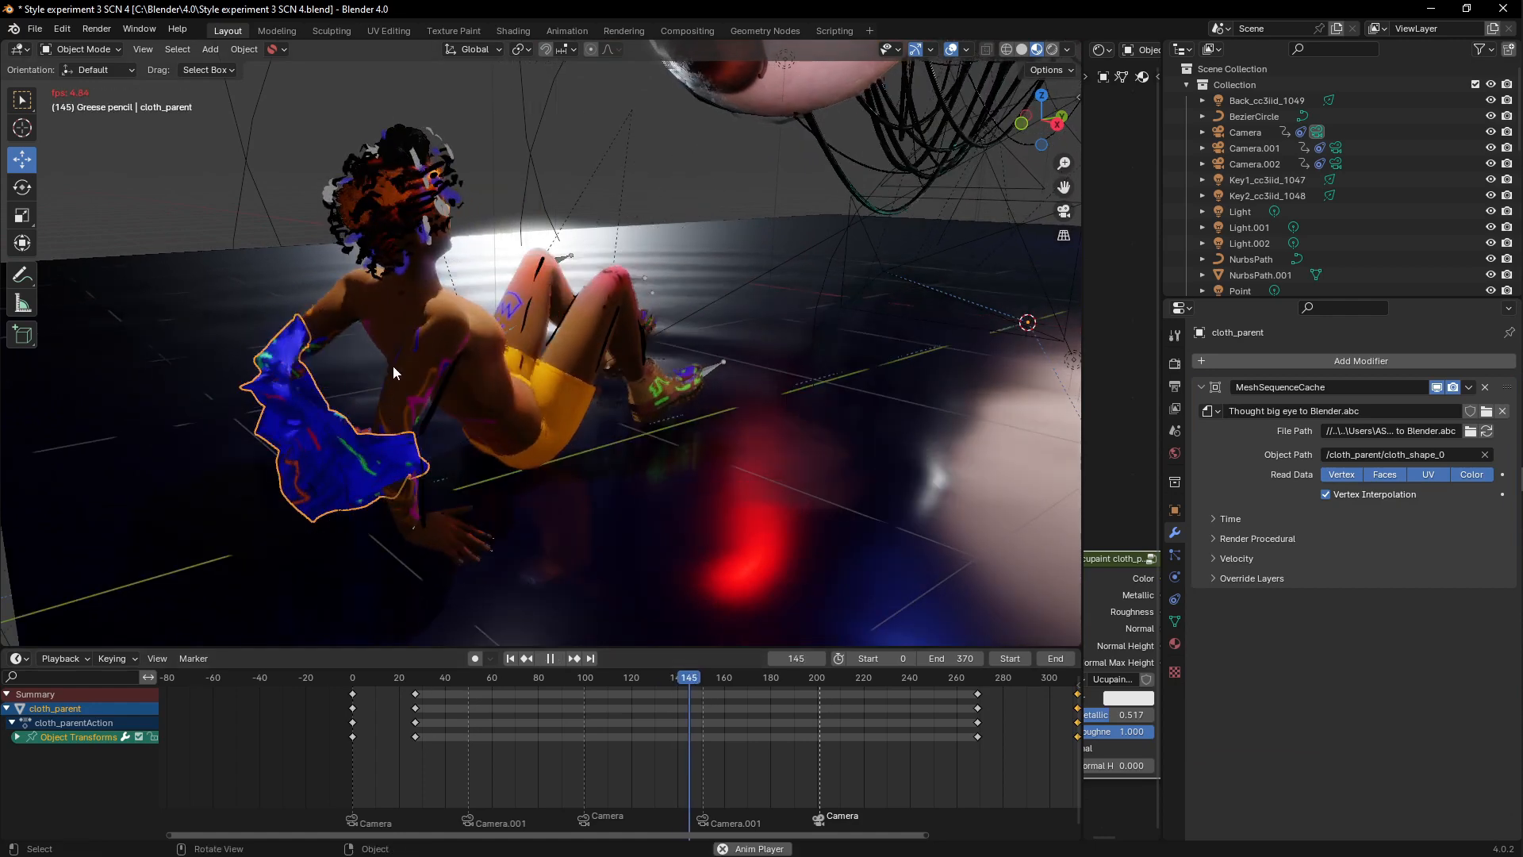
Step: Play the garment's cloth animation in short stretches up to frame 159, viewing the fabric from behind the character
key("space")
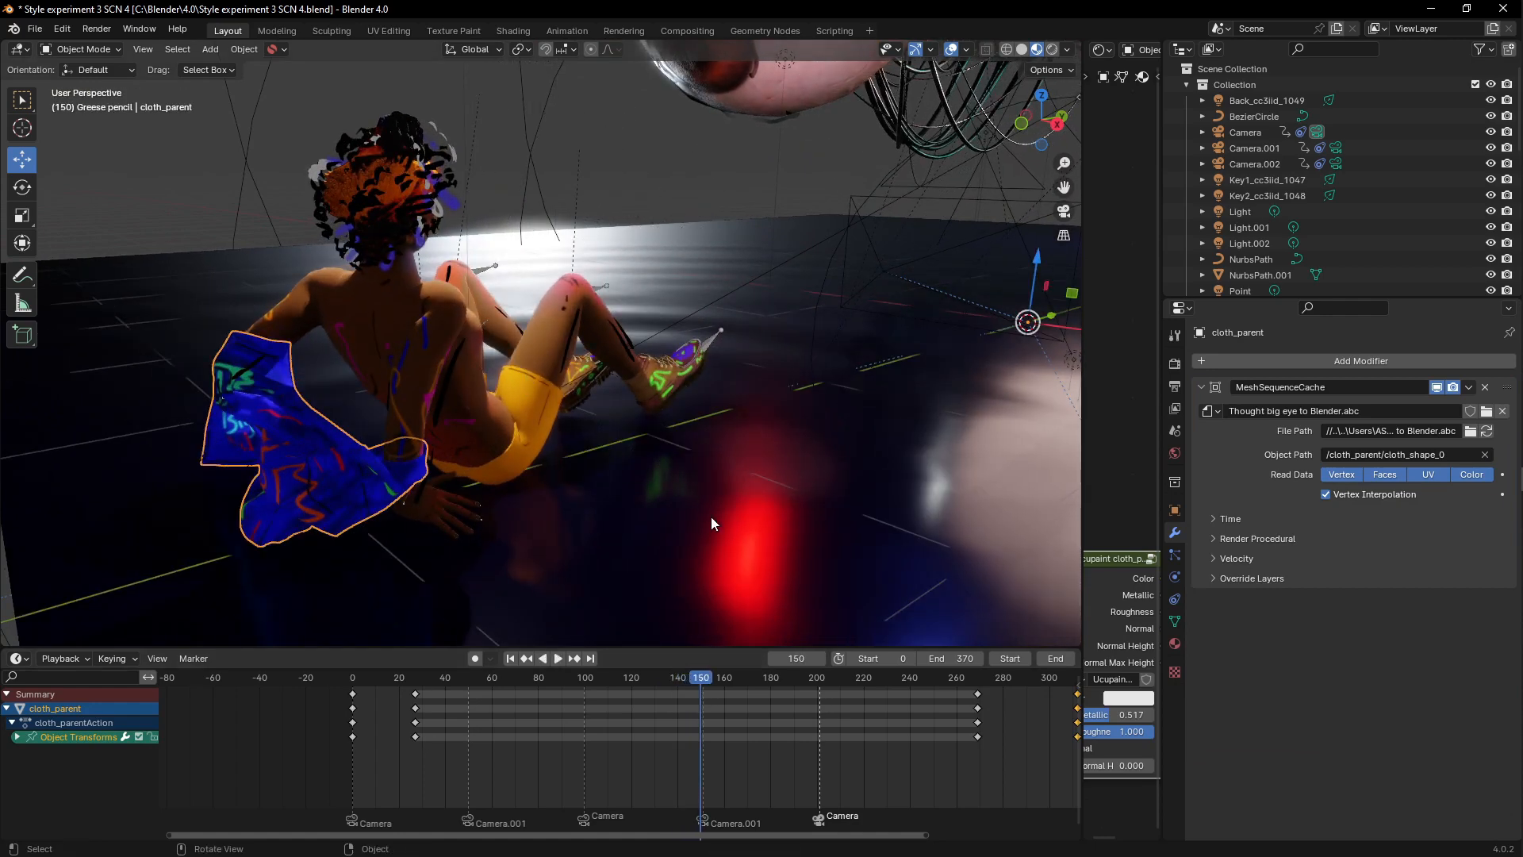
key("space")
key("space")
middle_click_drag(443, 208, 412, 230)
middle_click_drag(543, 339, 609, 442)
key("space")
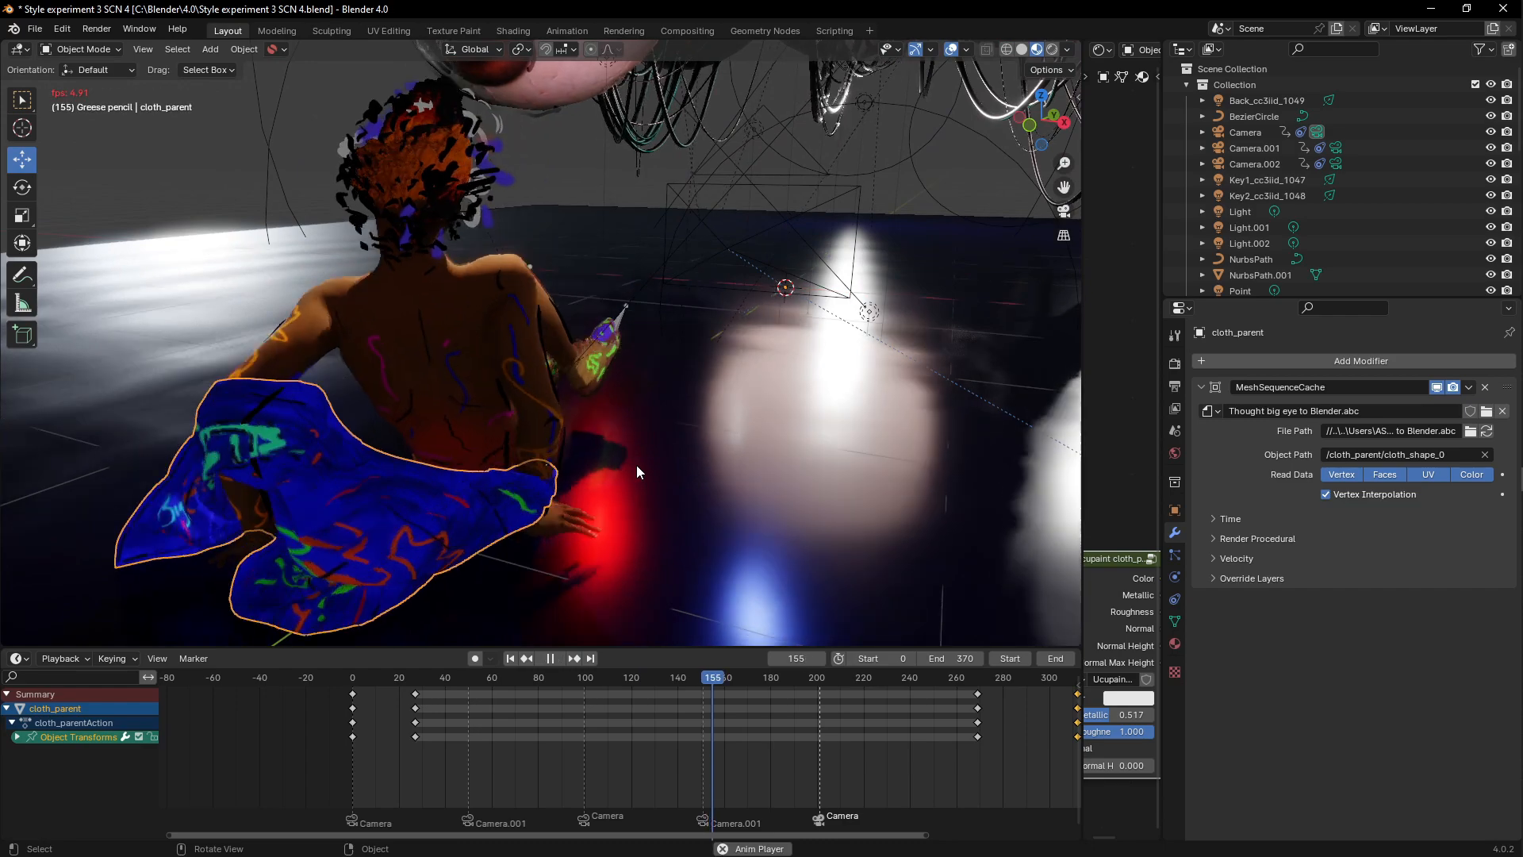
key("space")
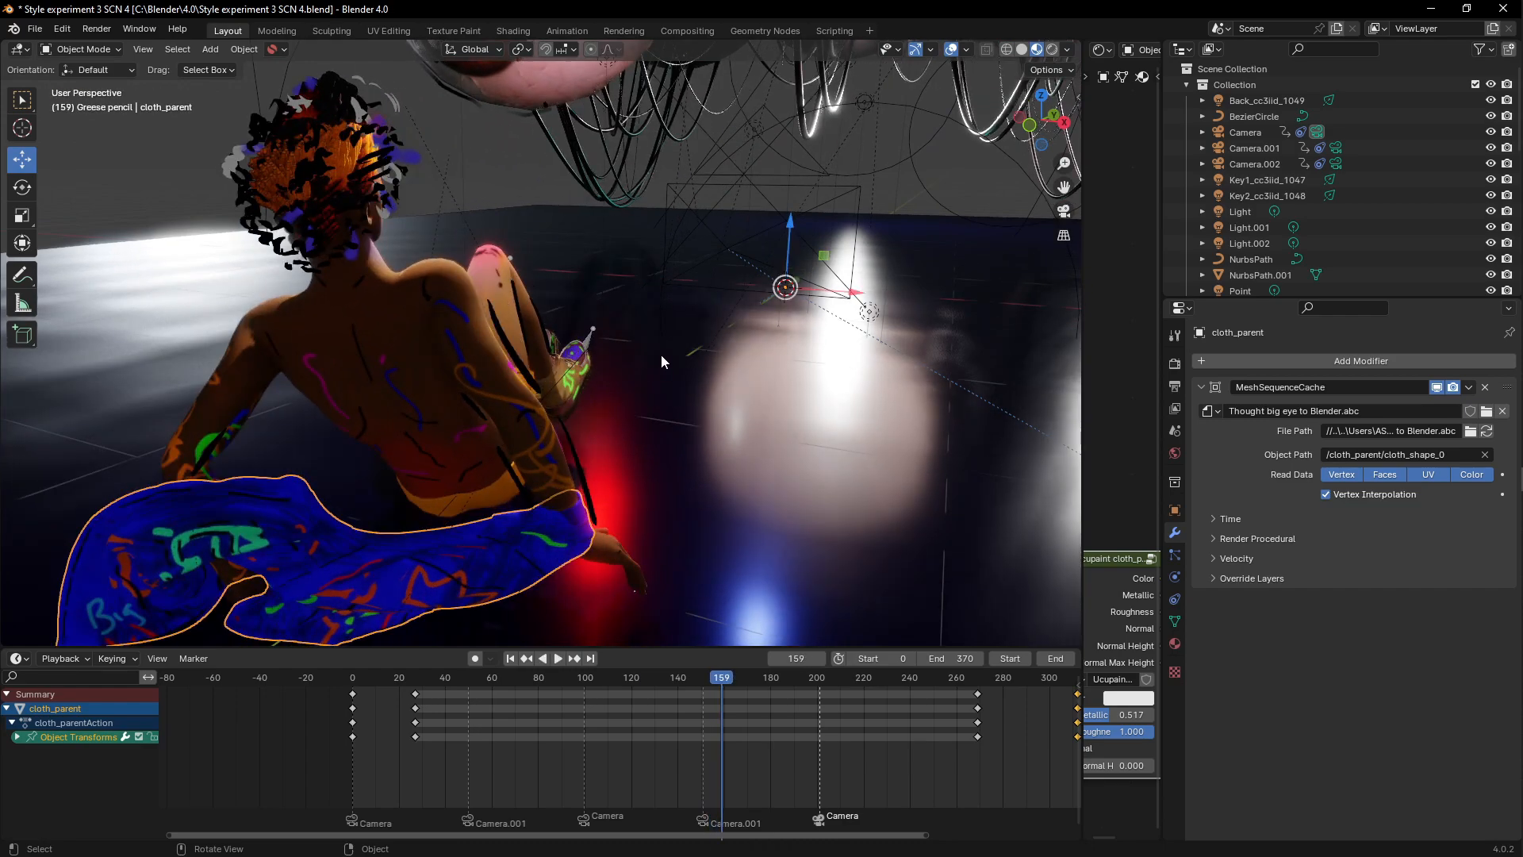
Step: View the whole eyeball scene from outside, and examine the rendered Camera.001 shot at frame 159
scroll(660, 354, "down", 5)
middle_click_drag(633, 373, 665, 363)
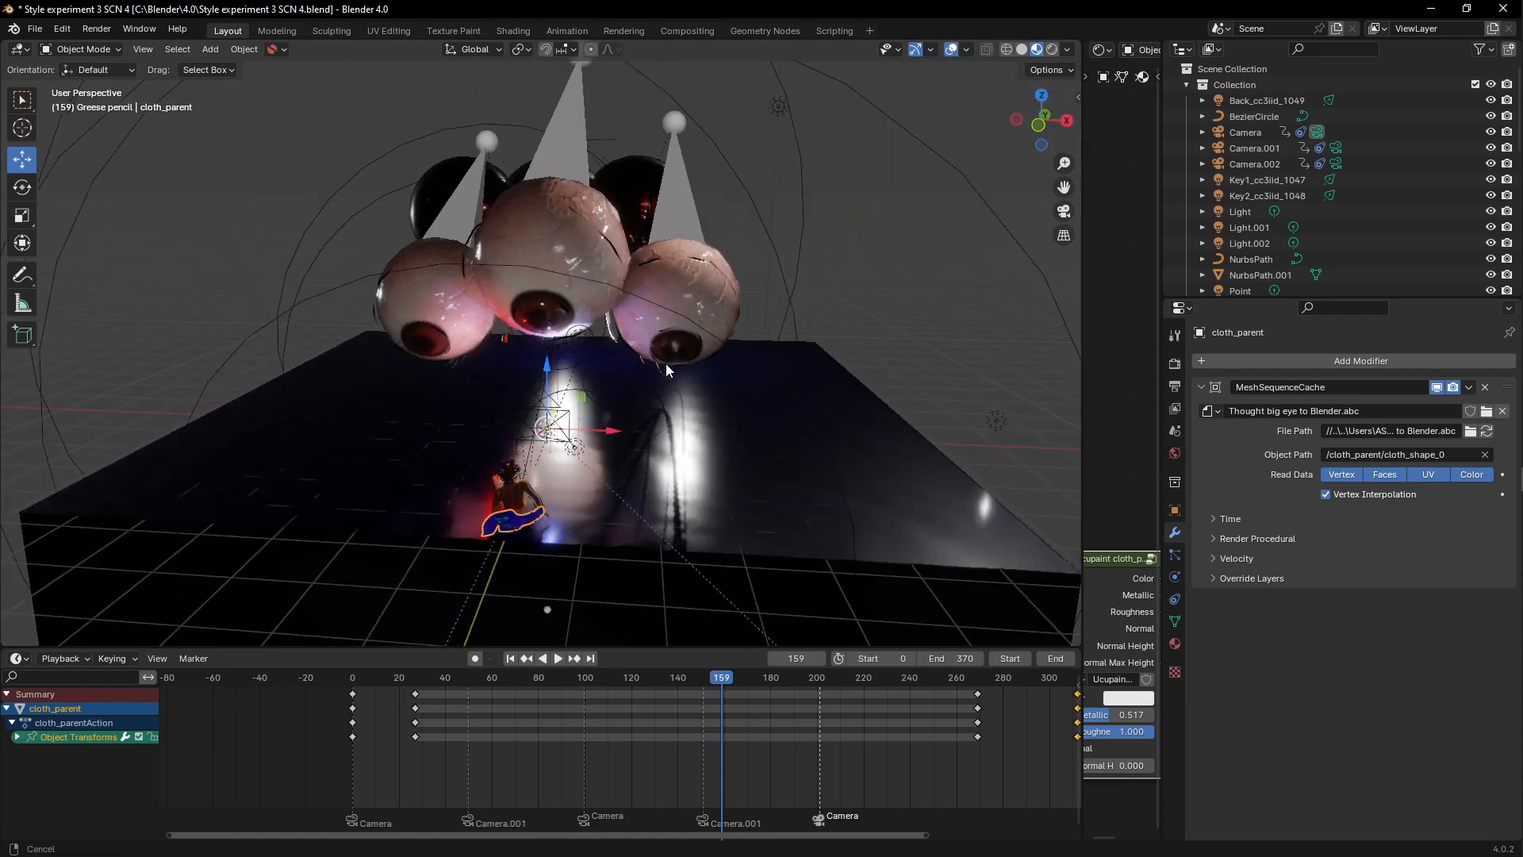
scroll(668, 368, "down", 5)
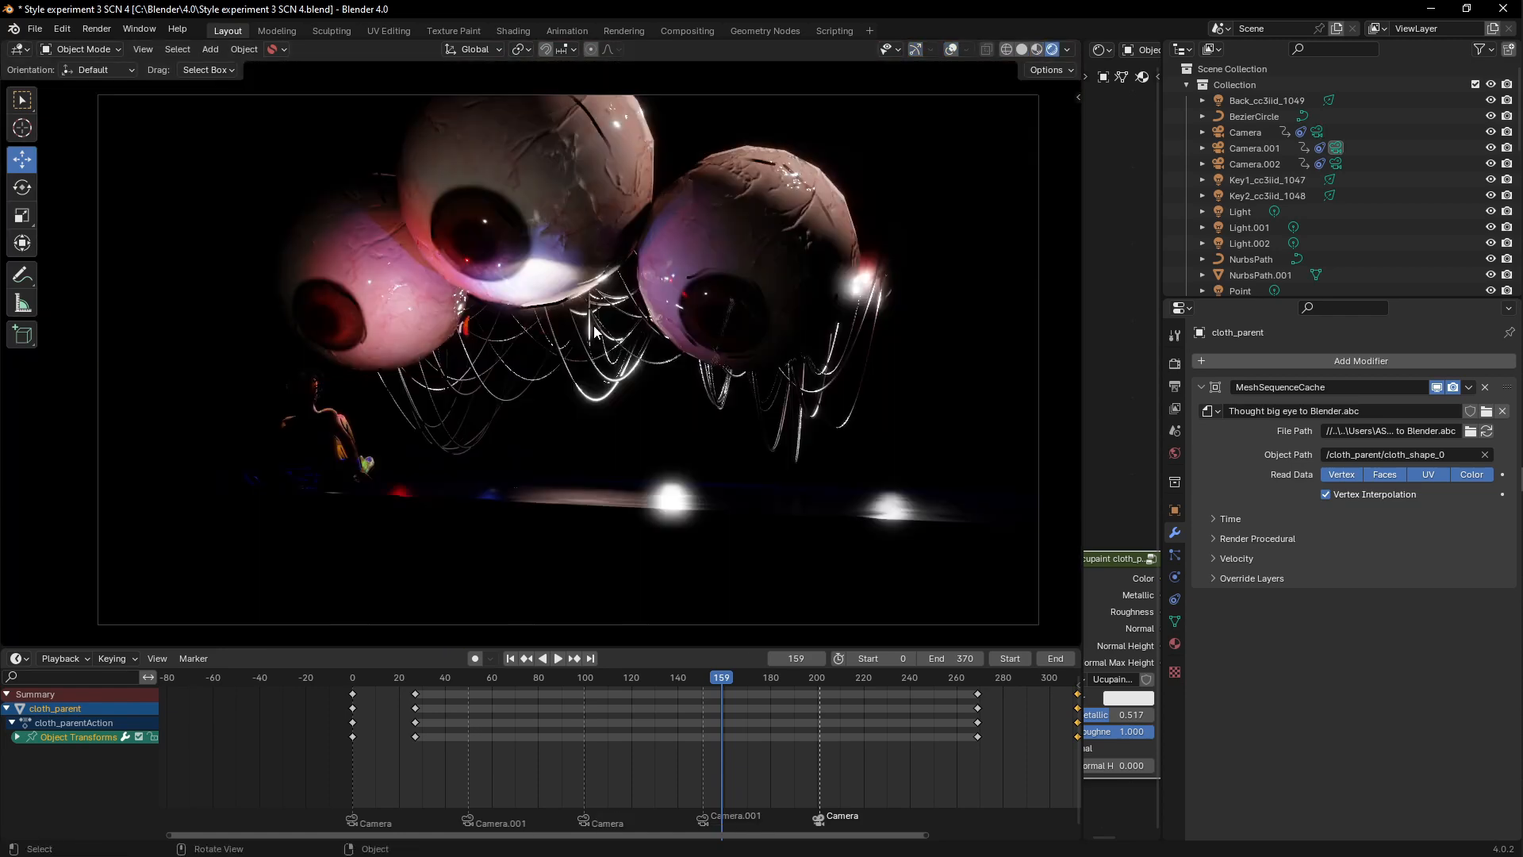
scroll(616, 348, "down", 2)
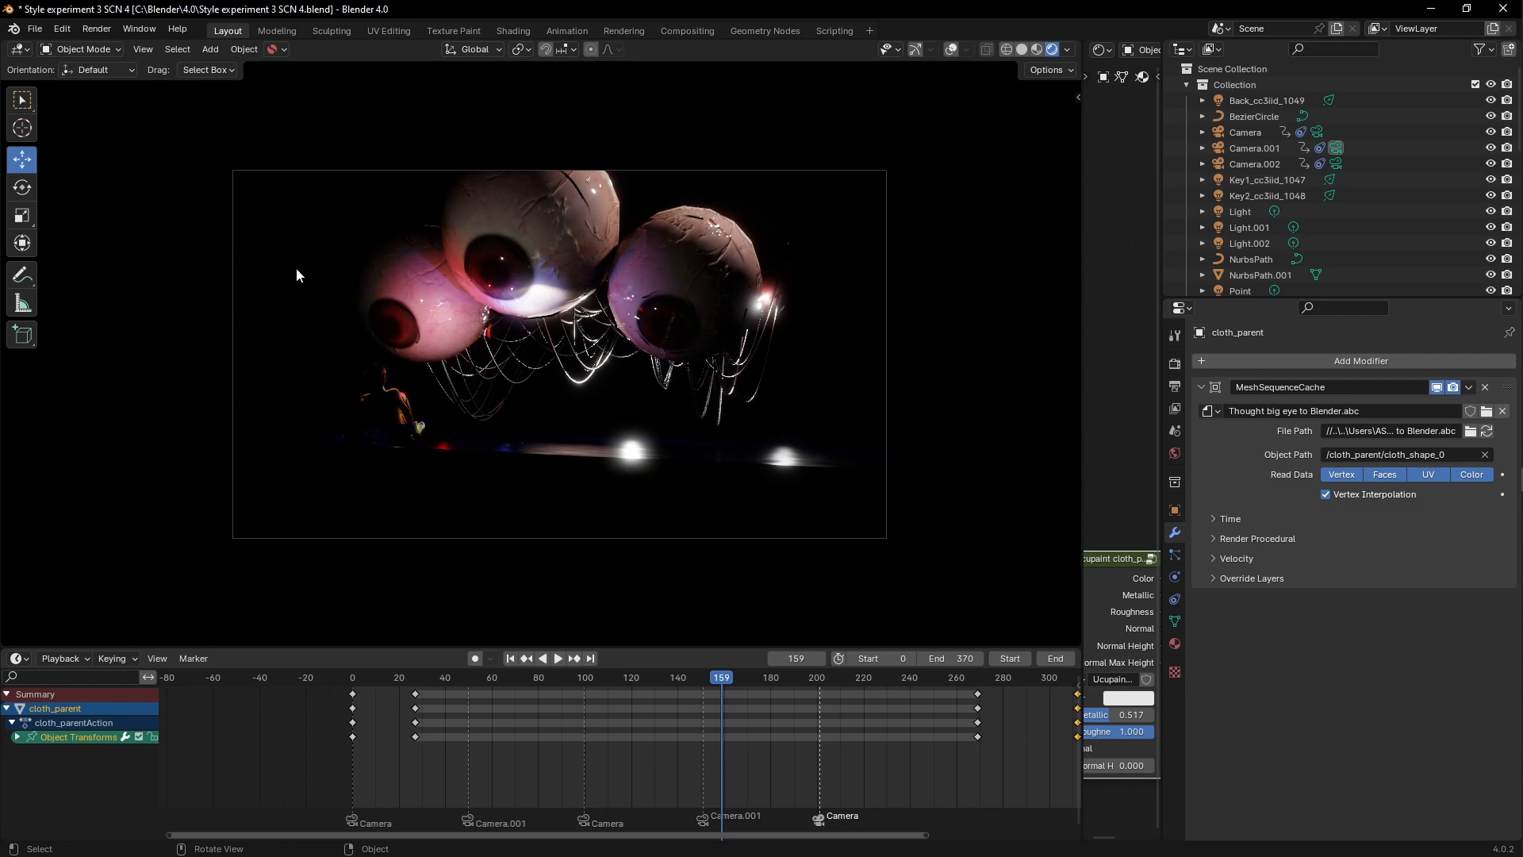
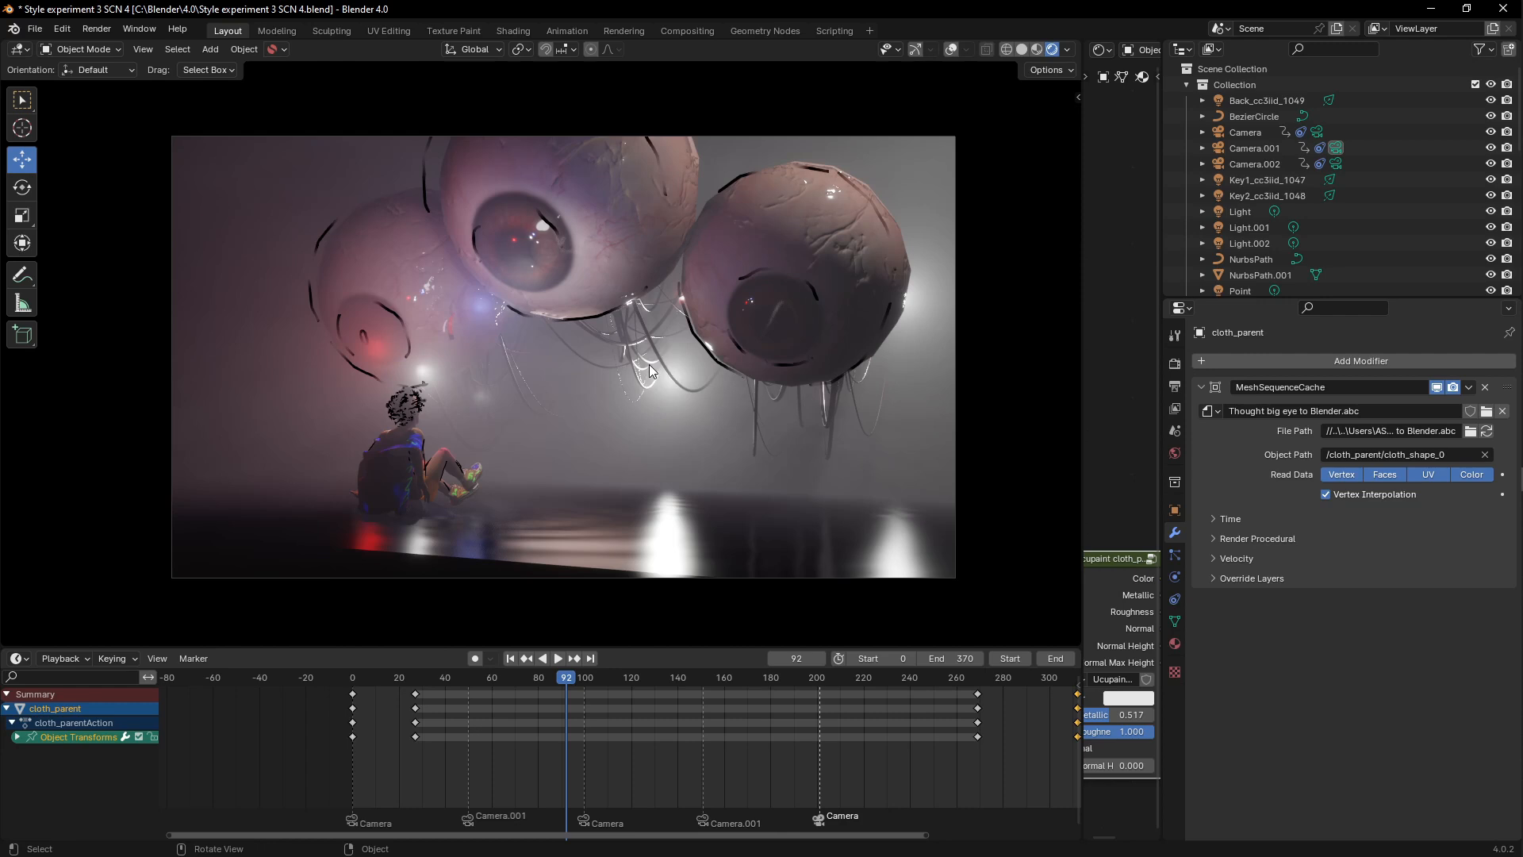
Step: Play the rendered camera shots with fog from frame 92, pausing at frame 202 and stopping at frame 251
key("space")
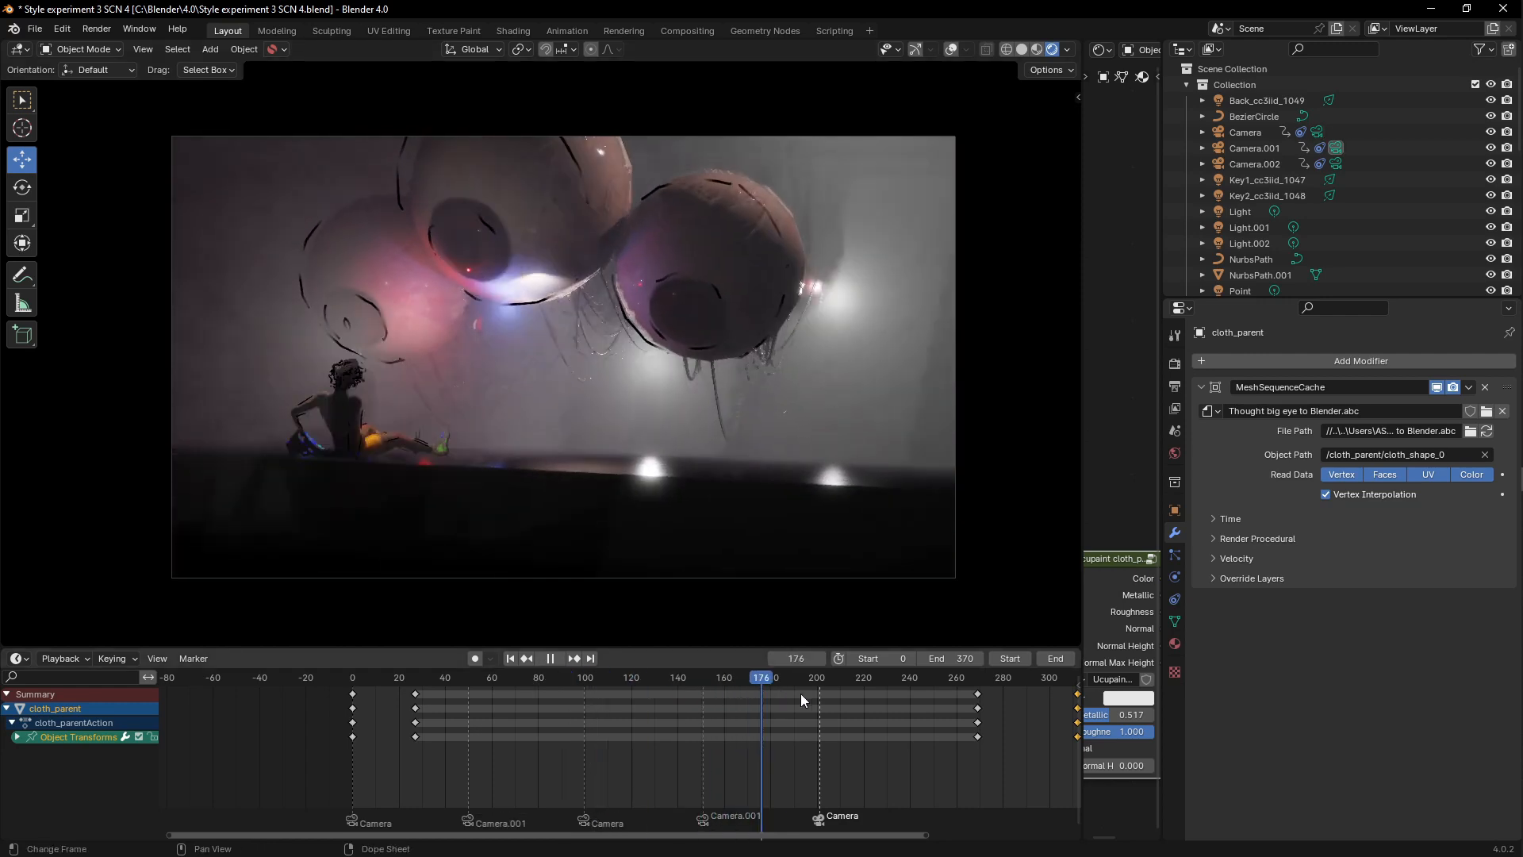
key("space")
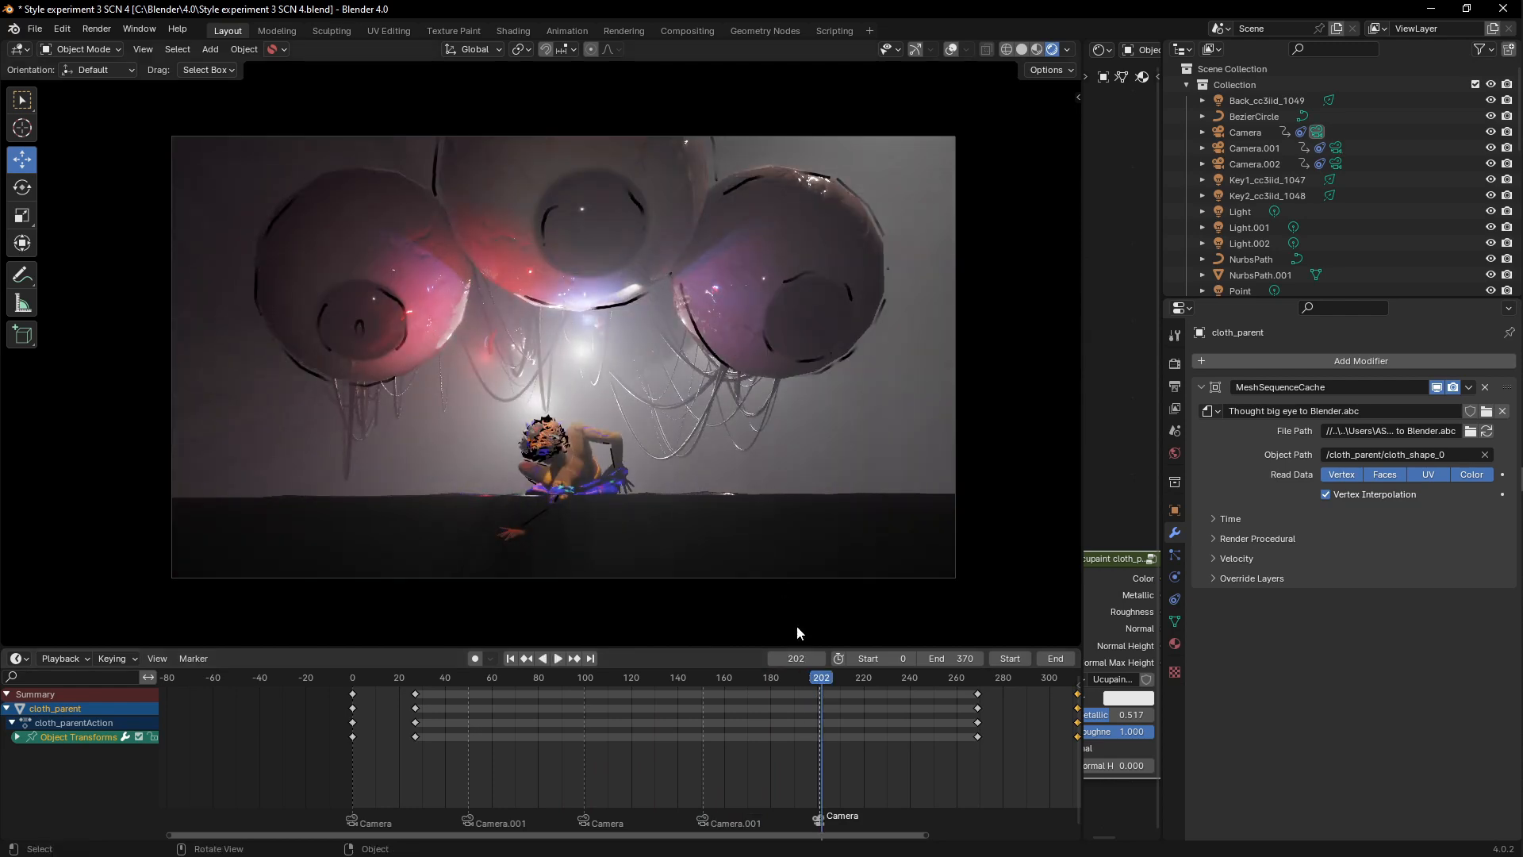
key("space")
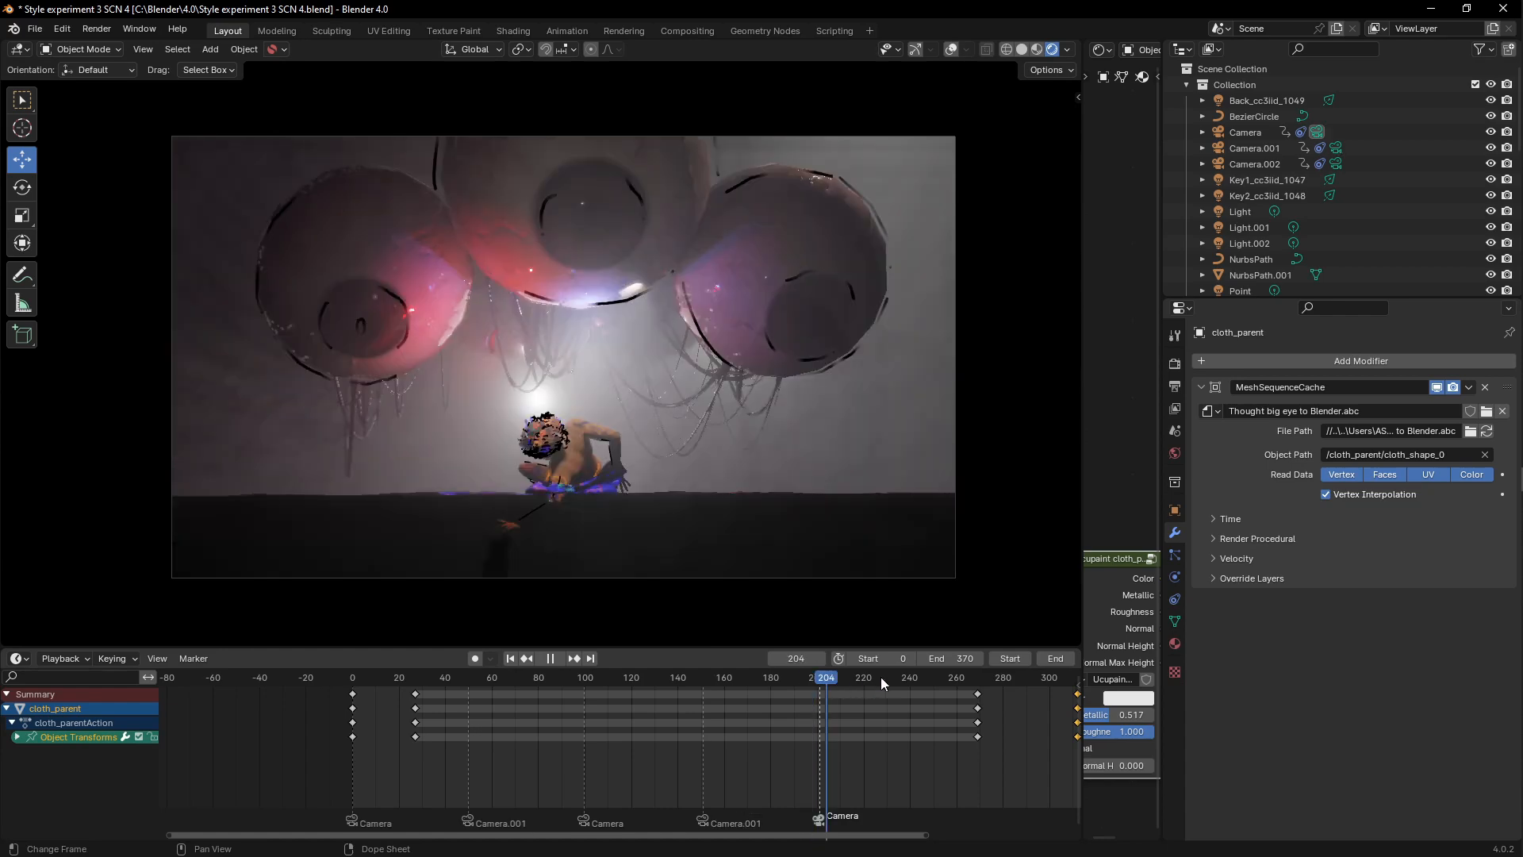
key("space")
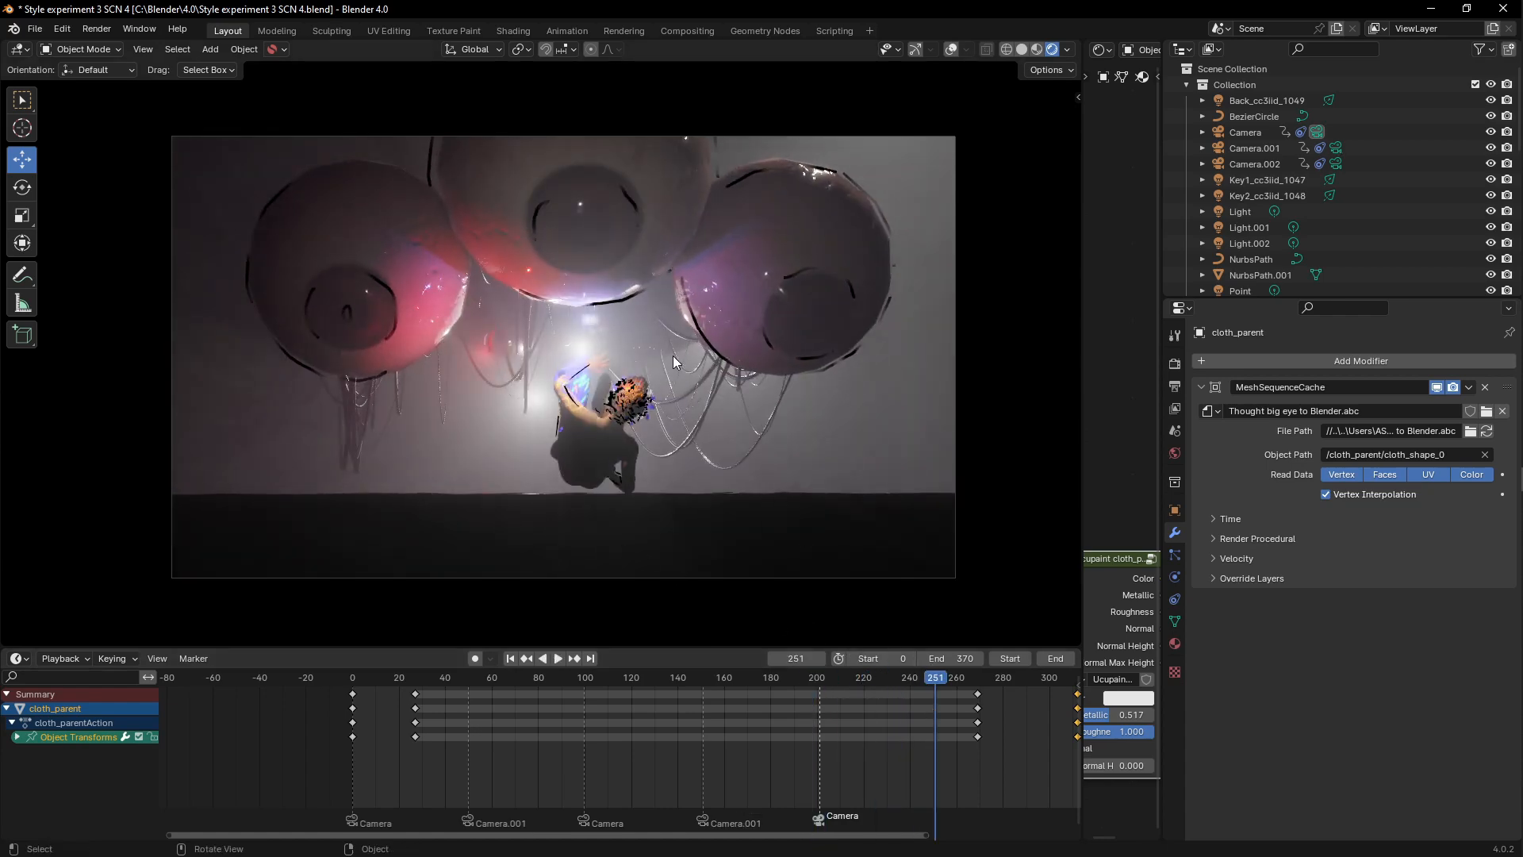
Step: Leave the camera view, turn on the viewport gizmos and overlays, and hide the Fog object surrounding the scene
middle_click_drag(673, 355, 647, 426)
scroll(608, 481, "down", 2)
left_click_drag(816, 341, 881, 214)
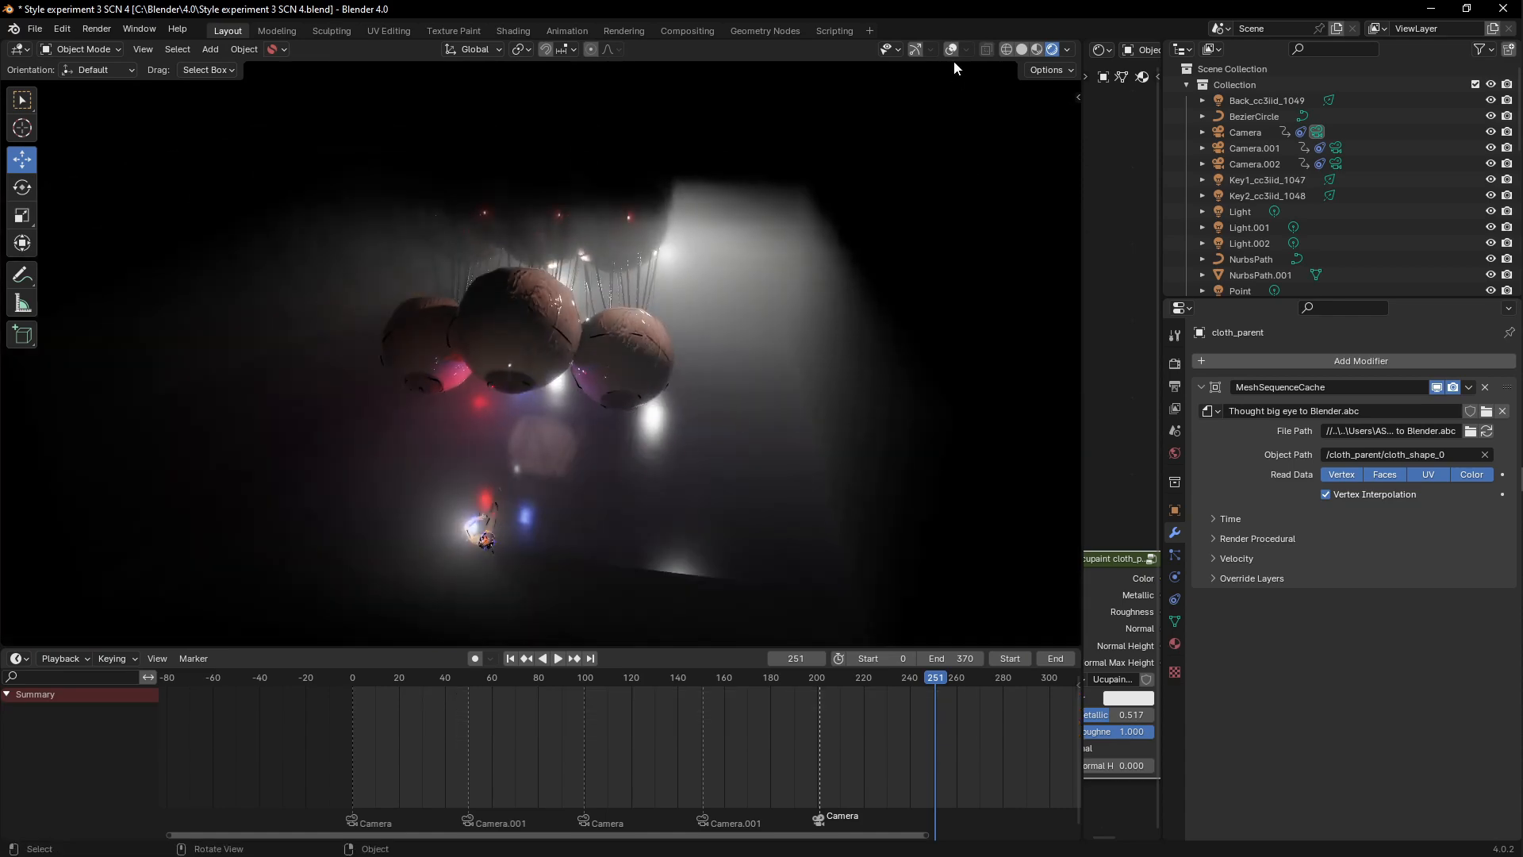
left_click(915, 49)
left_click(951, 49)
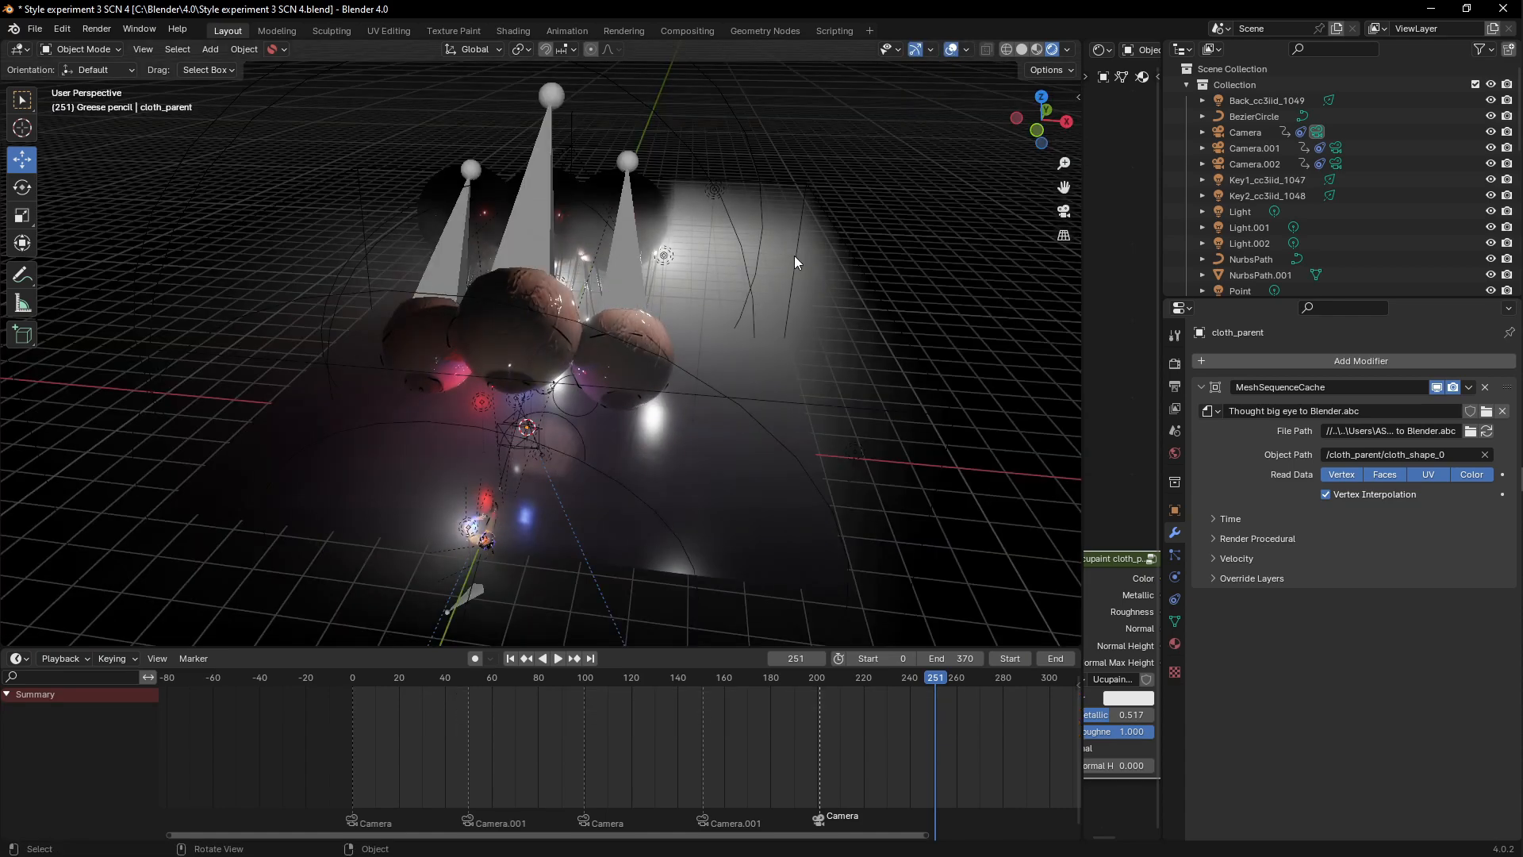
left_click(798, 232)
key("h")
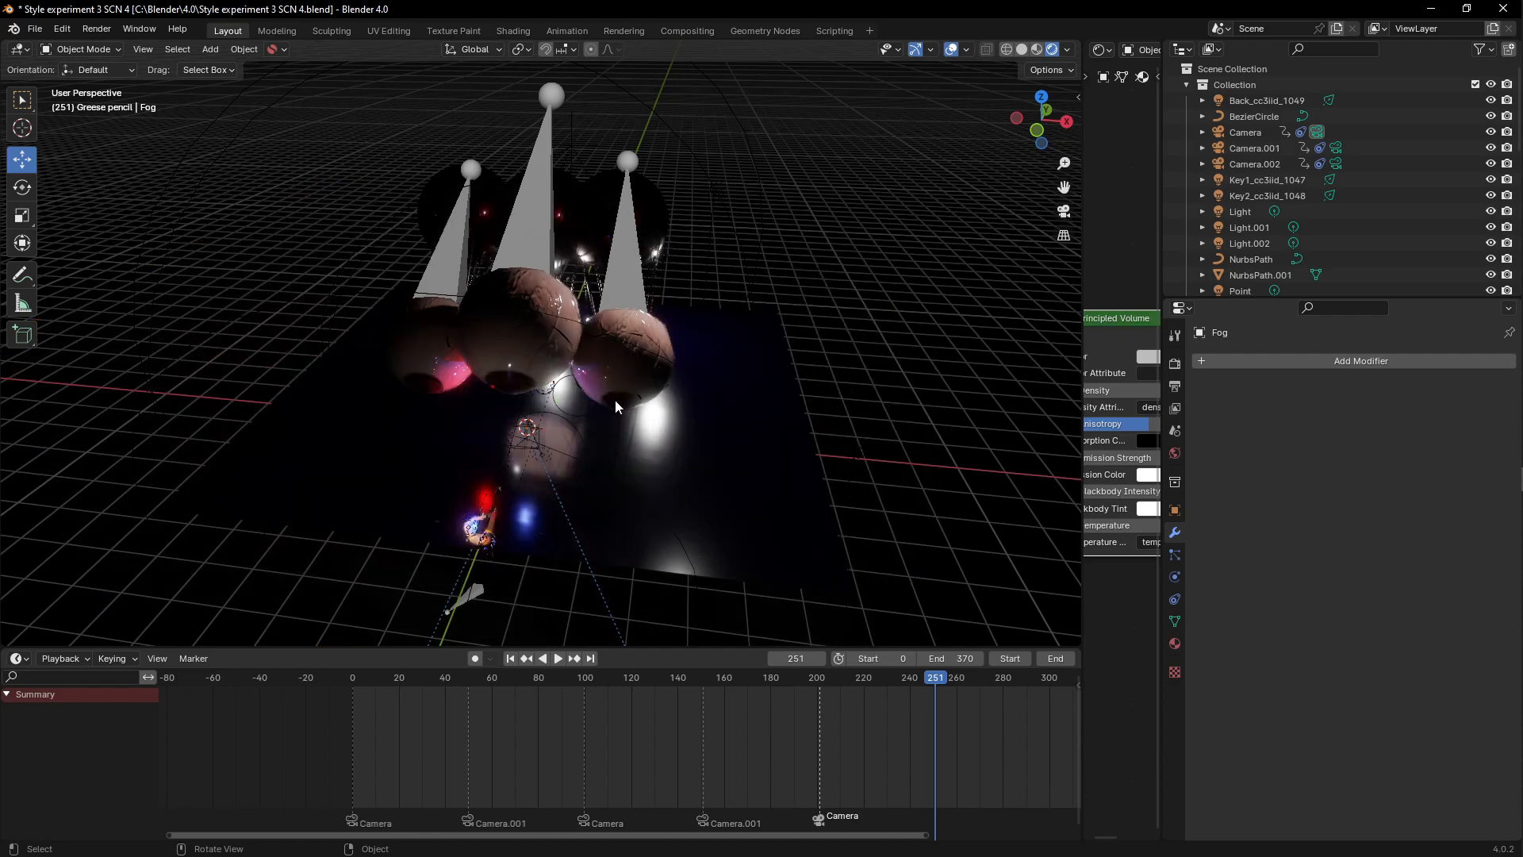
Step: Switch to solid shading and examine the floor block, the character at its edge and the eyeballs from several angles
middle_click_drag(616, 401, 554, 384)
scroll(554, 384, "up", 4)
key("z")
scroll(622, 476, "down", 4)
middle_click_drag(622, 500, 628, 407, "shift")
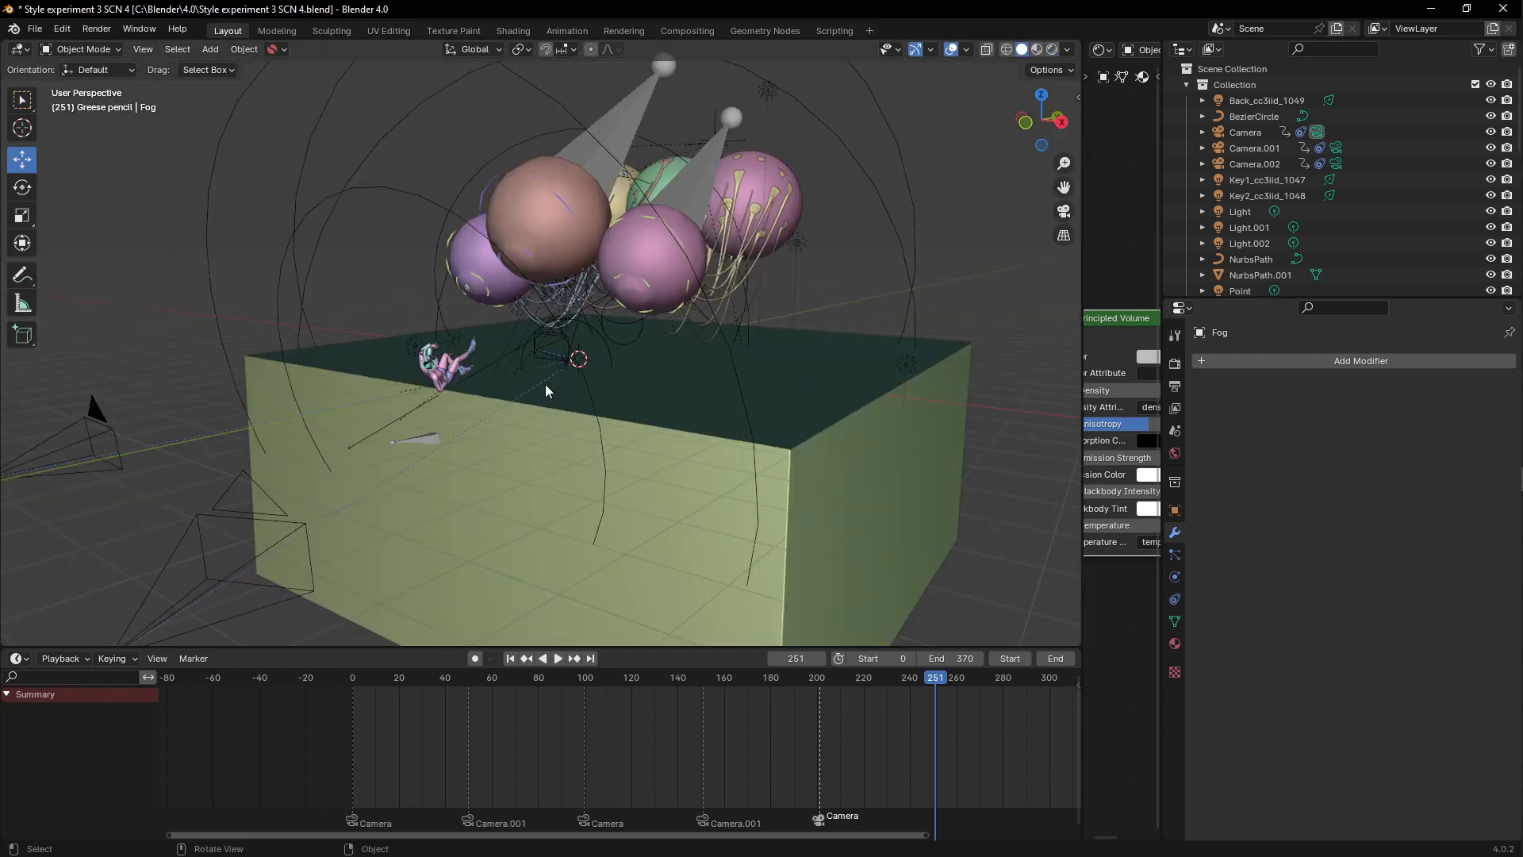
middle_click_drag(545, 384, 550, 369)
scroll(550, 369, "up", 2)
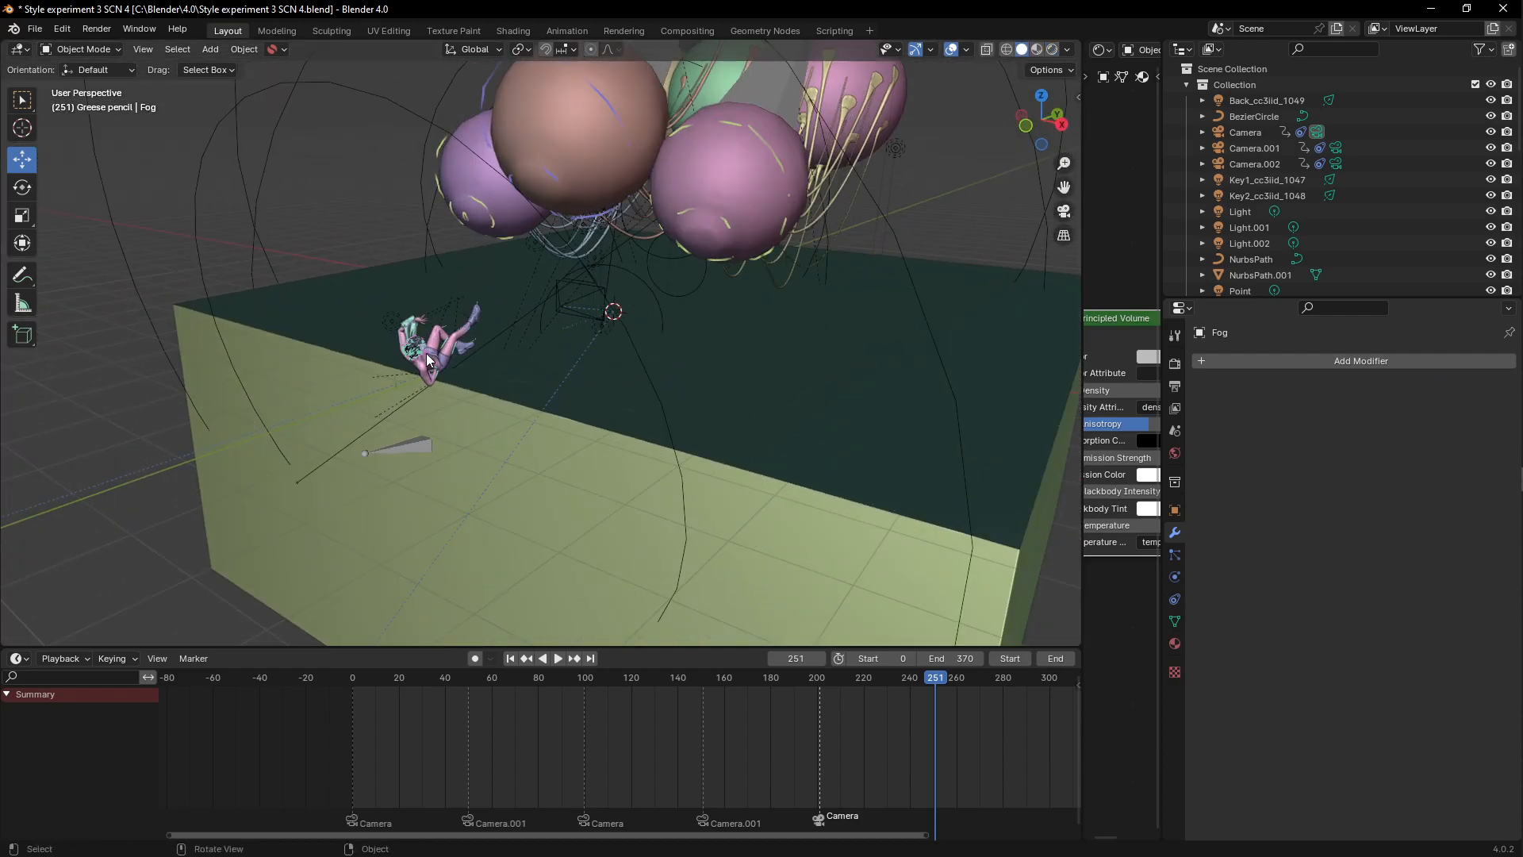
middle_click_drag(426, 354, 340, 497)
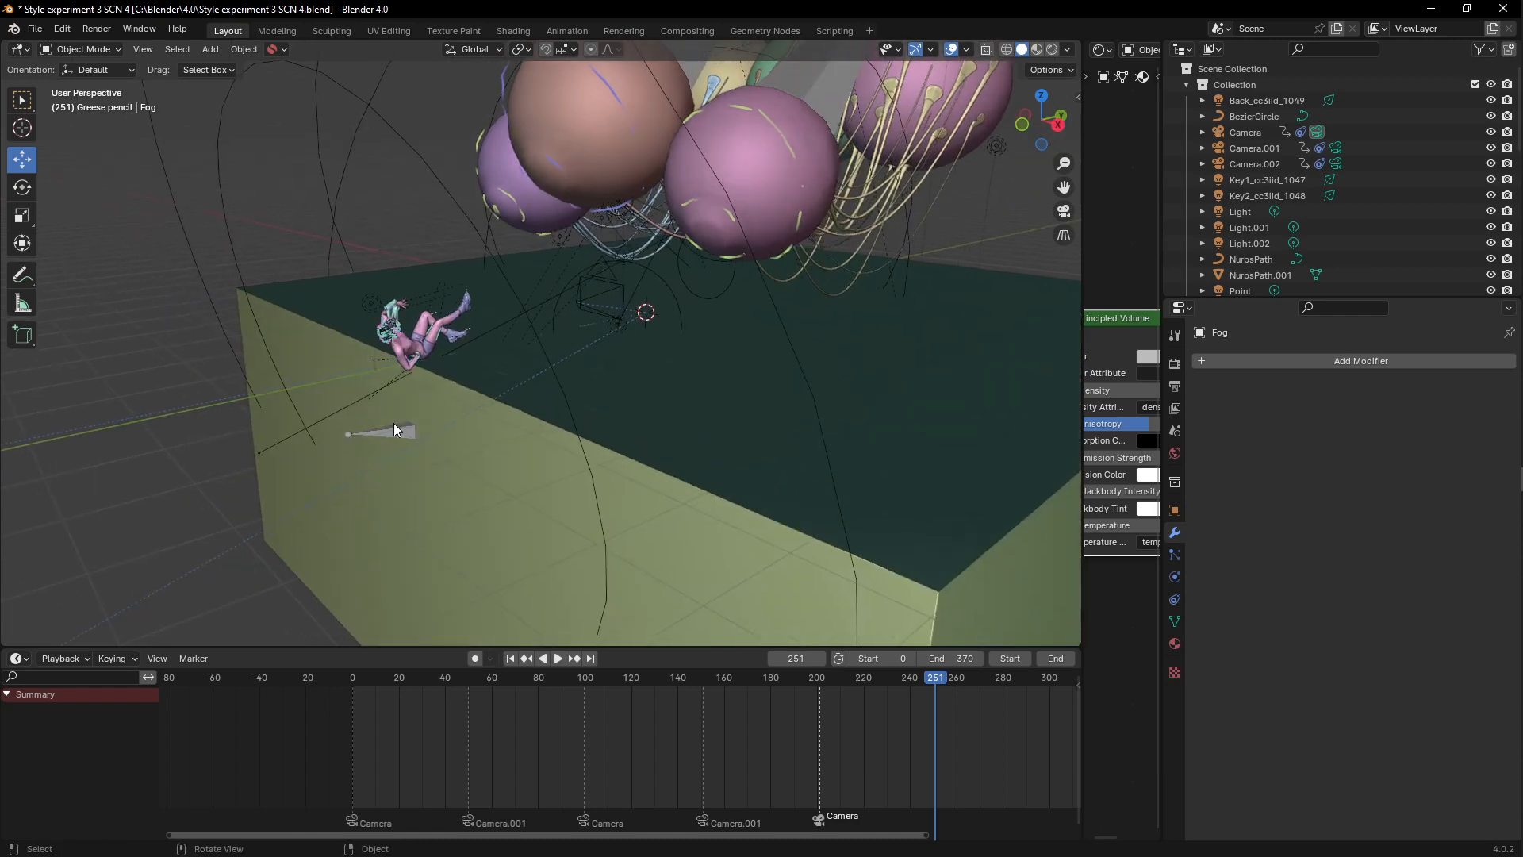
middle_click_drag(395, 428, 474, 438)
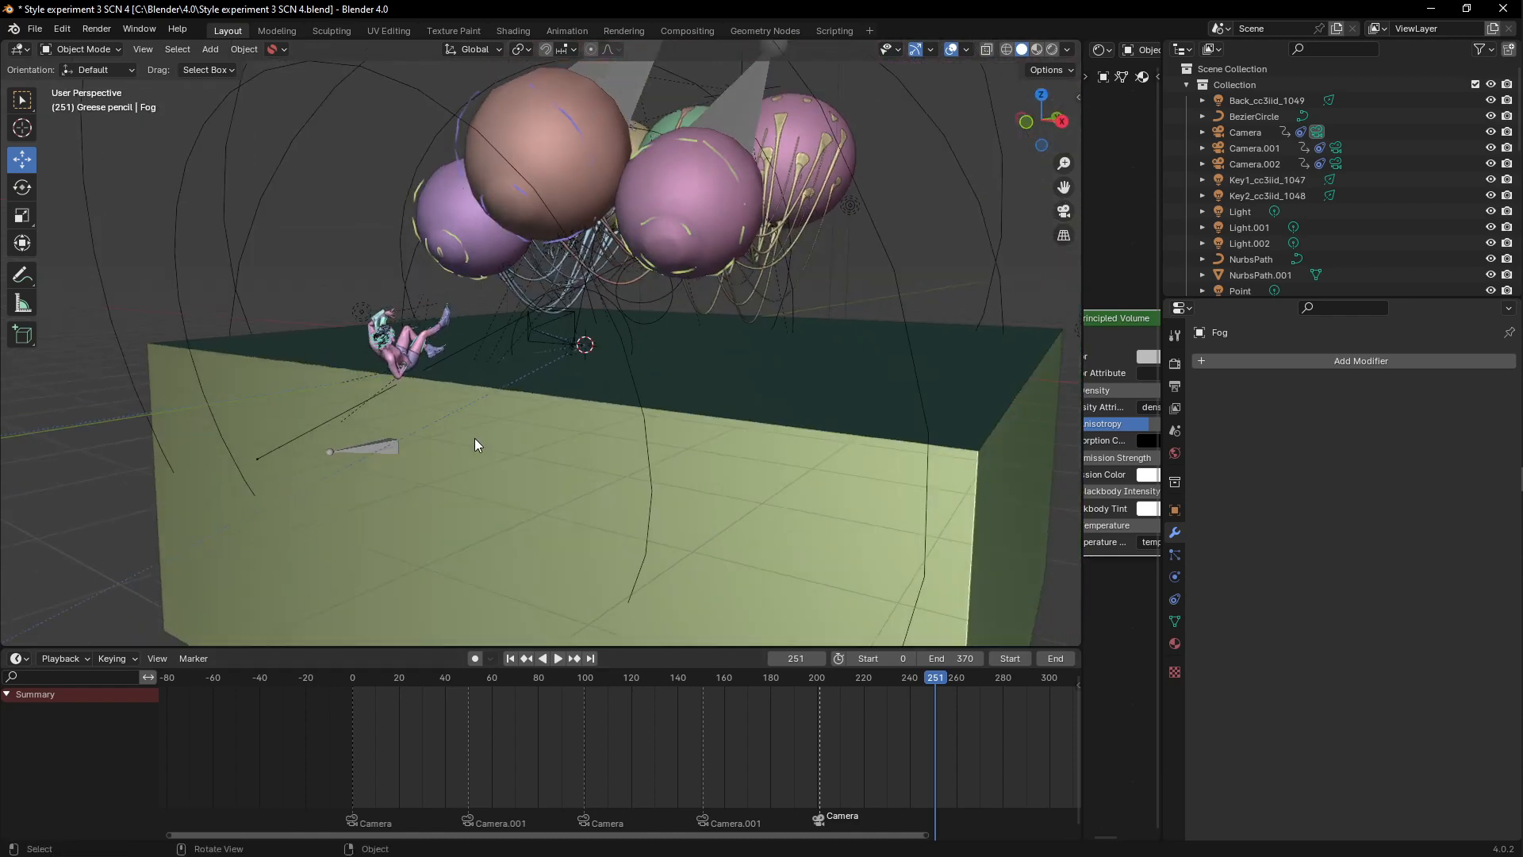
Step: Select the Plane floor block, switch to rendered shading, and view the scene without fog through the camera
left_click(449, 460)
key("z")
left_click(462, 359)
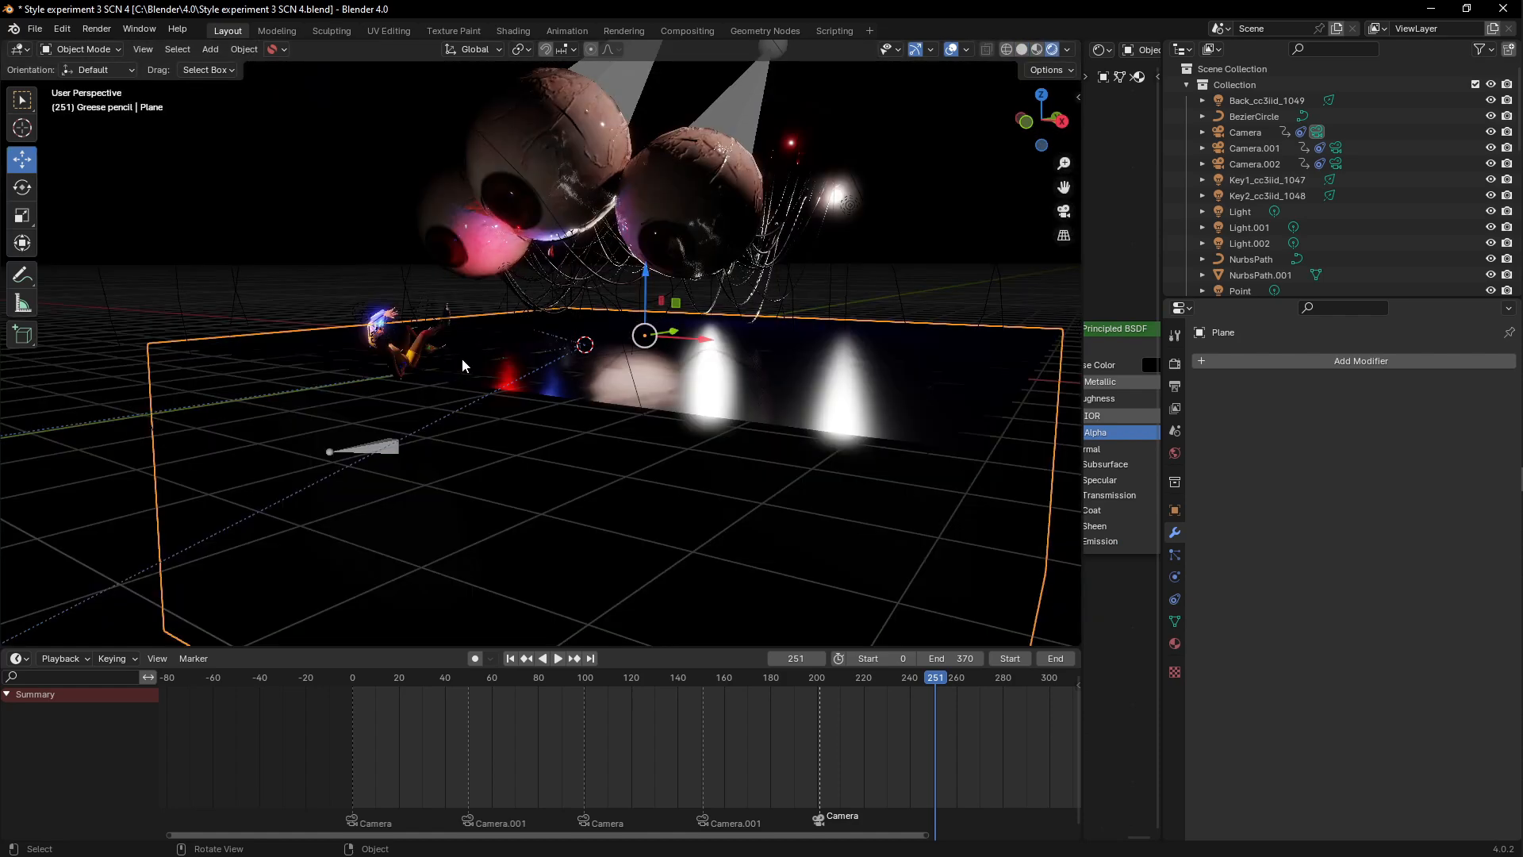
key("KP_0")
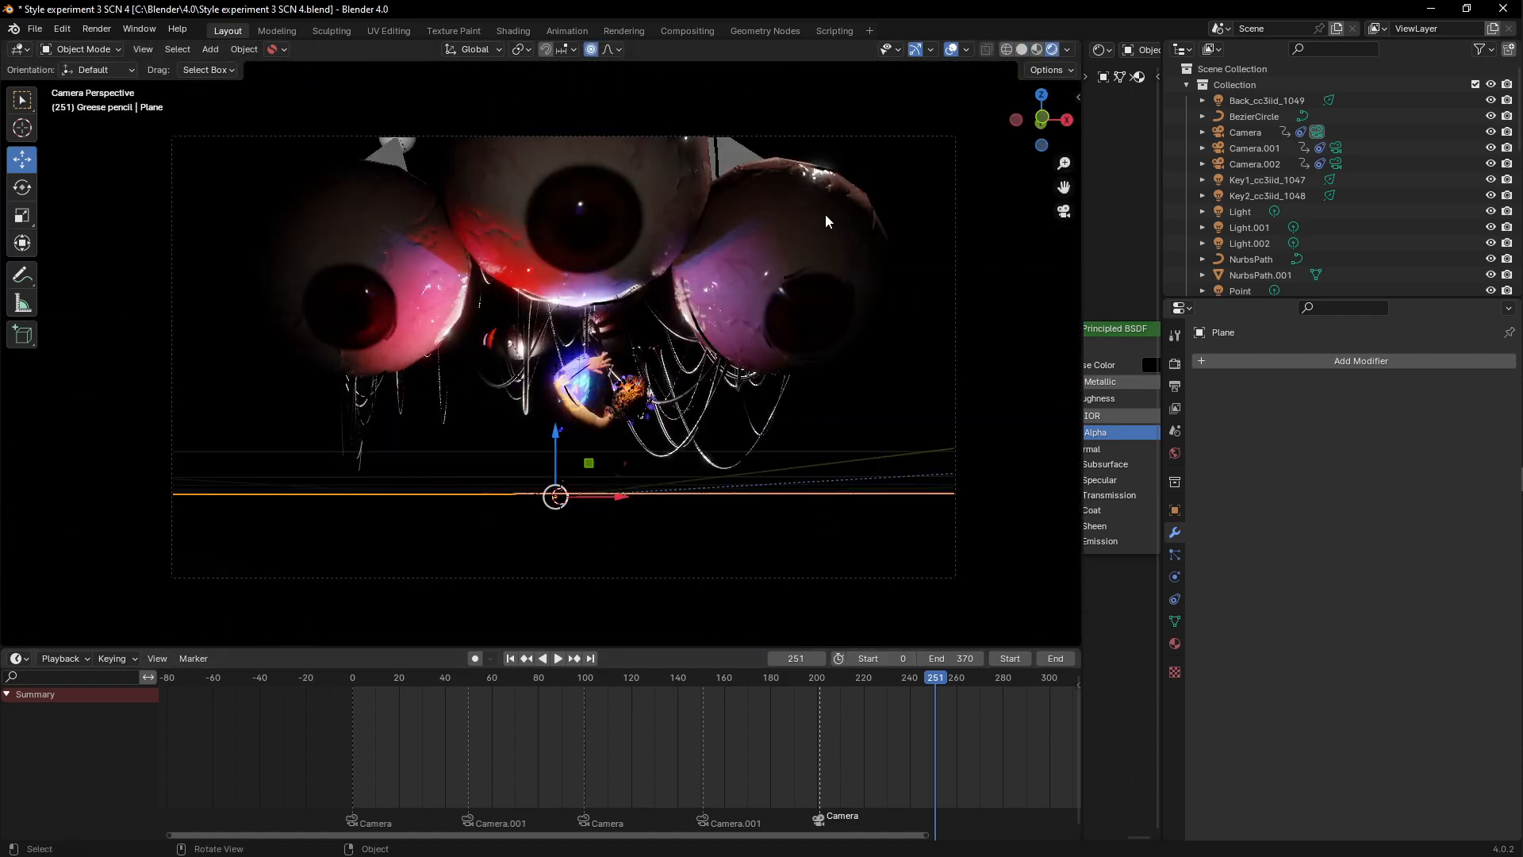
Step: Select the Key1_cc3iid_1047 light and play the fogless camera shot from frame 251
left_click(892, 454)
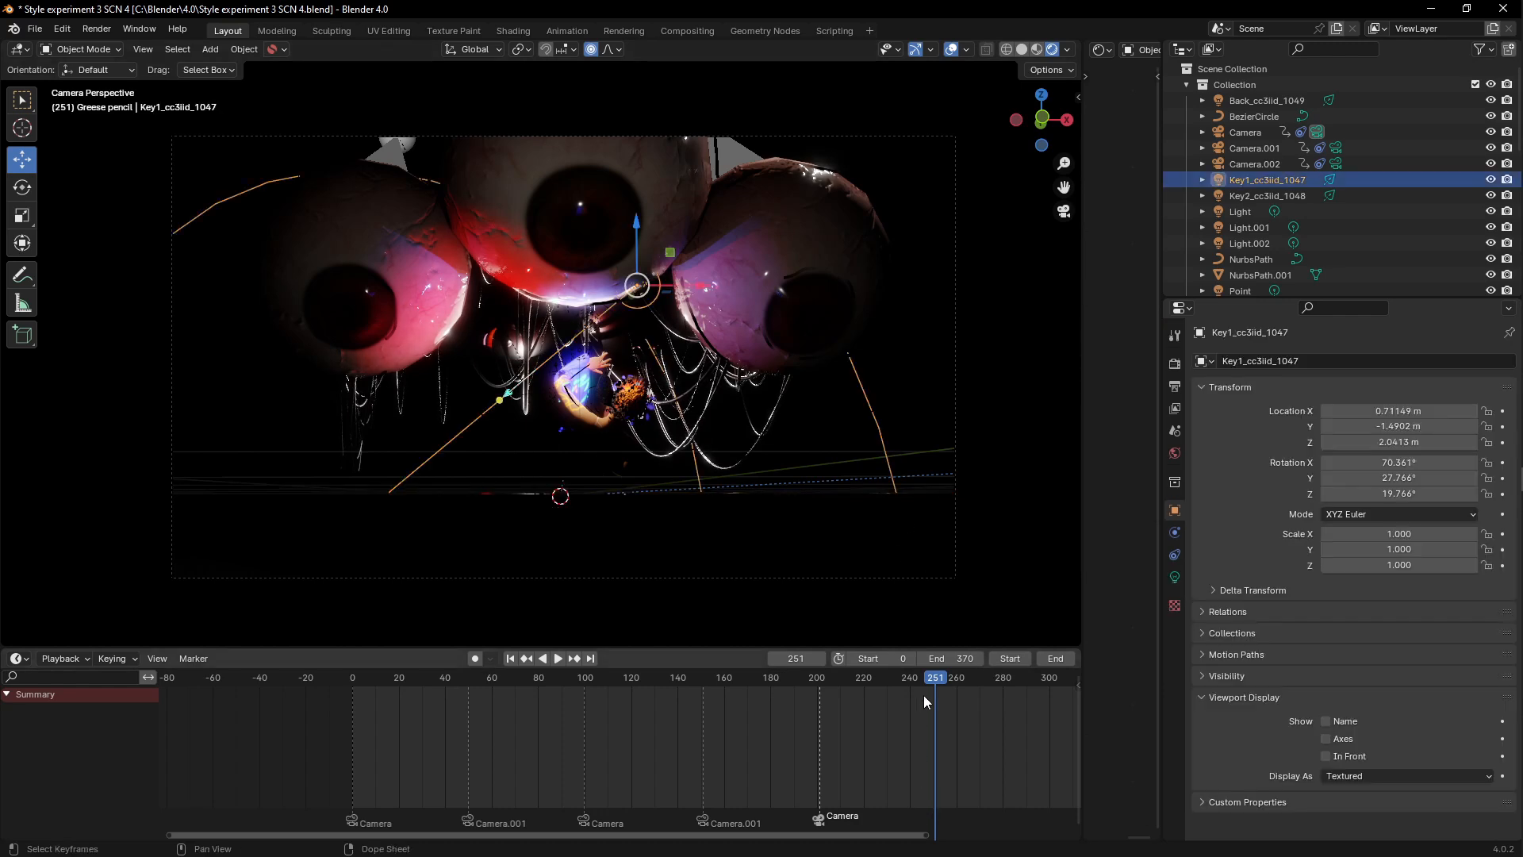
middle_click_drag(923, 695, 623, 769)
key("space")
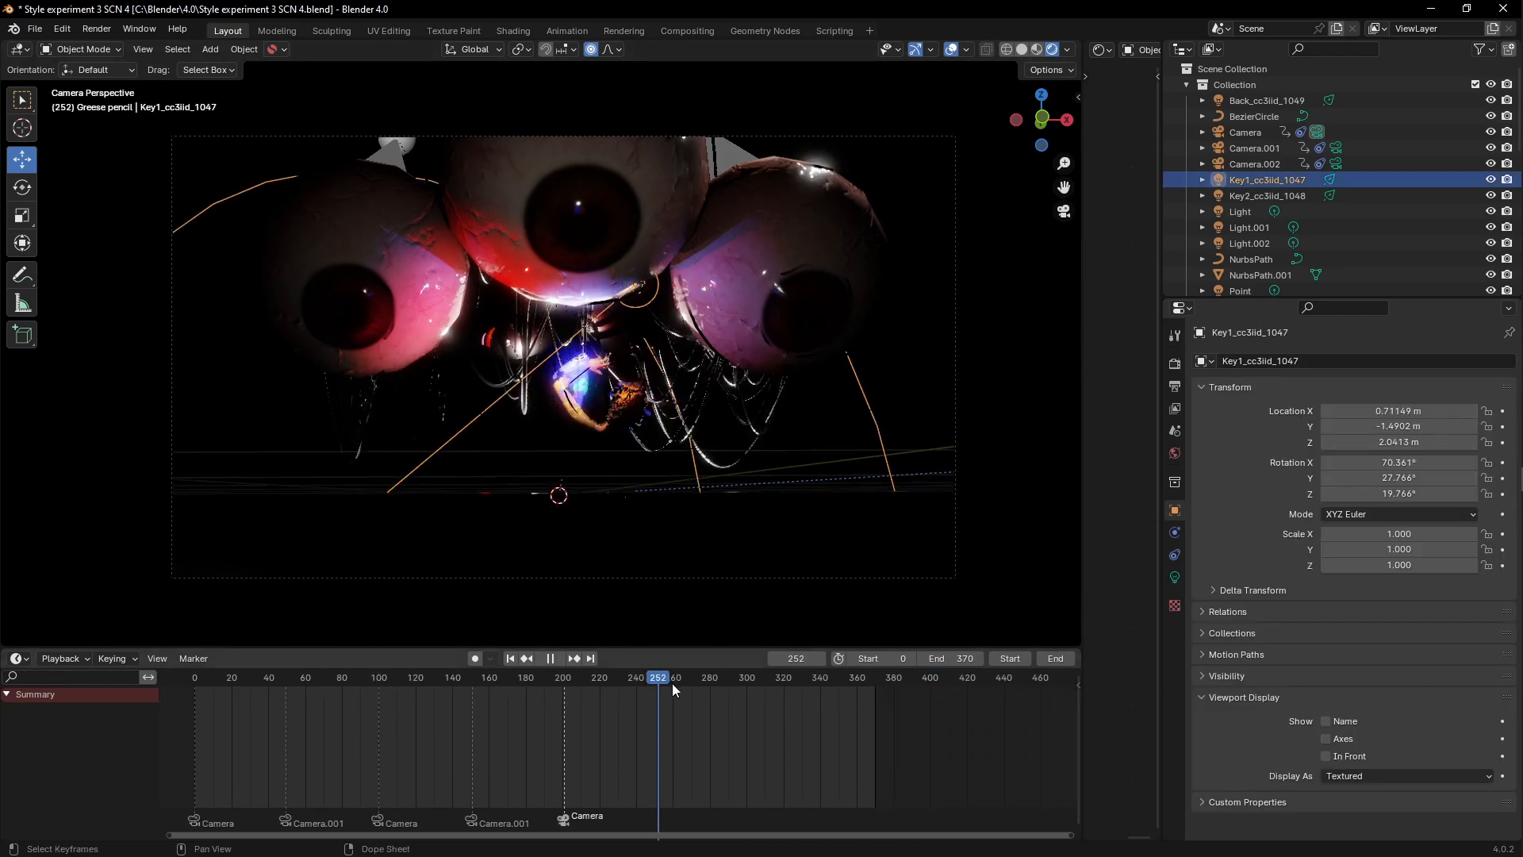
Step: Pause the playback, hide the viewport gizmos and overlays, and move the playhead to frame 262
key("space")
left_click(915, 49)
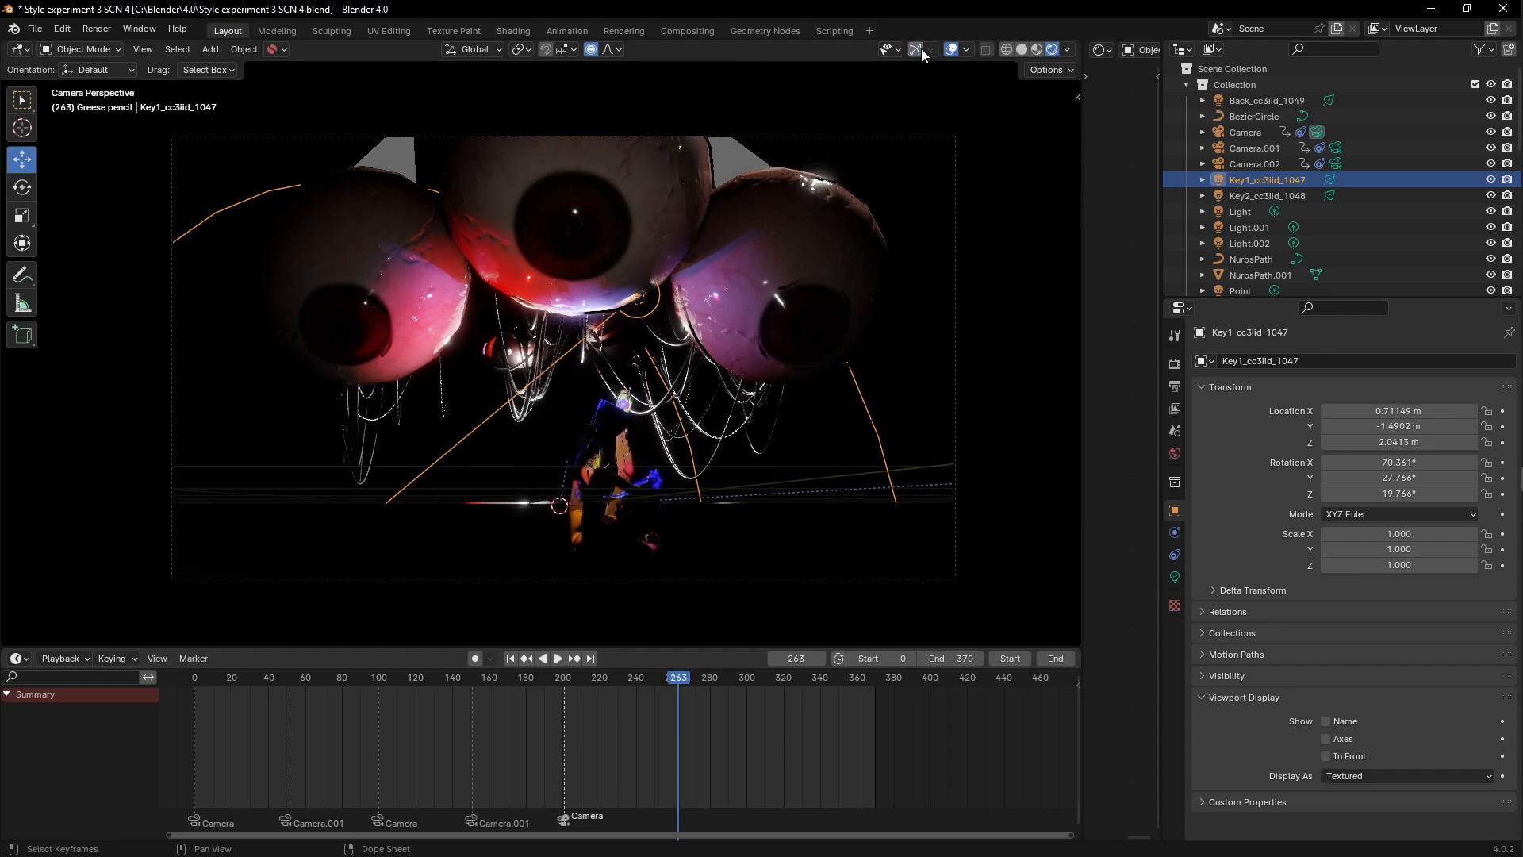
left_click(952, 49)
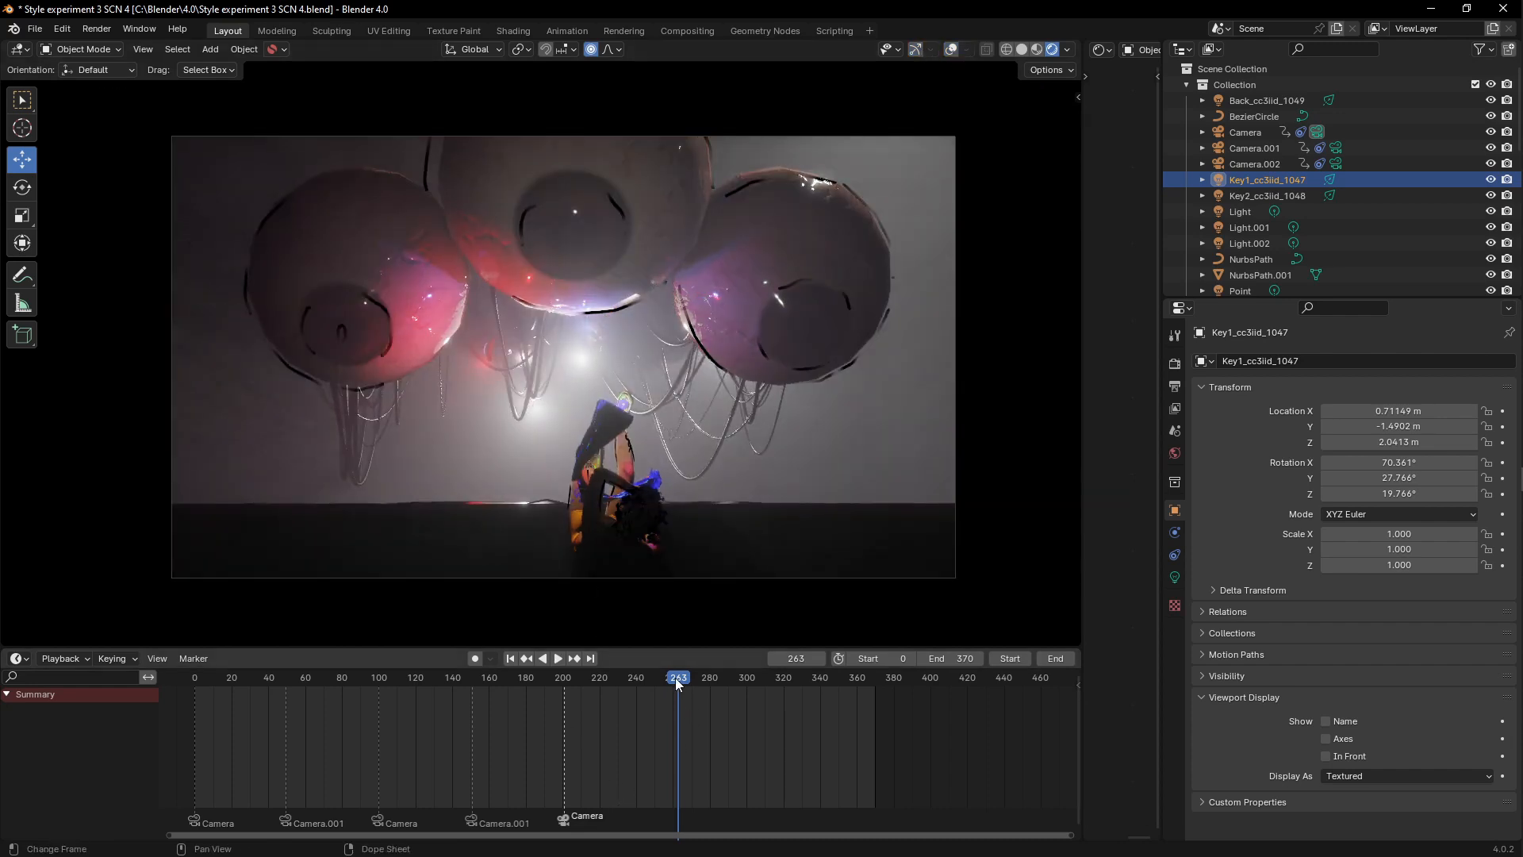
left_click_drag(679, 680, 676, 680)
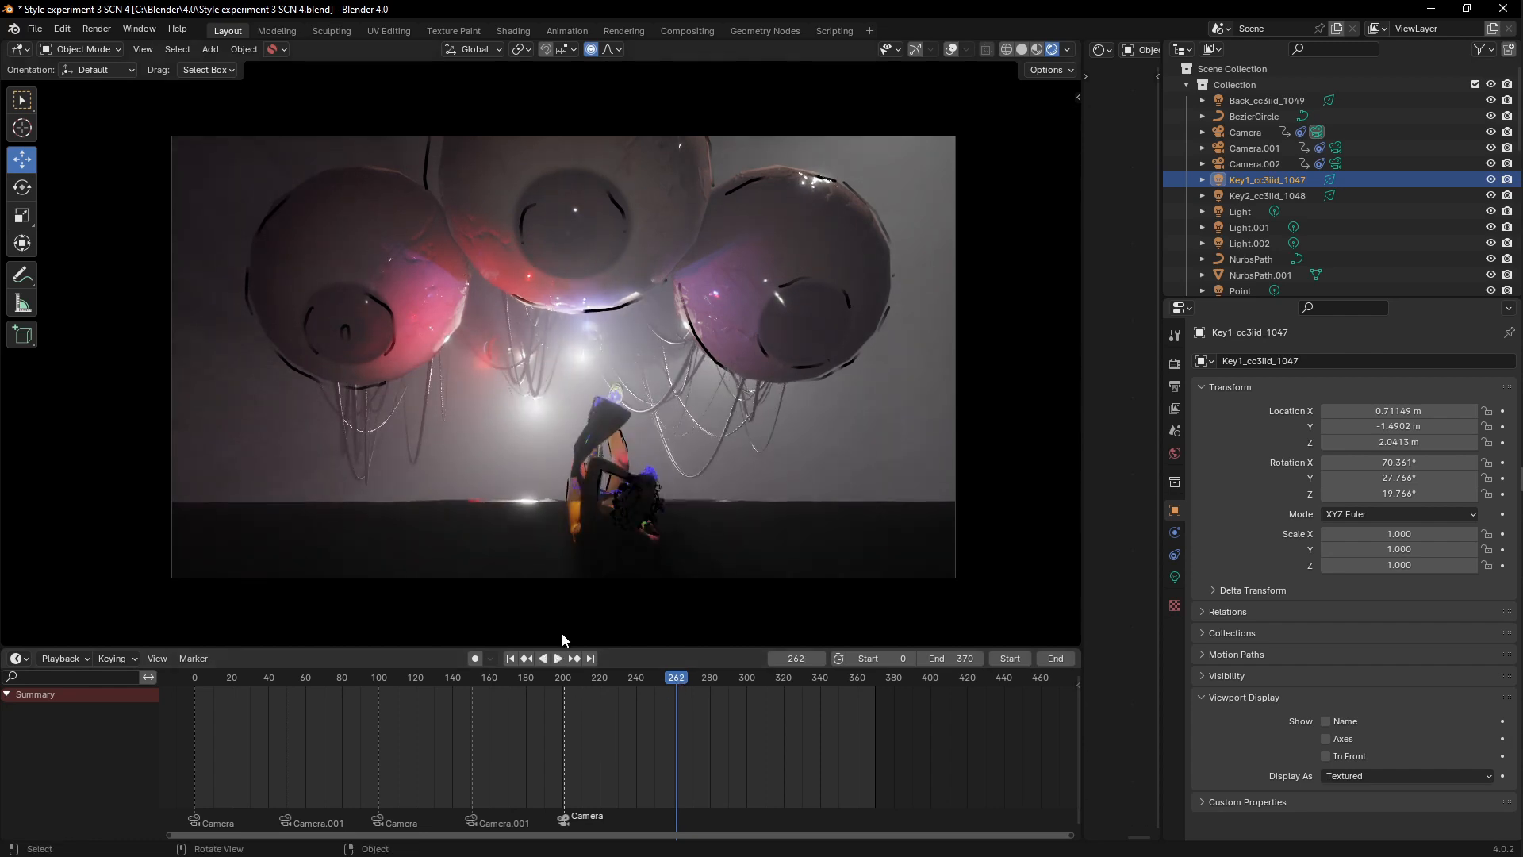
Step: Examine the rendered eyeball scene up close and from the side, return to the camera view and select the floor plane
scroll(611, 466, "up", 5)
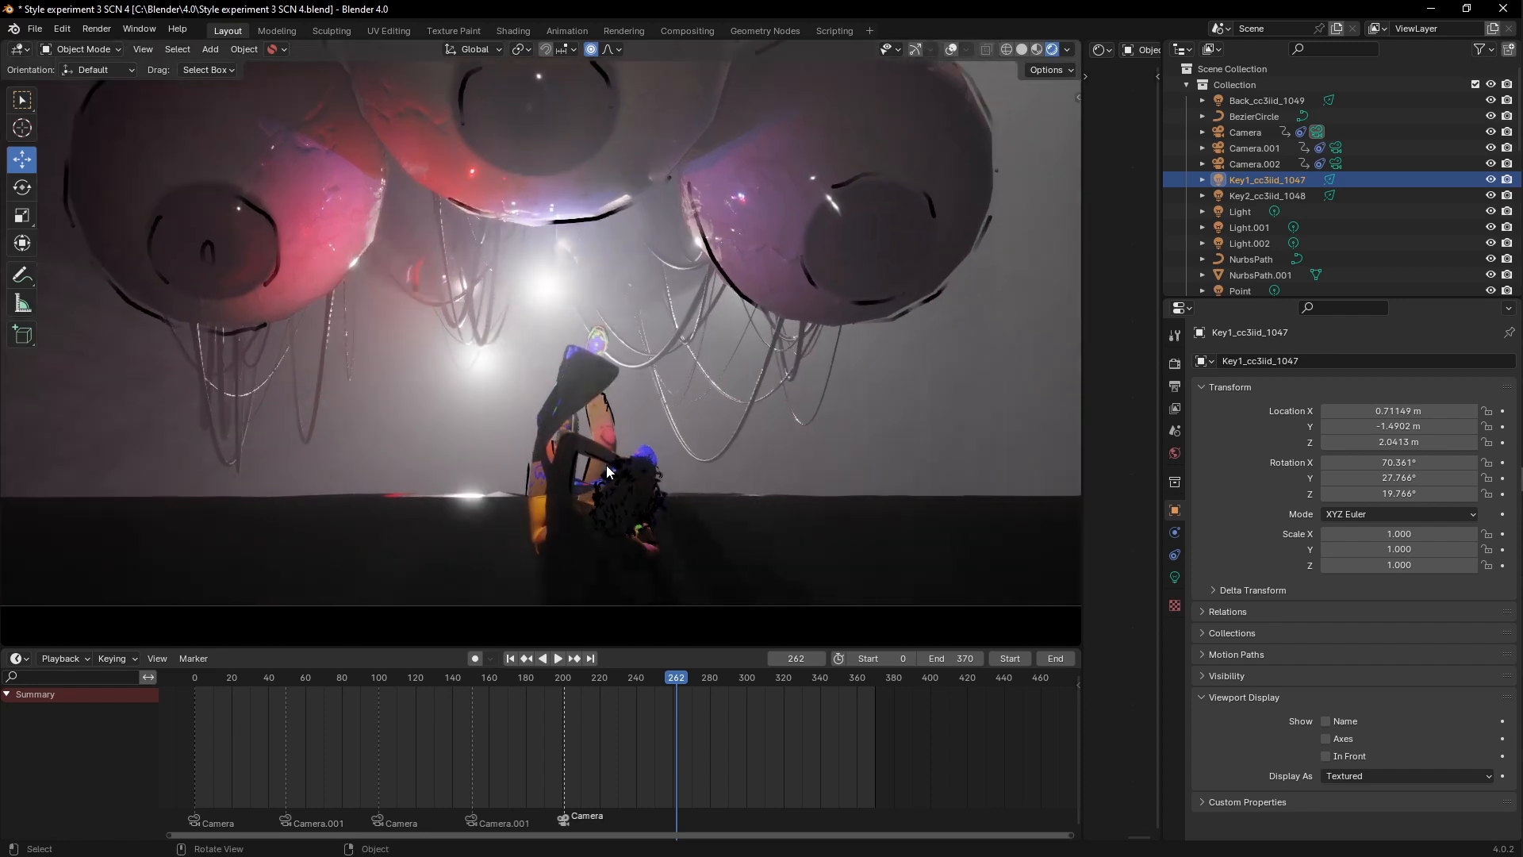
scroll(607, 464, "down", 2)
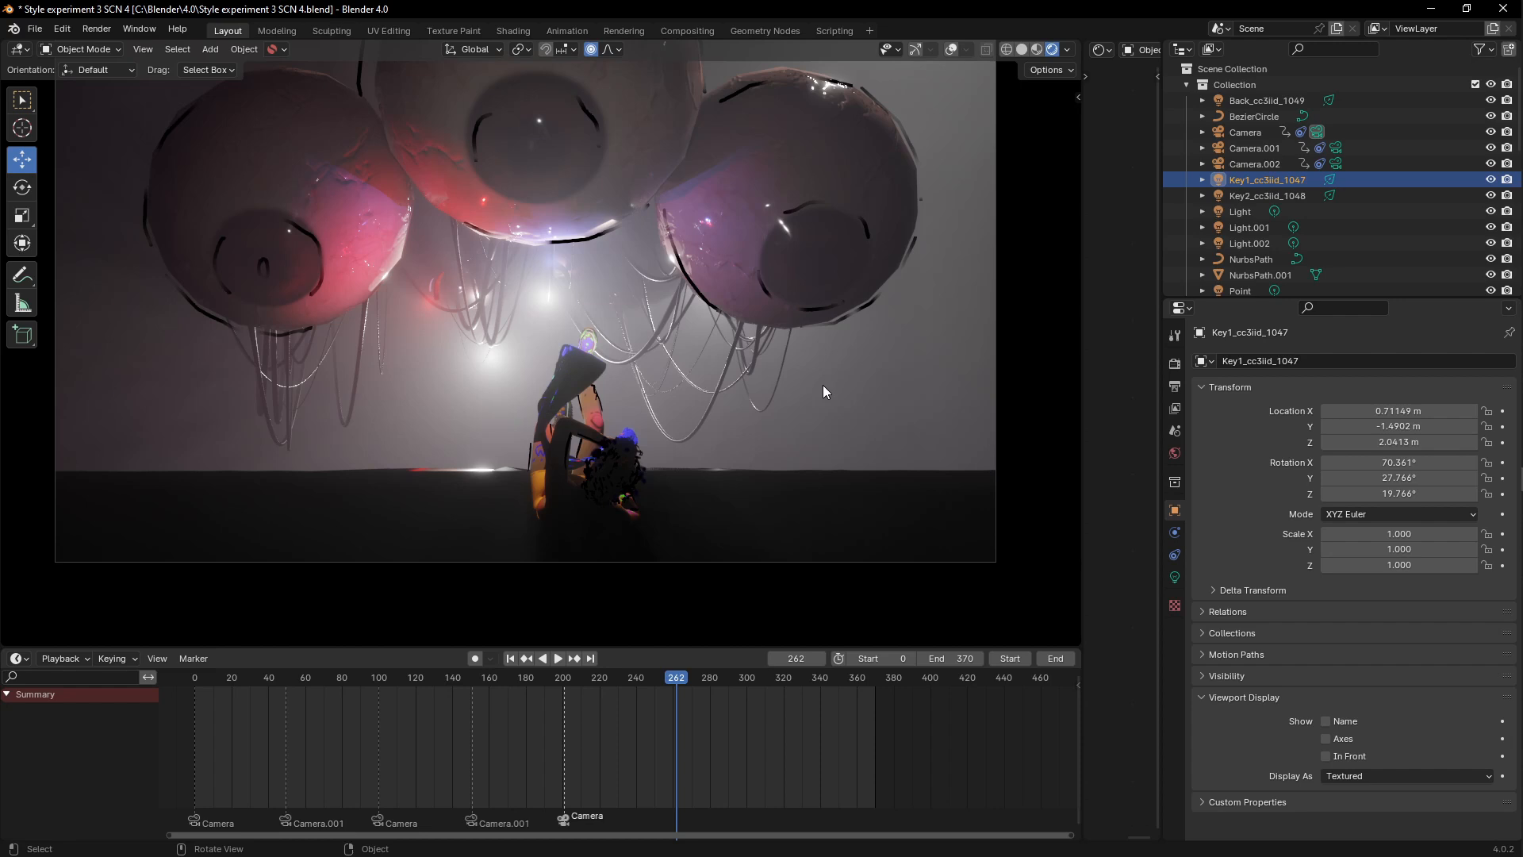
mouse_move(616, 293)
middle_mouse_down()
mouse_move(520, 278)
mouse_move(614, 318)
middle_mouse_up()
middle_click_drag(473, 407, 383, 392)
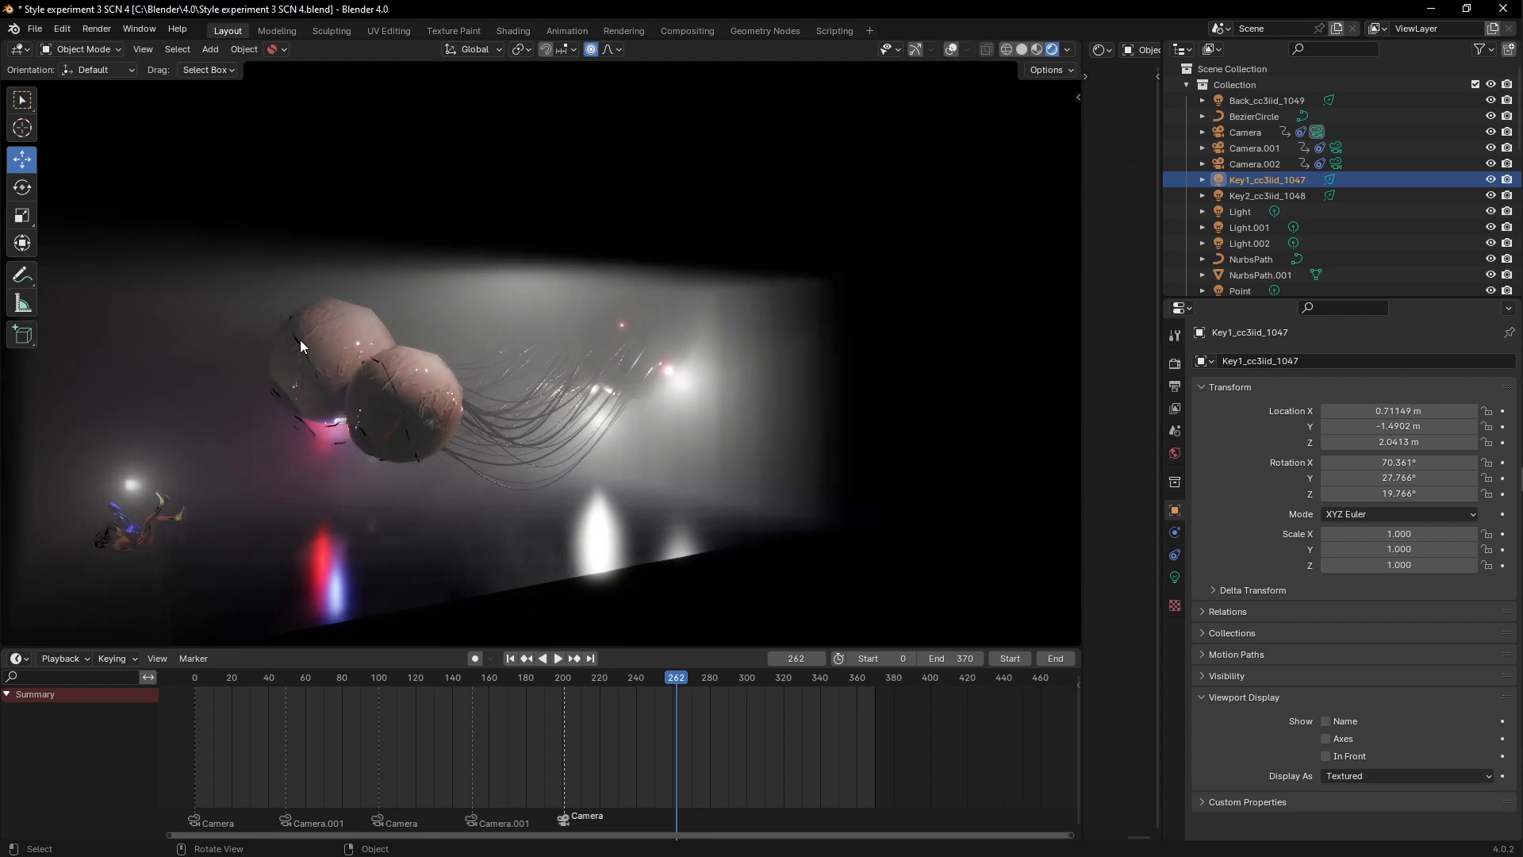
key("KP_0")
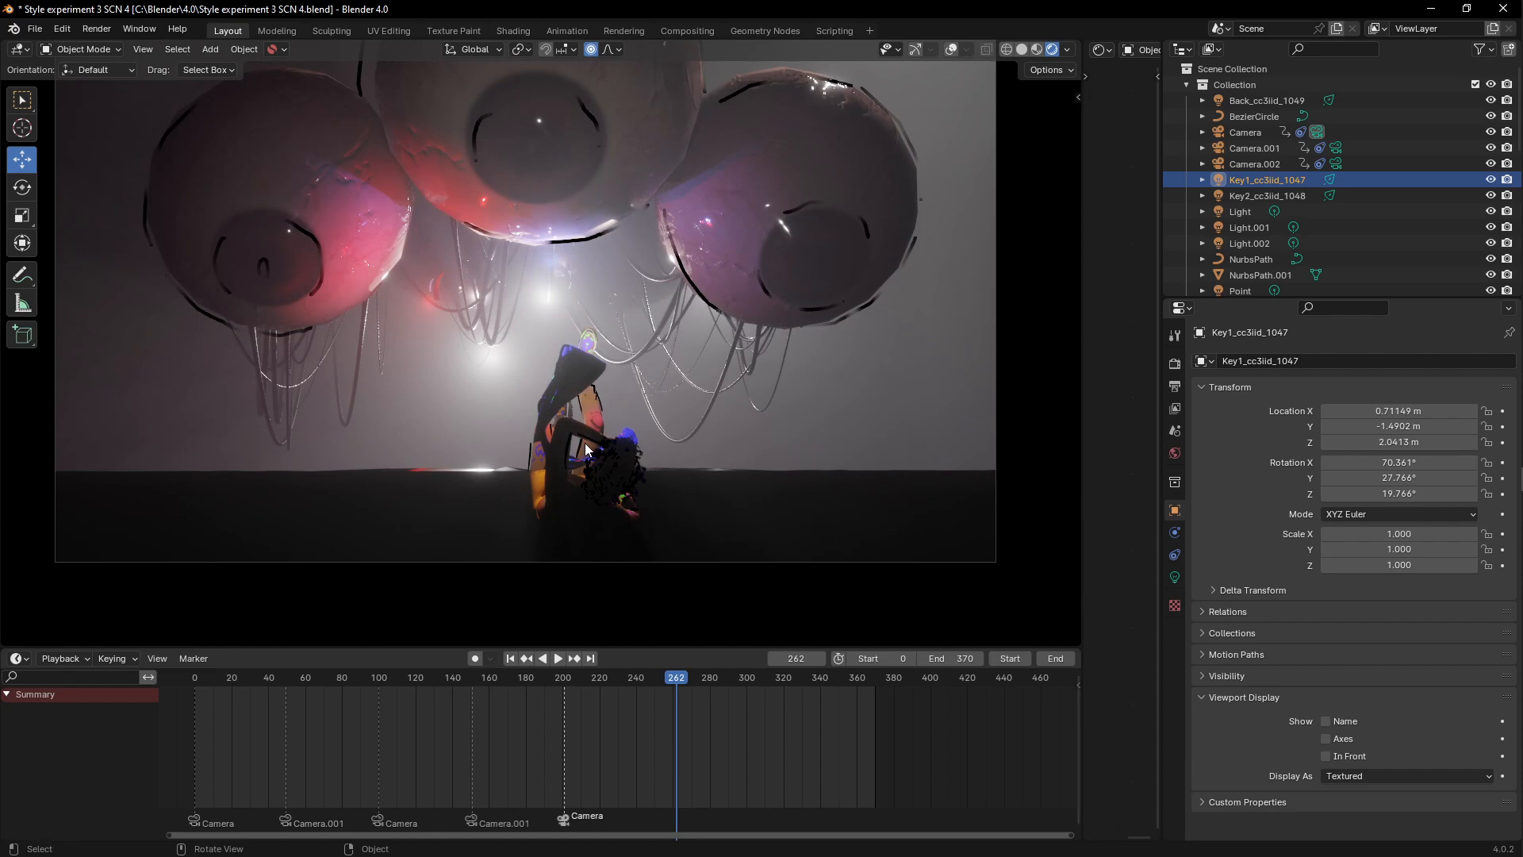
left_click(885, 386)
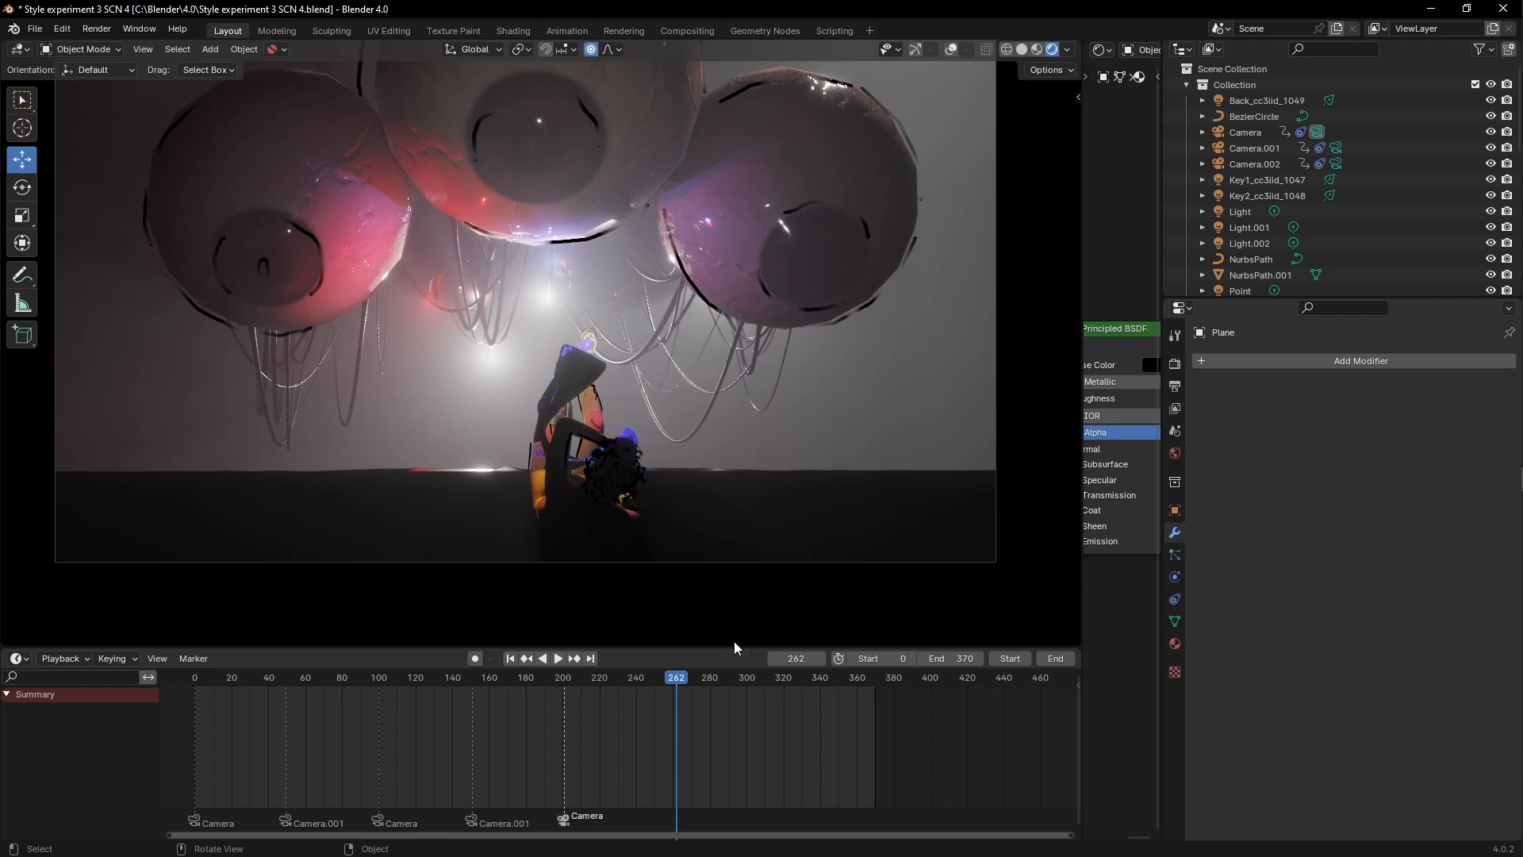
Step: Play the rendered shot through the camera, replaying from frame 274 and stopping at frame 343
key("space")
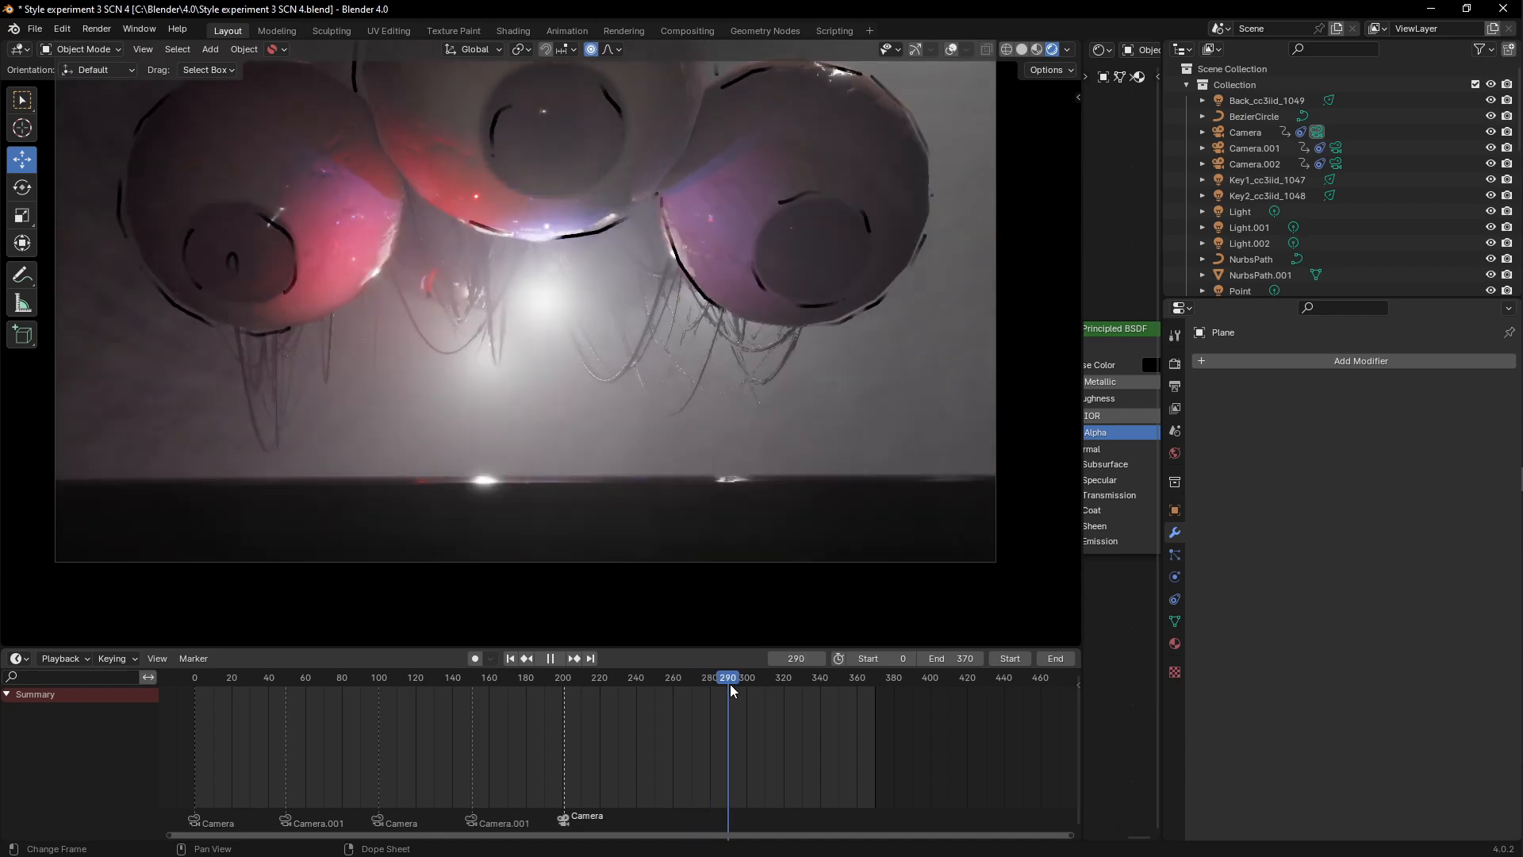
mouse_move(716, 690)
left_mouse_down()
mouse_move(629, 687)
mouse_move(763, 681)
mouse_move(698, 687)
left_mouse_up()
key("space")
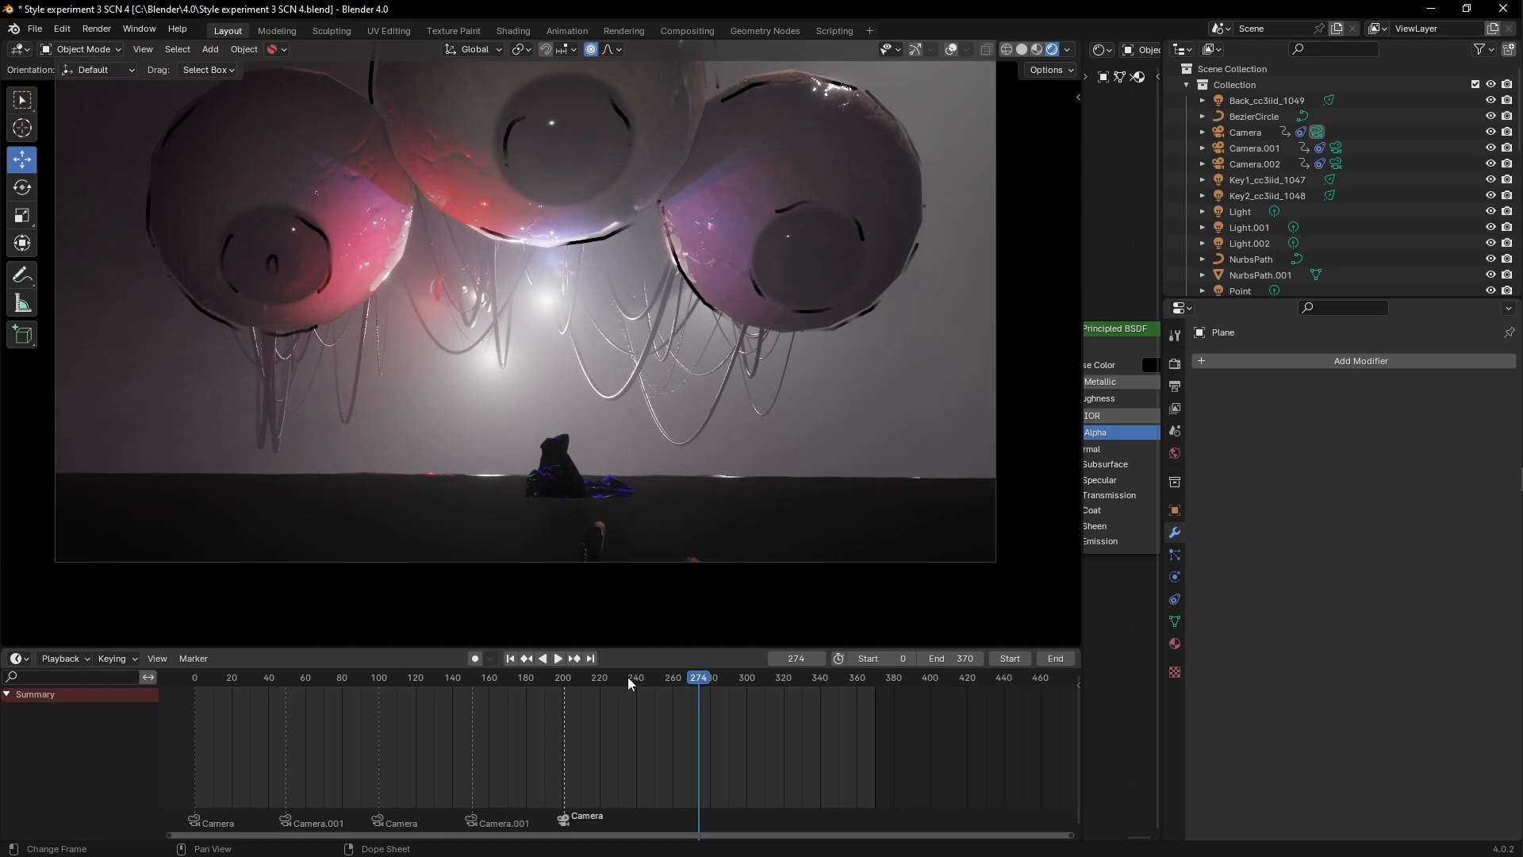
key("space")
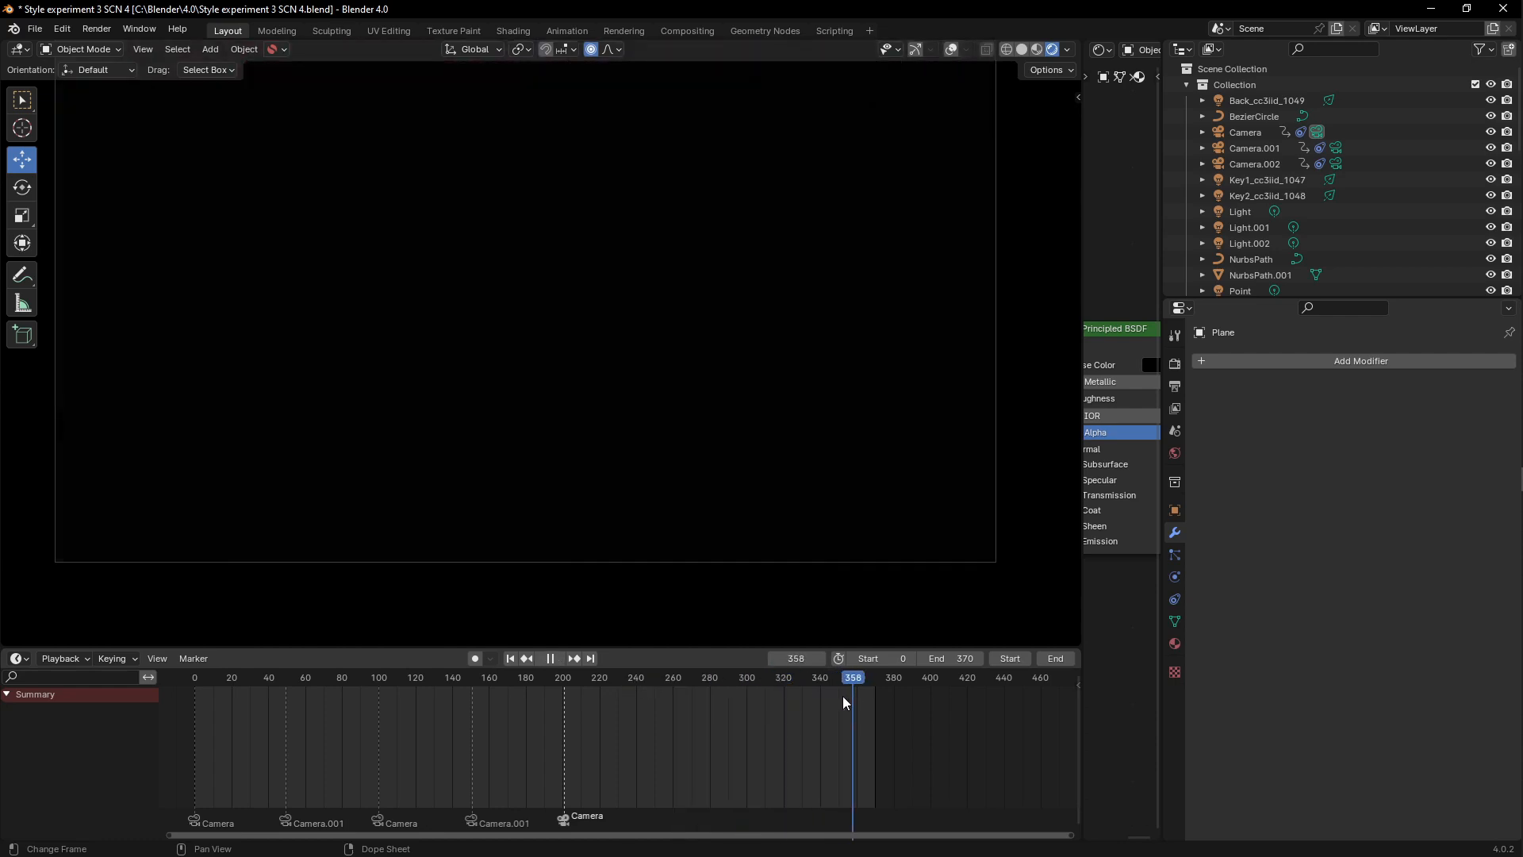
mouse_move(844, 702)
left_mouse_down()
mouse_move(725, 704)
mouse_move(826, 697)
left_mouse_up()
key("space")
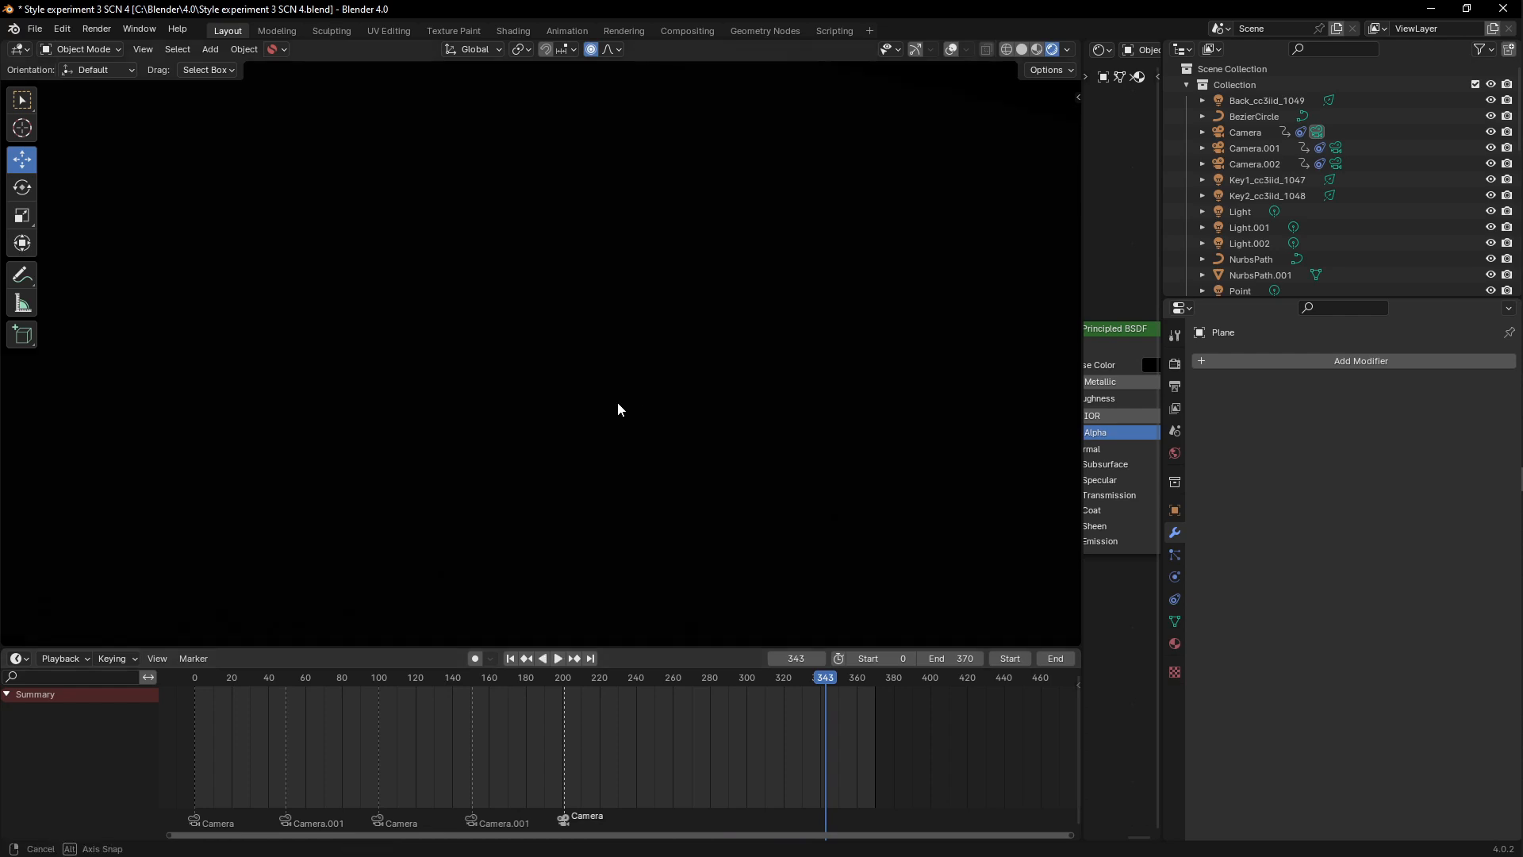
Step: Switch the viewport to solid shading and play the falling character's animation up to frame 338
key("z")
left_click(680, 408)
scroll(630, 398, "down", 6)
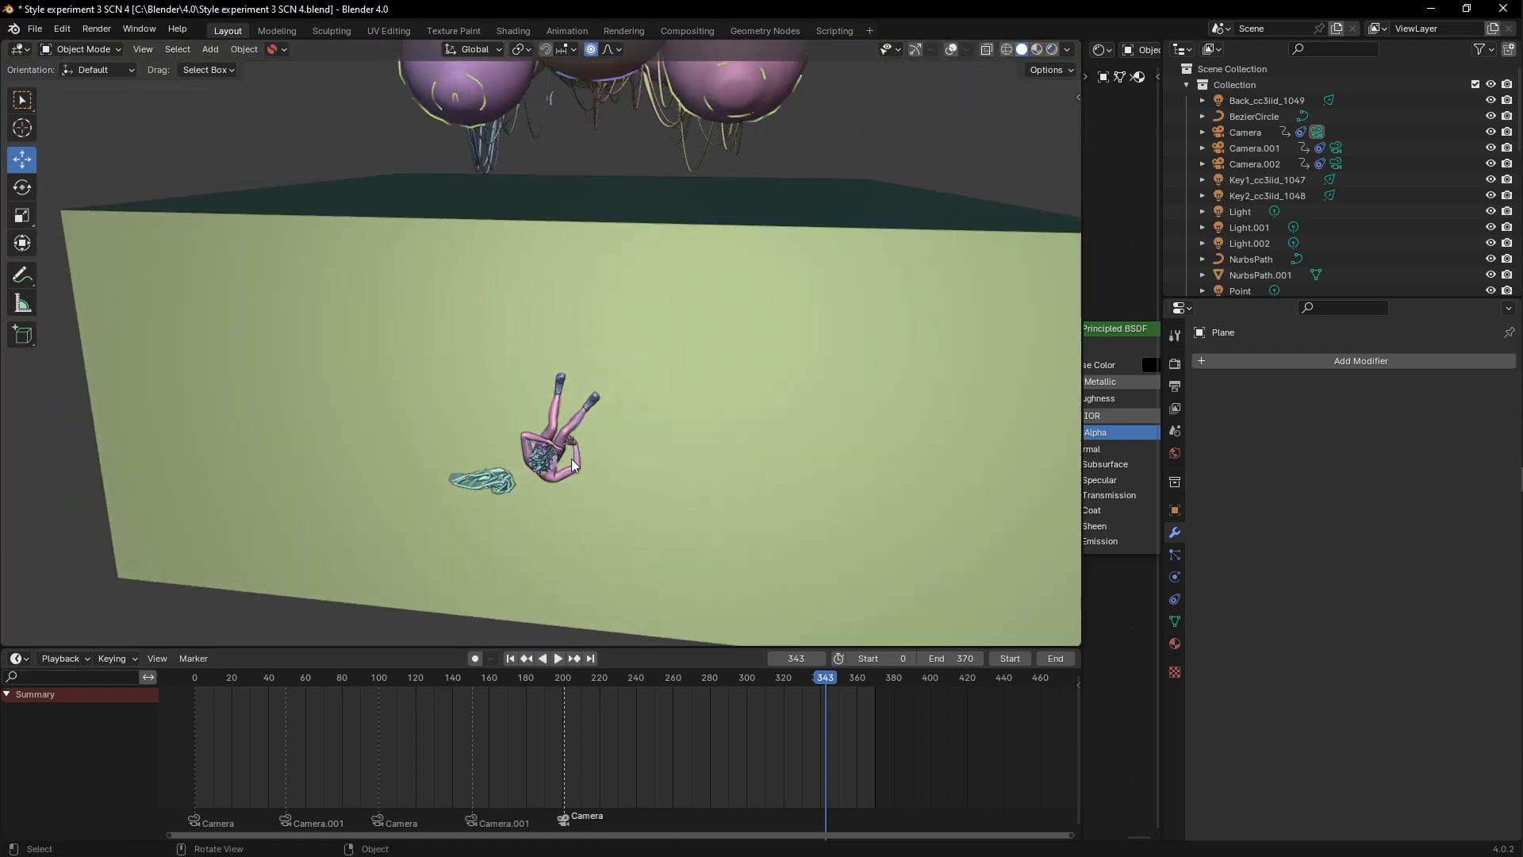
key("shift+ctrl+space")
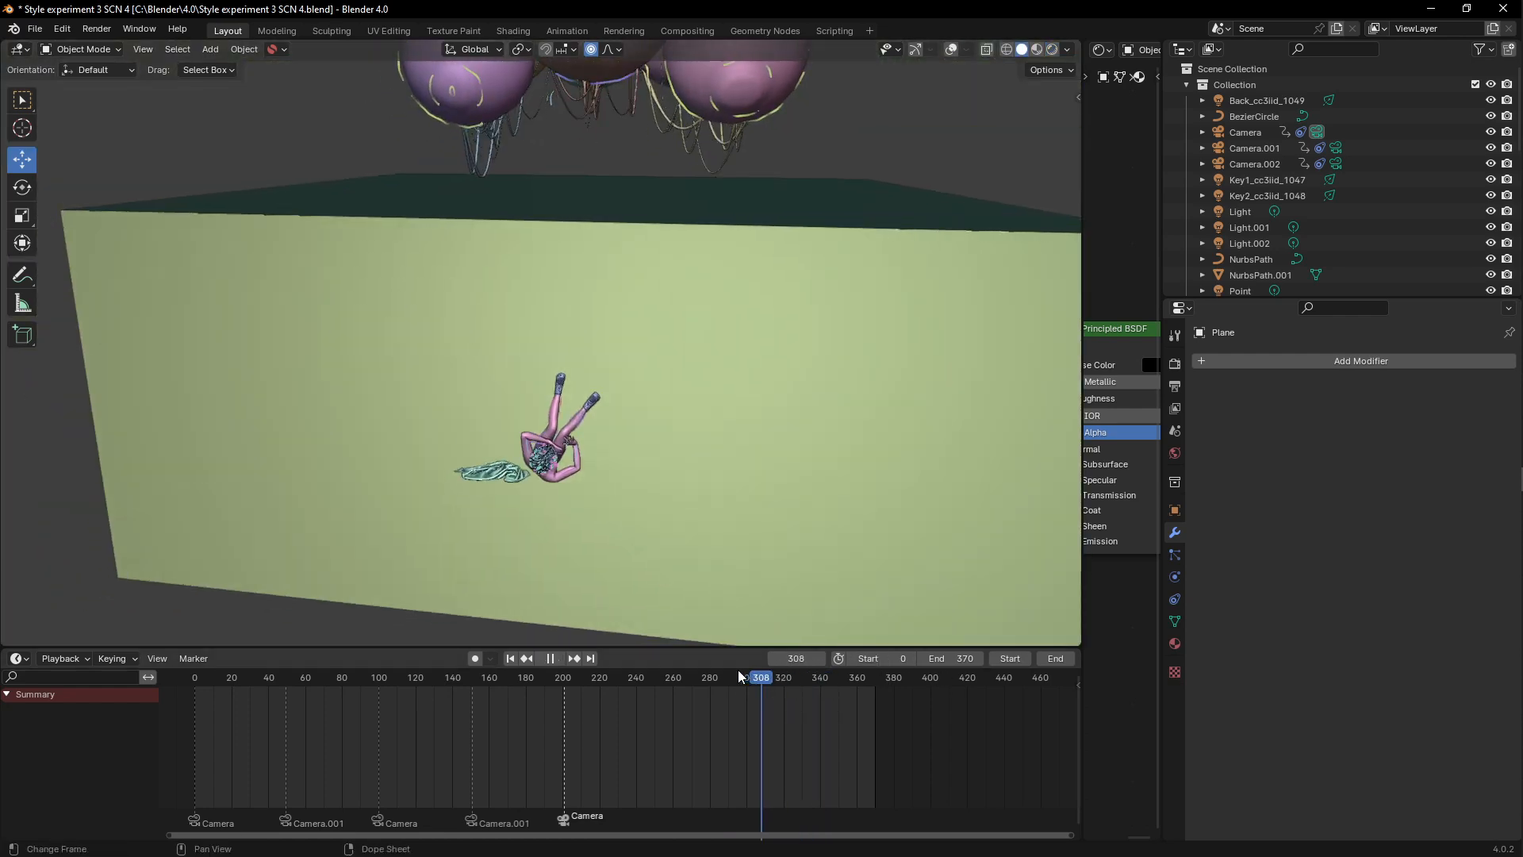
left_click_drag(632, 641, 771, 684)
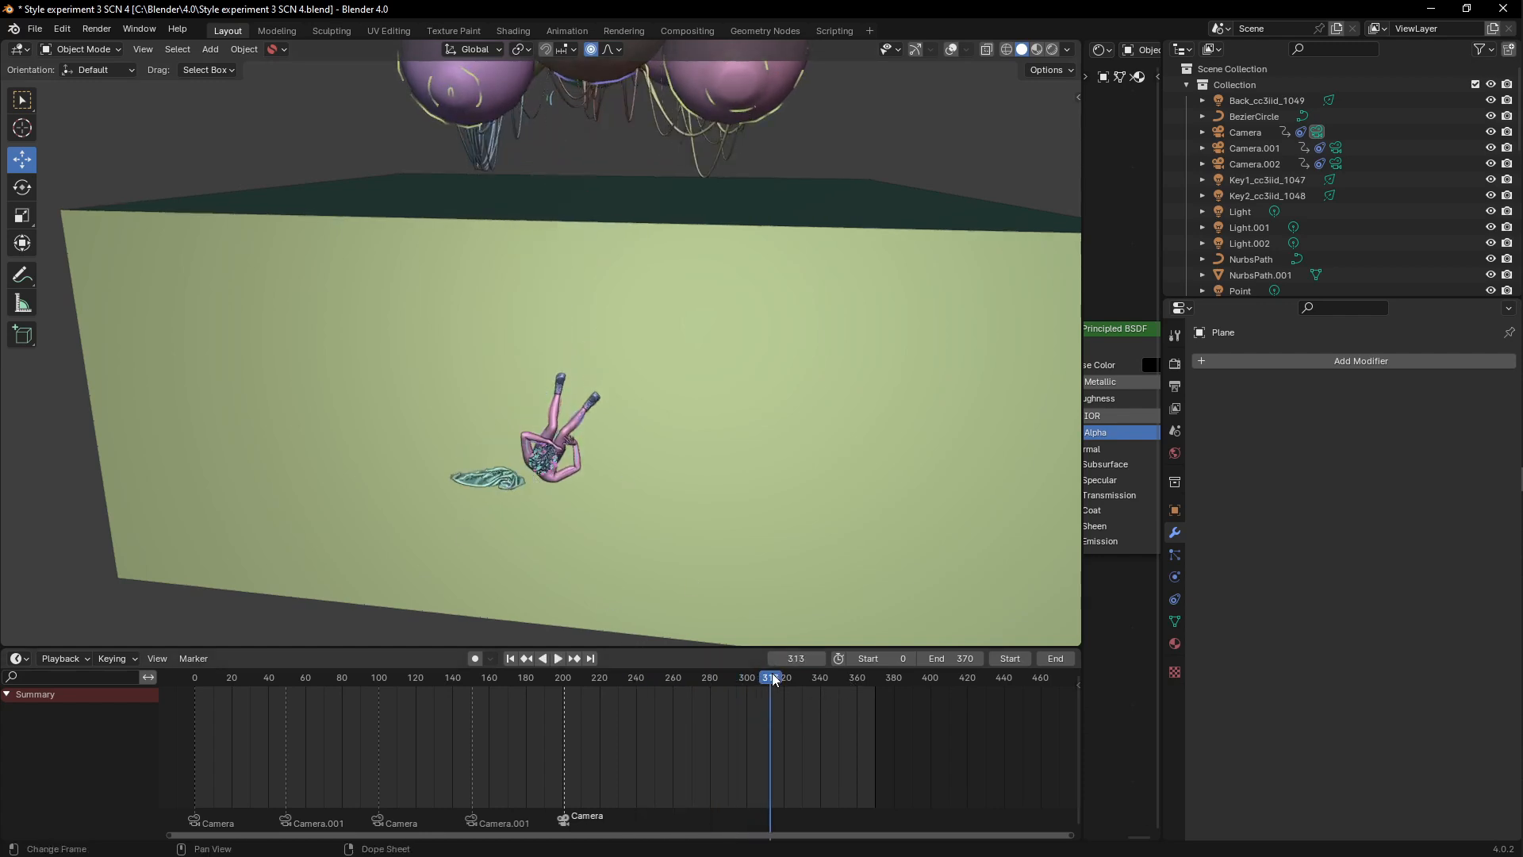
key("space")
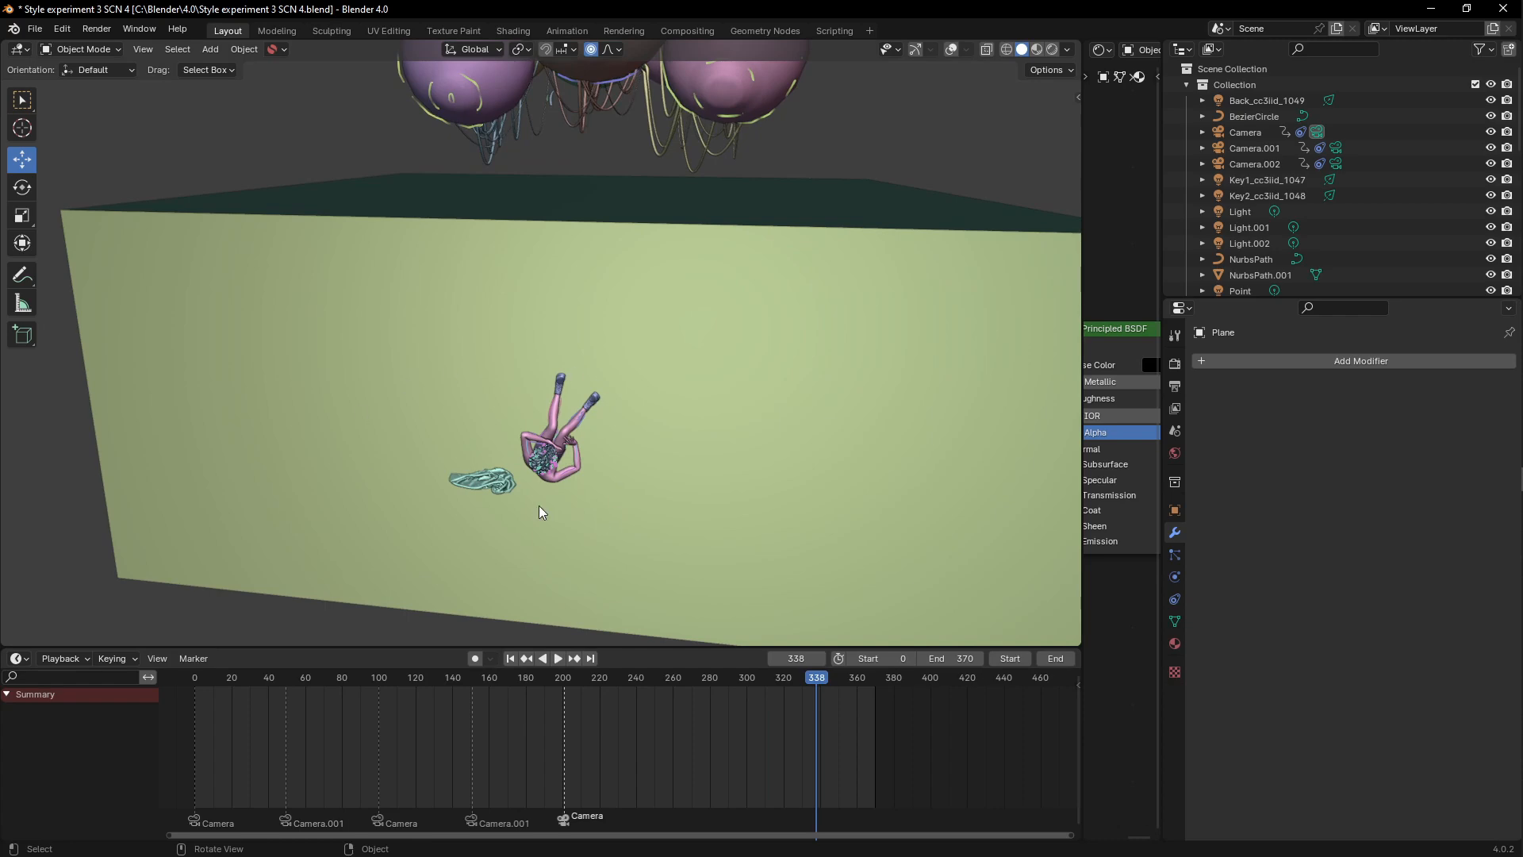
scroll(515, 434, "up", 3)
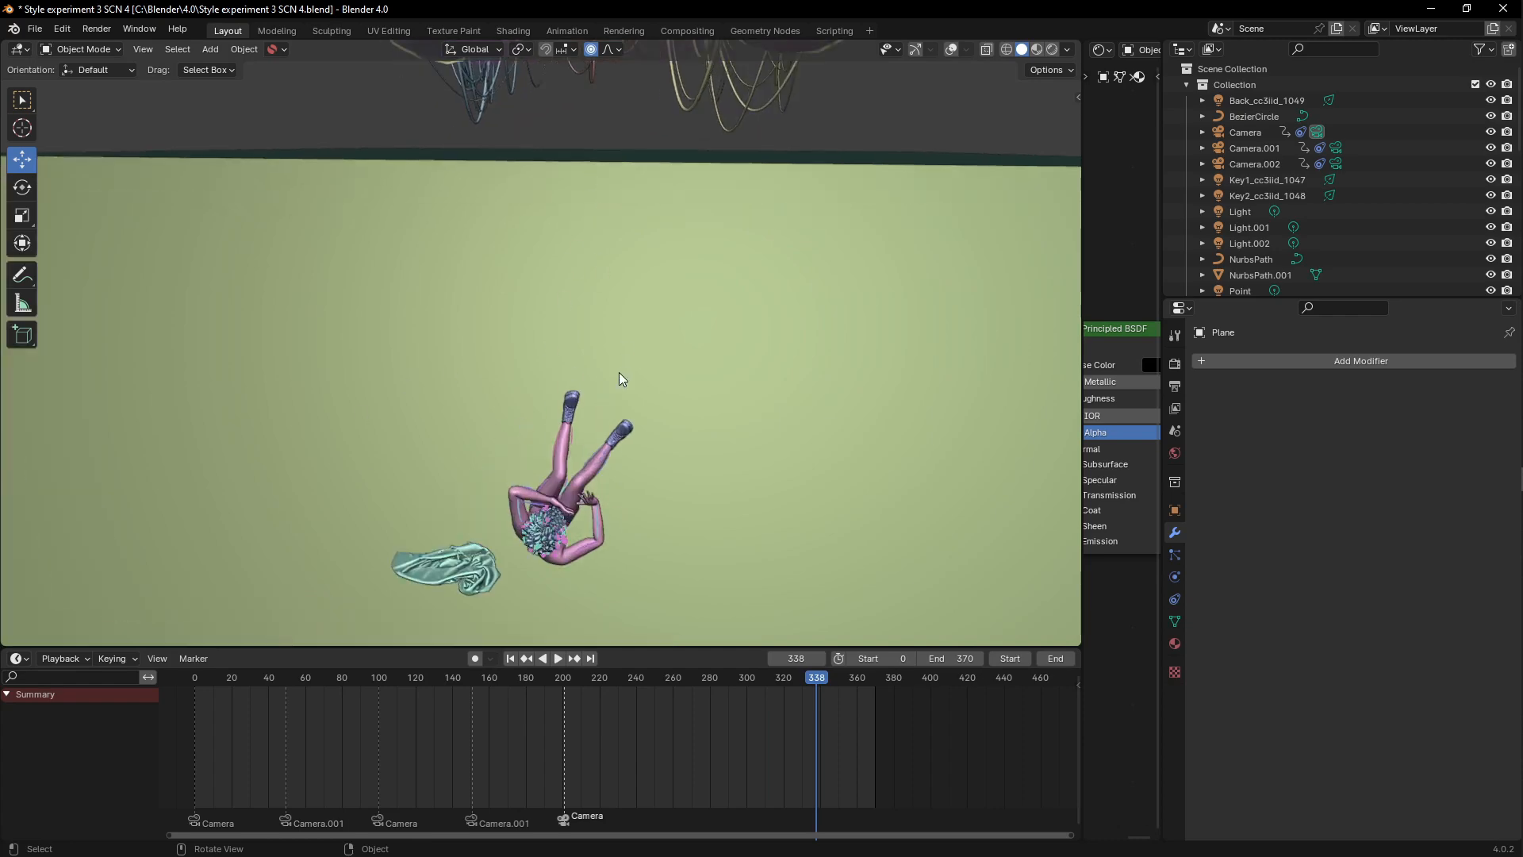
Step: Turn the viewport gizmos and overlays back on and move the playhead to frame 367
scroll(622, 379, "down", 3)
left_click(915, 50)
left_click(952, 49)
middle_click_drag(785, 297, 690, 318)
left_click_drag(815, 687, 872, 697)
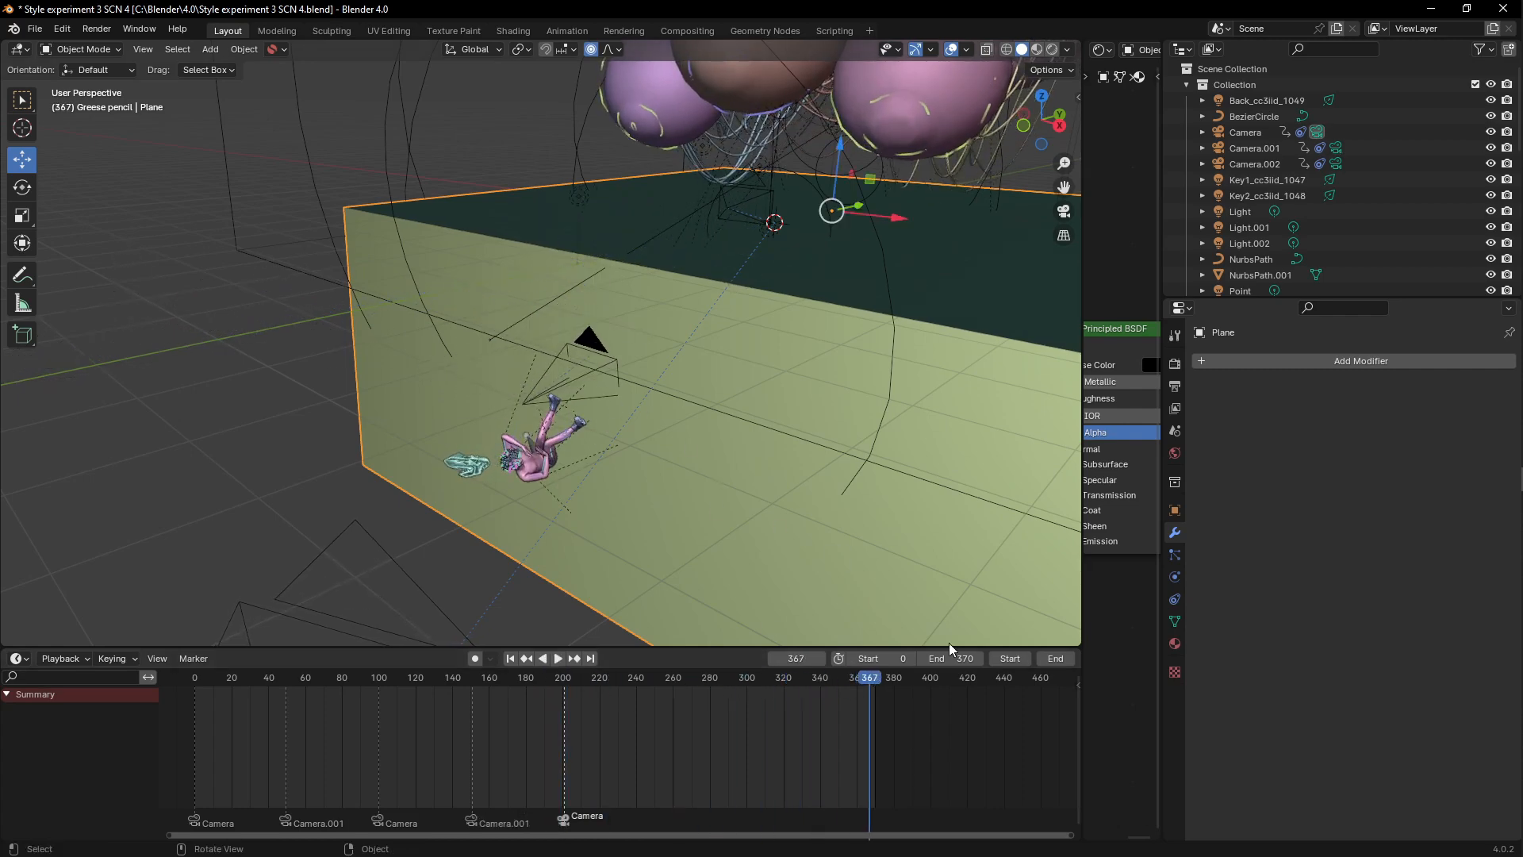
Step: Examine the falling character beside the large block from the side while replaying the animation from an earlier frame
middle_click_drag(950, 649, 618, 415)
middle_click_drag(717, 555, 674, 534)
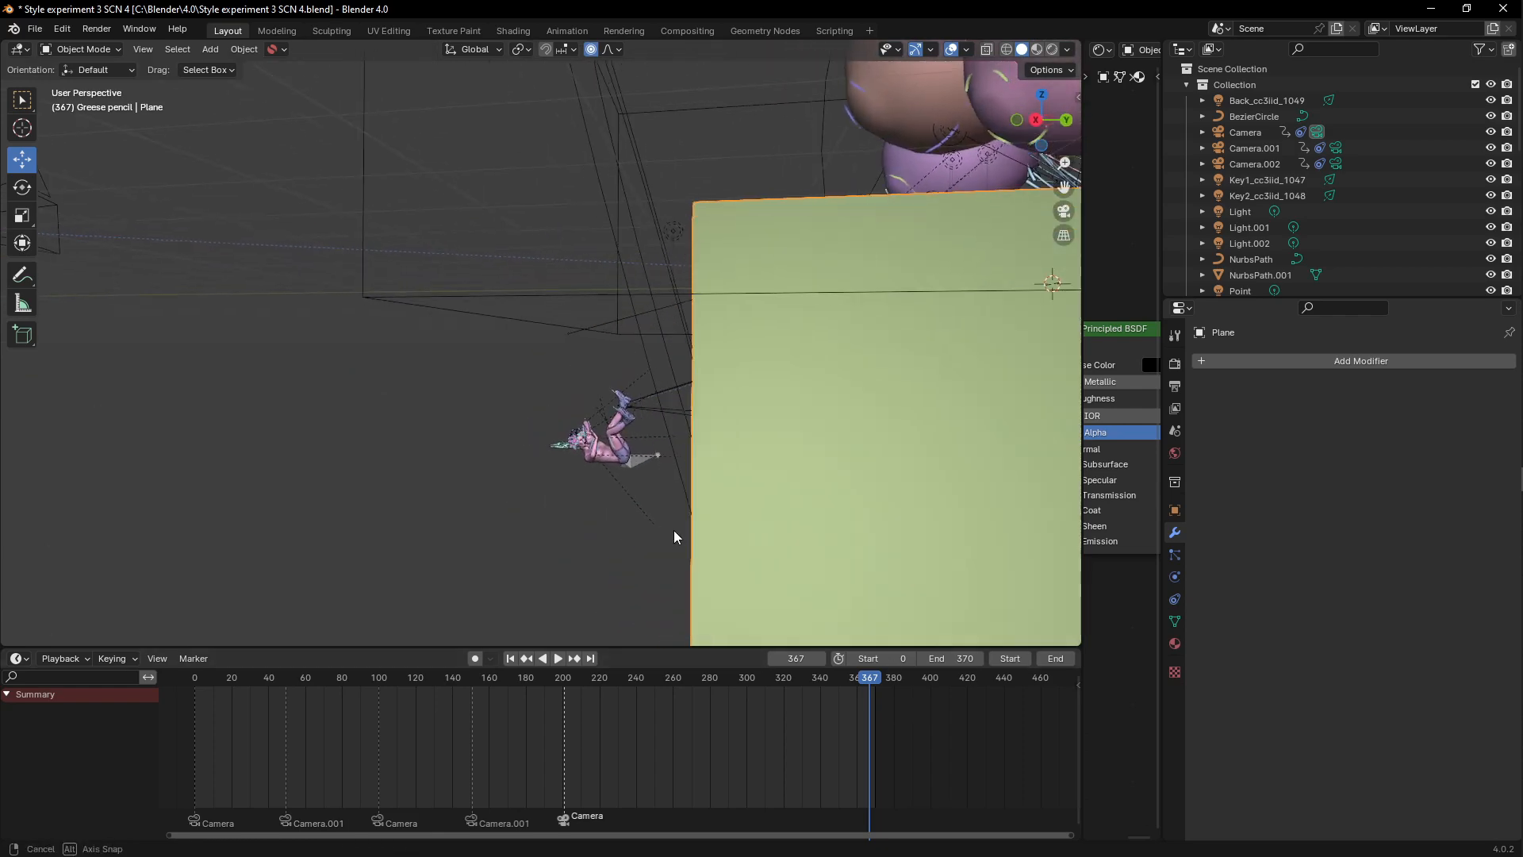
left_click_drag(857, 689, 677, 724)
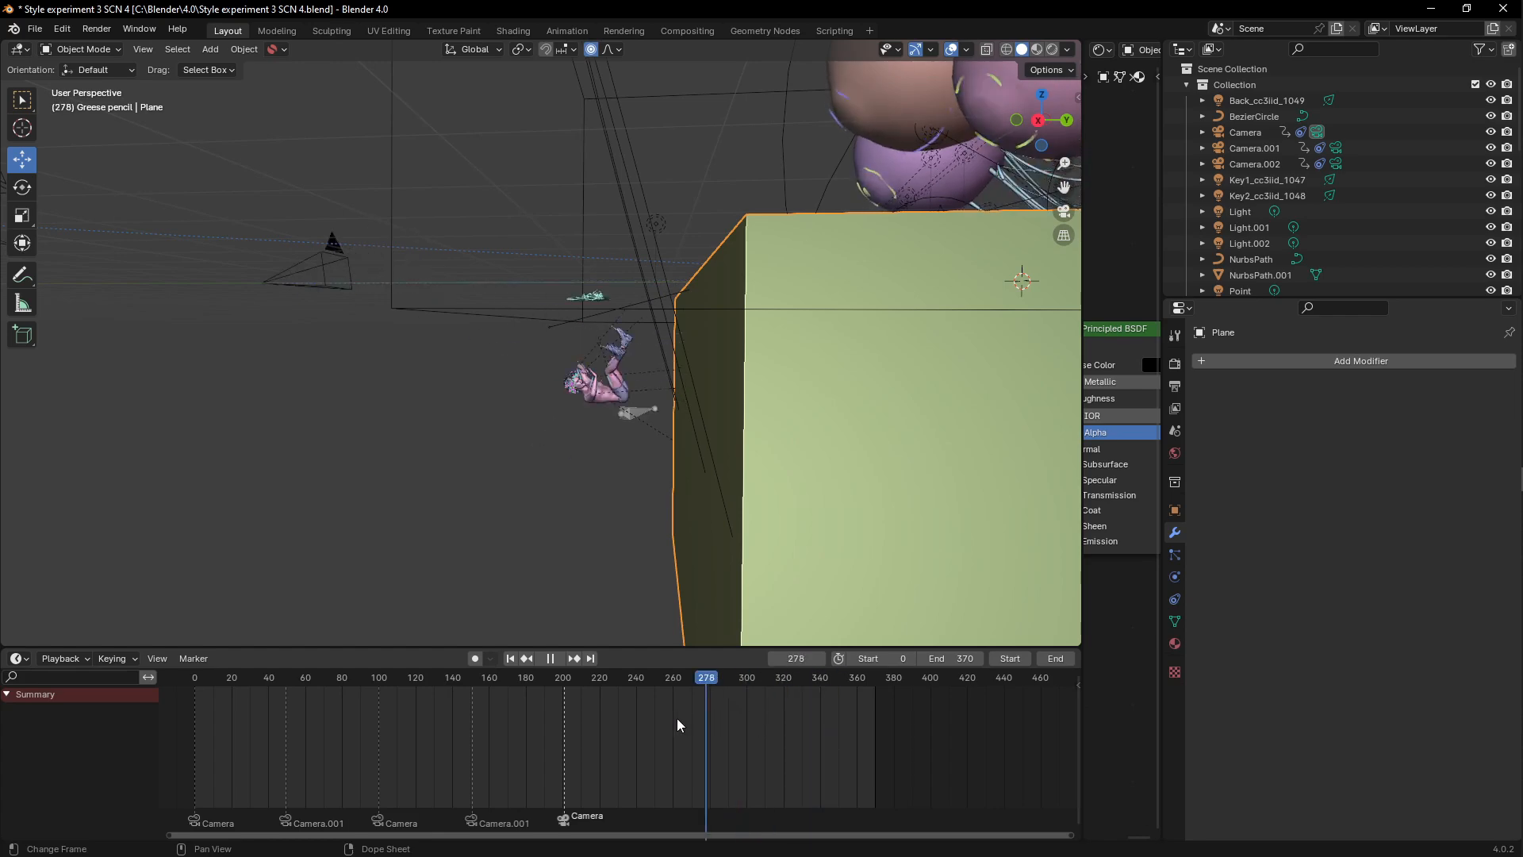
middle_click_drag(269, 131, 587, 445)
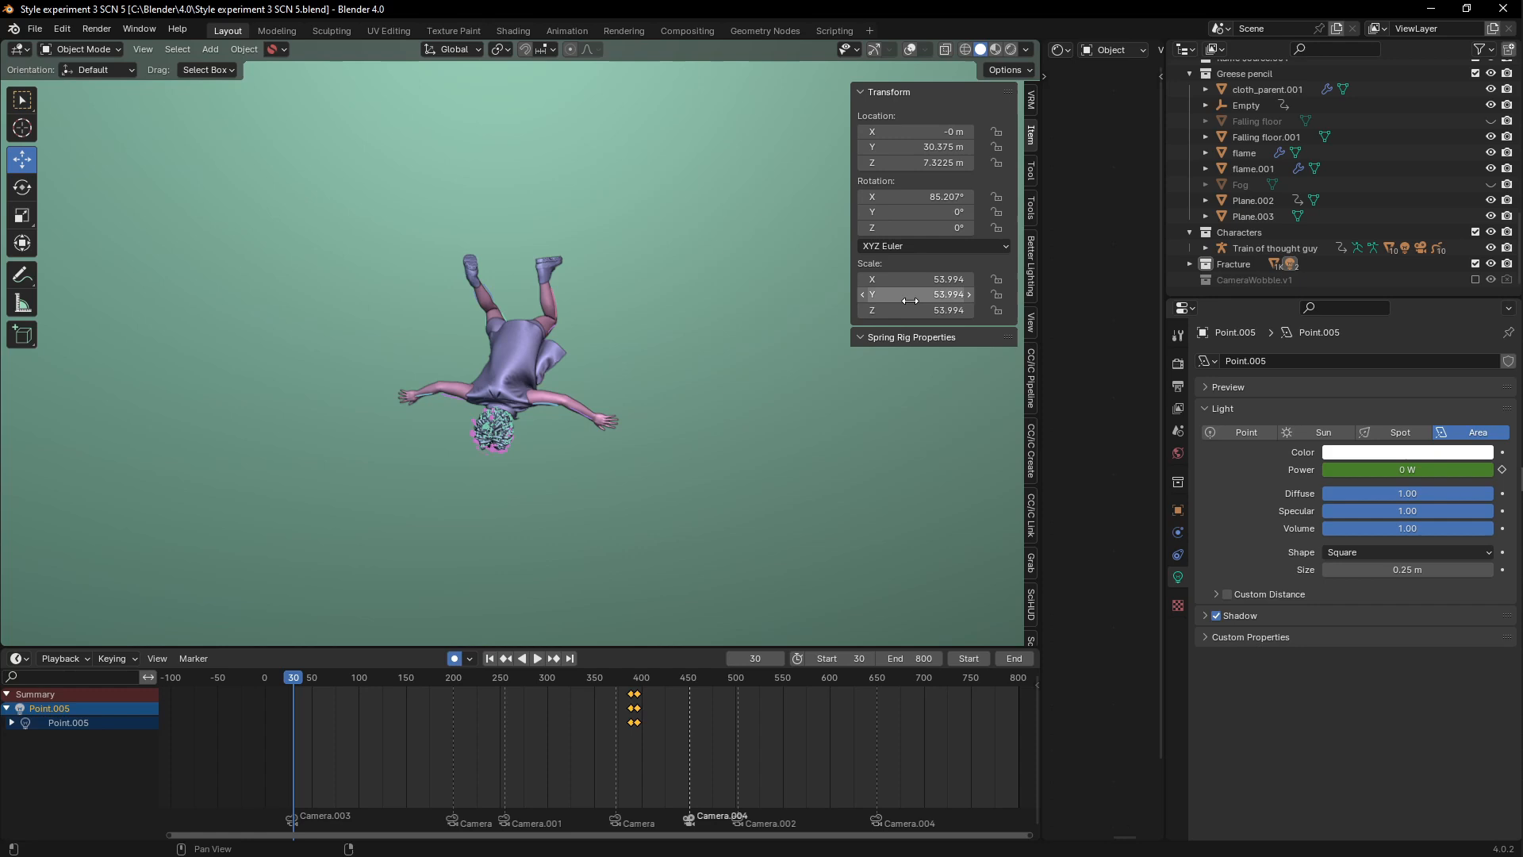
Step: Hide the transform sidebar in the SCN 5 file and widen the 3D viewport around the falling character
key("n")
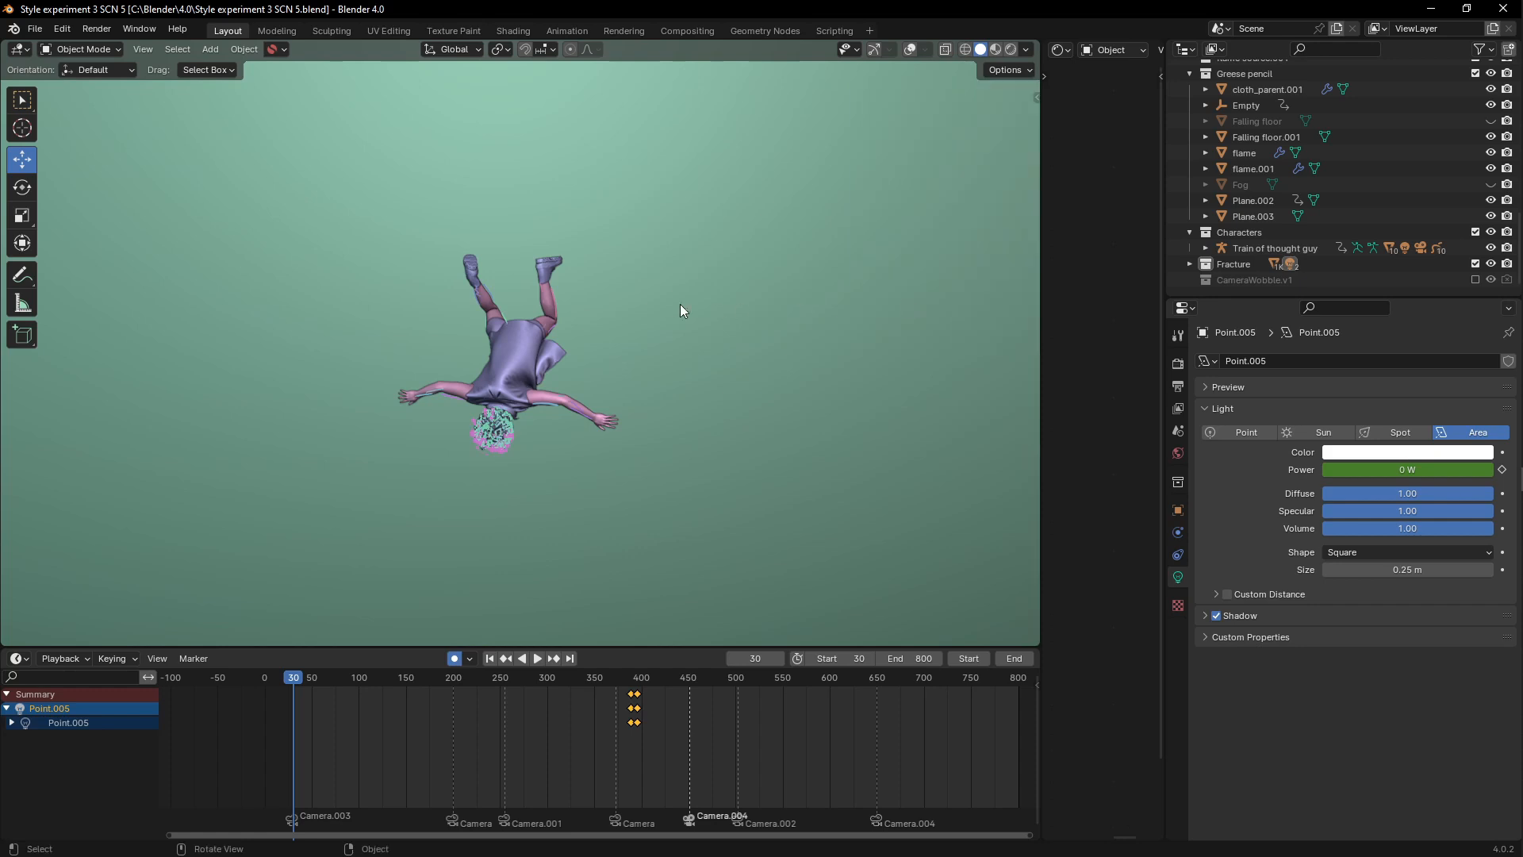
middle_click_drag(679, 305, 576, 315)
left_click(584, 496)
middle_click_drag(569, 488, 499, 404)
scroll(499, 404, "up", 4)
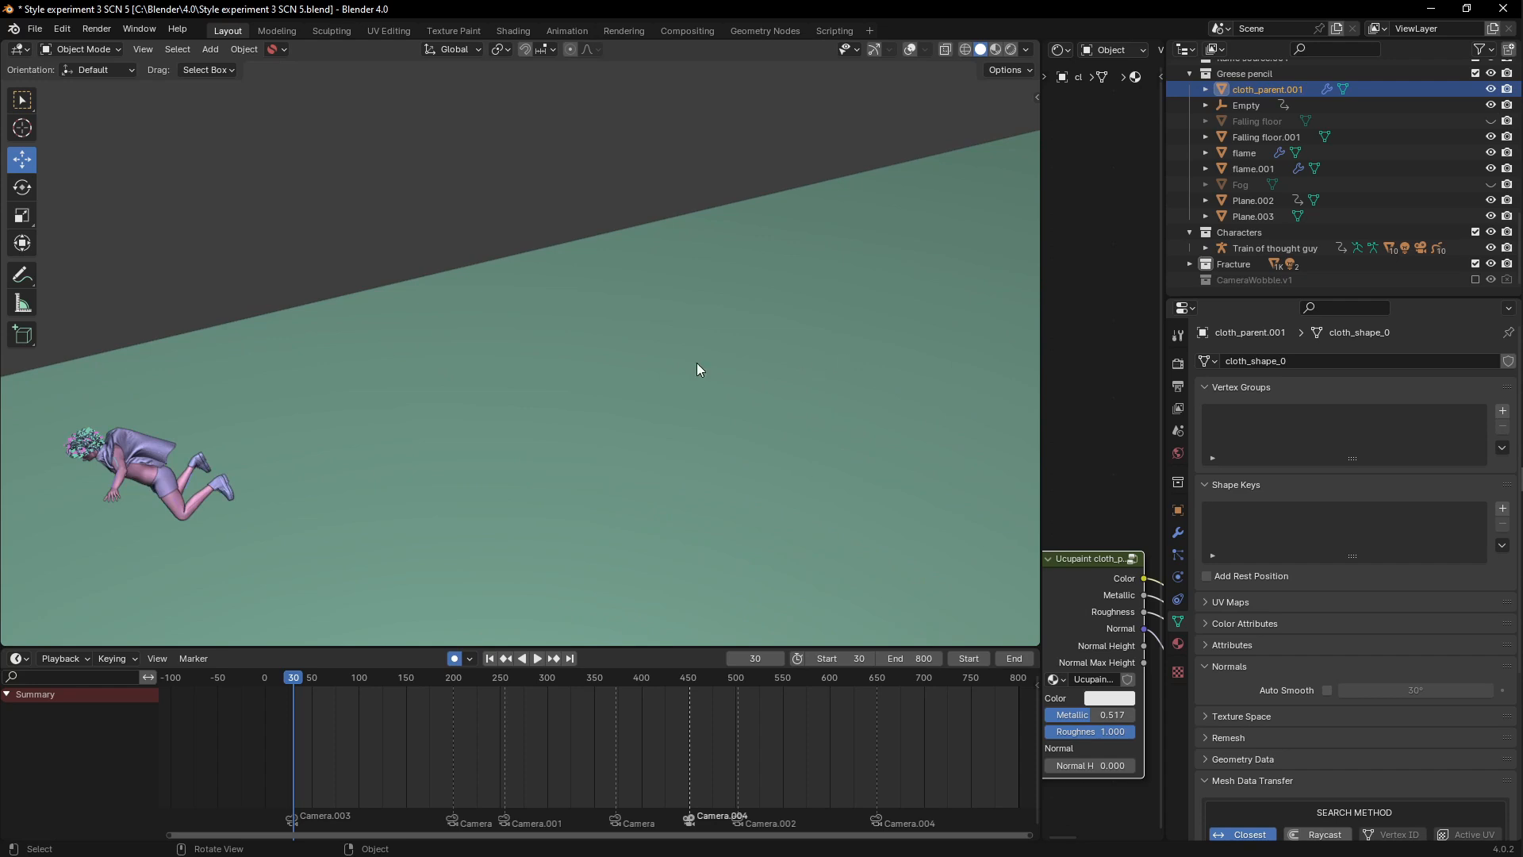
left_click_drag(1042, 377, 1101, 378)
middle_click_drag(794, 373, 582, 373)
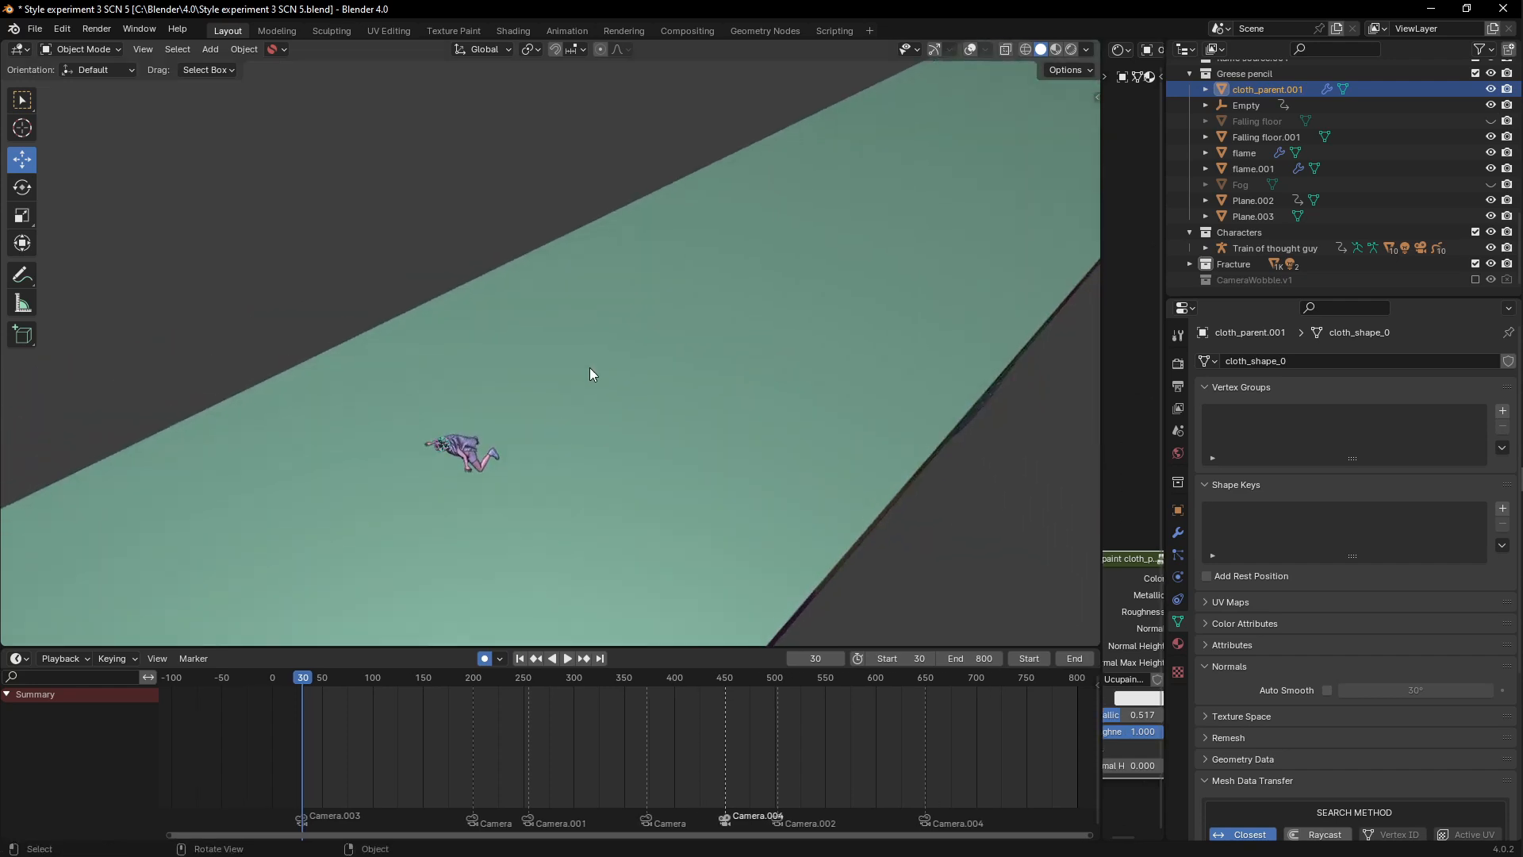
Step: Select the Falling floor.001 plane and show the viewport gizmos and overlays for the cameras and lights around the character
left_click(588, 368)
left_click(935, 50)
left_click(978, 50)
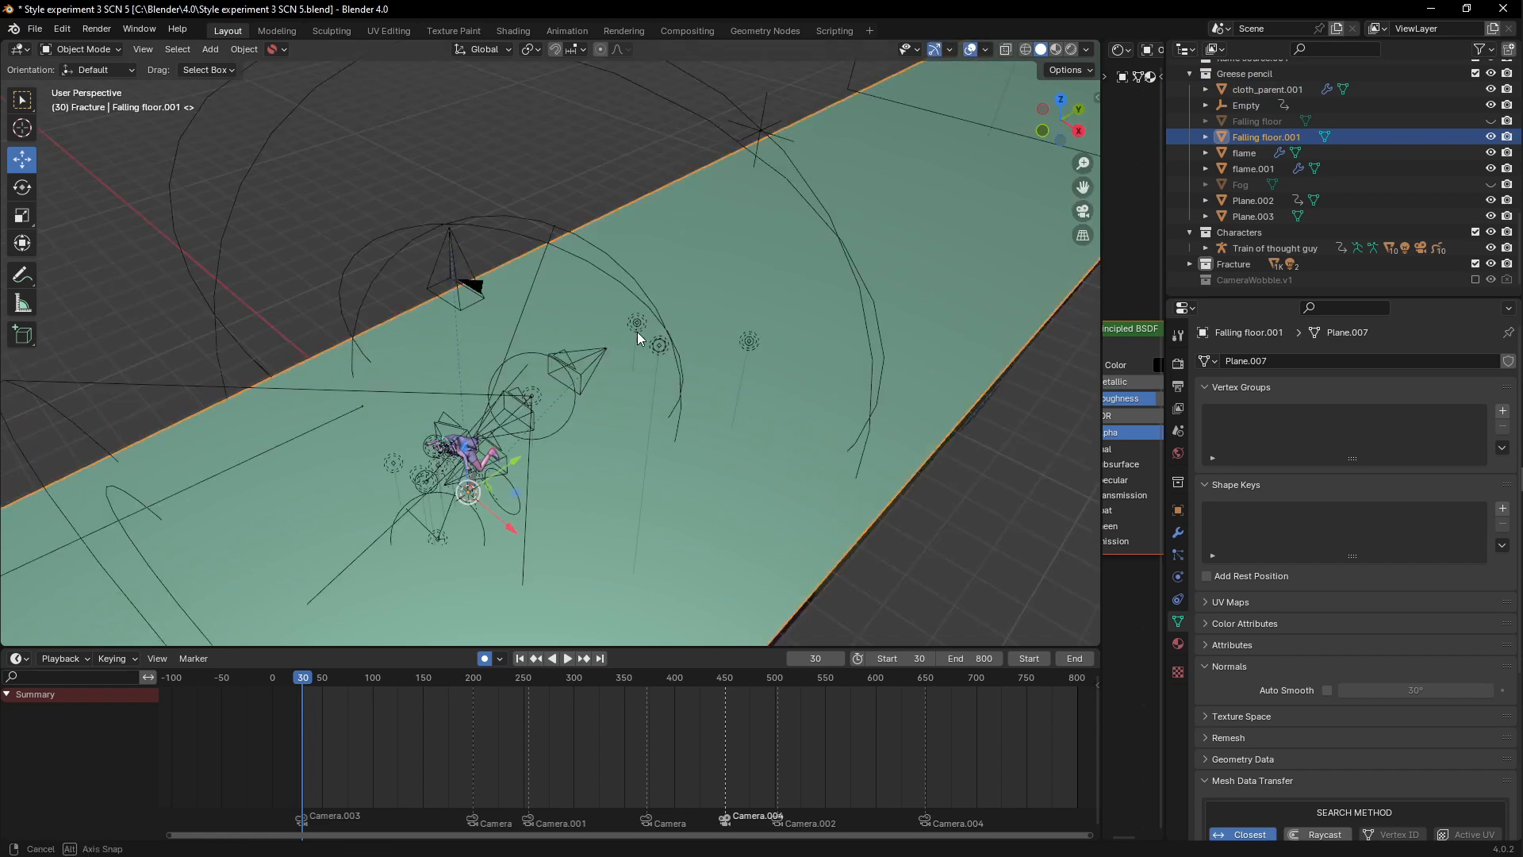
mouse_move(637, 332)
middle_mouse_down()
mouse_move(664, 311)
mouse_move(607, 340)
middle_mouse_up()
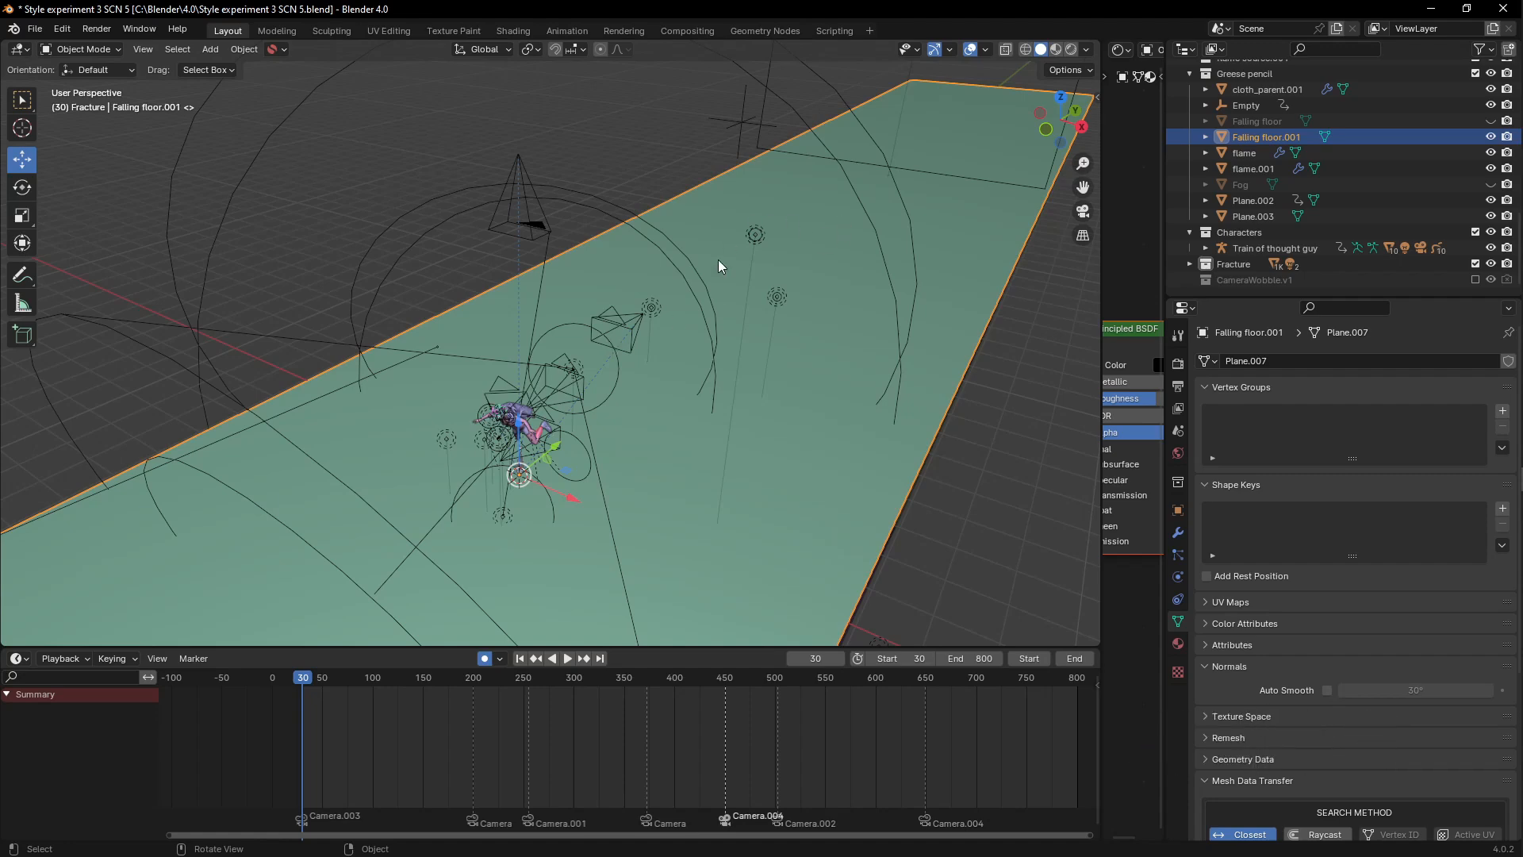
middle_click_drag(718, 259, 784, 299)
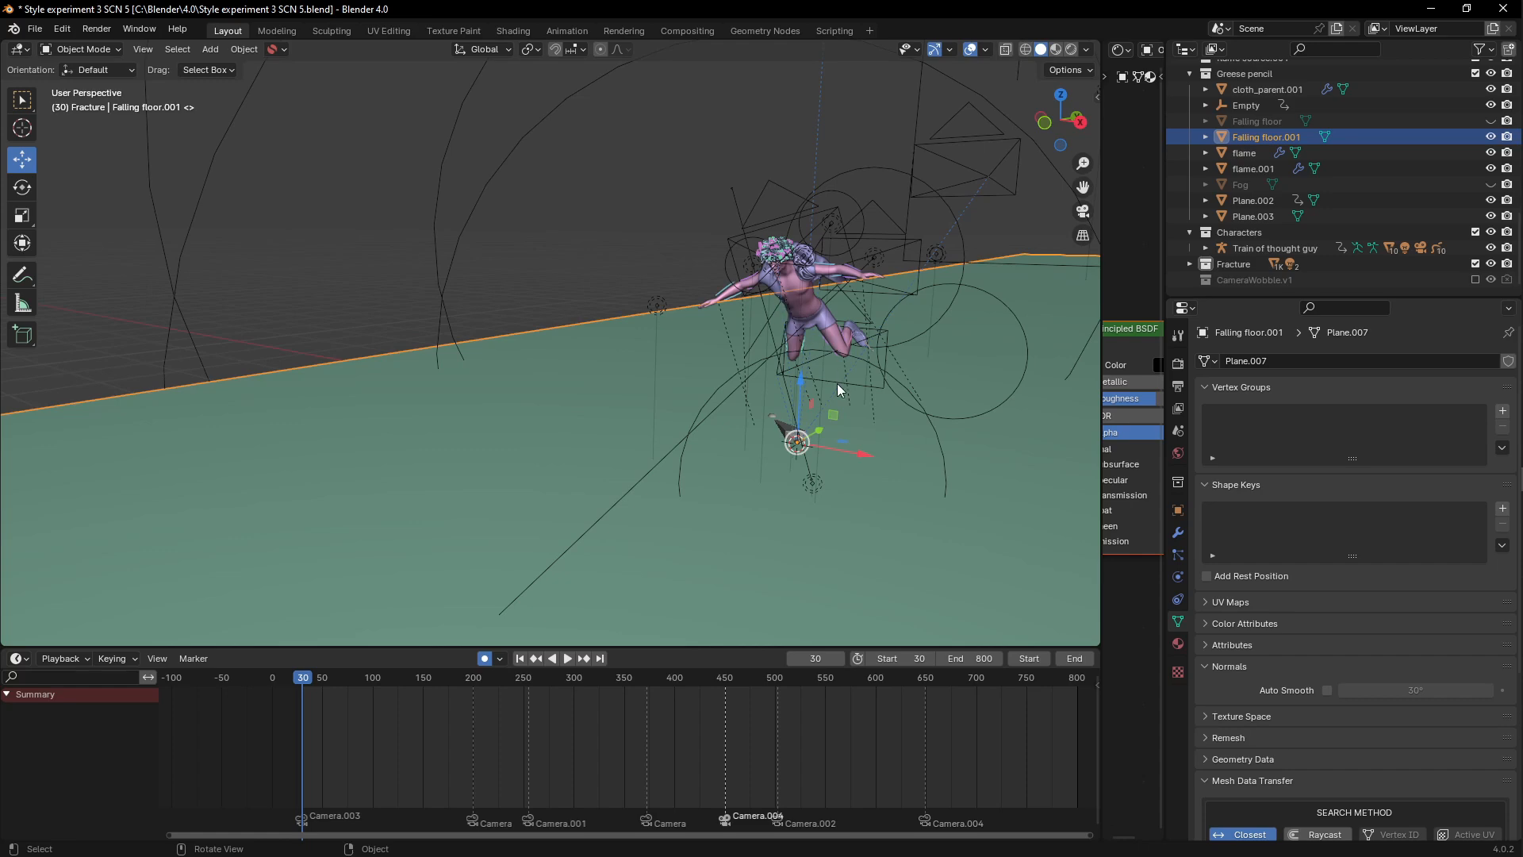
middle_click_drag(836, 383, 816, 293)
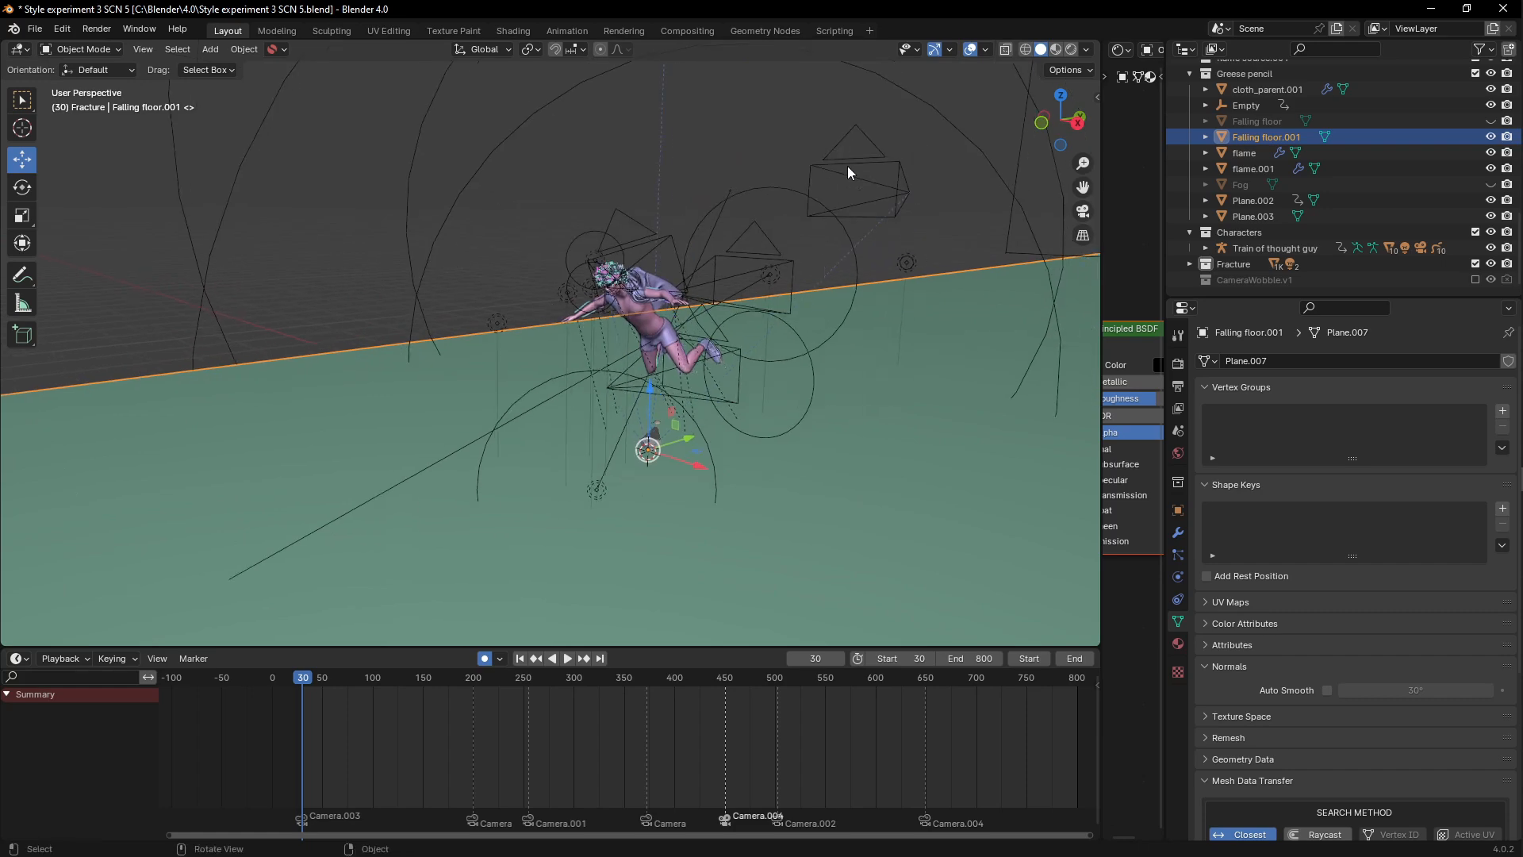
Step: Select the cameras around the character one by one, ending with Camera.001, and examine their keyframes and camera markers in the timeline
left_click(627, 222)
left_click(678, 216)
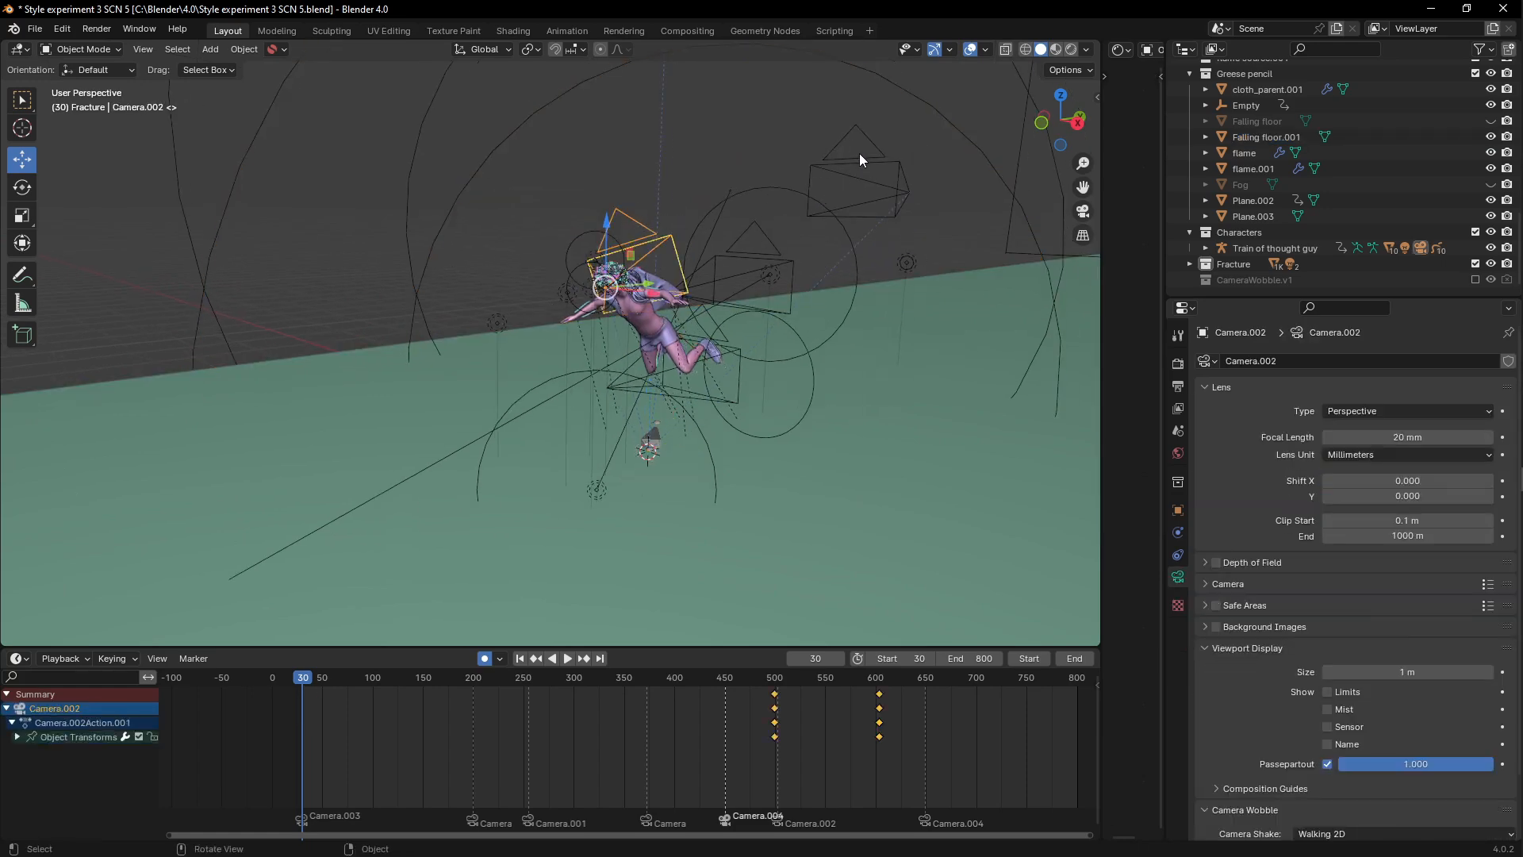
left_click(815, 187)
left_click(752, 244)
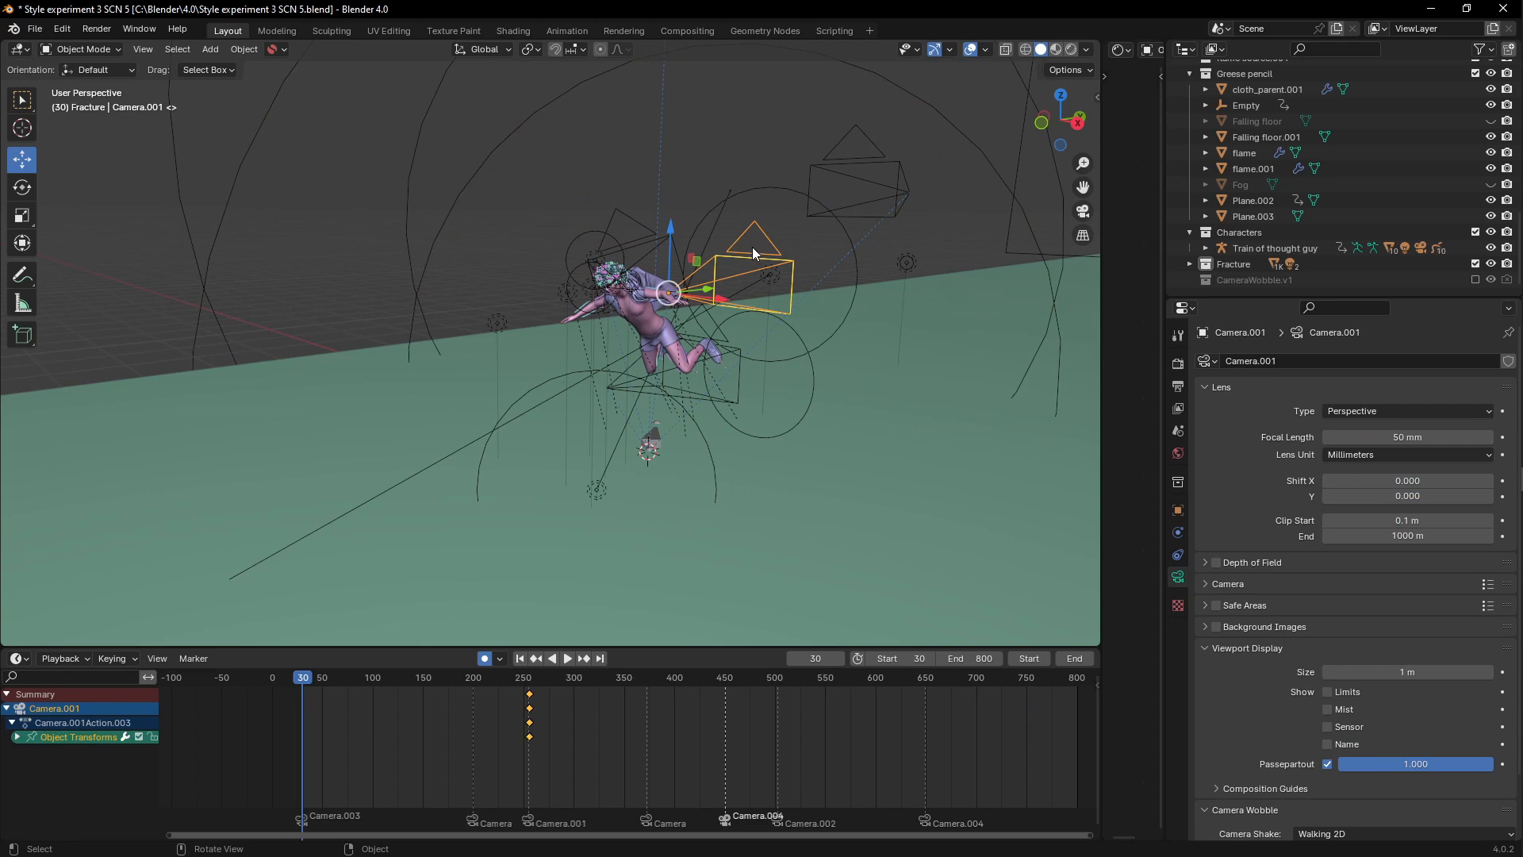
scroll(304, 781, "up", 2)
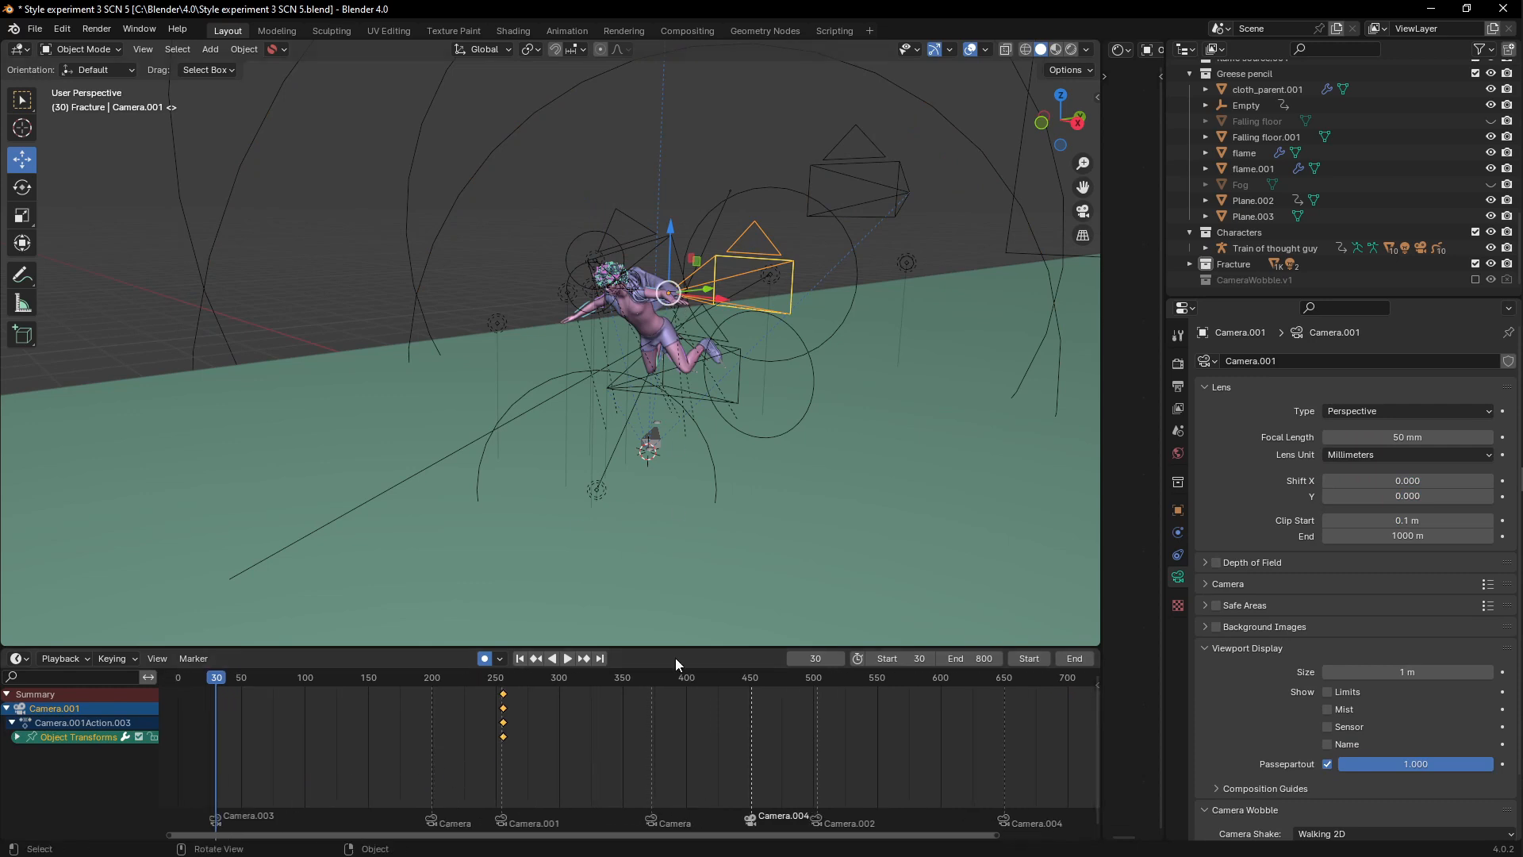
scroll(658, 772, "down", 2)
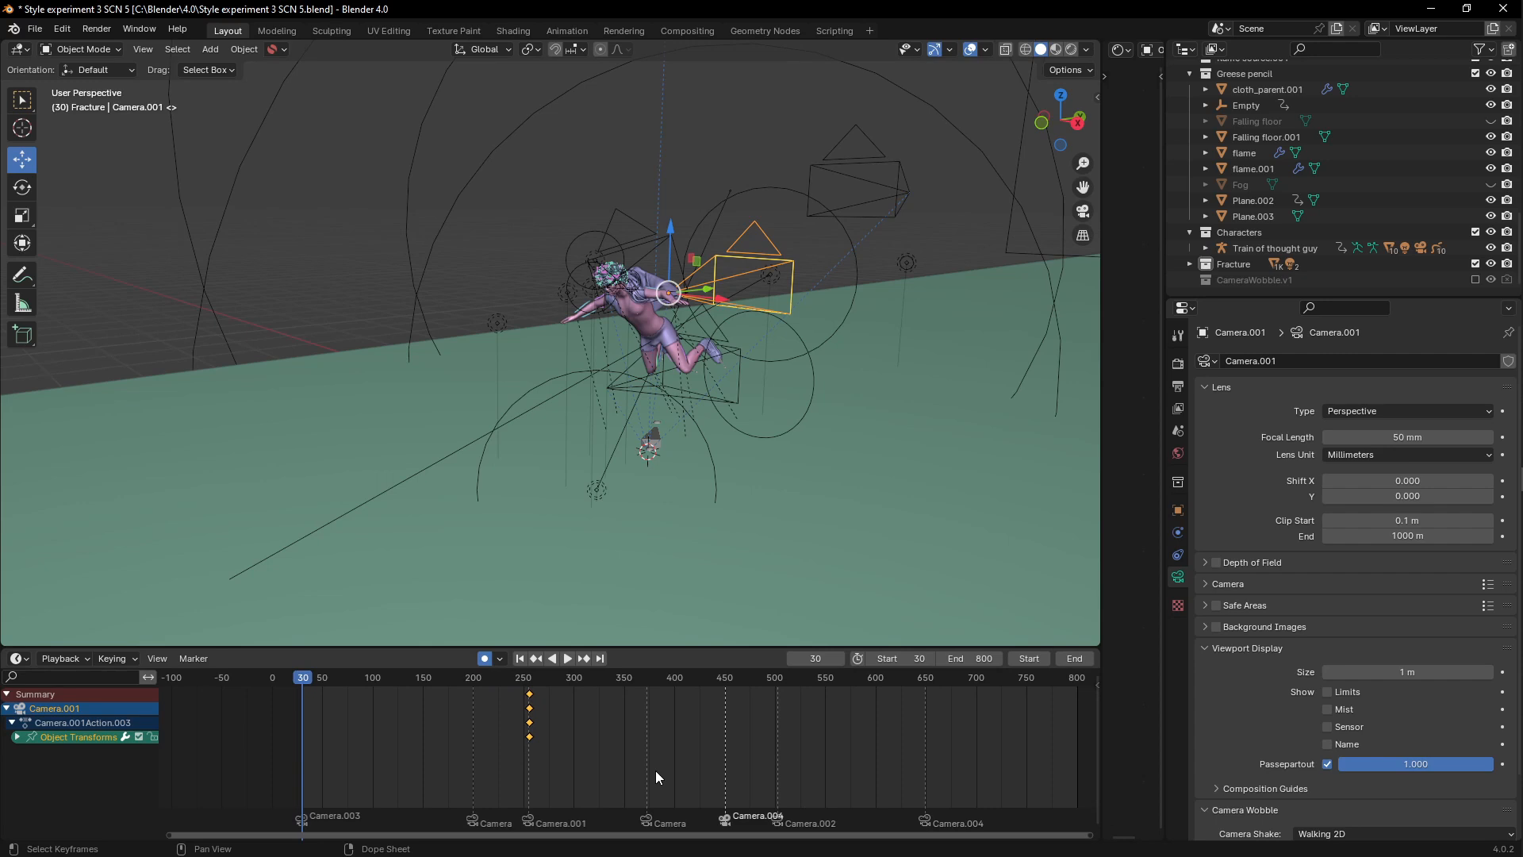
scroll(655, 776, "down", 1)
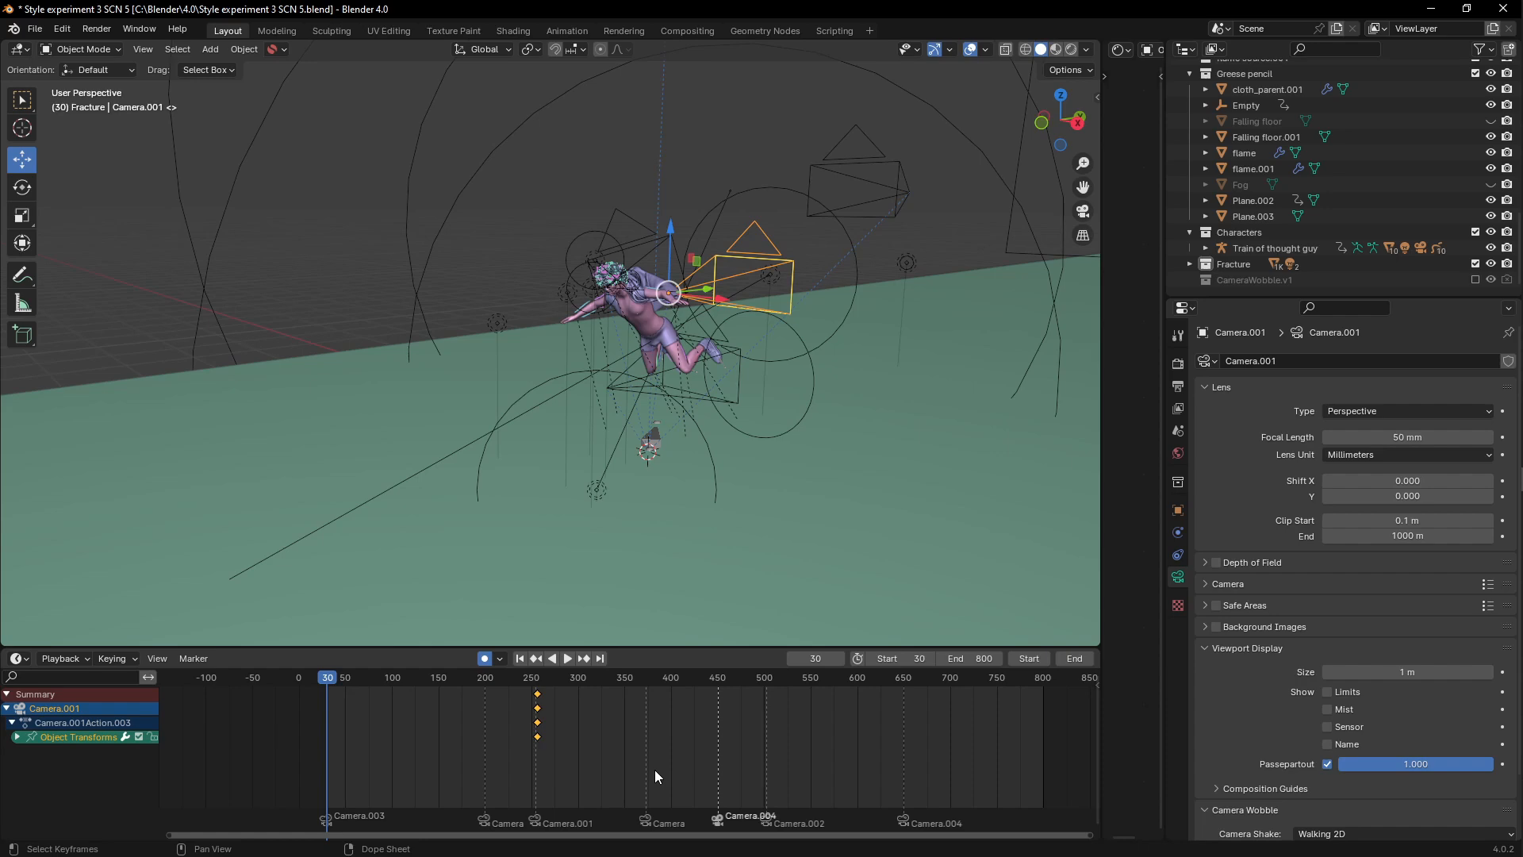
Step: Examine the scale-covered ring beneath the fractured floor from the side
middle_click_drag(768, 312, 747, 365)
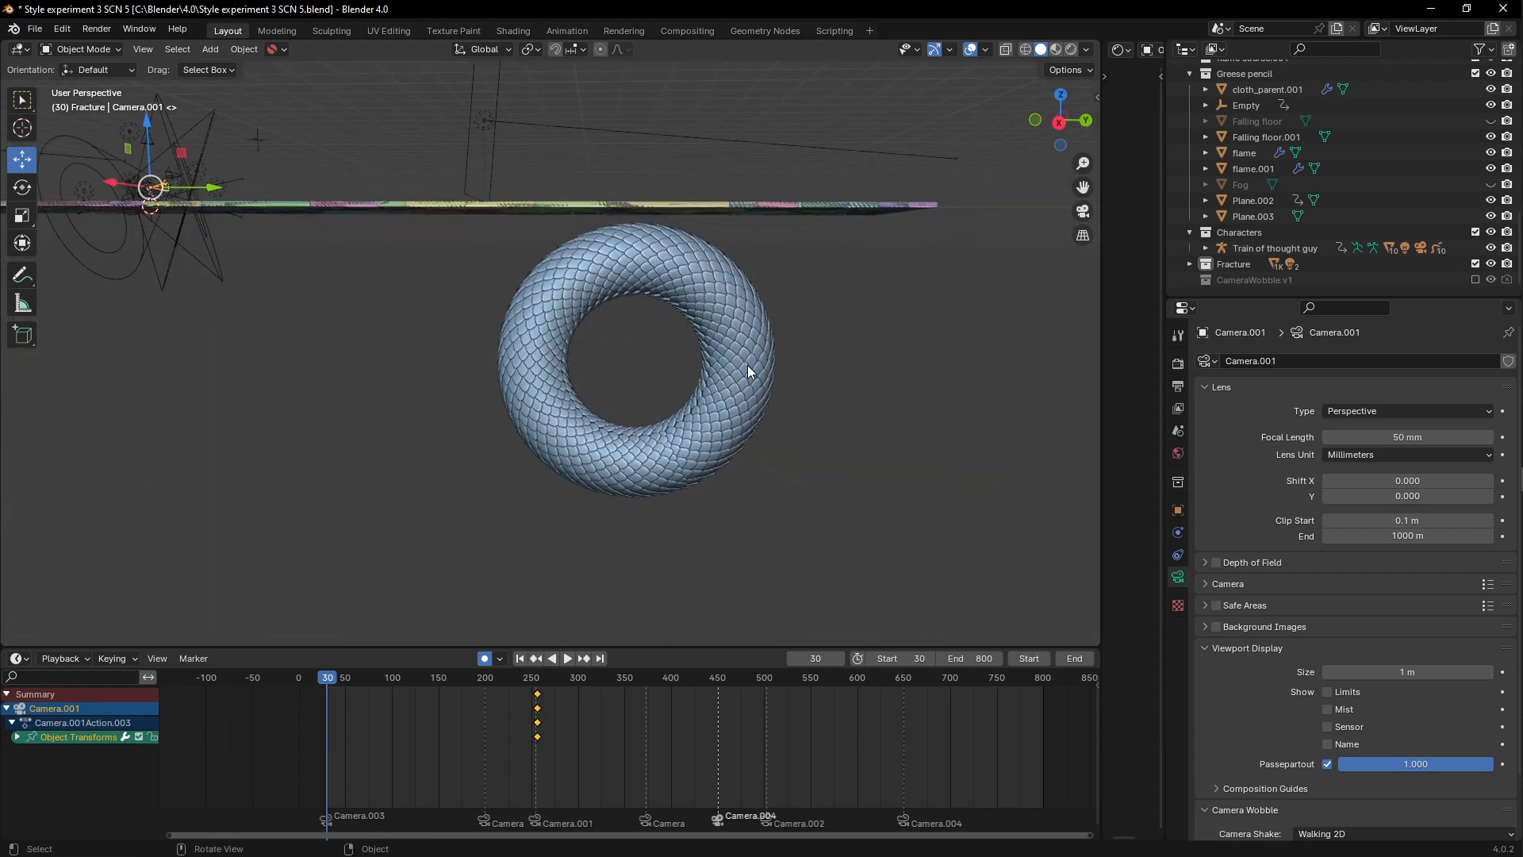
scroll(751, 364, "up", 3)
scroll(758, 363, "down", 4)
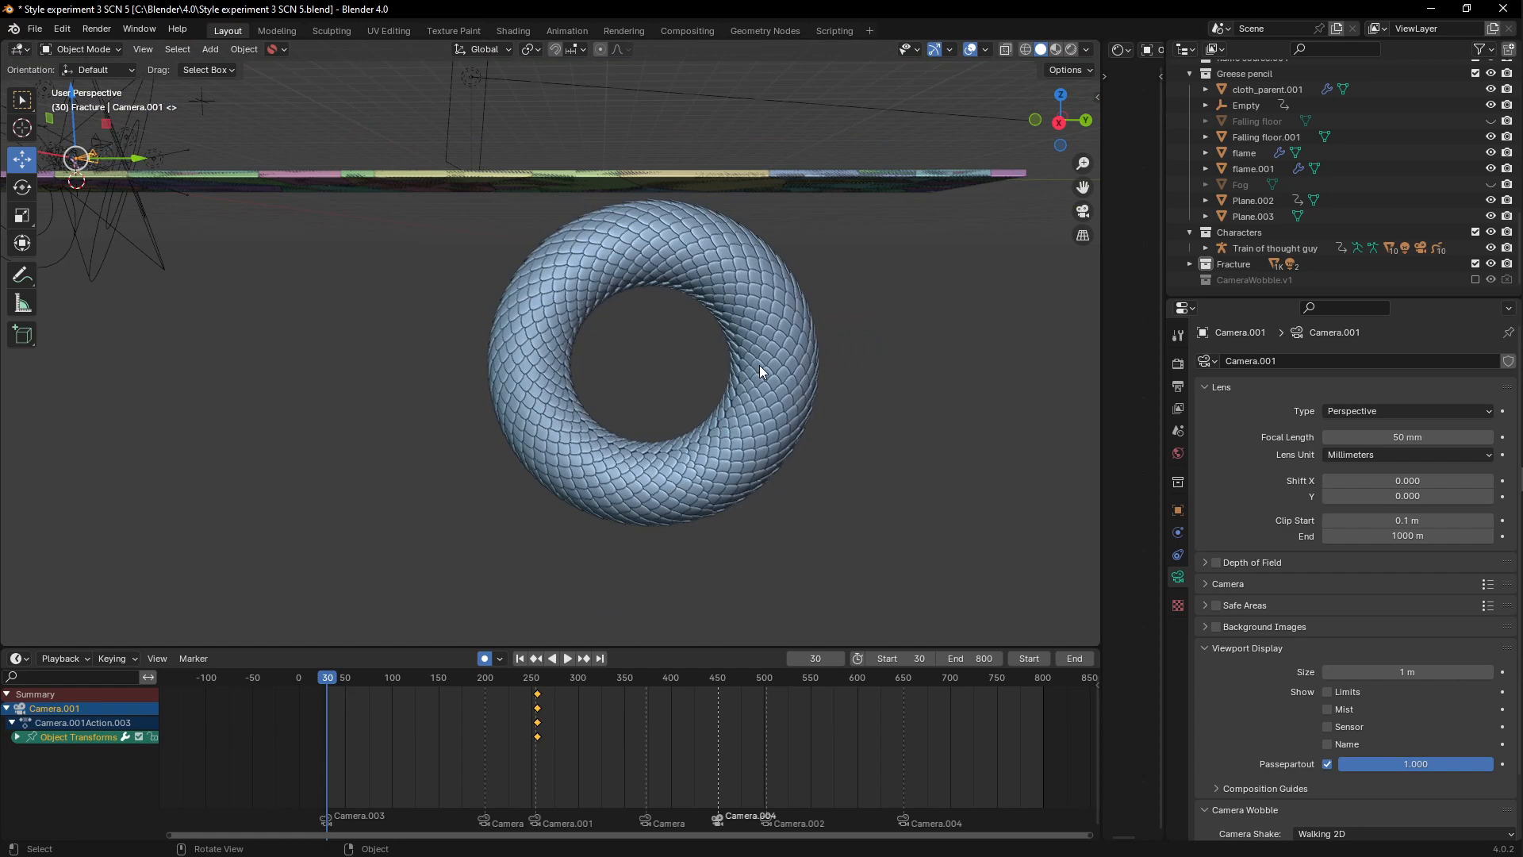
Step: Select the scale-covered ring beneath the fractured floor and examine its surface up close
middle_click_drag(737, 350, 777, 401, "shift")
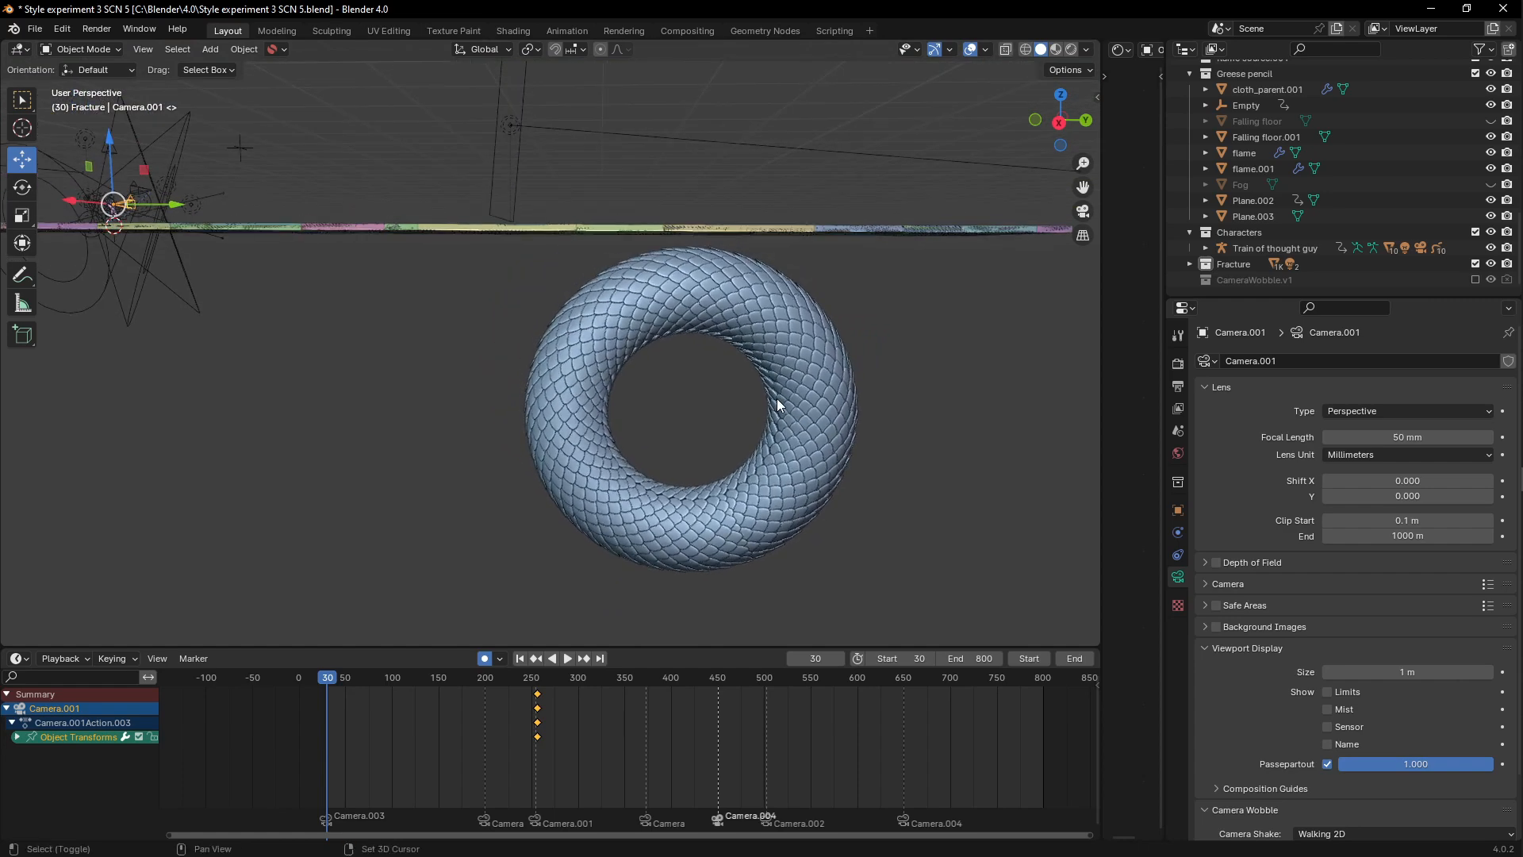
left_click(779, 462)
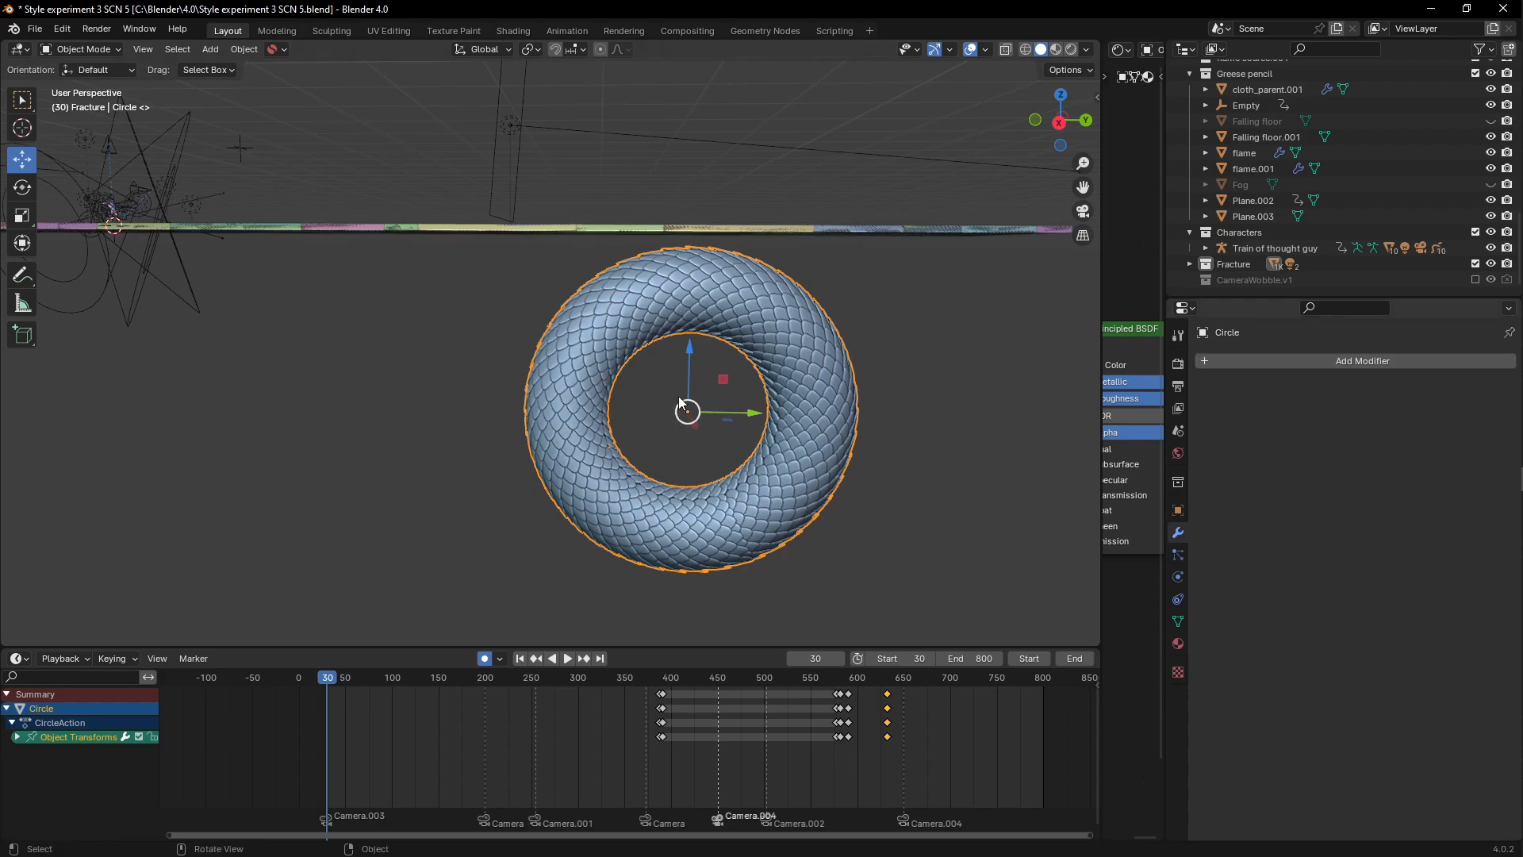
middle_click_drag(690, 381, 705, 333)
scroll(608, 330, "up", 3)
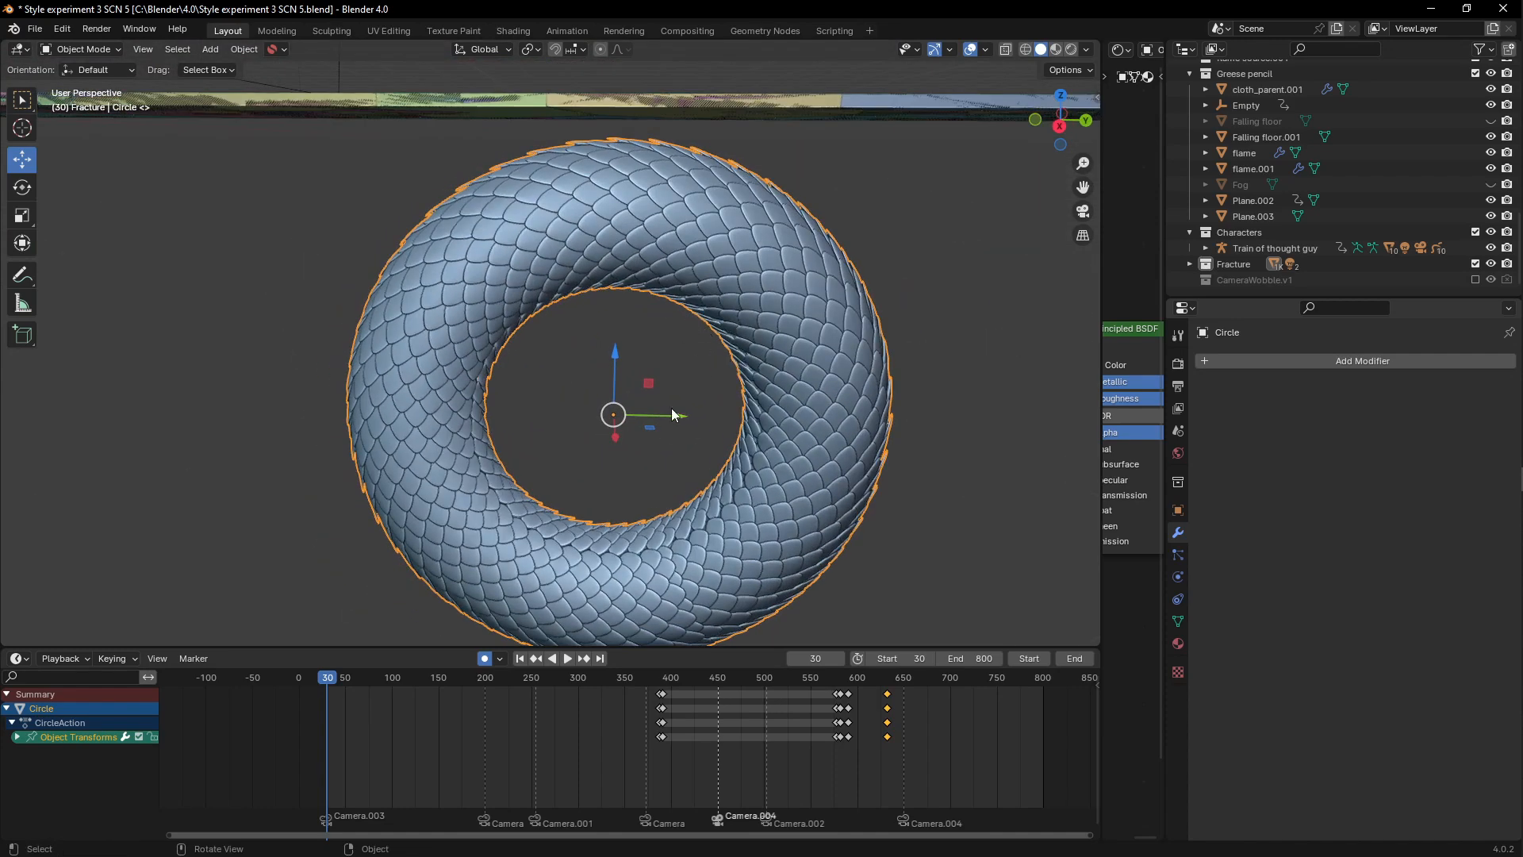
middle_click_drag(764, 308, 767, 297)
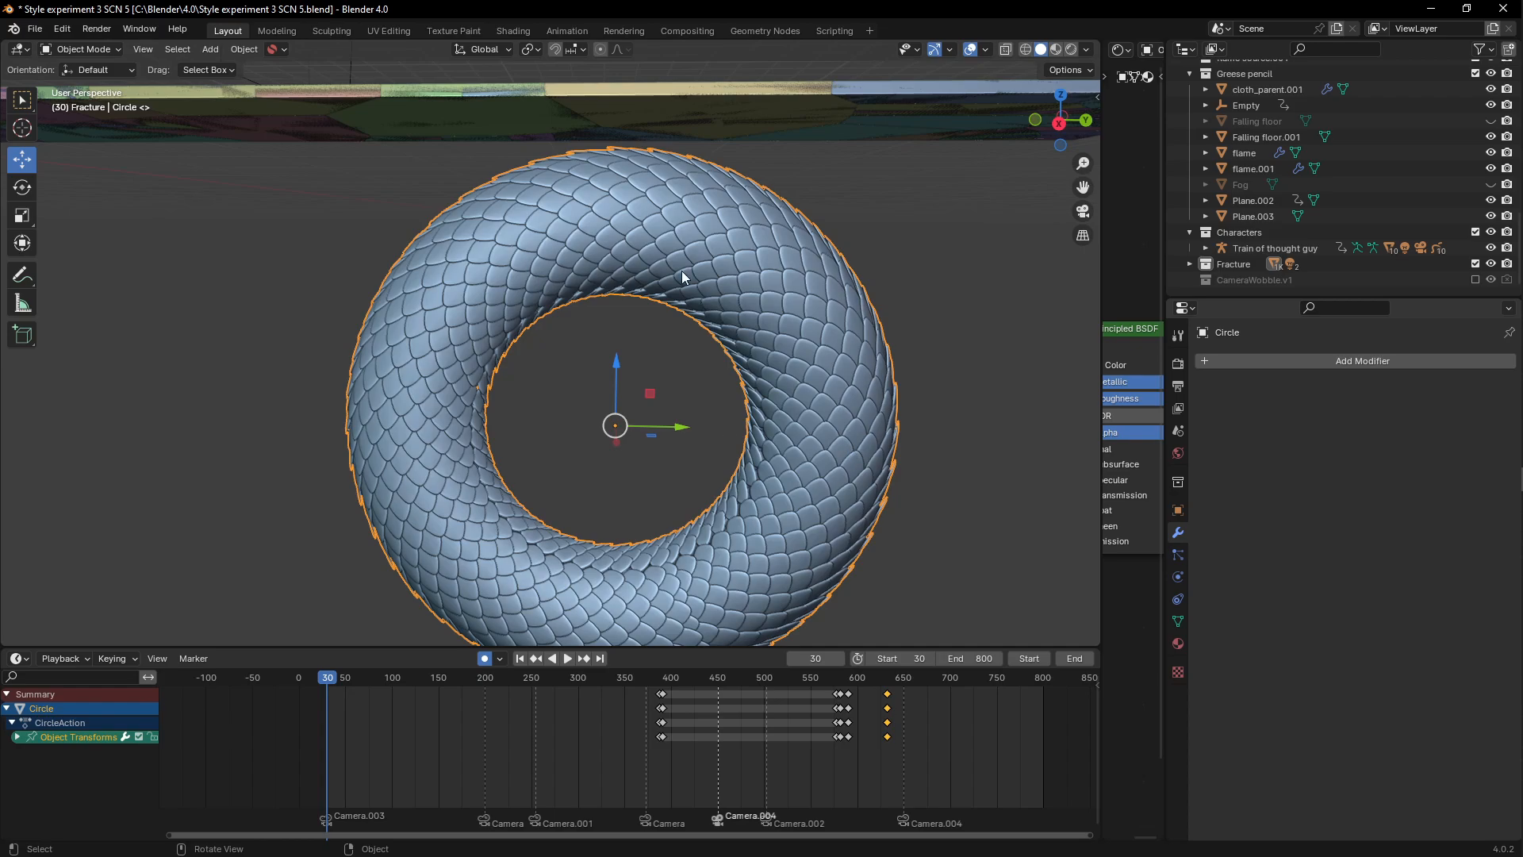
Step: Inspect the mesh topology of the ring's scales in Edit Mode, and return to Object Mode
key("Tab")
scroll(697, 259, "up", 6)
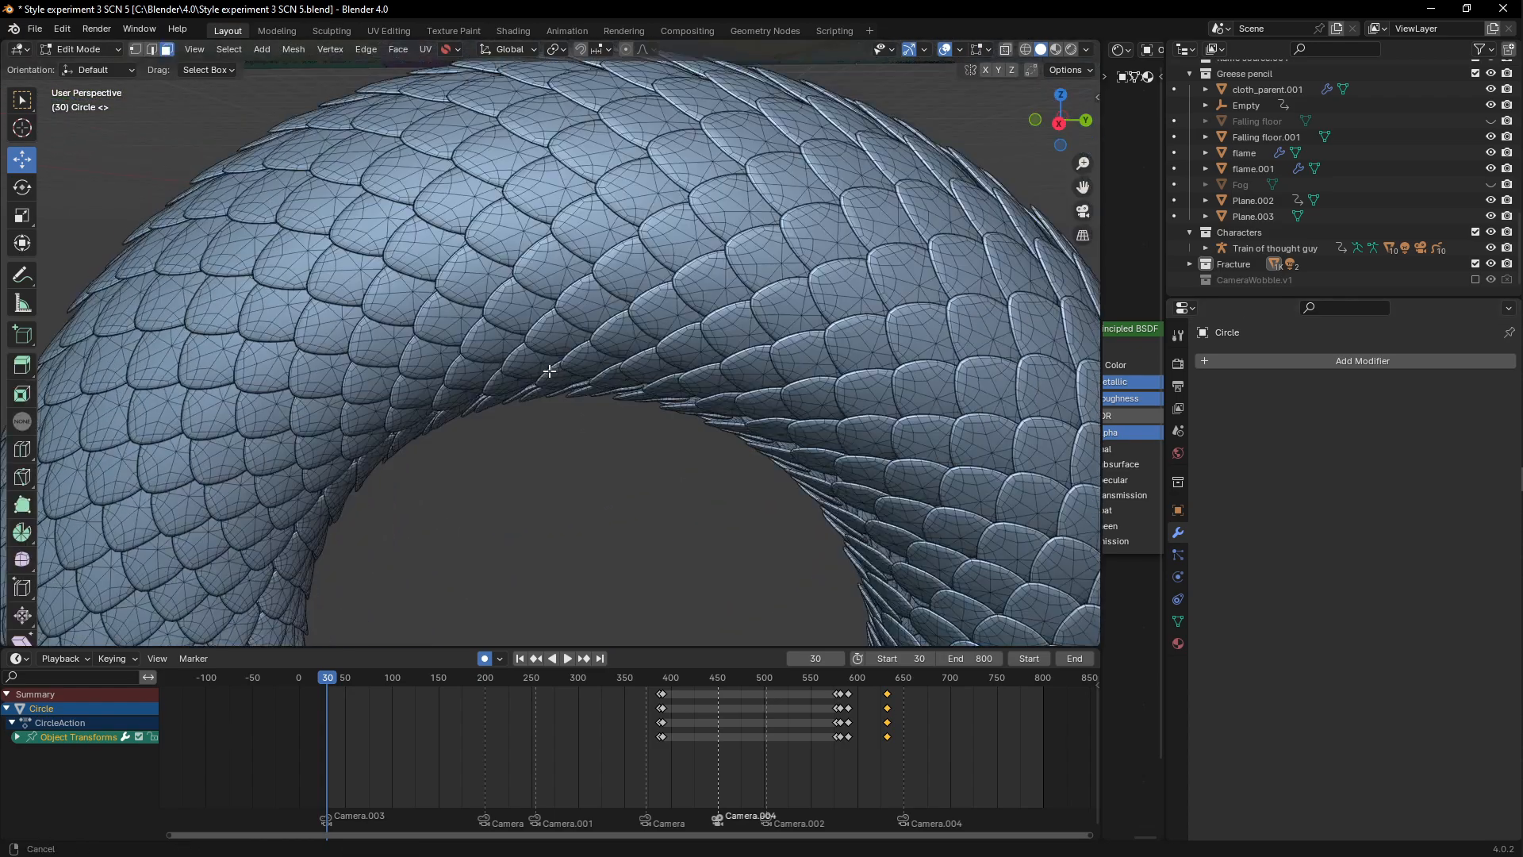
scroll(612, 317, "down", 6)
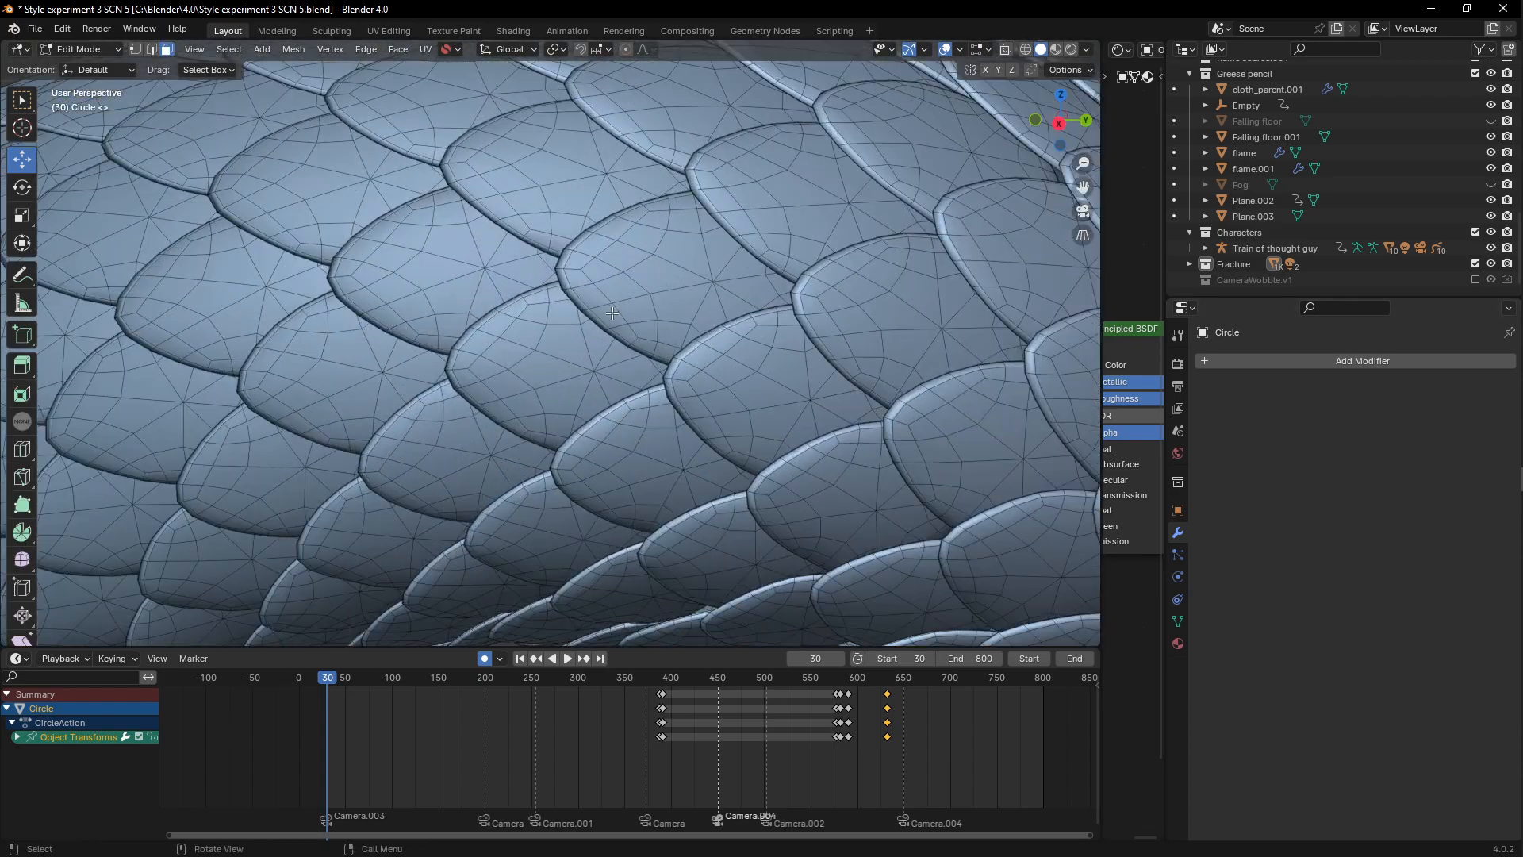
key("Tab")
scroll(615, 319, "down", 10)
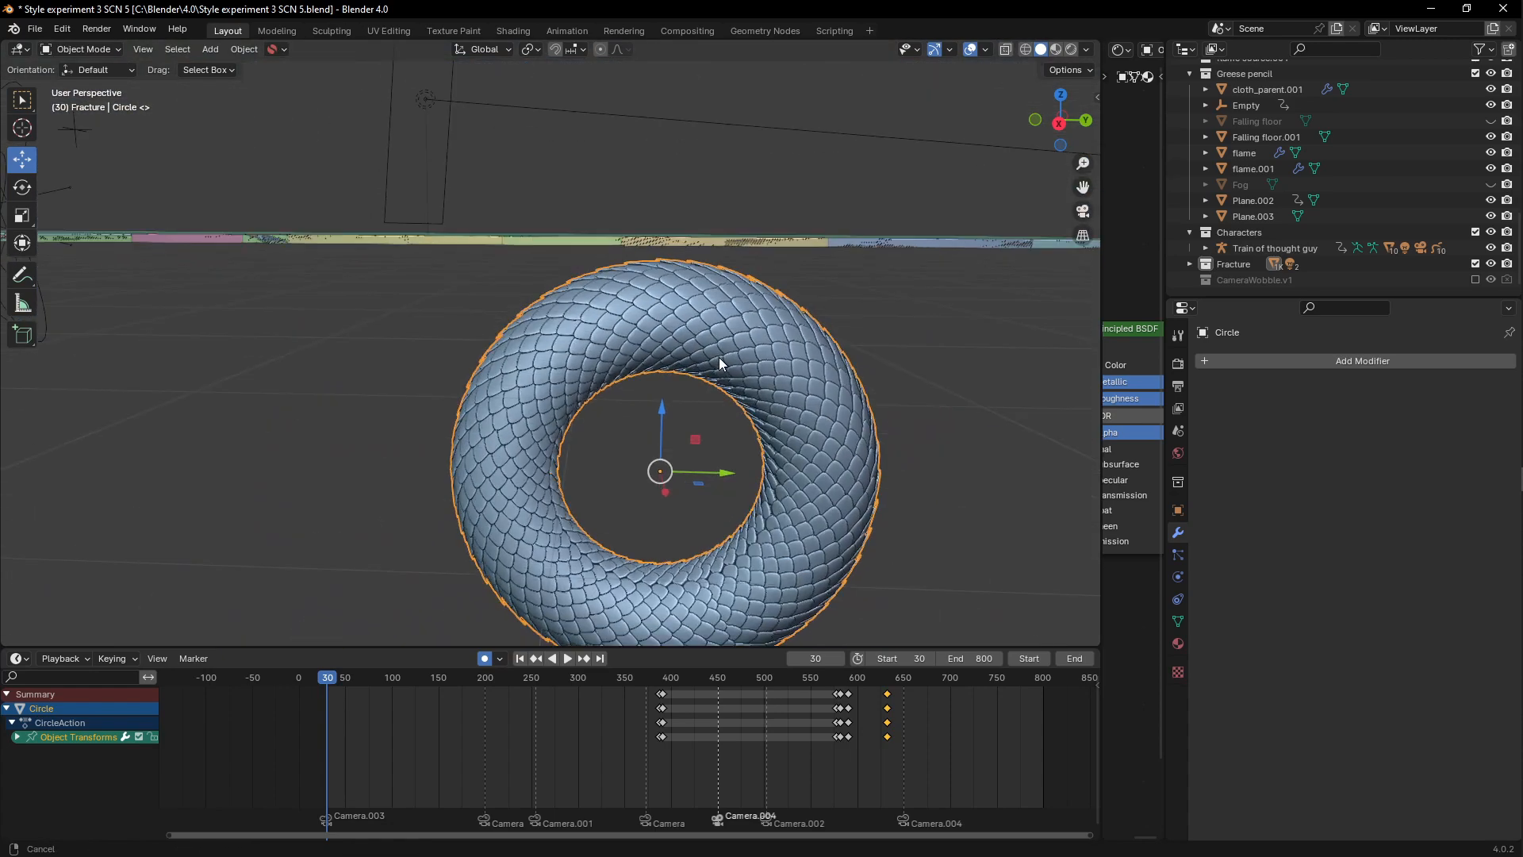
Step: Play the animation from frame 30 to frame 92 and examine the cameras and lights around the character on the floor strip
middle_click_drag(571, 330, 403, 498)
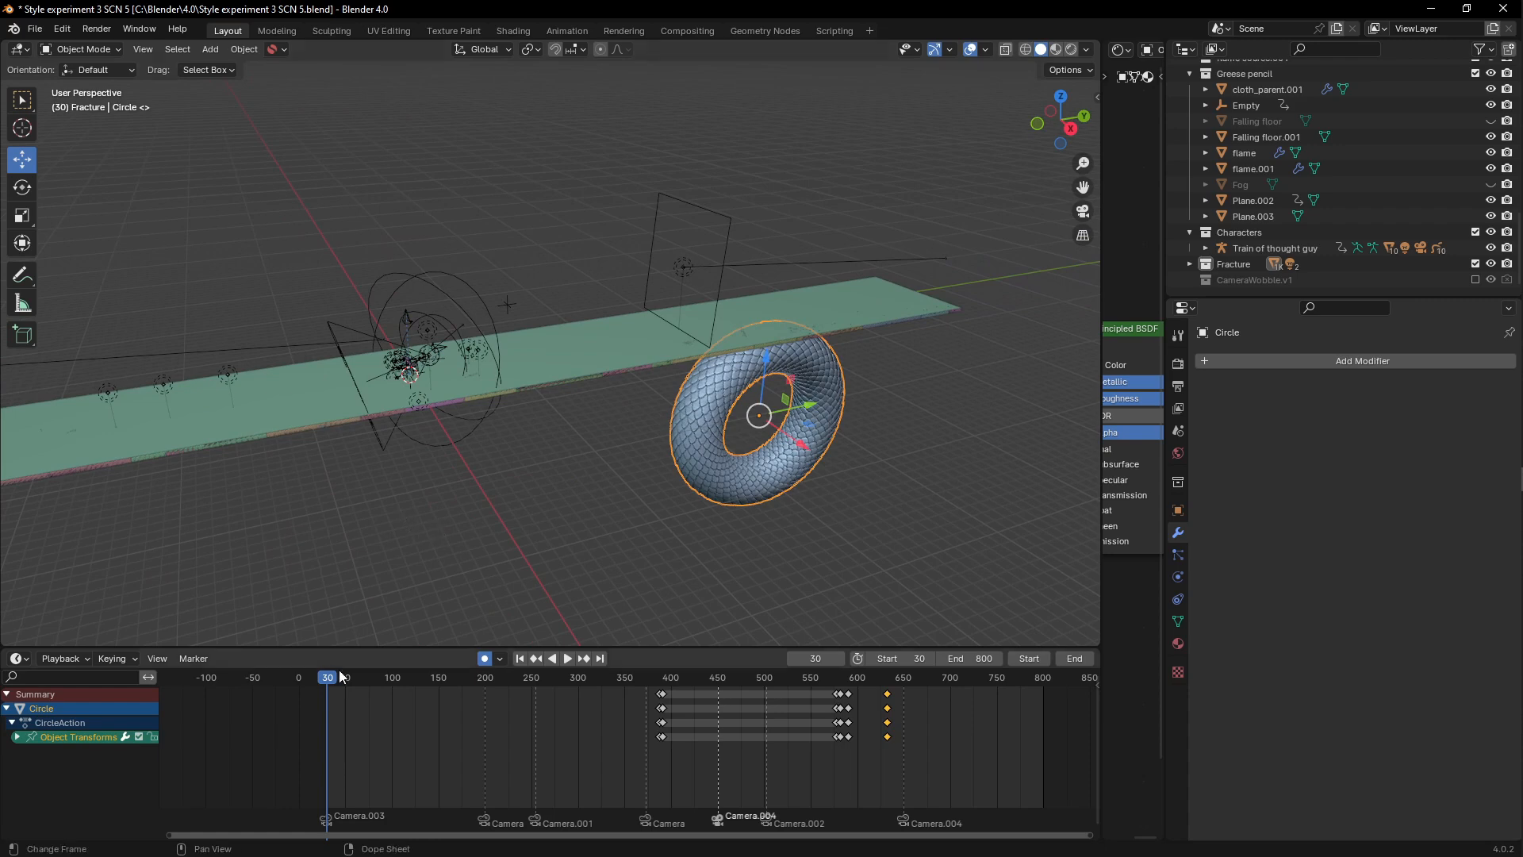
middle_click_drag(389, 587, 544, 492)
key("space")
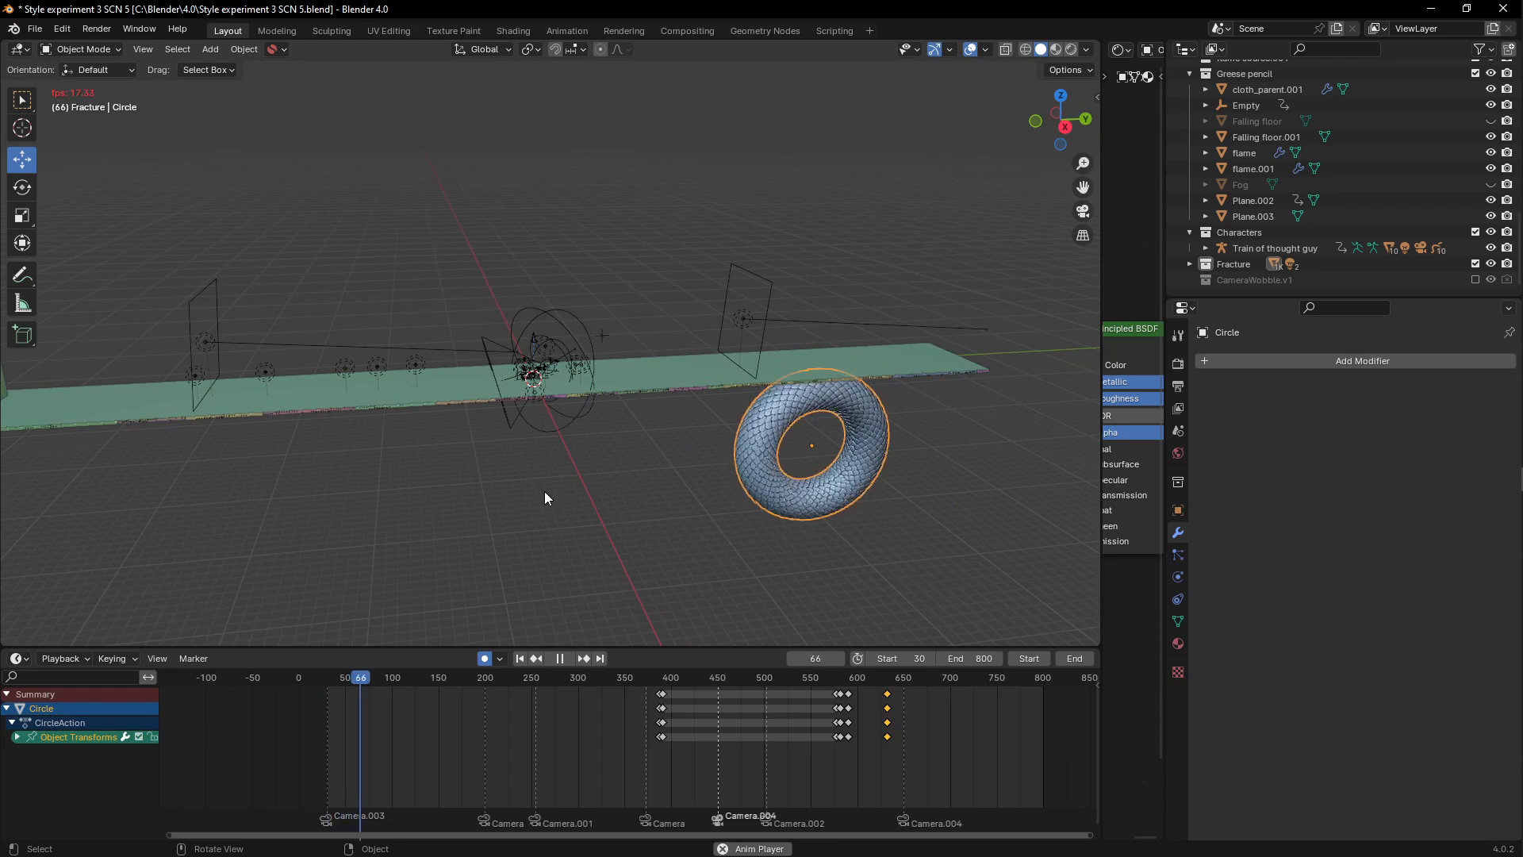
key("space")
scroll(491, 416, "up", 6)
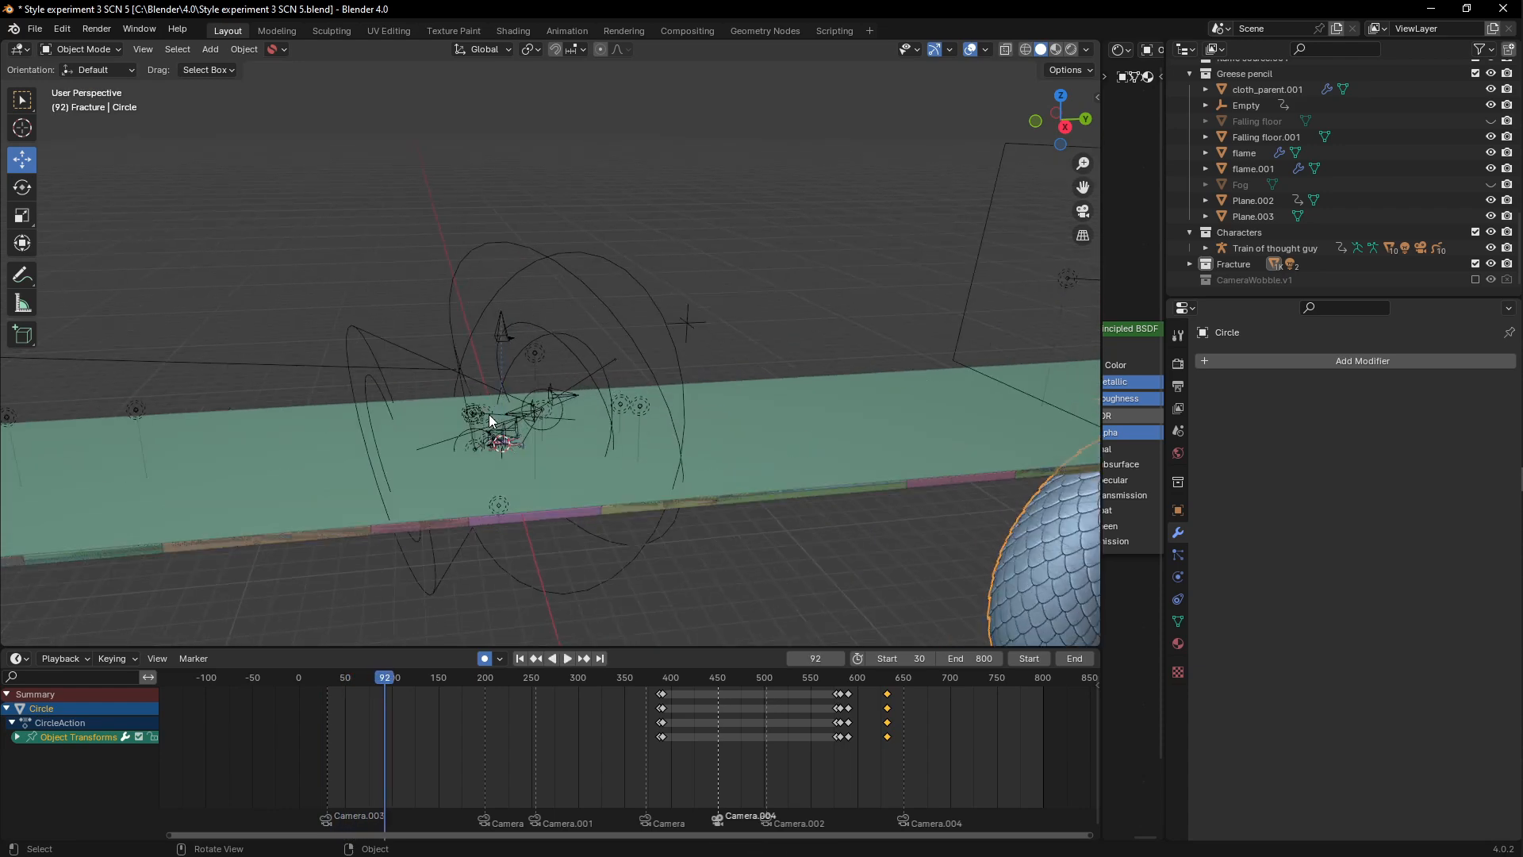
scroll(486, 440, "up", 6)
middle_click_drag(444, 456, 478, 354, "shift")
scroll(478, 353, "down", 8)
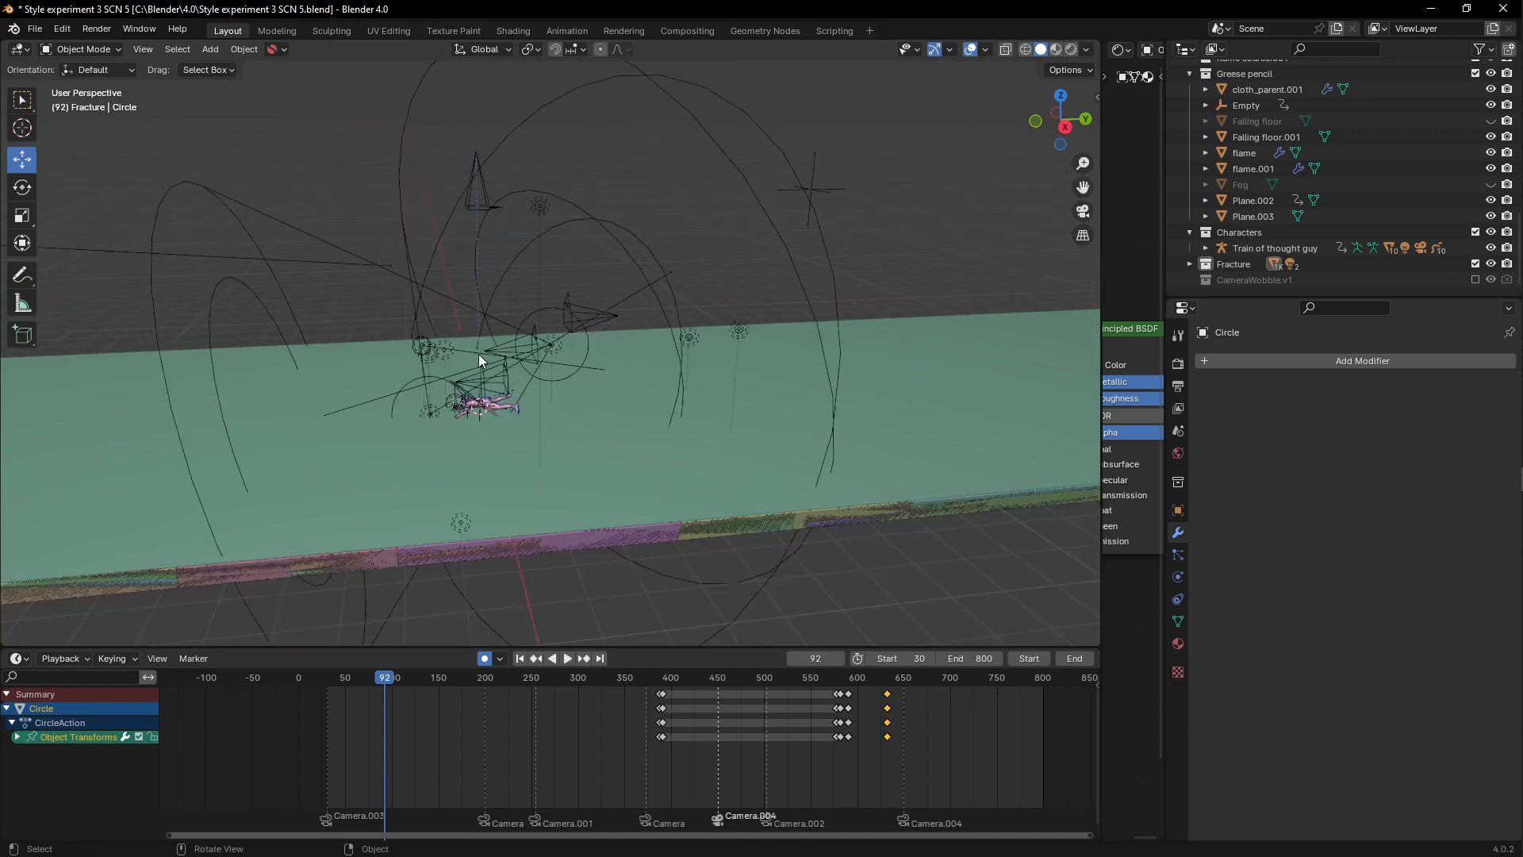
middle_click_drag(597, 388, 565, 416, "shift")
Step: Resume playback, watch the shot through the active camera, and return to the perspective view with the animation running
key("space")
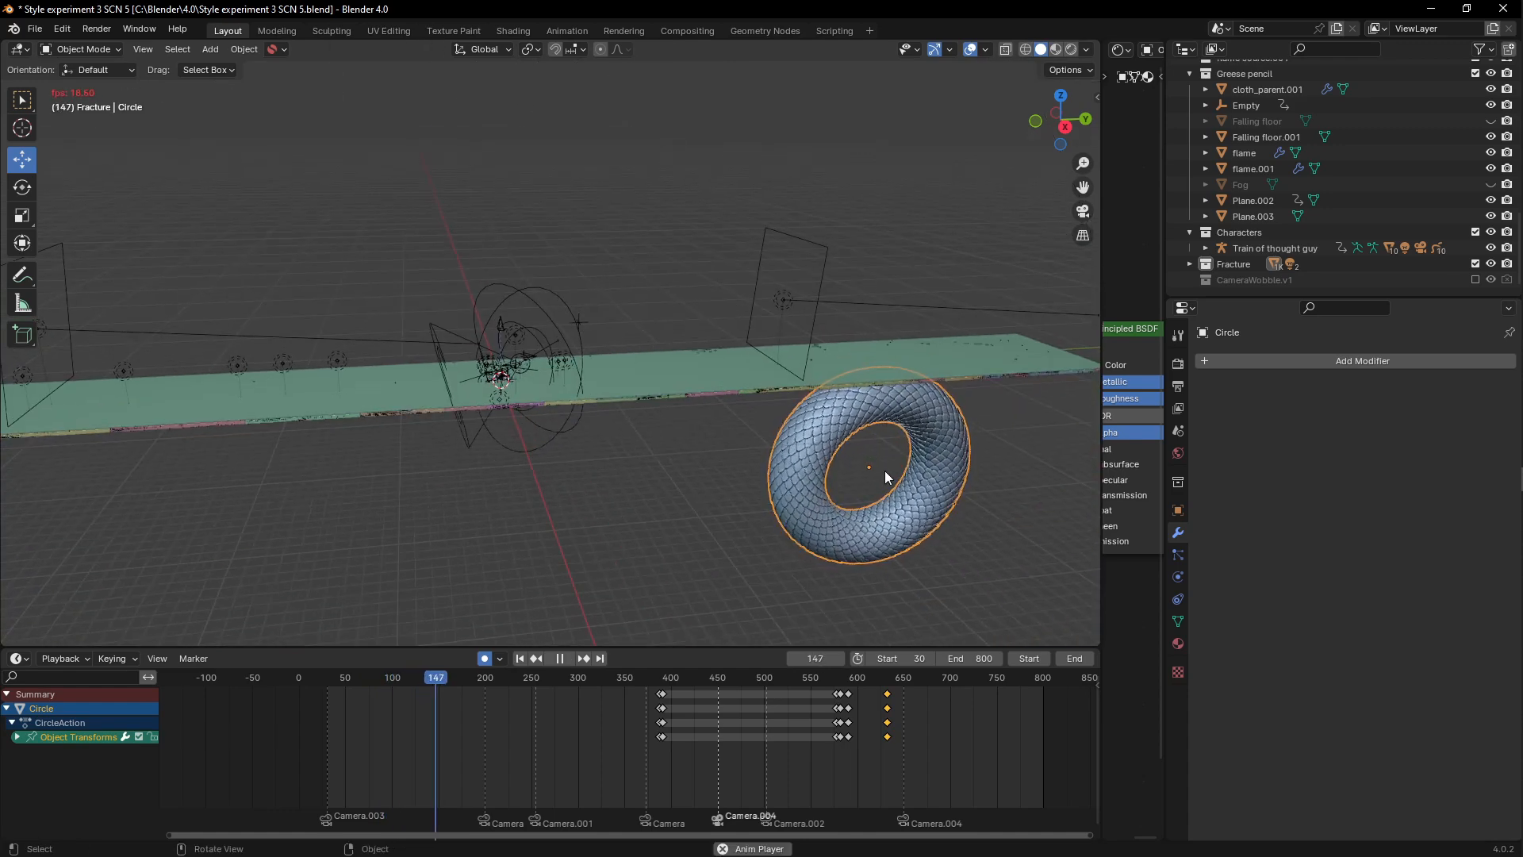
scroll(493, 398, "up", 8)
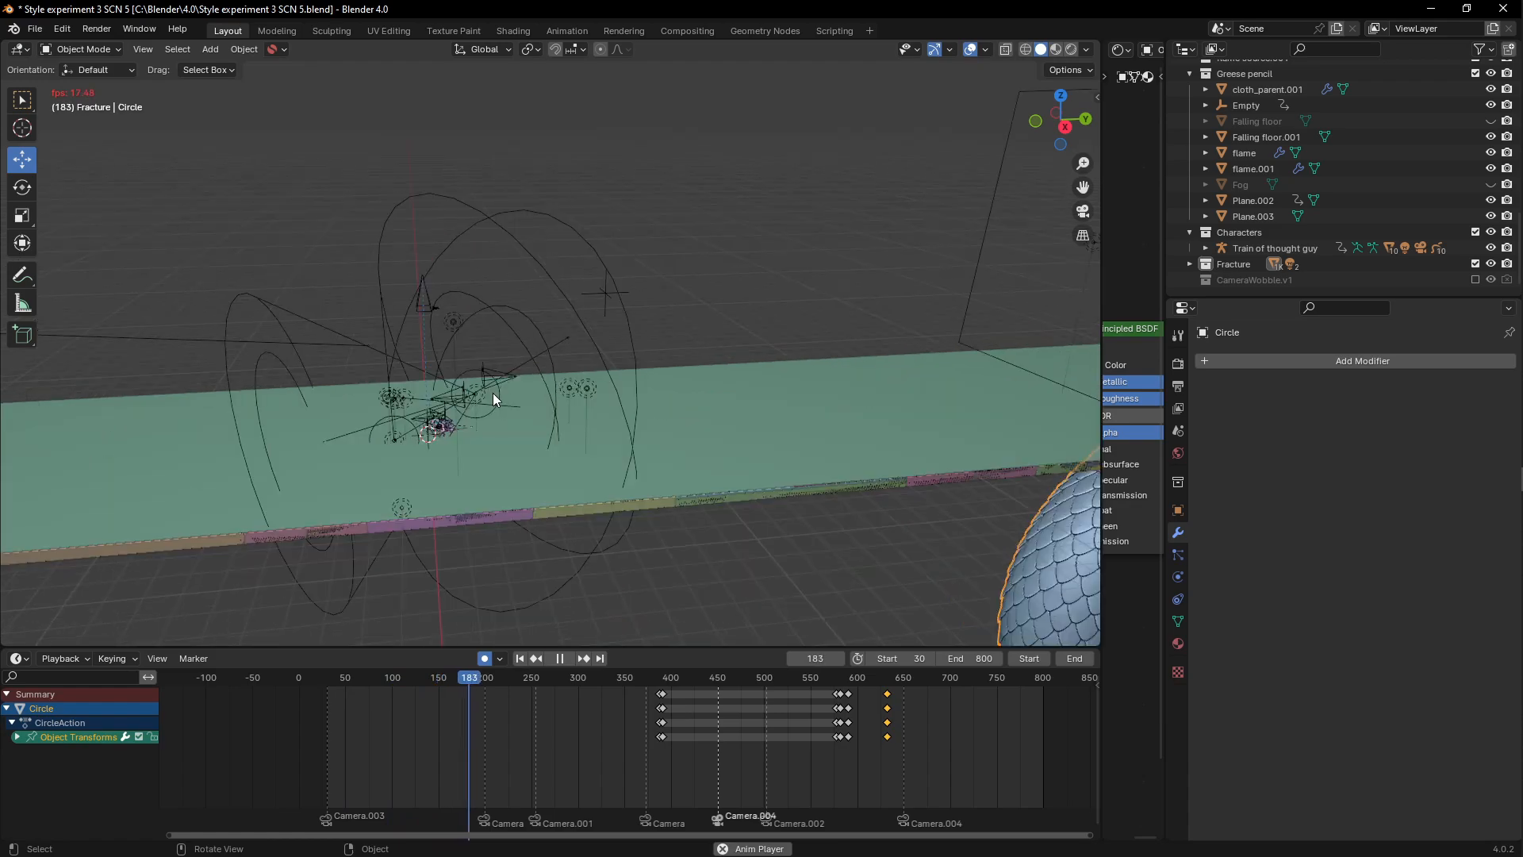
key("KP_0")
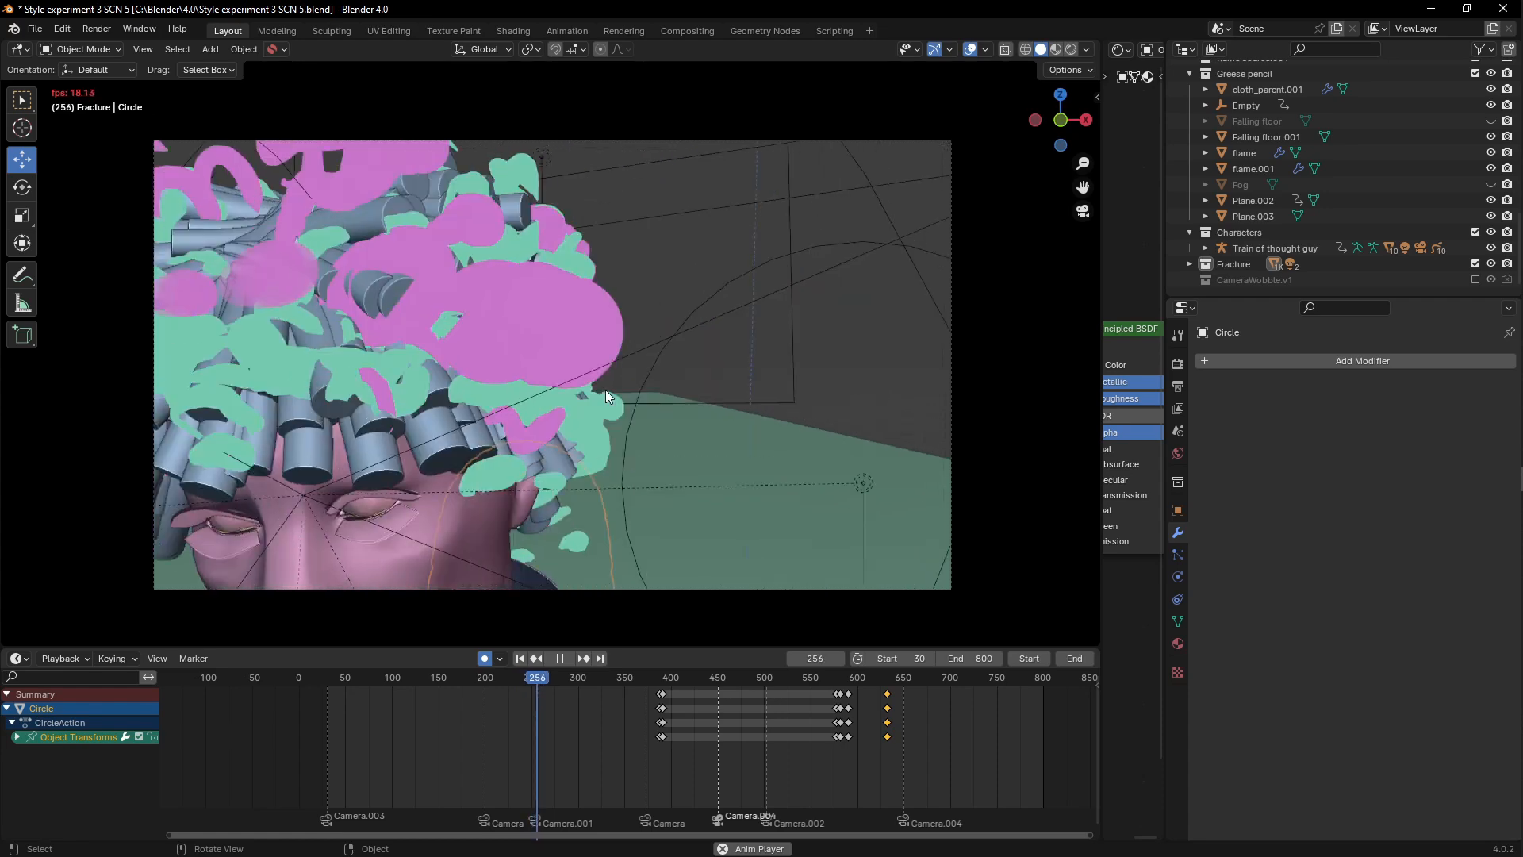
key("space")
key("KP_0")
key("space")
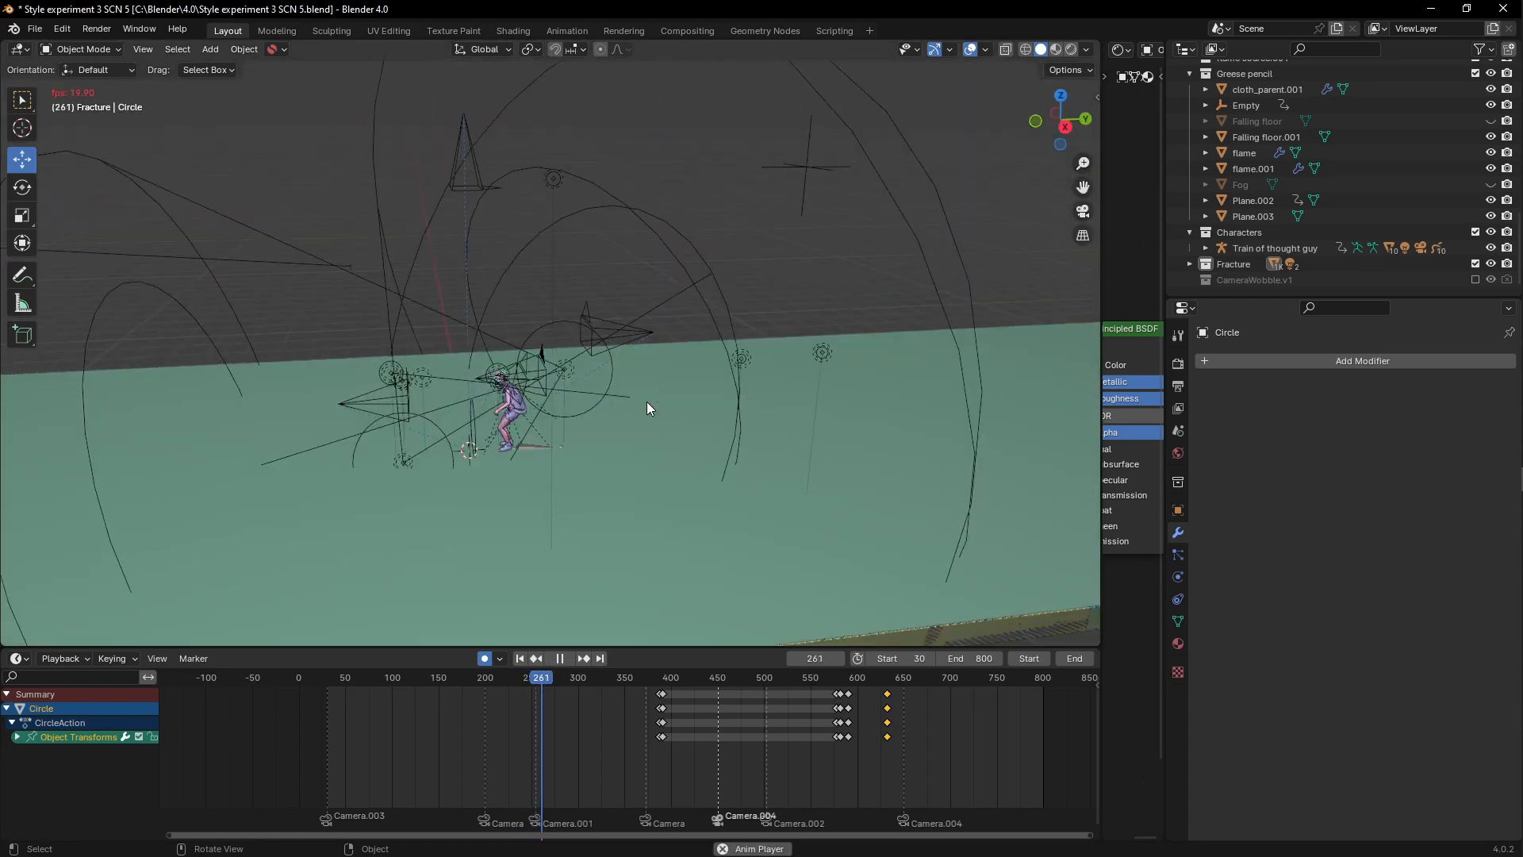
Step: Watch the ring break through the fractured floor from a wide perspective view, pausing at frame 400 and stopping at frame 691
middle_click_drag(645, 413, 598, 445, "shift")
scroll(583, 446, "down", 1)
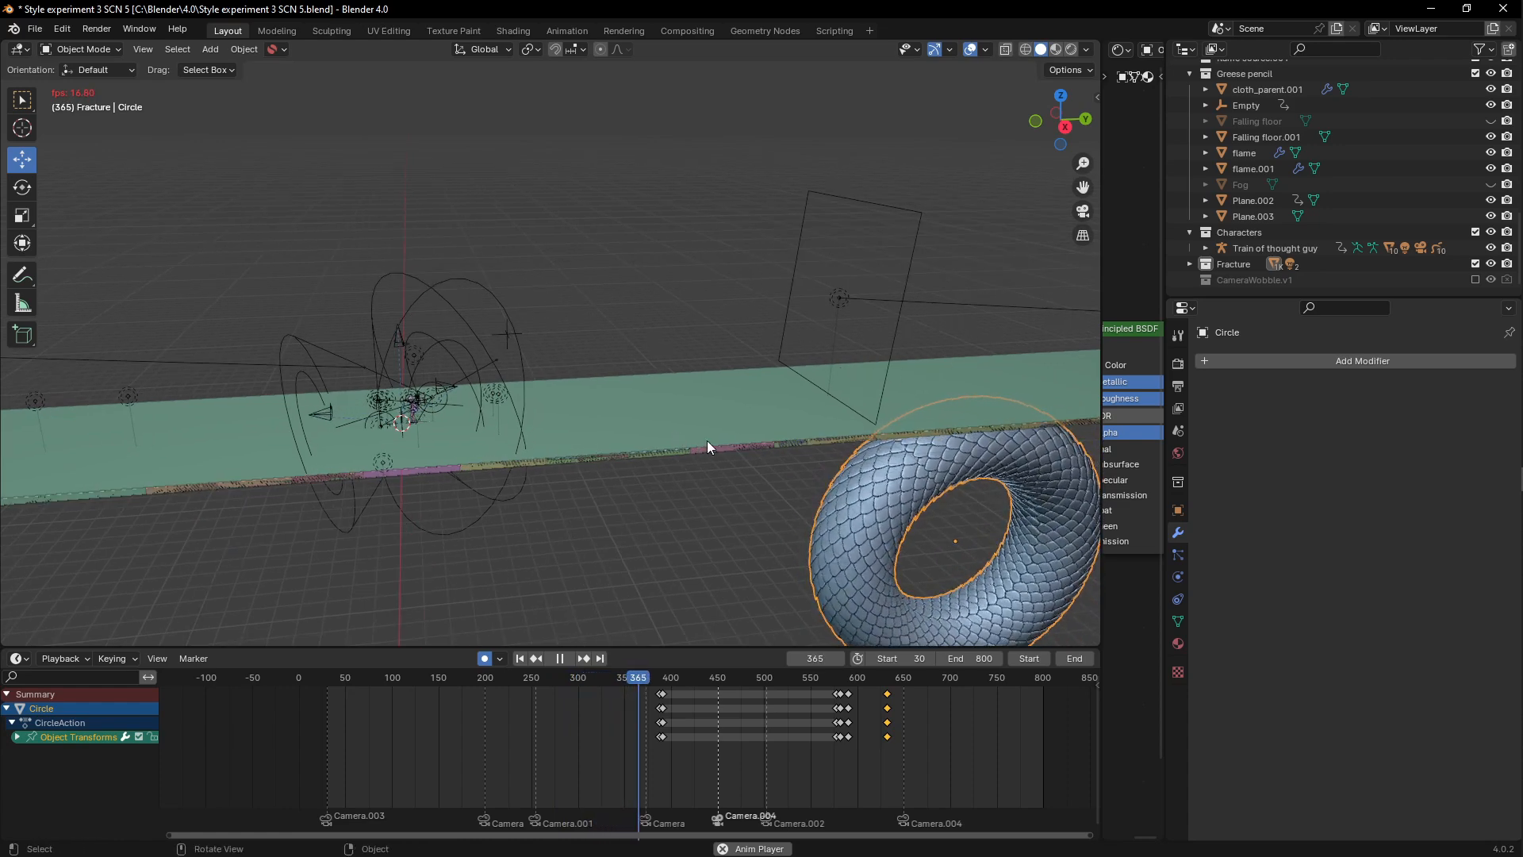
key("space")
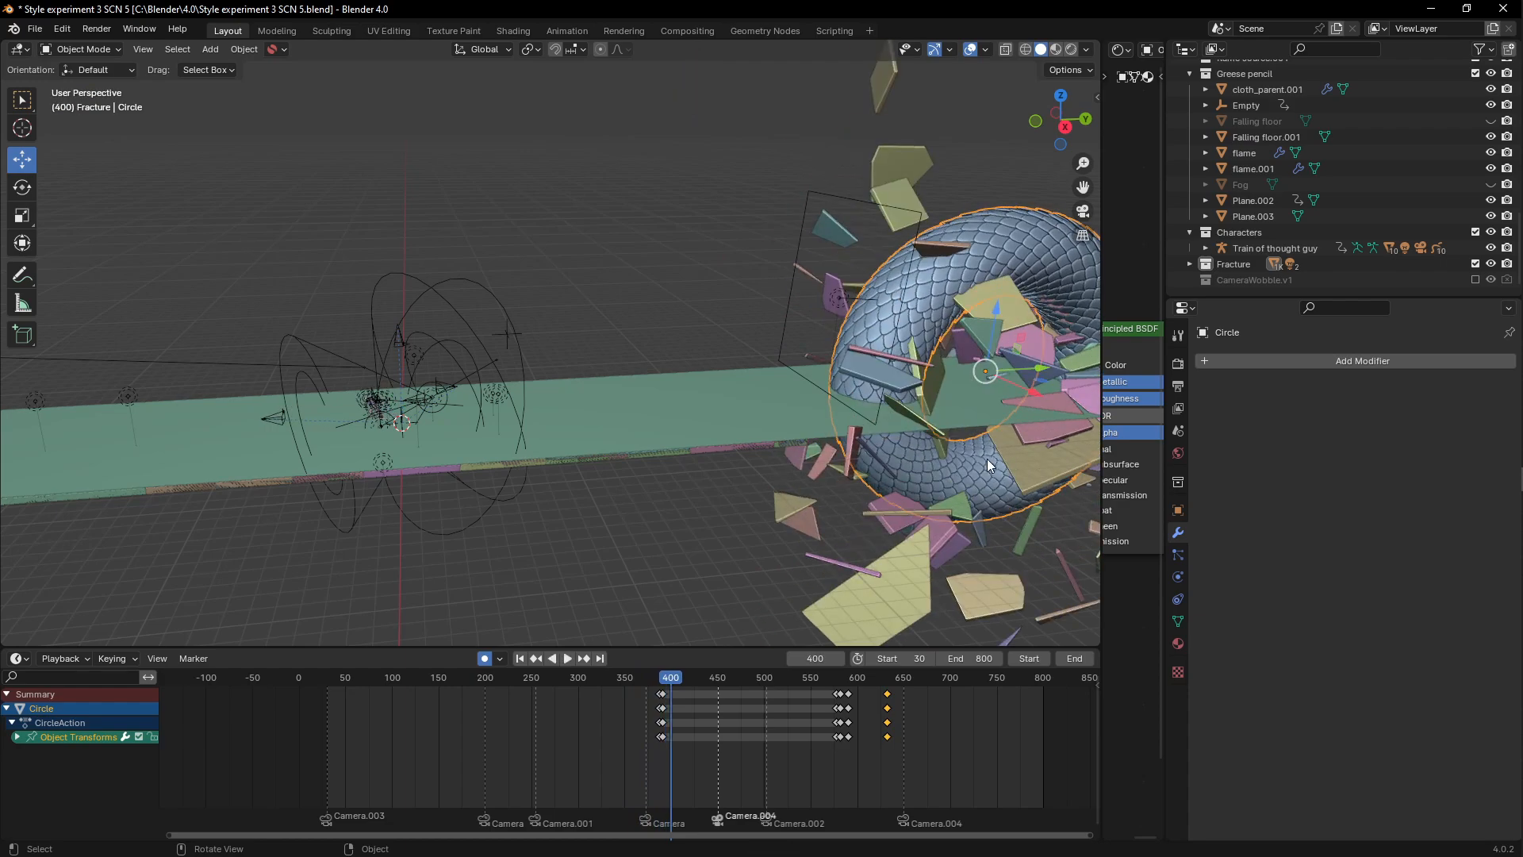
key("space")
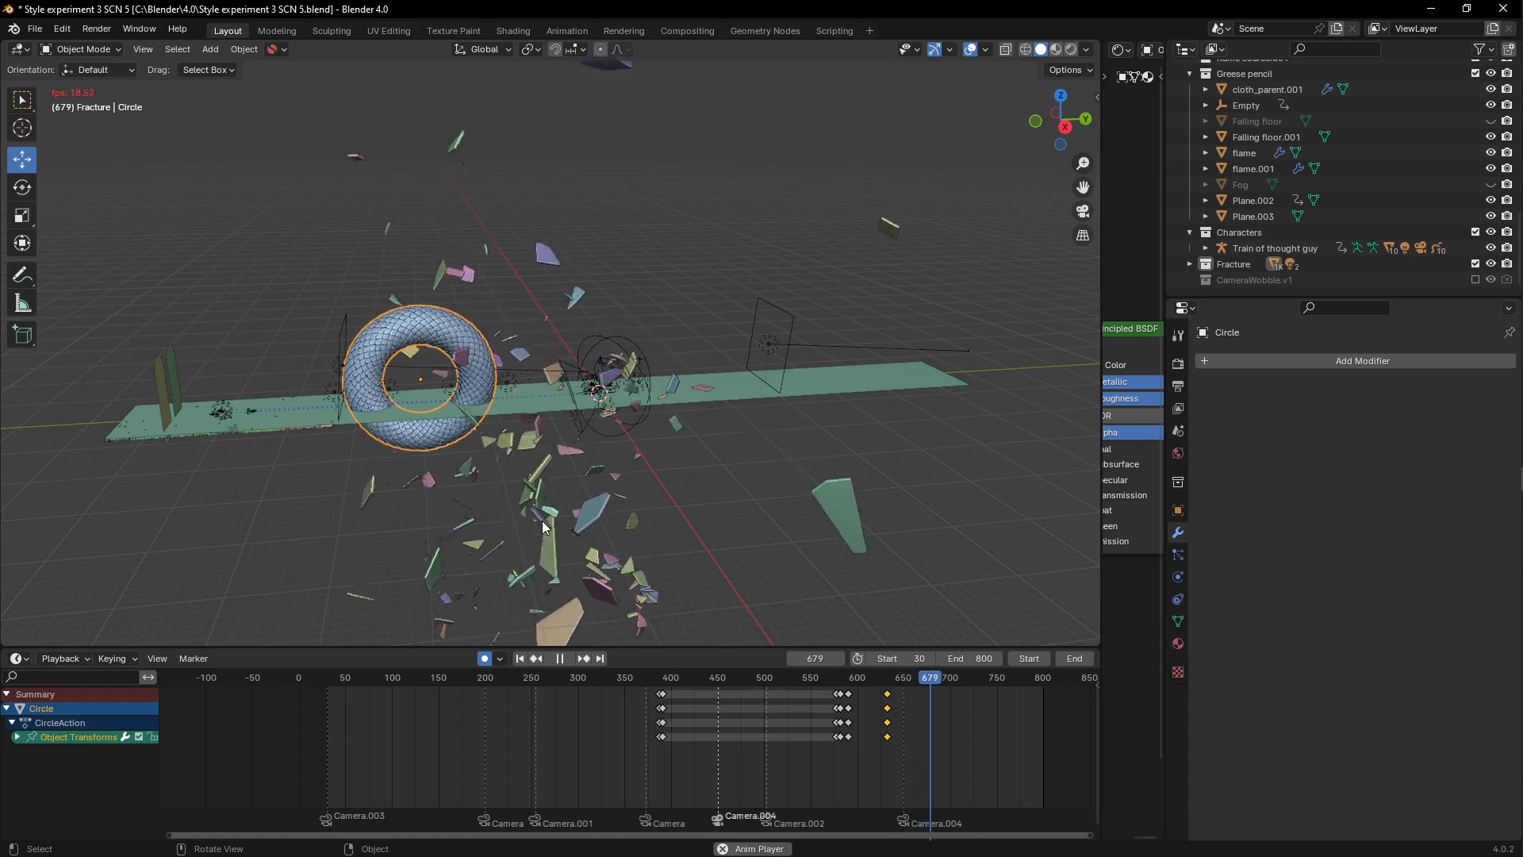
key("space")
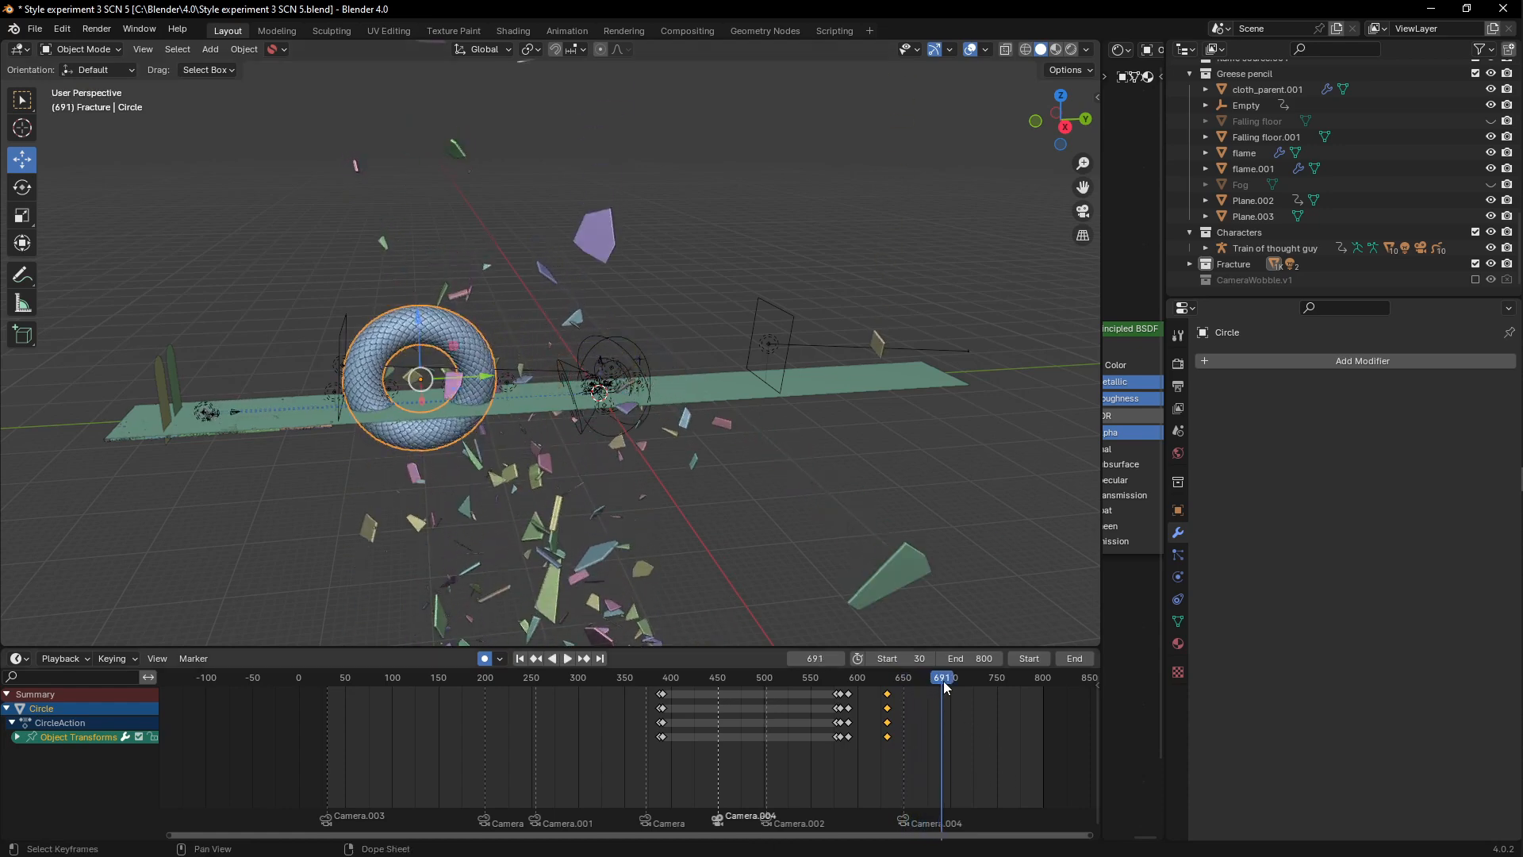
Step: Replay the floor break from around frame 400 and review the running shots through the scene camera up to frame 536
left_click_drag(942, 682, 656, 678)
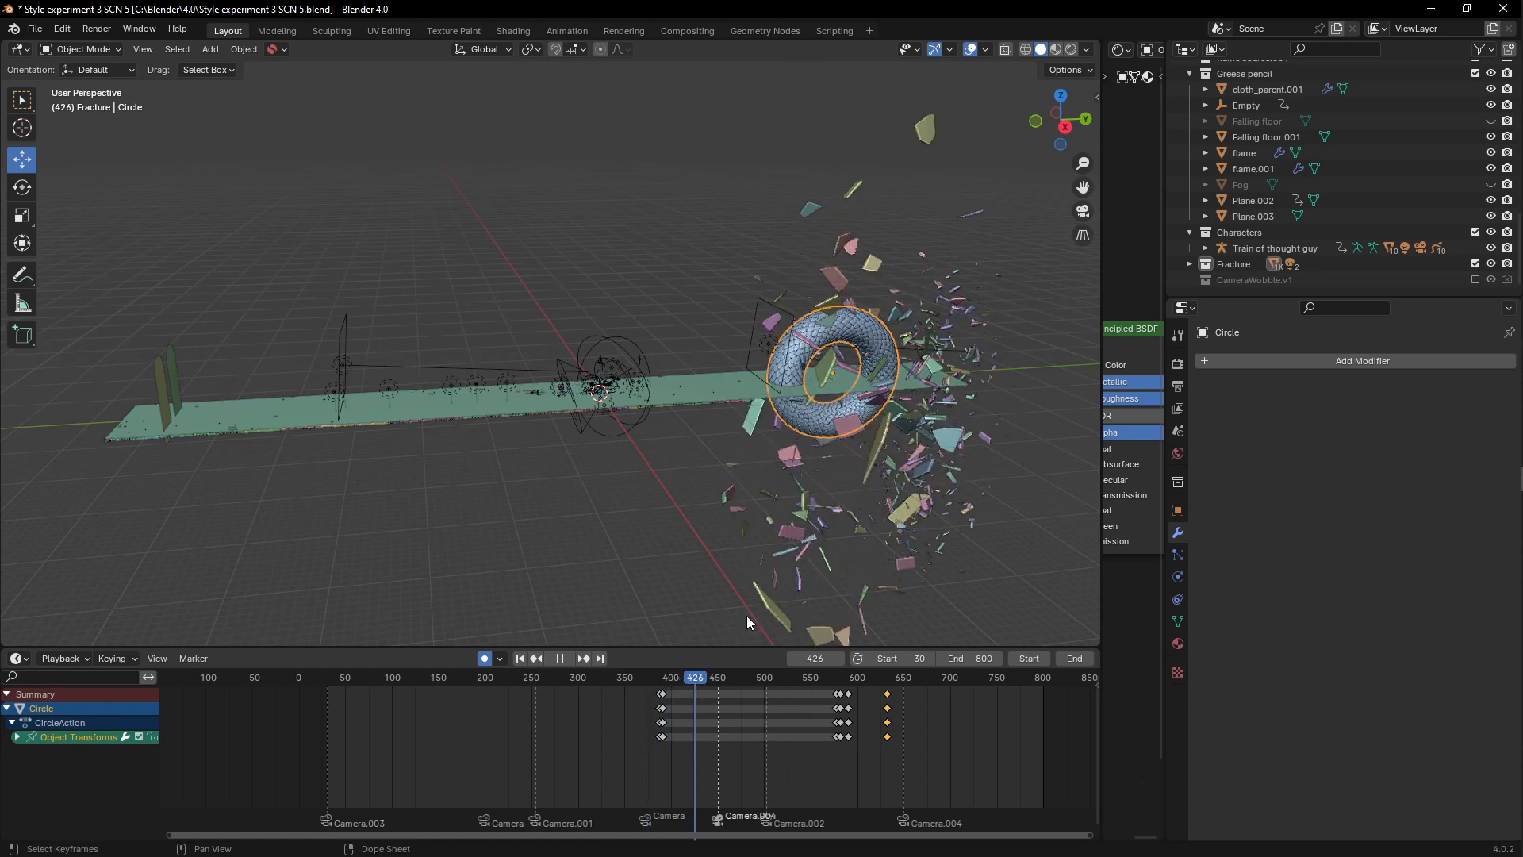
key("space")
key("KP_0")
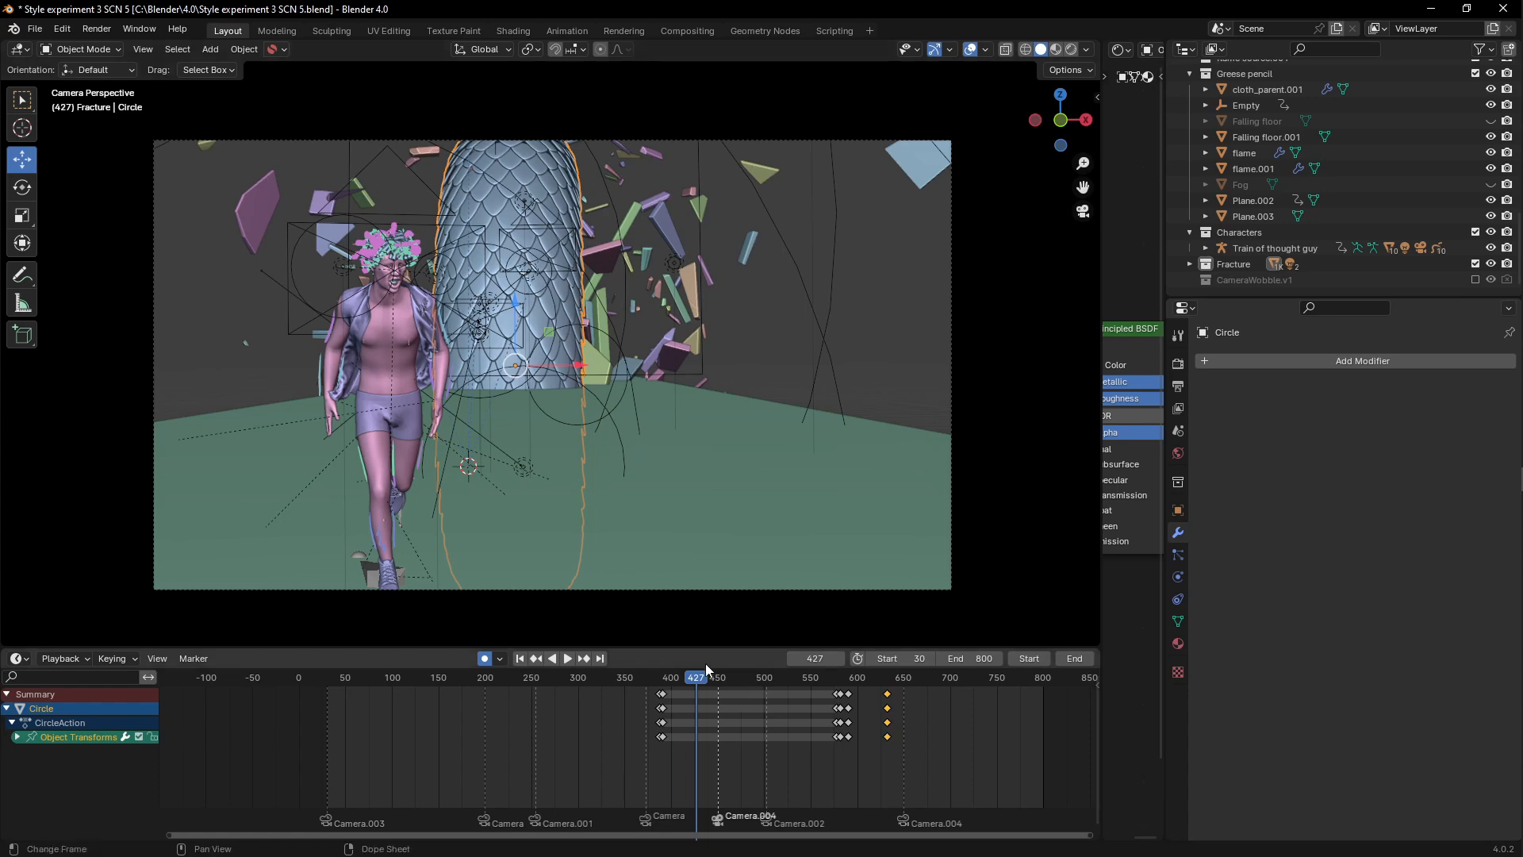
key("space")
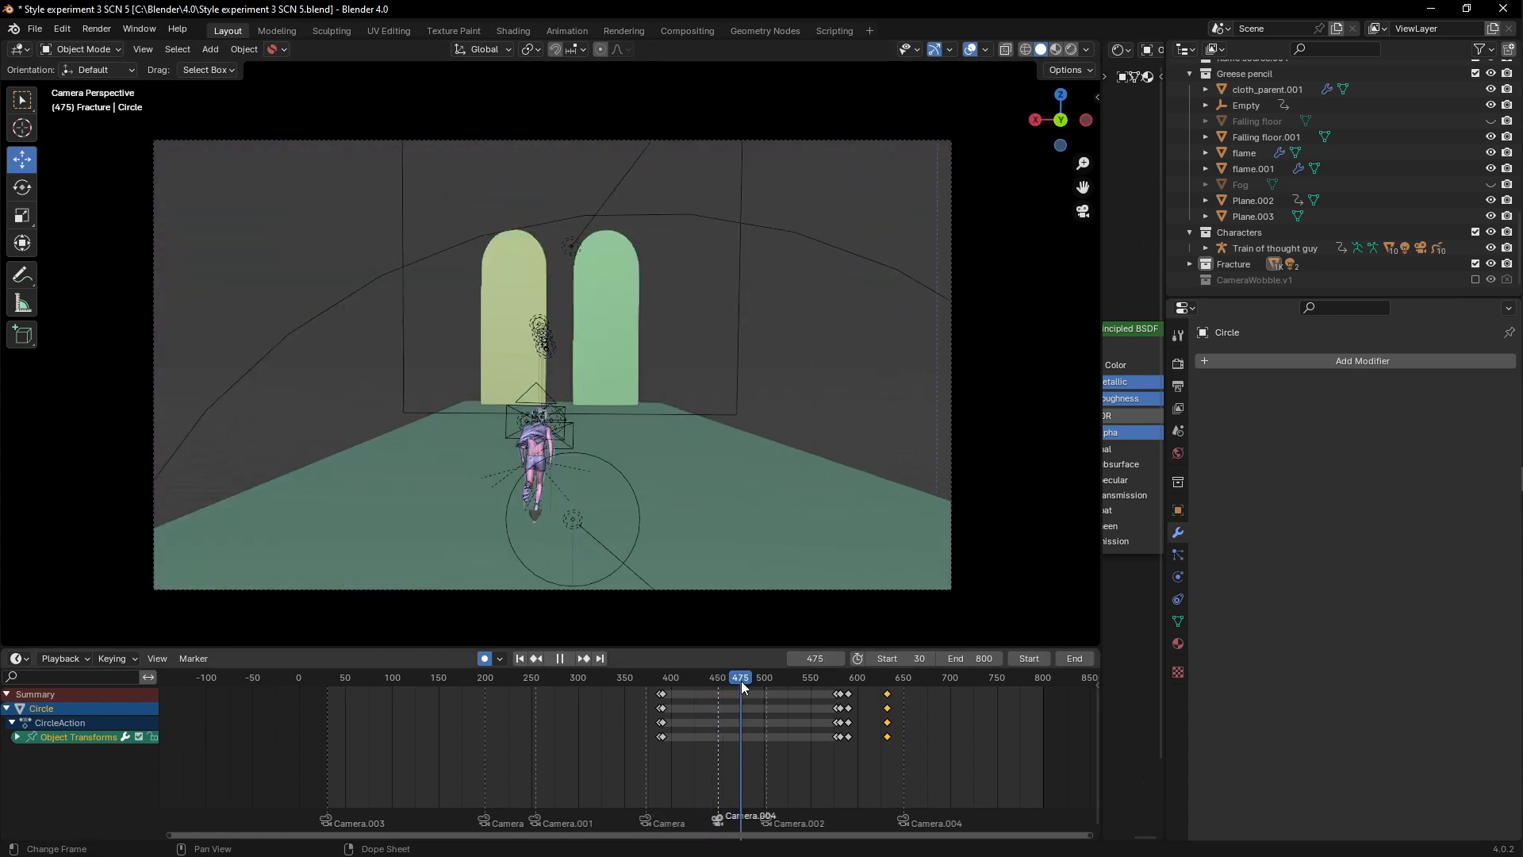
left_click_drag(760, 679, 798, 660)
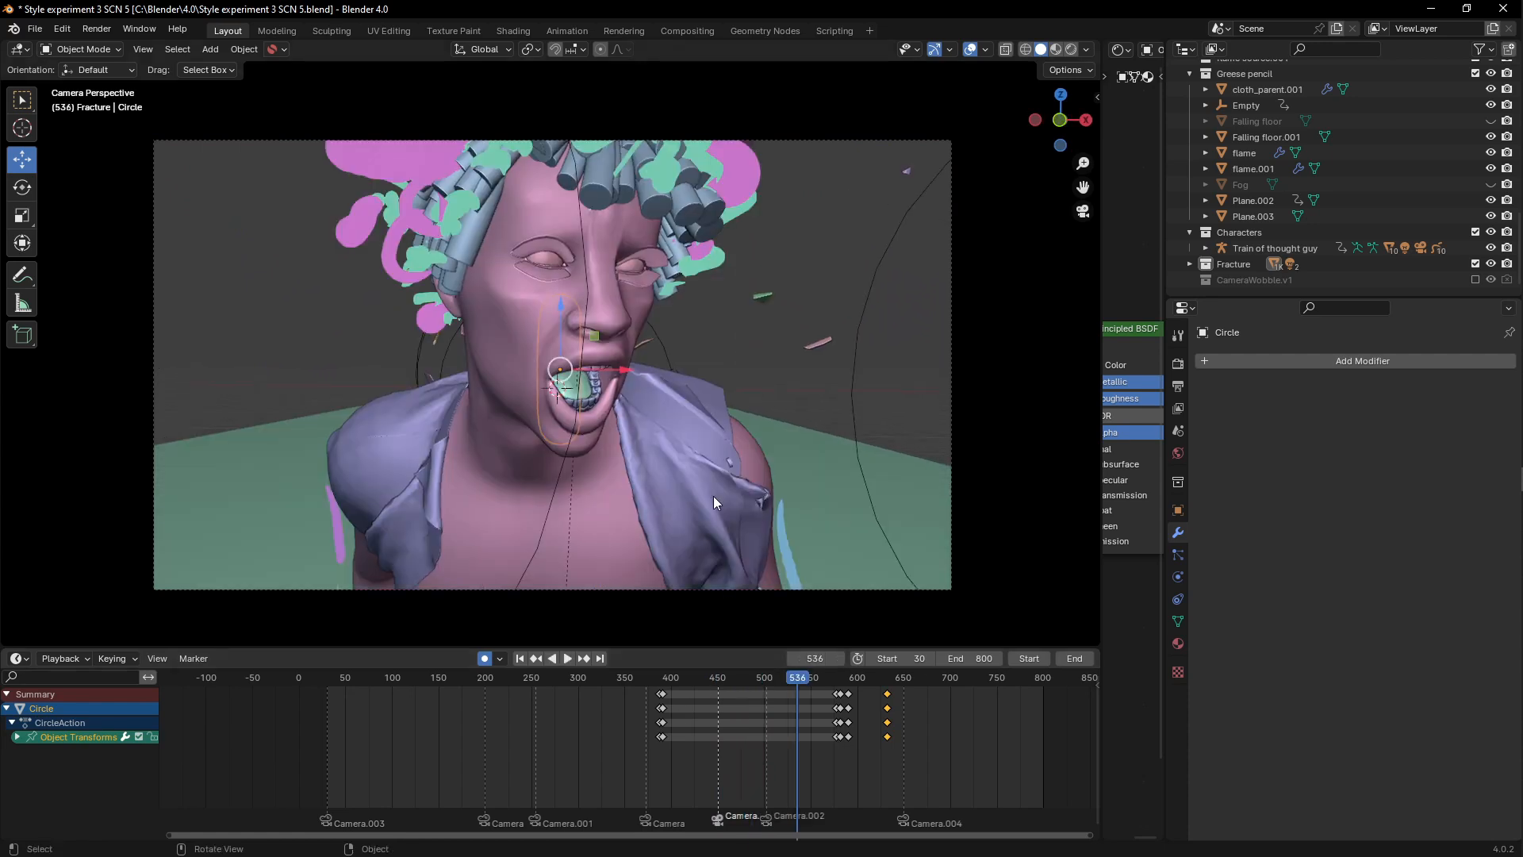
Step: Preview the character close-up at frame 536 in Rendered shading, and return to Solid shading
key("z")
left_click(705, 280)
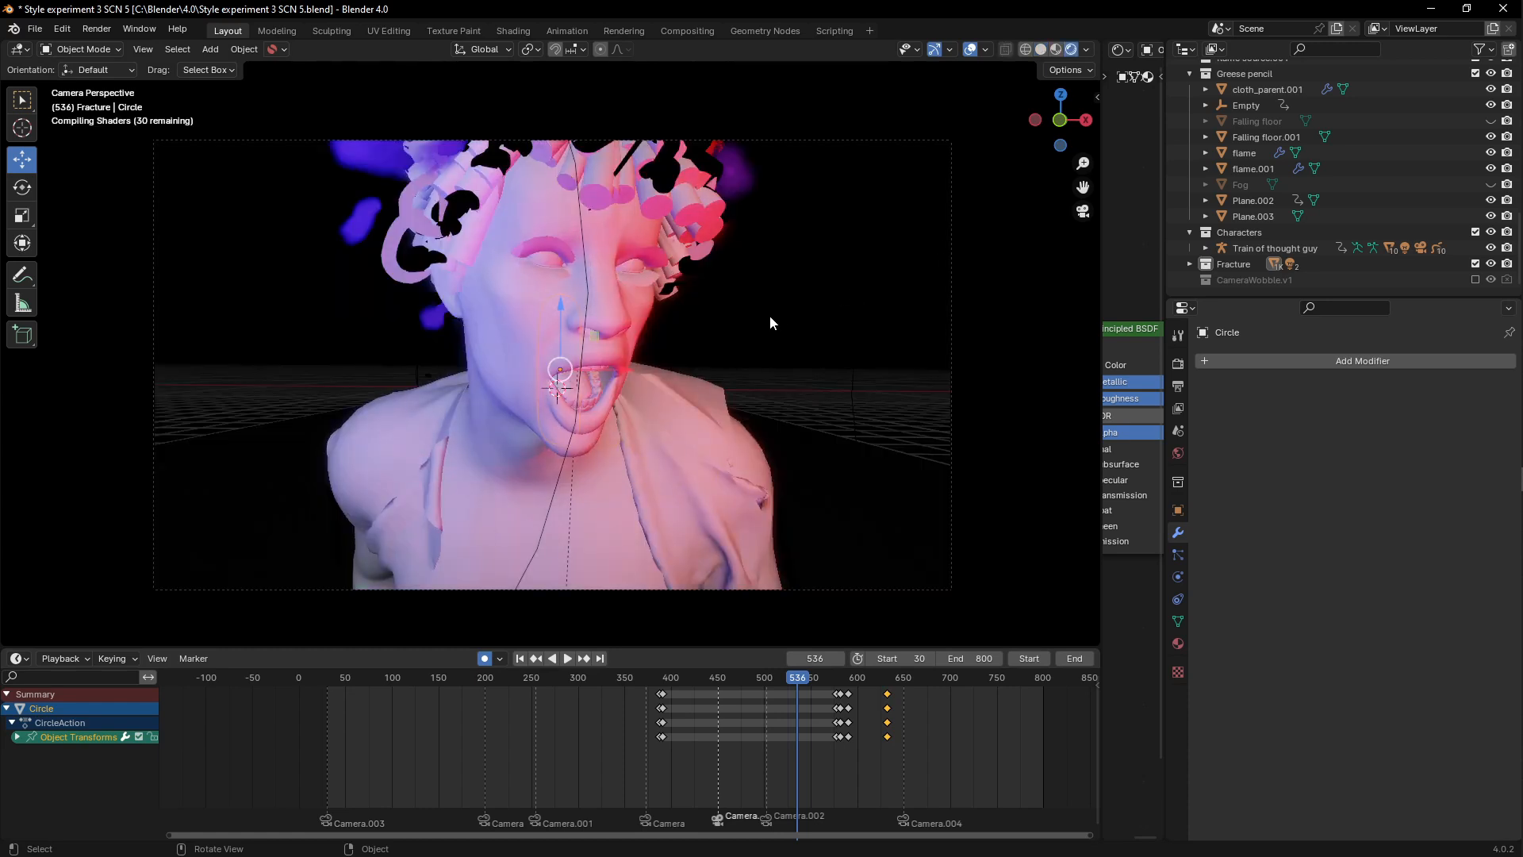
key("z")
left_click(818, 330)
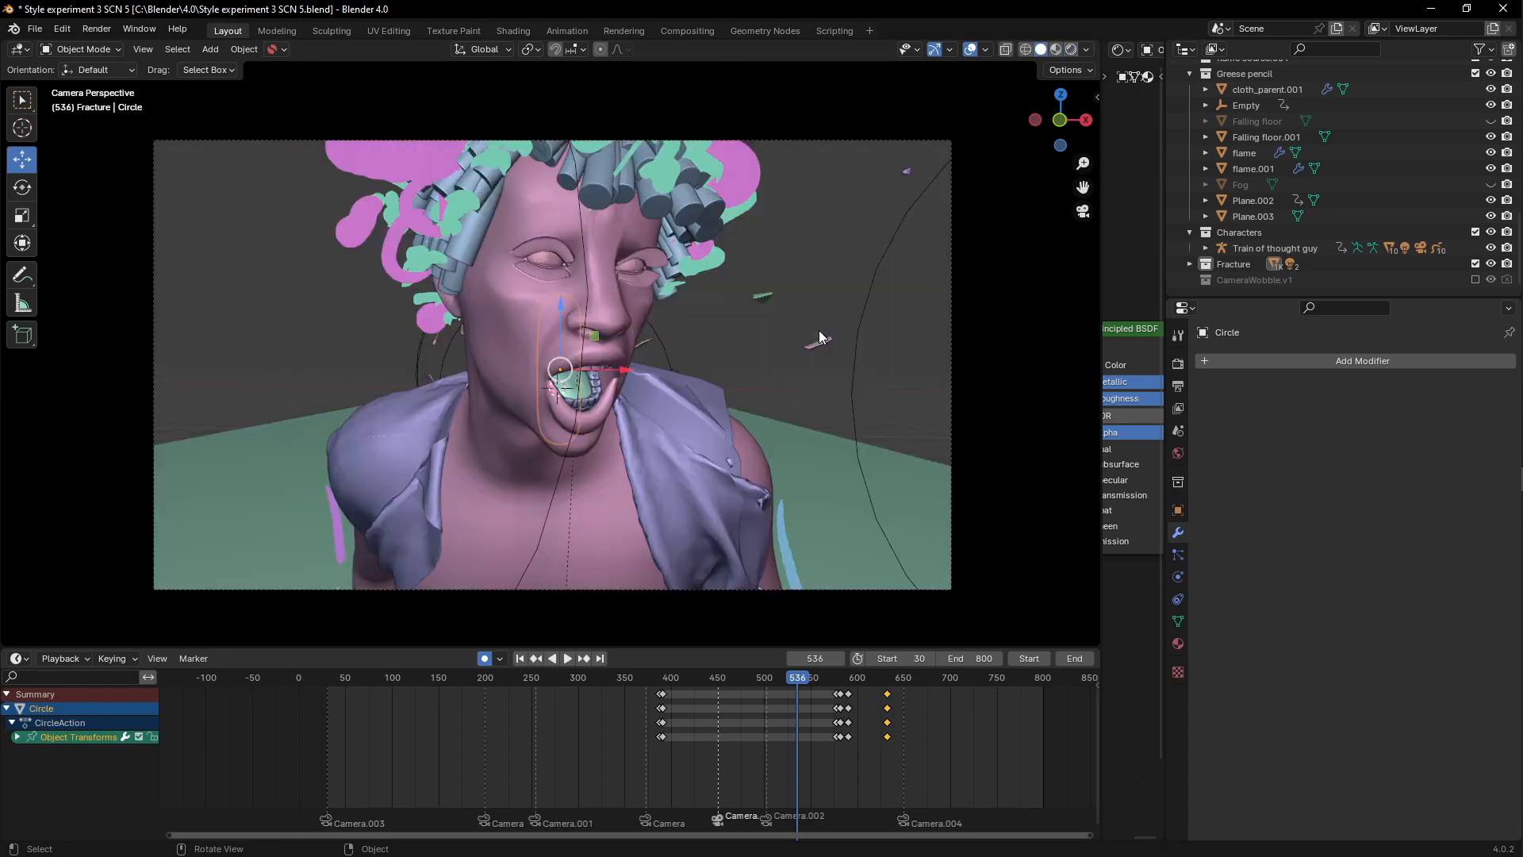
Step: Step through frames 502, 531 and 617, leaving the camera view to examine the ring and floor fragments from the side
left_click_drag(794, 687, 765, 687)
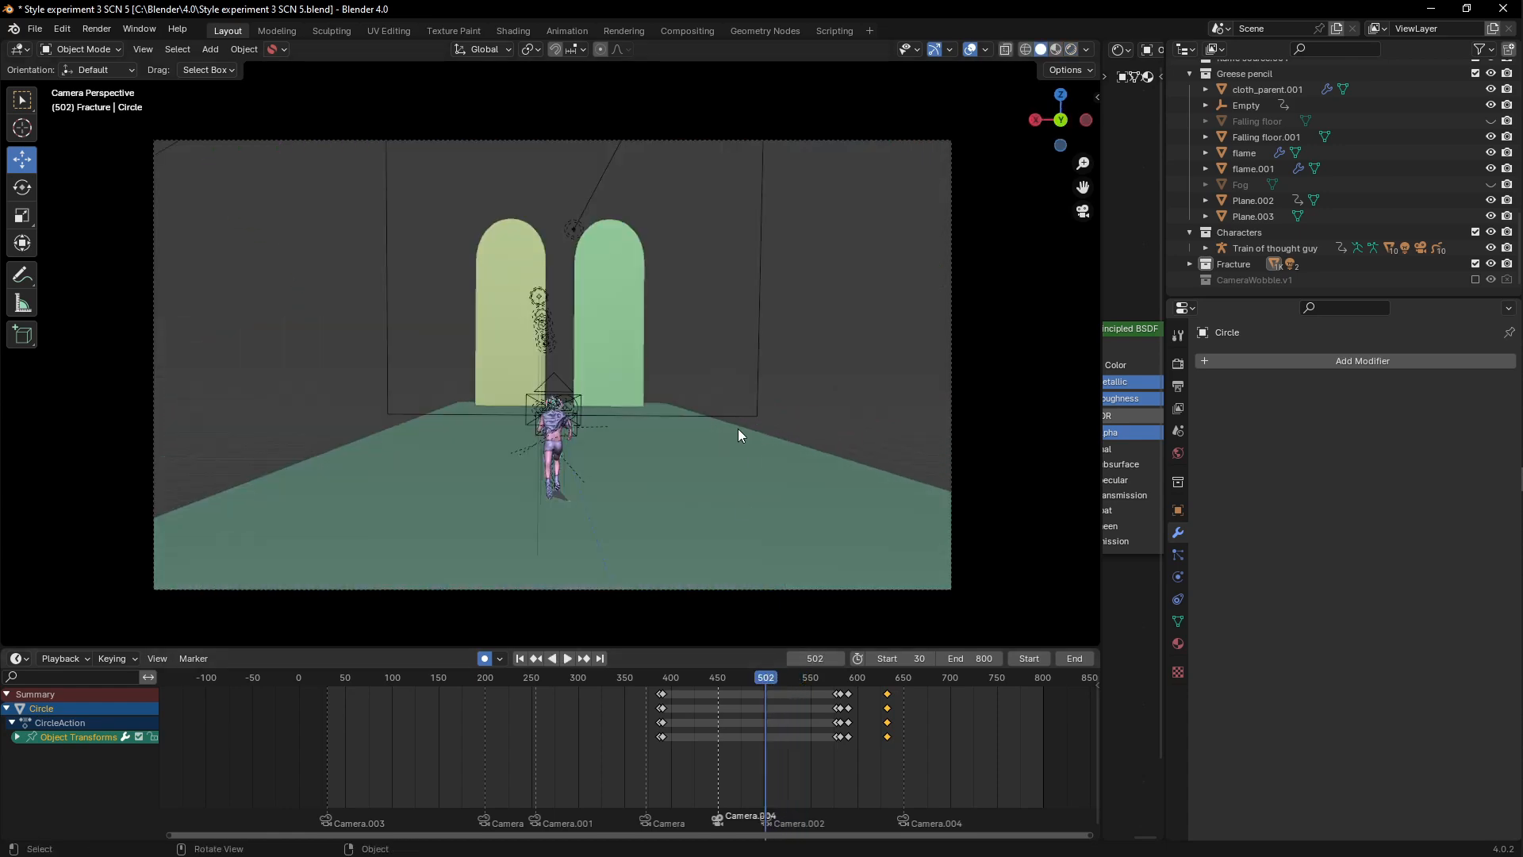
mouse_move(738, 428)
middle_mouse_down()
mouse_move(691, 436)
mouse_move(582, 410)
mouse_move(711, 412)
mouse_move(724, 428)
mouse_move(728, 398)
mouse_move(754, 413)
mouse_move(731, 401)
mouse_move(703, 336)
mouse_move(703, 385)
mouse_move(652, 378)
mouse_move(695, 394)
mouse_move(714, 428)
middle_mouse_up()
left_click_drag(767, 681, 792, 680)
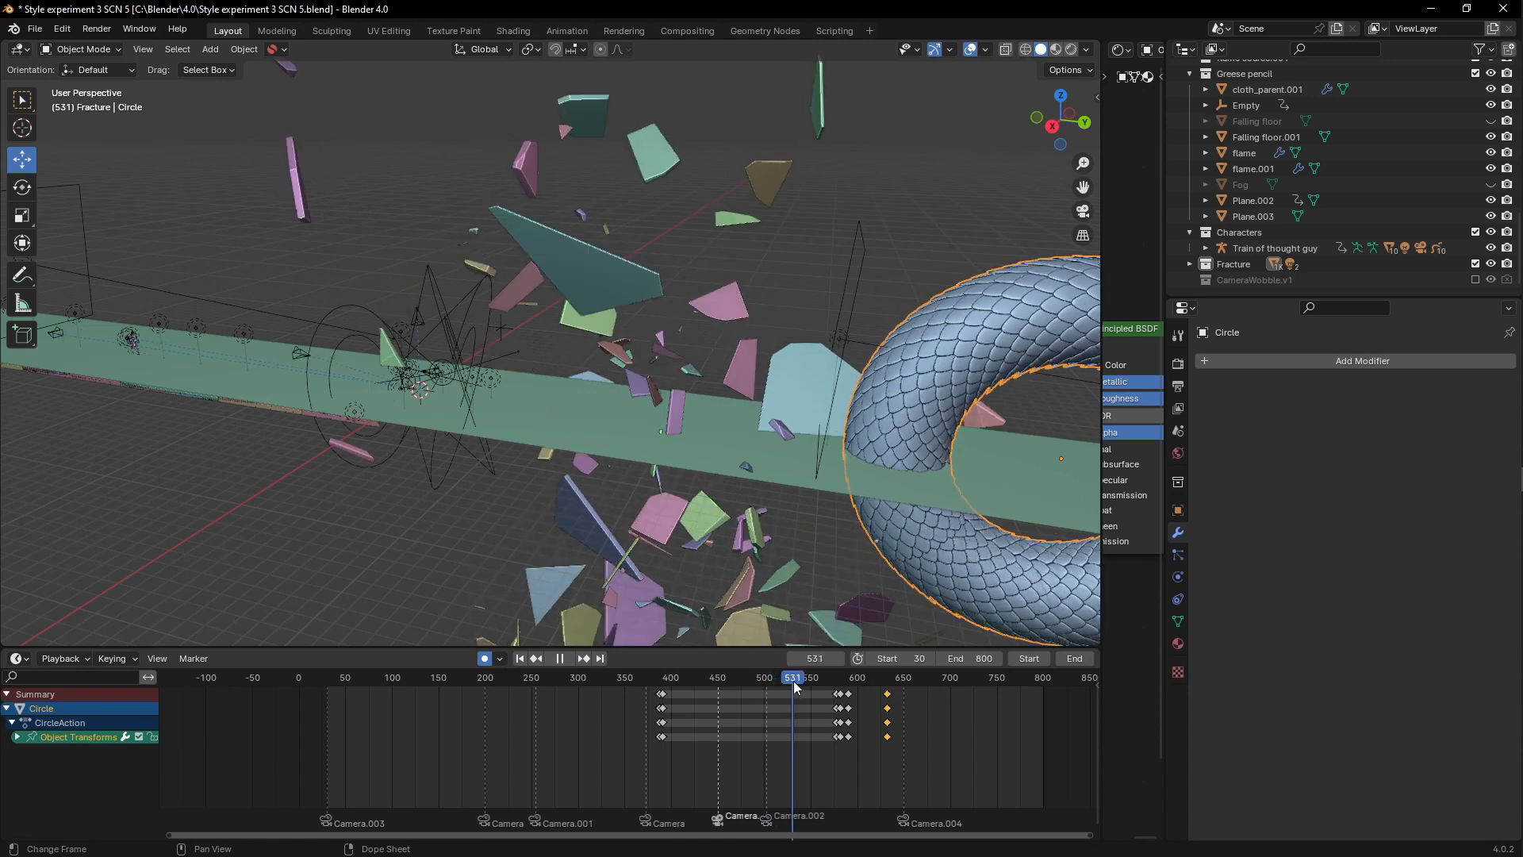
middle_click_drag(759, 445, 958, 349)
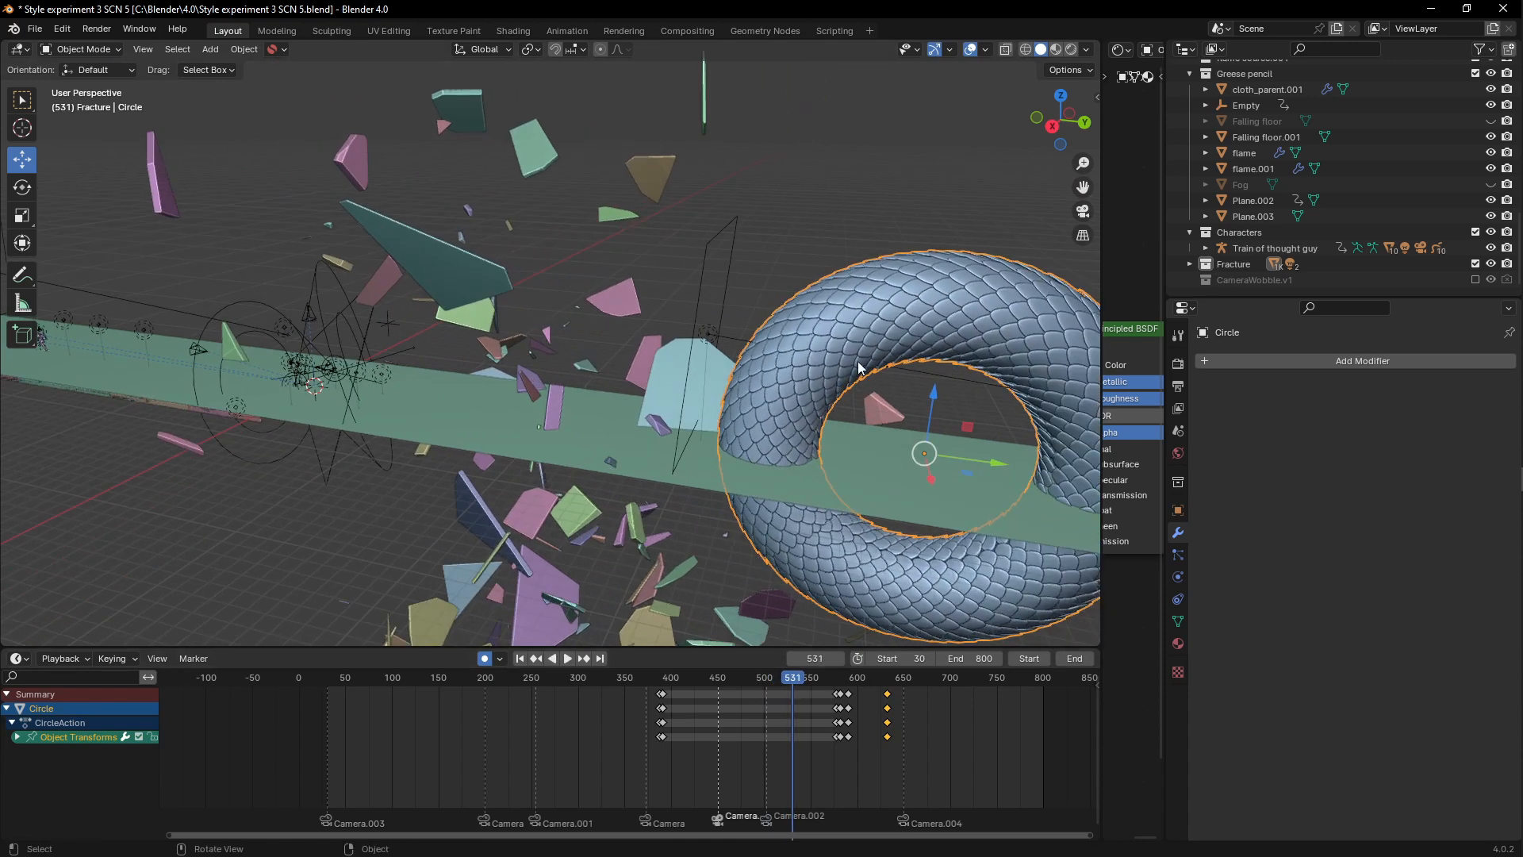
middle_click_drag(859, 369, 789, 383)
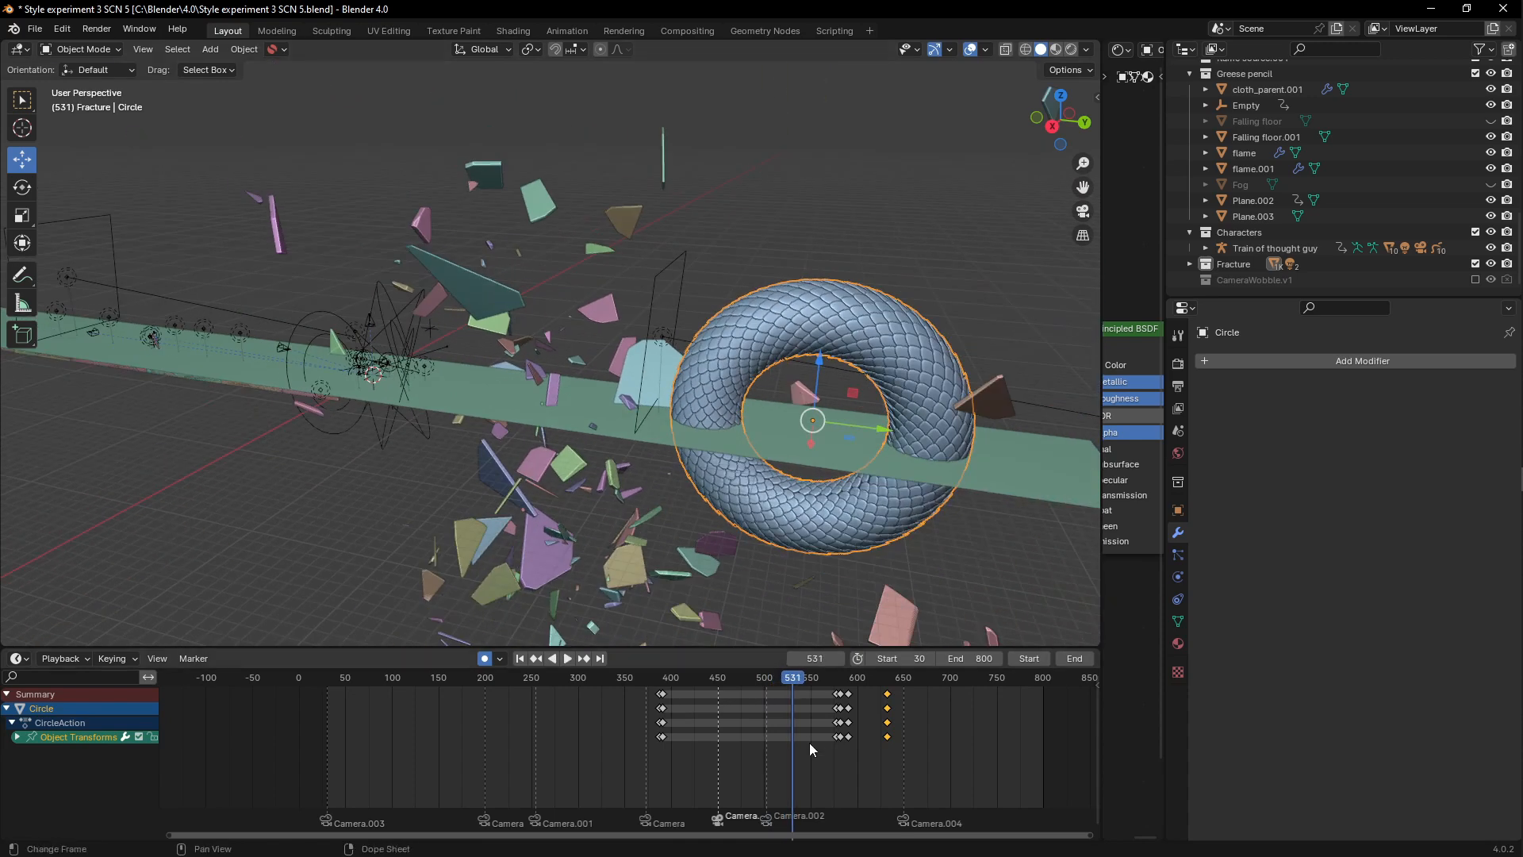
left_click_drag(788, 685, 867, 695)
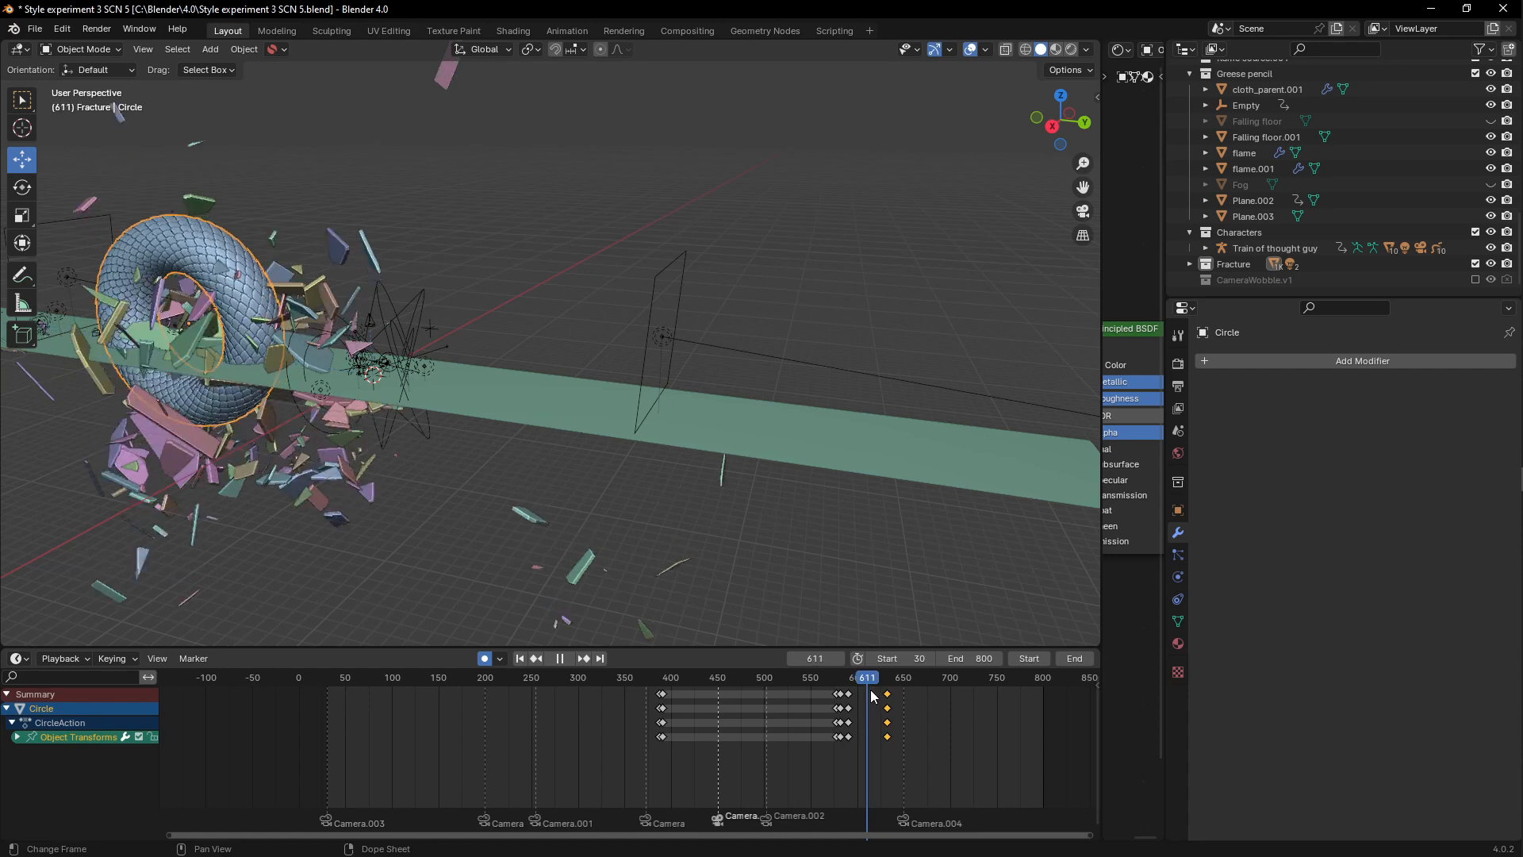
key("Escape")
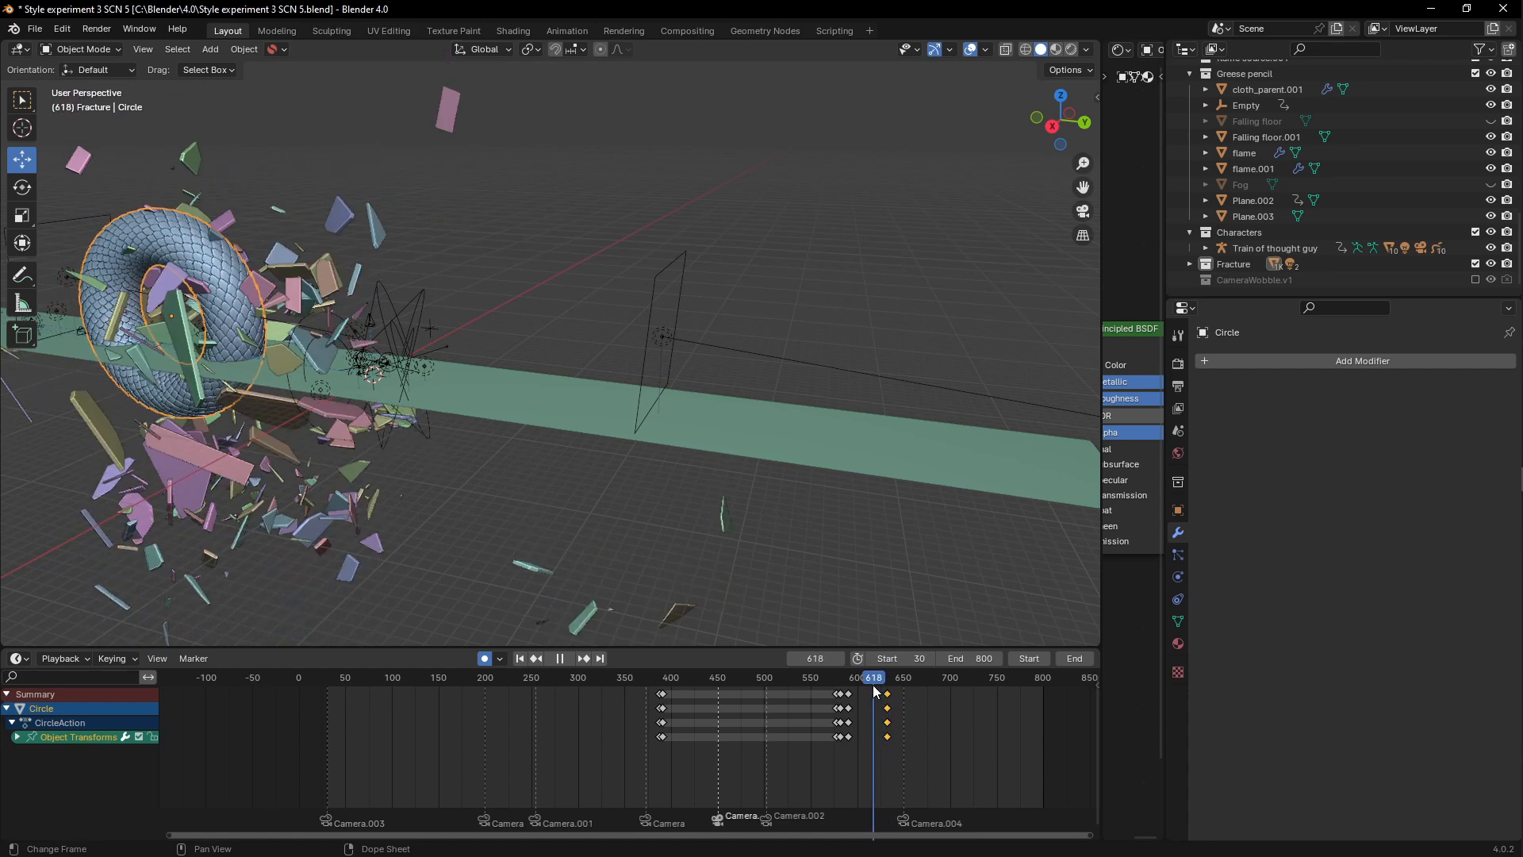
Step: Select a floor fragment beside the ring and show its rigid body physics settings
left_click(331, 266)
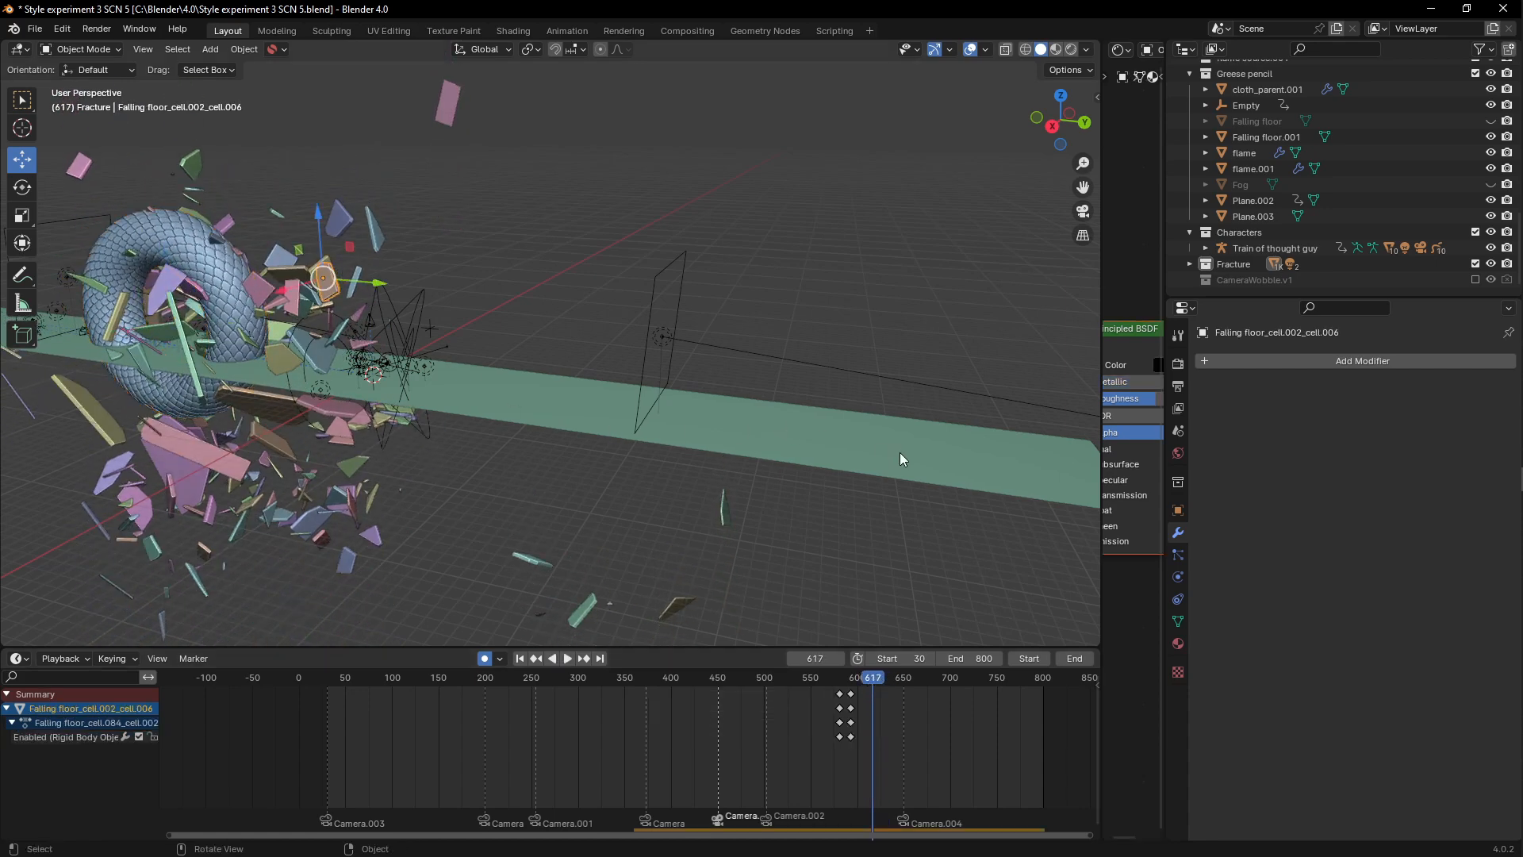
left_click(1178, 623)
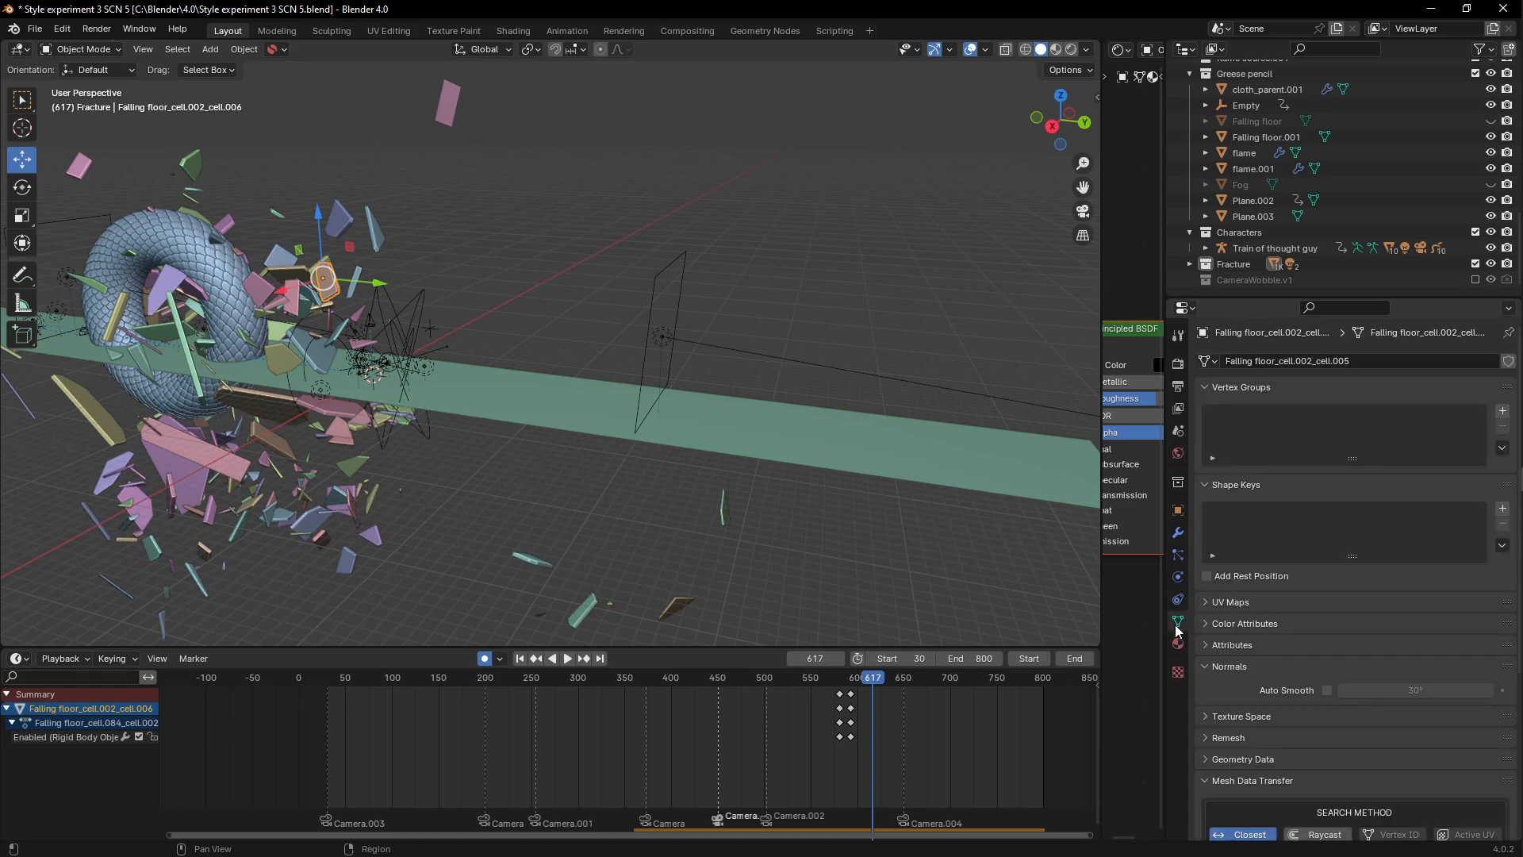
left_click(1179, 577)
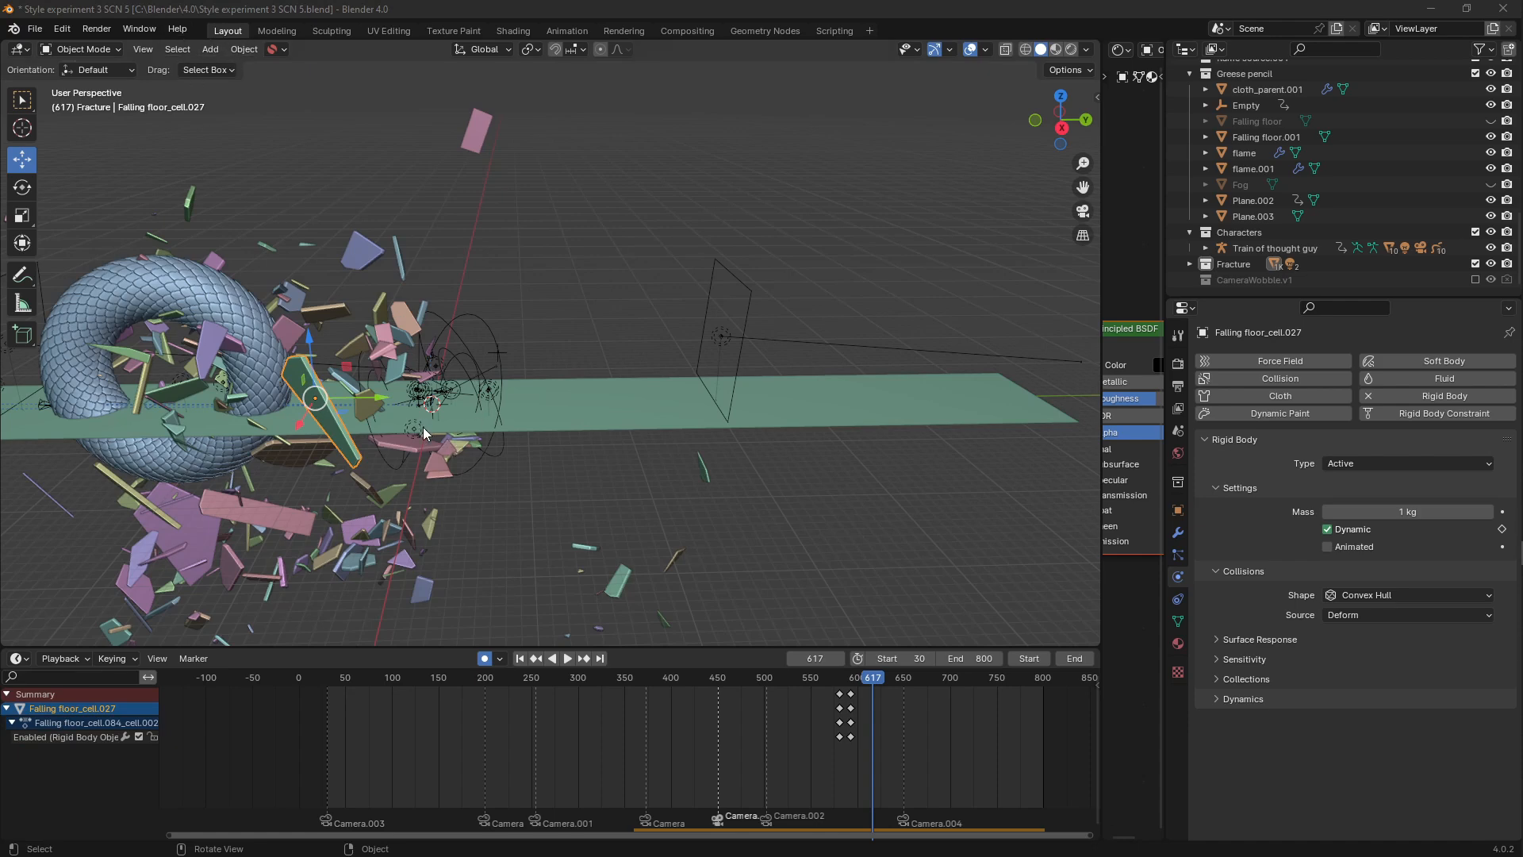
Step: Locate the Cell Fracture command among the quick effects for the selected floor fragment
middle_click_drag(422, 426, 439, 468)
middle_click_drag(434, 399, 403, 369)
left_click(243, 50)
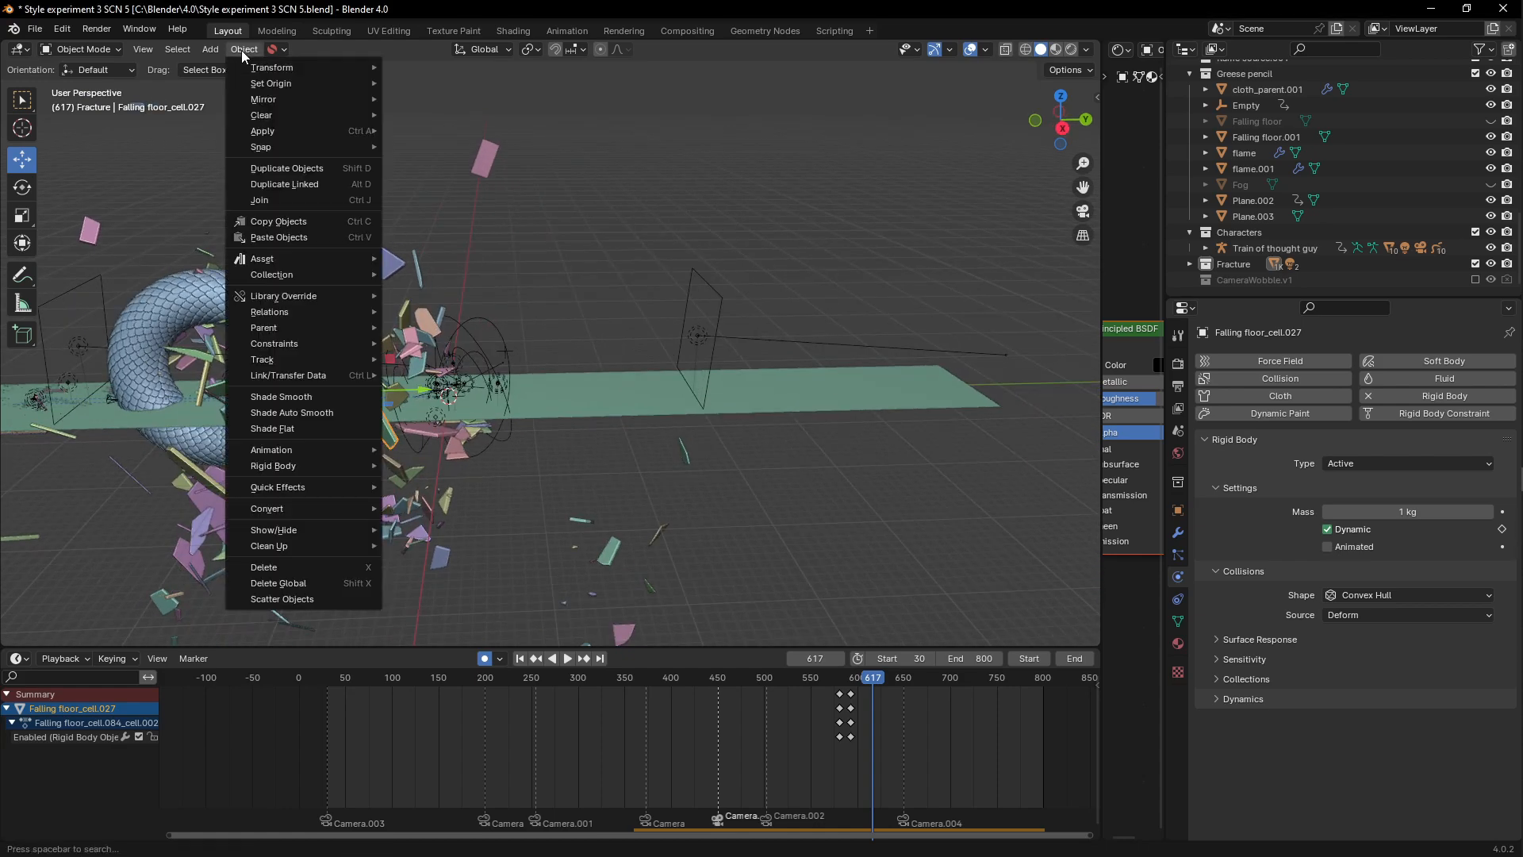
mouse_move(320, 490)
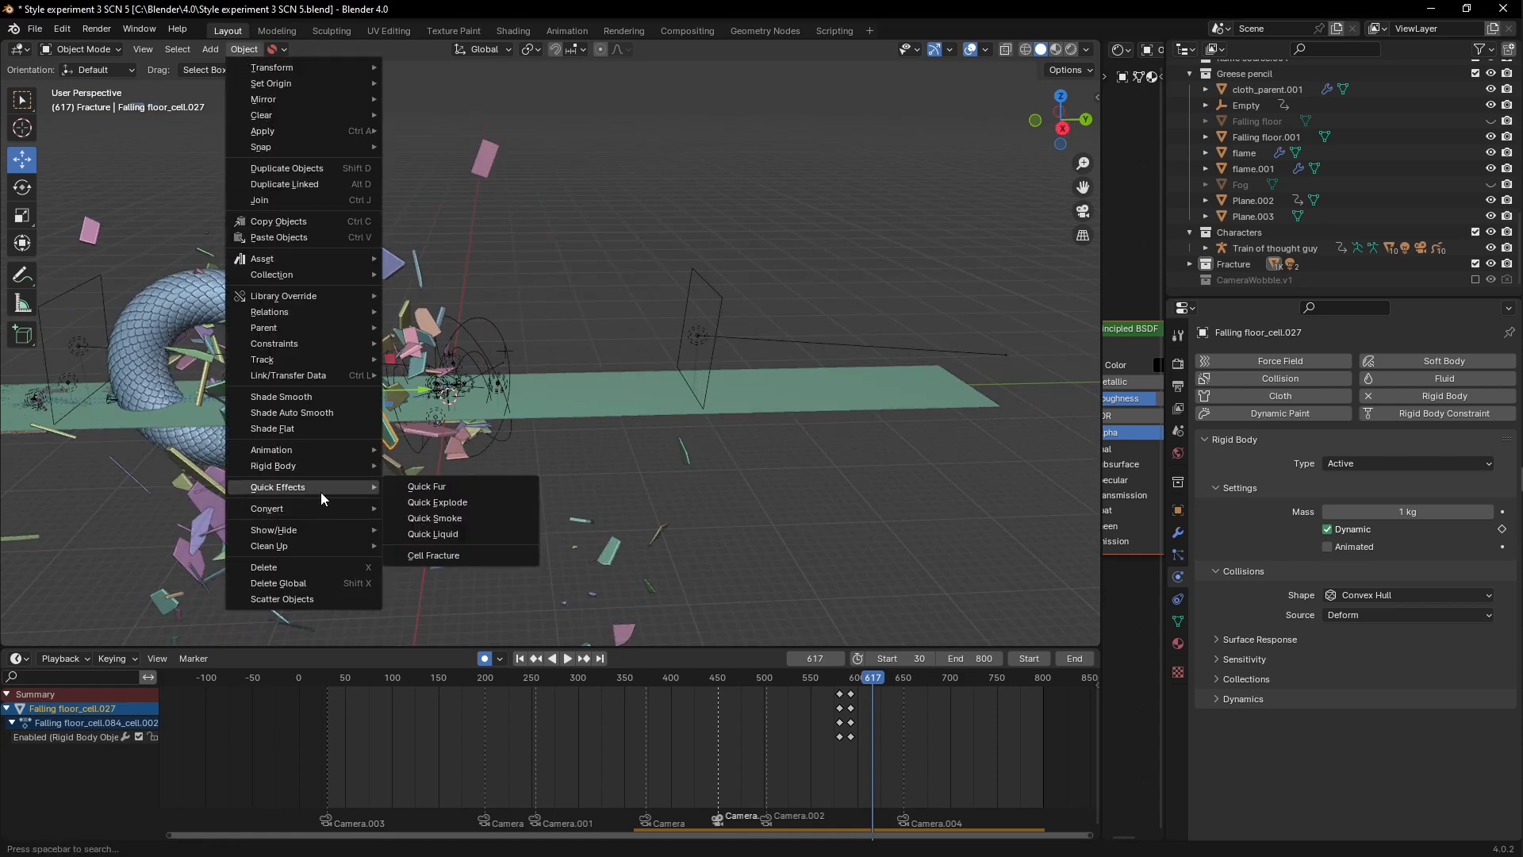
left_click(426, 555)
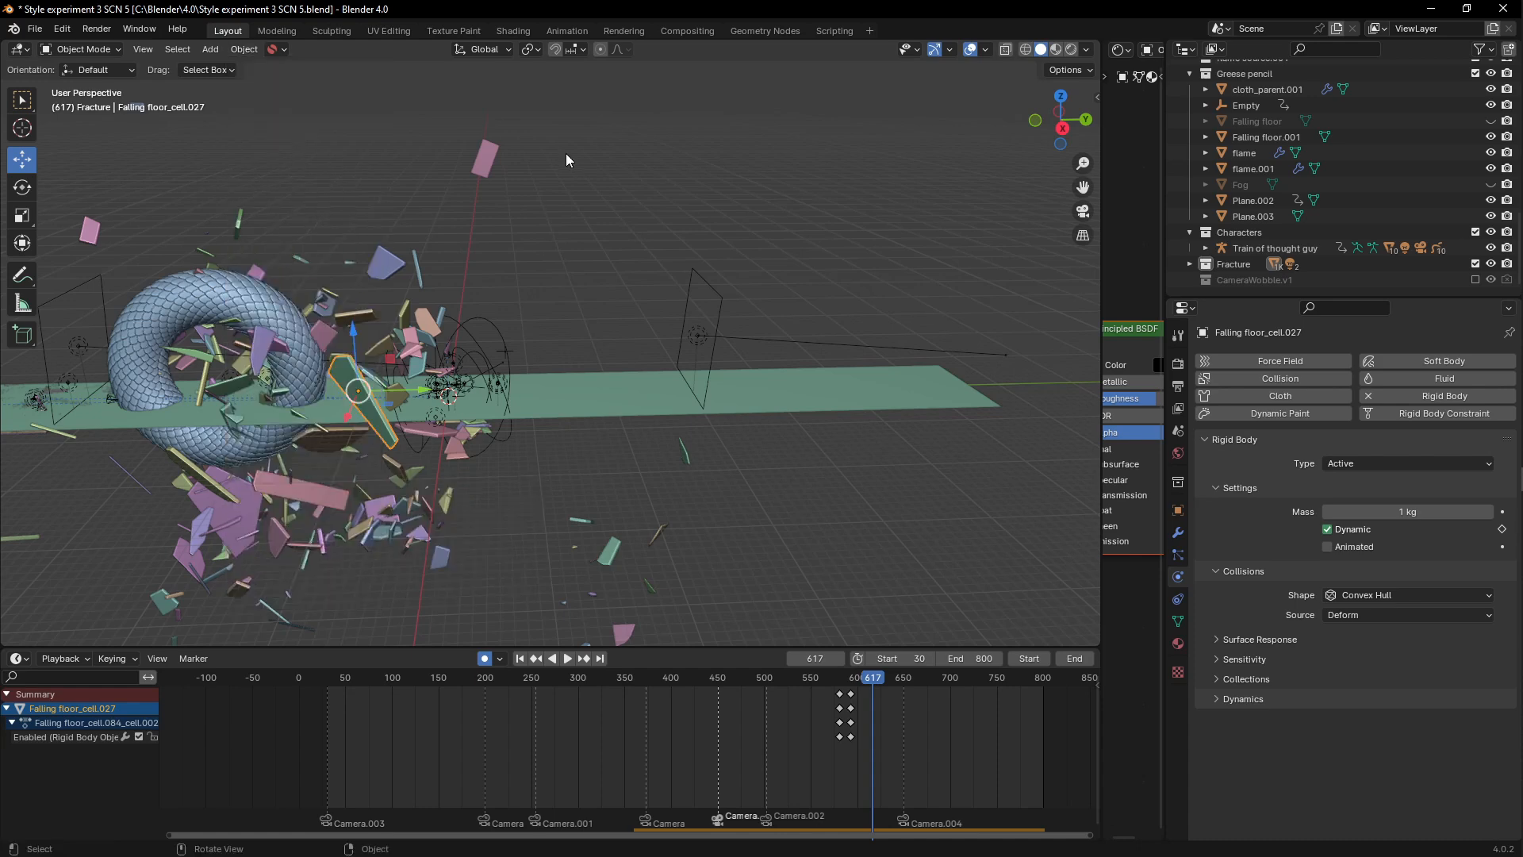
Step: Search the add-on preferences for "cell" to check the Cell Fracture add-on, and close the preferences
left_click(62, 29)
left_click(116, 234)
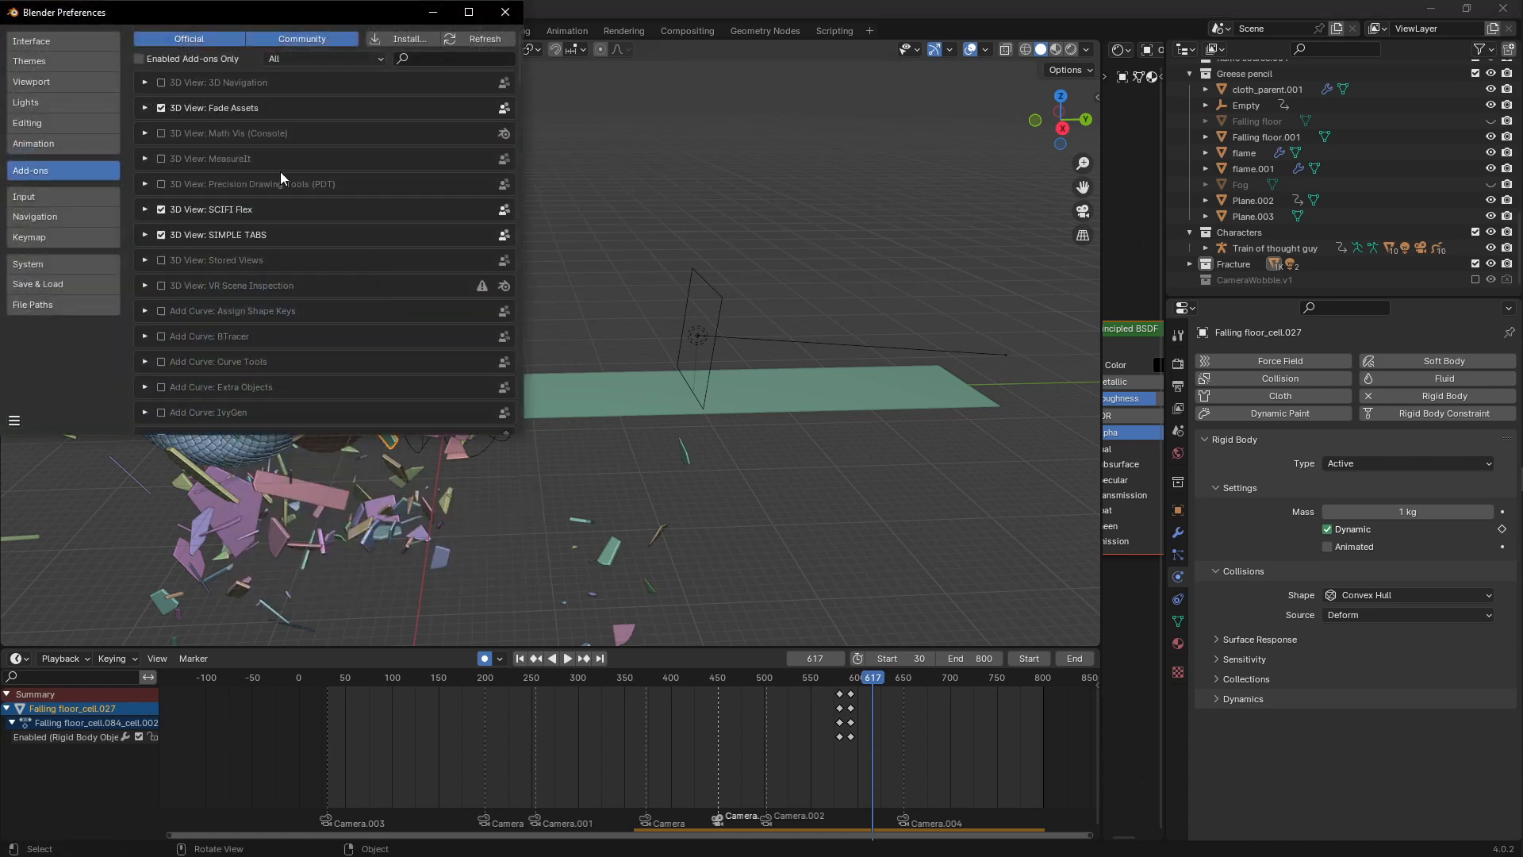
left_click(427, 60)
type("cell")
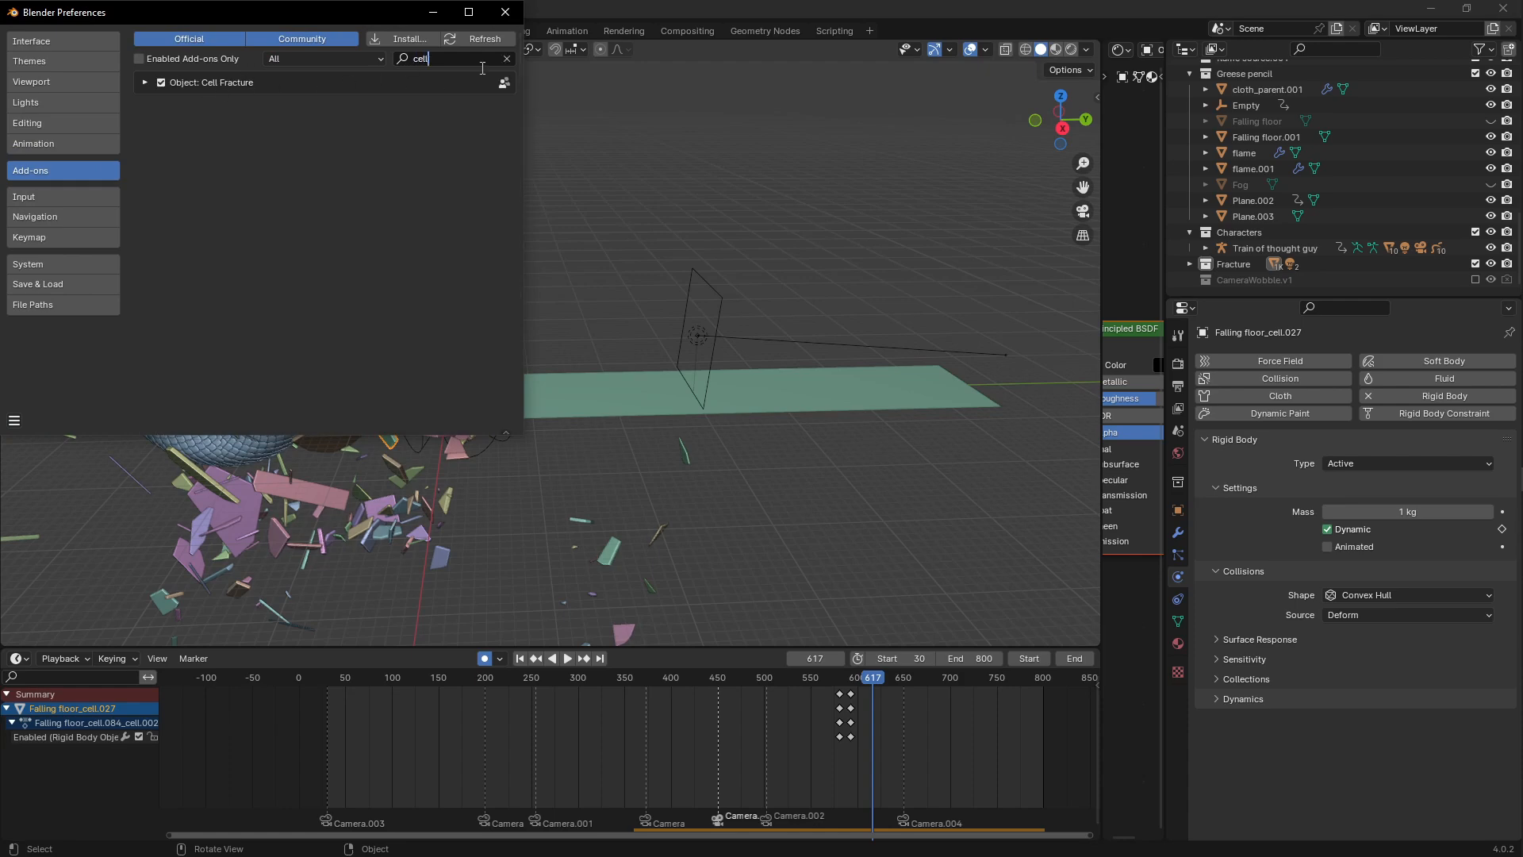
left_click(505, 12)
Step: Go back to frame 446 and examine the ring and the flying floor fragments around it
scroll(512, 456, "up", 2)
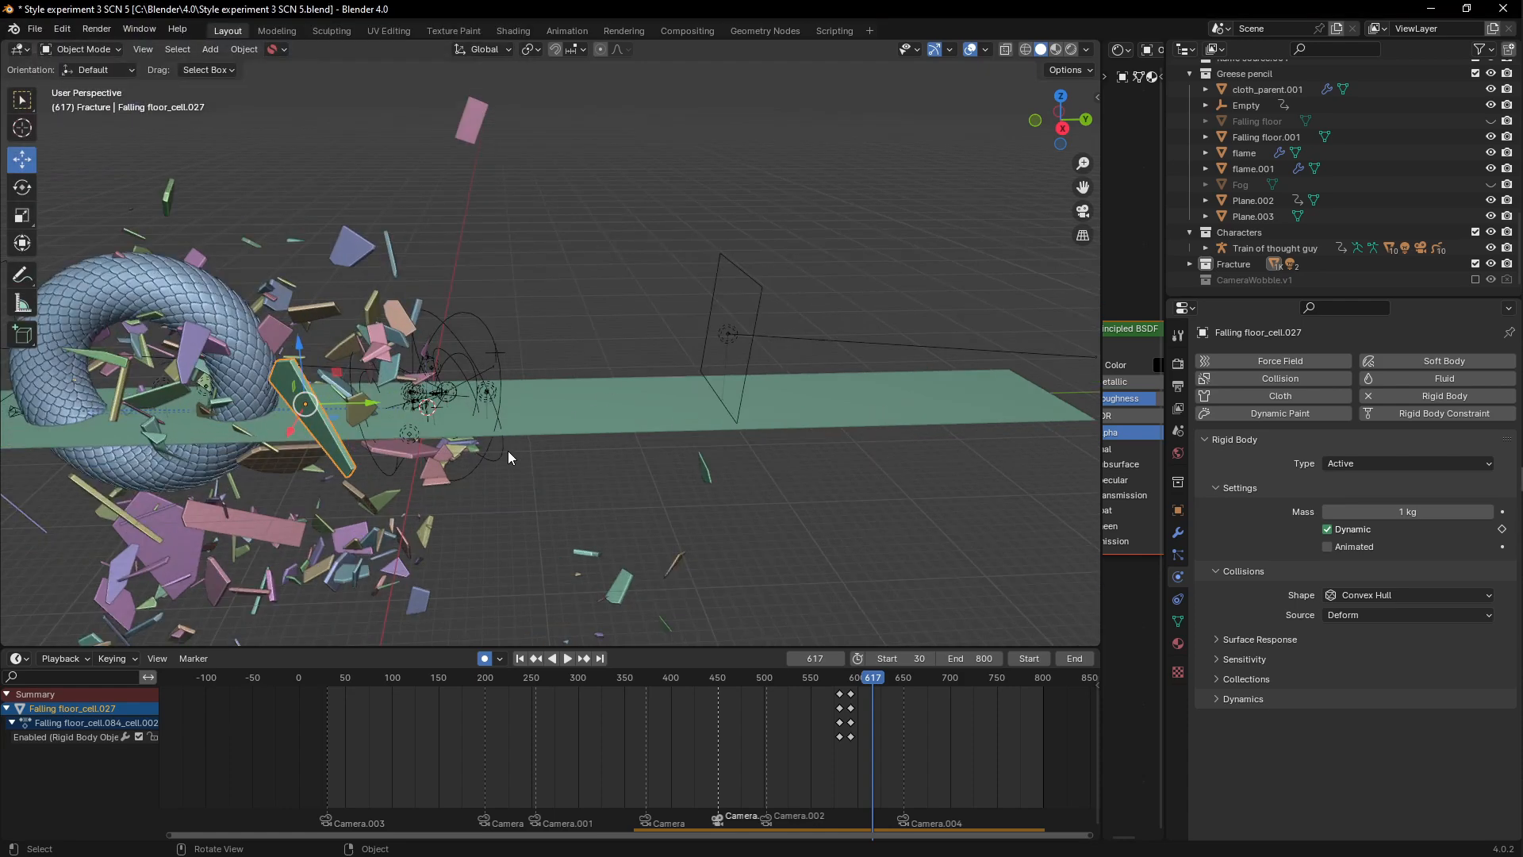
left_click_drag(879, 684, 715, 671)
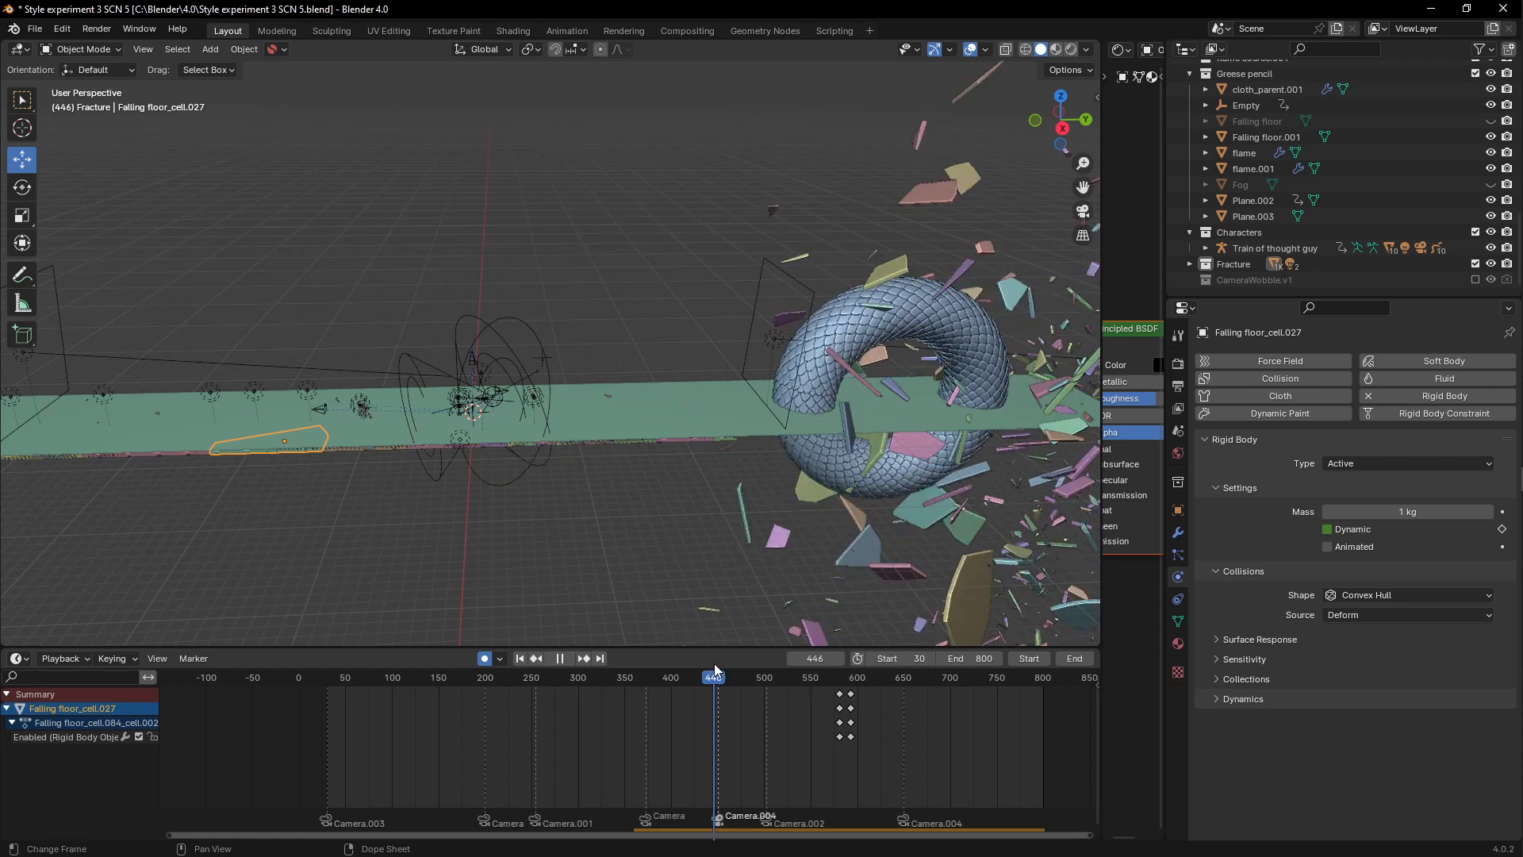
middle_click_drag(835, 346, 691, 382)
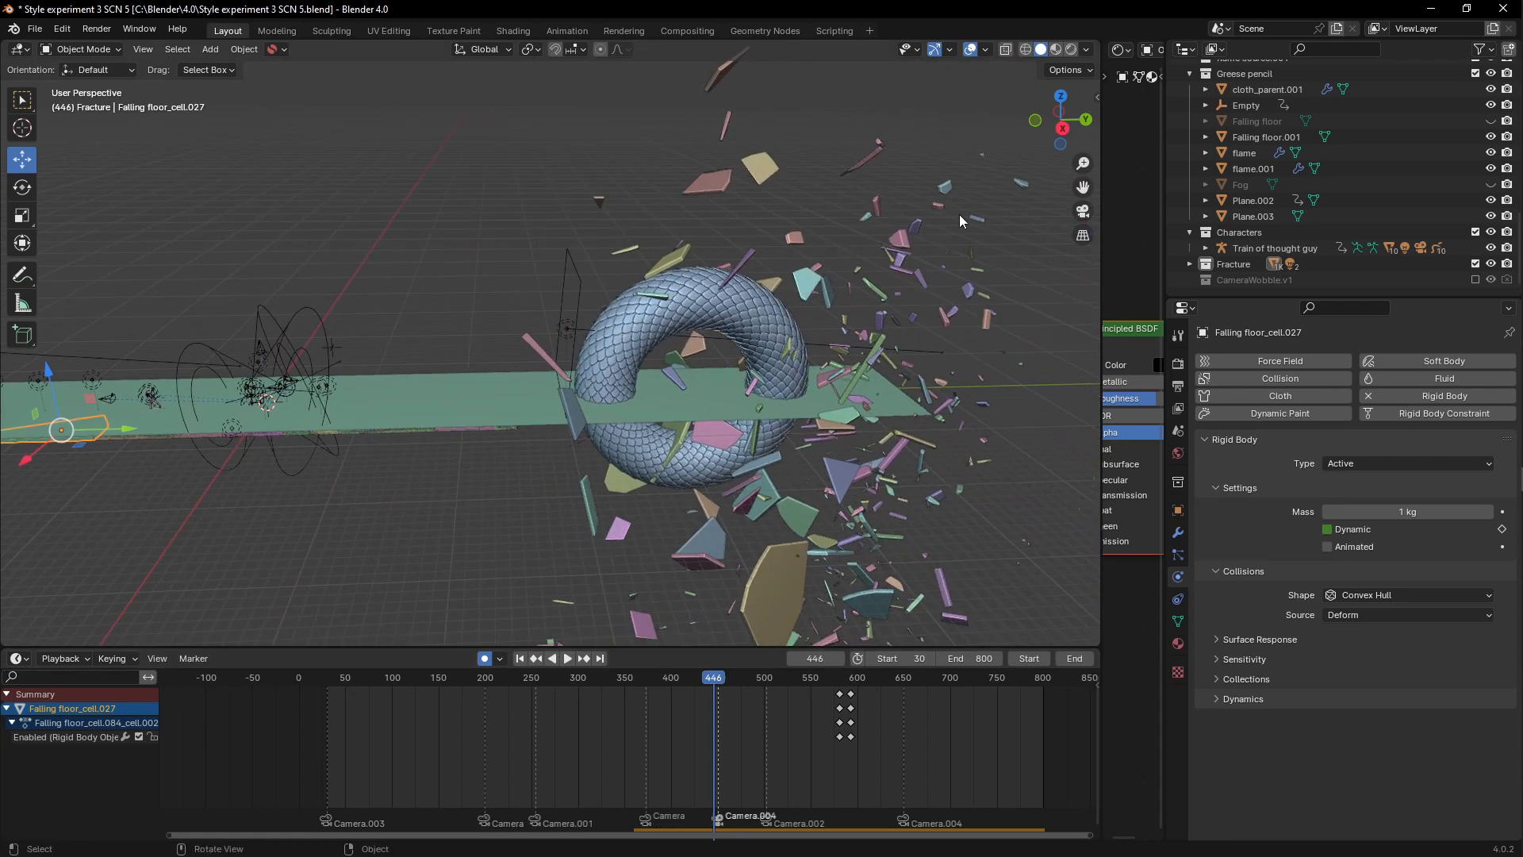
Step: Review the floor breaking around the ring between frames 594 and 601, ending on frame 601
left_click_drag(716, 679, 855, 676)
middle_click_drag(476, 429, 568, 408)
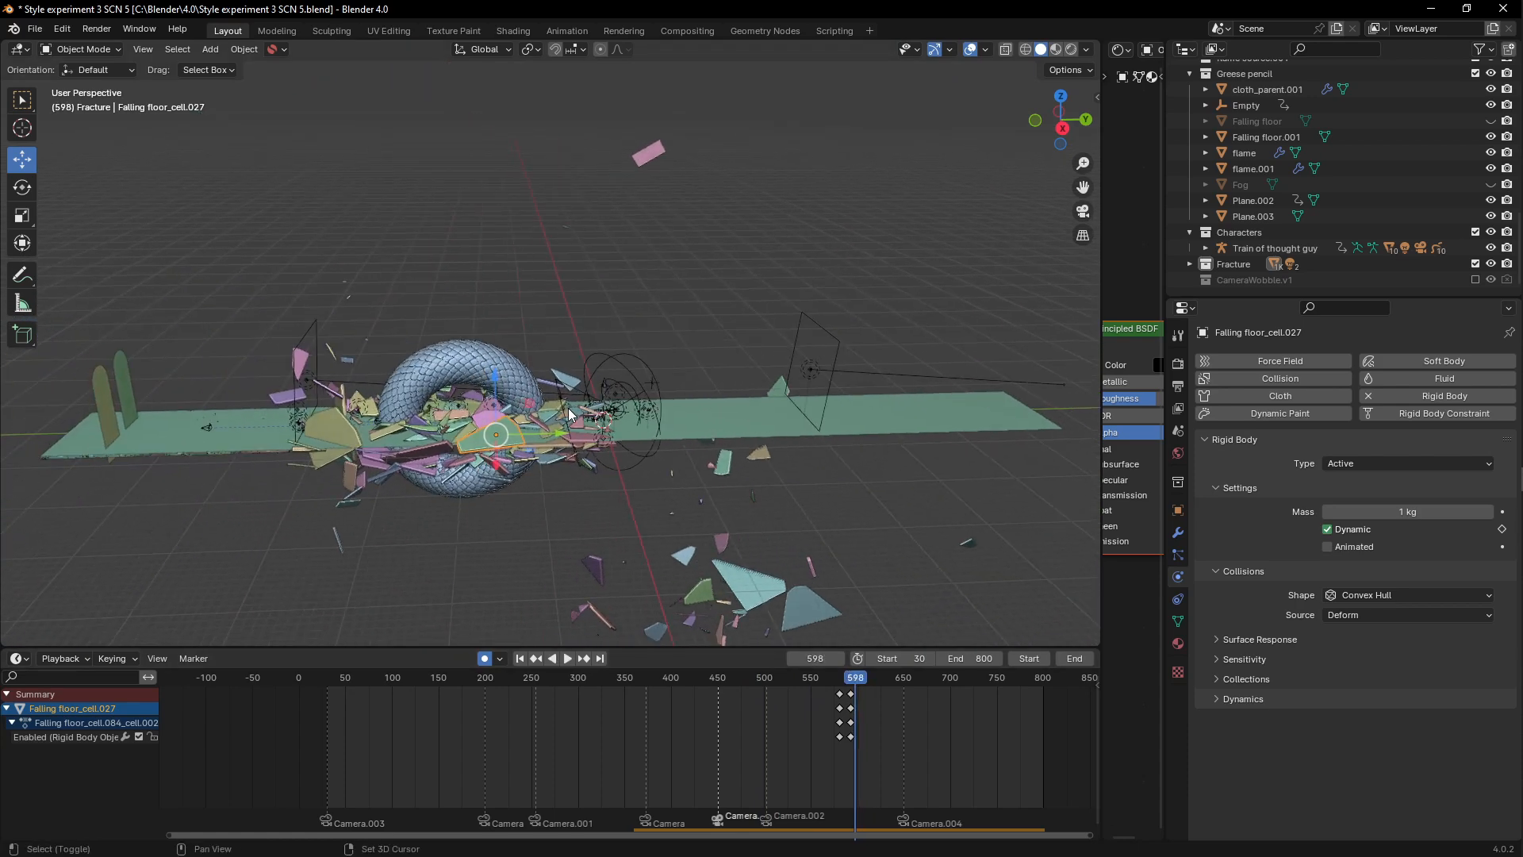
scroll(730, 585, "up", 6)
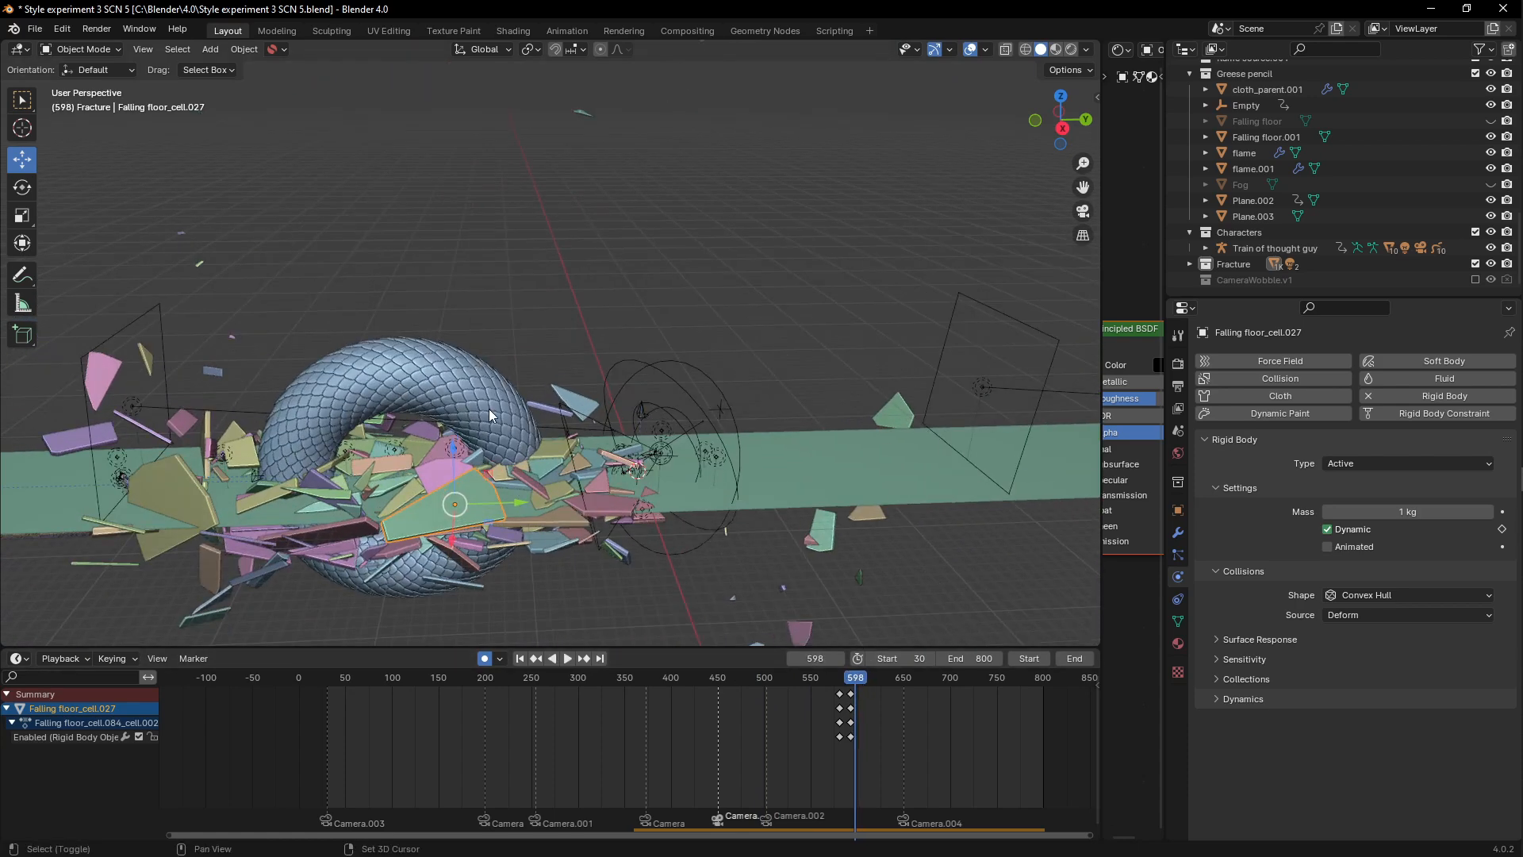
key("space")
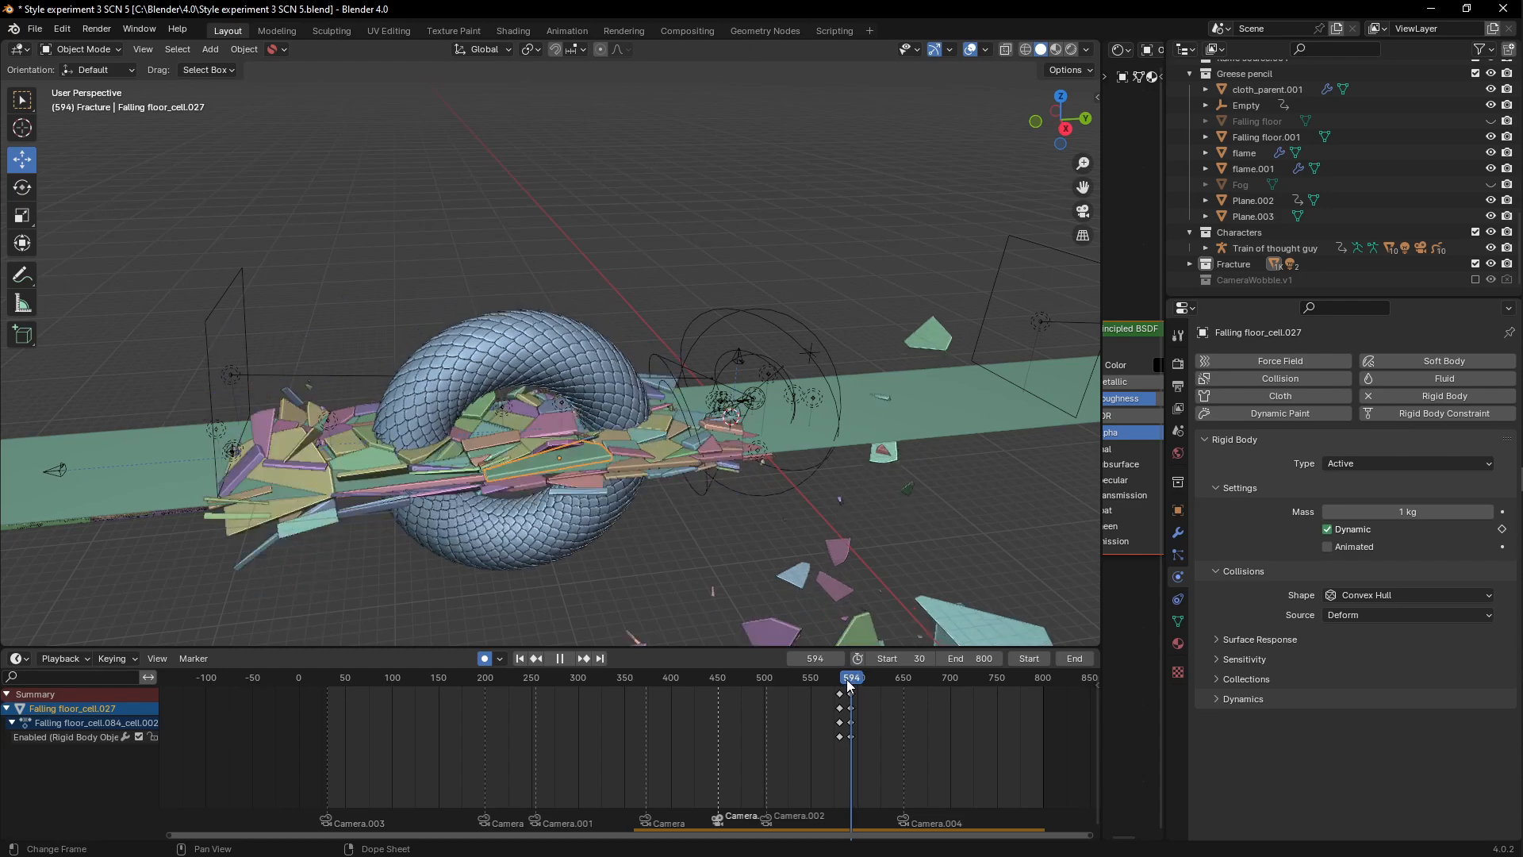
scroll(608, 449, "up", 2)
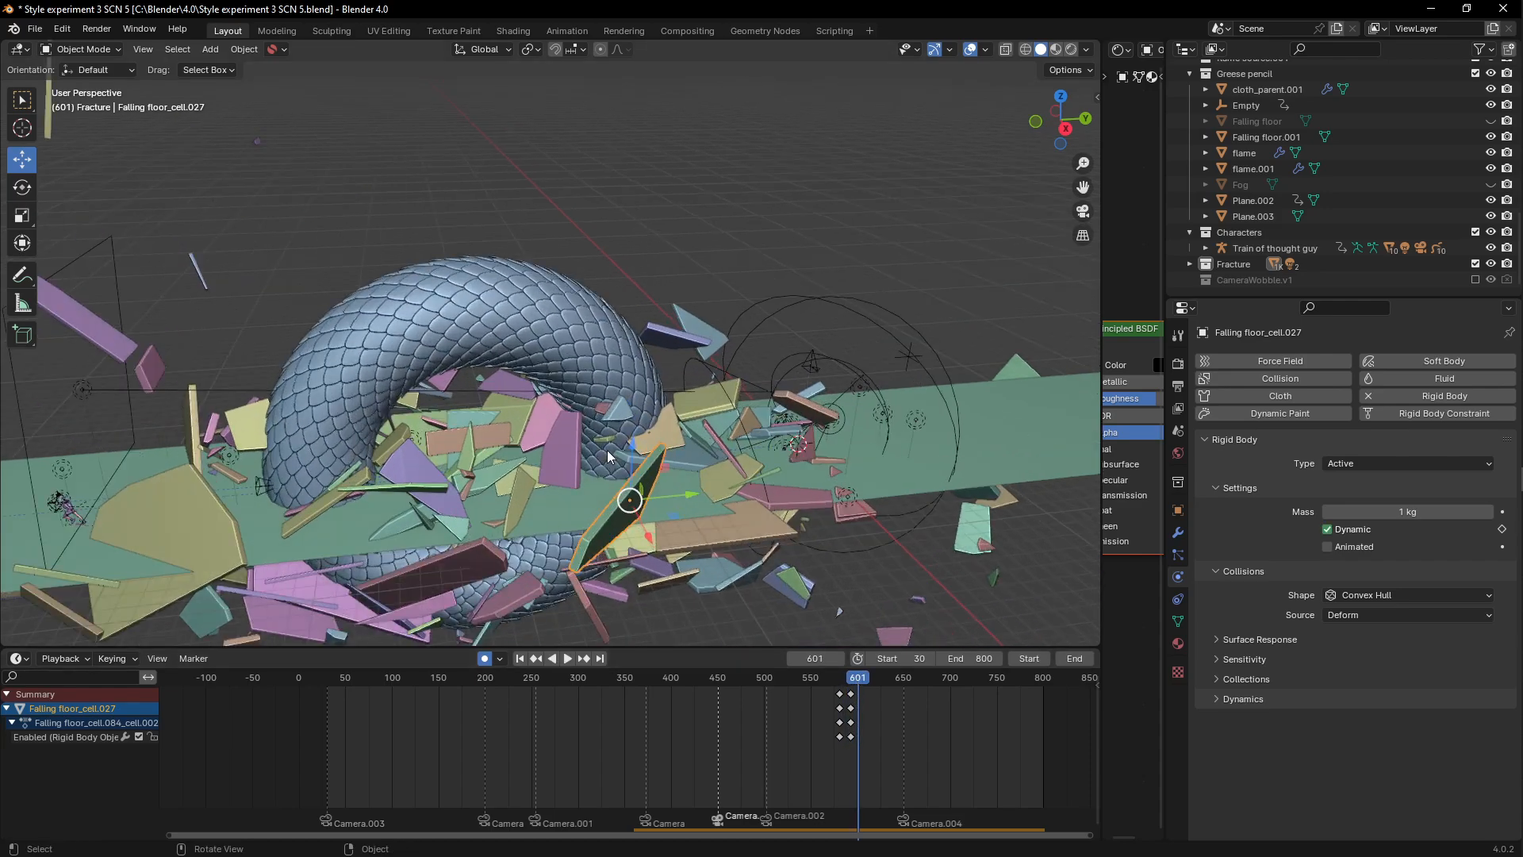
Step: Preview the glowing floor fragments around the ring at frame 601 in Rendered shading
key("z")
left_click(619, 310)
mouse_move(619, 484)
middle_mouse_down("shift")
mouse_move(618, 361)
mouse_move(649, 409)
mouse_move(536, 350)
mouse_move(581, 369)
middle_mouse_up("shift")
scroll(618, 365, "up", 2)
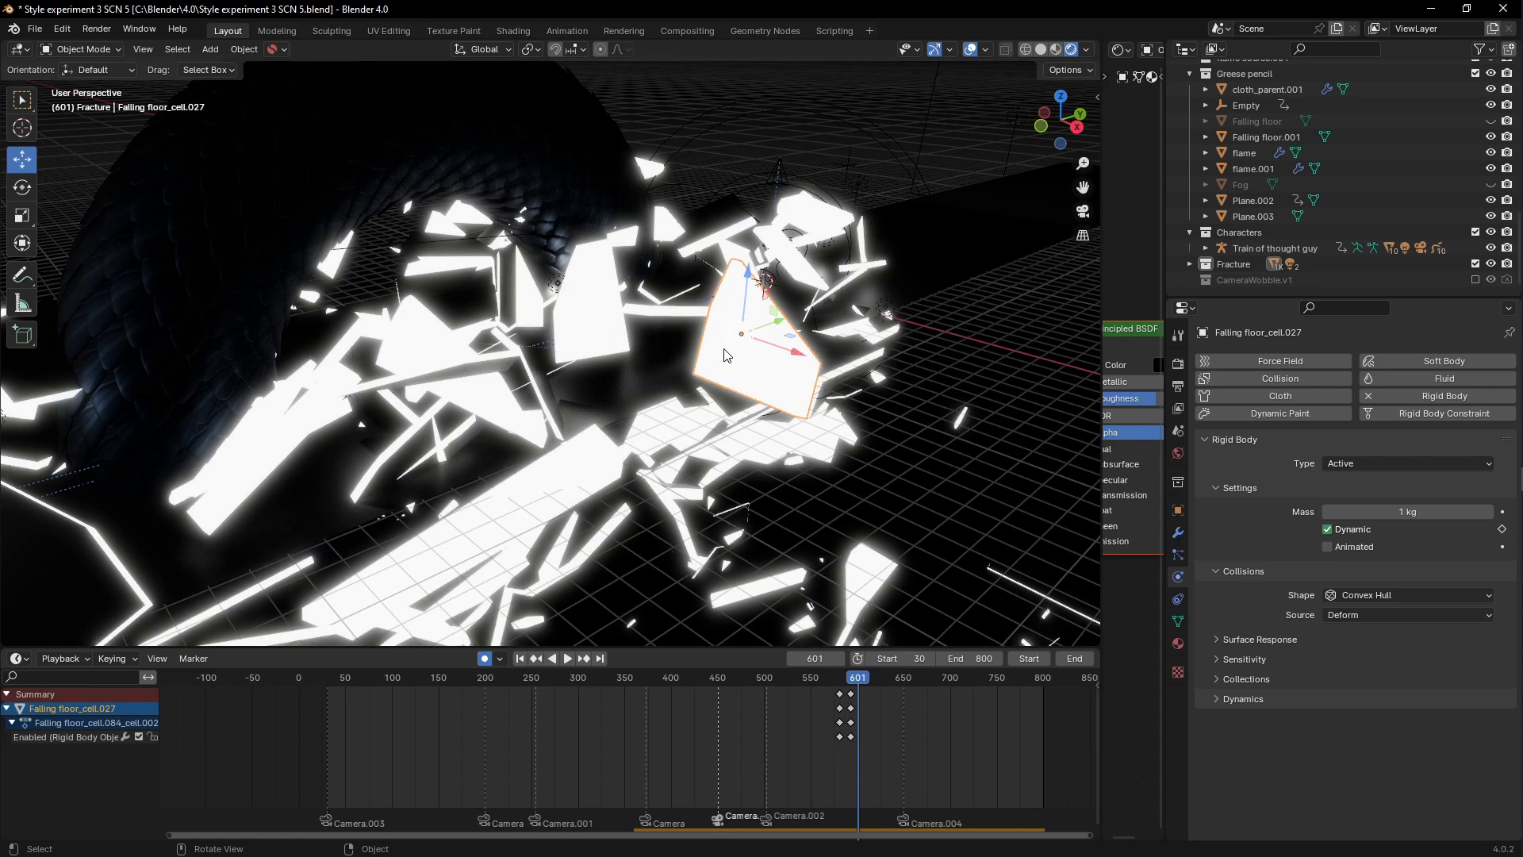
Step: Review the rendered character shot through the scene camera from frame 601 to 634, and return to frame 607
key("KP_0")
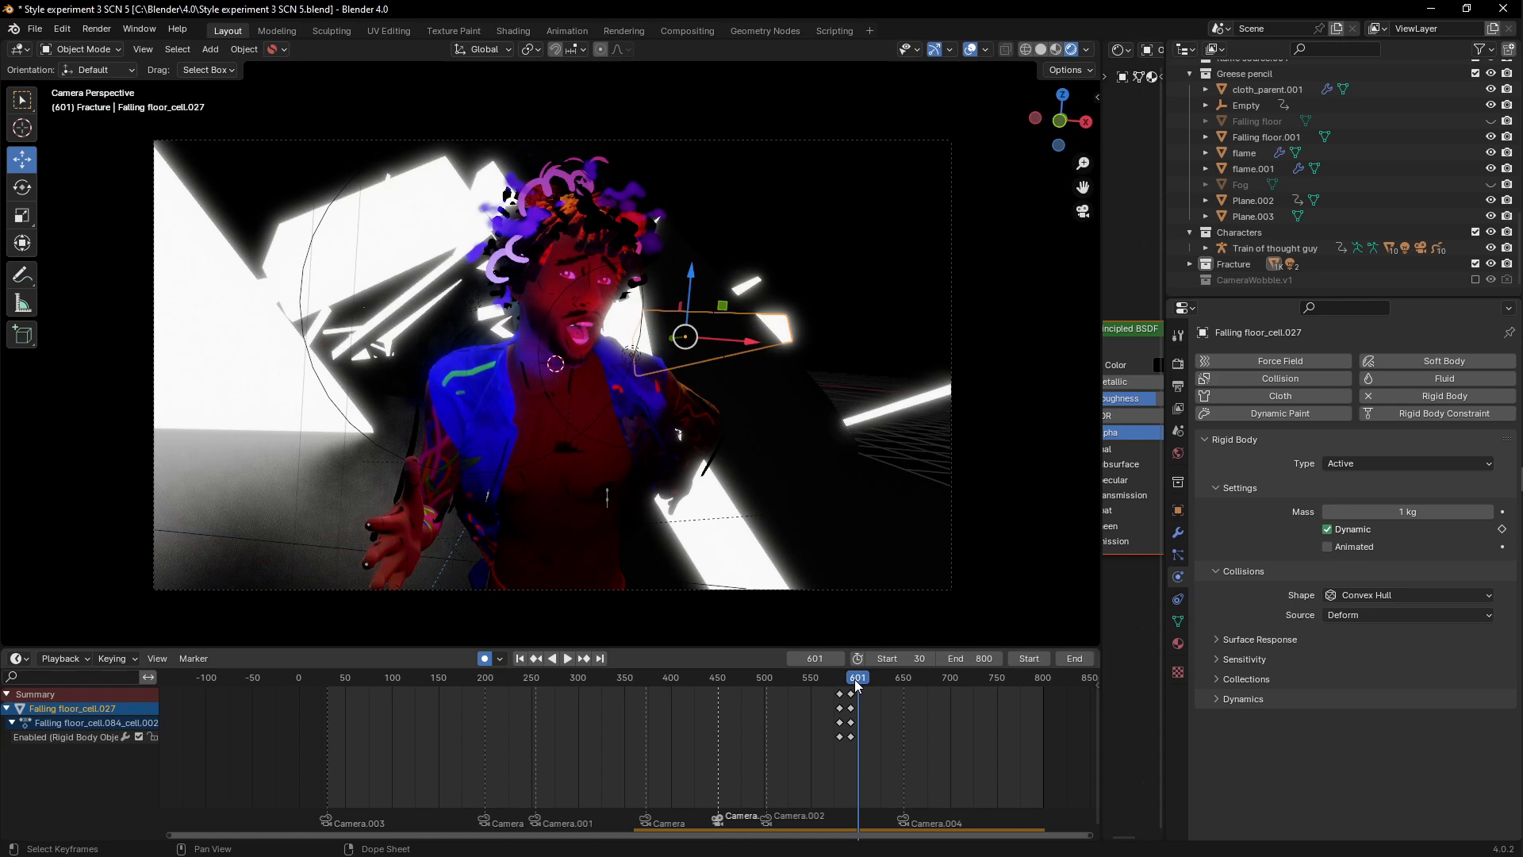
key("space")
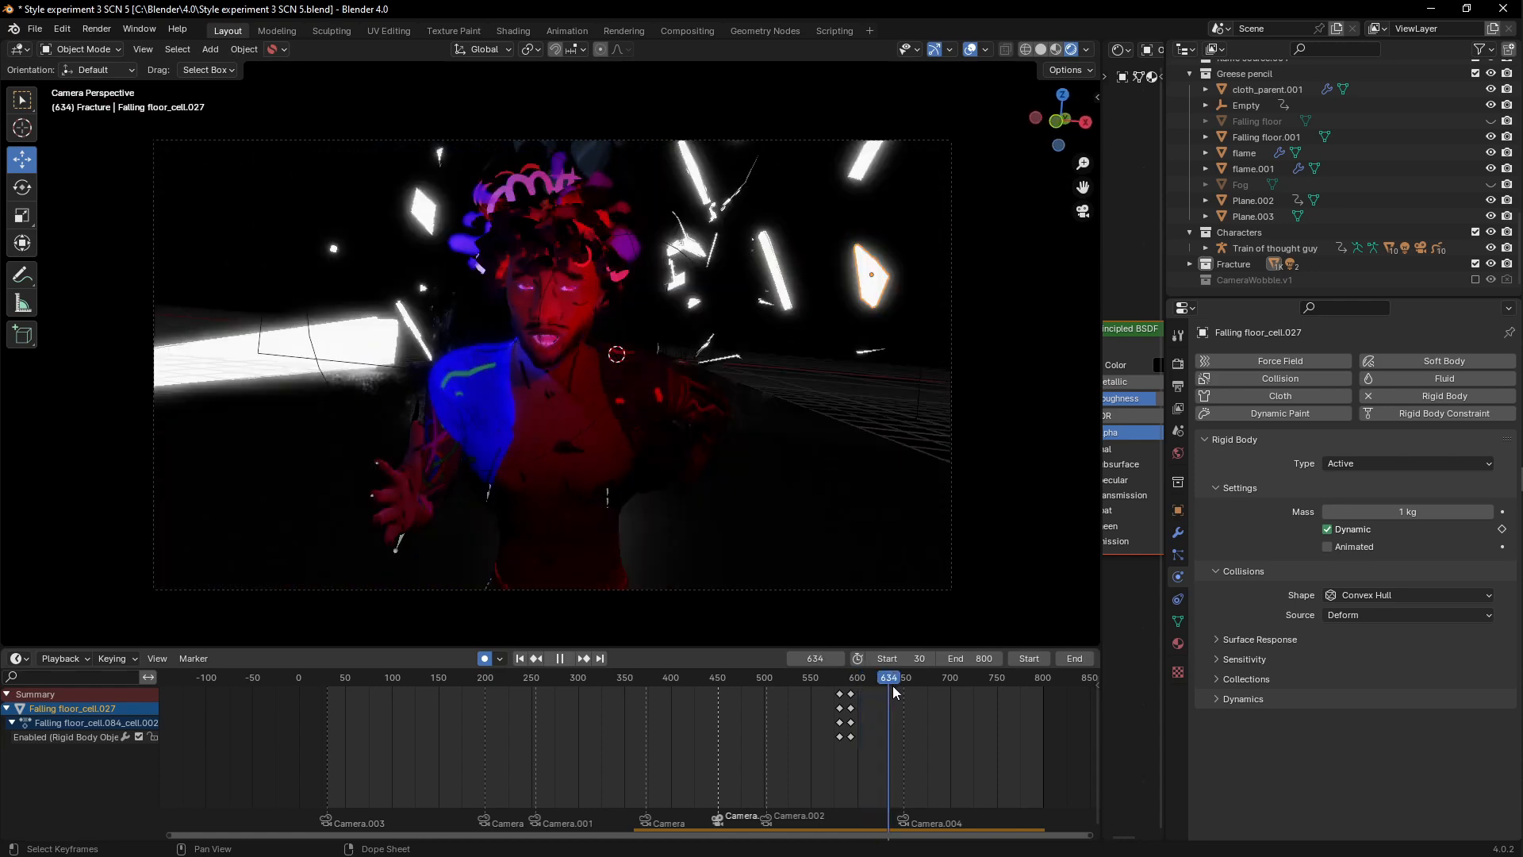
left_click_drag(897, 686, 861, 684)
key("space")
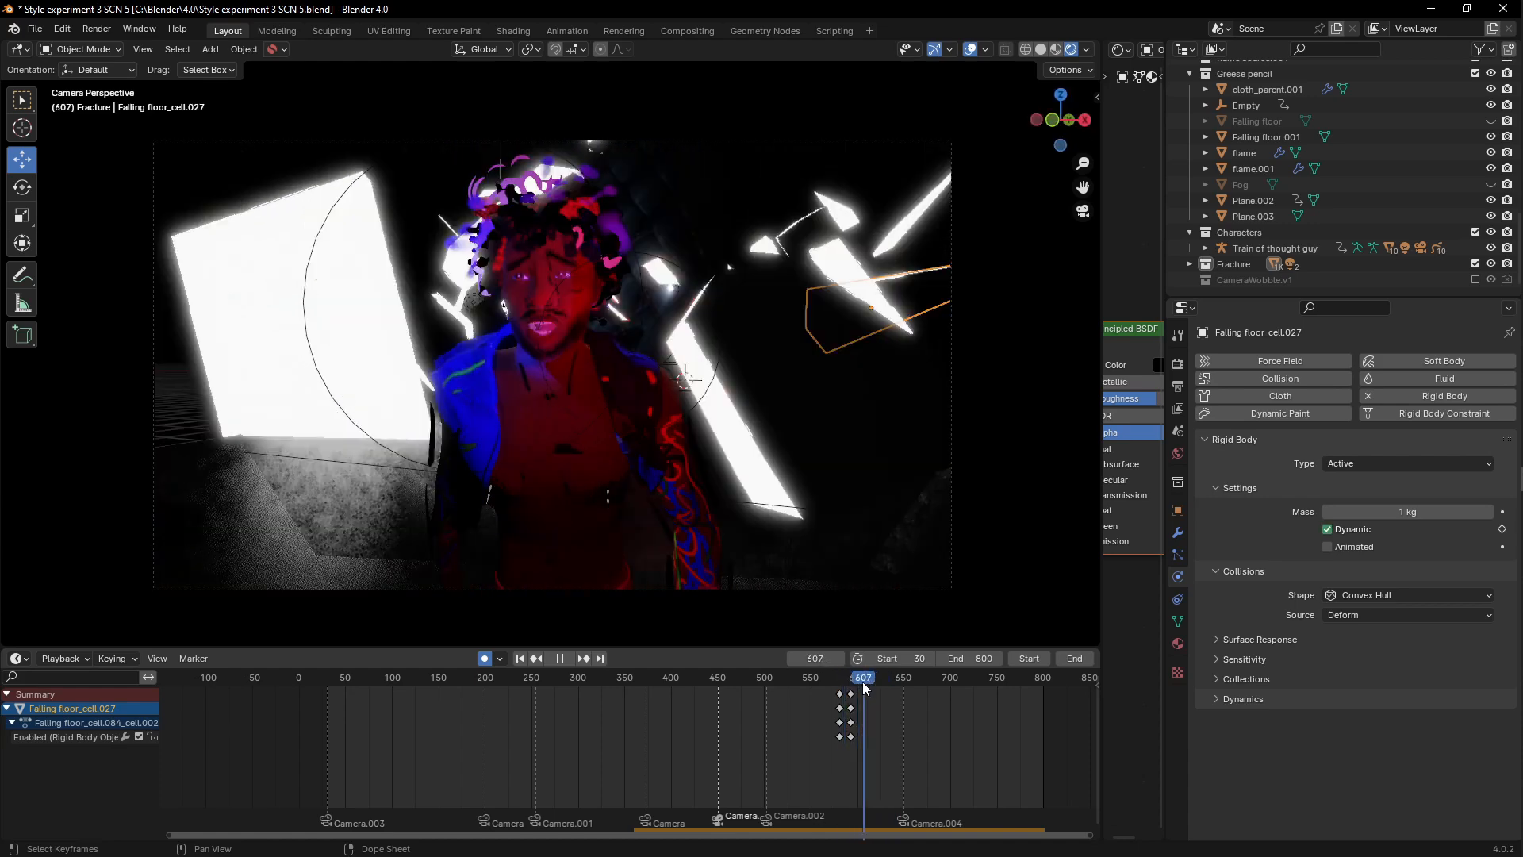
Step: Leave the camera view, switch to Solid shading and go to frame 161 to view the whole floor
middle_click_drag(636, 383, 597, 425)
key("z")
left_click(873, 419)
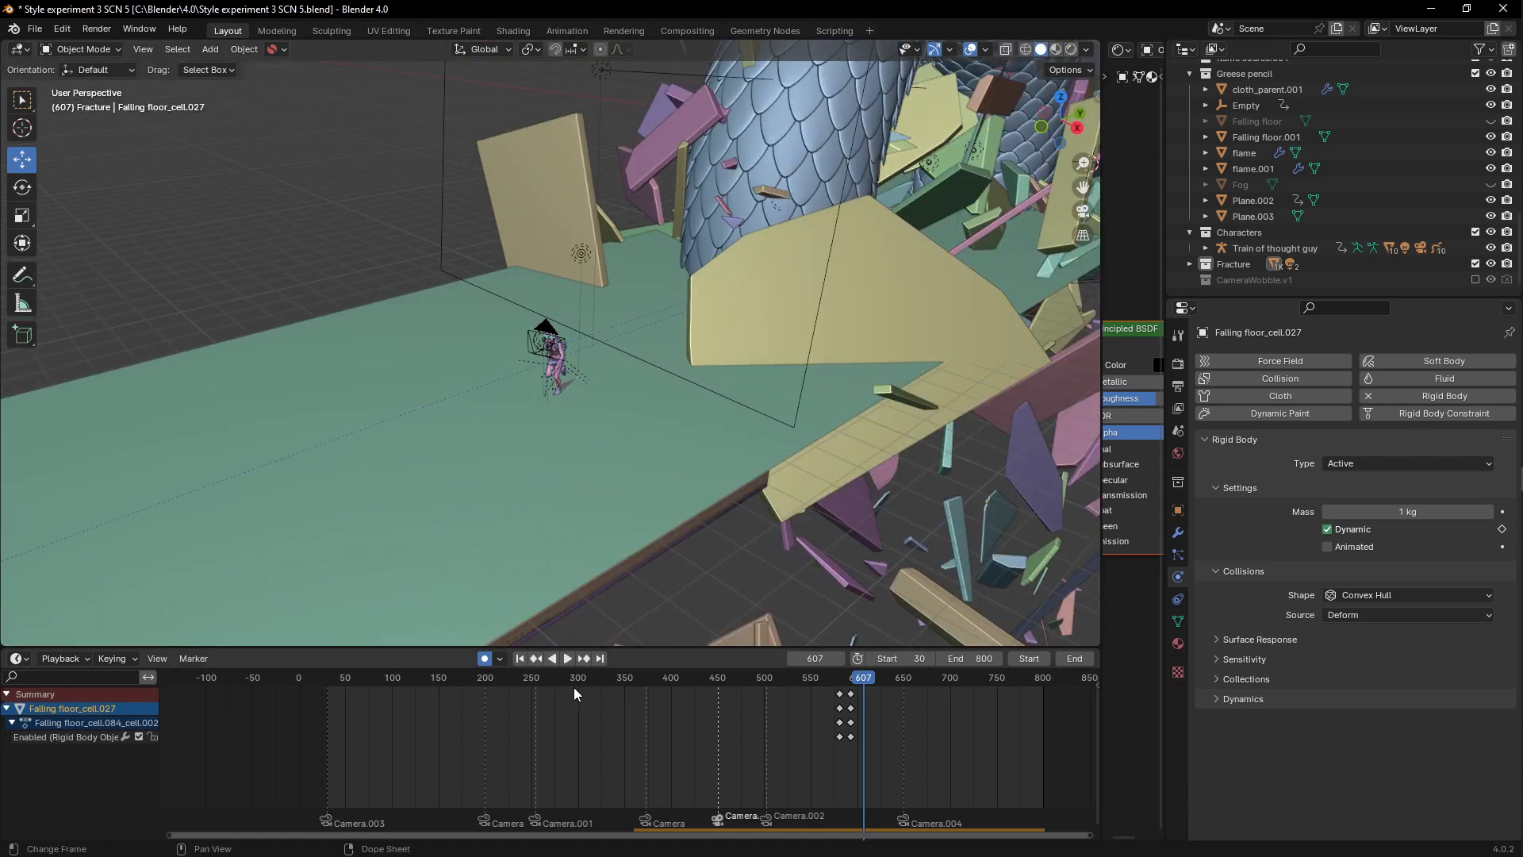
left_click(449, 681)
middle_click_drag(675, 444, 407, 392)
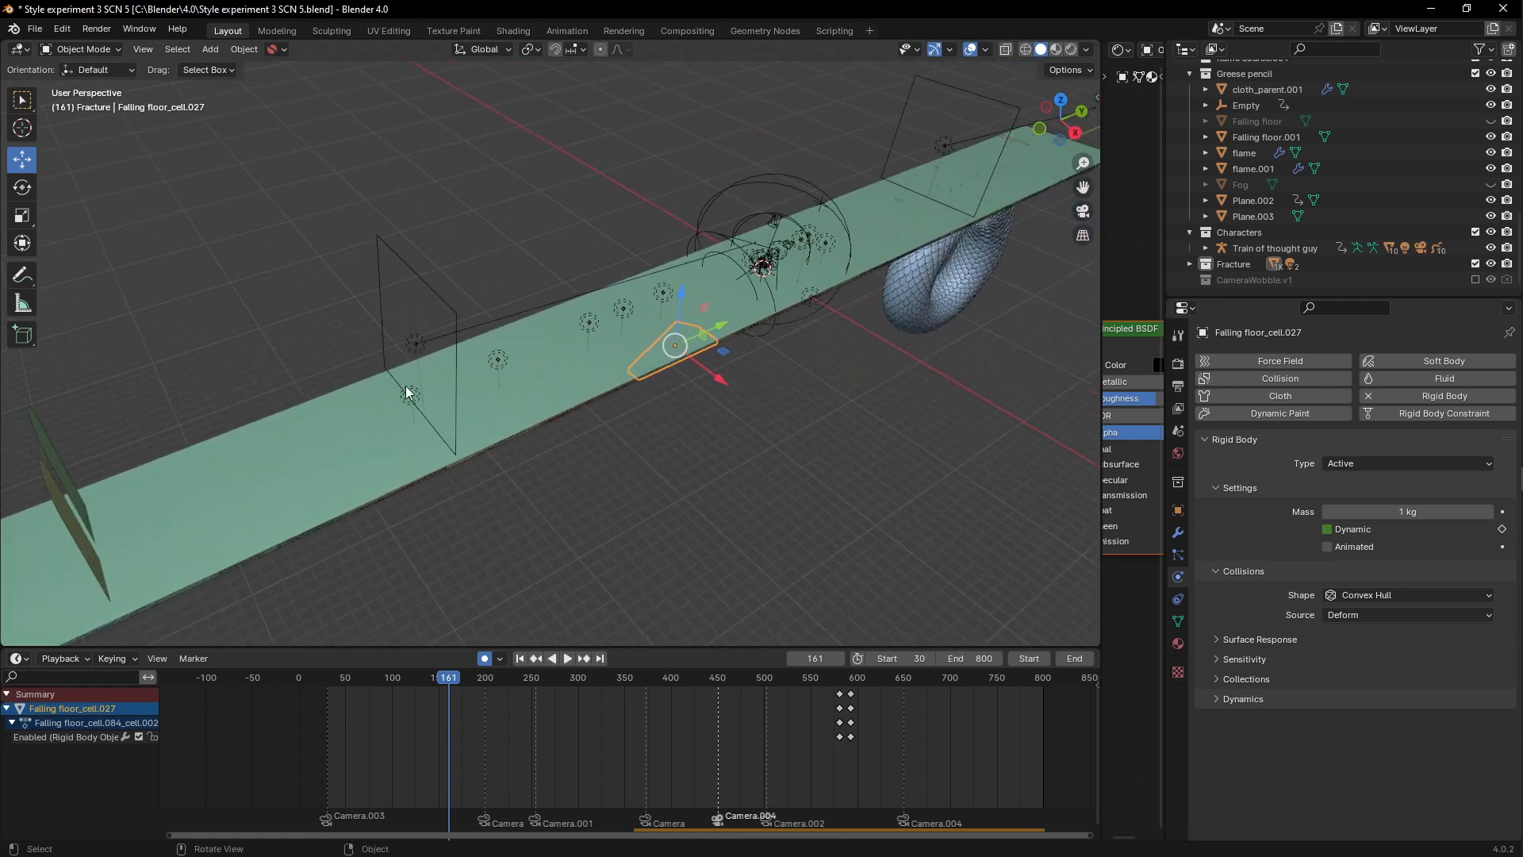
Step: Select the intact floor Falling floor.001 and move it vertically off the fractured floor, first above it and finally below it
left_click(319, 462)
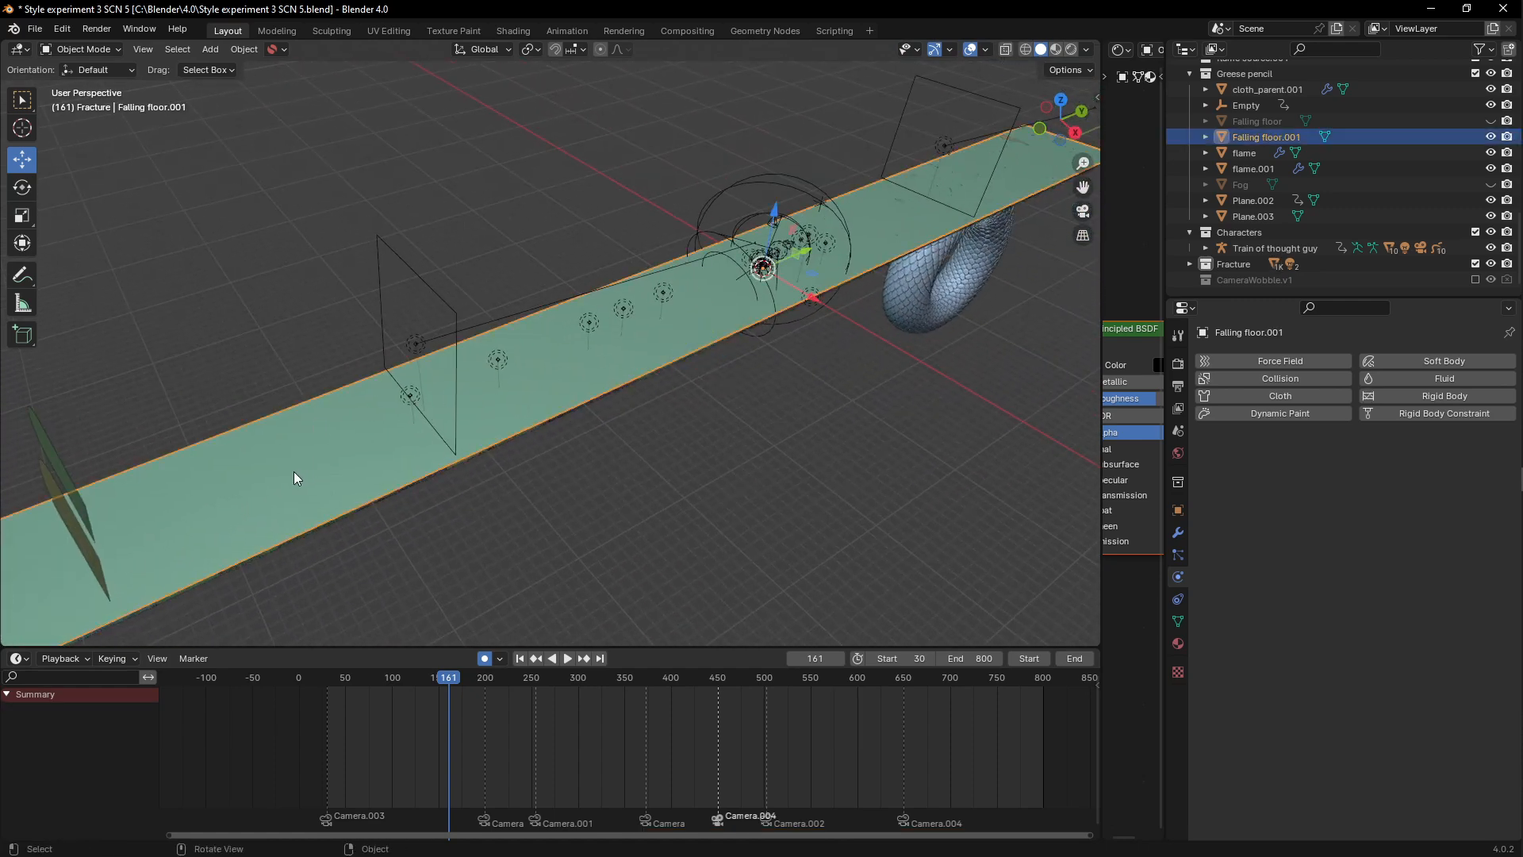
scroll(773, 229, "down", 4)
scroll(627, 345, "up", 2)
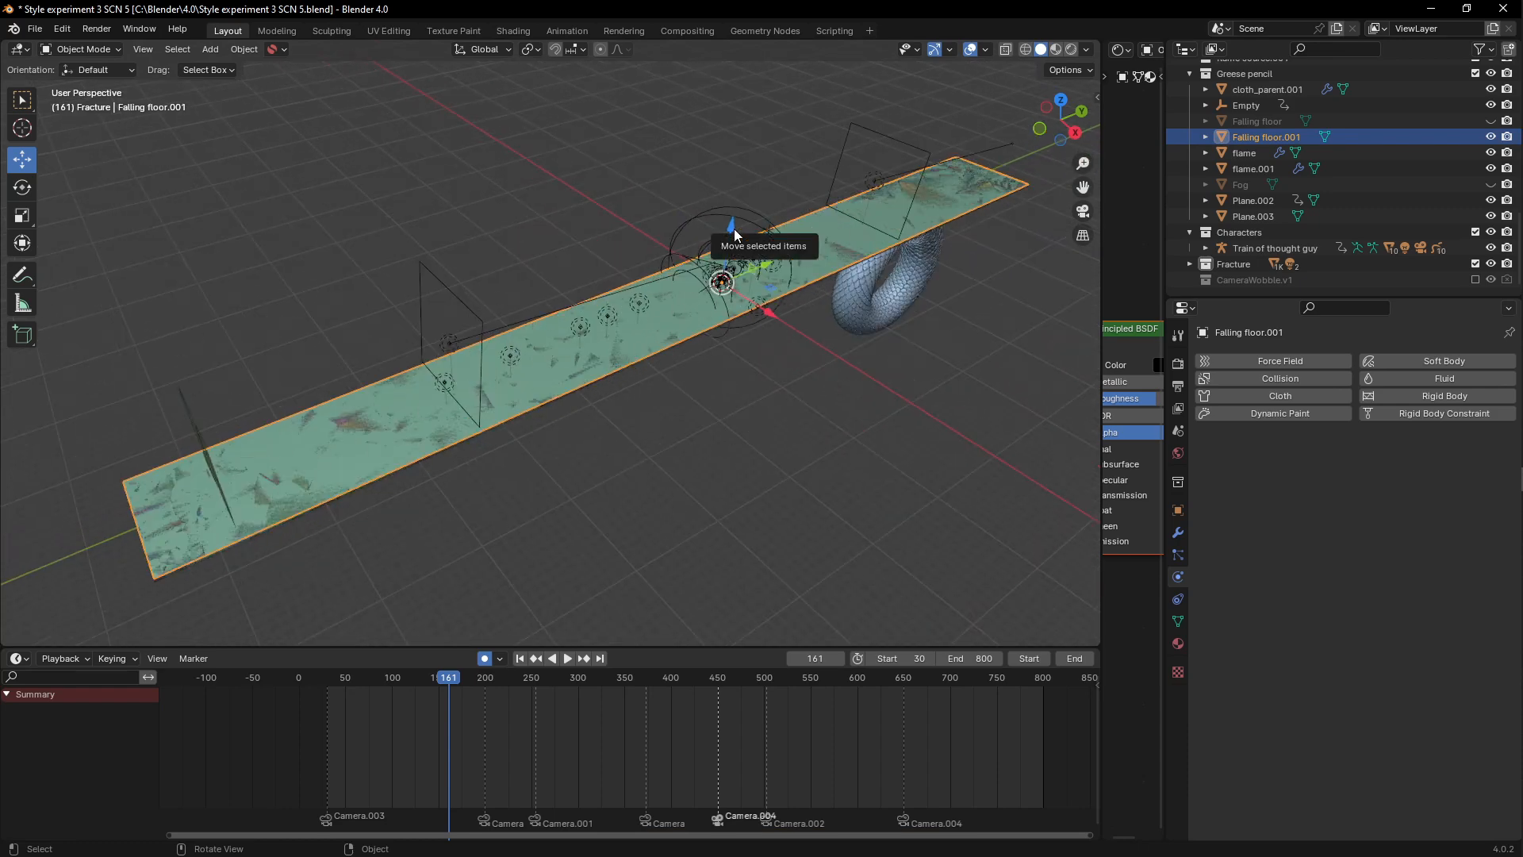
left_click_drag(737, 241, 698, 254)
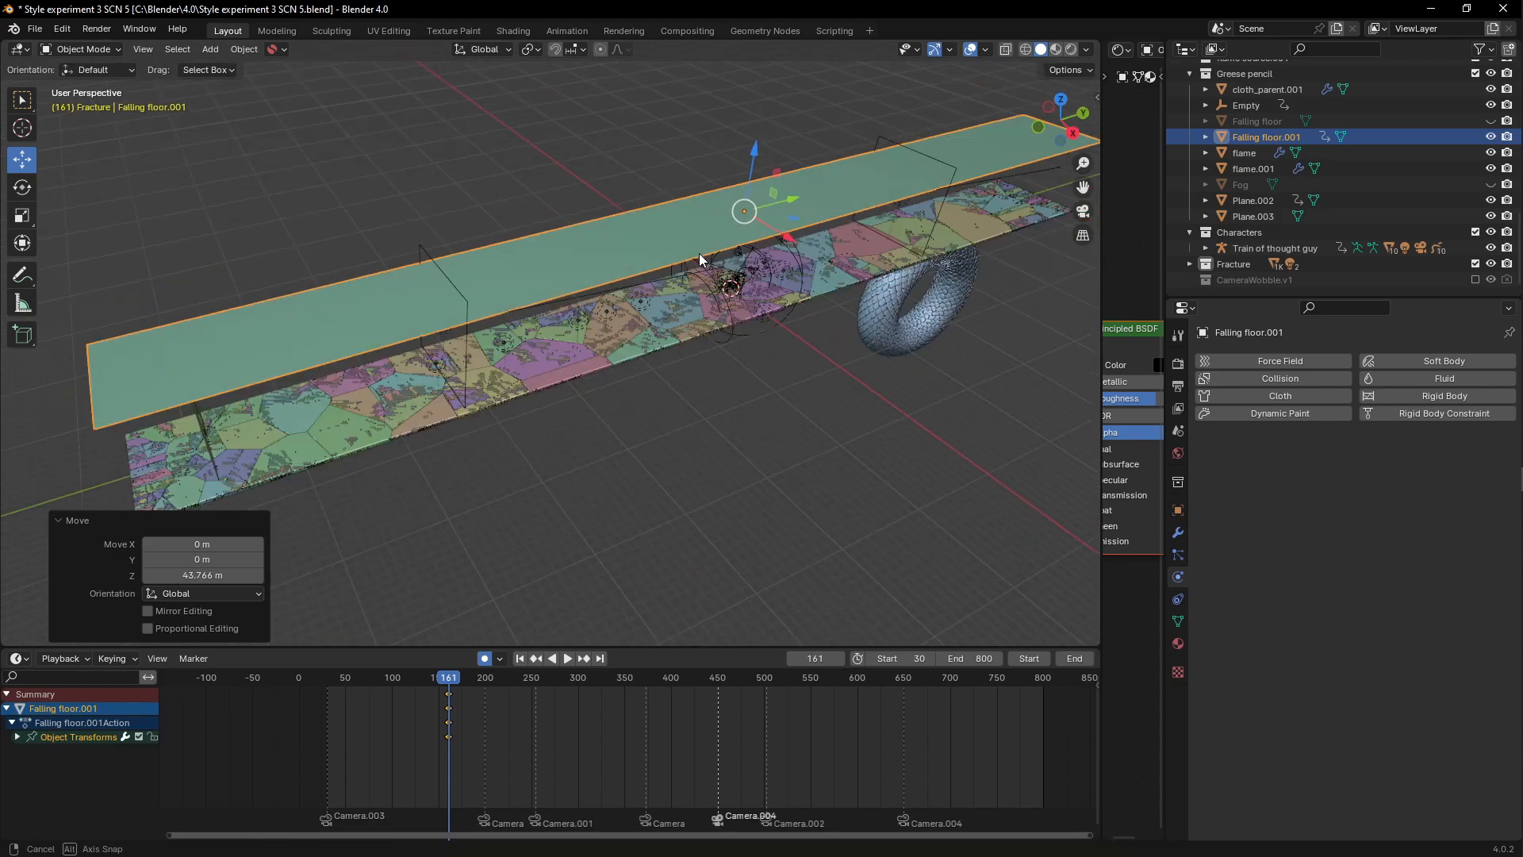
left_click_drag(742, 149, 606, 343)
Step: Examine the exposed cracks of the fractured floor at frame 161 in Rendered shading, including through the scene camera
key("z")
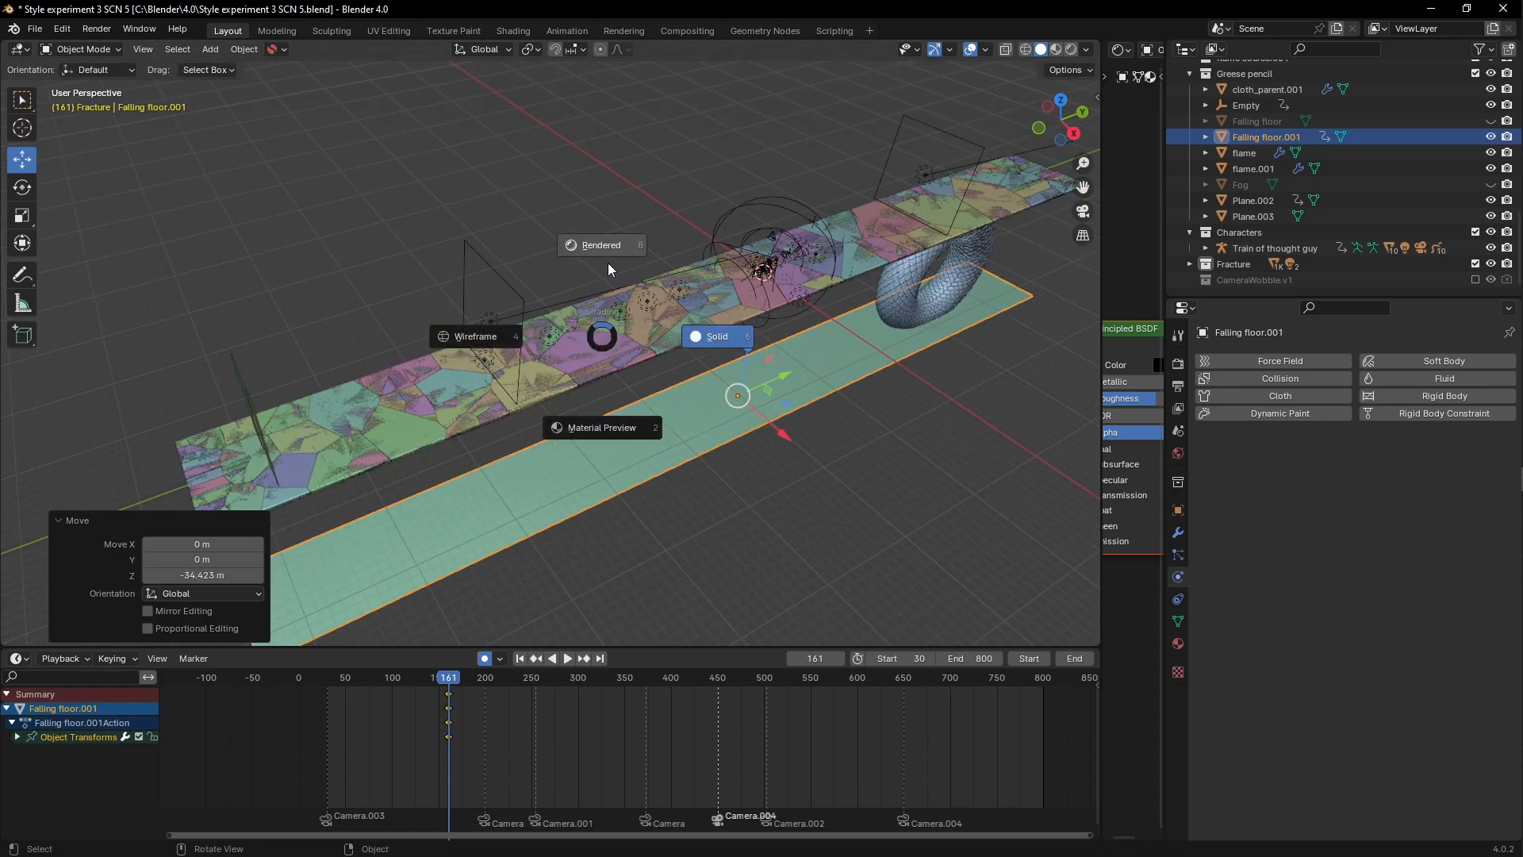
left_click(608, 263)
middle_click_drag(645, 323, 625, 365)
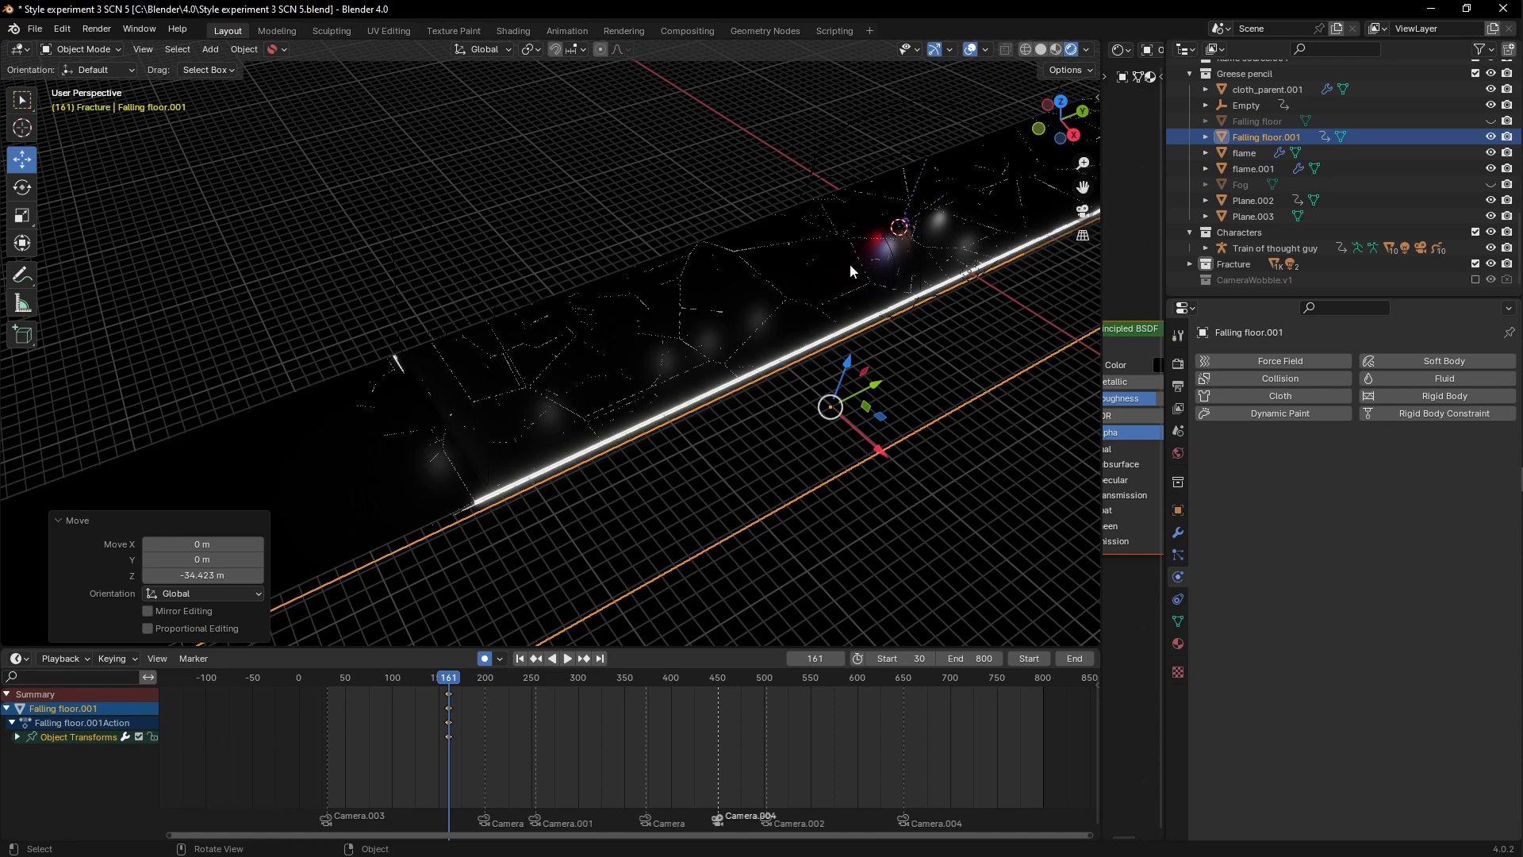
mouse_move(802, 248)
middle_mouse_down()
mouse_move(788, 250)
mouse_move(803, 254)
middle_mouse_up()
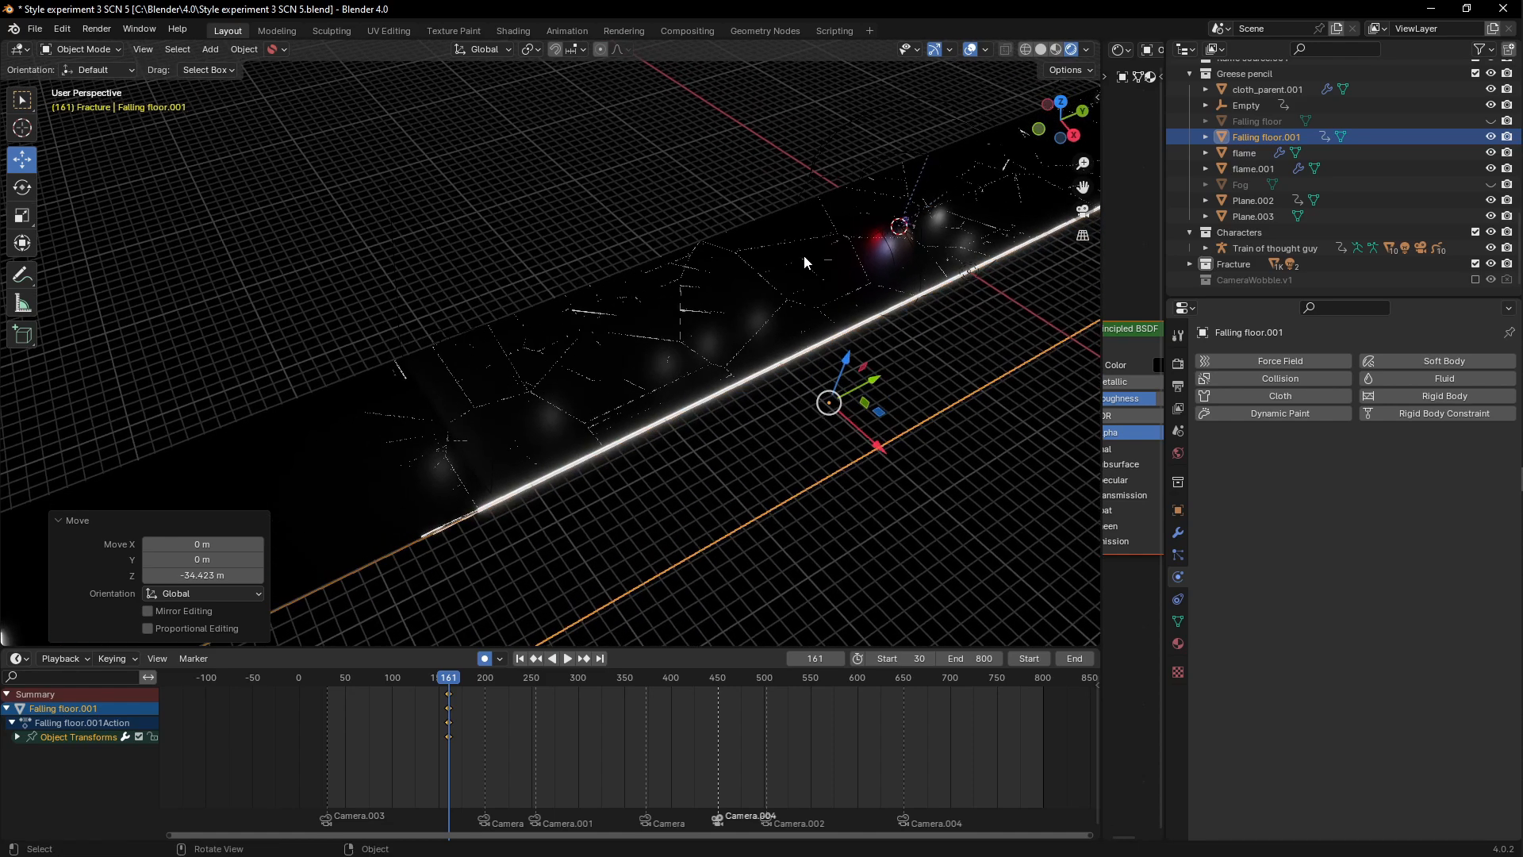
key("KP_0")
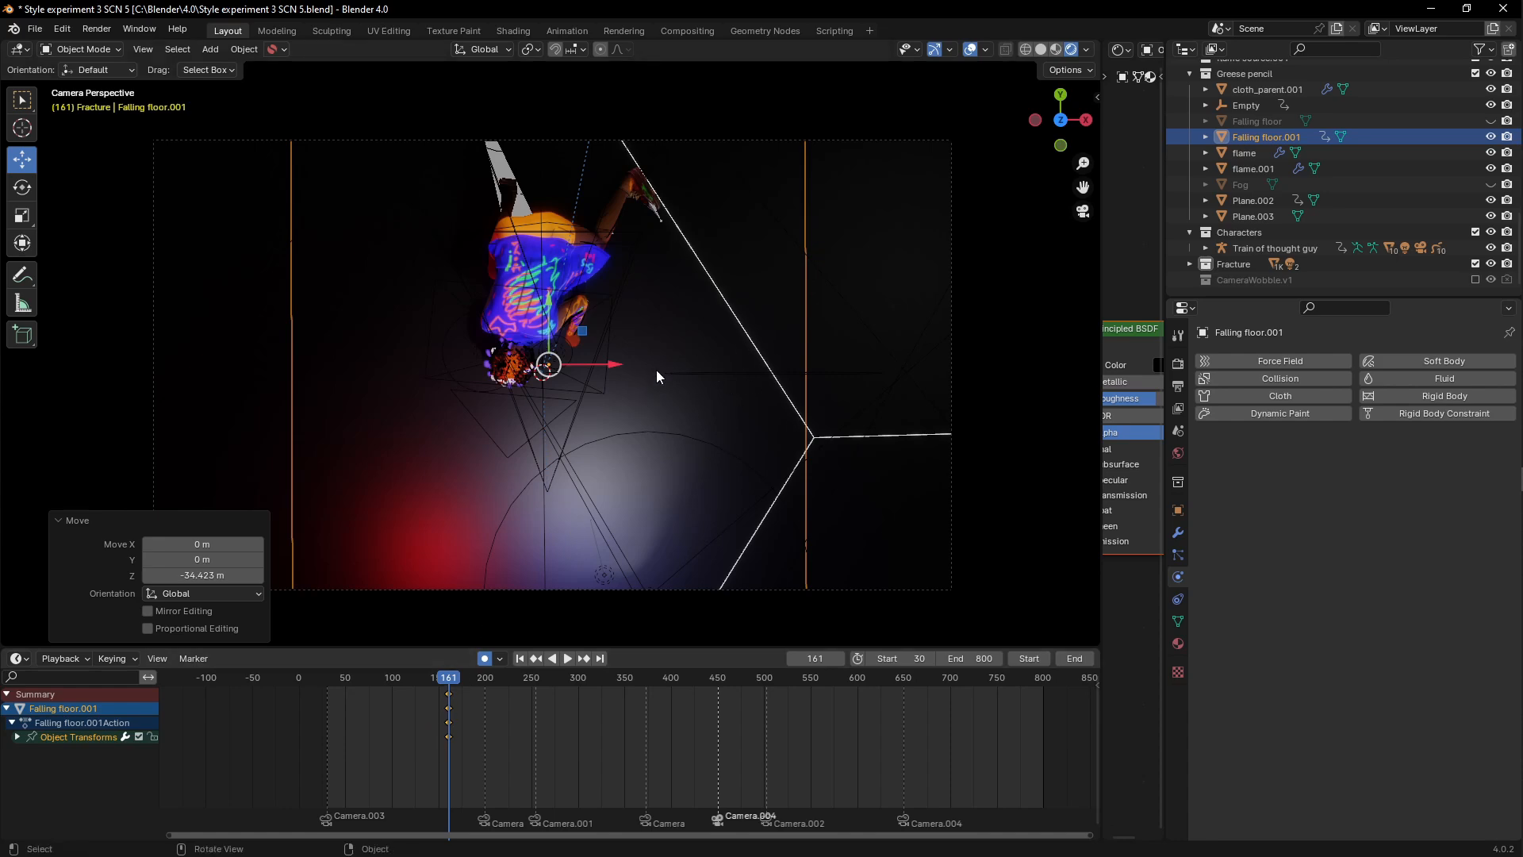
mouse_move(655, 369)
middle_mouse_down()
mouse_move(523, 283)
mouse_move(657, 373)
mouse_move(584, 391)
mouse_move(660, 384)
middle_mouse_up()
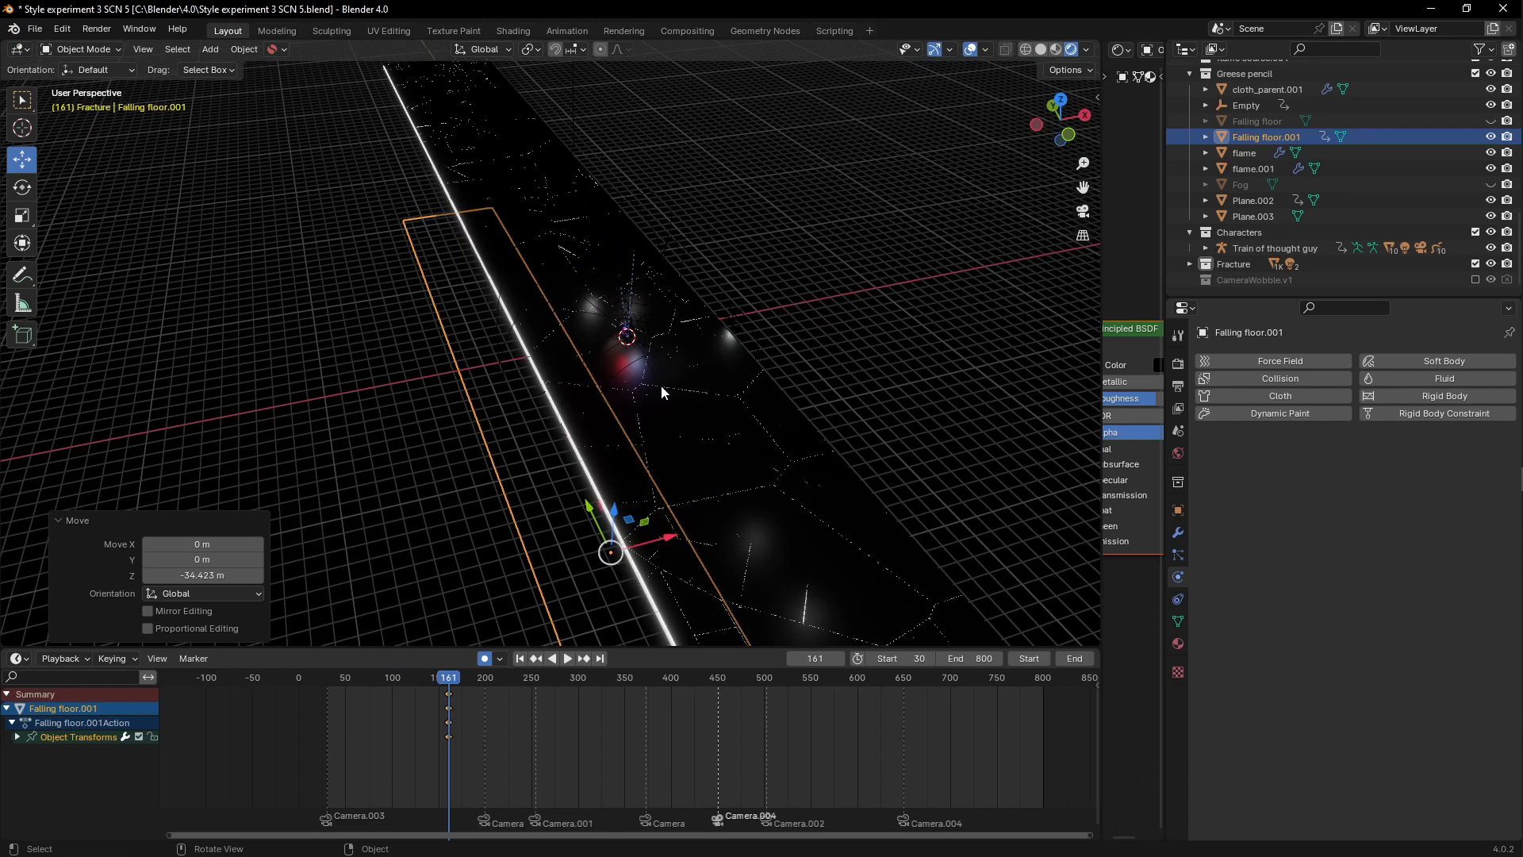
Step: Return to Solid shading and raise the intact floor along Z until it covers the fractured floor again
key("z")
left_click(918, 391)
mouse_move(793, 384)
middle_mouse_down()
mouse_move(540, 337)
mouse_move(711, 393)
mouse_move(553, 311)
middle_mouse_up()
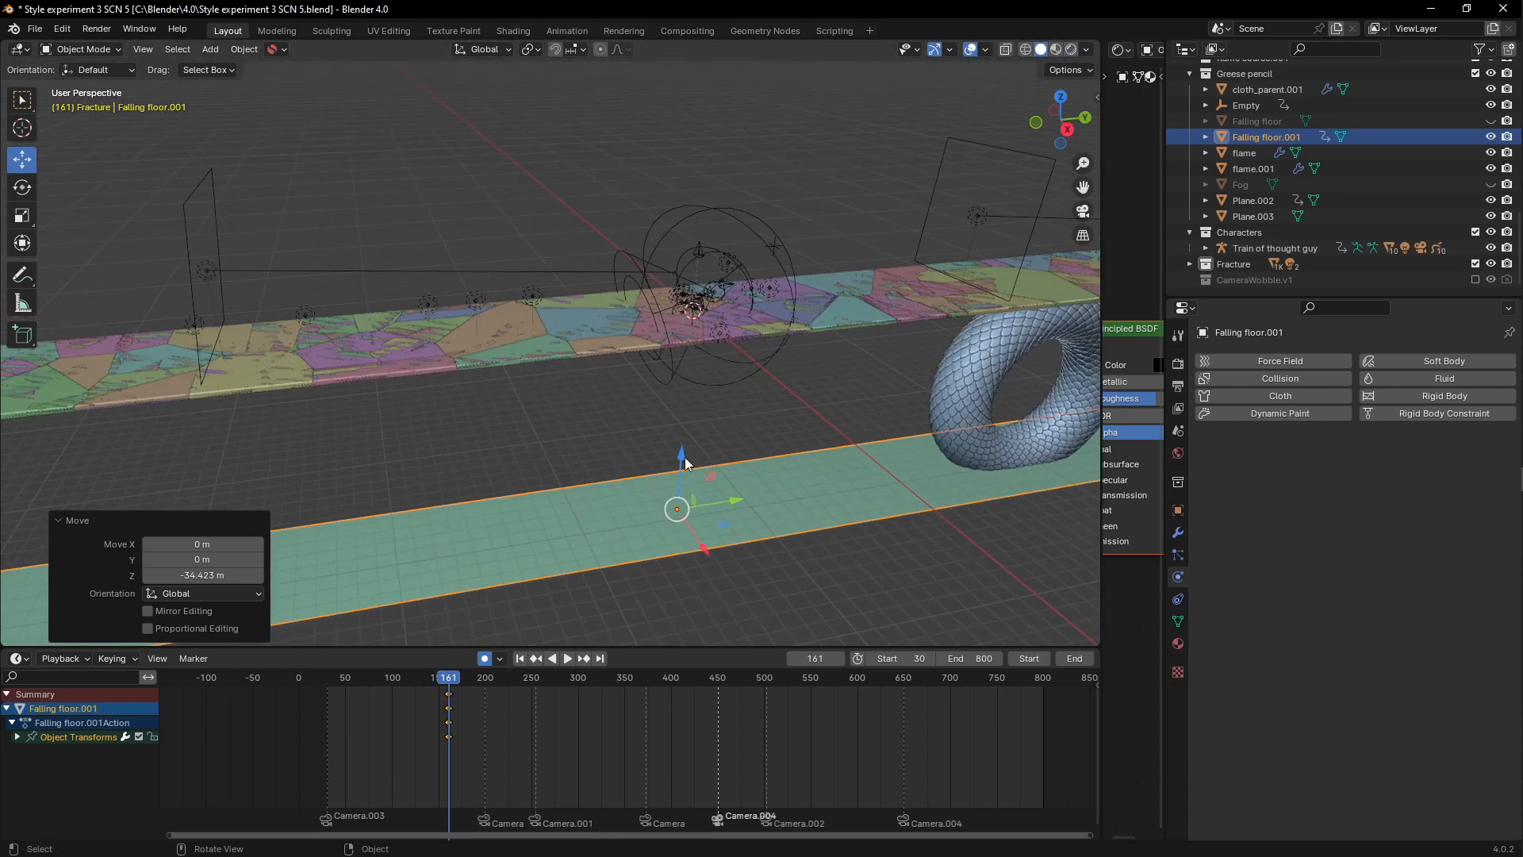
left_click_drag(682, 455, 679, 257)
middle_click_drag(679, 262, 635, 464)
left_click_drag(613, 398, 611, 397)
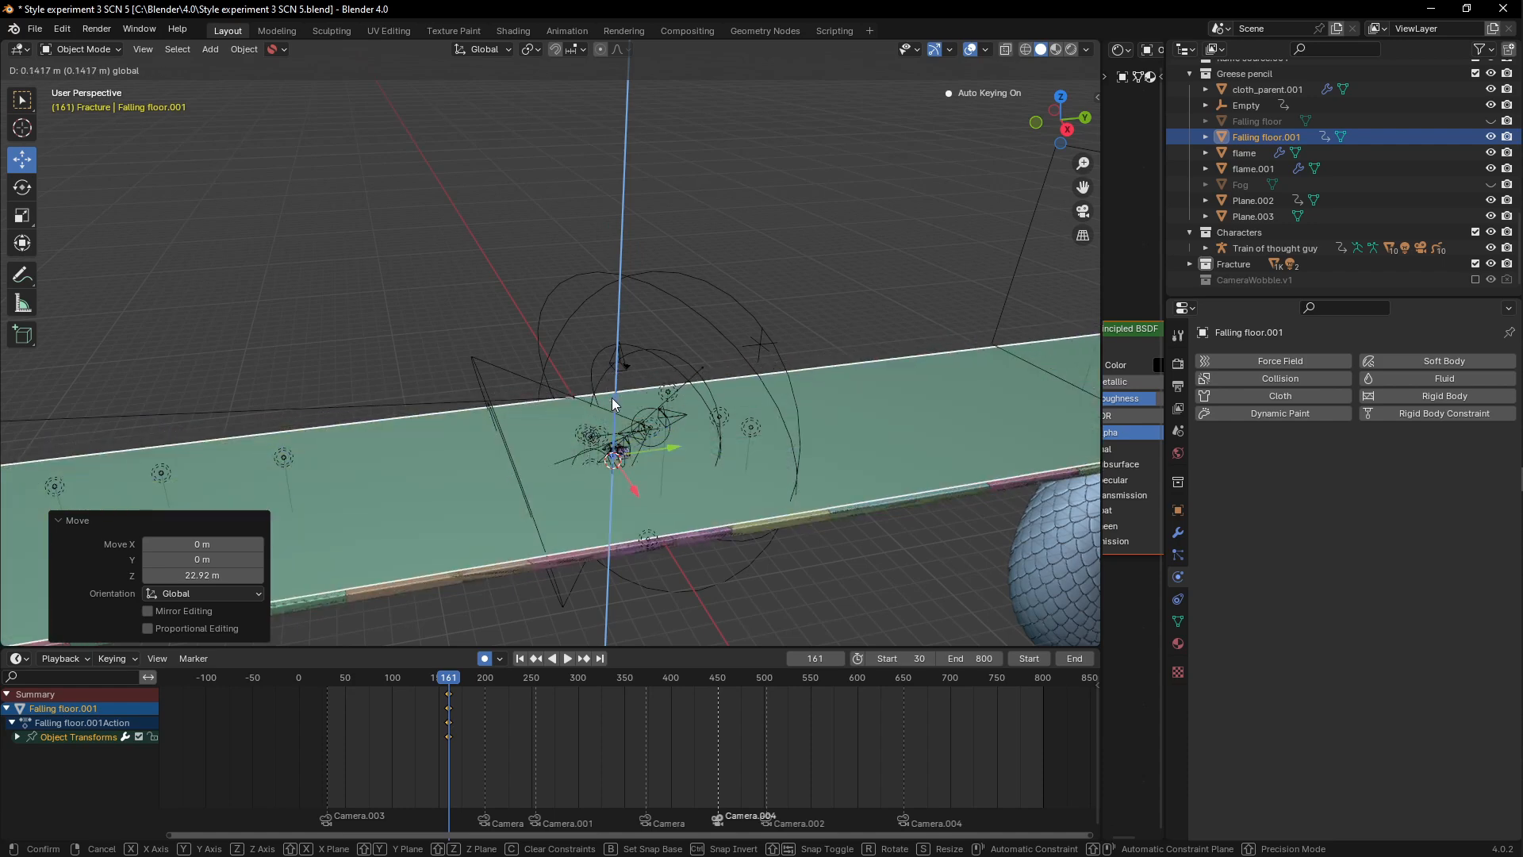
Step: Review the opening shot through the scene camera in Rendered shading, from frame 30 to frame 186
scroll(607, 436, "down", 4)
mouse_move(454, 683)
left_mouse_down()
mouse_move(744, 686)
mouse_move(441, 682)
left_mouse_up()
key("KP_0")
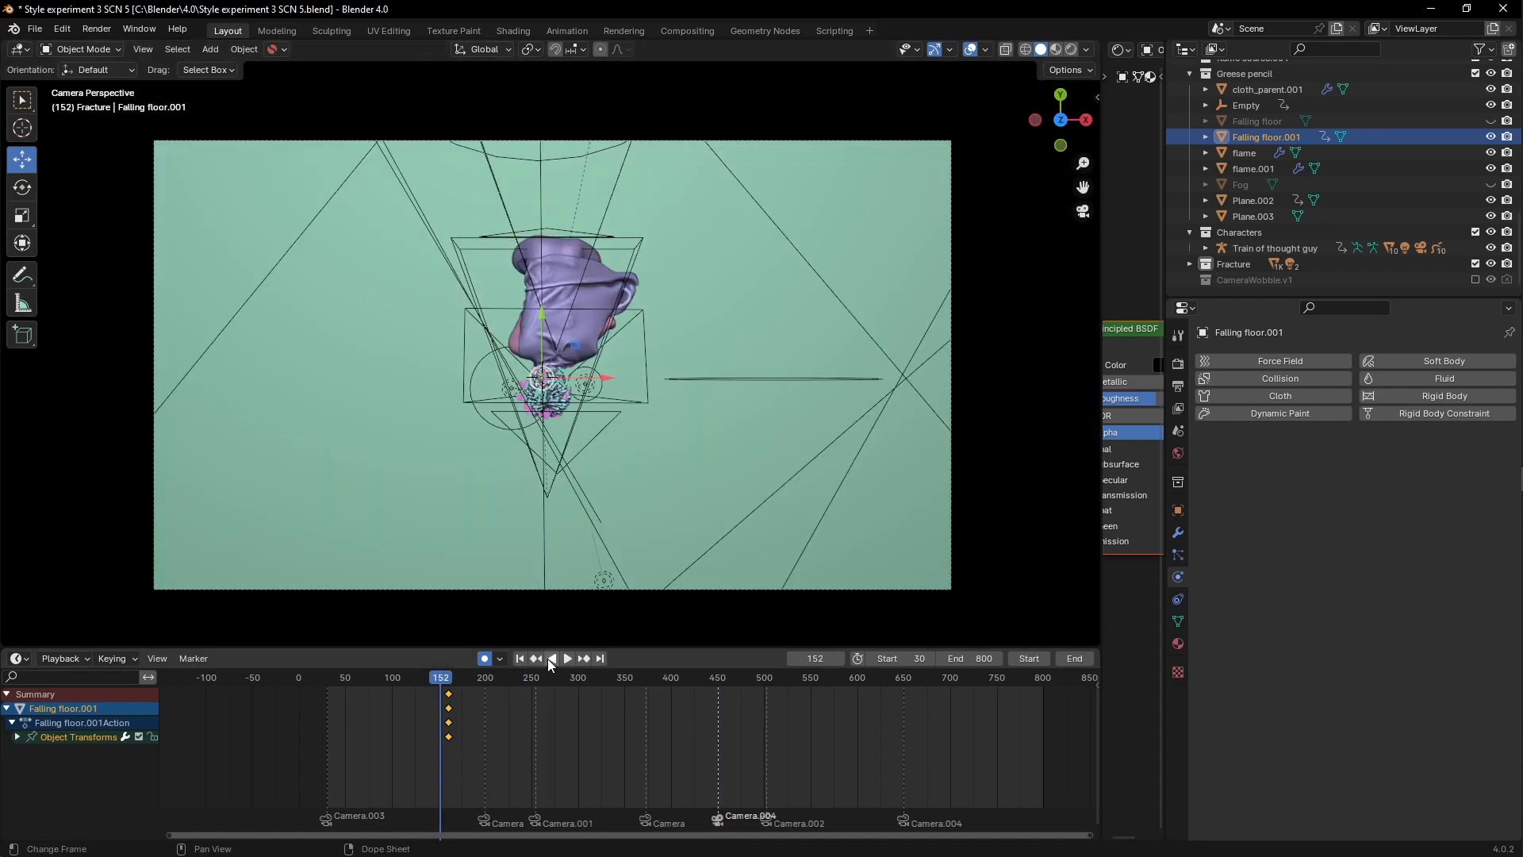
left_click(520, 658)
key("z")
left_click(611, 353)
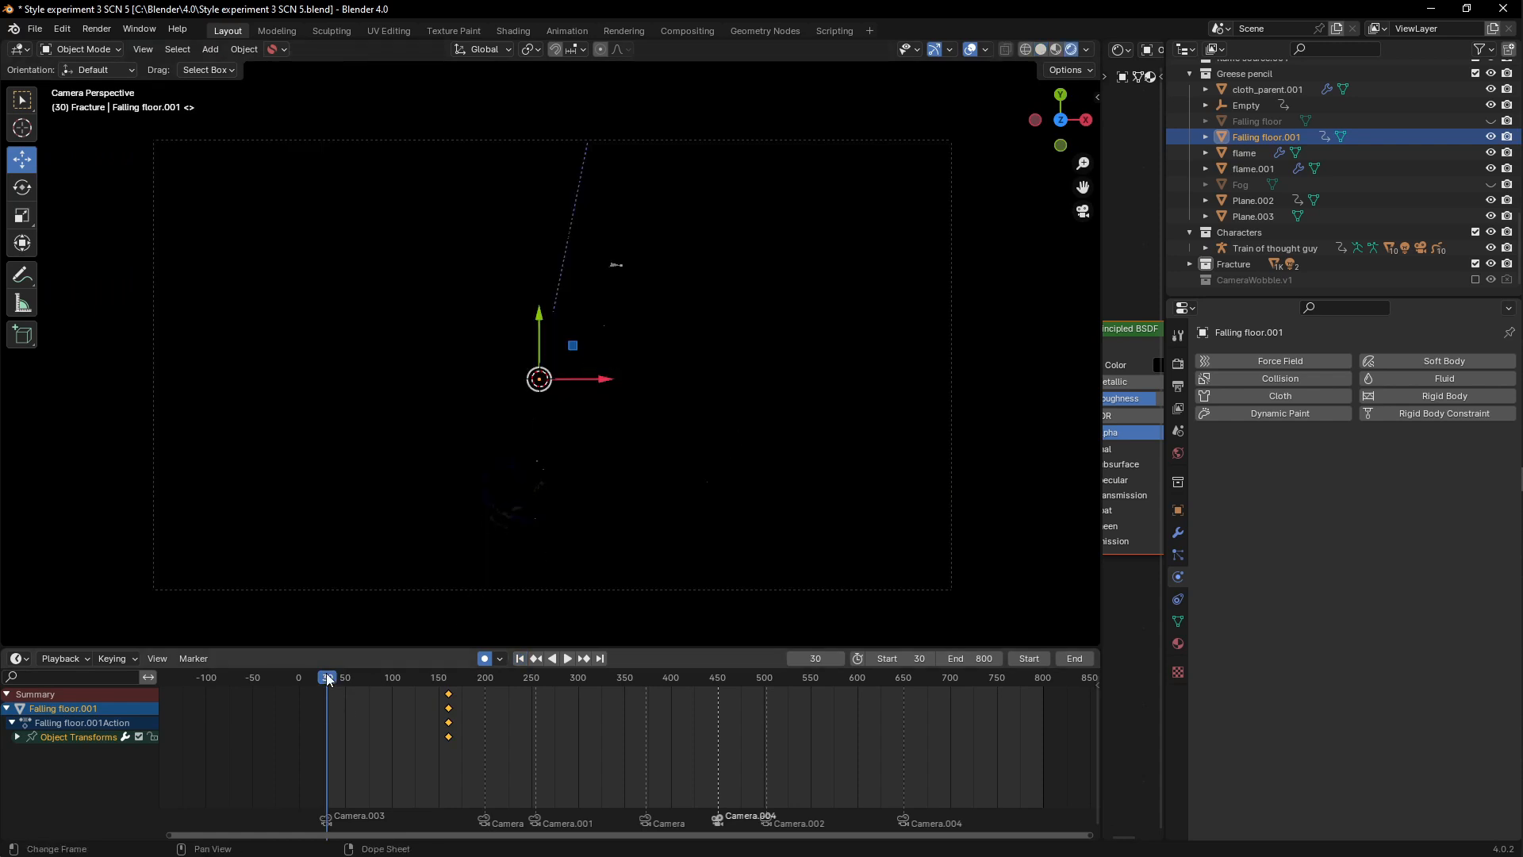
left_click_drag(330, 680, 473, 687)
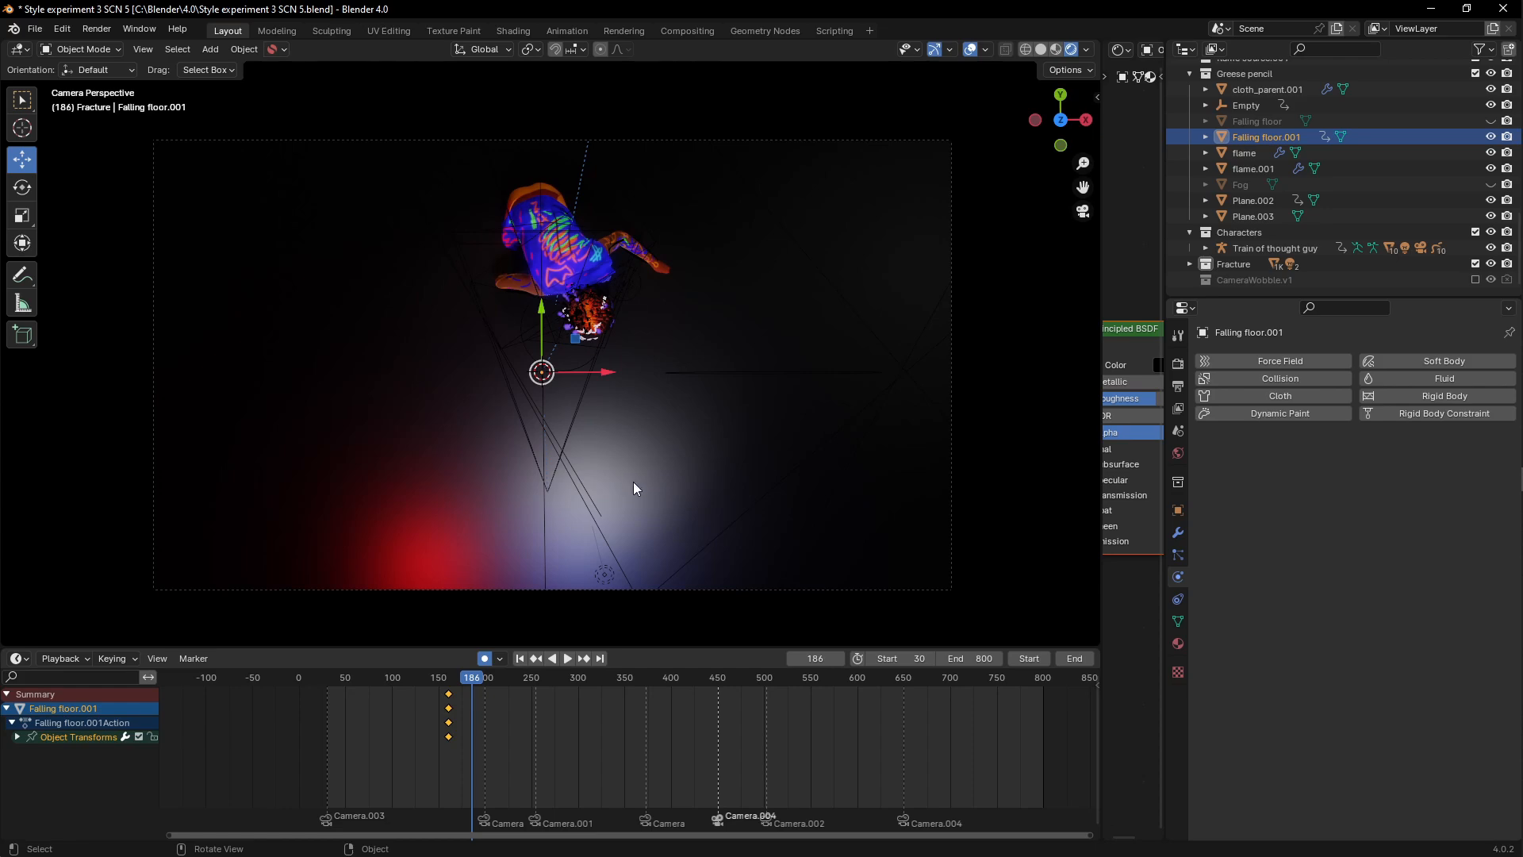
Step: Try hiding the intact floor and preview the shot at frame 393, and undo the hiding
key("h")
left_click_drag(476, 683, 669, 603)
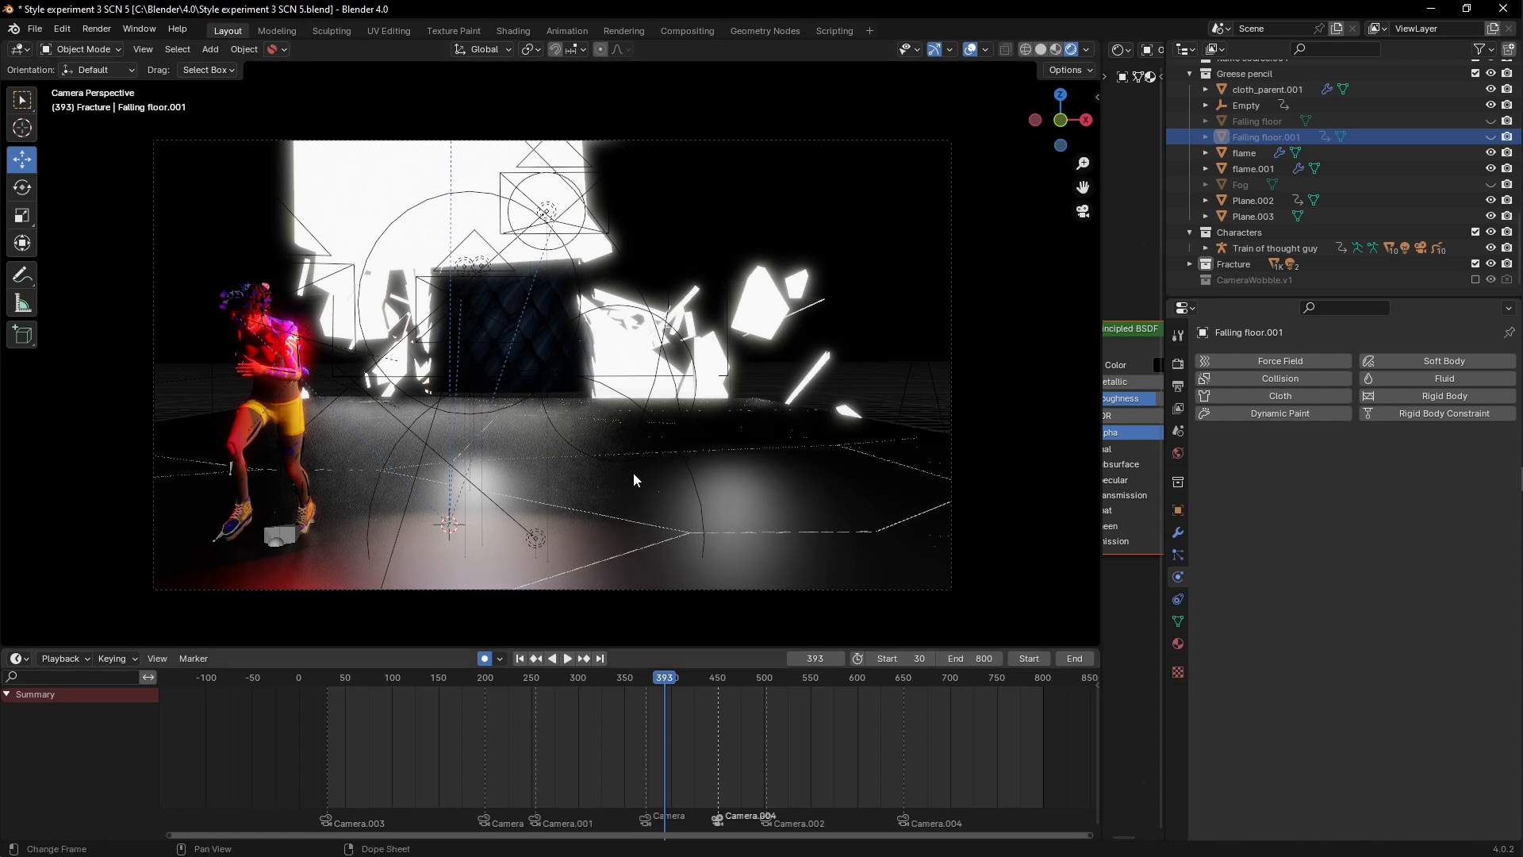
key("ctrl+z")
key("ctrl+z")
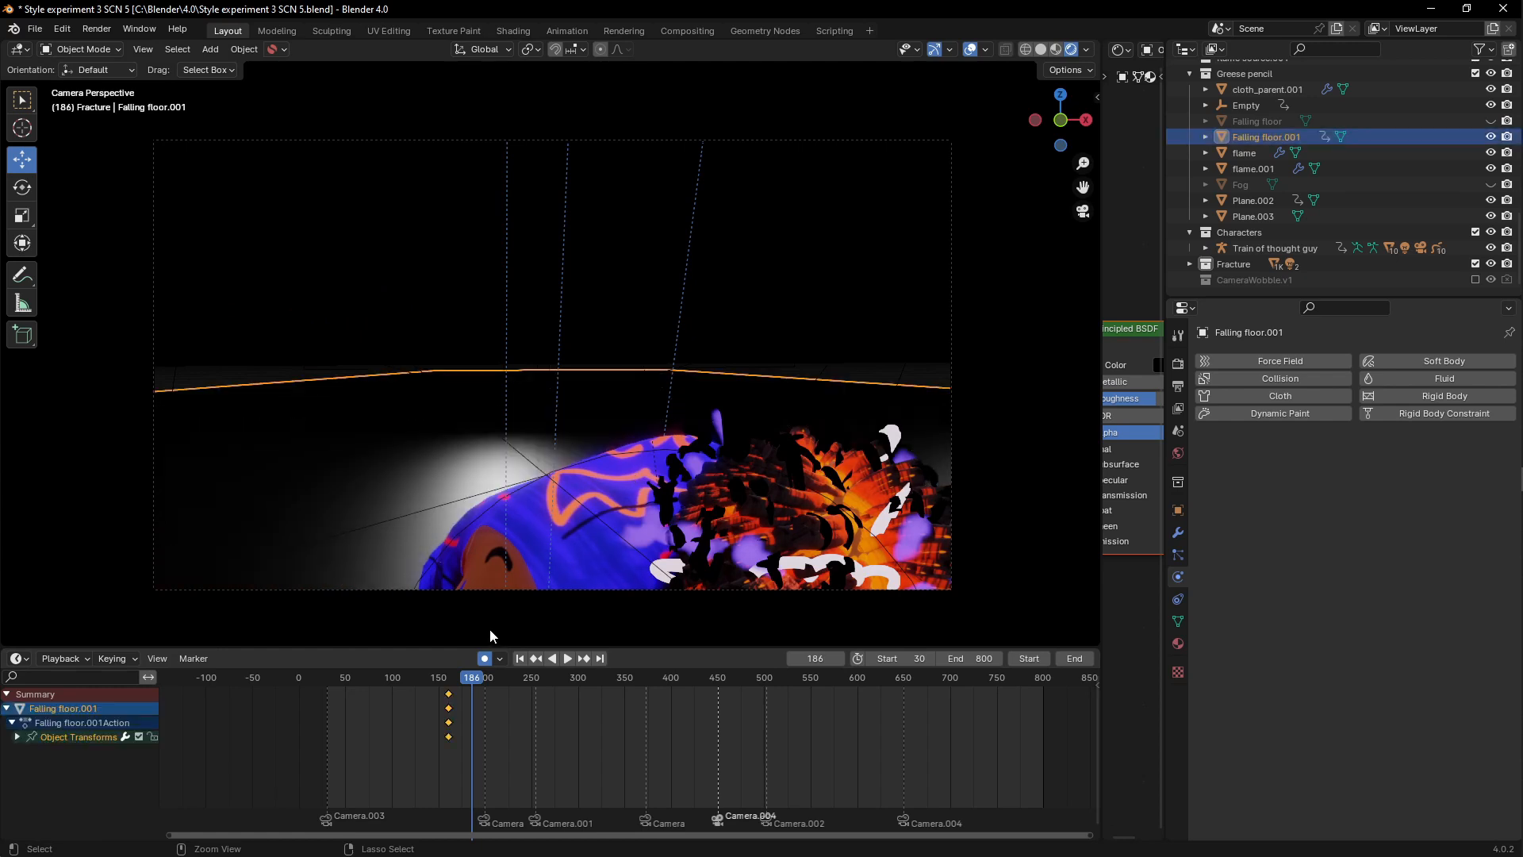
Step: Go to frame 394 and hide the intact floor Falling floor.001 to expose the fractured floor
left_click(666, 672)
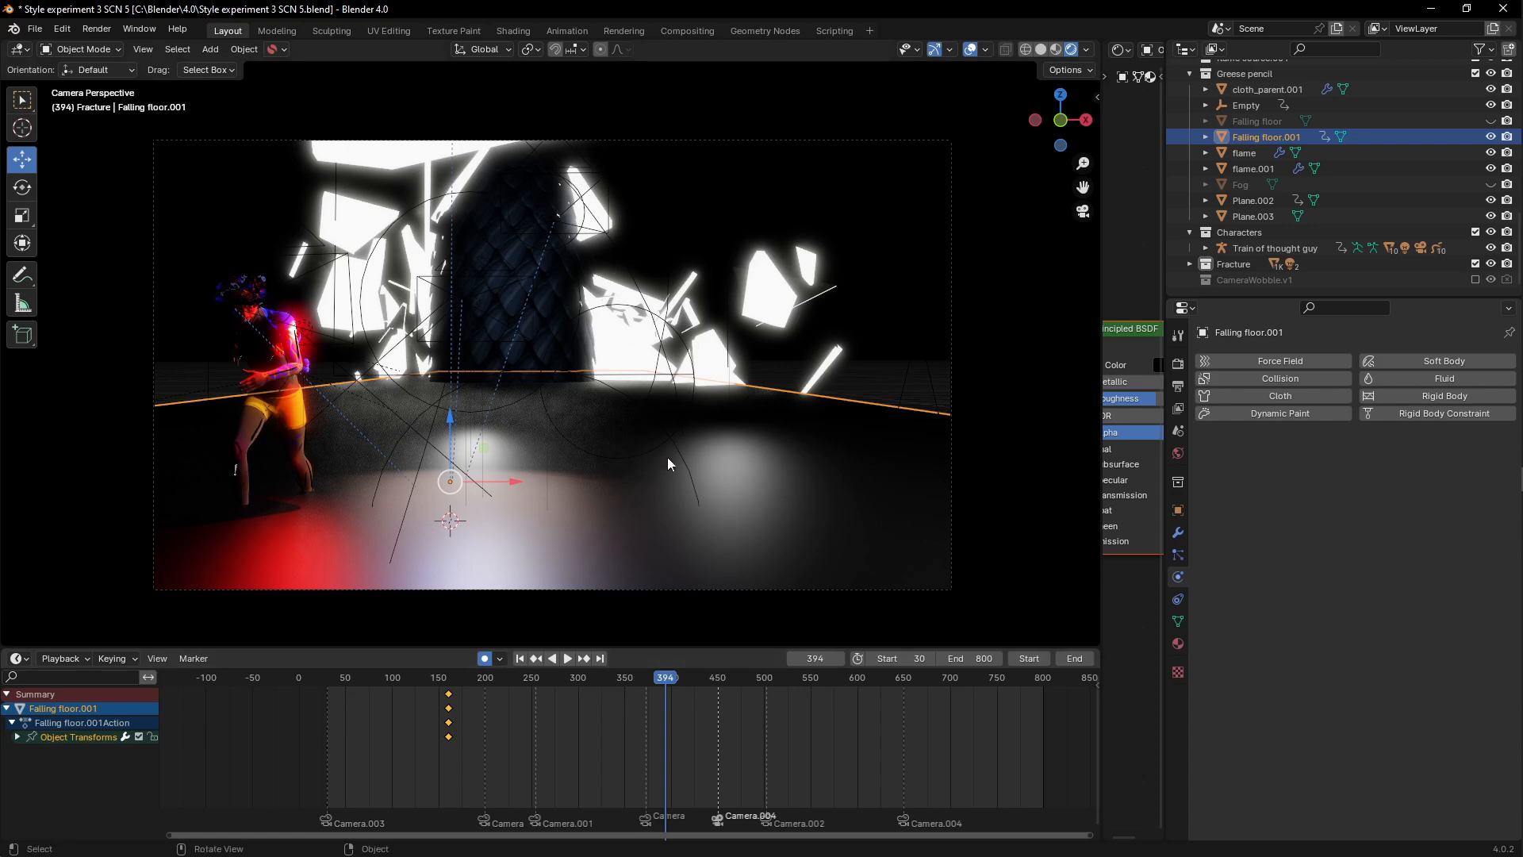
key("h")
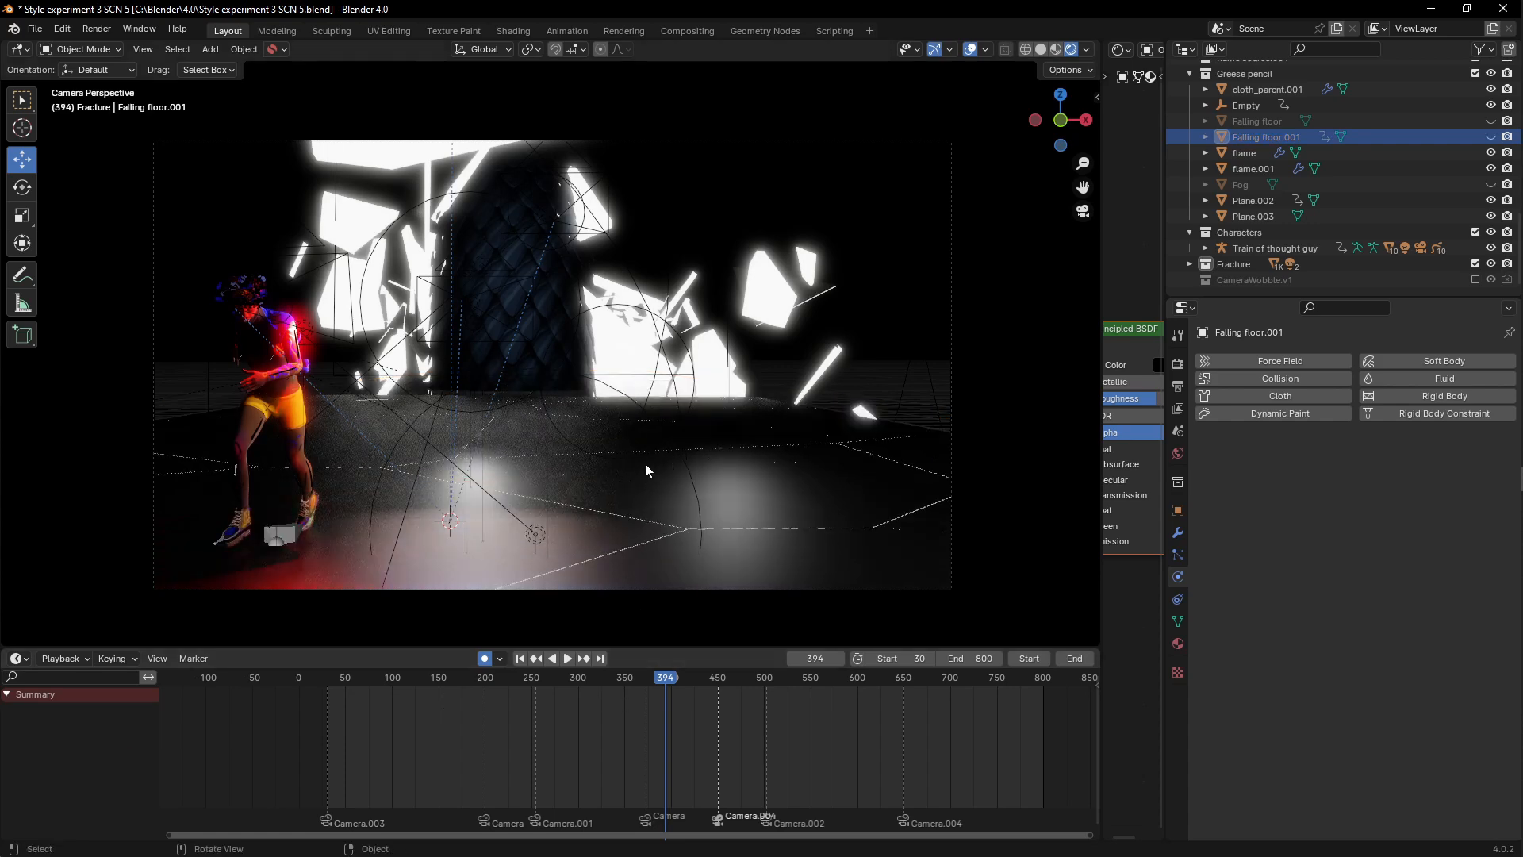
Step: Unhide the intact floor Falling floor.001 and review the camera shots at frames 478 and 598
key("alt+h")
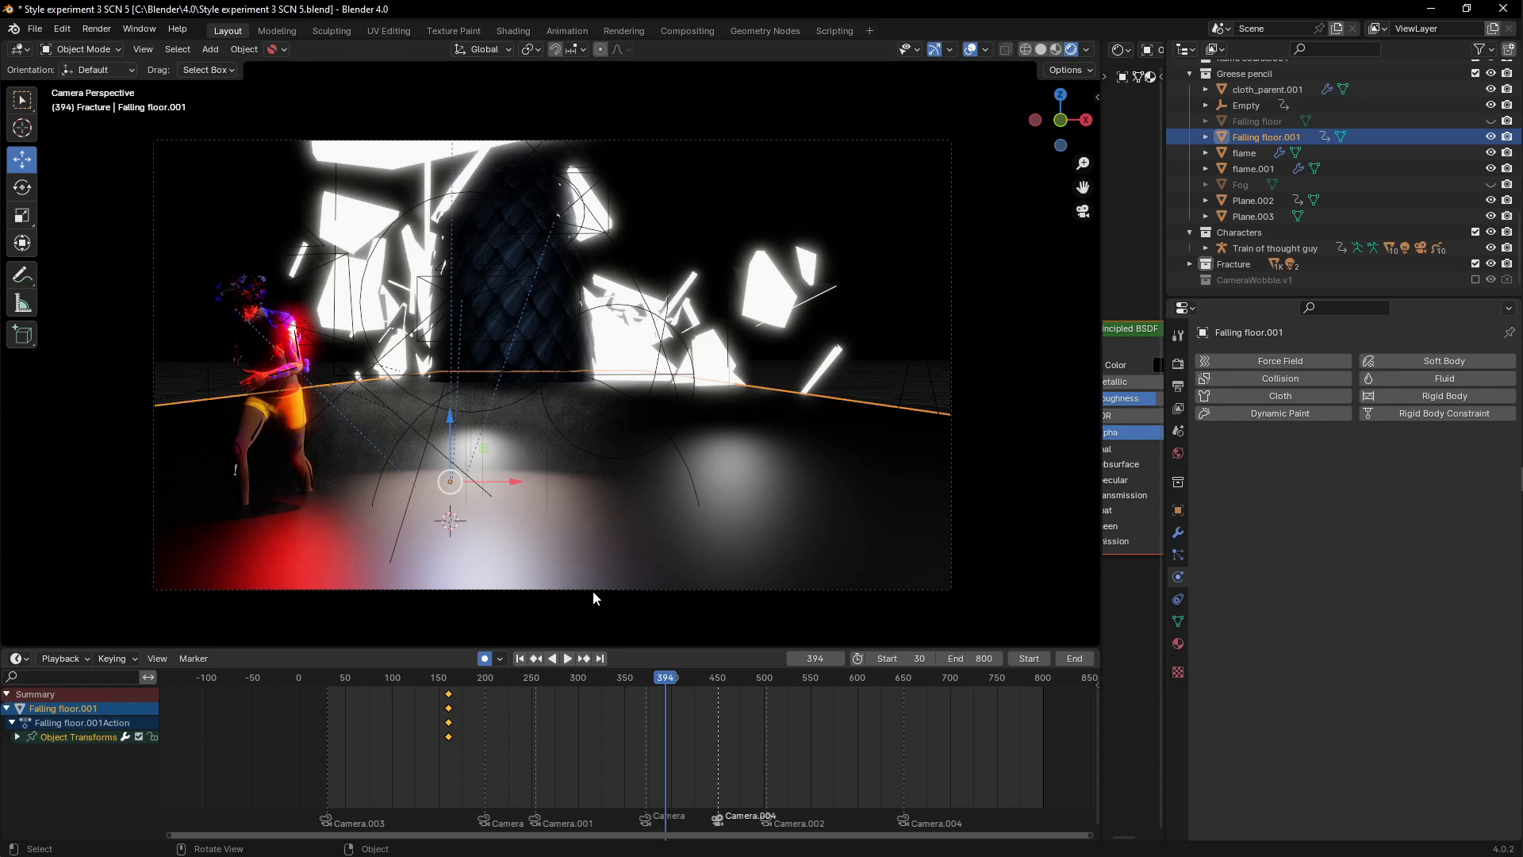
left_click(744, 682)
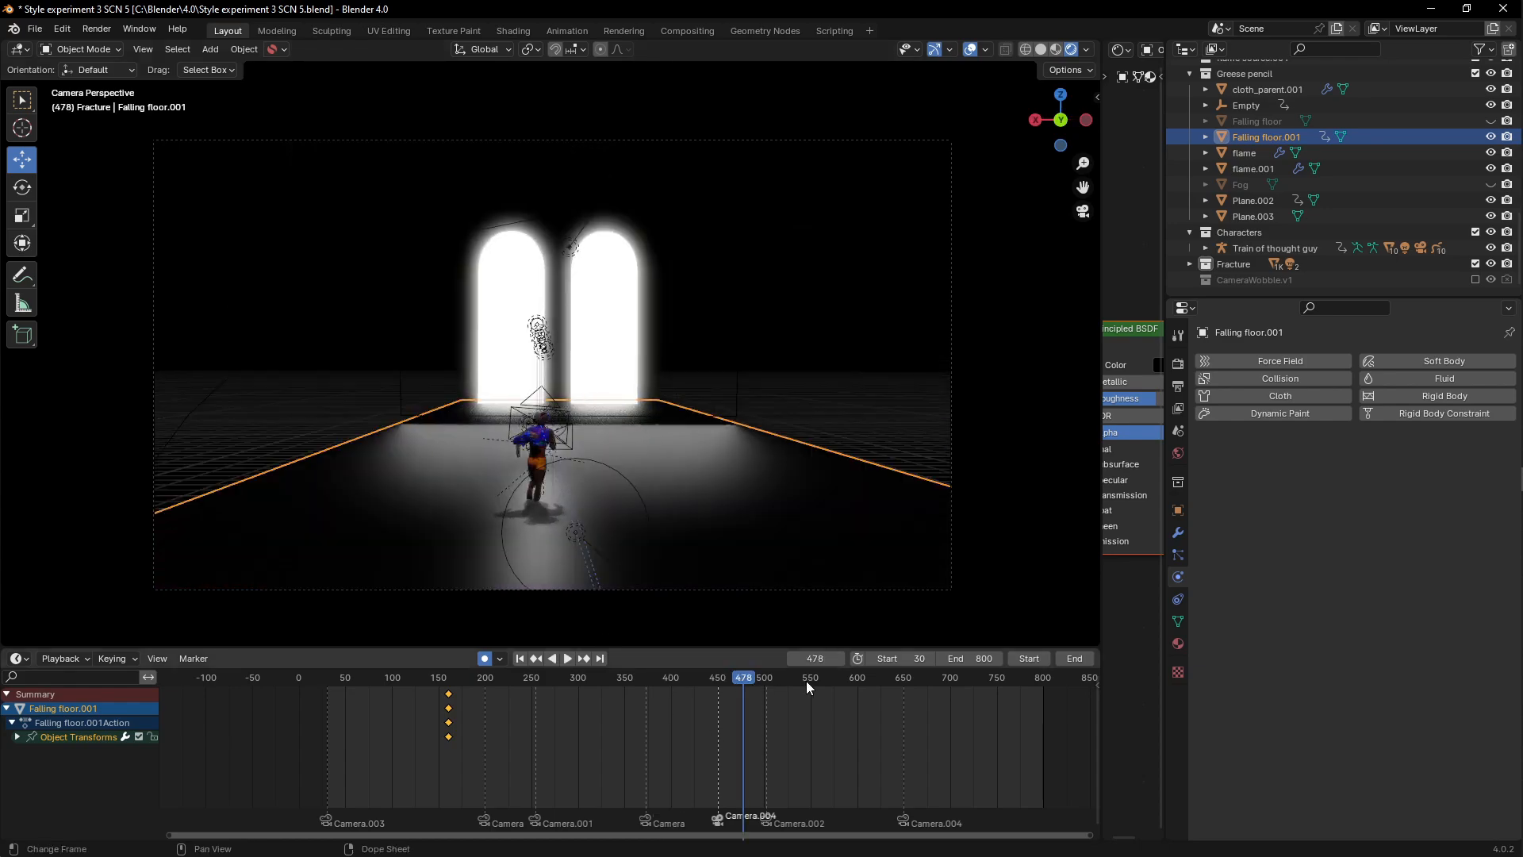
left_click_drag(806, 680, 855, 679)
Step: Leave the camera view for Solid shading and select the arched panel Plane.002 at the end of the floor
middle_click_drag(646, 382, 559, 403)
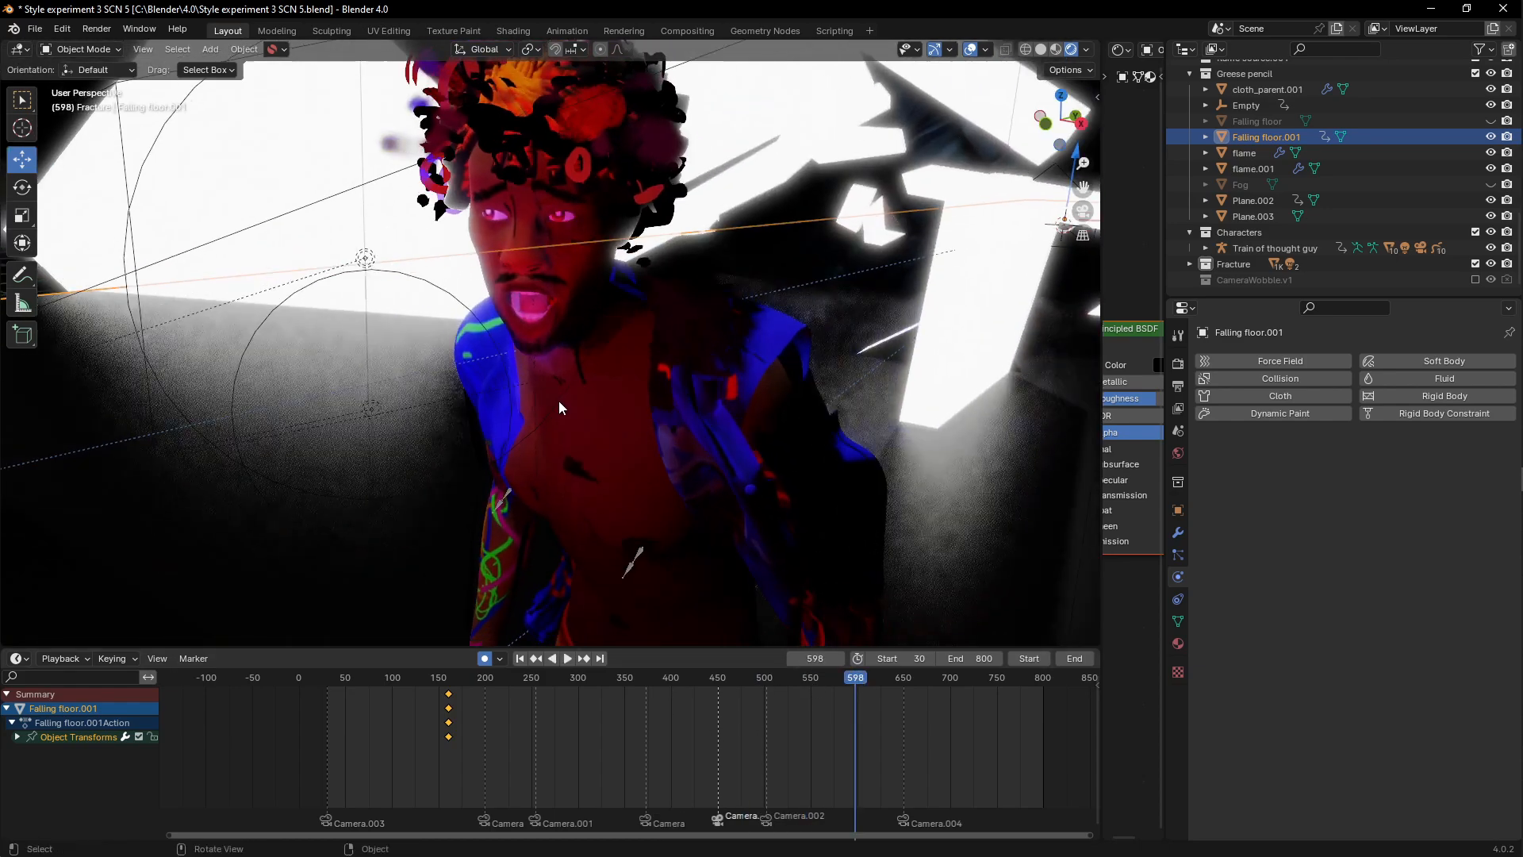
scroll(584, 400, "down", 20)
key("z")
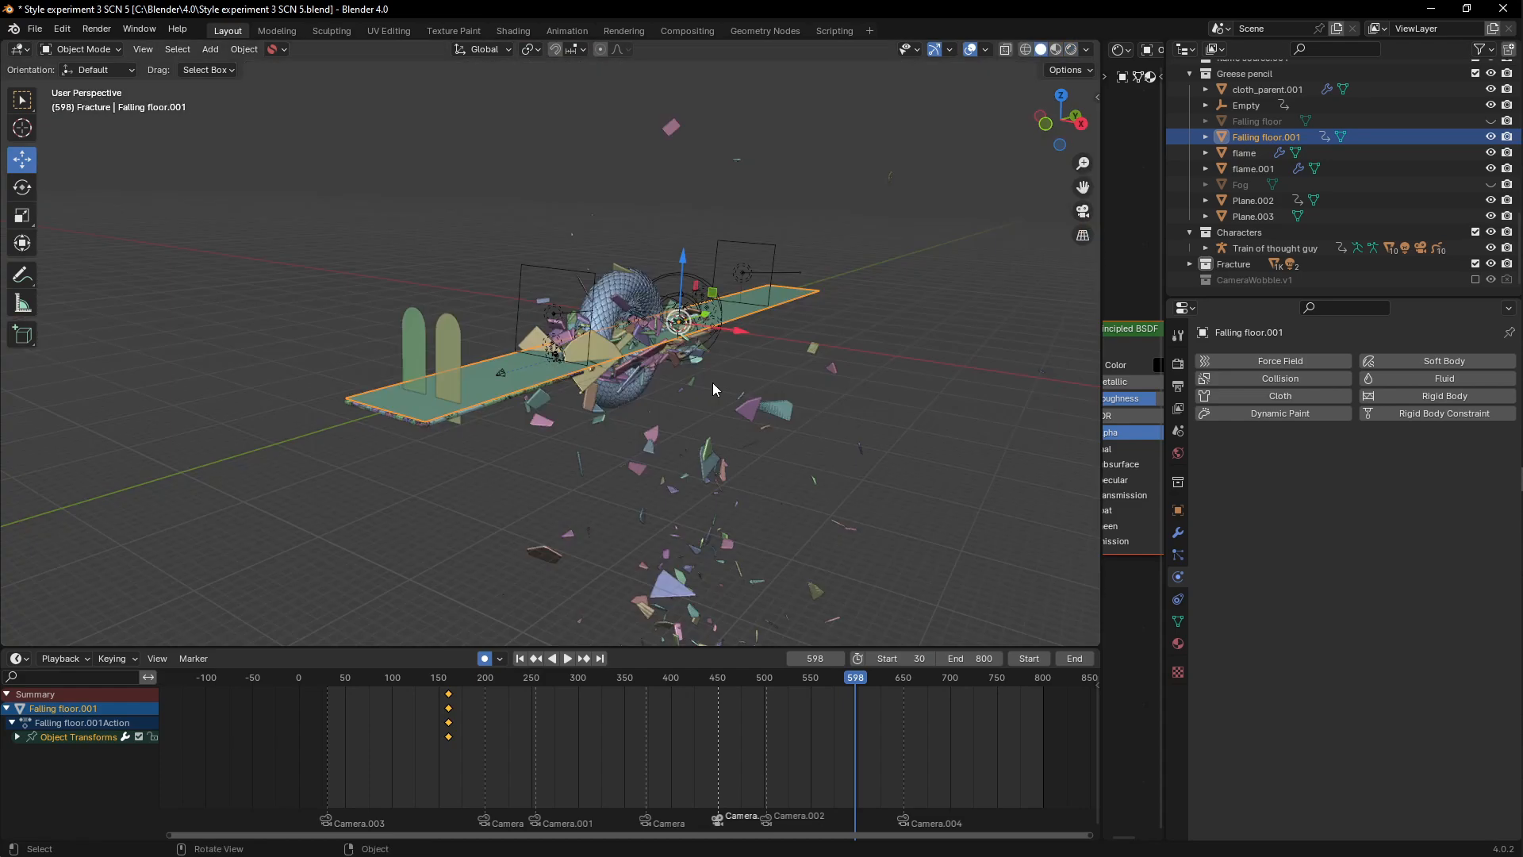
scroll(474, 379, "up", 8)
middle_click_drag(449, 362, 423, 379)
scroll(416, 350, "up", 4)
scroll(483, 369, "down", 4)
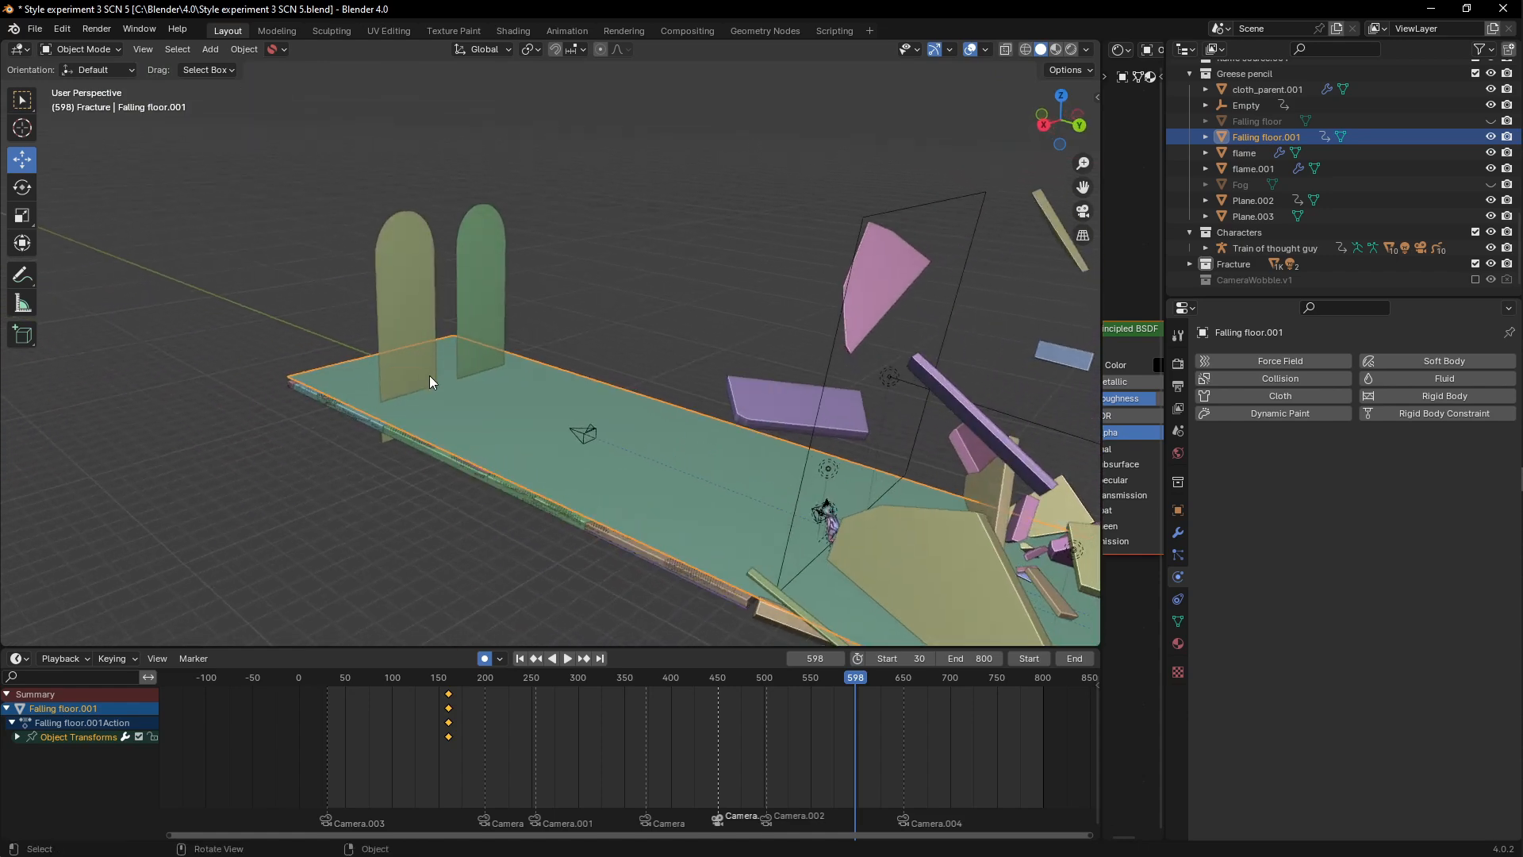
middle_click_drag(430, 374, 479, 313)
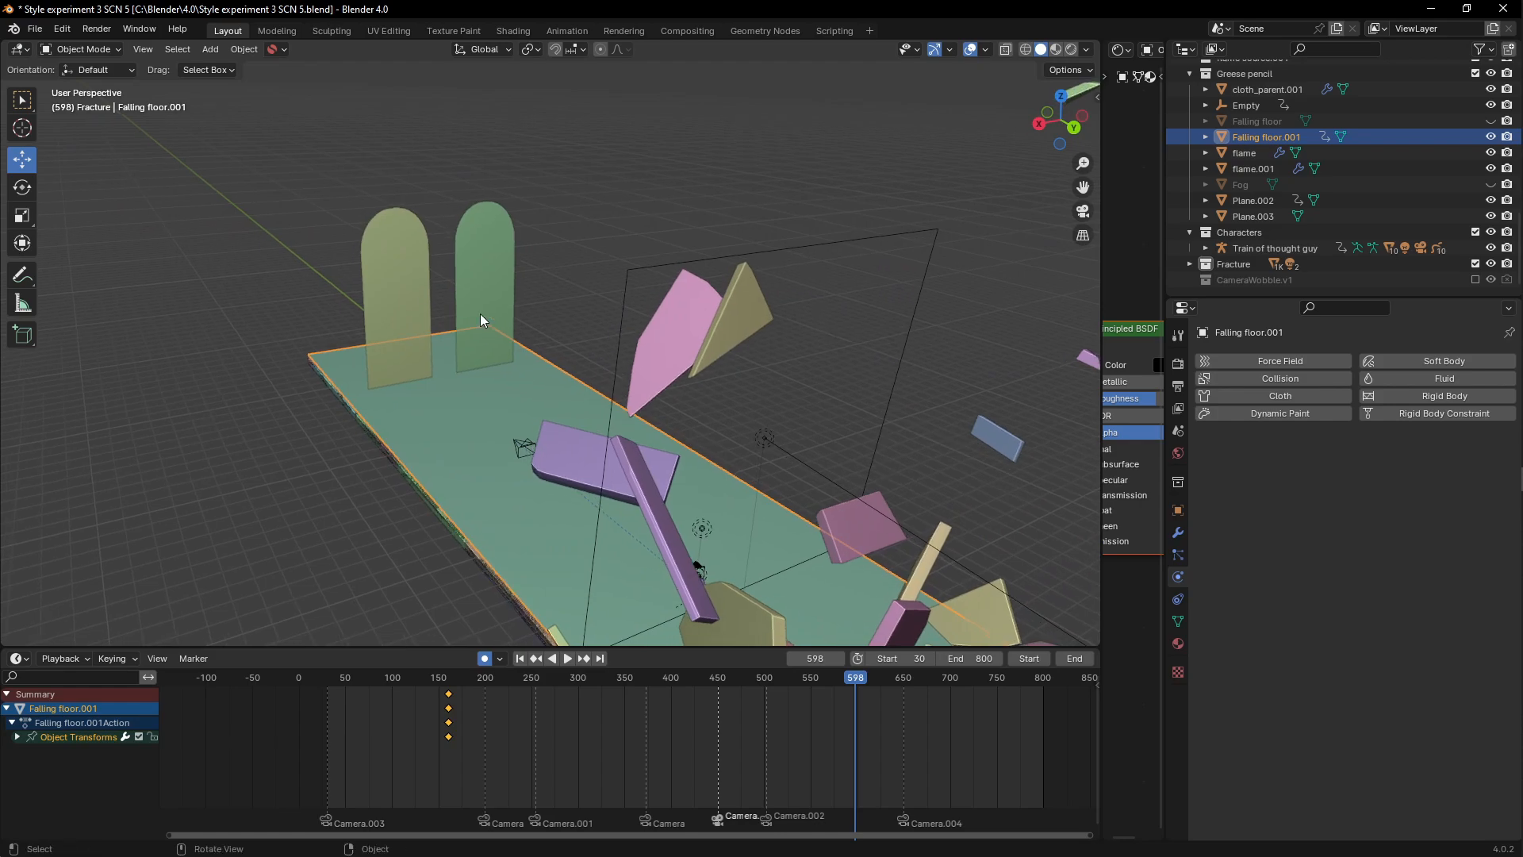
left_click(470, 265)
left_click(390, 284)
Step: Preview the arched panels in Rendered shading through the scene camera, at frames 678 and 461
key("z")
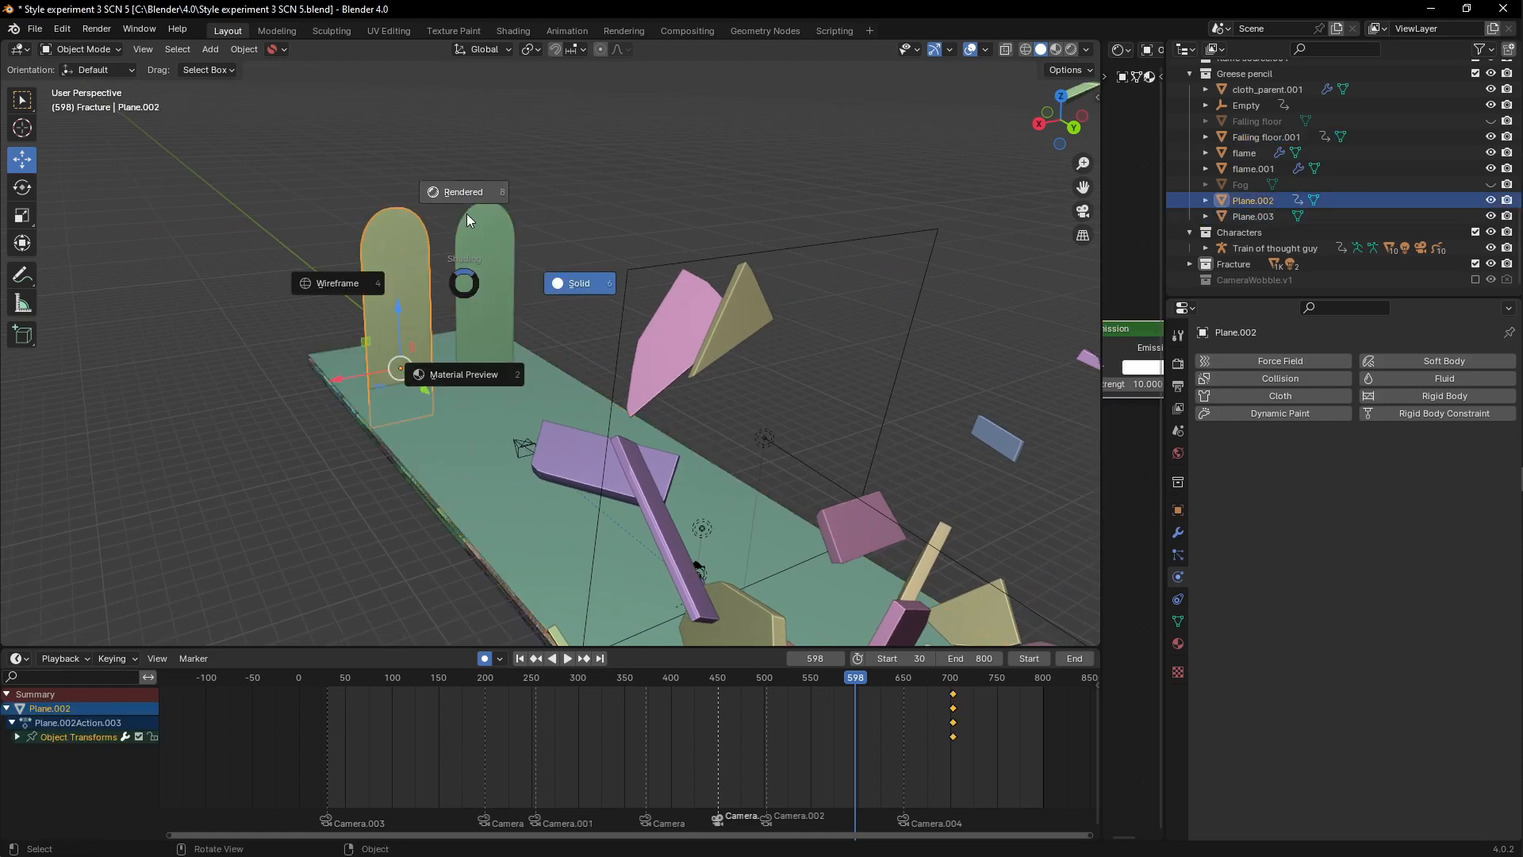
left_click(465, 212)
scroll(457, 215, "up", 4)
key("KP_0")
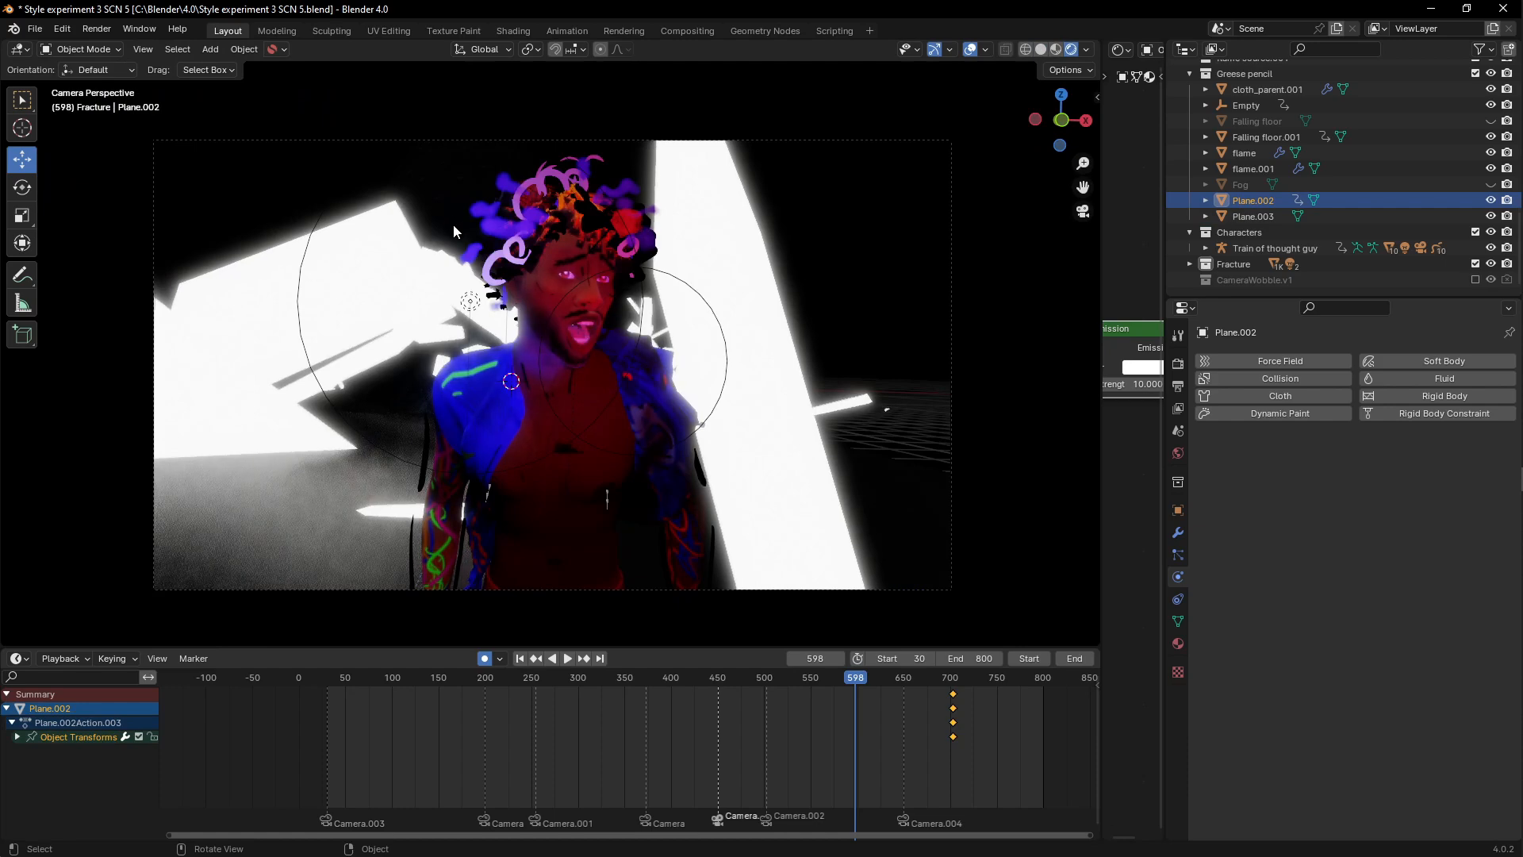
key("z")
left_click(455, 157)
left_click(930, 683)
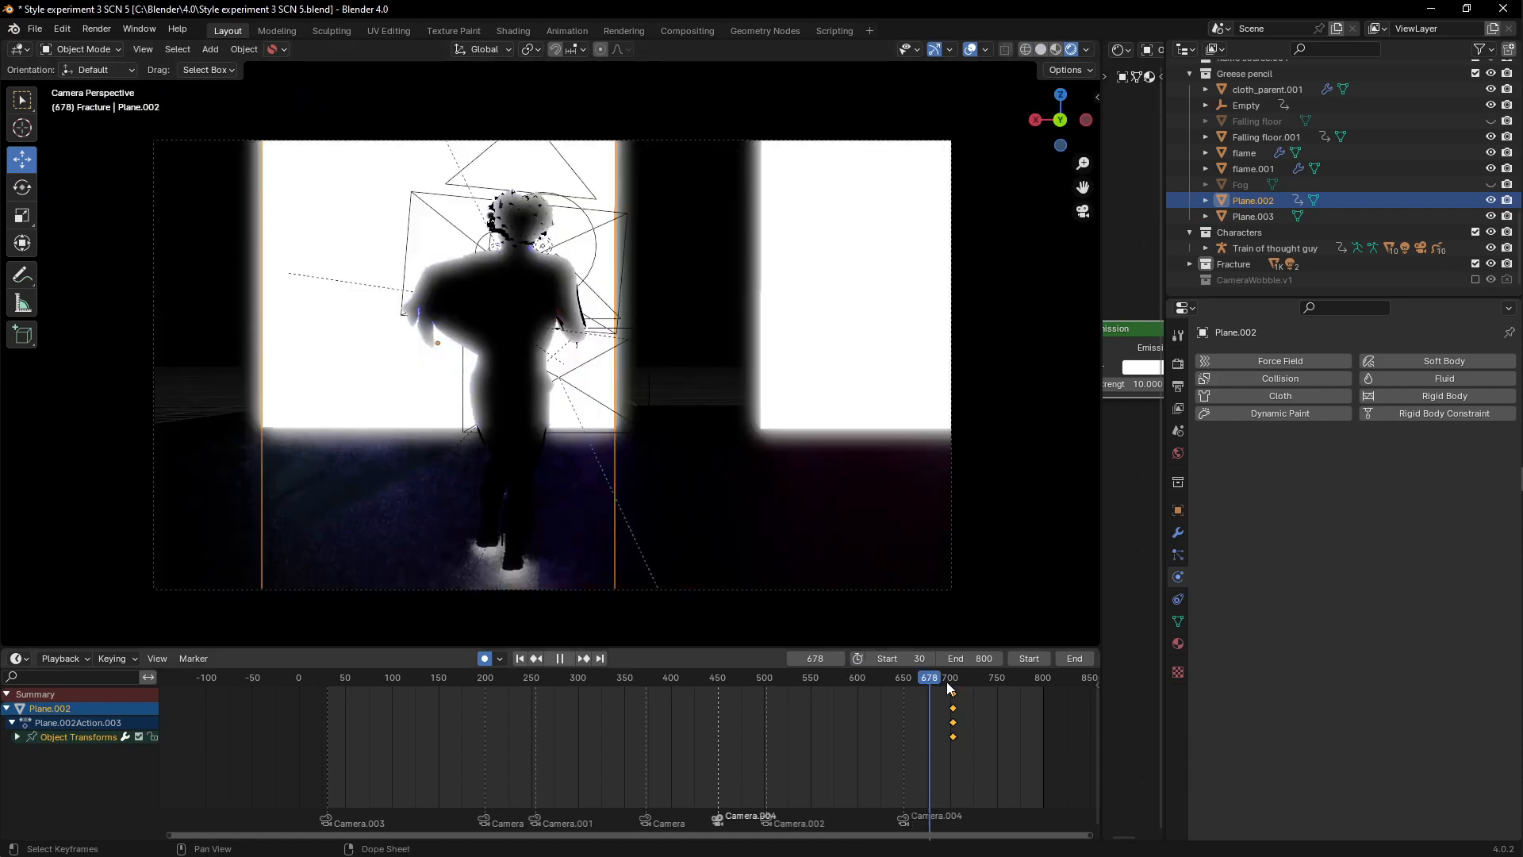
left_click_drag(848, 683, 726, 680)
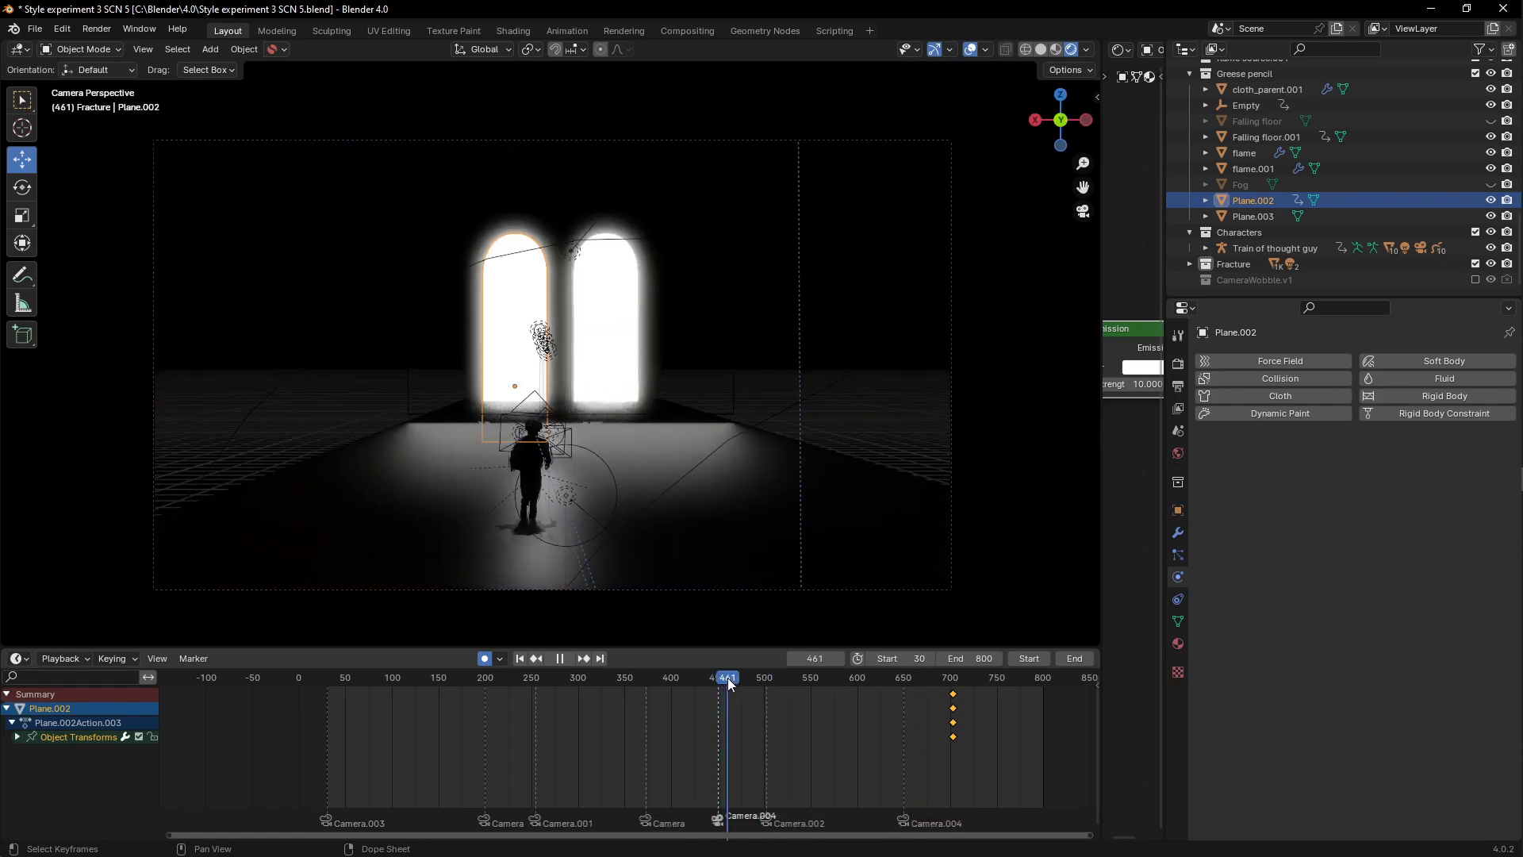
Step: Hide the viewport gizmos and overlays and review the clean camera shot from frame 461 to frame 620
left_click(937, 50)
left_click(971, 49)
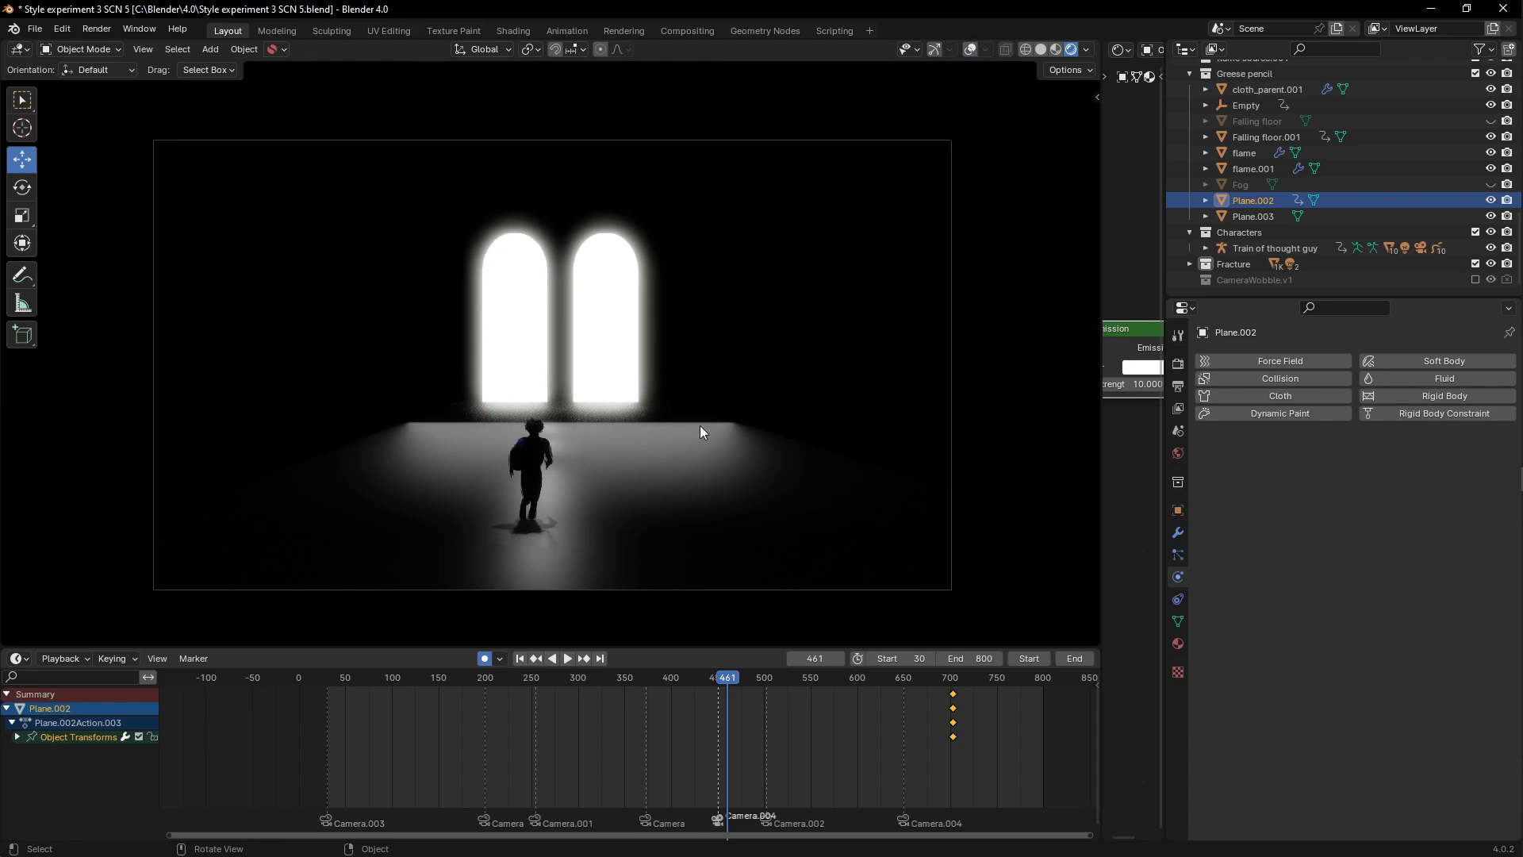
mouse_move(732, 683)
left_mouse_down()
mouse_move(653, 676)
mouse_move(875, 678)
left_mouse_up()
Step: Return to Solid shading outside the camera, turn the gizmos and overlays back on, and examine the two arched panels up close
key("z")
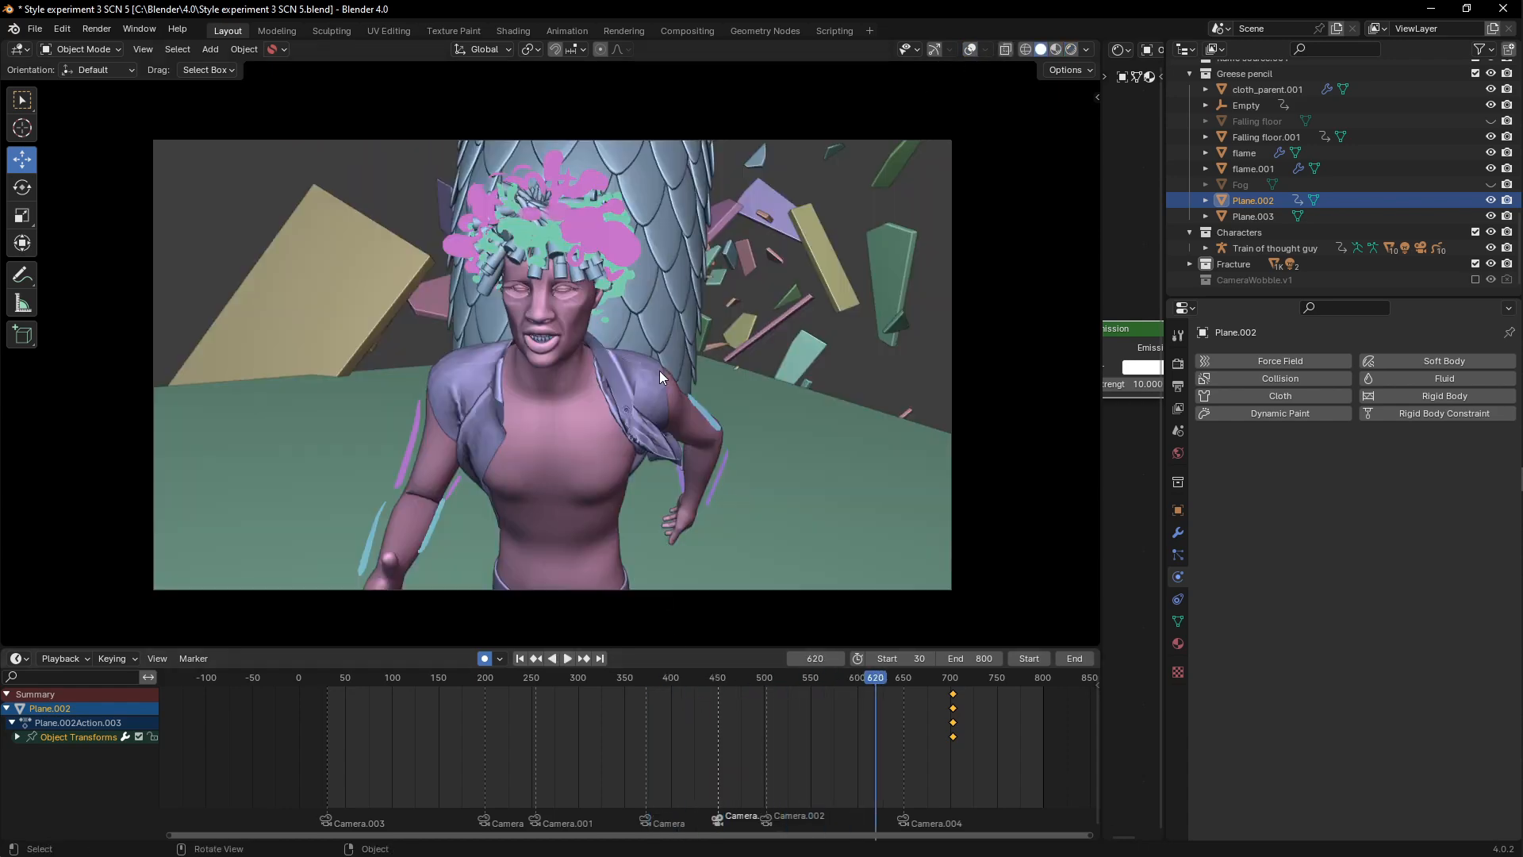
mouse_move(657, 370)
middle_mouse_down()
mouse_move(345, 321)
mouse_move(574, 304)
mouse_move(486, 265)
mouse_move(866, 94)
middle_mouse_up()
scroll(345, 320, "down", 8)
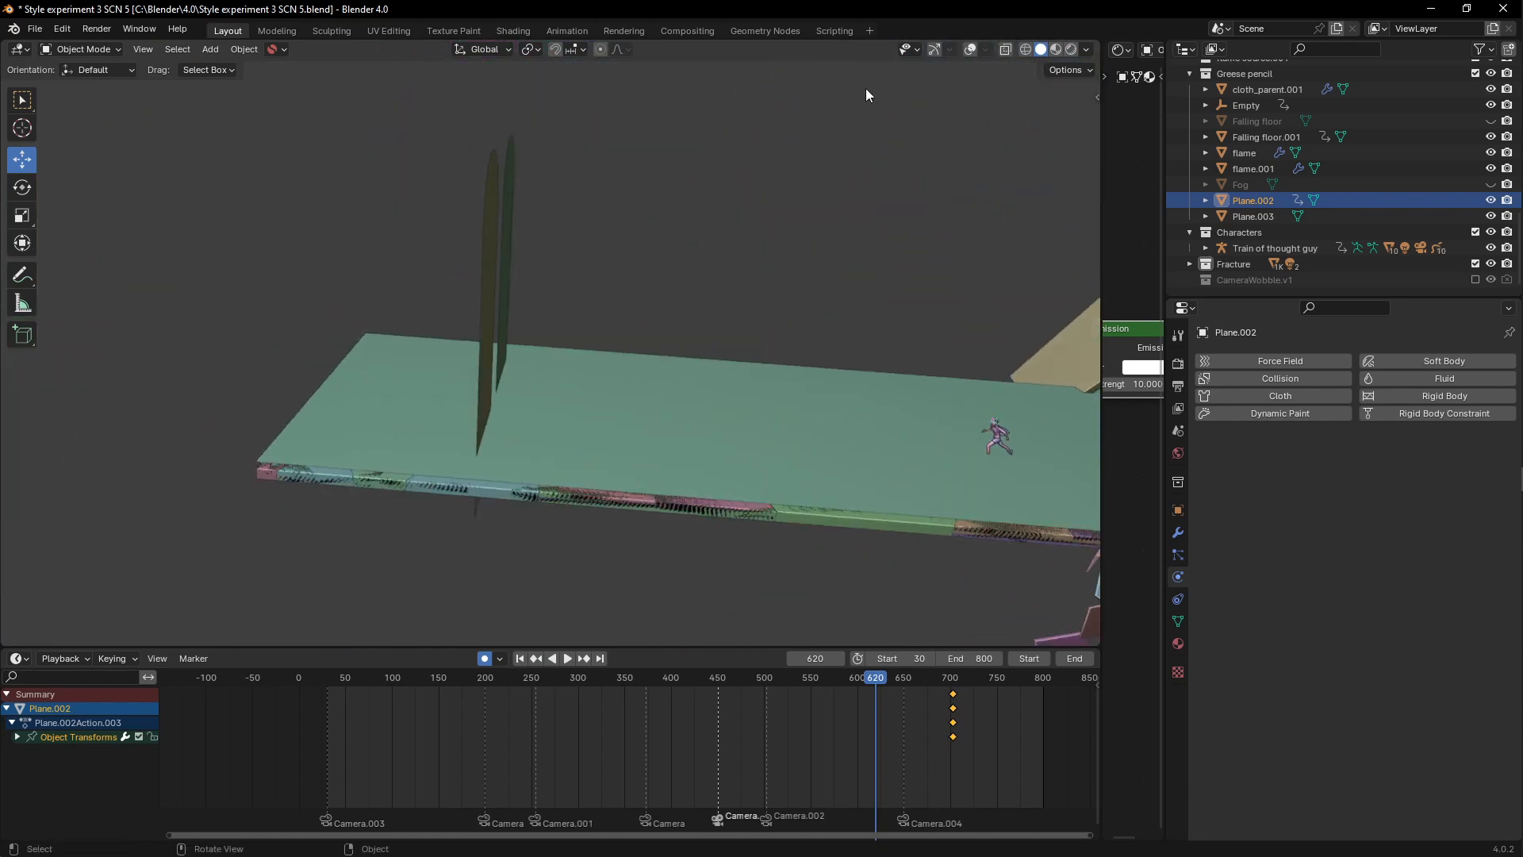
left_click(935, 50)
left_click(969, 49)
middle_click_drag(578, 208, 680, 330)
scroll(601, 412, "up", 3)
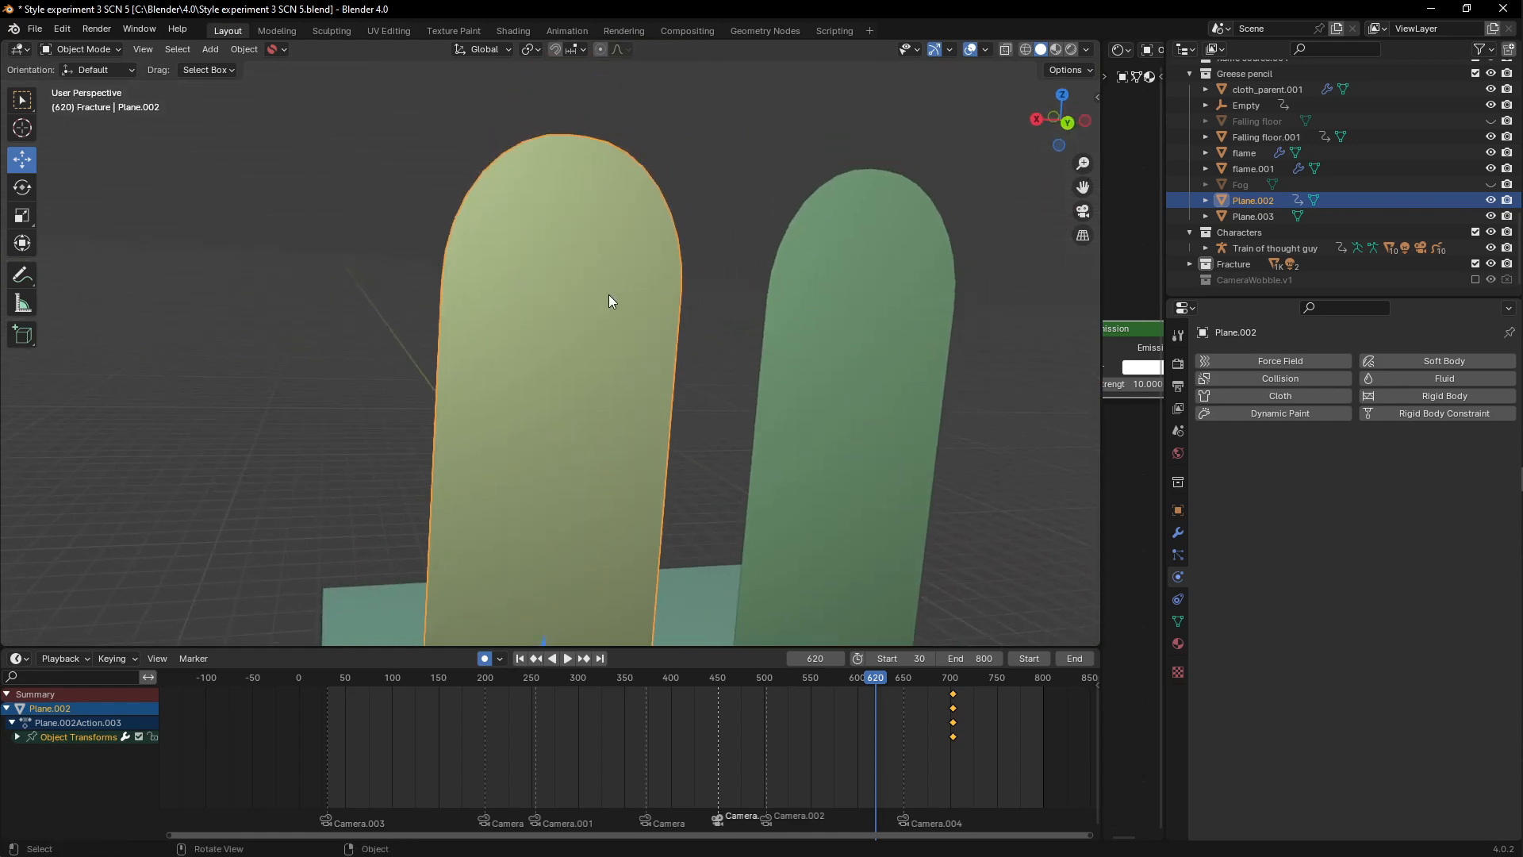
Step: Inspect the mesh of the arched panel Plane.002 in Edit Mode, then return to Object Mode
key("Tab")
scroll(610, 258, "down", 1)
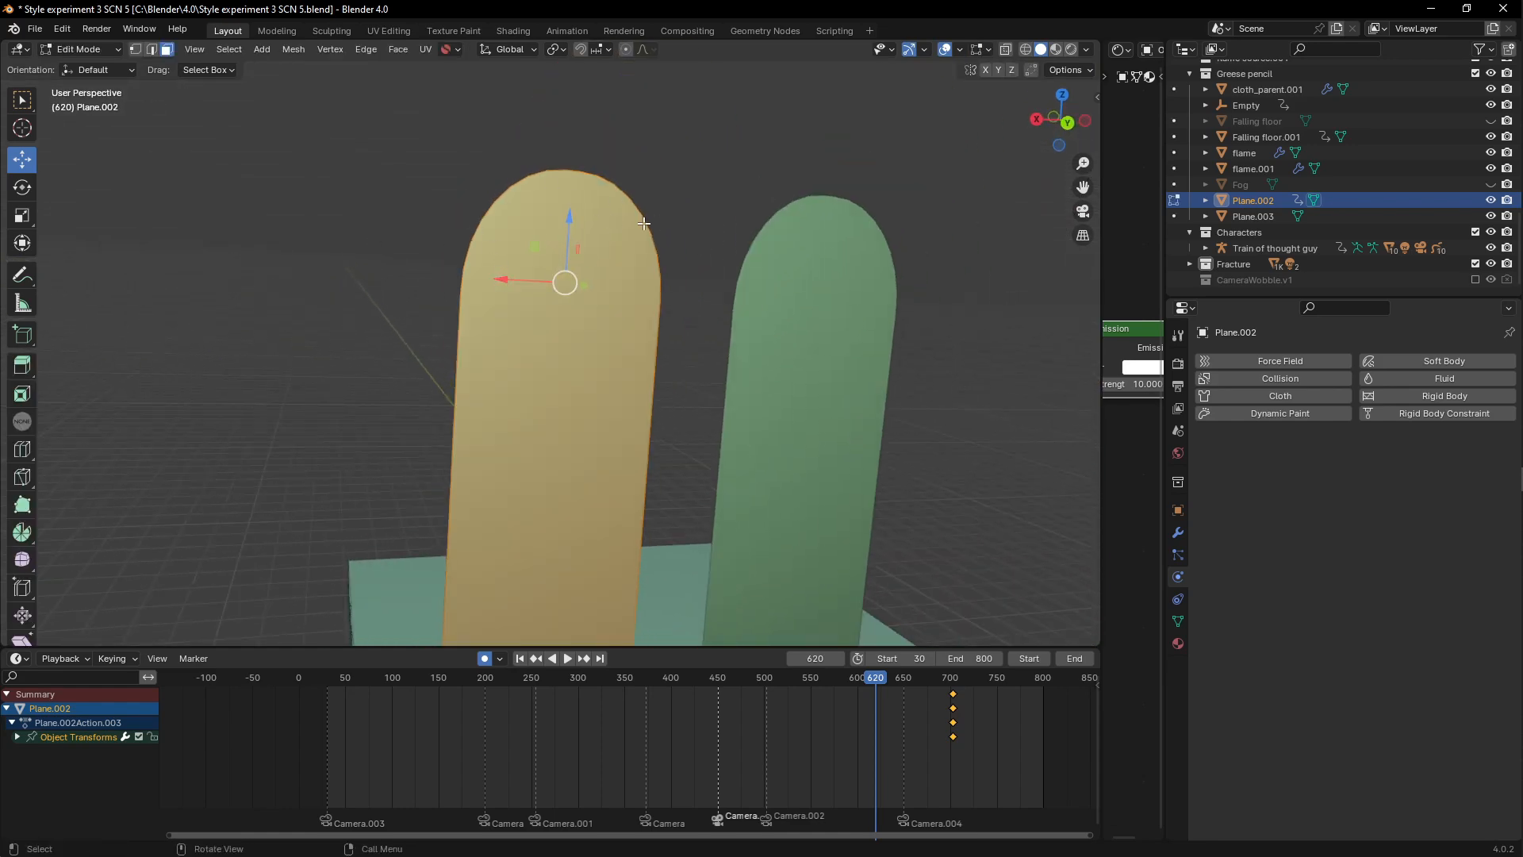
scroll(662, 259, "down", 5)
mouse_move(500, 357)
middle_mouse_down()
mouse_move(595, 313)
mouse_move(626, 423)
mouse_move(486, 355)
mouse_move(518, 345)
middle_mouse_up()
key("Tab")
scroll(518, 345, "up", 5)
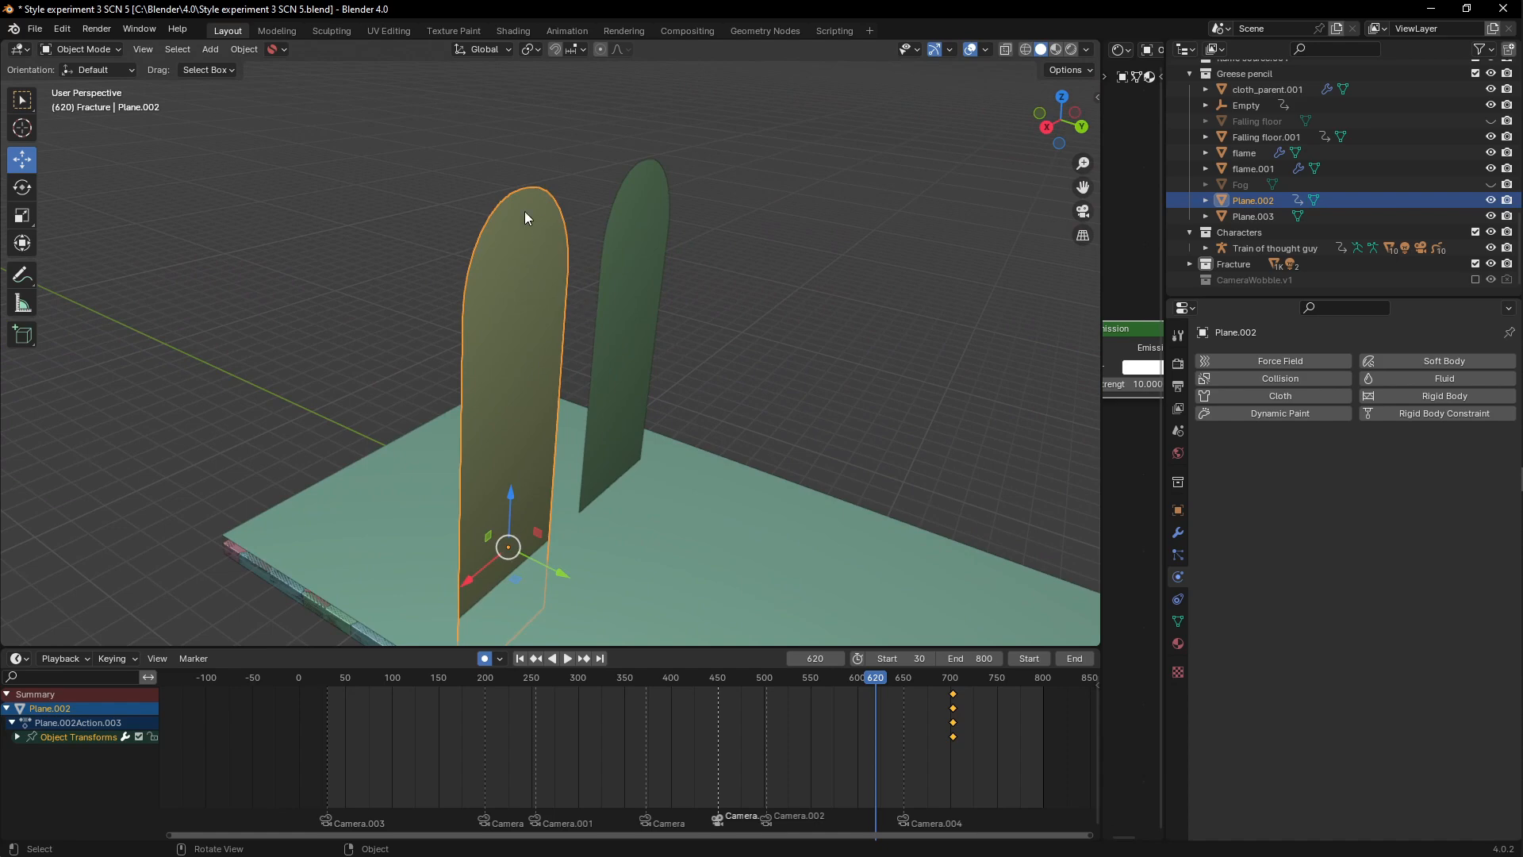
Step: Examine how the arched panels, character, cameras and scaled ring are laid out along the floor at frame 620
scroll(525, 211, "down", 4)
middle_click_drag(708, 488, 506, 351, "shift")
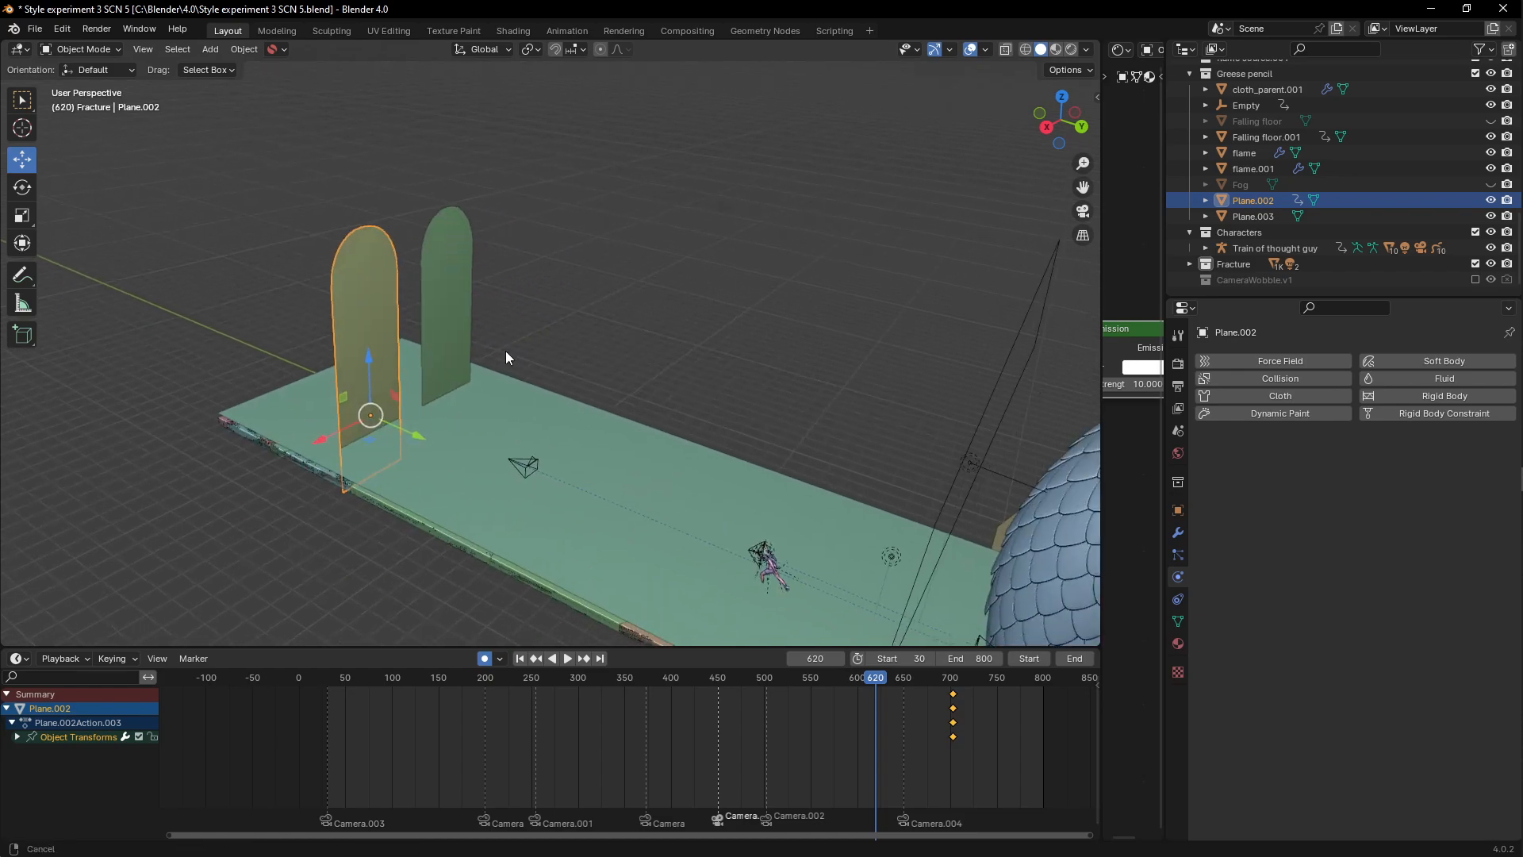
scroll(506, 354, "down", 7)
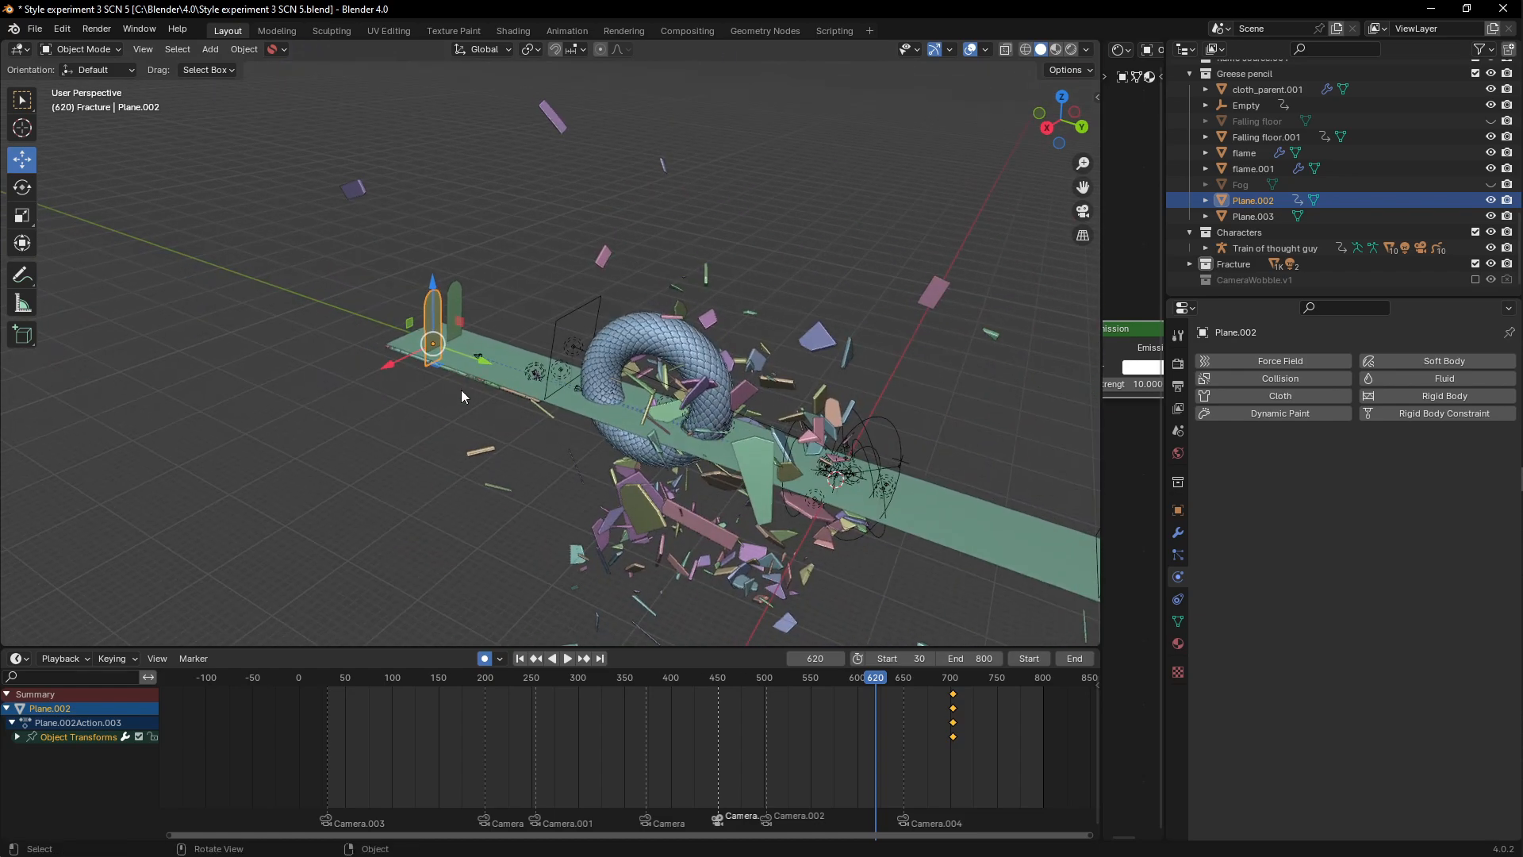
scroll(453, 386, "up", 8)
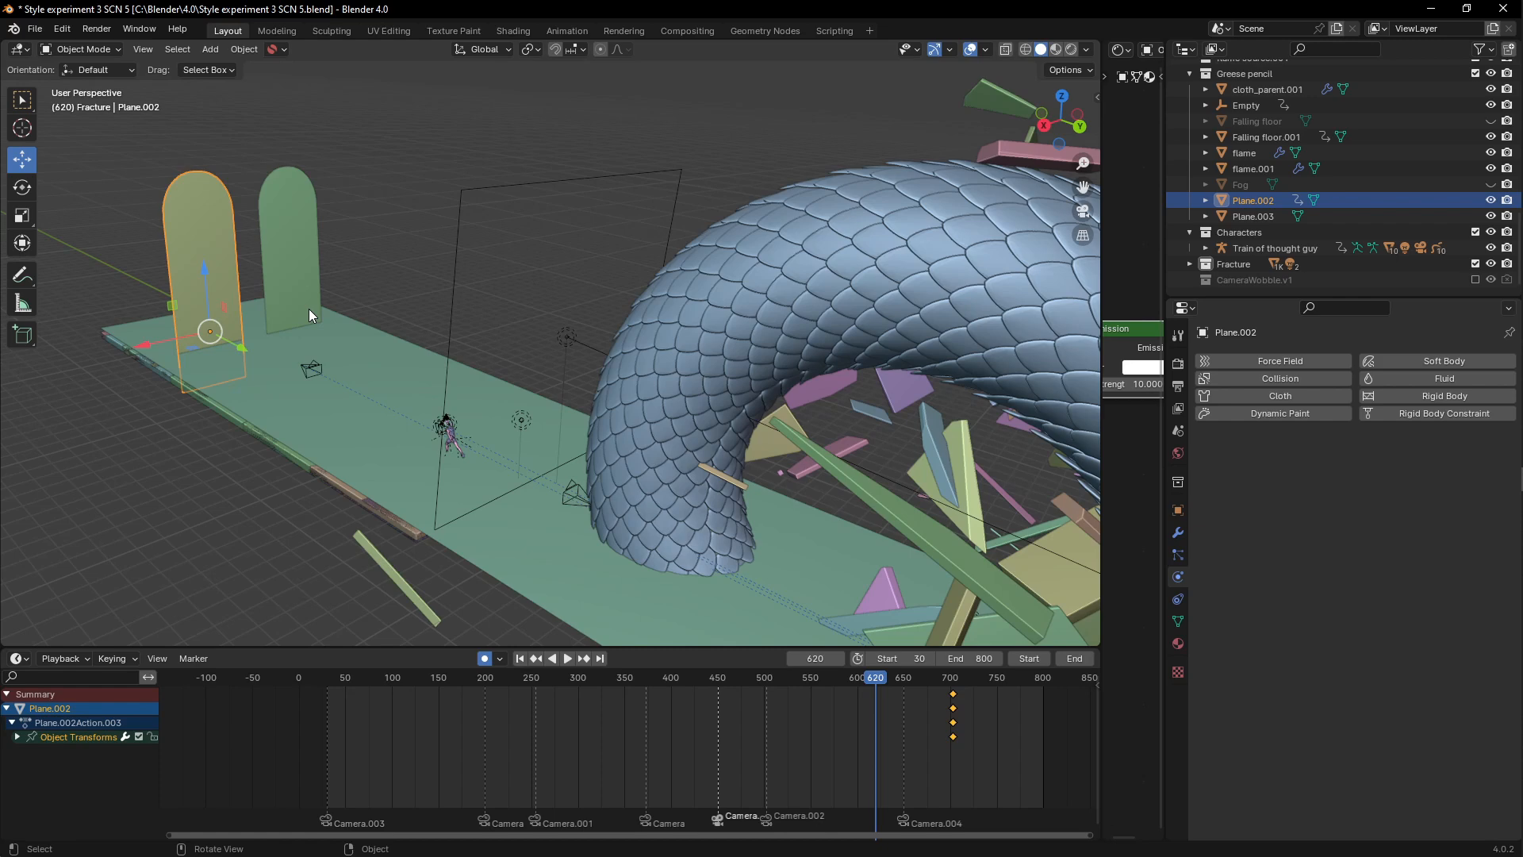
scroll(544, 360, "down", 8)
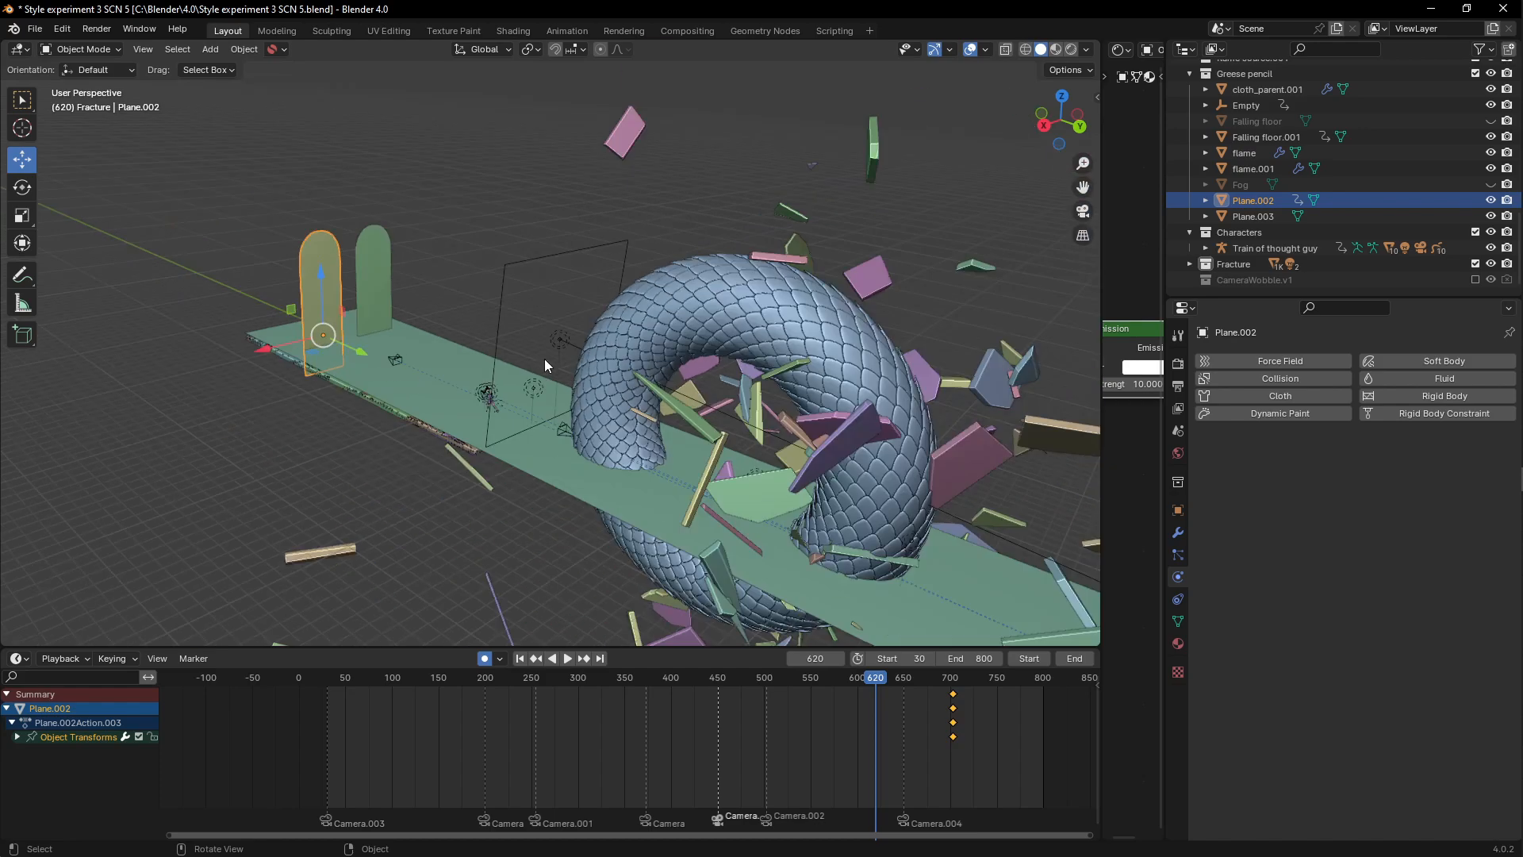
middle_click_drag(644, 381, 622, 345, "shift")
scroll(610, 379, "up", 3)
middle_click_drag(498, 397, 596, 427)
scroll(596, 427, "up", 1)
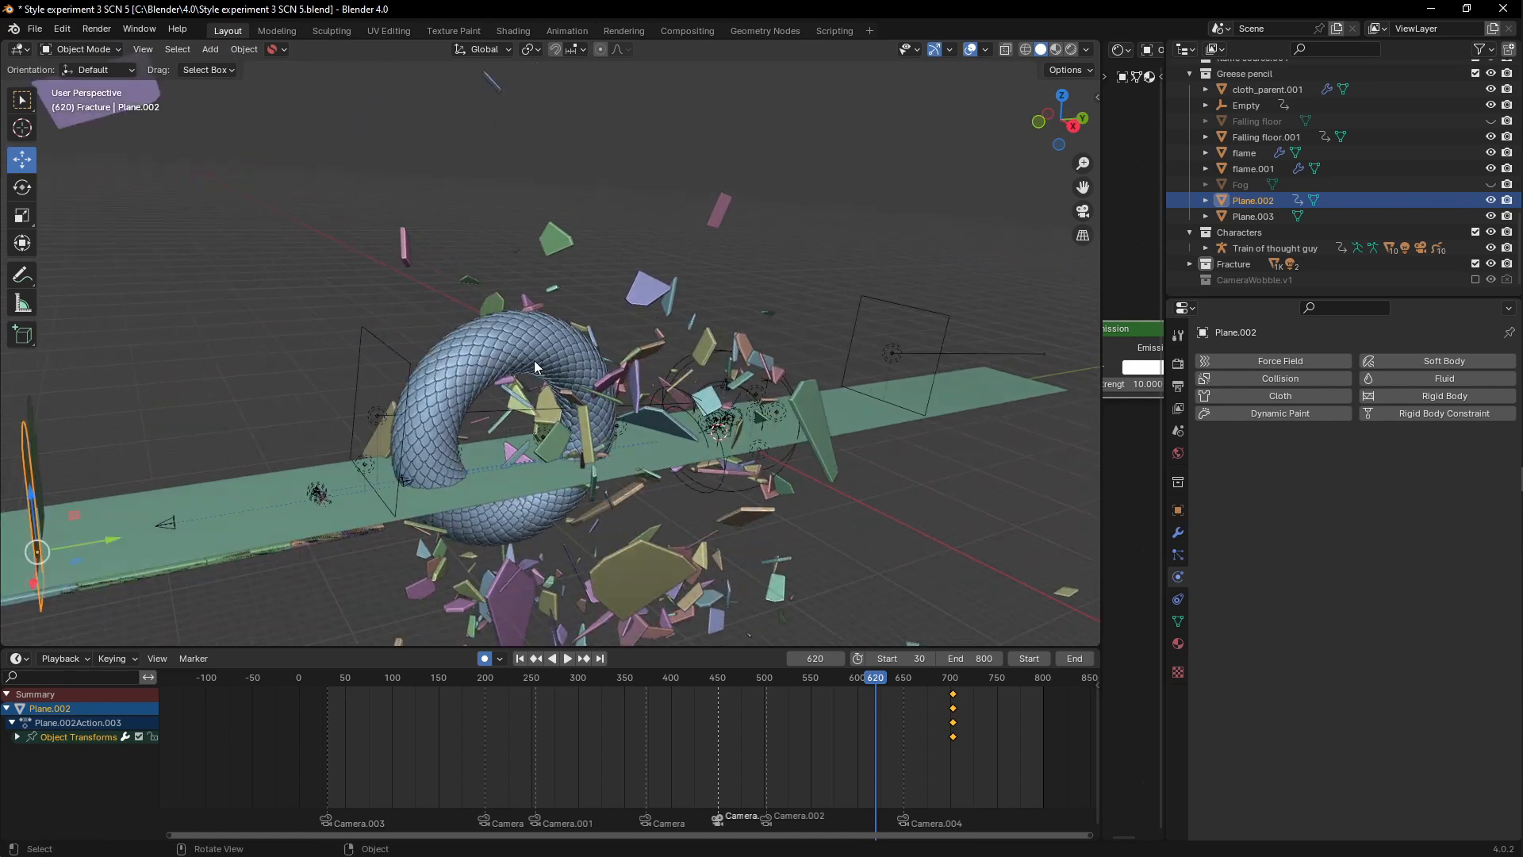
Step: Select the scaled ring Circle and examine its surface up close in Rendered shading
left_click(488, 344)
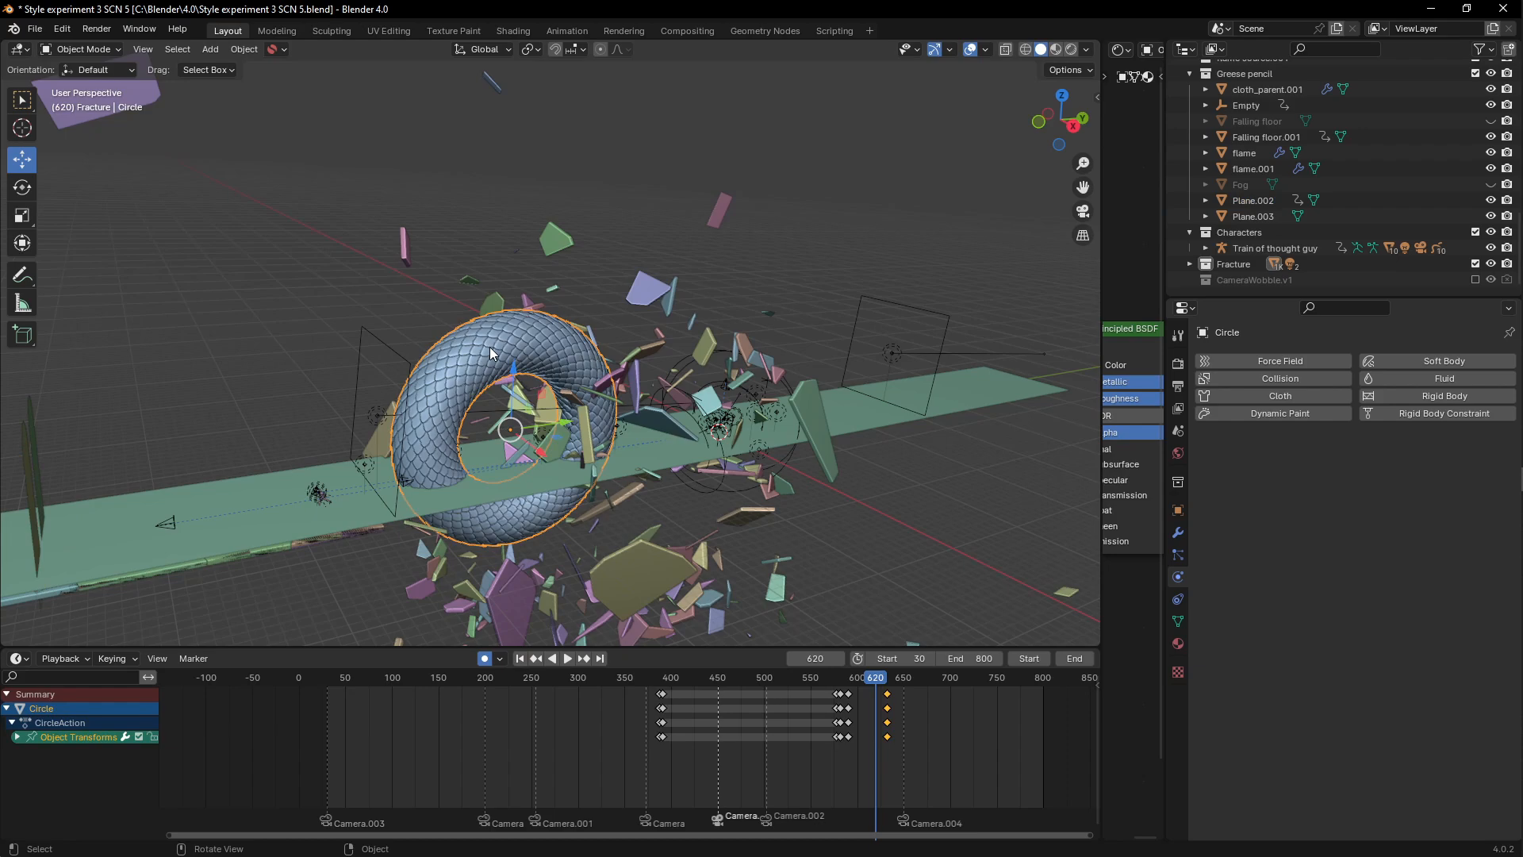
key("z")
left_click(519, 323)
scroll(522, 346, "up", 3)
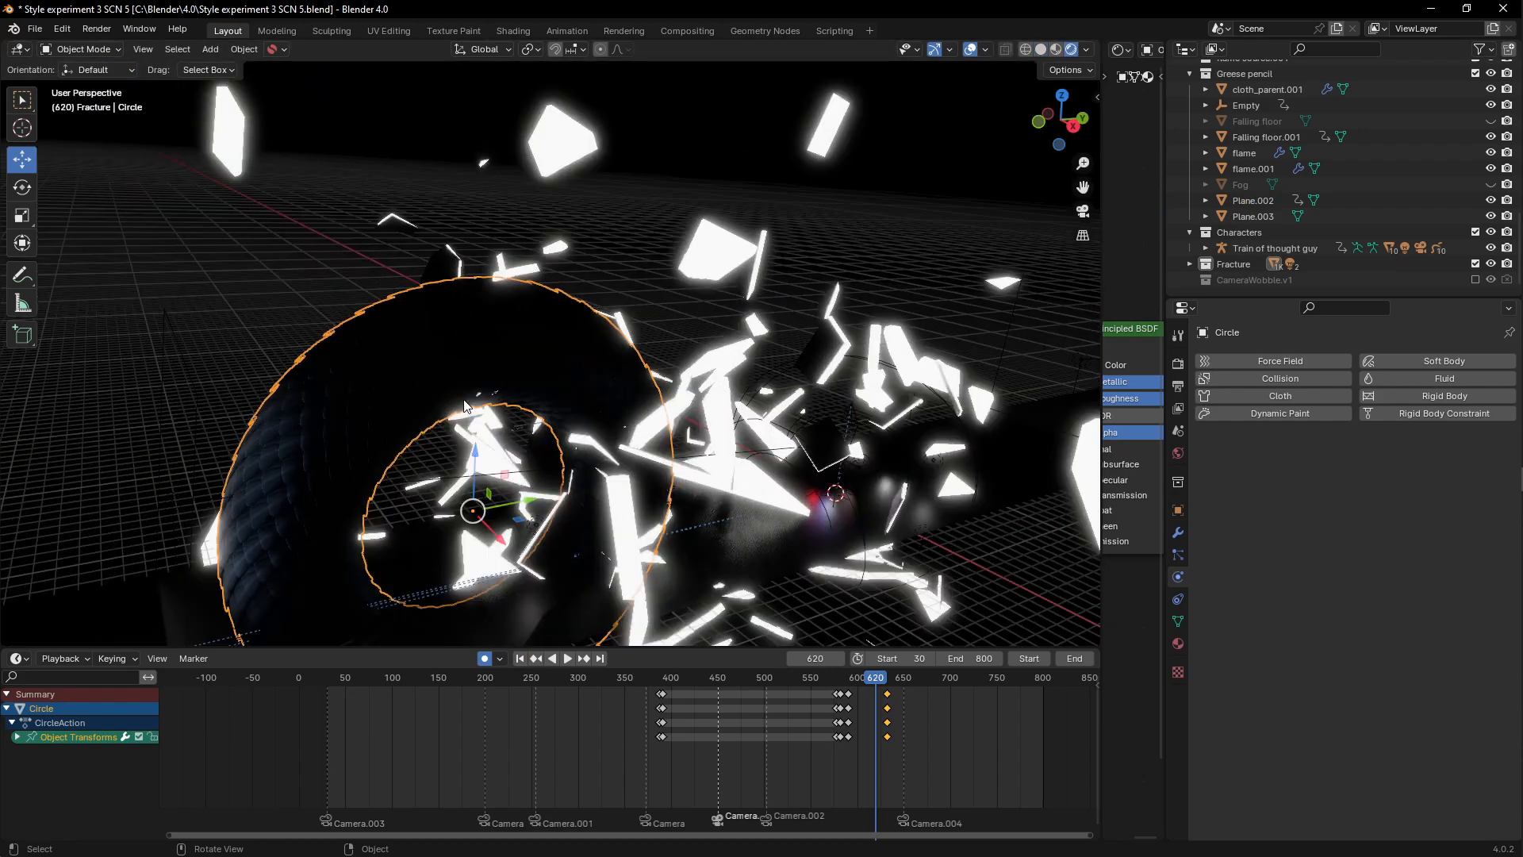
mouse_move(522, 364)
middle_mouse_down("shift")
mouse_move(732, 295)
mouse_move(646, 314)
mouse_move(722, 312)
mouse_move(627, 332)
mouse_move(767, 317)
mouse_move(637, 319)
mouse_move(536, 366)
middle_mouse_up("shift")
scroll(669, 344, "up", 3)
scroll(754, 312, "down", 4)
scroll(708, 331, "up", 3)
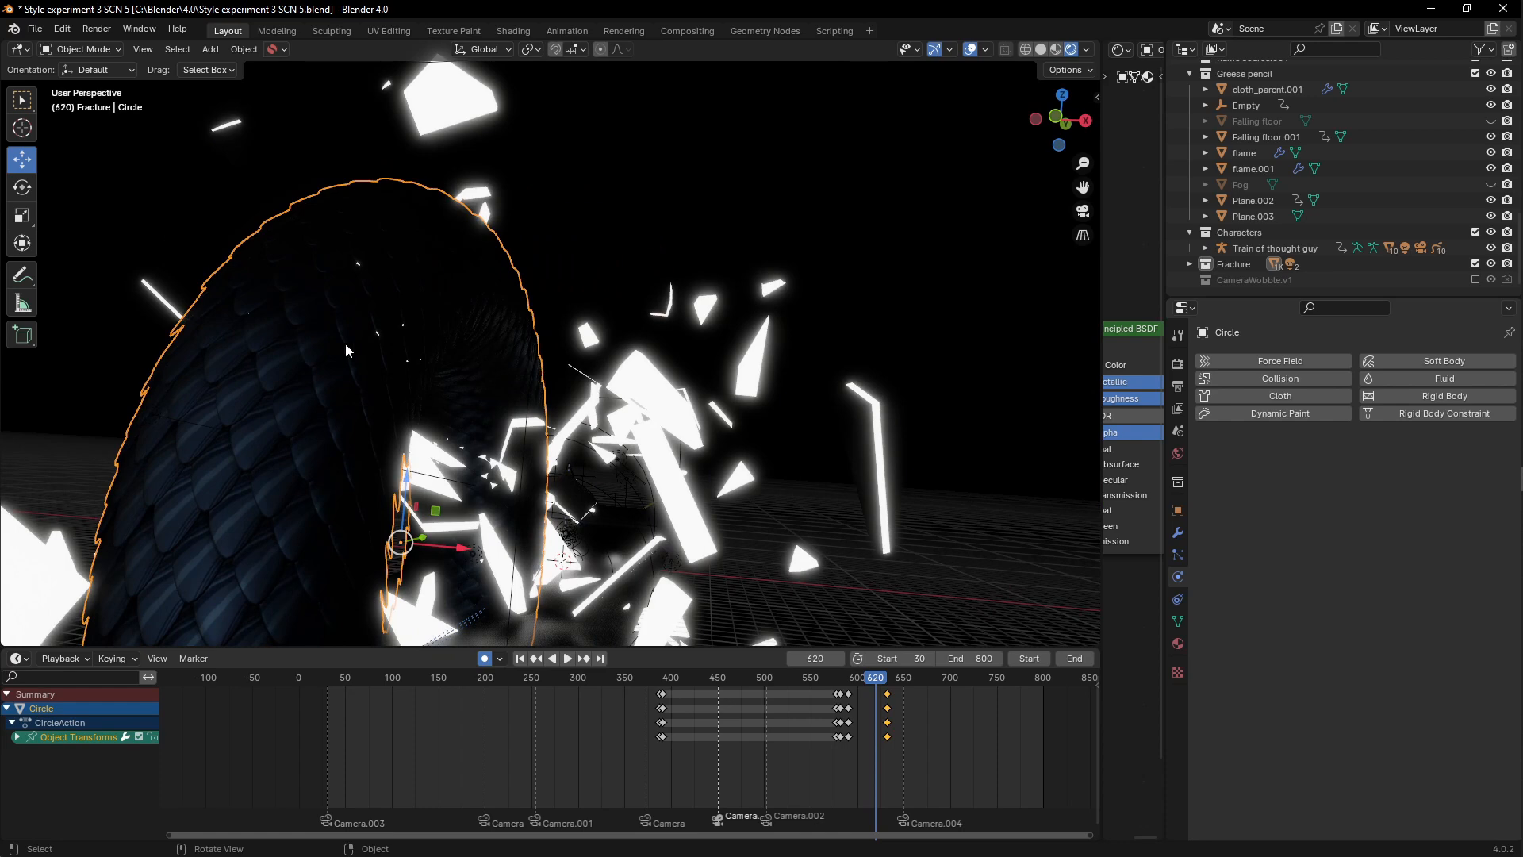
Step: Return to Solid shading and examine the ring from several angles among the flying floor fragments
key("z")
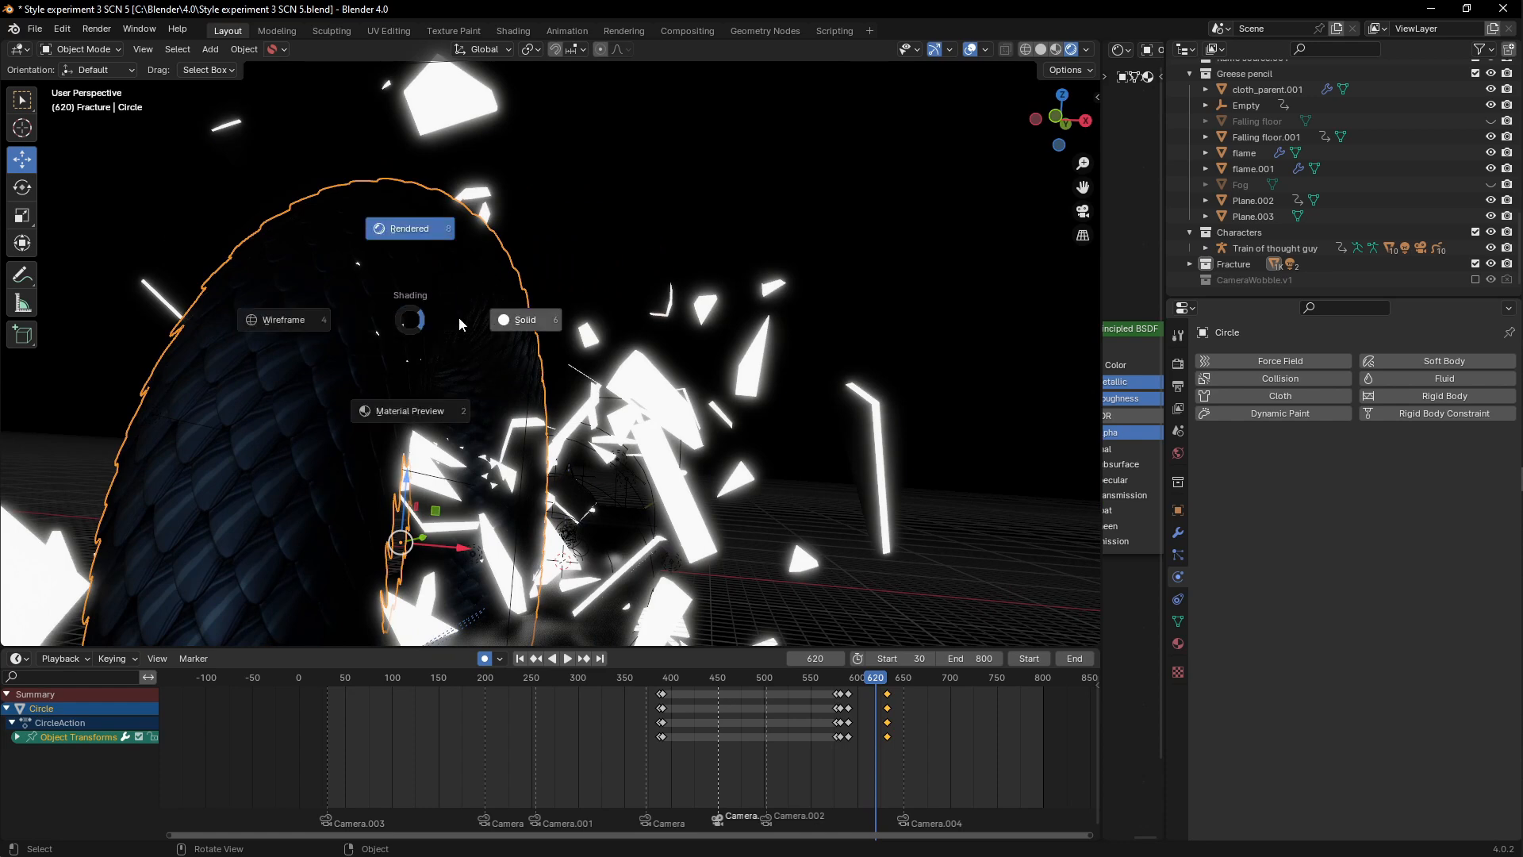
left_click(510, 314)
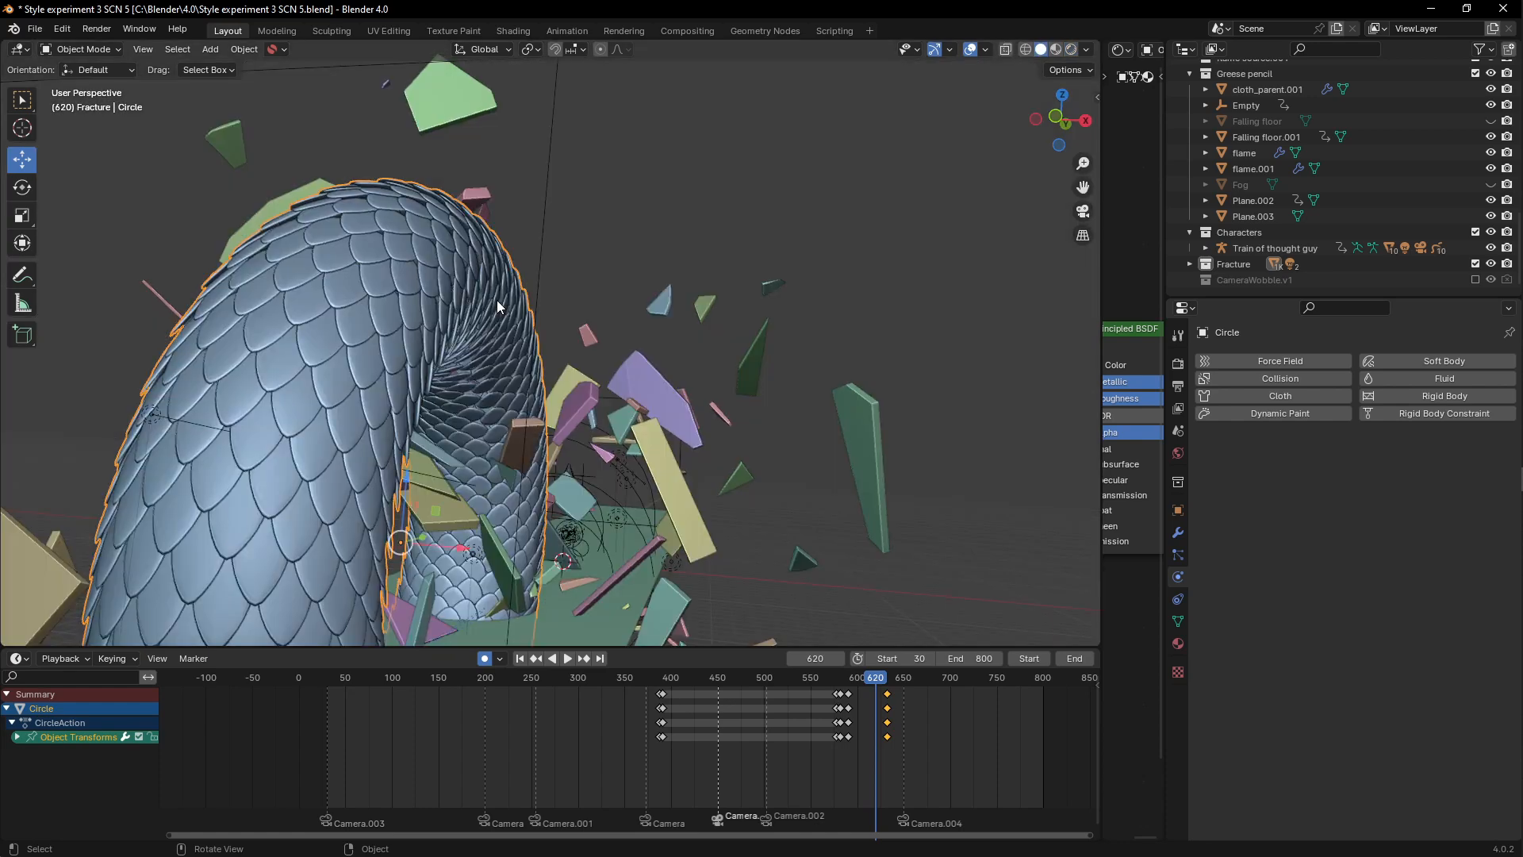
middle_click_drag(330, 379, 528, 432)
scroll(560, 419, "down", 4)
scroll(528, 432, "up", 1)
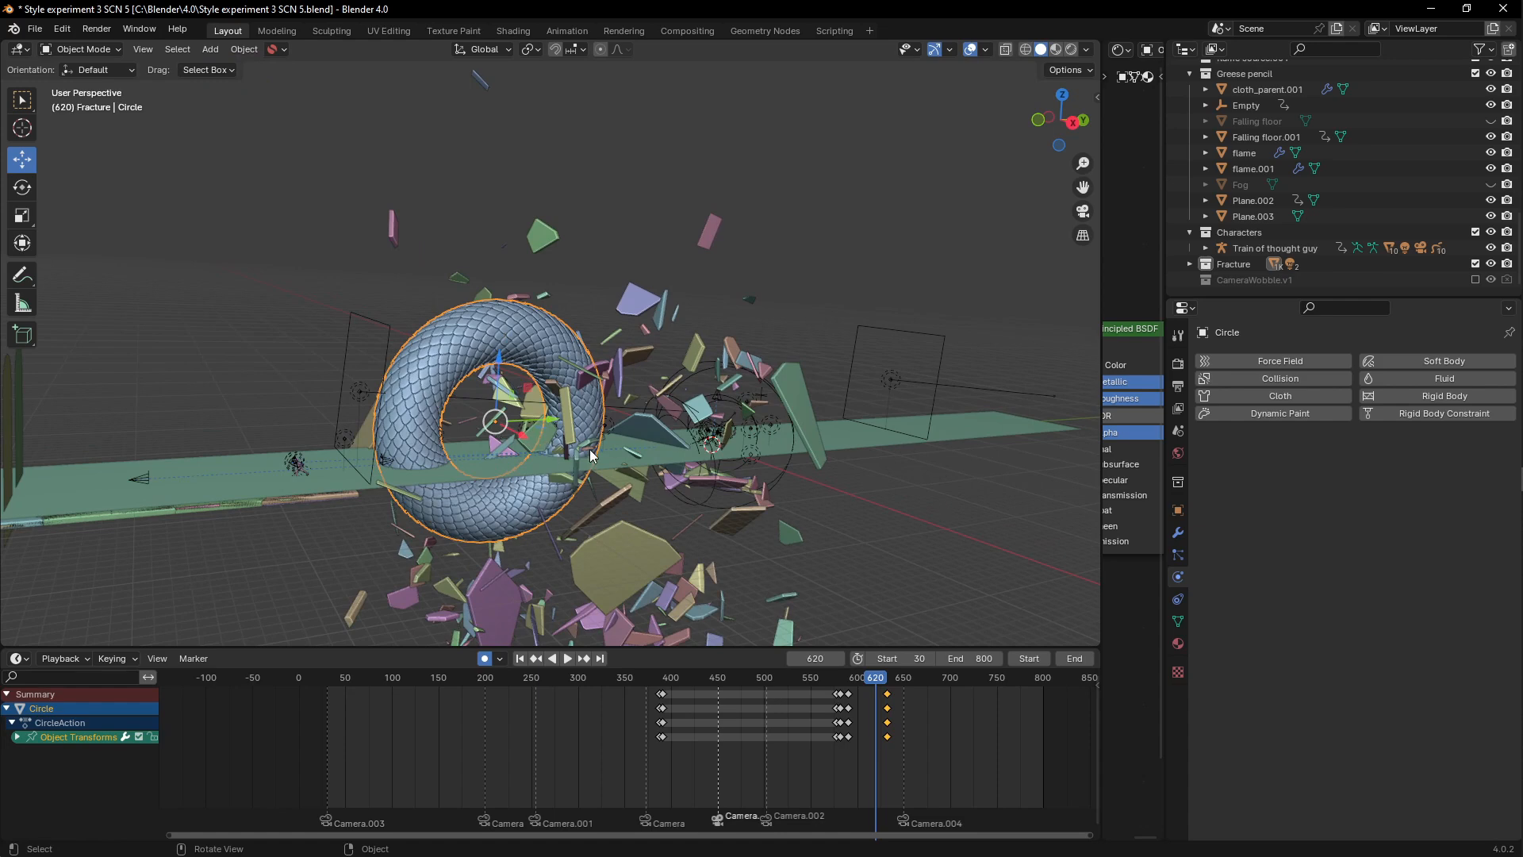
scroll(610, 409, "down", 2)
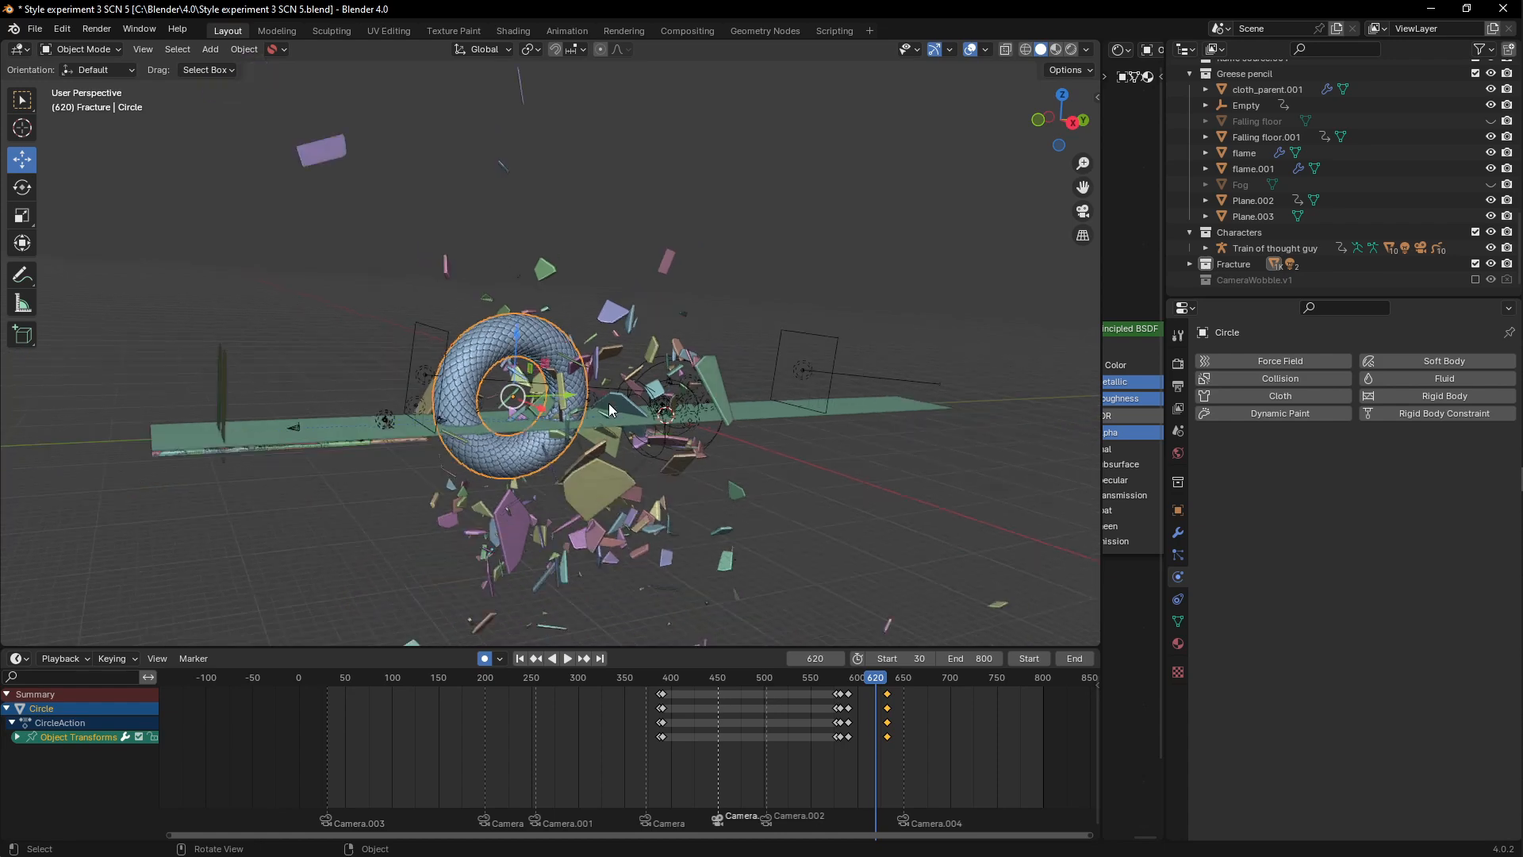
scroll(610, 409, "down", 2)
middle_click_drag(588, 397, 622, 422)
scroll(622, 422, "up", 4)
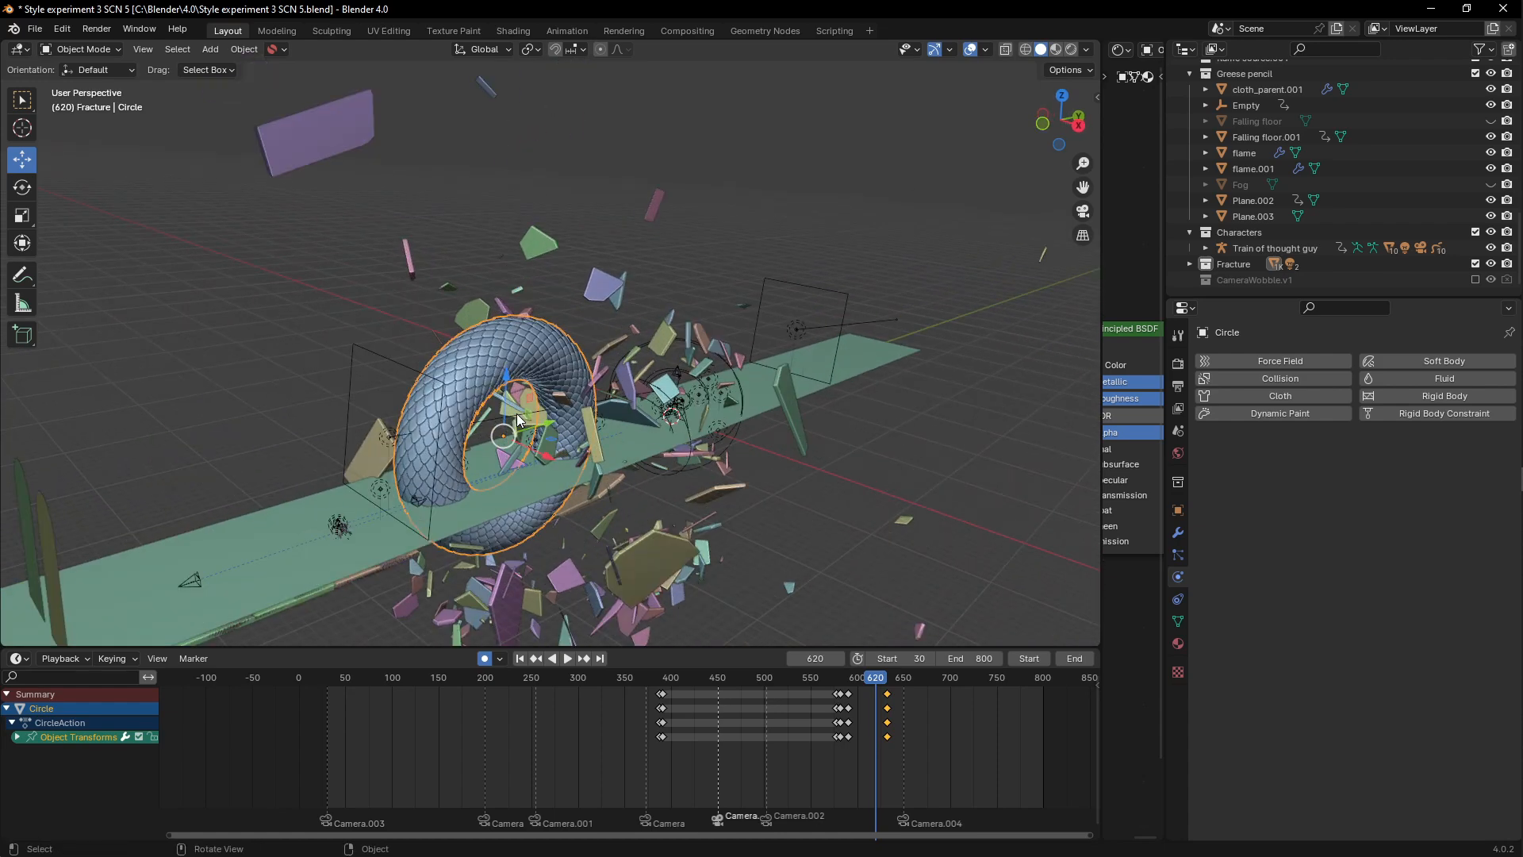
scroll(516, 413, "up", 3)
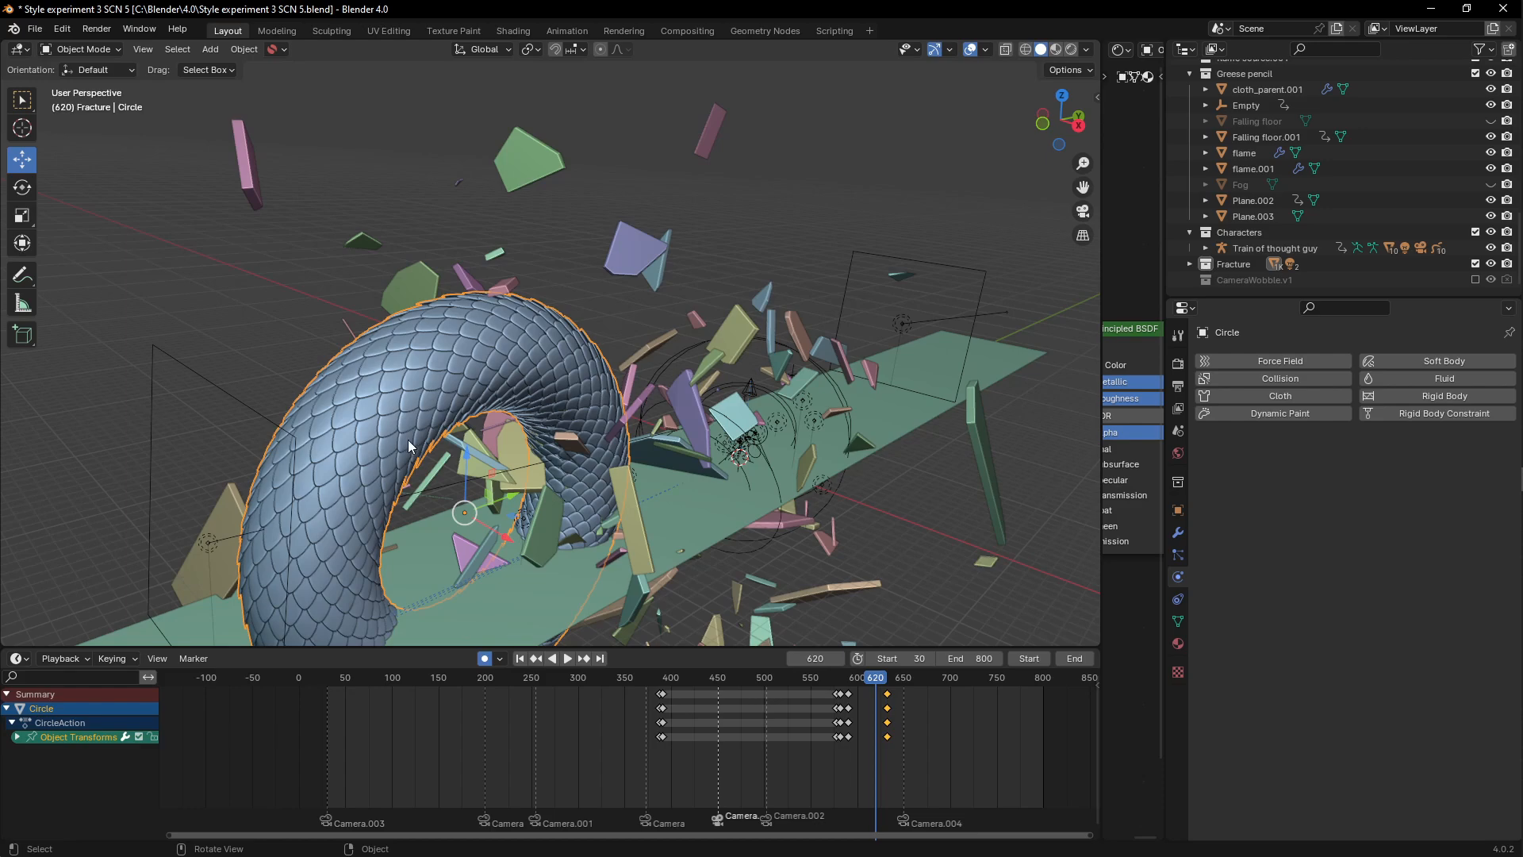
middle_click_drag(420, 430, 625, 484)
scroll(631, 476, "down", 5)
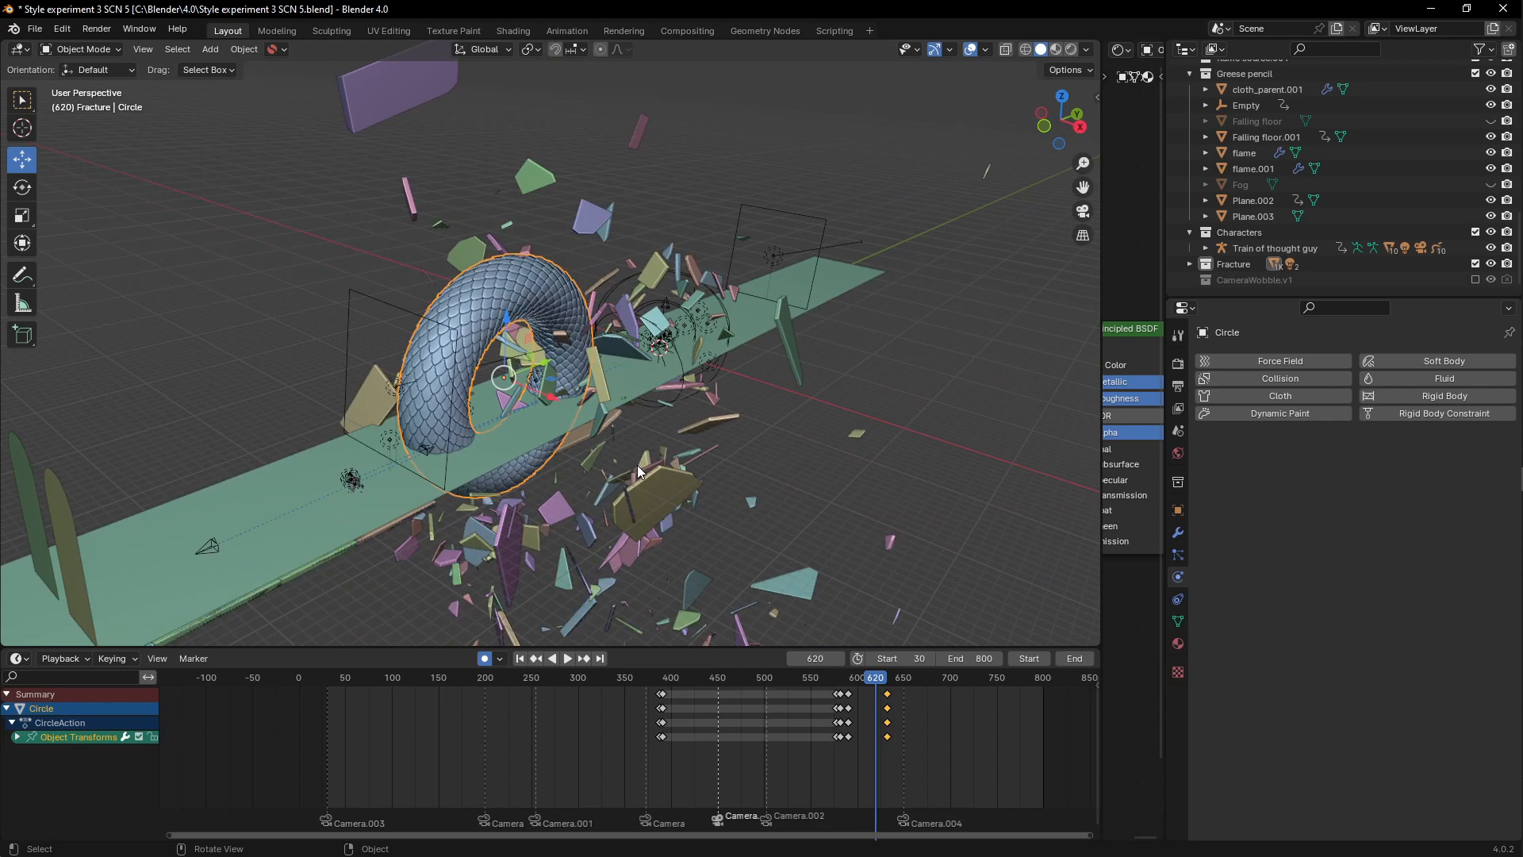
Step: Play the animation from frame 620 to frame 674 and examine the ring and falling fragments
key("space")
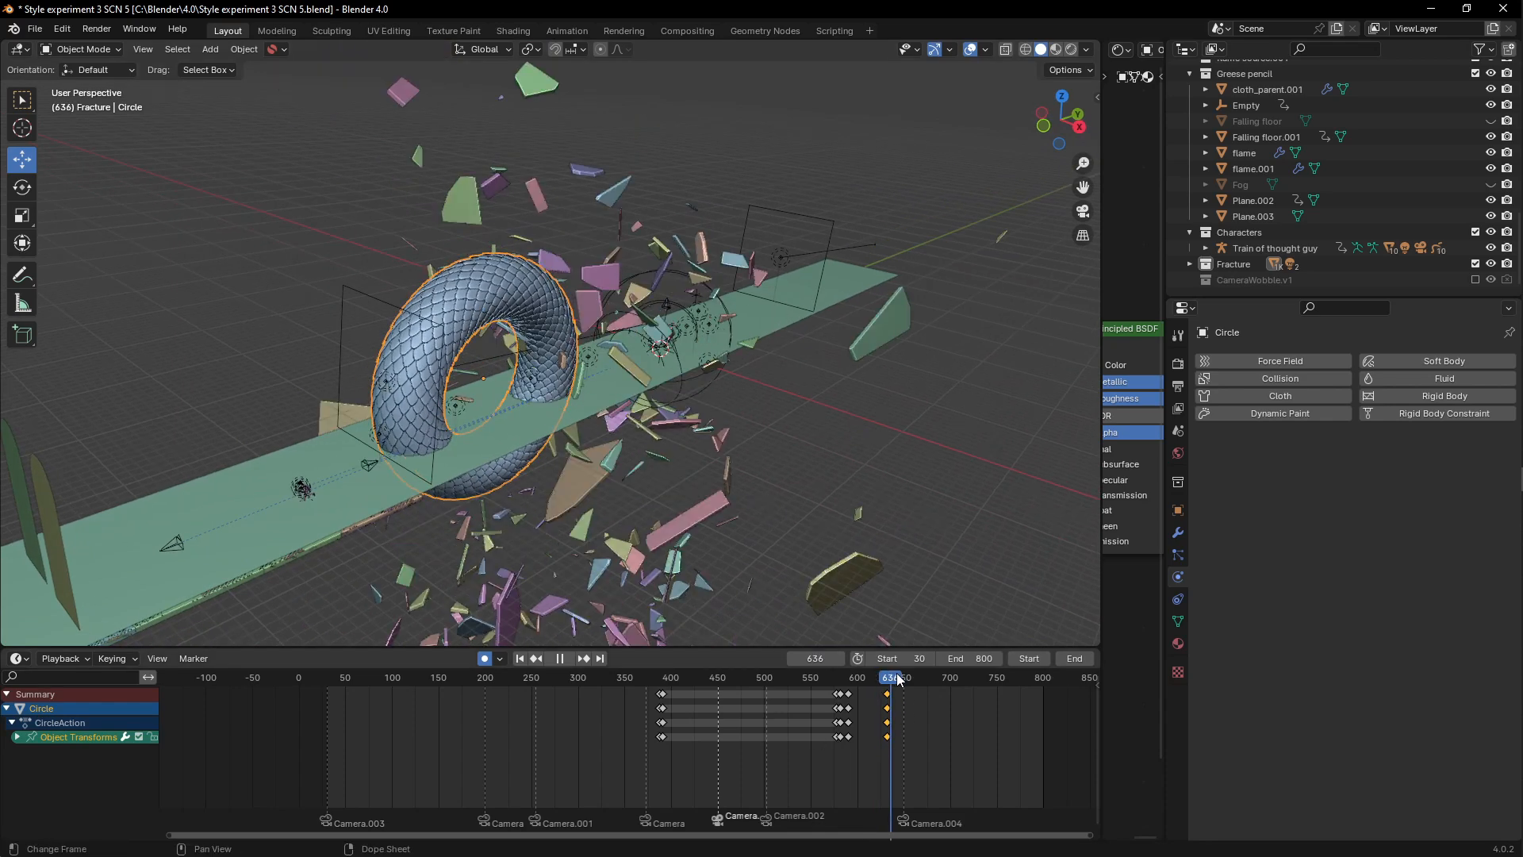
key("space")
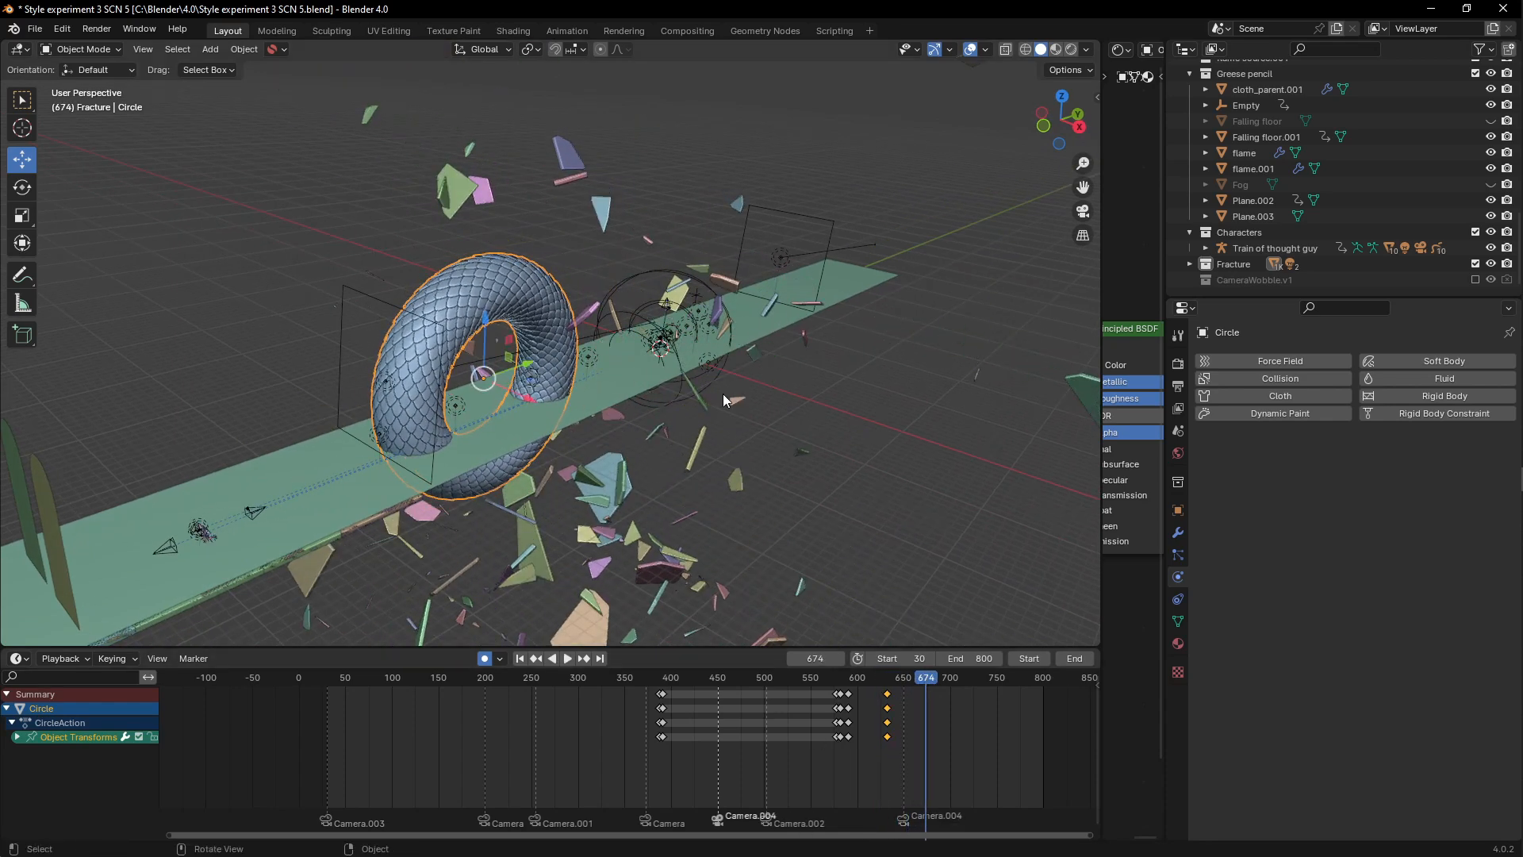
middle_click_drag(498, 313, 549, 346)
scroll(330, 354, "up", 2)
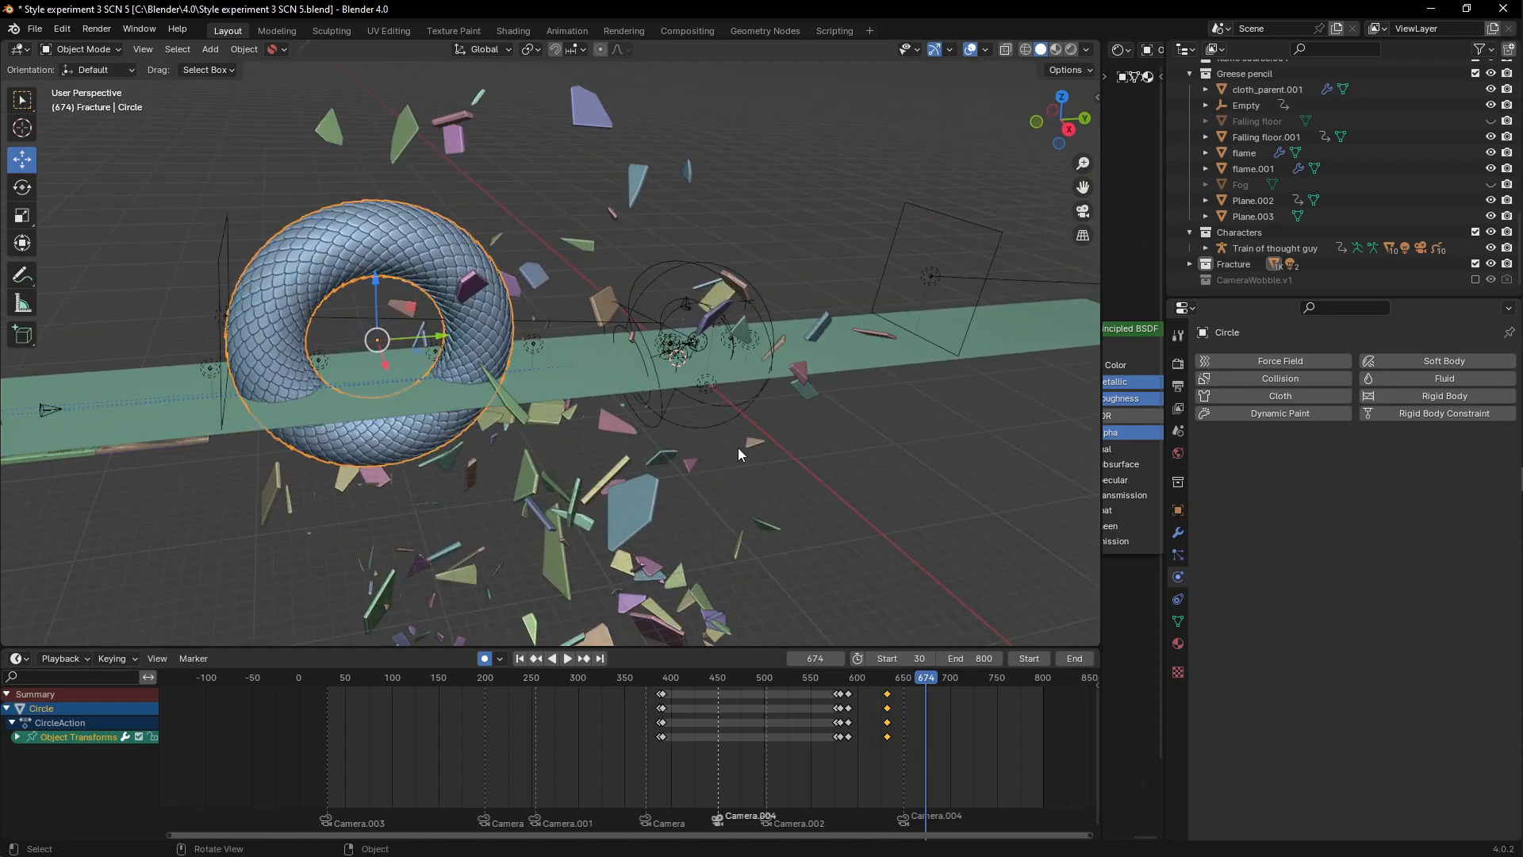
scroll(763, 341, "up", 3)
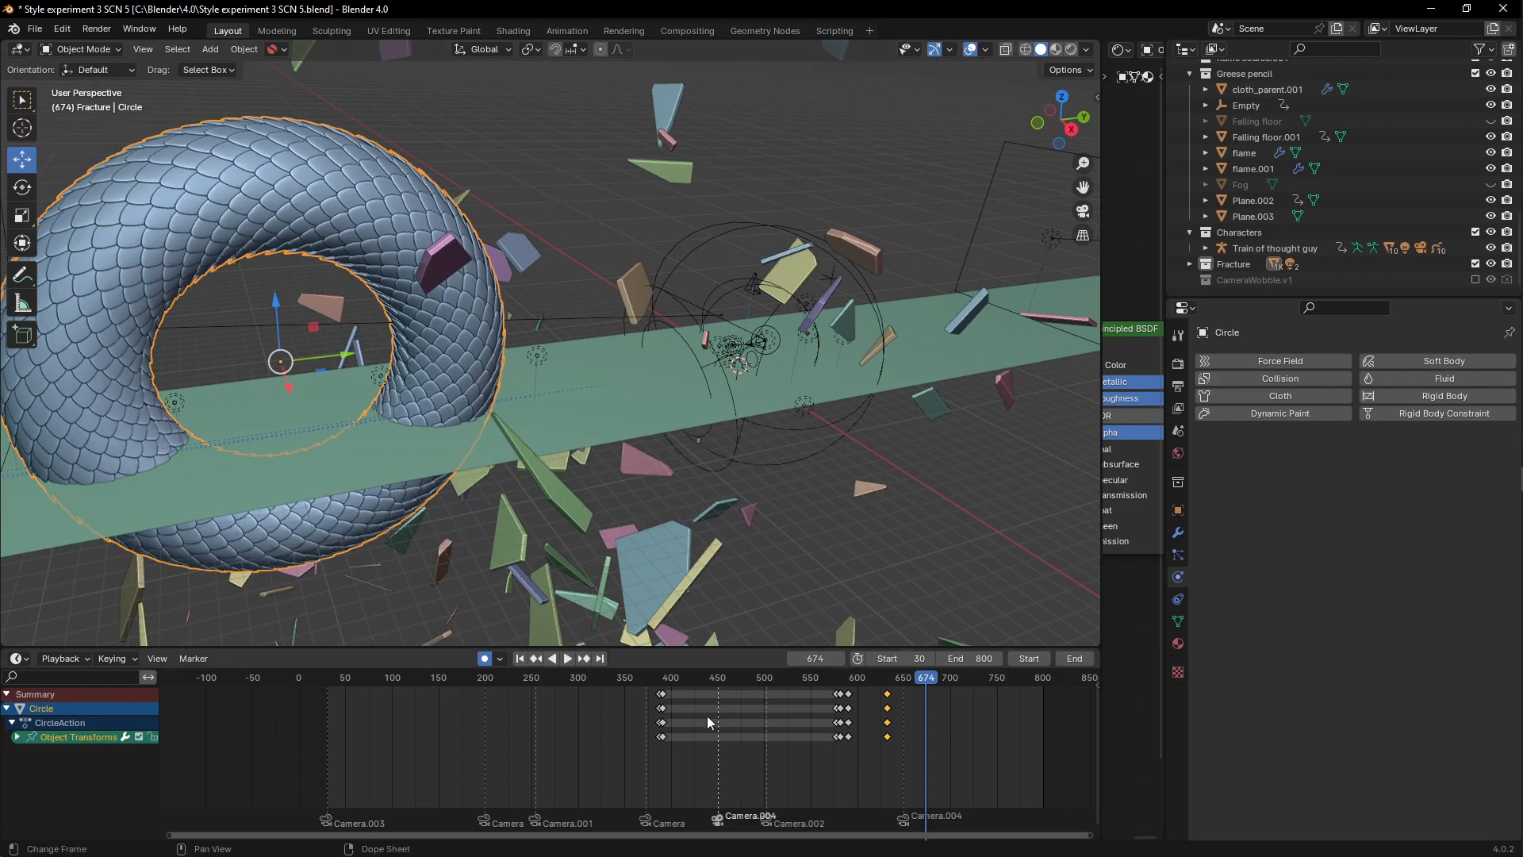
Step: Return to start frame 30 and examine the character up close above the floor
left_click(520, 659)
scroll(742, 364, "up", 5)
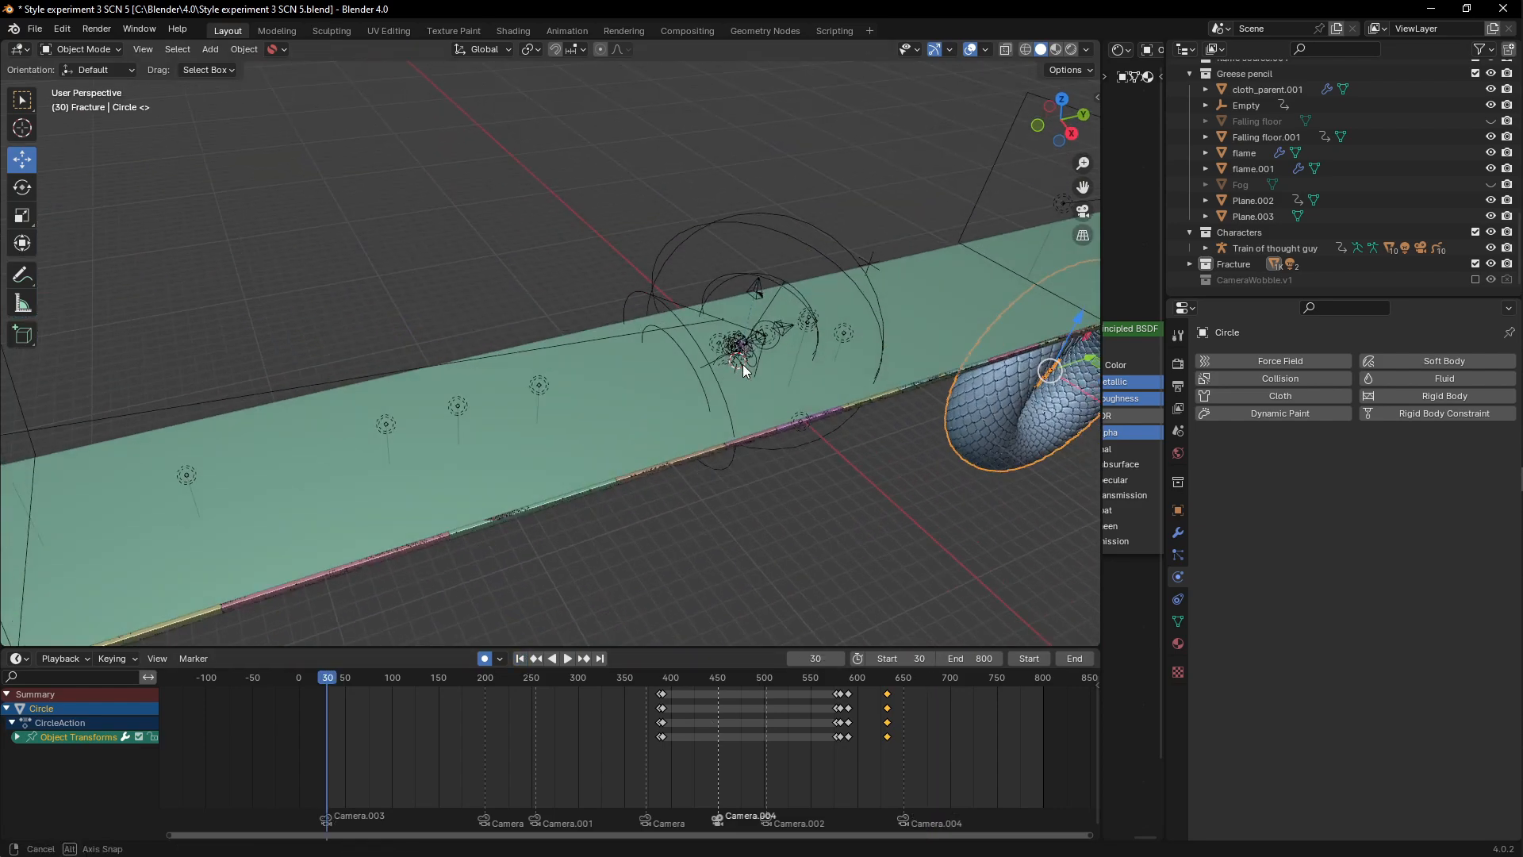
middle_click_drag(945, 349, 740, 262, "shift")
scroll(659, 294, "up", 3)
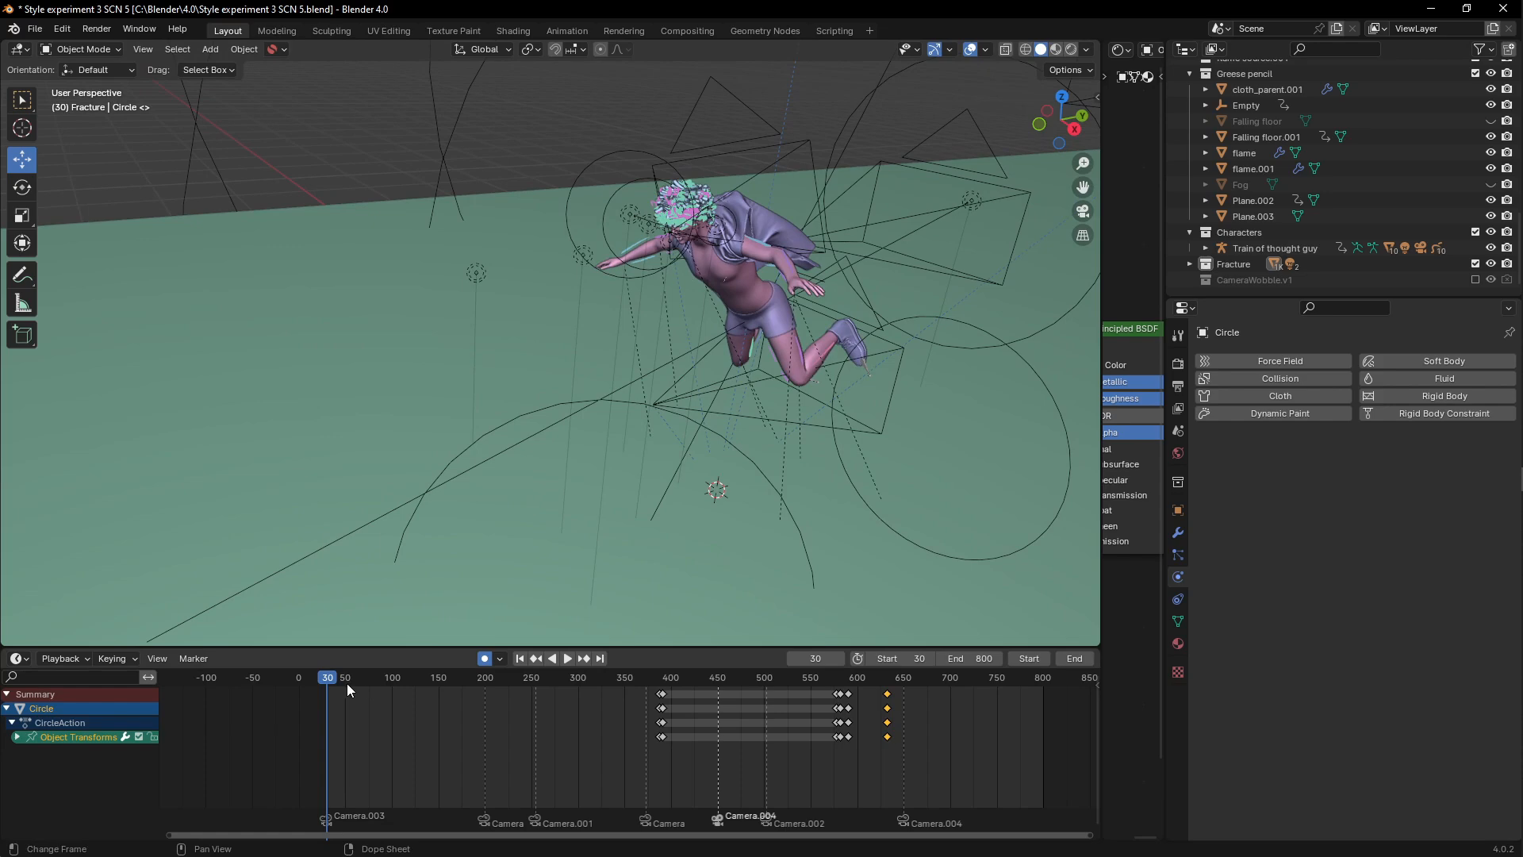
Step: Scrub back from frame 30 to frame 4 and examine the character's pose ahead of the start frame
key("space")
left_click_drag(336, 679, 313, 676)
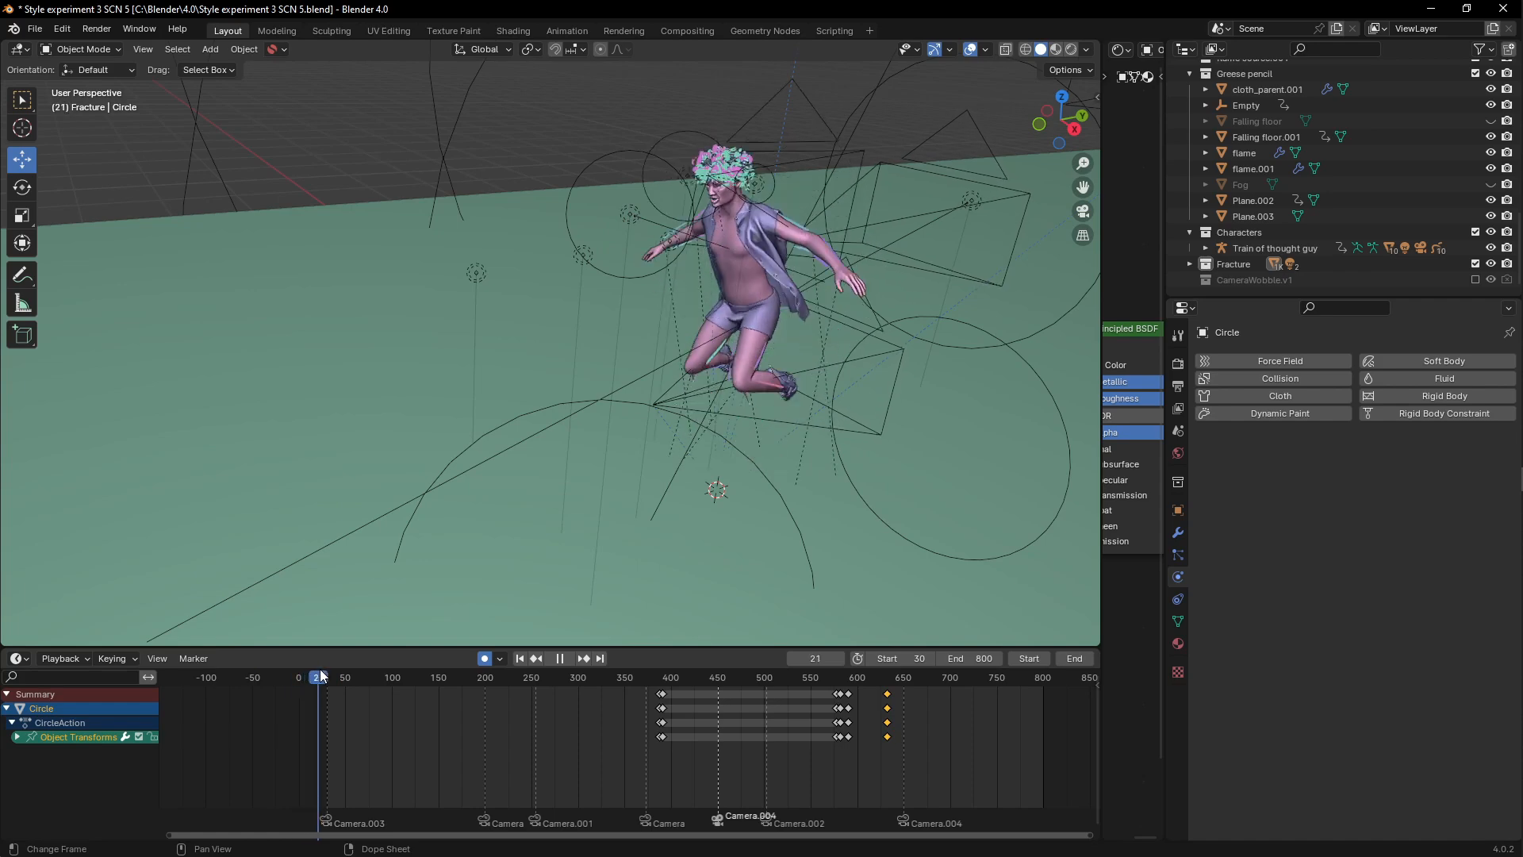
left_click(312, 673)
key("space")
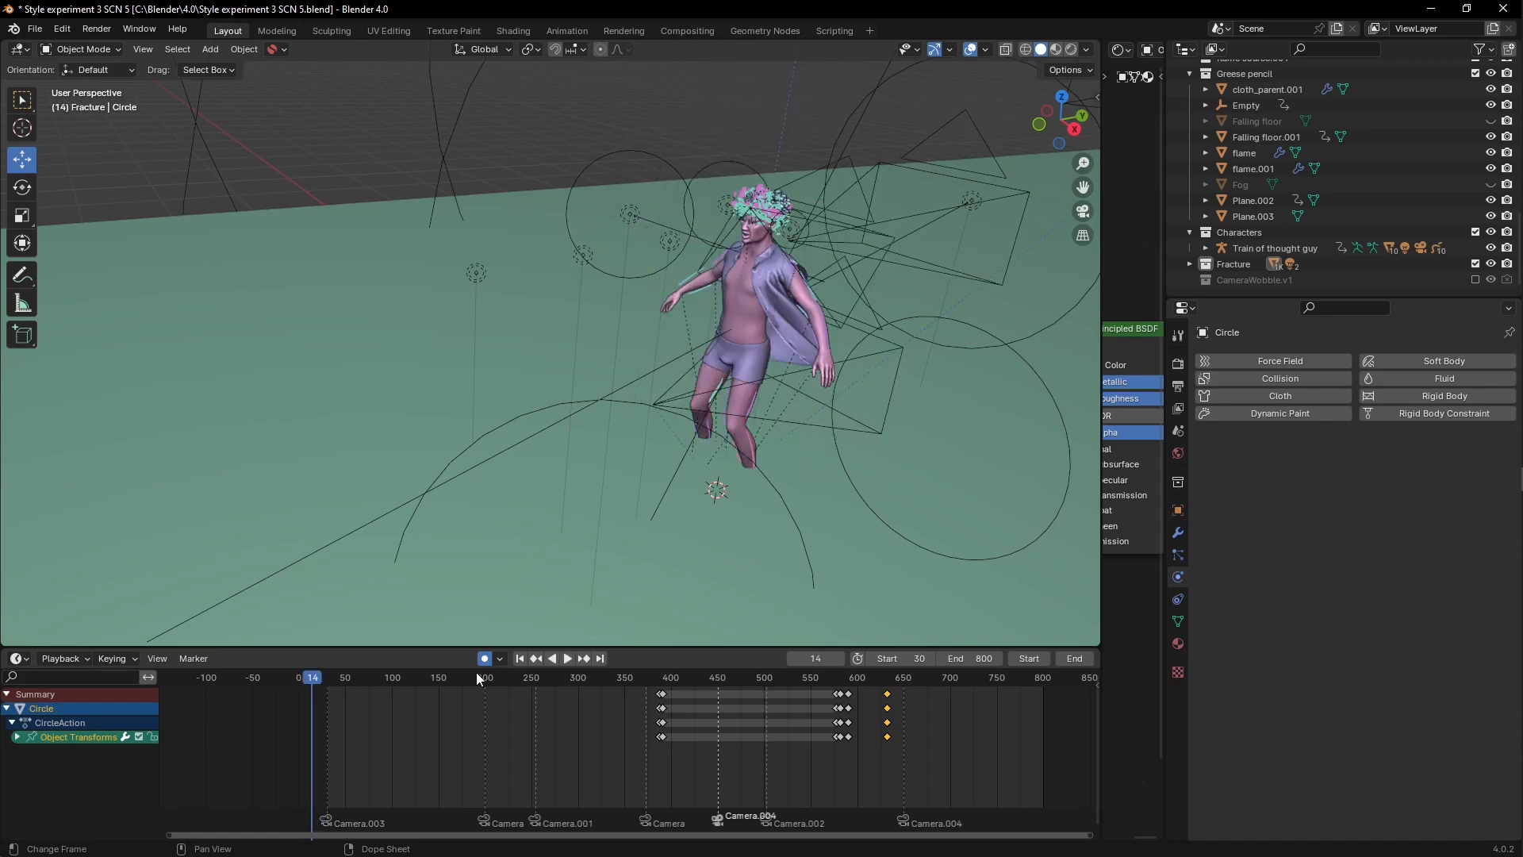
left_click(522, 658)
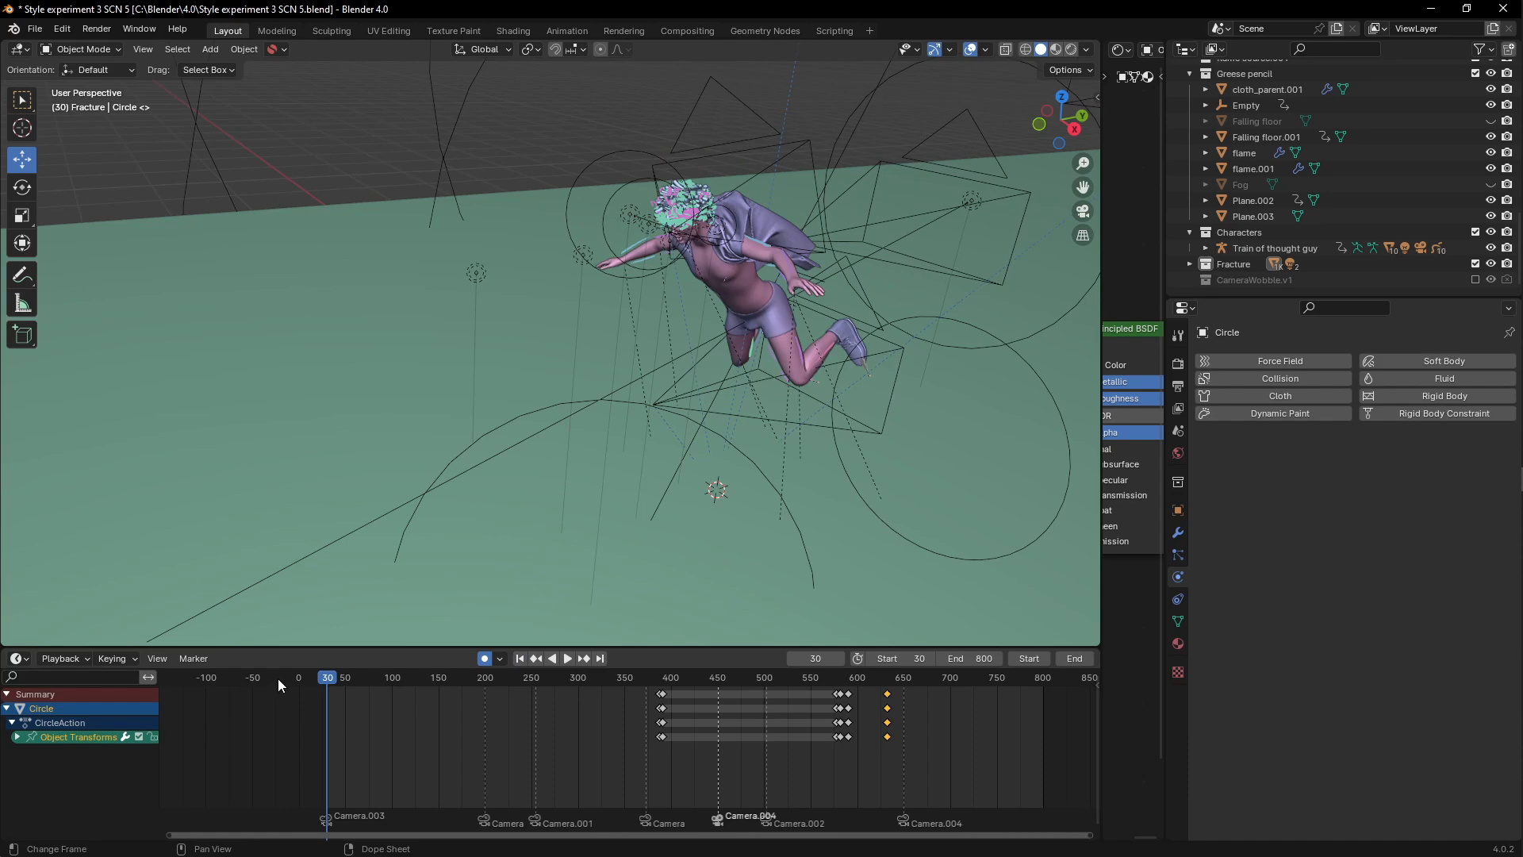
left_click_drag(324, 679, 303, 678)
scroll(746, 345, "up", 5)
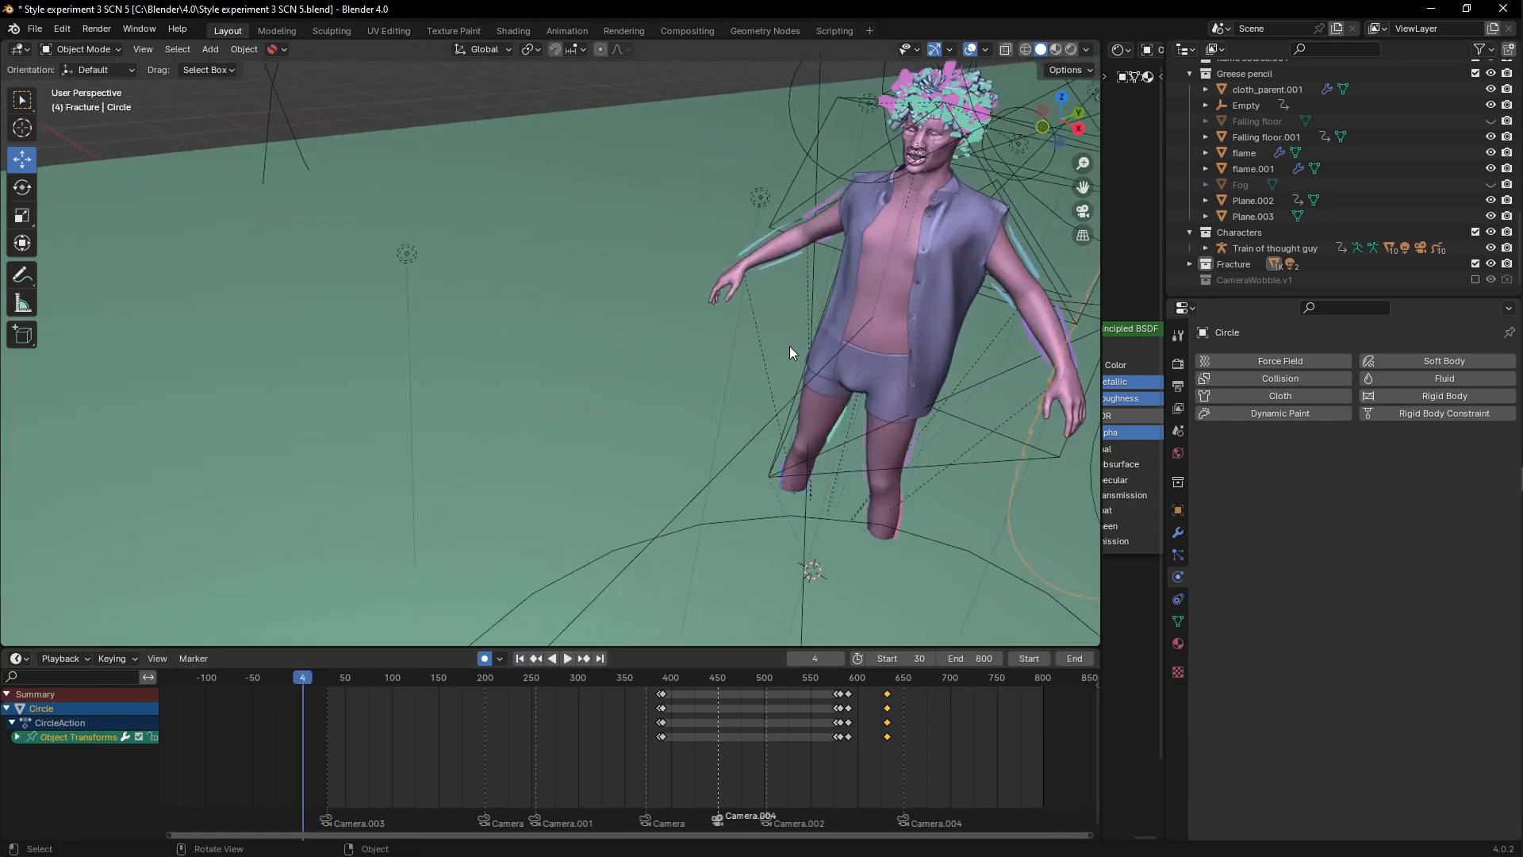
middle_click_drag(788, 346, 577, 379)
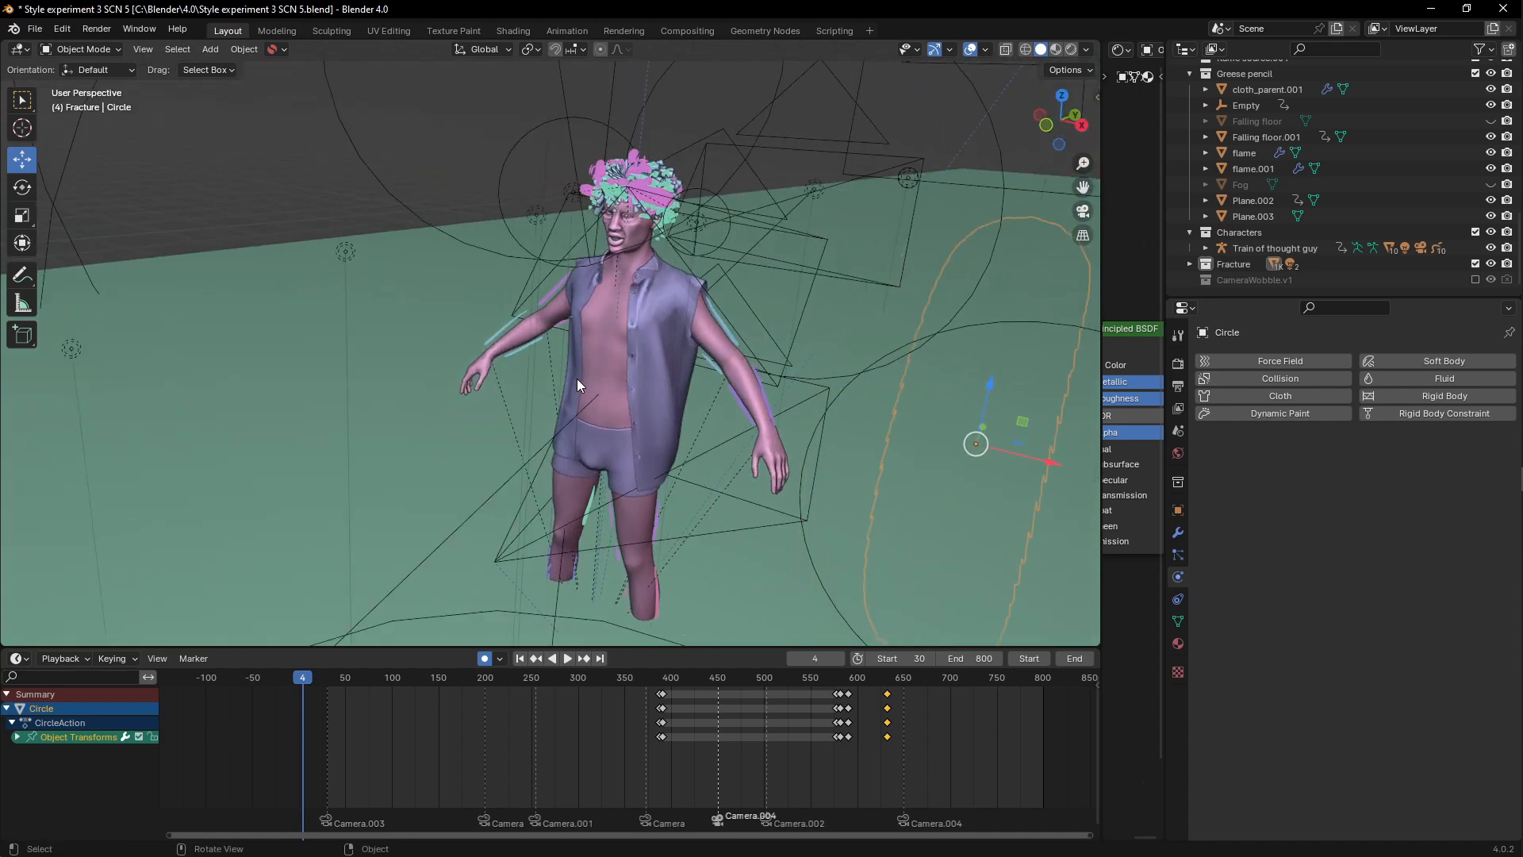
Step: Play the animation from frame 4 and scrub through the character's movement to frame 388
key("space")
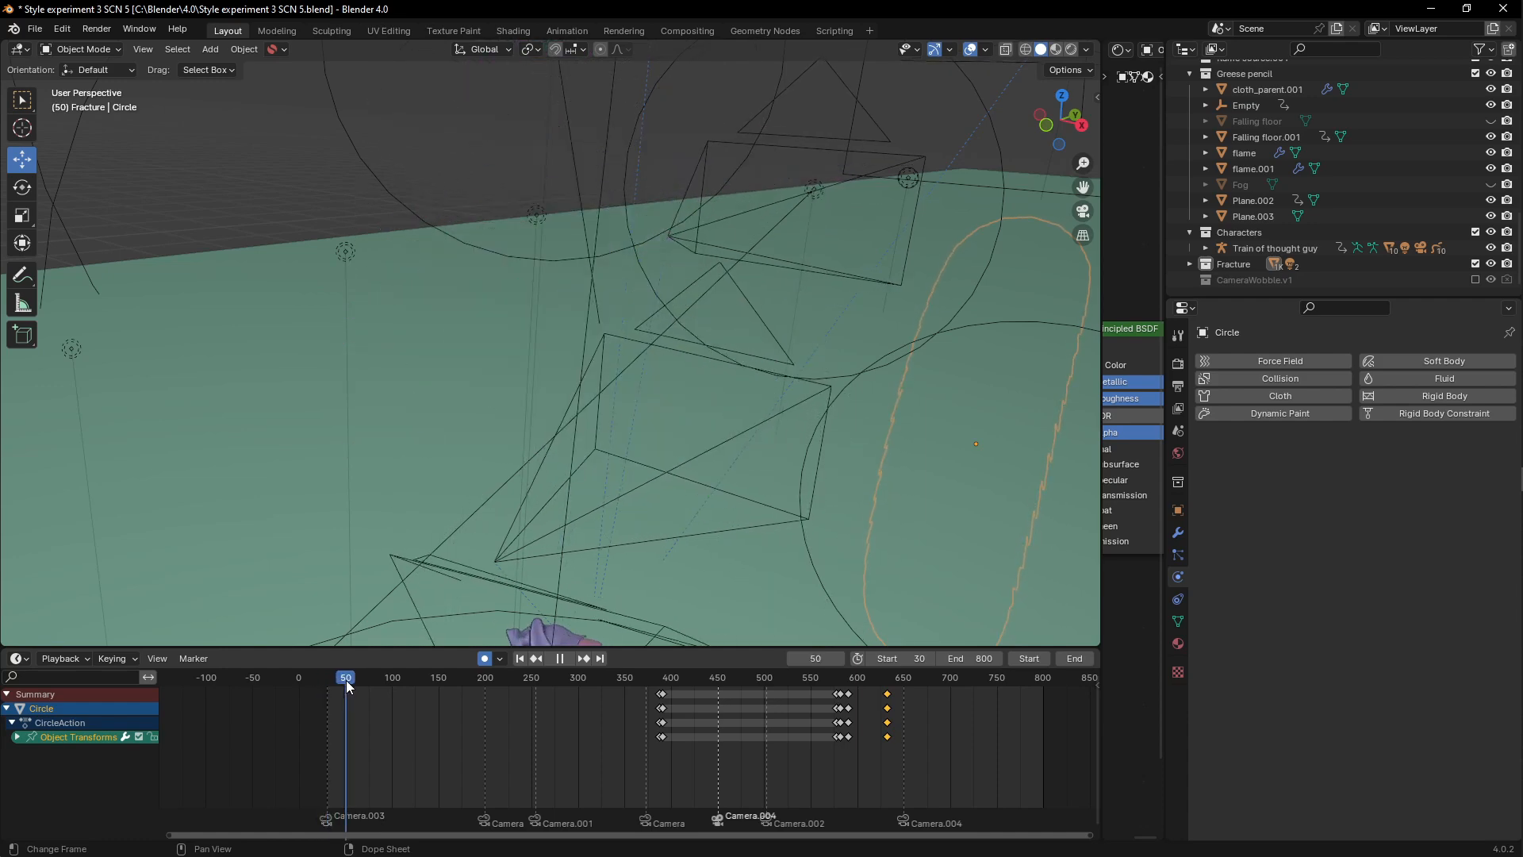
left_click(323, 681)
left_click_drag(327, 682, 661, 661)
left_click(326, 680)
left_click(326, 680)
left_click(325, 679)
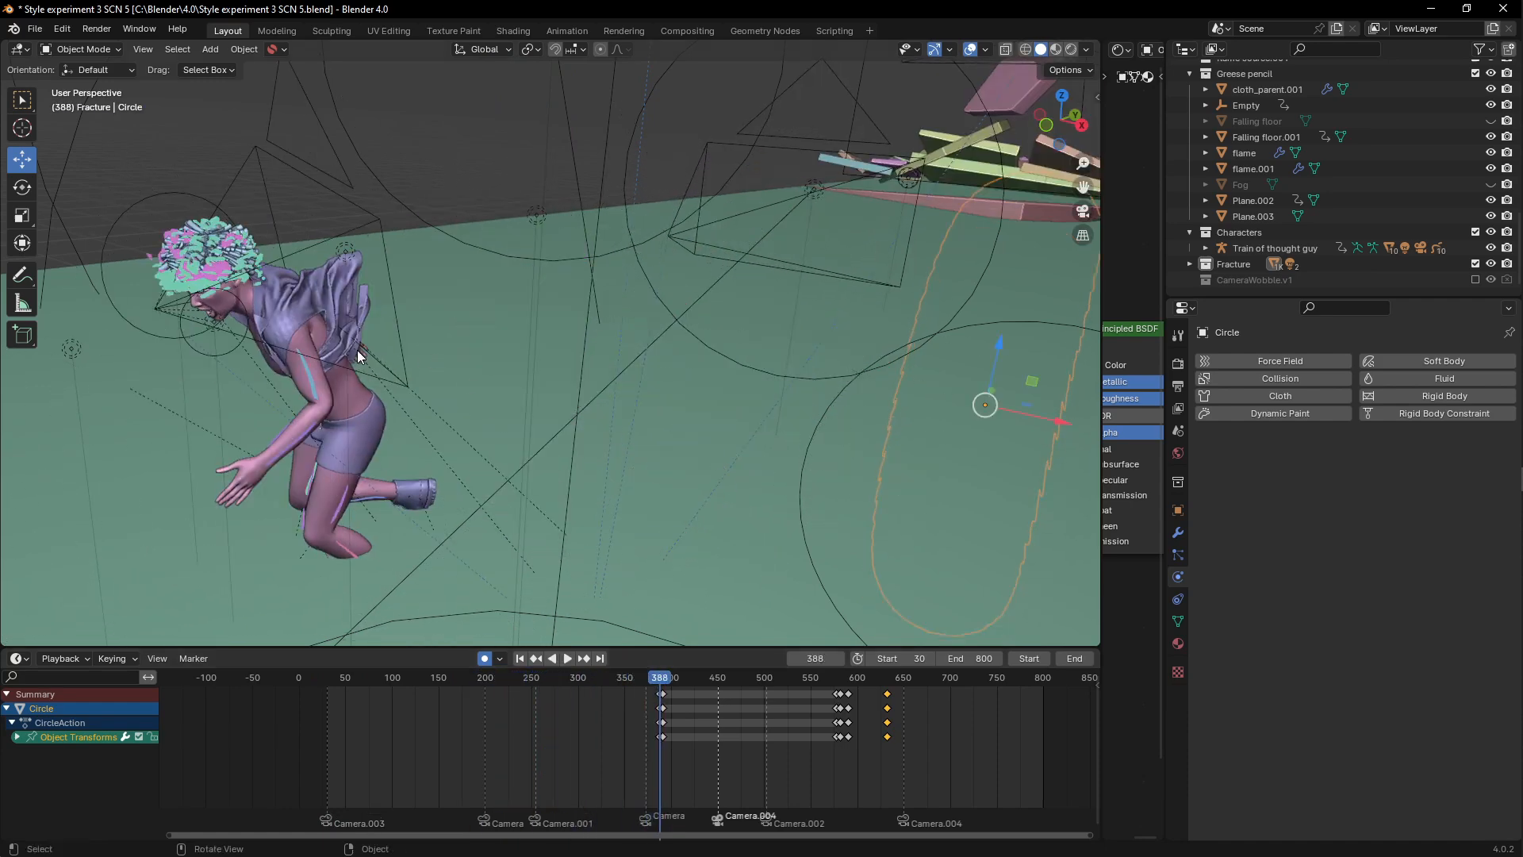
Step: View the shot through the active camera in Rendered shading, play from frame 388 and scrub to frame 482
key("KP_0")
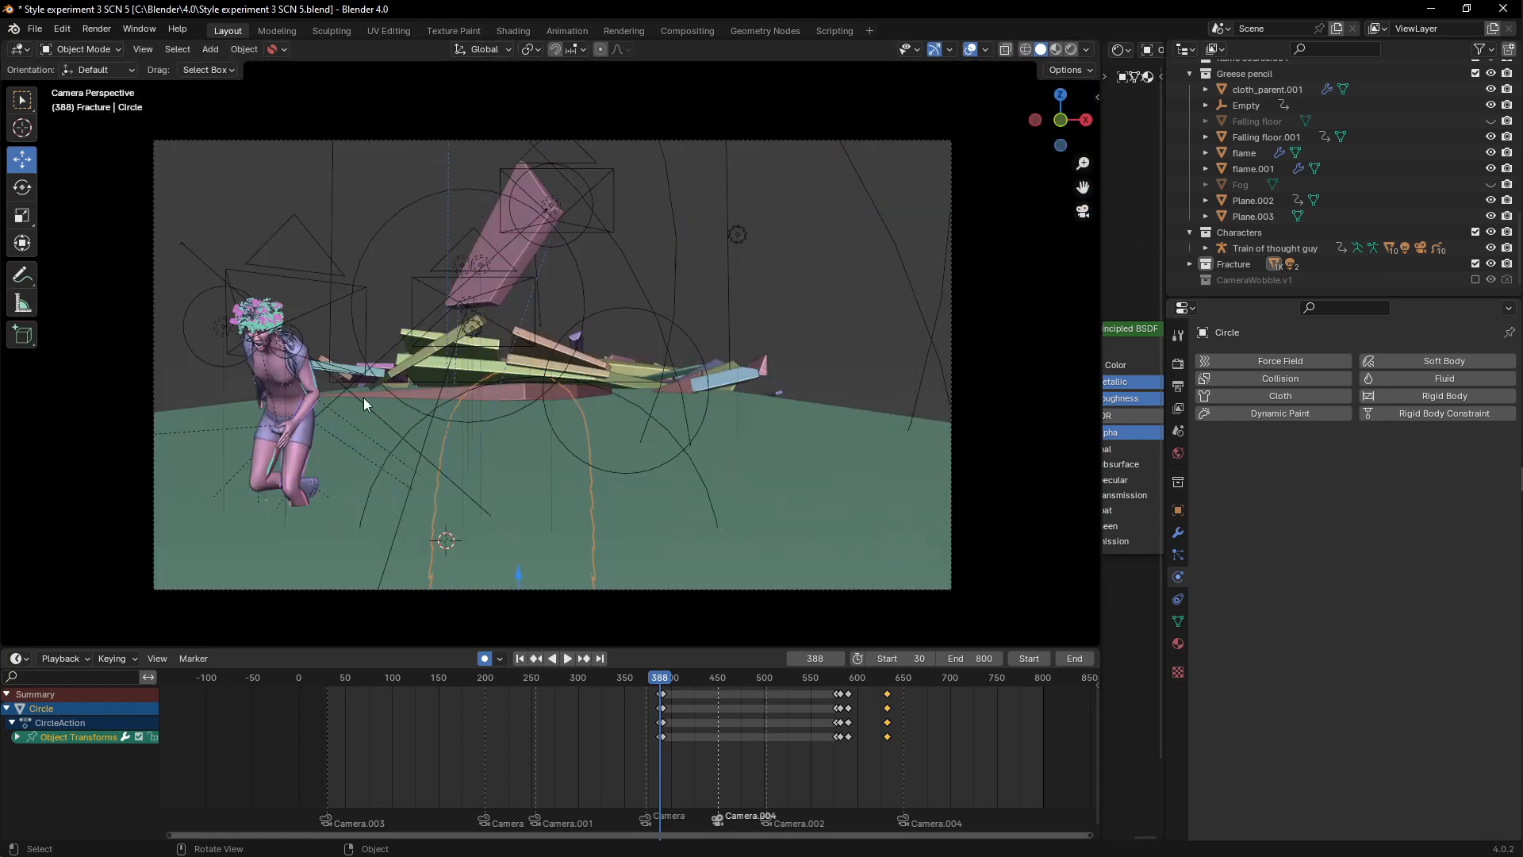
key("z")
left_click(362, 278)
key("space")
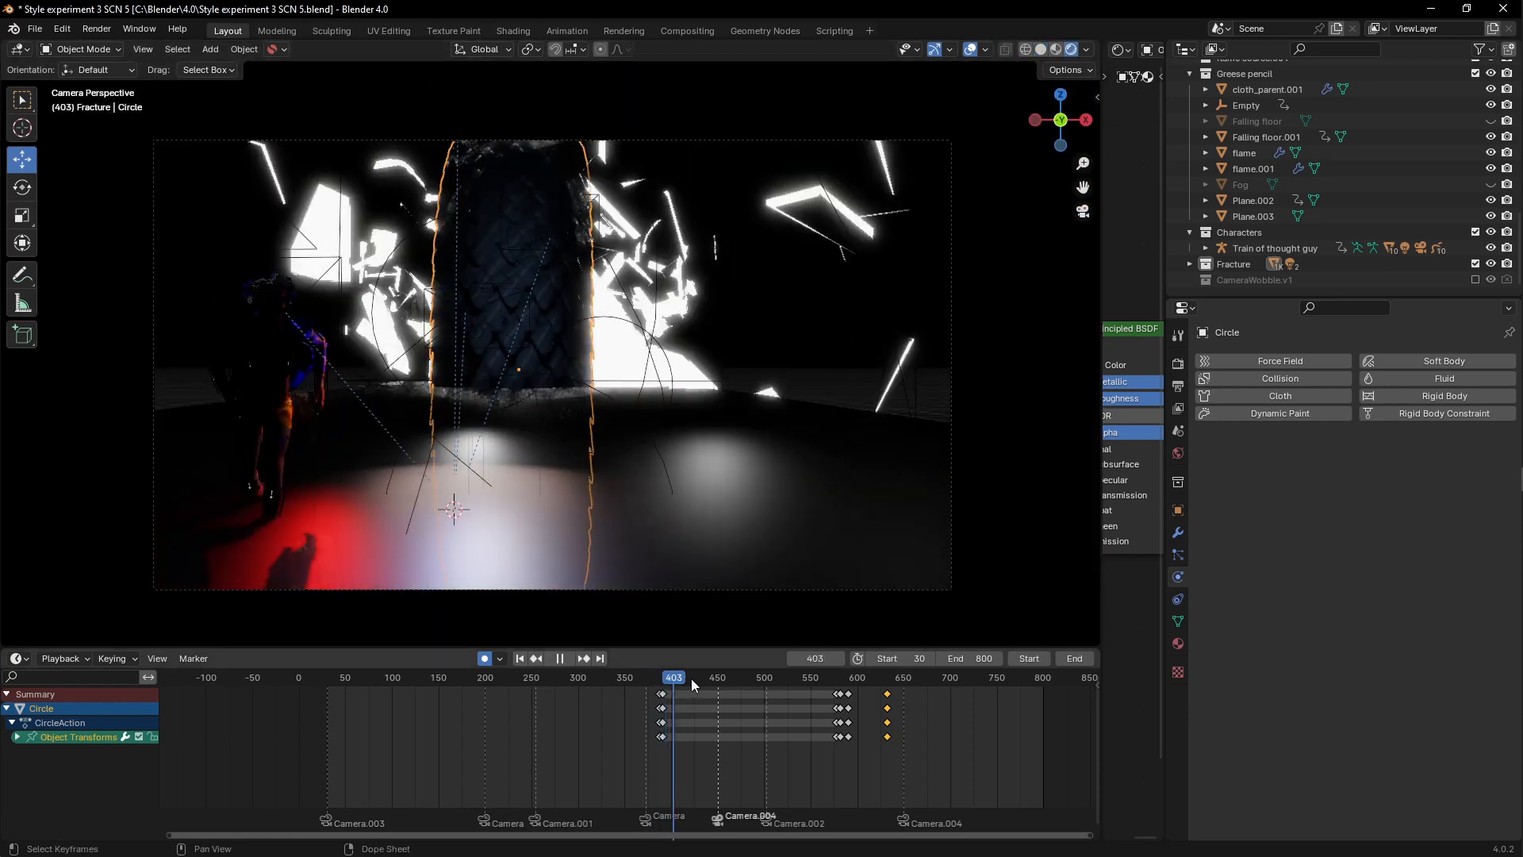
left_click_drag(704, 674, 748, 679)
scroll(565, 509, "up", 7)
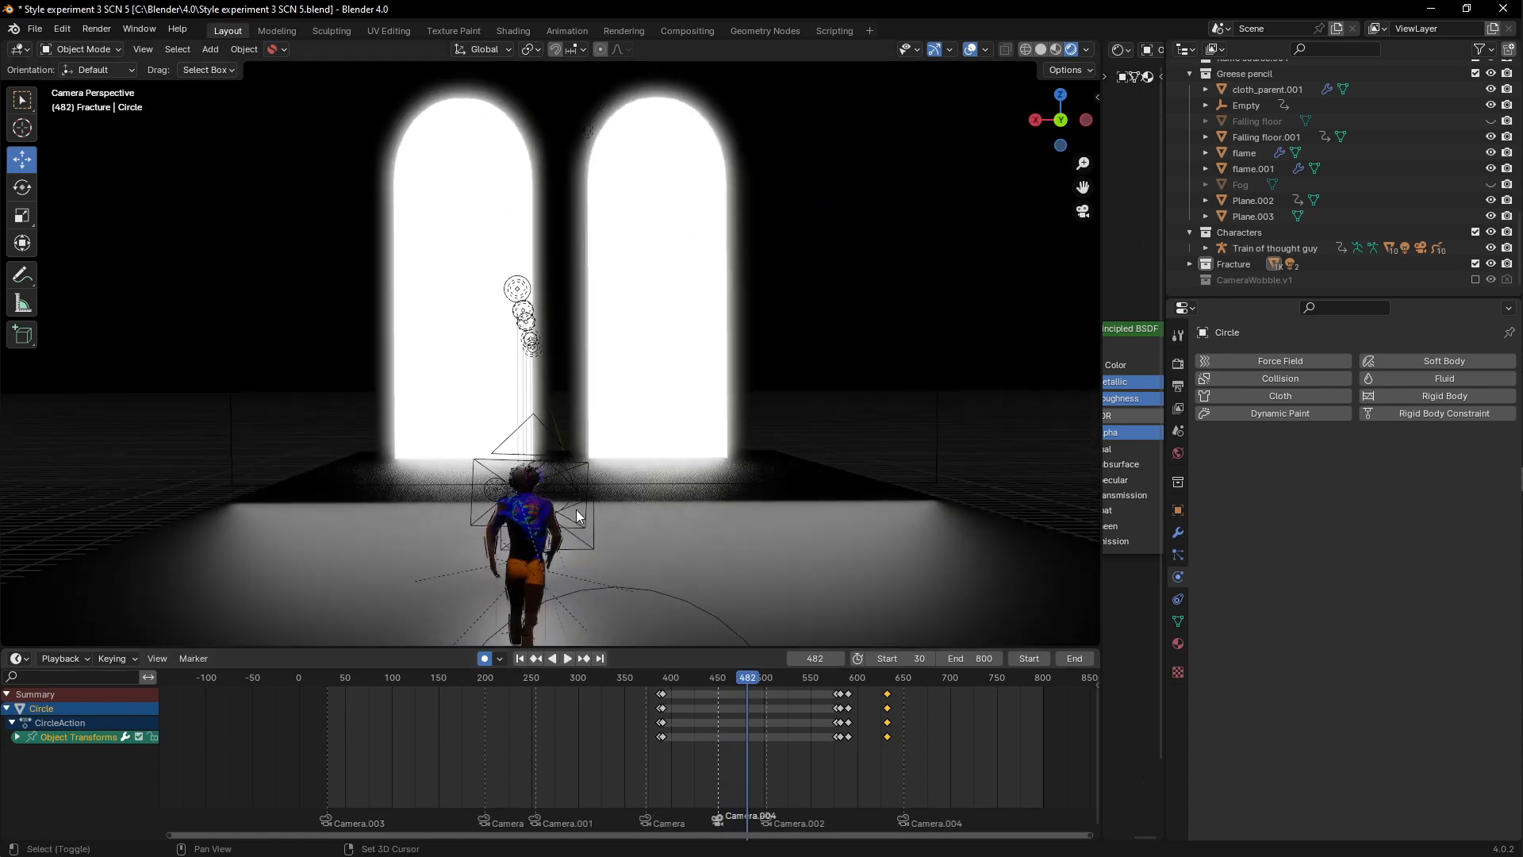
Step: Play from frame 482 to frame 505 and select Camera.002 by its frame in the close-up shot
key("space")
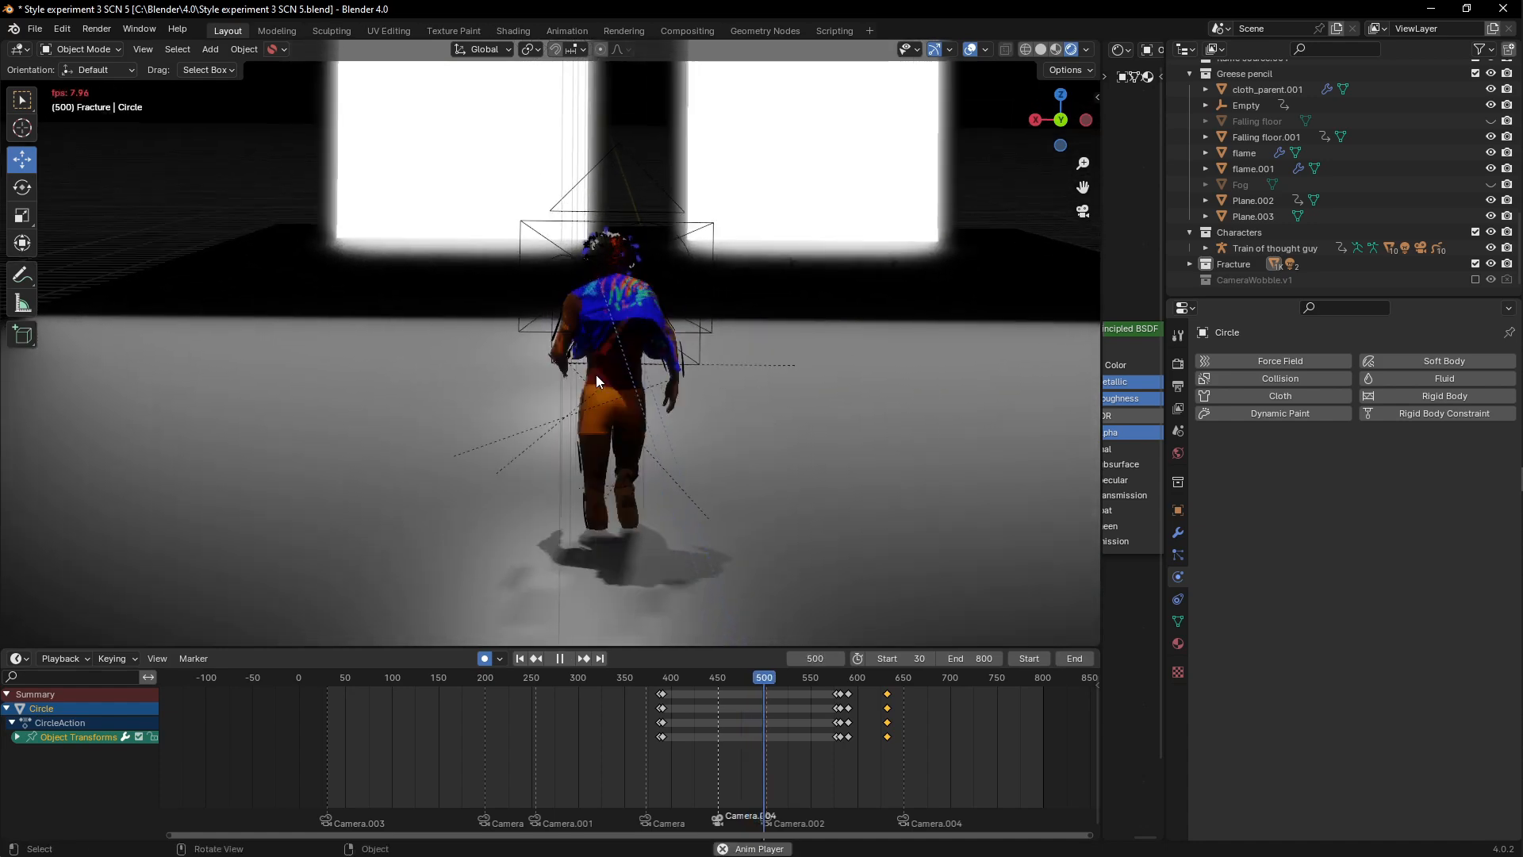
key("space")
scroll(606, 360, "down", 8)
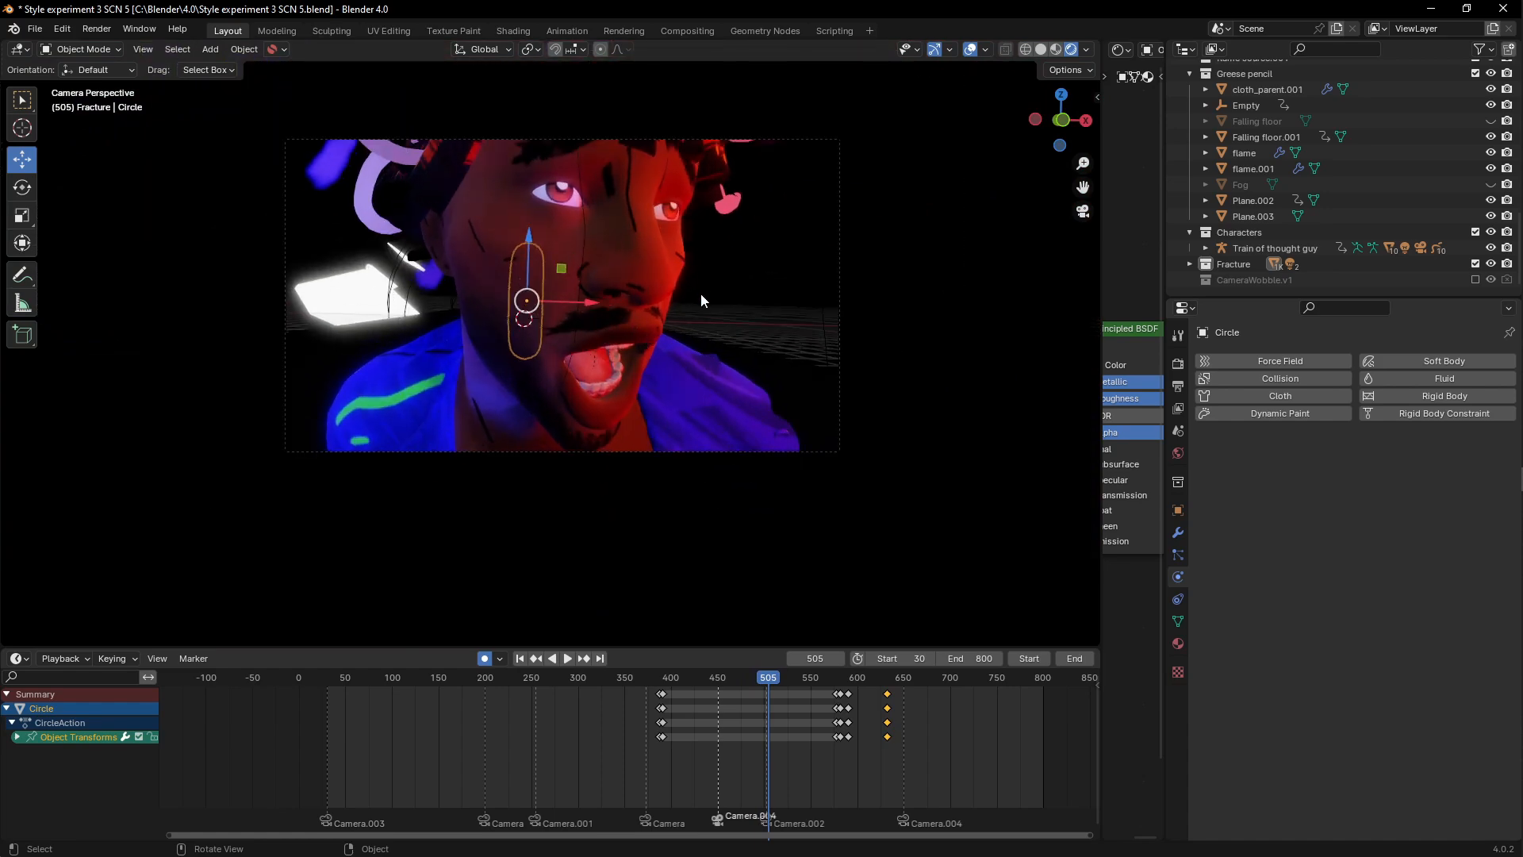
scroll(701, 294, "up", 2)
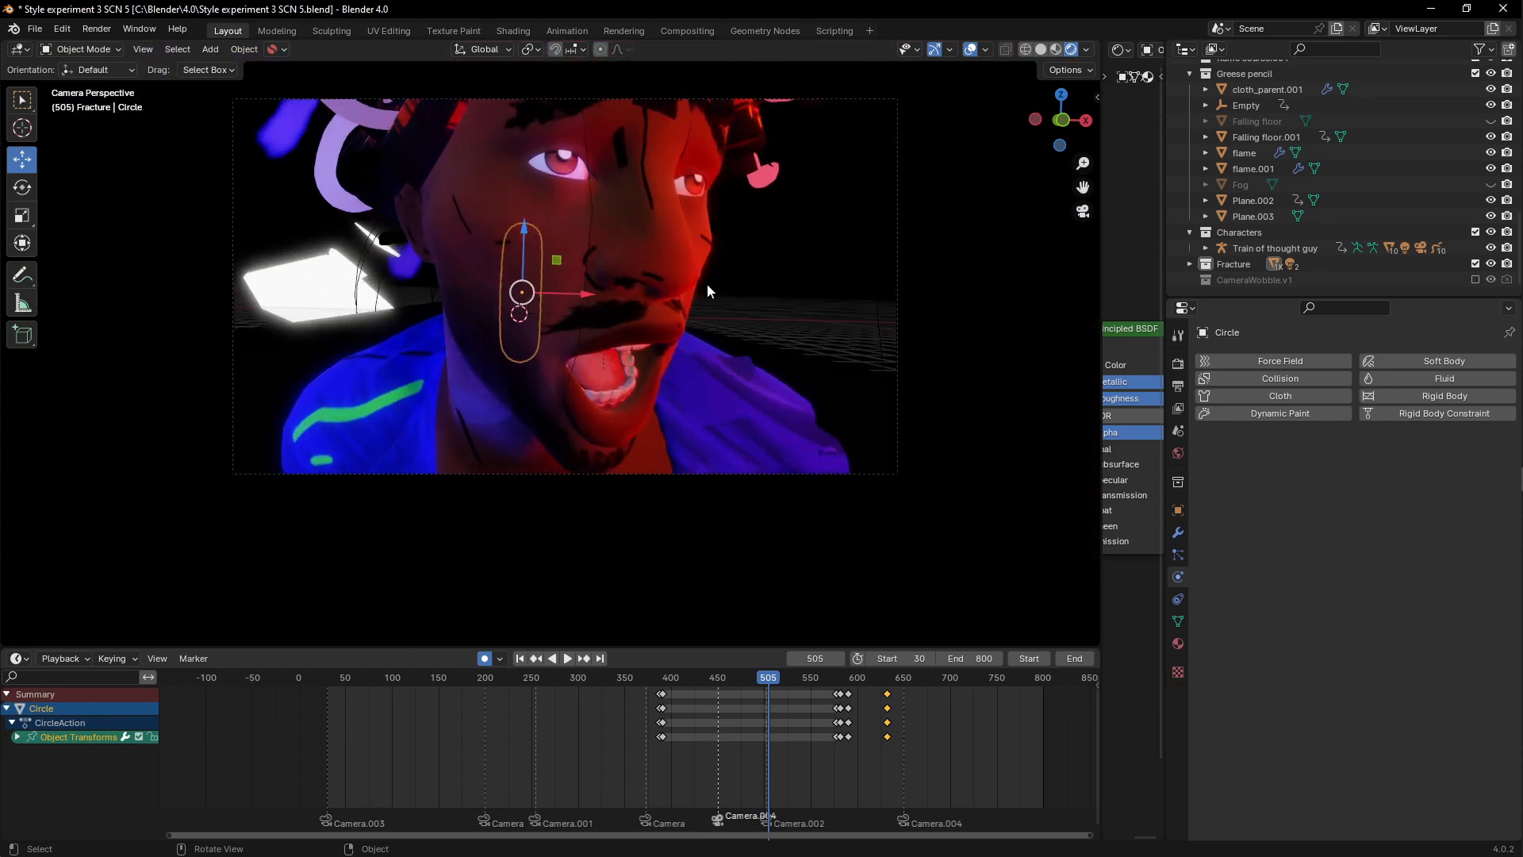
left_click(855, 98)
left_click(899, 248)
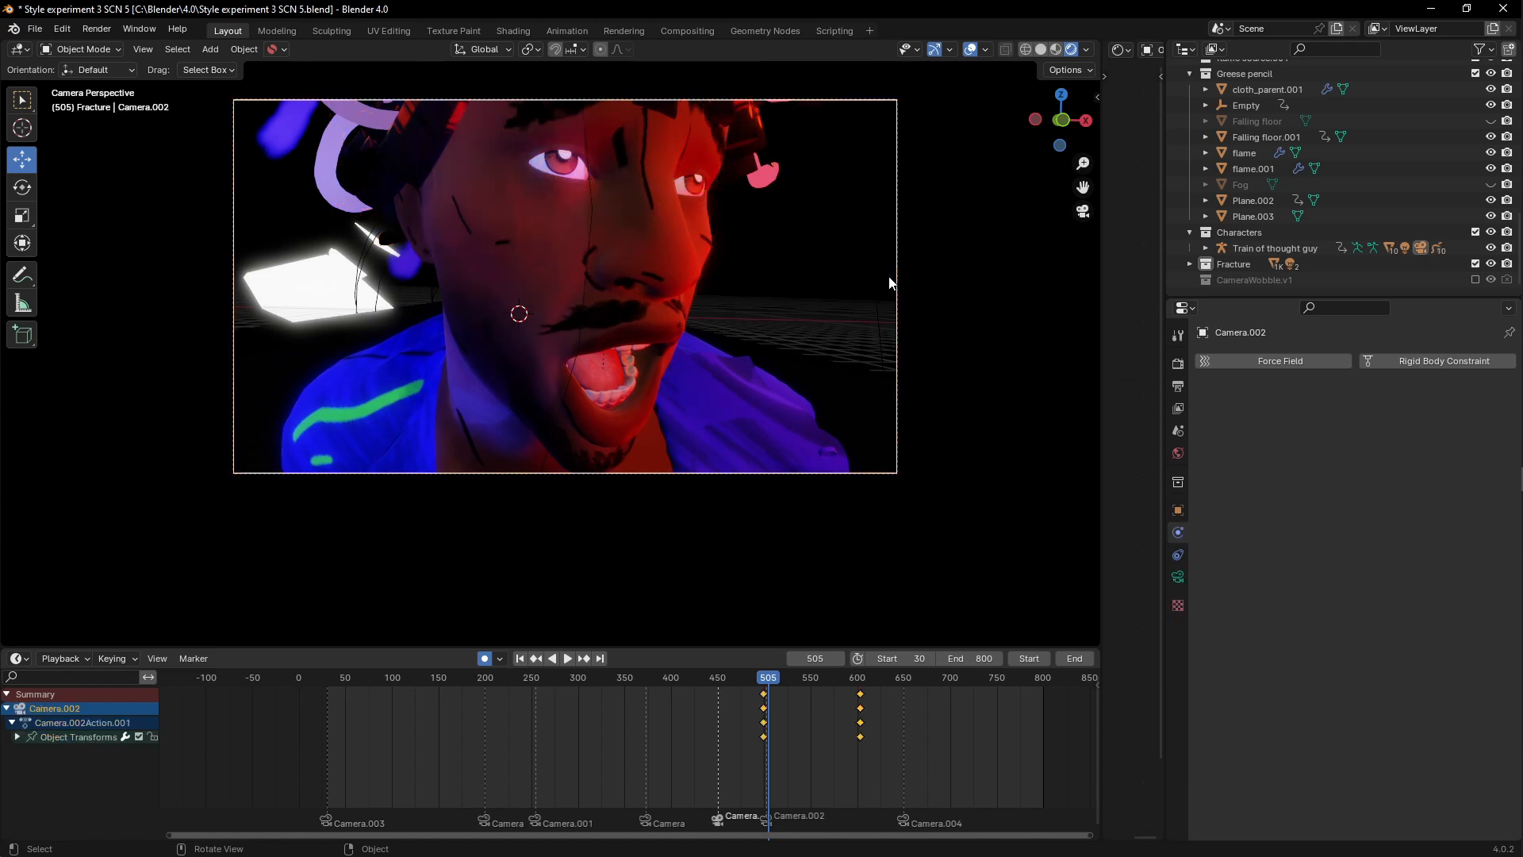
Step: Select the camera-bound timeline markers one after another, from Camera.003 at frame 30 to Camera.004 at frame 650
left_click(327, 820)
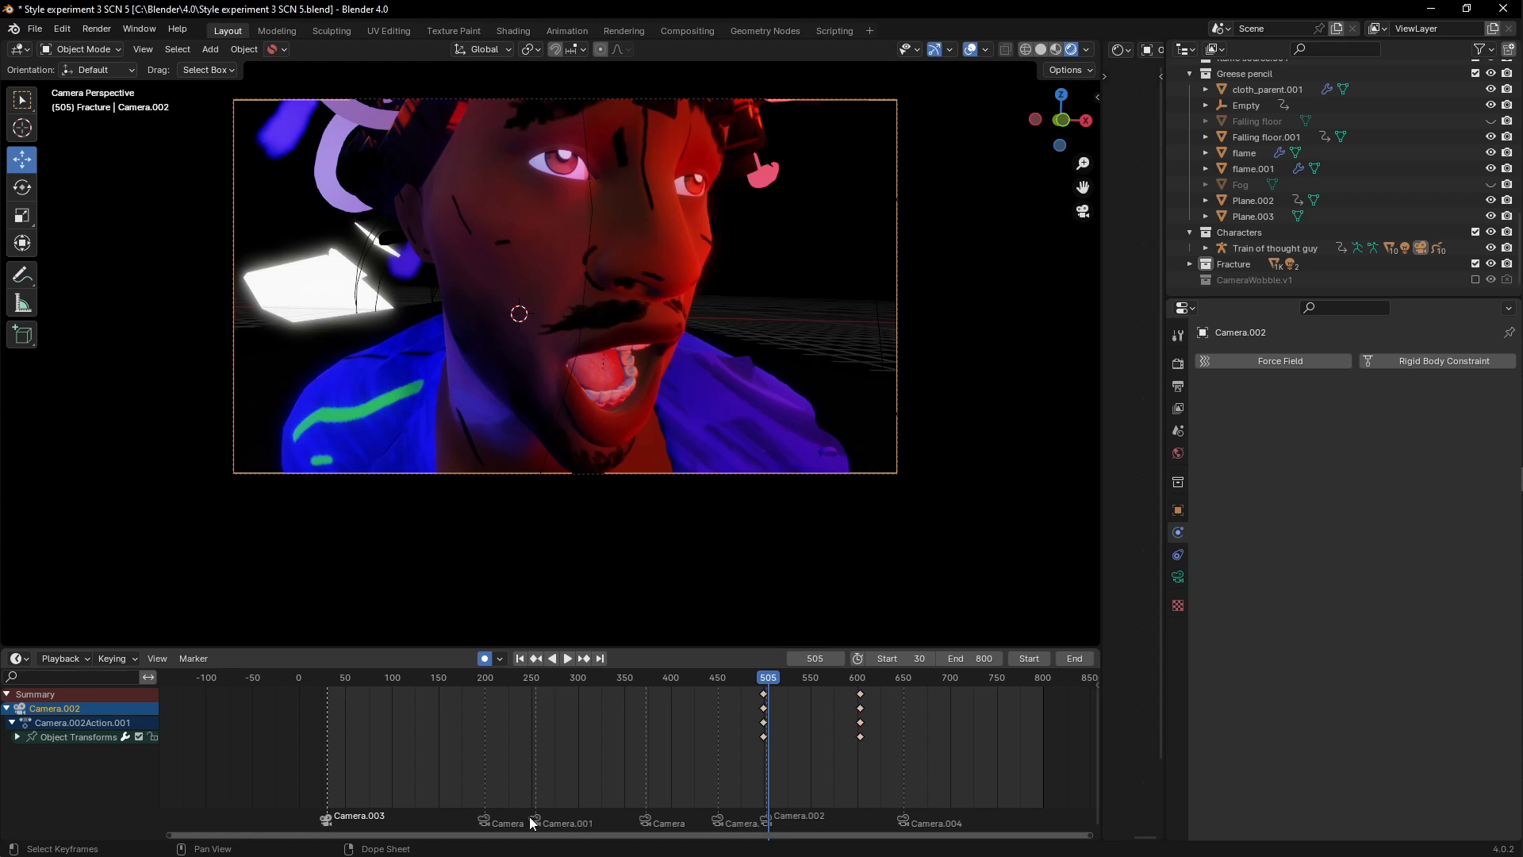
left_click(485, 822)
left_click(538, 820)
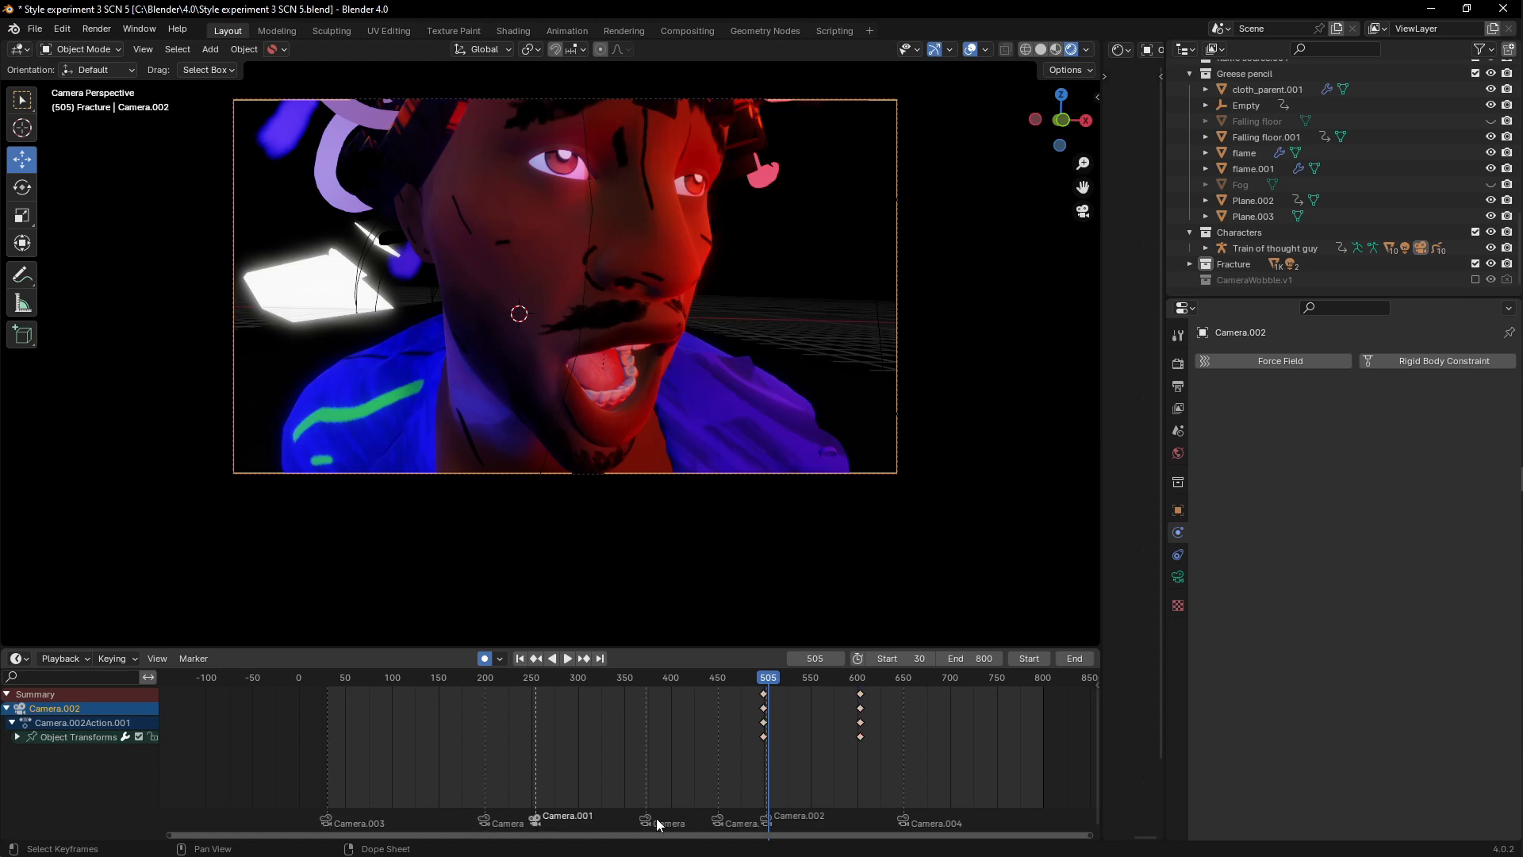
left_click(652, 821)
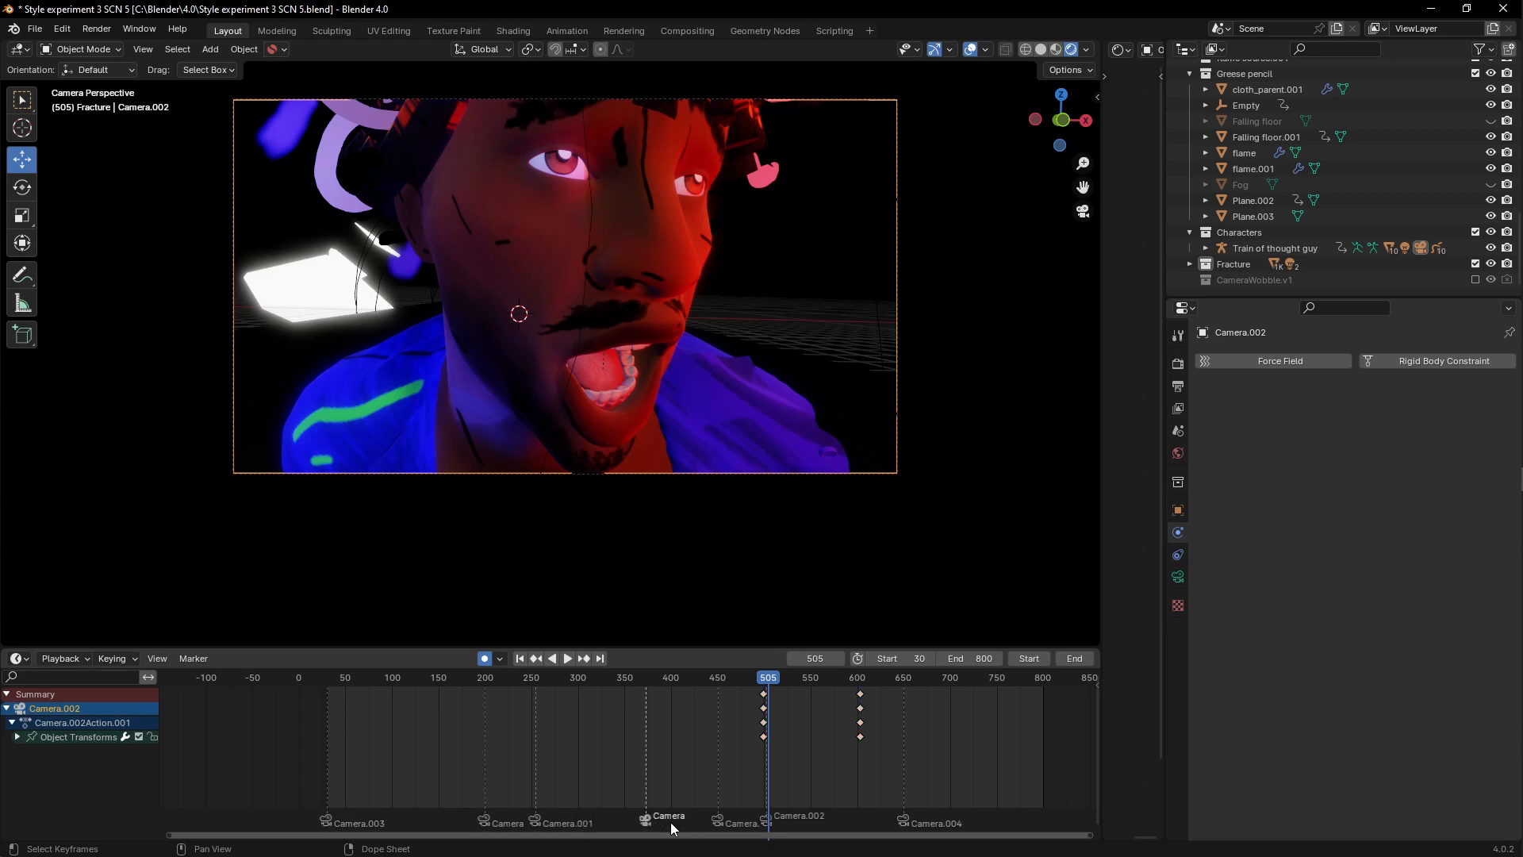
left_click(716, 822)
left_click(767, 821)
left_click(913, 826)
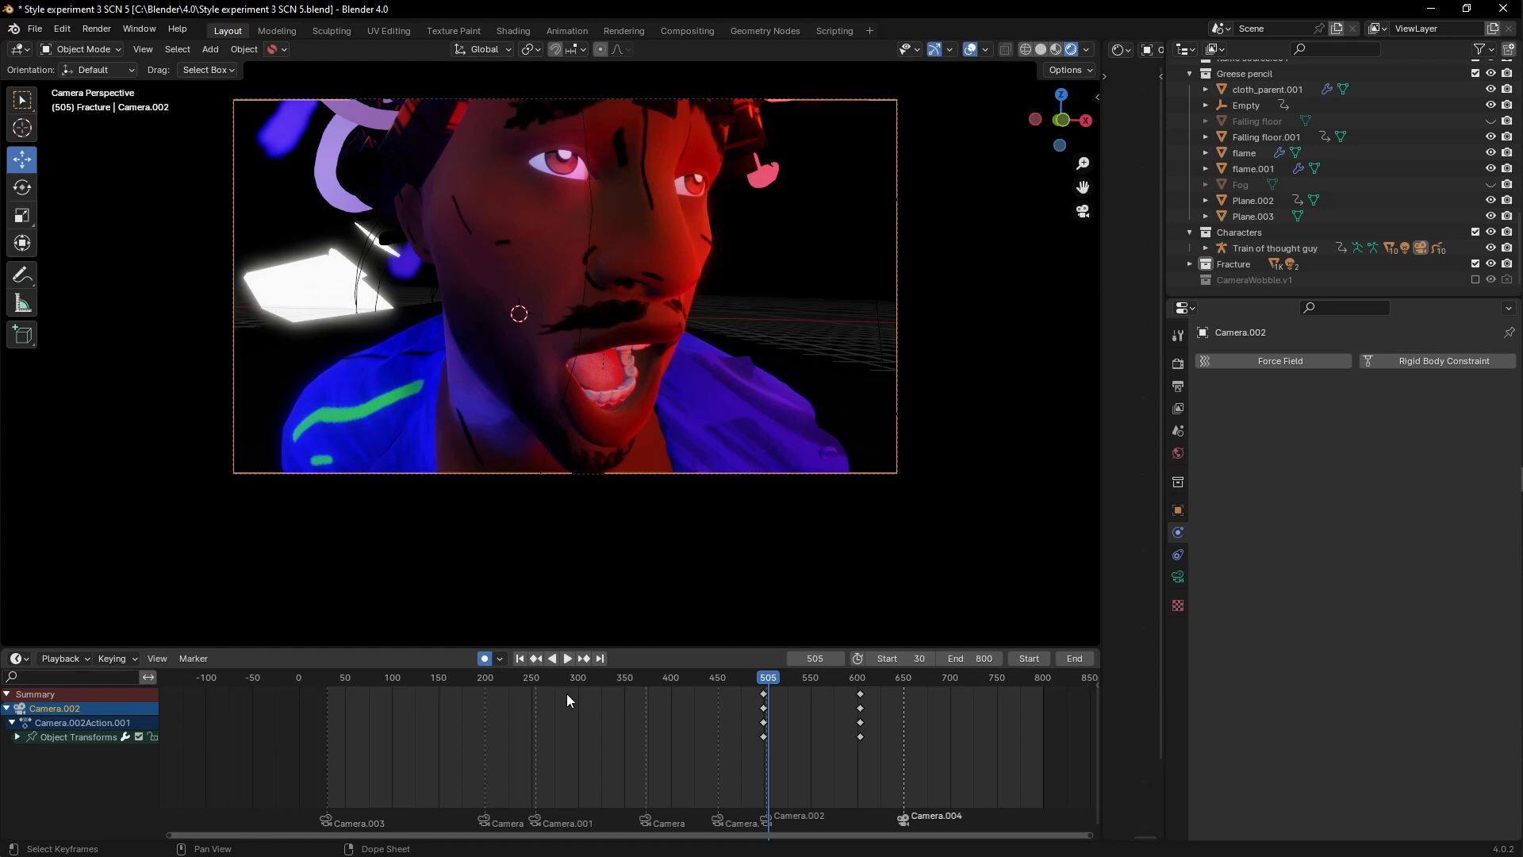
Step: Scrub from frame 195 to frame 526 to review how the shot switches between the marker-bound cameras
left_click_drag(523, 675, 469, 681)
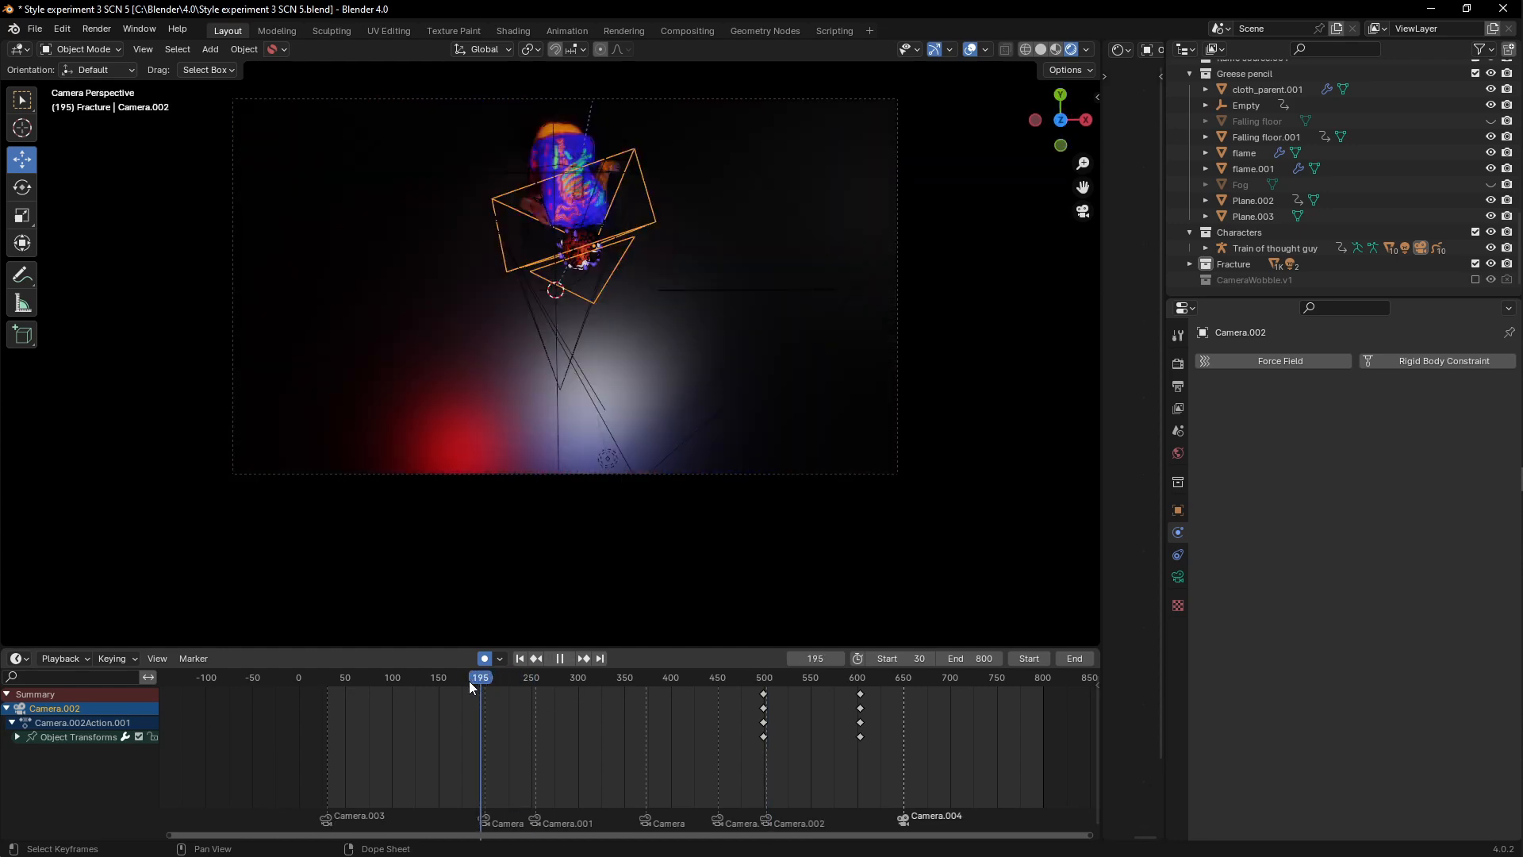
key("space")
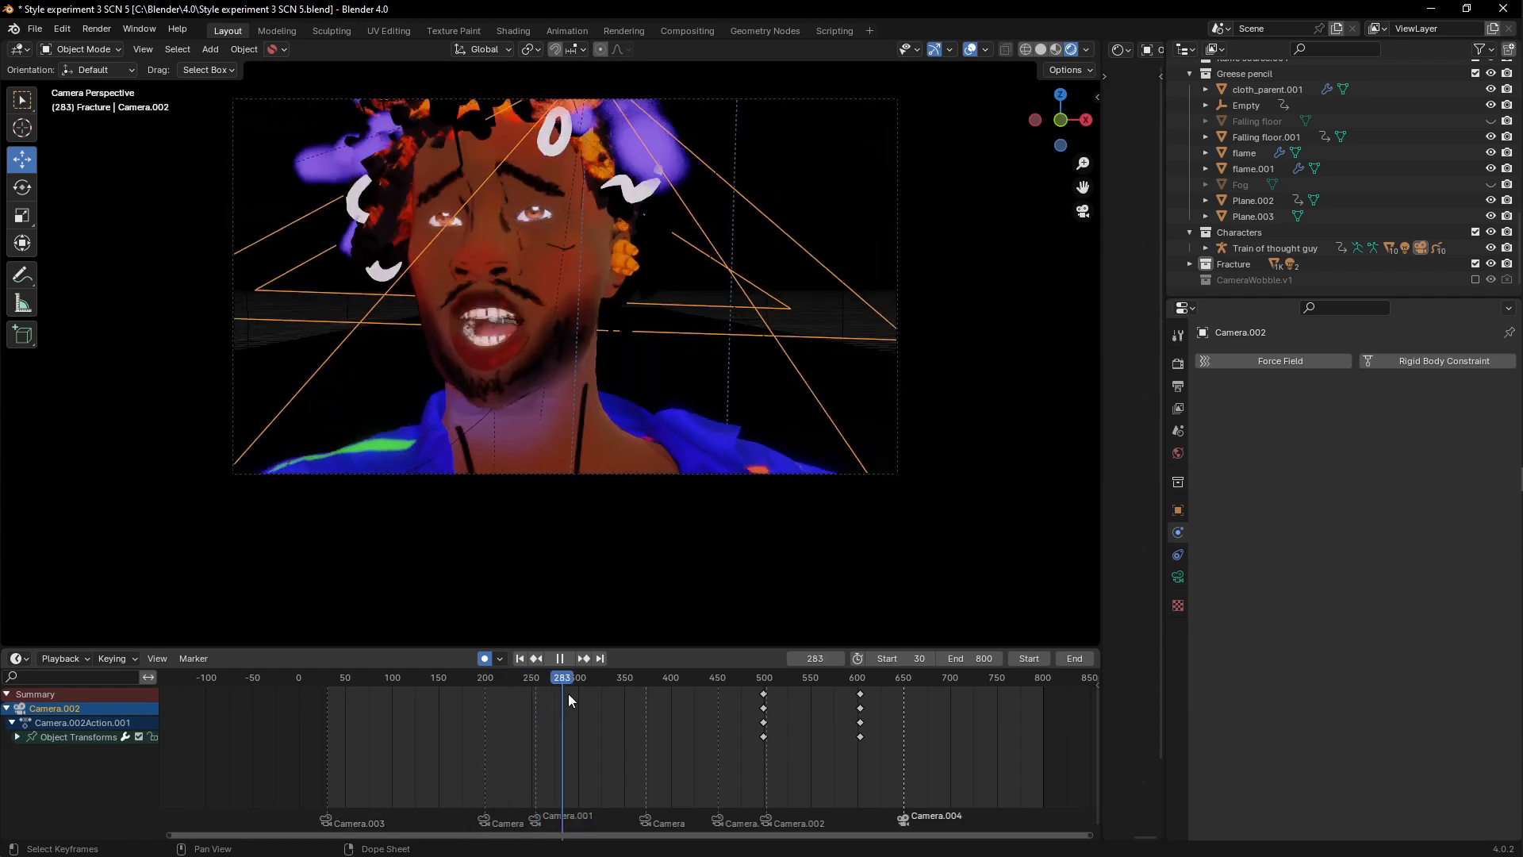
right_click(679, 697, "shift")
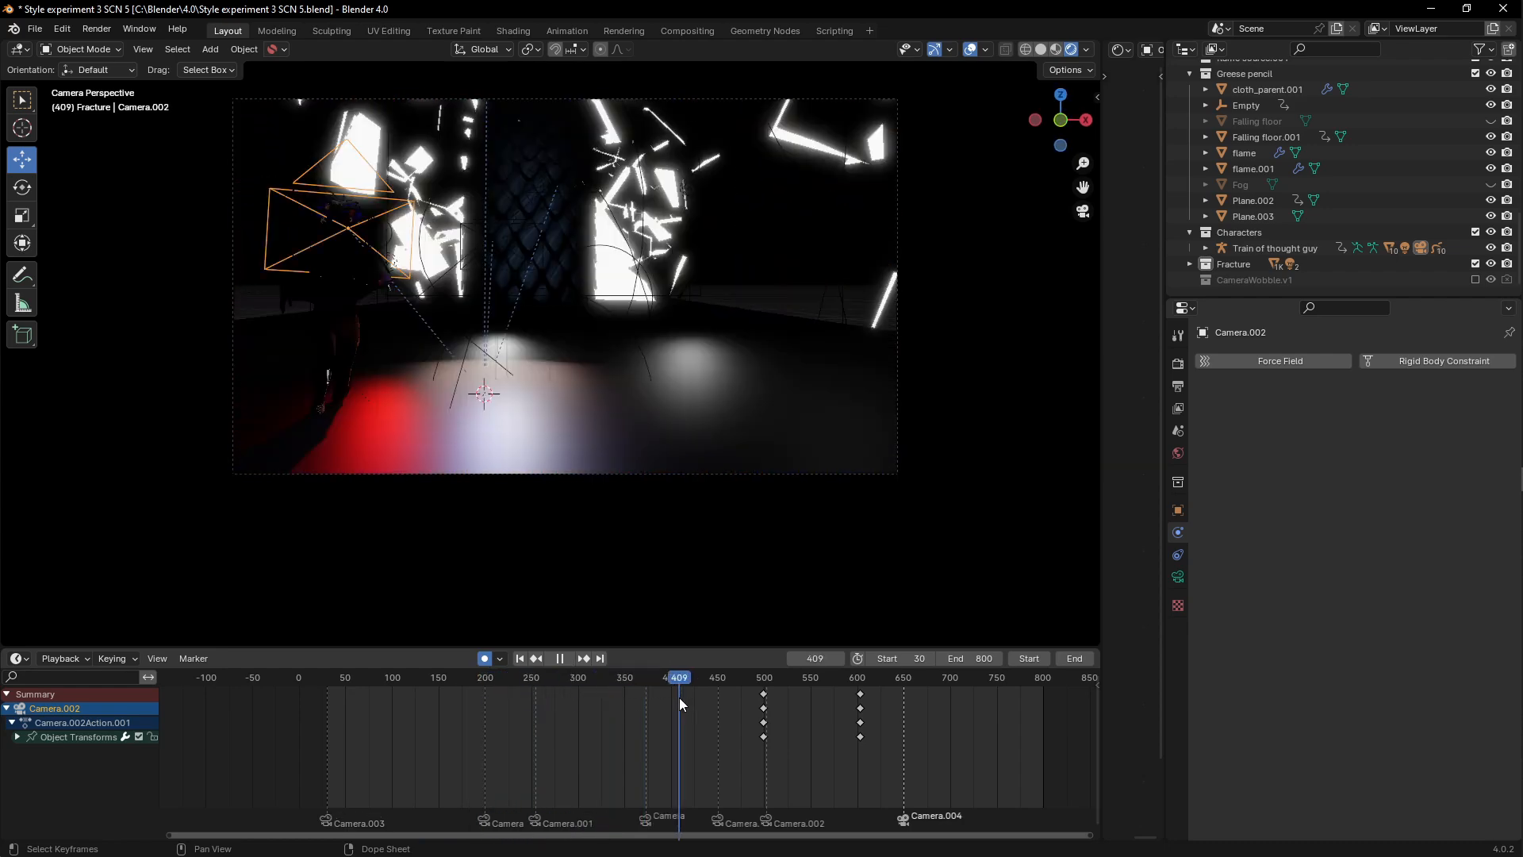
right_click(820, 722, "shift")
left_click_drag(821, 722, 788, 712)
key("space")
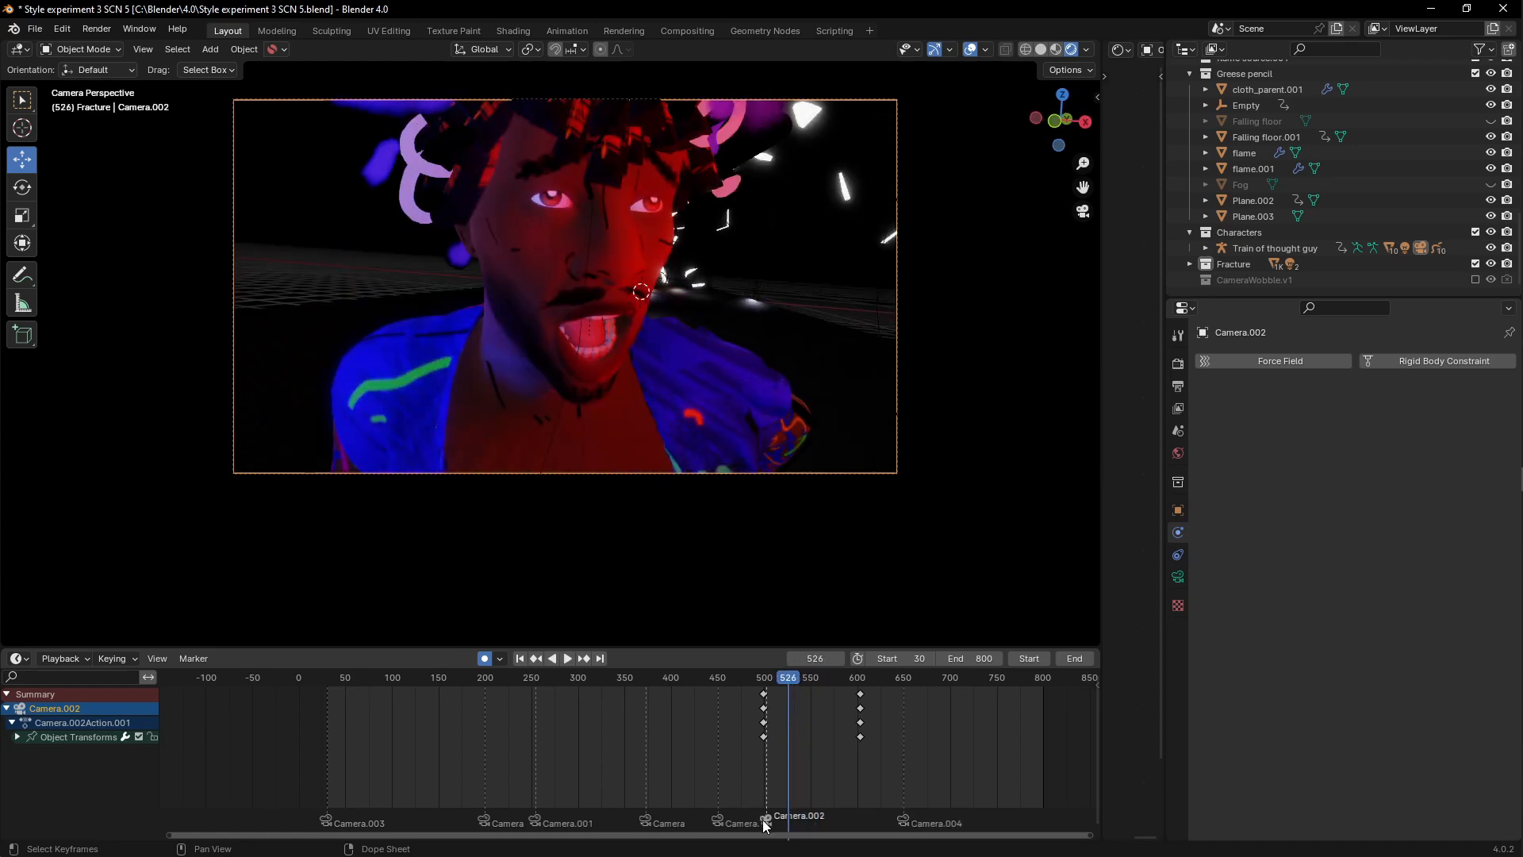
Step: Try the Camera.001 camera data on Camera.002, and reassign the Camera.002 data
left_click(1178, 576)
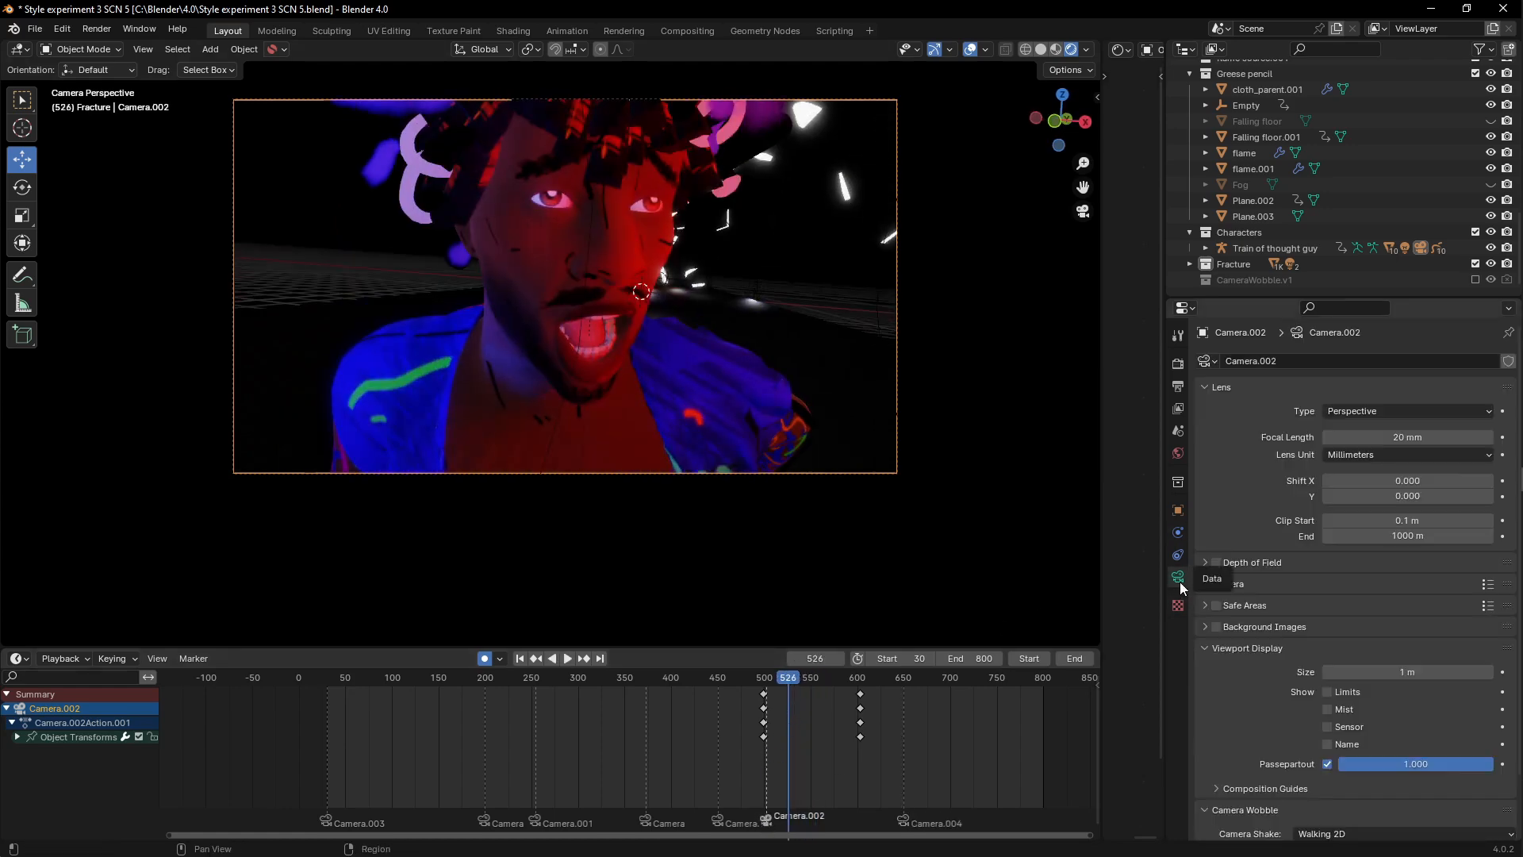
left_click(1207, 361)
left_click(1230, 399)
left_click(1207, 361)
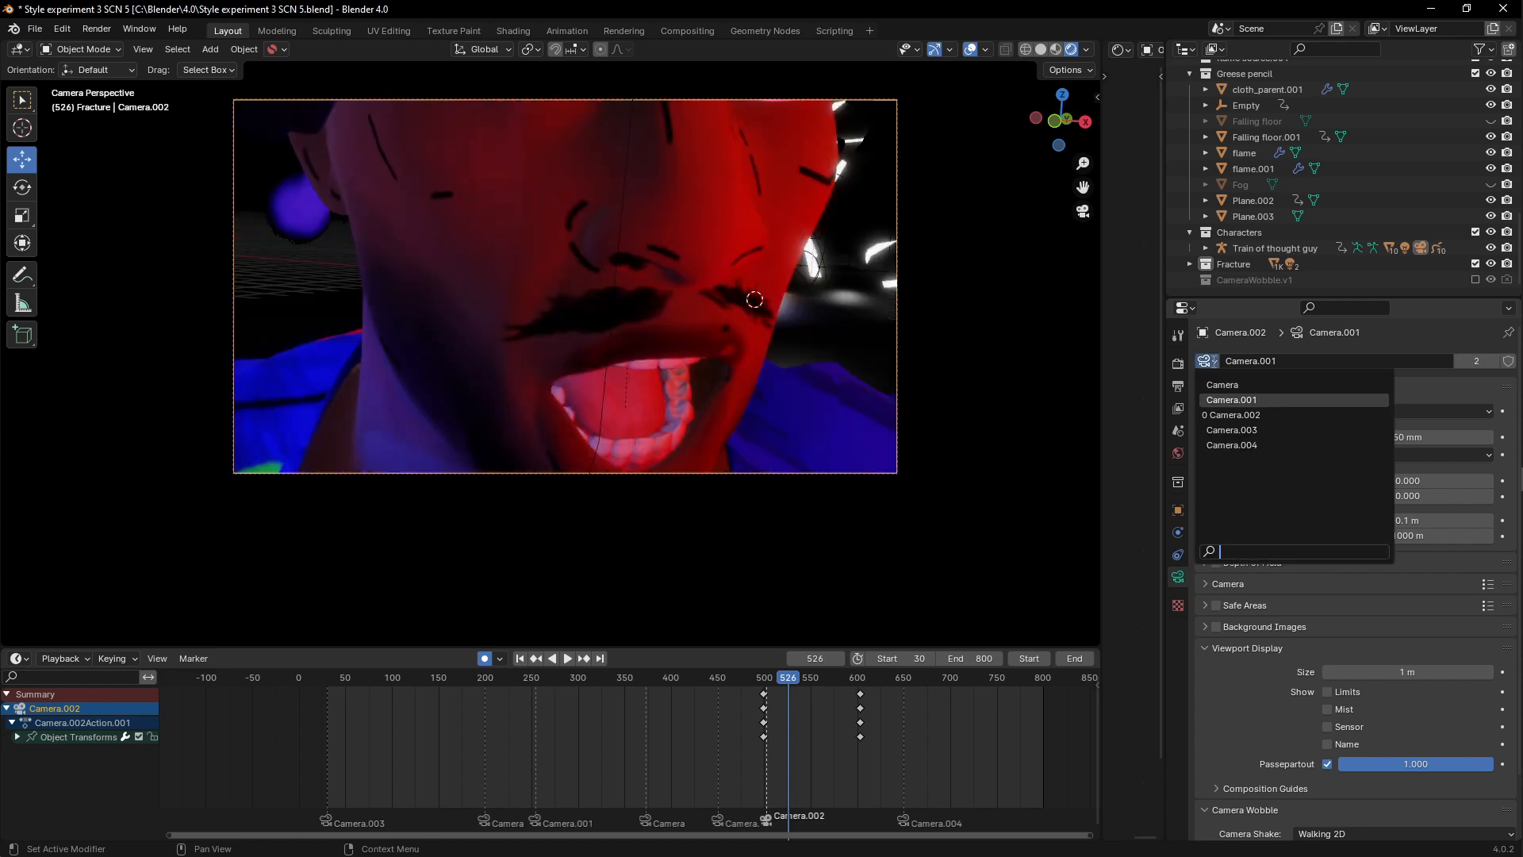
left_click(1234, 415)
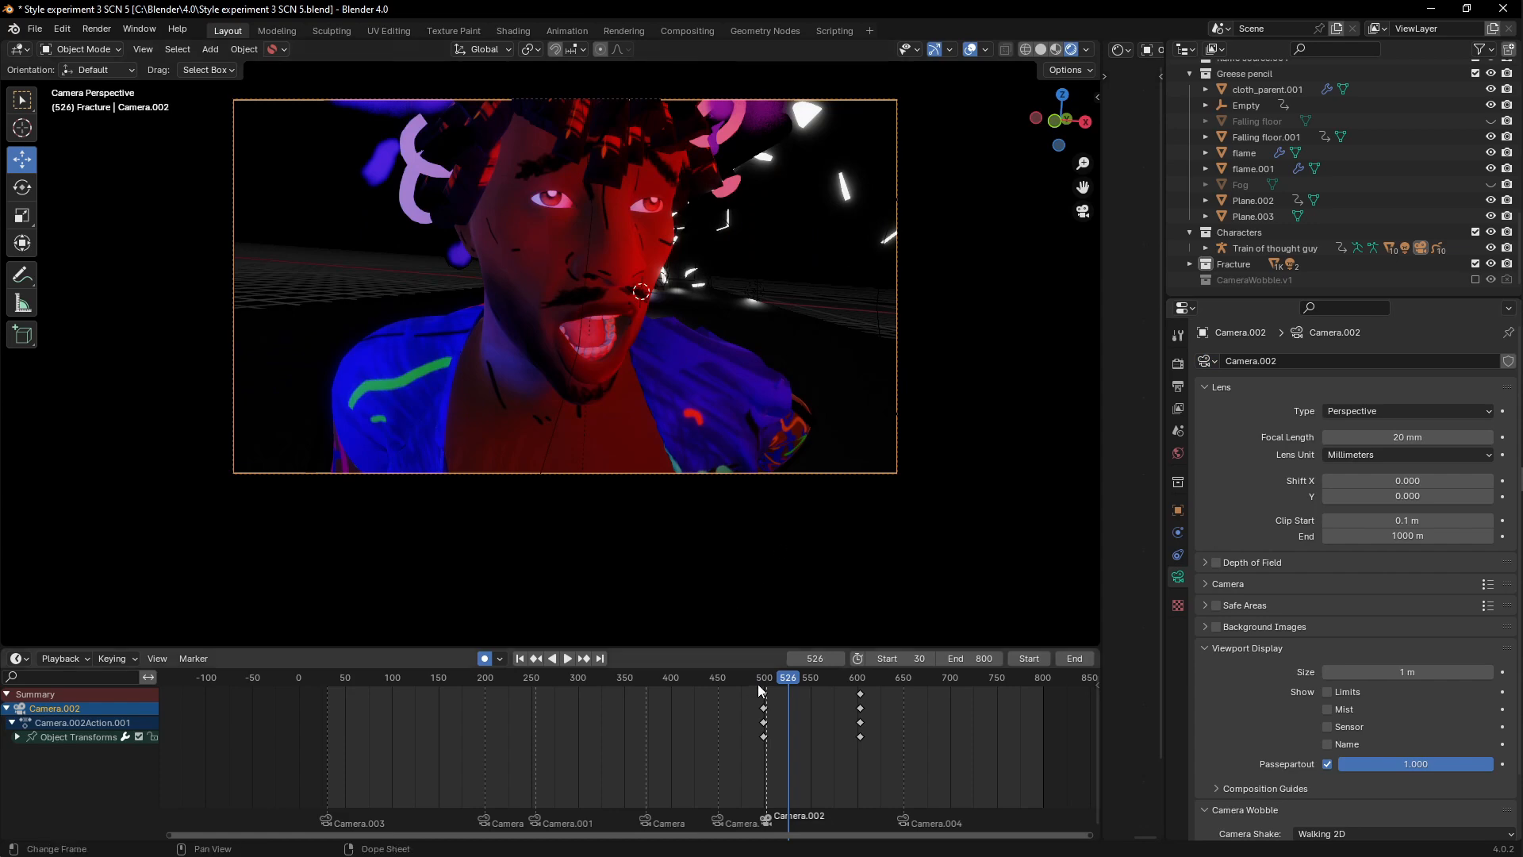
Step: Go to frame 165 and view the whole floor setup from outside the camera in Solid shading
left_click_drag(802, 676, 450, 687)
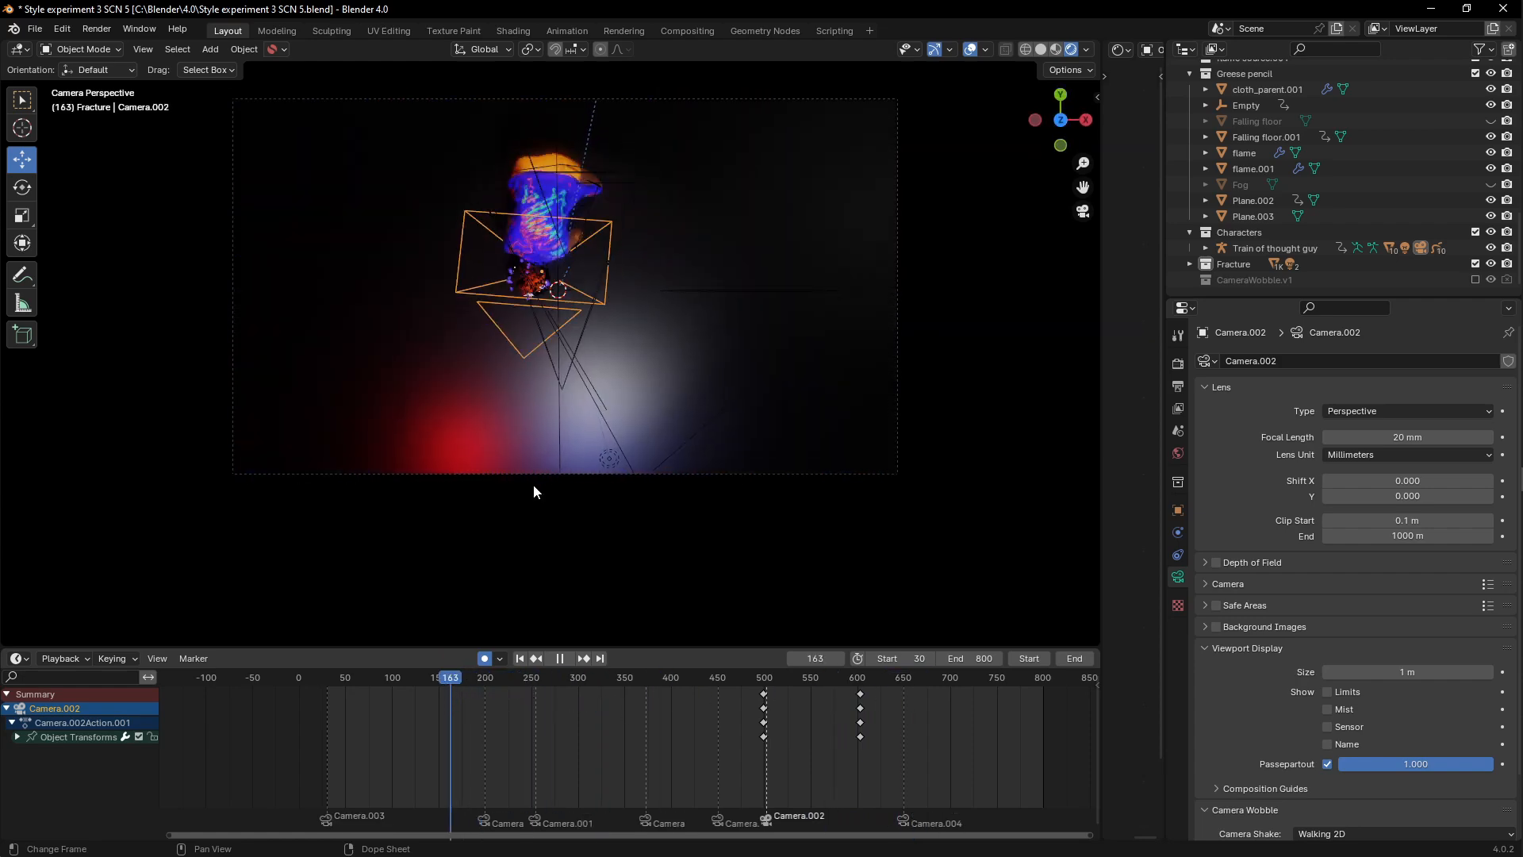
key("space")
mouse_move(678, 356)
middle_mouse_down()
mouse_move(636, 355)
mouse_move(402, 249)
middle_mouse_up()
key("z")
left_click(679, 363)
scroll(669, 341, "down", 5)
scroll(492, 264, "down", 4)
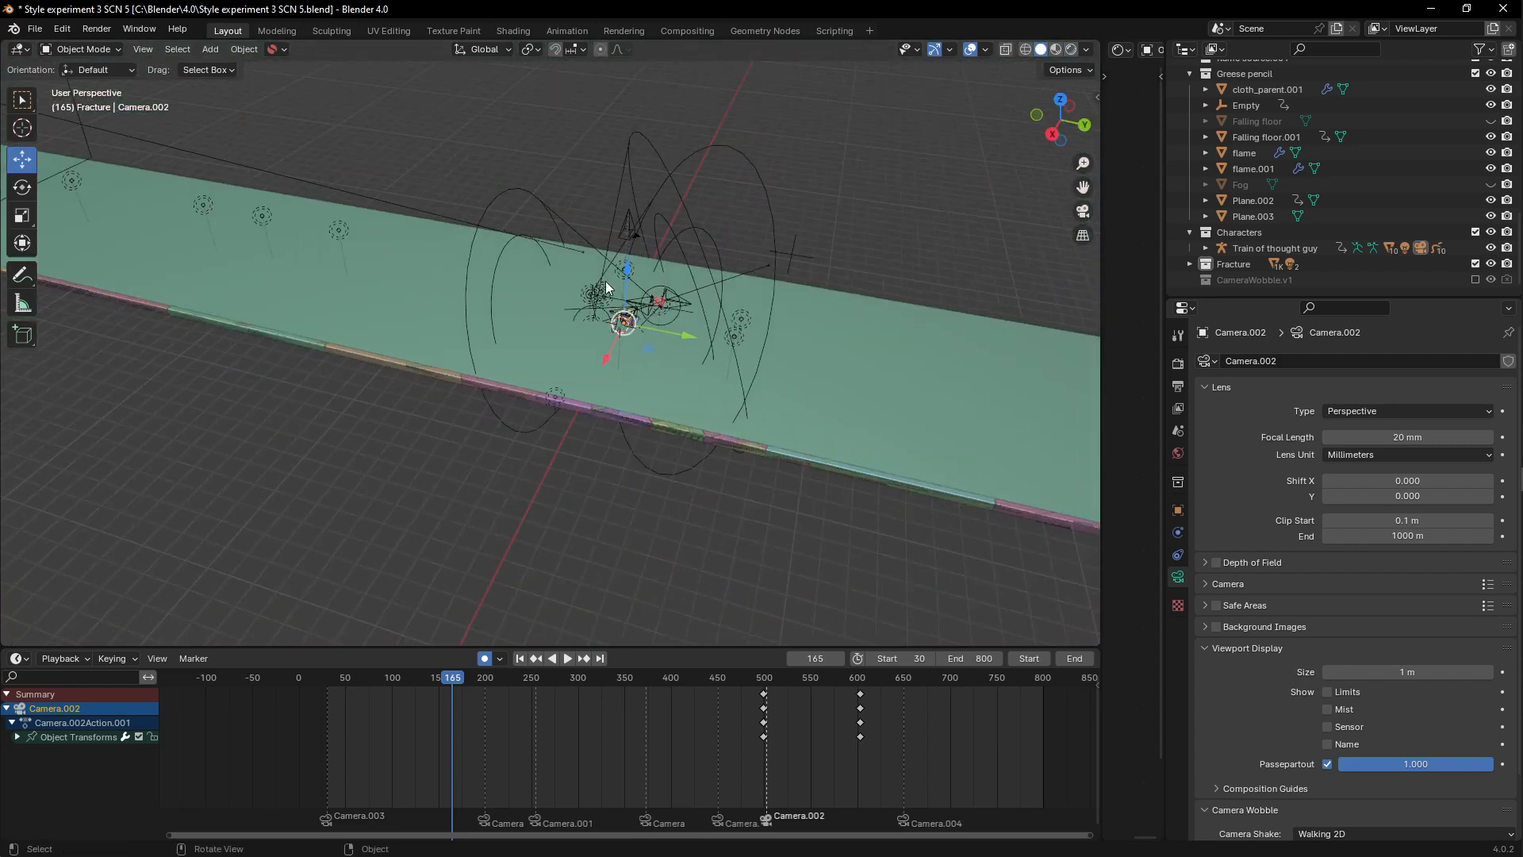
Step: Examine the row of point lights along the floor in Rendered shading, selecting Light.004 and Light.003
middle_click_drag(588, 288, 576, 332)
scroll(692, 270, "down", 4)
scroll(575, 332, "up", 6)
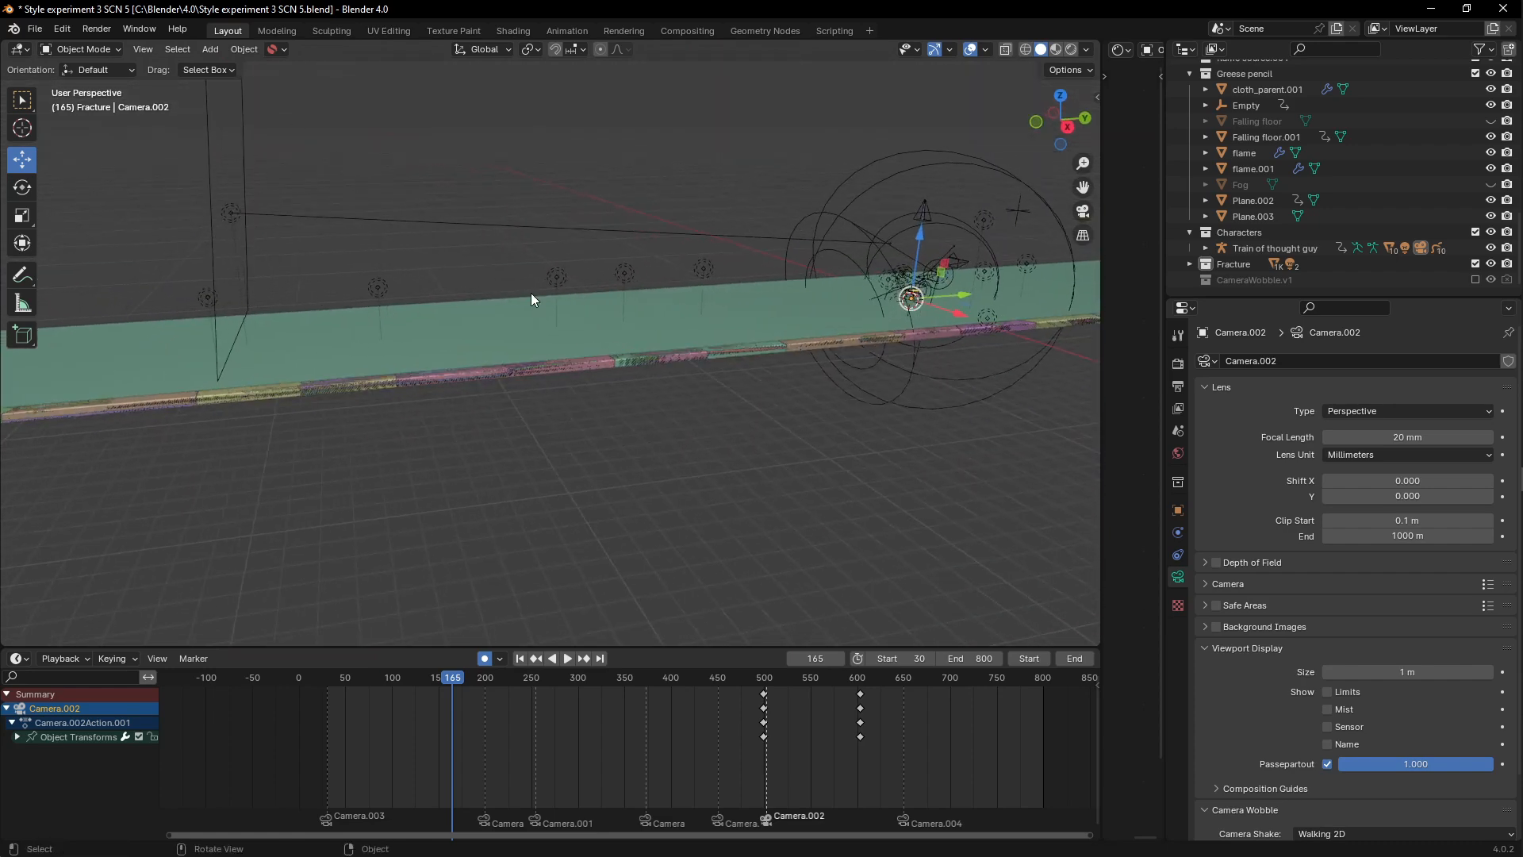
middle_click_drag(531, 299, 837, 330)
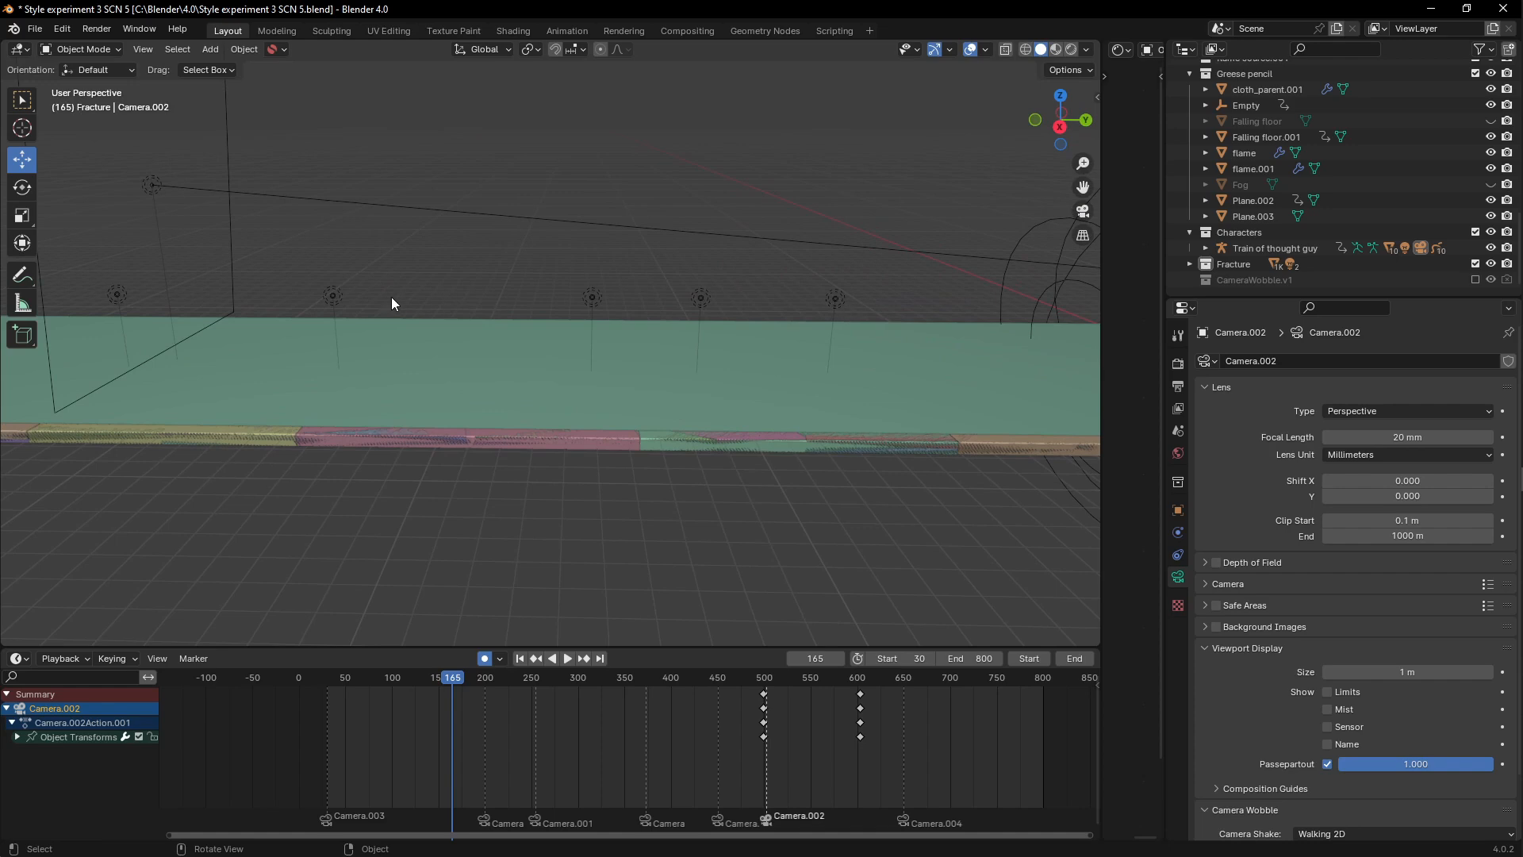
key("z")
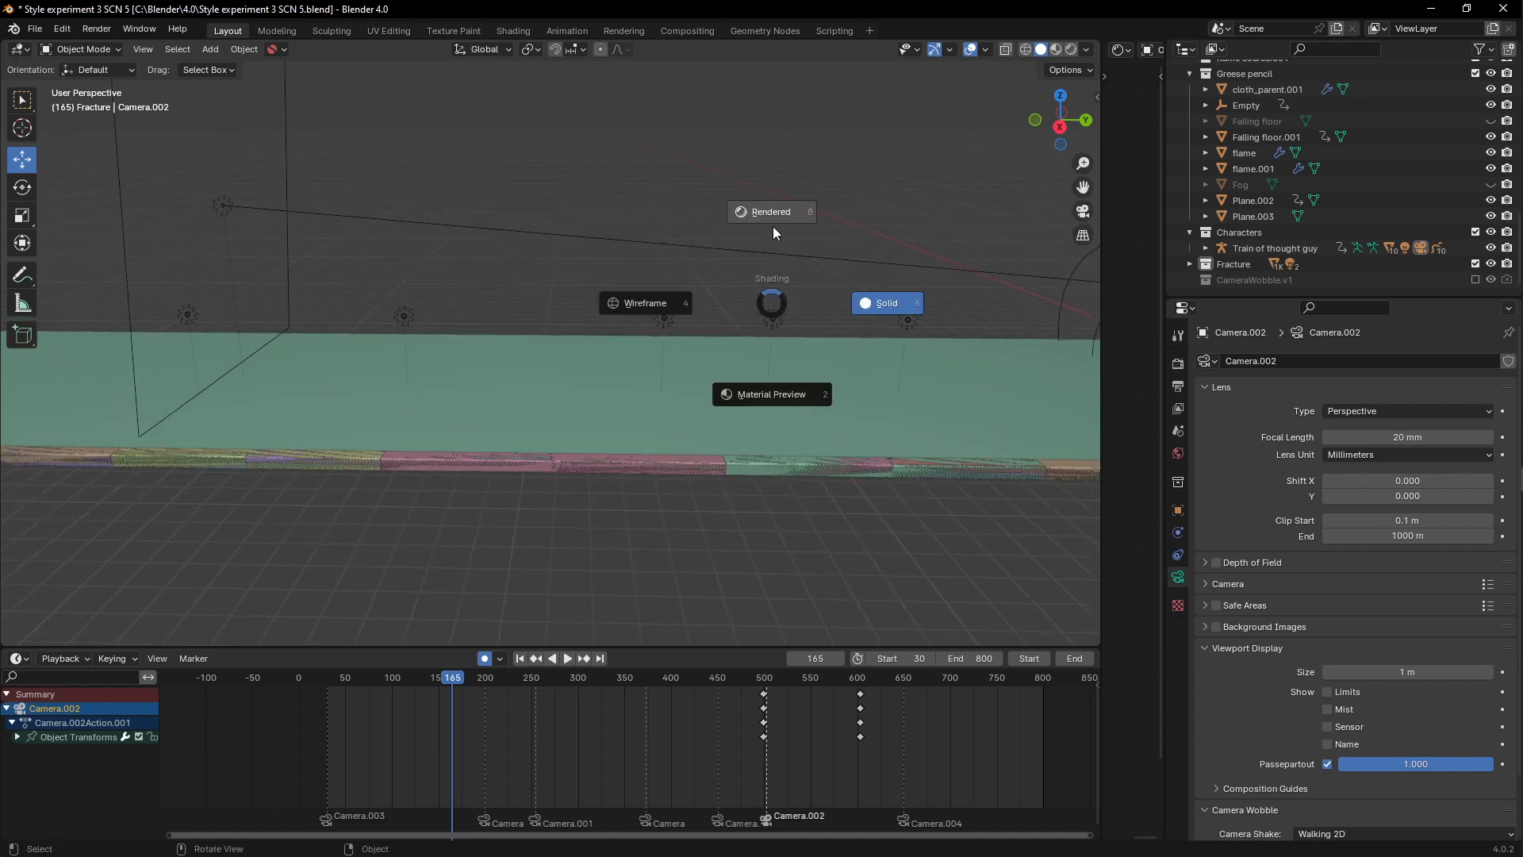
left_click(774, 224)
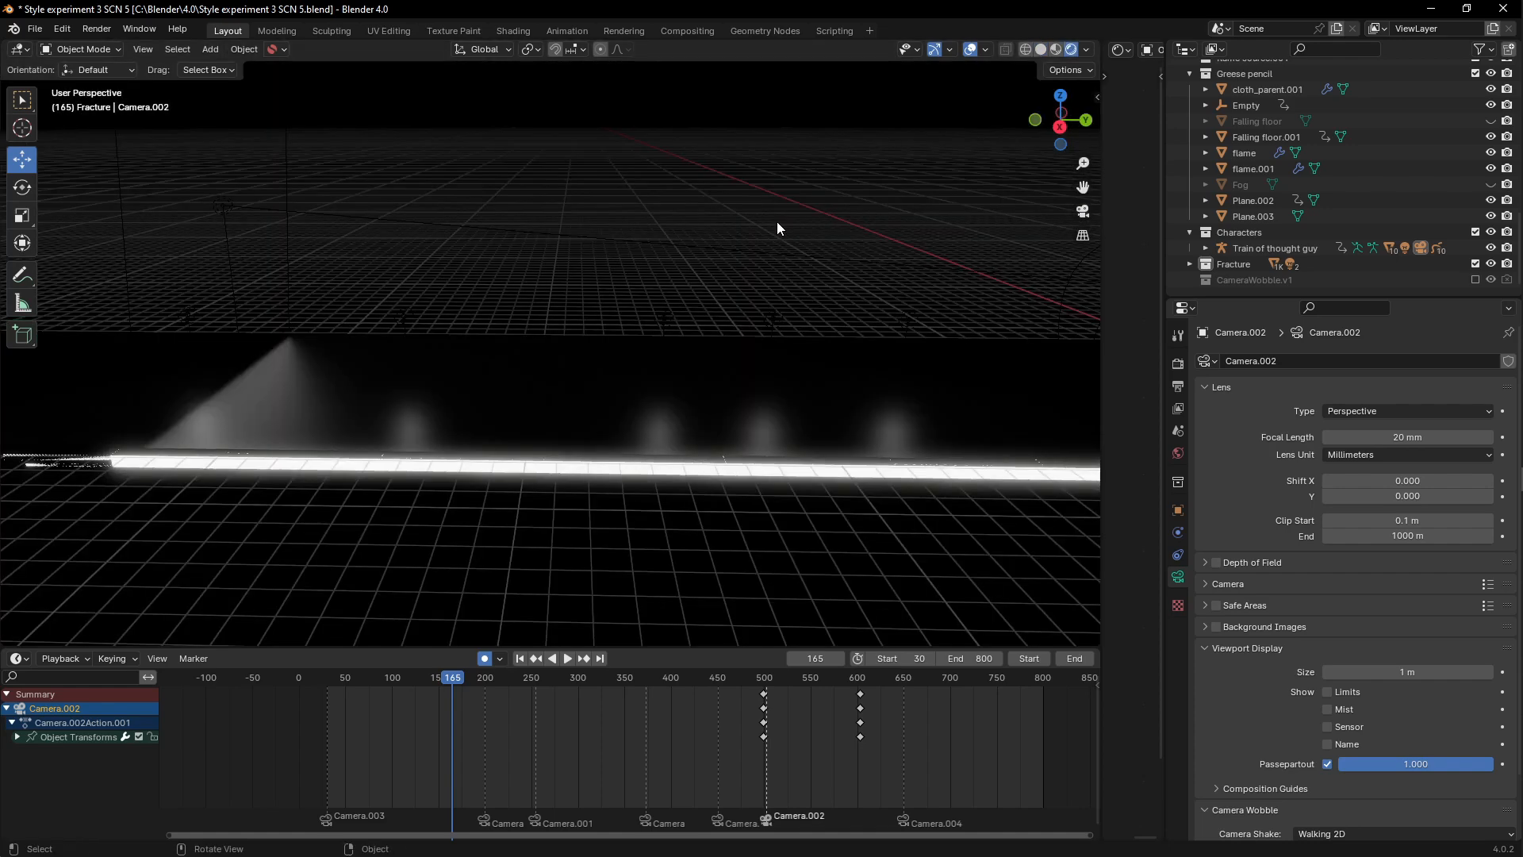
left_click(779, 327)
left_click(676, 314)
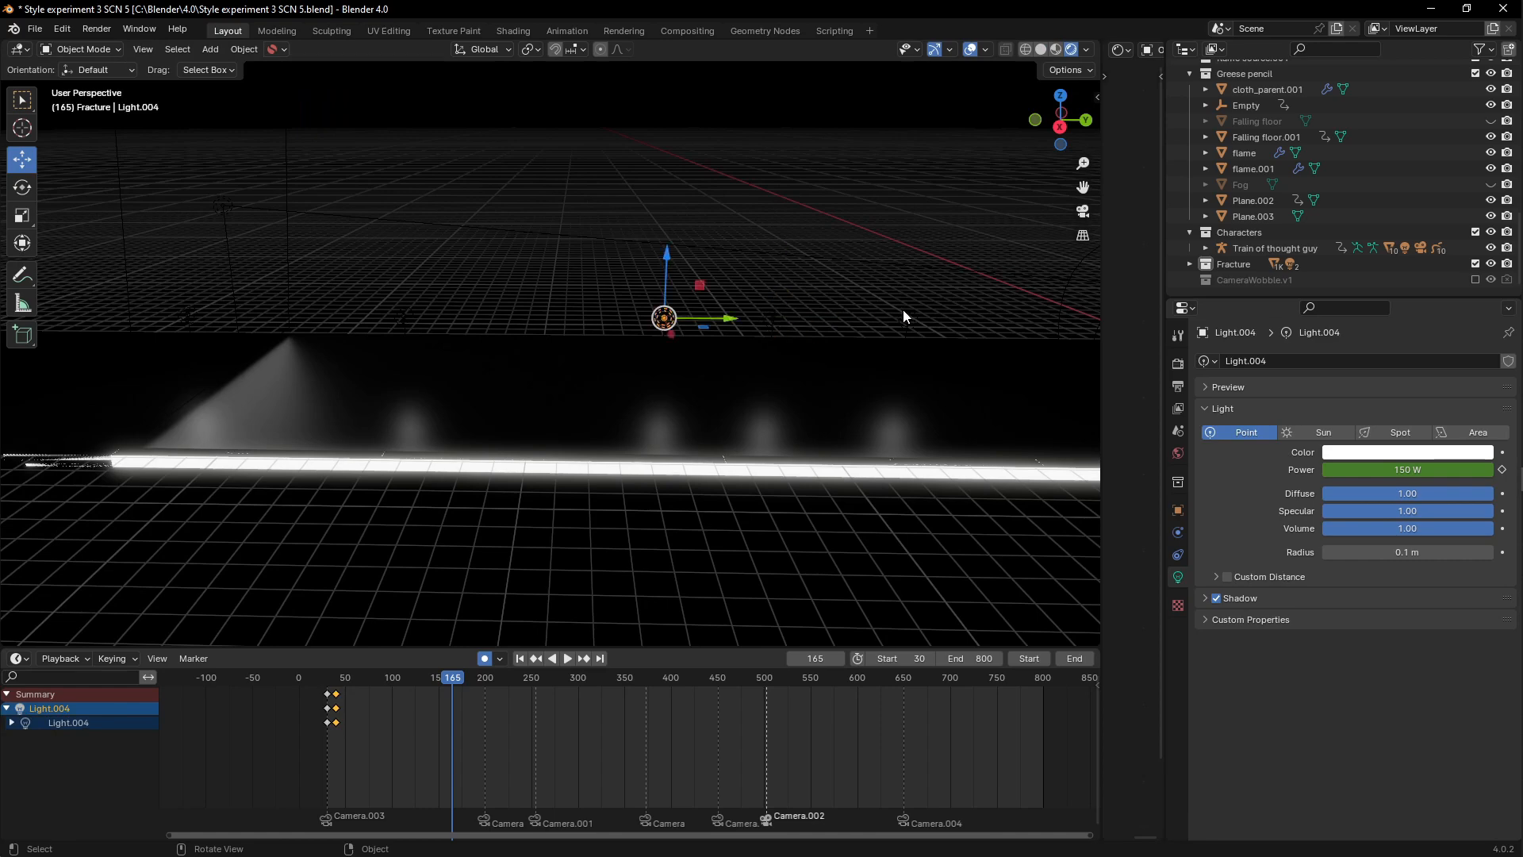
left_click(906, 319)
Step: Return to Solid shading and view frame 165 through the active camera
key("z")
left_click(935, 326)
key("KP_0")
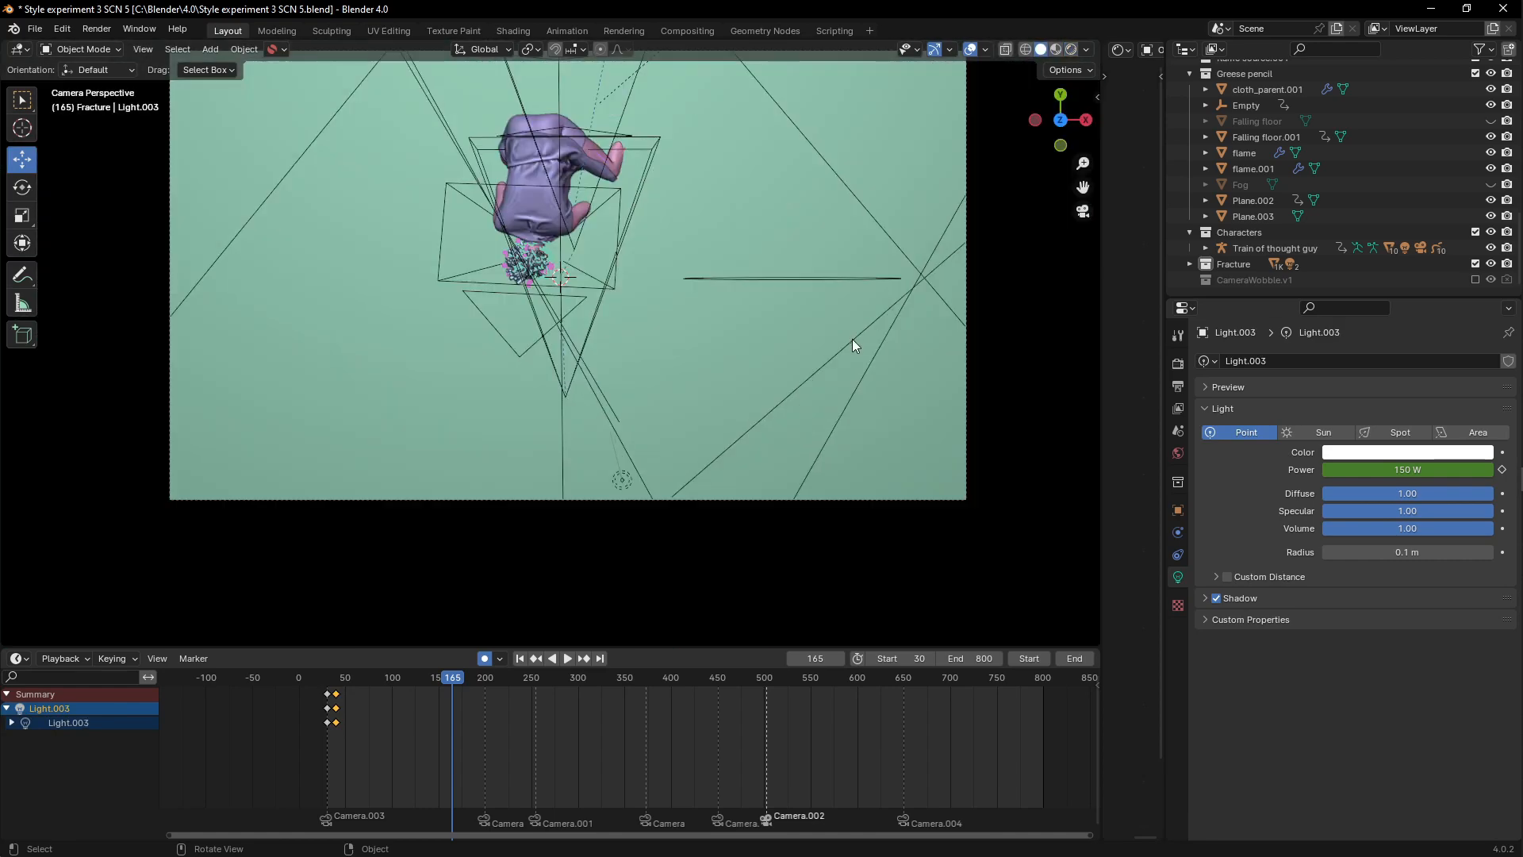
Step: Review the SCN 5 camera shots in Rendered shading, playing and scrubbing the animation through to frame 800
key("z")
left_click(857, 211)
key("space")
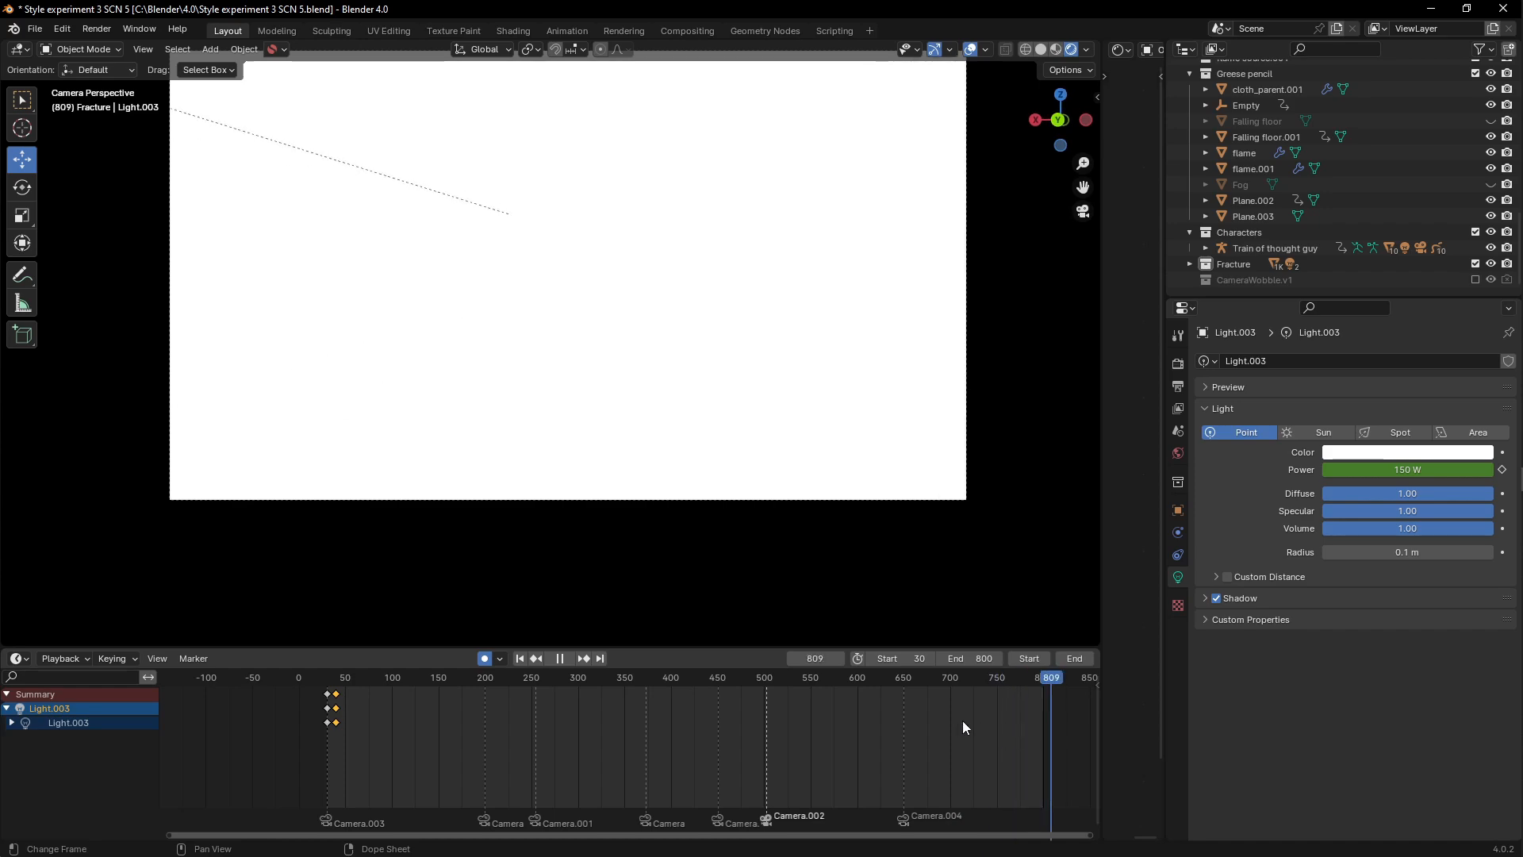
left_click_drag(963, 720, 457, 684)
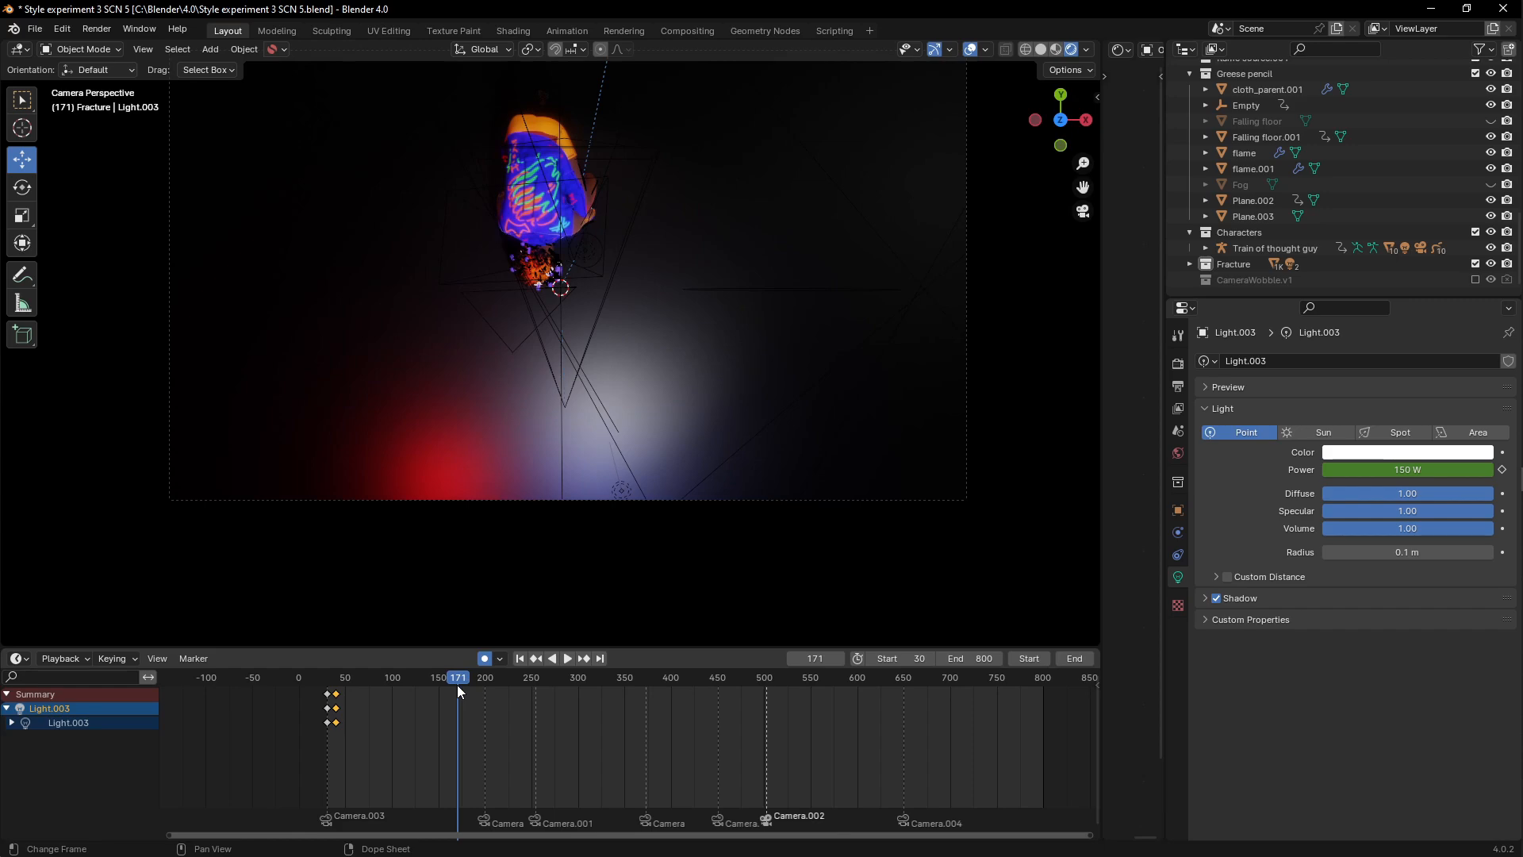
key("space")
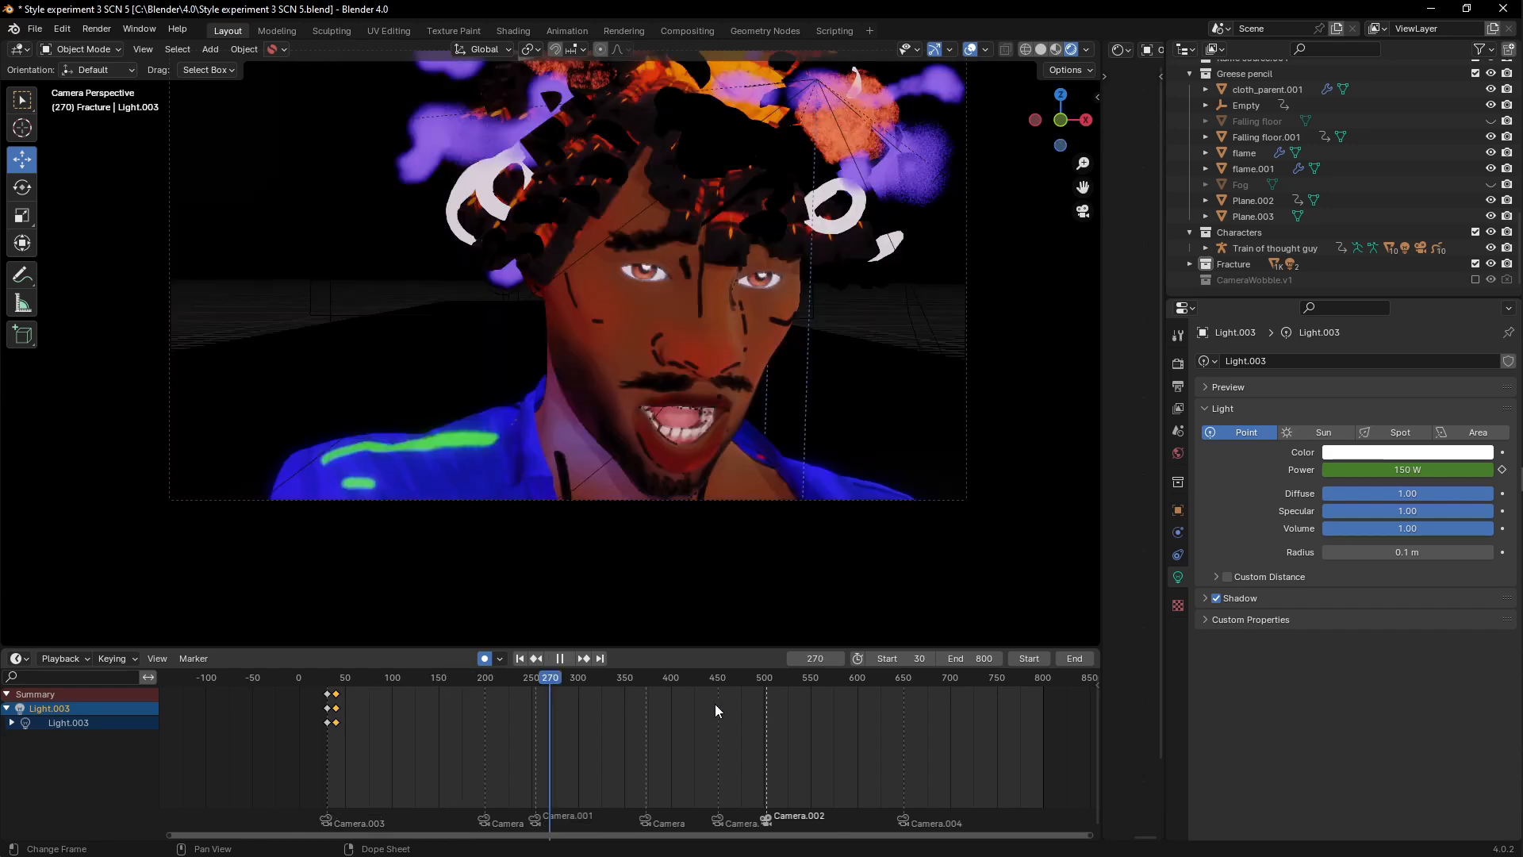
left_click_drag(715, 702, 707, 740)
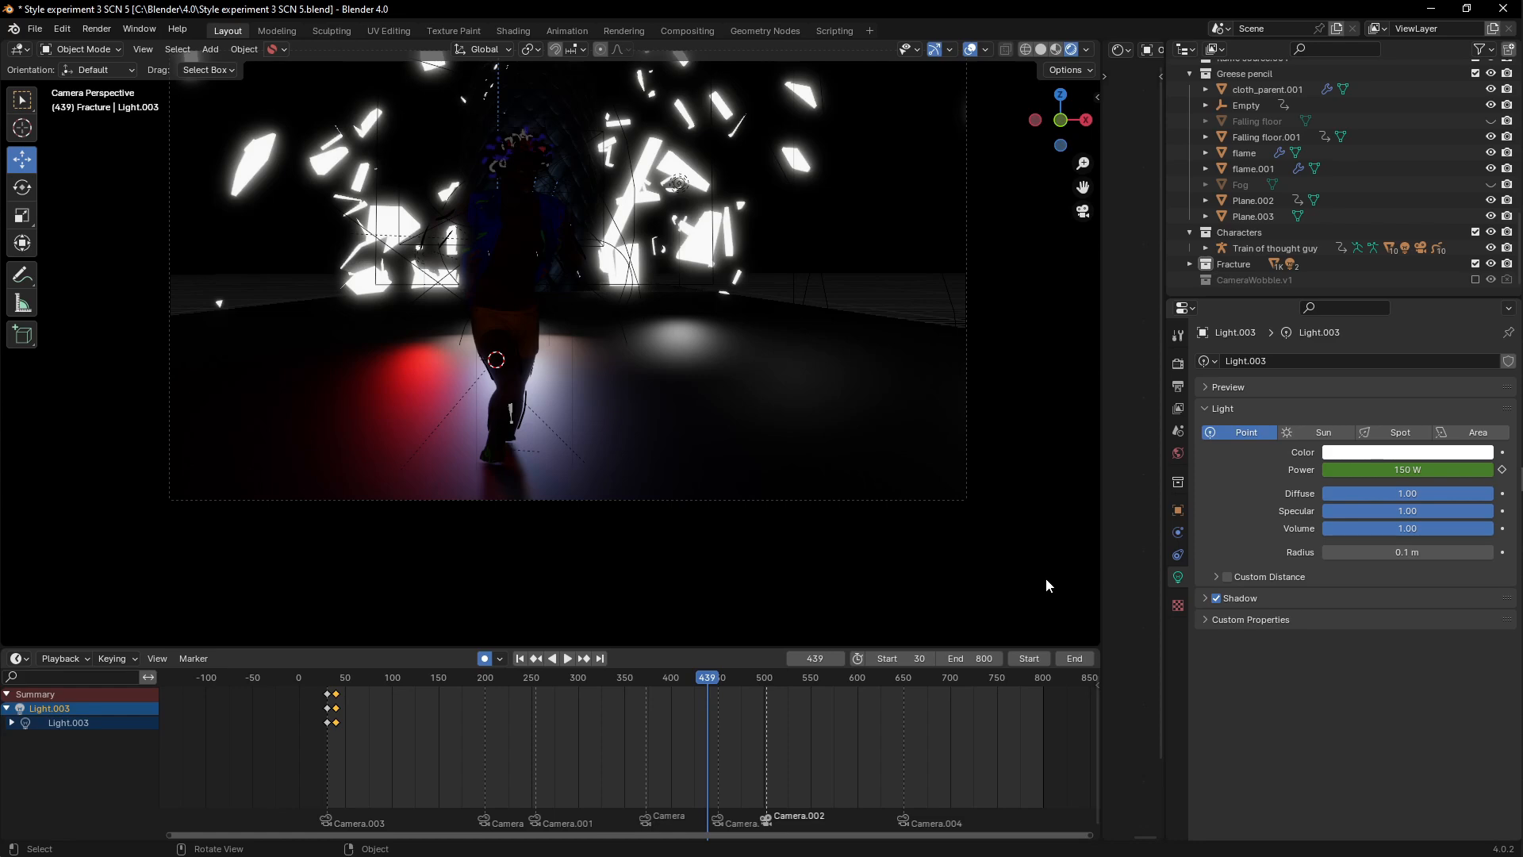
key("space")
left_click_drag(790, 701, 1047, 722)
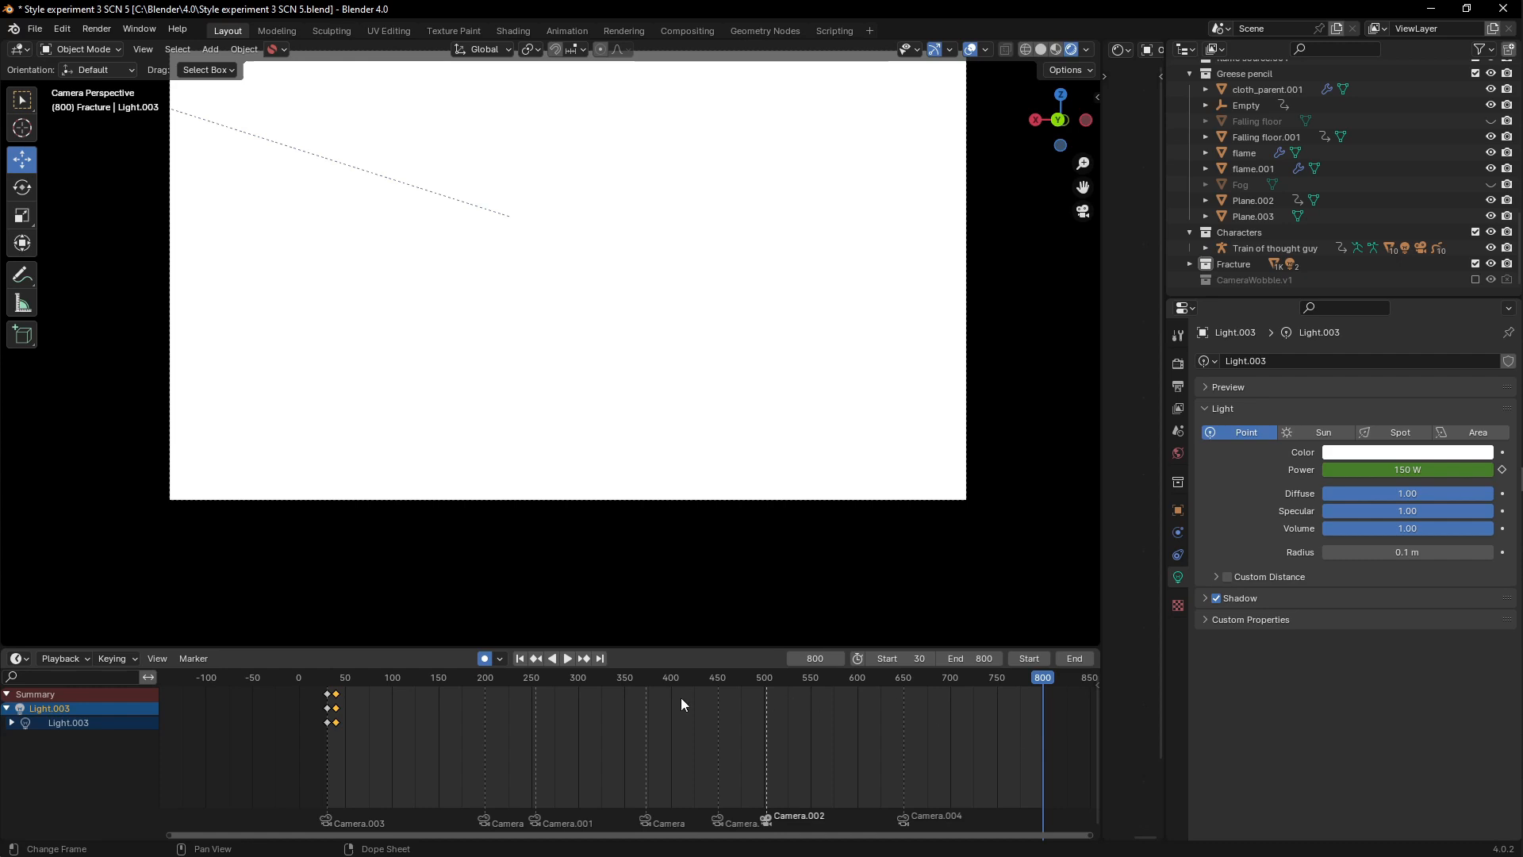
Step: Return to start frame 30, scrub through the SCN 5 shots again and play the Camera.002 shot from frame 536
left_click(519, 659)
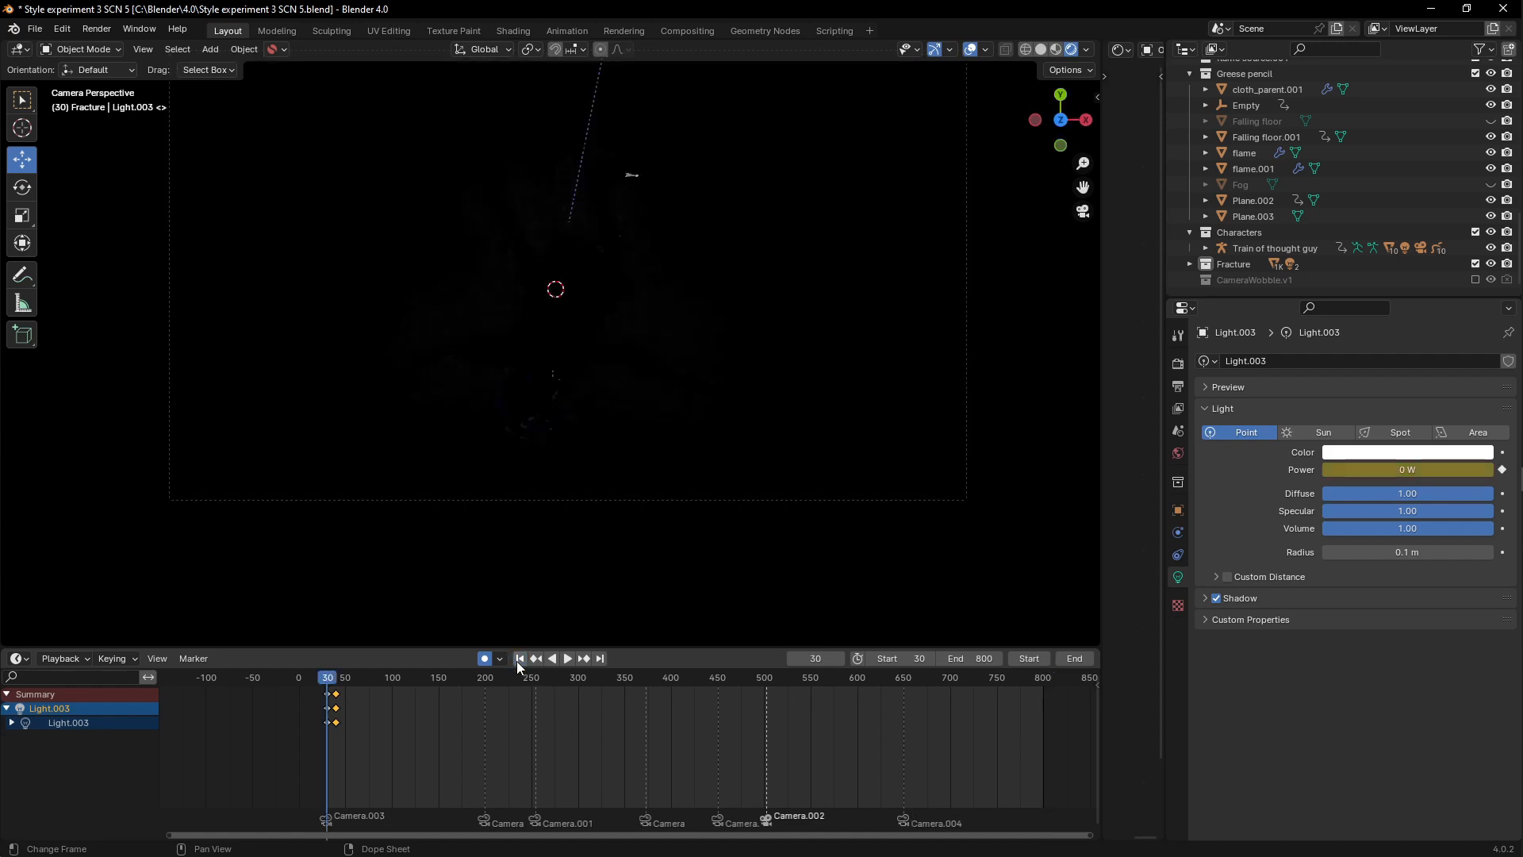
left_click_drag(334, 678, 742, 692)
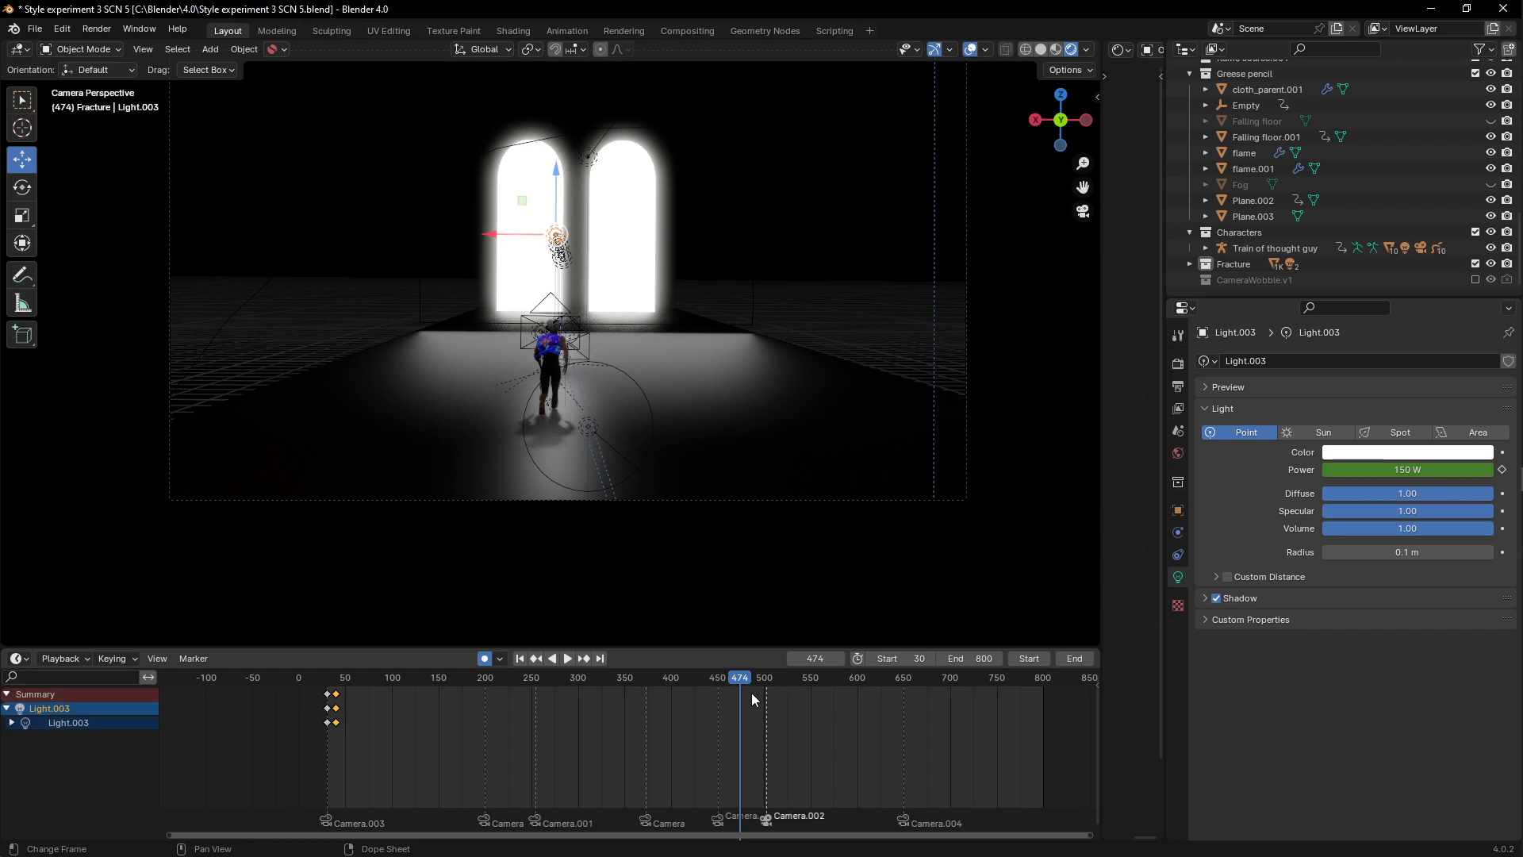
left_click_drag(741, 669, 474, 696)
left_click(800, 681)
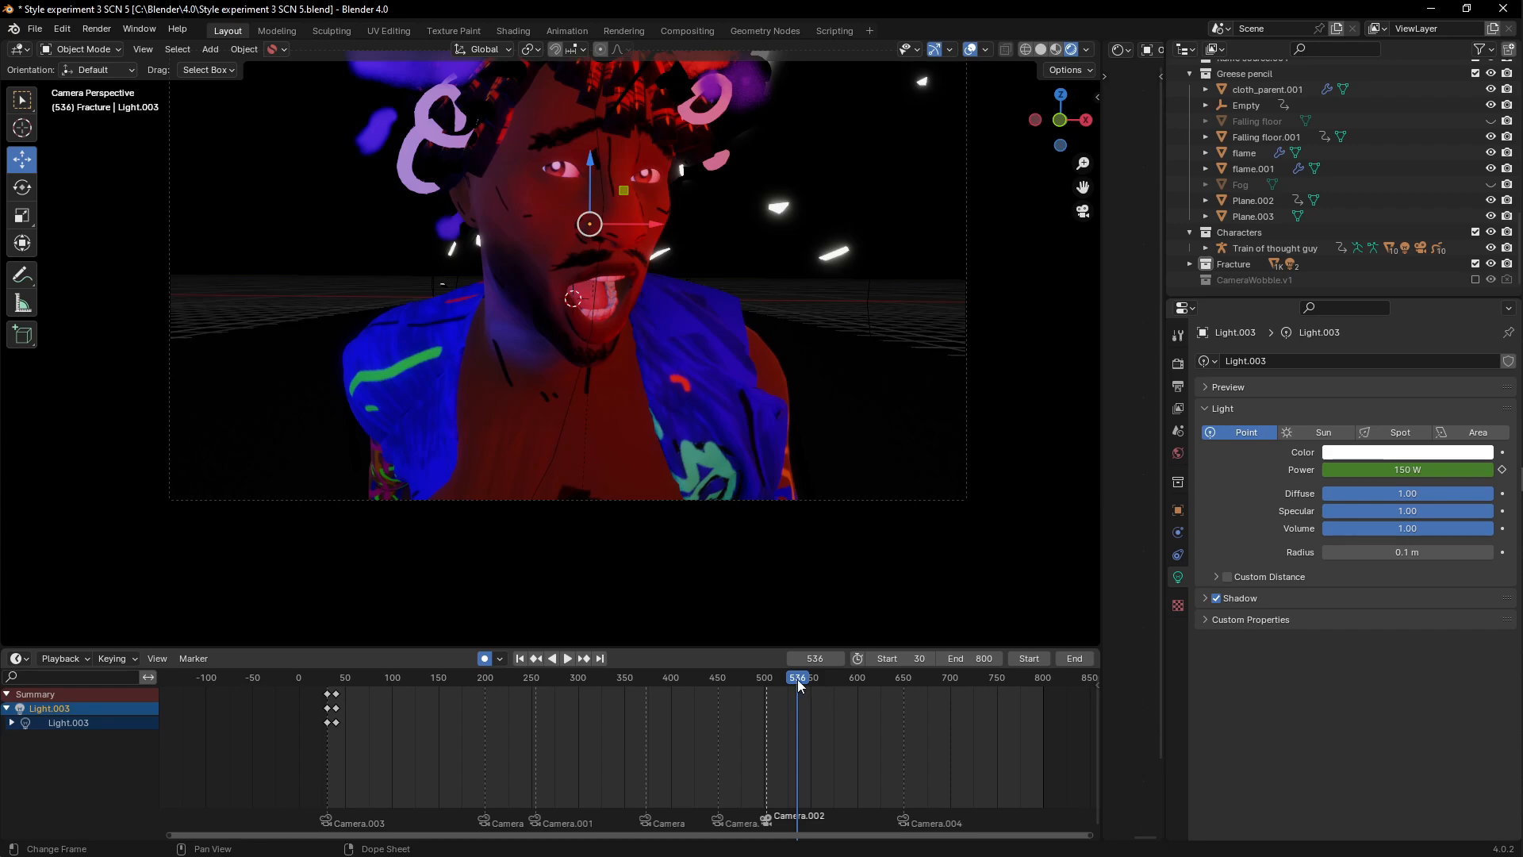
key("space")
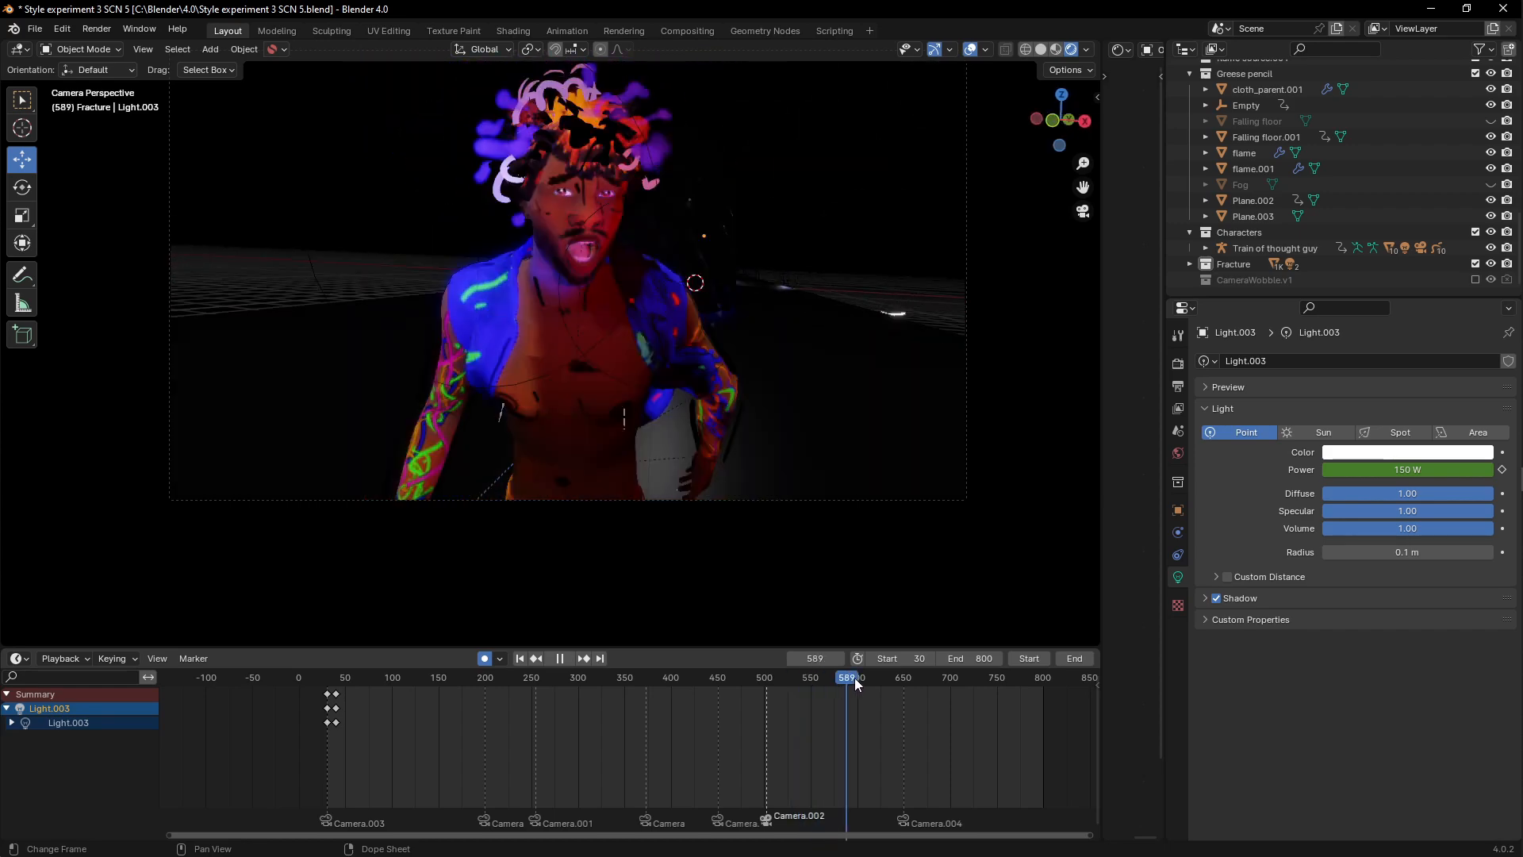
key("space")
key("z")
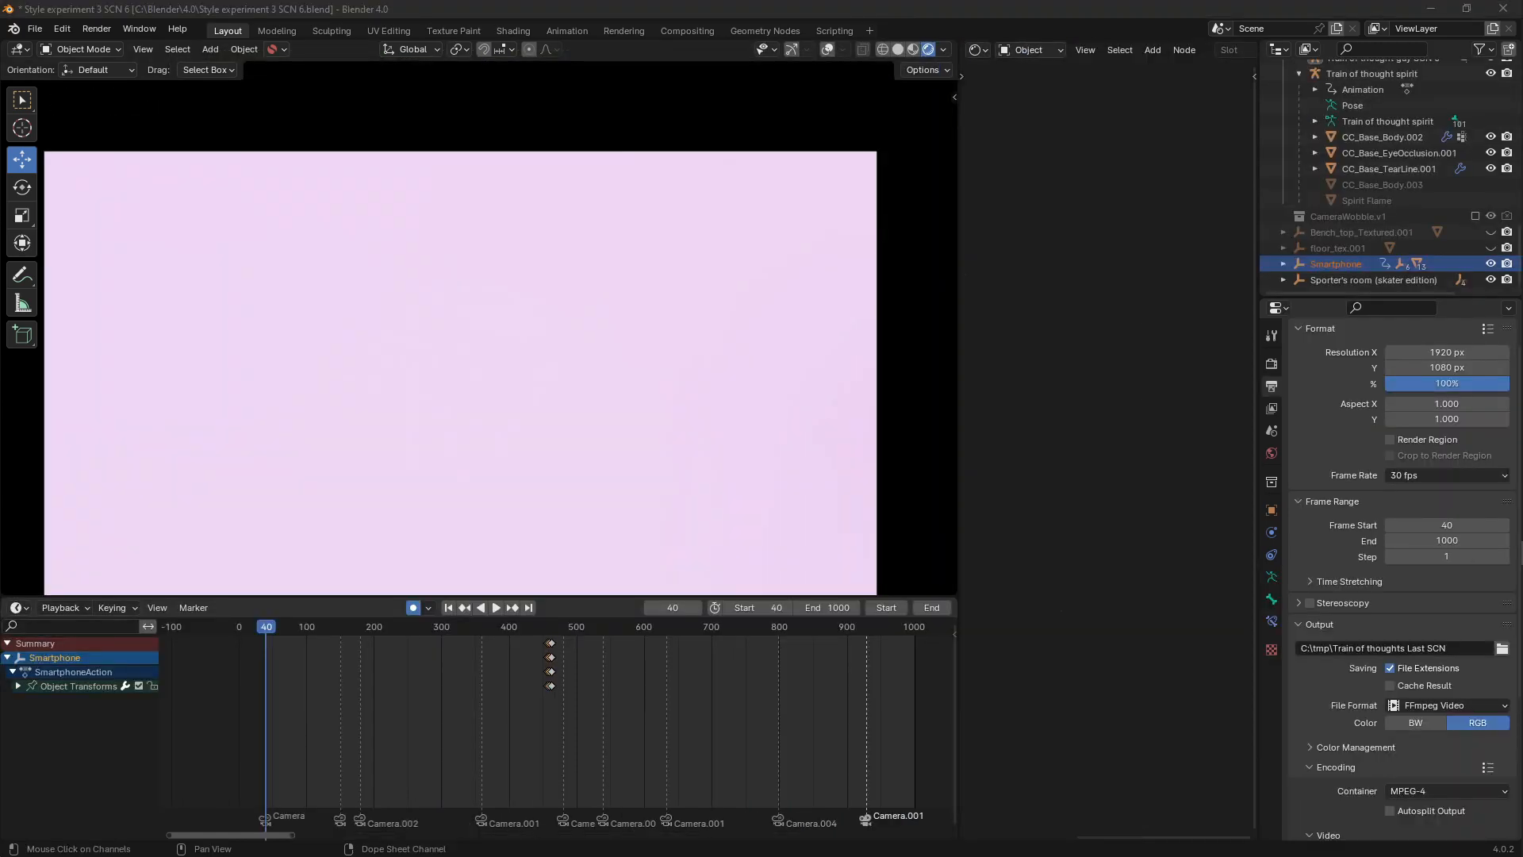
Step: In the SCN 6 file, scrub and play the opening camera shot from frame 40 and stop at frame 142
scroll(590, 411, "down", 1)
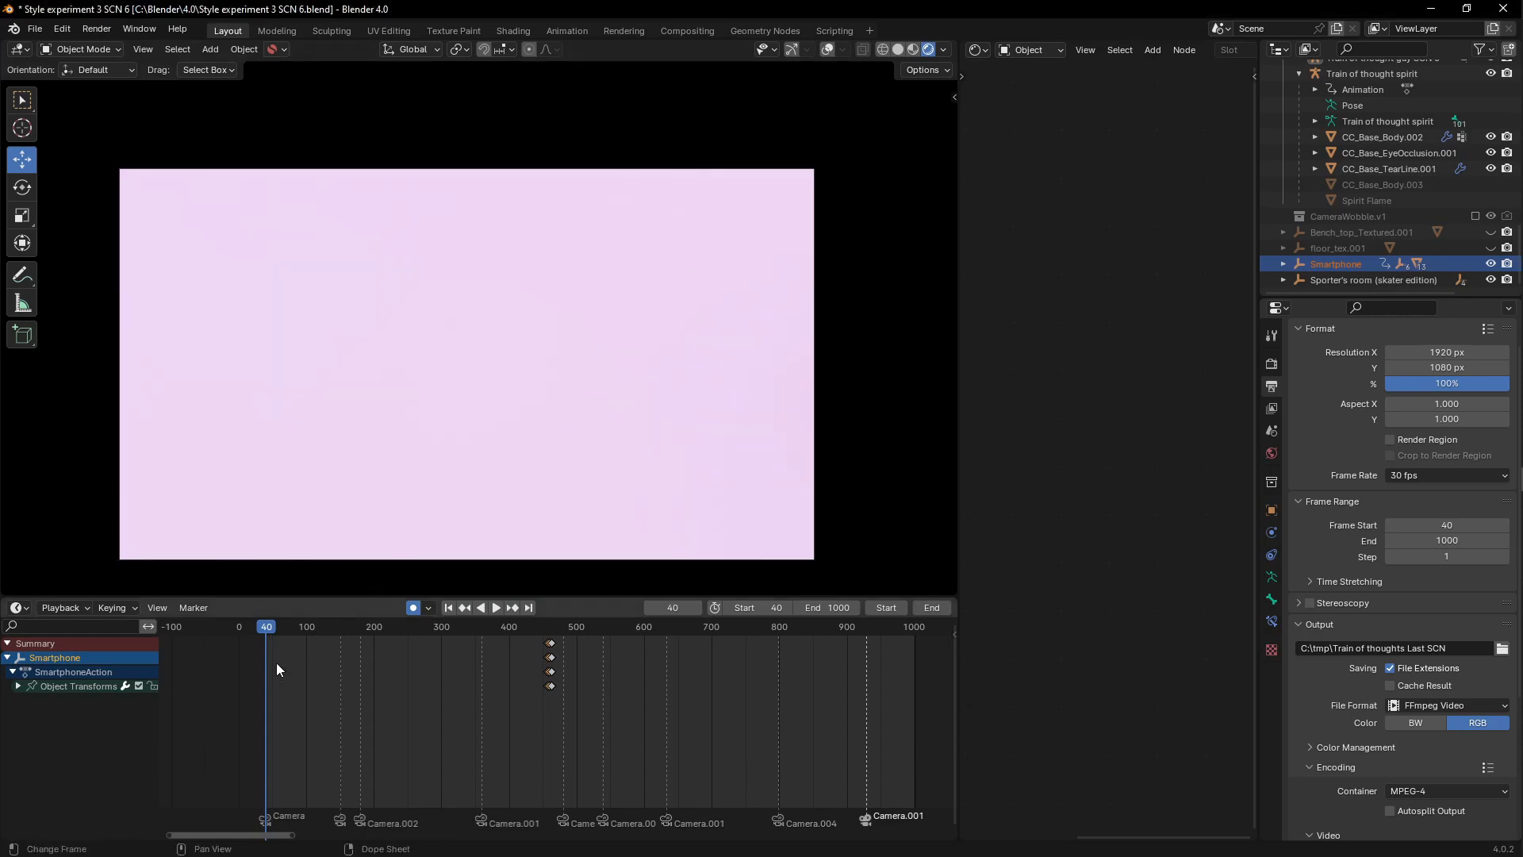
left_click_drag(270, 633, 267, 626)
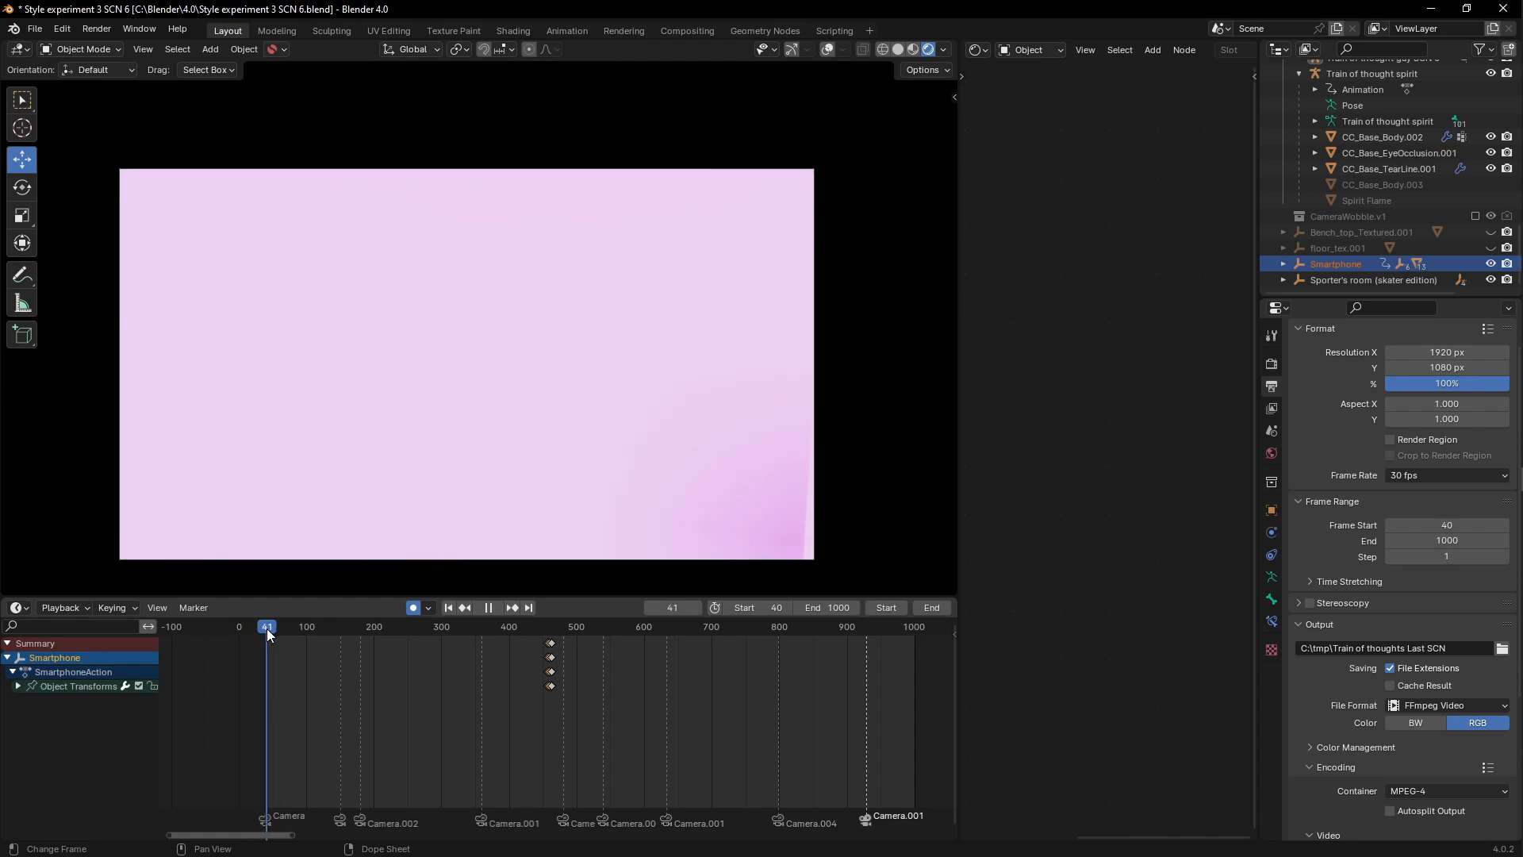
left_click_drag(268, 629, 318, 636)
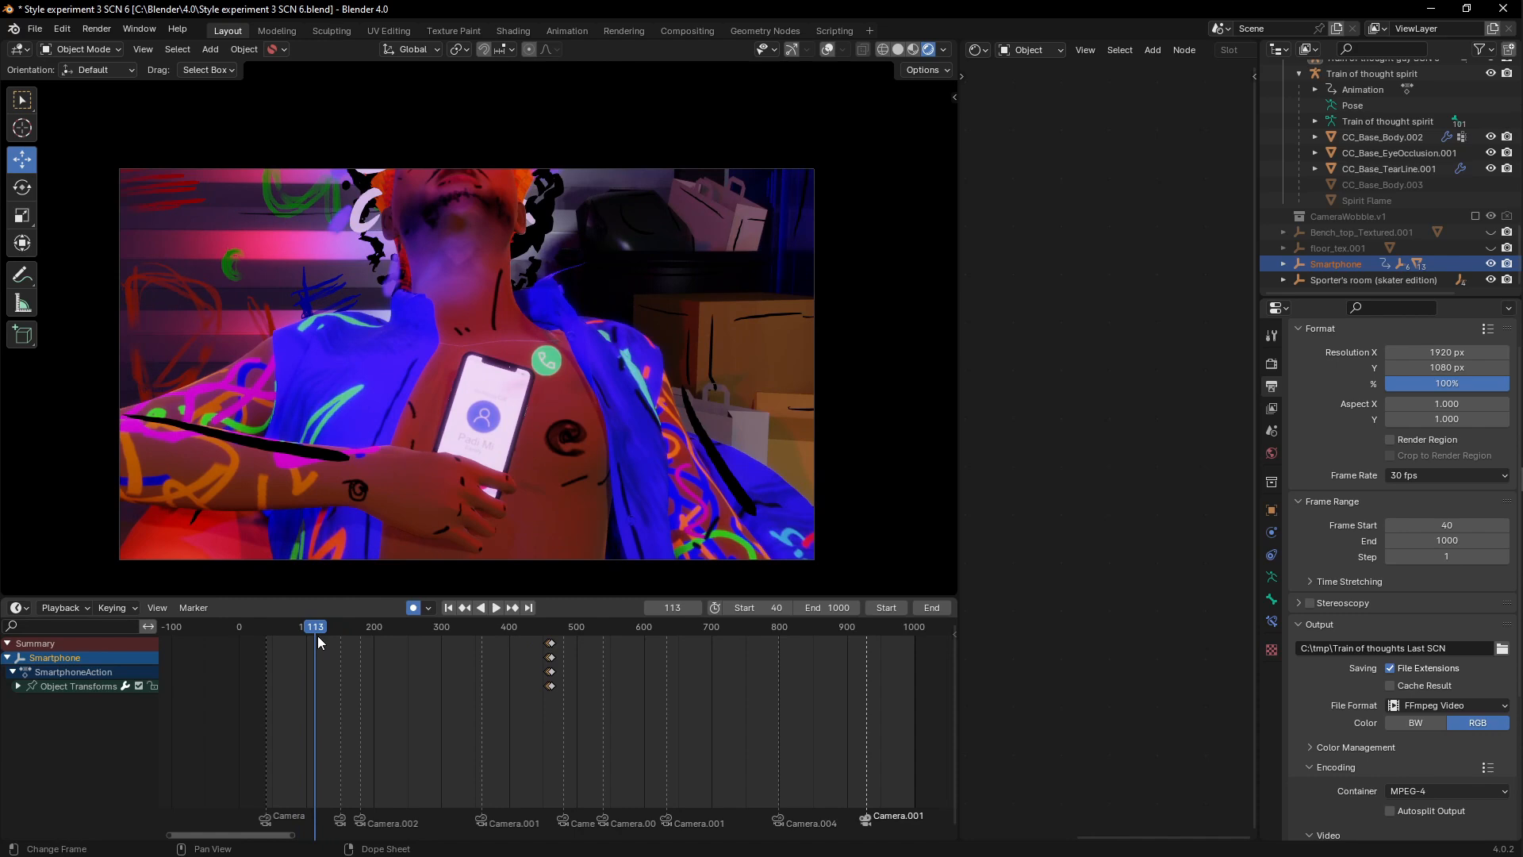
key("space")
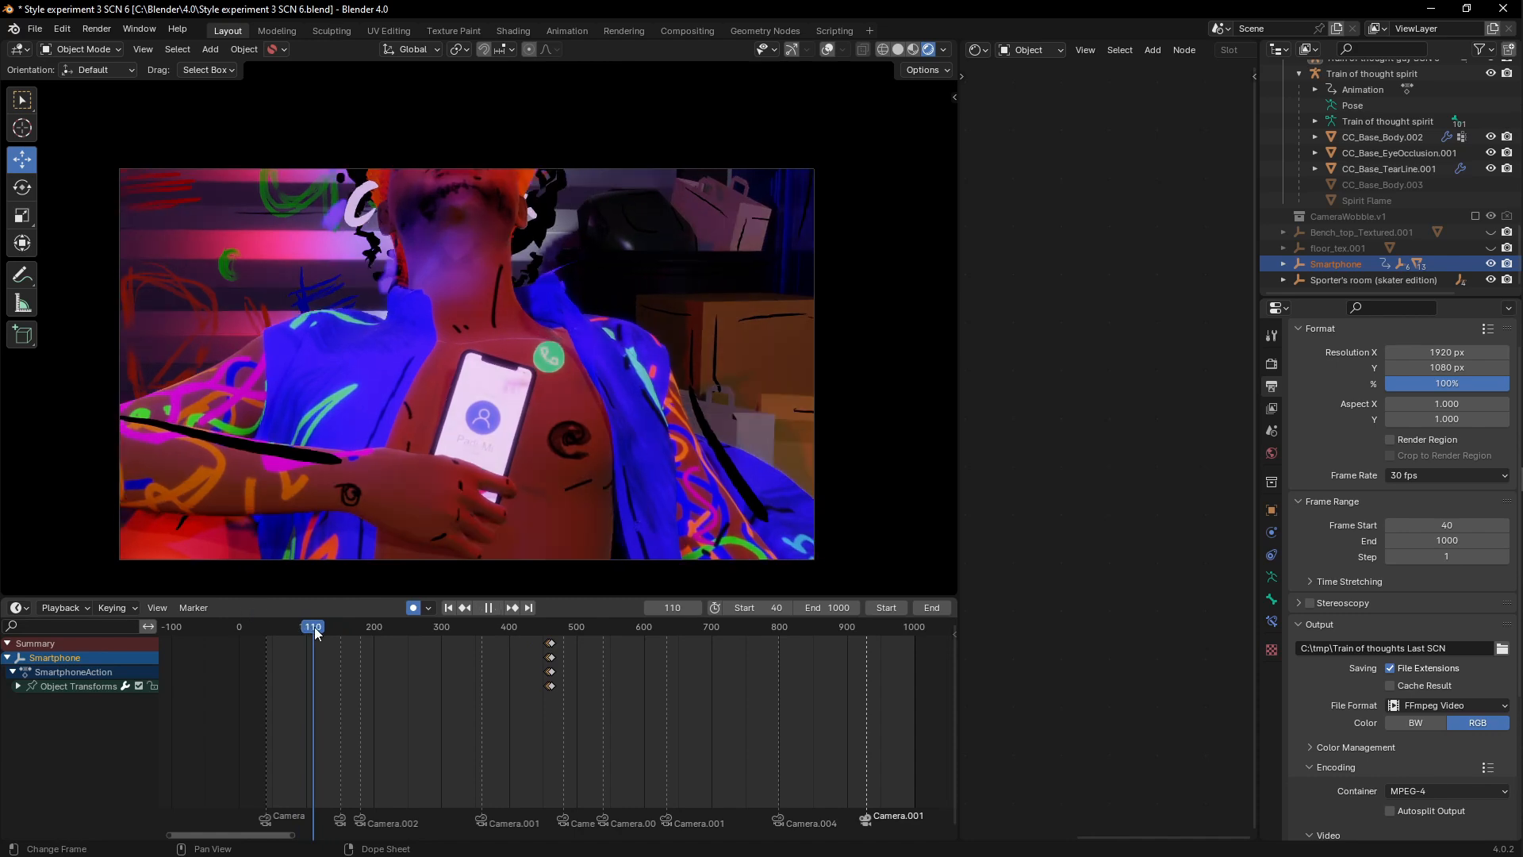
key("space")
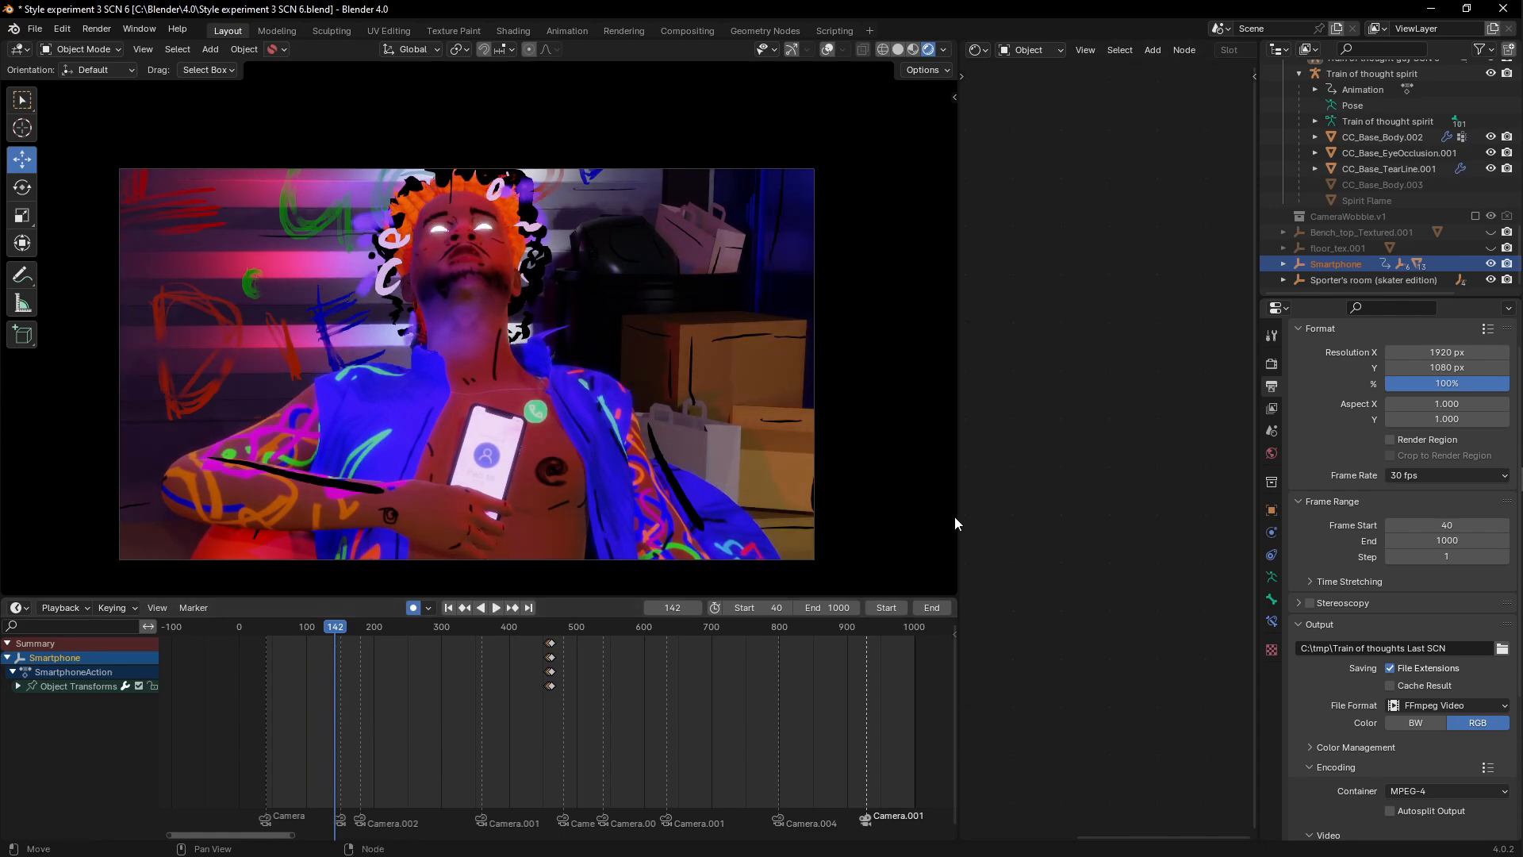
Step: Widen the 3D viewport and examine the whole room around the seated character from outside the camera
left_click_drag(958, 516, 1053, 533)
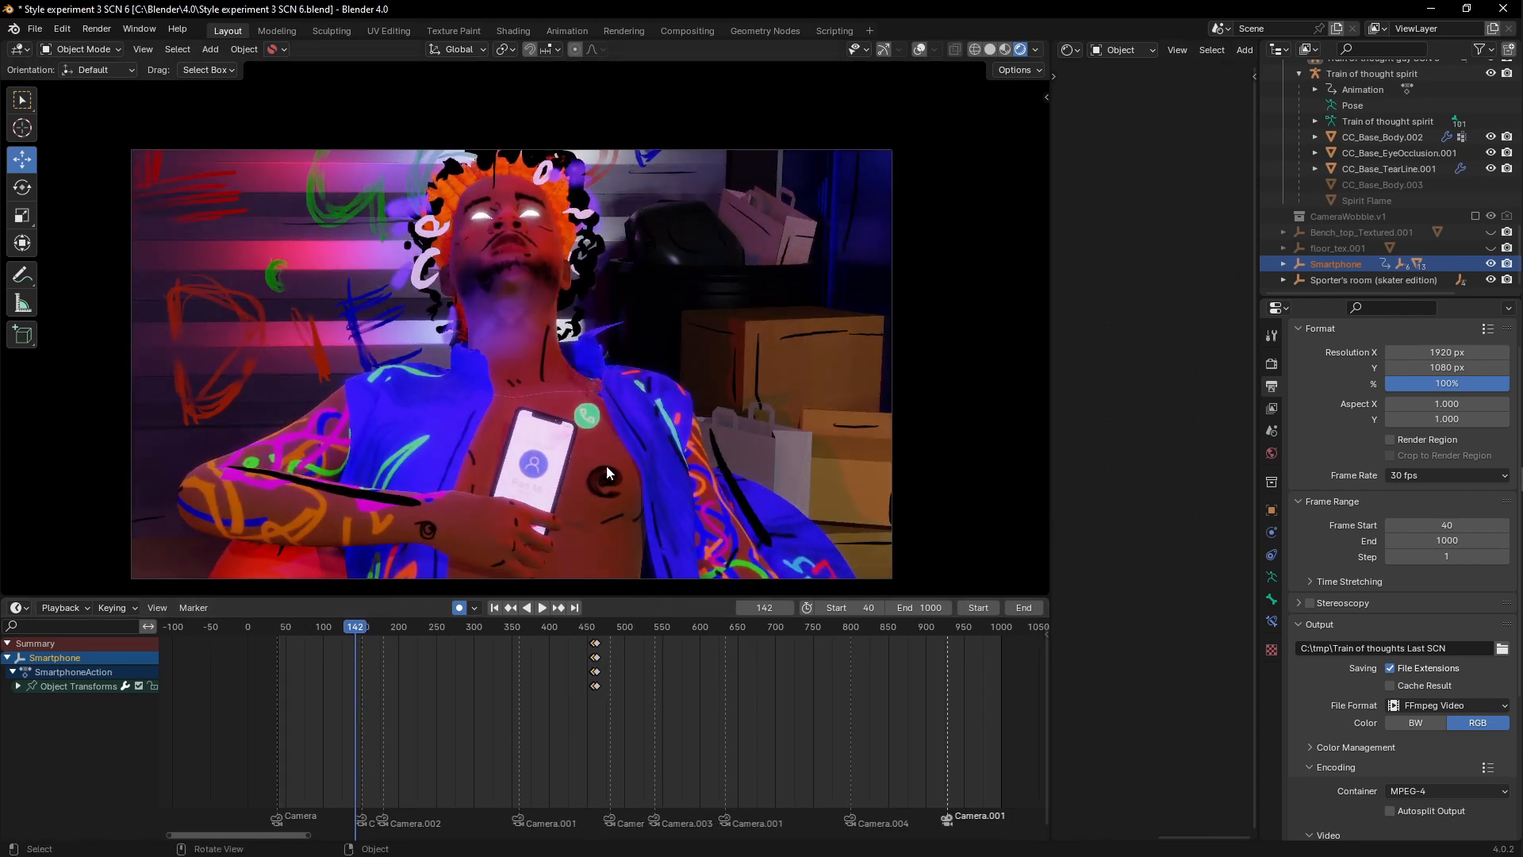
middle_click_drag(639, 370, 600, 365)
scroll(598, 373, "down", 4)
scroll(558, 335, "up", 2)
scroll(565, 353, "down", 4)
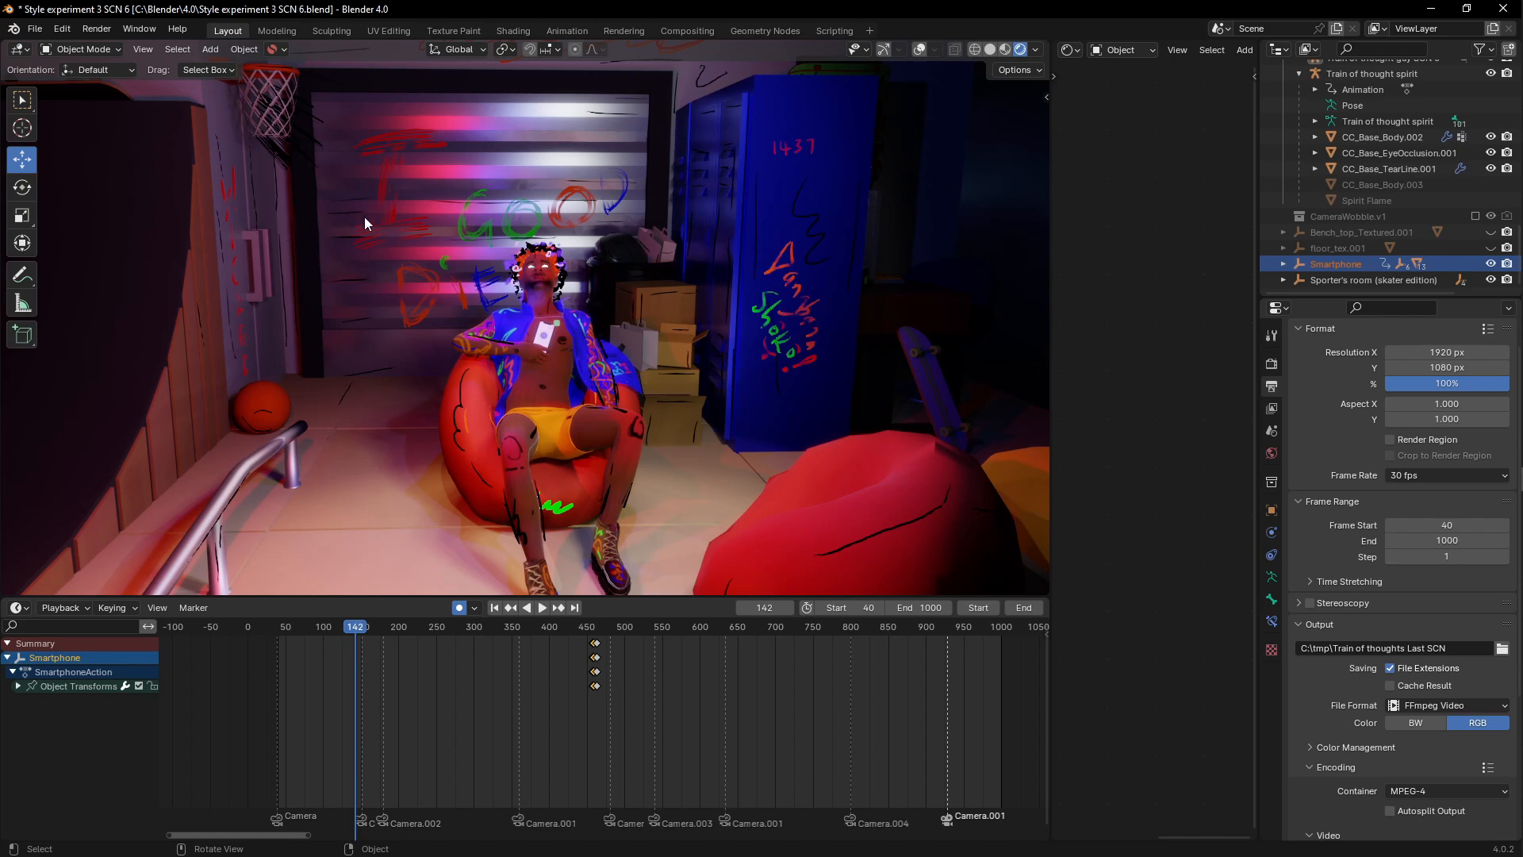
scroll(364, 217, "down", 4)
middle_click_drag(413, 217, 581, 407)
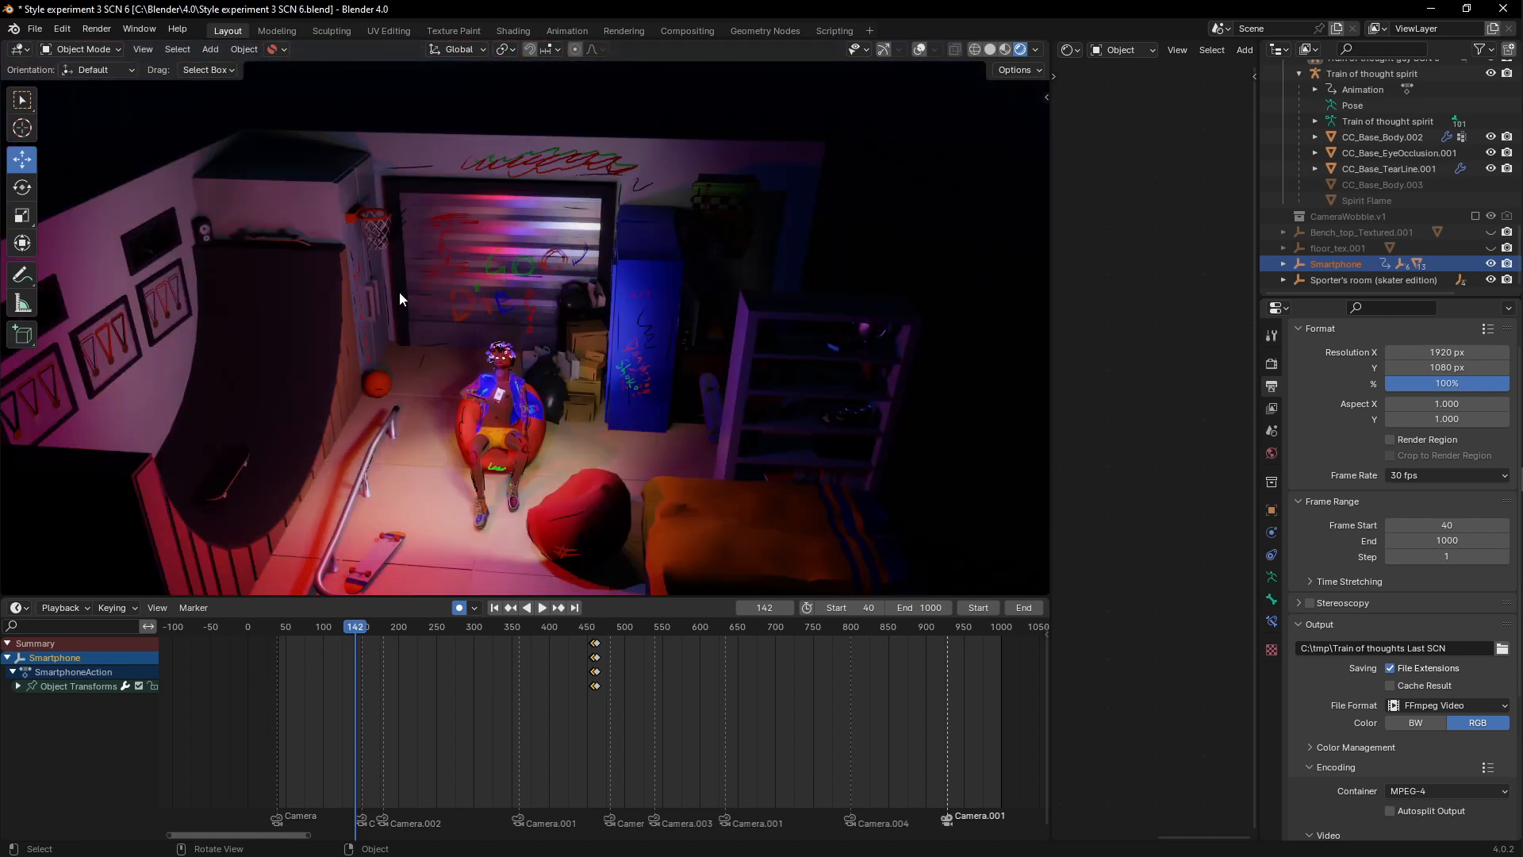
scroll(482, 378, "up", 3)
scroll(483, 378, "down", 3)
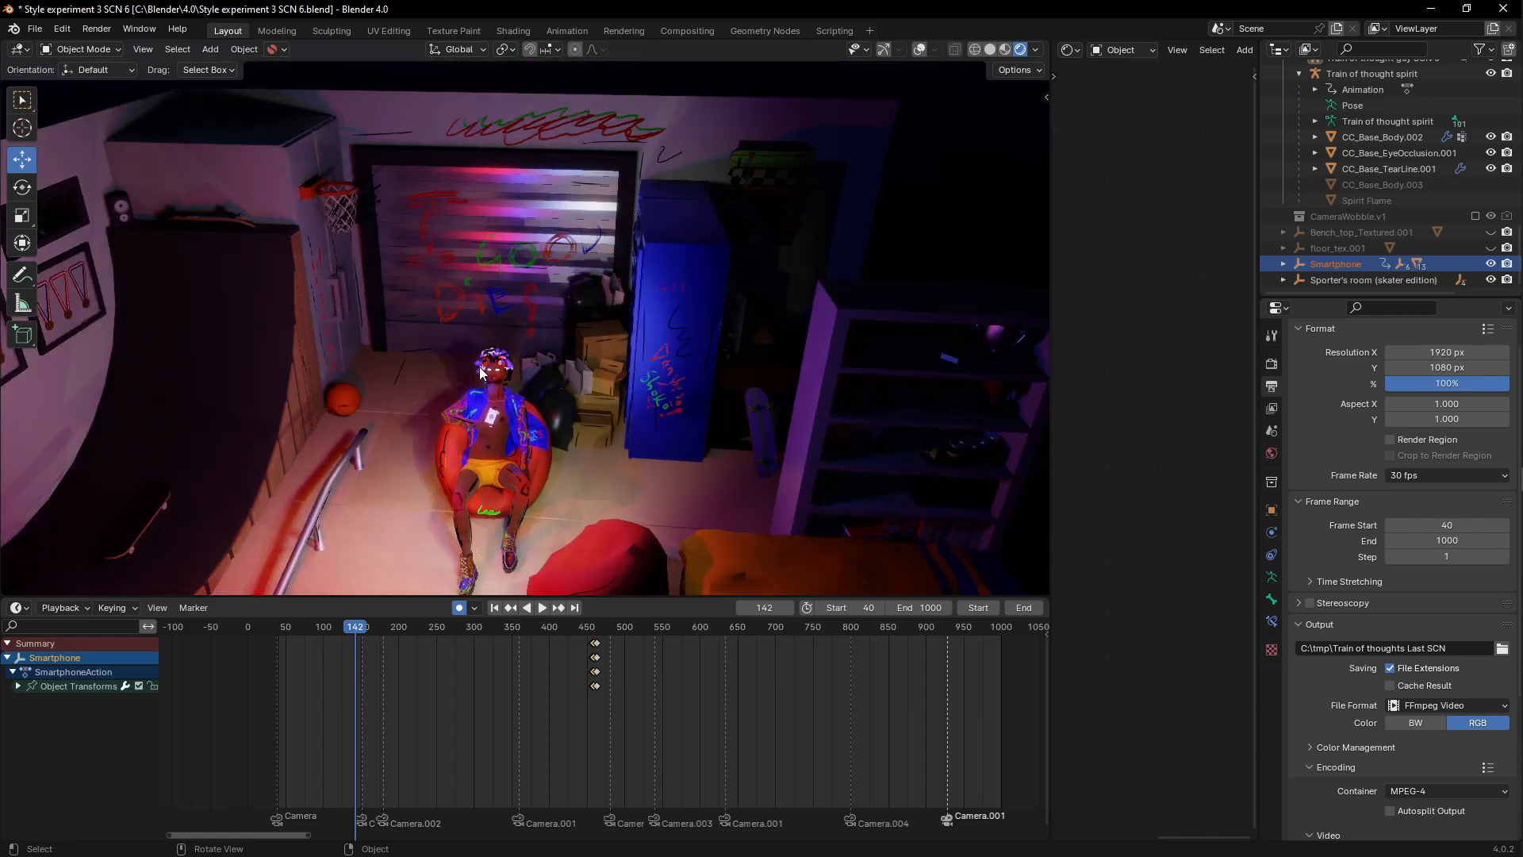
middle_click_drag(487, 343, 477, 335)
scroll(477, 336, "up", 3)
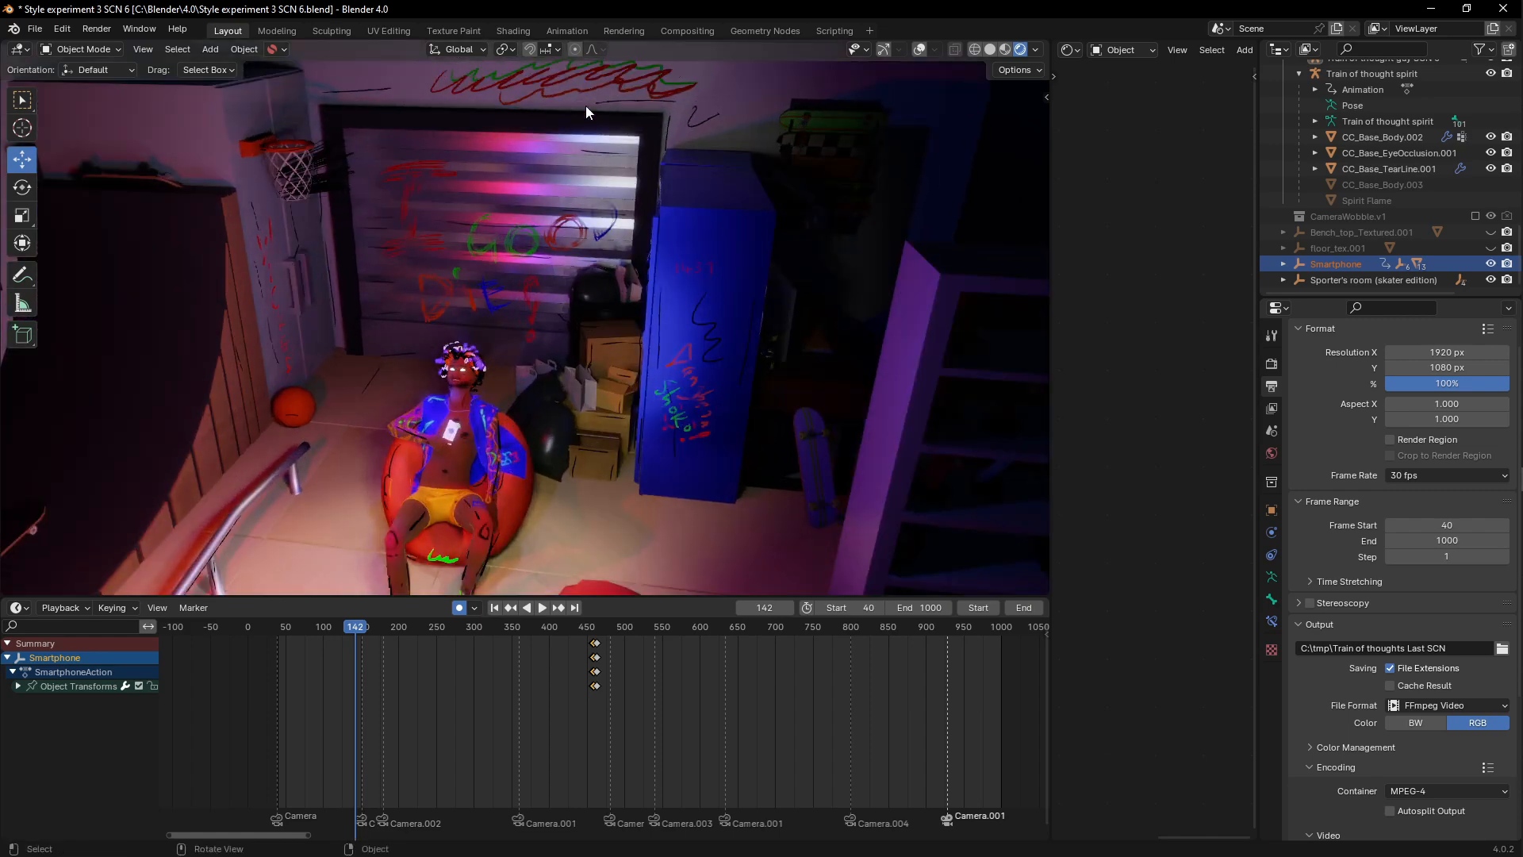
scroll(709, 344, "down", 4)
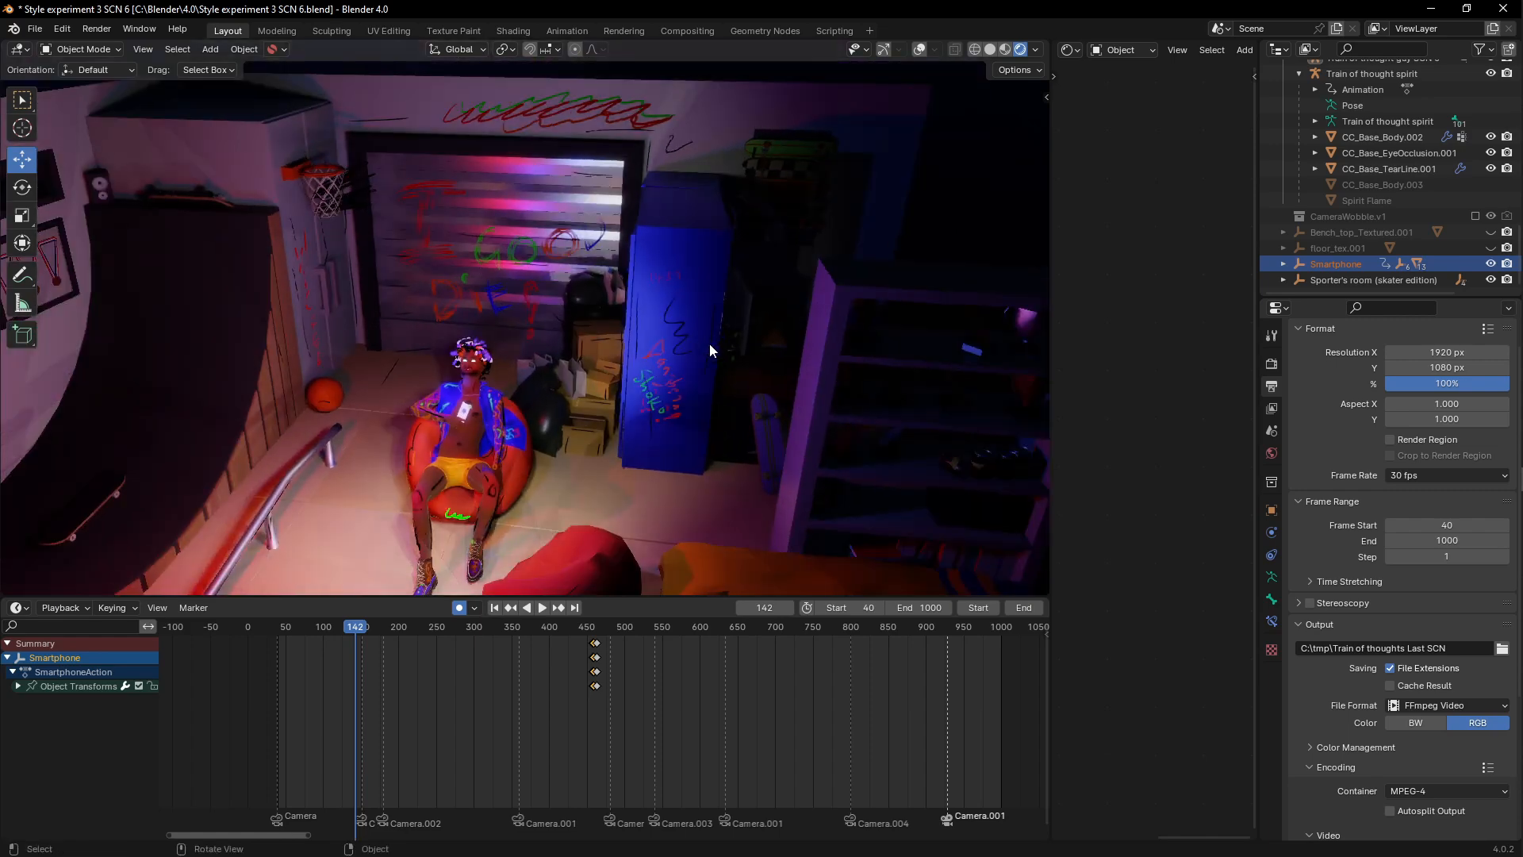
scroll(603, 415, "up", 3)
middle_click_drag(603, 416, 584, 409)
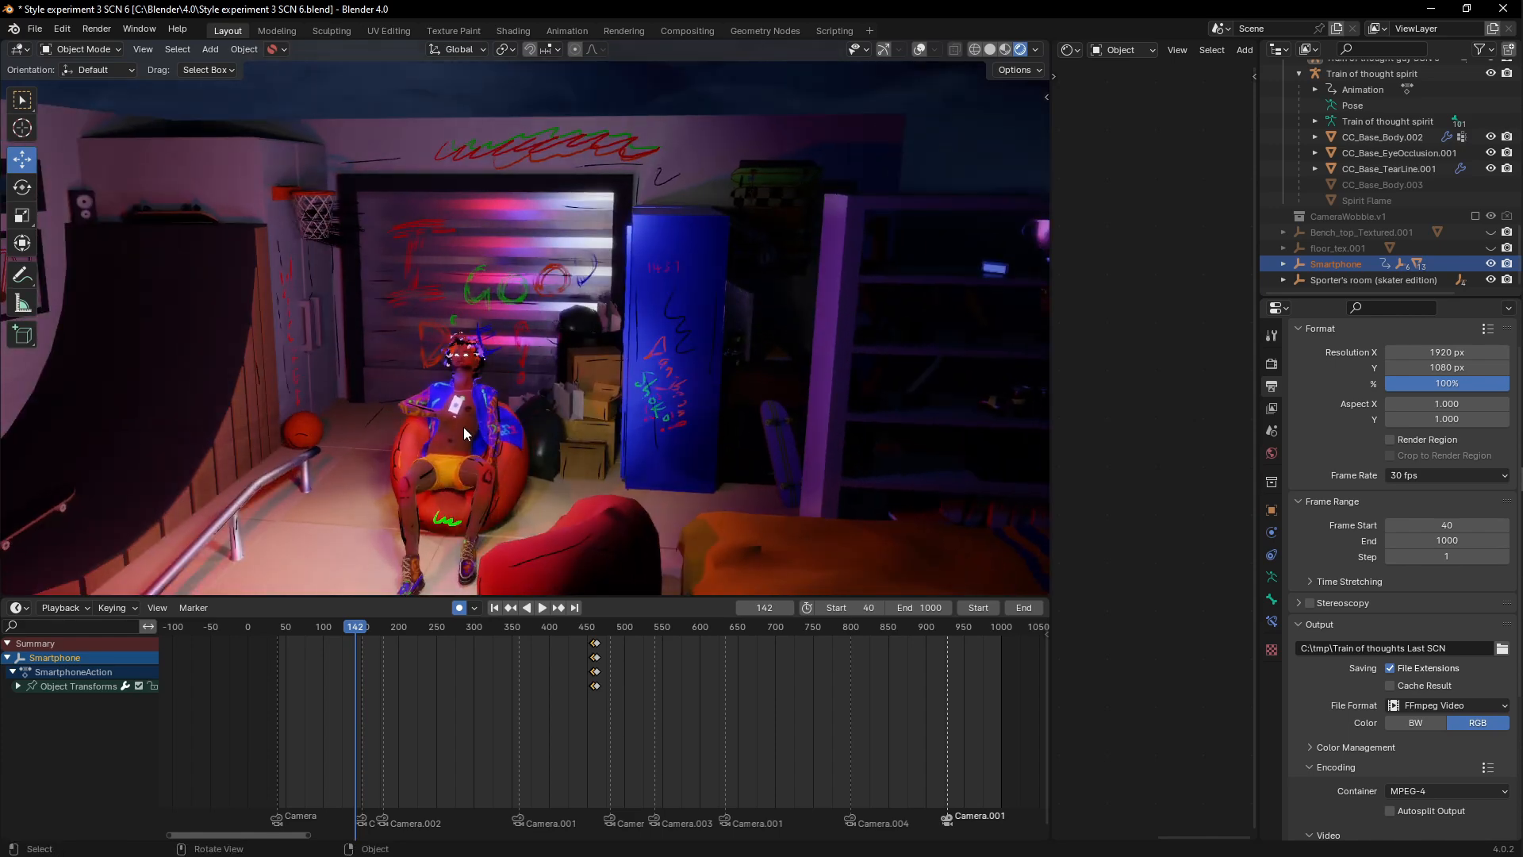
middle_click_drag(463, 427, 463, 221)
scroll(547, 393, "up", 4)
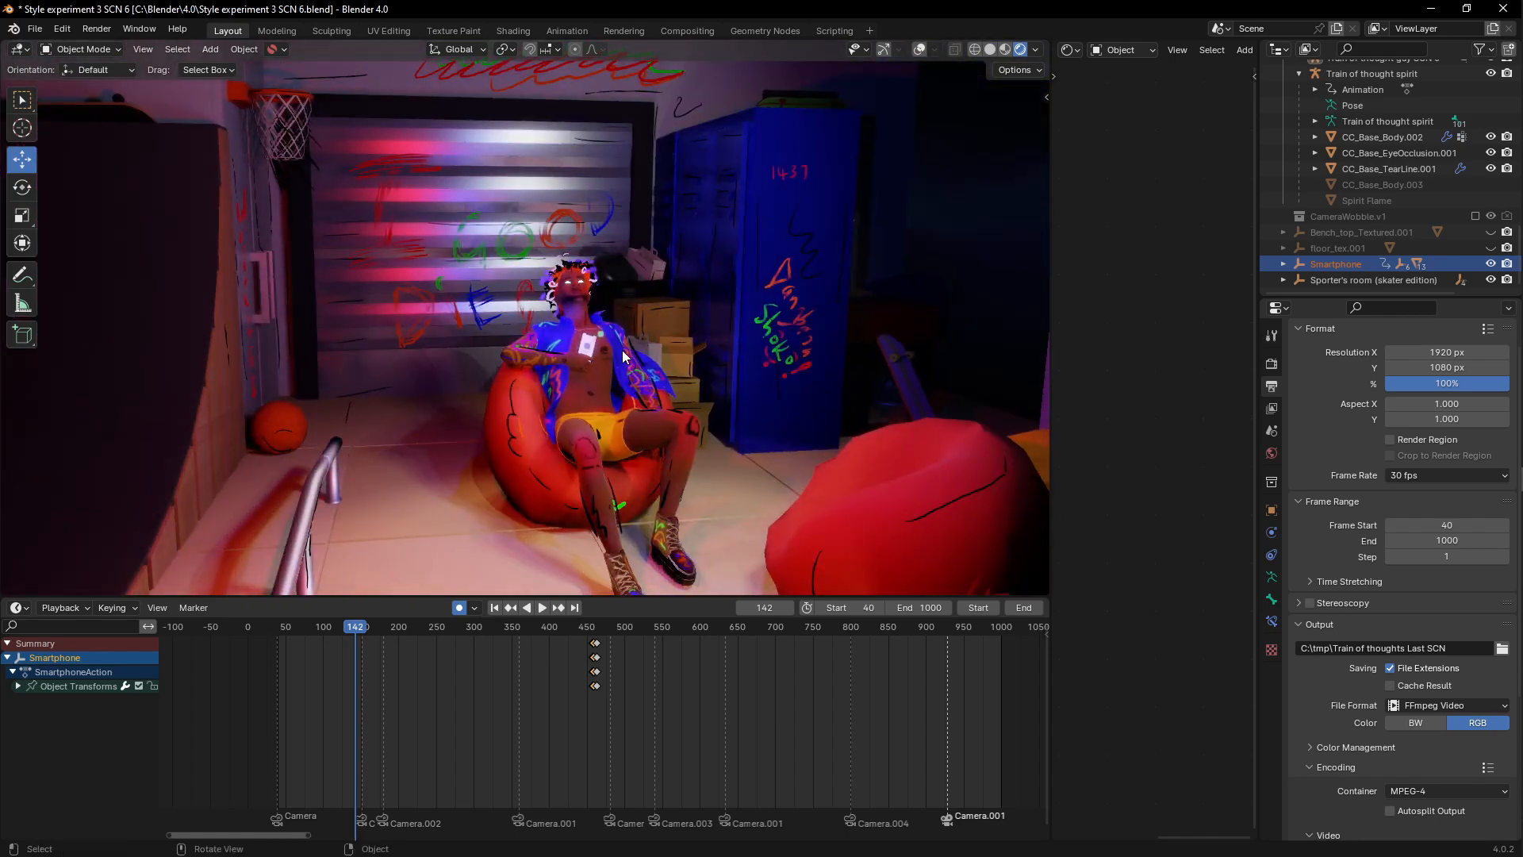
middle_click_drag(620, 351, 517, 306)
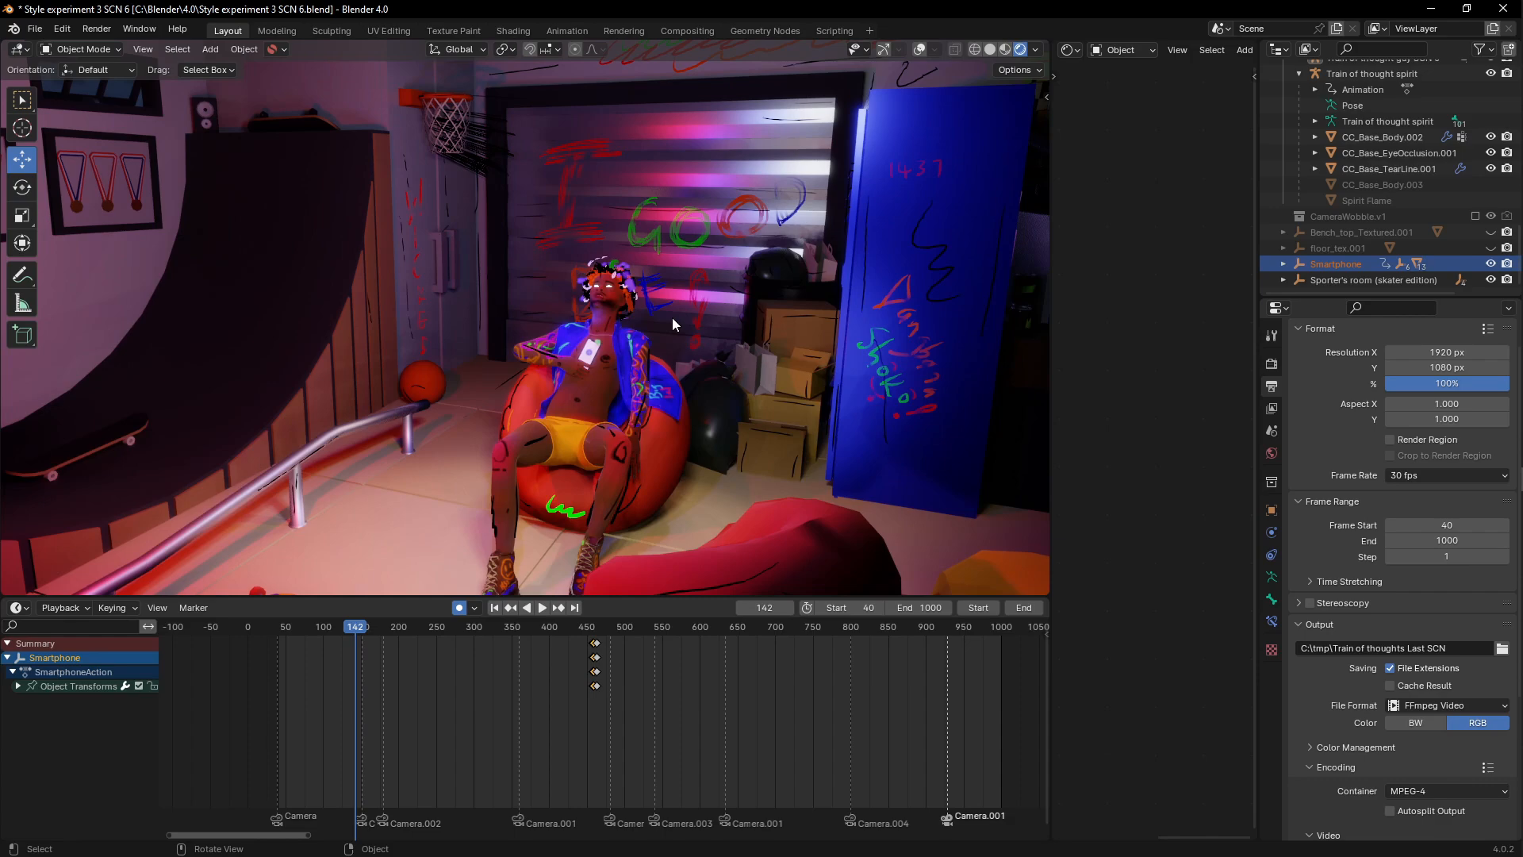
middle_click_drag(673, 317, 810, 311)
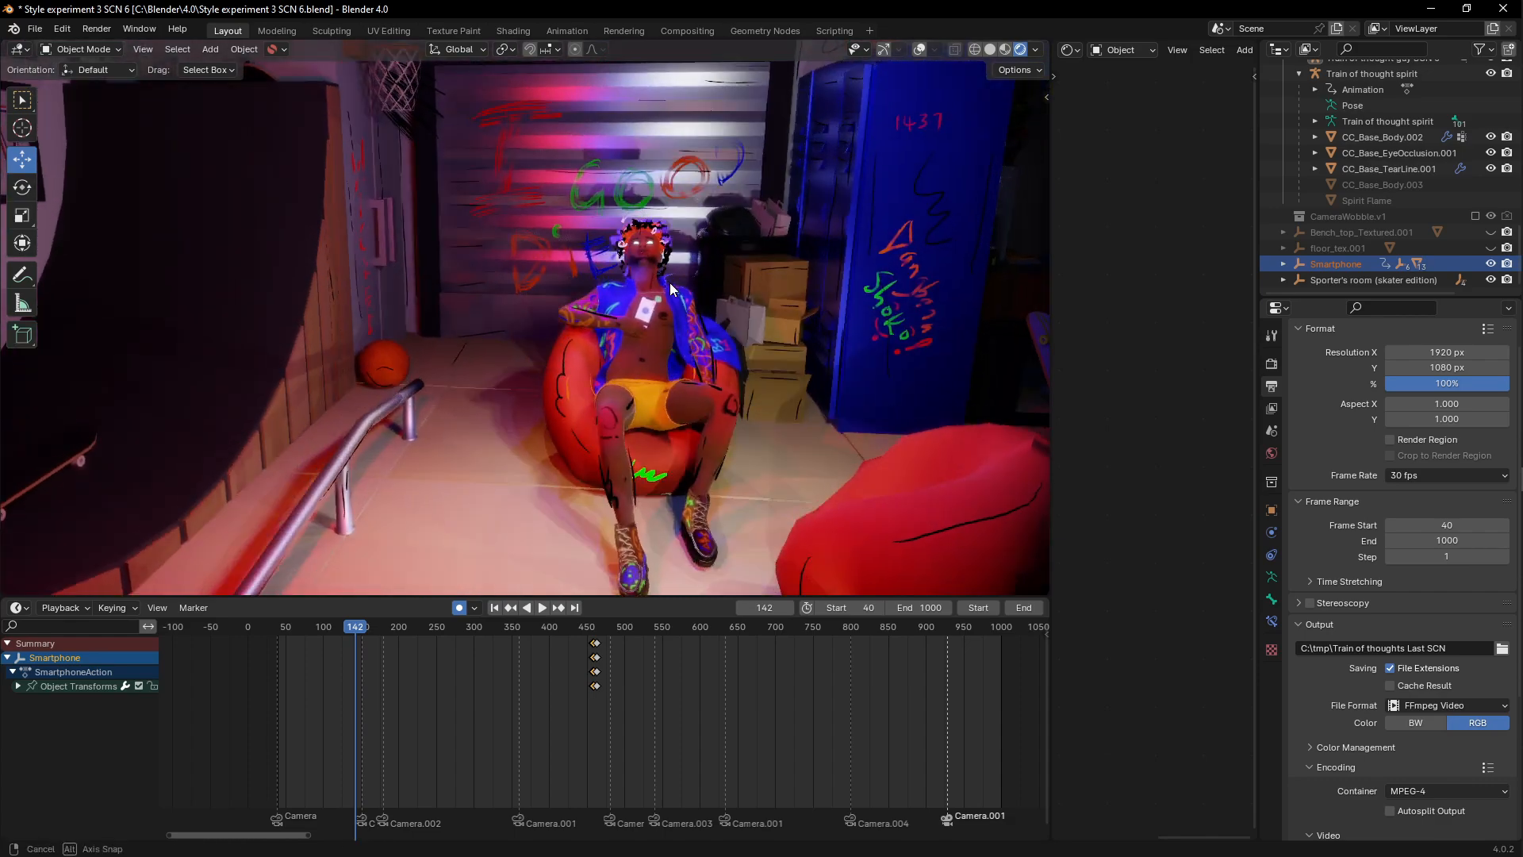
Step: Select the seated character's body and examine how he sits within the lit room, from near and far and from above
left_click(671, 313)
mouse_move(669, 307)
middle_mouse_down()
mouse_move(660, 293)
mouse_move(677, 288)
mouse_move(664, 305)
mouse_move(674, 326)
mouse_move(773, 269)
mouse_move(729, 332)
mouse_move(743, 287)
mouse_move(675, 311)
middle_mouse_up()
scroll(675, 328, "up", 4)
scroll(676, 327, "down", 2)
scroll(770, 272, "down", 4)
scroll(727, 314, "up", 3)
scroll(743, 287, "down", 2)
scroll(674, 312, "down", 3)
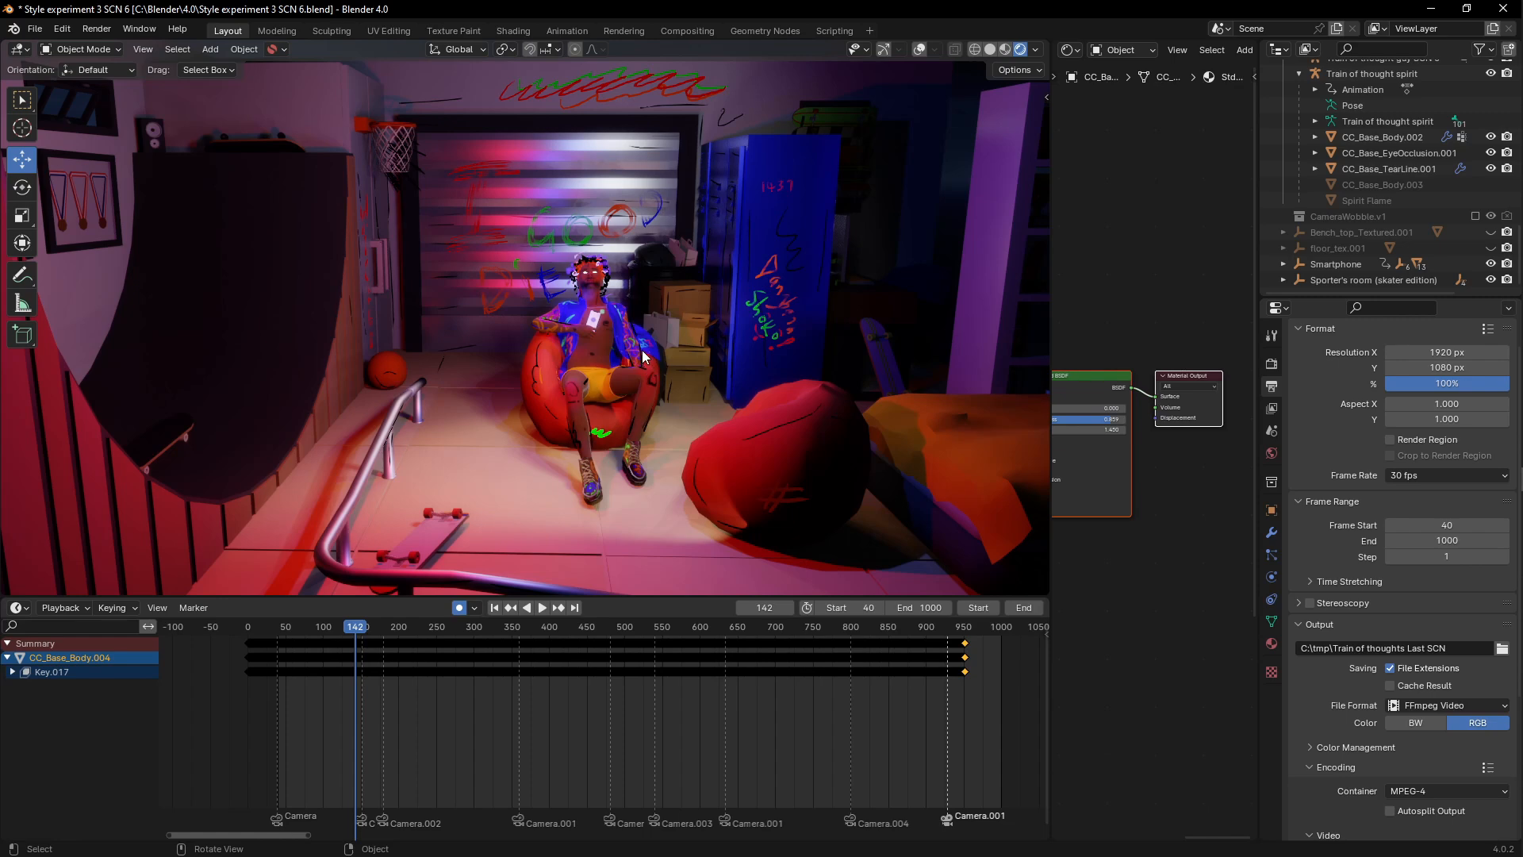
scroll(641, 350, "down", 3)
scroll(640, 349, "up", 4)
middle_click_drag(641, 350, 637, 369)
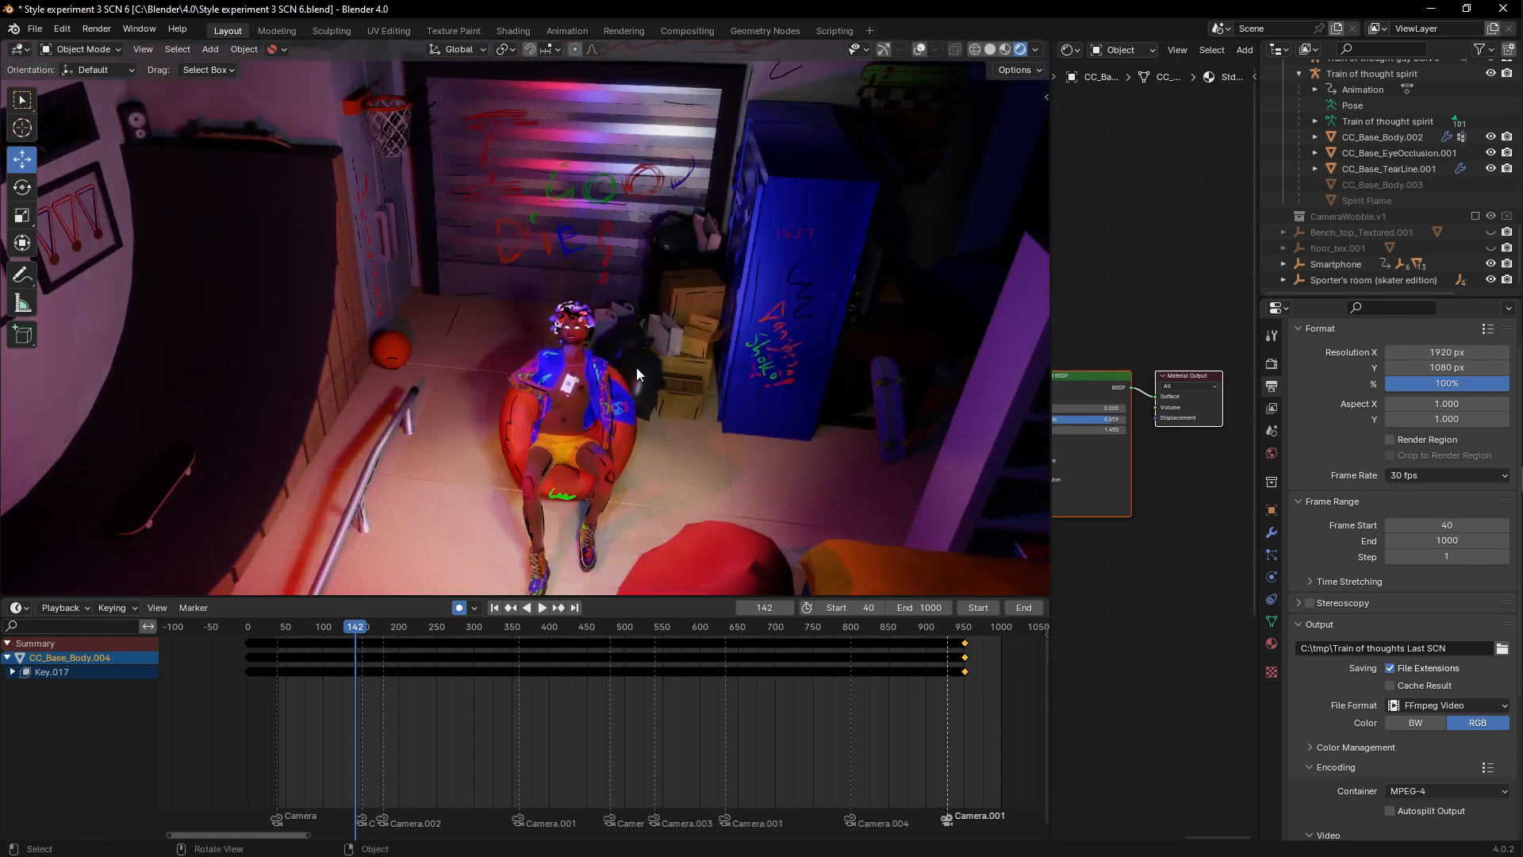
scroll(638, 366, "down", 3)
scroll(635, 353, "up", 4)
scroll(630, 342, "up", 1)
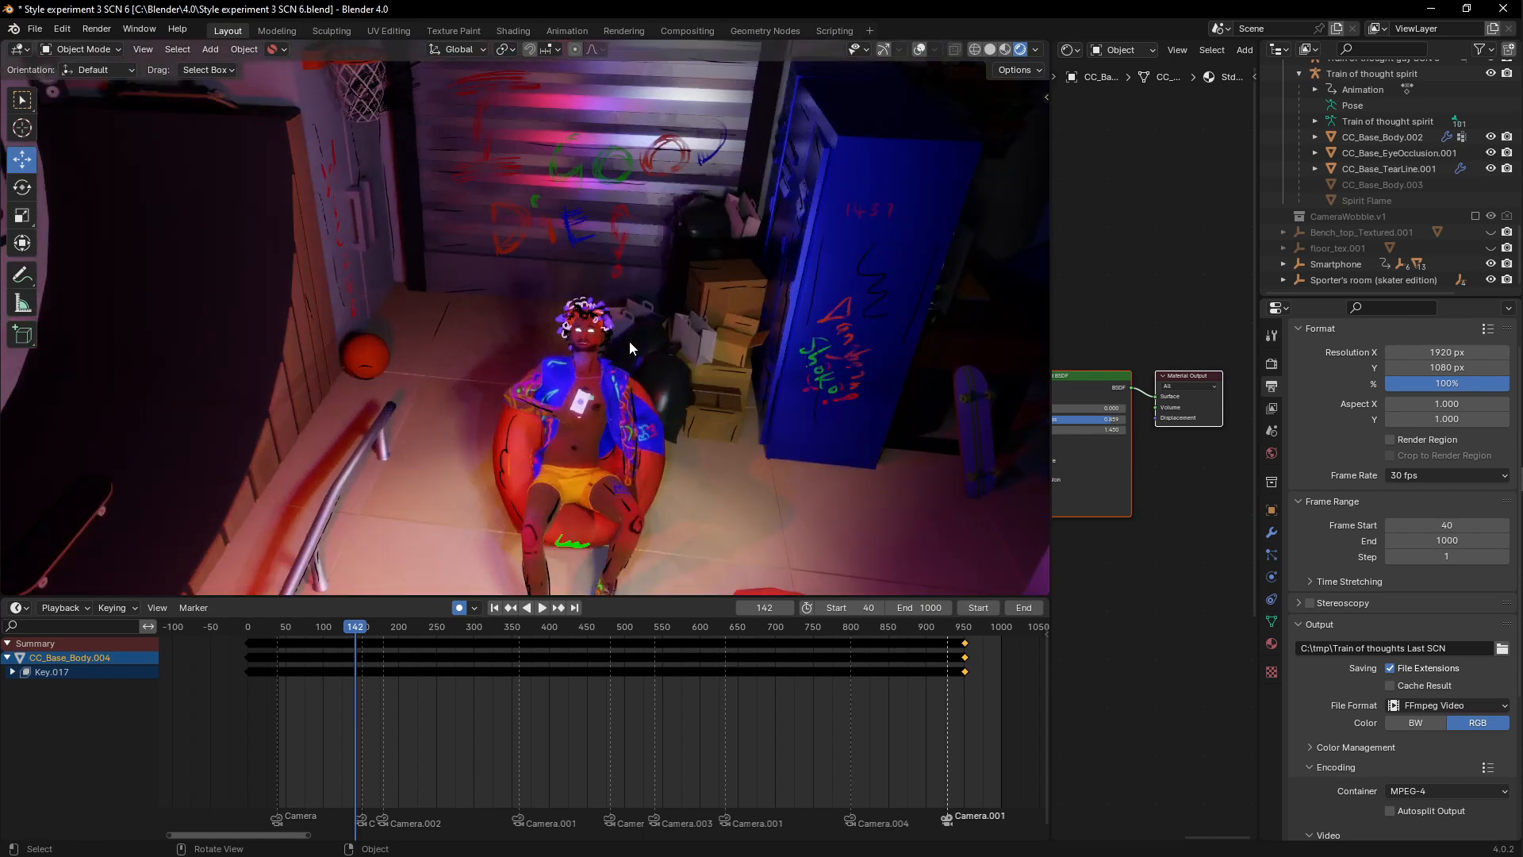
scroll(629, 341, "down", 3)
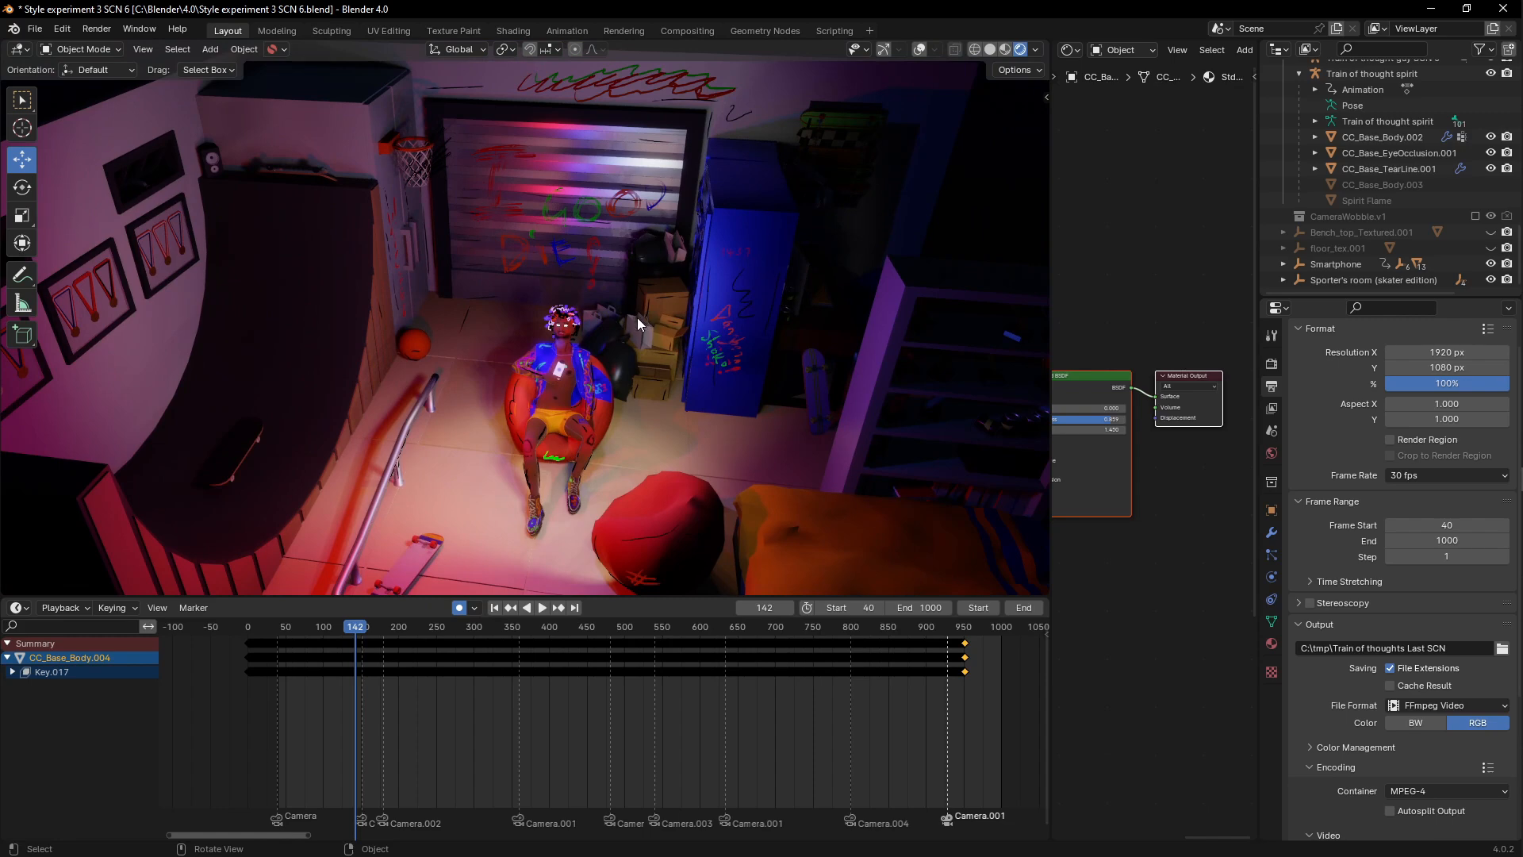
scroll(636, 317, "down", 3)
scroll(635, 317, "up", 4)
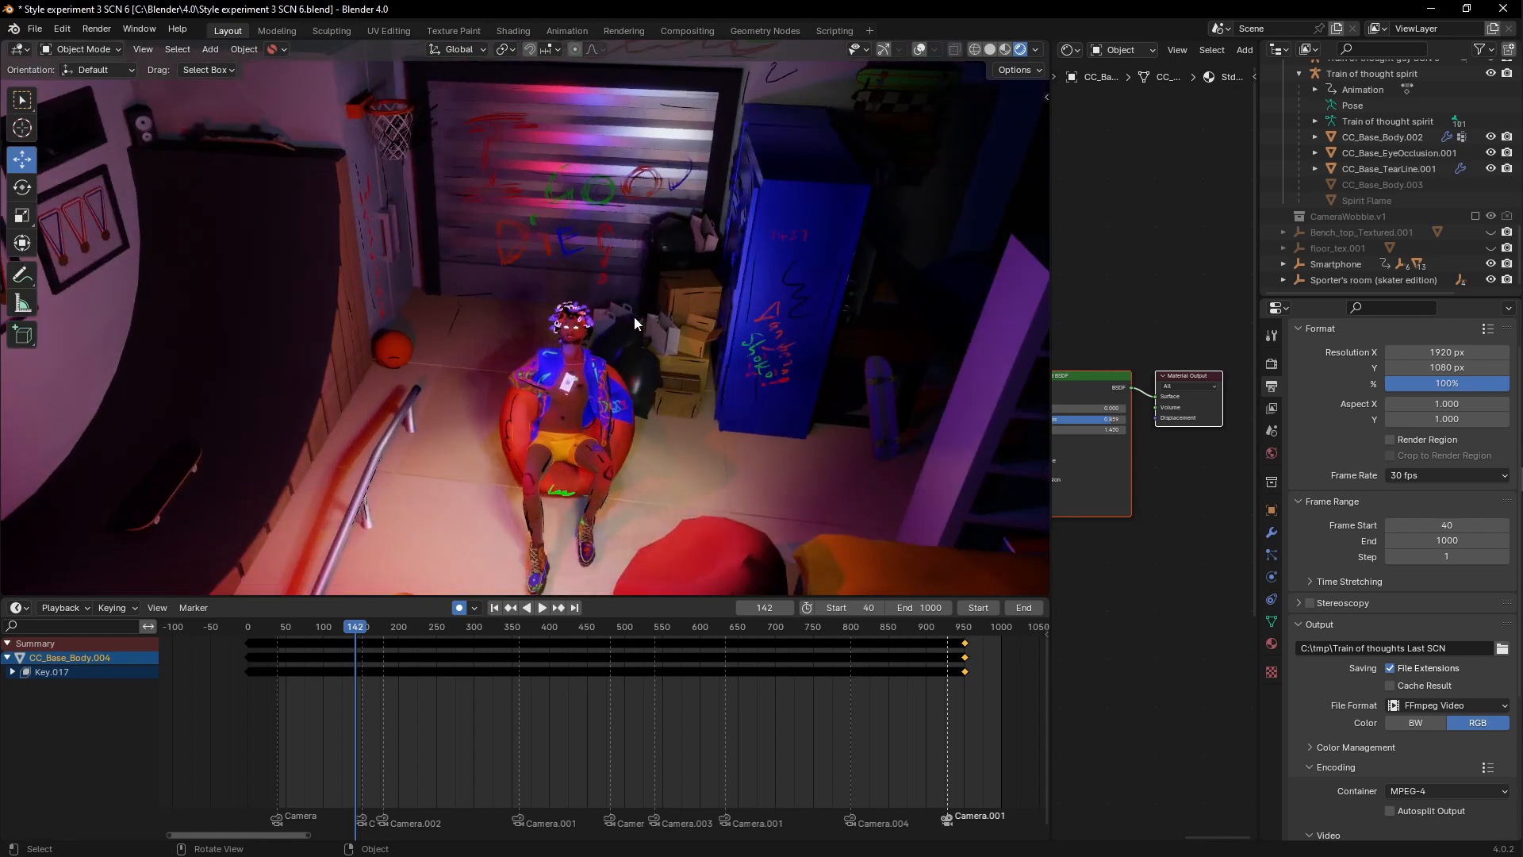
scroll(634, 316, "down", 3)
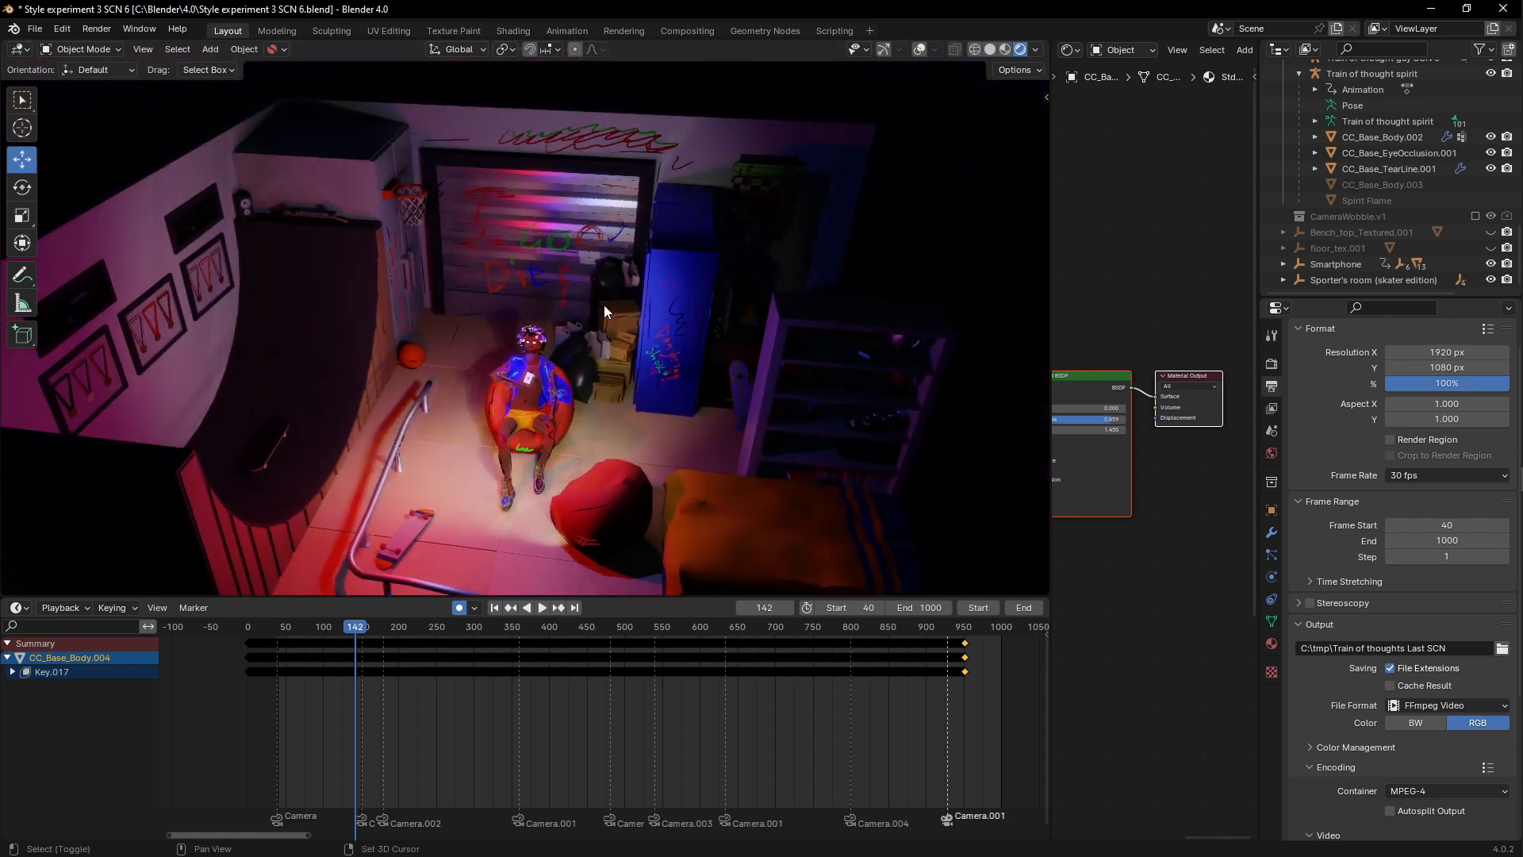
Step: Examine the character's painted face, hair and upper body up close, along with the beanbag and boxes around him
scroll(552, 427, "up", 4)
scroll(552, 427, "up", 1)
middle_click_drag(552, 427, 551, 390, "shift")
scroll(550, 282, "up", 4)
scroll(564, 299, "up", 3)
mouse_move(562, 311)
middle_mouse_down()
mouse_move(538, 284)
mouse_move(565, 279)
mouse_move(562, 338)
middle_mouse_up()
scroll(564, 283, "down", 1)
scroll(593, 269, "down", 3)
scroll(558, 247, "up", 2)
scroll(559, 248, "up", 2)
middle_click_drag(559, 247, 587, 278, "shift")
scroll(597, 208, "up", 2)
middle_click_drag(597, 207, 598, 323, "shift")
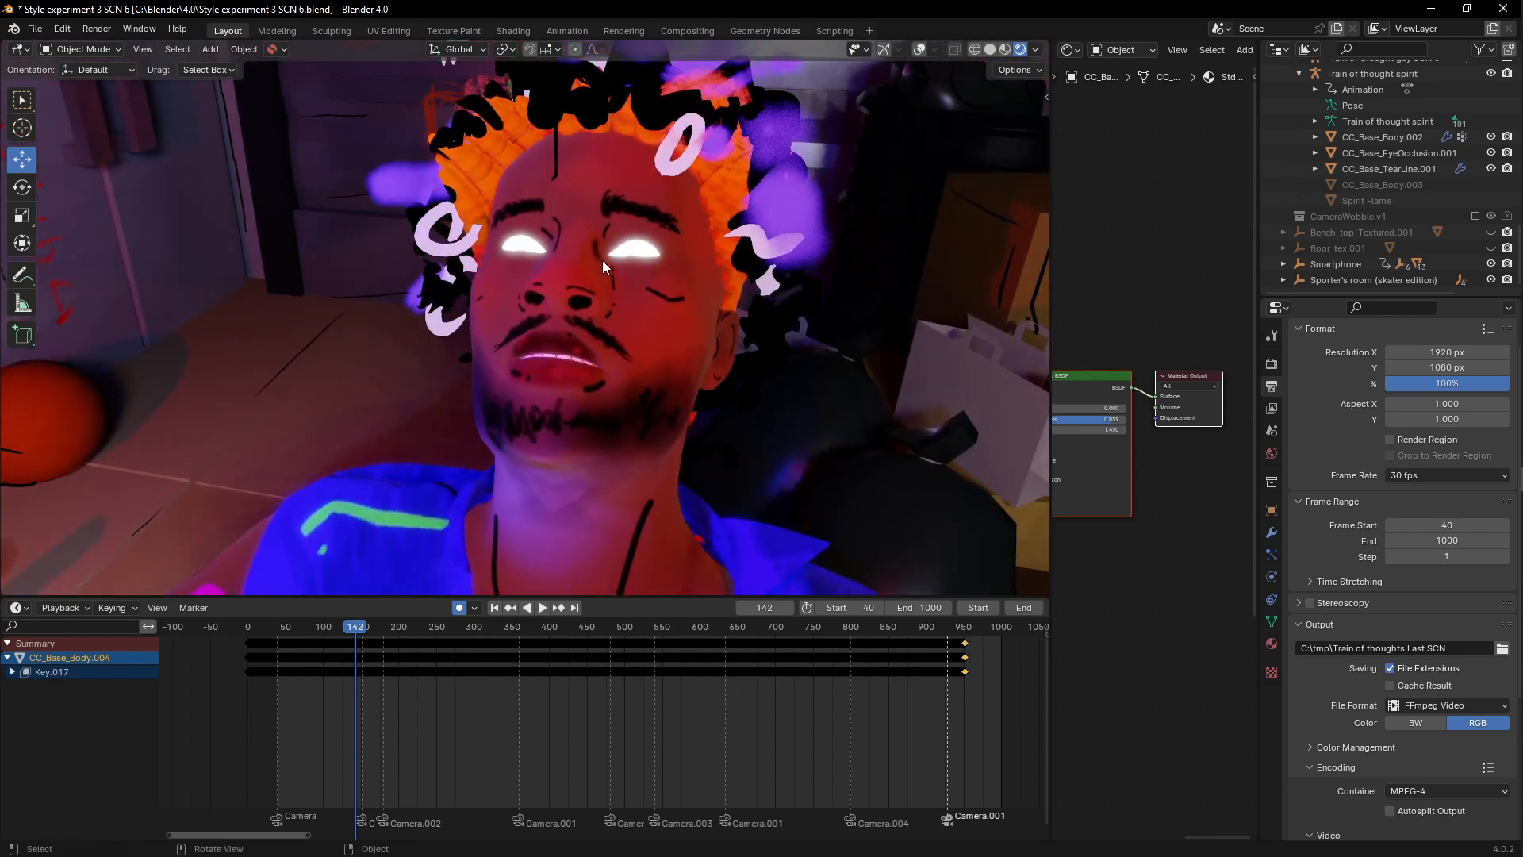
scroll(606, 260, "down", 6)
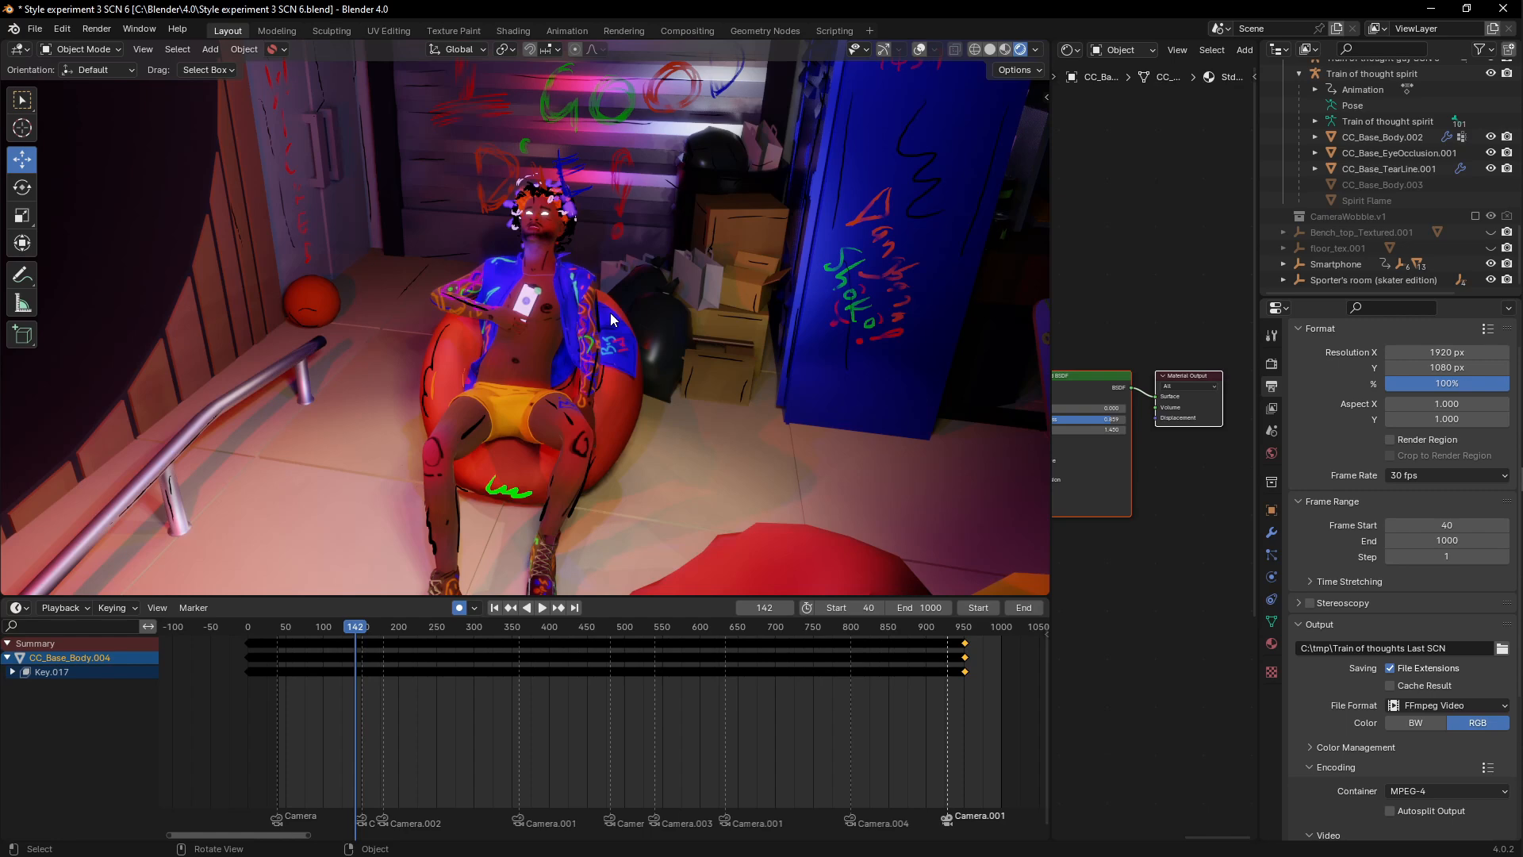
scroll(546, 275, "down", 4)
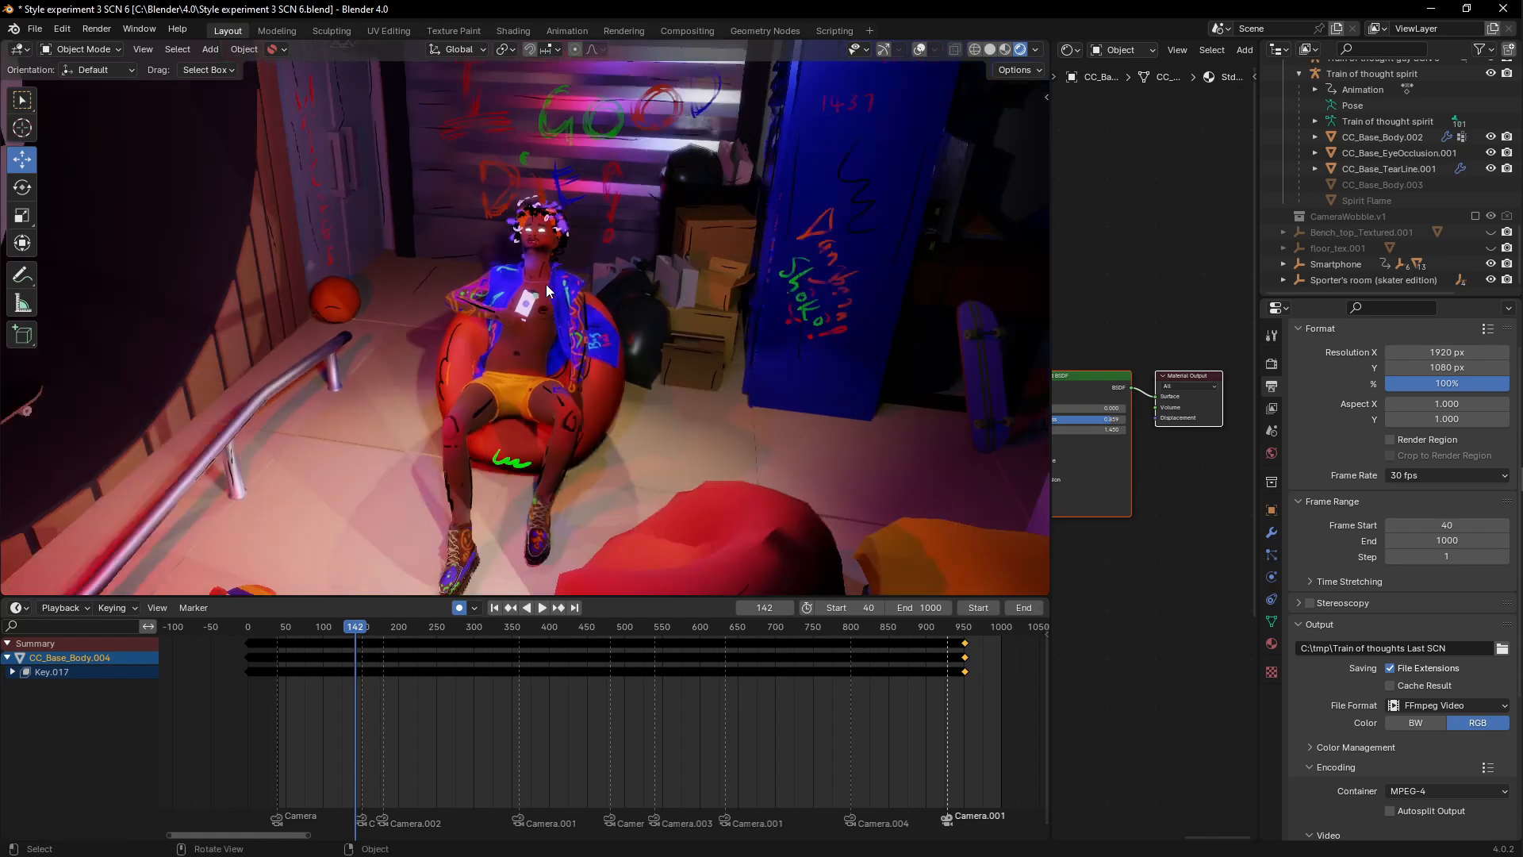
scroll(538, 263, "up", 6)
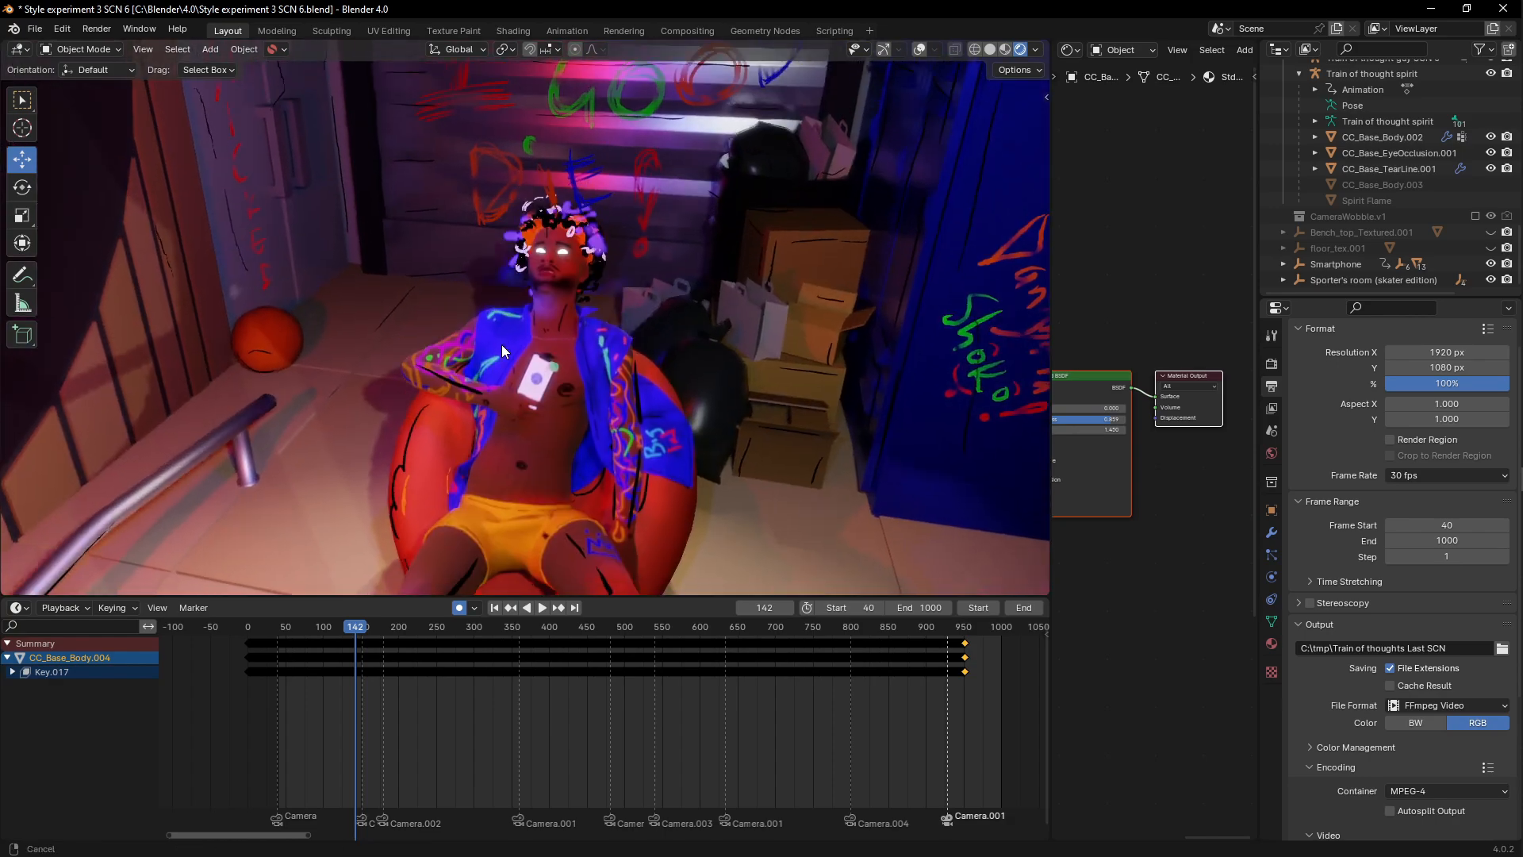
Step: Inspect the seated character's glowing eyes and painted eyebrows up close, then his place in the wider room
scroll(518, 319, "up", 5)
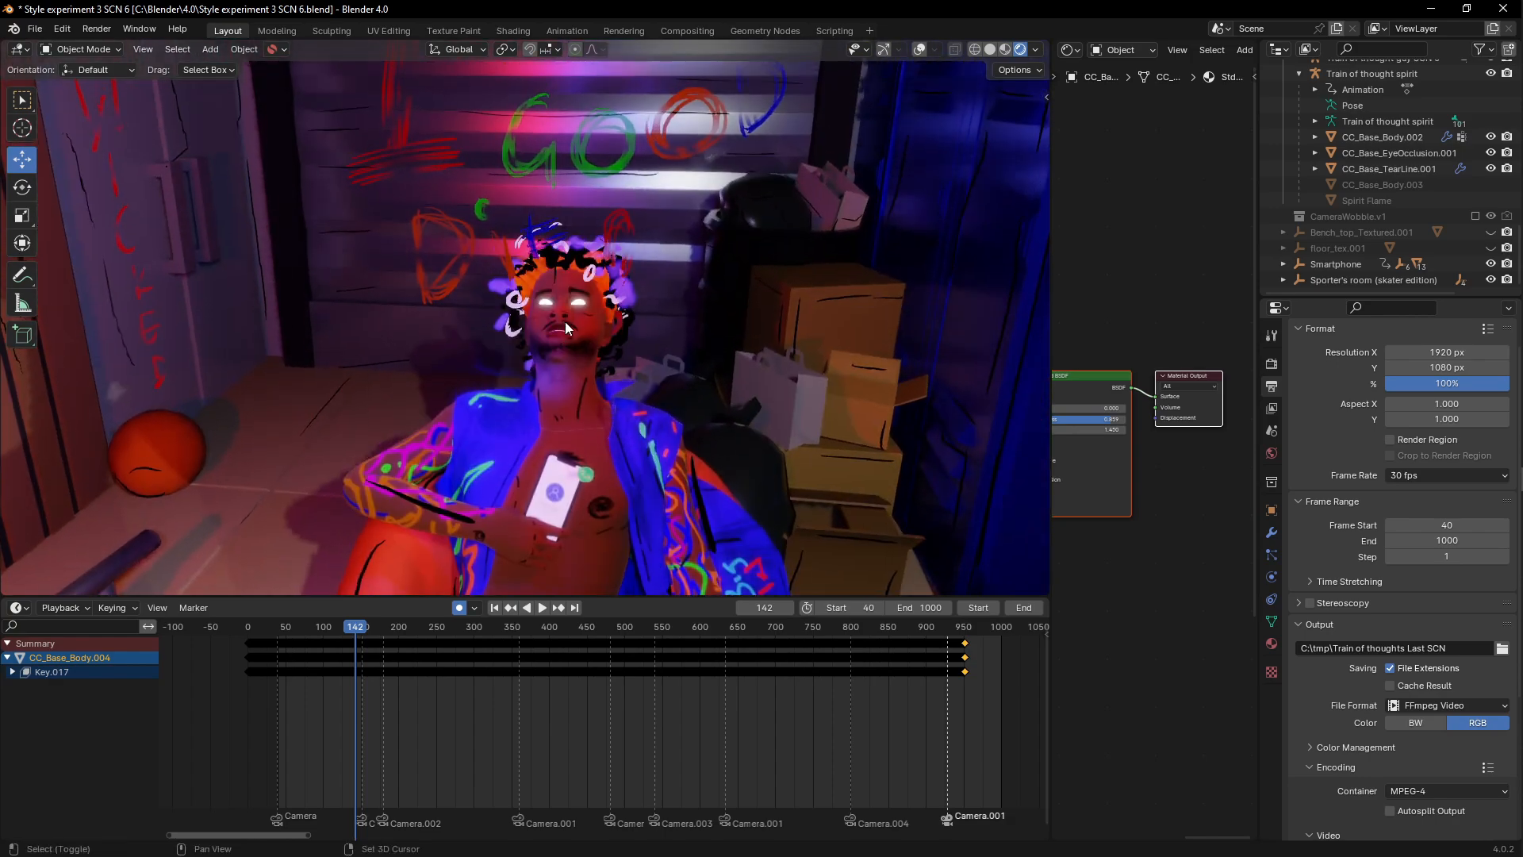
scroll(598, 373, "down", 4)
scroll(573, 359, "up", 5)
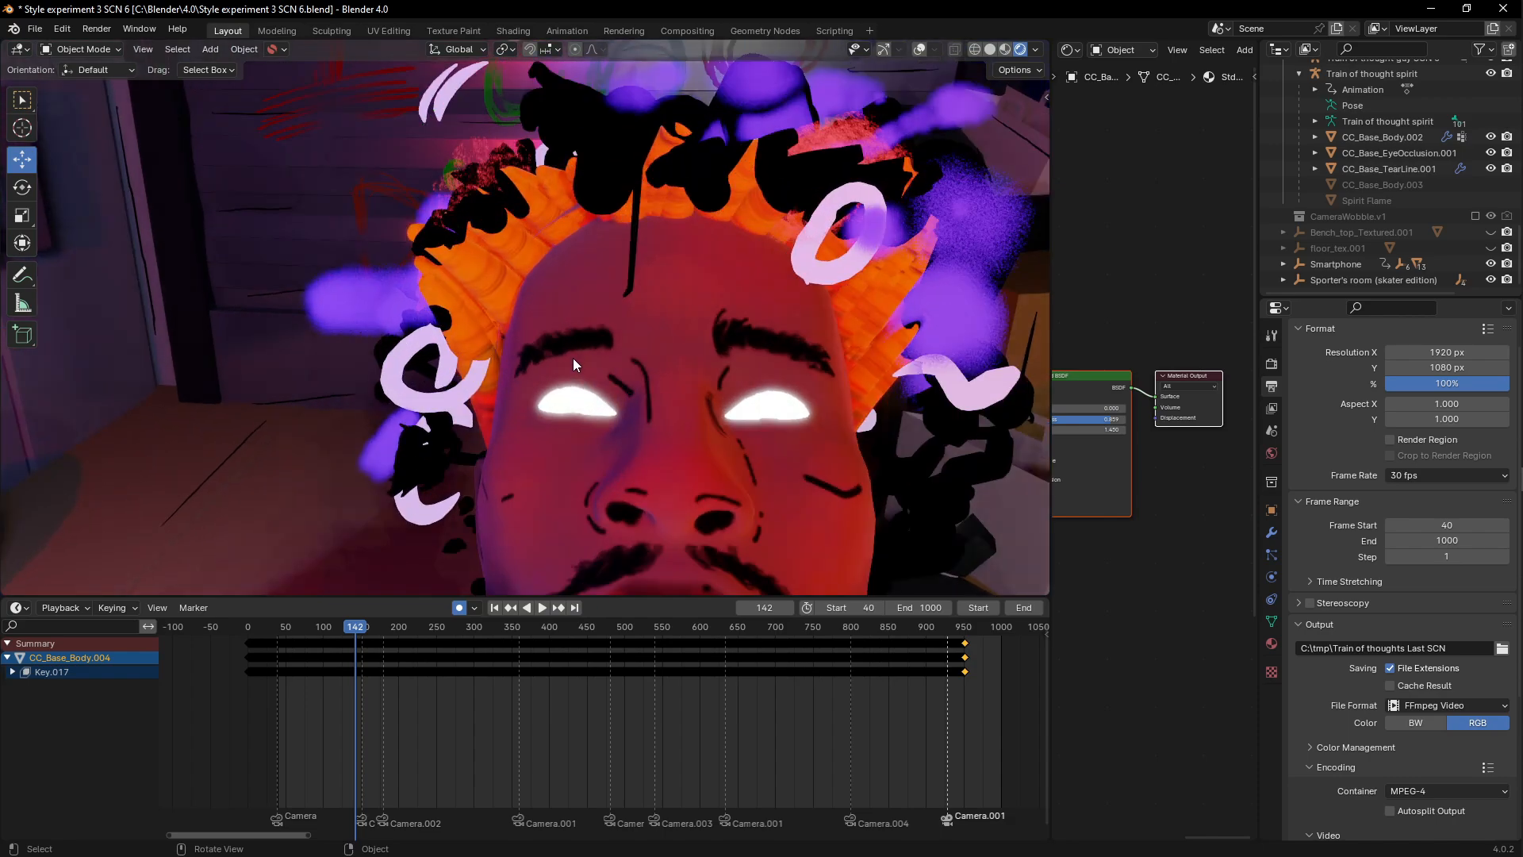
scroll(573, 359, "down", 7)
scroll(715, 376, "down", 2)
scroll(631, 393, "up", 4)
scroll(631, 393, "down", 6)
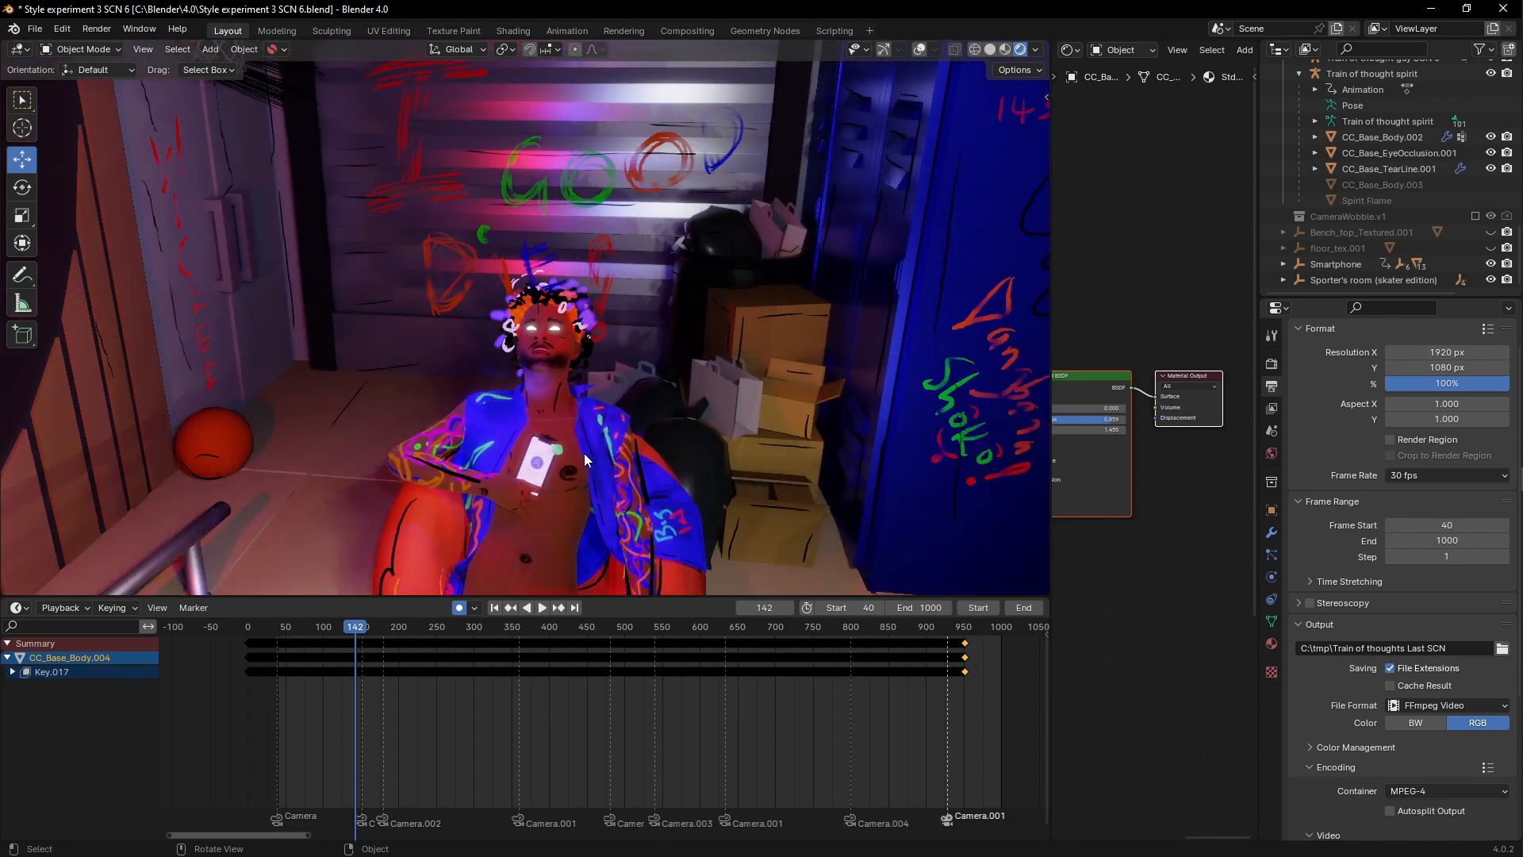
Step: Examine the smartphone held against the character's chest and his reclining pose from the front and the side
middle_click_drag(584, 454, 575, 317, "shift")
scroll(560, 331, "up", 5)
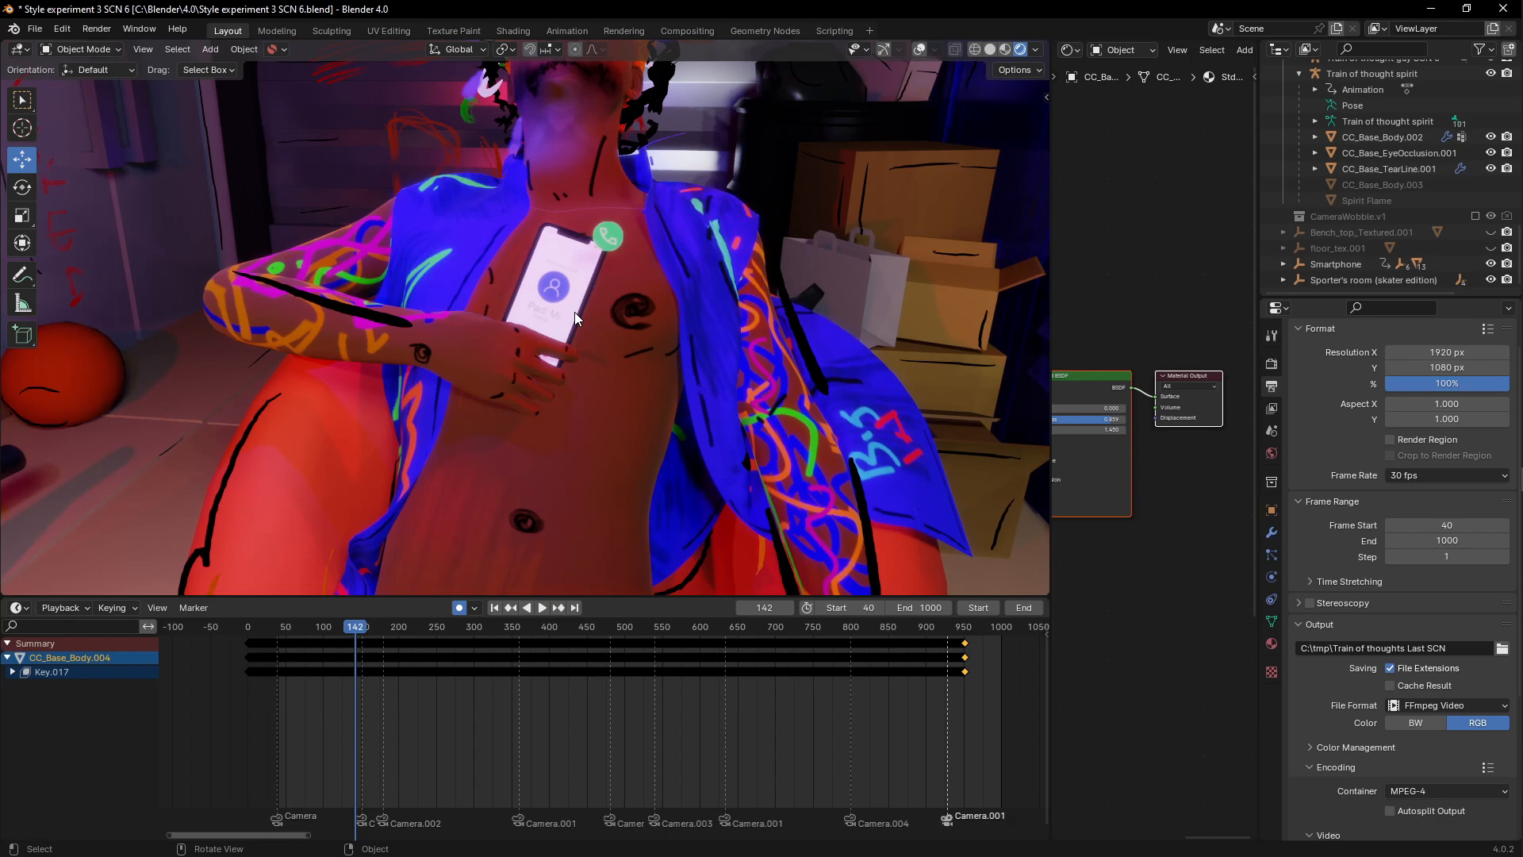
scroll(574, 312, "down", 5)
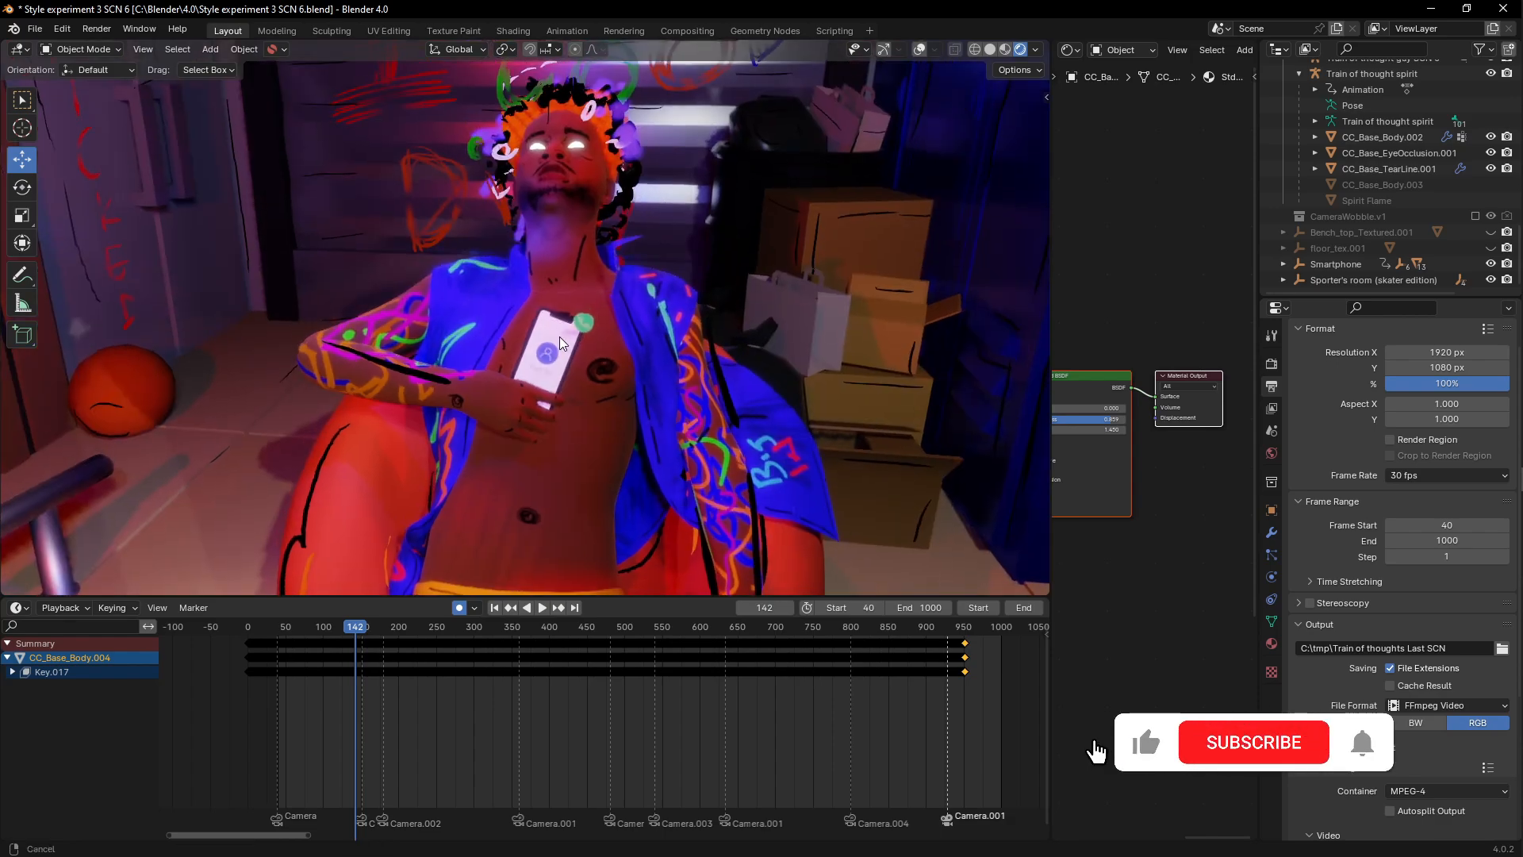
middle_click_drag(560, 336, 530, 385)
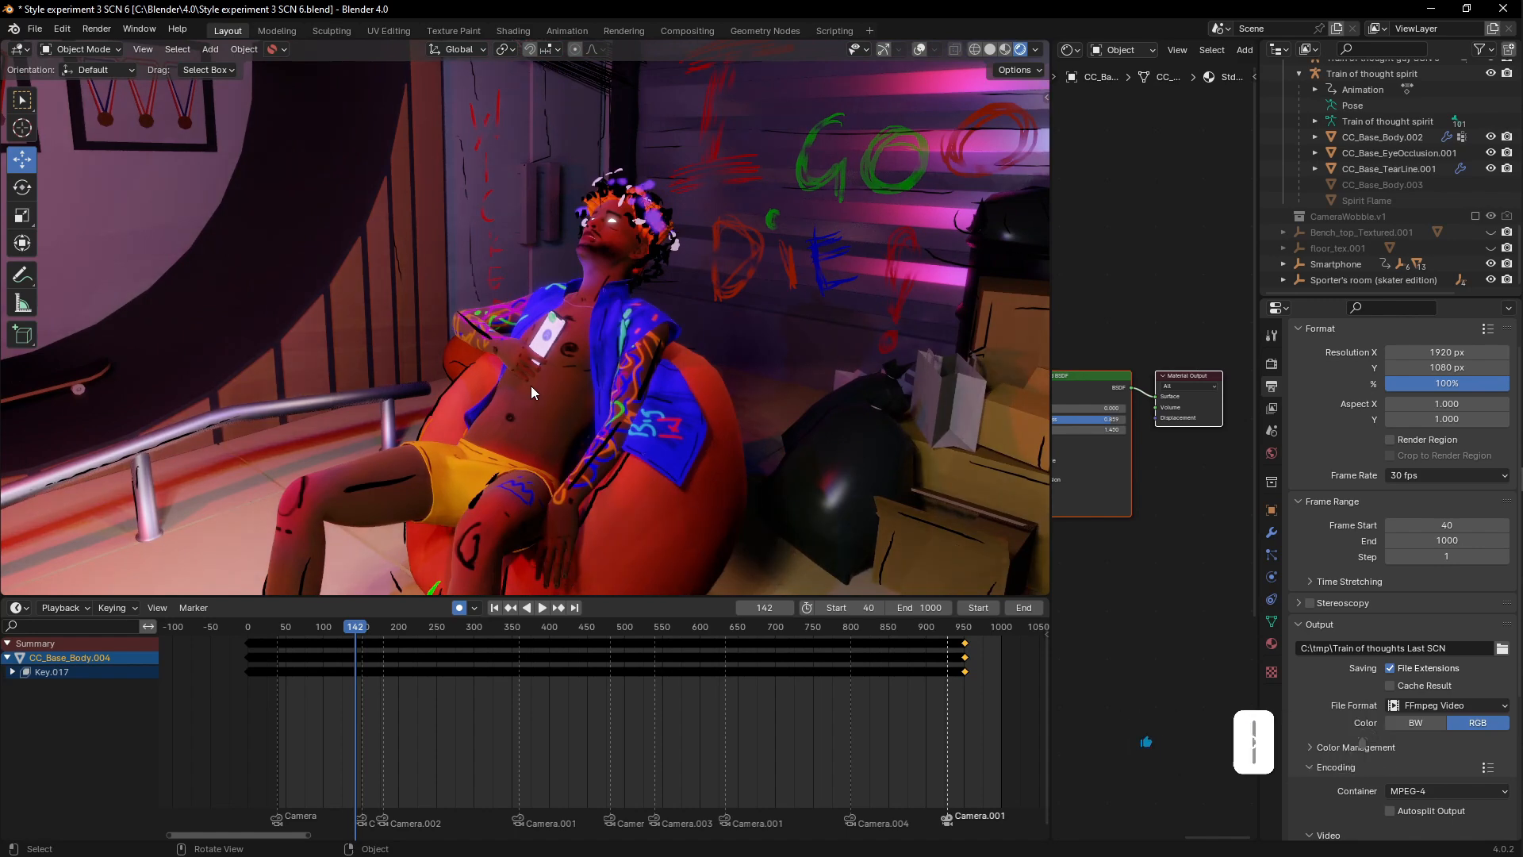
scroll(636, 381, "up", 5)
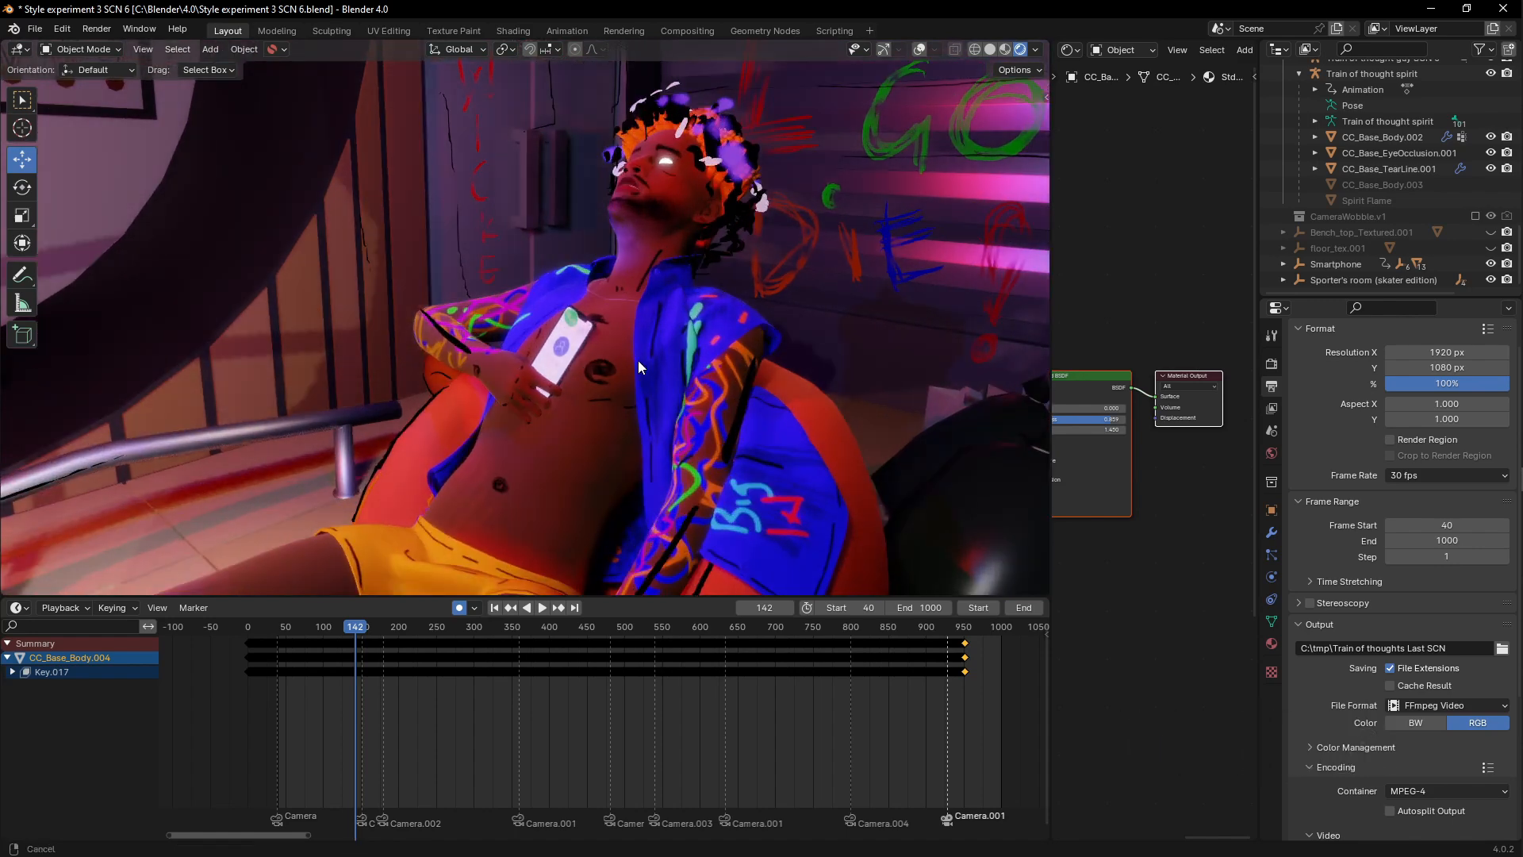
Step: Play the animation on from frame 142, then scrub back and stop at frame 114
key("space")
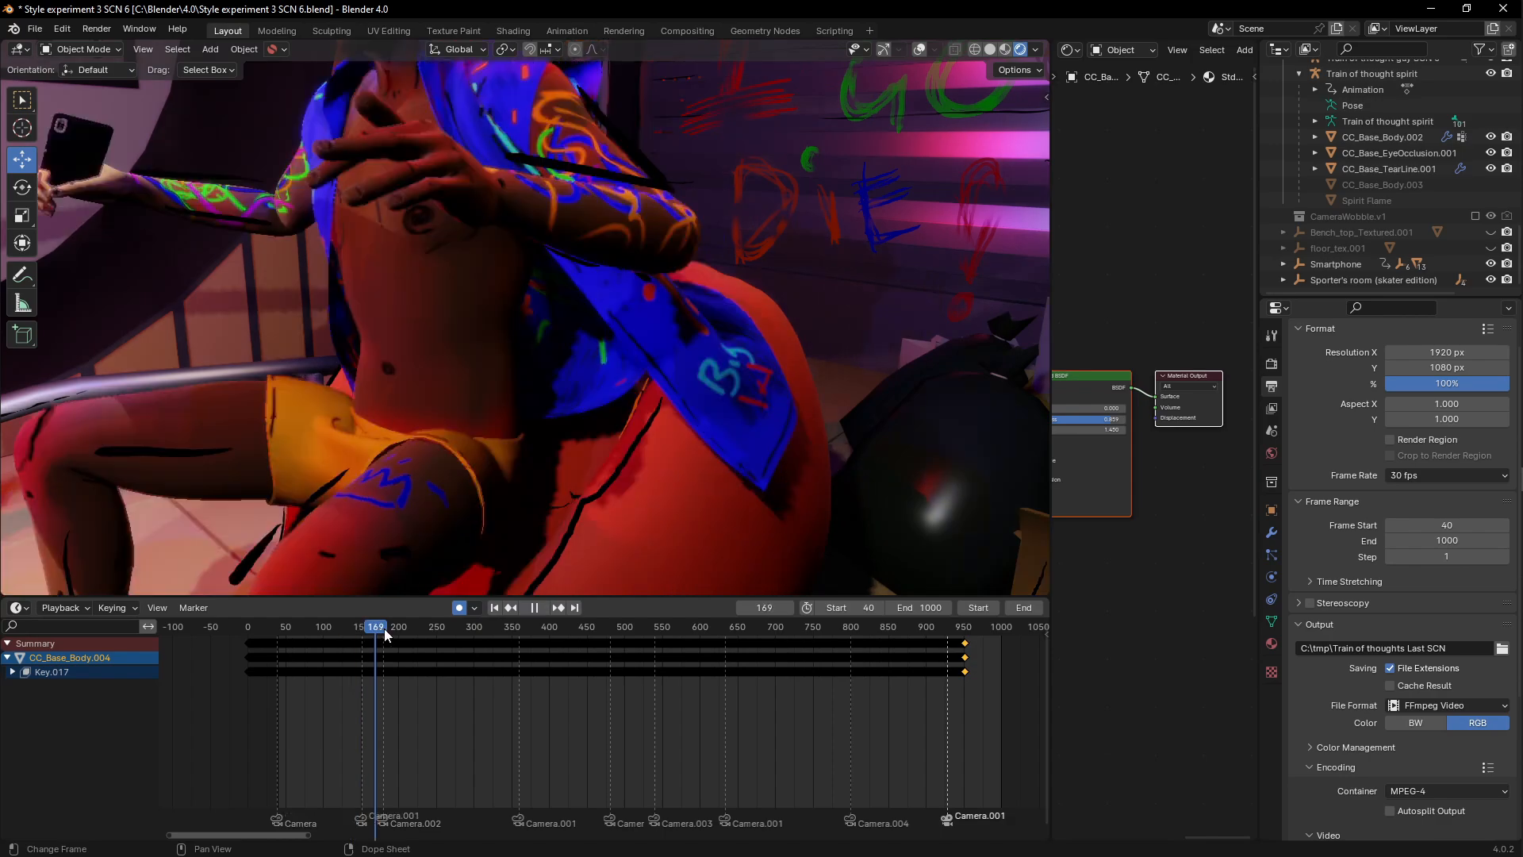
left_click_drag(377, 631, 333, 632)
key("space")
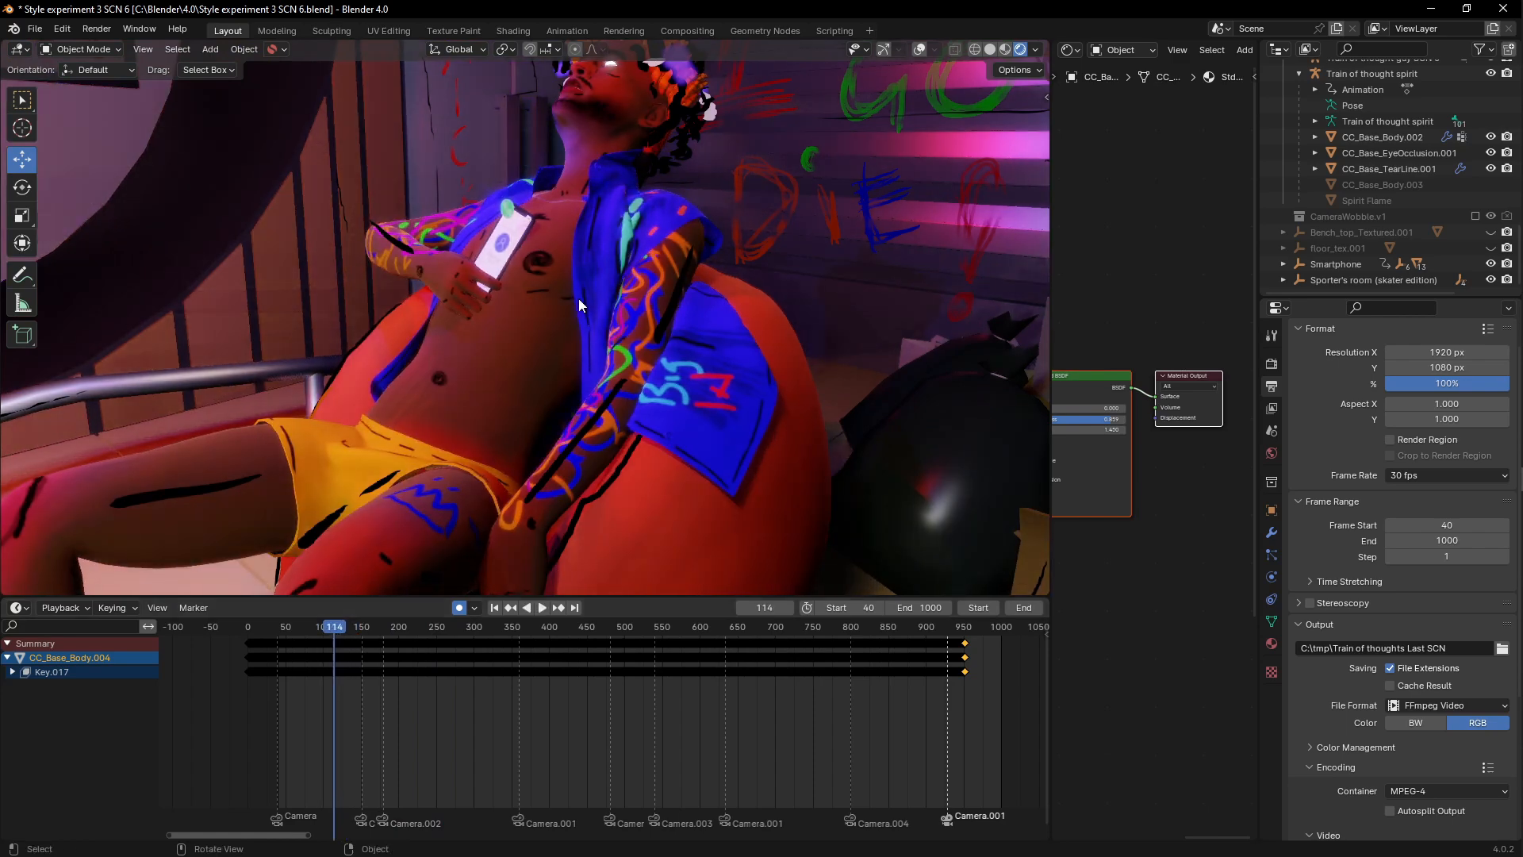
Step: Show the viewport overlays and gizmos, select the red beanbag under the character, and inspect it up close
key("shift+alt+z")
left_click(649, 464)
scroll(649, 464, "down", 3)
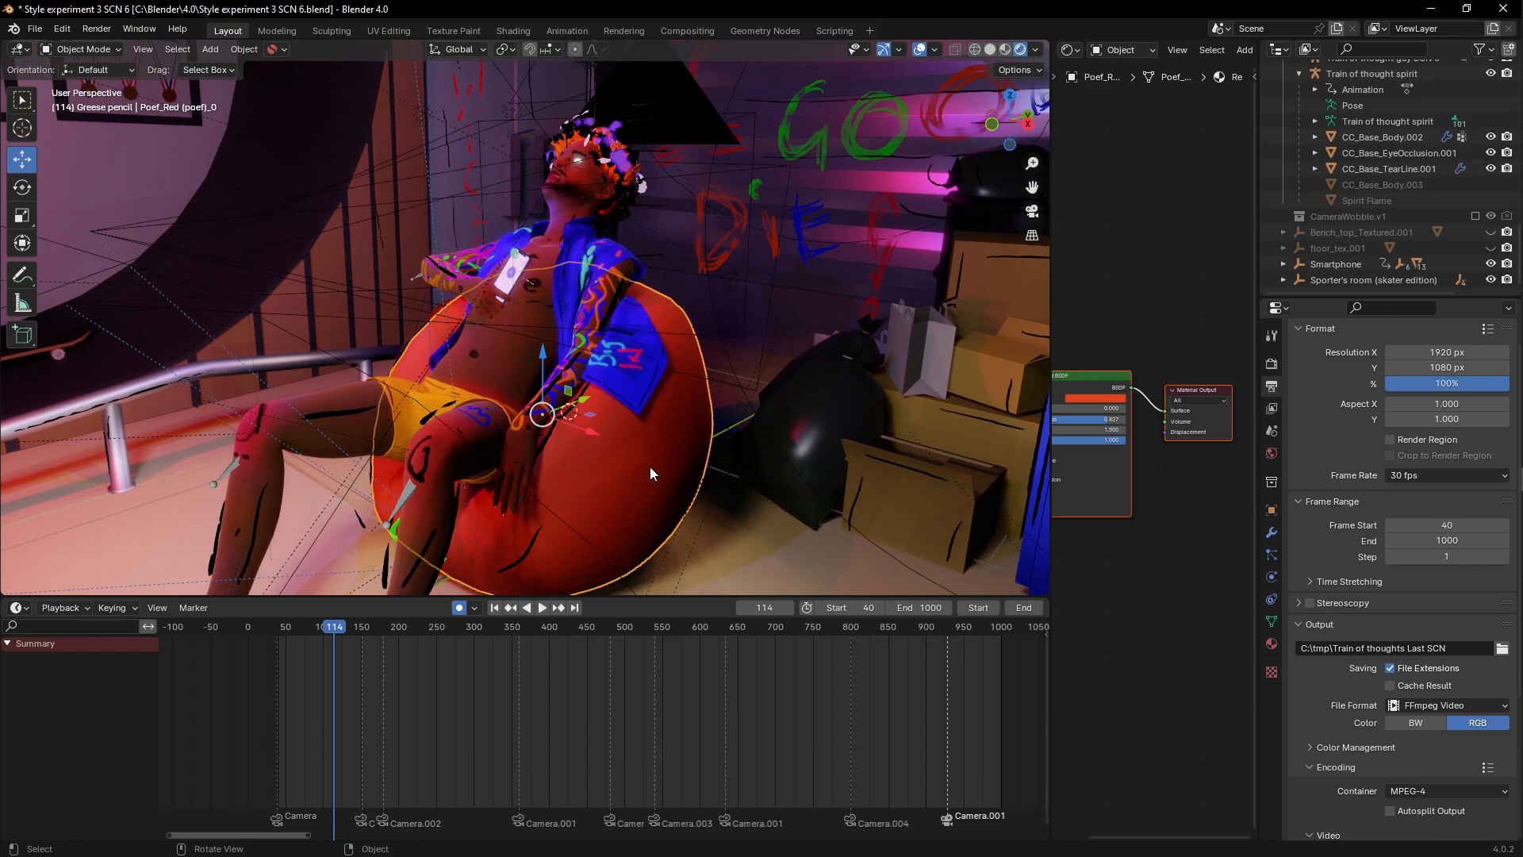
middle_click_drag(650, 467, 725, 379)
scroll(606, 349, "up", 4)
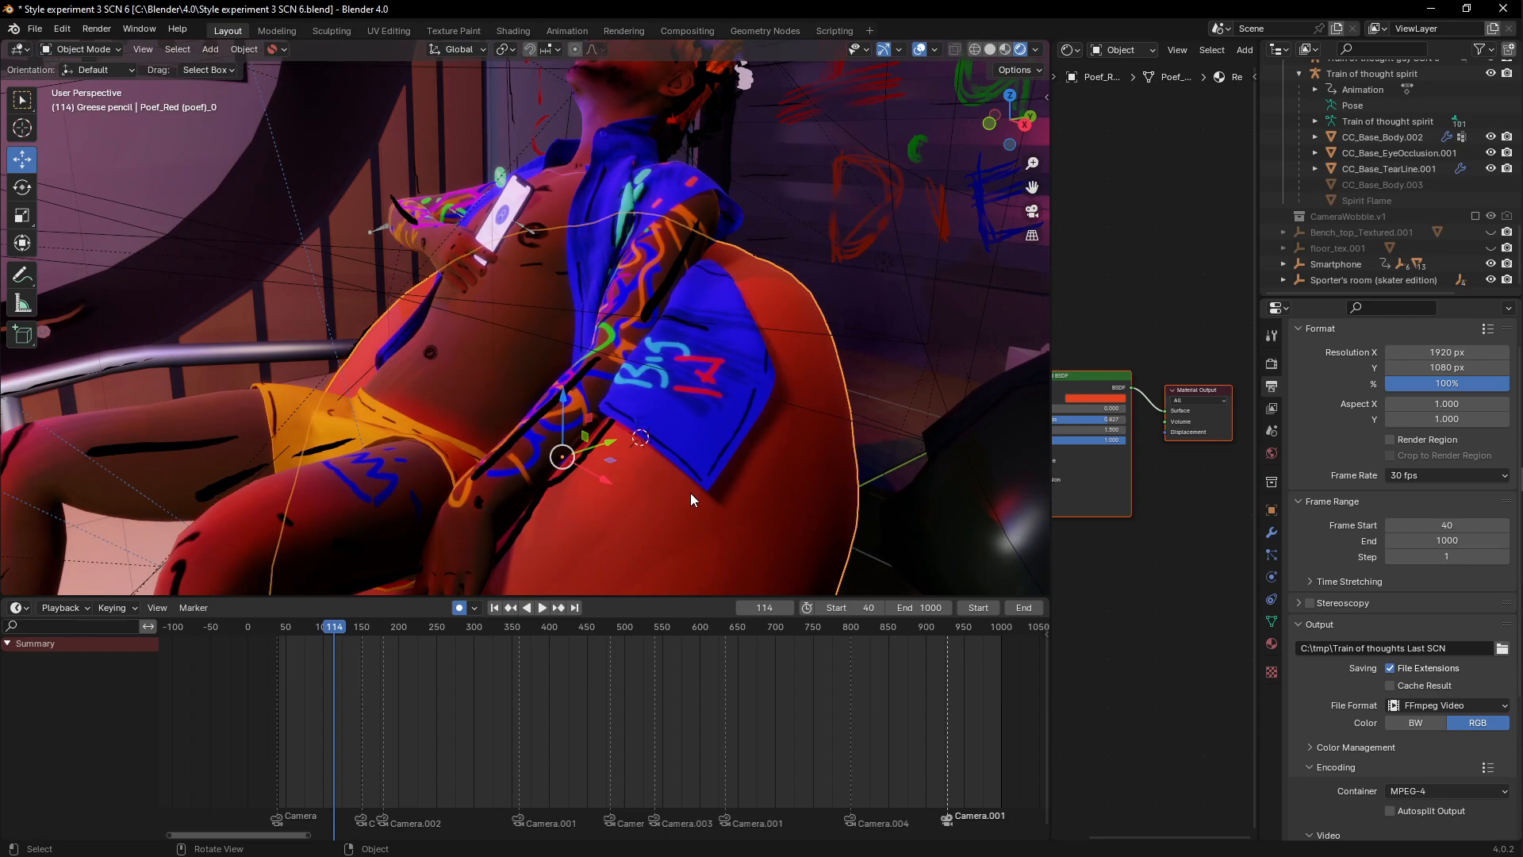
Step: Go back to frame 68 and examine the incoming-call screen of the phone on the character's chest
left_click_drag(324, 632, 300, 628)
key("space")
scroll(524, 396, "down", 4)
middle_click_drag(539, 373, 680, 345)
scroll(564, 368, "up", 4)
scroll(540, 369, "up", 5)
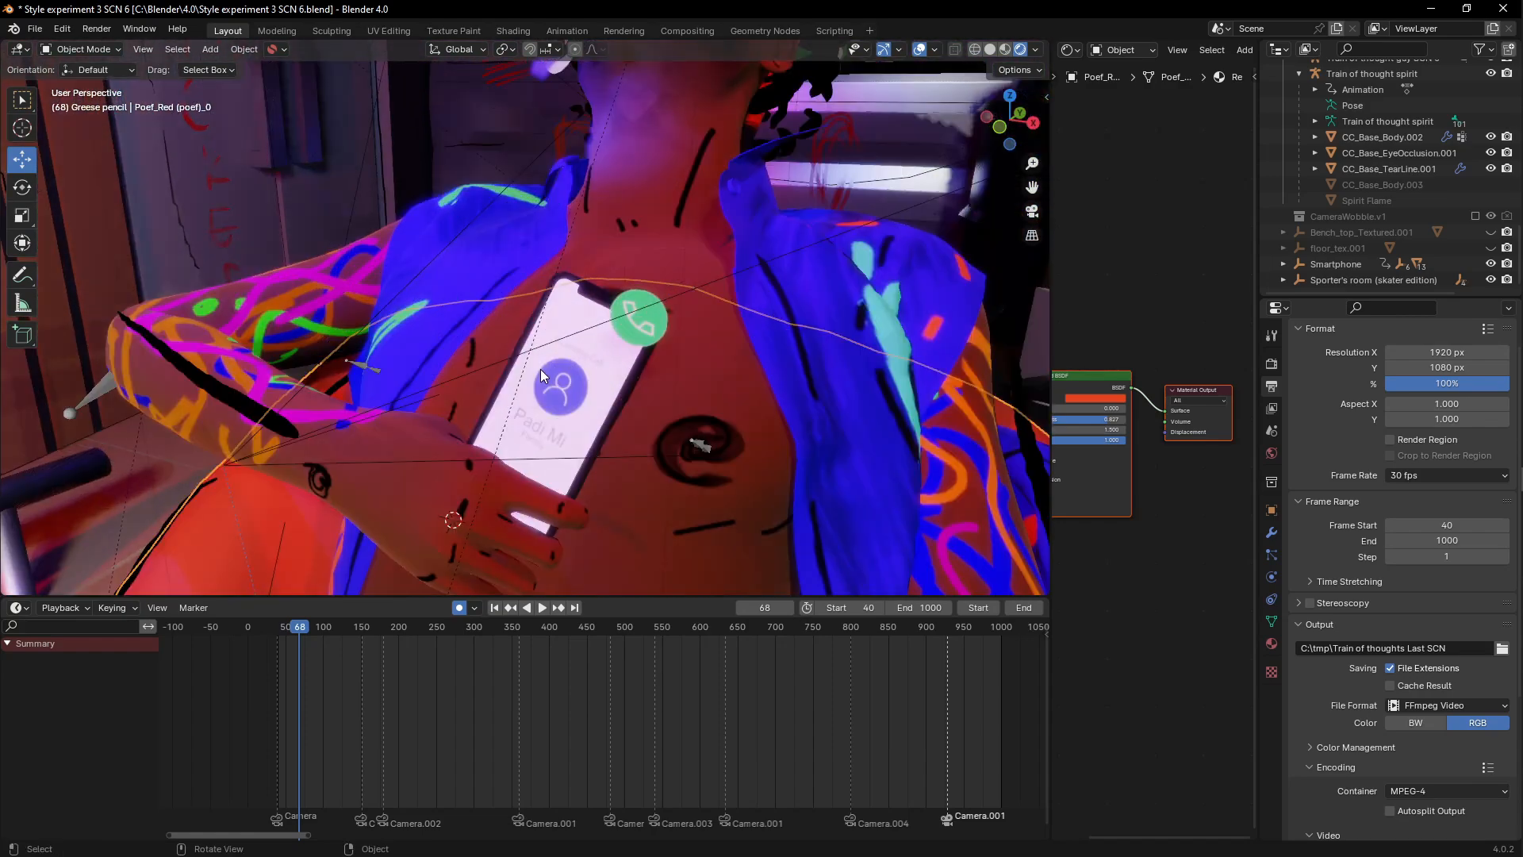
middle_click_drag(570, 469, 608, 417)
scroll(584, 446, "up", 2)
scroll(607, 421, "up", 2)
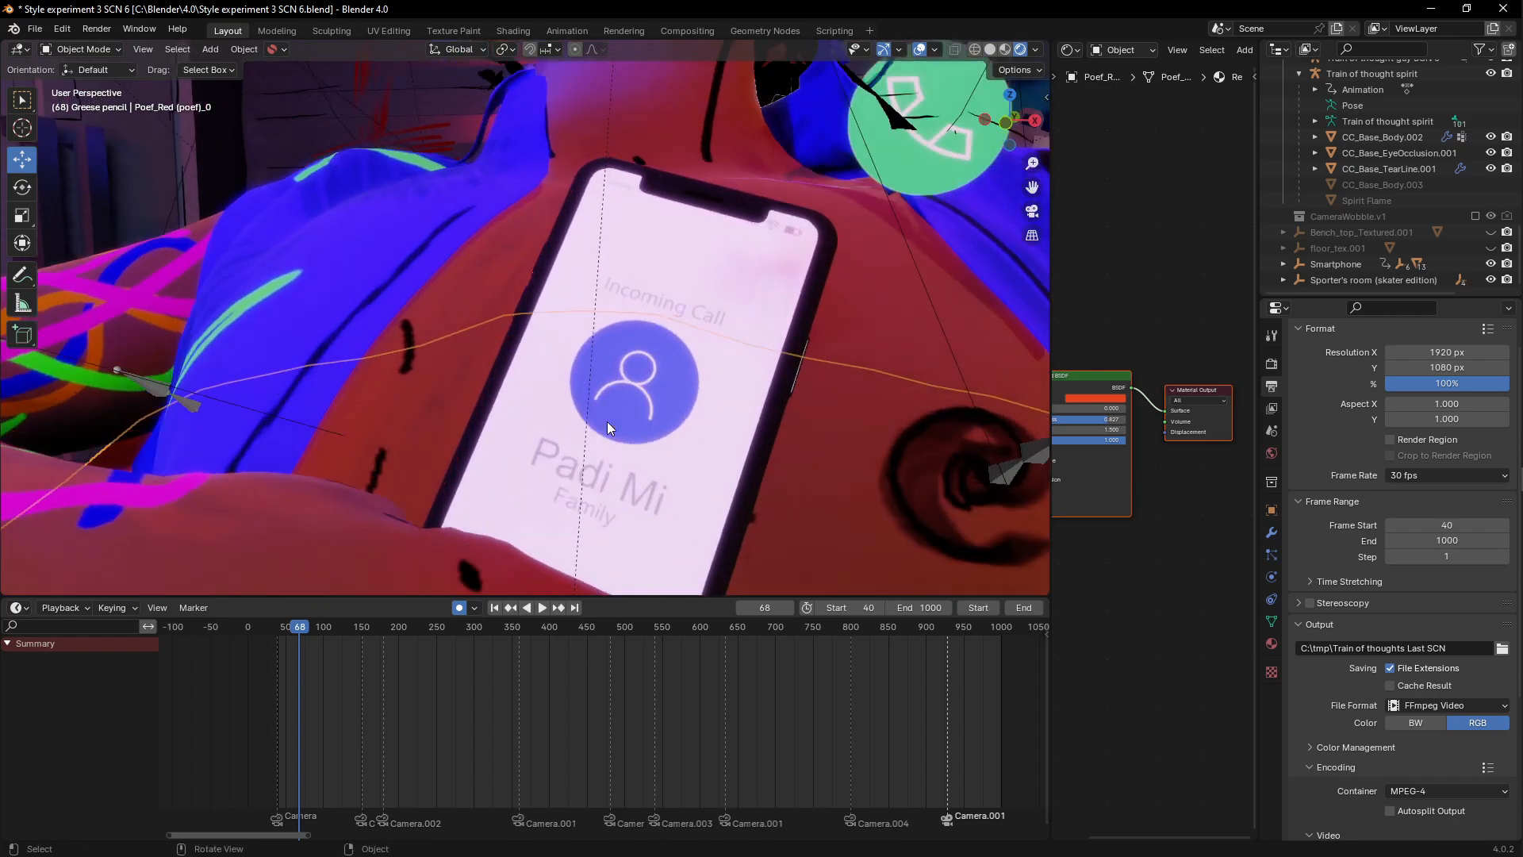
Step: Select the green call icon beside the phone, play to frame 86, and examine it near and far
scroll(608, 419, "down", 5)
mouse_move(625, 310)
middle_mouse_down("shift")
mouse_move(618, 352)
mouse_move(645, 316)
middle_mouse_up("shift")
left_click(648, 307)
key("space")
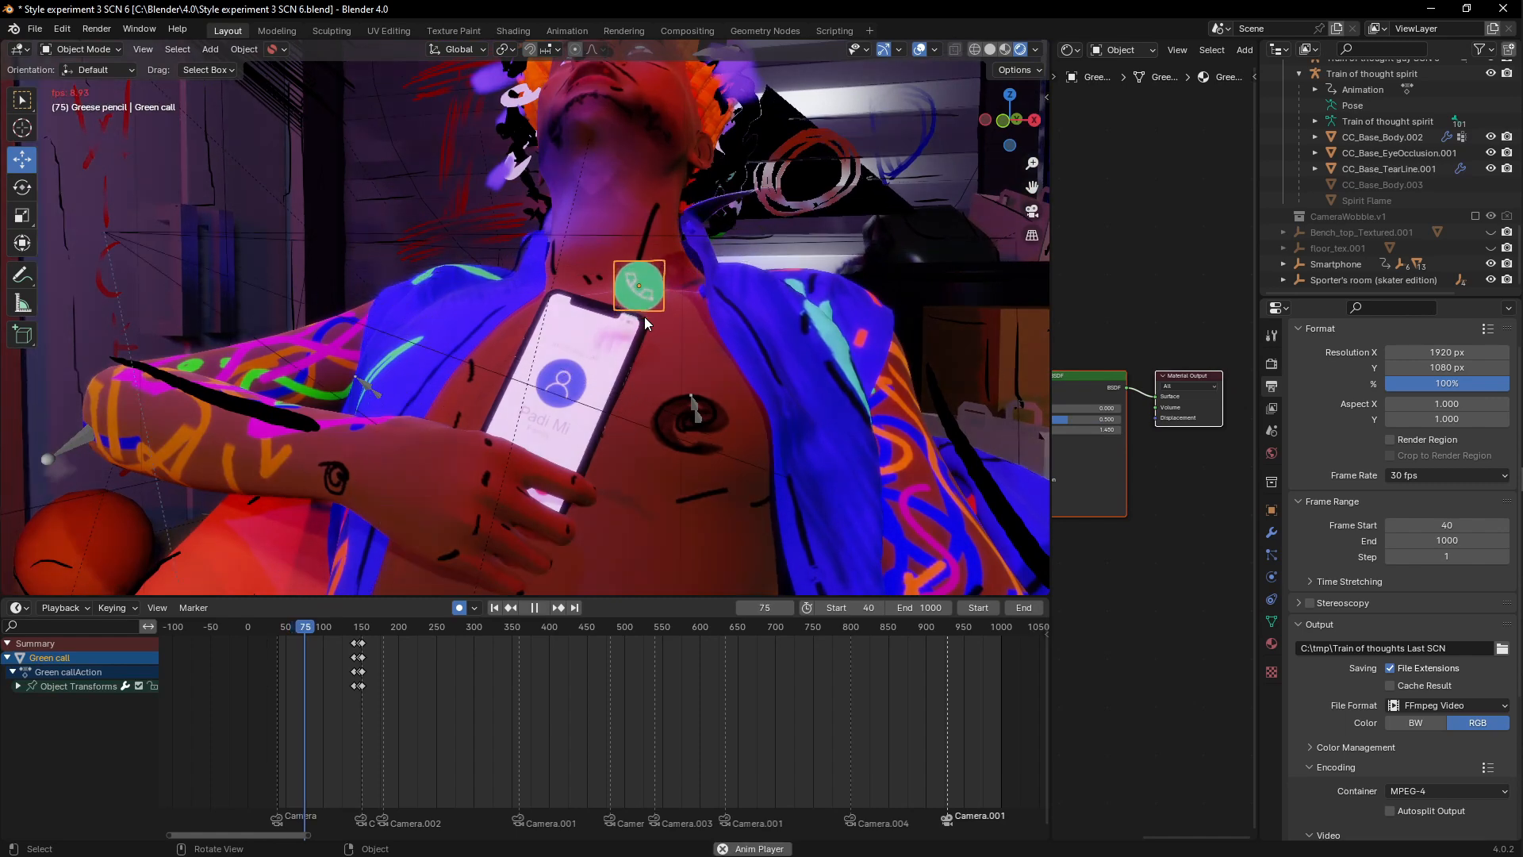
key("space")
scroll(646, 306, "up", 3)
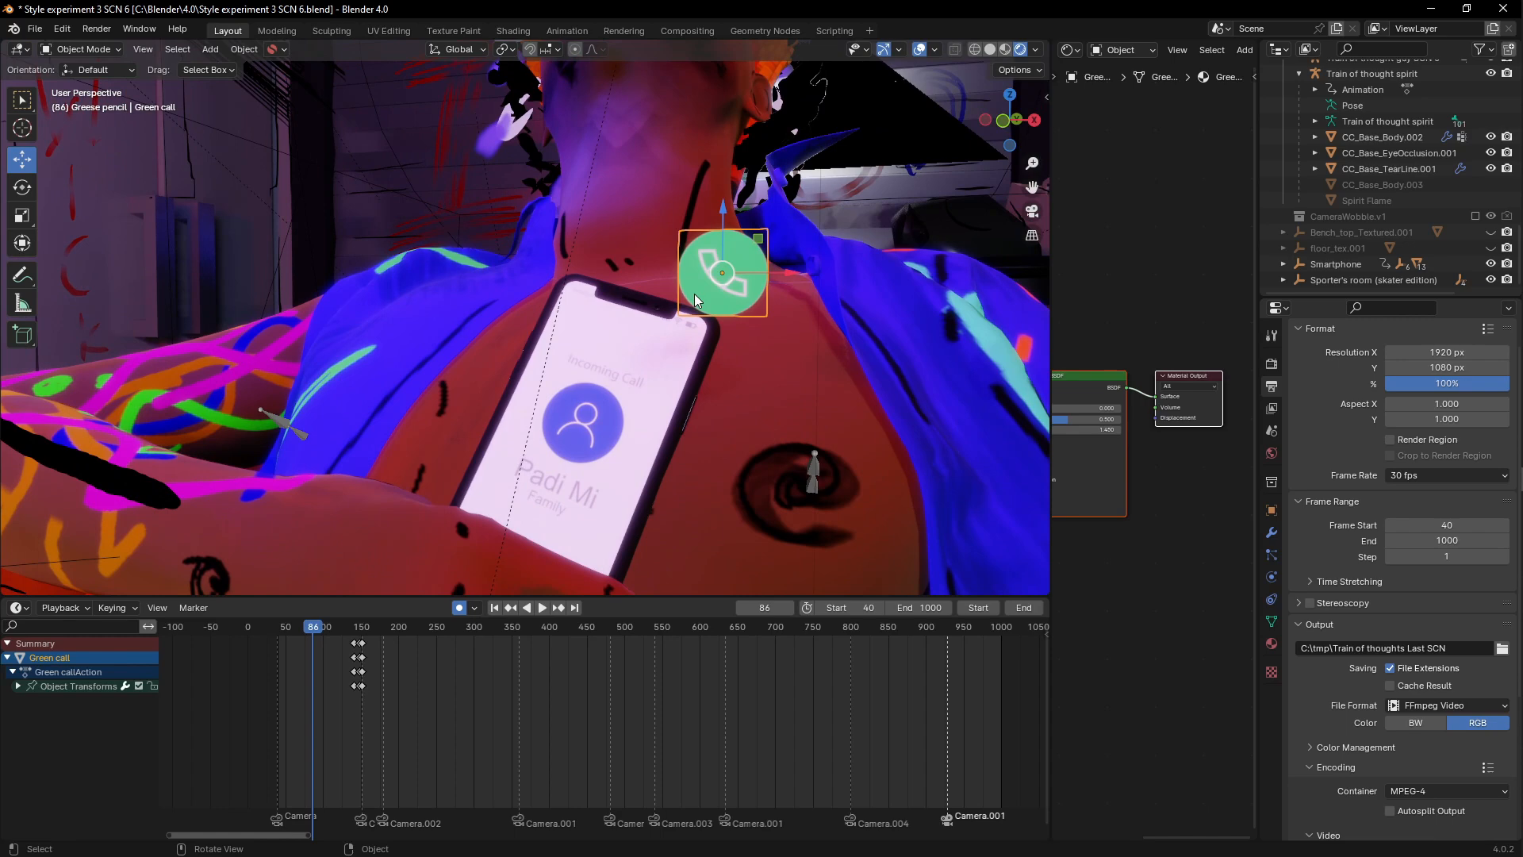
scroll(694, 294, "down", 6)
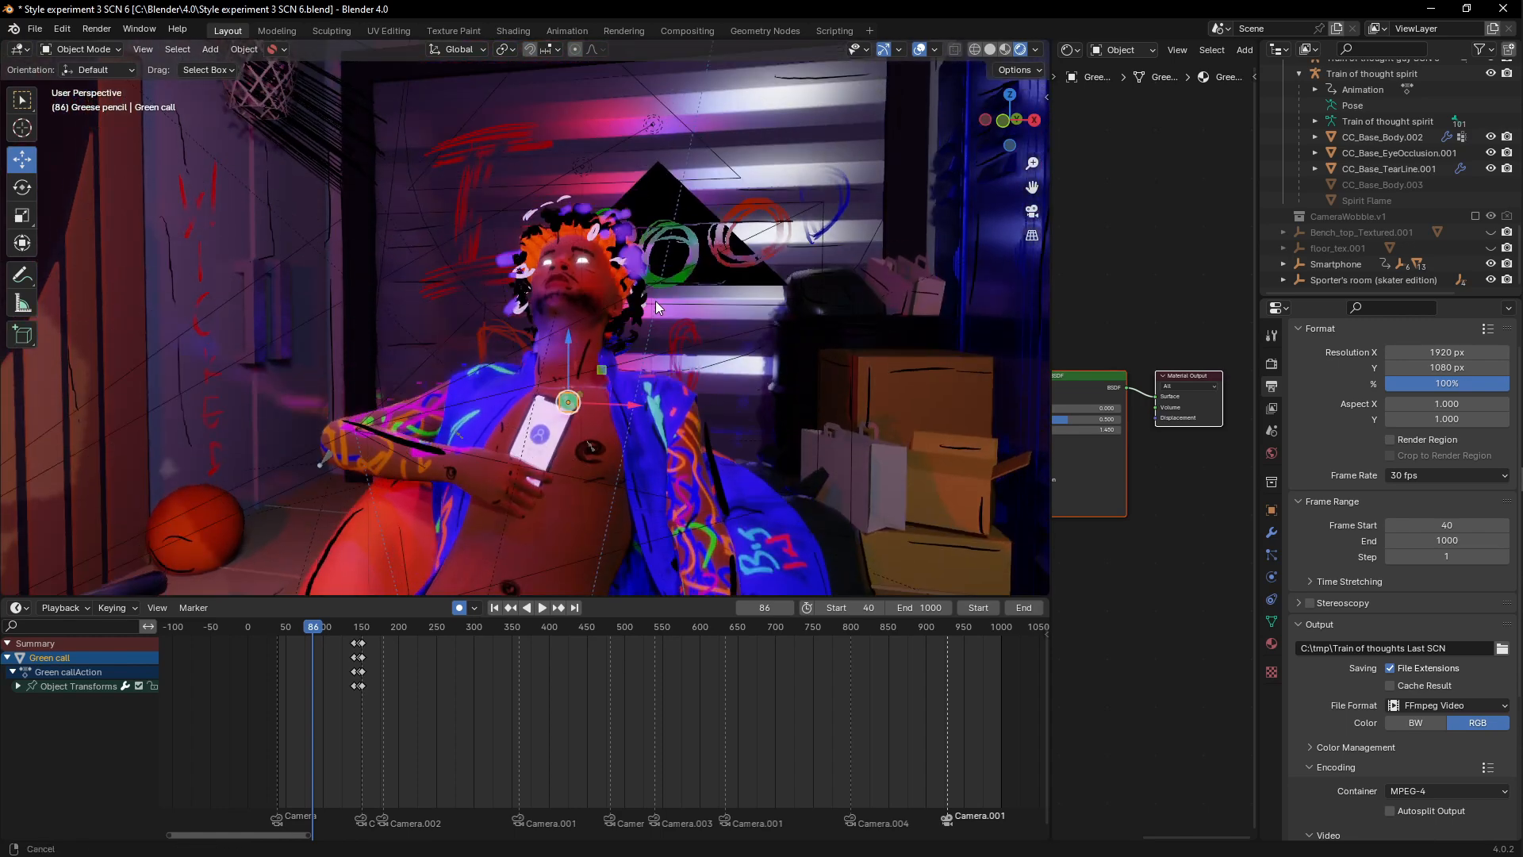
middle_click_drag(655, 303, 658, 310)
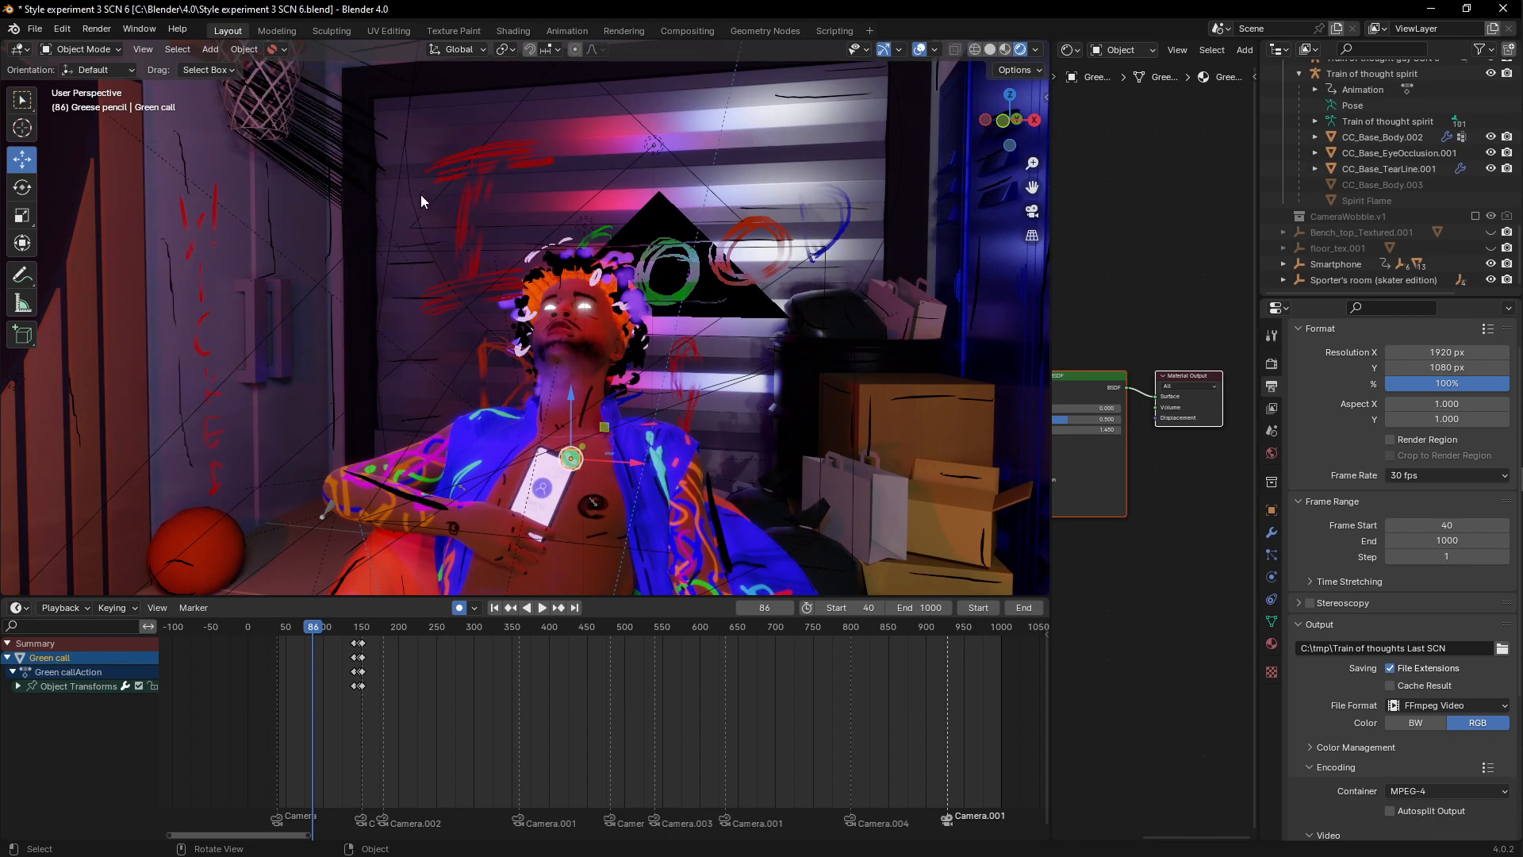
Step: Select the grease pencil strokes around the basketball hoop and the closet beside it, and examine them from other angles
mouse_move(421, 194)
middle_mouse_down("shift")
mouse_move(493, 411)
mouse_move(462, 350)
mouse_move(394, 405)
mouse_move(626, 282)
mouse_move(495, 369)
mouse_move(521, 331)
mouse_move(479, 276)
mouse_move(477, 330)
middle_mouse_up("shift")
scroll(464, 421, "up", 3)
left_click(495, 369)
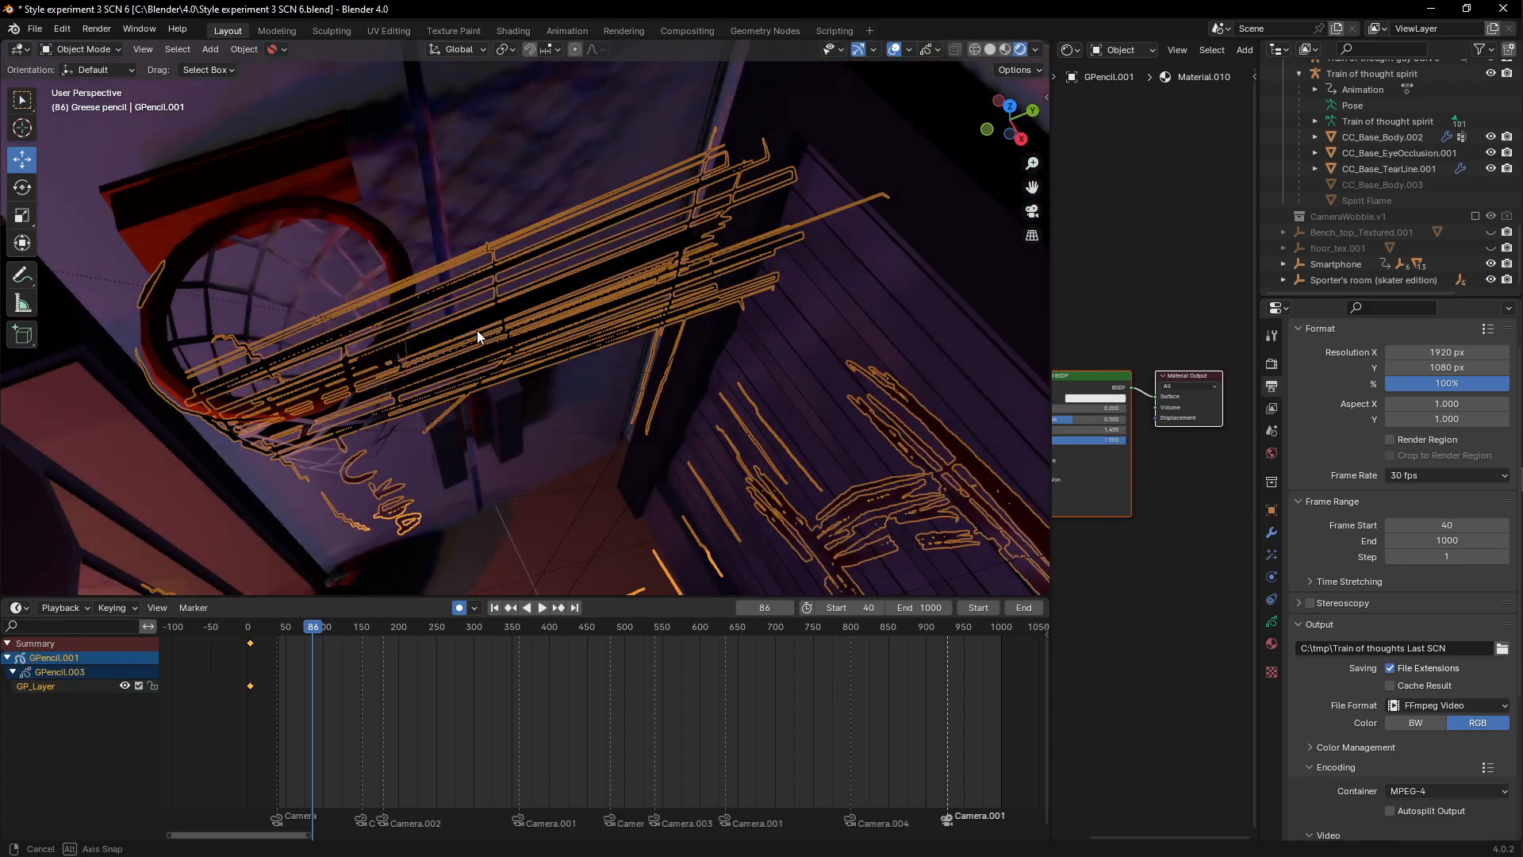
left_click(517, 200)
middle_click_drag(517, 200, 464, 284)
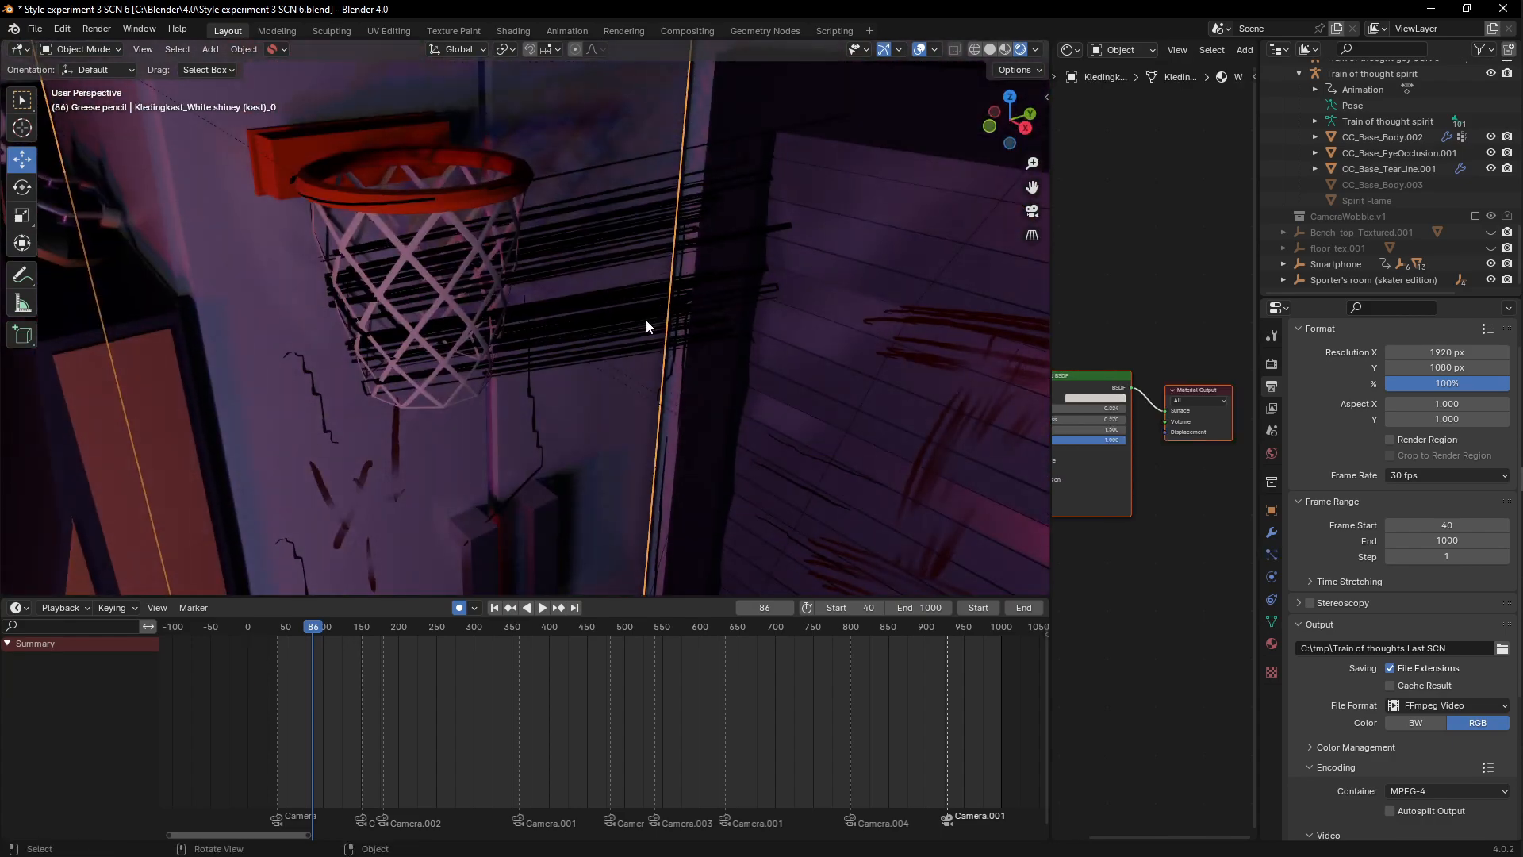
middle_click_drag(761, 362, 502, 389)
Step: Return to the camera view, review the following shots by scrubbing and playing, and stop at frame 830
key("KP_0")
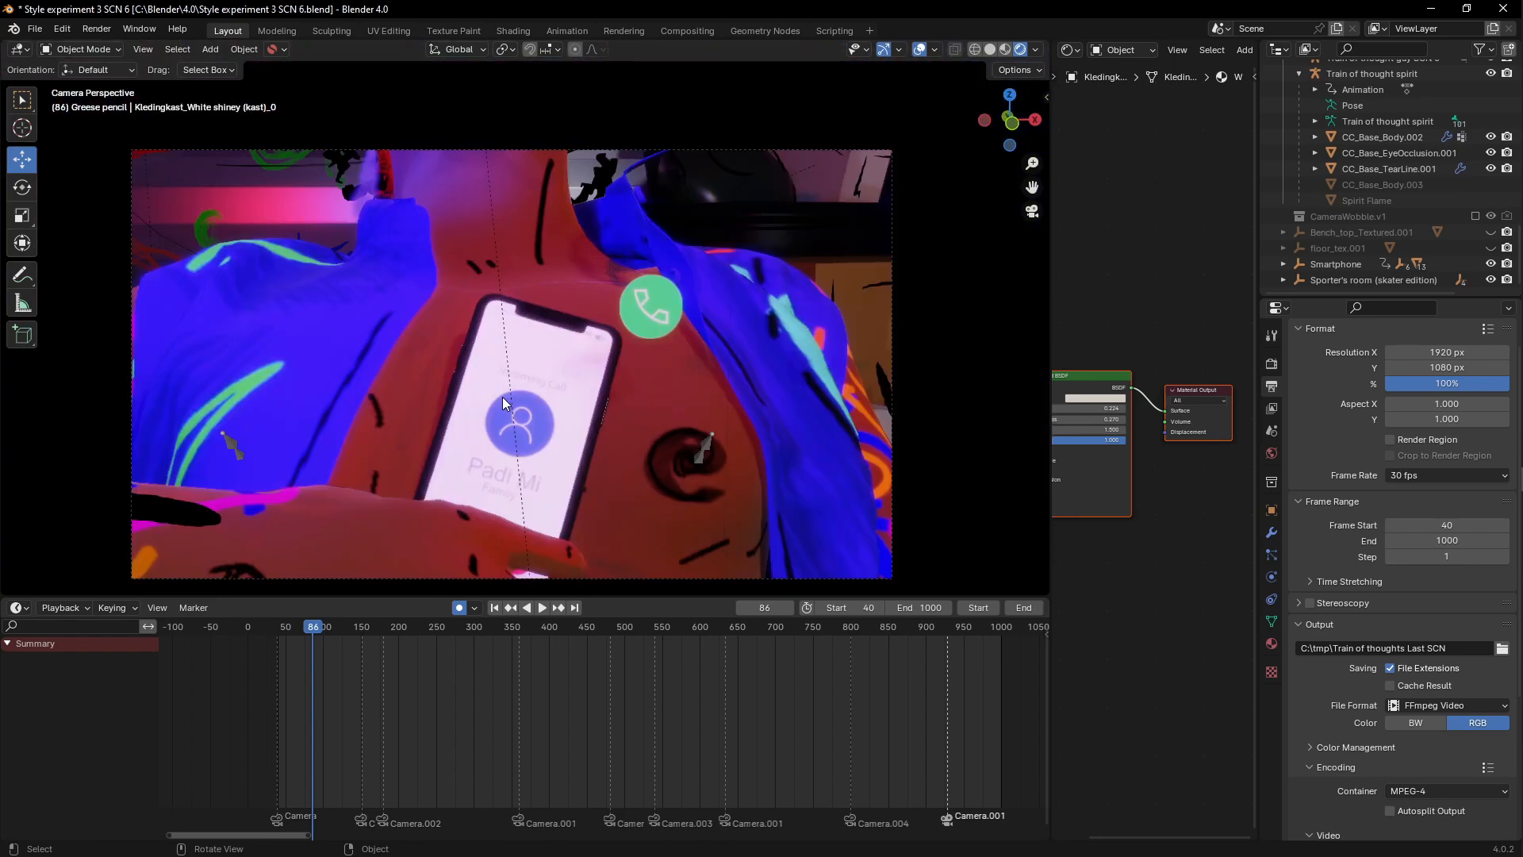
left_click_drag(293, 626, 326, 633)
key("space")
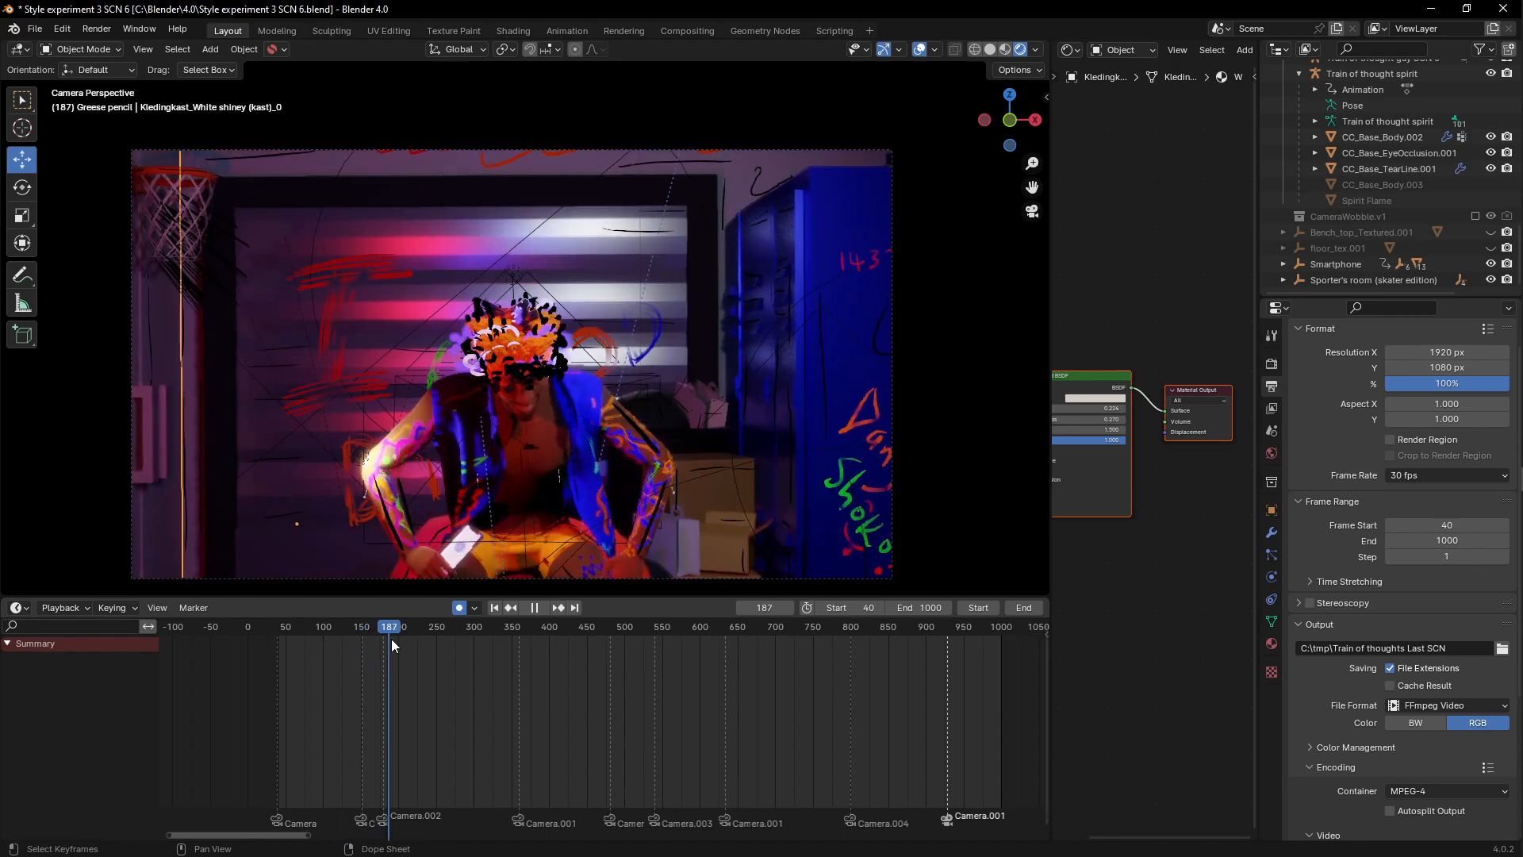
left_click_drag(451, 641, 741, 631)
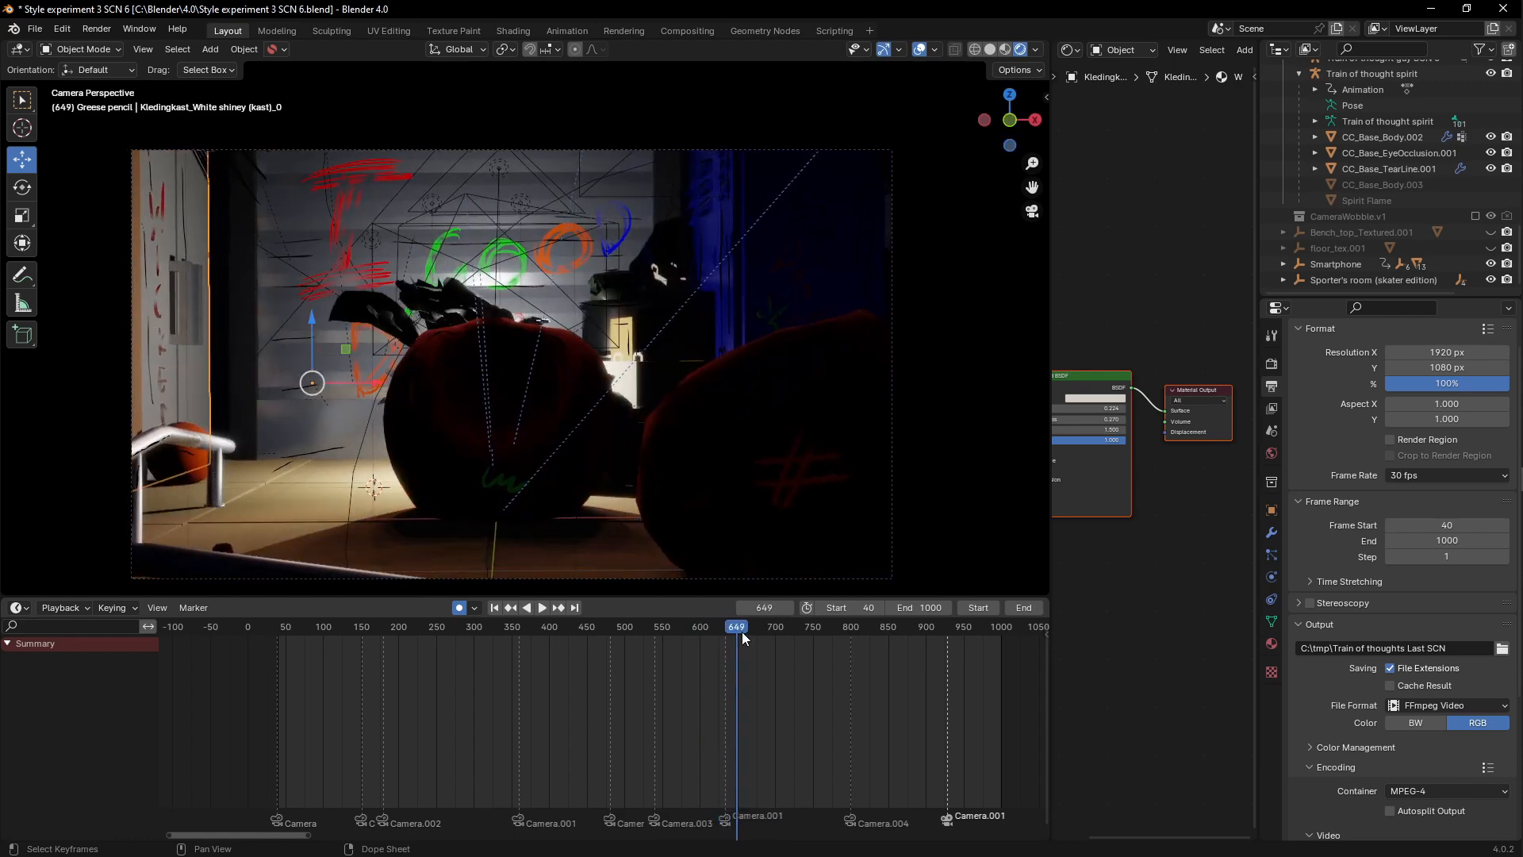
key("space")
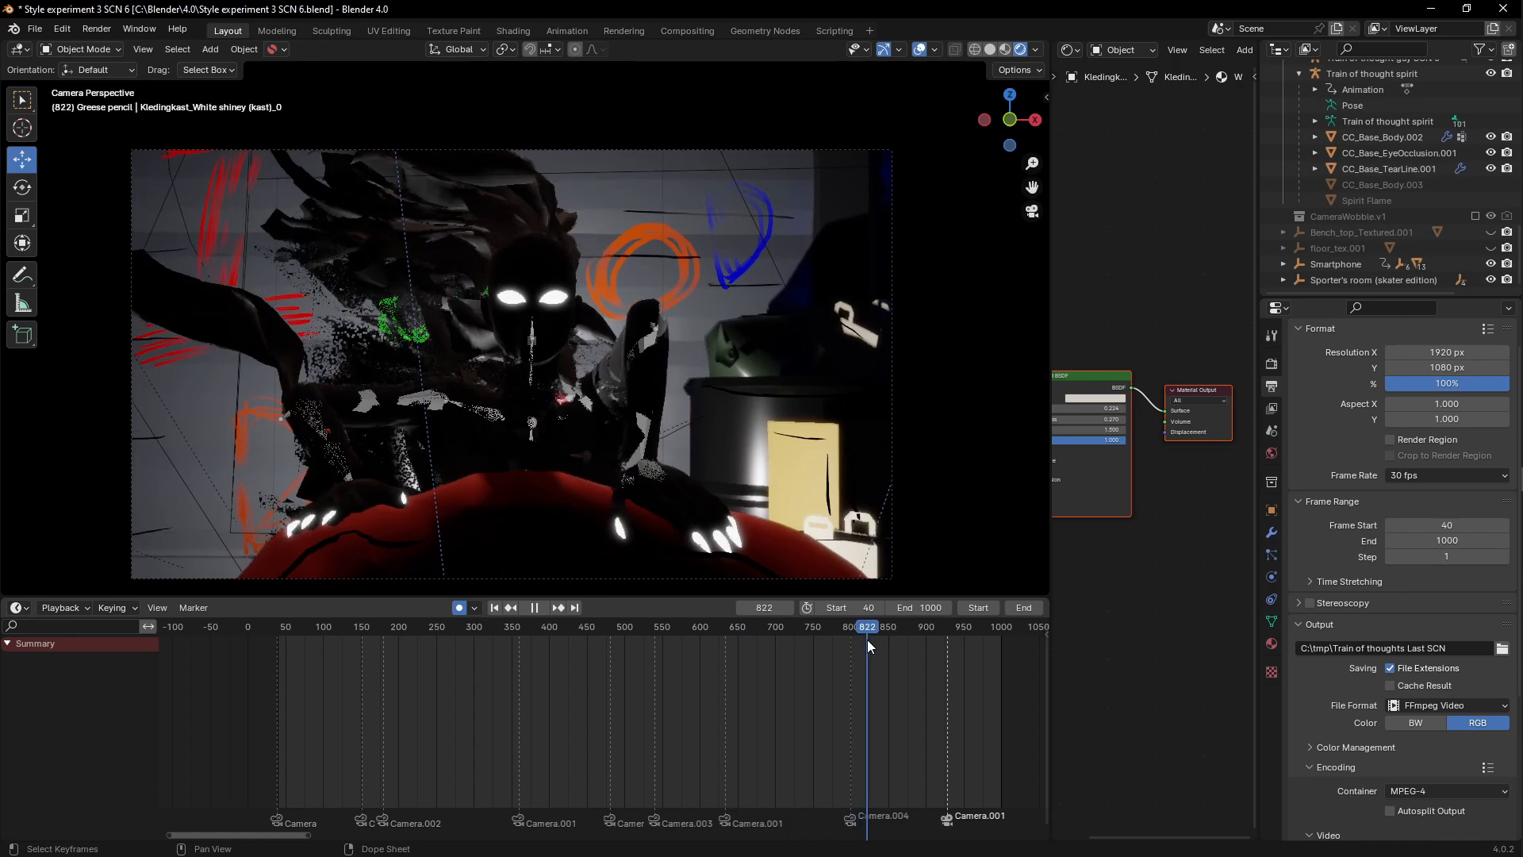
key("space")
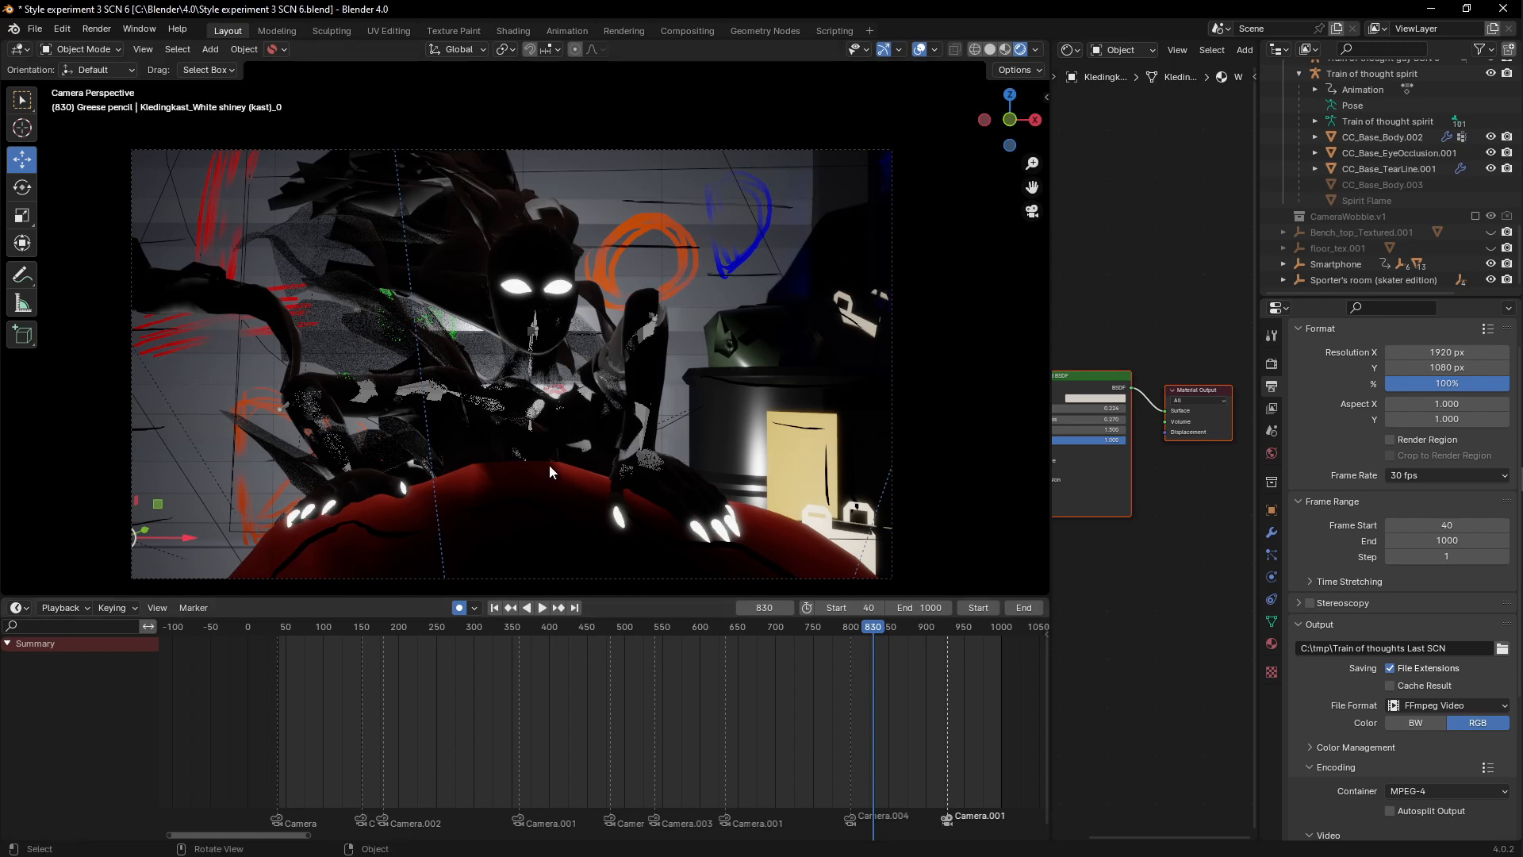
Step: Replay the dark spirit shots through frame 977, then scrub back to frame 470
left_click_drag(885, 628, 728, 646)
key("space")
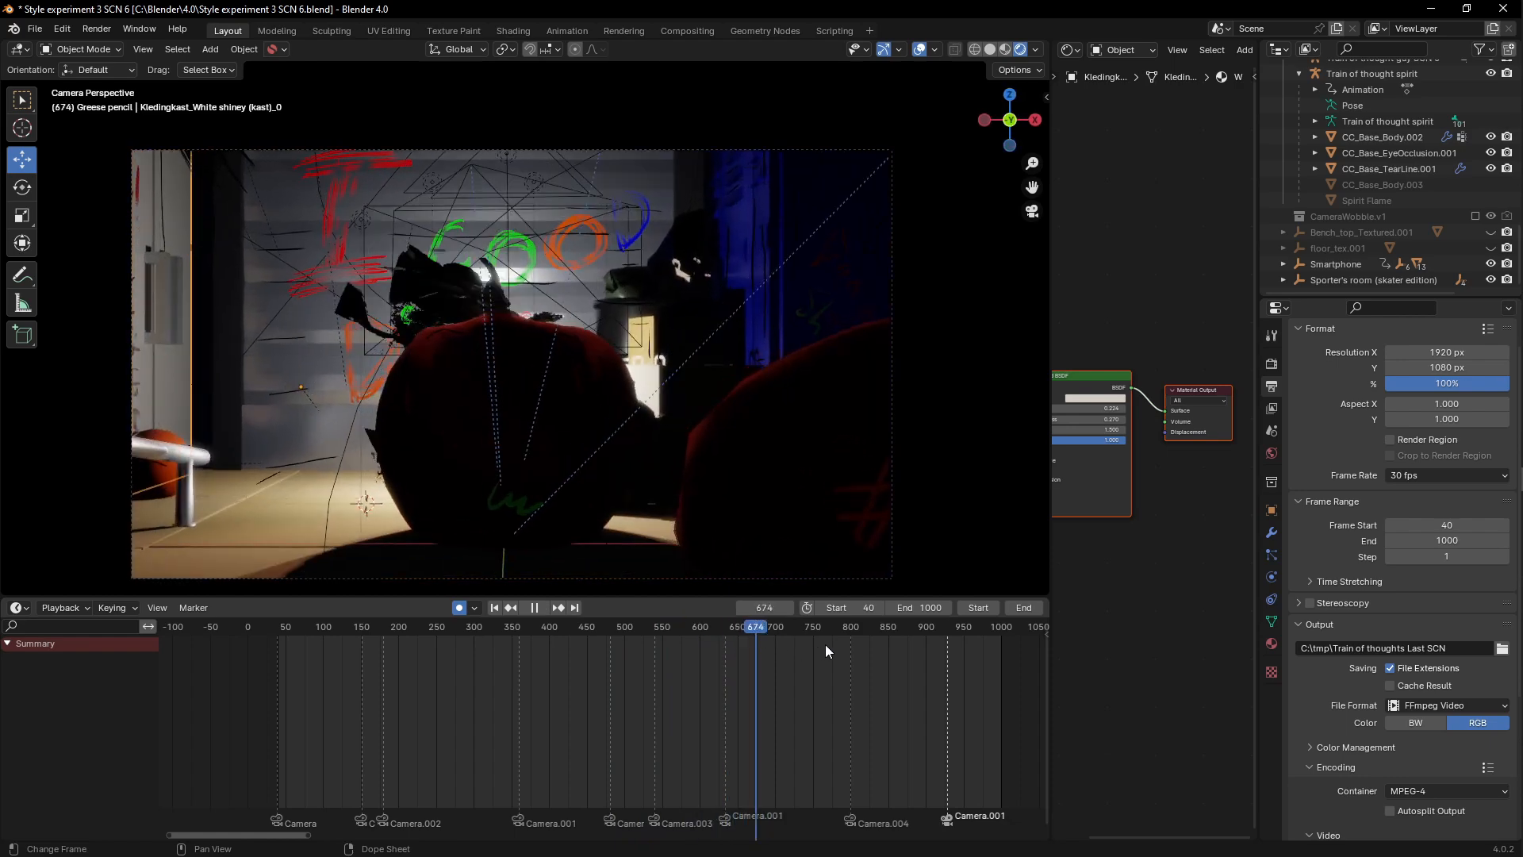
left_click_drag(825, 644, 899, 642)
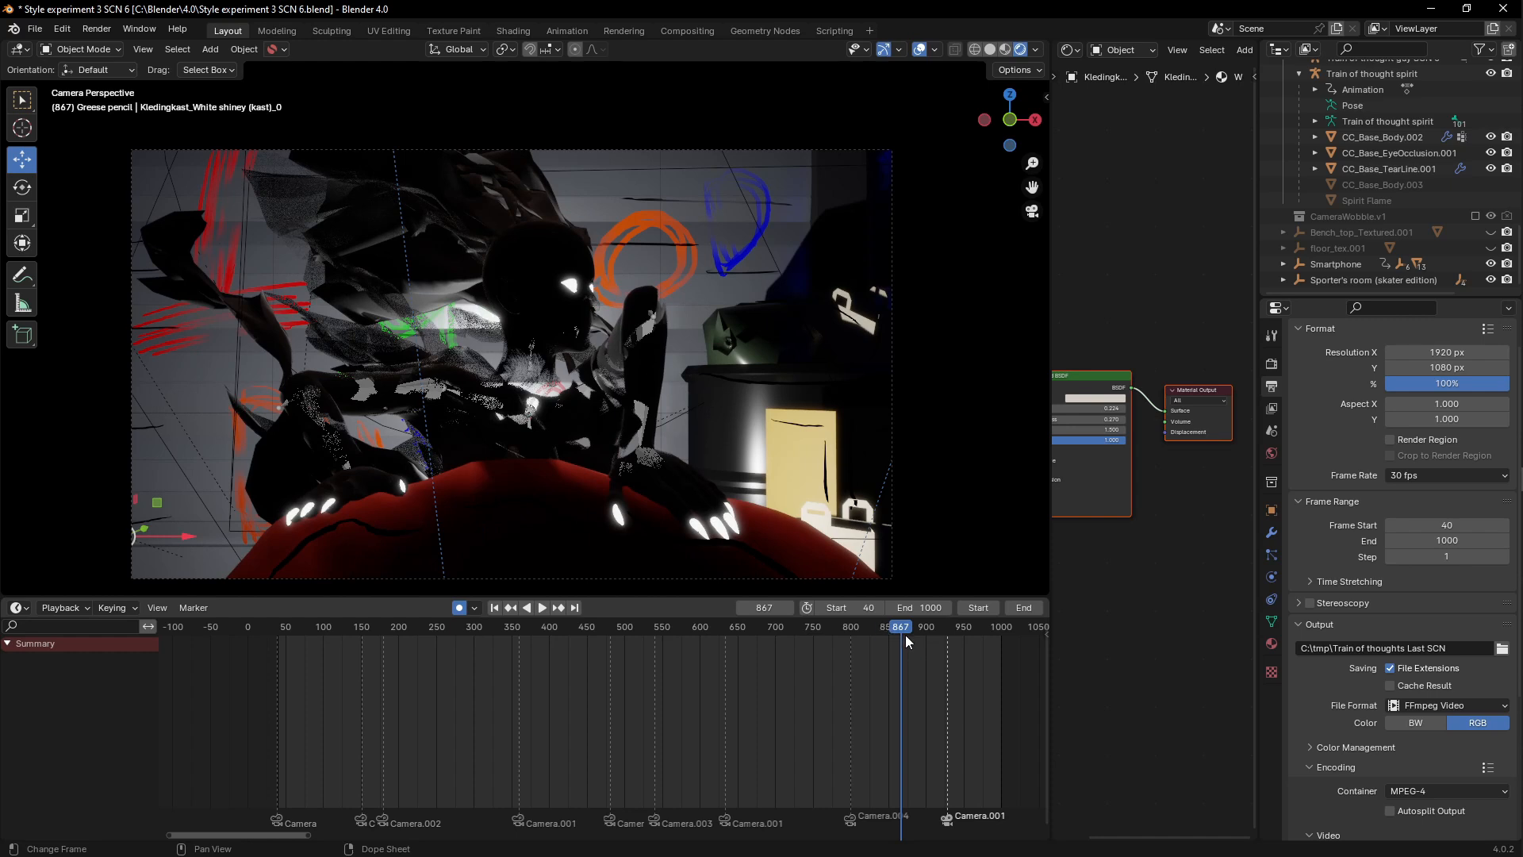
key("space")
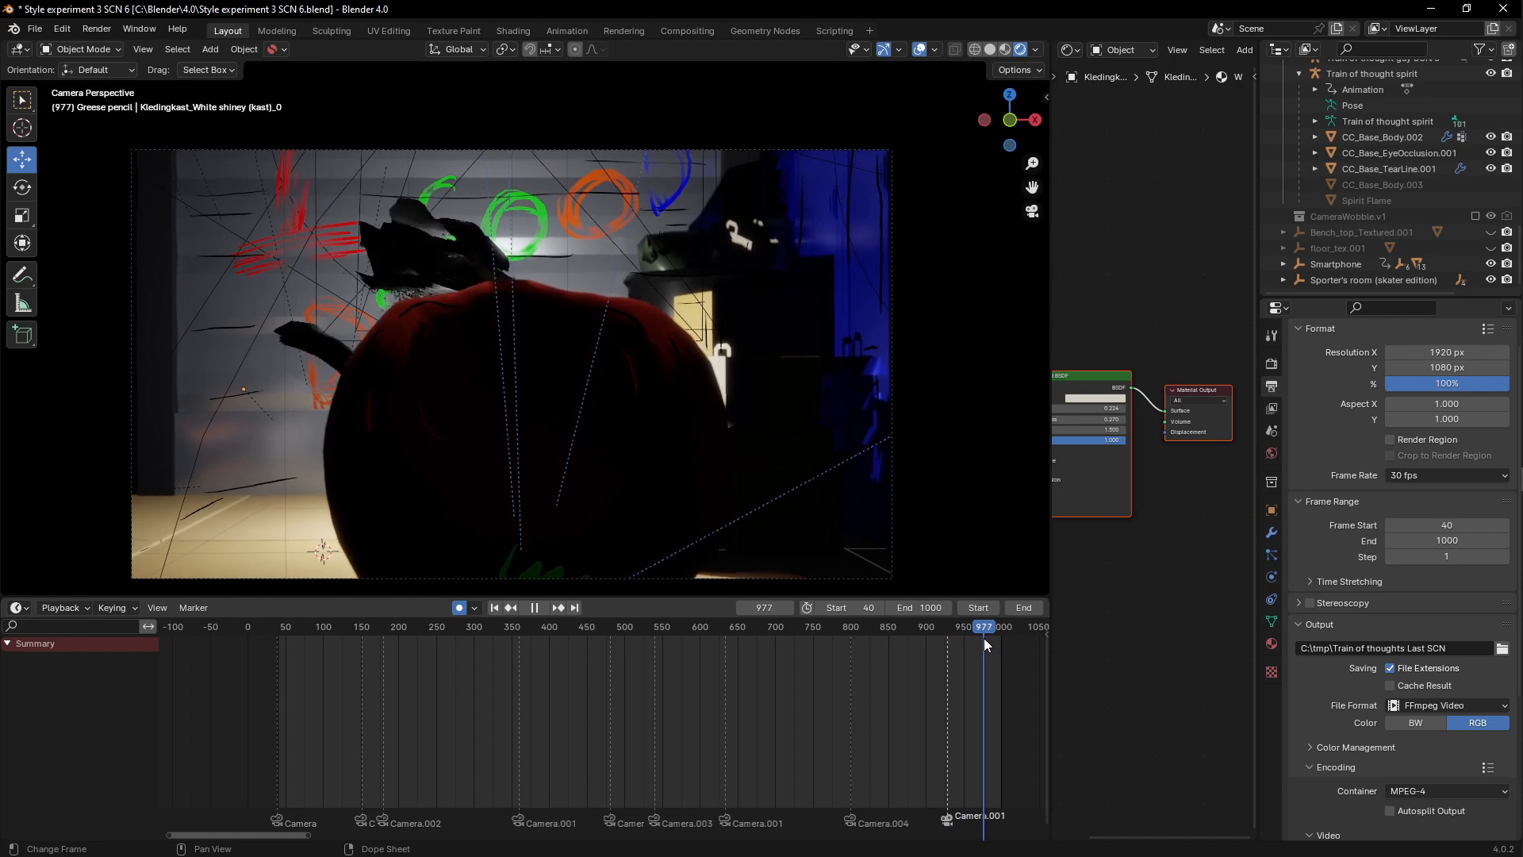
left_click_drag(984, 639, 602, 659)
Step: Leave the camera view and examine the seated character and his surroundings at frames 470 and 351
middle_click_drag(531, 485, 501, 542)
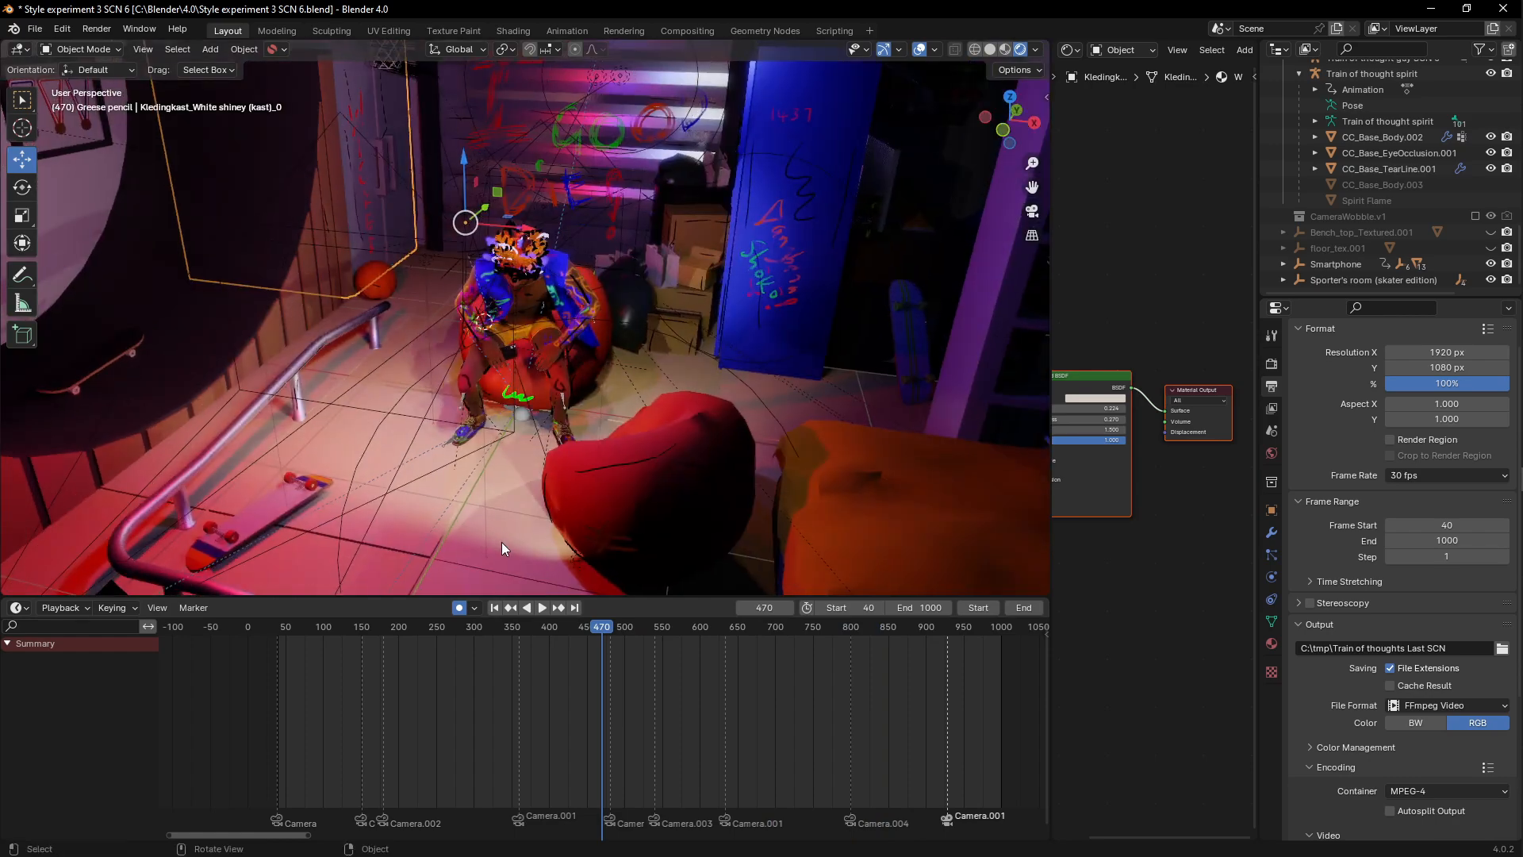
scroll(501, 541, "up", 5)
left_click(512, 632)
middle_click_drag(724, 380, 723, 435, "shift")
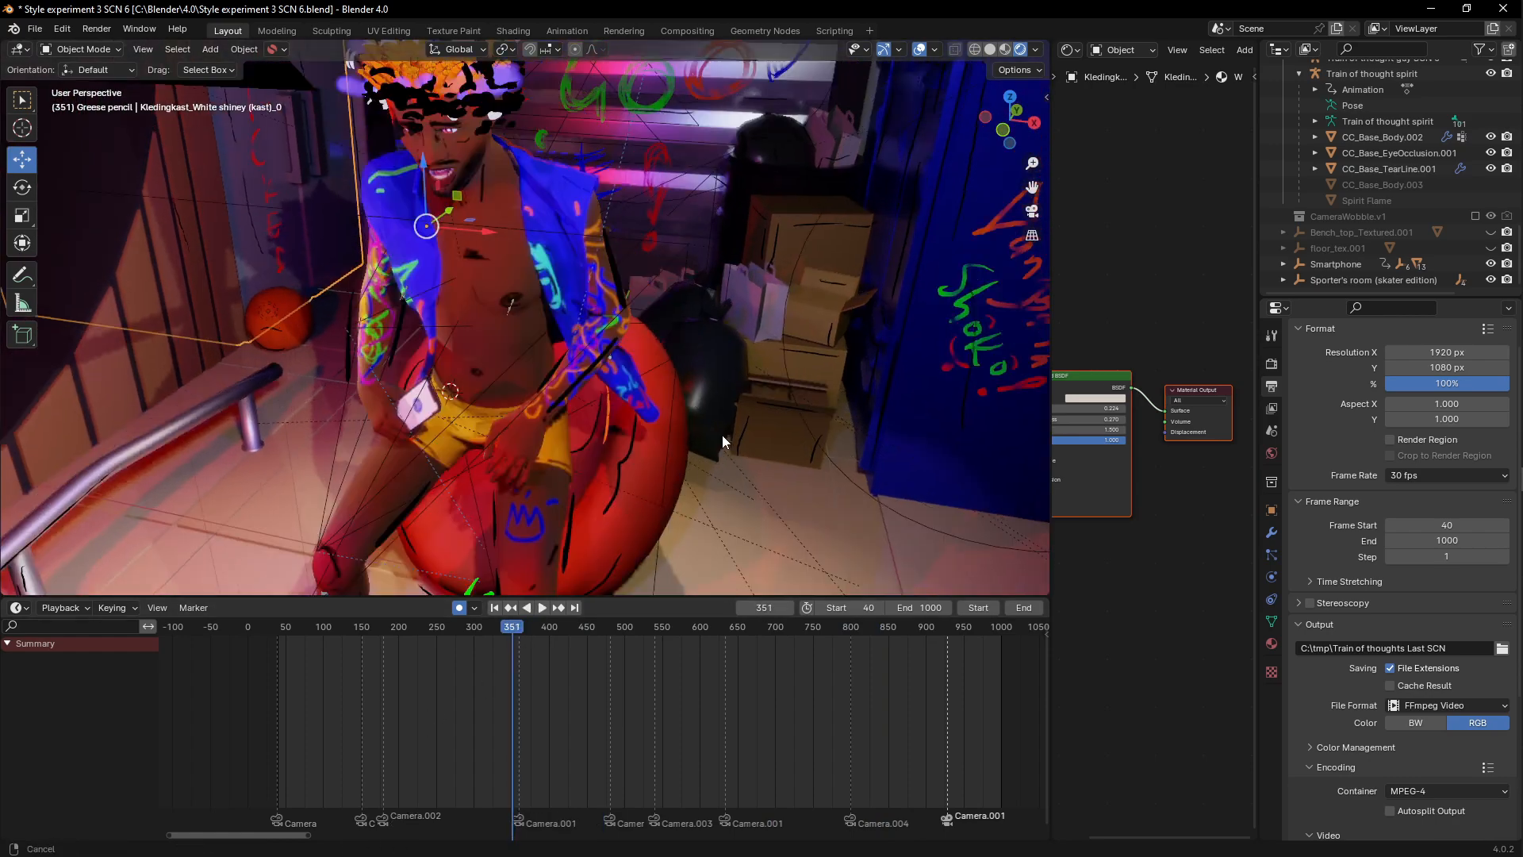
middle_click_drag(607, 403, 582, 411)
scroll(582, 410, "up", 1)
Step: Scrub to frame 553, look through the active camera, and play the overhead shot until frame 614
left_click_drag(406, 629, 664, 632)
middle_click_drag(655, 404, 651, 398)
key("KP_0")
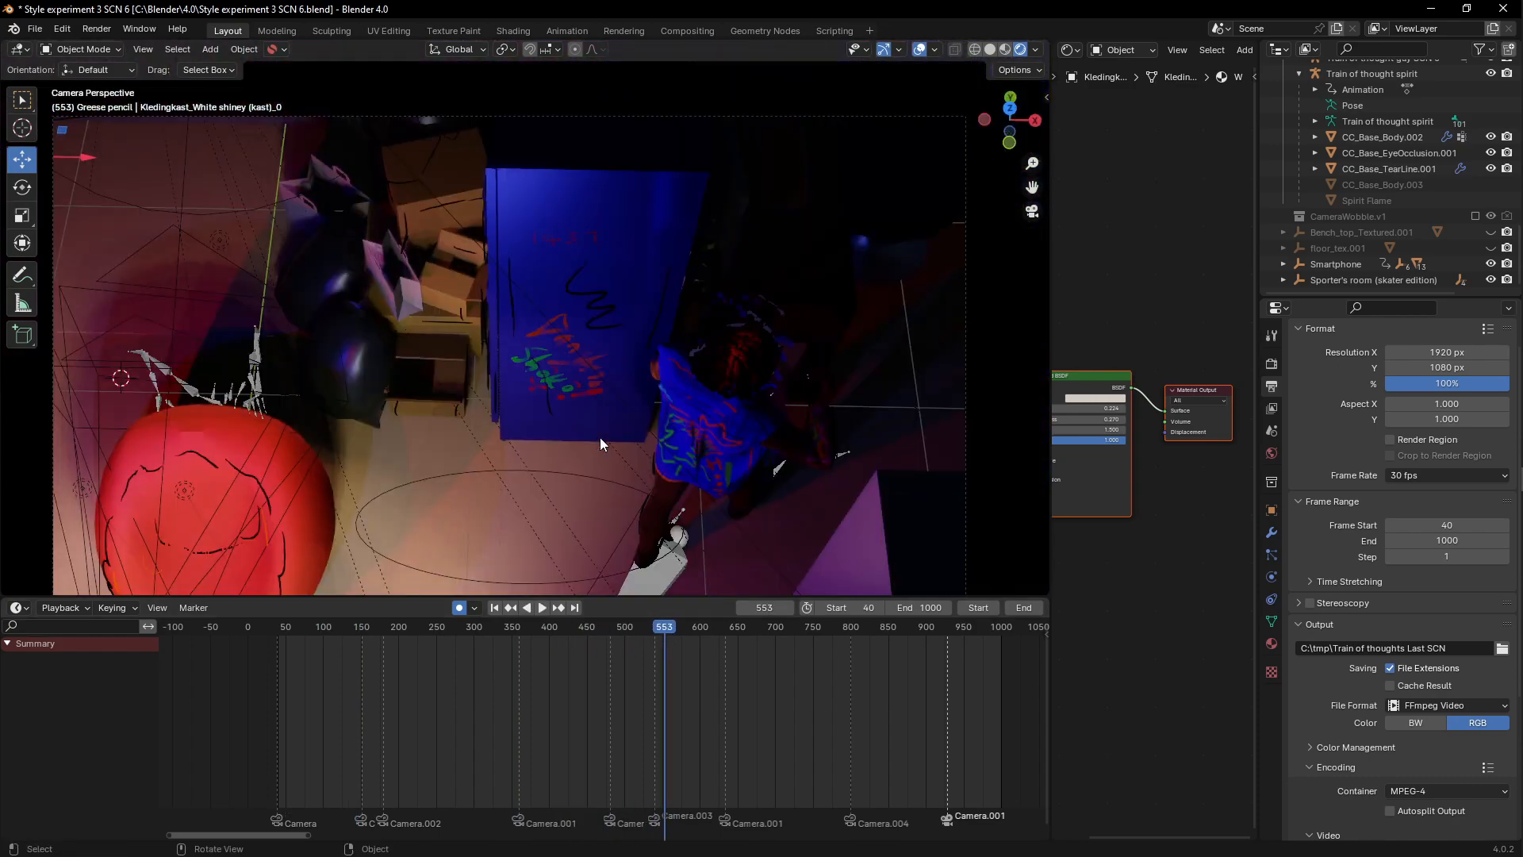
key("space")
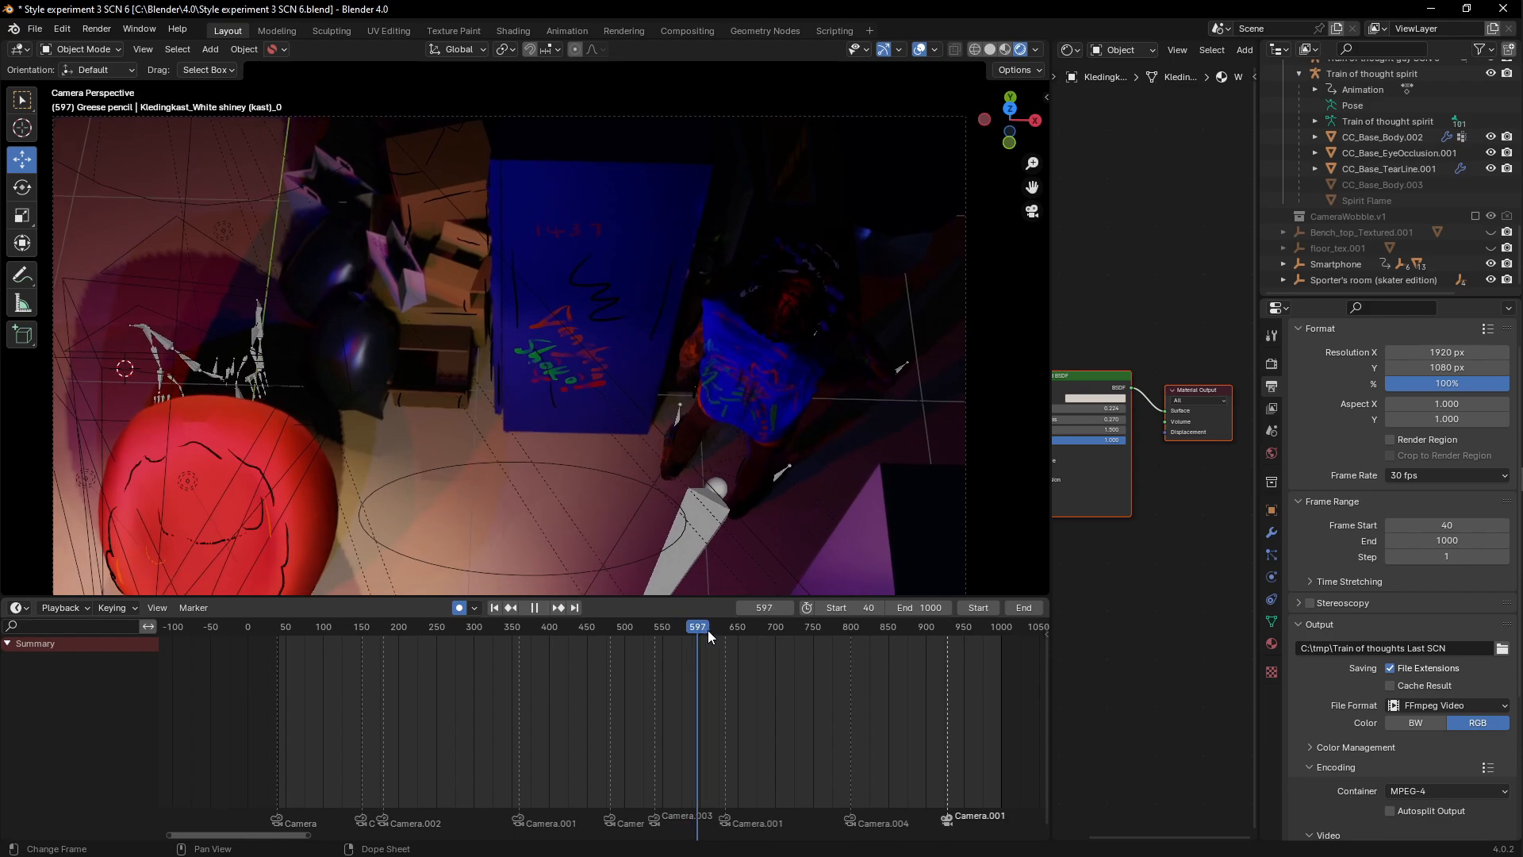
key("space")
Step: Leave the camera view, select the glowing white circle on the floor behind the beanbag, and advance to frame 615
middle_click_drag(259, 390, 635, 423)
left_click(633, 423)
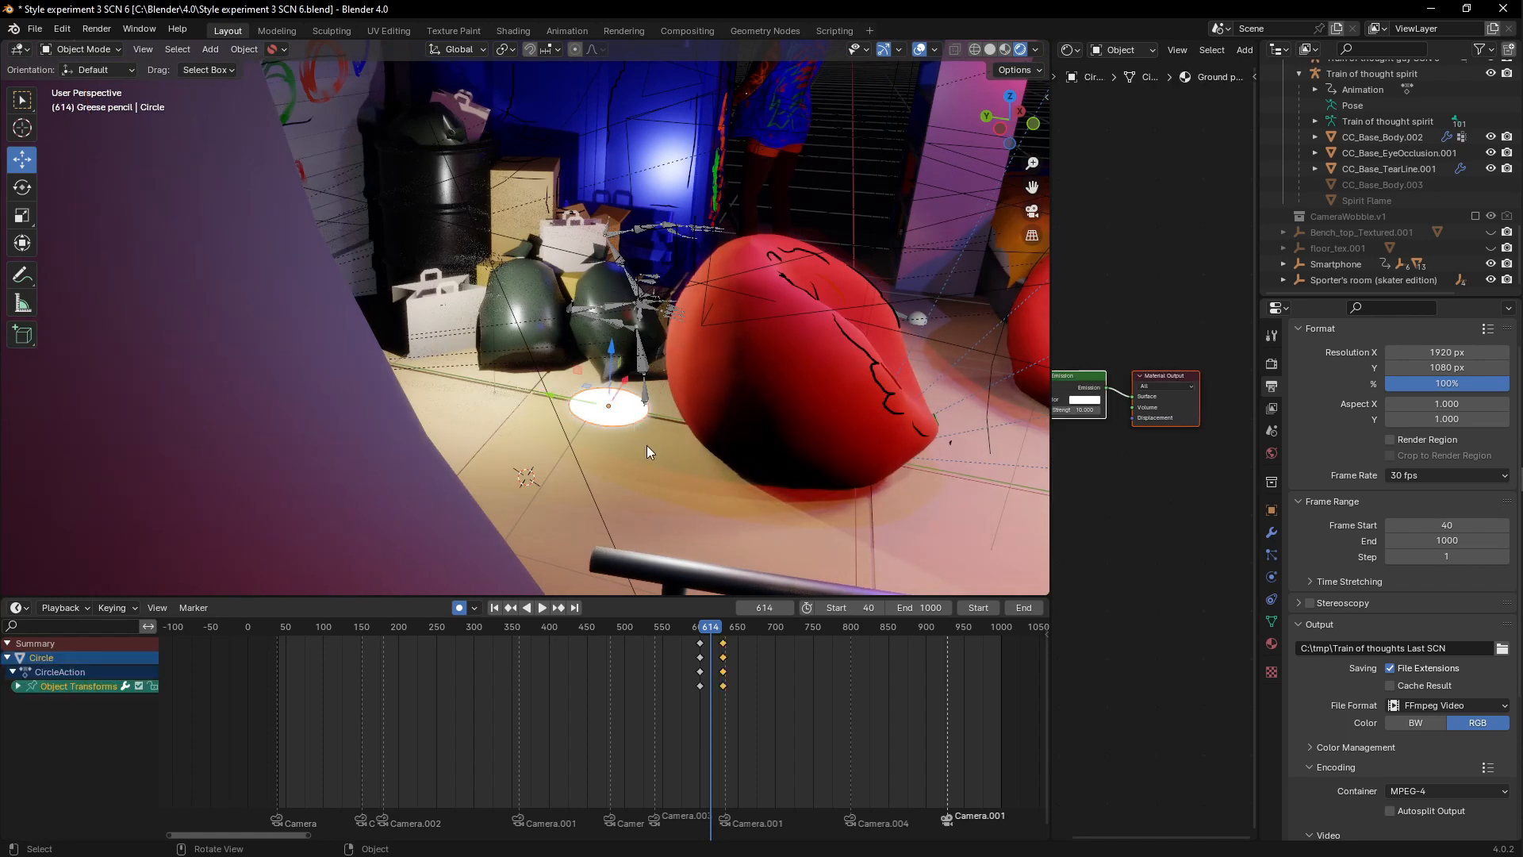
key("space")
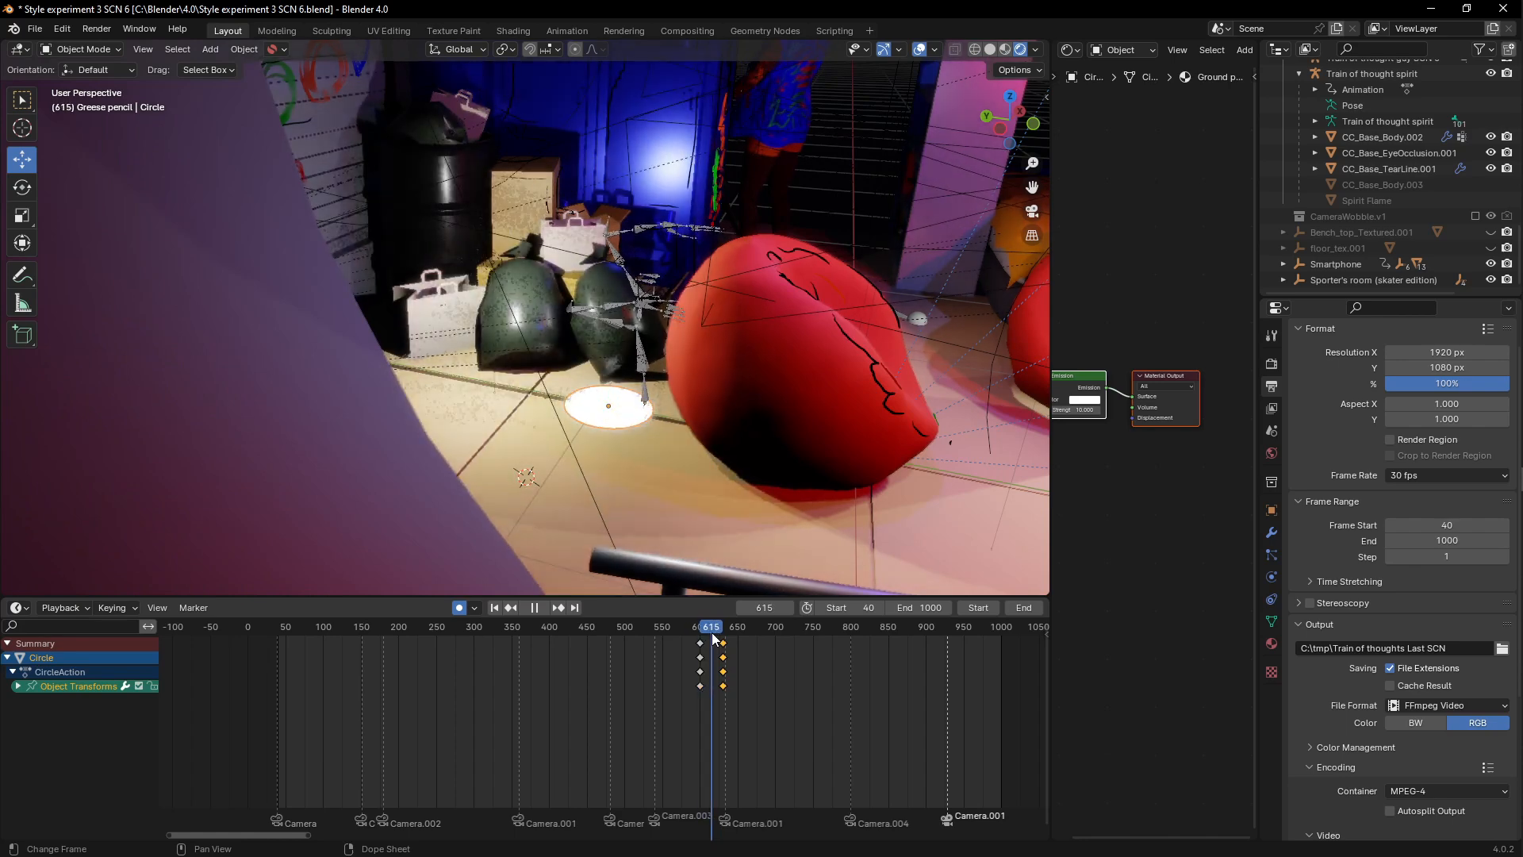
key("space")
Step: Toggle the gizmos and overlays off and back on, and switch the viewport to solid shading
left_click(884, 53)
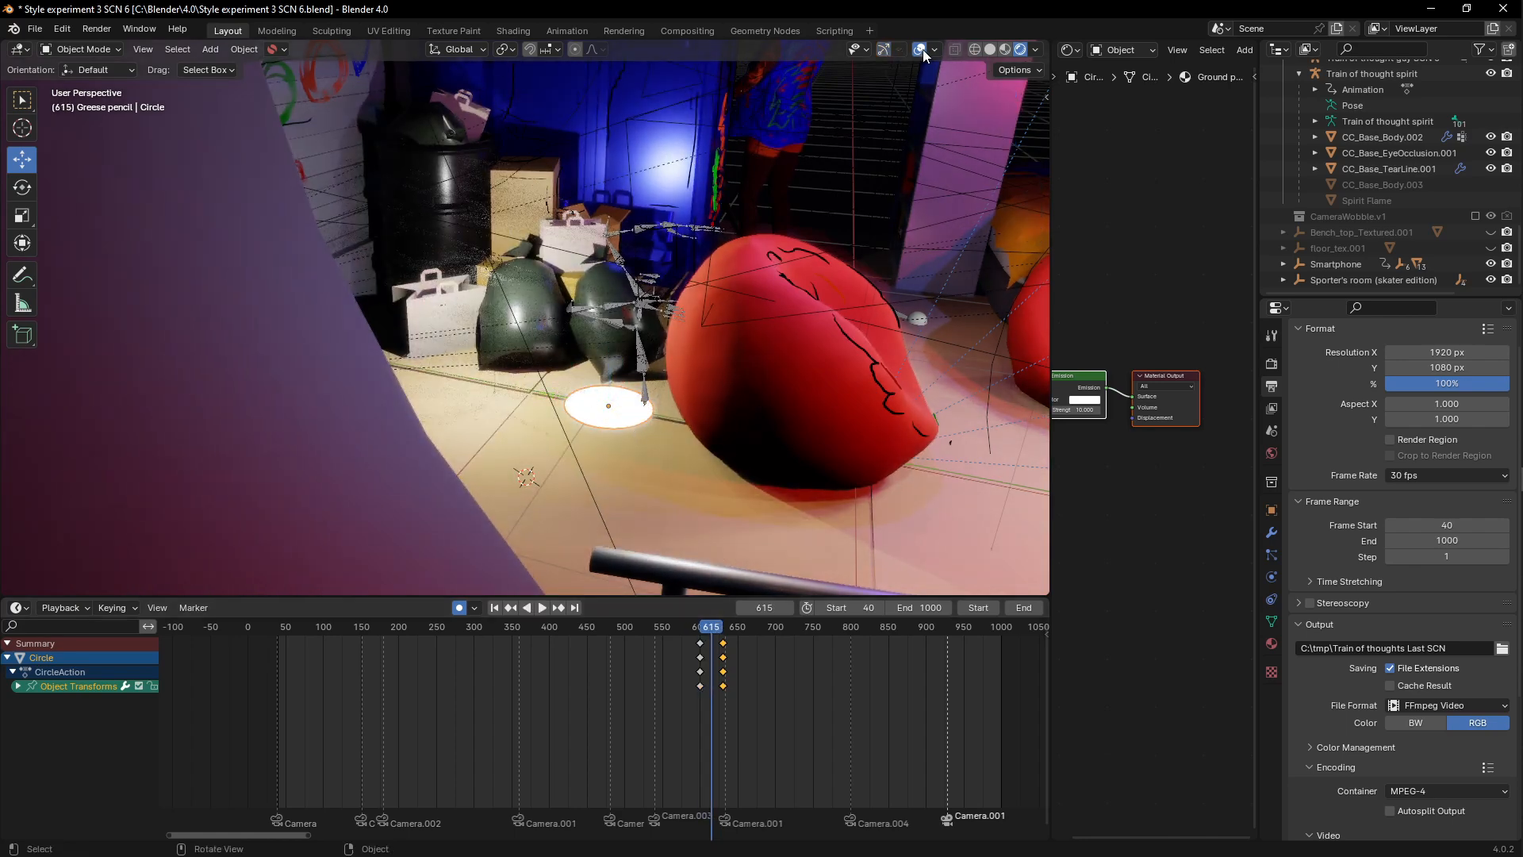
left_click(923, 48)
left_click(922, 49)
left_click(885, 50)
key("z")
left_click(699, 250)
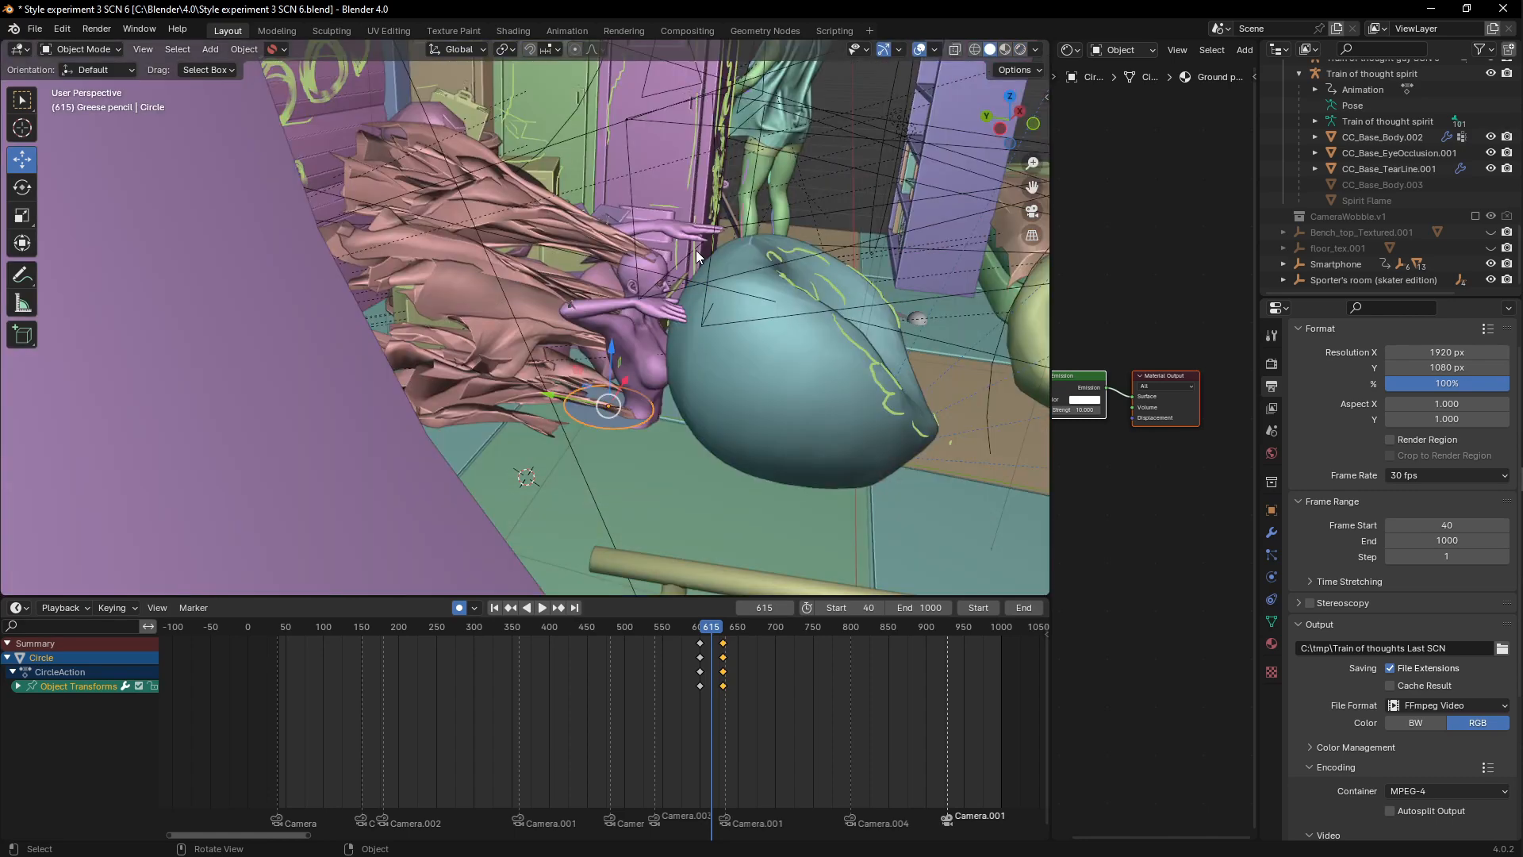
Step: Scrub to frame 883 and examine the spirit character leaning over the beanbag from several angles
middle_click_drag(696, 250, 660, 273)
left_click_drag(699, 630, 913, 659)
middle_click_drag(741, 484, 719, 339)
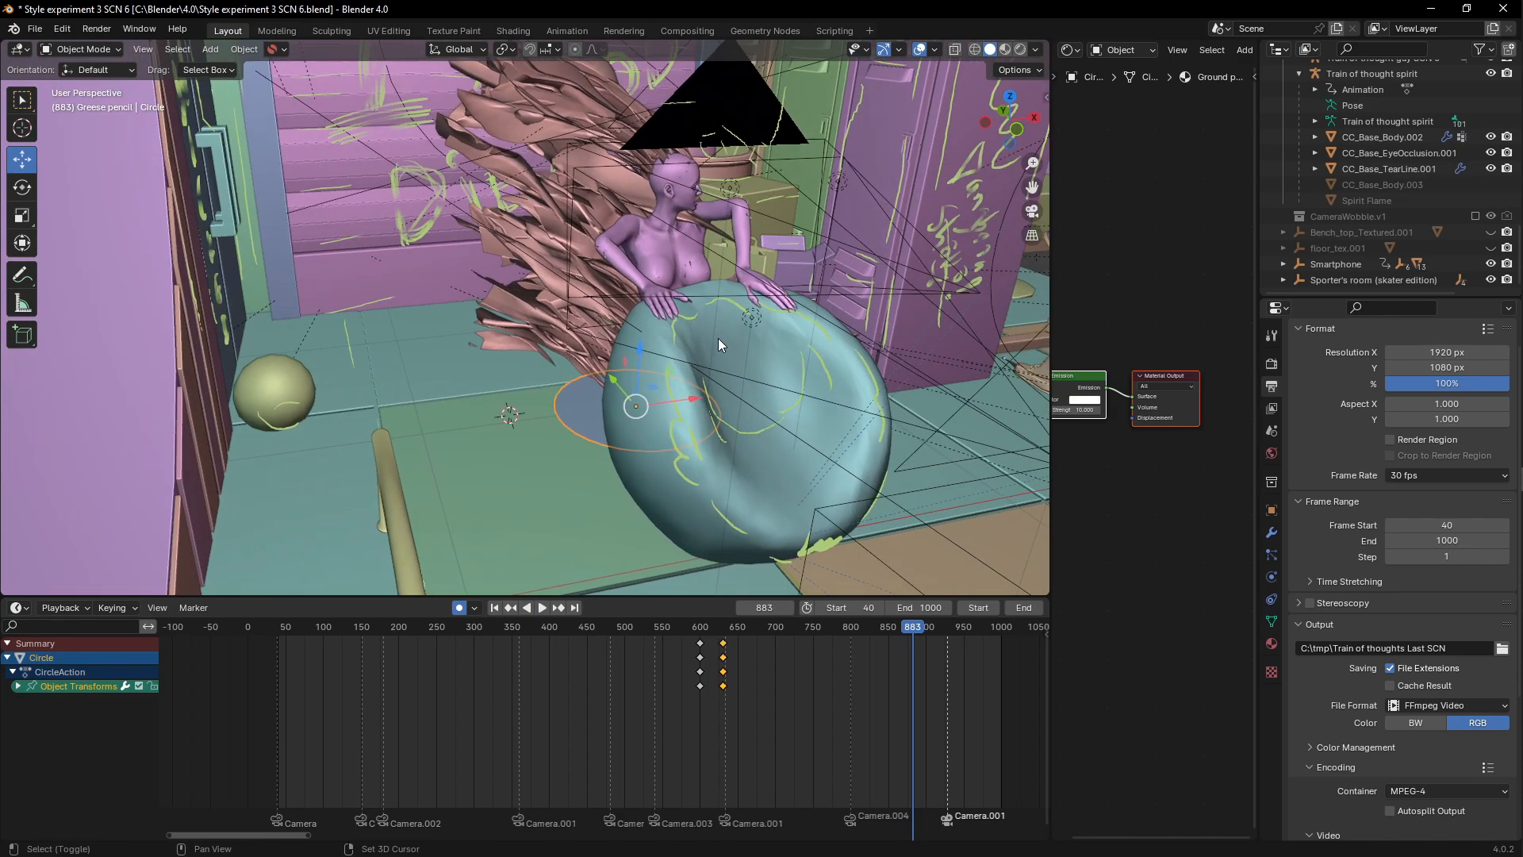
scroll(723, 341, "up", 2)
middle_click_drag(698, 246, 671, 293, "shift")
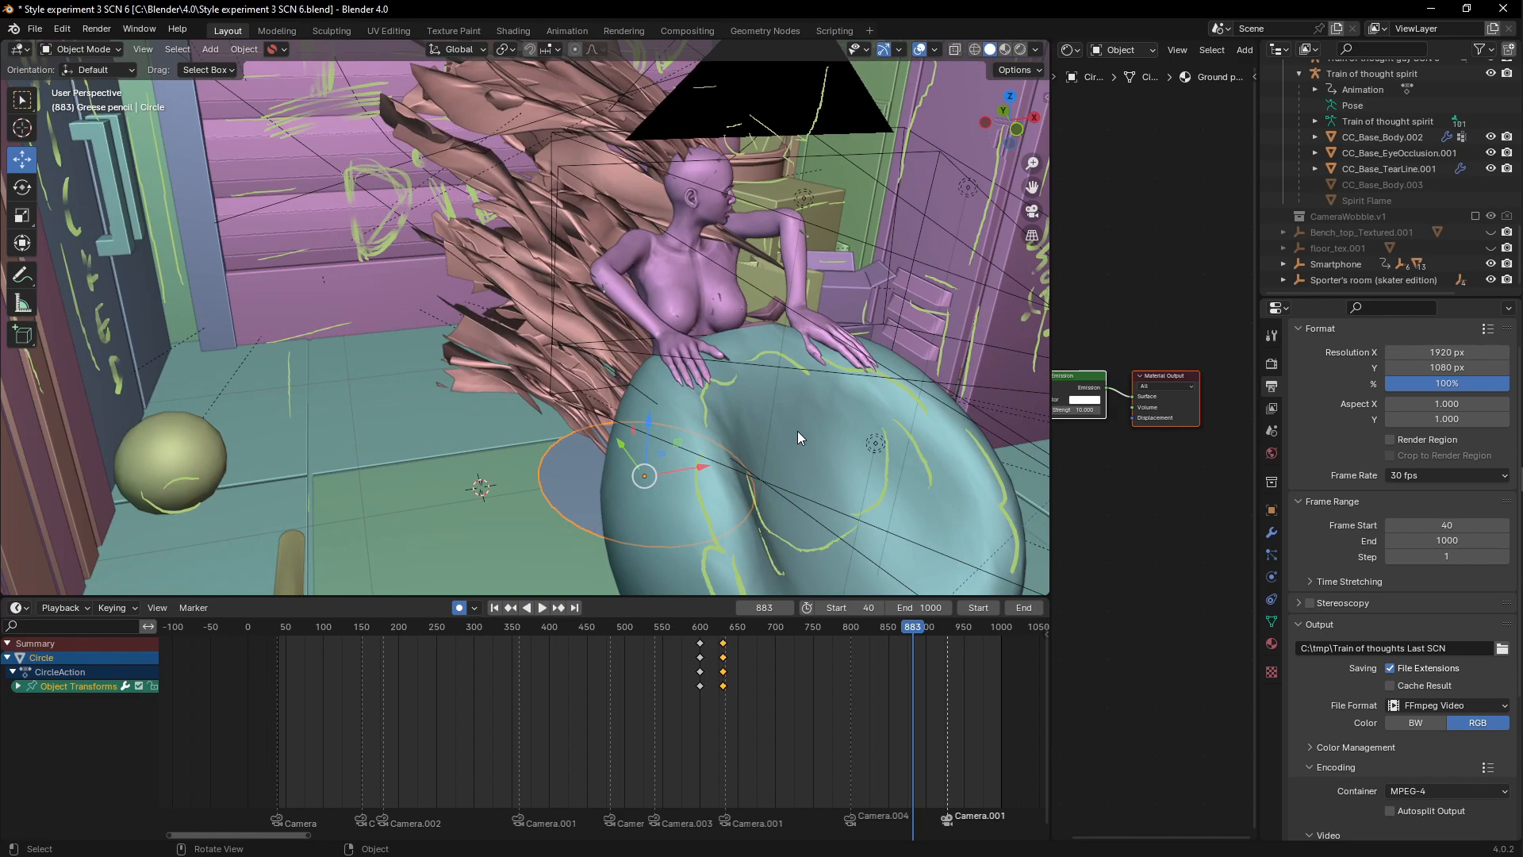
middle_click_drag(803, 430, 725, 385)
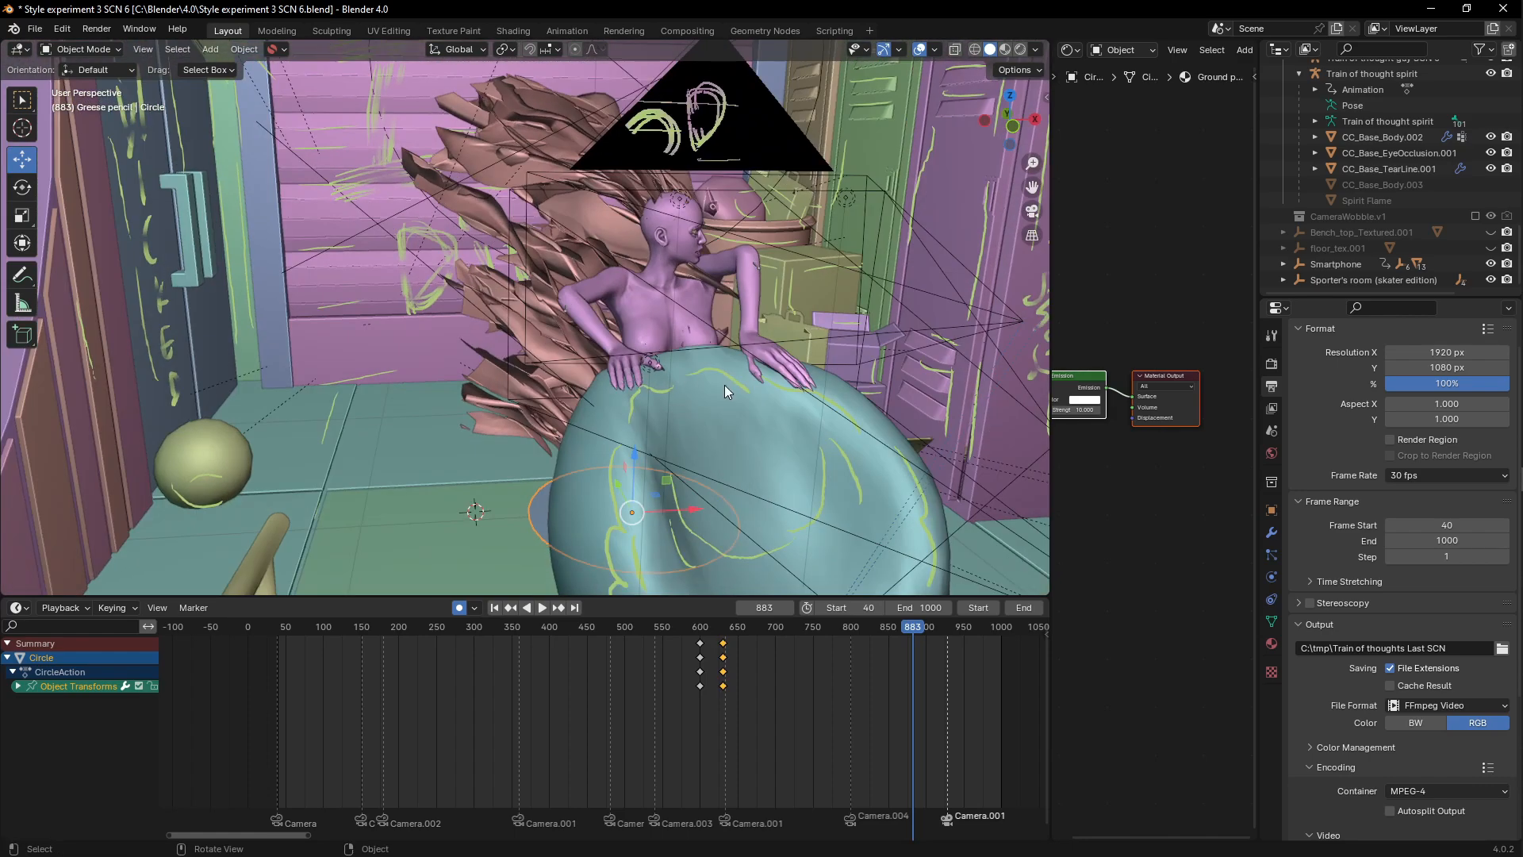
middle_click_drag(649, 354, 710, 365, "shift")
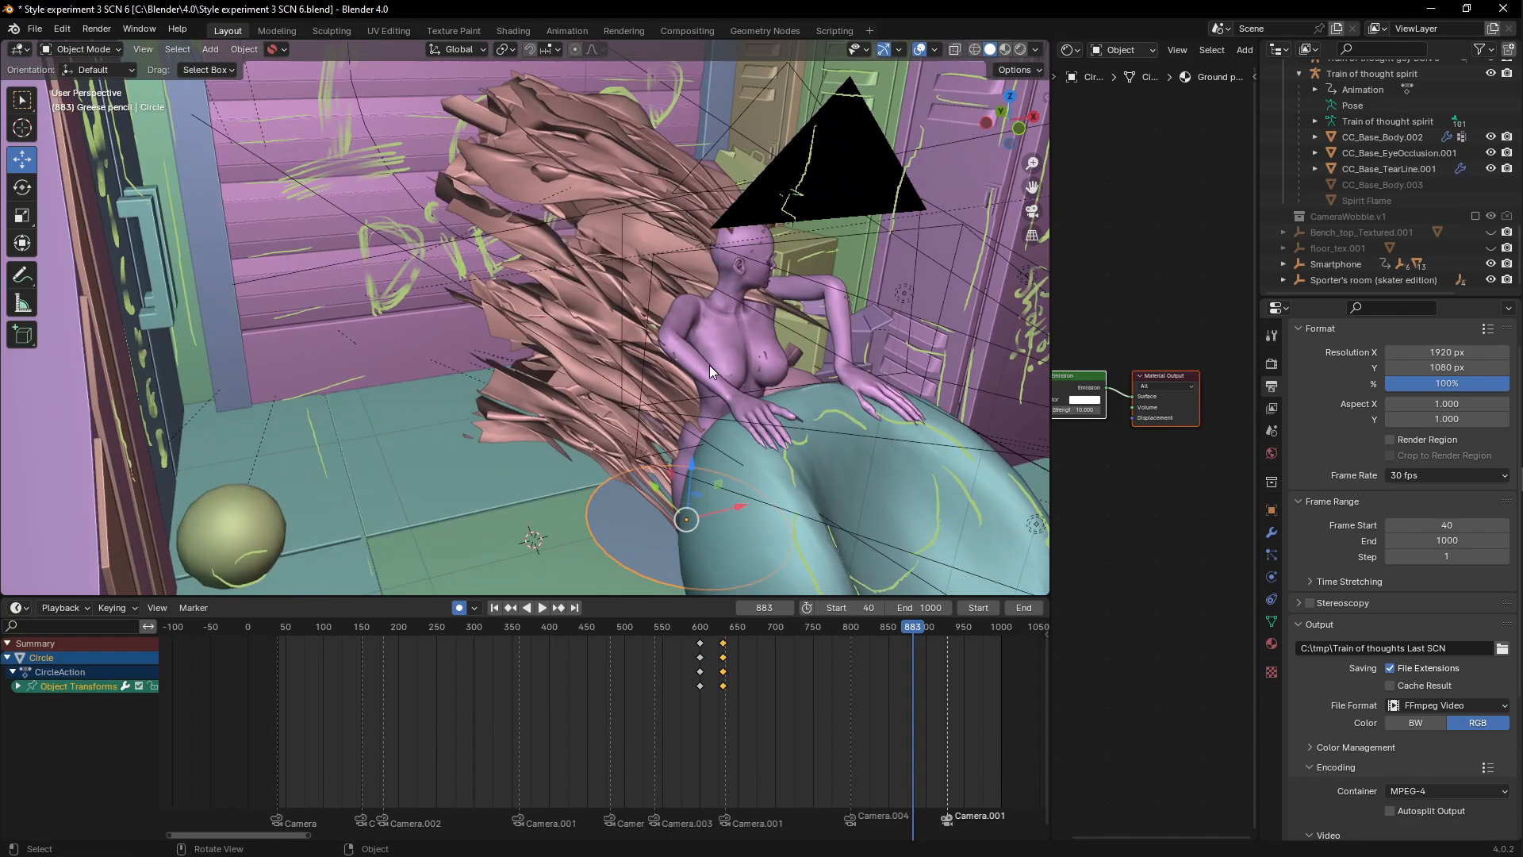
scroll(706, 363, "up", 1)
middle_click_drag(624, 256, 627, 314, "shift")
Step: Scrub to frame 535, select the point light above the shopping bags behind the beanbag, and show its light settings
left_click_drag(900, 639, 650, 626)
middle_click_drag(635, 413, 673, 316)
left_click(669, 227)
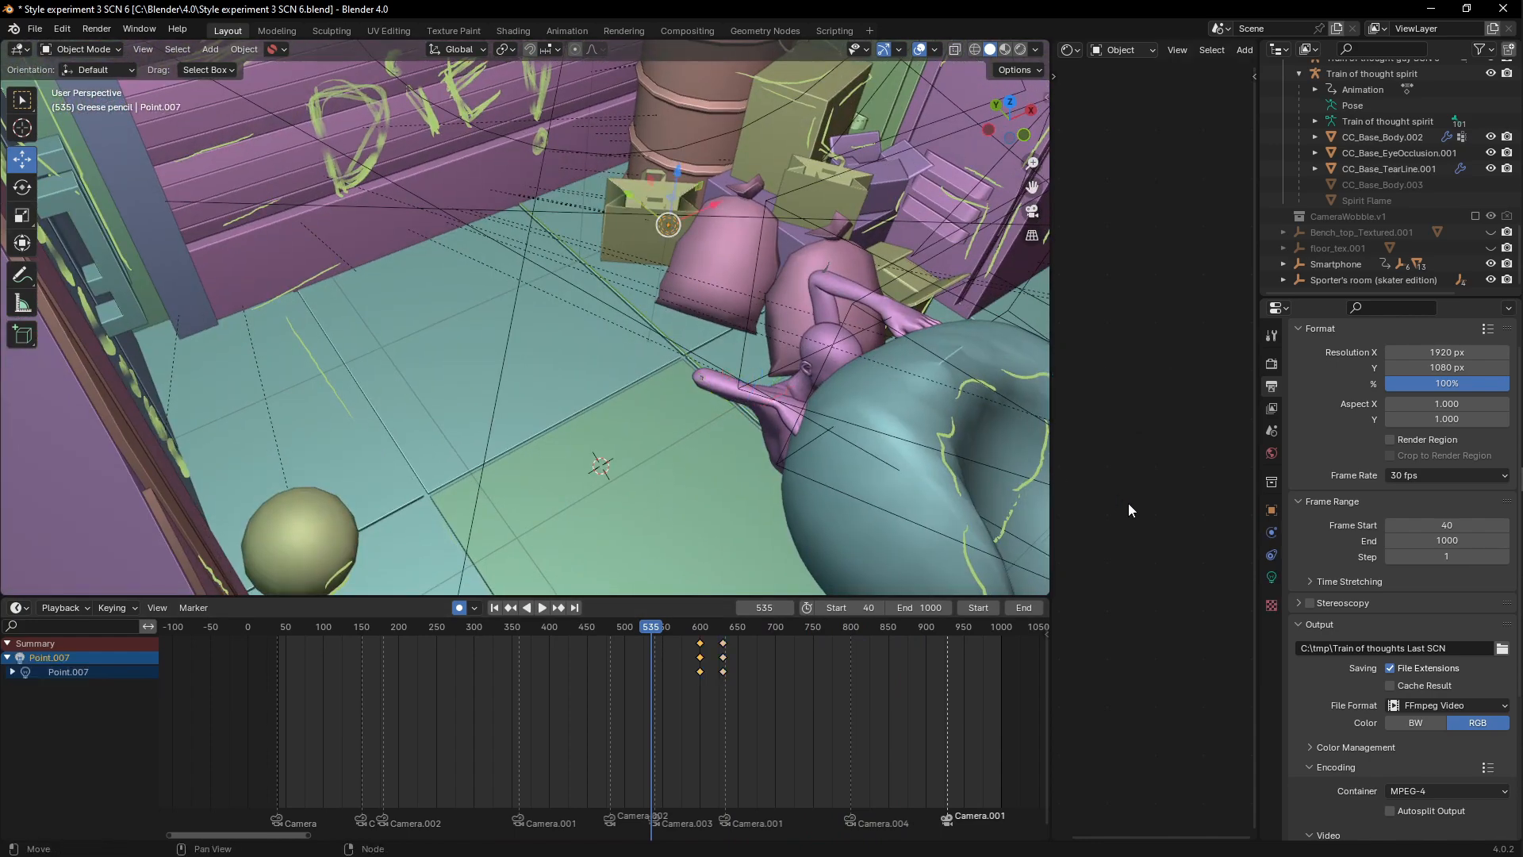
left_click(1273, 578)
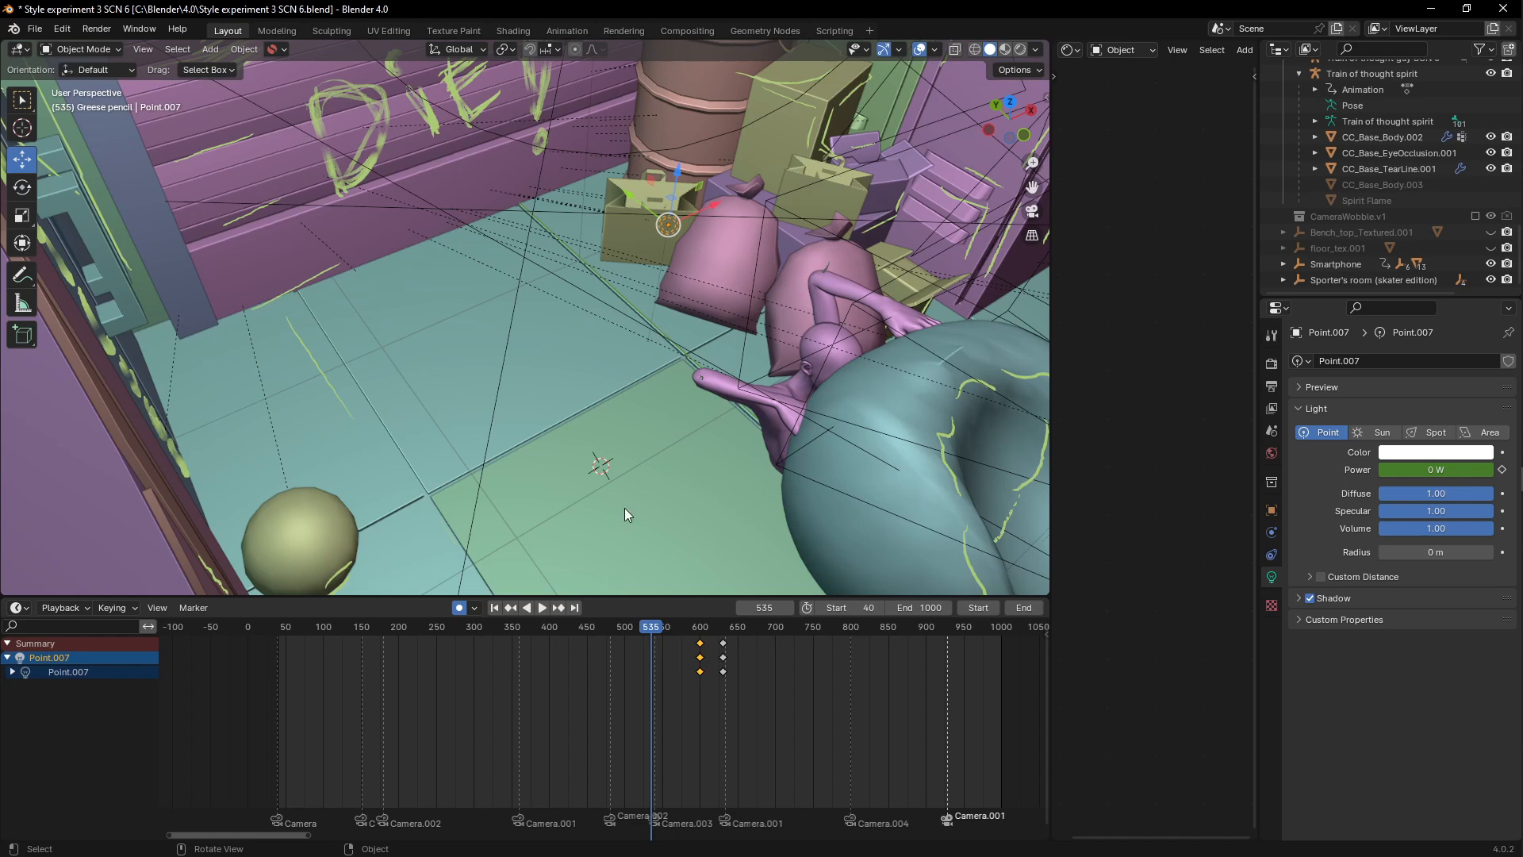
Step: Scrub to frame 598, switch the viewport to rendered shading, and move to frame 611 to view the light's effect
left_click_drag(659, 629, 715, 621)
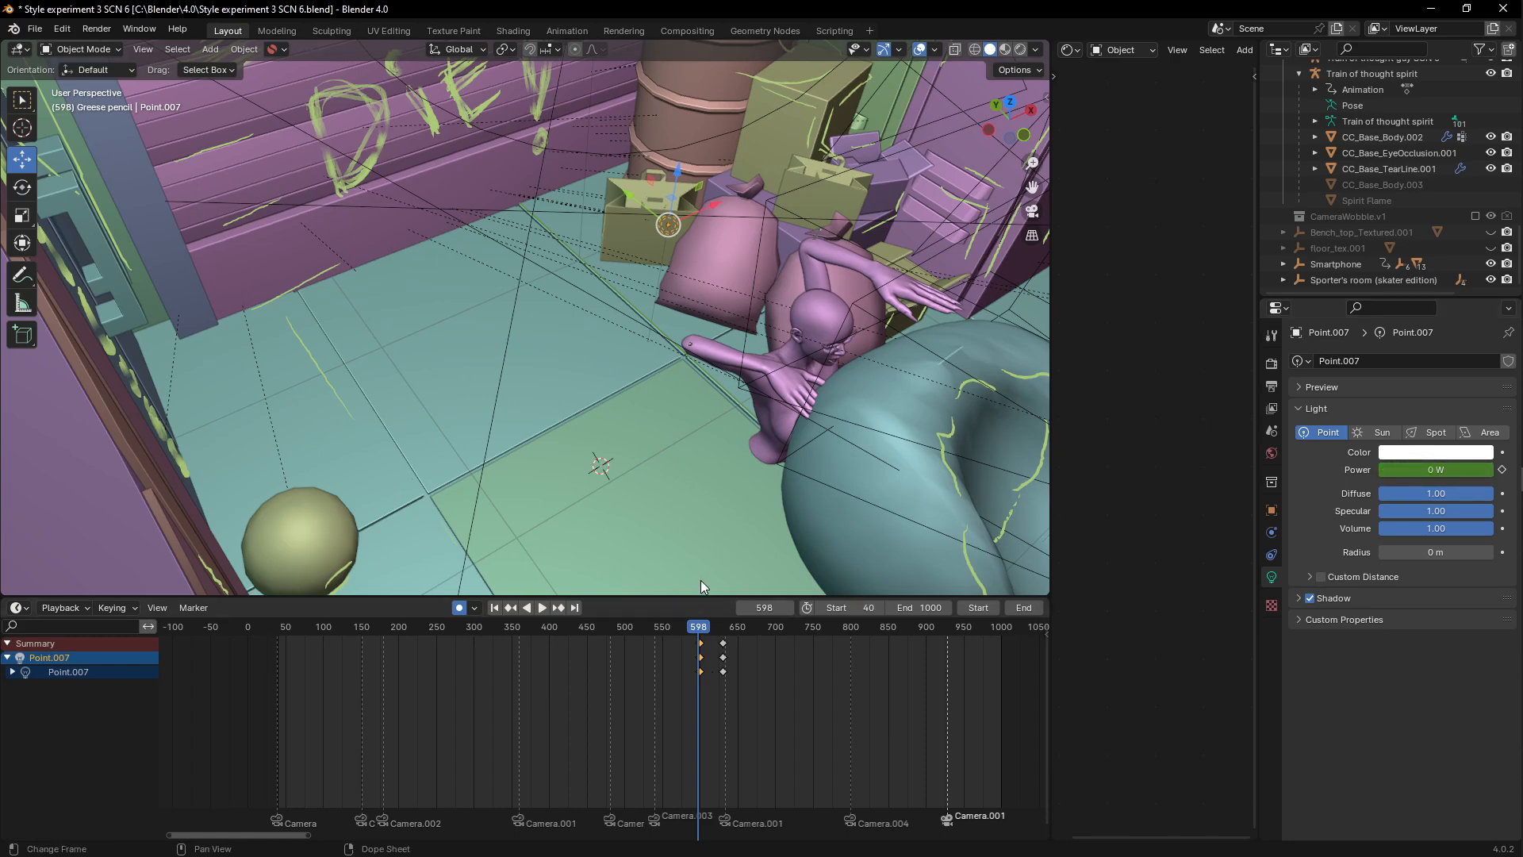
key("z")
left_click(682, 411)
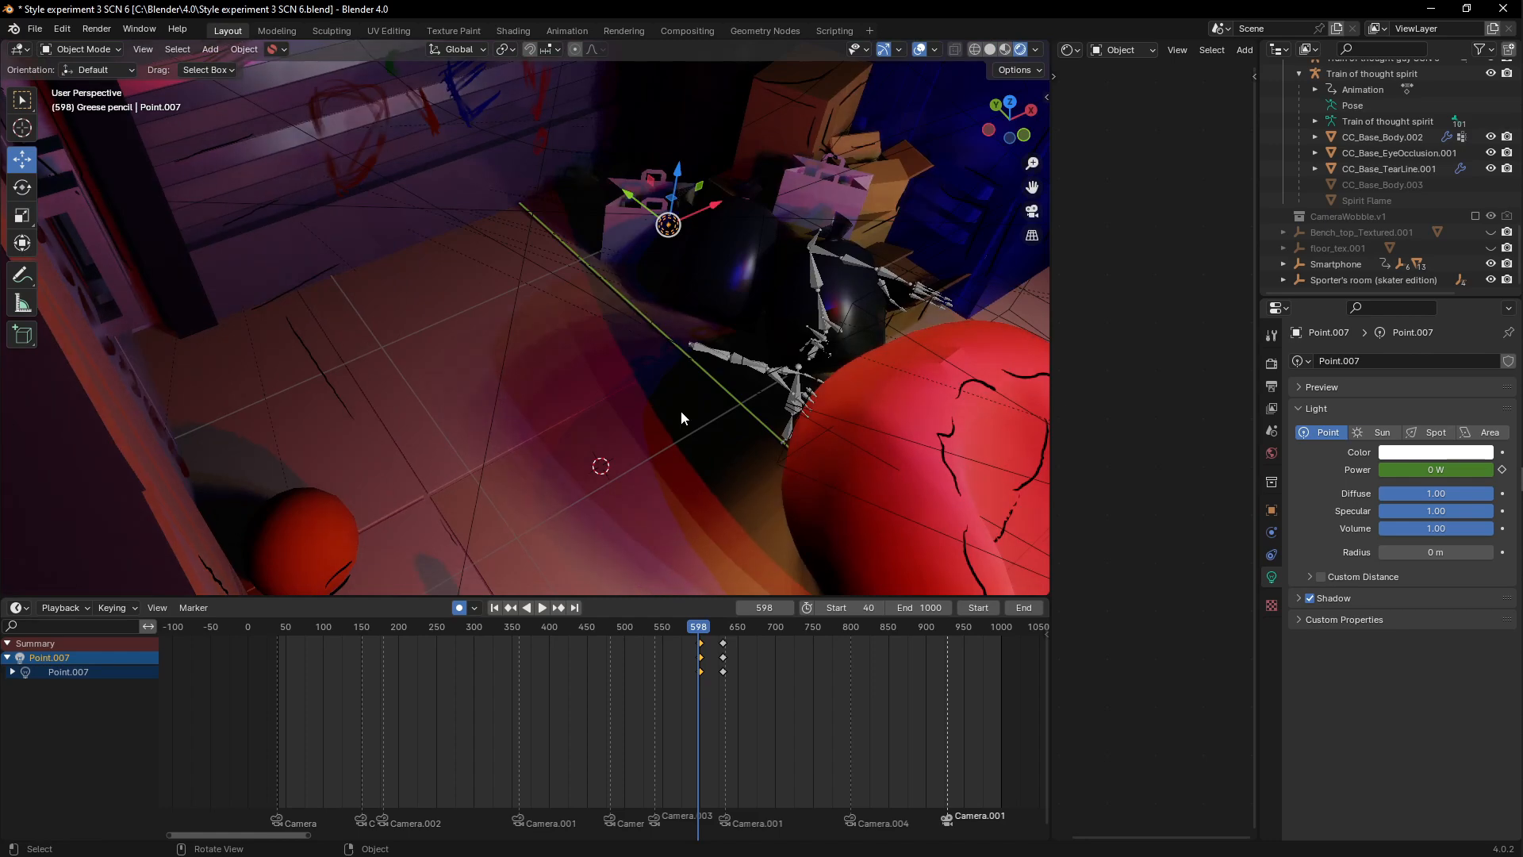
left_click(709, 629)
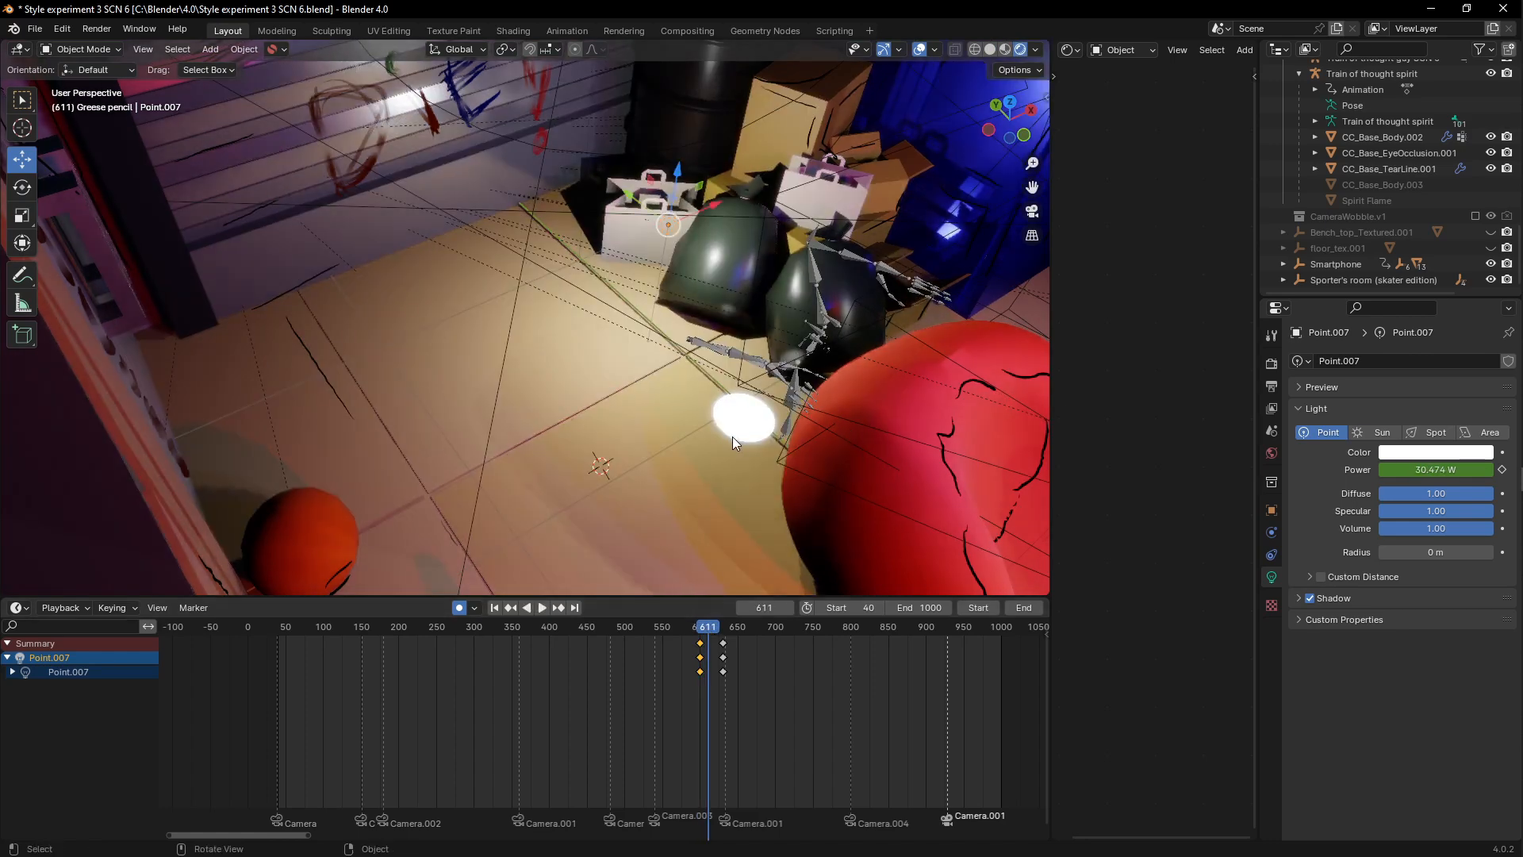
Step: Return to frame 603 and play the light's power animation until frame 632
key("shift+ctrl+space")
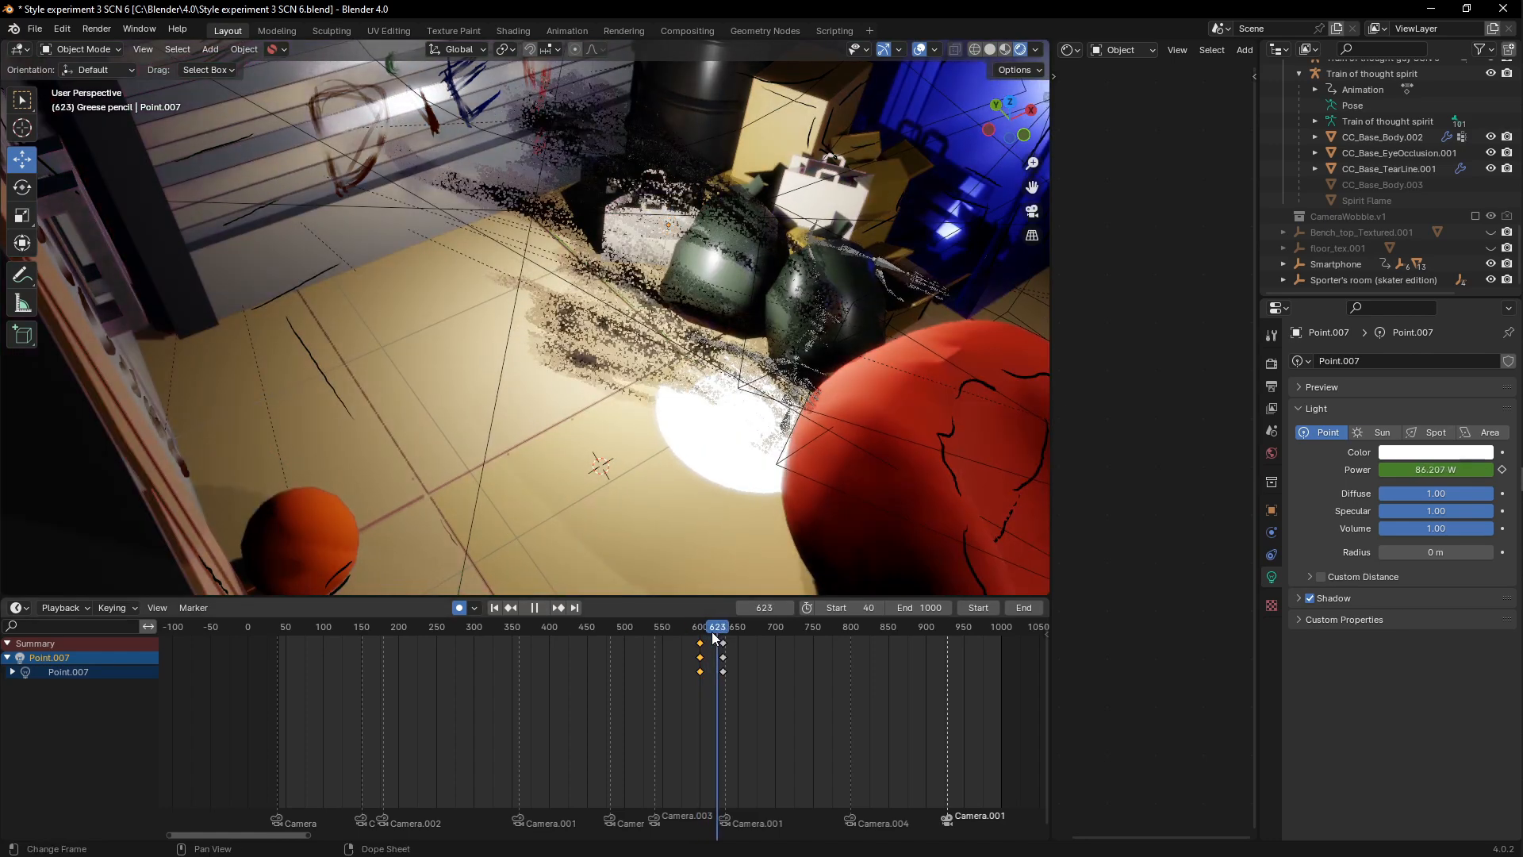
mouse_move(702, 637)
left_mouse_down()
mouse_move(727, 631)
mouse_move(703, 635)
left_mouse_up()
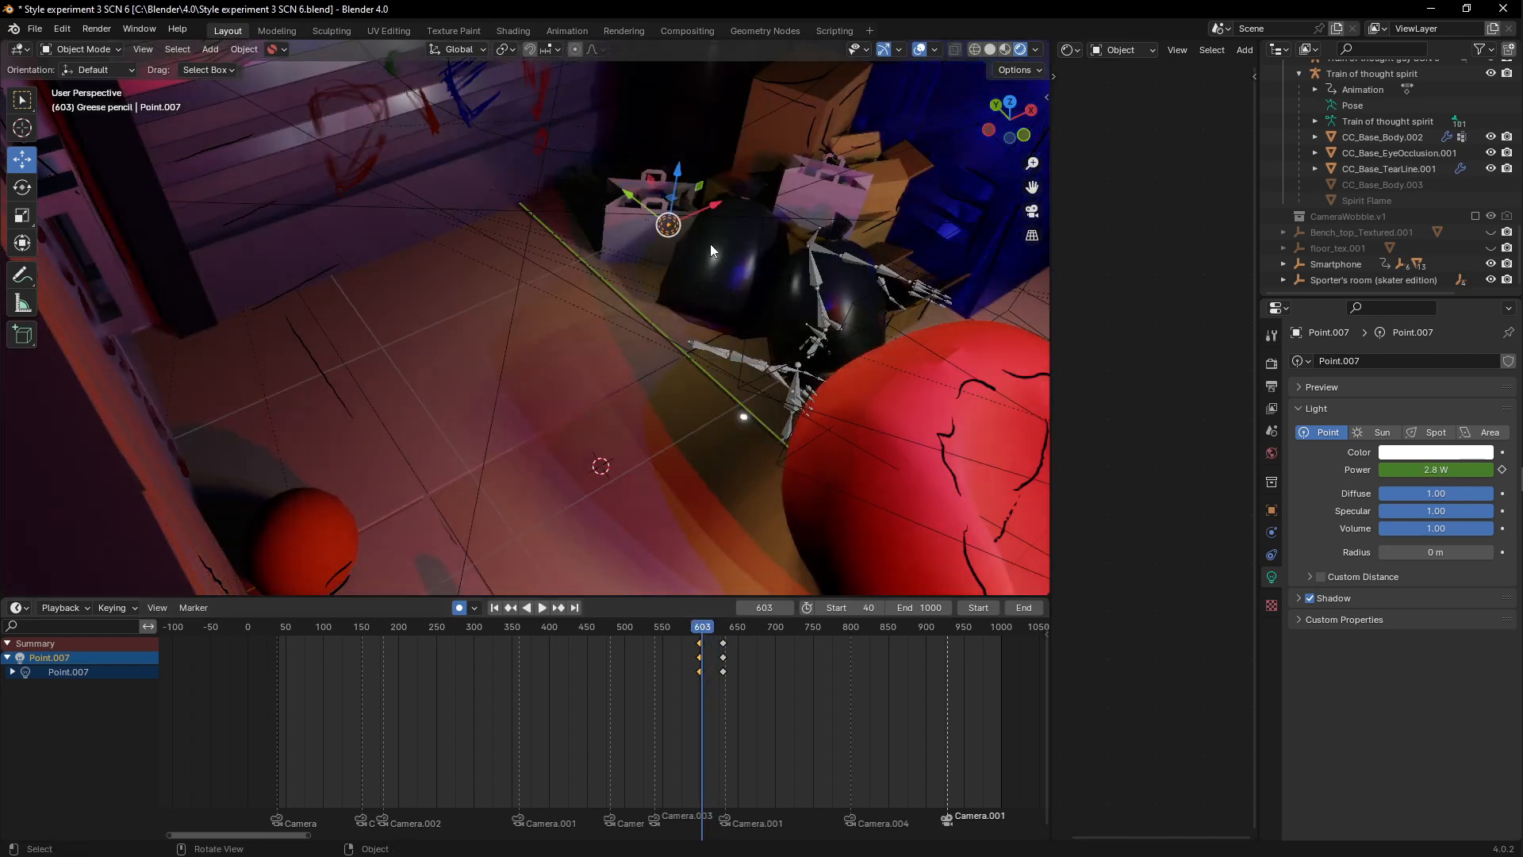
key("space")
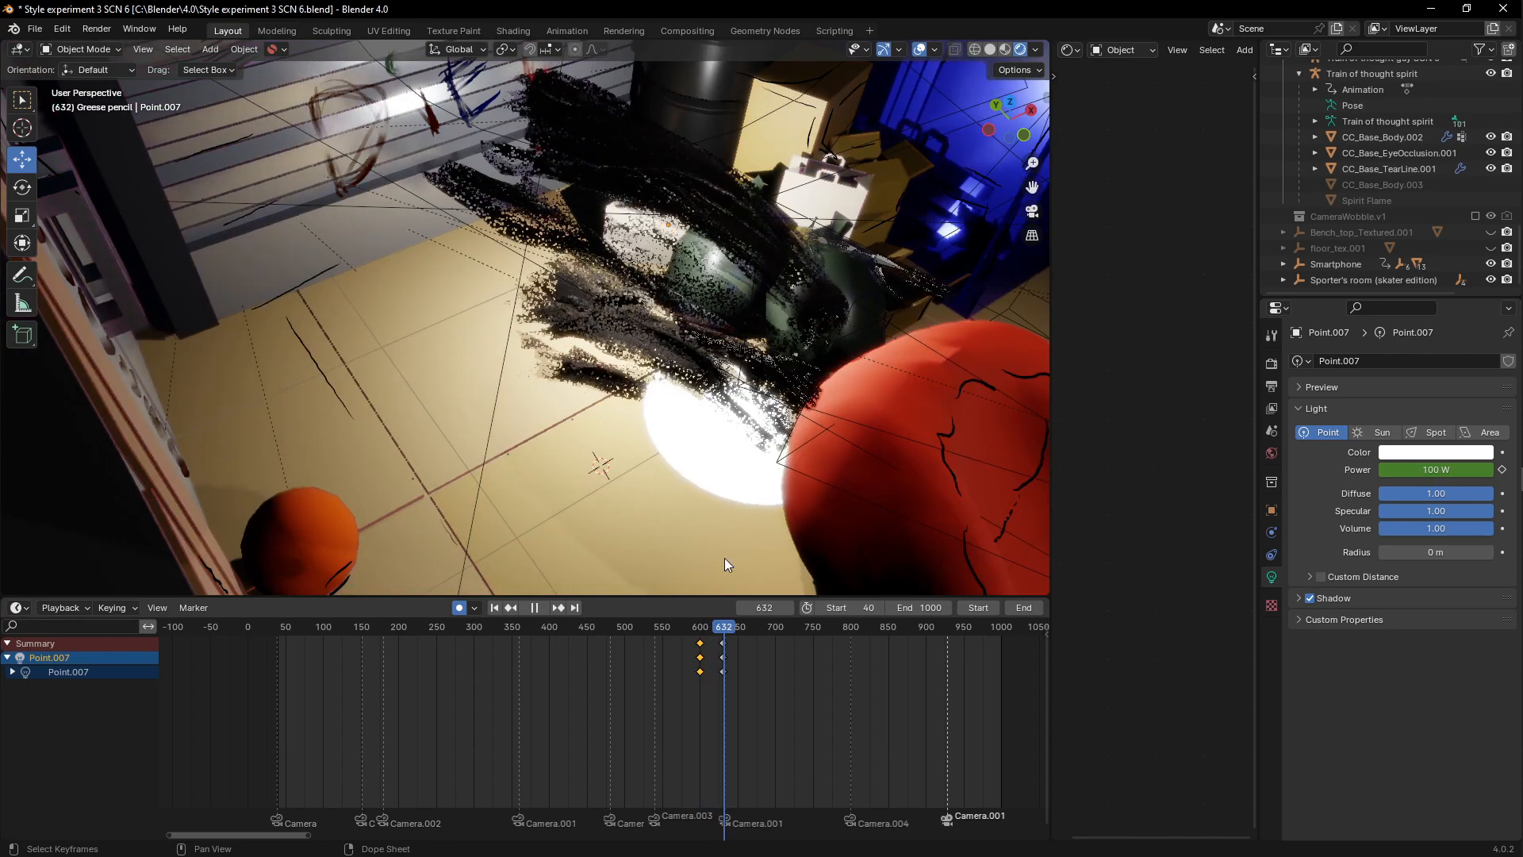
key("space")
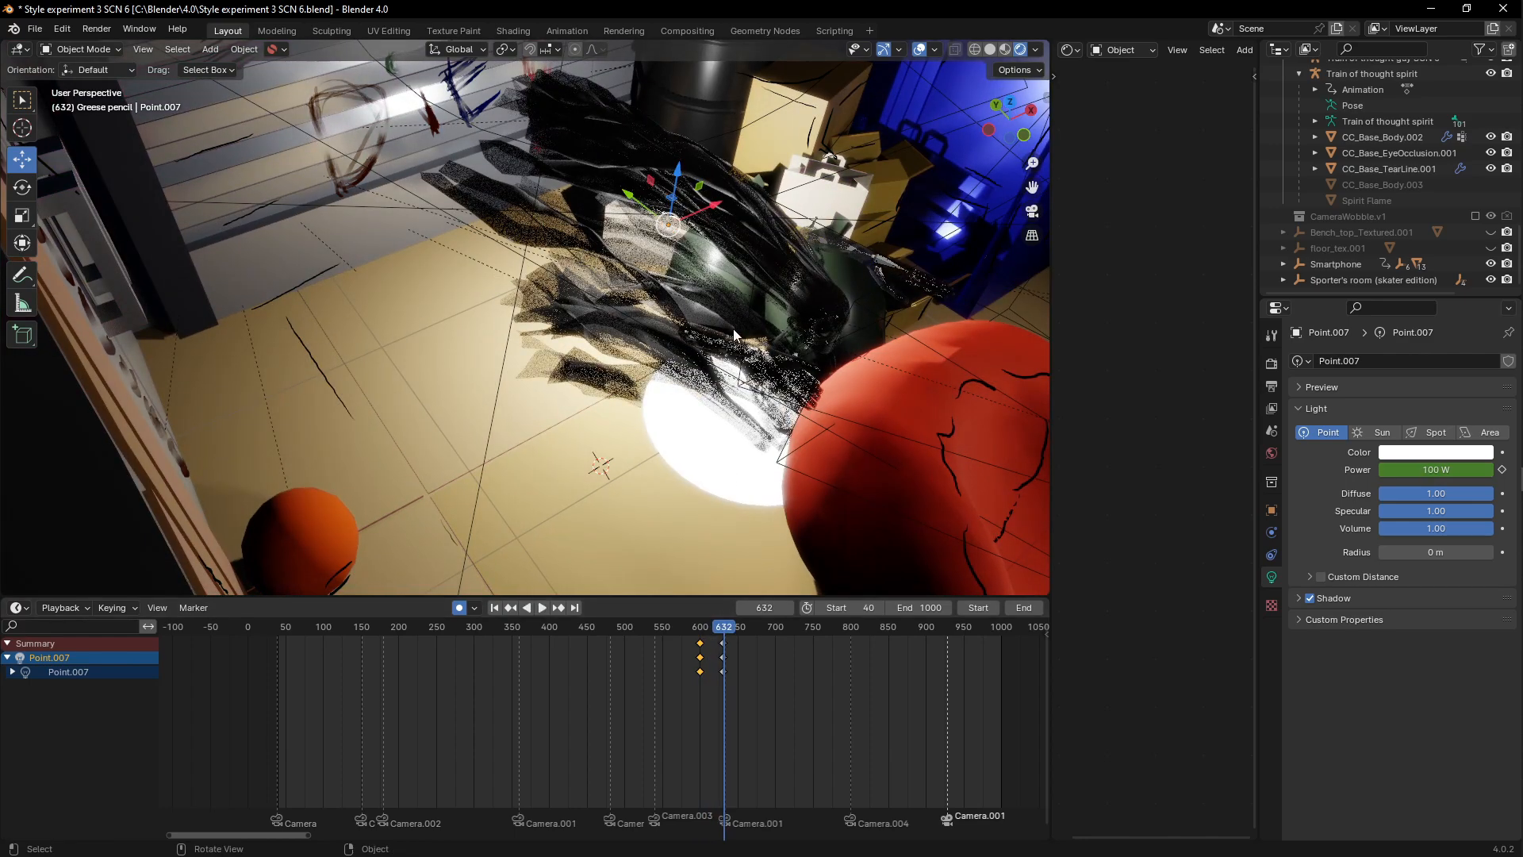
Step: Look through the active camera at frame 632 and scrub back to the seated character at frame 408
key("KP_0")
scroll(499, 467, "down", 3)
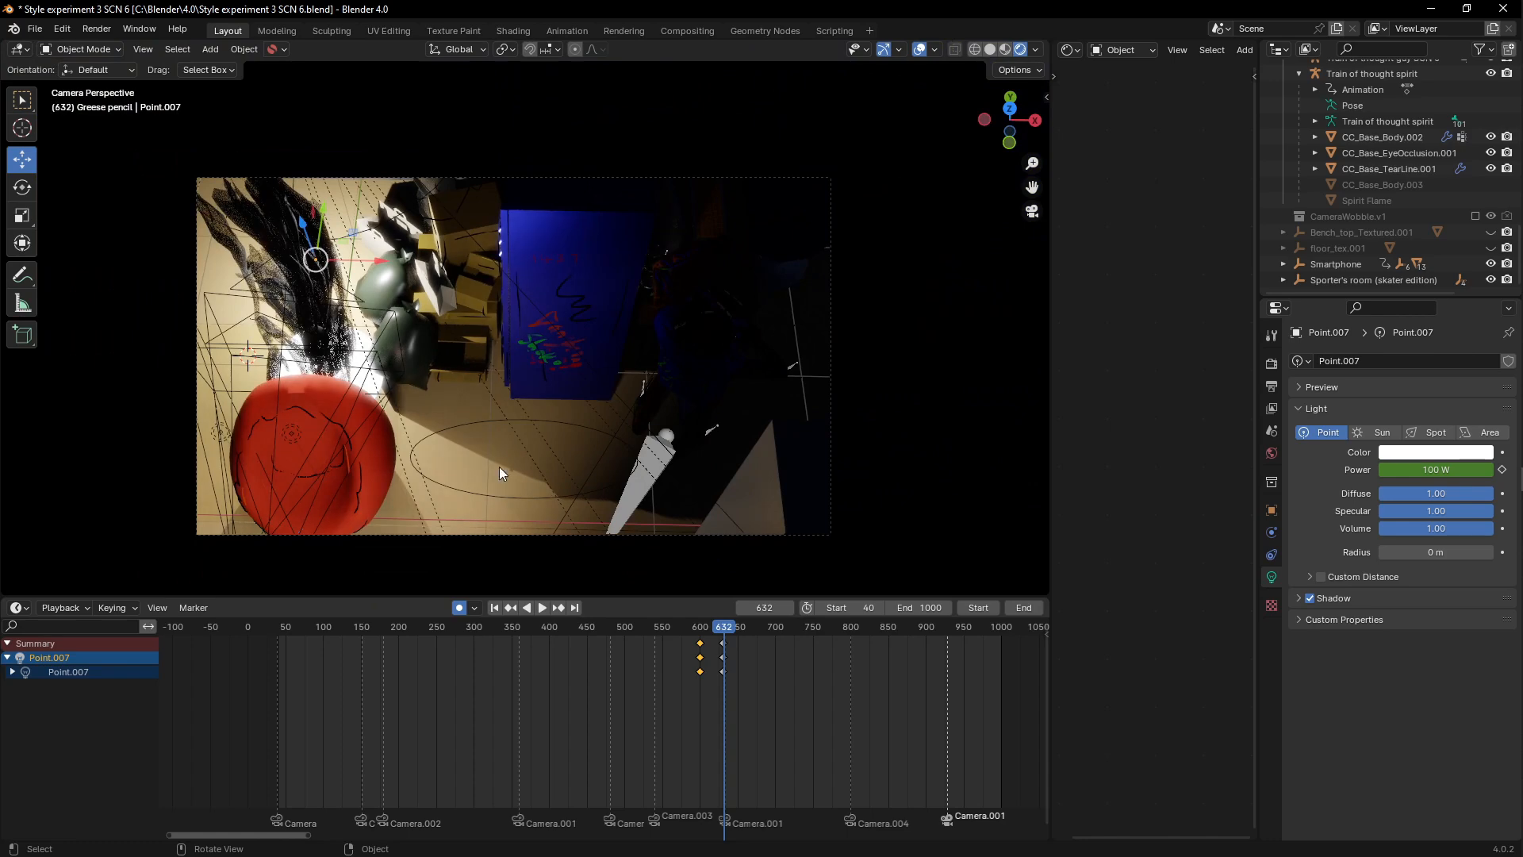
left_click_drag(730, 630, 555, 626)
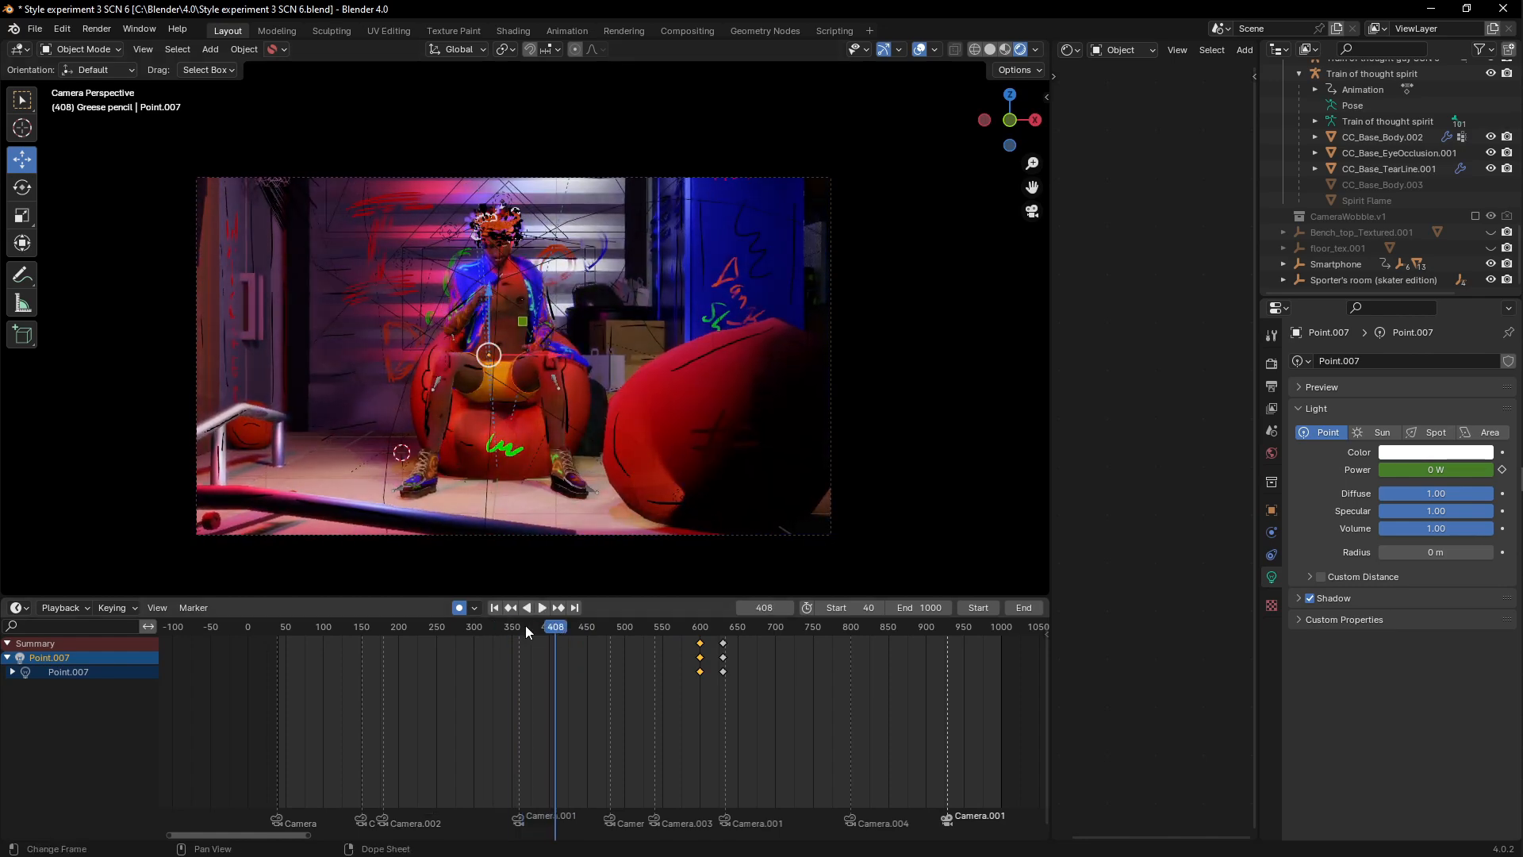
Step: Compare the camera shots and their lighting at frames 754, 389, 739 and 866
left_click(815, 631)
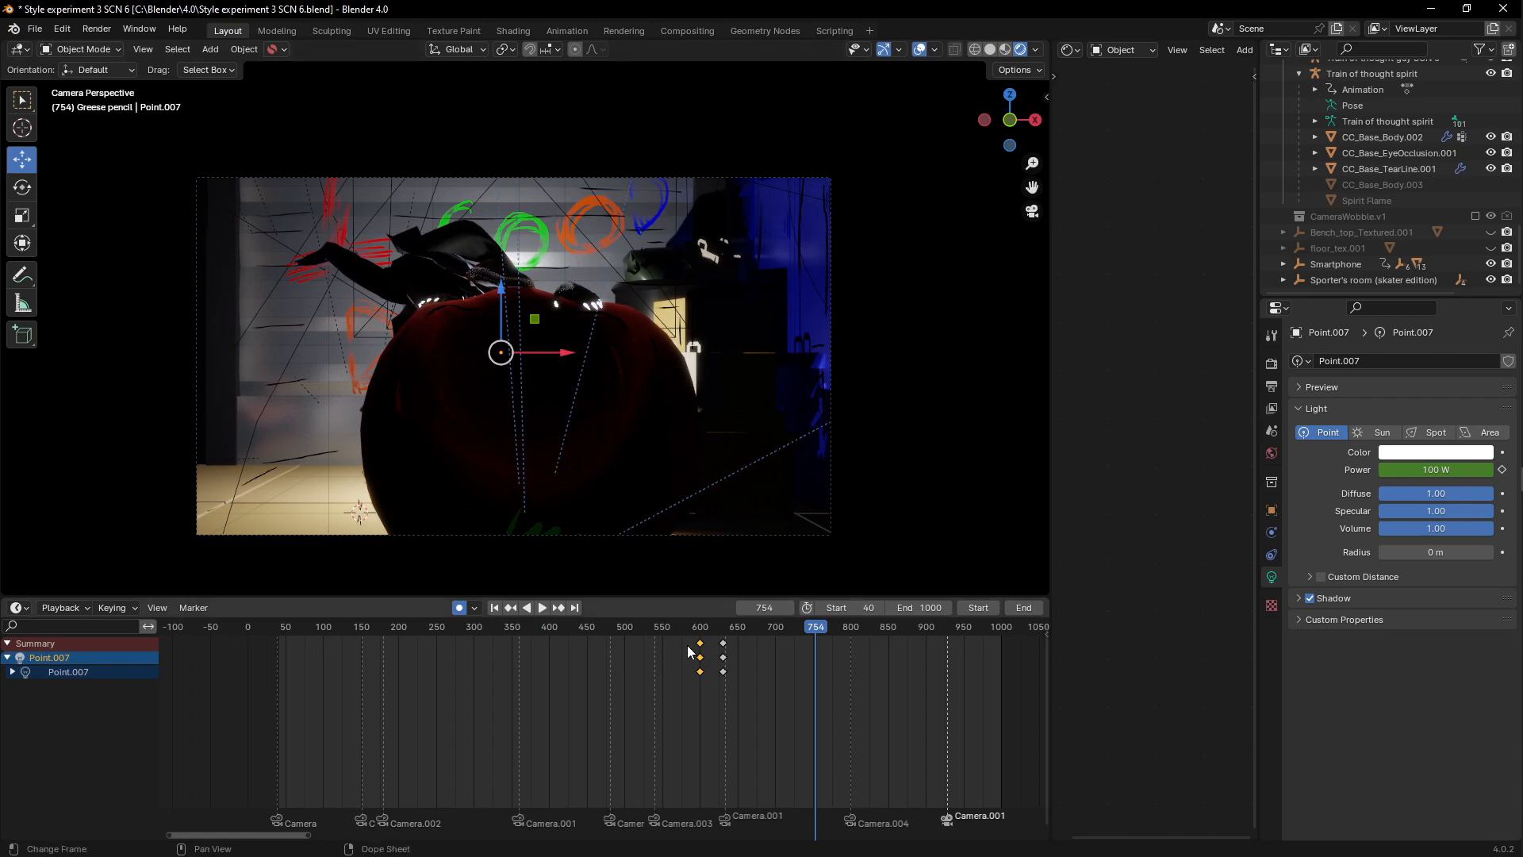
left_click(542, 628)
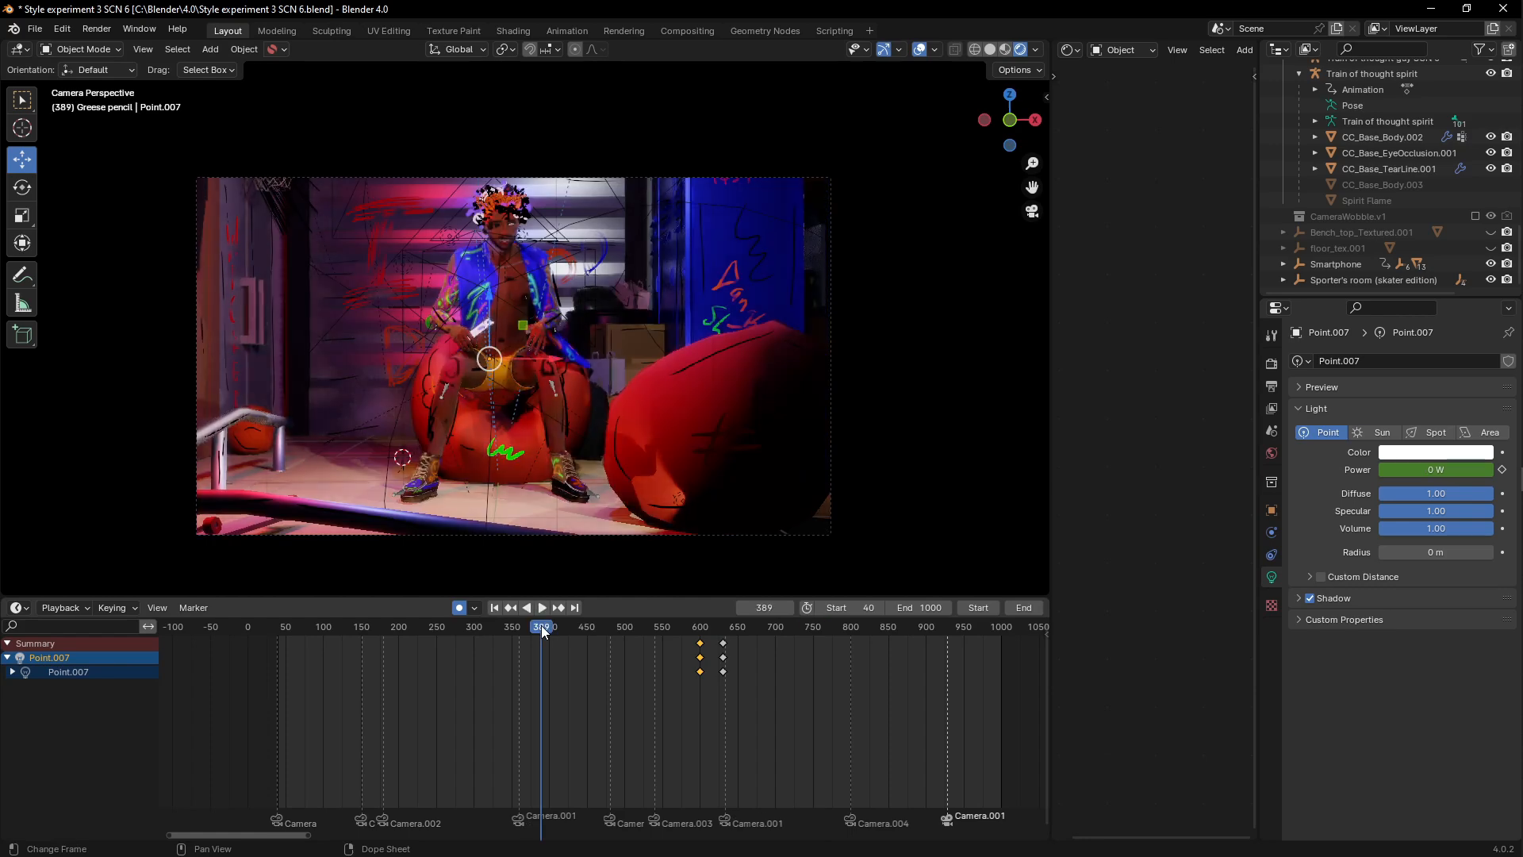
left_click(805, 629)
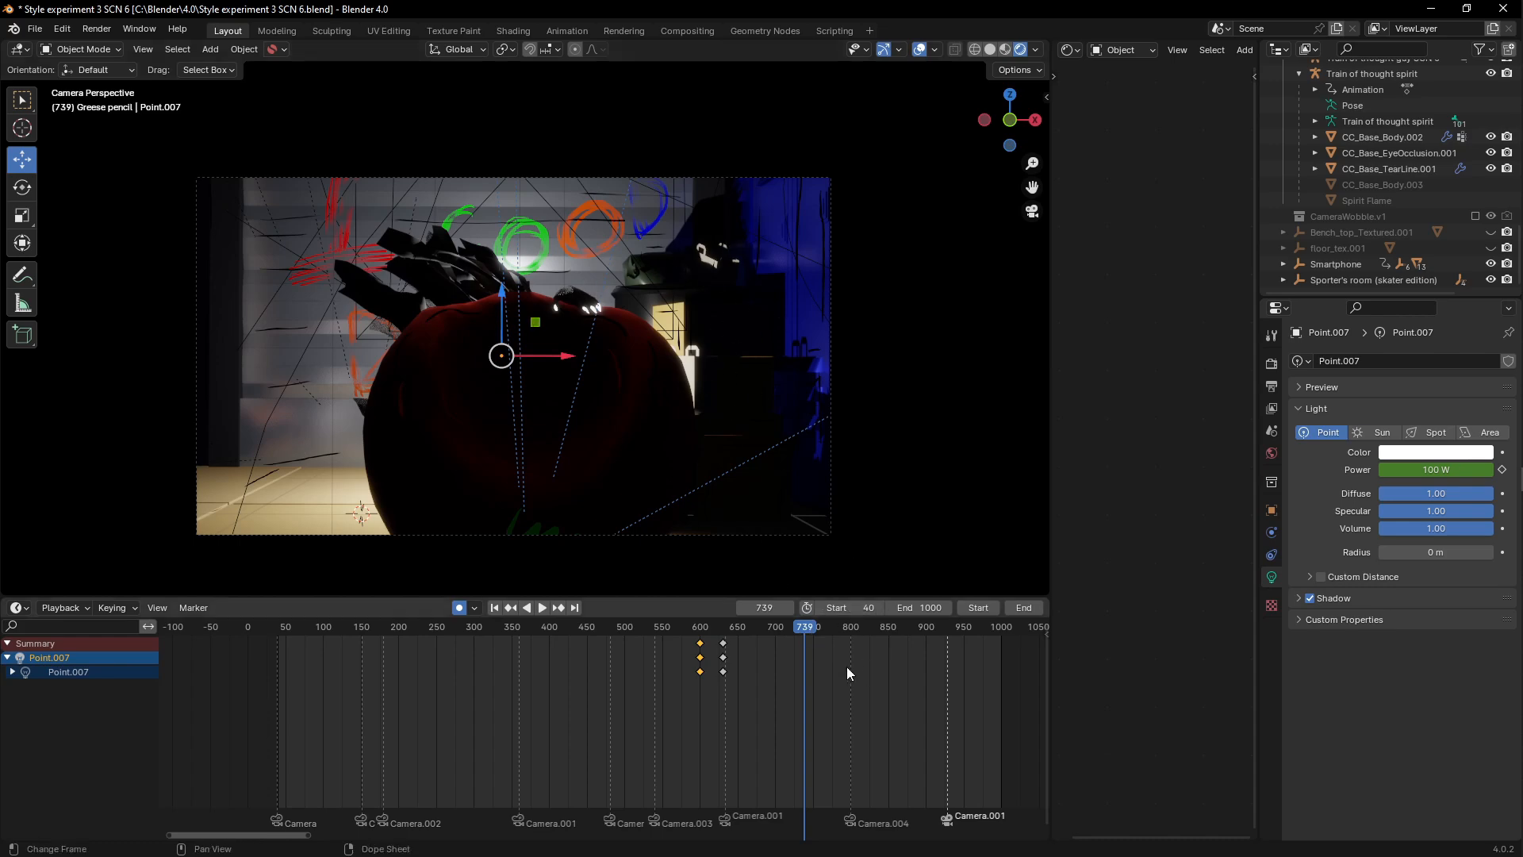
left_click(856, 628)
left_click(901, 629)
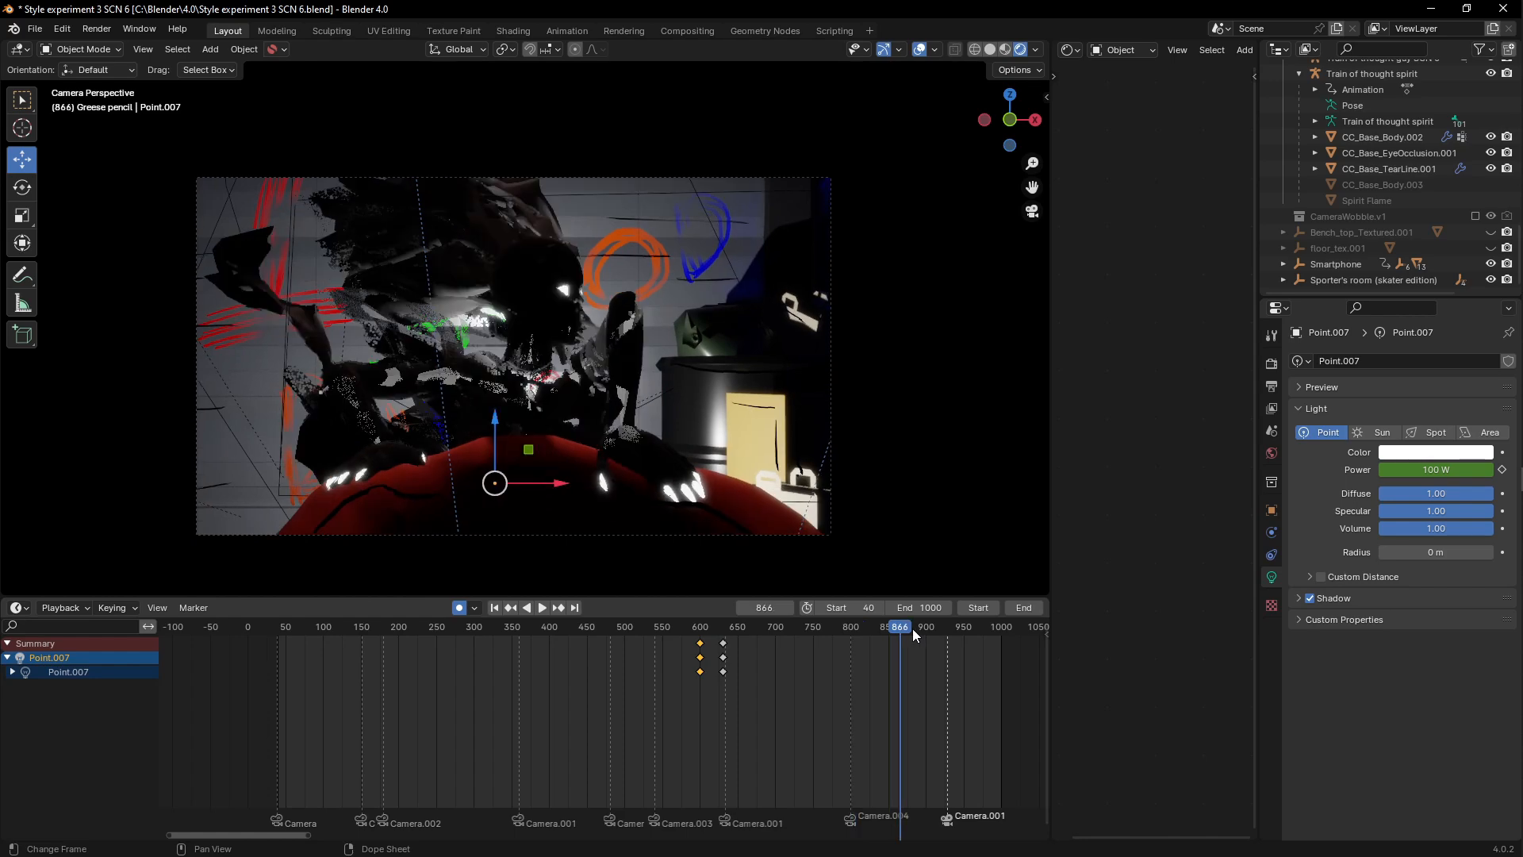
Step: Review the spirit's appearance through the camera from frame 659 to frame 813, and return to frame 748
left_click_drag(703, 632, 745, 628)
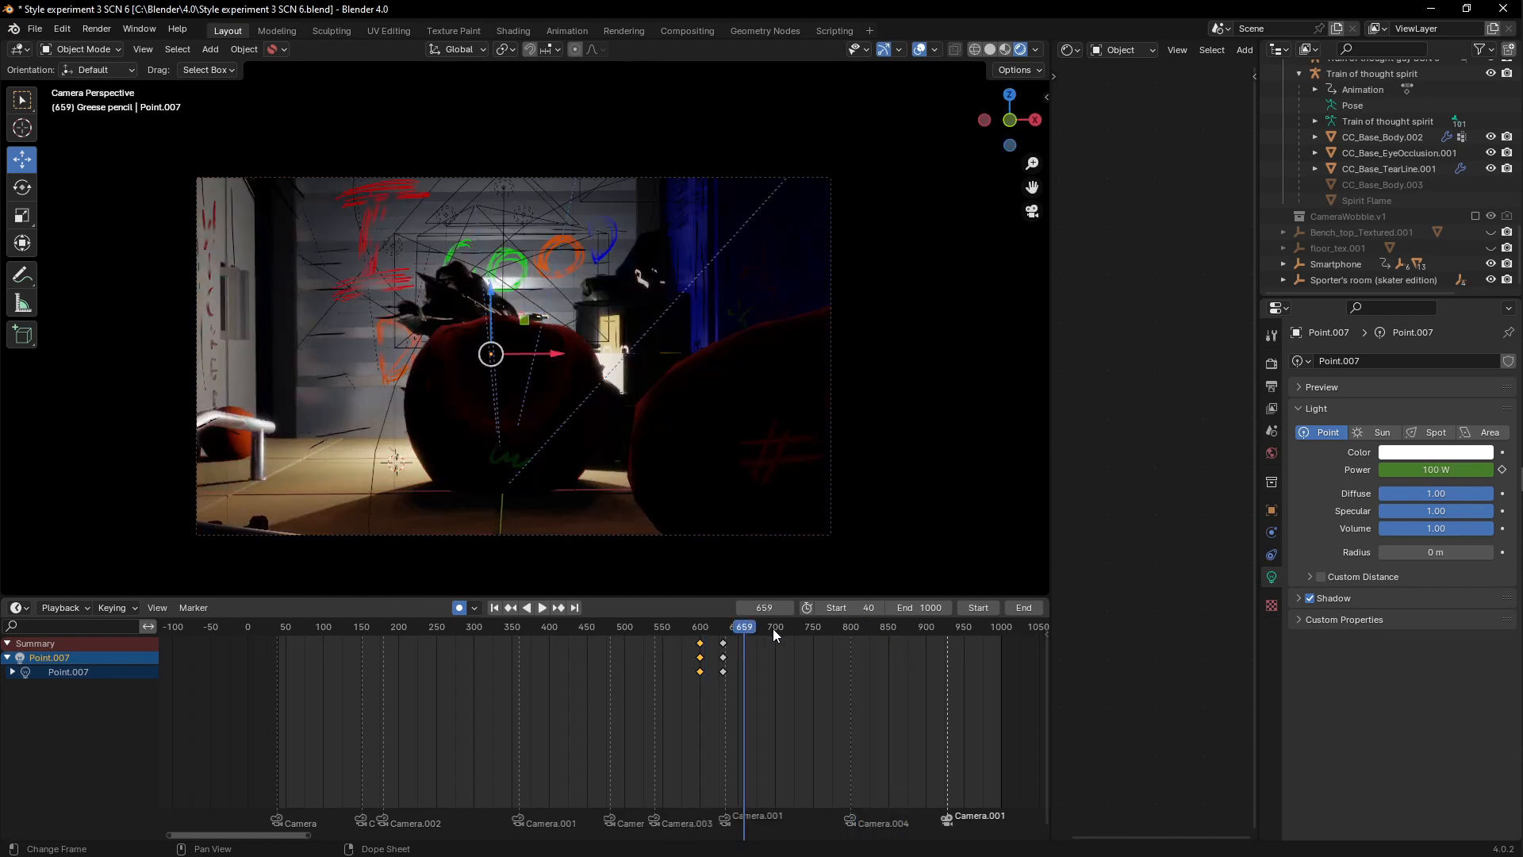
key("space")
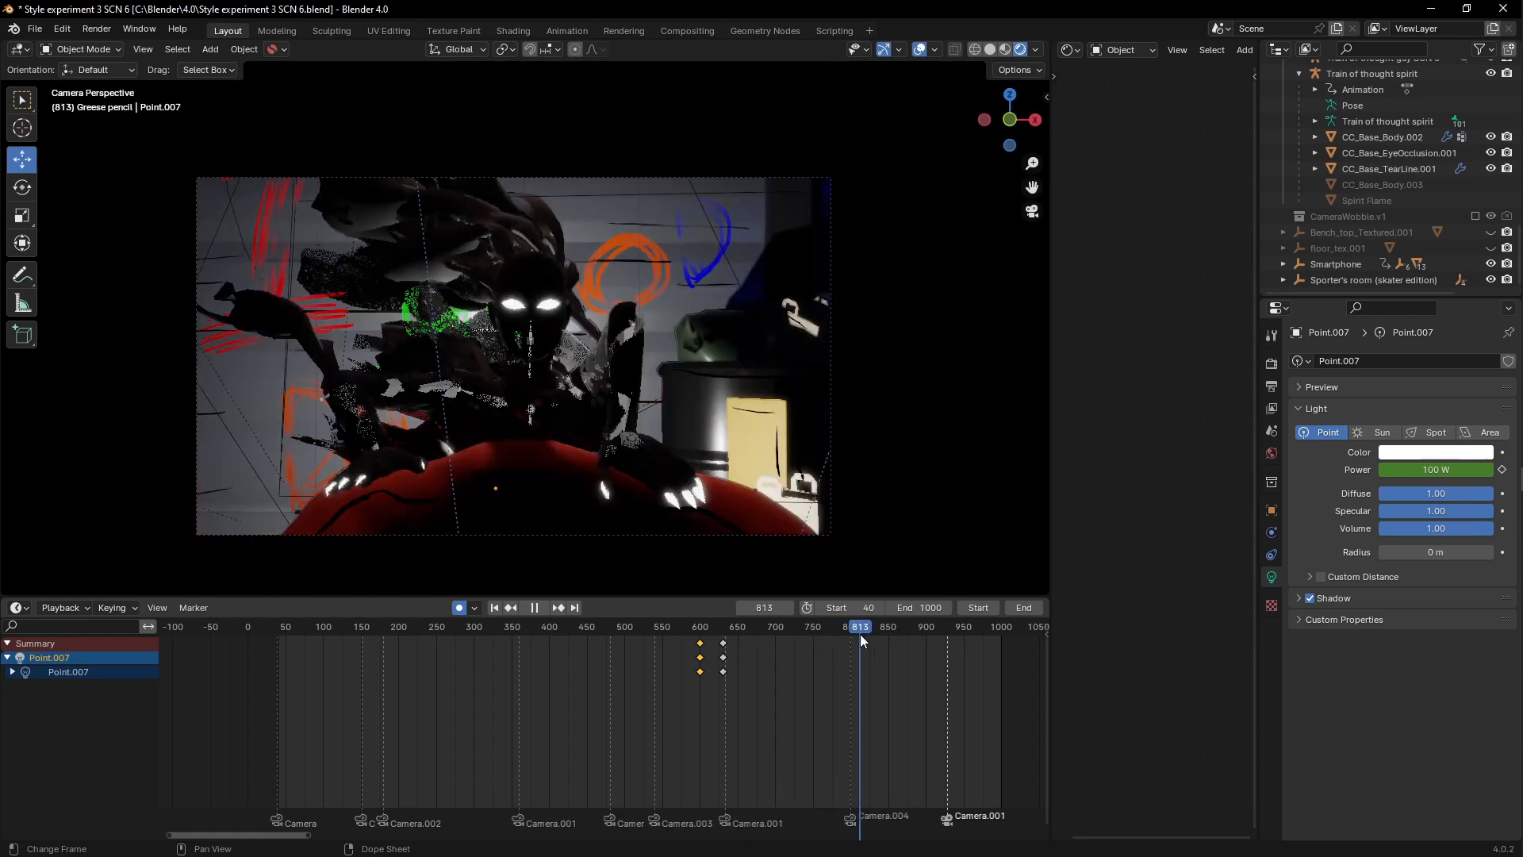
left_click_drag(860, 635, 811, 635)
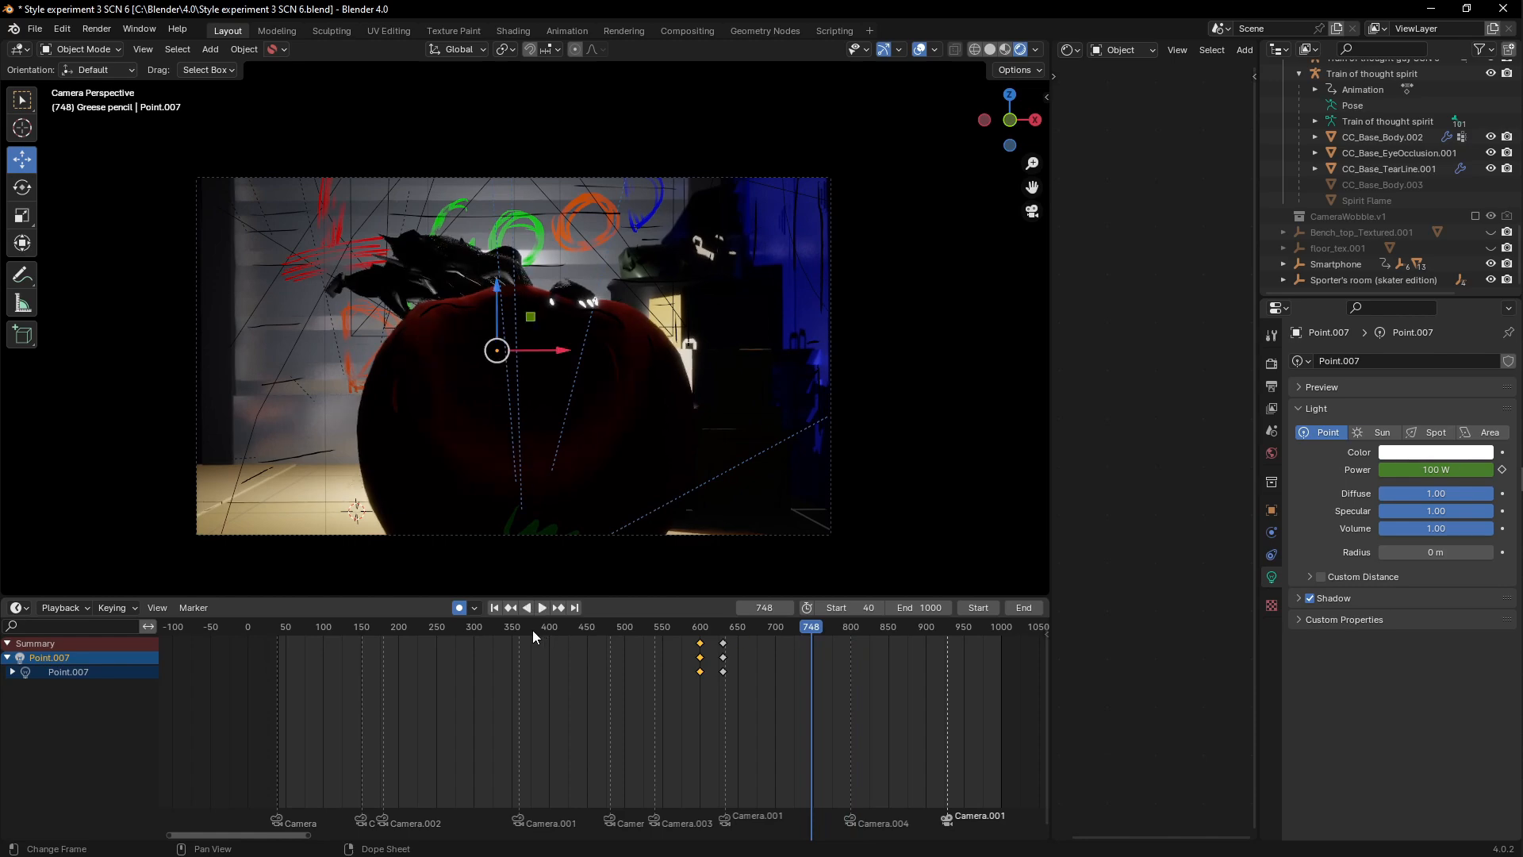
Step: Go to frame 384, scrub forward through the camera shots, and stop at the spirit's close-up at frame 900
left_click(536, 632)
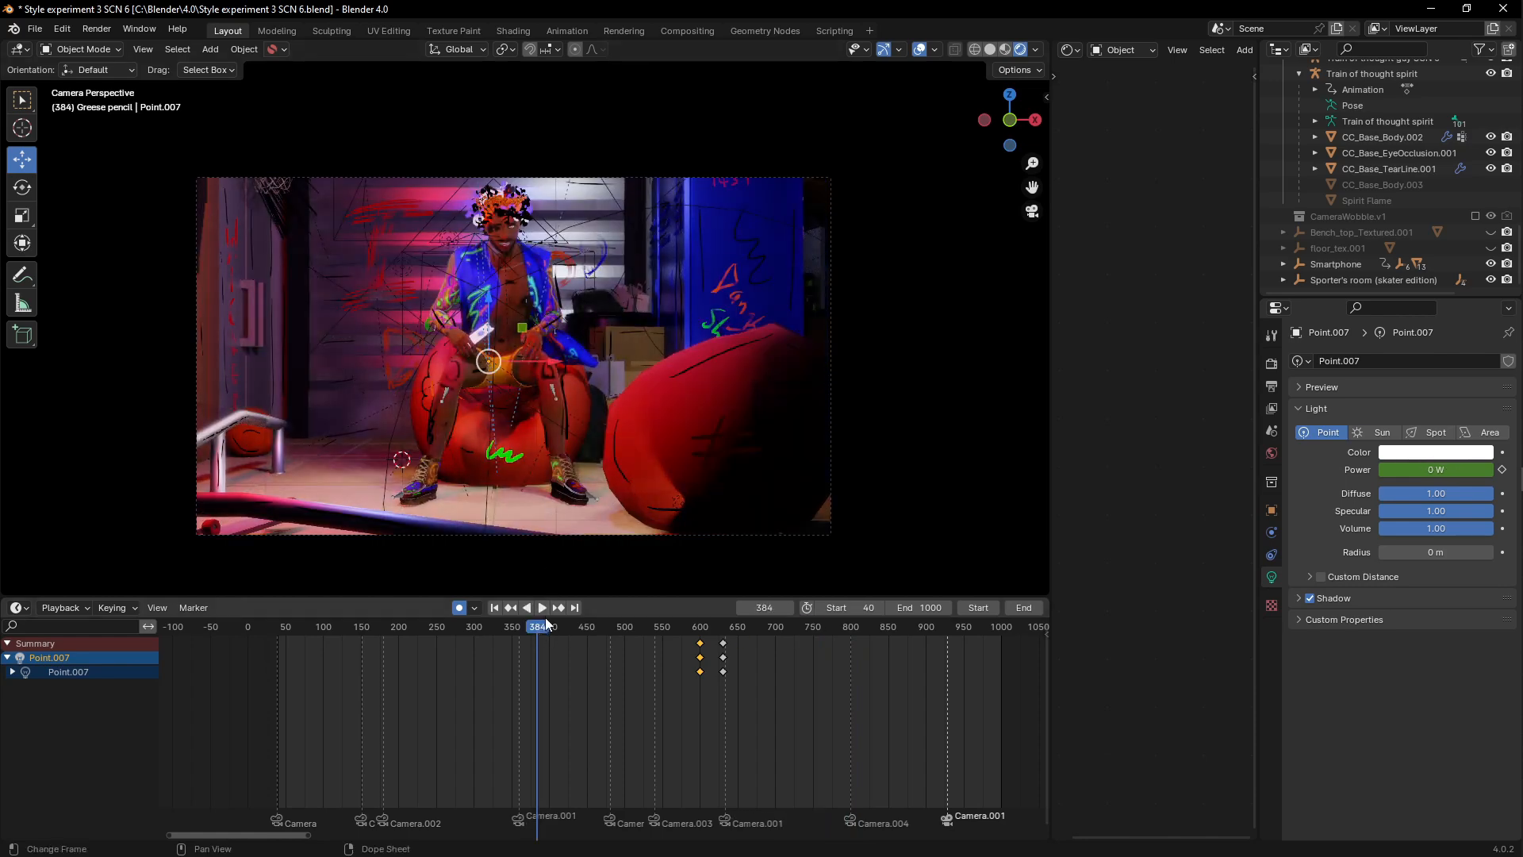
left_click_drag(542, 626, 926, 623)
key("space")
key("space")
key("space")
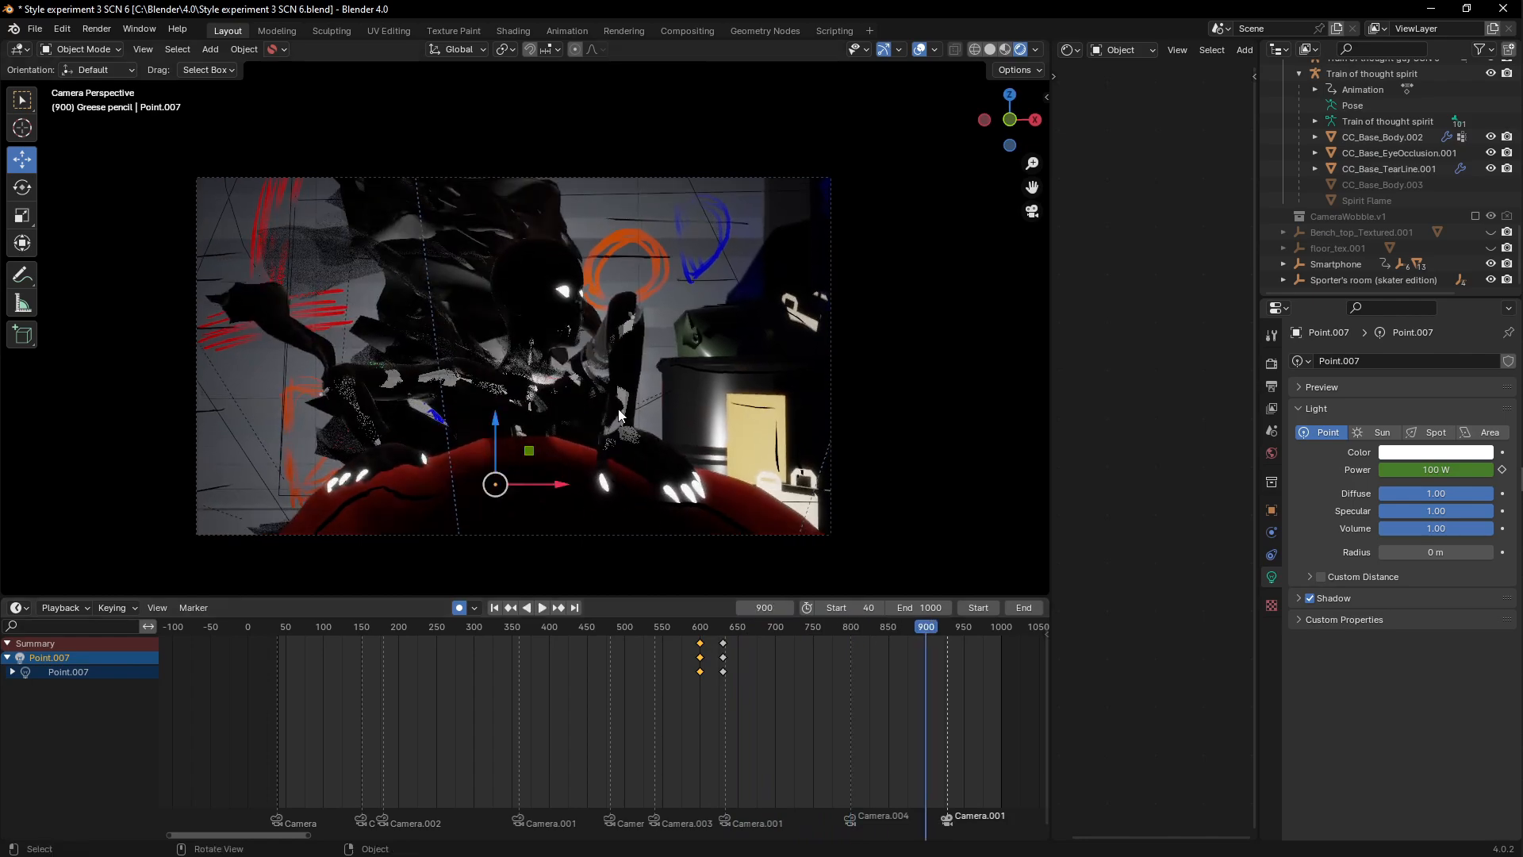
Step: Leave the camera view, go to frame 245, and examine the standing character and the lit shutter behind him
middle_click_drag(615, 413, 669, 330)
scroll(579, 413, "down", 2)
left_click(432, 627)
scroll(497, 308, "up", 3)
scroll(498, 307, "down", 2)
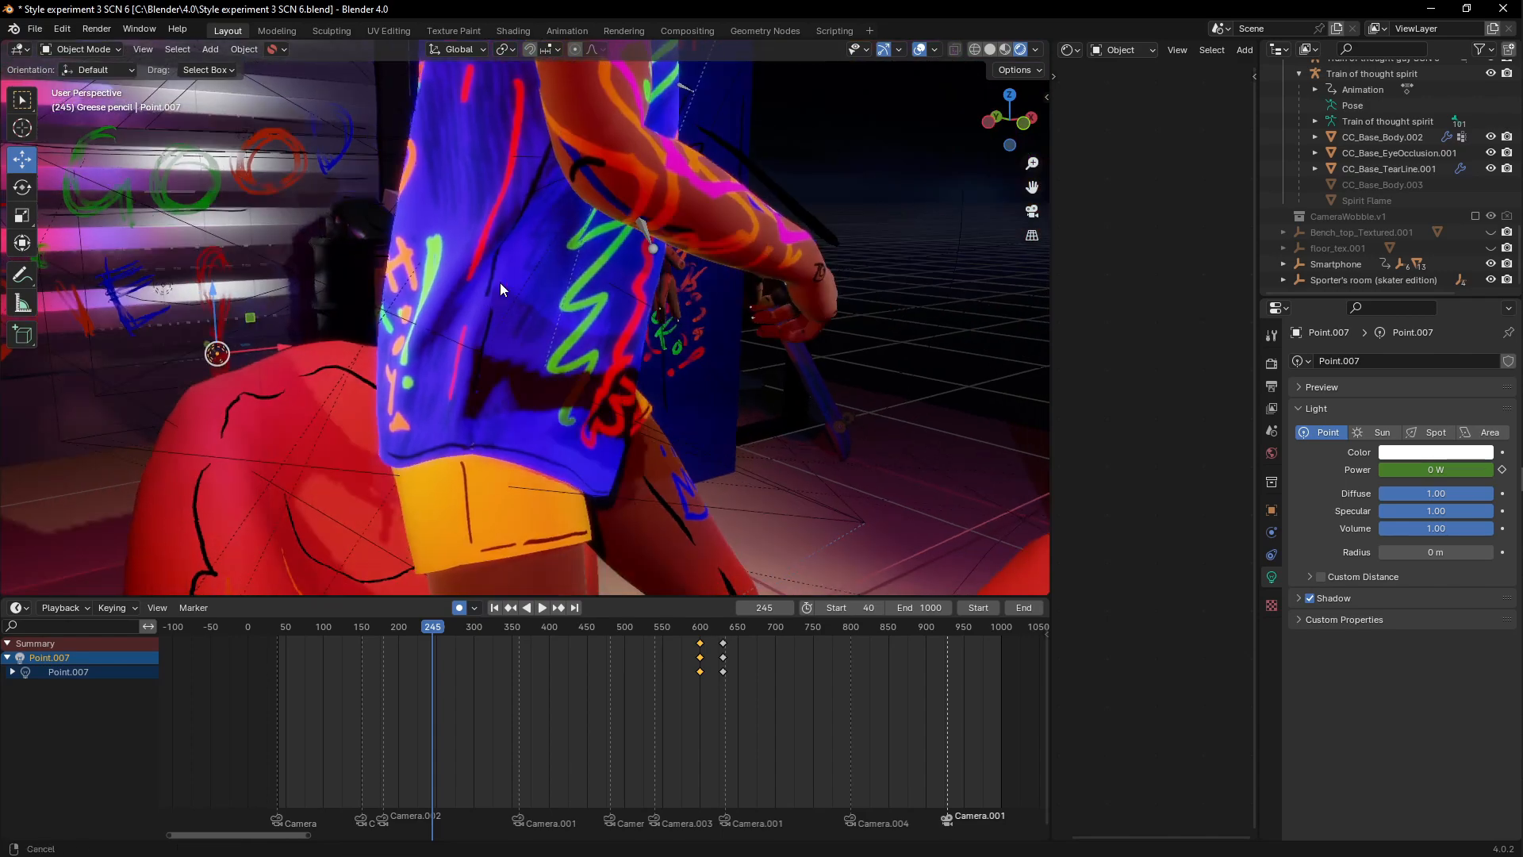
middle_click_drag(500, 282, 611, 297)
scroll(640, 377, "up", 1)
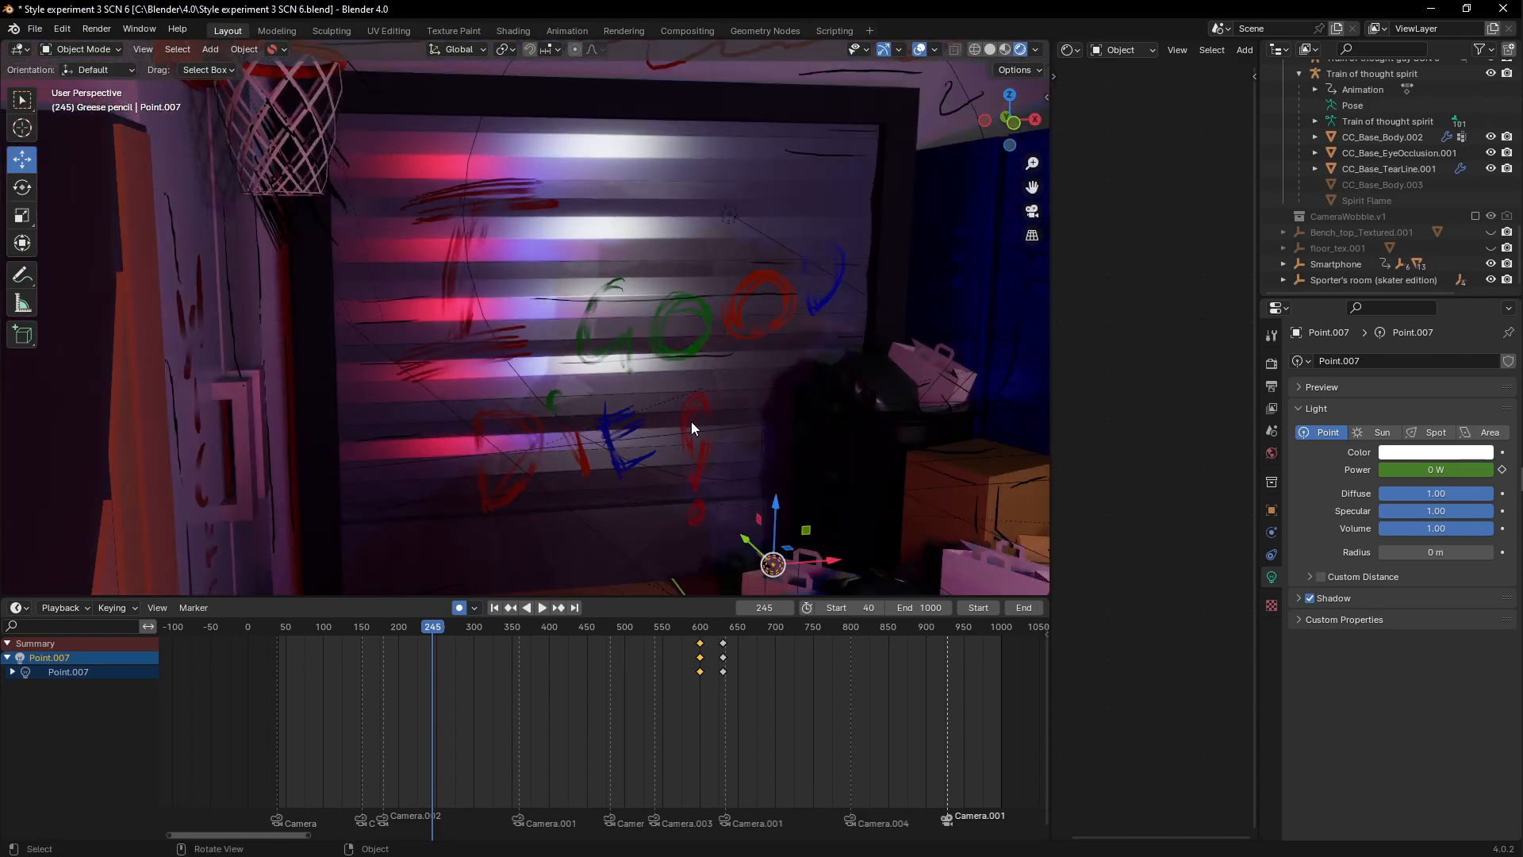
scroll(692, 423, "down", 3)
middle_click_drag(691, 423, 610, 356)
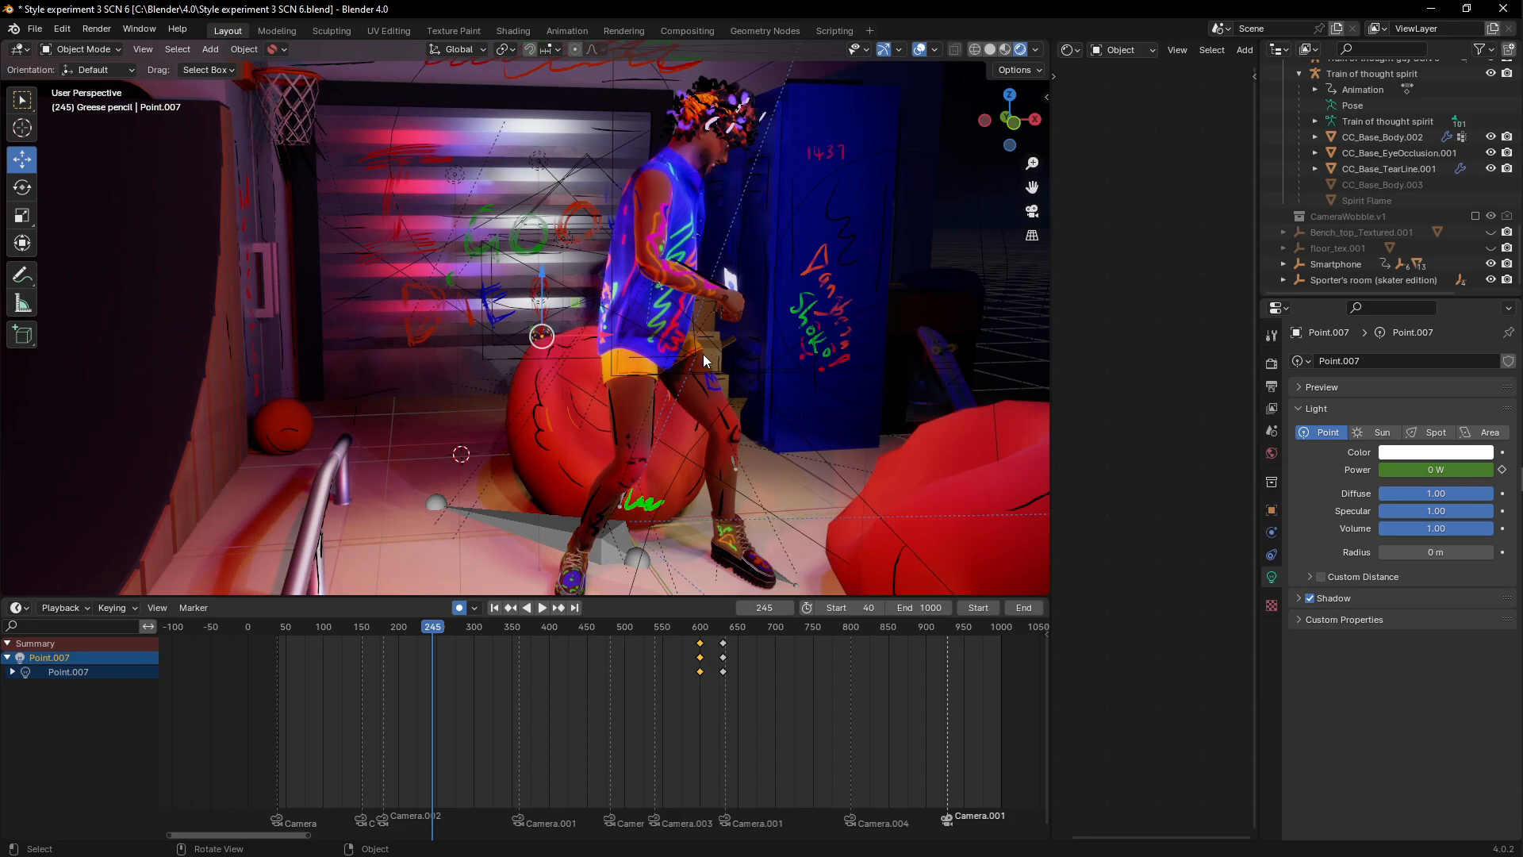
Step: Examine the desk, shelves and bed area on the unlit side of the room, using material preview shading
middle_click_drag(705, 361, 229, 372)
middle_click_drag(141, 218, 379, 257)
middle_click_drag(666, 190, 634, 323)
scroll(631, 333, "up", 4)
mouse_move(620, 257)
middle_mouse_down("shift")
mouse_move(556, 259)
mouse_move(558, 402)
mouse_move(642, 326)
mouse_move(611, 346)
mouse_move(503, 263)
mouse_move(642, 376)
mouse_move(659, 342)
mouse_move(675, 354)
mouse_move(665, 342)
middle_mouse_up("shift")
scroll(555, 260, "down", 5)
scroll(644, 373, "up", 2)
key("z")
left_click(673, 437)
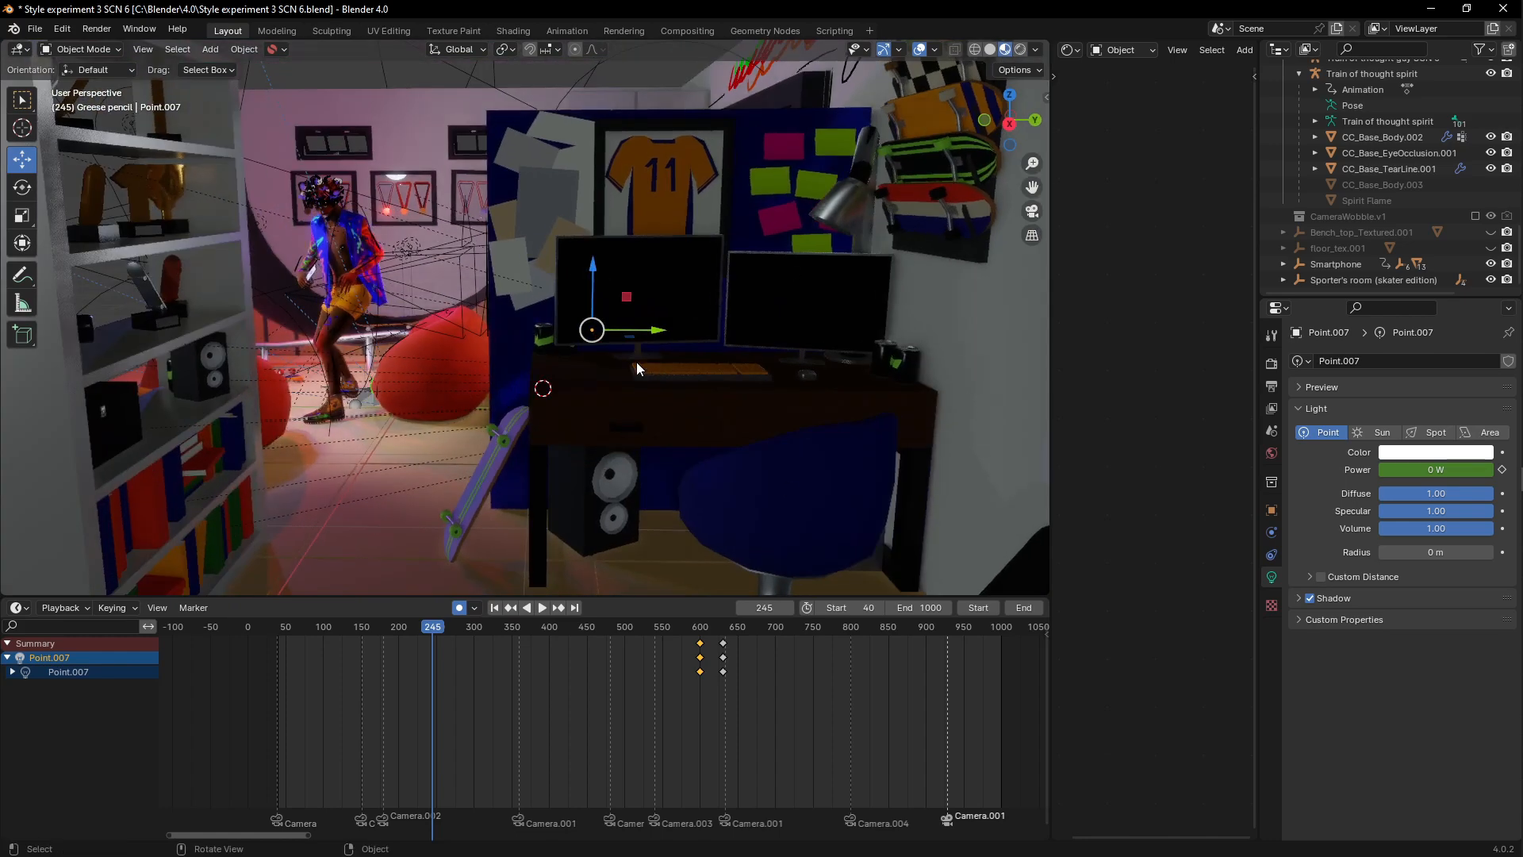
middle_click_drag(133, 342, 572, 357)
middle_click_drag(670, 360, 679, 318)
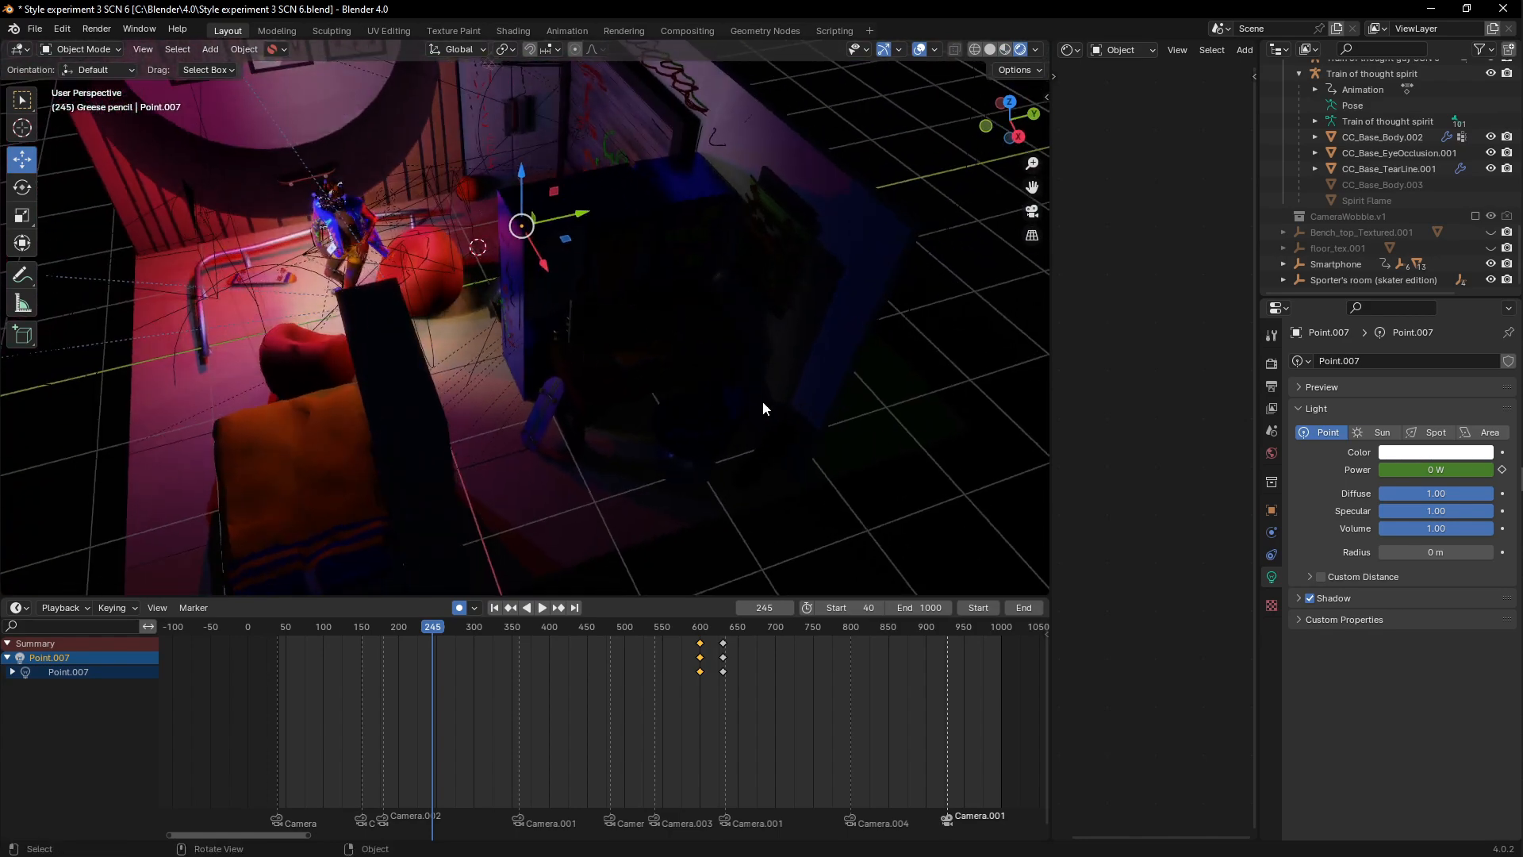
Step: Look through the active camera at frame 582 and inspect the overhead shot's layout in material preview shading
key("KP_0")
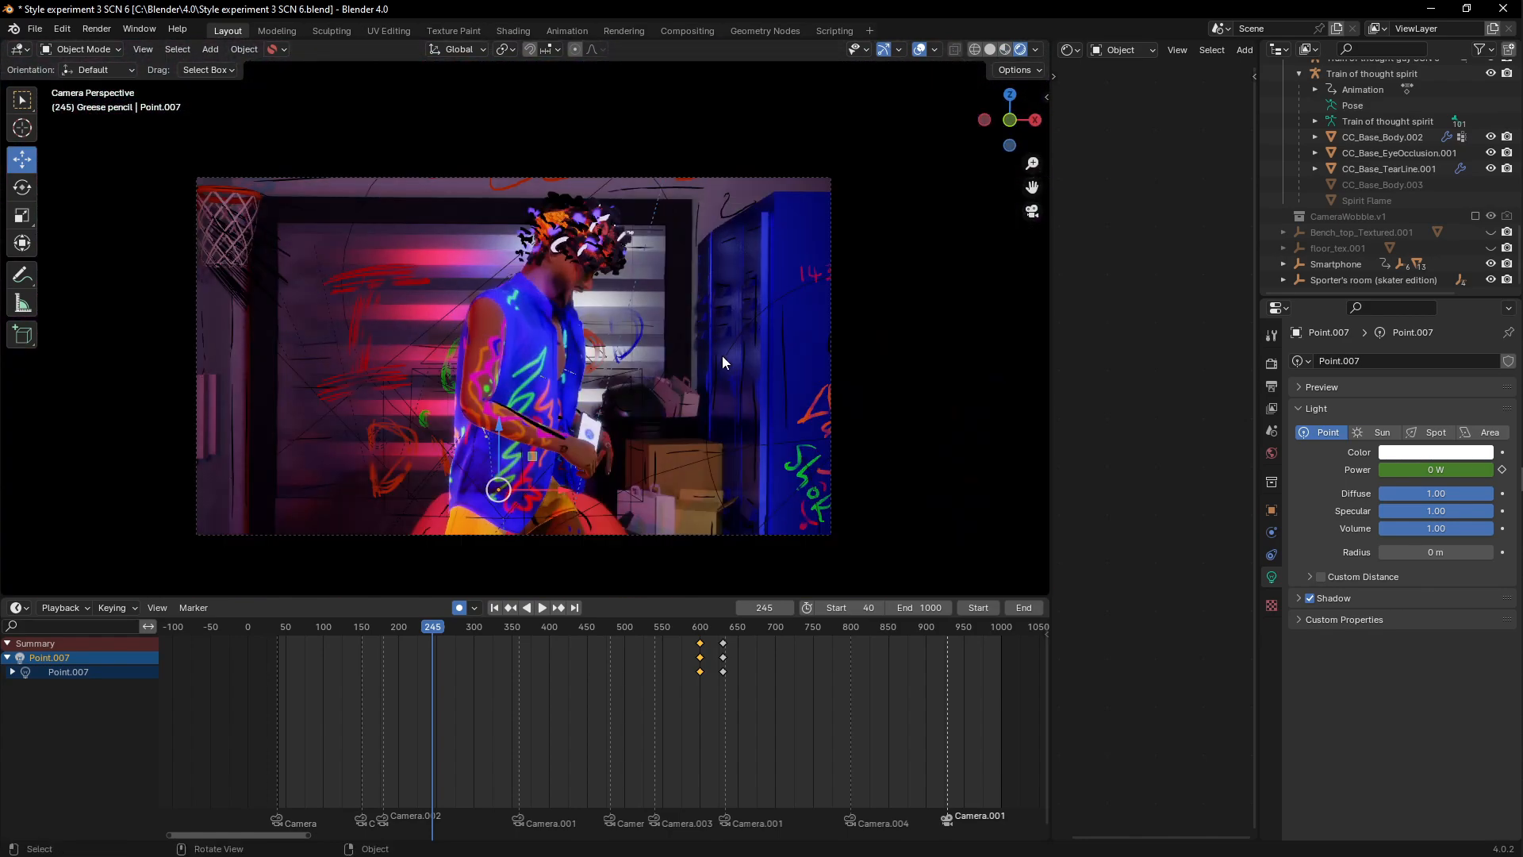
left_click_drag(621, 627, 688, 632)
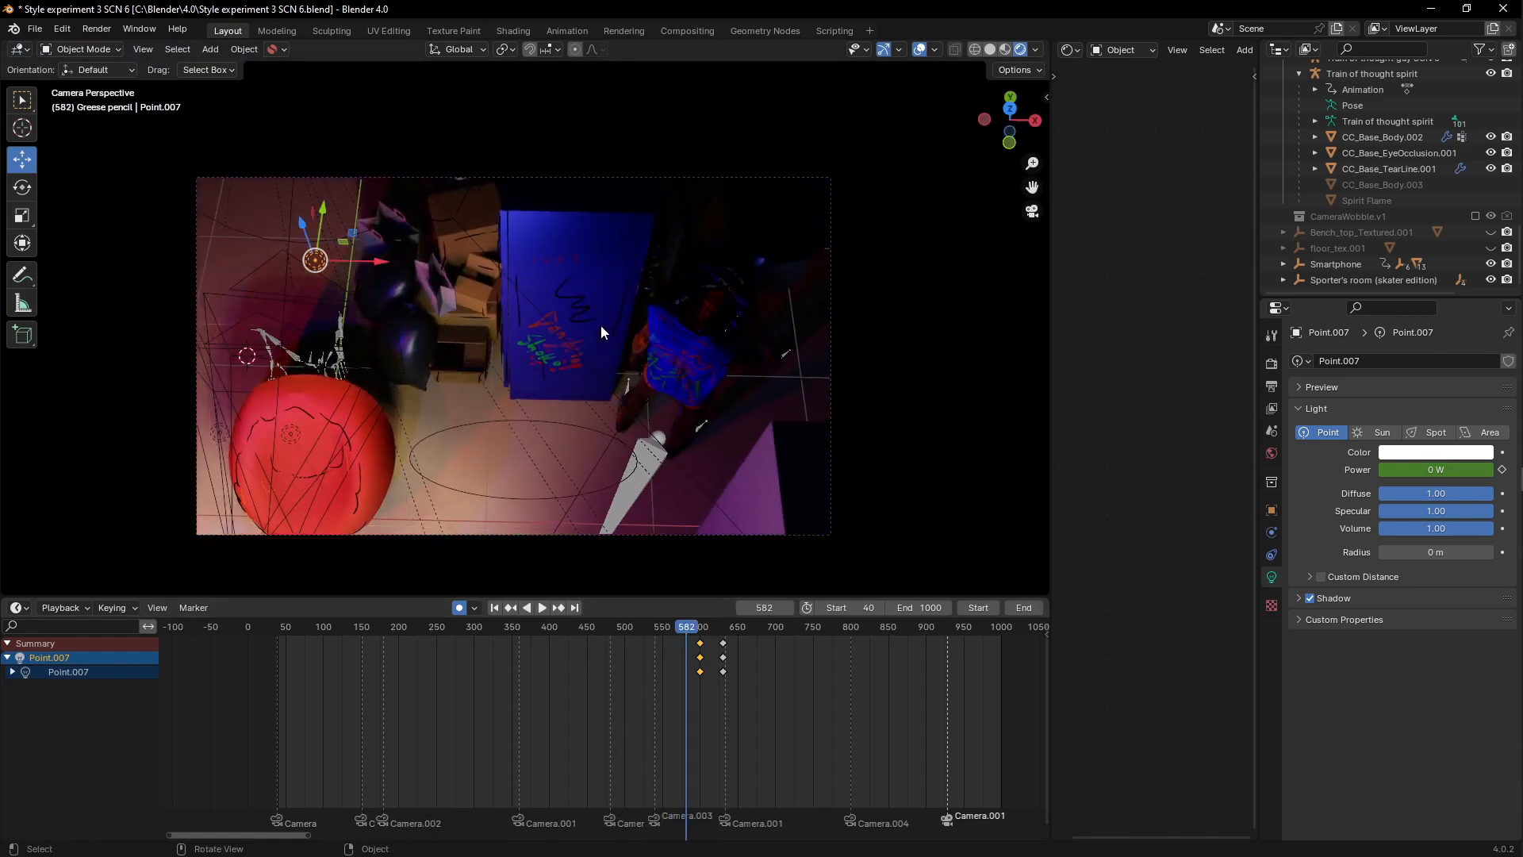
key("z")
left_click(609, 391)
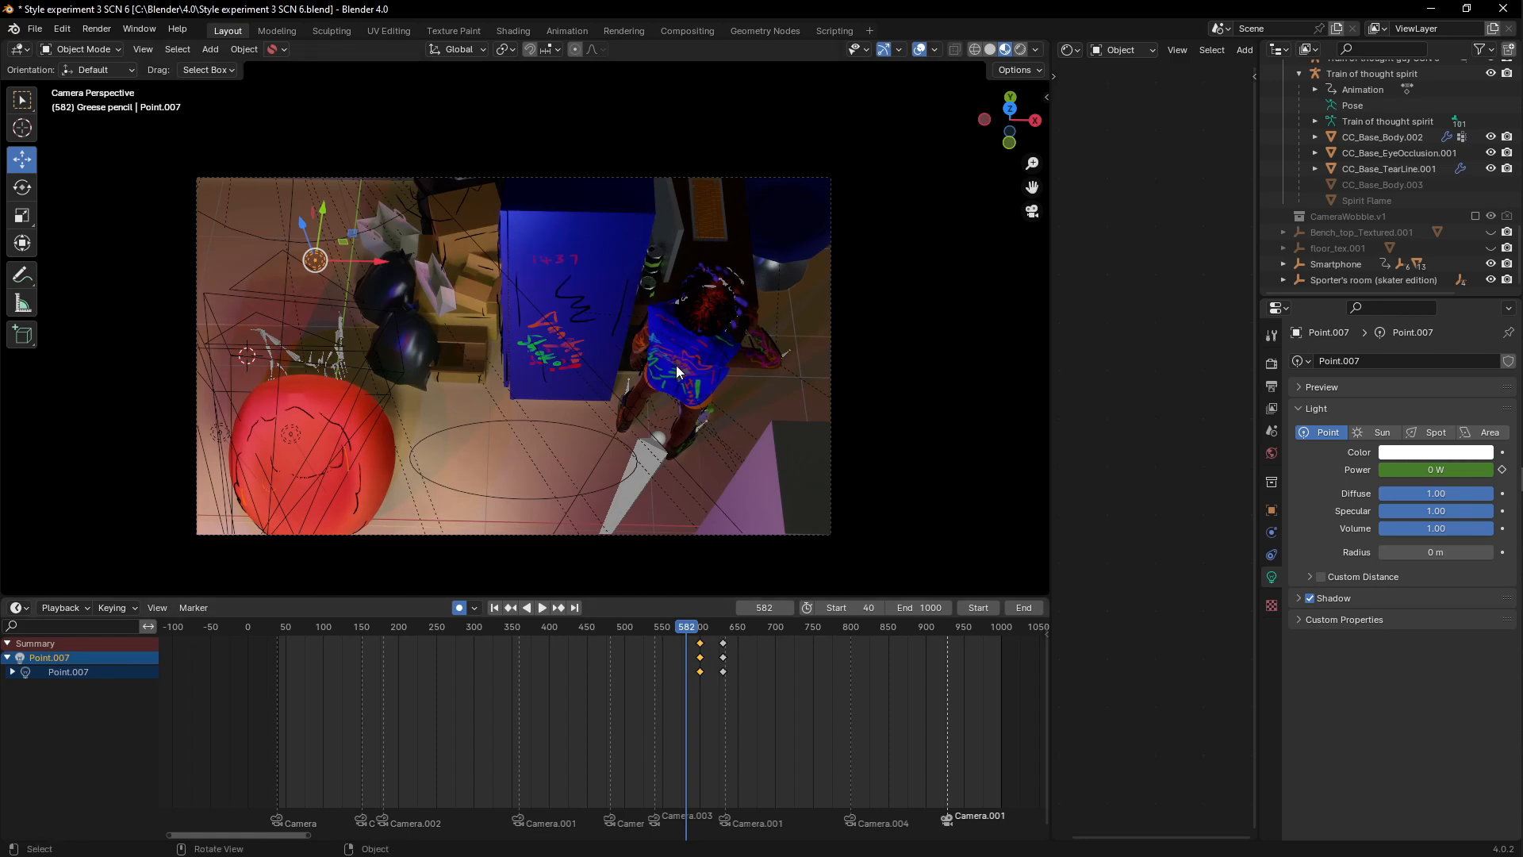
middle_click_drag(676, 315, 797, 374)
key("KP_0")
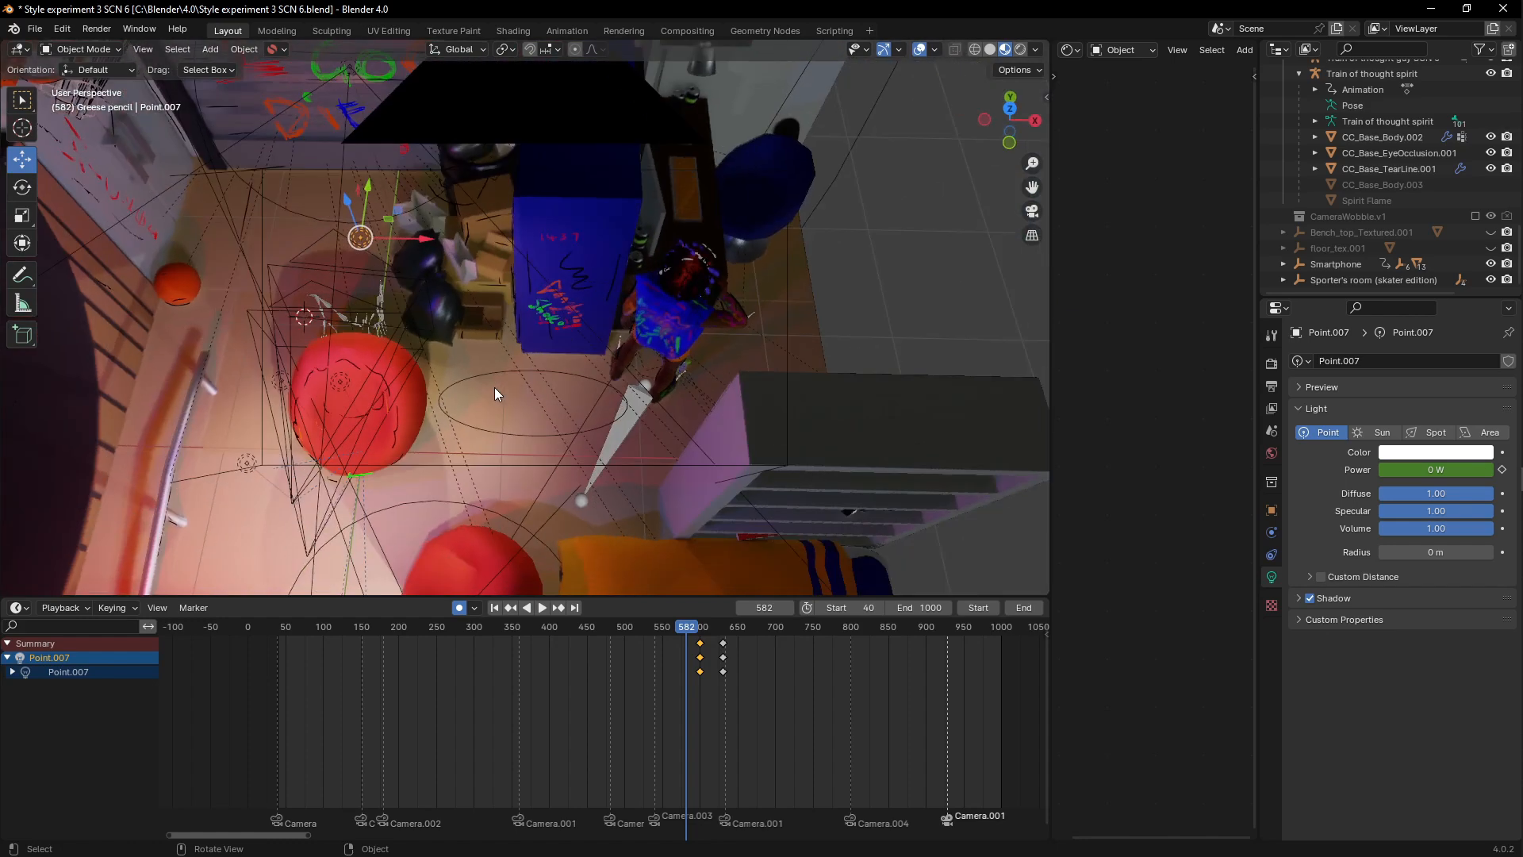
Step: Show the overhead camera shot in rendered shading, play it around the Point.007 light's keyframes, and stop at frame 610
key("z")
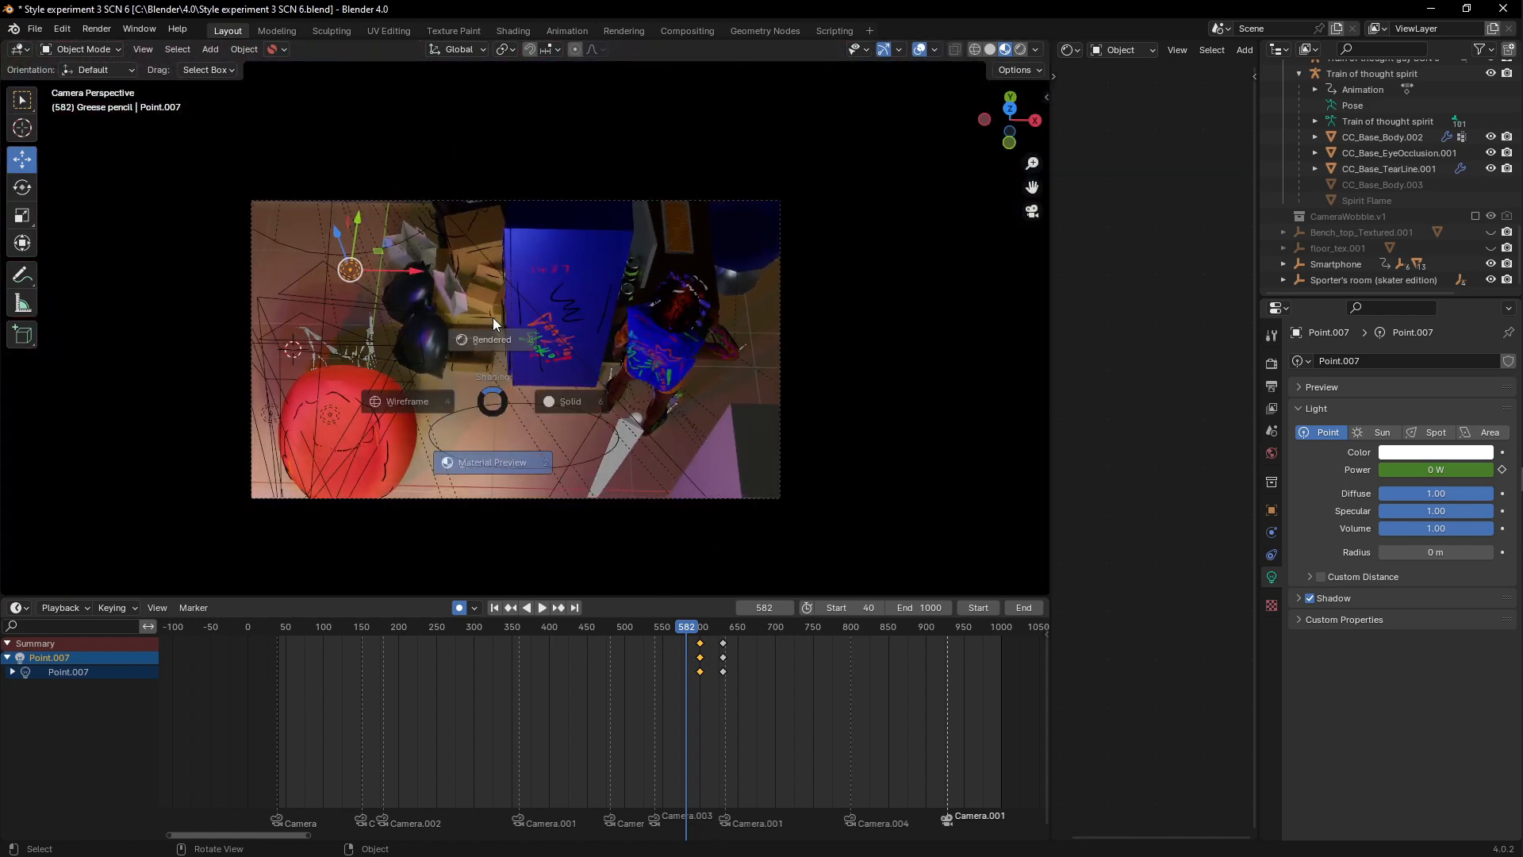
left_click(494, 315)
key("space")
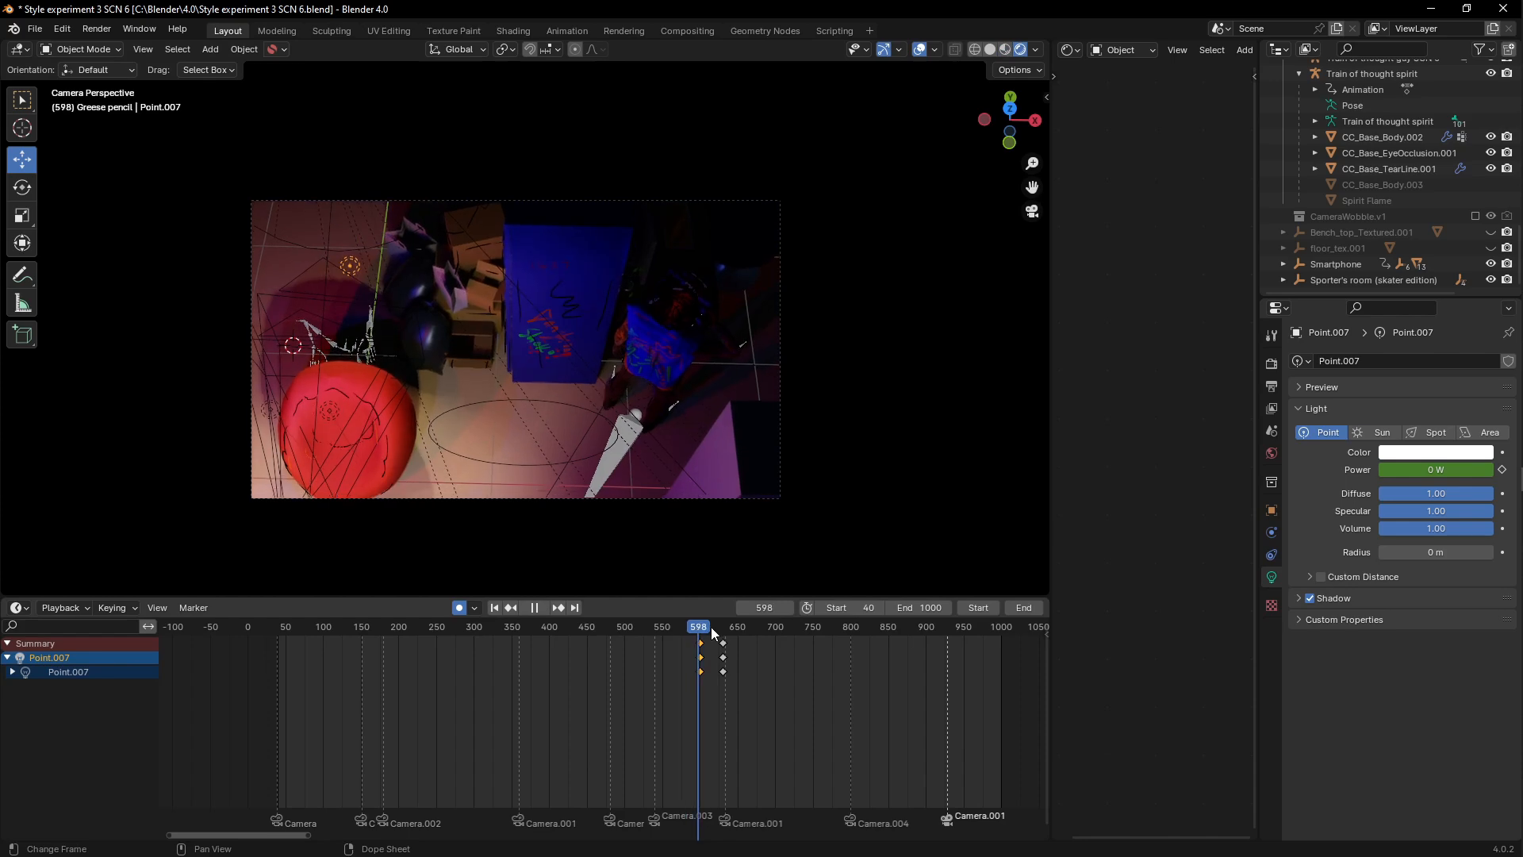
left_click_drag(824, 633, 708, 615)
key("space")
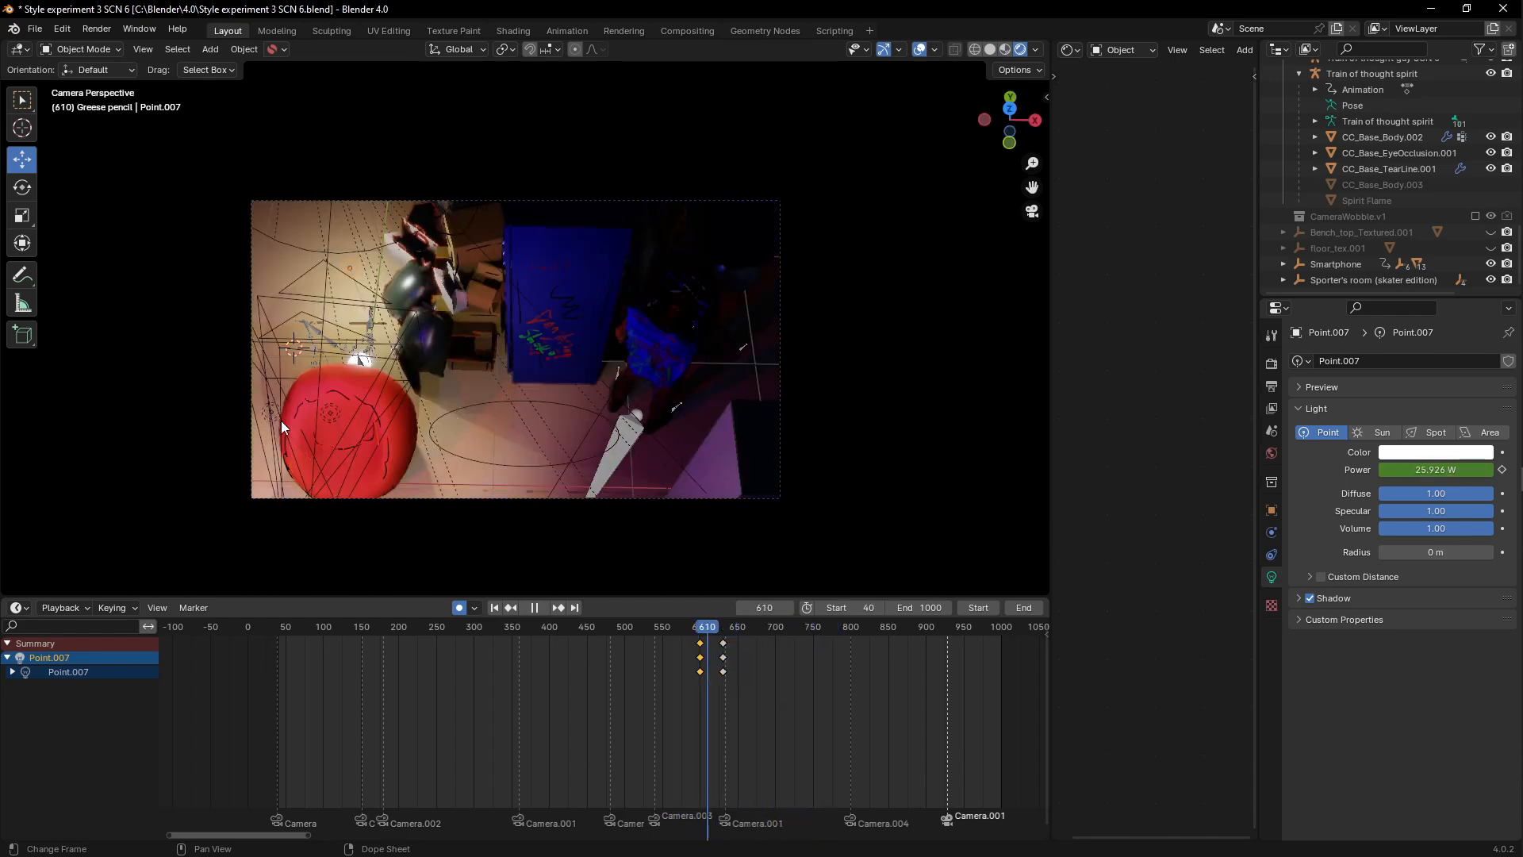
Step: Leave the camera view and examine the rendered lighting across the whole room from a raised angle
middle_click_drag(378, 363, 428, 402)
middle_click_drag(385, 354, 441, 409)
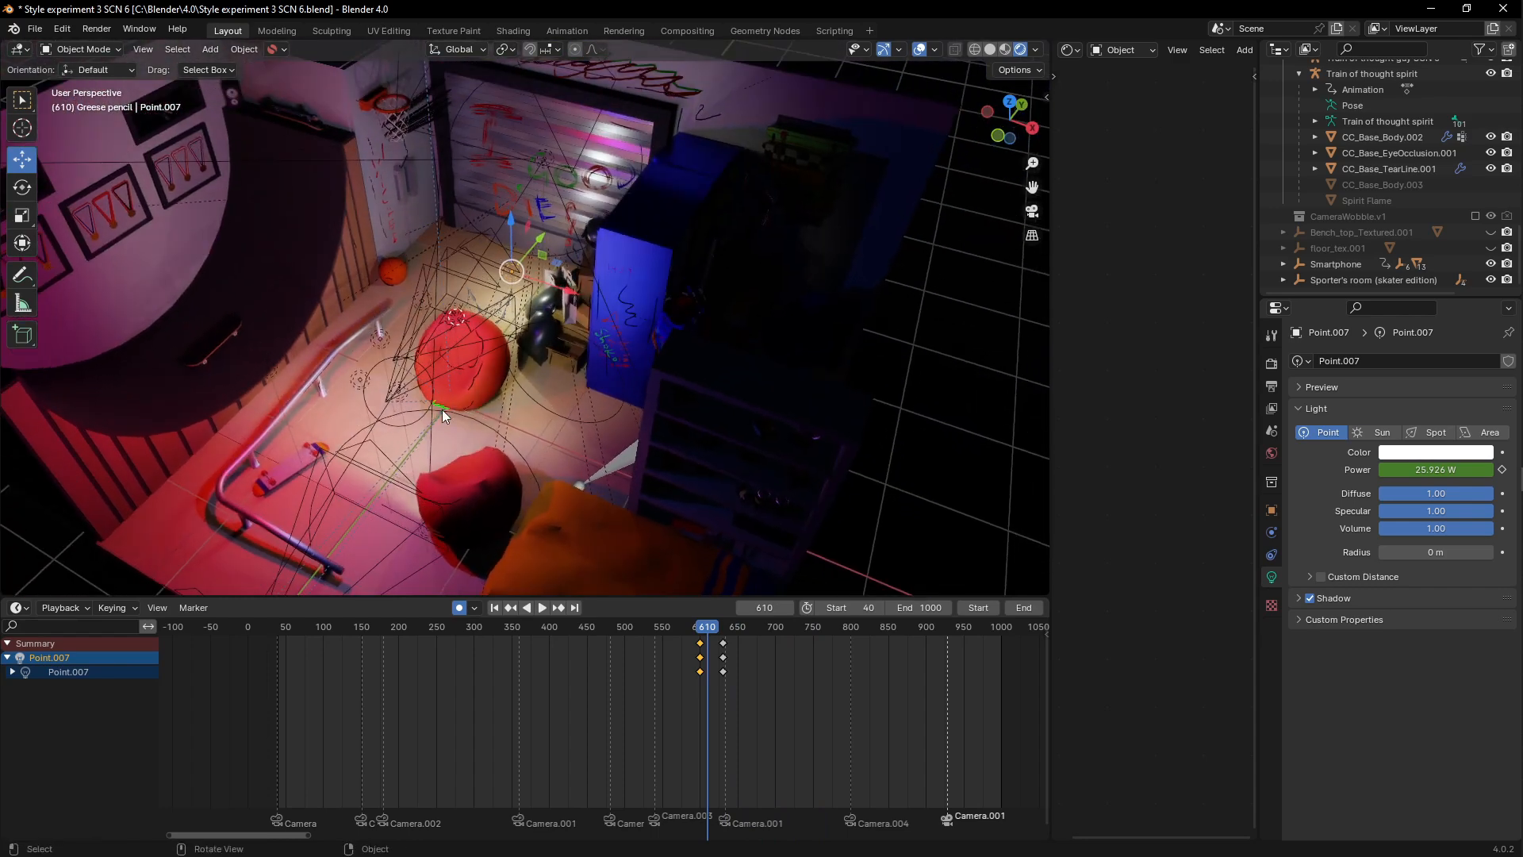
middle_click_drag(474, 326, 585, 185)
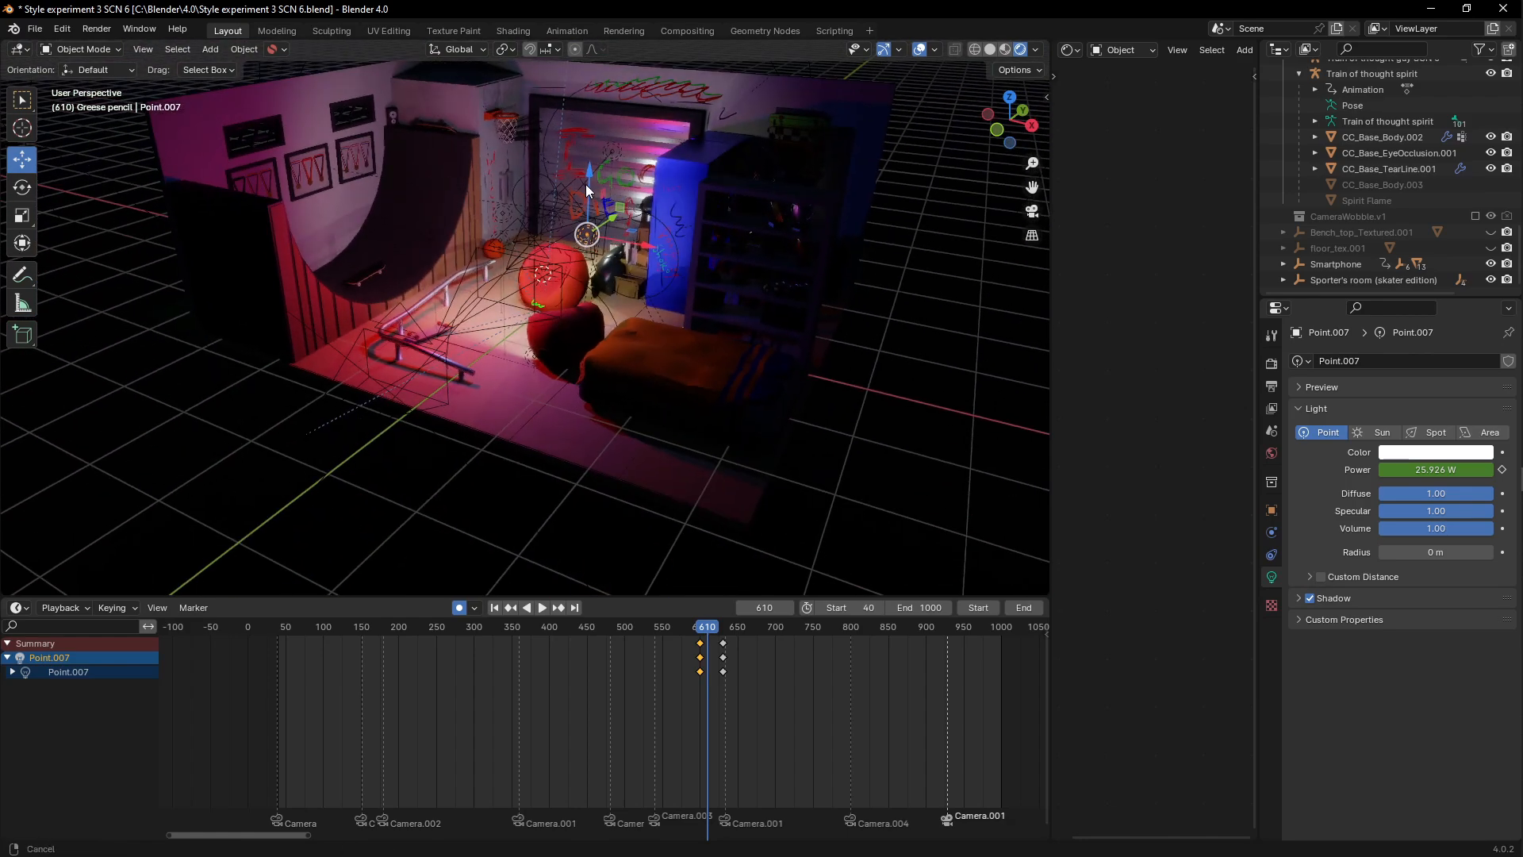
scroll(595, 237, "up", 2)
mouse_move(596, 237)
middle_mouse_down()
mouse_move(587, 251)
mouse_move(655, 290)
mouse_move(603, 353)
mouse_move(508, 296)
mouse_move(493, 318)
mouse_move(390, 253)
mouse_move(352, 273)
mouse_move(644, 287)
mouse_move(514, 335)
mouse_move(501, 358)
mouse_move(537, 296)
middle_mouse_up()
Step: Switch to solid shading and select the camera markers in turn, finishing on the Camera.001 marker just after frame 610
key("z")
scroll(500, 343, "down", 4)
scroll(525, 368, "up", 3)
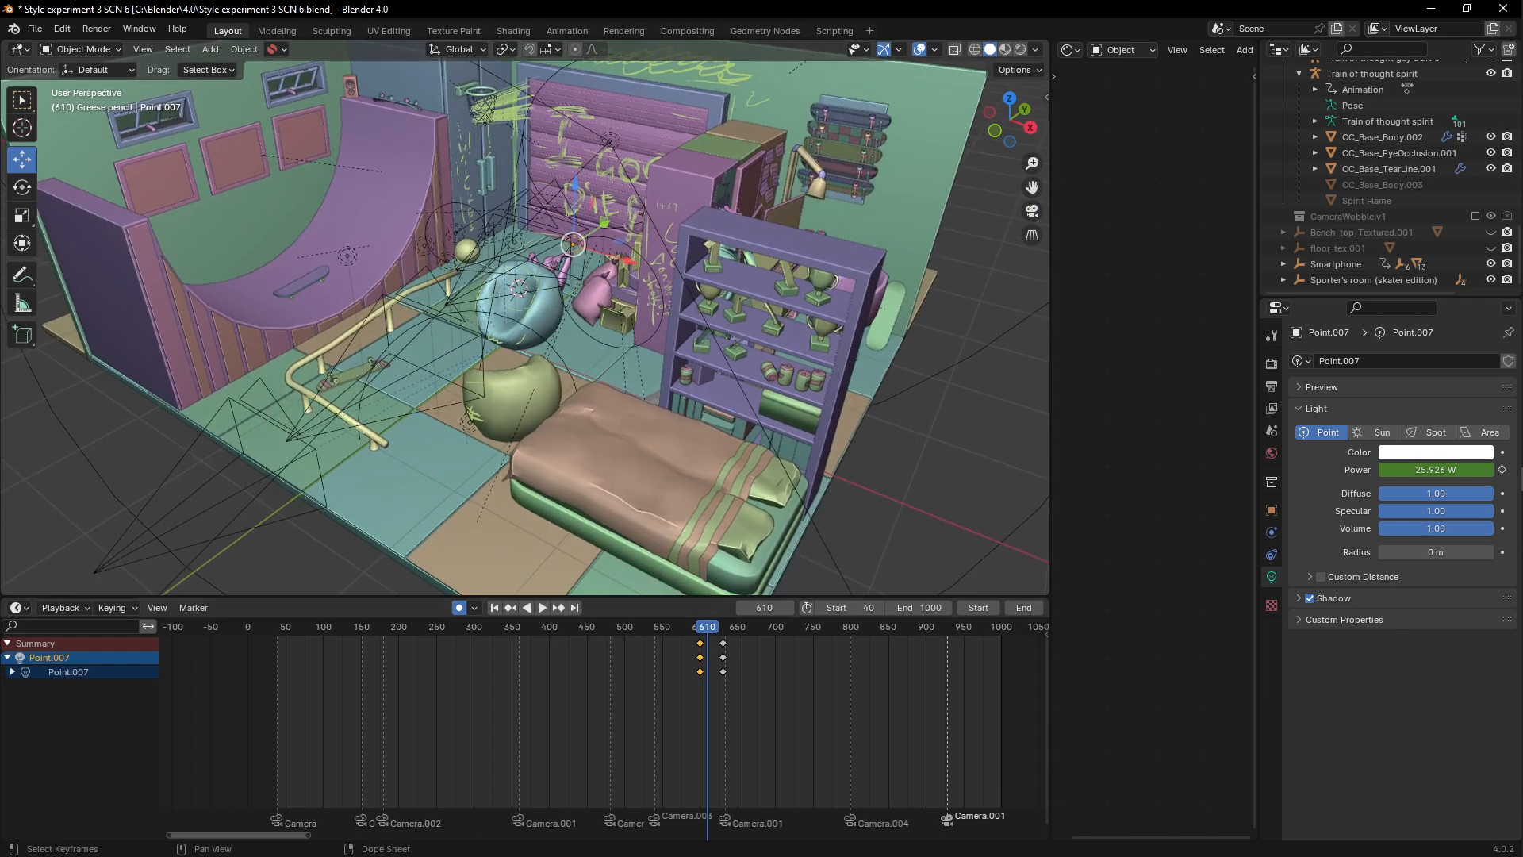
left_click(389, 825)
left_click(532, 824)
left_click(663, 829)
left_click(751, 836)
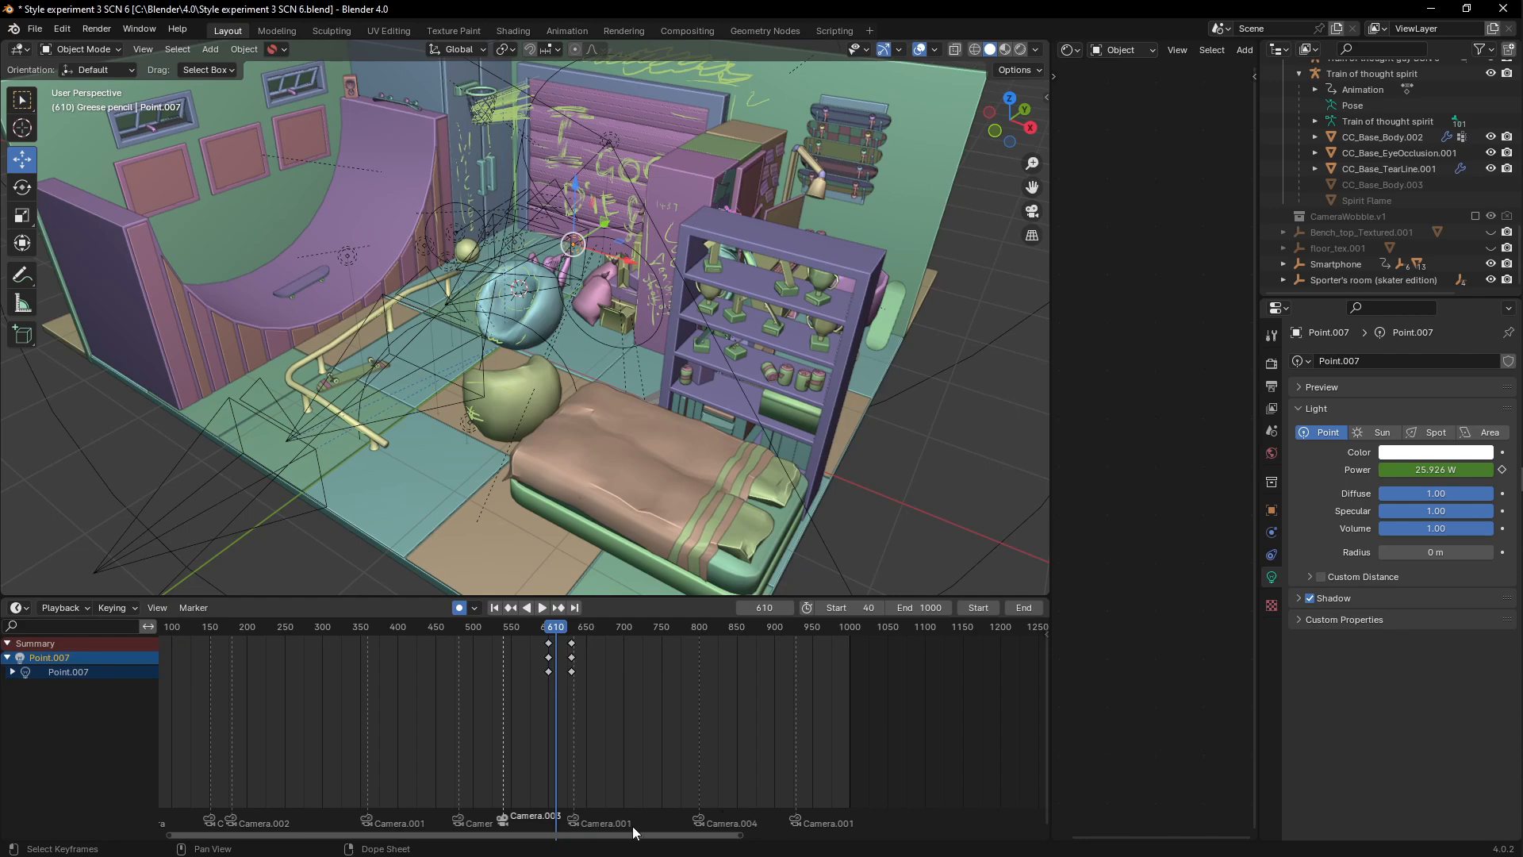
left_click(583, 825)
Step: Examine the room layout in solid shading, from the overall set to the beanbag and lettered shutter
scroll(486, 349, "up", 6)
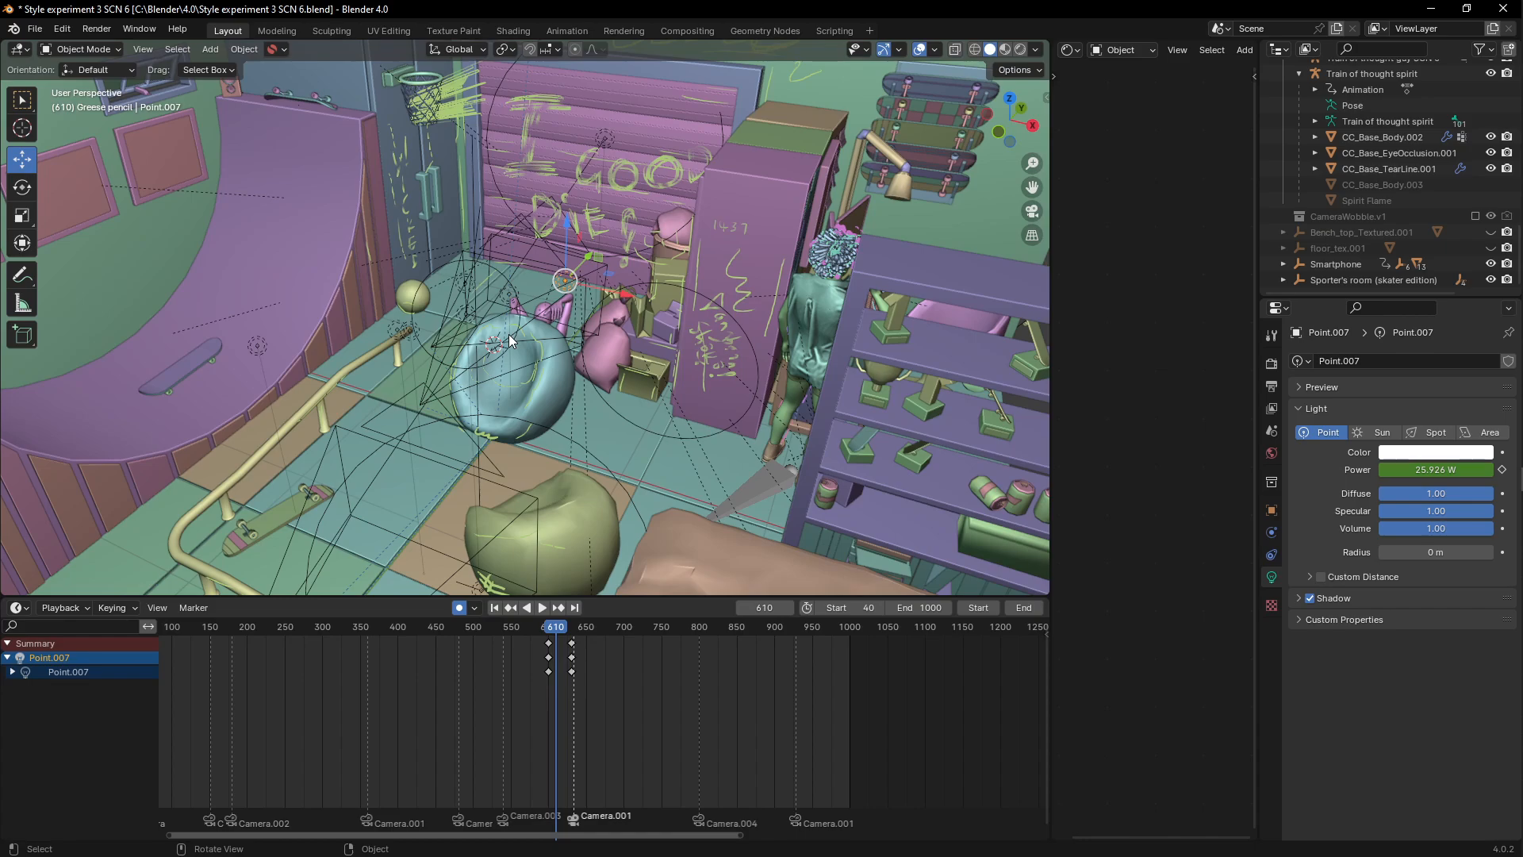
scroll(577, 287, "down", 4)
scroll(578, 287, "up", 6)
scroll(577, 287, "down", 4)
middle_click_drag(577, 287, 573, 329, "shift")
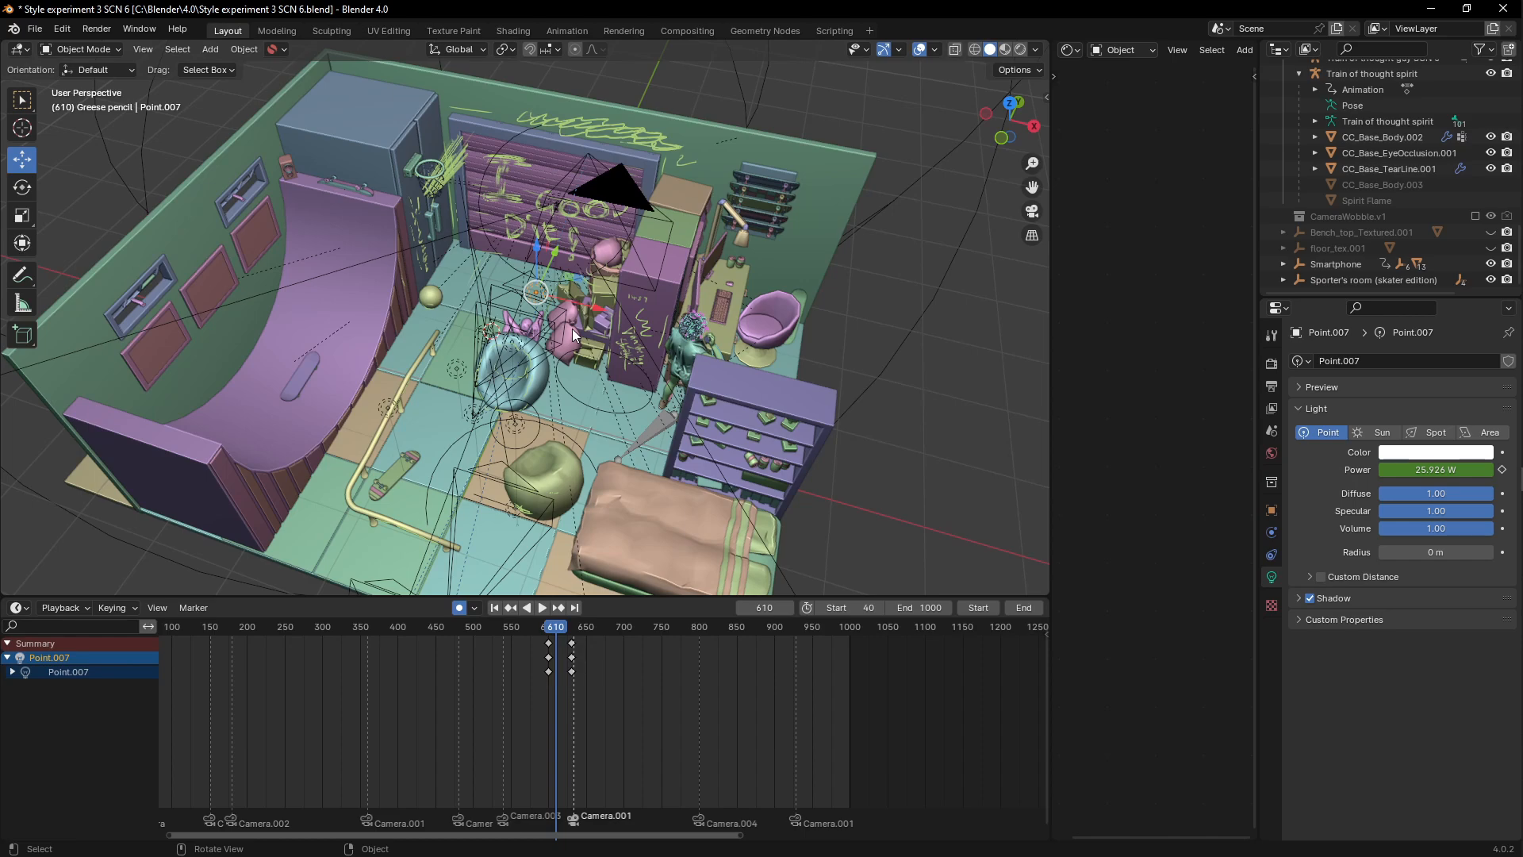
scroll(570, 329, "up", 3)
mouse_move(544, 281)
middle_mouse_down("shift")
mouse_move(535, 304)
mouse_move(520, 266)
mouse_move(519, 295)
mouse_move(523, 265)
mouse_move(560, 349)
mouse_move(537, 273)
middle_mouse_up("shift")
scroll(533, 306, "up", 2)
scroll(519, 296, "up", 2)
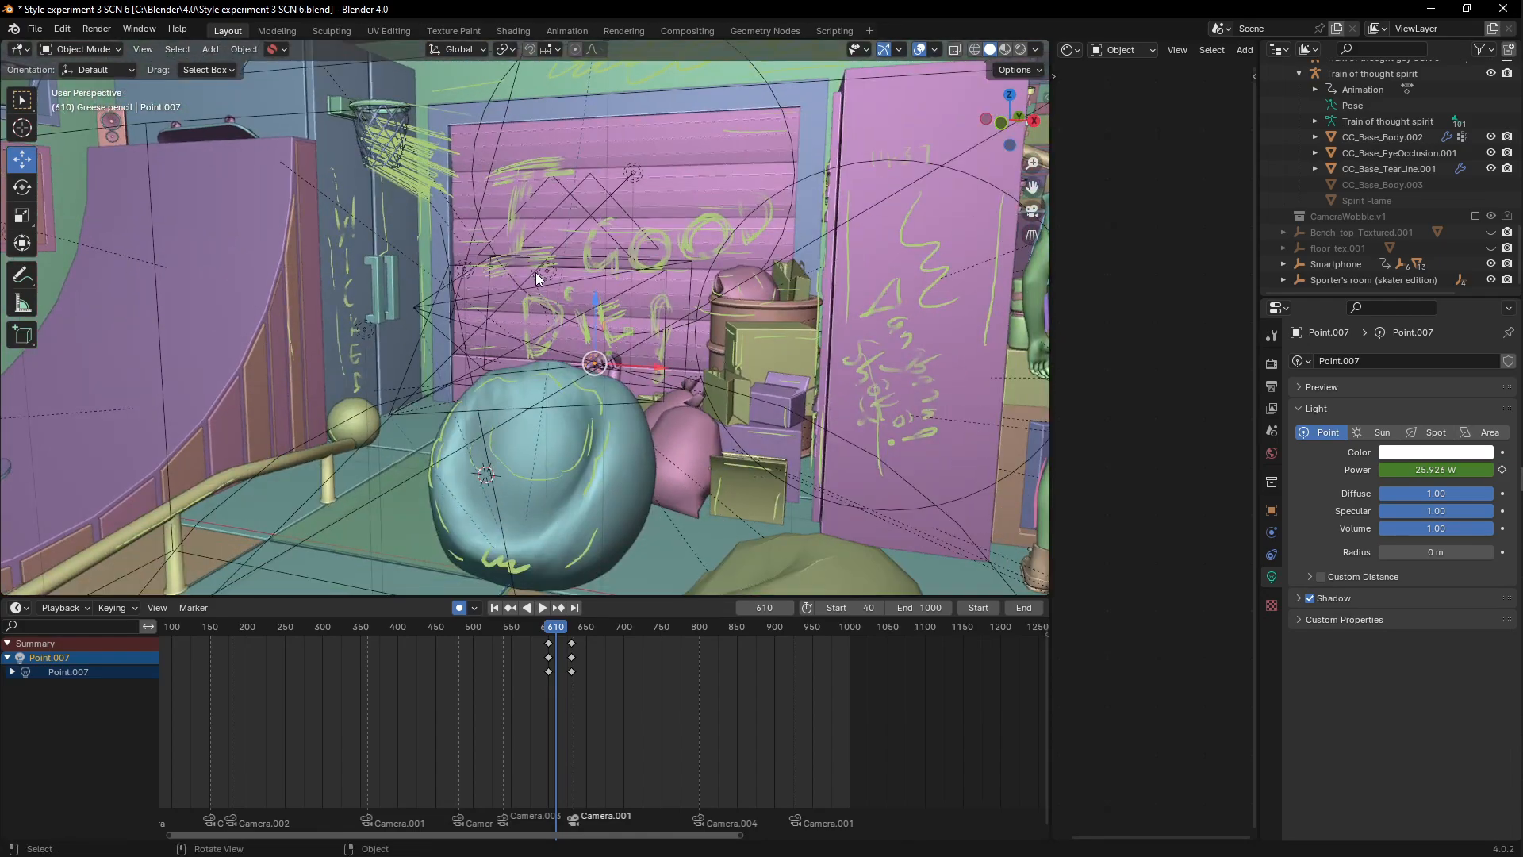
Step: Switch to rendered shading and examine how the lights fall on the shutter, beanbag and half-pipe
key("z")
left_click(551, 168)
middle_click_drag(551, 168, 567, 217)
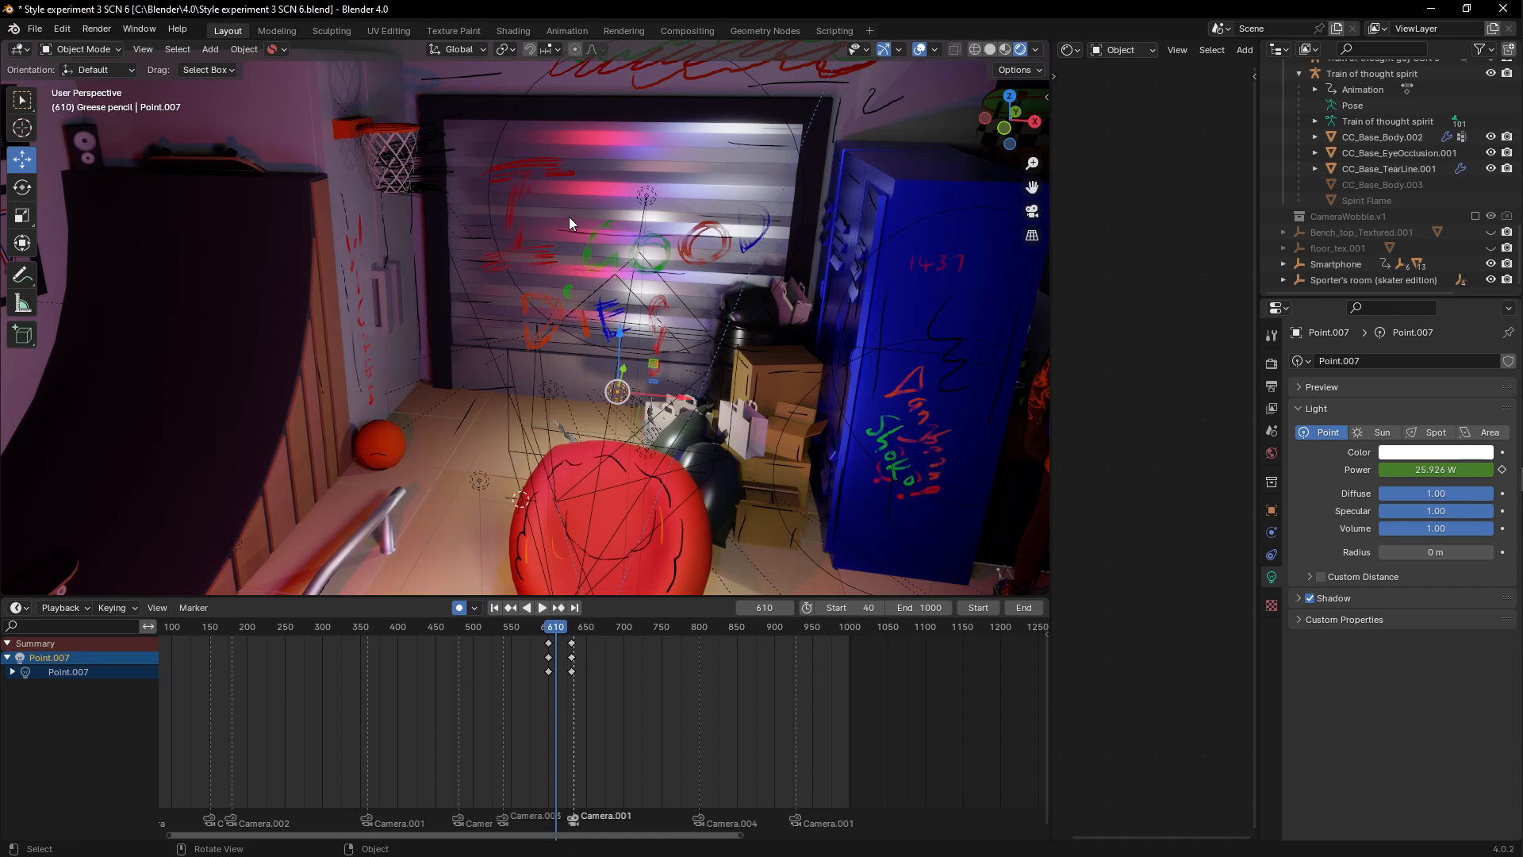
scroll(560, 392, "down", 2)
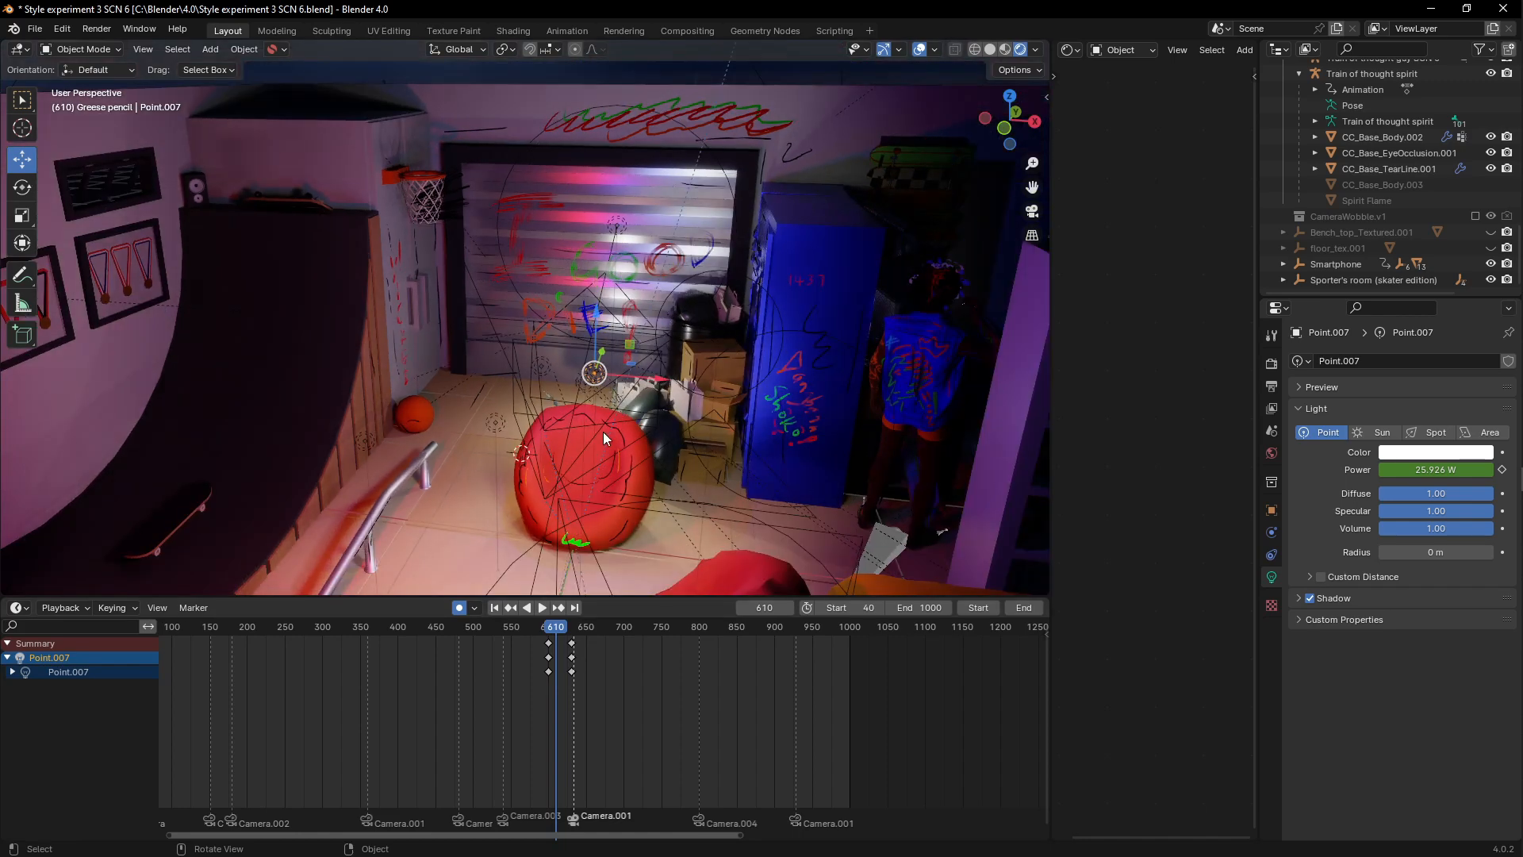
scroll(595, 402, "down", 2)
middle_click_drag(591, 395, 480, 443)
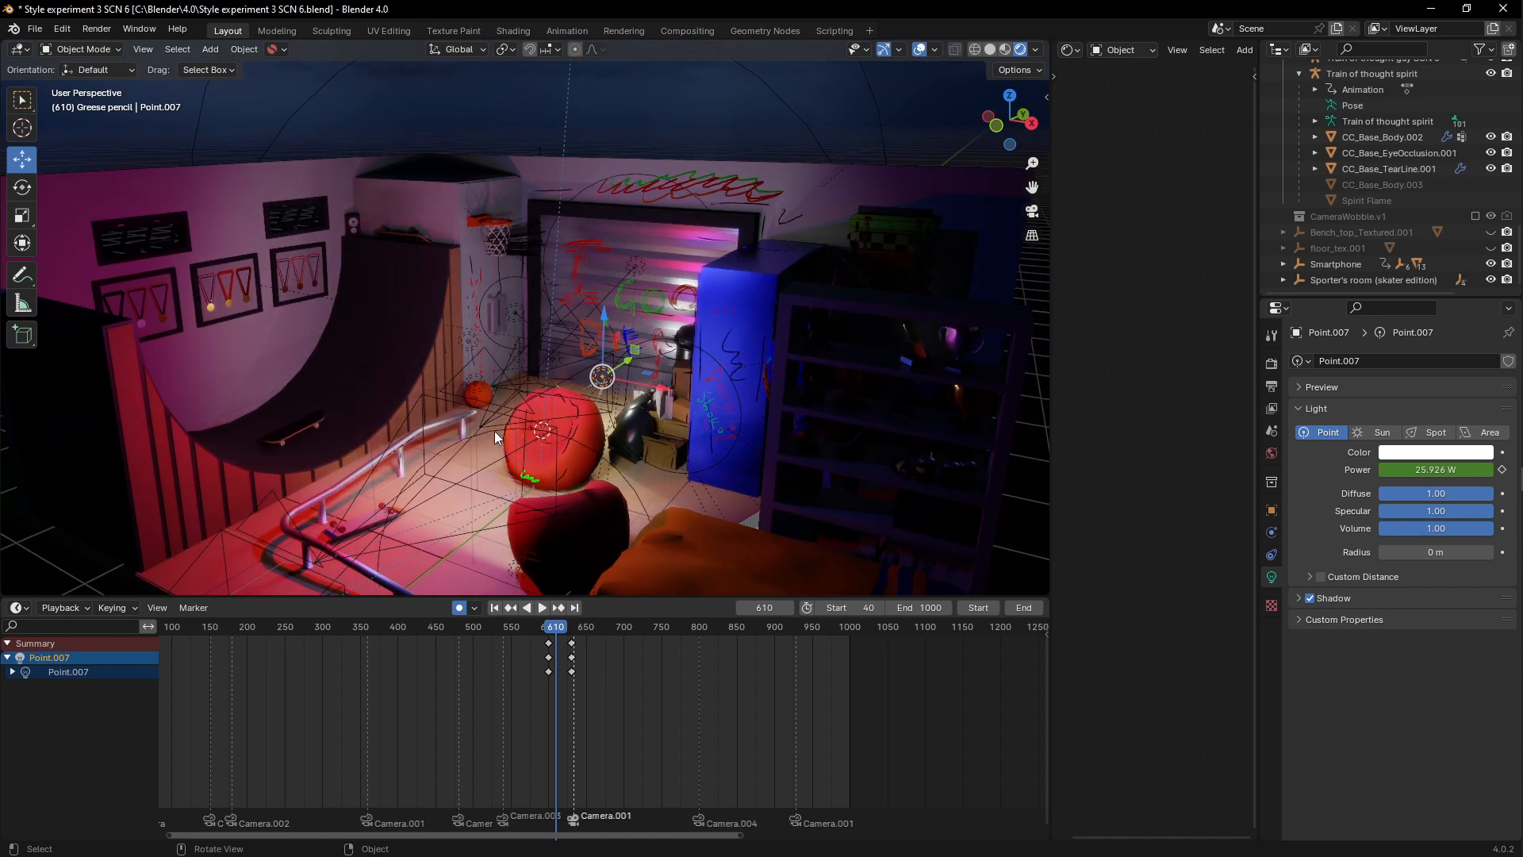
middle_click_drag(517, 374, 516, 379)
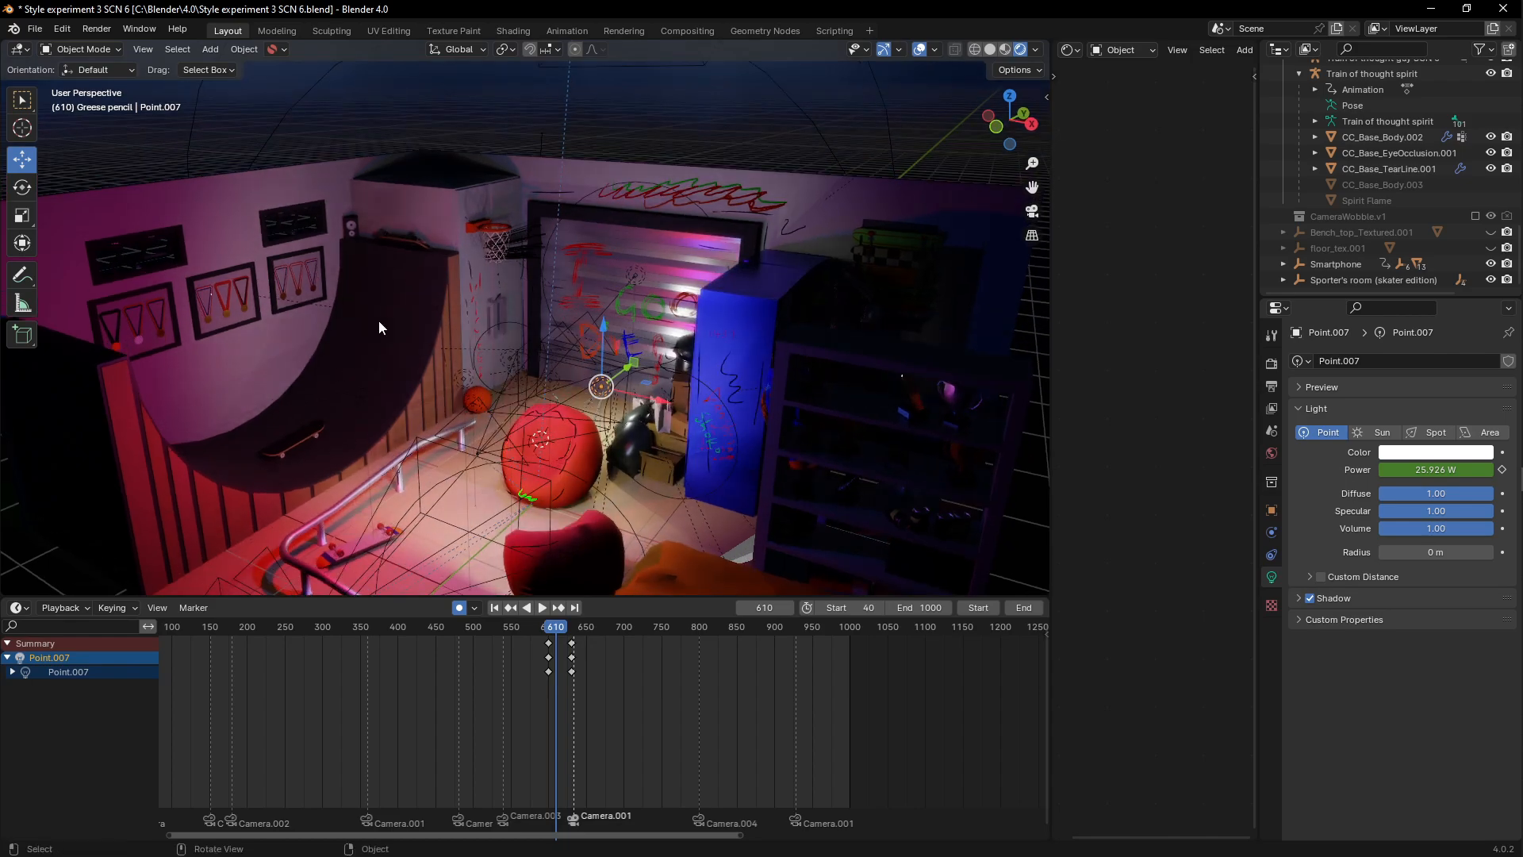
Step: Examine the shutter's lettering and the bags and boxes beside the blue locker in rendered shading
middle_click_drag(378, 319, 429, 273)
scroll(555, 382, "up", 4)
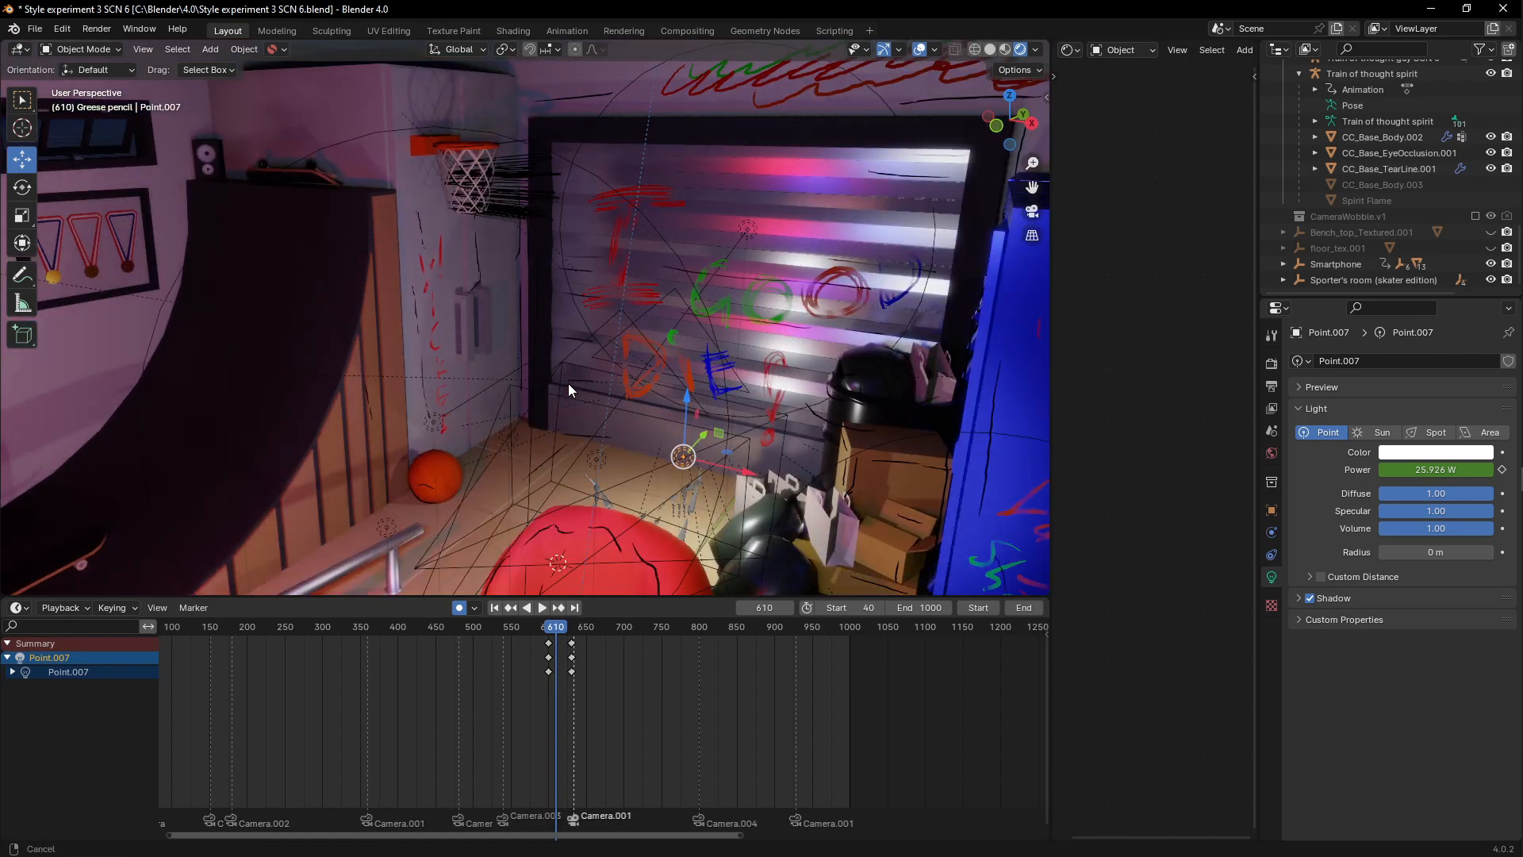
middle_click_drag(568, 384, 577, 299, "shift")
scroll(563, 251, "down", 4)
scroll(565, 273, "up", 5)
scroll(644, 253, "down", 5)
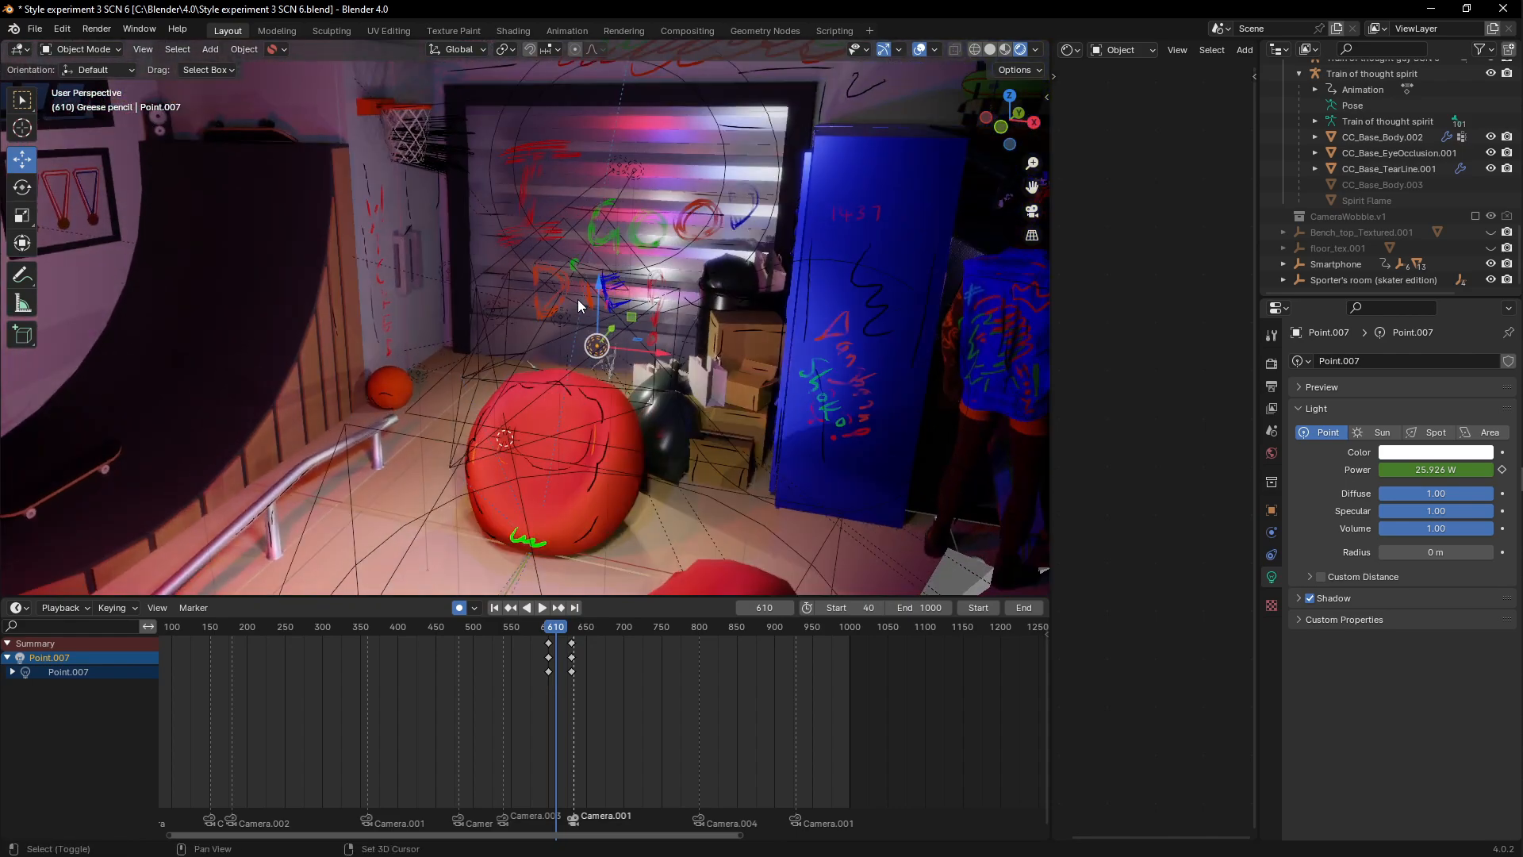
Step: Compare the shutter corner in material preview and solid shading
key("z")
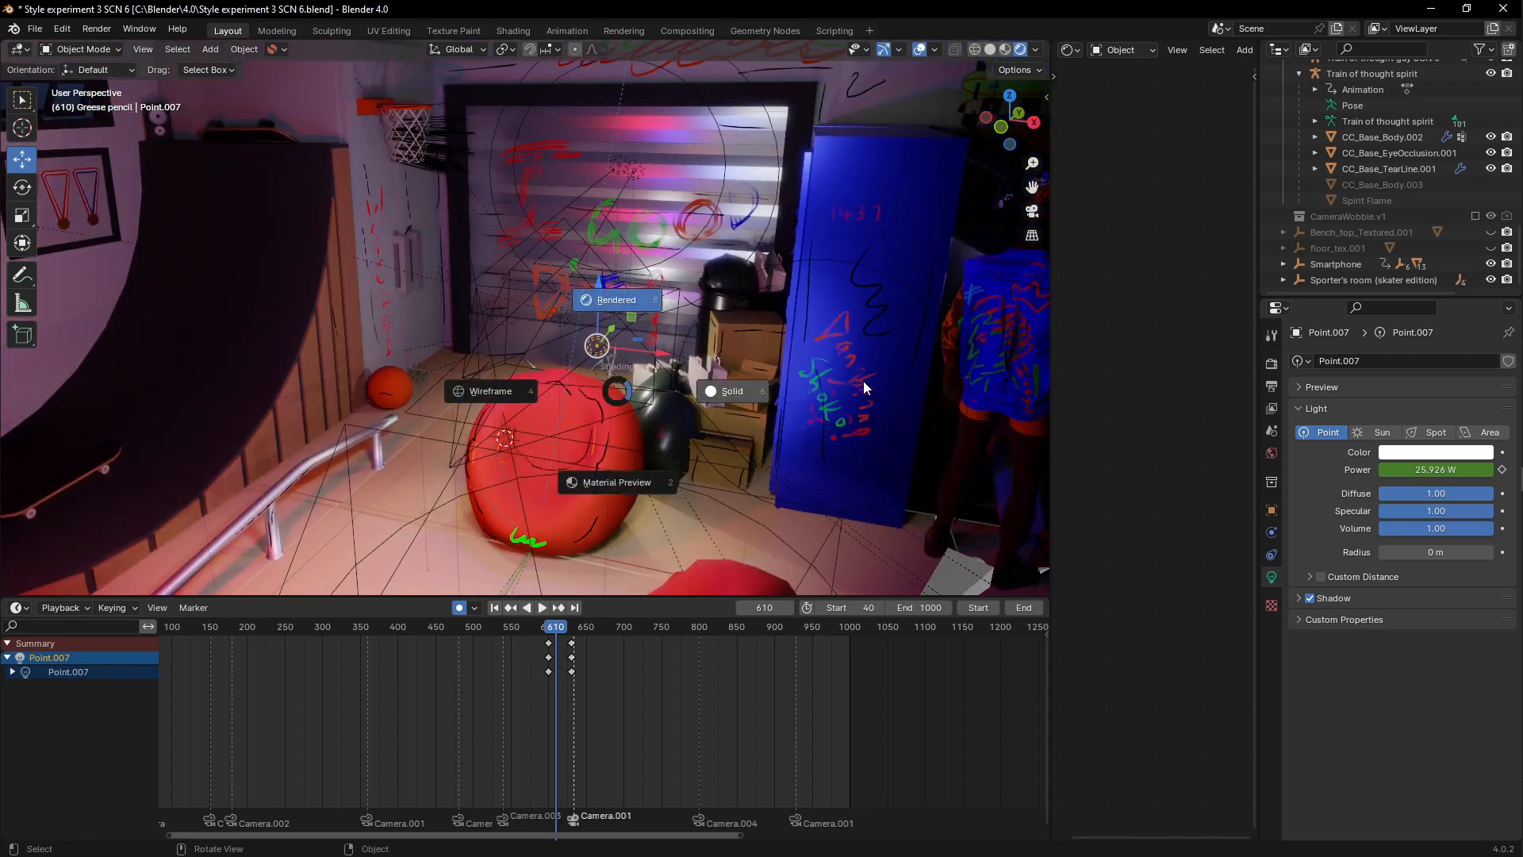
left_click(768, 391)
left_click(675, 443)
key("z")
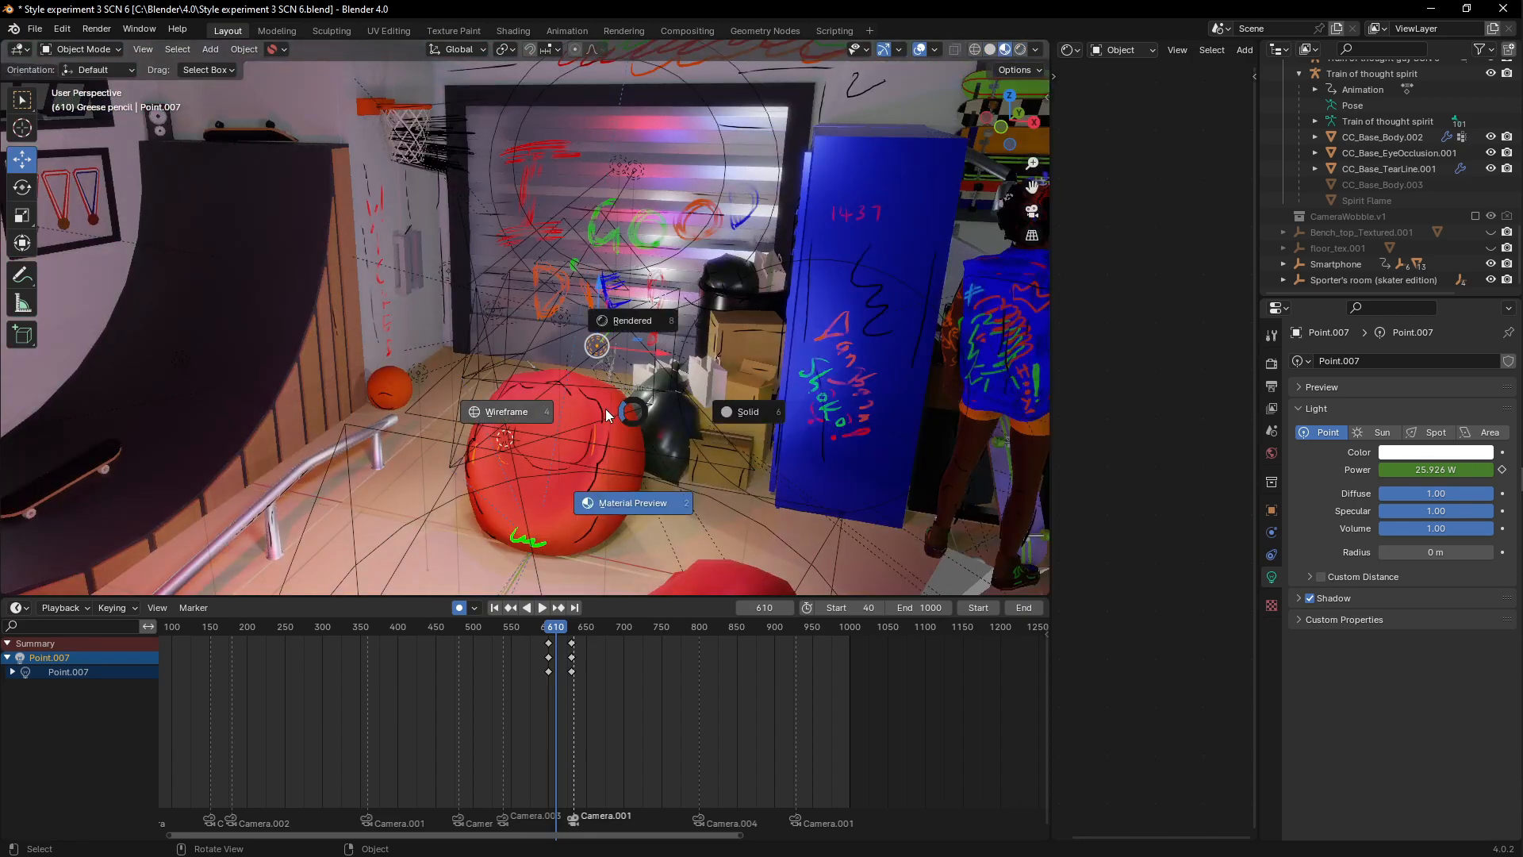
left_click(606, 410)
key("z")
left_click(750, 399)
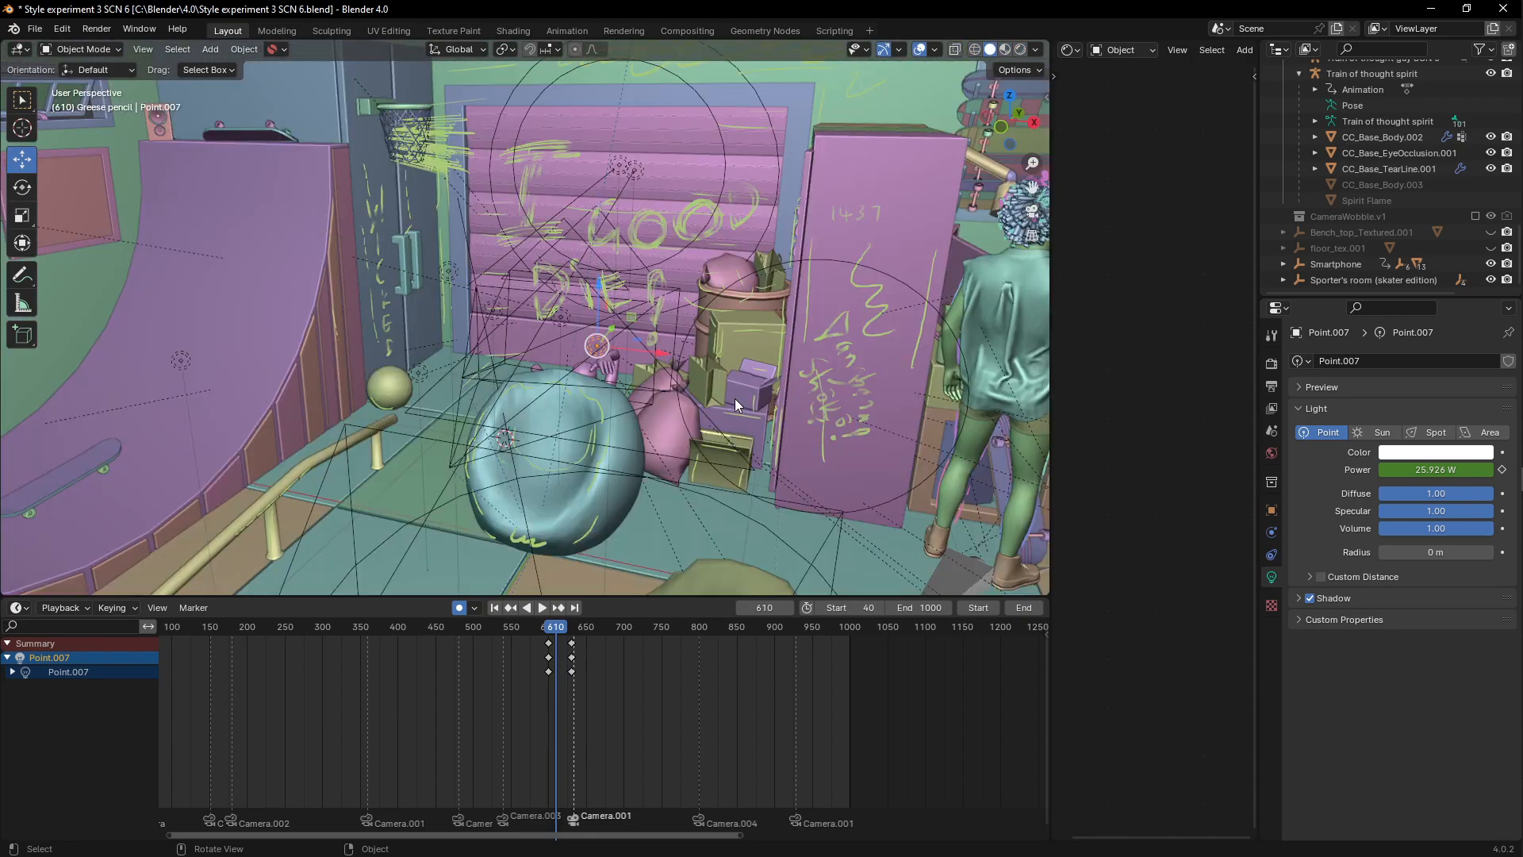
Step: Alternate between rendered and solid shading to compare the shutter area and standing character, finishing in rendered shading
key("z")
left_click(727, 334)
scroll(686, 321, "down", 3)
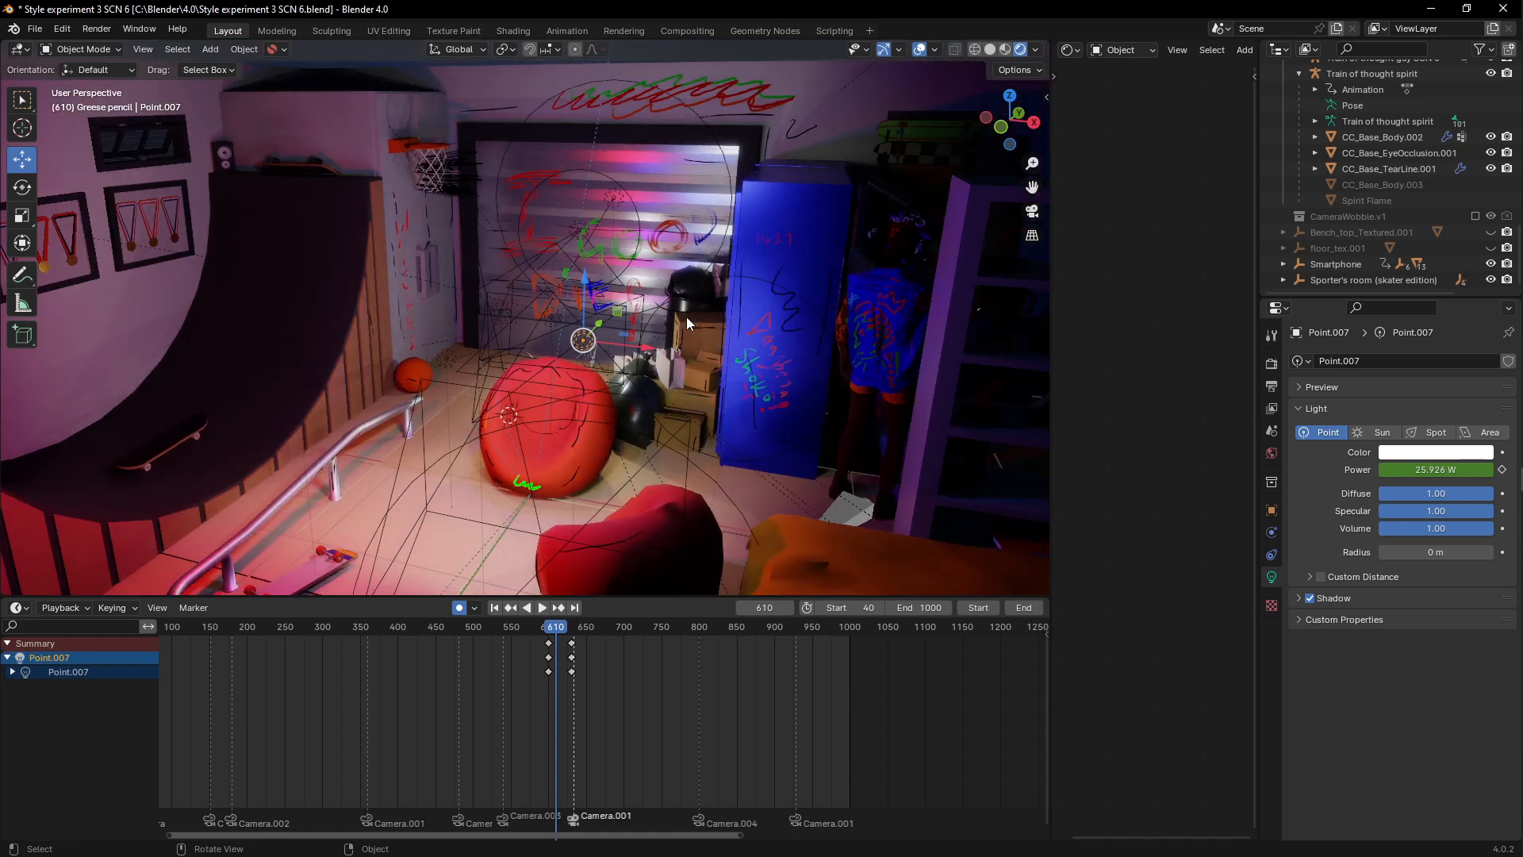
key("z")
left_click(779, 323)
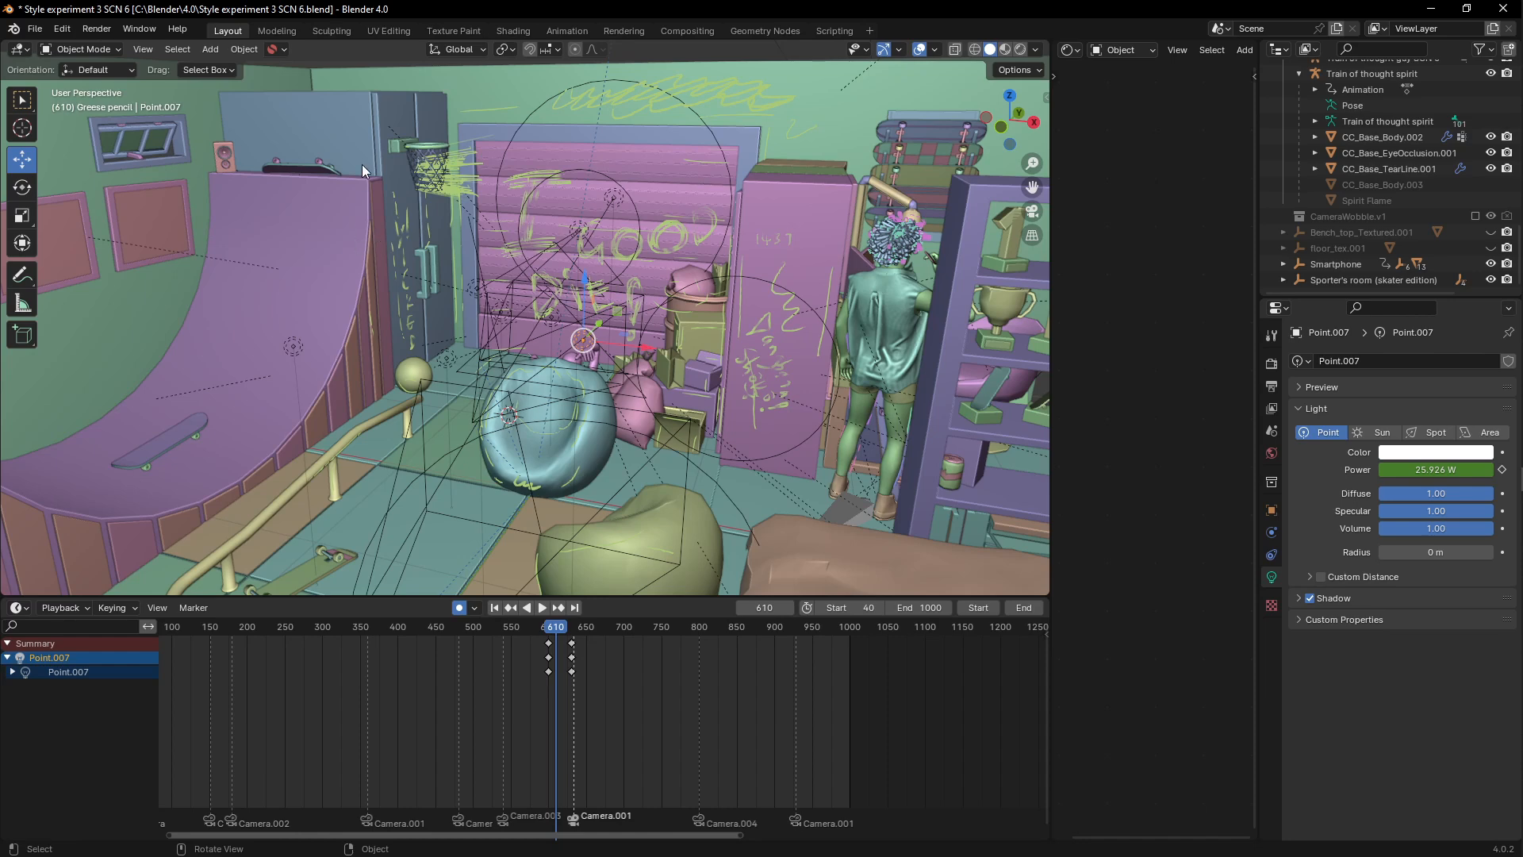
scroll(353, 192, "down", 5)
scroll(461, 236, "up", 6)
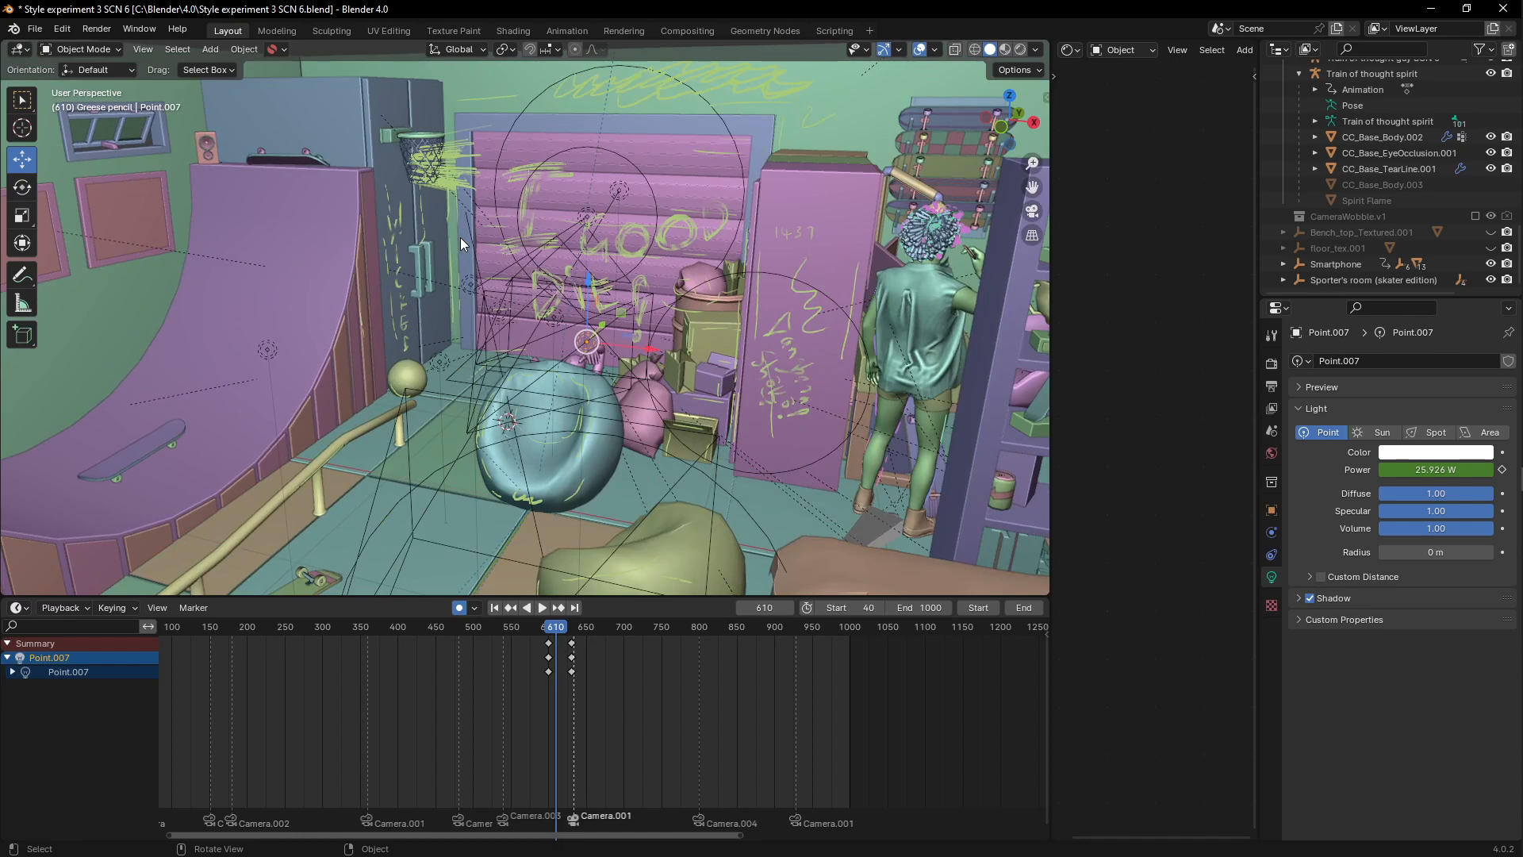
key("z")
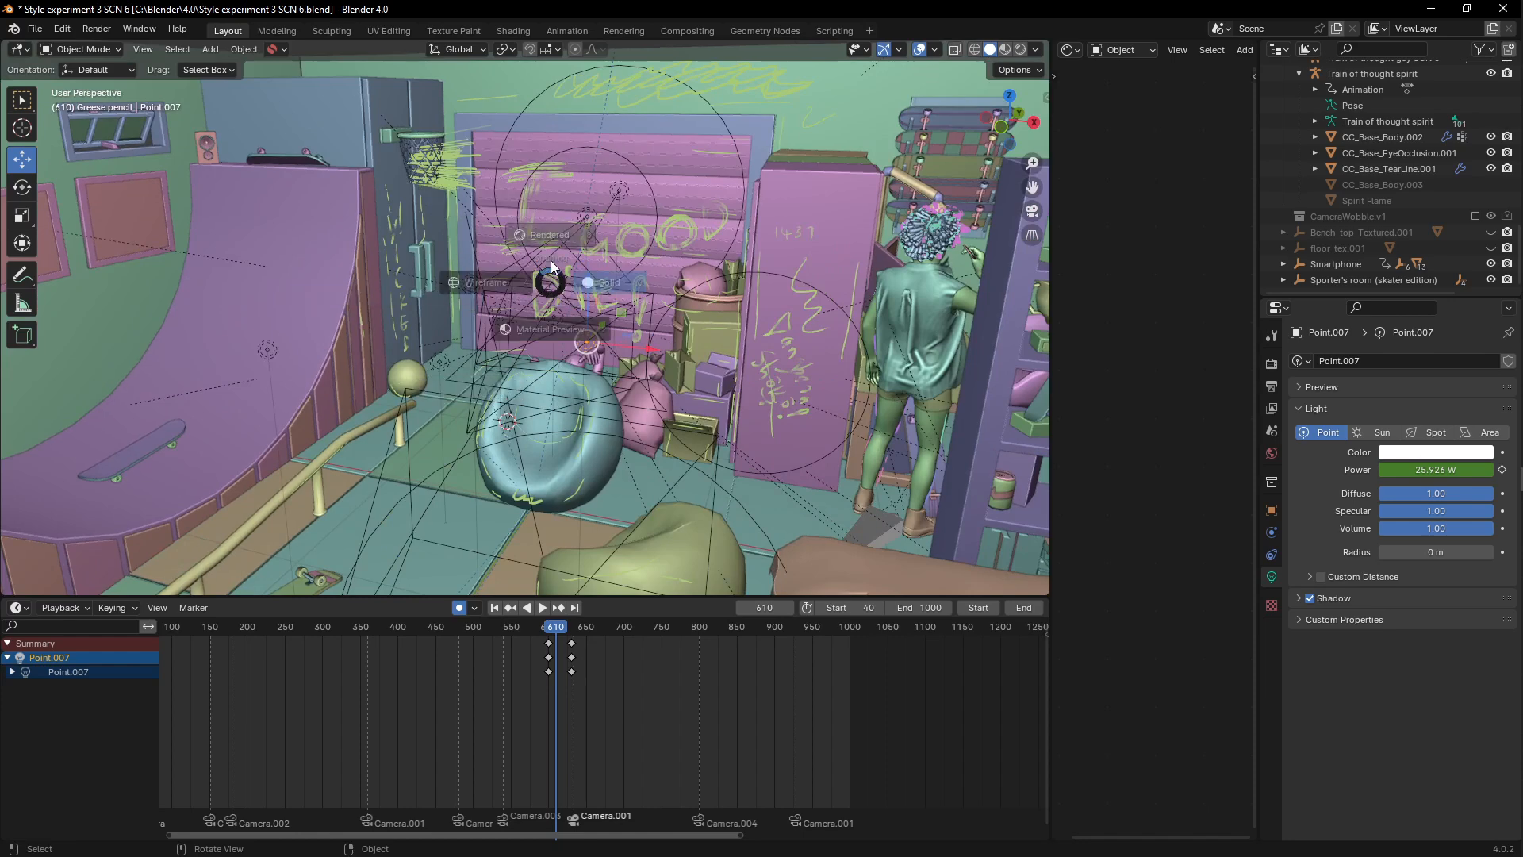
left_click(553, 238)
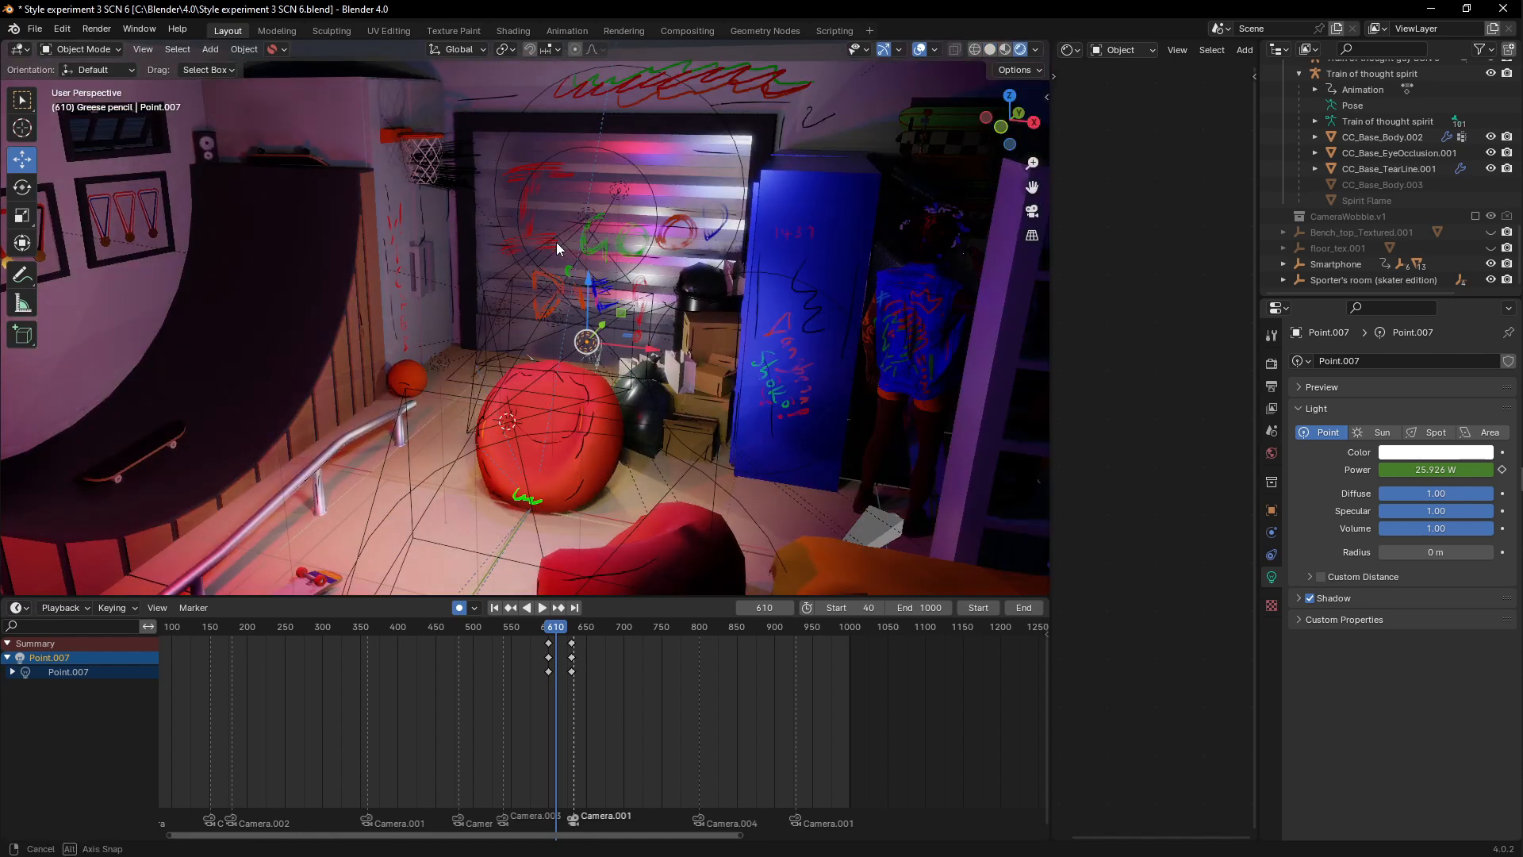